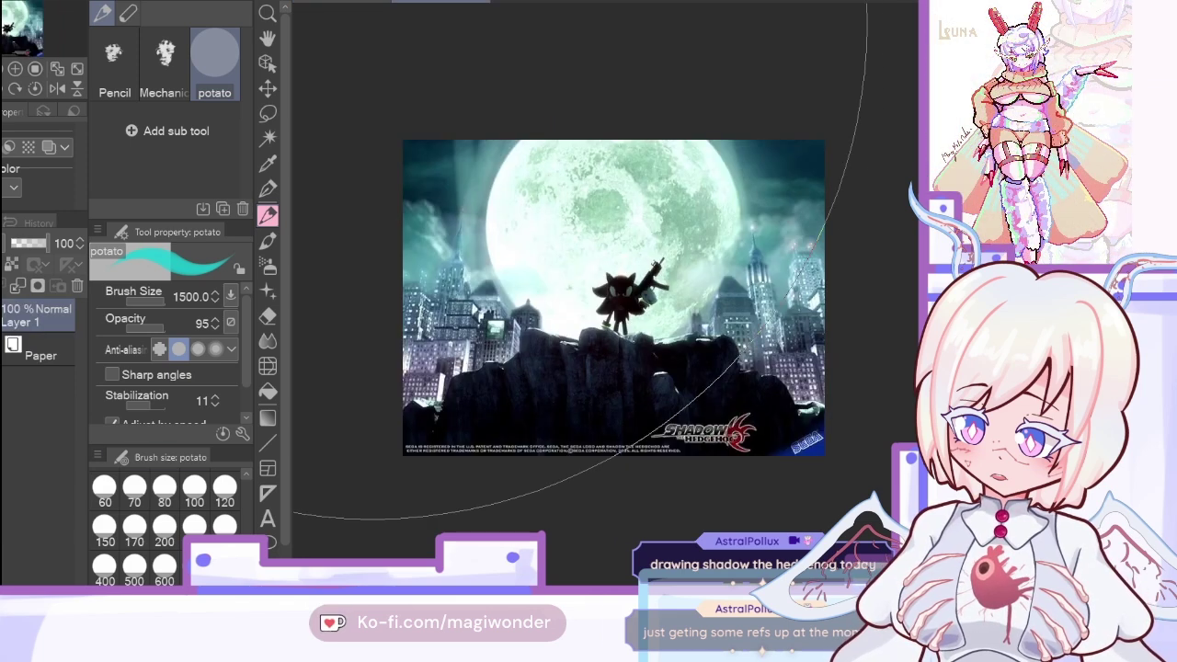
Step: Switch to the rooftop character sketch and duplicate Layer 3 and Layer 1
click(343, 1)
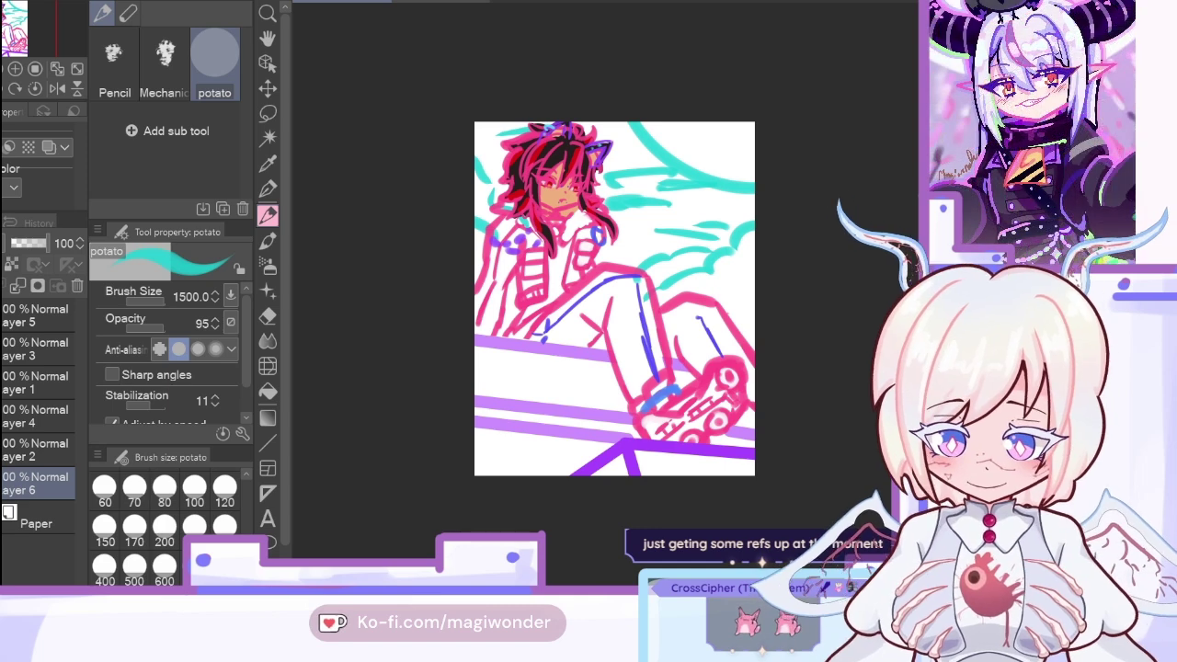
click(26, 380)
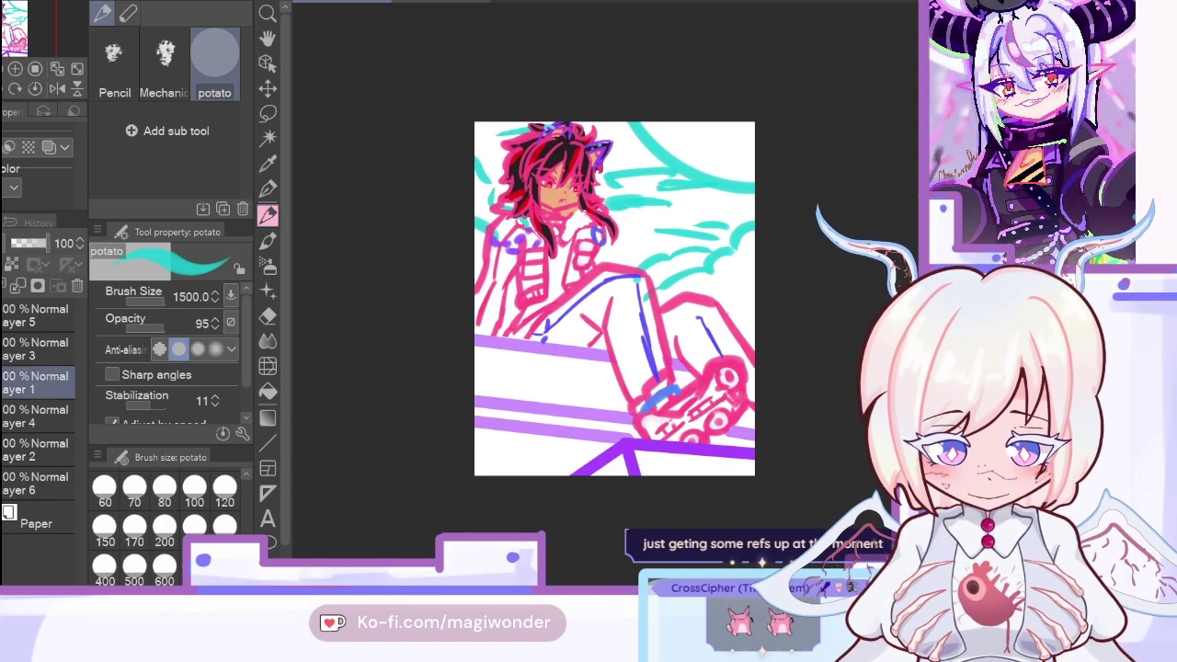
click(11, 350)
ctrl+click(11, 383)
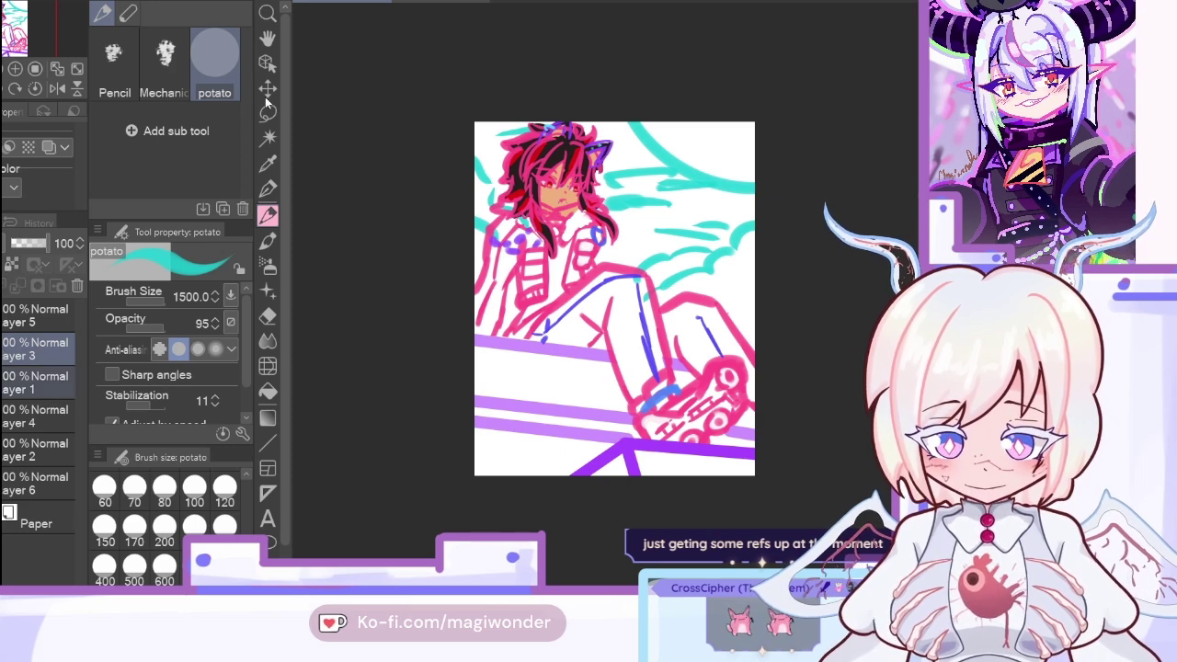
key(ctrl+c)
key(ctrl+v)
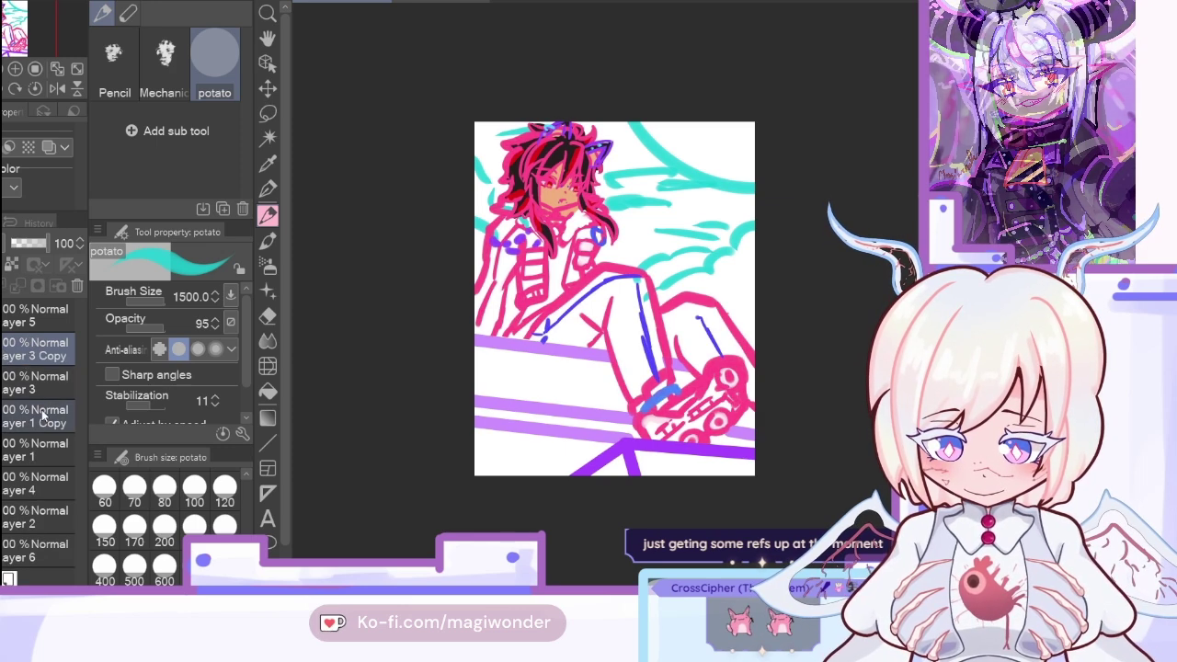
Step: Move the original Layer 3 and Layer 1 directly above Layer 6, and place a duplicate of Layer 6 beneath Layer 2
drag(37, 377, 5, 552)
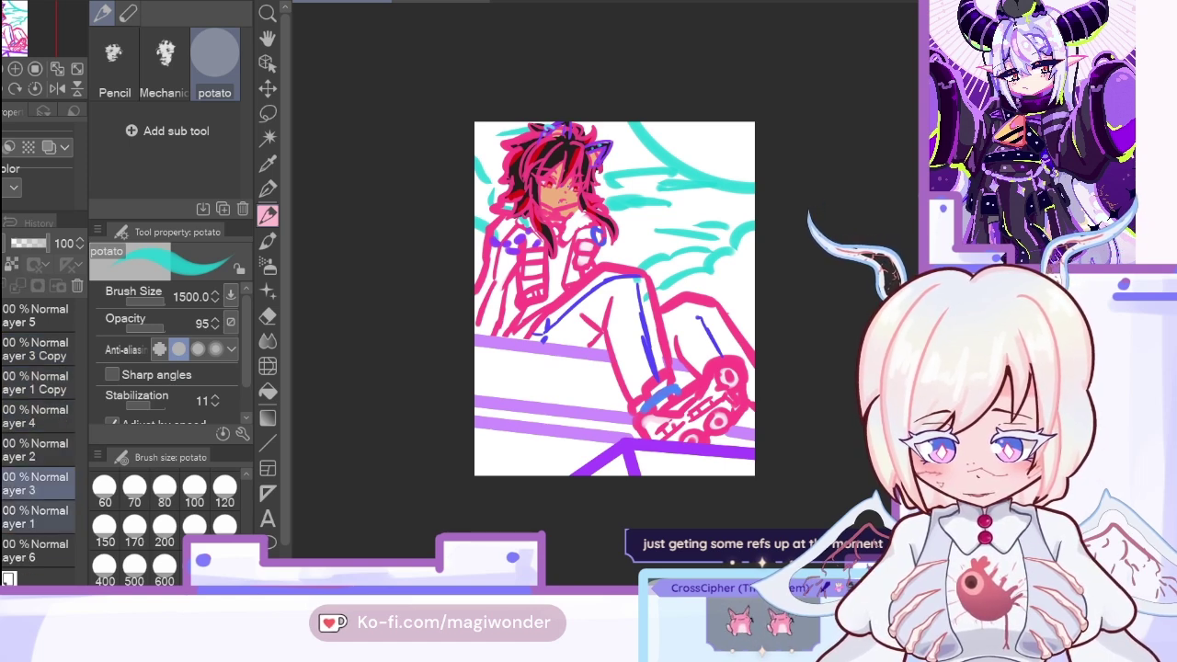
click(5, 545)
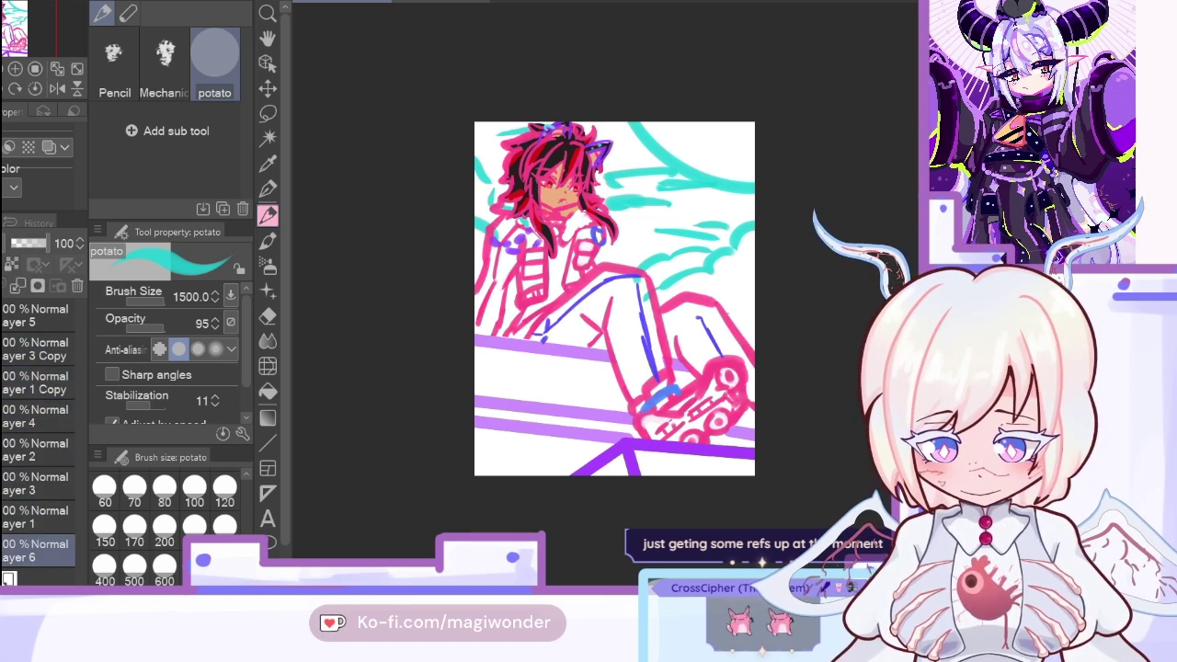
key(ctrl+v)
drag(9, 550, 25, 465)
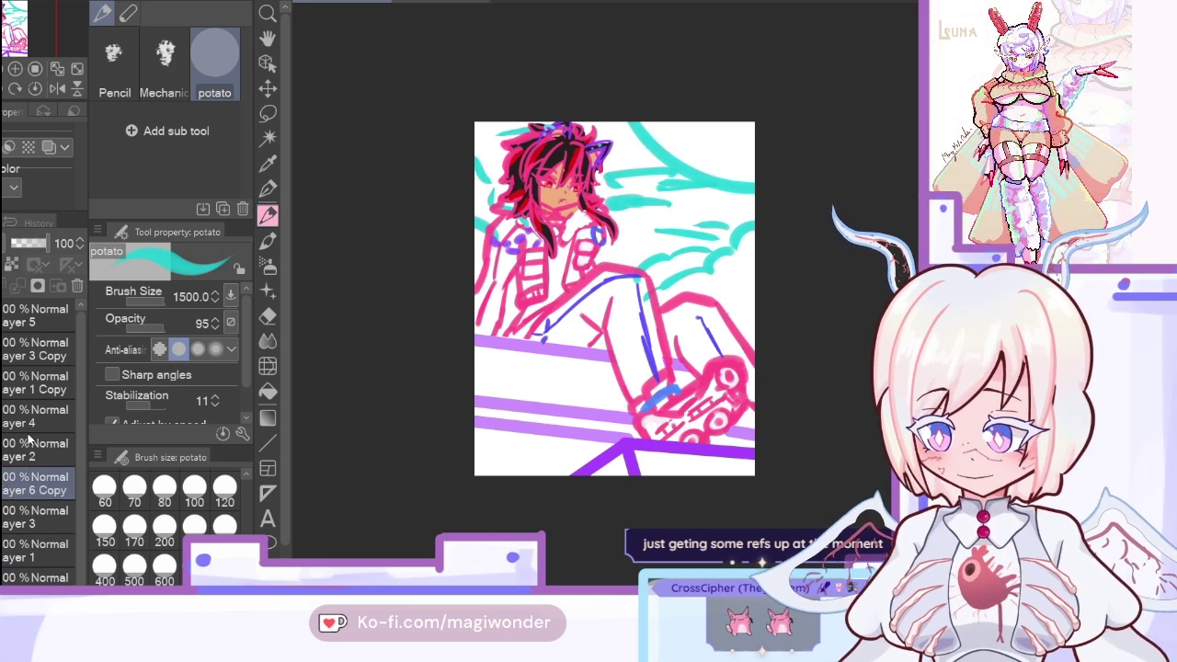
Step: Lock the transparent pixels of Layer 3 Copy and Layer 1 Copy
click(40, 318)
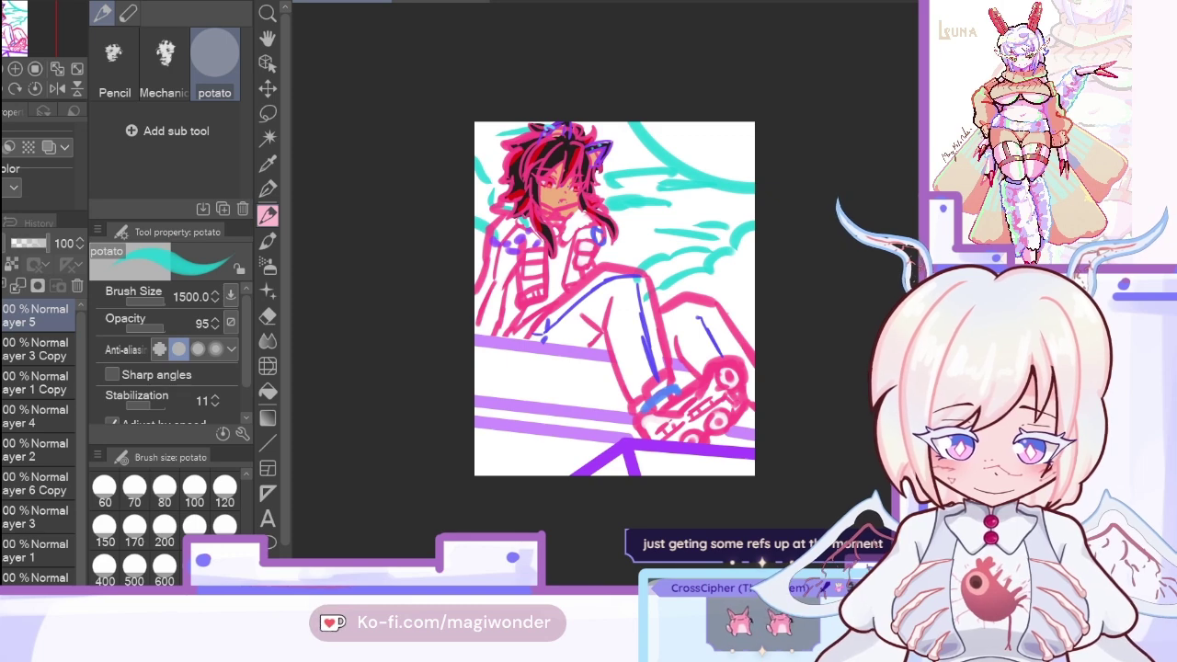
click(16, 349)
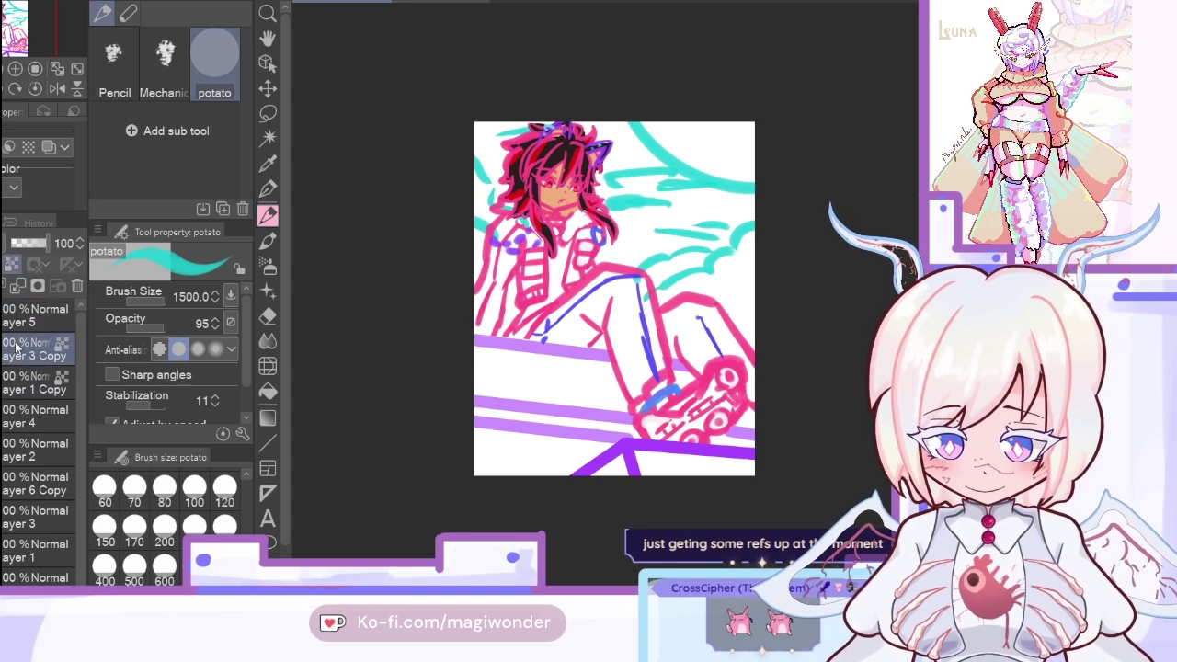
key(x)
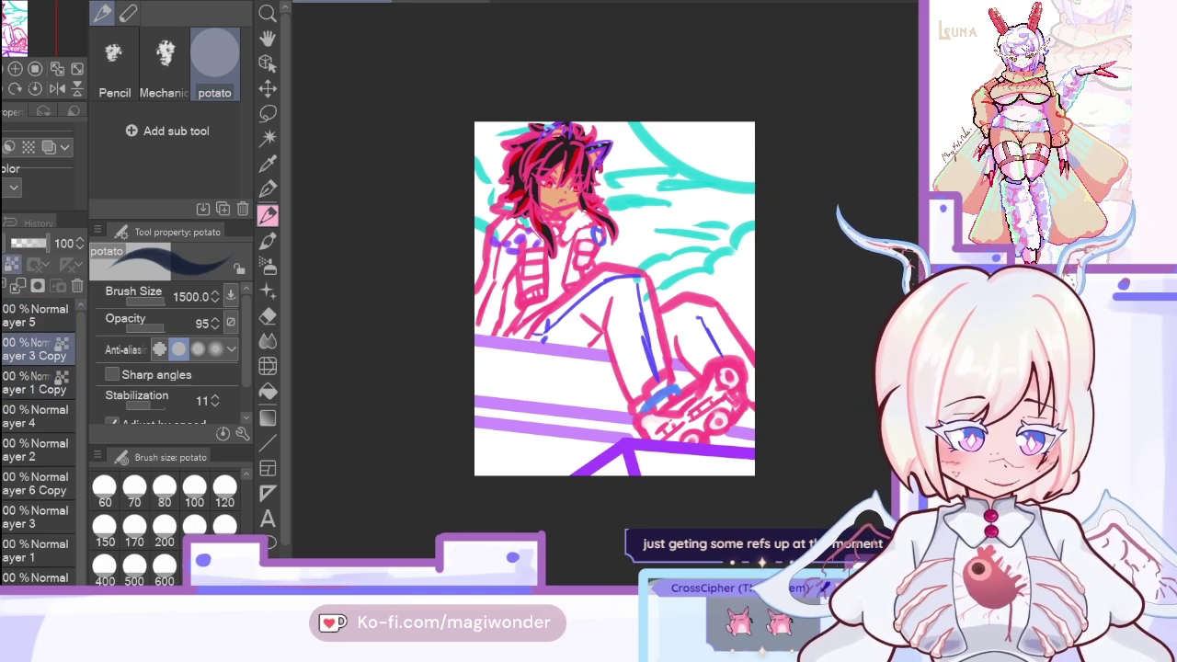
Step: Recolor the line art on Layer 3 Copy and Layer 1 Copy dark reddish brown with the G-pen at size 2000
key(i)
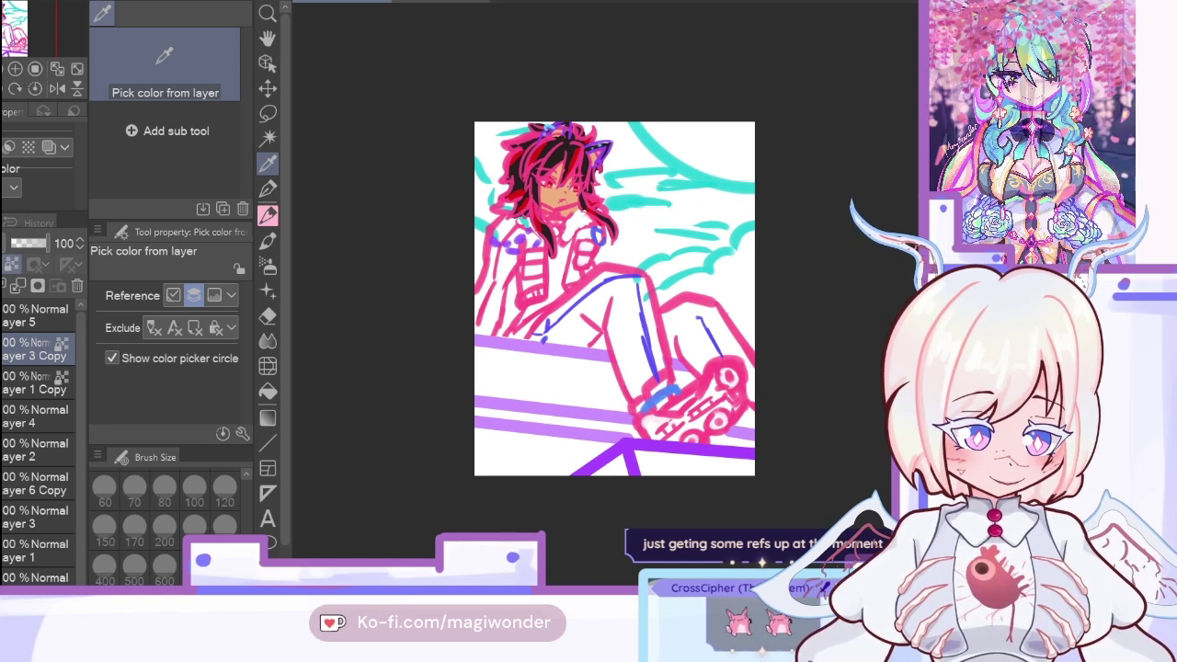
key(p)
key(])
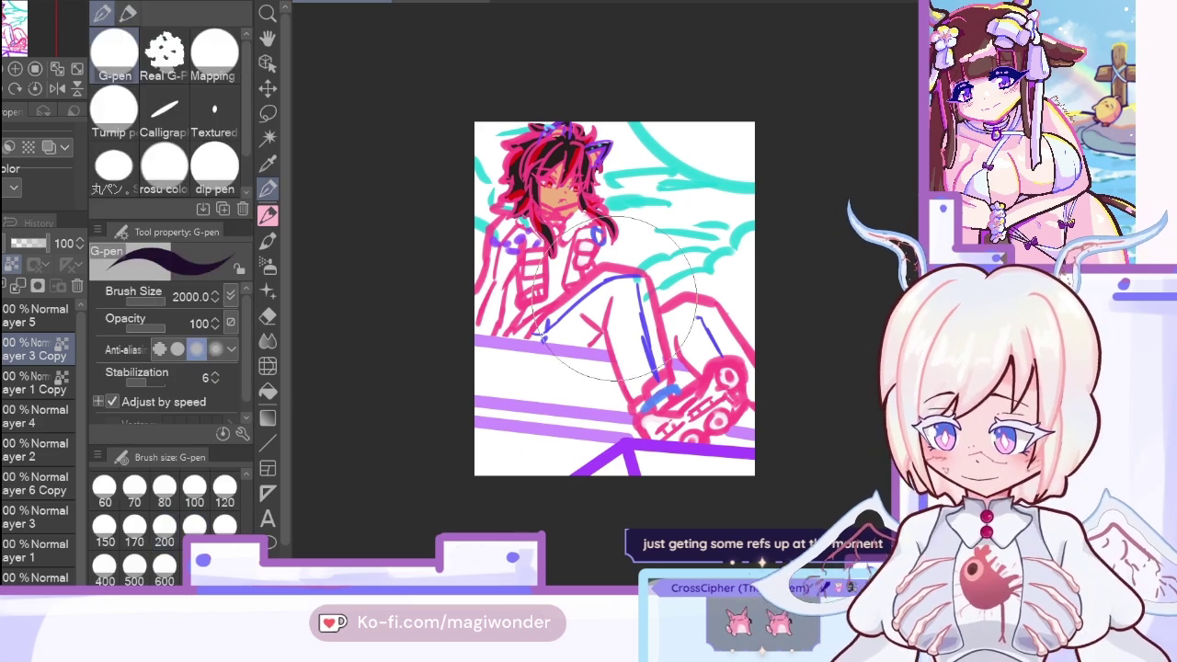
key(x)
drag(581, 248, 485, 157)
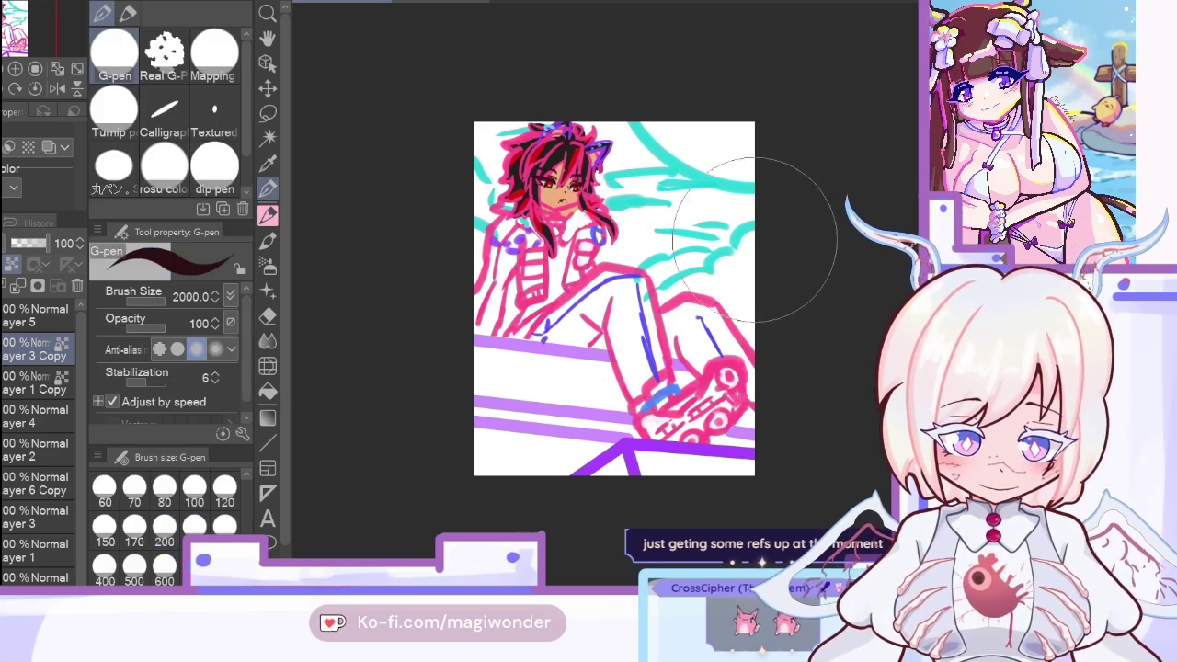
click(18, 391)
mouse_move(565, 118)
mouse_down()
mouse_move(487, 165)
mouse_move(638, 286)
mouse_move(754, 442)
mouse_move(414, 490)
mouse_move(568, 391)
mouse_up()
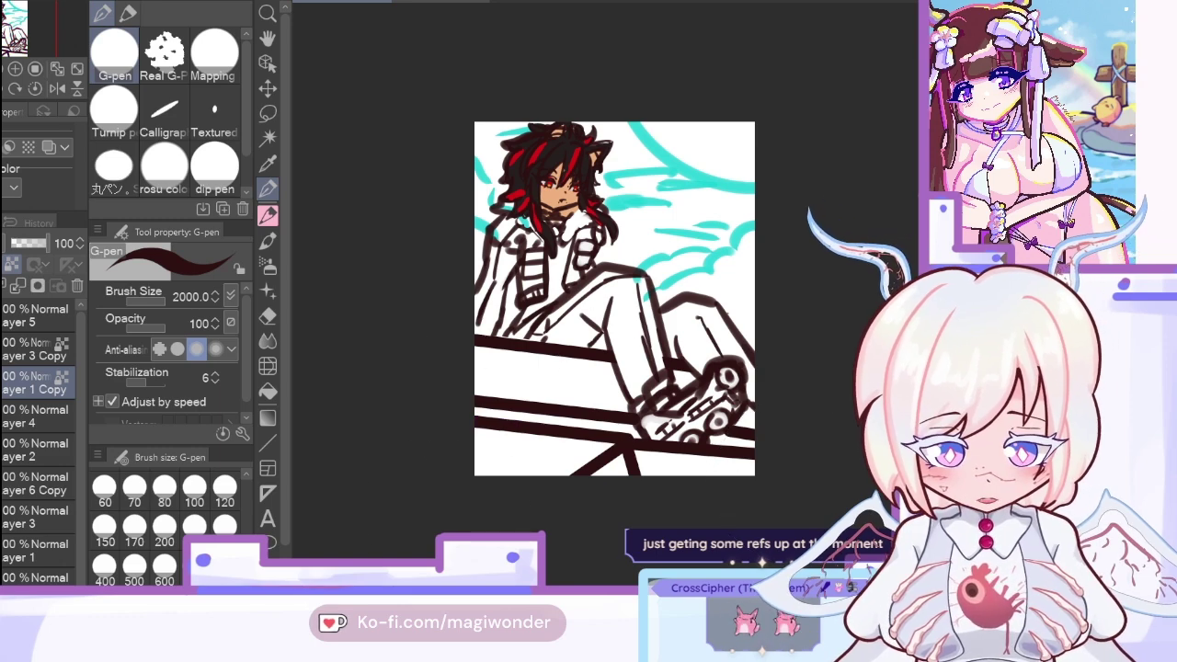
Step: Sample a dark red and recolor the facial line art on Layer 3 Copy with the G-pen
click(273, 164)
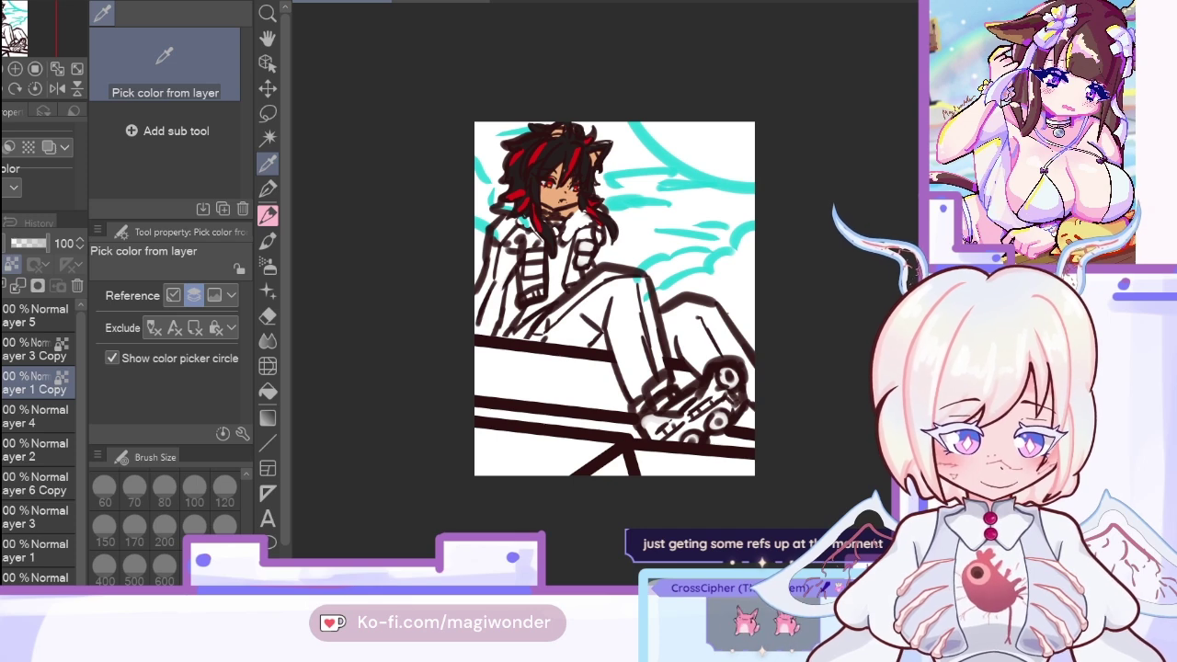
click(267, 189)
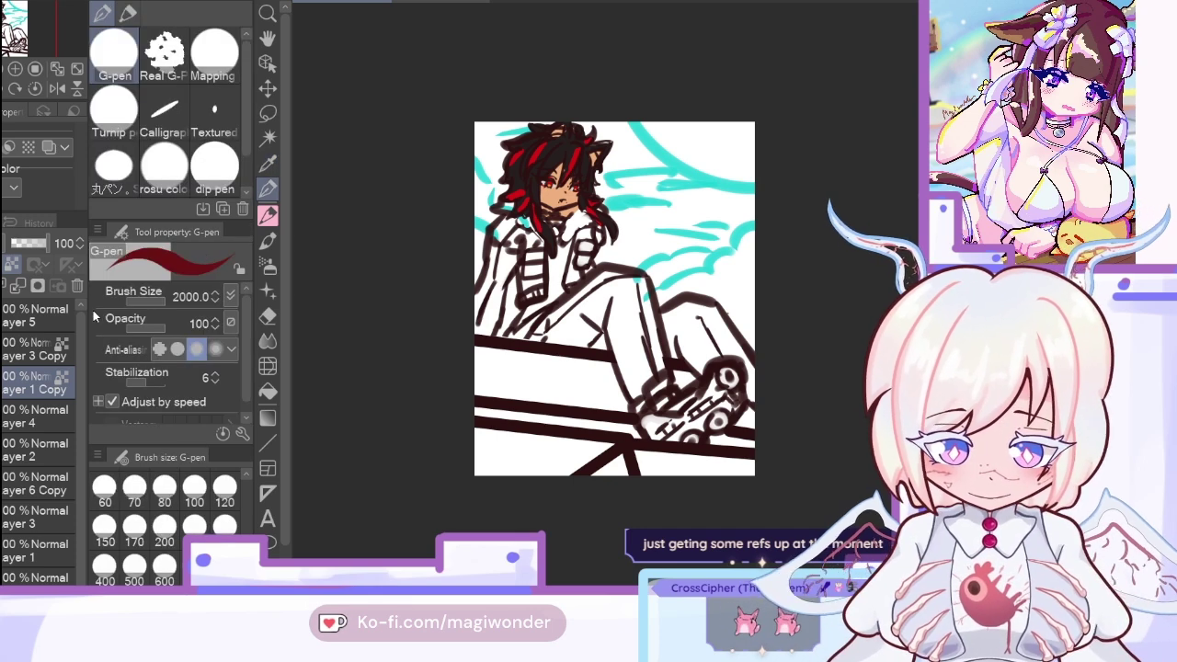
key(alt+])
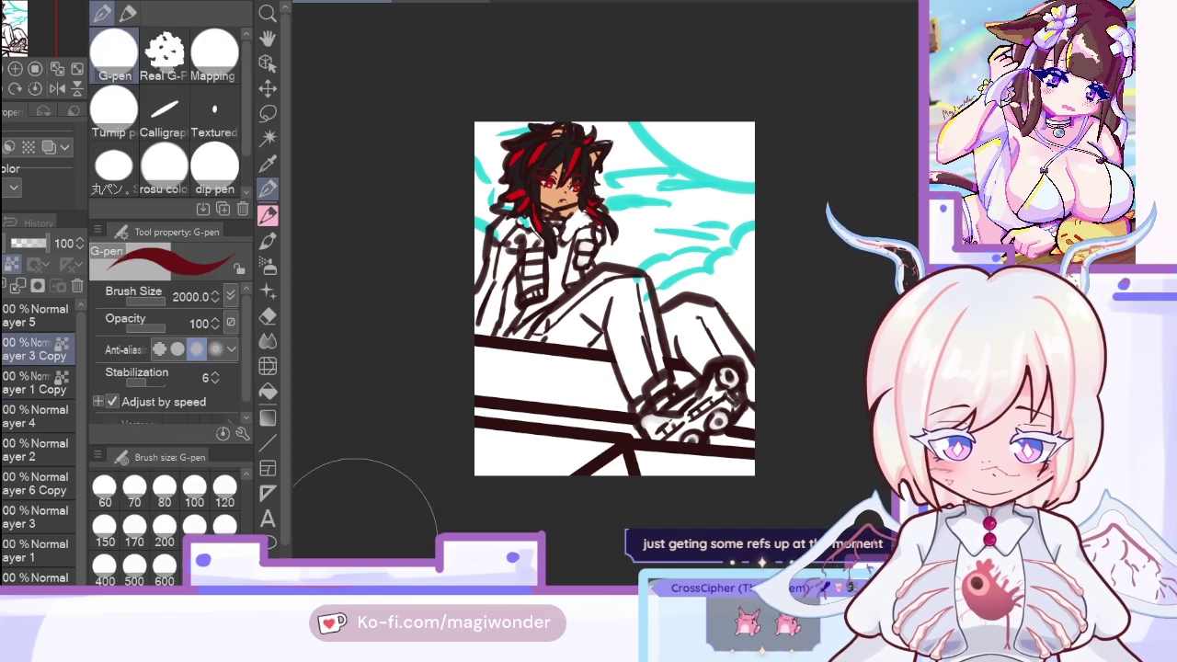
click(15, 69)
click(15, 69)
click(35, 69)
drag(15, 28, 11, 3)
scroll(364, 533, down, 10)
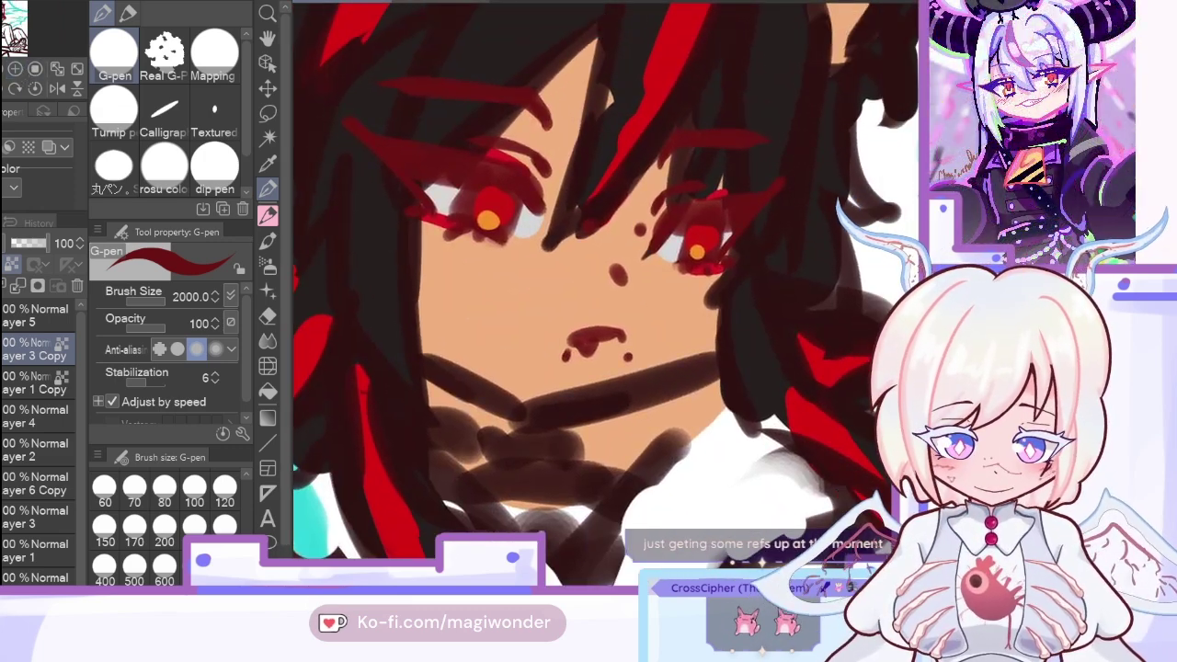
Step: Sample a bright red from the Lucifer illustration and recolor the sketch character's nose and mouth lines with the G-pen
key(i)
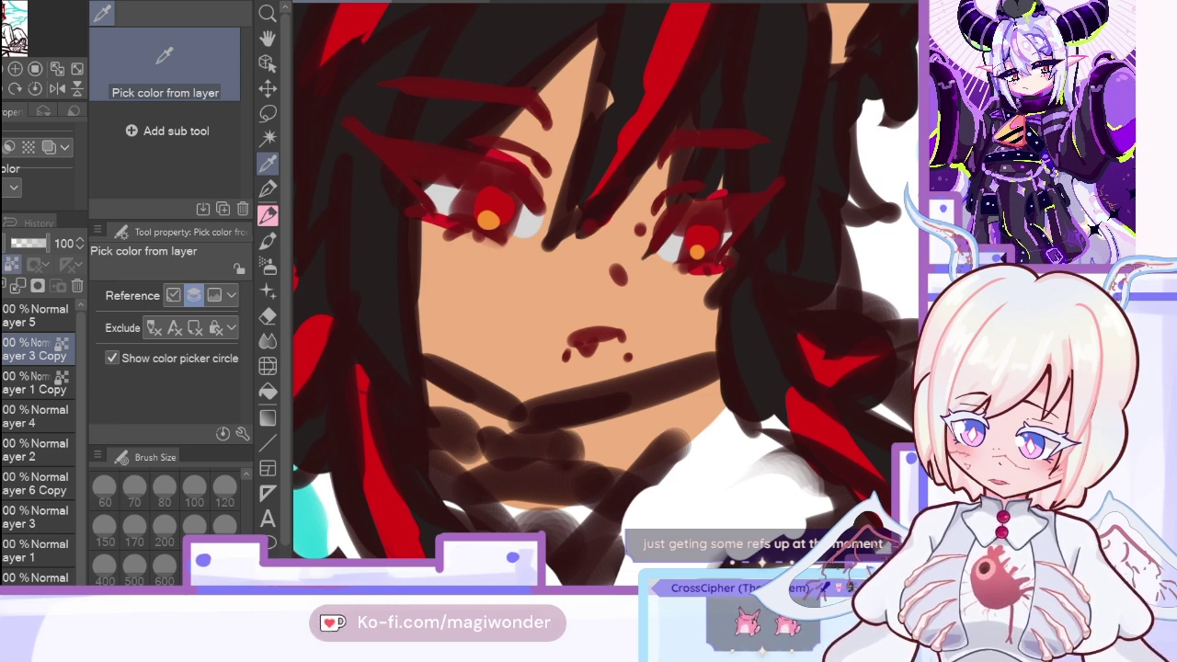
key(ctrl+Tab)
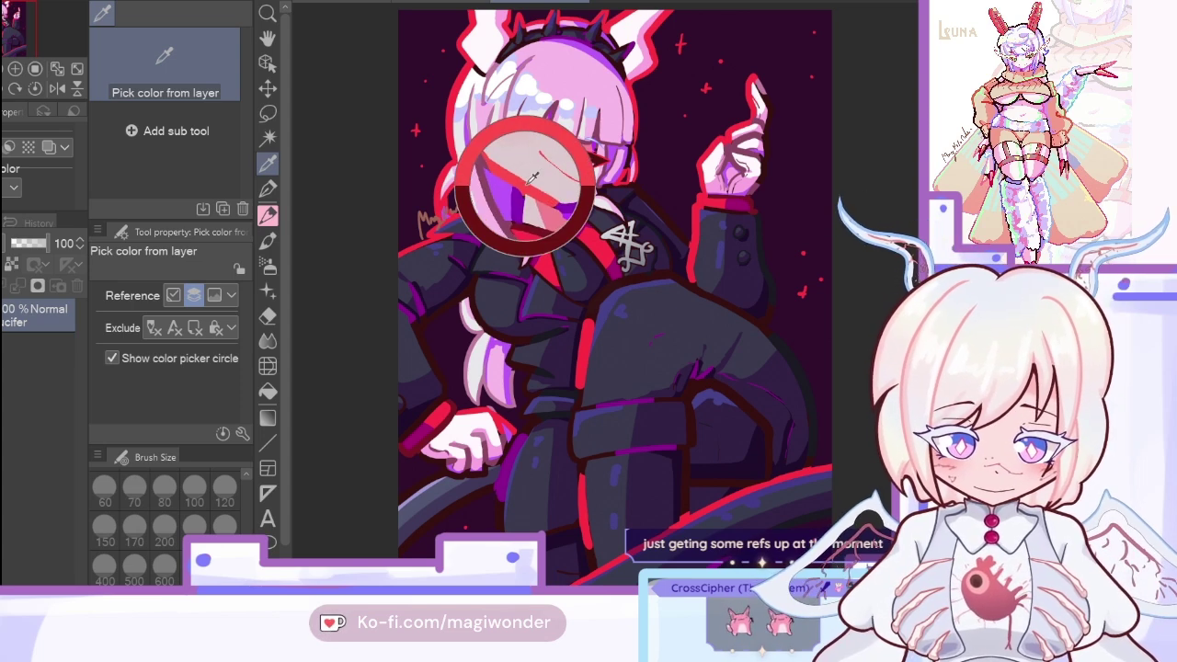
key(ctrl+Tab)
key(p)
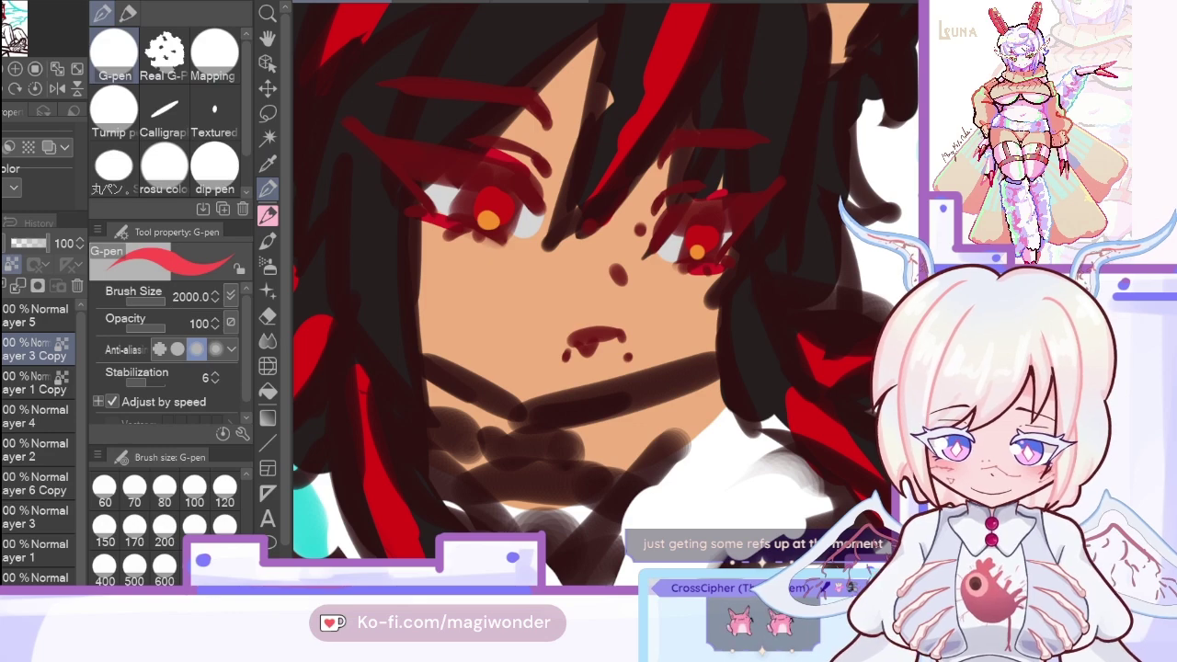
click(596, 340)
key(ctrl+minus)
key(ctrl+minus)
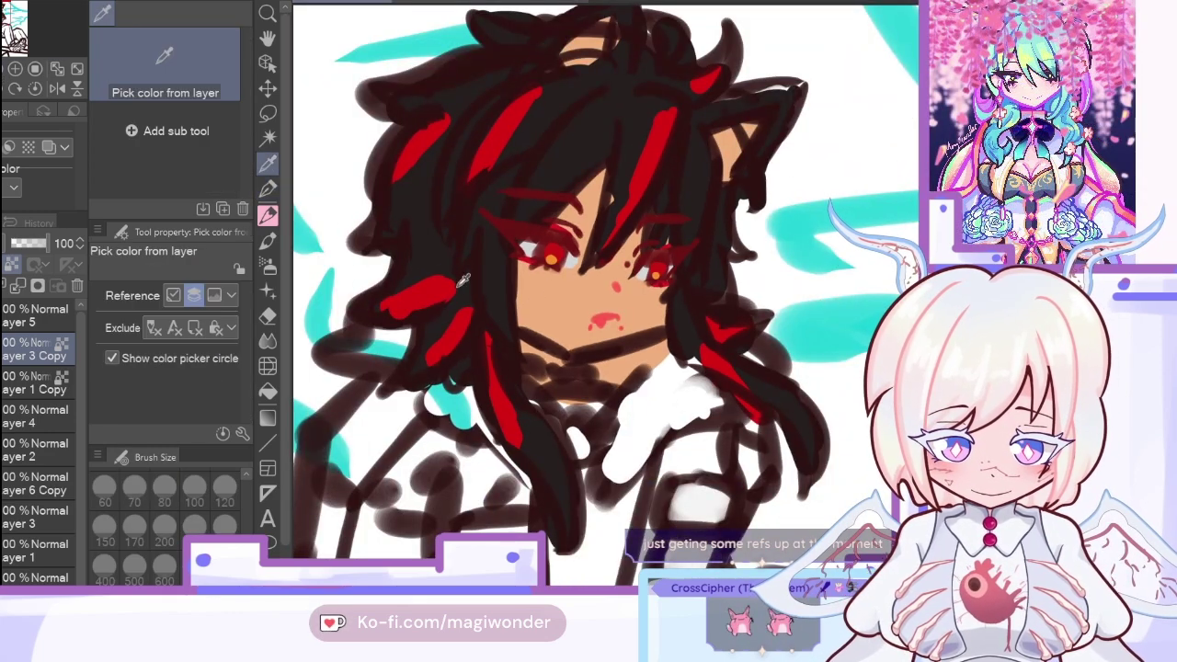
Step: Sample the red from the eye area and recolor the lines around both eyes with the G-pen at size 200
alt+click(499, 242)
click(225, 524)
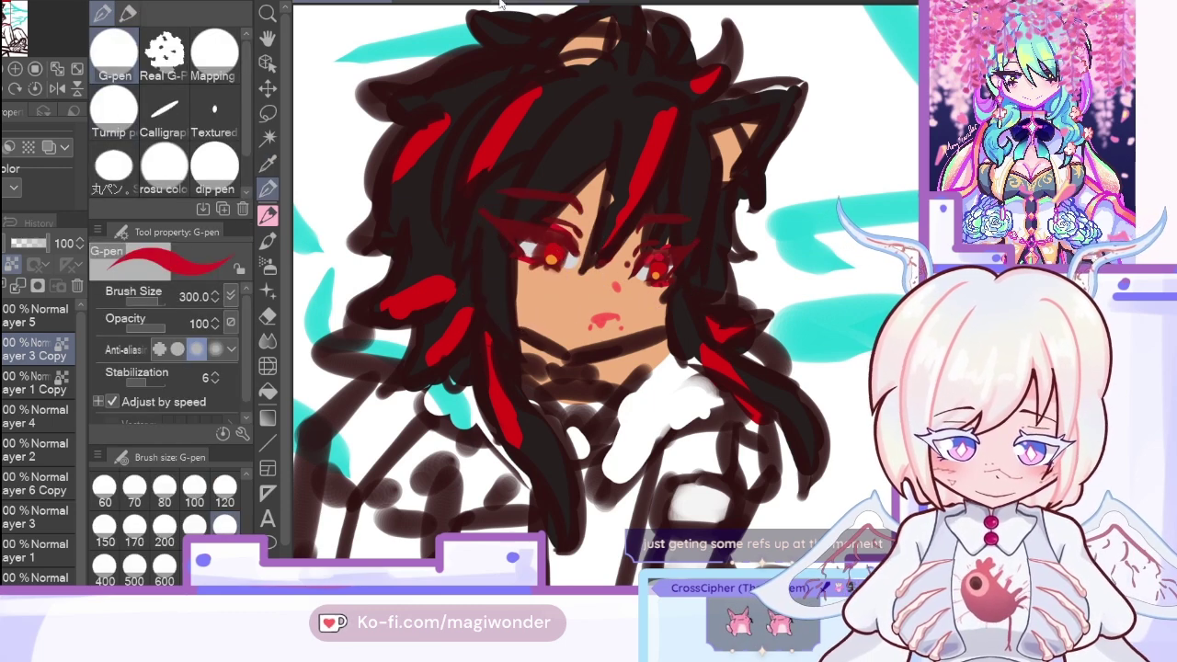
click(164, 524)
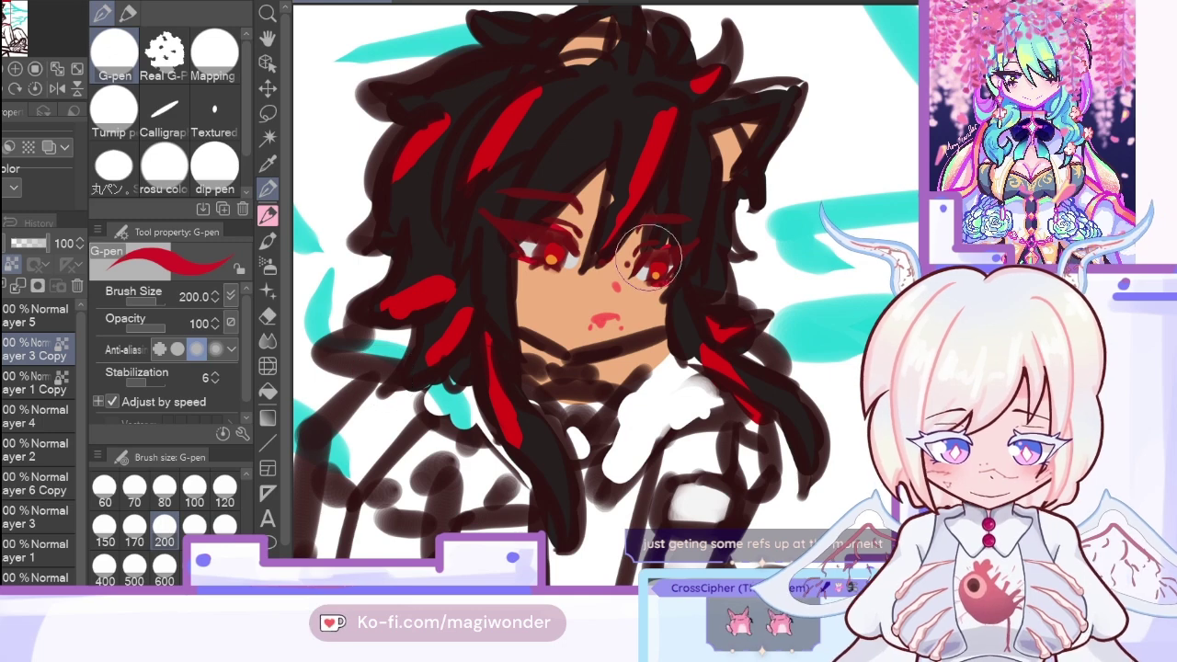
click(59, 89)
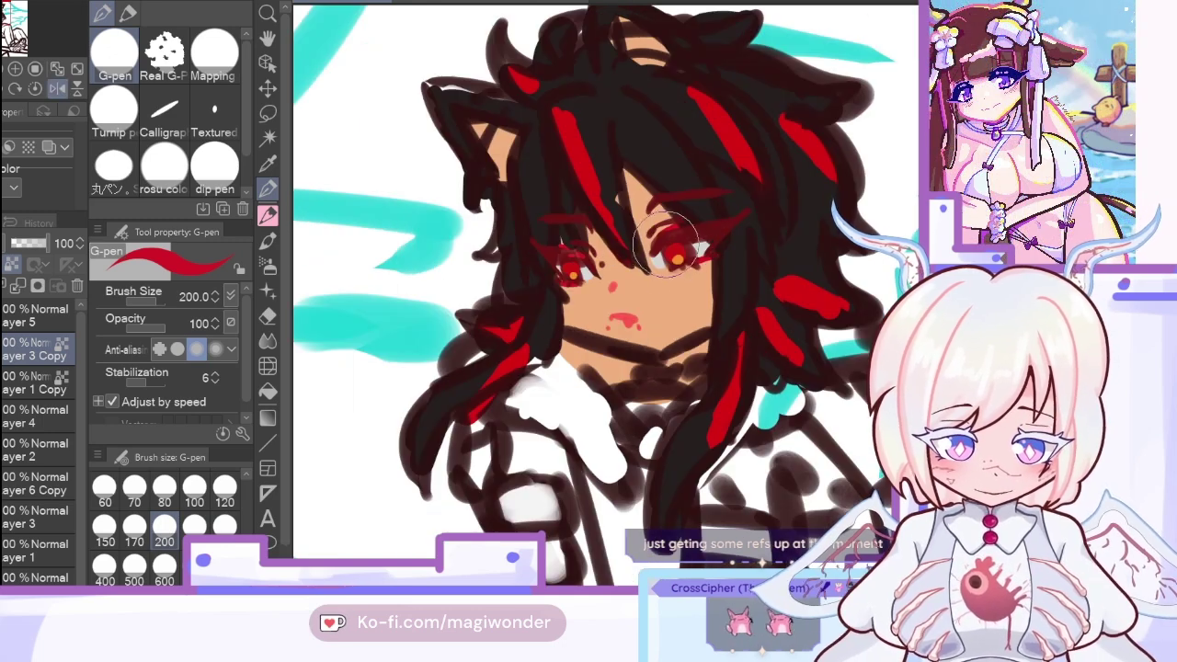
Step: Outline the winged eyeliner of both eyes in red on a new layer placed directly below Layer 3 Copy
click(30, 418)
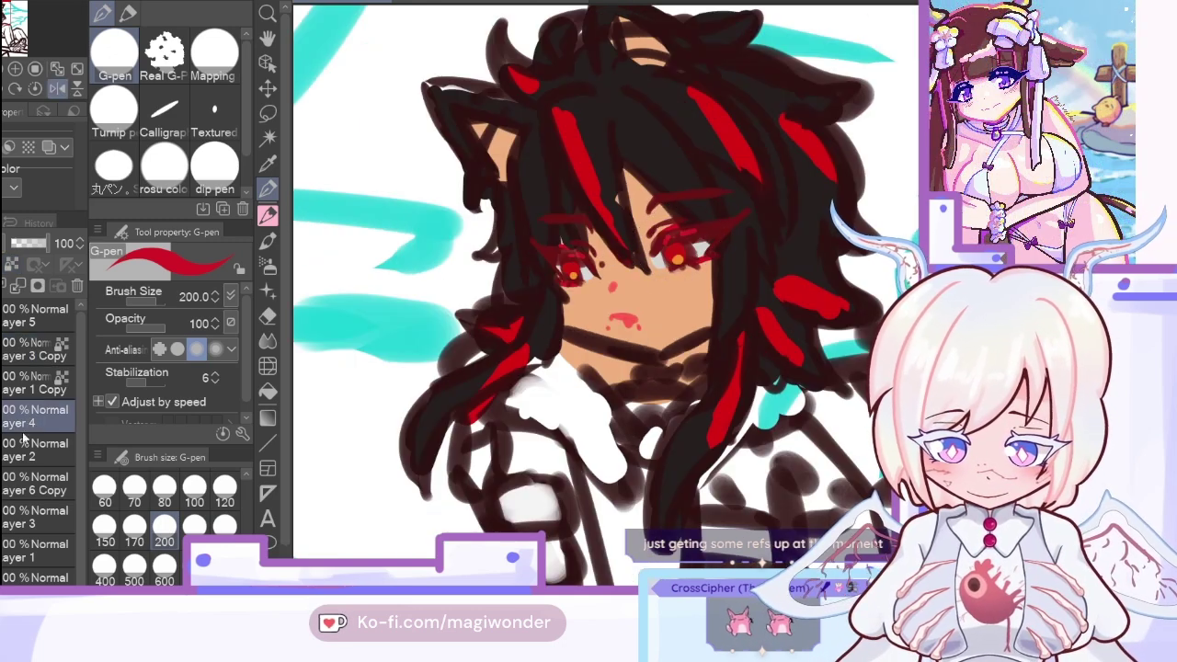
key(ctrl+shift+n)
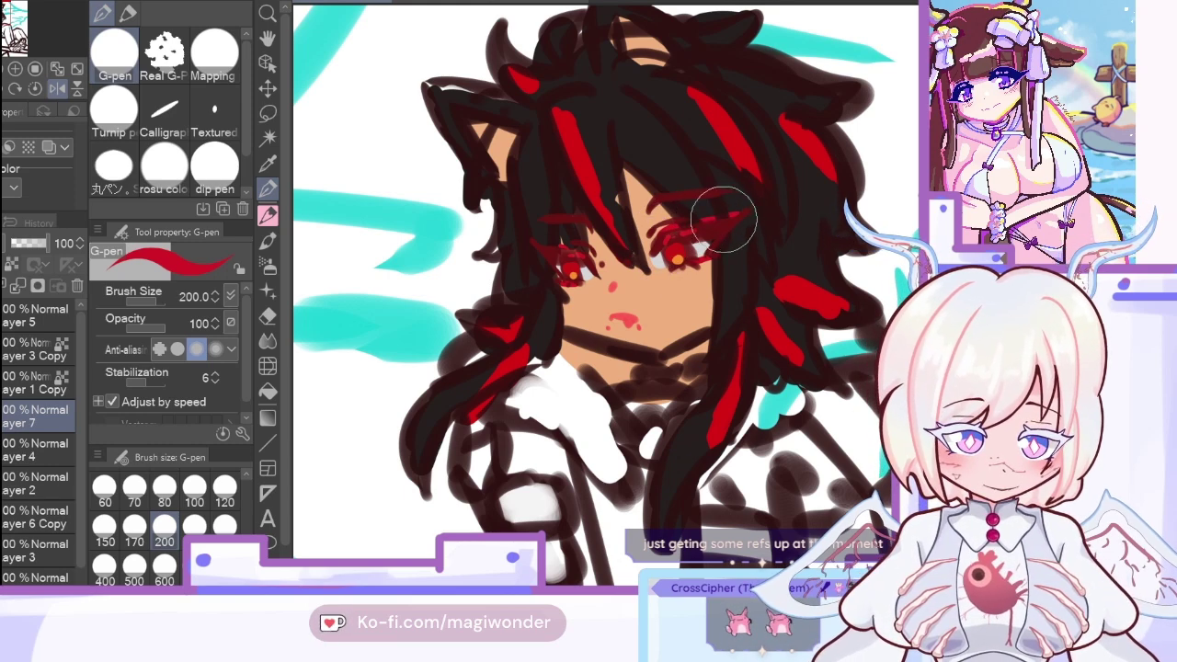
drag(724, 220, 752, 210)
drag(33, 416, 28, 371)
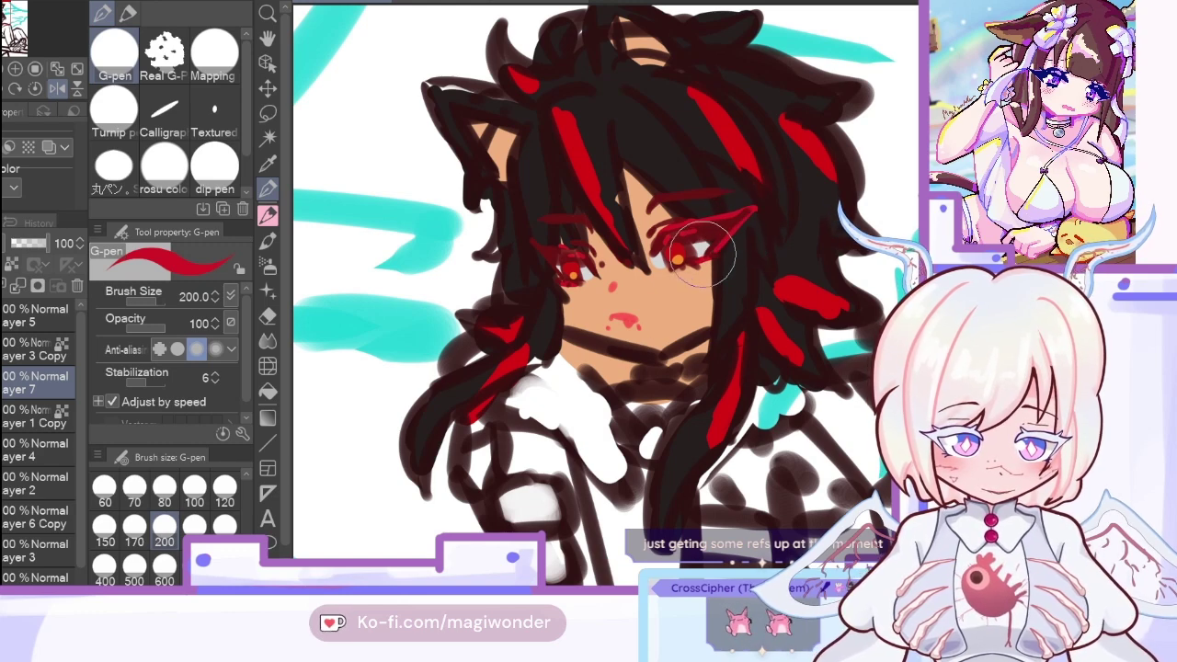
click(58, 87)
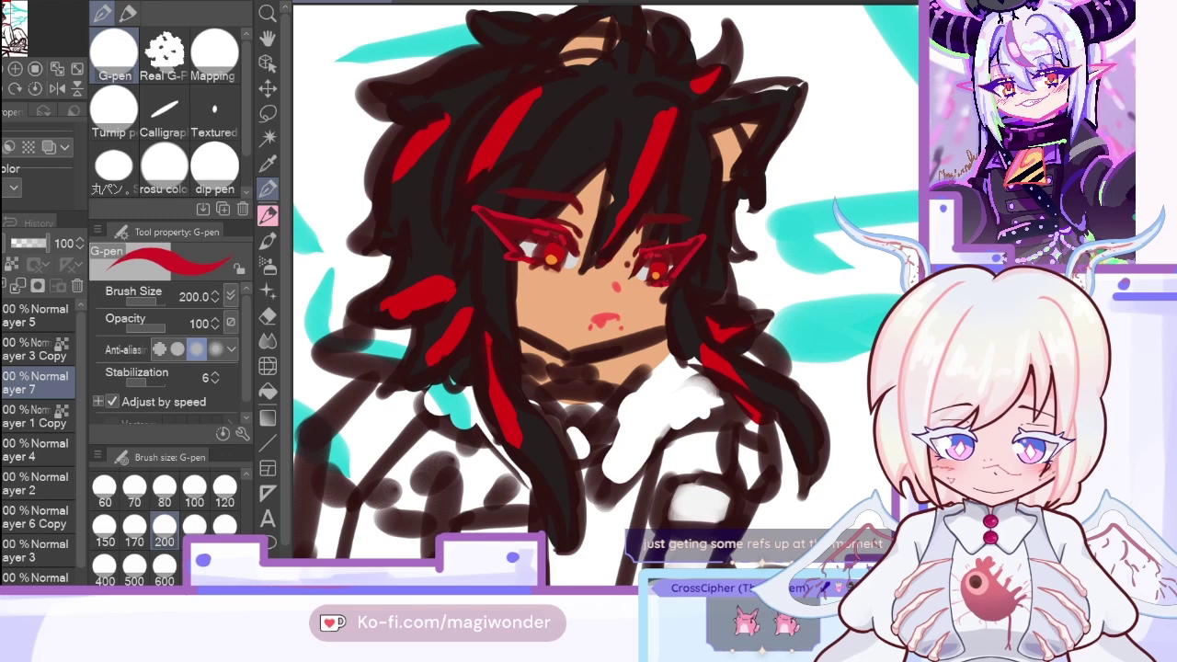
Step: Sample a dark red from the eyeliner and draw pupils in both eyes on Layer 5 with the G-pen
click(265, 170)
click(502, 215)
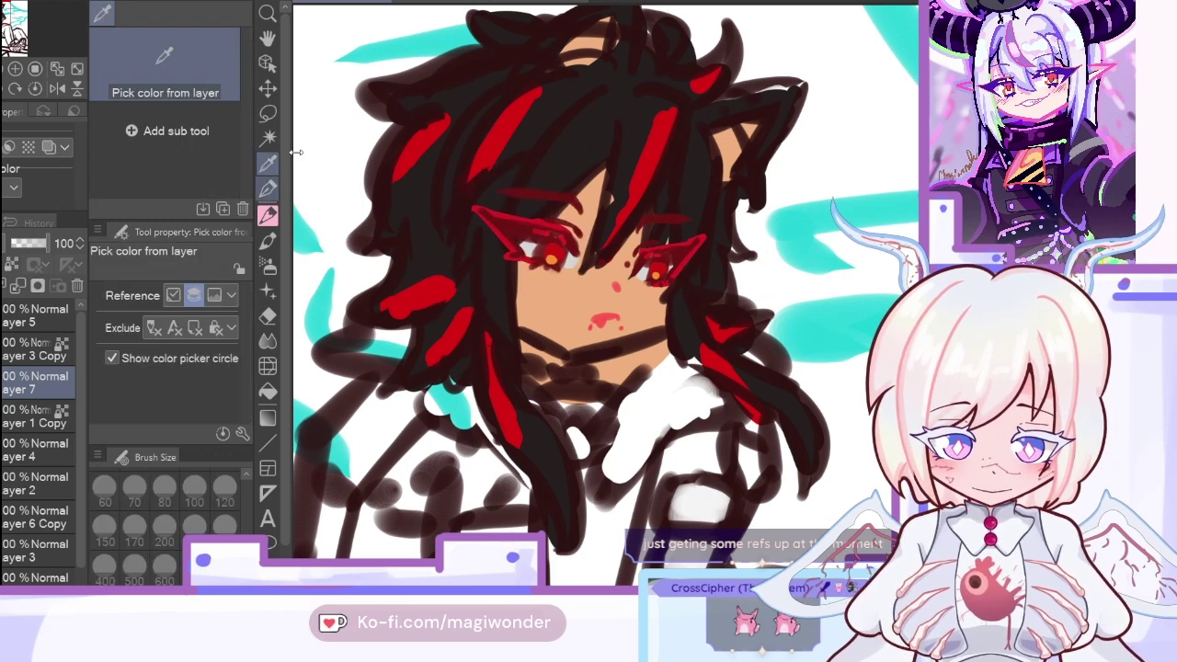
click(267, 187)
click(22, 322)
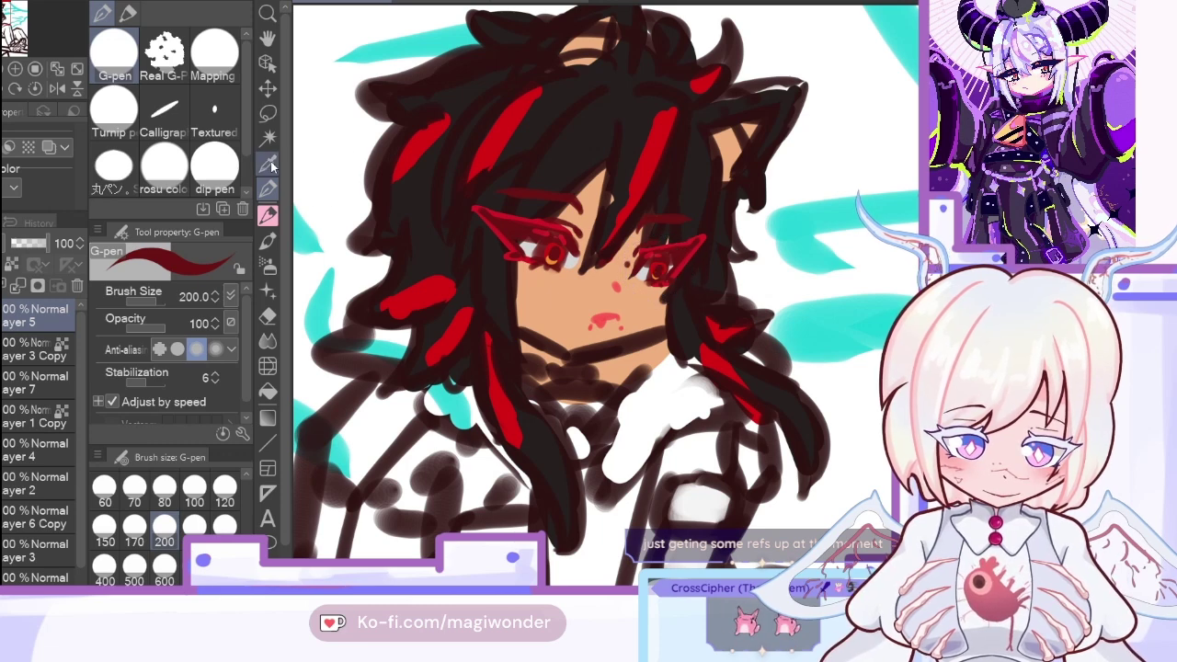
Step: Sample white from the eye in the Lucifer illustration and add a highlight to the sketch character's eye on Layer 5
alt+click(536, 236)
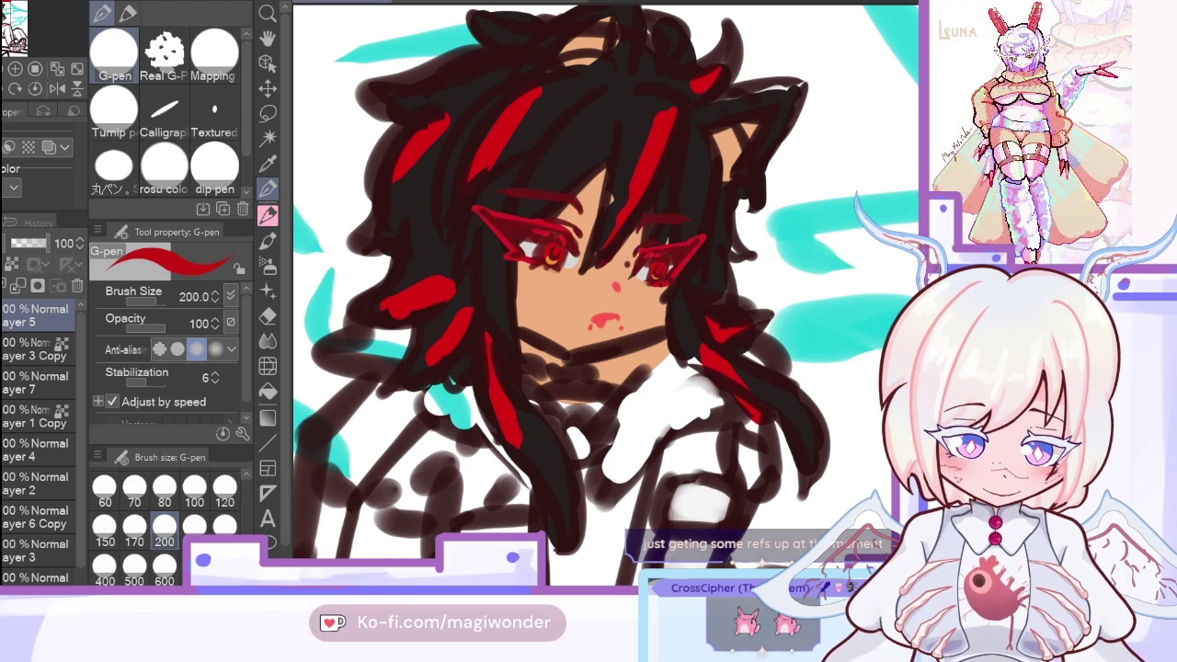
key(x)
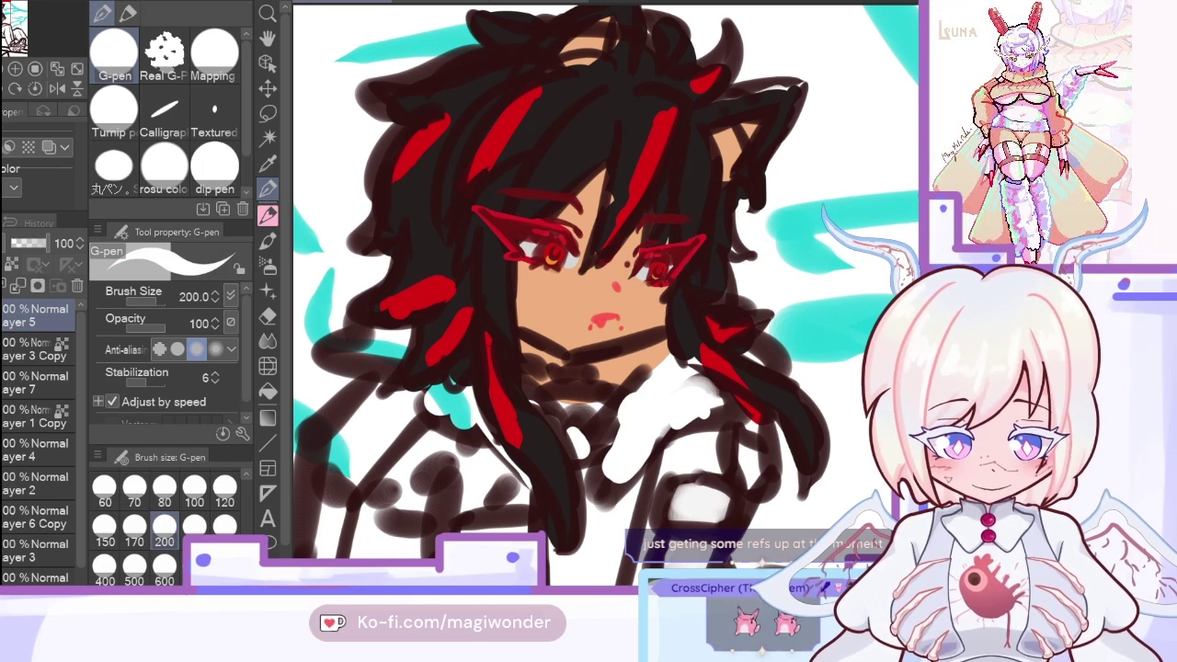
click(540, 2)
click(268, 164)
click(518, 141)
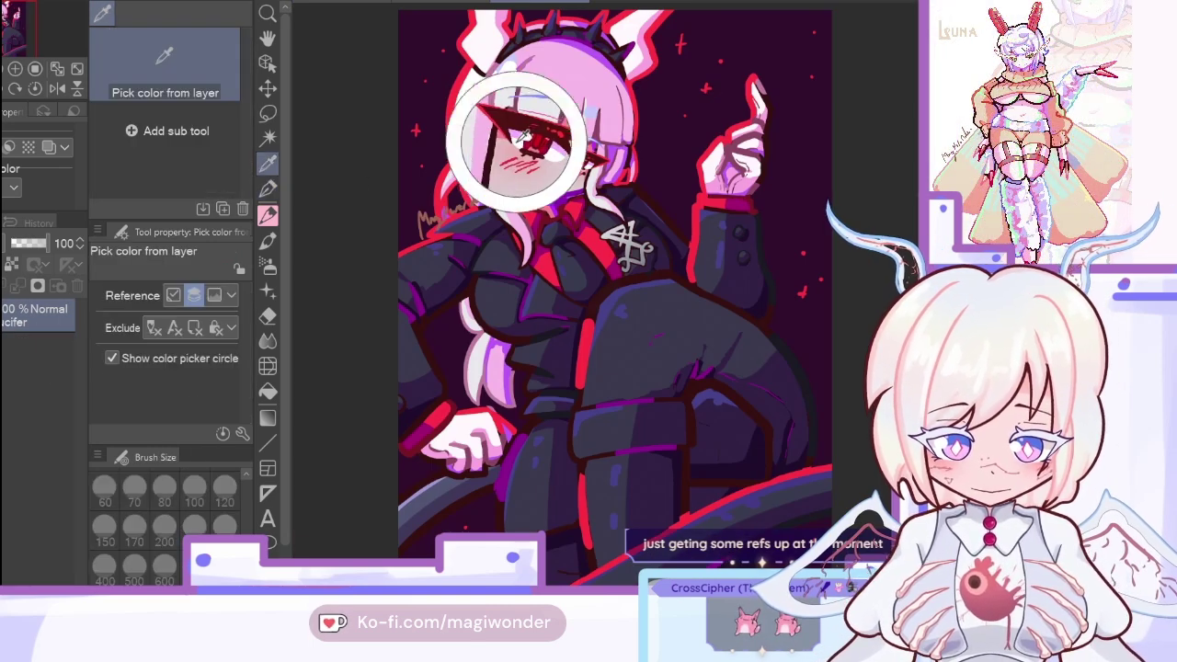
key(ctrl+Tab)
key(p)
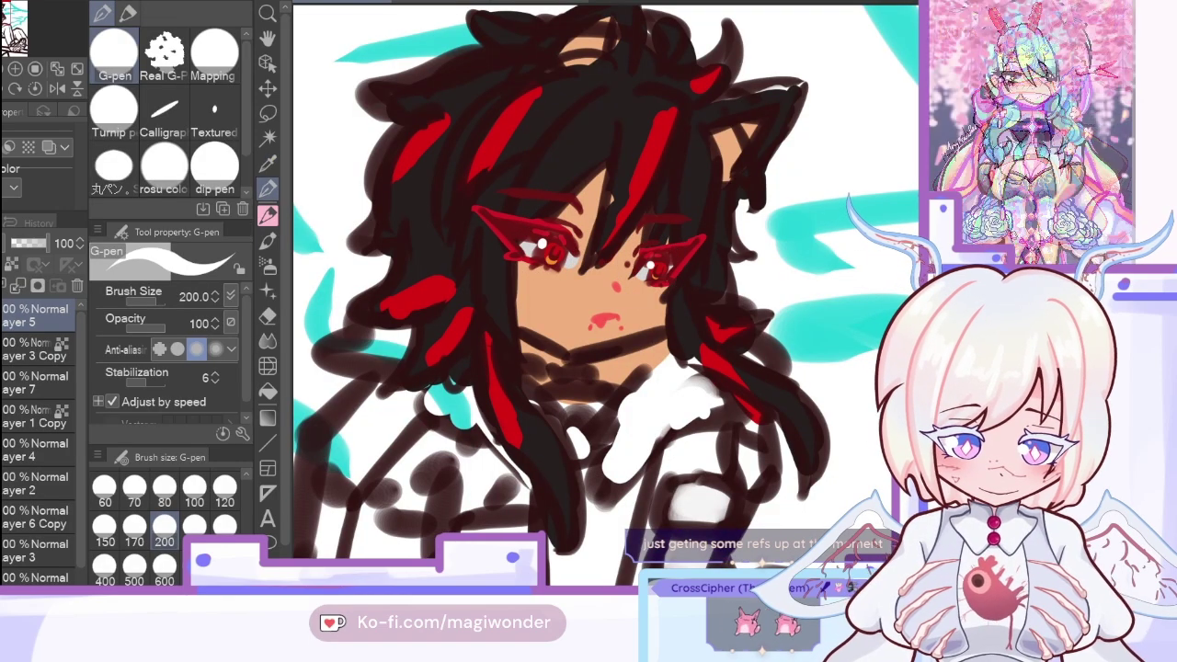
Step: Sample the light eye color on Layer 7 and check the face in a horizontally mirrored canvas view
click(33, 387)
click(267, 163)
click(525, 241)
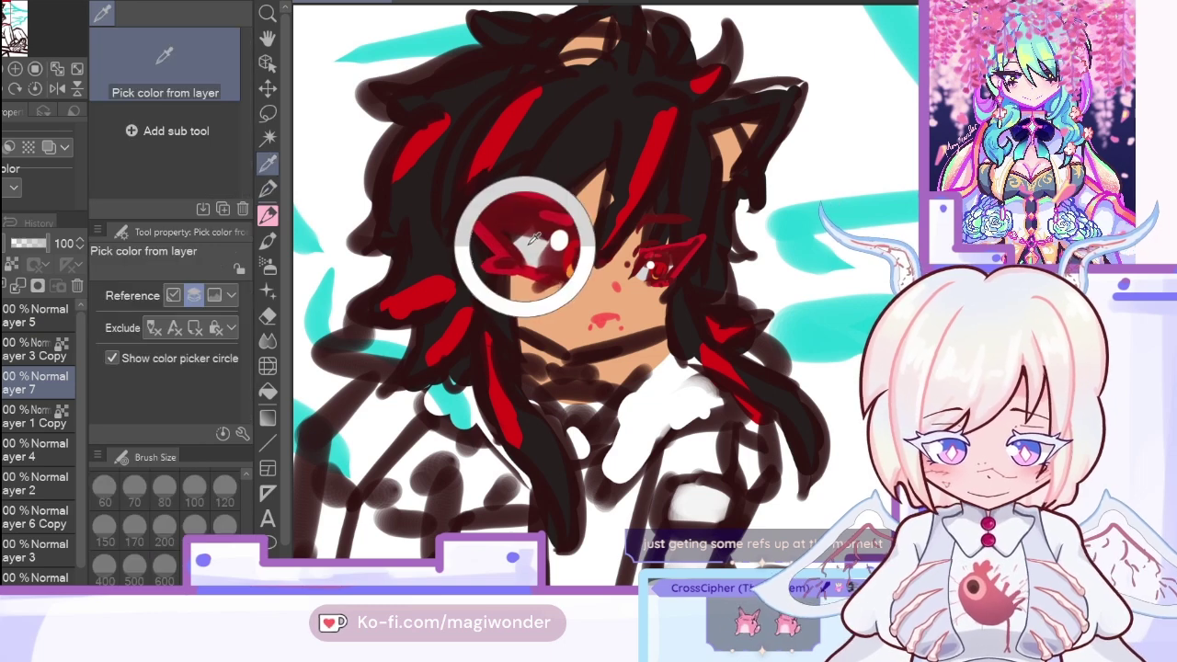
key(p)
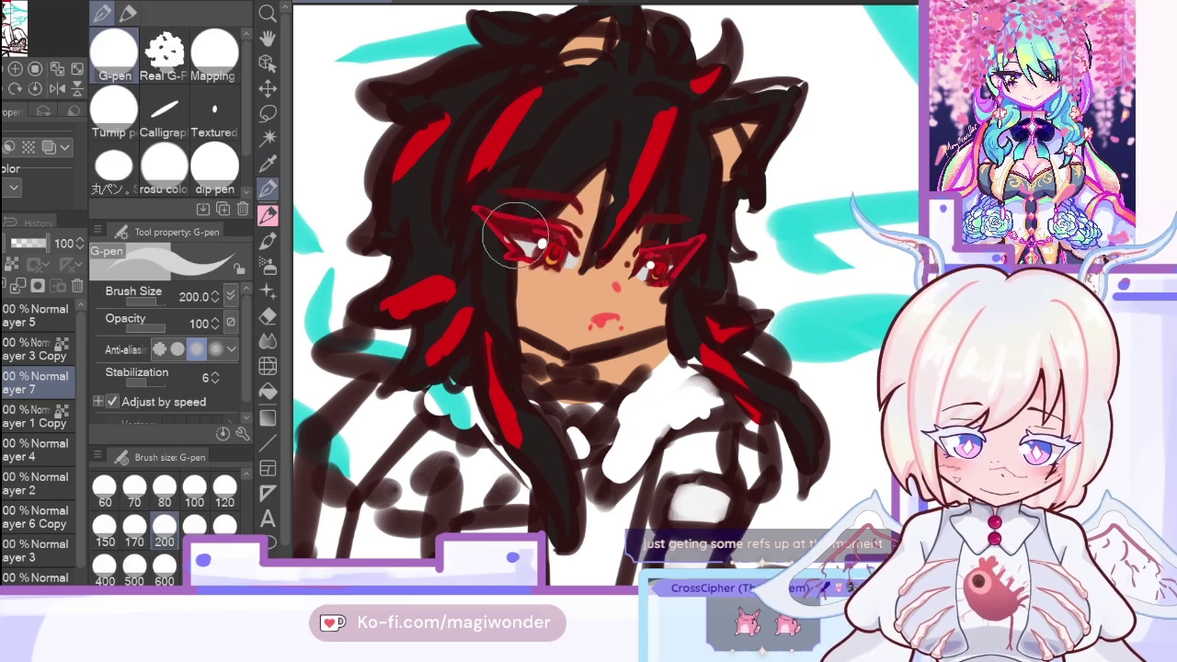
click(57, 87)
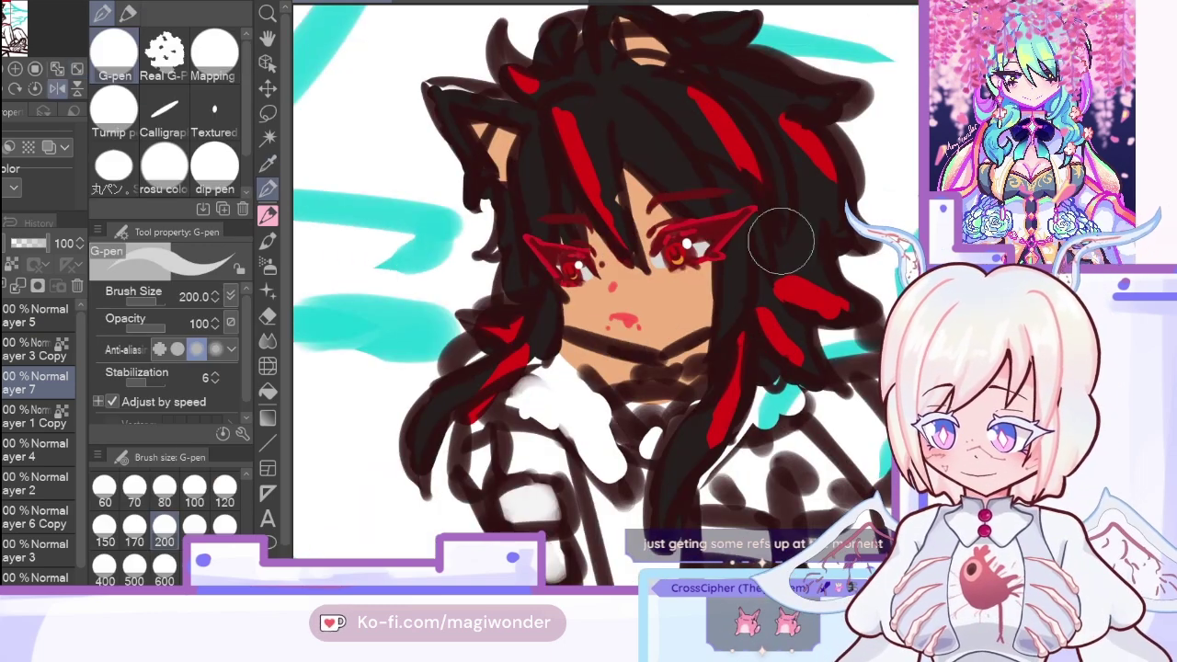
click(57, 87)
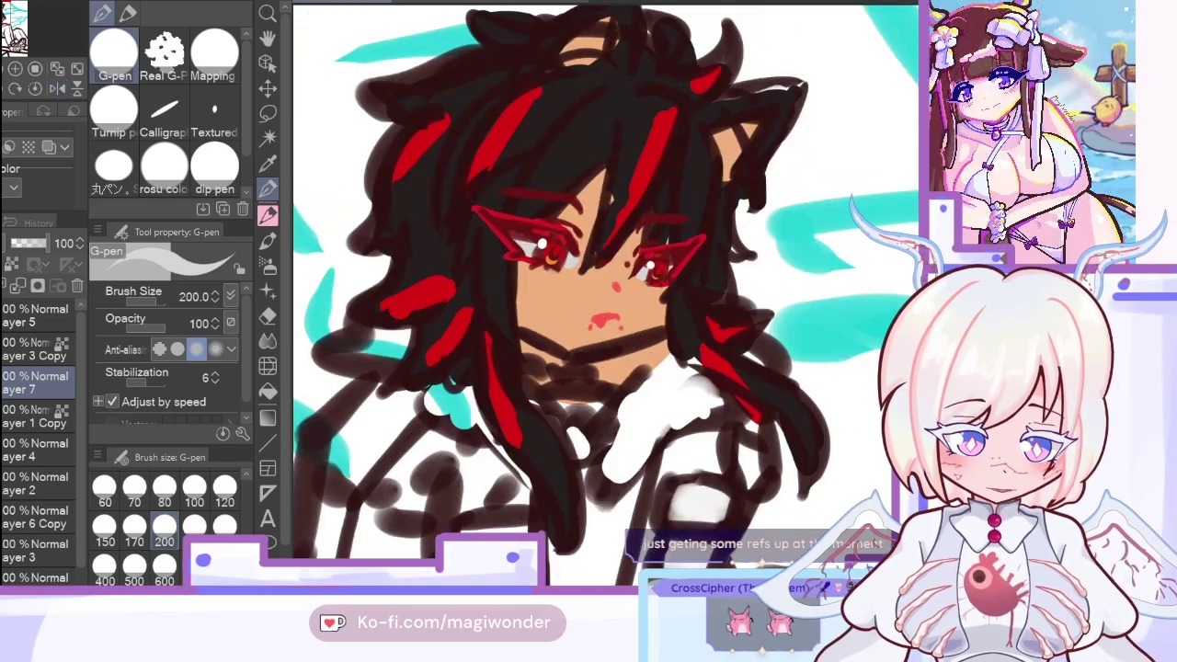
click(57, 87)
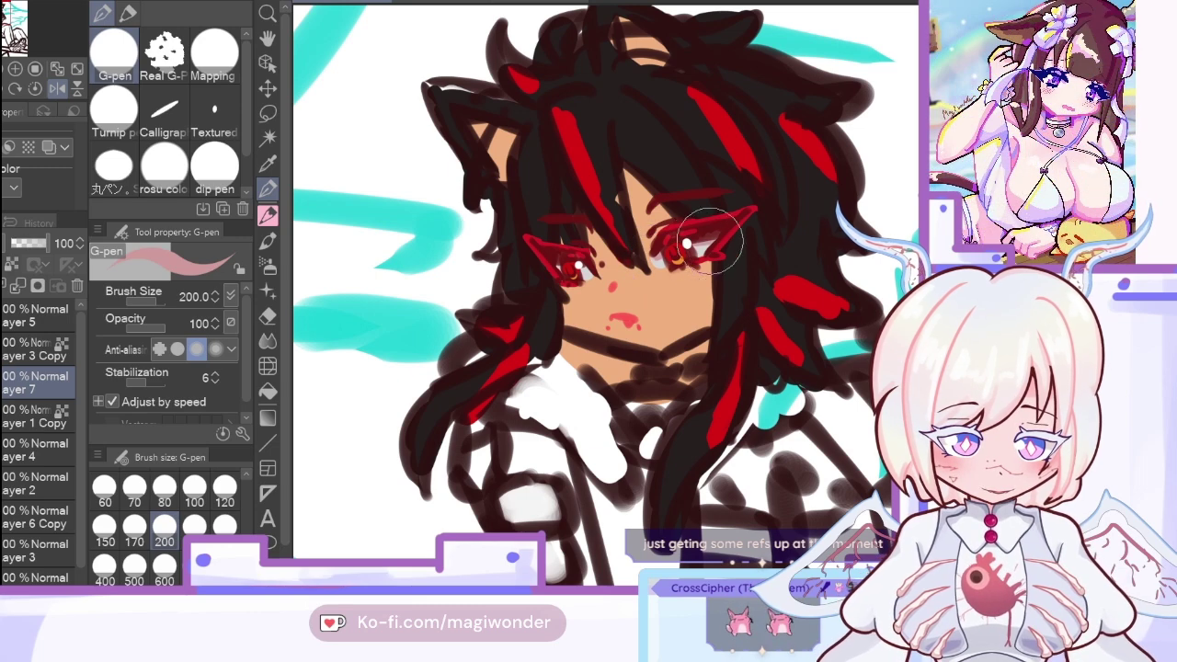
click(57, 87)
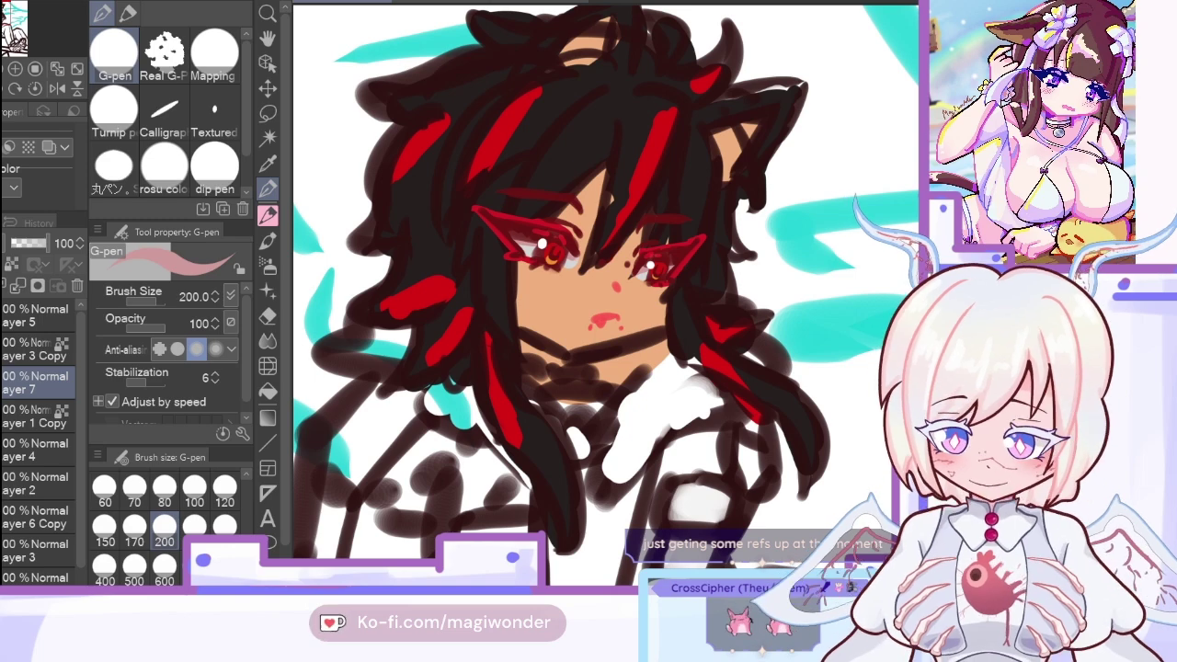
Step: Merge Layer 5 and Layer 3 Copy down into Layer 7
click(35, 317)
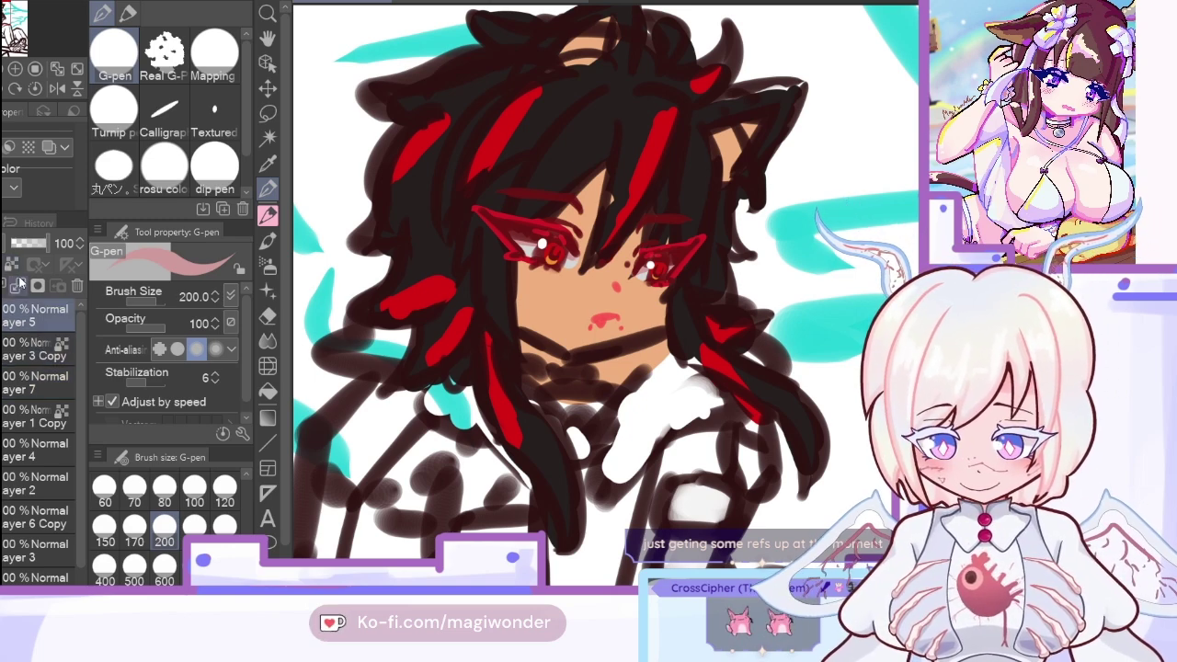
scroll(22, 317, down, 2)
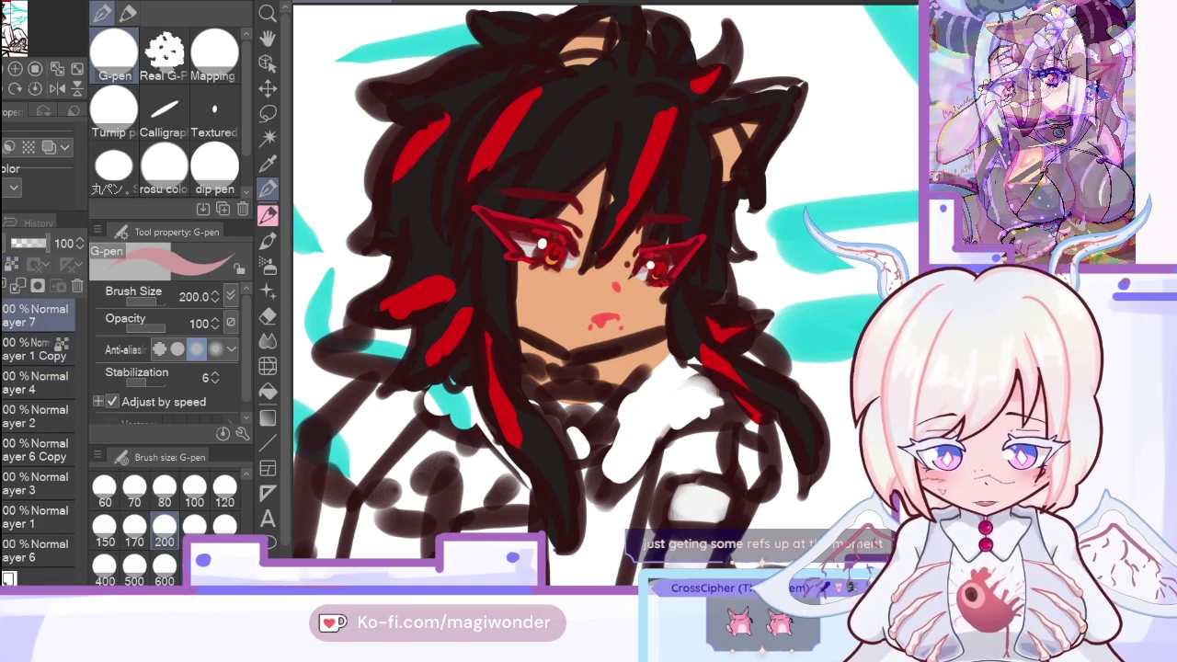
click(57, 74)
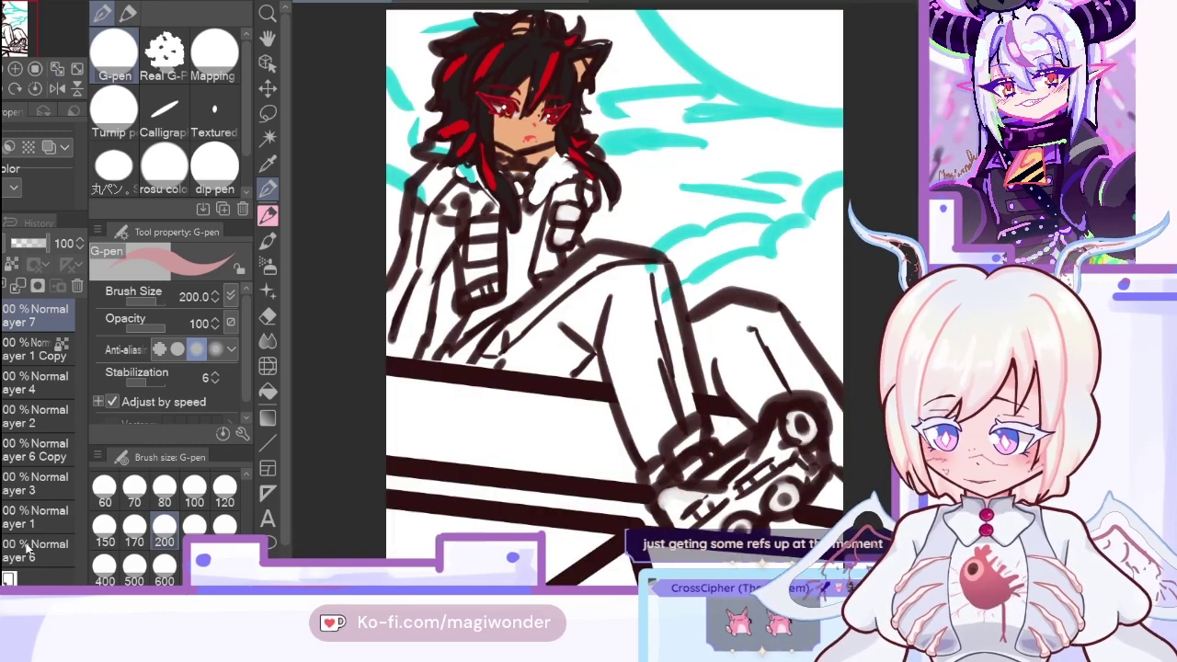
Step: Lock the transparent pixels of Layer 7, sample the lip red and tint the inner eye lines with the G-pen
click(268, 163)
click(15, 69)
click(15, 69)
drag(15, 33, 4, 5)
click(575, 320)
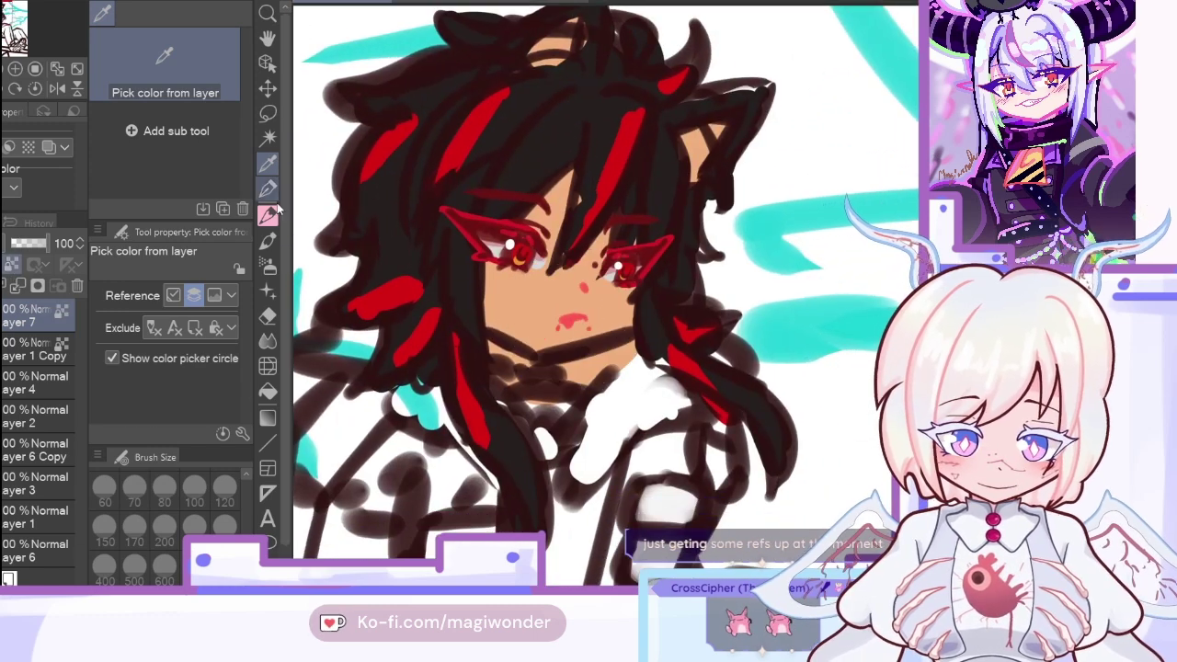
key(p)
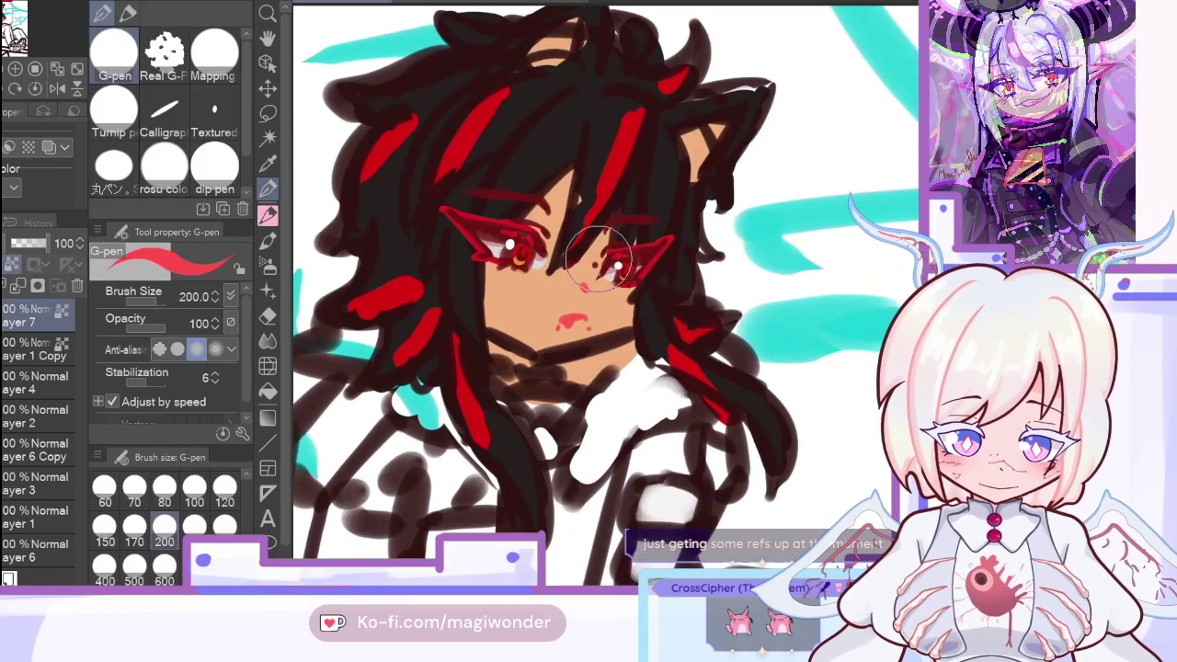
click(57, 88)
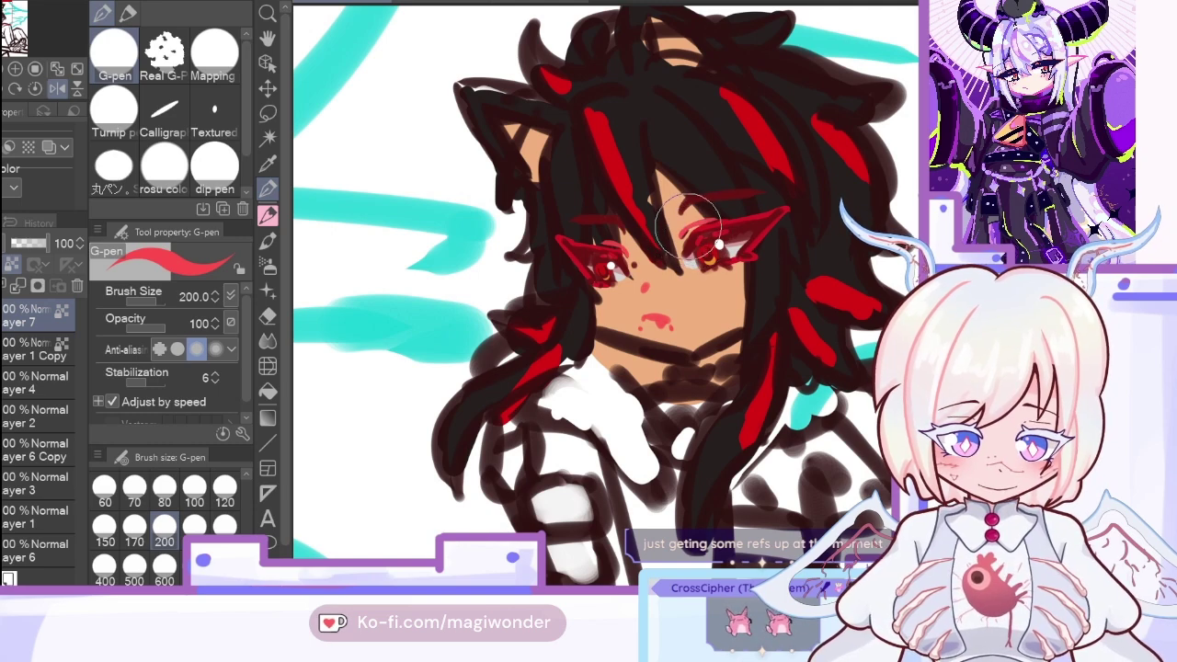
Step: Sample dark line colors in the mirrored view and recolor both eyebrows in a muted dark red on Layer 7
key(i)
click(697, 136)
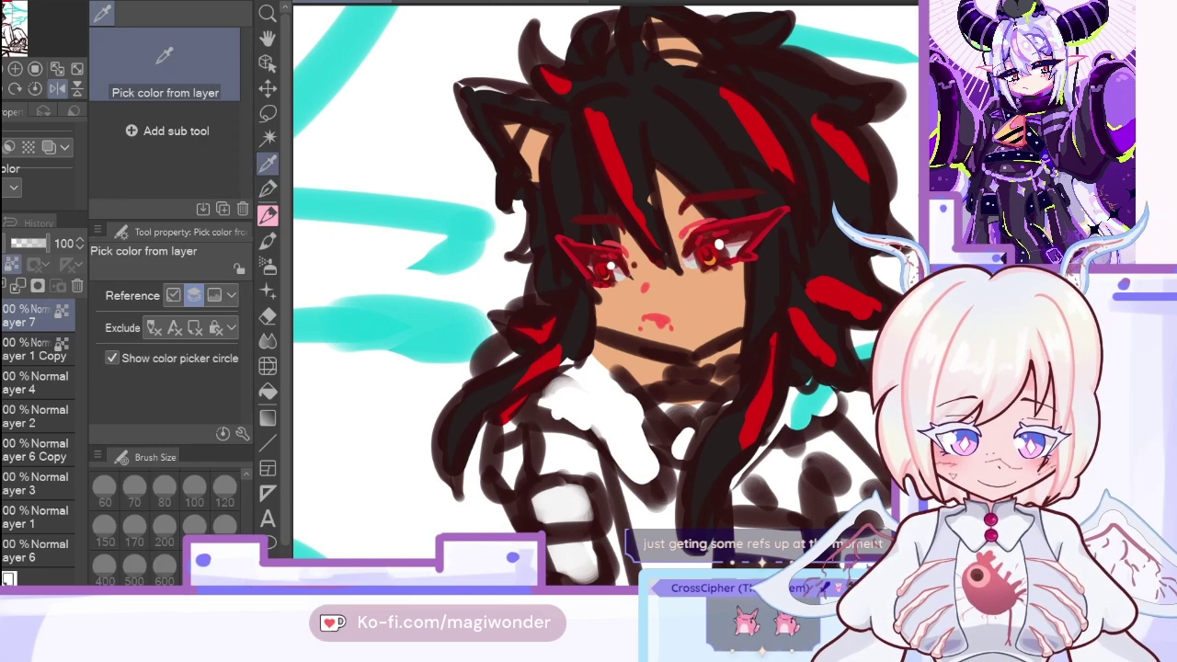
key(p)
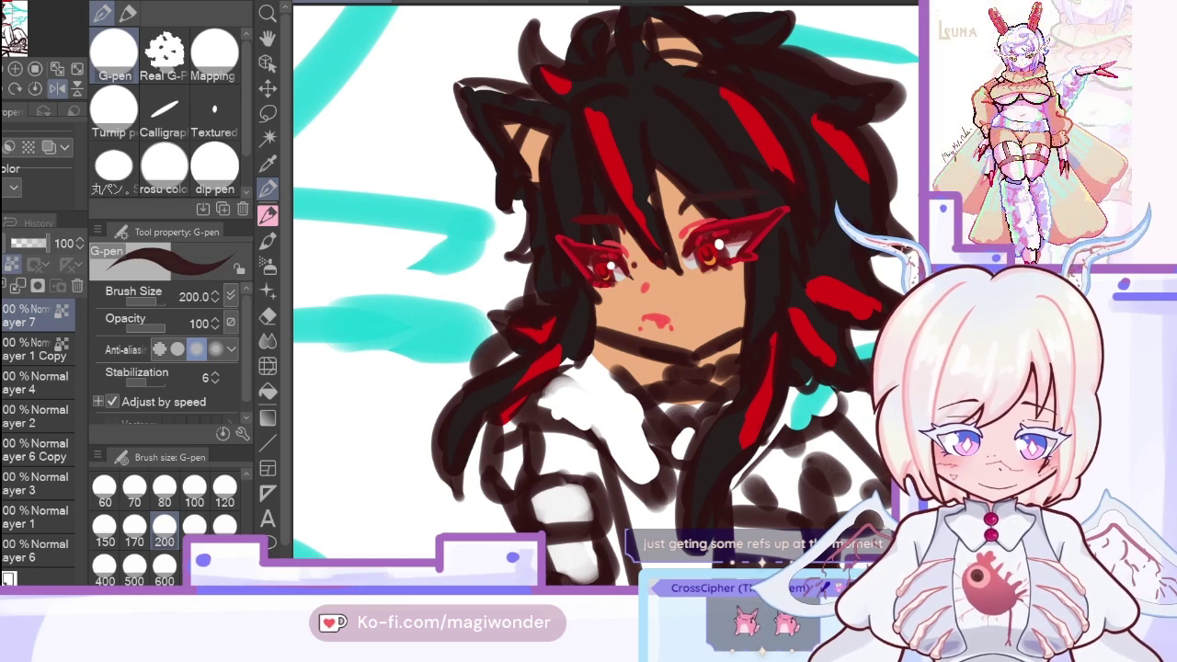
alt+click(772, 228)
drag(685, 207, 762, 192)
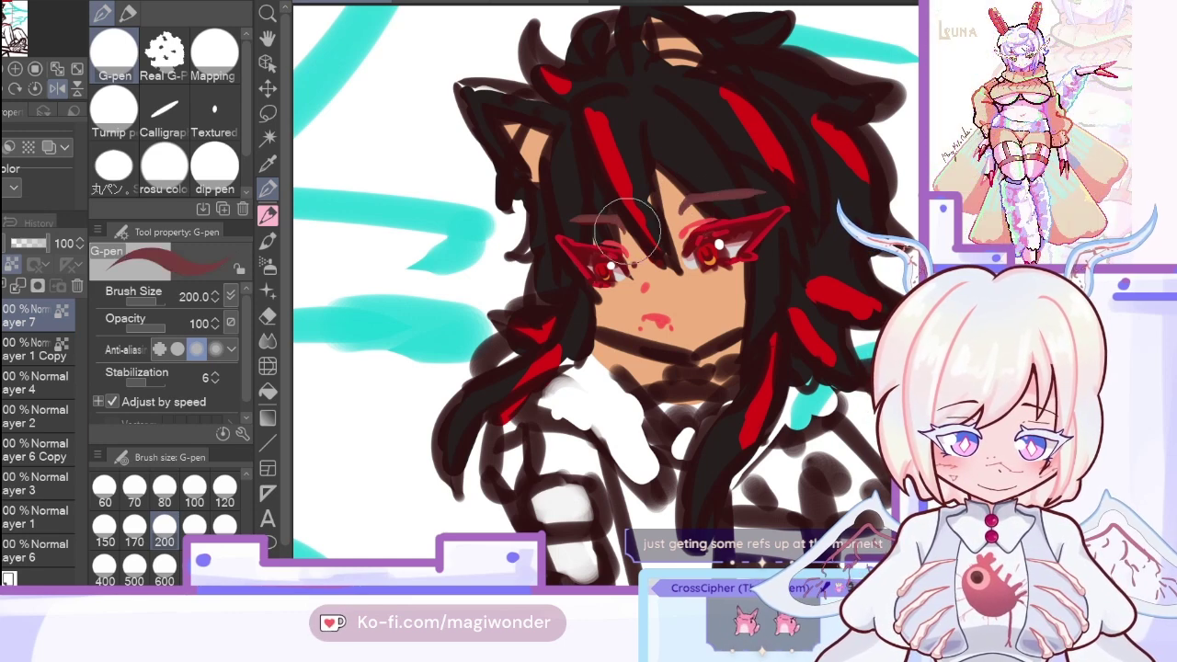
drag(633, 219, 572, 226)
click(57, 89)
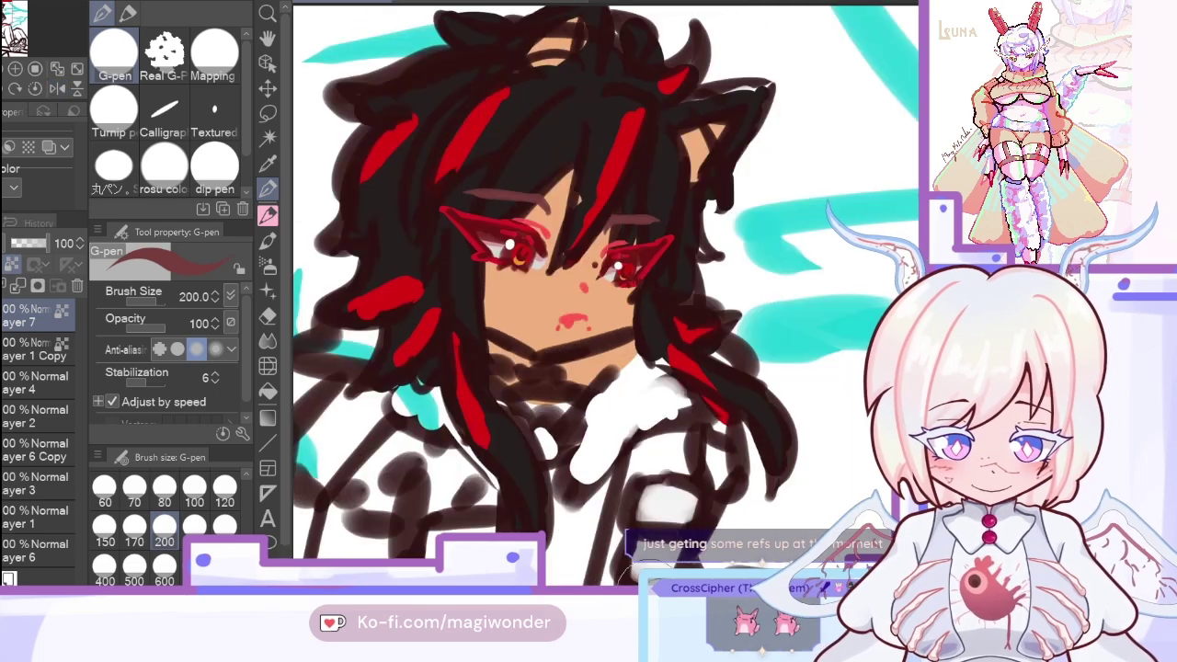
Step: Sample white and add a new layer directly above Layer 4
click(268, 164)
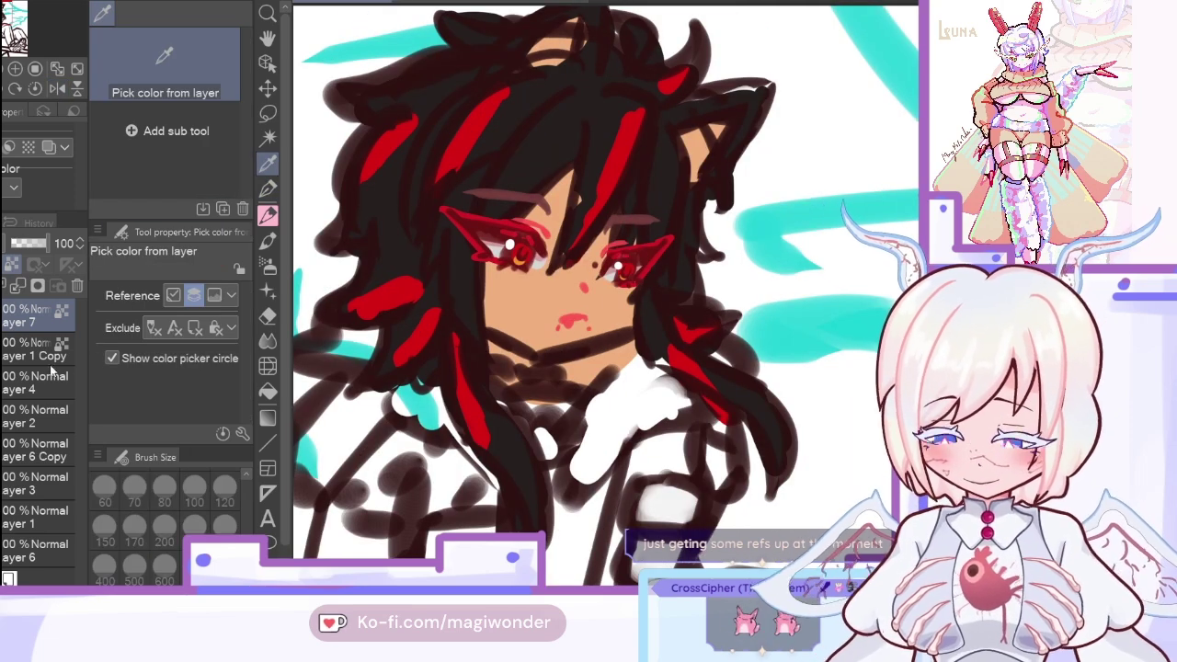
click(18, 421)
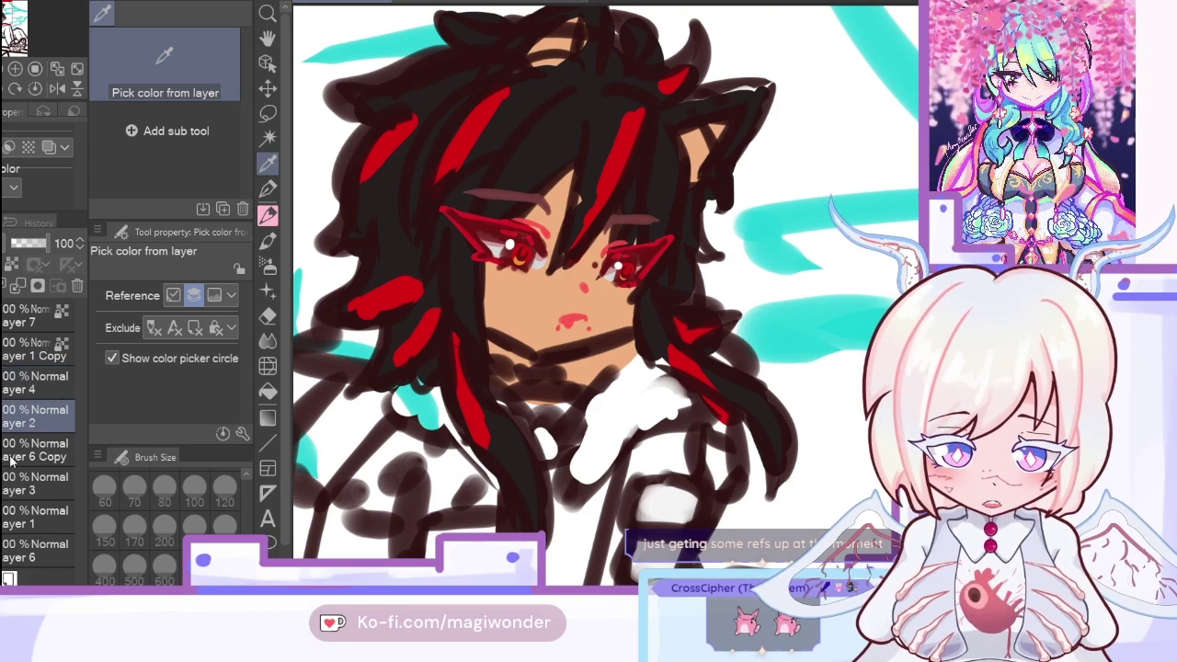
click(7, 389)
key(ctrl+shift+n)
click(2, 69)
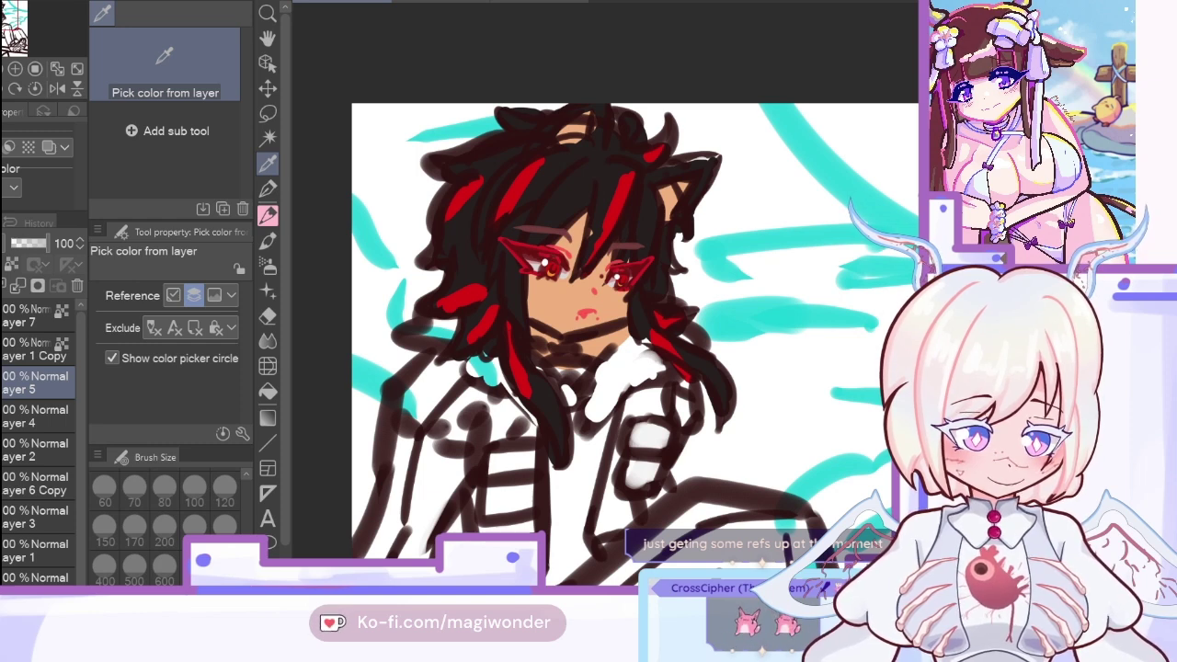
Step: Paint the jacket's fur trim white on Layer 5 with the G-pen at size 700, and hide the white paper background
click(268, 187)
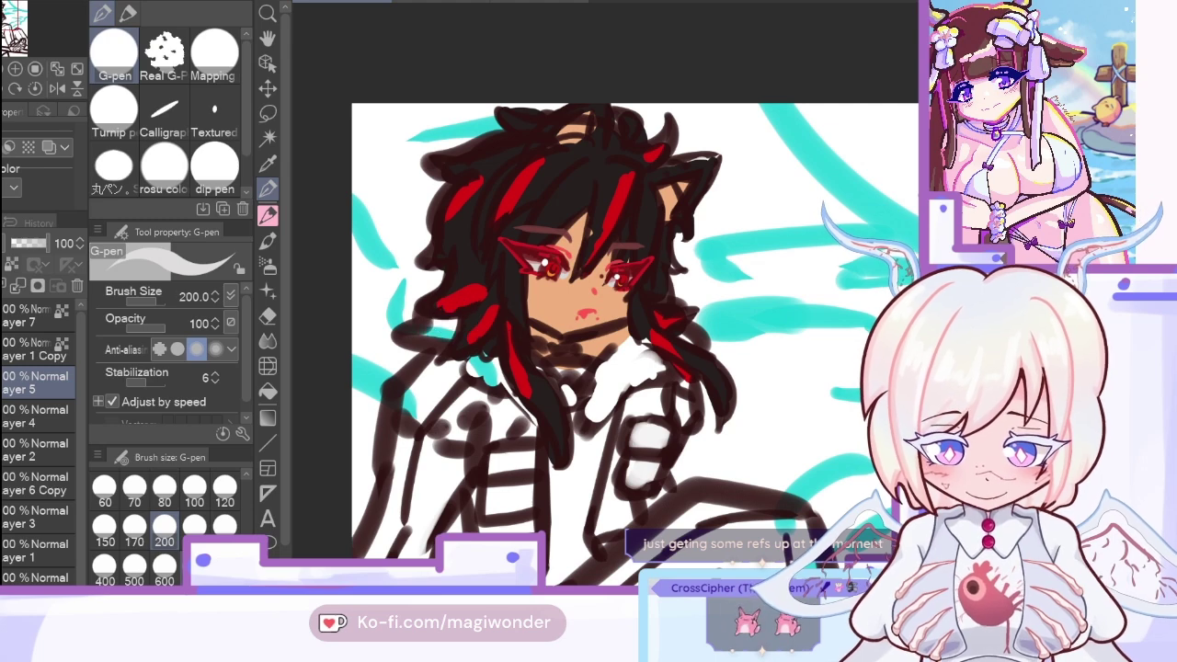
click(194, 568)
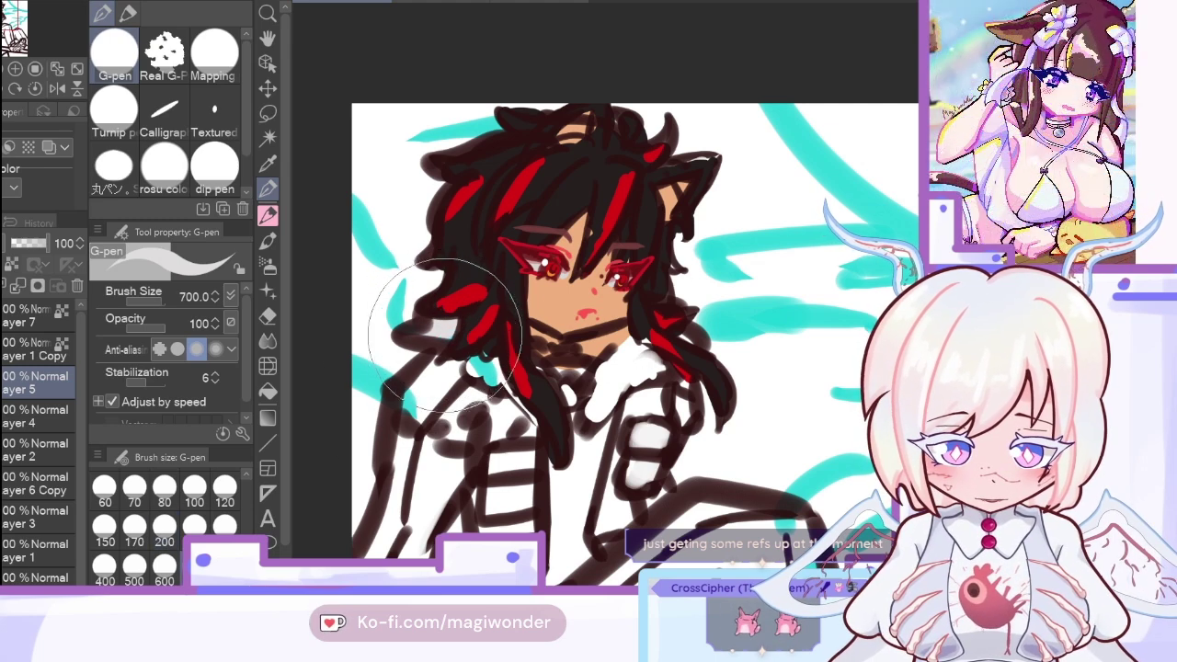
key(Delete)
mouse_move(490, 372)
mouse_down()
mouse_move(473, 362)
mouse_move(495, 383)
mouse_up()
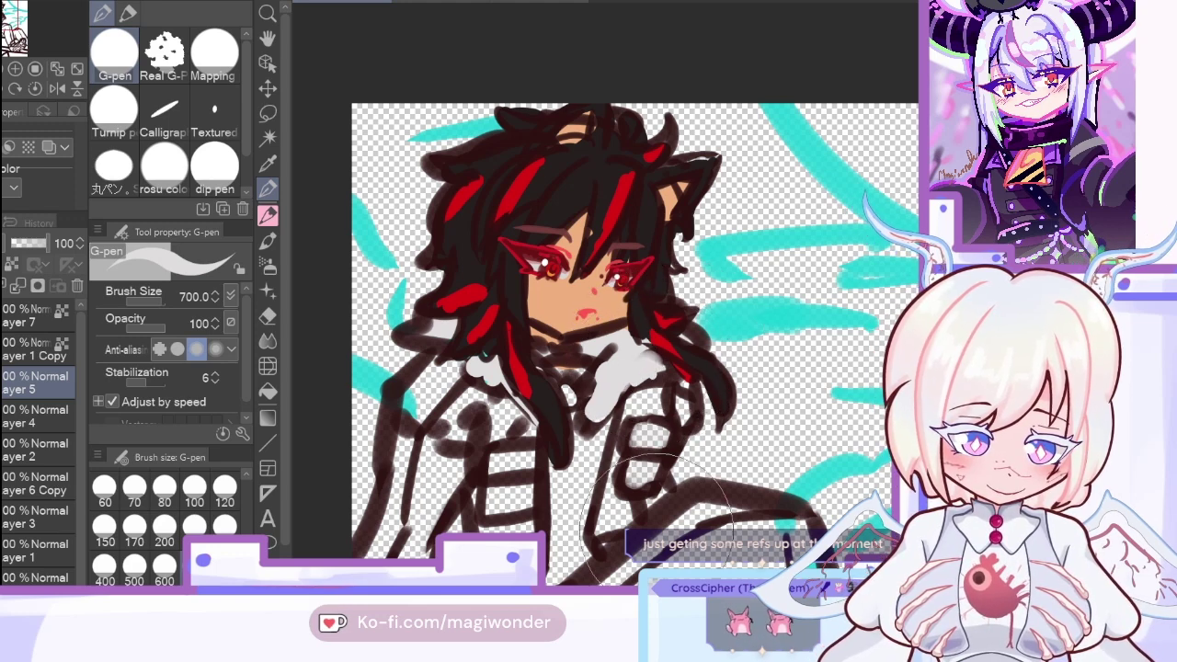
mouse_move(656, 530)
mouse_down()
mouse_move(612, 268)
mouse_move(624, 352)
mouse_up()
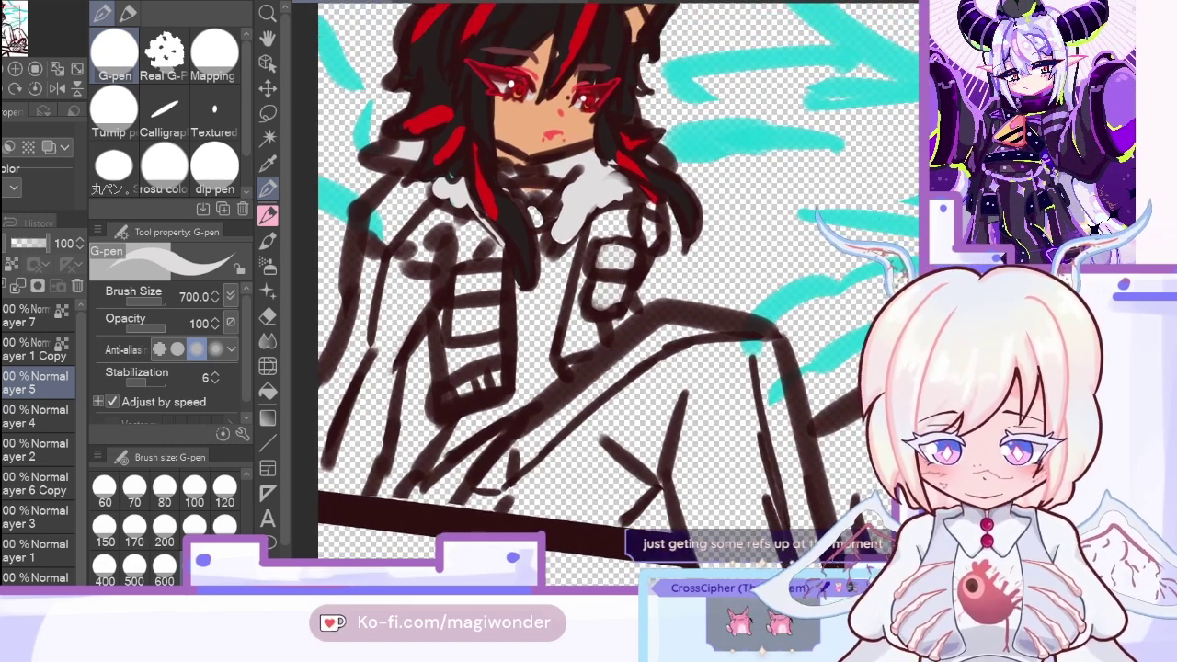
Step: Fill the sleeve, torso and thigh with a sampled near-black on a new layer directly above Layer 5, using the G-pen at size 700
key(ctrl+shift+n)
click(268, 164)
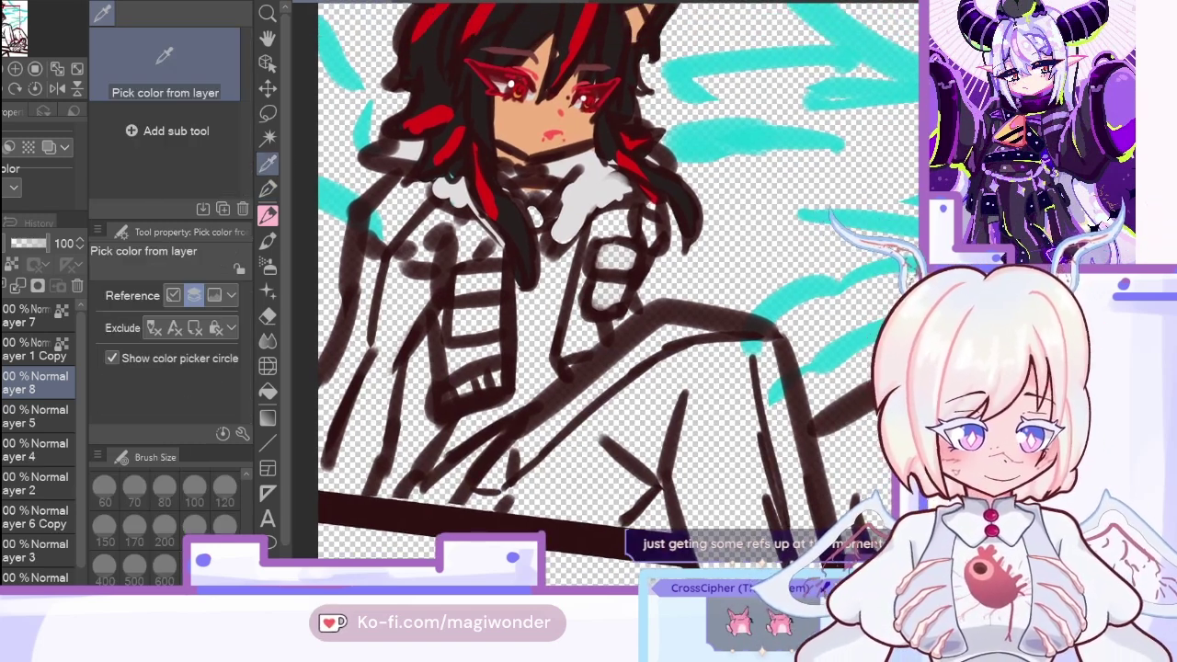
key(p)
mouse_move(391, 308)
mouse_down()
mouse_move(341, 479)
mouse_move(432, 239)
mouse_move(464, 225)
mouse_move(401, 320)
mouse_up()
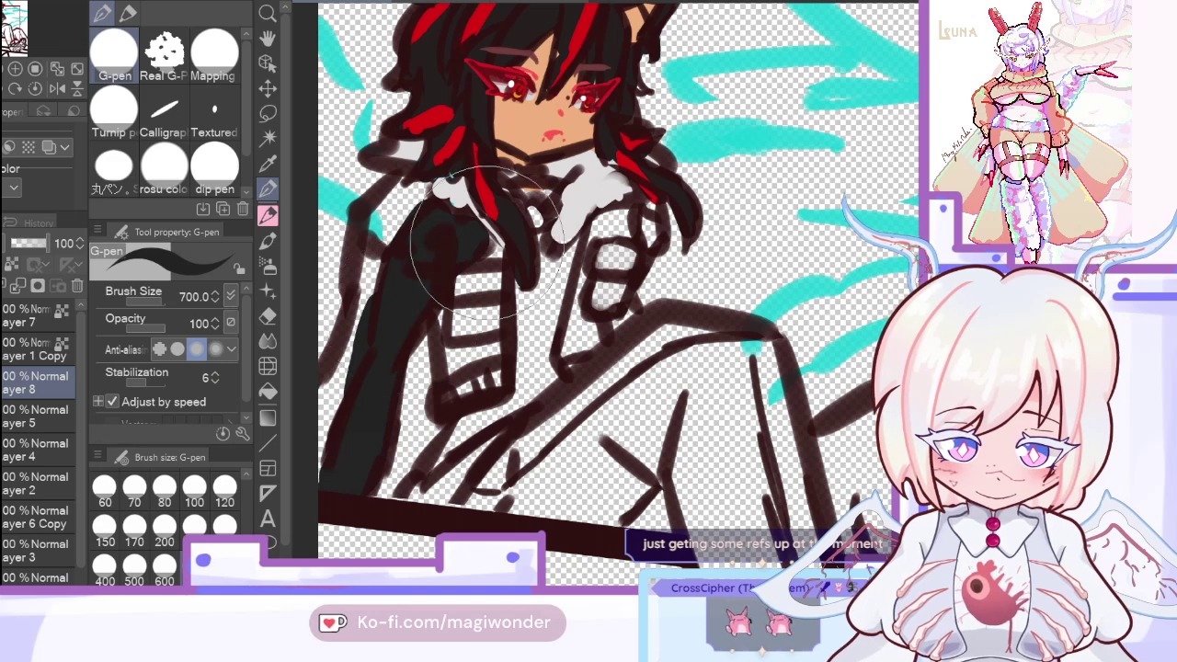
mouse_move(489, 243)
mouse_down()
mouse_move(505, 324)
mouse_move(489, 331)
mouse_move(465, 390)
mouse_move(497, 367)
mouse_move(459, 457)
mouse_move(427, 496)
mouse_move(538, 479)
mouse_move(534, 425)
mouse_move(578, 508)
mouse_move(702, 492)
mouse_move(650, 492)
mouse_move(577, 439)
mouse_move(656, 405)
mouse_move(686, 487)
mouse_move(644, 402)
mouse_move(670, 365)
mouse_move(657, 354)
mouse_move(697, 340)
mouse_move(750, 355)
mouse_move(594, 370)
mouse_move(597, 329)
mouse_move(610, 328)
mouse_move(604, 337)
mouse_move(525, 311)
mouse_up()
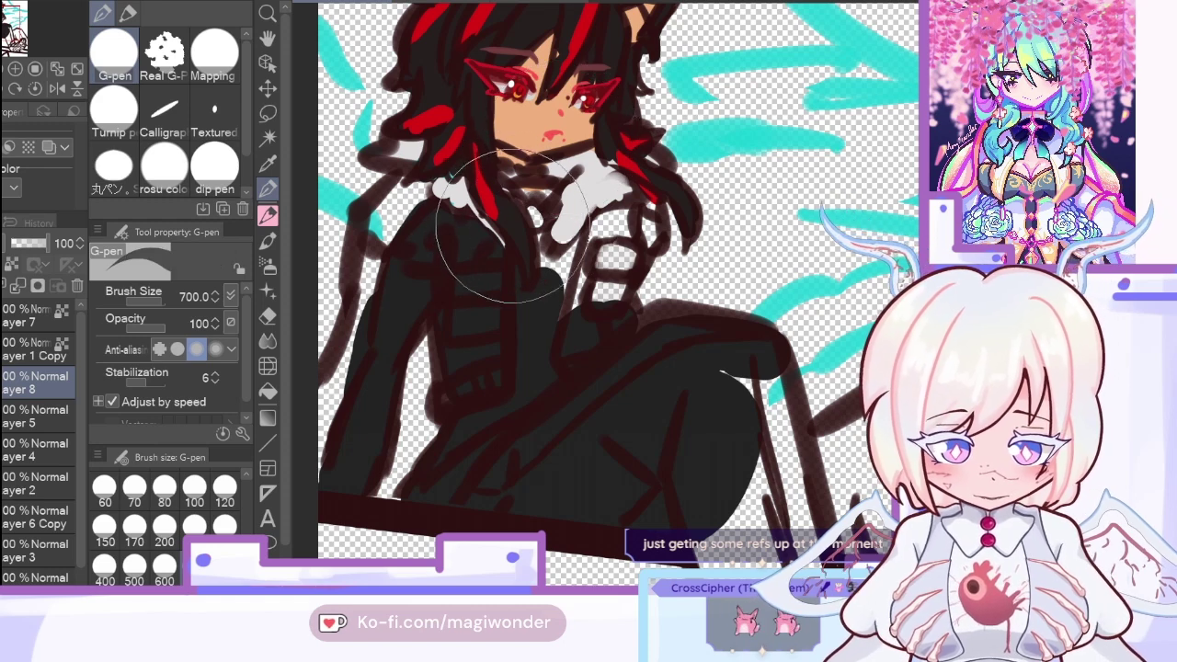
Step: Fill the neck area and the remaining chest and arm of the jacket beside the fur collar in near-black on Layer 8
mouse_move(571, 276)
mouse_down()
mouse_move(540, 243)
mouse_move(520, 200)
mouse_up()
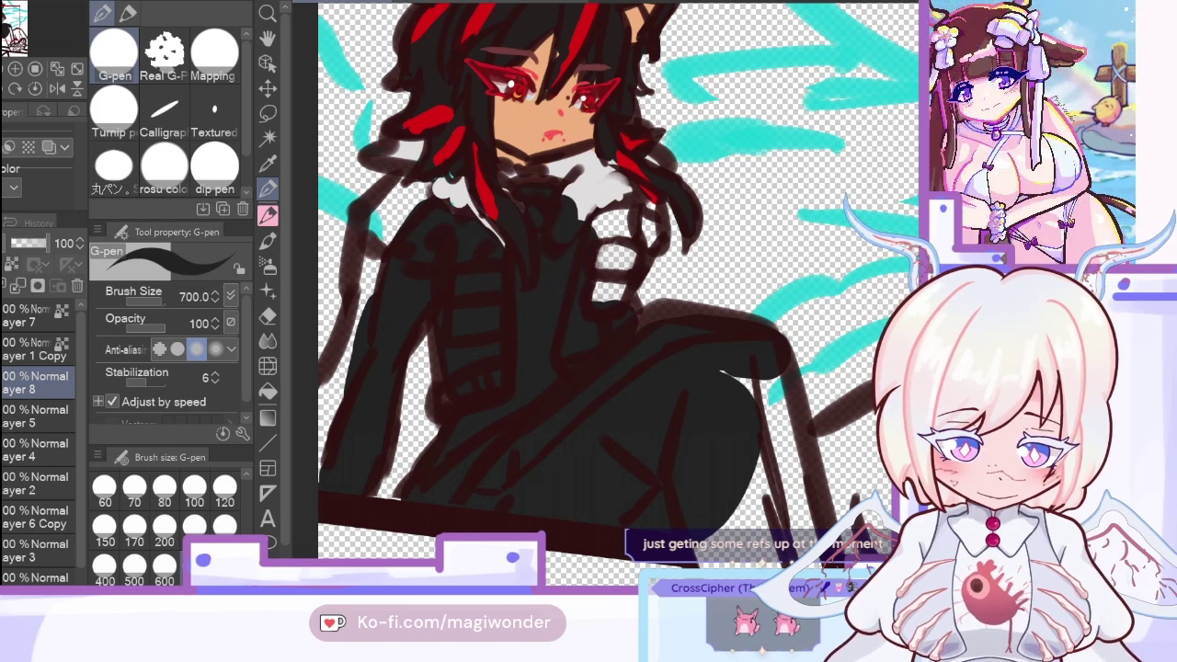
mouse_move(538, 224)
mouse_down()
mouse_move(488, 188)
mouse_move(538, 212)
mouse_move(597, 276)
mouse_move(588, 249)
mouse_up()
mouse_move(586, 238)
mouse_down()
mouse_move(614, 212)
mouse_move(627, 213)
mouse_move(612, 237)
mouse_move(646, 225)
mouse_move(604, 310)
mouse_up()
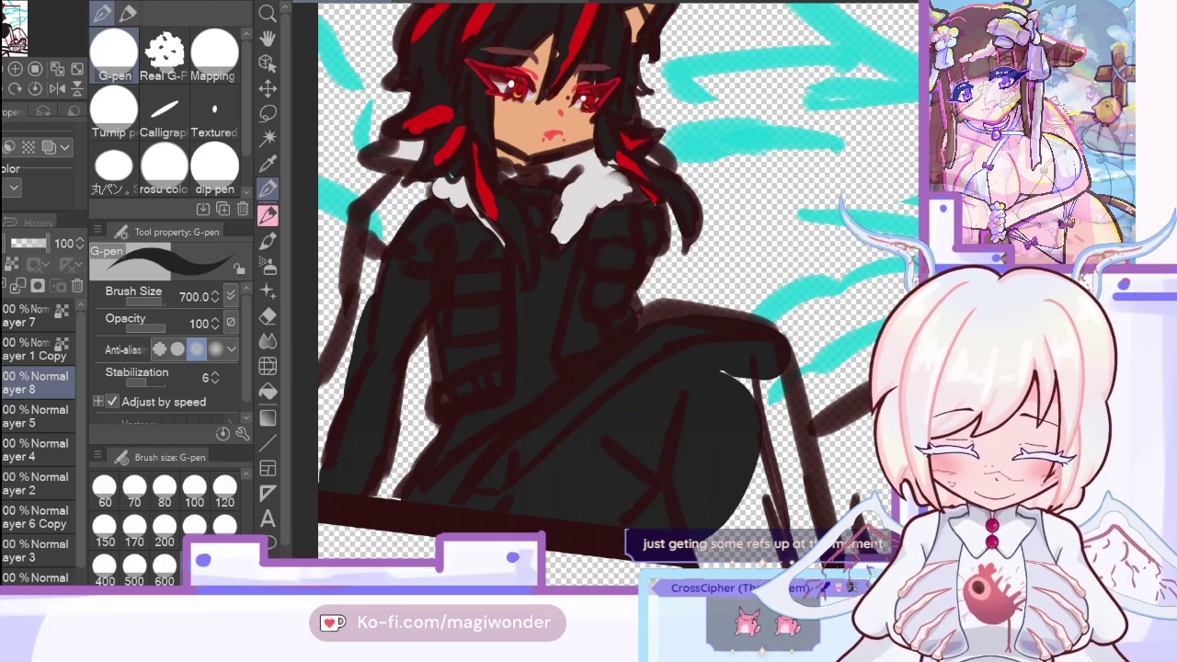
Step: Fill both trouser legs from the knees down to the skates in near-black on Layer 8
click(3, 69)
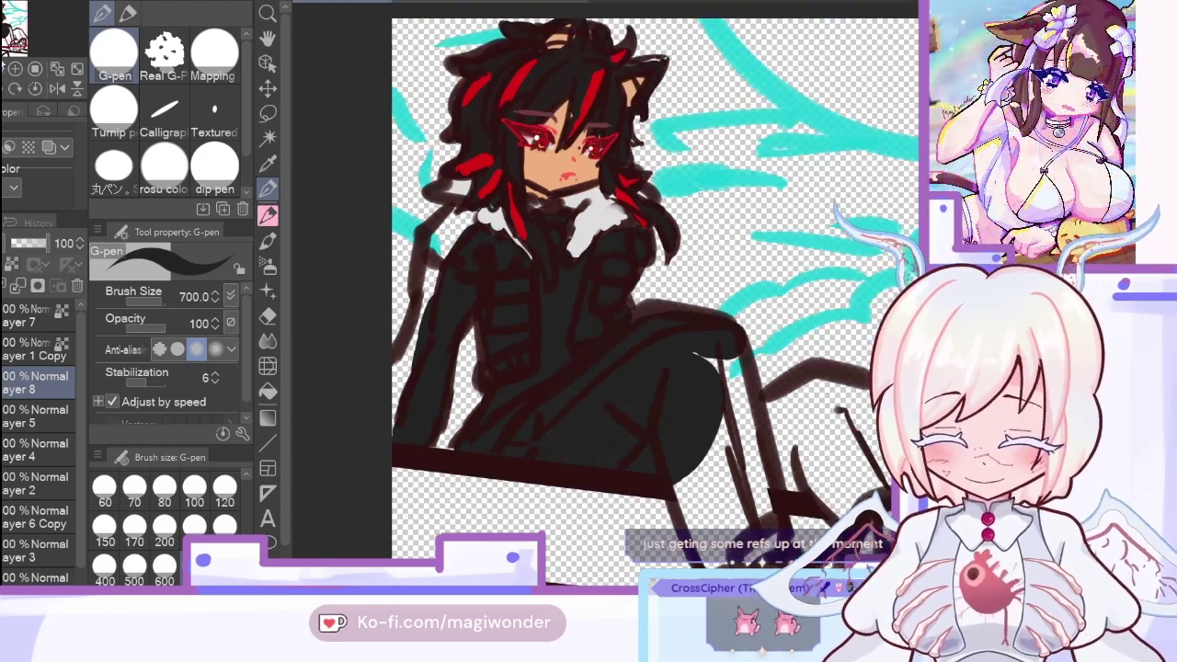
drag(7, 28, 18, 40)
mouse_move(612, 308)
mouse_down()
mouse_move(625, 294)
mouse_move(597, 285)
mouse_move(653, 221)
mouse_move(681, 157)
mouse_up()
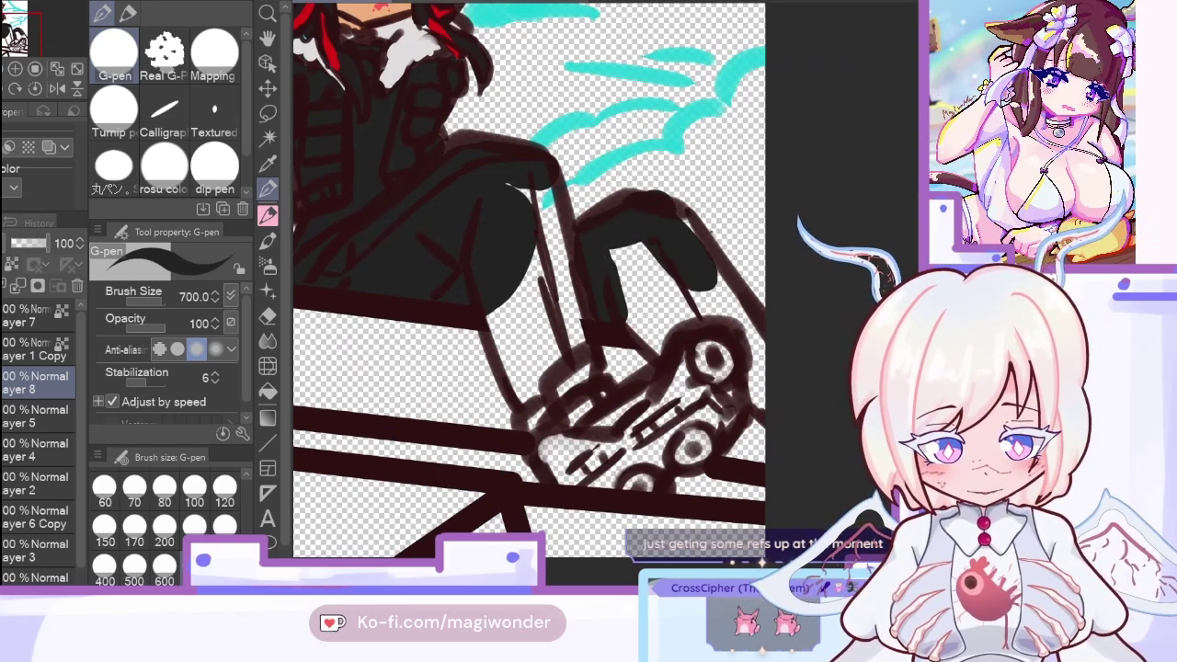
key(ctrl+z)
mouse_move(610, 292)
mouse_down()
mouse_move(608, 228)
mouse_move(698, 226)
mouse_move(699, 252)
mouse_move(753, 323)
mouse_move(753, 363)
mouse_move(786, 428)
mouse_up()
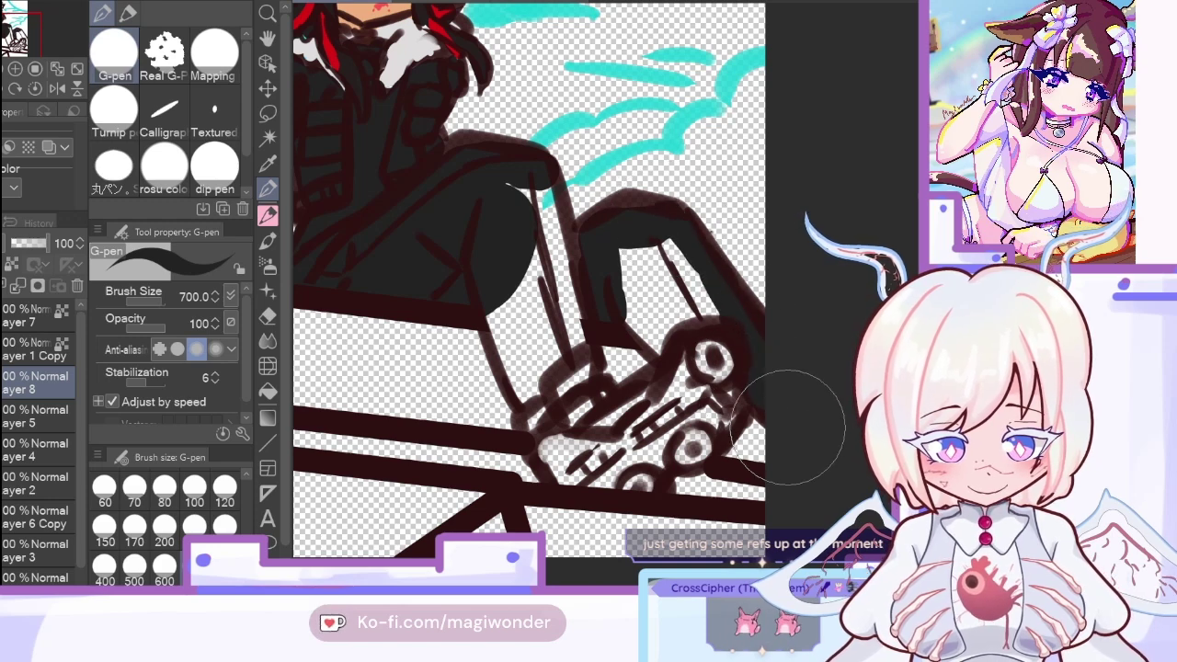
mouse_move(491, 250)
mouse_down()
mouse_move(509, 338)
mouse_move(527, 400)
mouse_move(528, 368)
mouse_move(511, 354)
mouse_move(558, 350)
mouse_move(543, 363)
mouse_move(559, 283)
mouse_move(540, 338)
mouse_move(534, 261)
mouse_move(656, 290)
mouse_move(632, 296)
mouse_move(659, 346)
mouse_move(662, 316)
mouse_move(742, 308)
mouse_move(667, 274)
mouse_move(658, 303)
mouse_move(644, 276)
mouse_up()
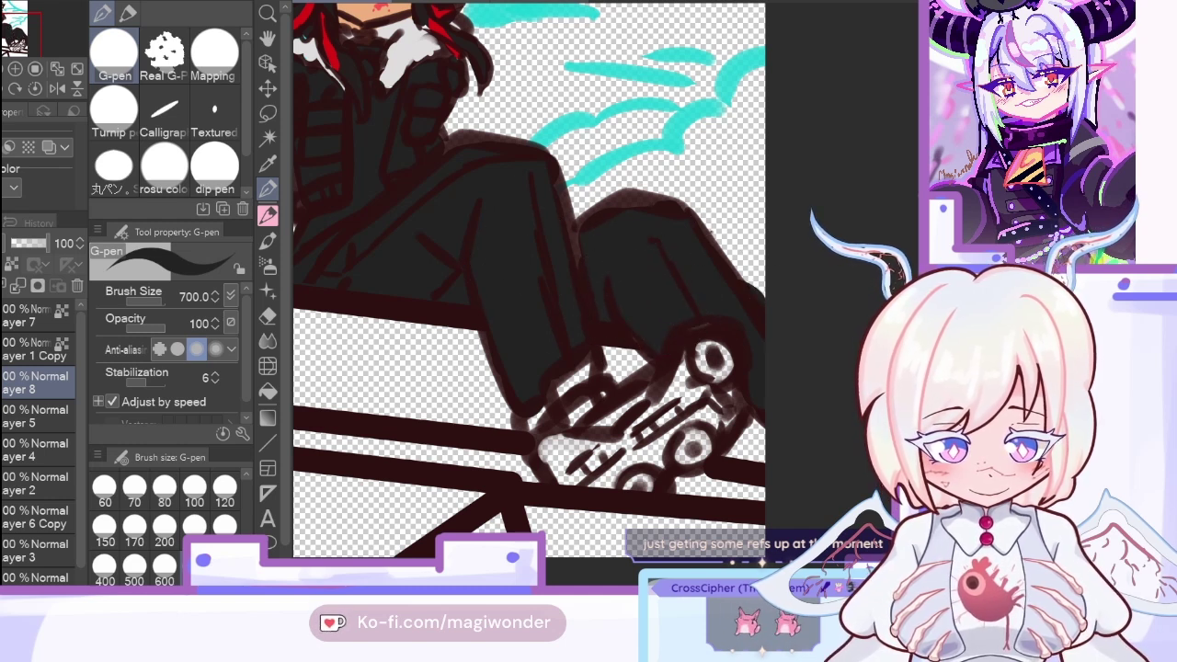
Step: Fill the outer edge of the rear trouser leg and erase the overflow beyond its outline with transparent color
mouse_move(754, 289)
mouse_down()
mouse_move(784, 328)
mouse_move(875, 315)
mouse_up()
key(c)
mouse_move(774, 221)
mouse_down()
mouse_move(801, 324)
mouse_move(767, 351)
mouse_up()
key(c)
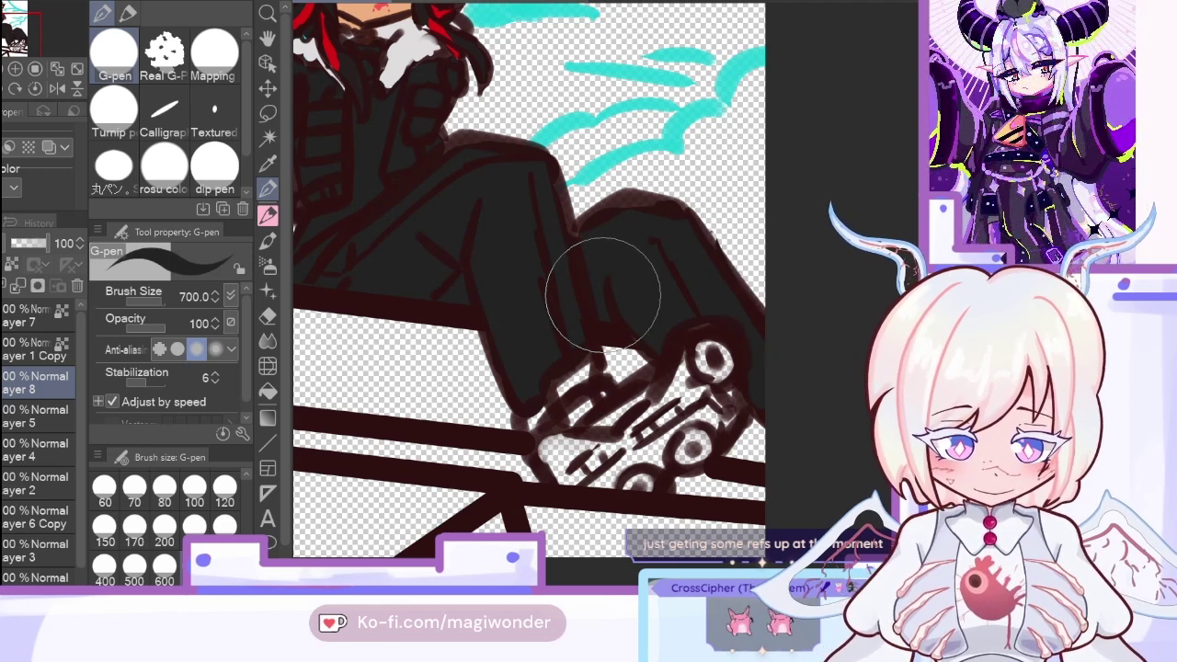
Step: Paint the outer sleeve stripe and shoulder panel of the jacket red with the G-pen on a new layer above Layer 8
drag(19, 33, 7, 21)
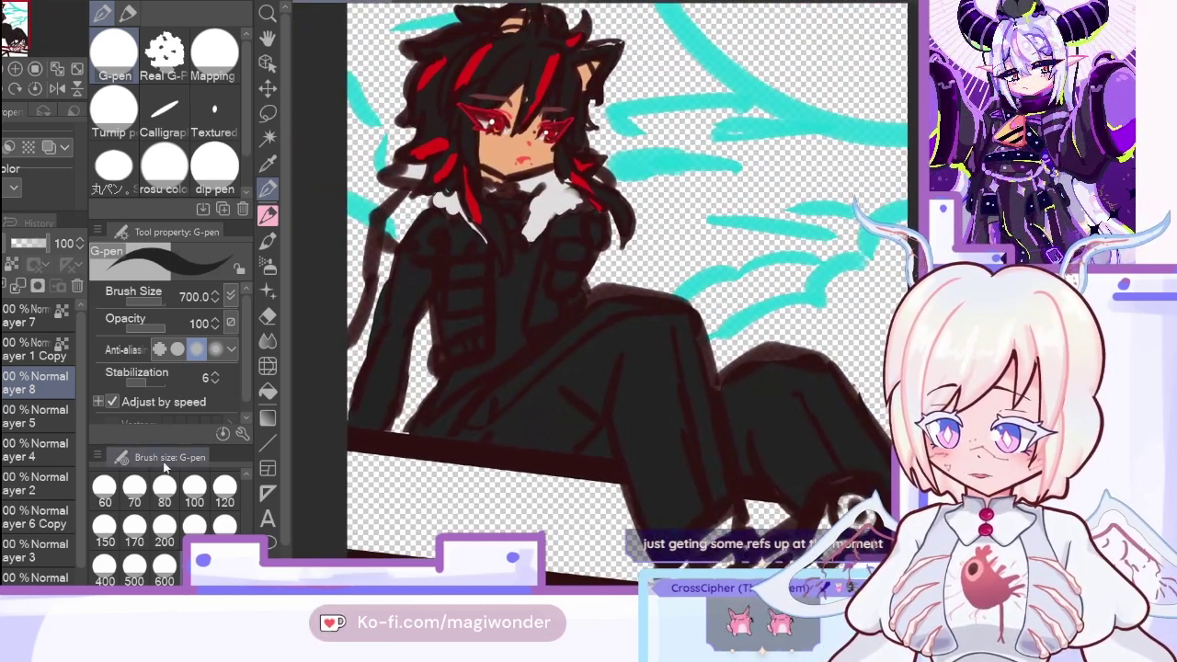
click(267, 163)
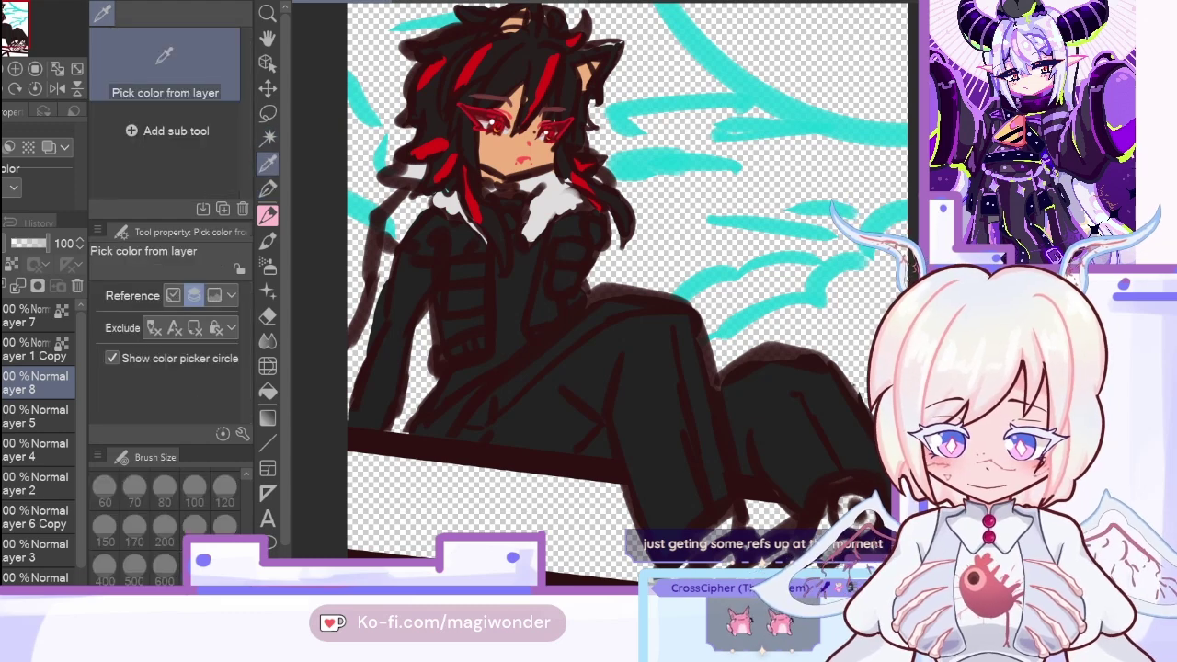
key(ctrl+shift+n)
click(268, 188)
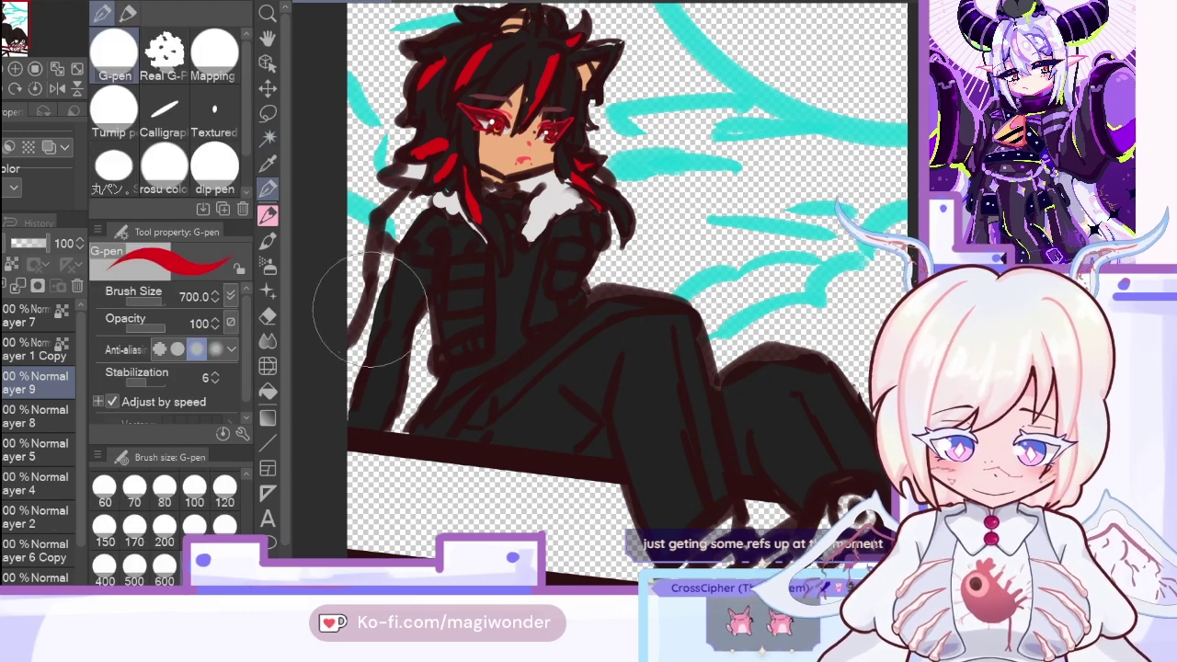
drag(337, 263, 348, 414)
mouse_move(390, 241)
mouse_down()
mouse_move(409, 194)
mouse_move(407, 221)
mouse_up()
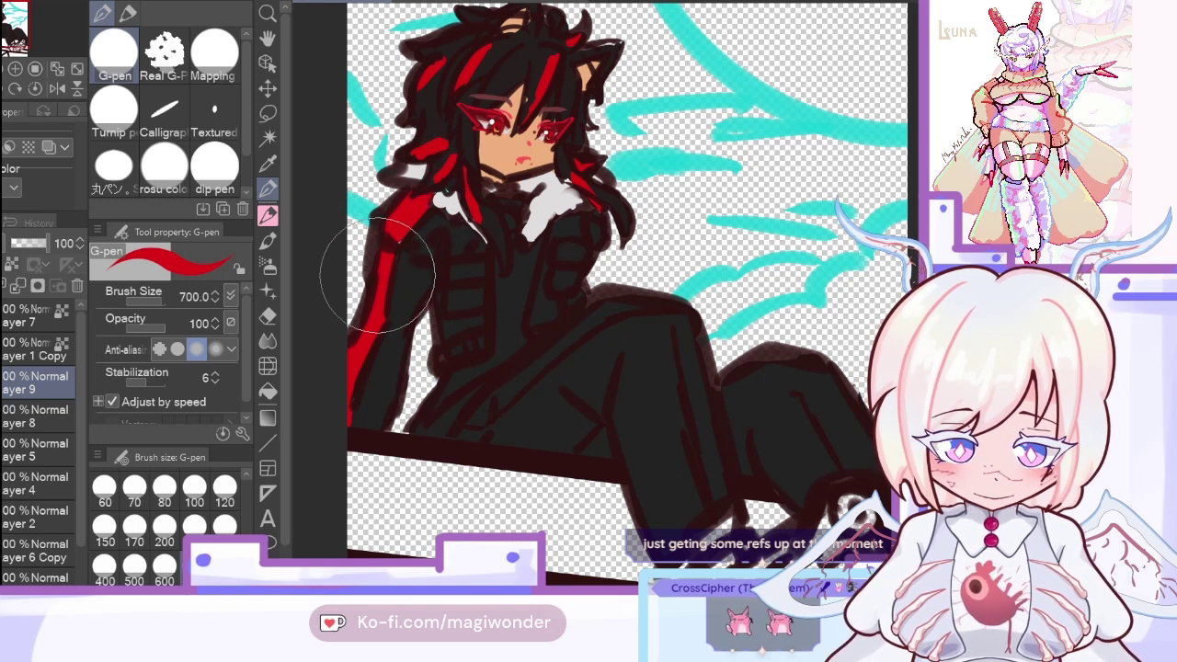
Step: Paint red accents on the chest straps and red side stripes down both trouser legs on Layer 9, mirroring the canvas for the rear leg
mouse_move(377, 276)
mouse_down()
mouse_move(565, 258)
mouse_move(593, 230)
mouse_move(583, 290)
mouse_move(563, 304)
mouse_move(524, 393)
mouse_move(499, 404)
mouse_move(494, 345)
mouse_move(484, 354)
mouse_move(491, 411)
mouse_move(671, 263)
mouse_move(626, 310)
mouse_move(688, 336)
mouse_move(702, 414)
mouse_up()
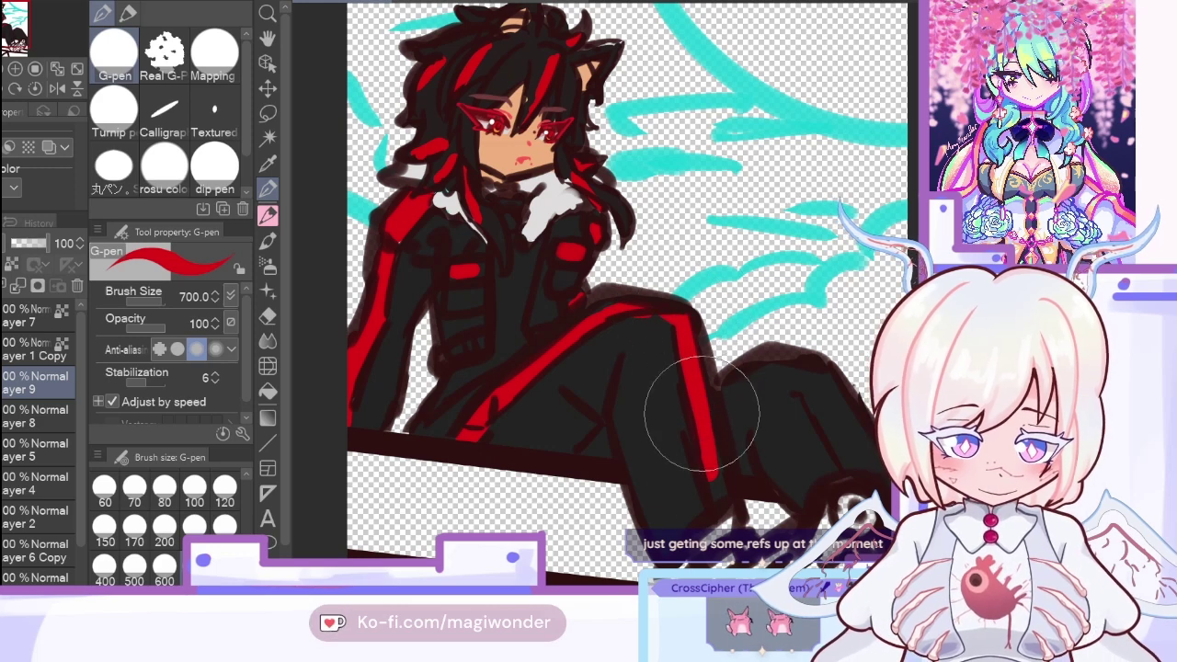
key(h)
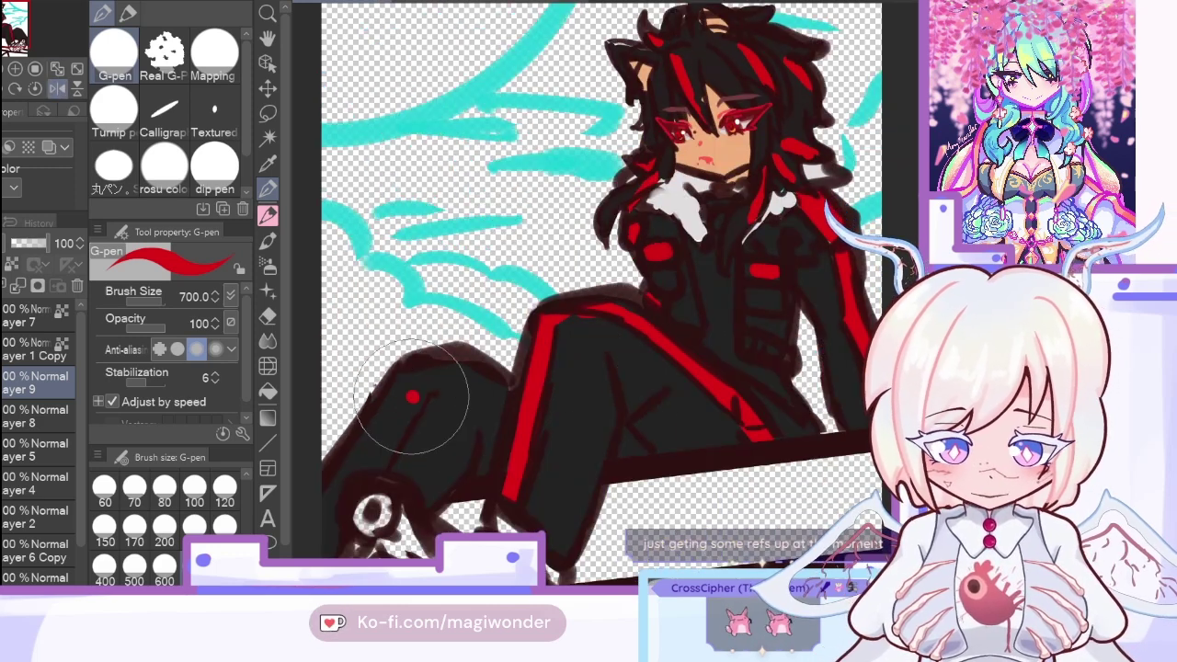
mouse_move(411, 396)
mouse_down()
mouse_move(336, 501)
mouse_move(364, 460)
mouse_move(394, 451)
mouse_move(407, 390)
mouse_move(505, 399)
mouse_move(509, 202)
mouse_up()
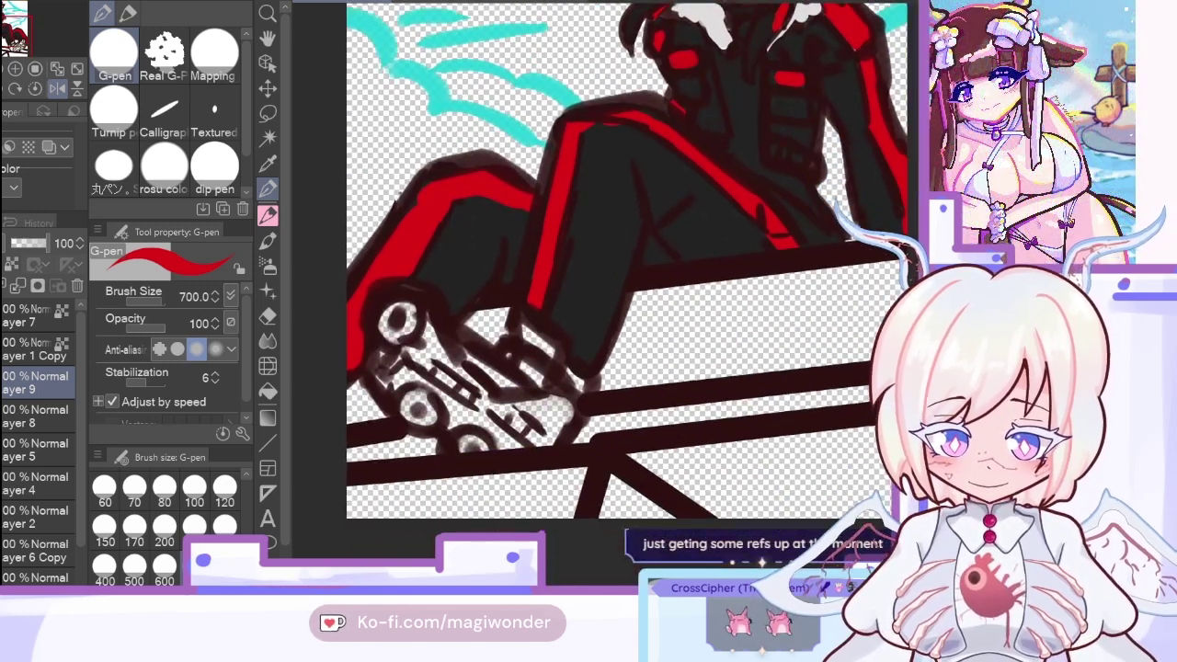
click(57, 88)
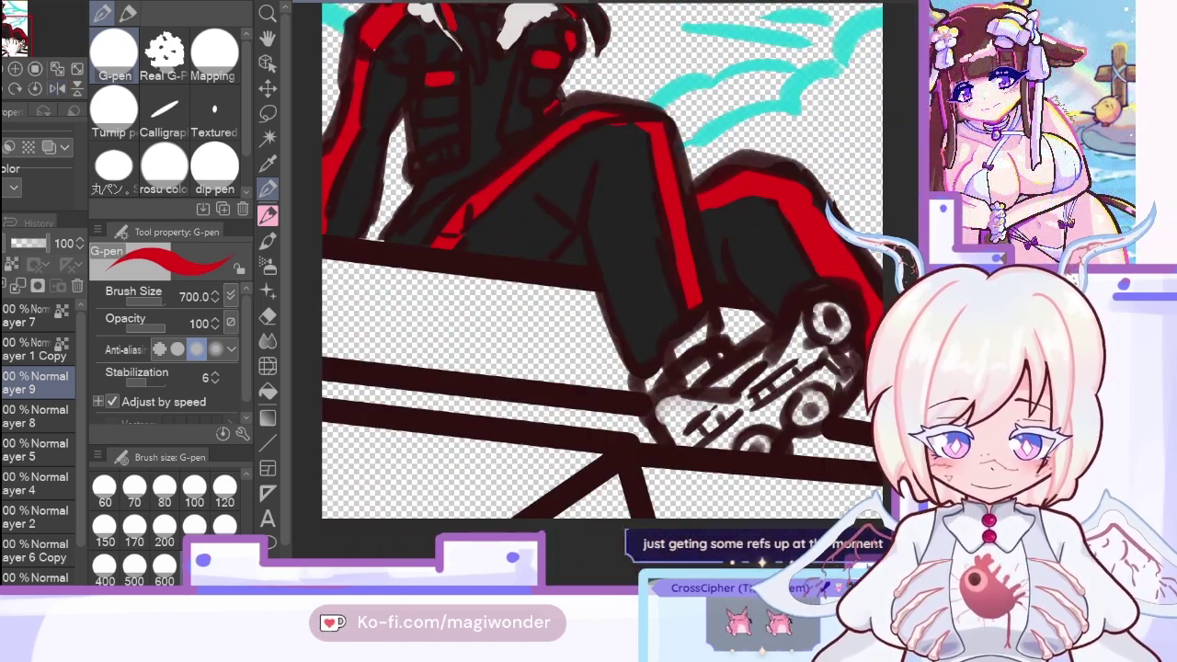
Step: Narrow the red chest-strap accents with transparent color and add a small red block below each one
click(9, 35)
drag(644, 322, 618, 279)
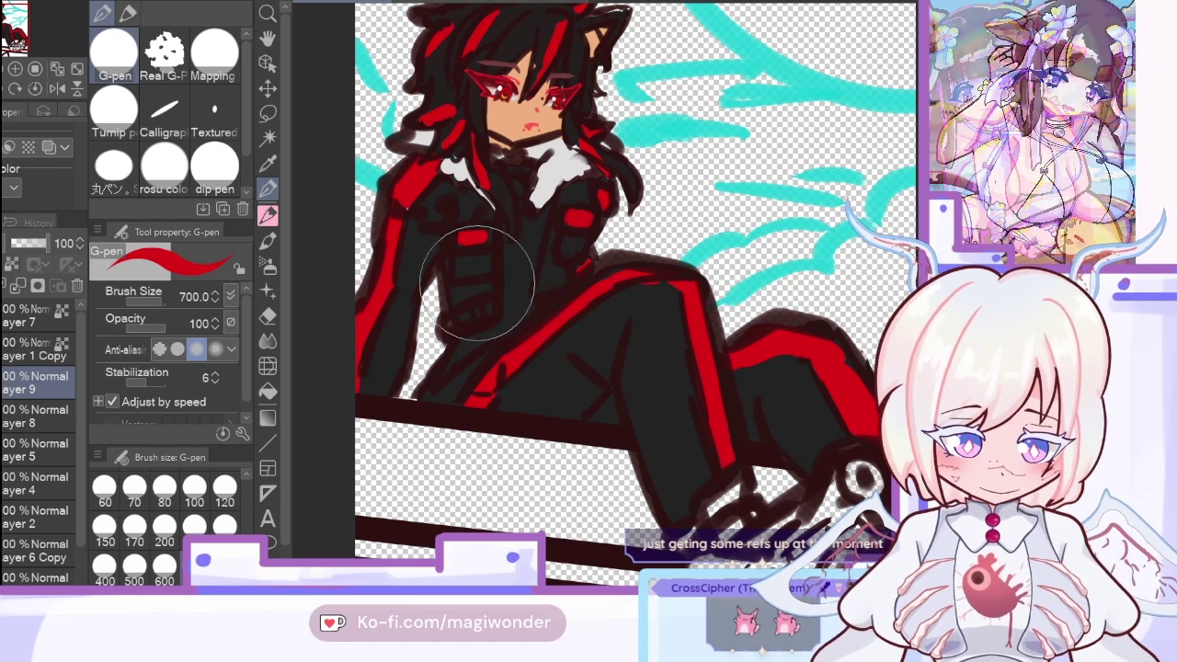
key(c)
drag(480, 232, 478, 263)
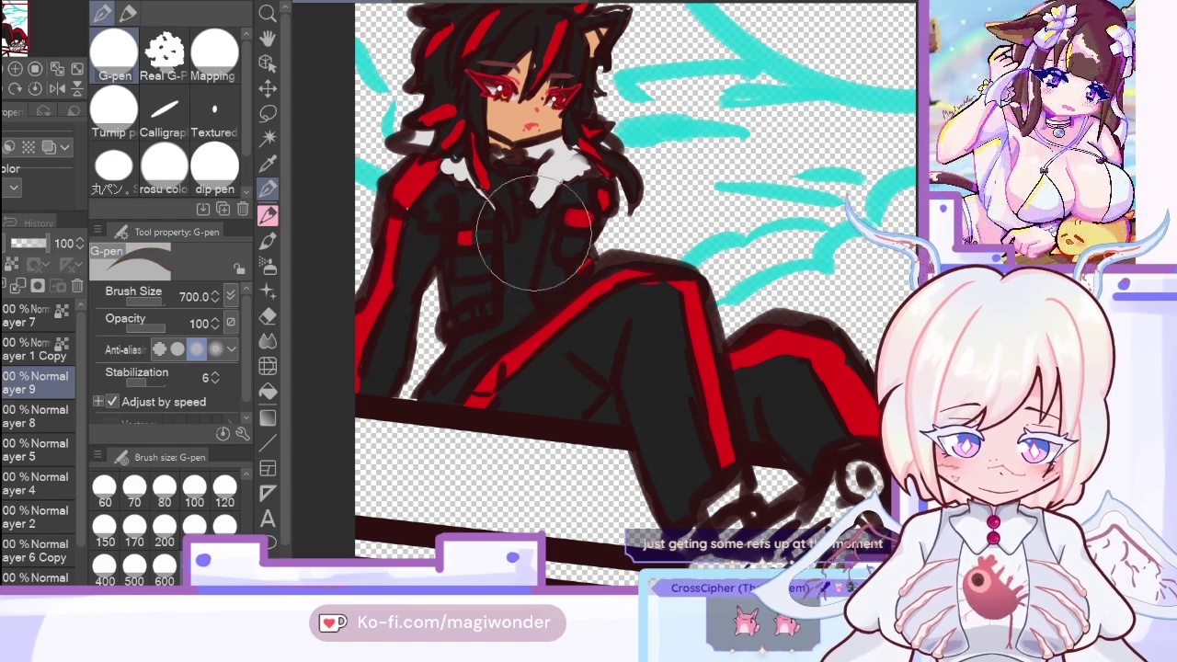
drag(585, 212, 594, 241)
key(ctrl+z)
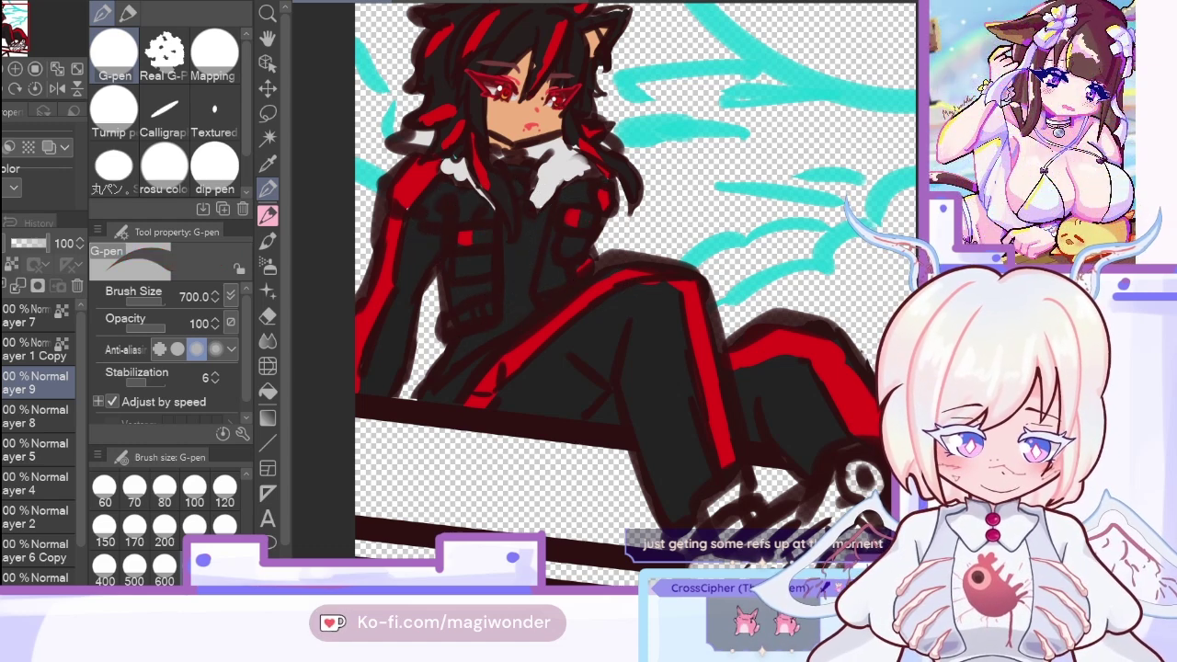
key(c)
drag(465, 255, 463, 274)
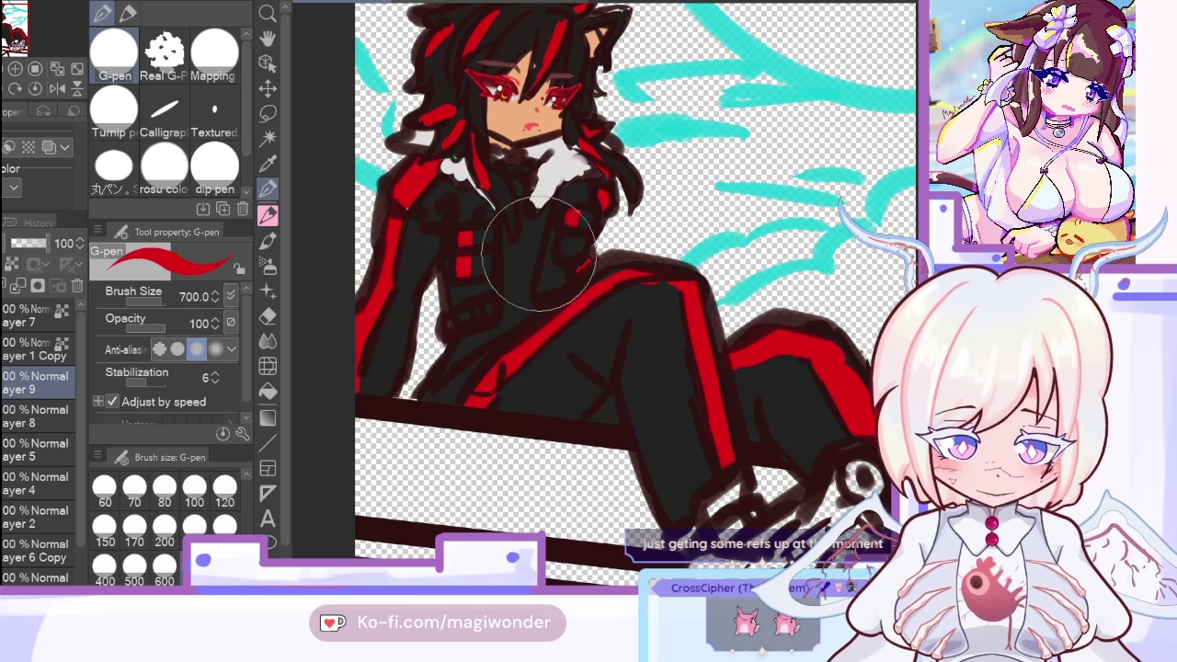
drag(569, 235, 567, 249)
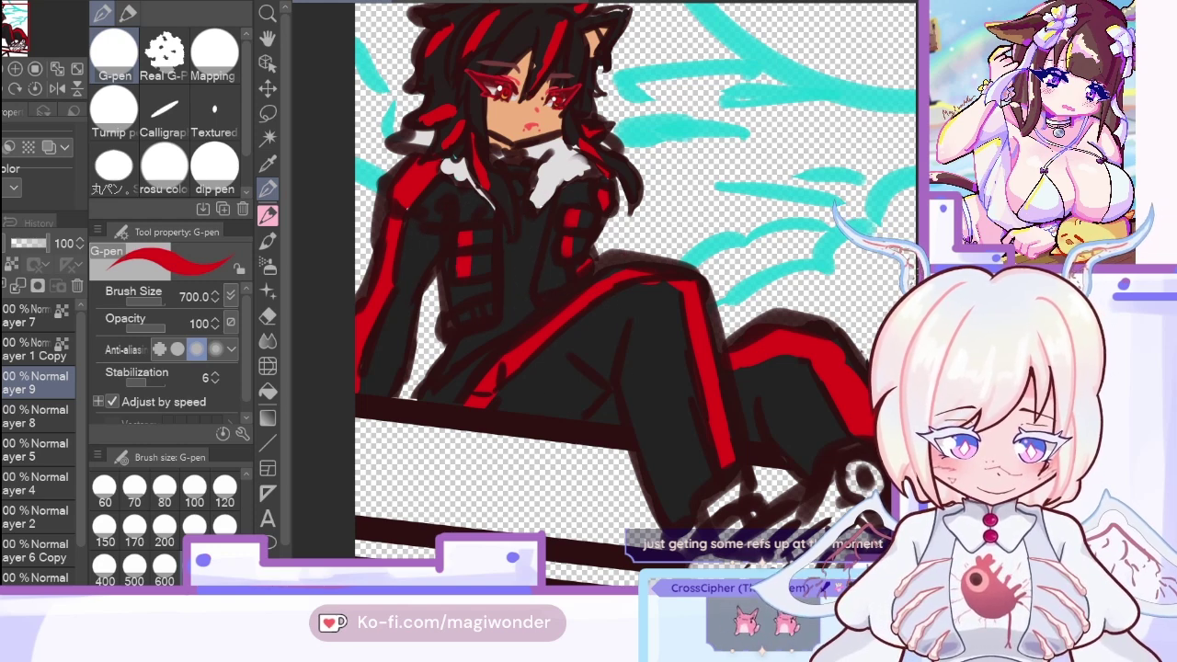
Step: Paint the small pull below the jacket collar yellow on a new layer above Layer 9
click(268, 164)
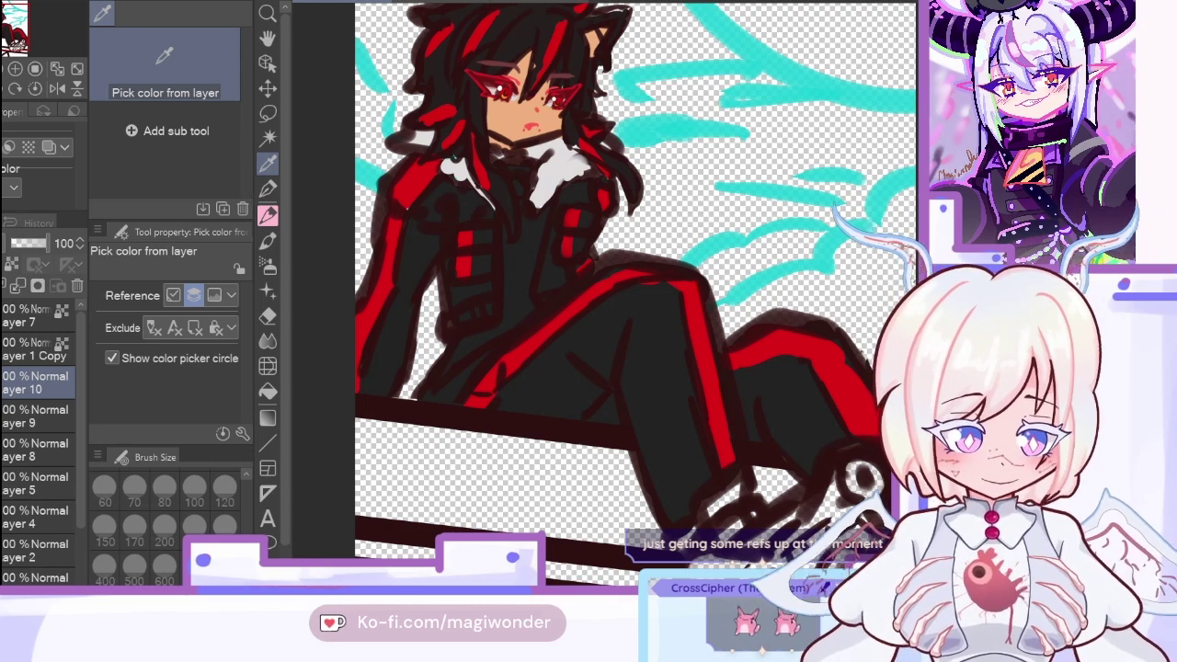
click(268, 188)
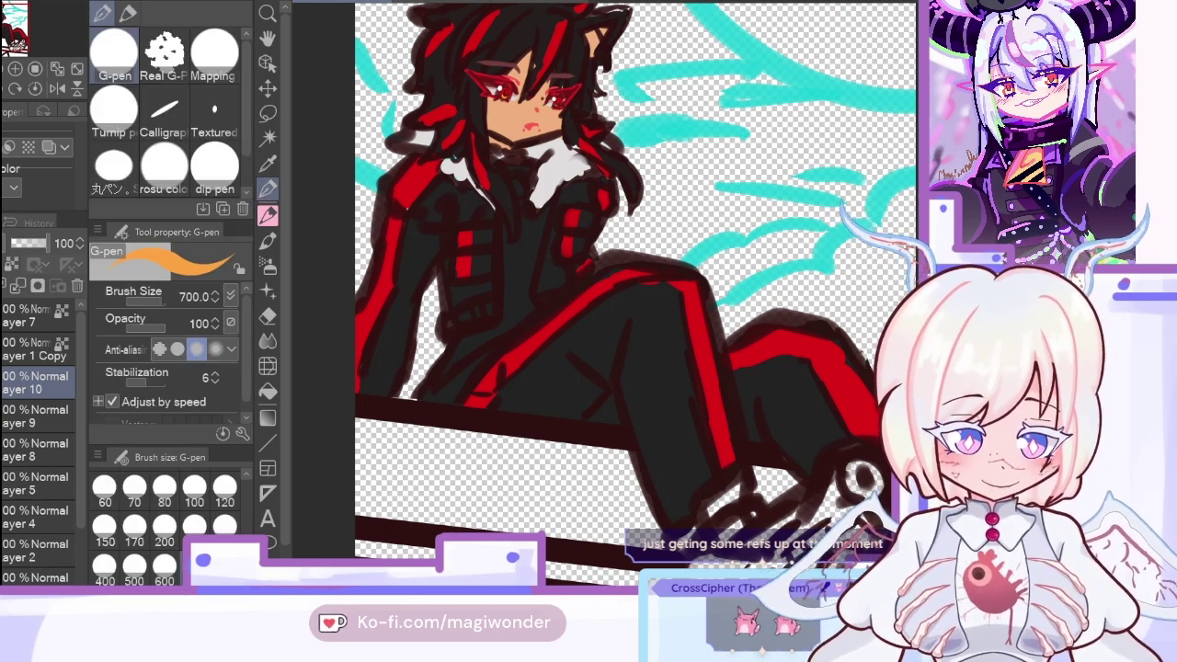
key(i)
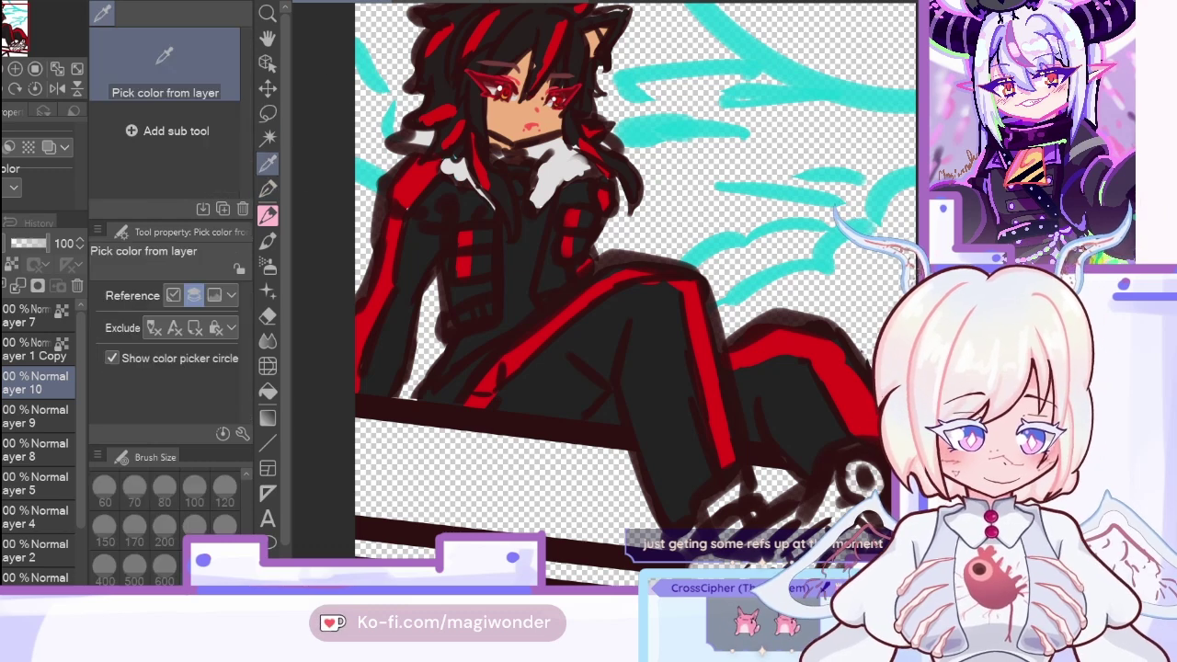
click(268, 189)
click(517, 186)
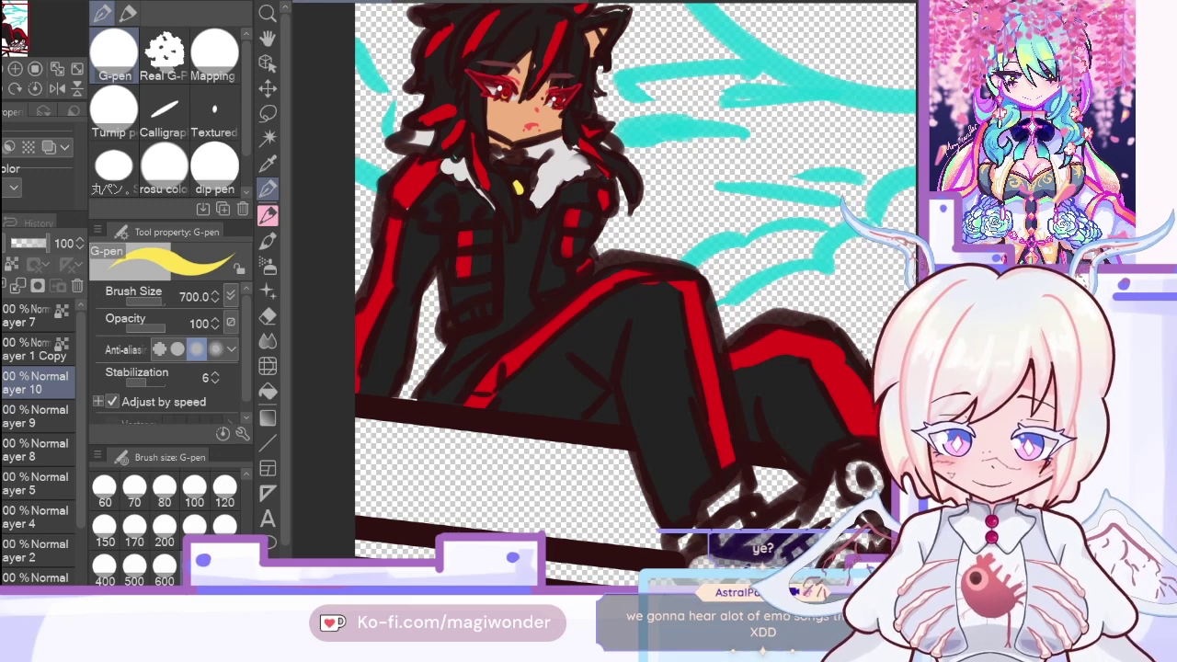
Step: Fill the front boot's ankle edge in sampled near-black on Layer 8 and undo the stray stroke at the skate
click(268, 163)
click(44, 449)
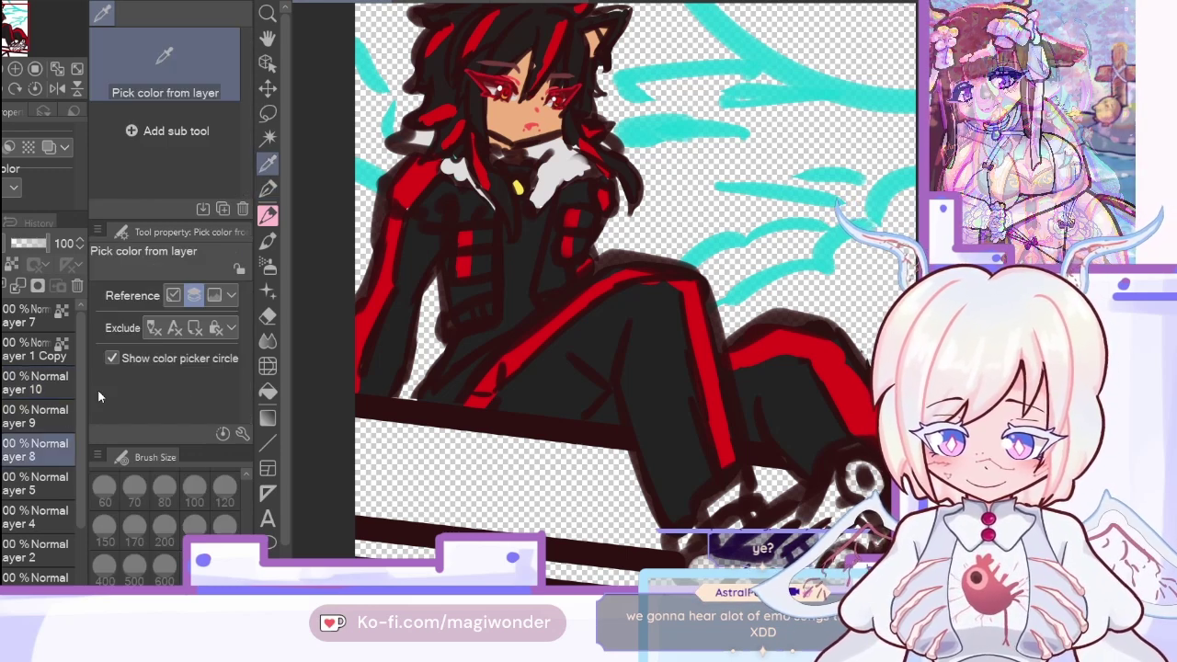
click(648, 363)
click(267, 189)
drag(15, 27, 23, 37)
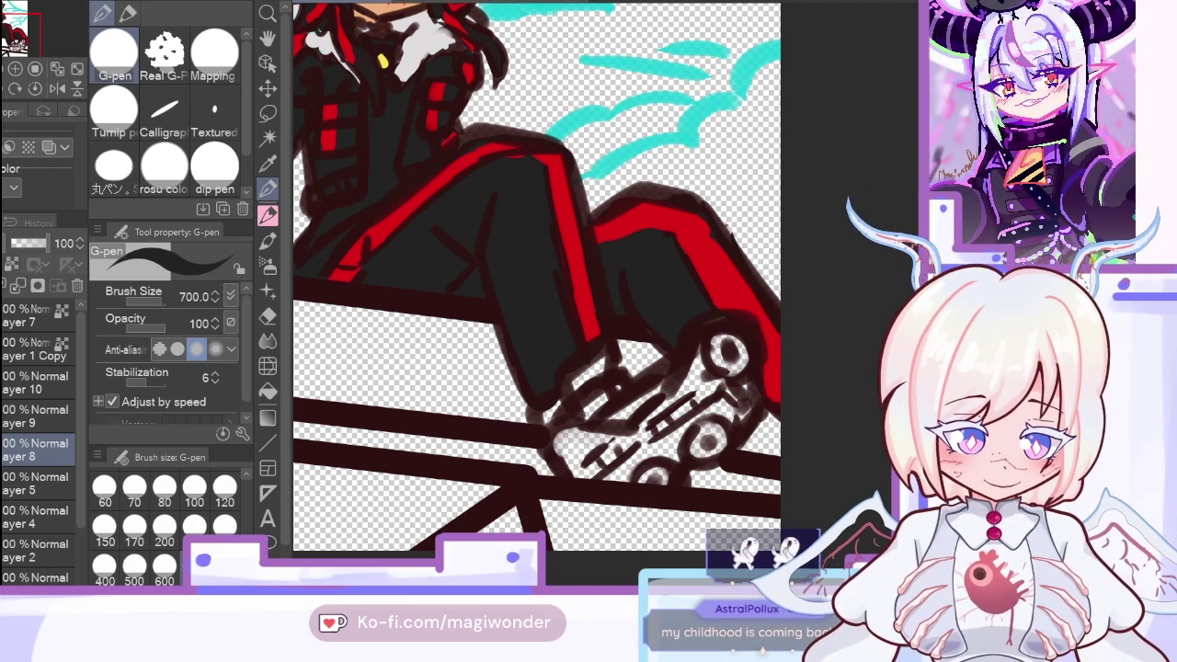
mouse_move(571, 438)
mouse_down()
mouse_move(560, 442)
mouse_move(581, 442)
mouse_move(565, 451)
mouse_up()
key(ctrl+z)
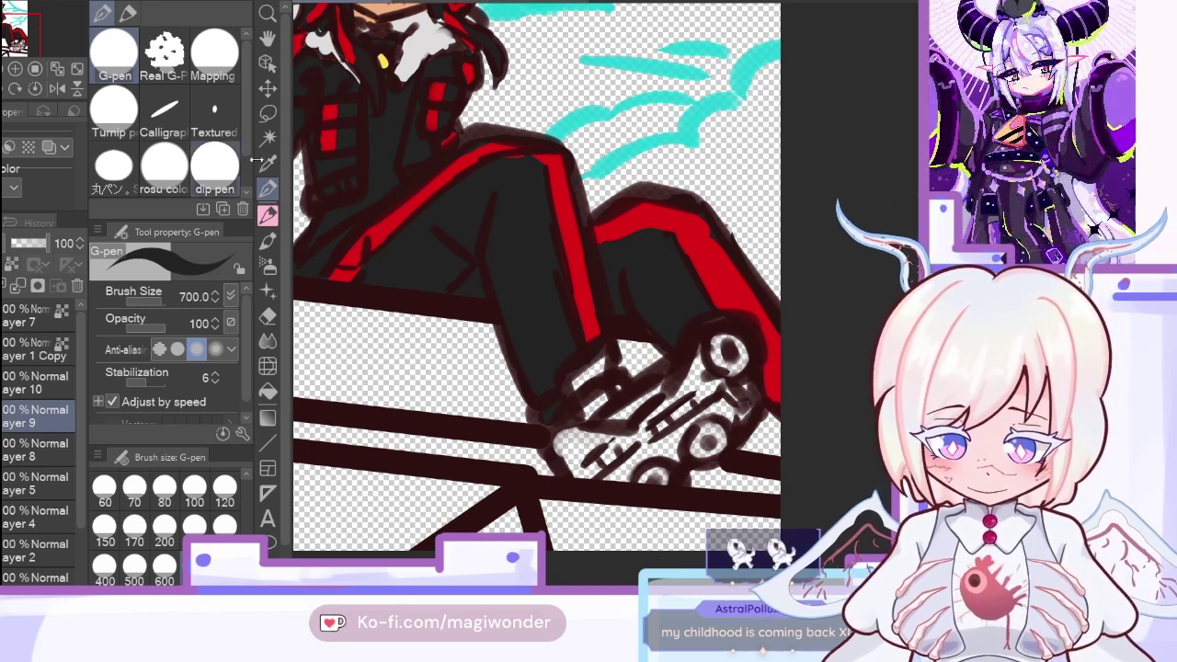
Step: Fill the boot cuff and skate in sampled red on Layer 9 and erase the overflow with transparent color
key(i)
click(398, 217)
click(268, 188)
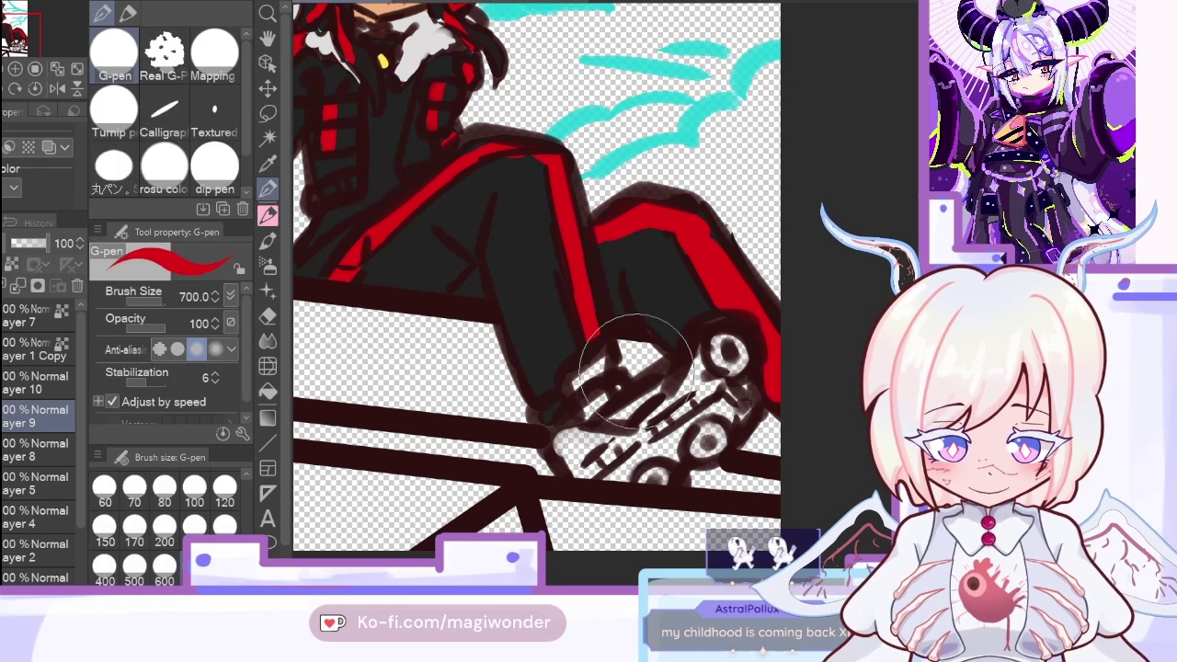
mouse_move(590, 368)
mouse_down()
mouse_move(587, 401)
mouse_move(599, 394)
mouse_move(597, 362)
mouse_move(591, 391)
mouse_up()
mouse_move(635, 443)
mouse_down()
mouse_move(564, 440)
mouse_move(660, 424)
mouse_move(671, 406)
mouse_move(576, 447)
mouse_move(575, 433)
mouse_move(657, 448)
mouse_move(602, 471)
mouse_move(660, 470)
mouse_move(699, 428)
mouse_move(694, 412)
mouse_move(683, 436)
mouse_move(679, 427)
mouse_move(715, 362)
mouse_move(697, 395)
mouse_move(704, 369)
mouse_move(682, 391)
mouse_move(725, 336)
mouse_move(724, 408)
mouse_move(720, 380)
mouse_move(742, 393)
mouse_move(731, 421)
mouse_up()
key(c)
drag(699, 470, 689, 479)
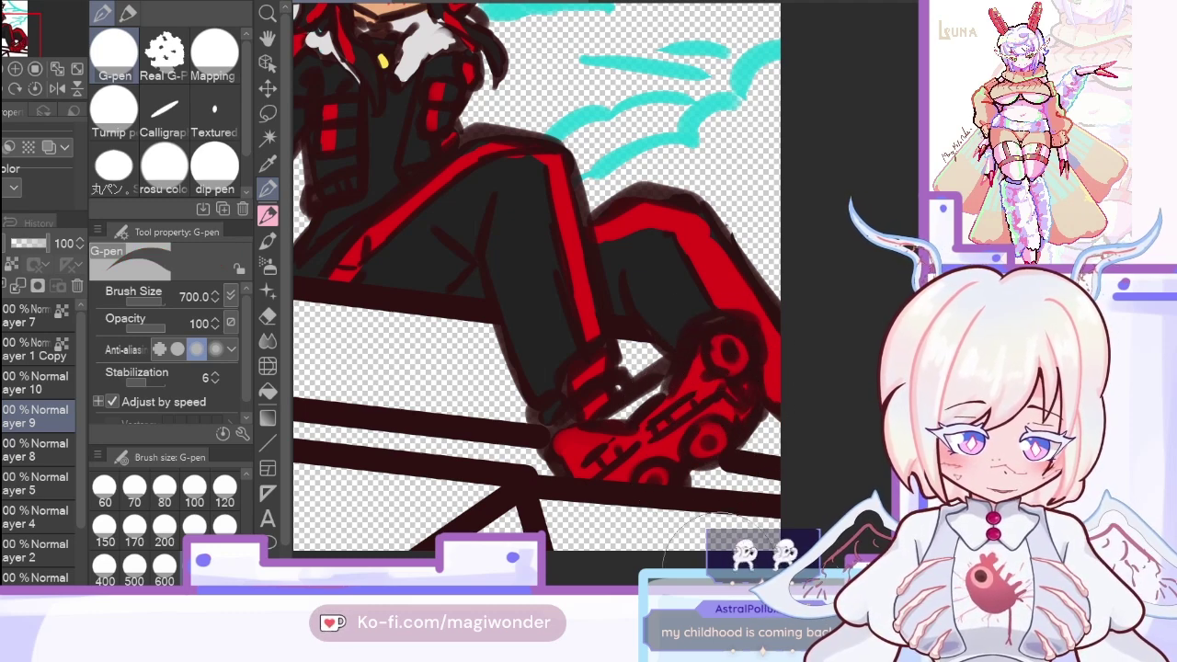
Step: Fill the unpainted trouser area behind the skate in sampled near-black on Layer 8
click(24, 453)
click(268, 189)
click(504, 188)
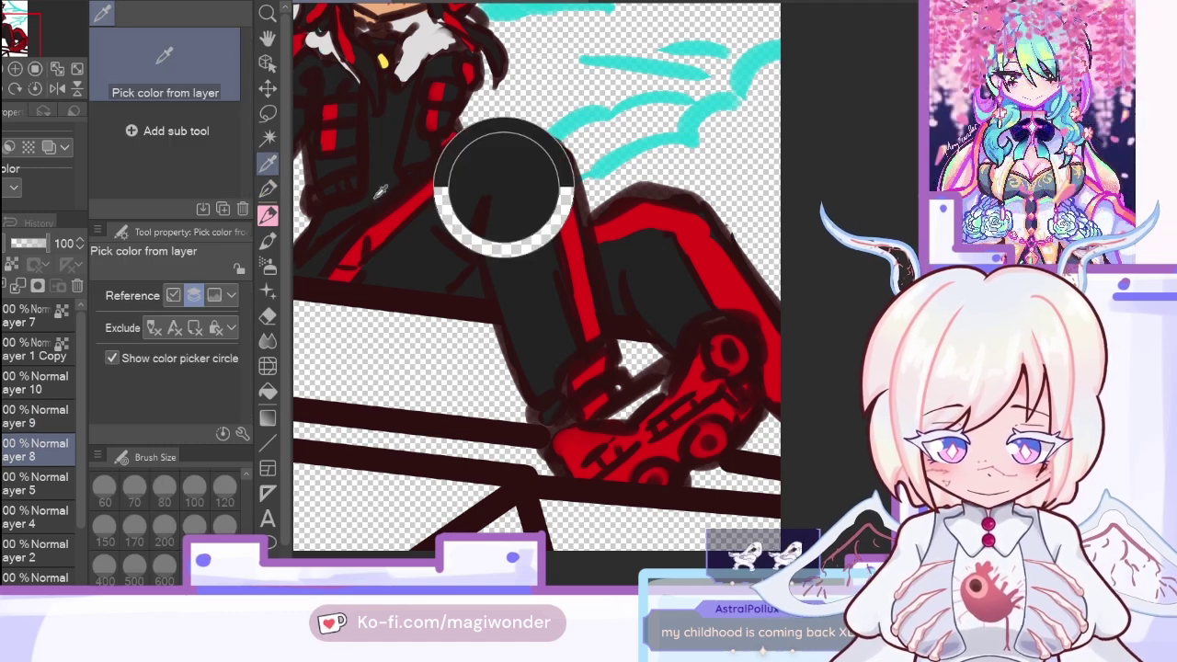
click(267, 190)
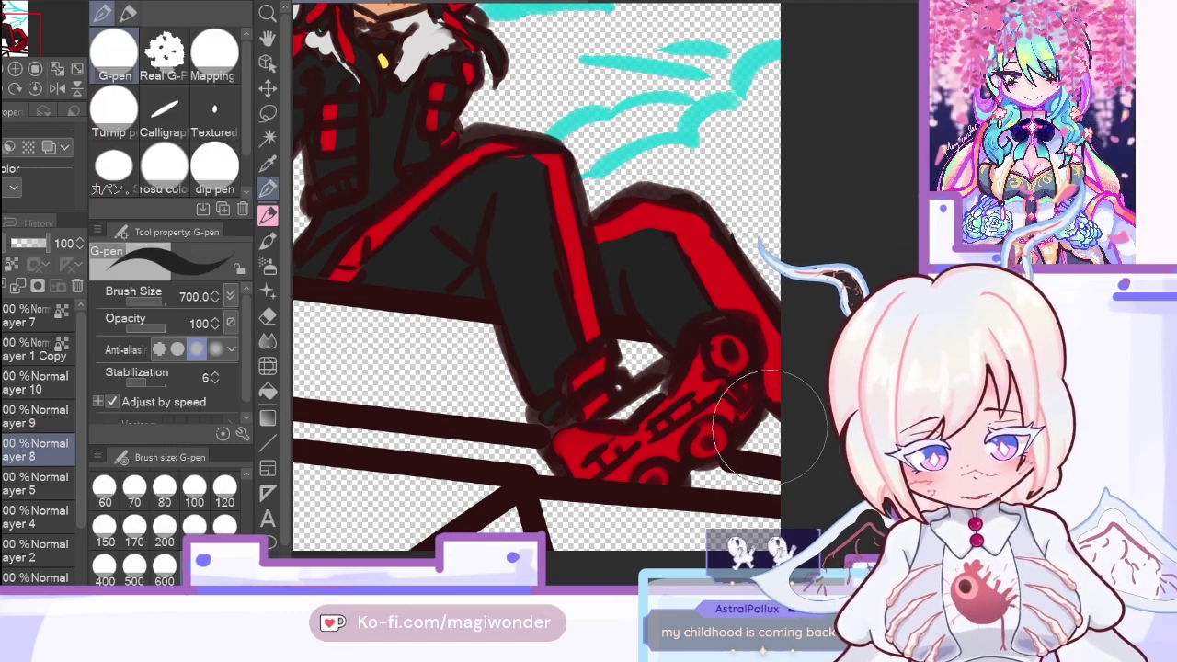
mouse_move(770, 428)
mouse_down()
mouse_move(765, 420)
mouse_move(766, 437)
mouse_move(773, 428)
mouse_up()
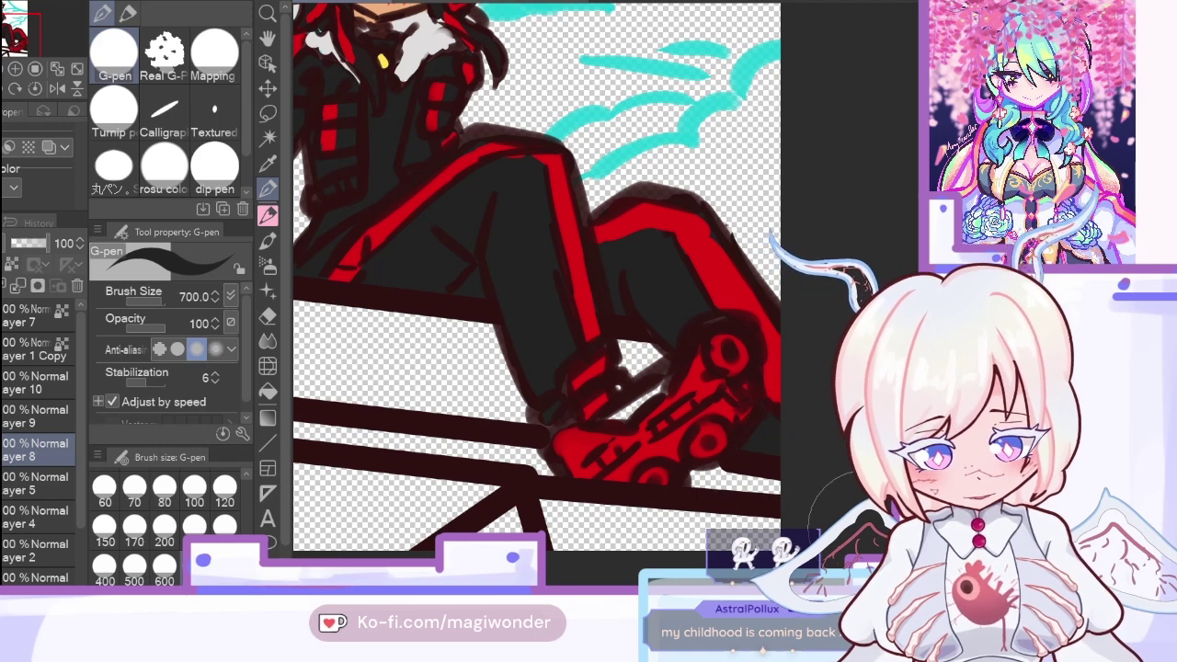
Step: Fill the gap between the boot cuff and the skate in white sampled from the fur collar on Layer 5
key(i)
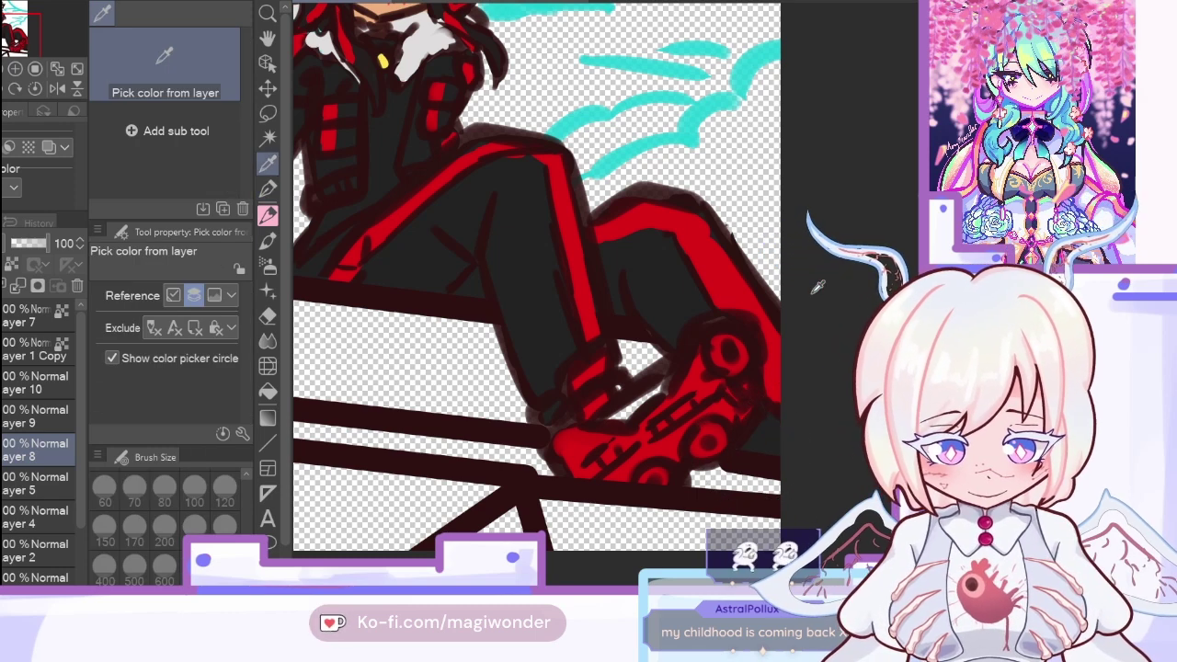
click(429, 37)
key(p)
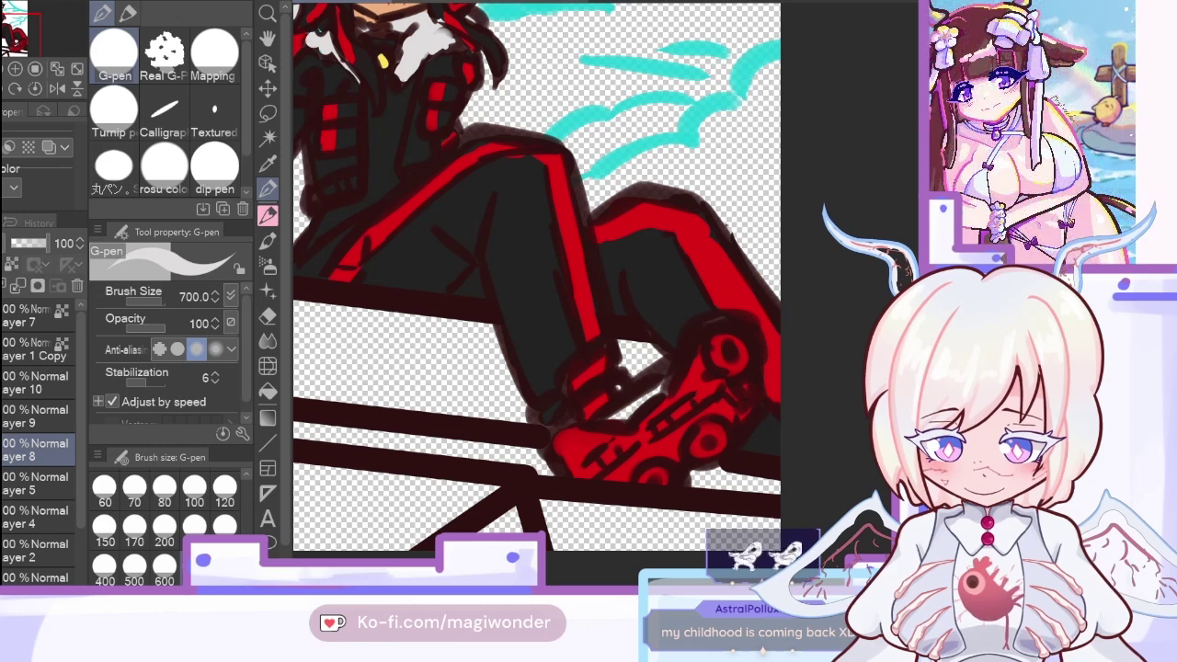
click(23, 467)
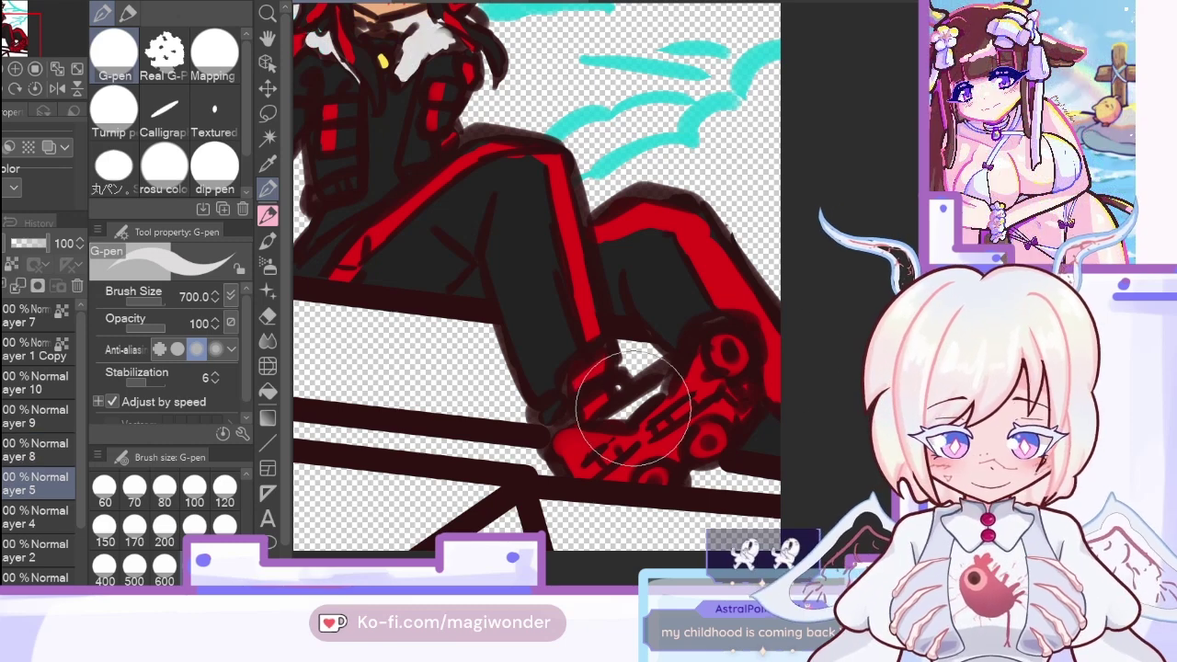
Step: Erase the red around the skate's wheels and underside on Layer 9 with transparent color
click(267, 163)
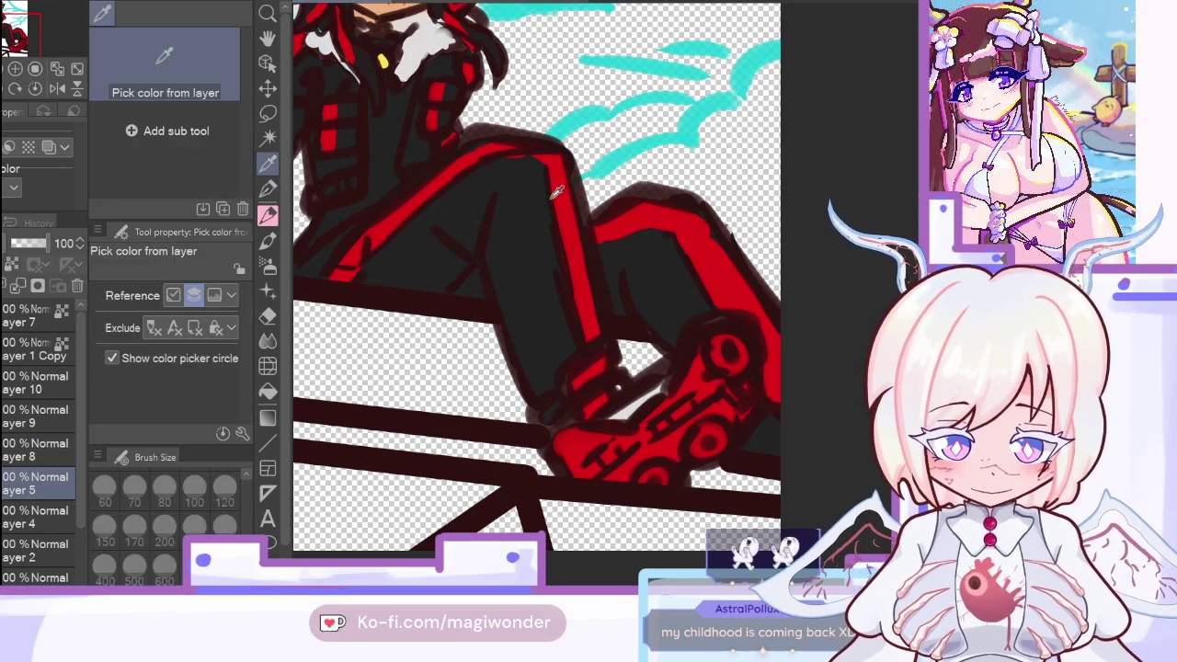
click(560, 200)
click(267, 189)
click(36, 454)
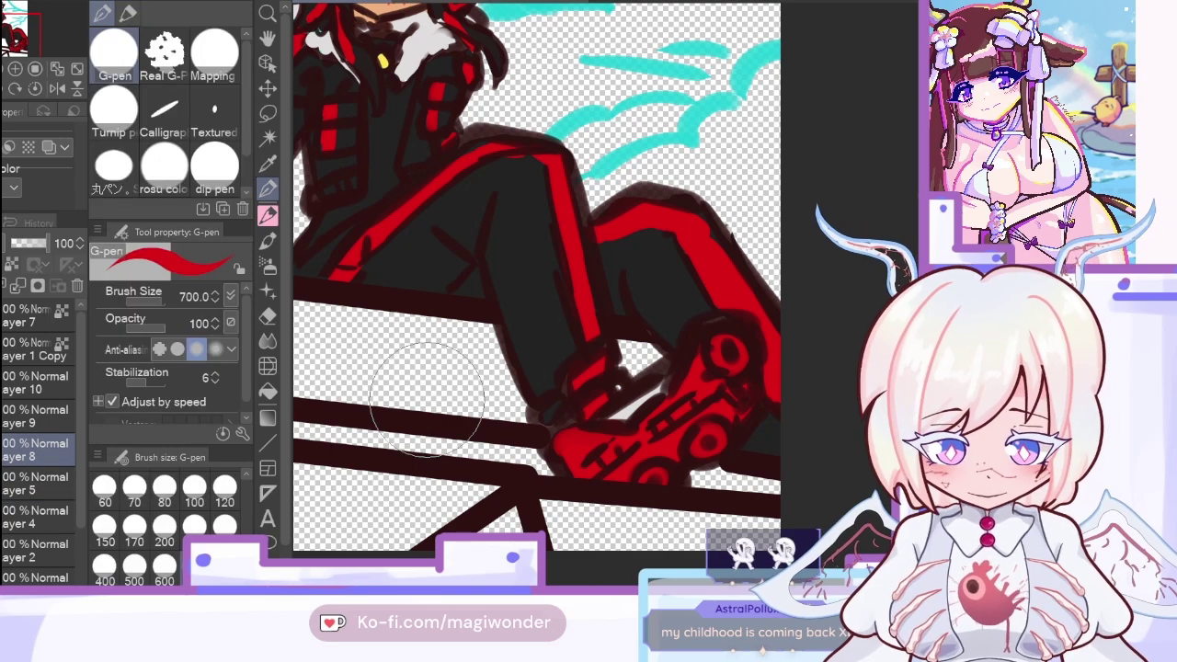
key(alt+bracketright)
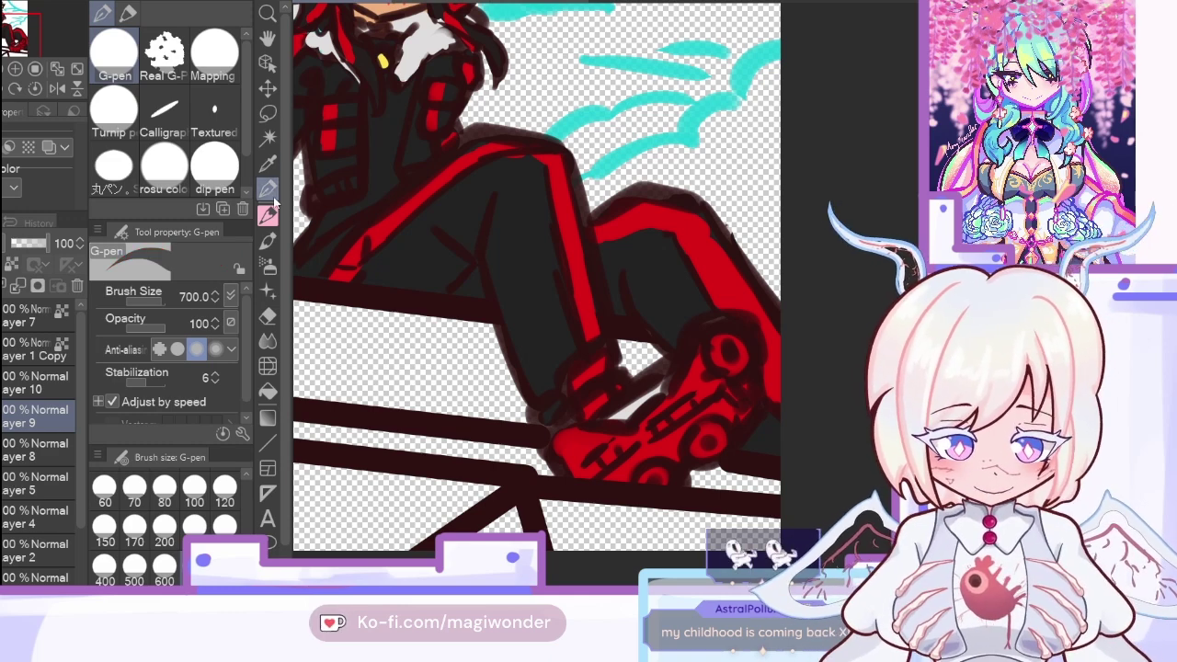
mouse_move(697, 441)
mouse_down()
mouse_move(615, 484)
mouse_move(723, 406)
mouse_move(715, 437)
mouse_move(733, 401)
mouse_move(697, 428)
mouse_move(722, 403)
mouse_move(727, 344)
mouse_move(709, 385)
mouse_move(735, 351)
mouse_move(719, 373)
mouse_move(744, 405)
mouse_move(728, 380)
mouse_move(732, 402)
mouse_move(725, 394)
mouse_move(735, 380)
mouse_move(743, 417)
mouse_move(753, 383)
mouse_move(740, 413)
mouse_up()
Step: Fill the cleared area around the skate's wheels in sampled near-black on Layer 8
click(37, 450)
alt+click(525, 203)
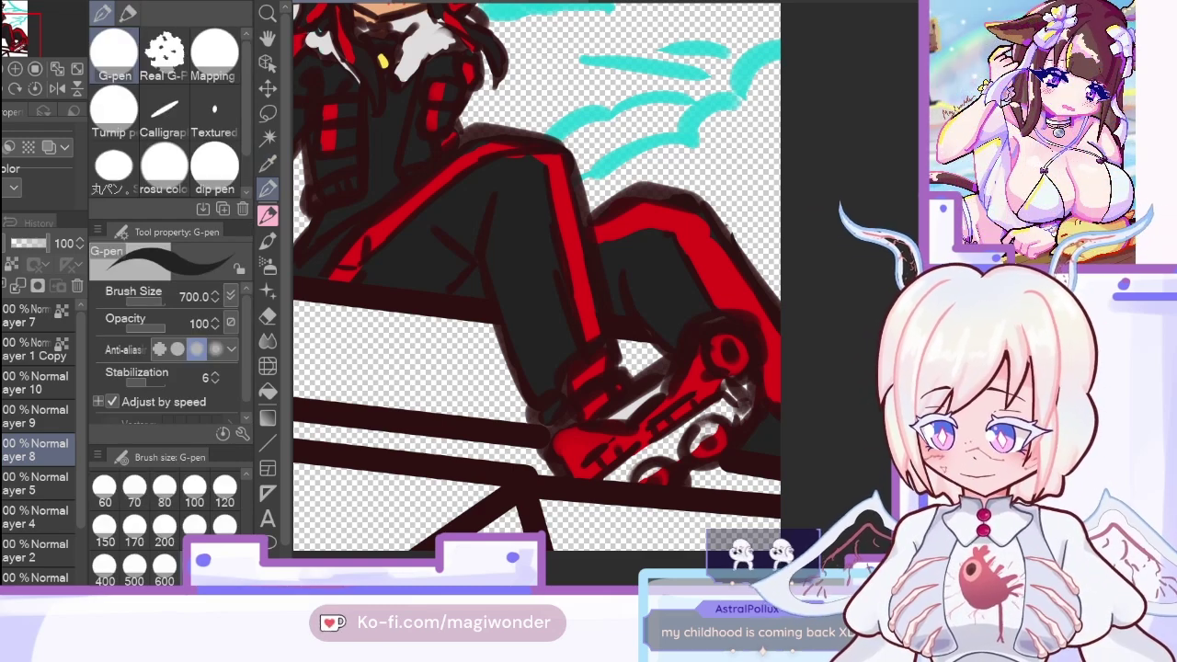
mouse_move(685, 419)
mouse_down()
mouse_move(649, 460)
mouse_move(732, 393)
mouse_move(737, 406)
mouse_move(700, 440)
mouse_move(691, 430)
mouse_move(724, 377)
mouse_move(735, 407)
mouse_move(644, 473)
mouse_up()
Step: Paint the three skate wheels on Layer 10 in yellow sampled from the pull at the collar
key(i)
click(384, 69)
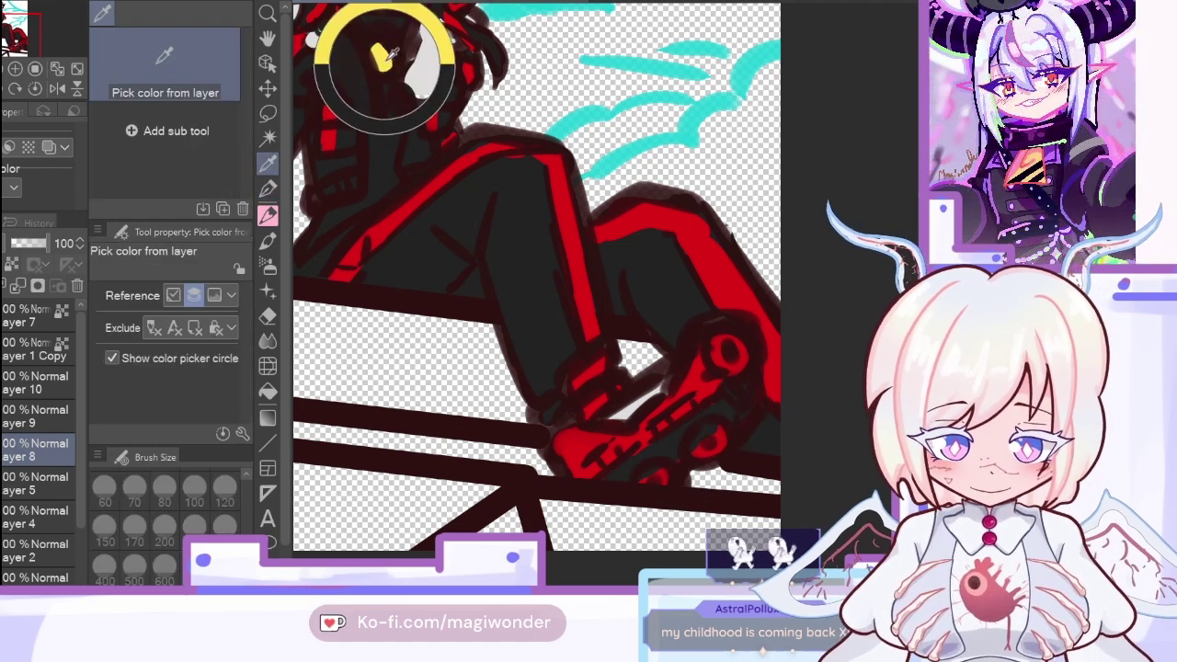
key(p)
click(707, 444)
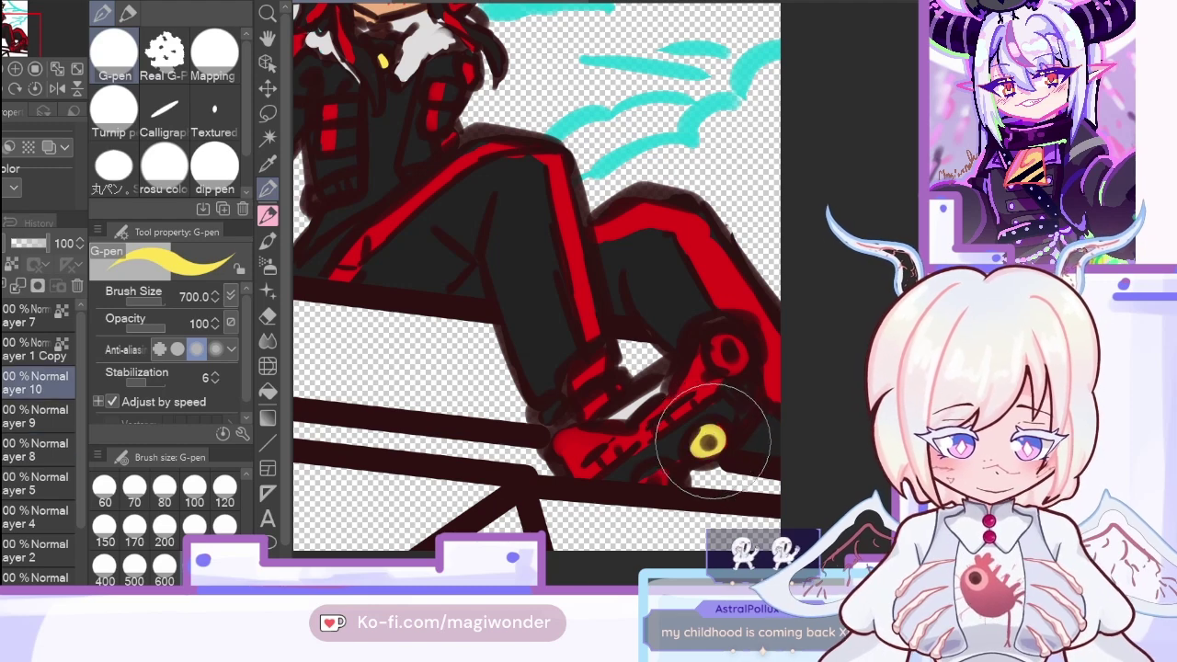
click(653, 476)
click(726, 354)
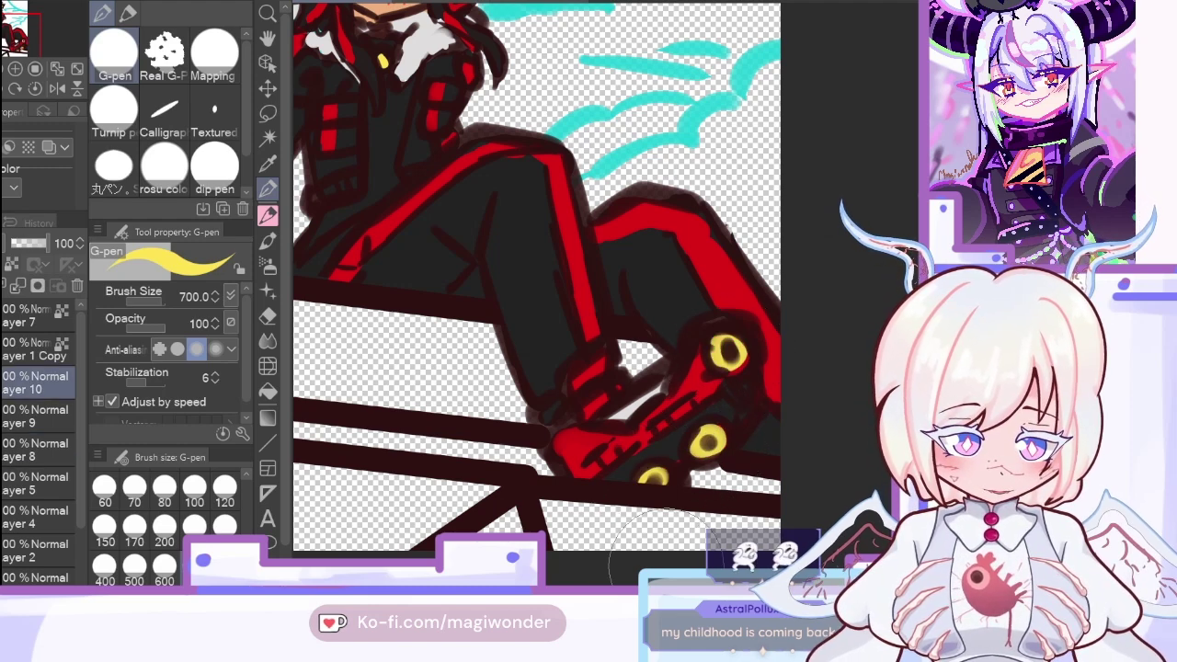
Step: Paint the lower ledge face under the skate on new Layer 11 in dark slate blue sampled from the moonlit city reference
click(56, 69)
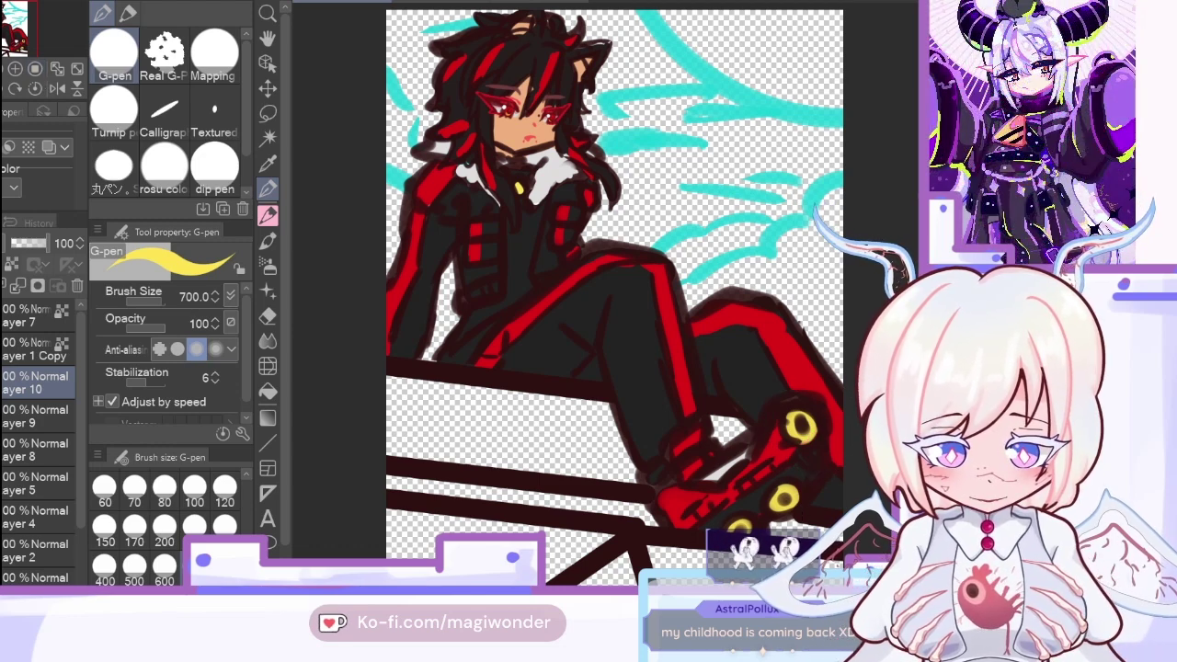
key(i)
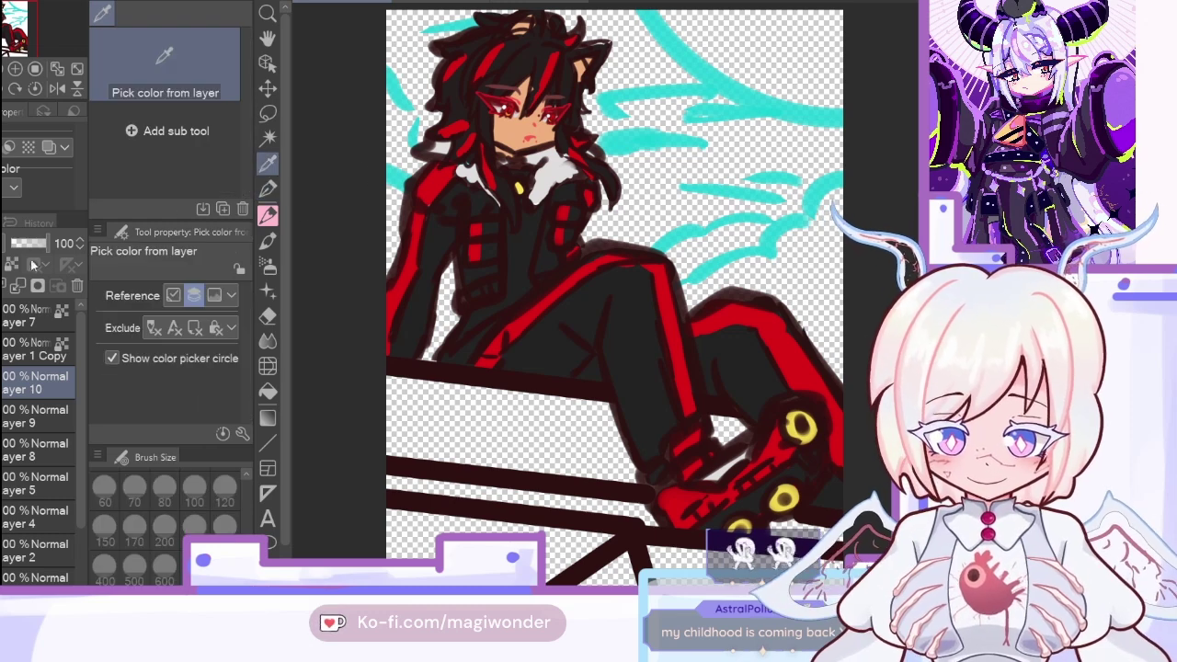
click(512, 3)
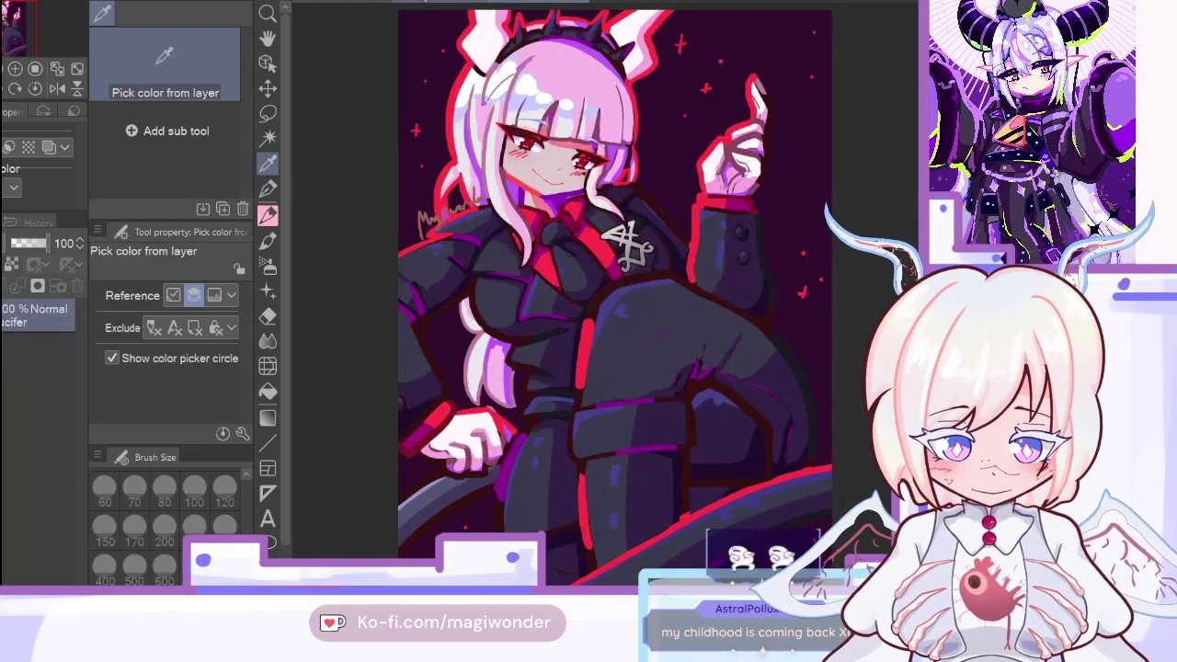
key(ctrl+Tab)
drag(477, 347, 466, 326)
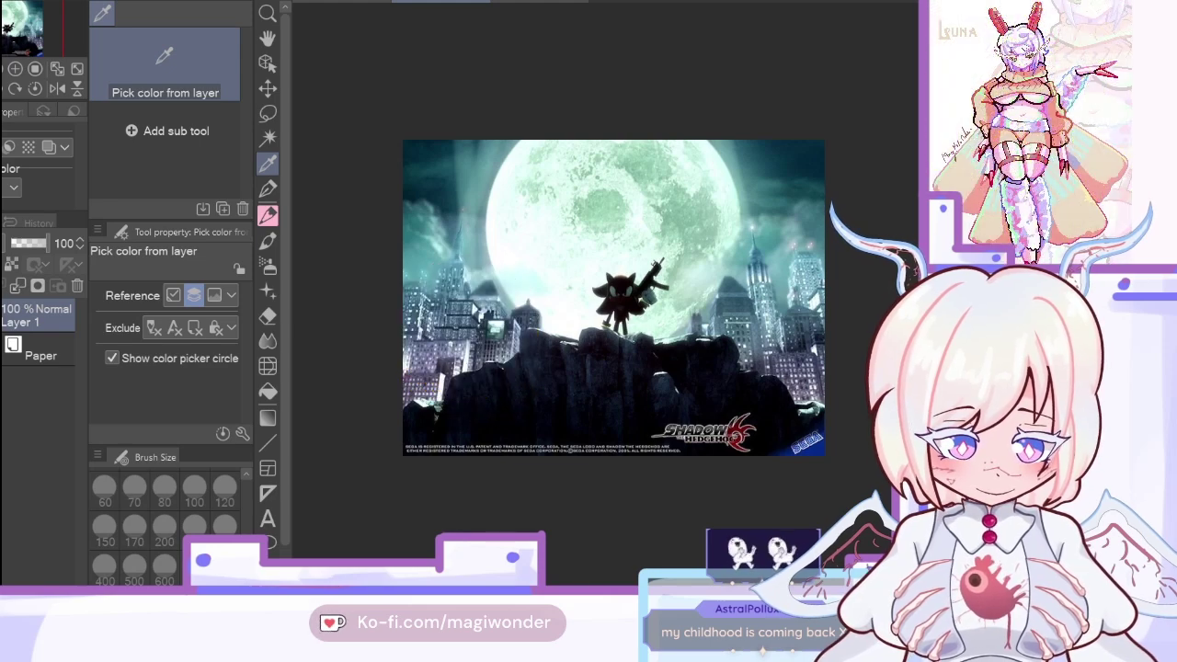
key(ctrl+Tab)
key(p)
scroll(539, 360, up, 3)
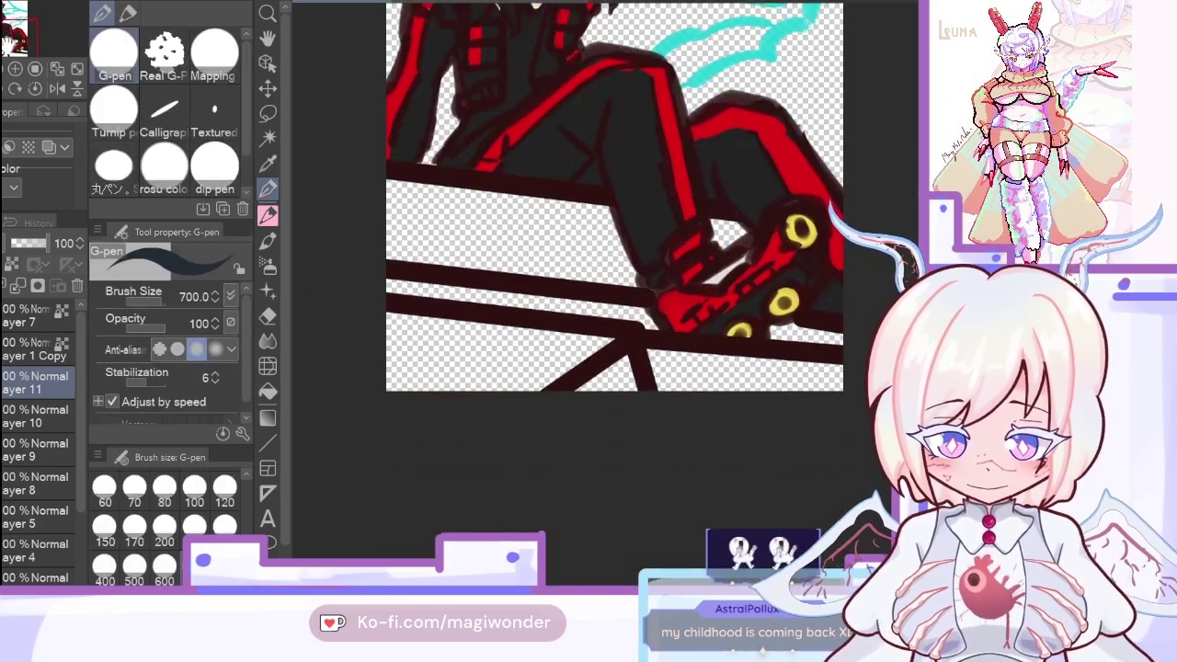
mouse_move(643, 421)
mouse_down()
mouse_move(642, 377)
mouse_move(606, 386)
mouse_move(639, 374)
mouse_move(823, 385)
mouse_up()
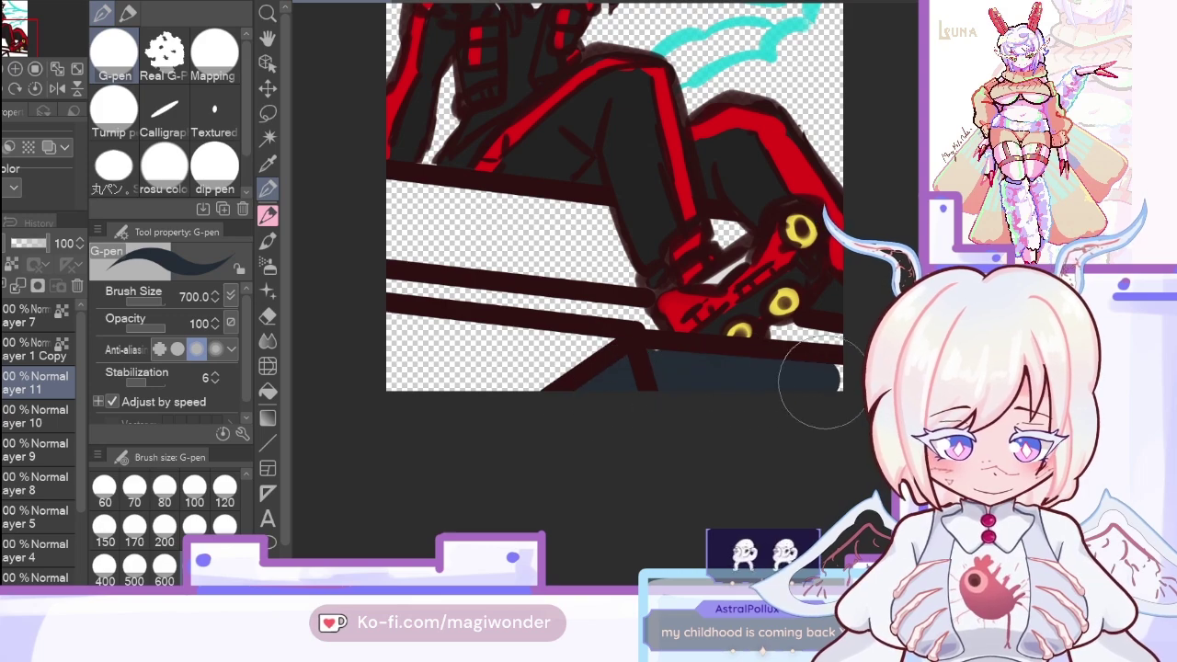
Step: Paint the ledge panels between the beams on new Layer 12 in slate teal sampled from the city reference, and place Layer 12 below Layer 2
click(35, 416)
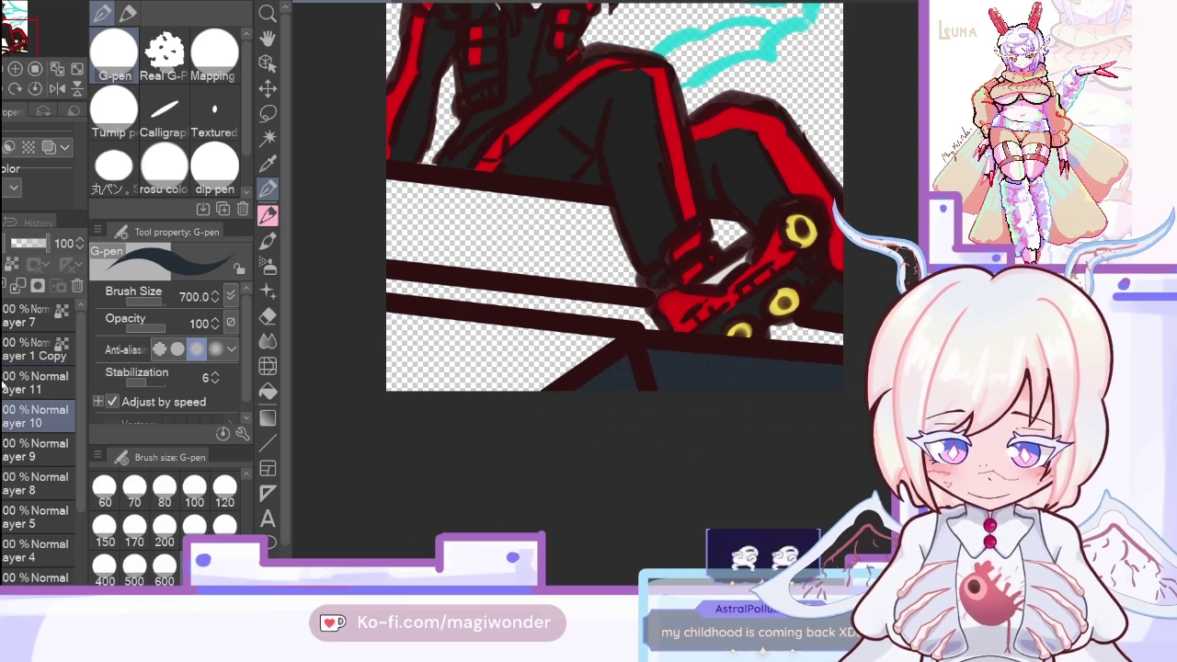
key(ctrl+Tab)
key(i)
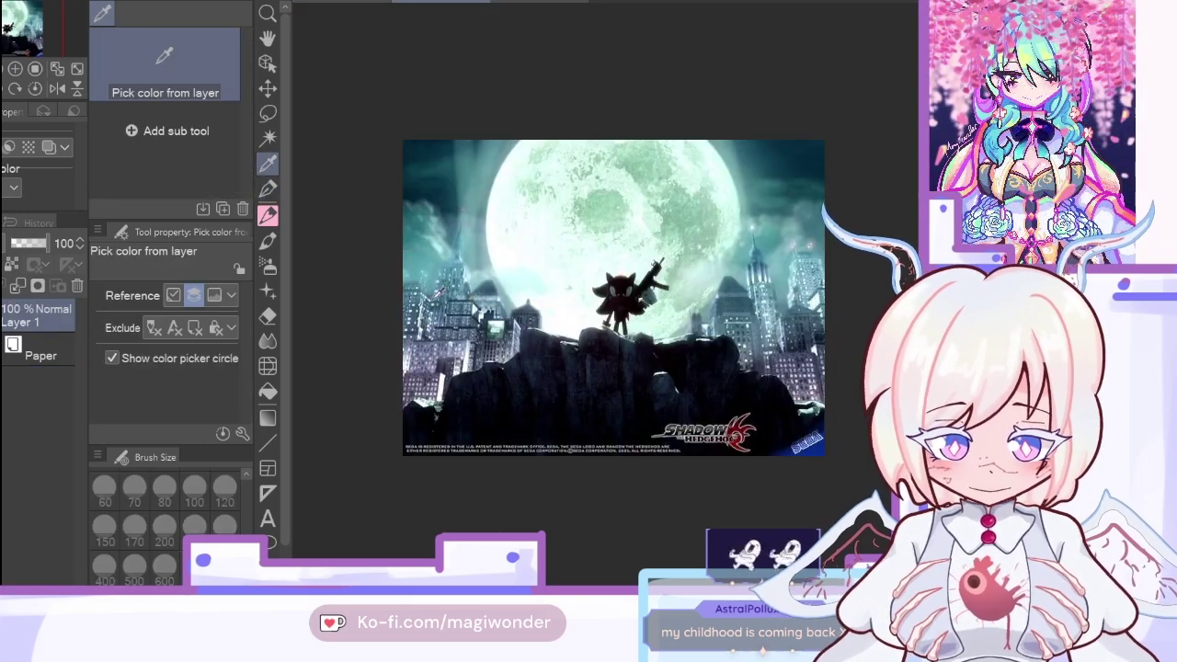
click(430, 293)
drag(430, 292, 422, 296)
key(ctrl+Tab)
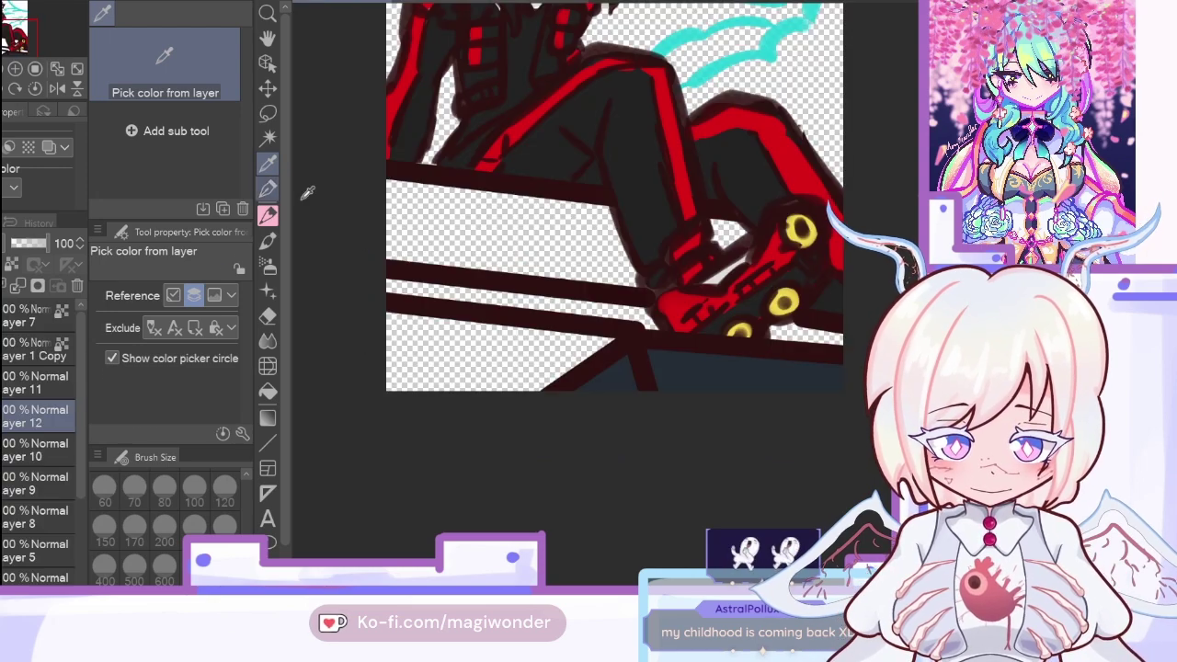
key(p)
mouse_move(497, 238)
mouse_down()
mouse_move(473, 235)
mouse_move(788, 232)
mouse_move(727, 290)
mouse_move(441, 326)
mouse_up()
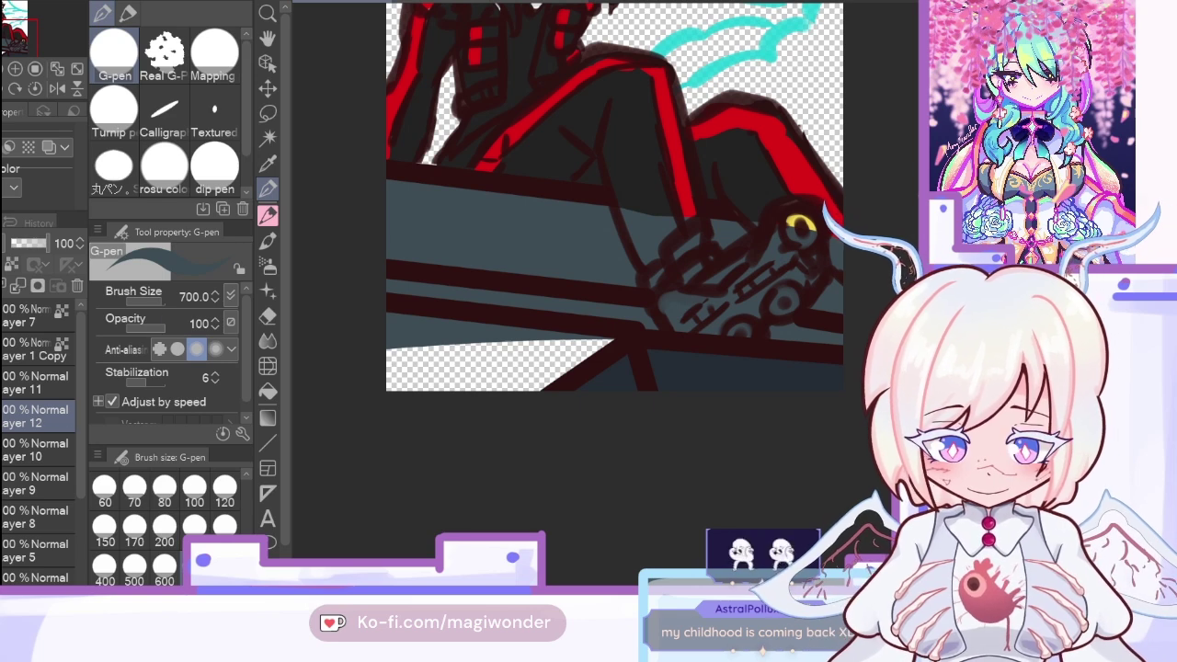
drag(55, 580, 51, 576)
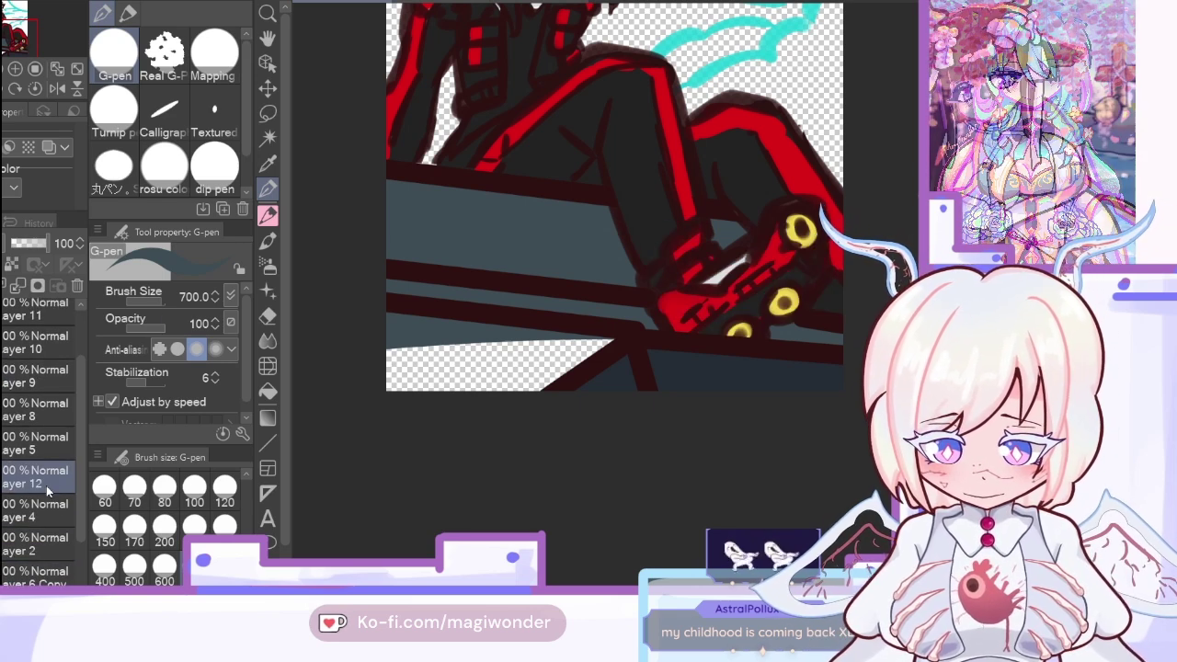
drag(649, 271, 310, 373)
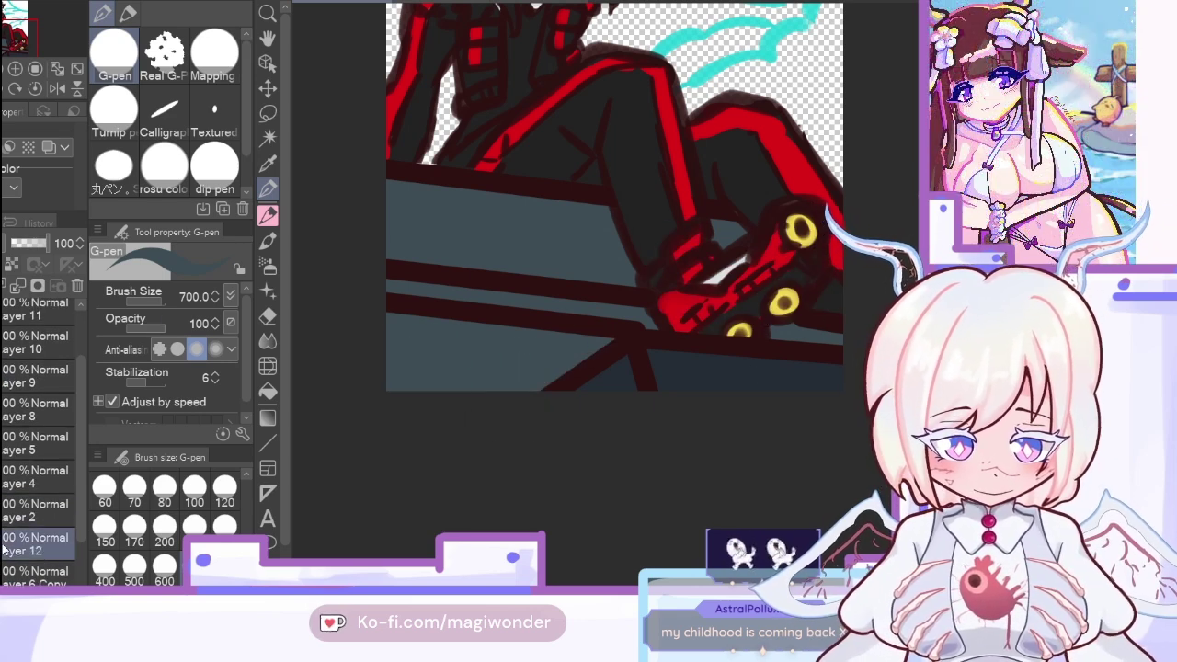
Step: Fill the empty sky behind the character with dark navy using the Fill tool that refers only to the editing layer
click(58, 73)
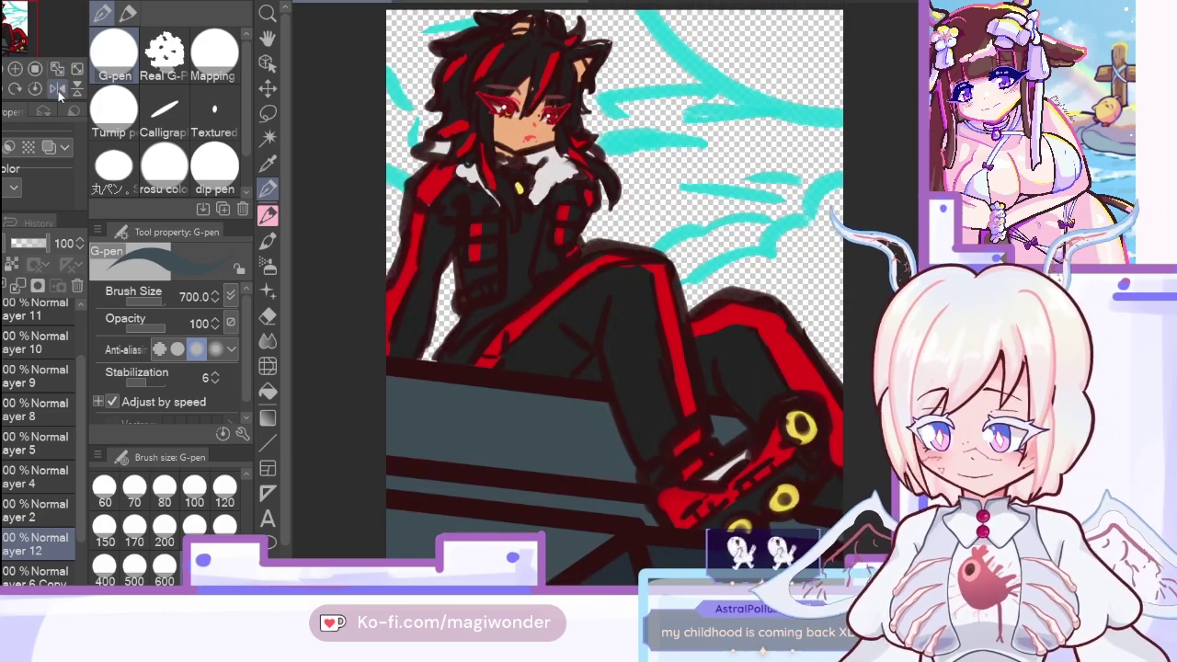
drag(81, 437, 80, 471)
click(32, 546)
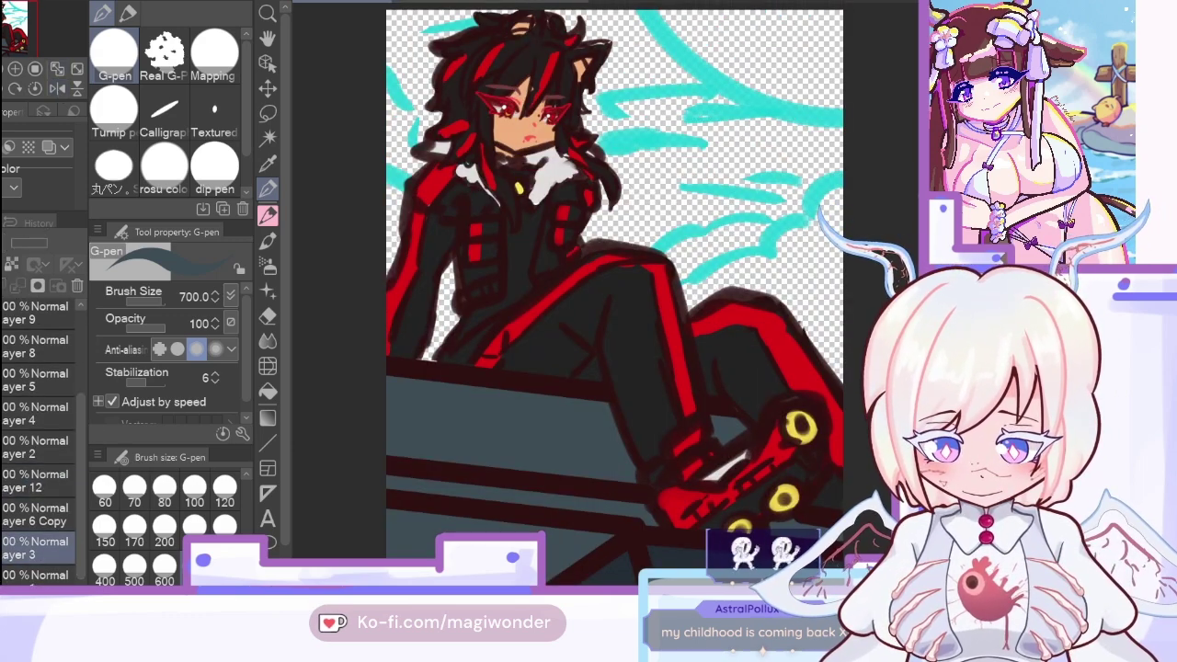
click(443, 2)
click(267, 164)
drag(814, 166, 800, 138)
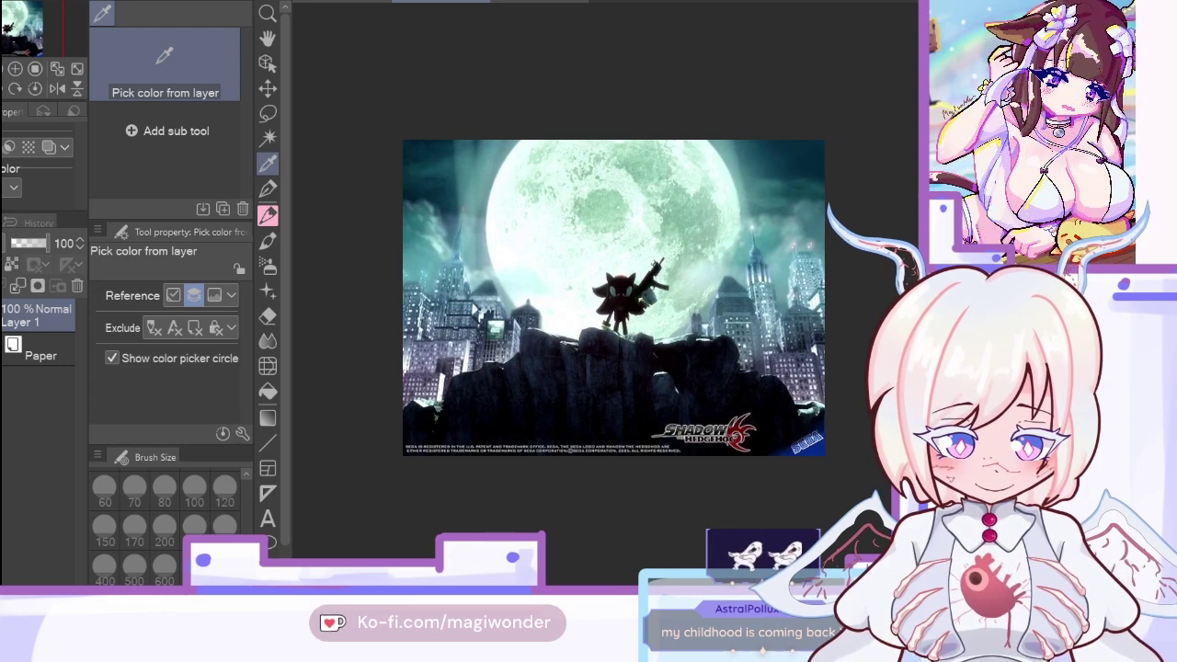
key(ctrl+Tab)
key(g)
click(115, 57)
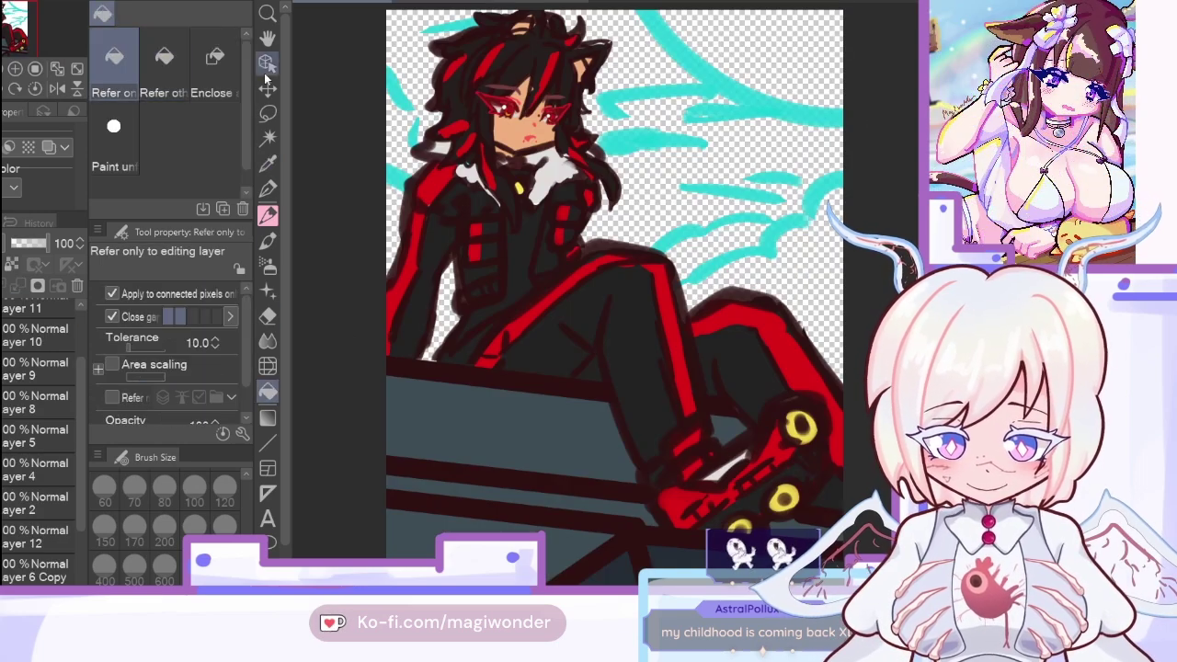
click(769, 143)
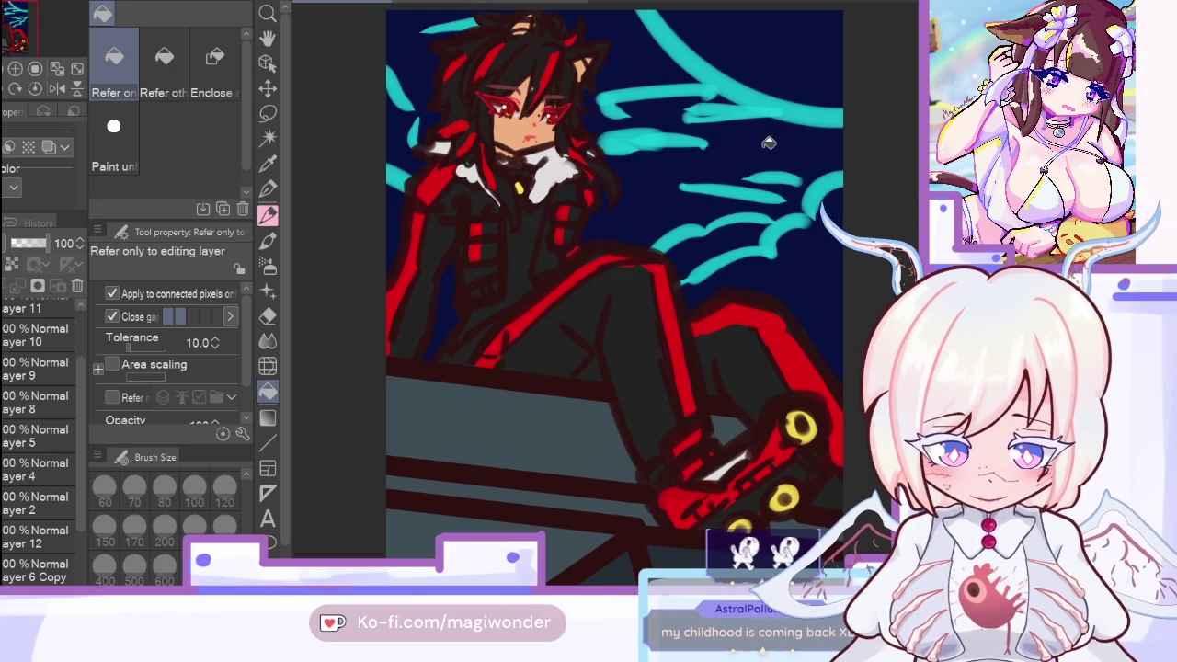
Step: Paint the moon in the upper corner of the sky in the pale white sampled from the reference's moon
key(i)
key(ctrl+Tab)
click(508, 212)
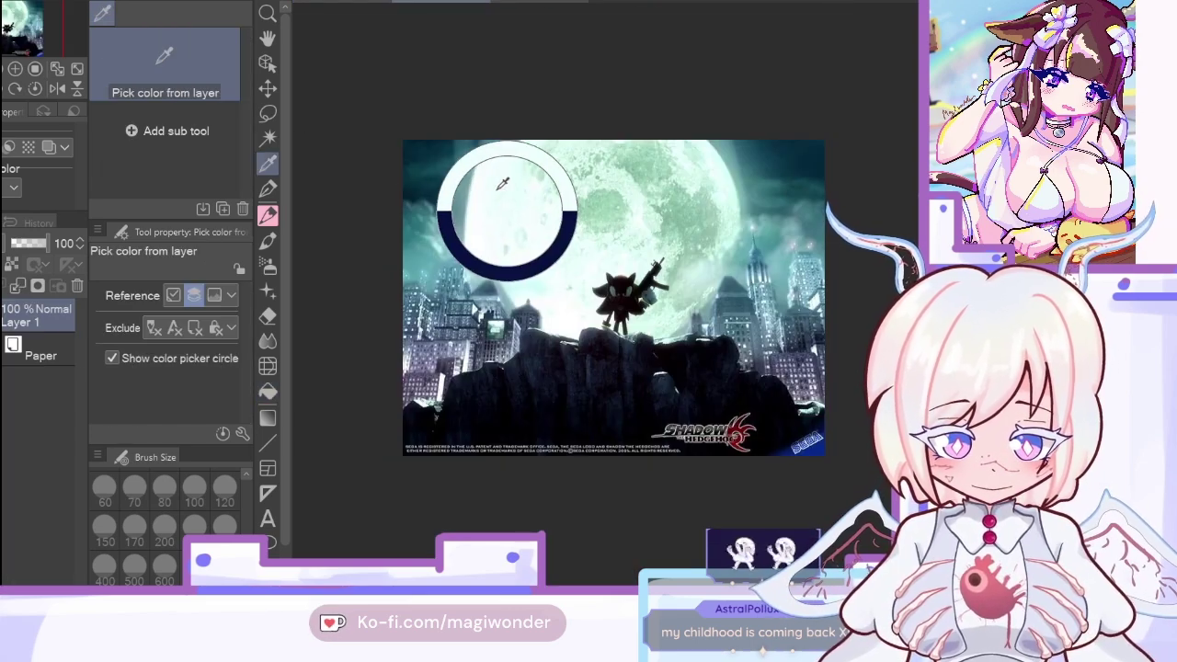
key(ctrl+Tab)
key(p)
mouse_move(782, 46)
mouse_down()
mouse_move(685, 31)
mouse_move(833, 21)
mouse_move(841, 90)
mouse_up()
key(ctrl+0)
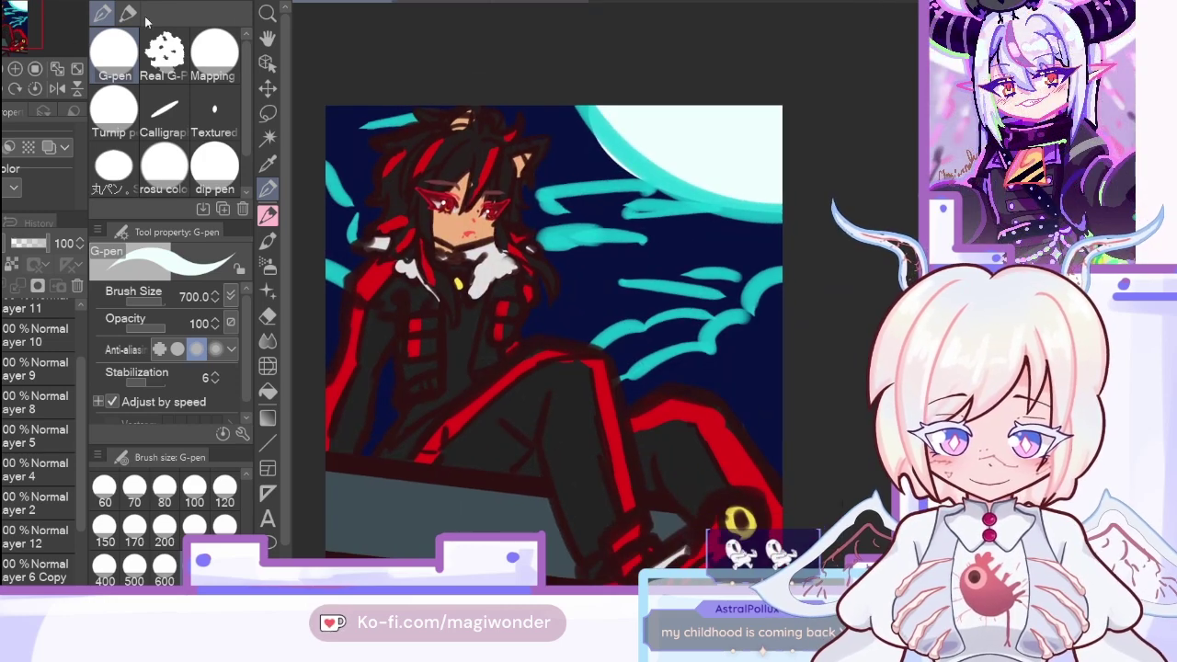
Step: Dab crater patches onto the moon in pale green sampled from the reference's moon
key(ctrl+Tab)
key(i)
click(676, 203)
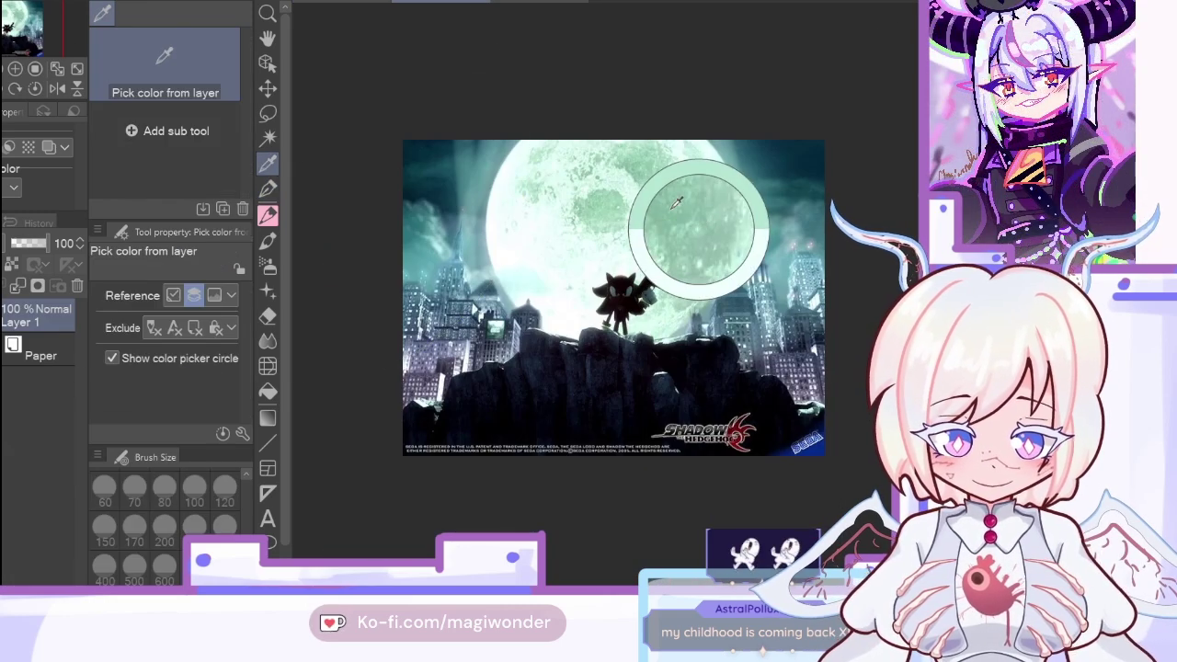
click(357, 3)
key(p)
mouse_move(777, 108)
mouse_down()
mouse_move(755, 124)
mouse_move(769, 136)
mouse_up()
click(778, 178)
drag(773, 179, 737, 179)
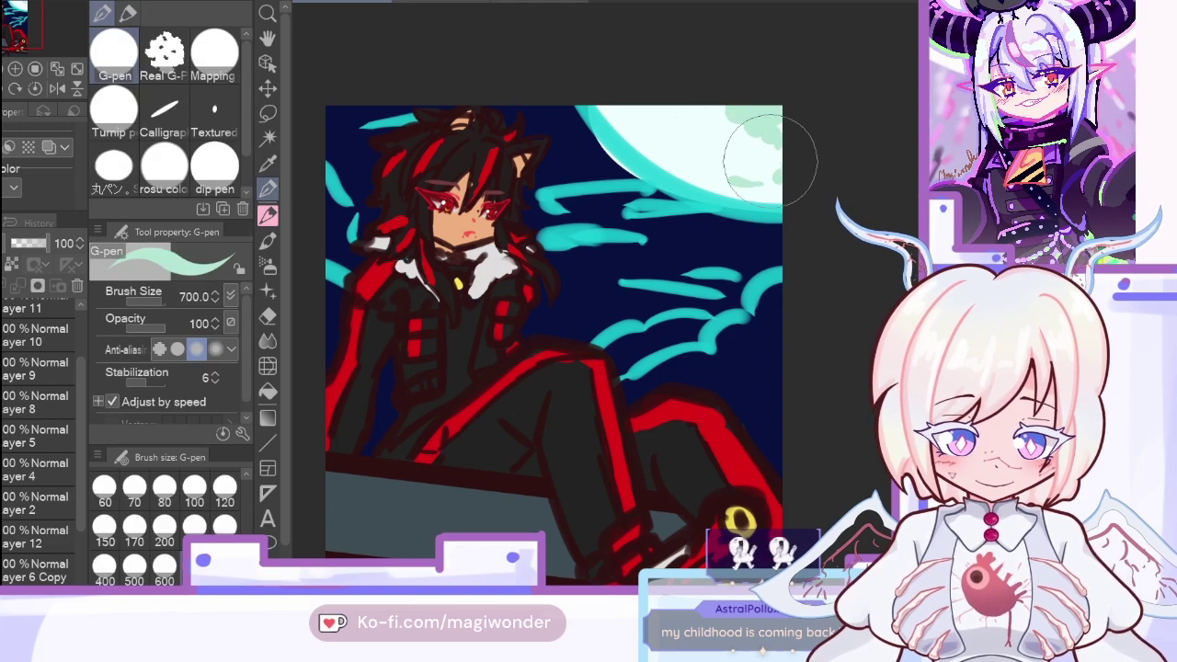
drag(712, 121, 681, 130)
click(680, 143)
Step: Block in the large clouds with the G-pen at brush size 2000 in dark teal sampled from the reference's sky
key(i)
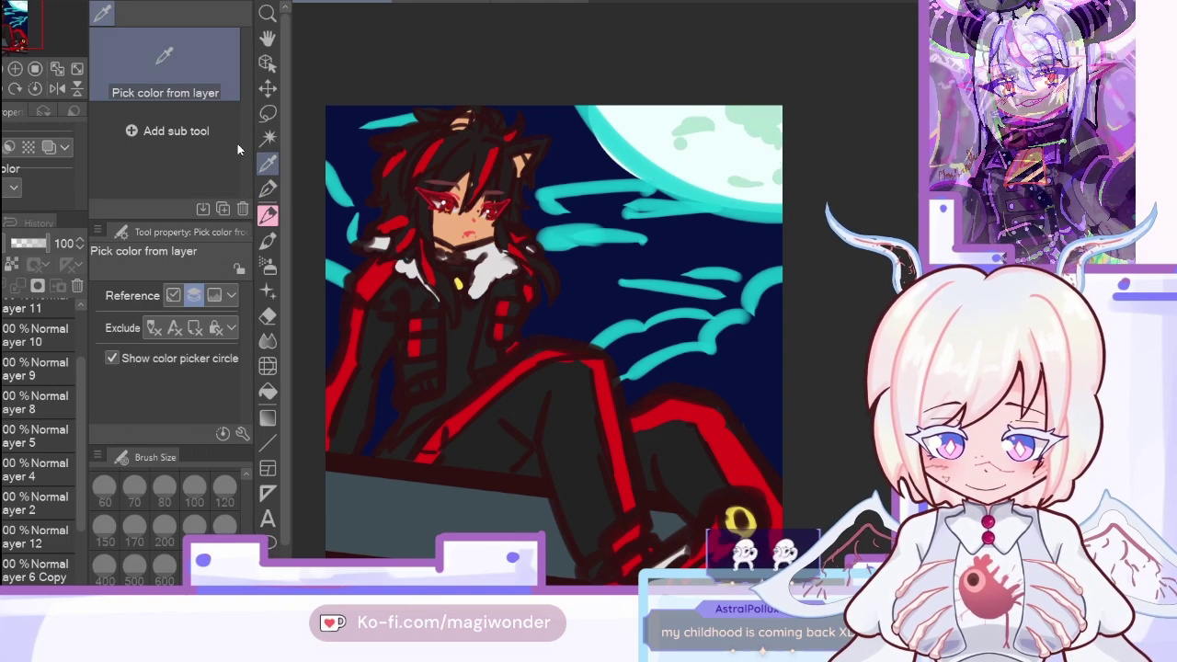
key(ctrl+0)
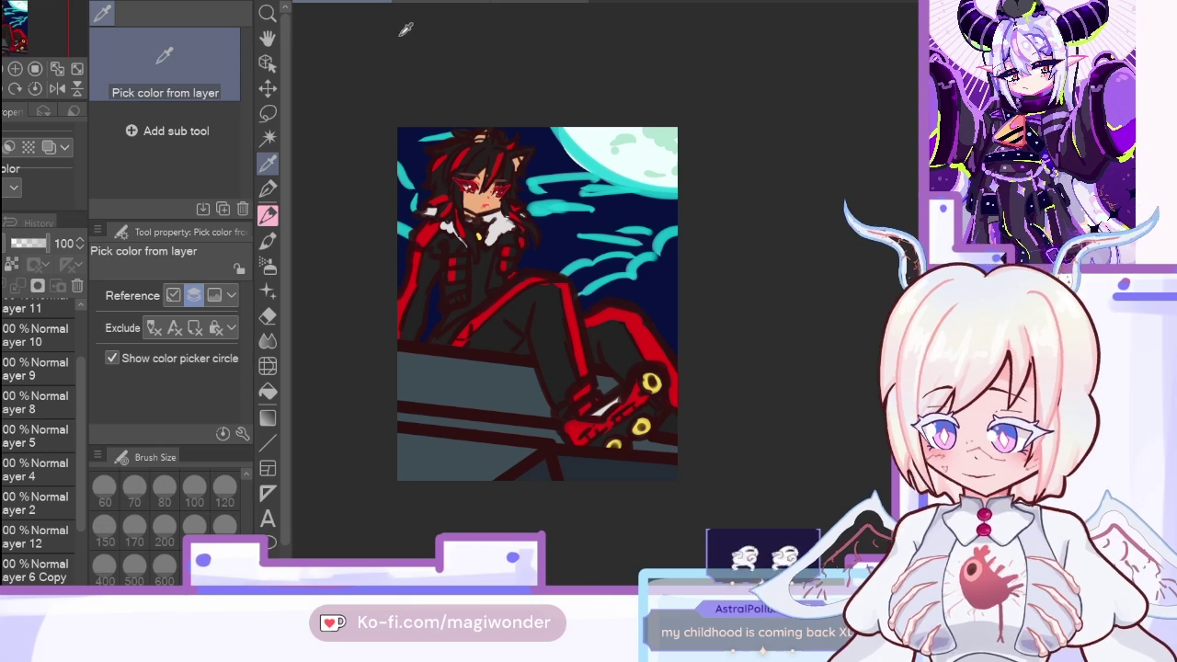
click(432, 3)
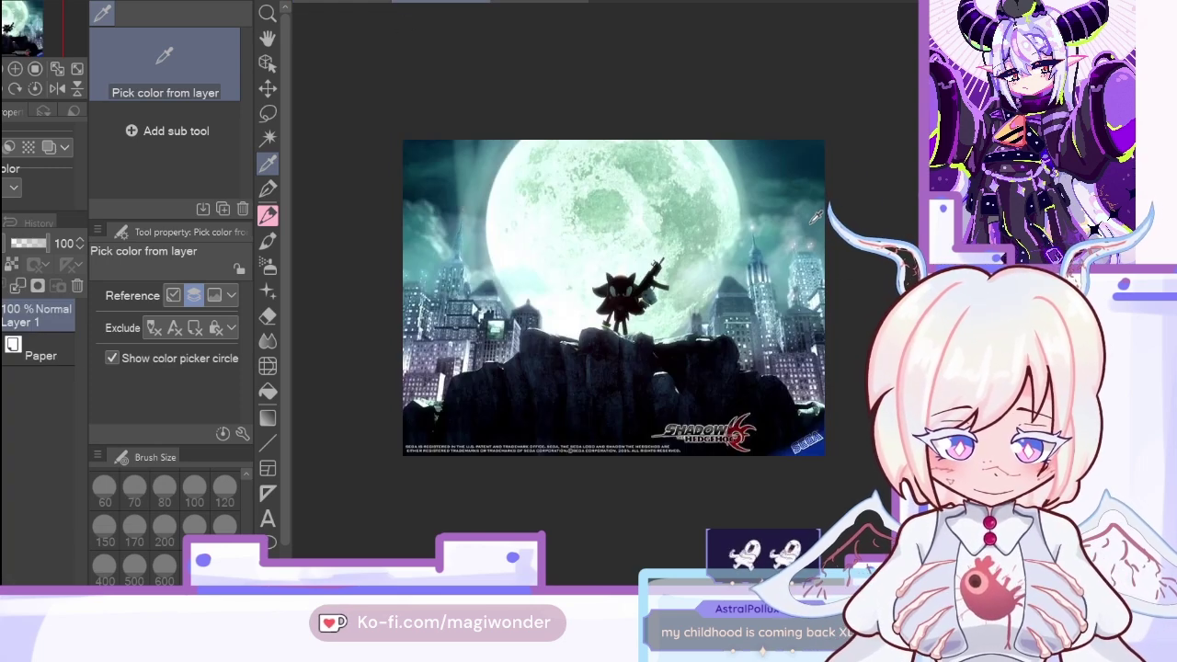
click(359, 3)
click(268, 188)
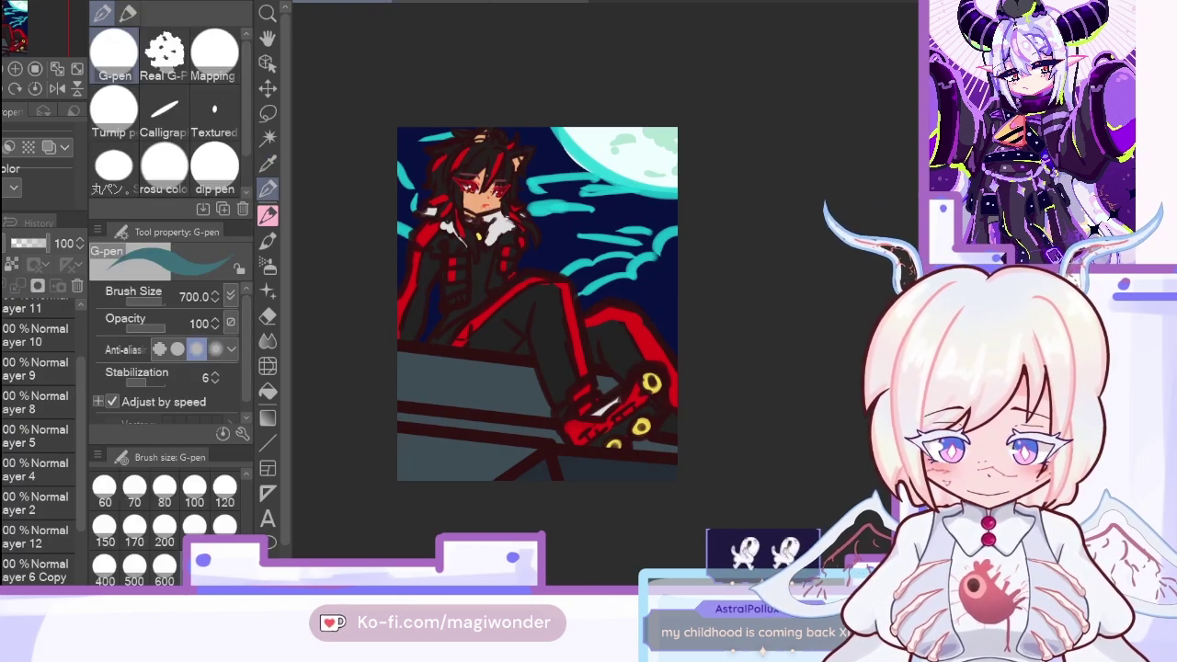
click(224, 606)
mouse_move(692, 309)
mouse_down()
mouse_move(610, 314)
mouse_move(608, 301)
mouse_move(695, 264)
mouse_move(672, 356)
mouse_move(671, 248)
mouse_up()
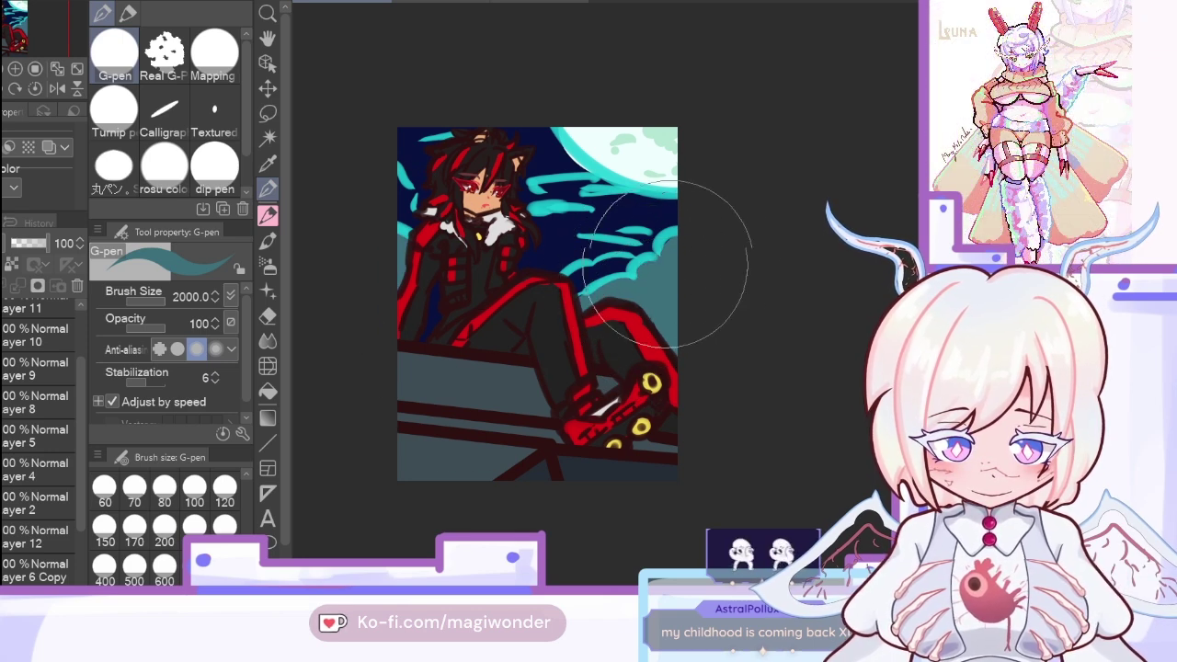
Step: Fill the smaller cloud streaks in a lighter teal sampled from the reference's hazy sky beside the moon
click(506, 5)
key(i)
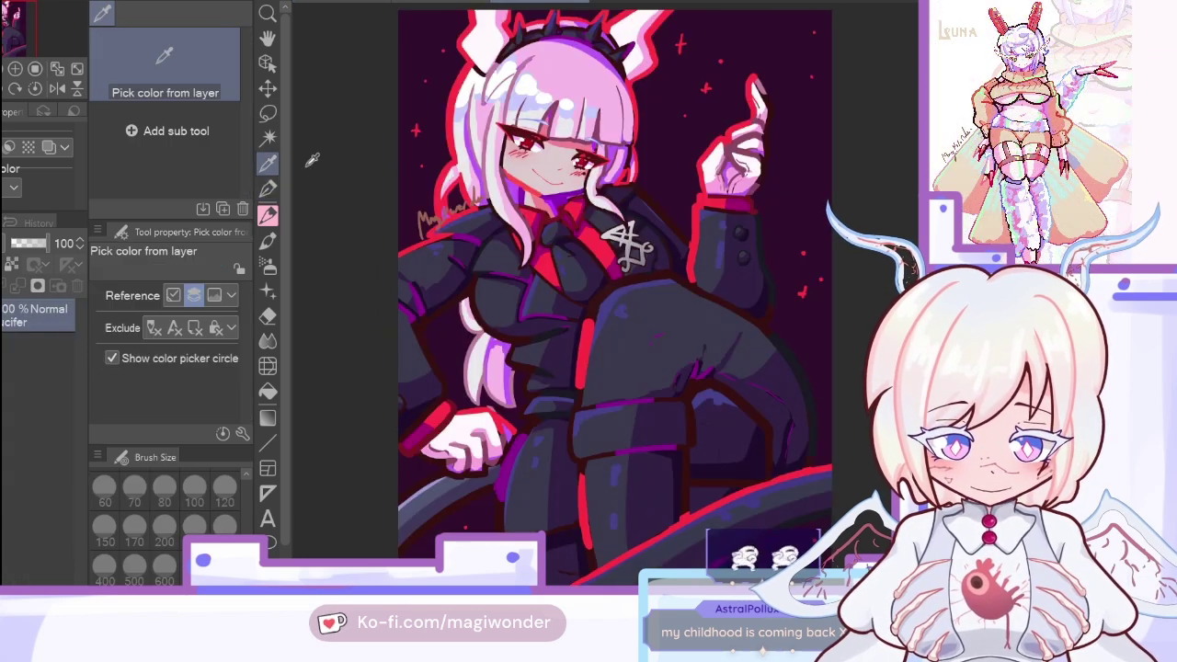
click(405, 4)
click(786, 237)
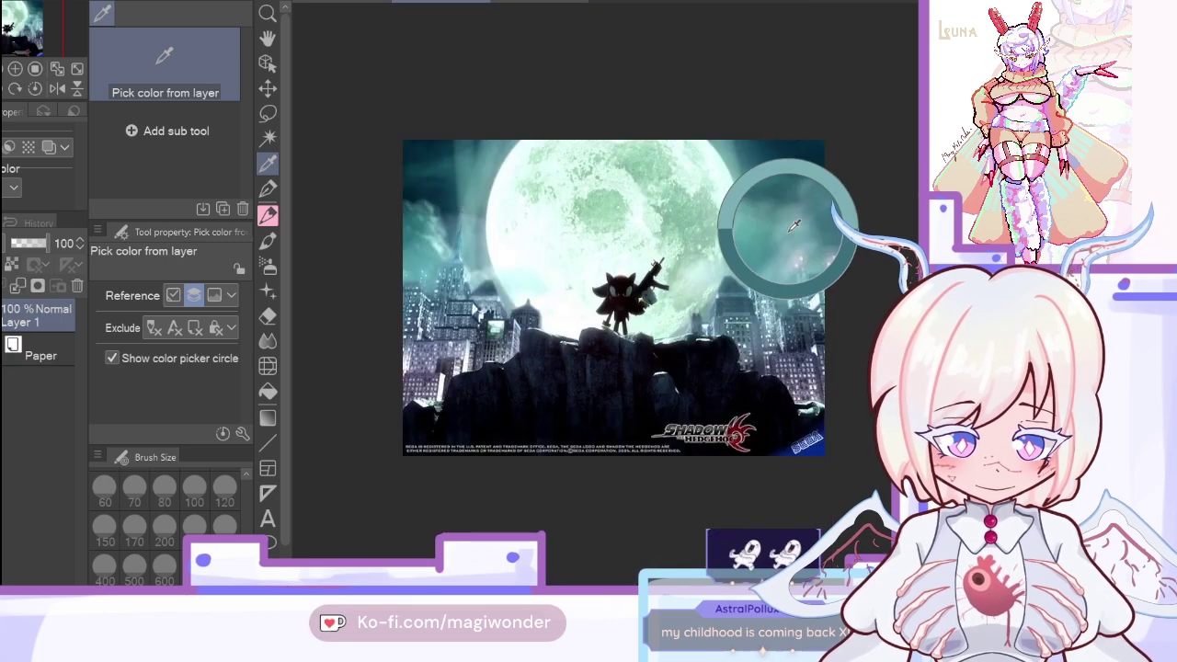
click(343, 3)
click(268, 188)
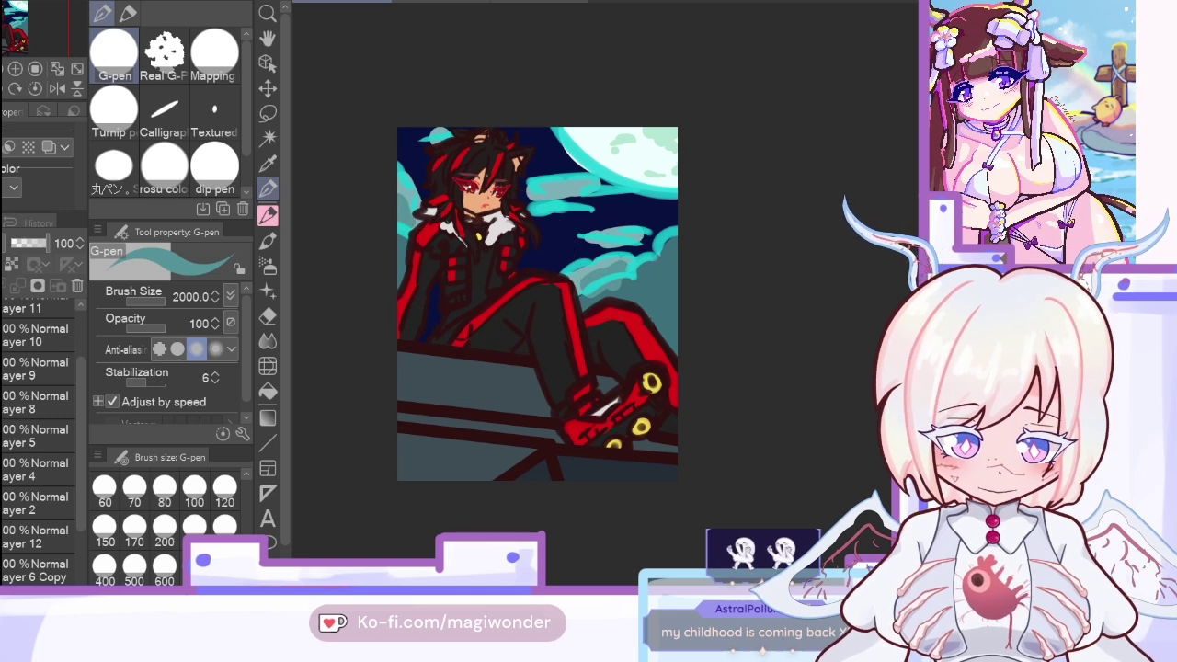
Step: Shade the clouds with the G-pen in teal sampled from the painted cloud area
key(i)
click(634, 290)
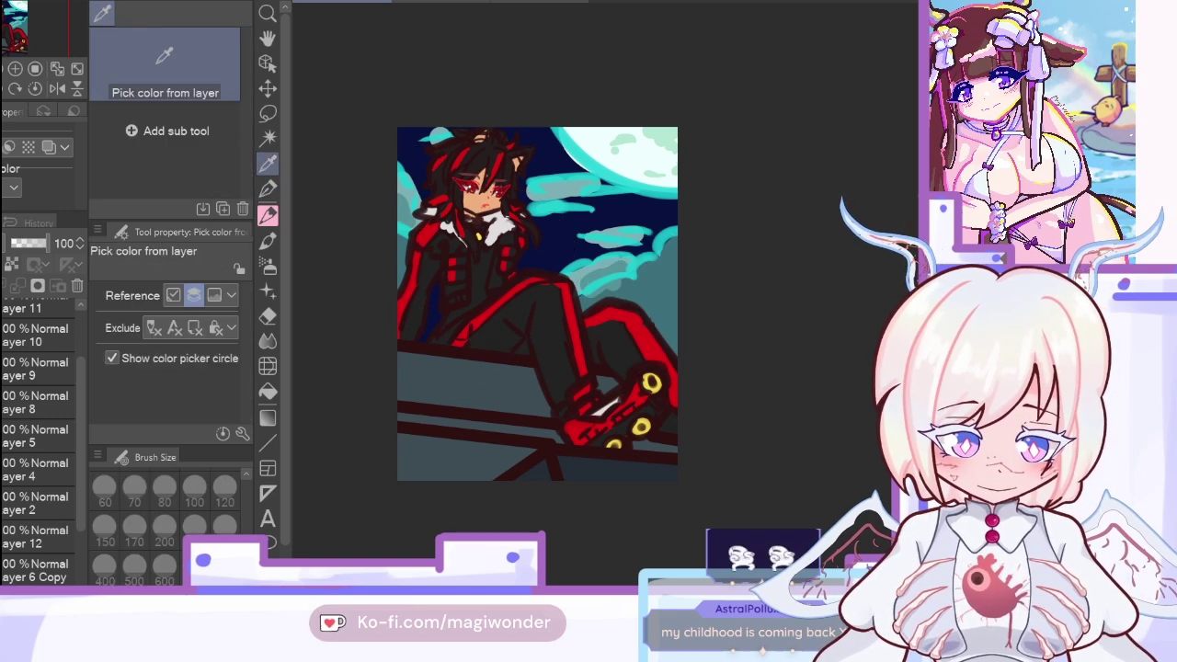
click(269, 191)
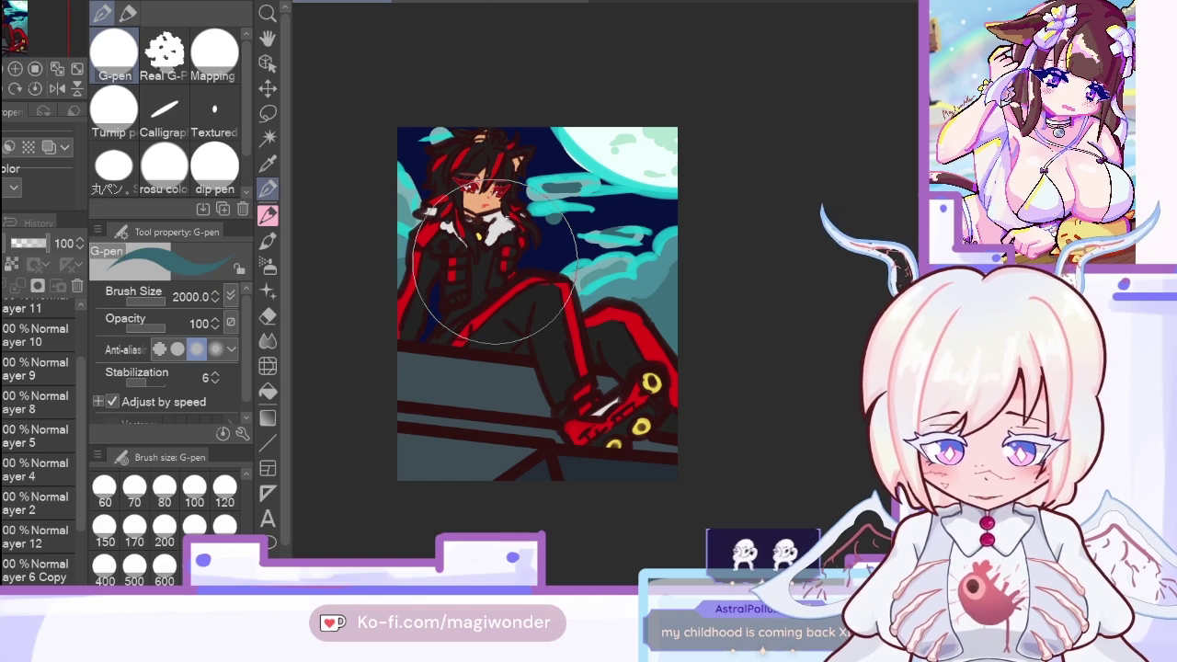
Step: Recolor the bright cyan cloud outlines in muted teal on Layer 6 Copy with transparent pixels locked, and merge it into Layer 13
click(31, 572)
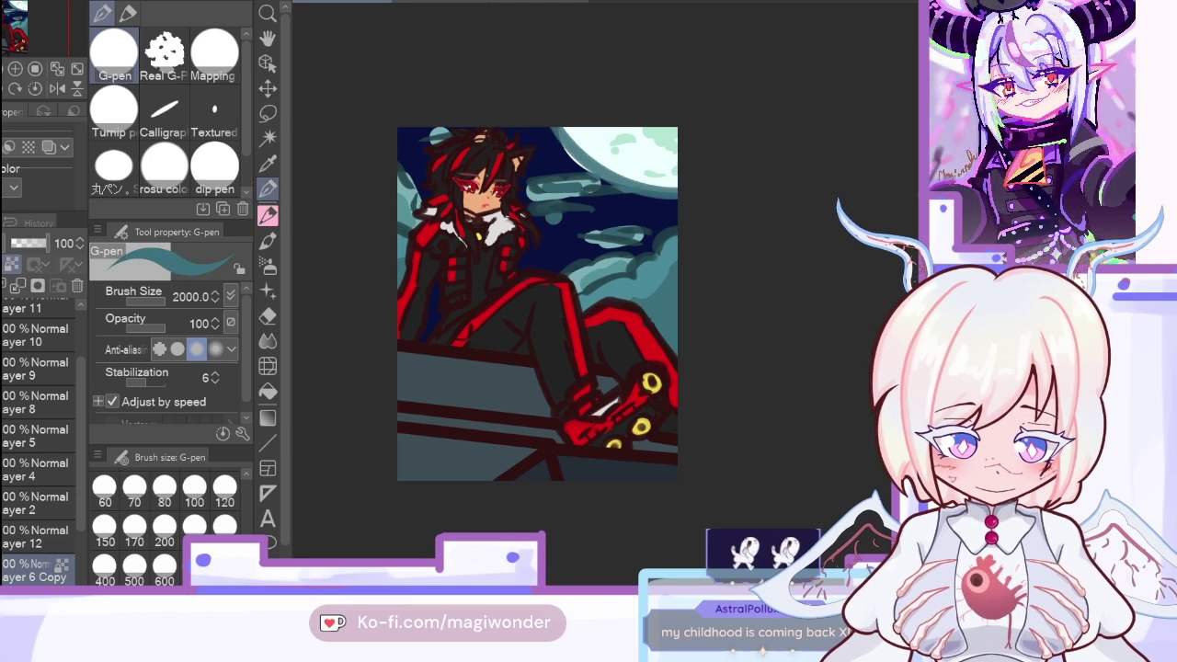
click(18, 286)
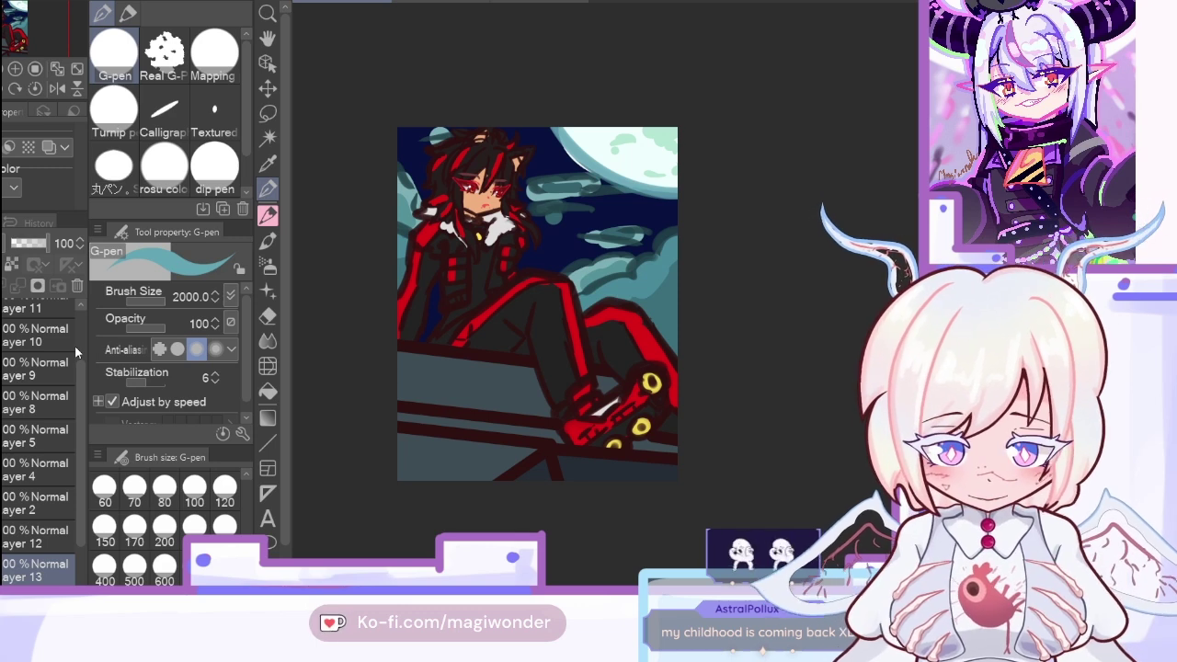
Step: Shade the ledge panels on new Layer 14 above Layer 12, using the Felt pen at size 700 in sampled dark navy
click(37, 537)
key(i)
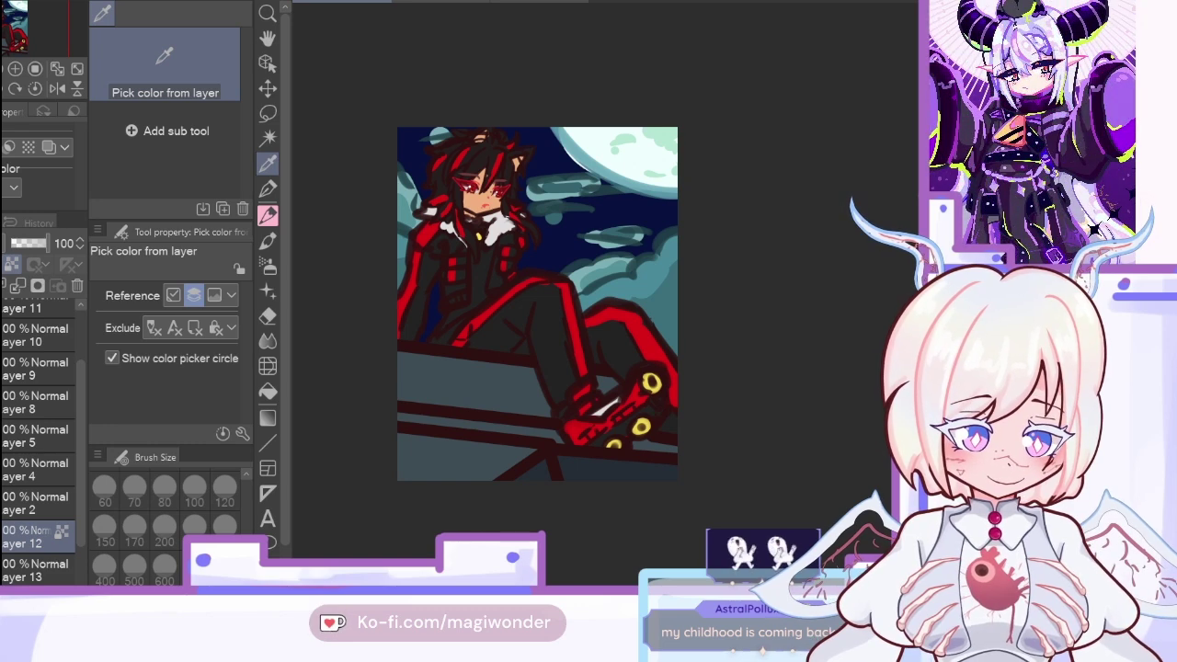
key(p)
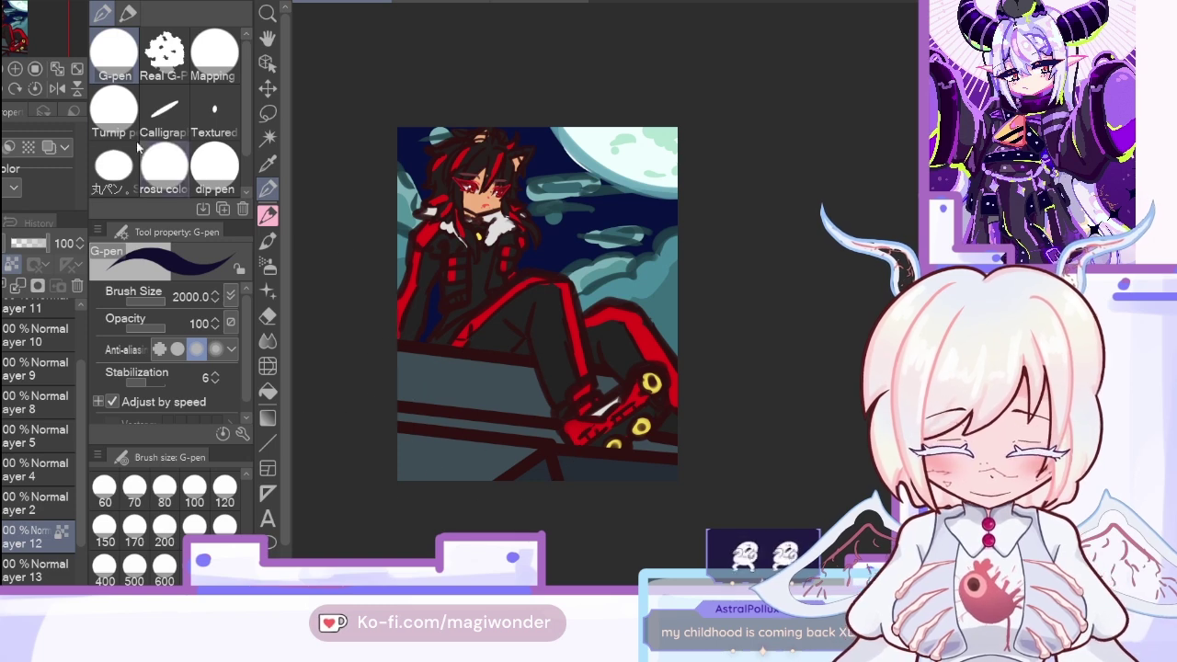
click(132, 13)
click(57, 88)
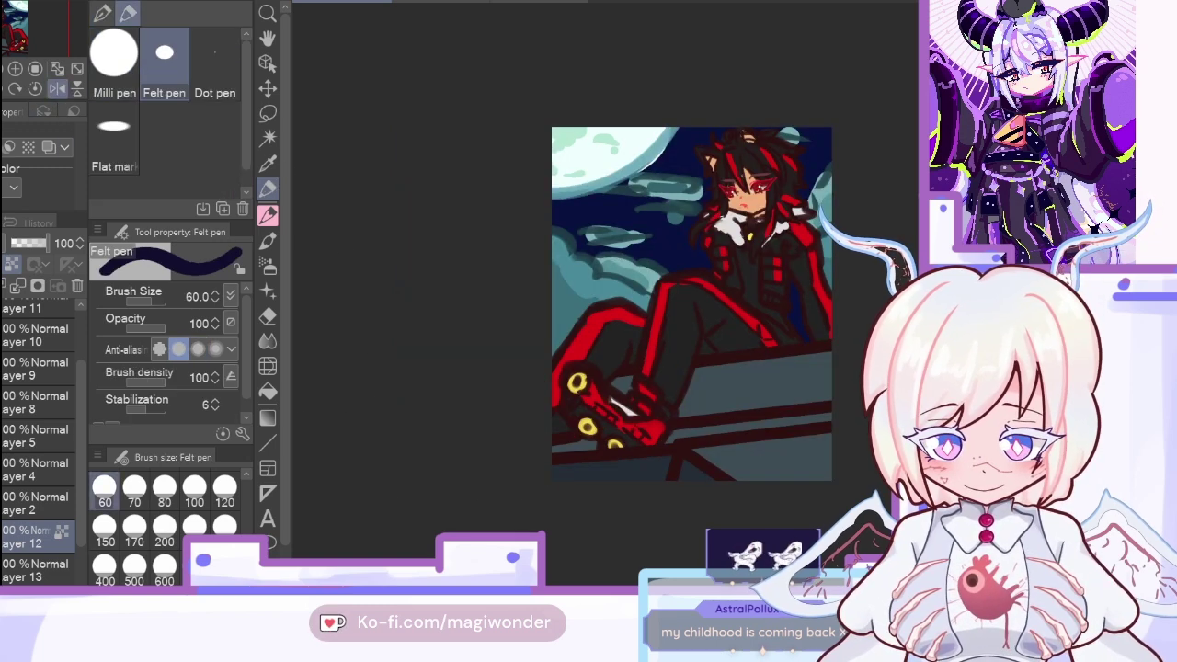
key(ctrl+shift+n)
click(194, 566)
drag(704, 412, 796, 416)
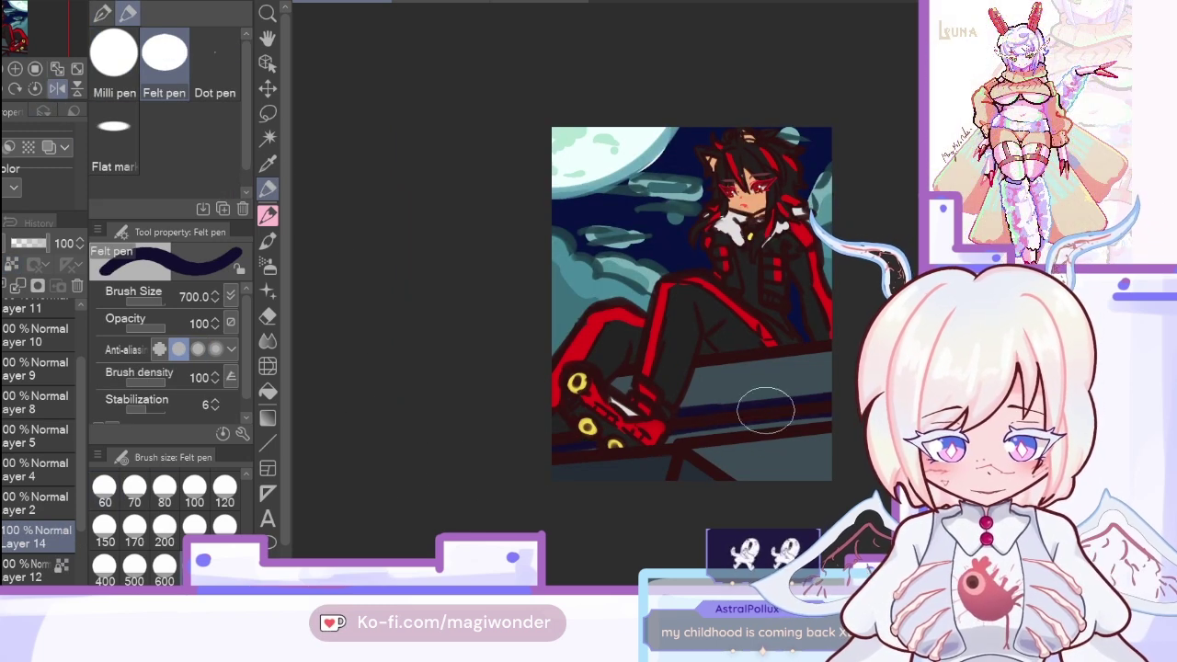
mouse_move(653, 416)
mouse_down()
mouse_move(814, 402)
mouse_move(809, 422)
mouse_up()
drag(580, 471, 809, 455)
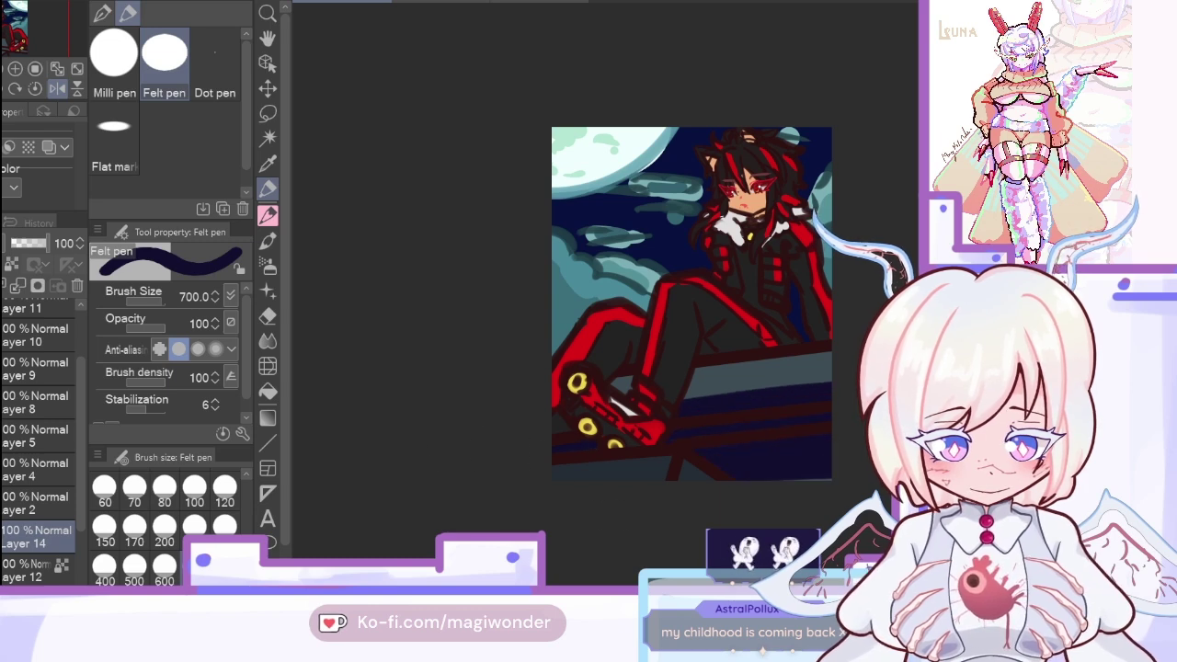
Step: Lower the ledge shadow layer's opacity to 59% and merge it into Layer 12
drag(16, 243, 33, 244)
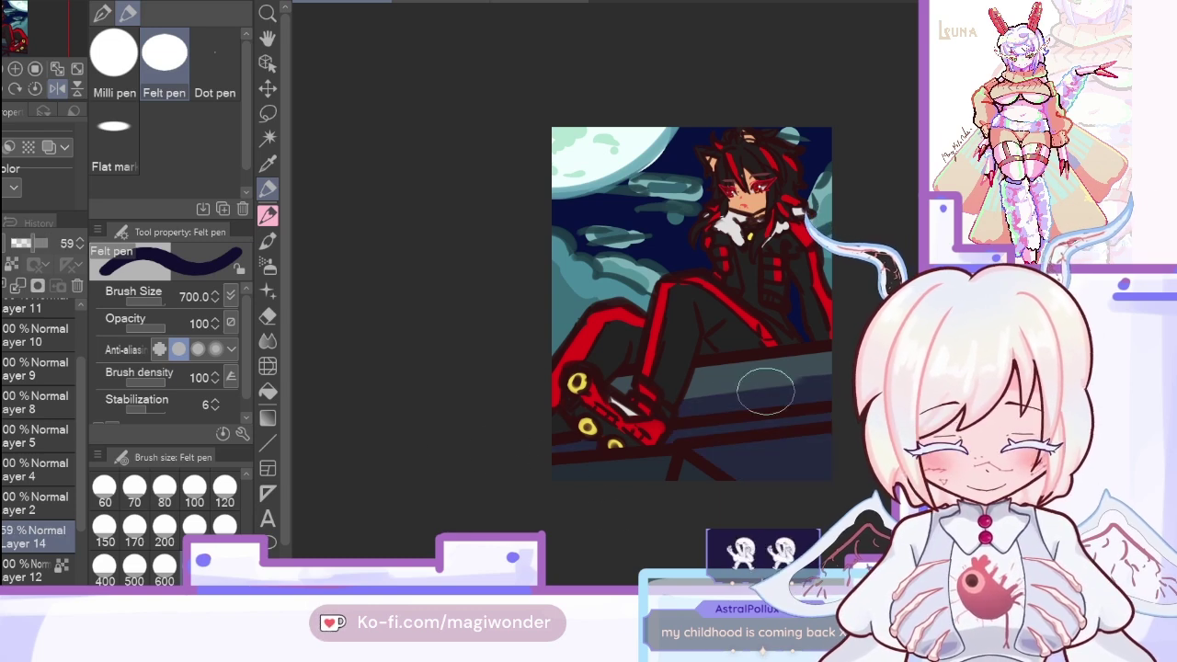
click(56, 88)
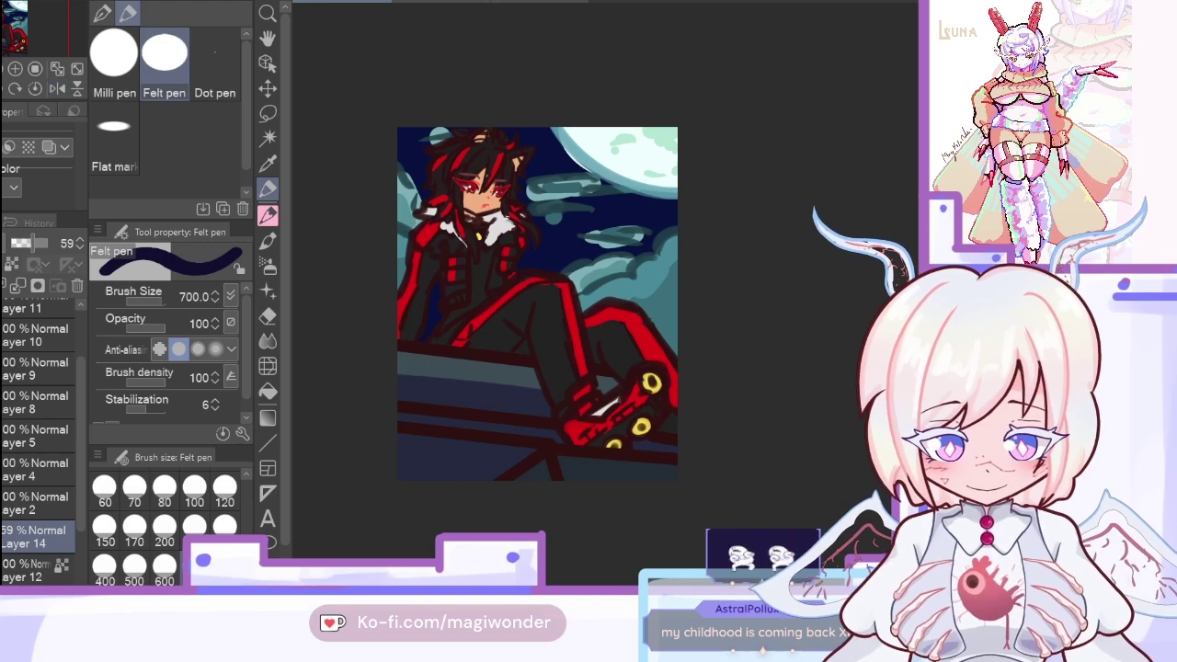
click(56, 88)
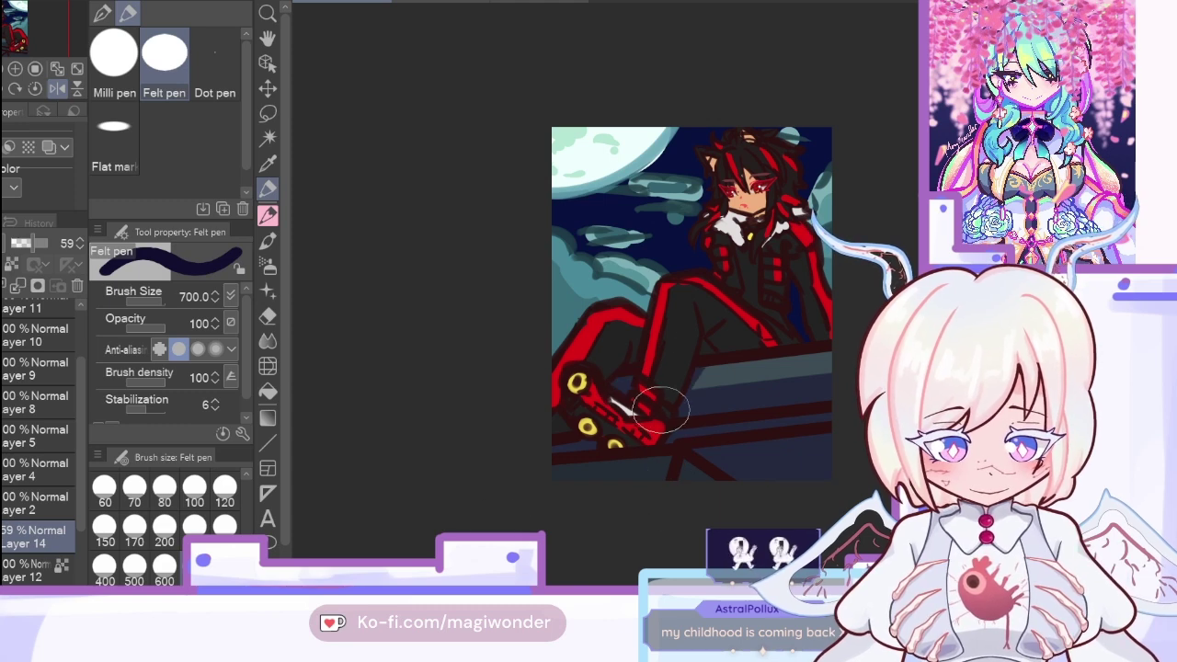
click(58, 89)
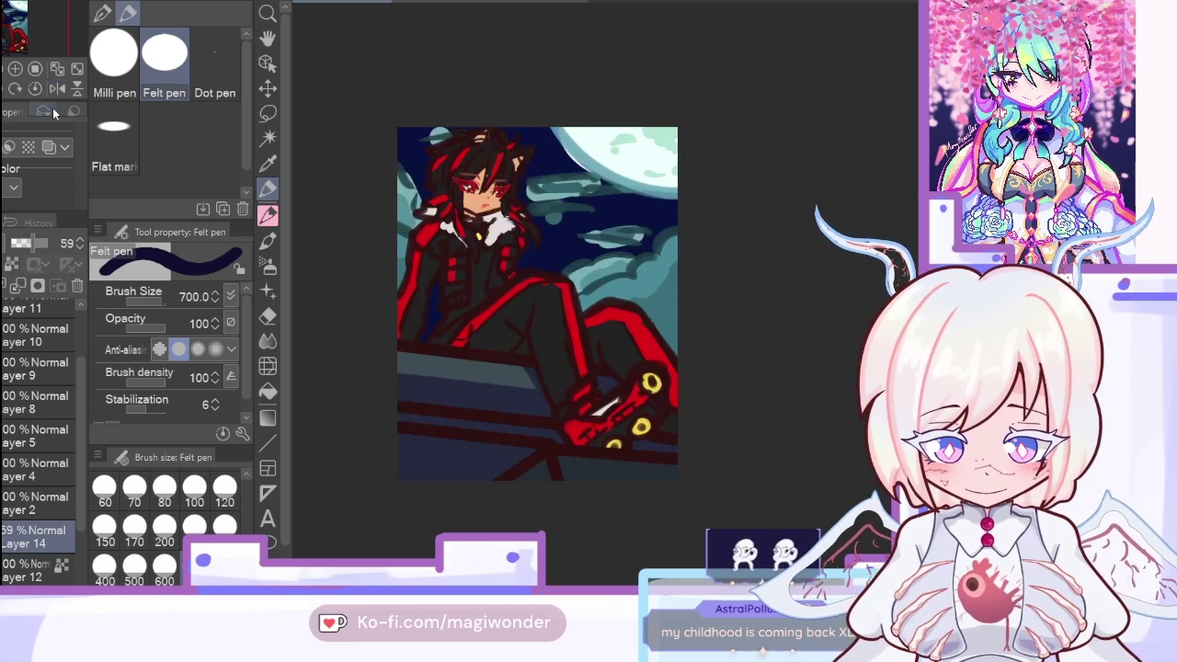
click(46, 243)
Step: Add smaller navy shadows to the lower ledge panels on a new layer with the Felt pen at size 300, set it to 55% opacity, and merge it down
click(57, 88)
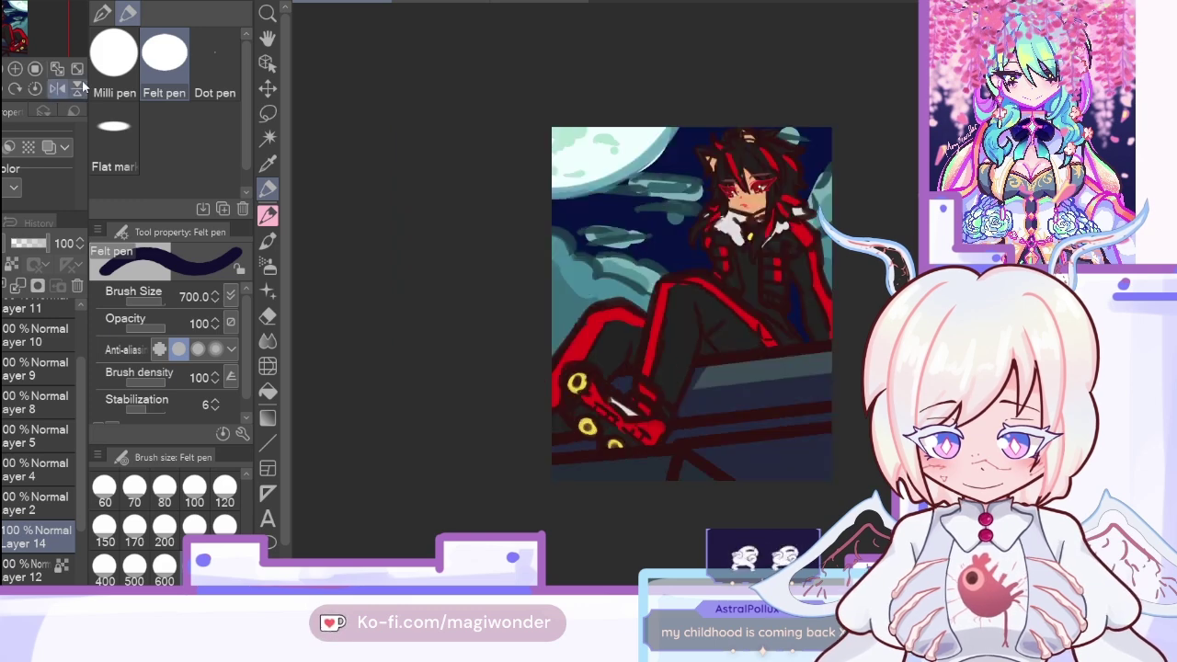
click(225, 525)
drag(600, 444, 854, 417)
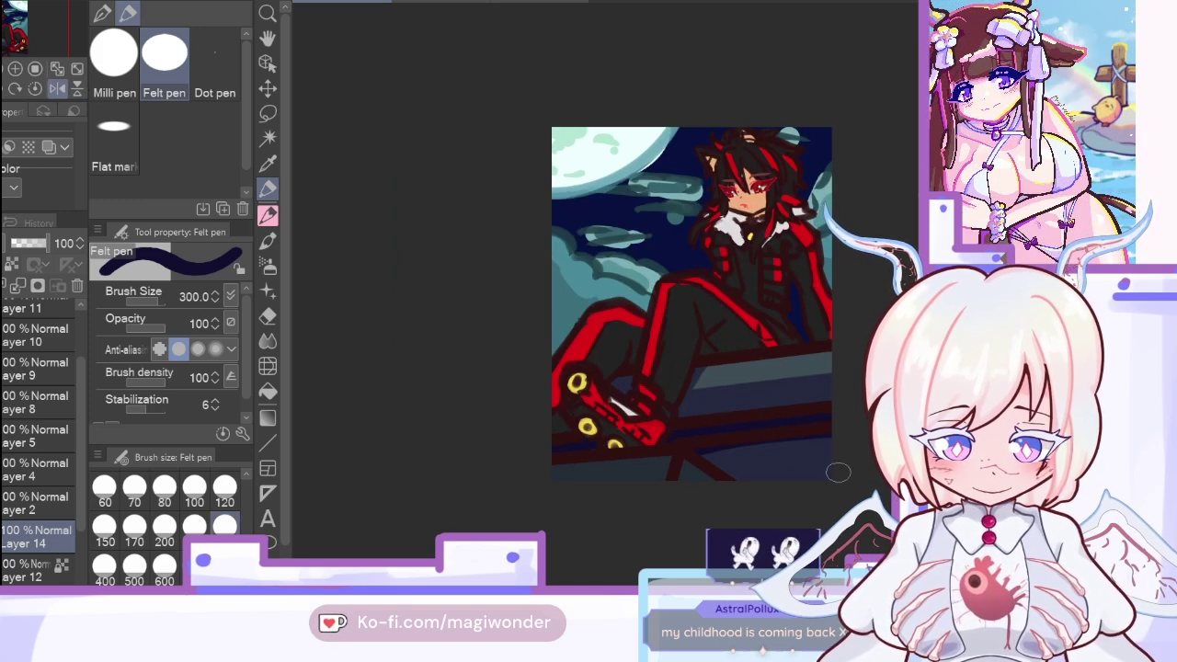
drag(700, 452, 869, 442)
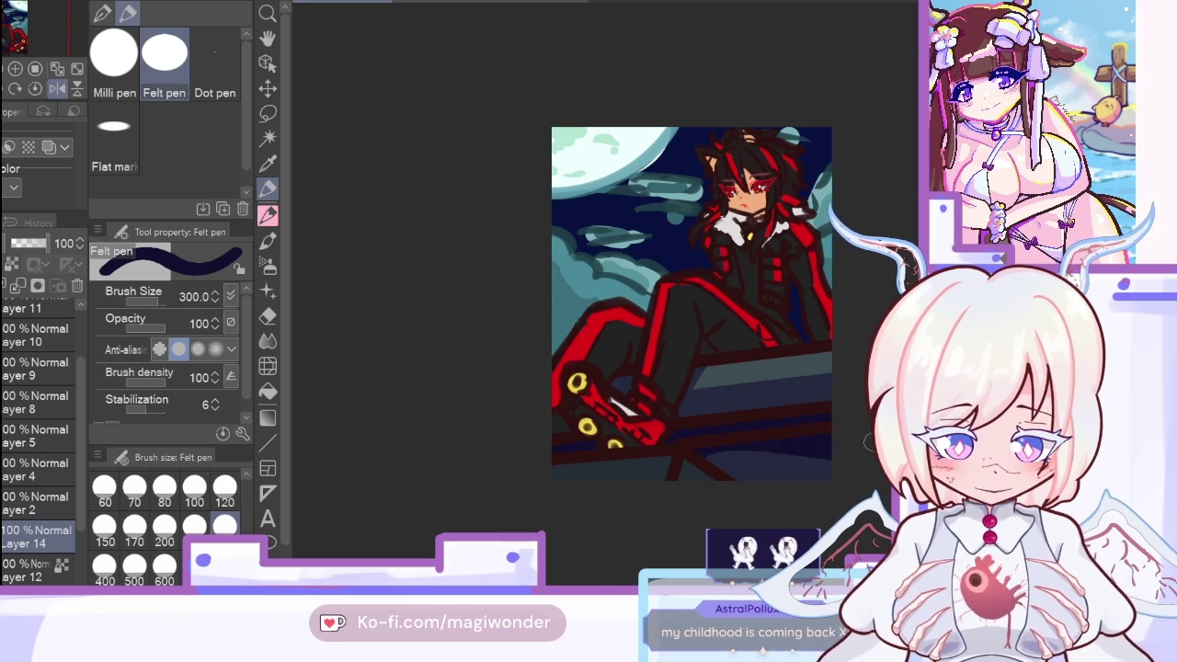
click(56, 88)
click(28, 243)
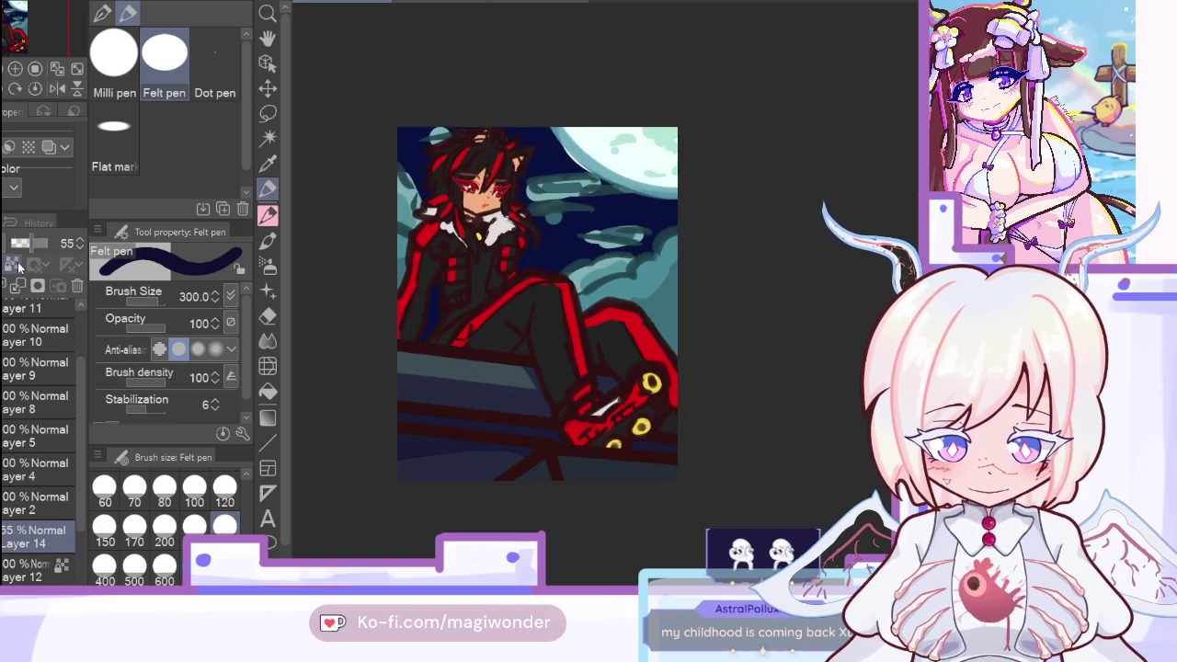
click(16, 285)
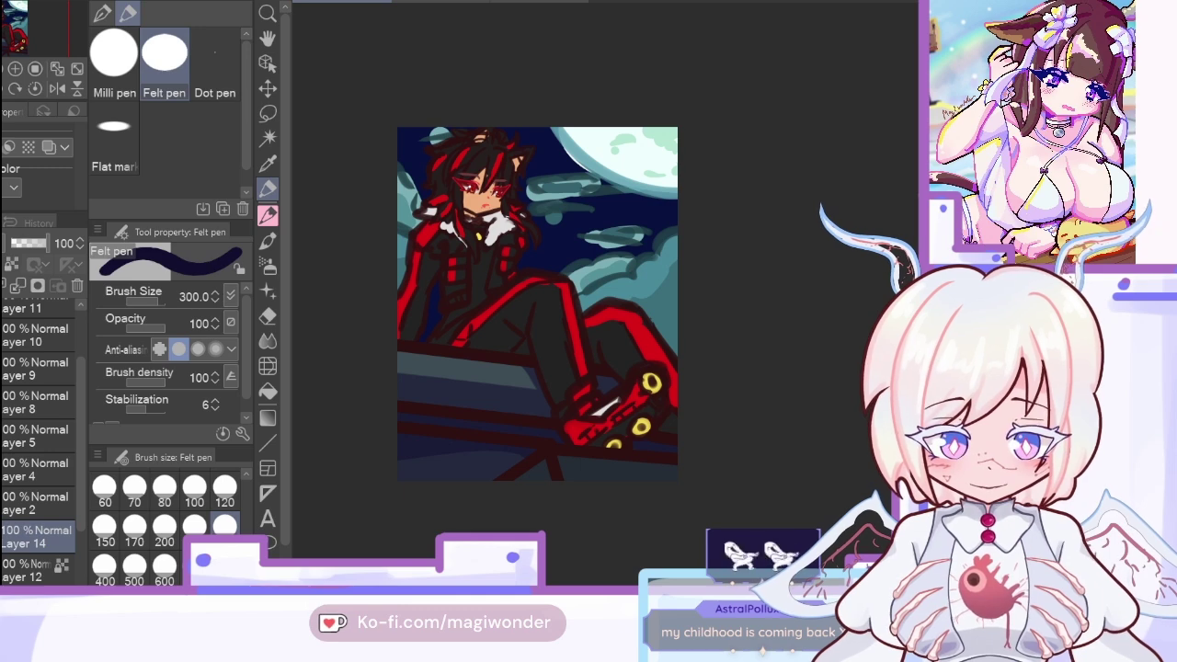
Step: Paint a narrow dark navy stripe along the ledge's middle beam on new Layer 14 with the Felt pen at size 300
click(57, 89)
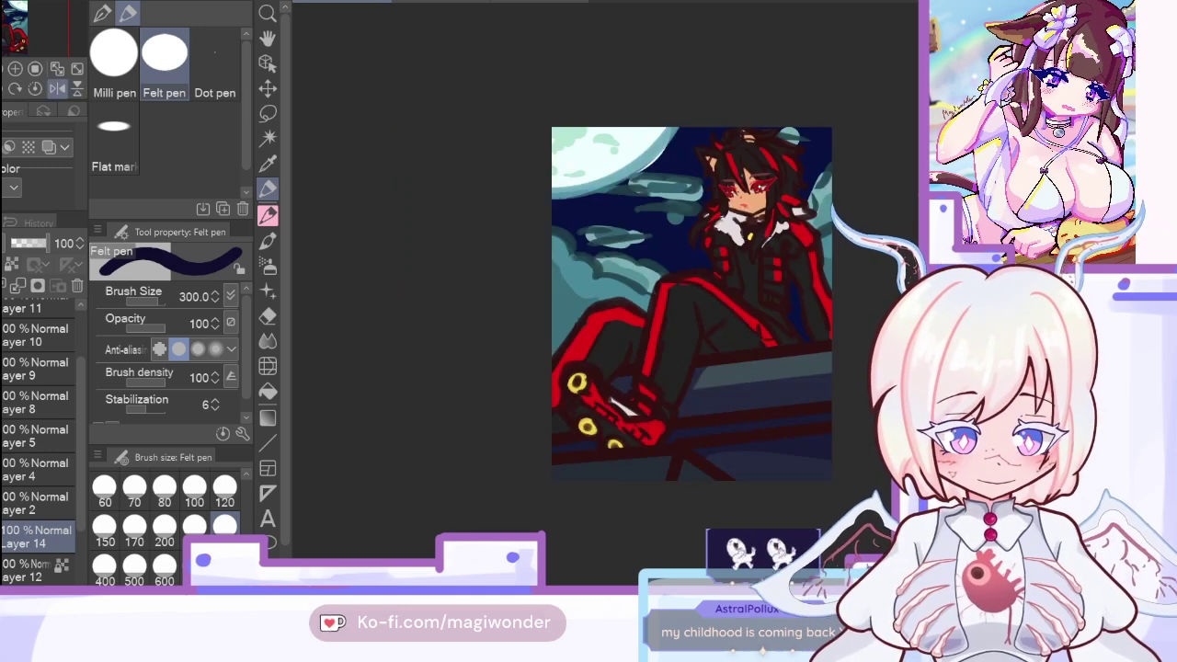
drag(713, 428, 767, 423)
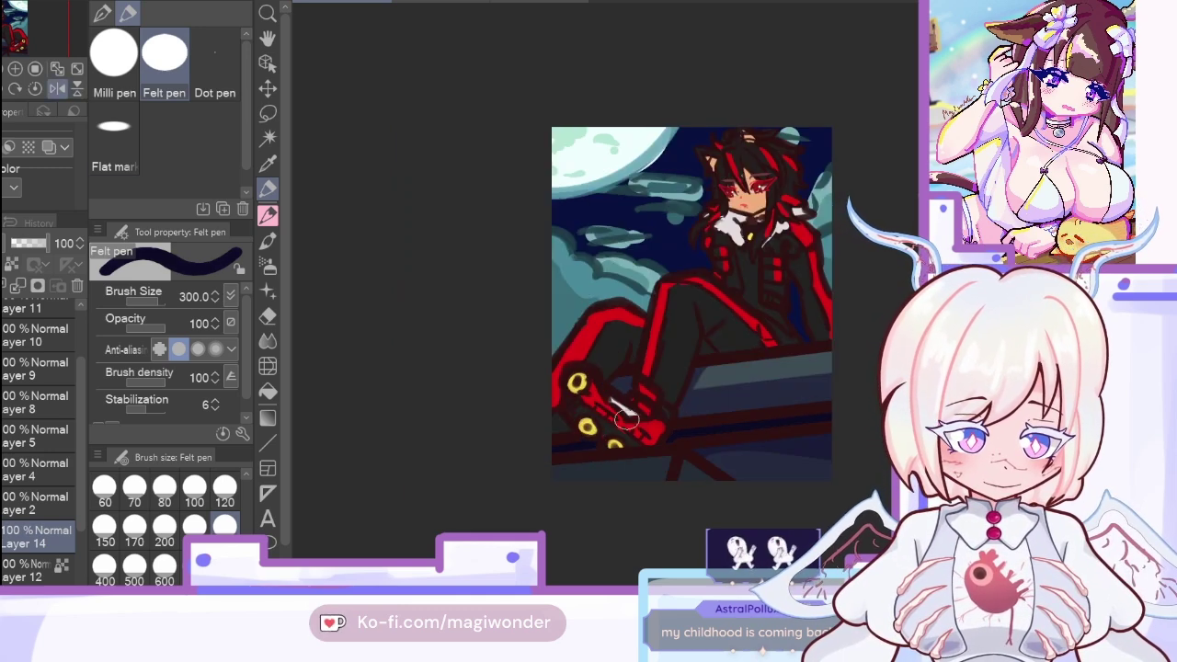
click(57, 89)
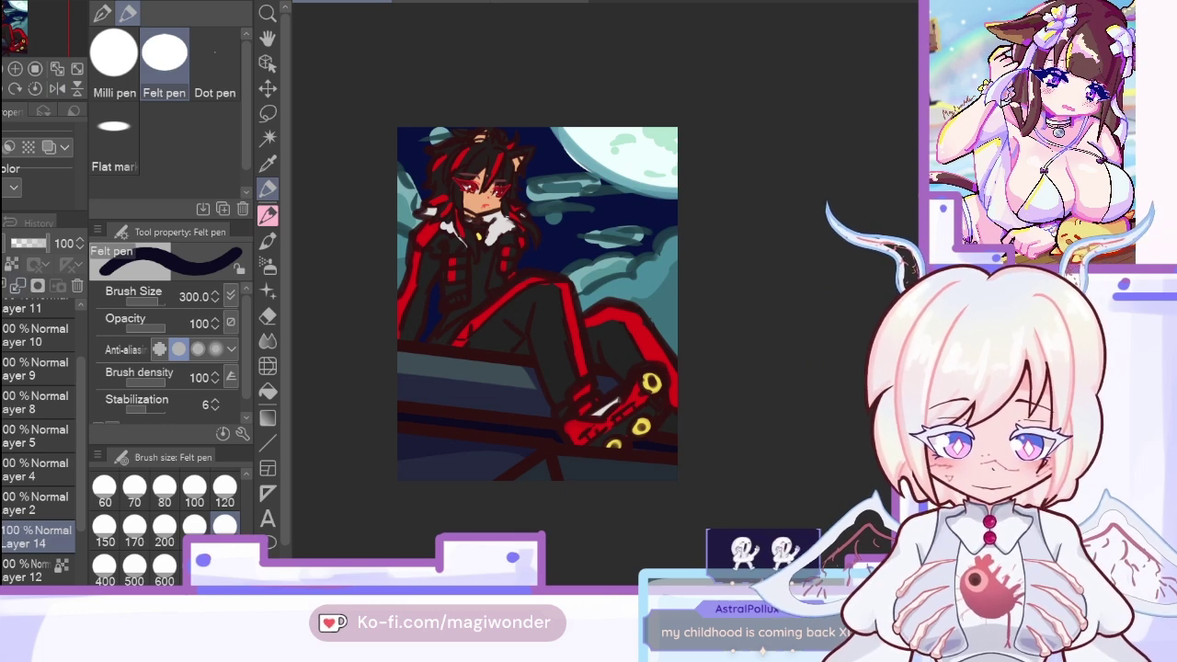
Step: Add a cyan highlight along the ledge's upper edge at 64% layer opacity, and merge the ledge layers down into Layer 13
click(57, 70)
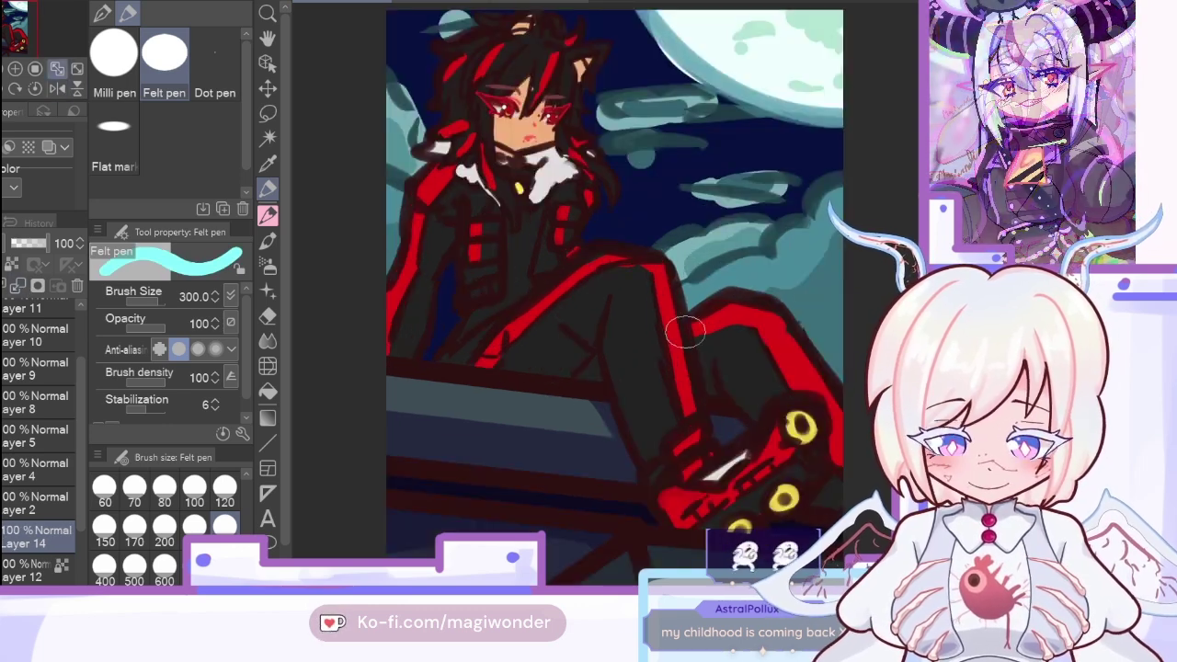
scroll(677, 340, down, 4)
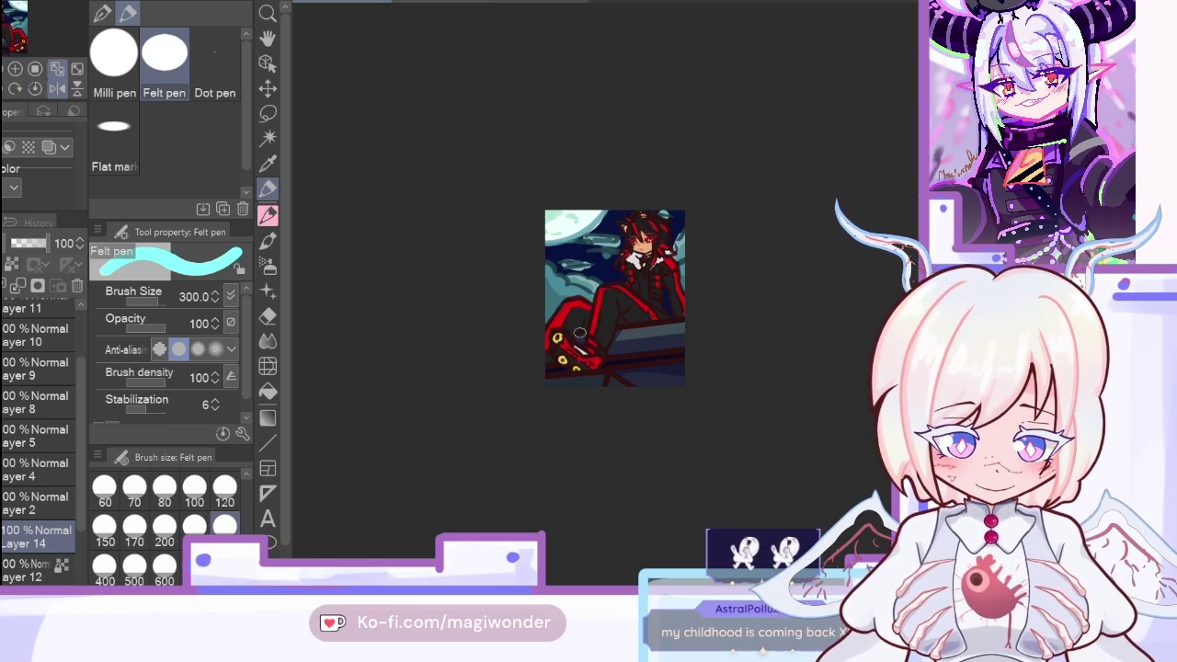
click(35, 244)
click(58, 87)
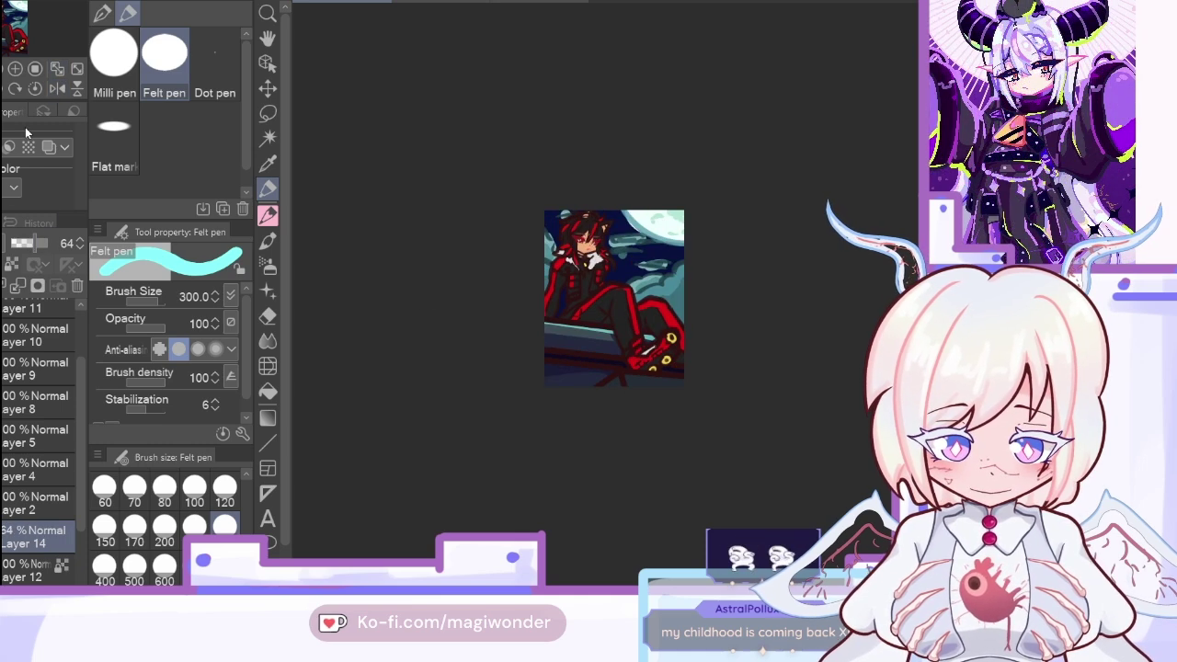
click(18, 289)
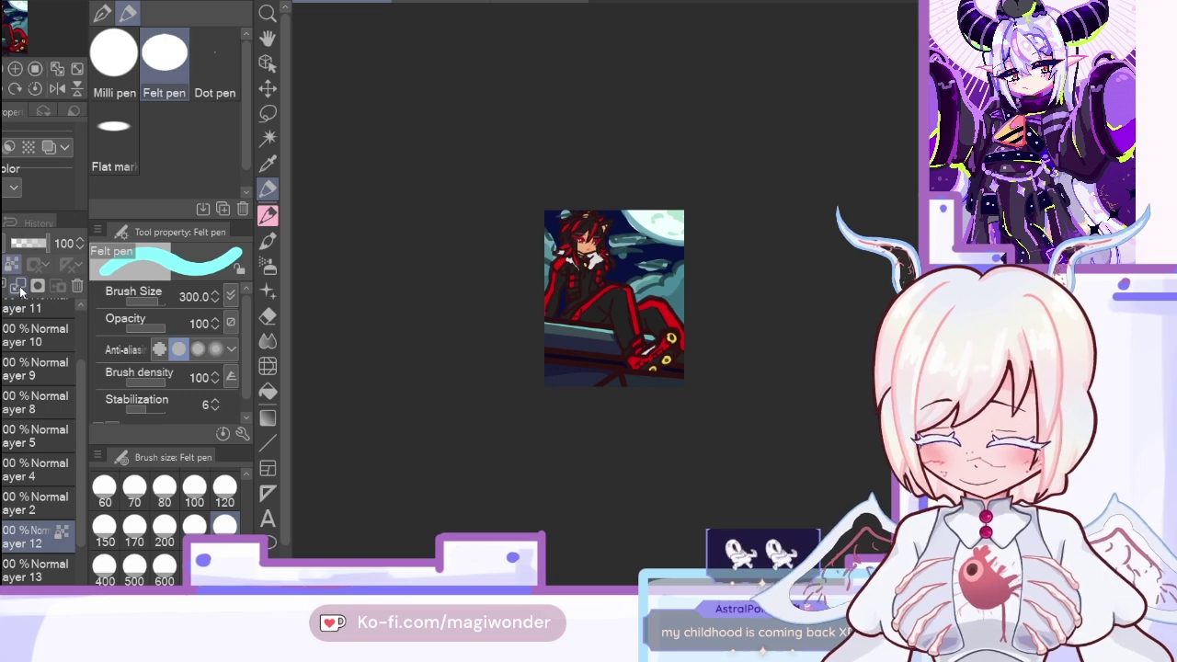
click(20, 291)
mouse_move(46, 244)
mouse_down()
mouse_move(11, 244)
mouse_move(49, 243)
mouse_up()
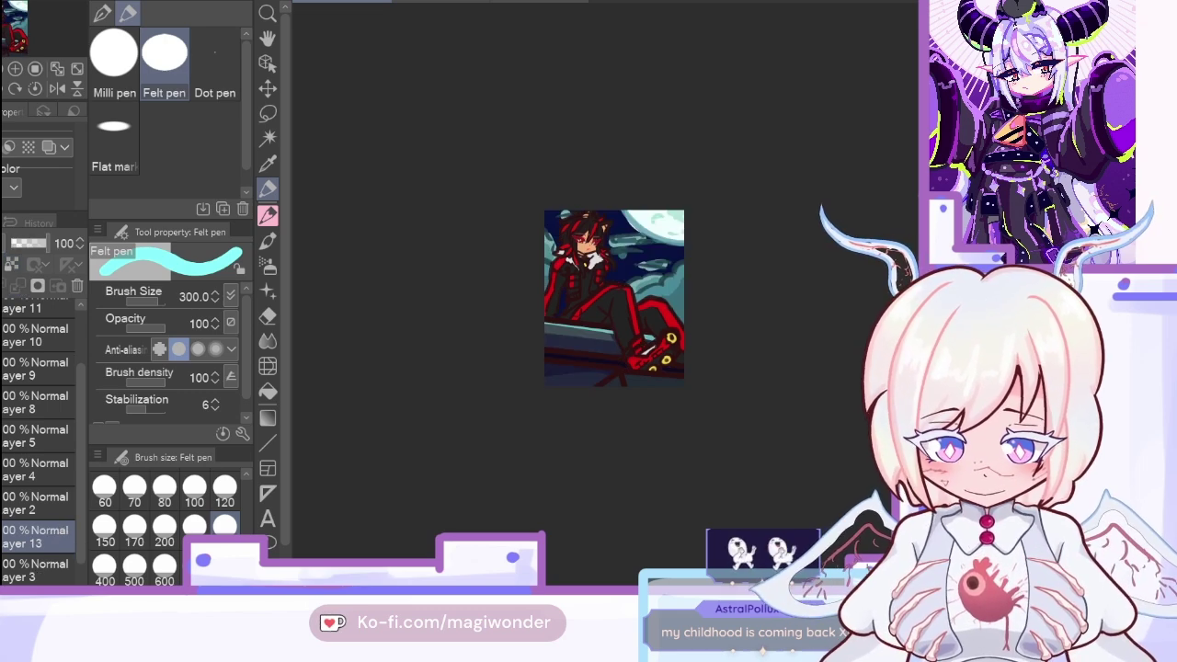
Step: Airbrush red blush on the cheeks on new Layer 12 above Layer 2 with the Soft brush at size 120, and set its opacity to 79%
click(57, 68)
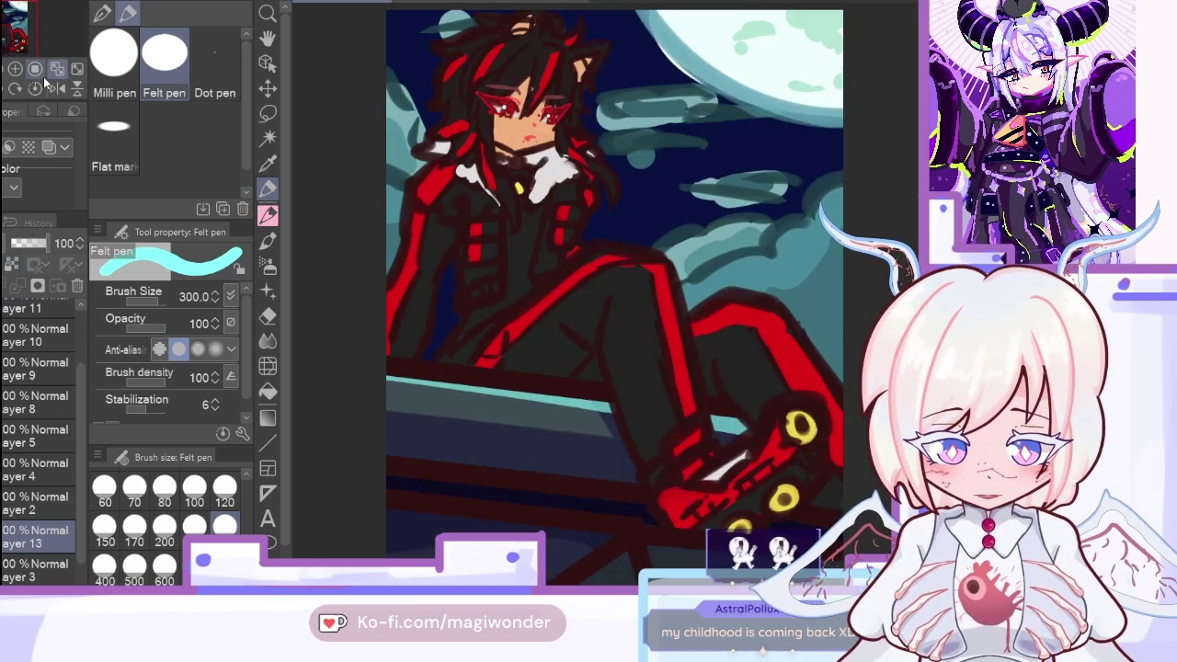
key(i)
key(ctrl+z)
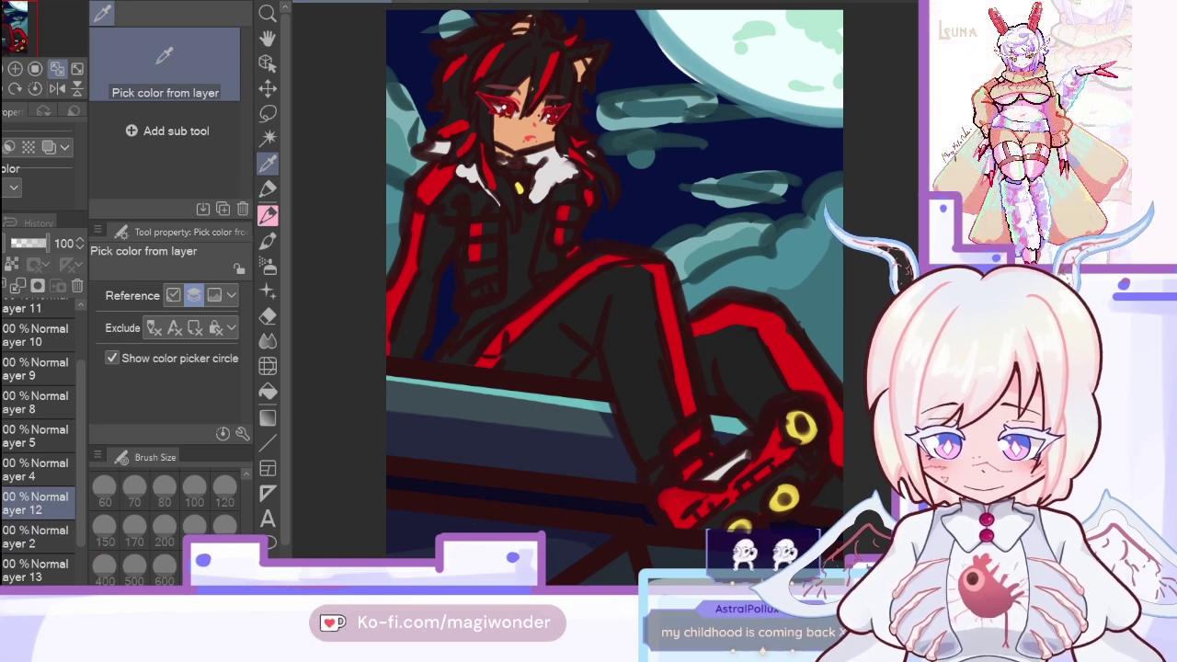
click(508, 128)
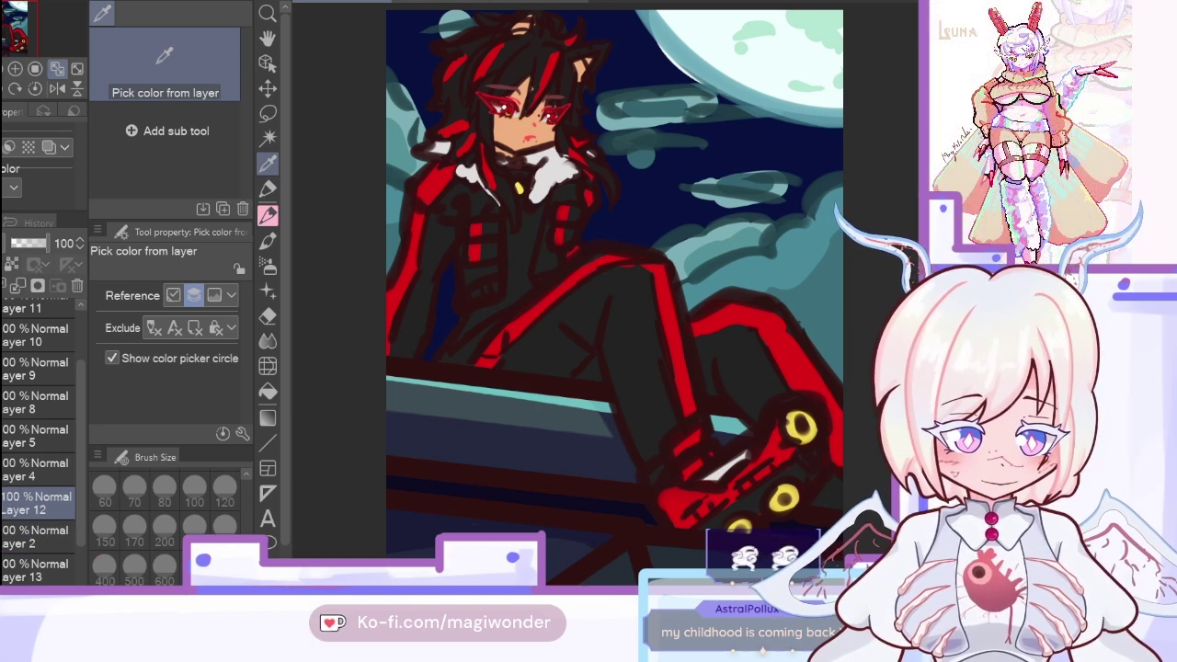
click(268, 265)
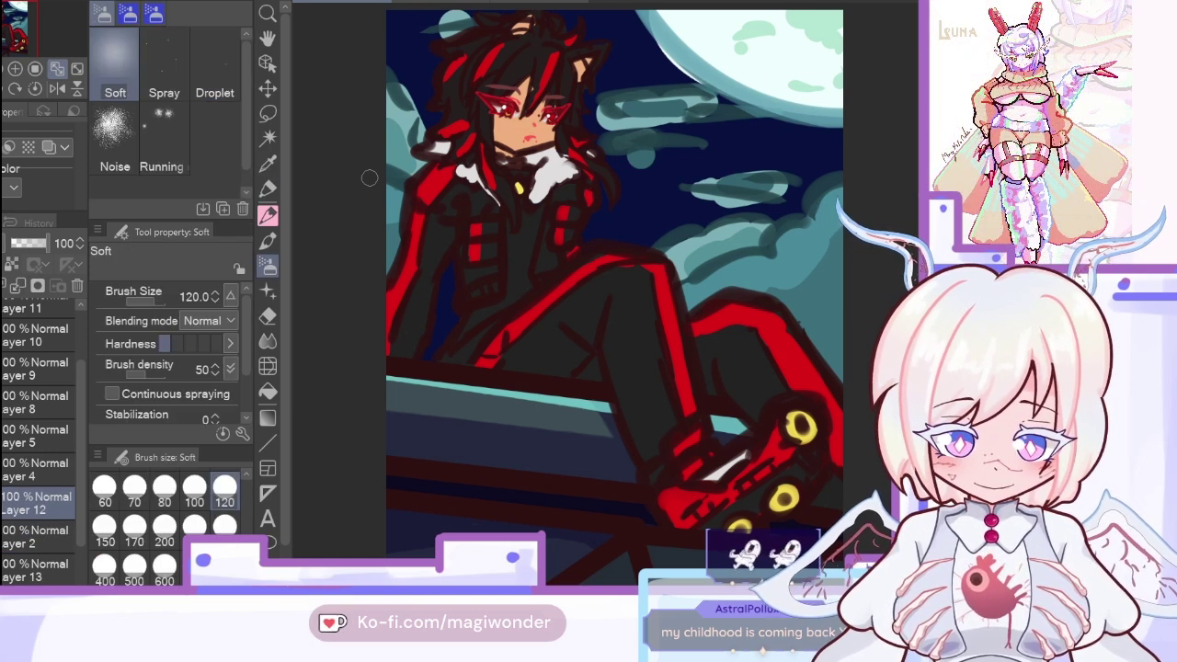
drag(504, 121, 508, 122)
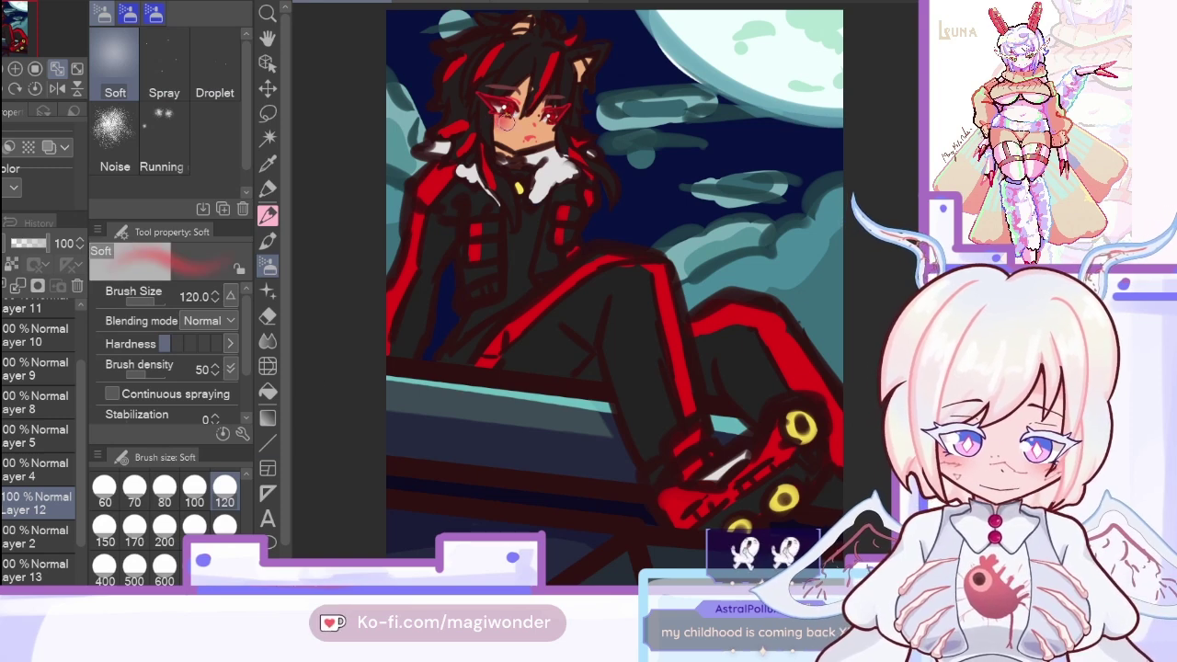
drag(43, 244, 36, 245)
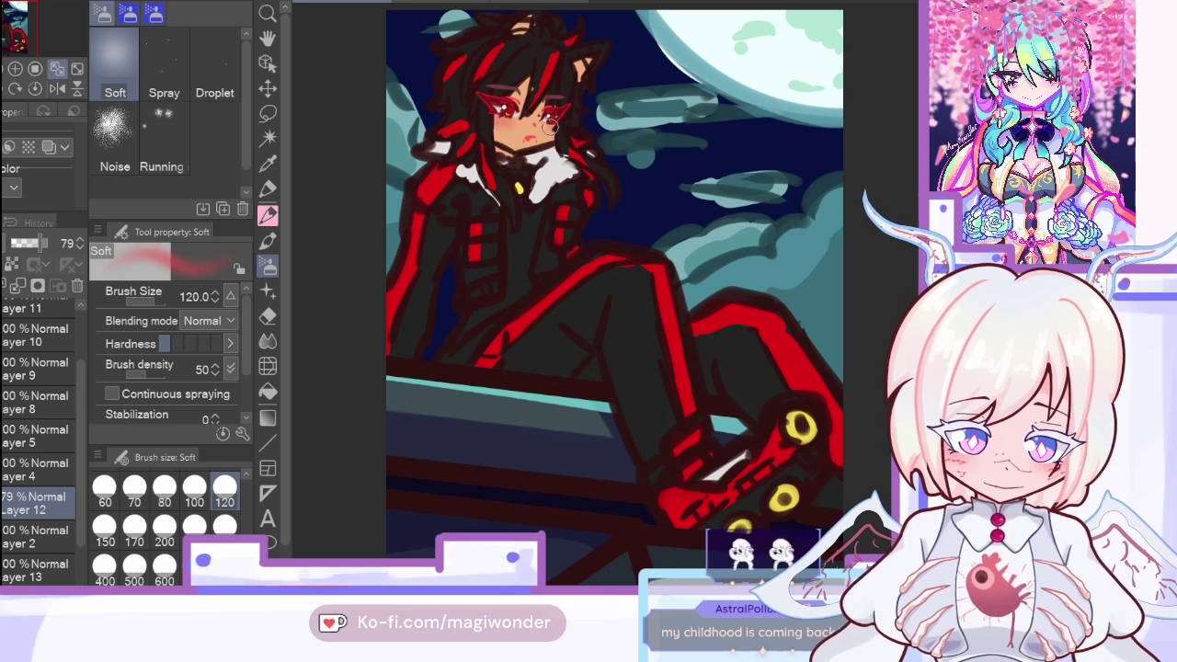
Step: Draw red blush lines on the cheeks with the dip pen on a new Layer 12, and lower its opacity to 52%
click(267, 189)
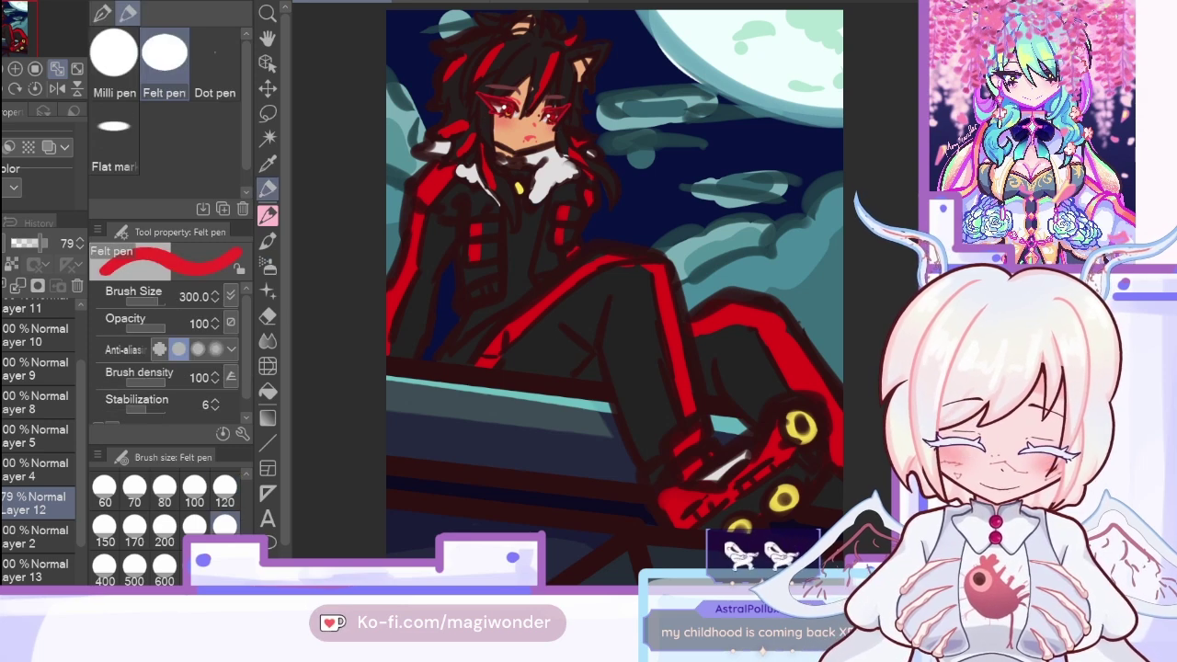
click(102, 12)
click(215, 166)
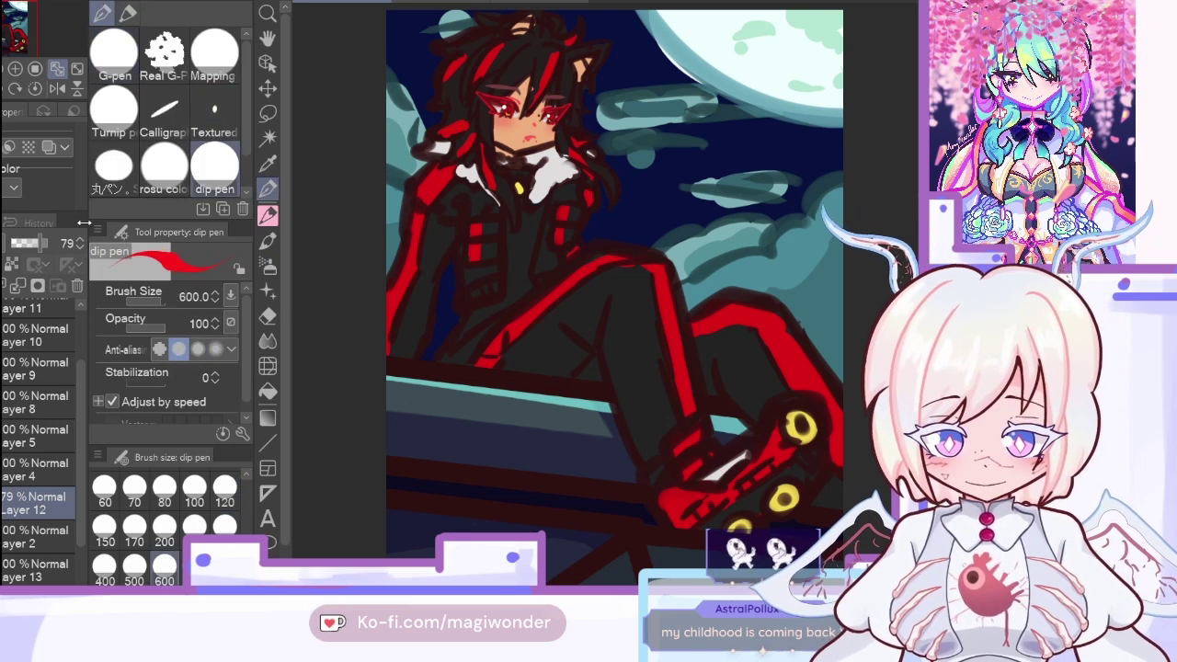
click(15, 291)
key(ctrl+shift+n)
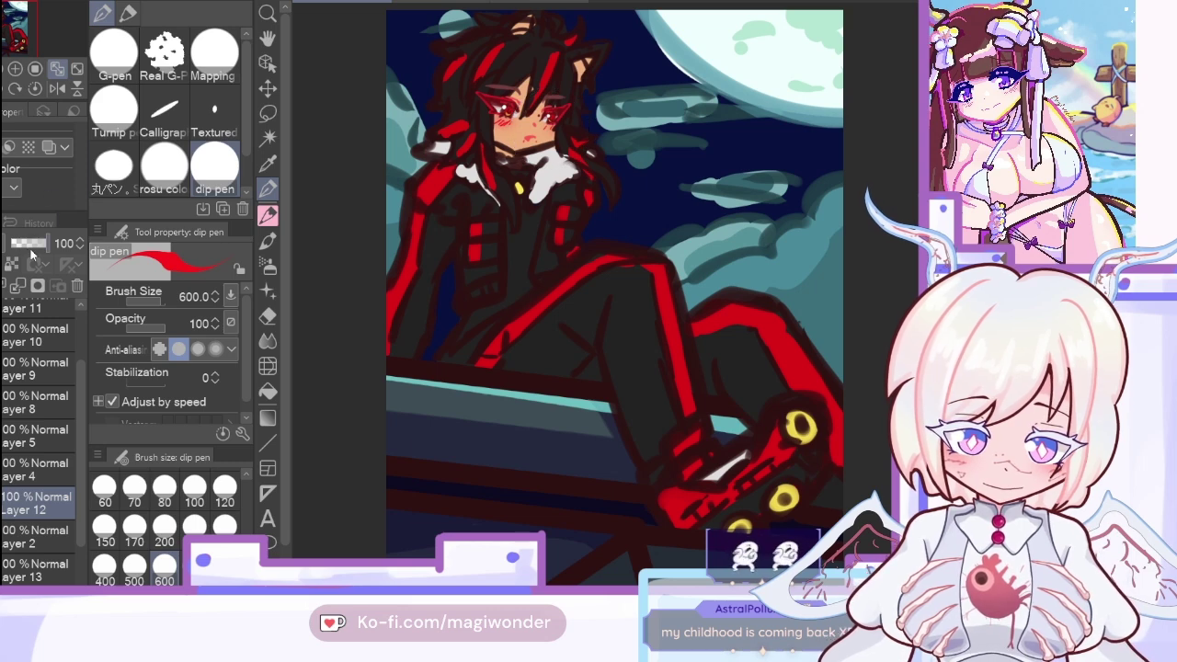
drag(55, 243, 35, 243)
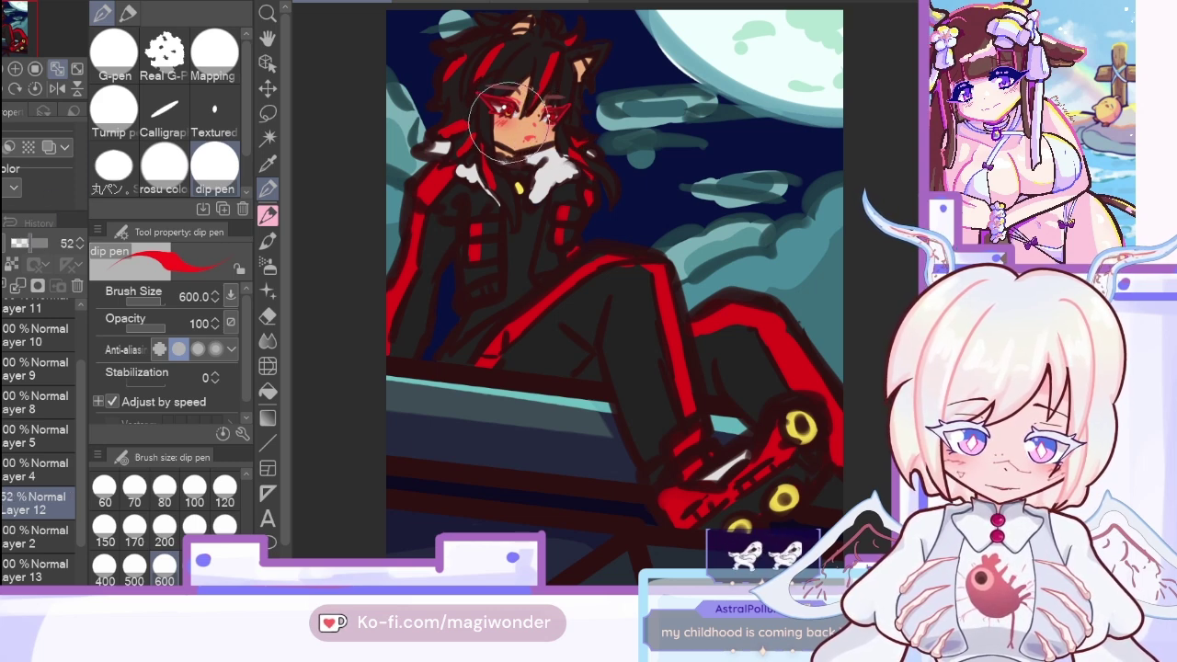
click(17, 285)
key(ctrl+z)
Step: Sample a pinkish red from the pink-haired character reference and shade the face's forehead and jaw with the Felt pen at size 60
key(i)
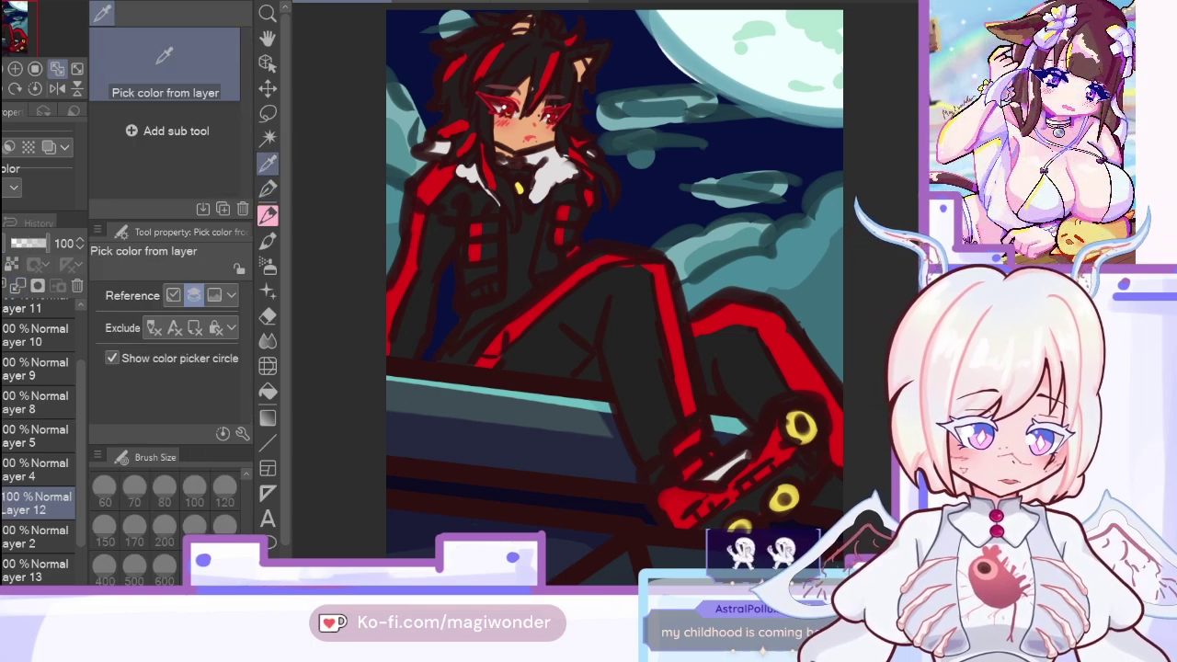
click(532, 3)
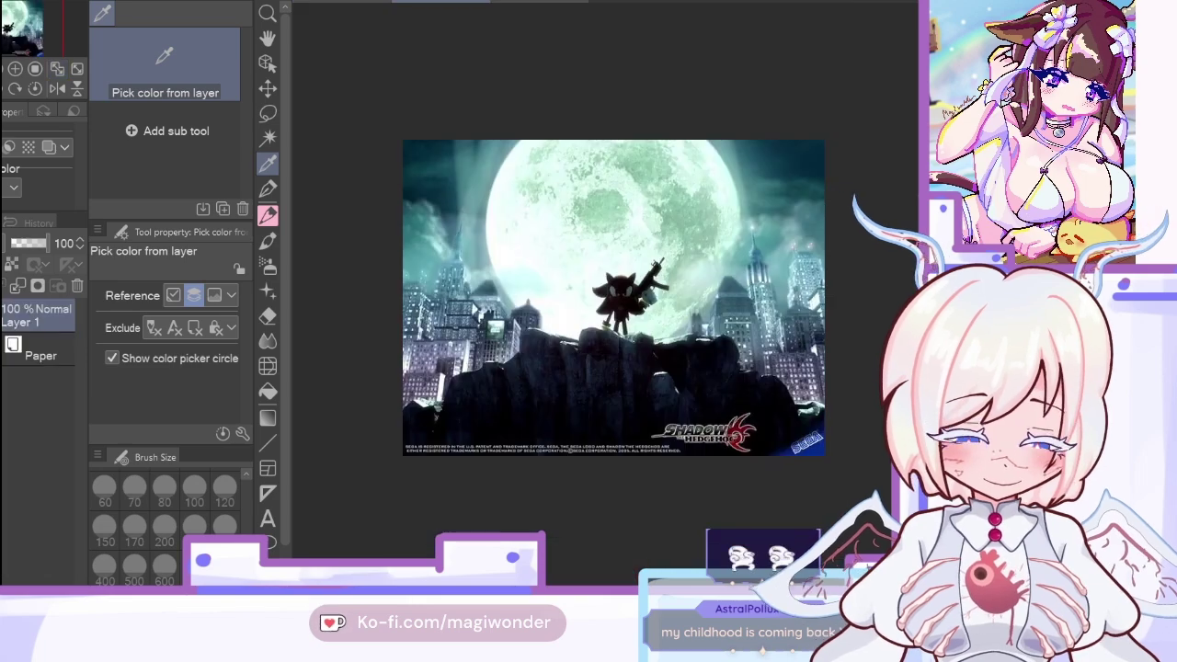
click(532, 3)
click(540, 206)
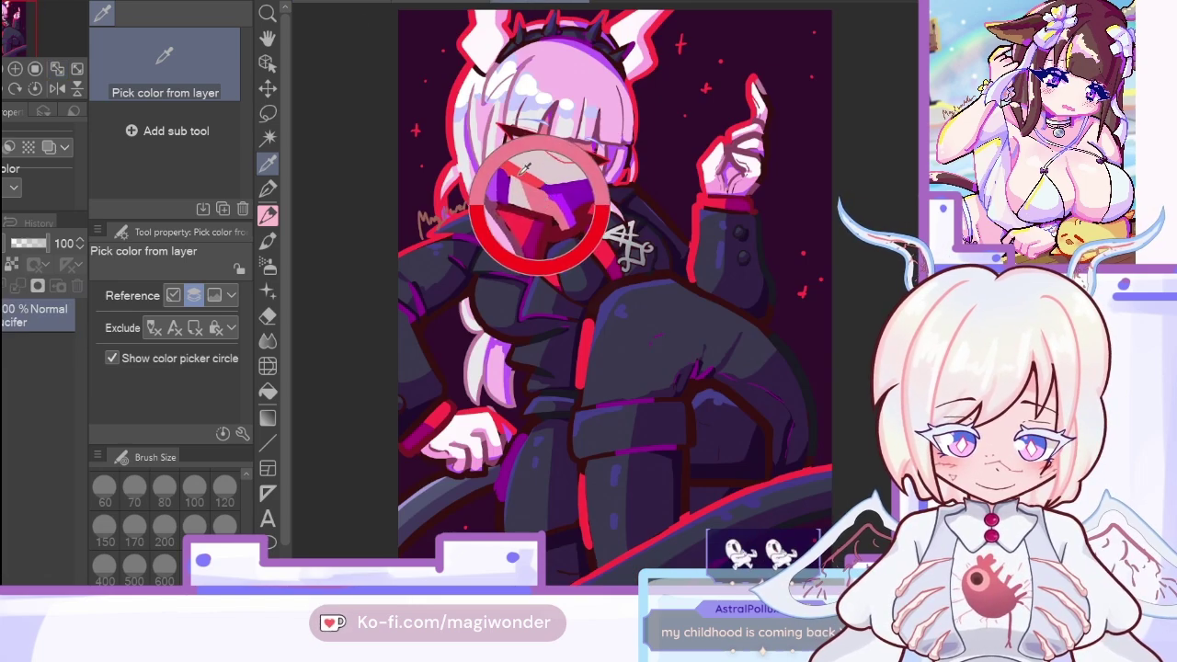
click(342, 3)
key(p)
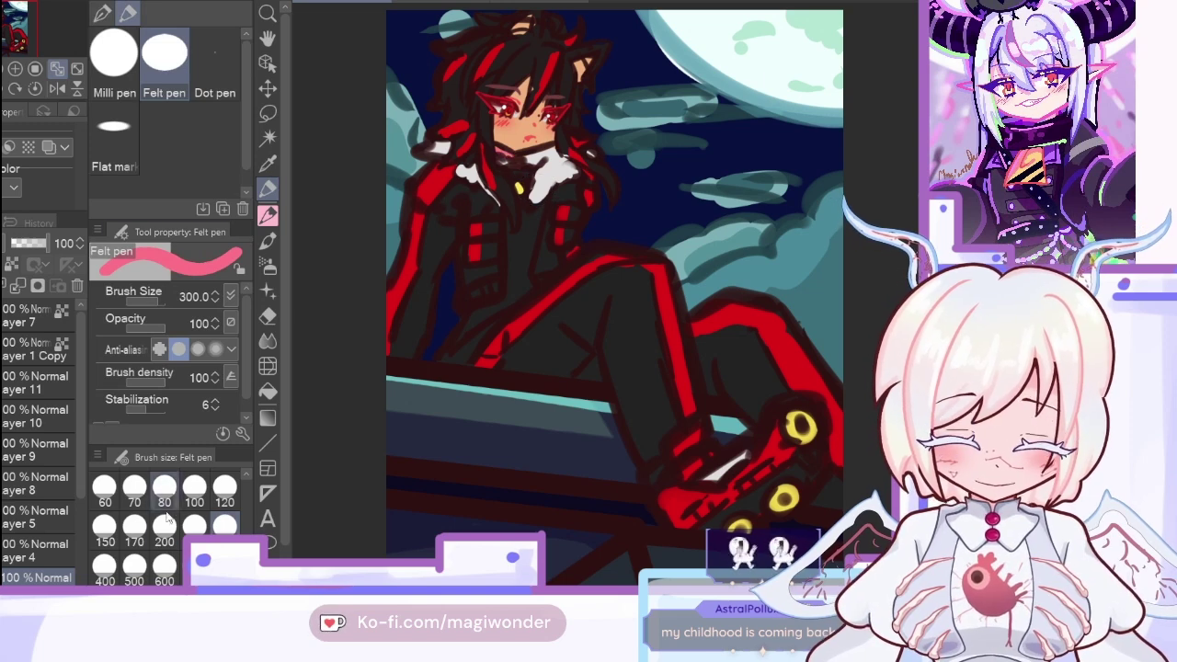
click(194, 487)
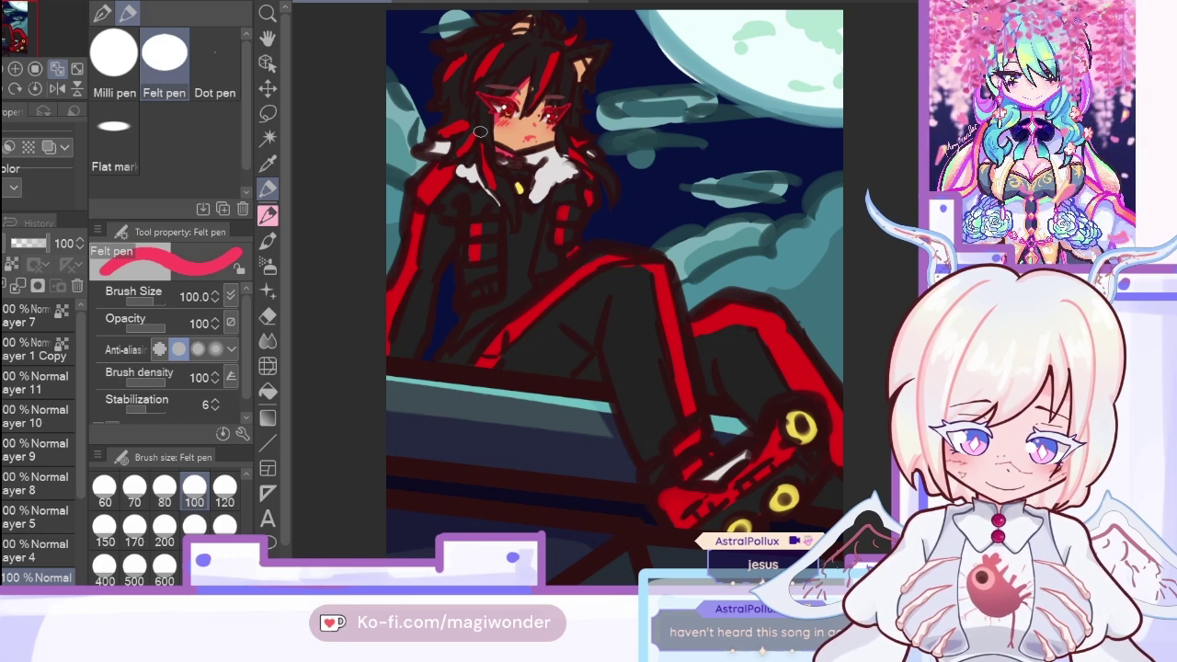
key(bracketleft)
key(bracketleft)
key(bracketleft)
mouse_move(527, 78)
mouse_down()
mouse_move(516, 116)
mouse_move(553, 145)
mouse_up()
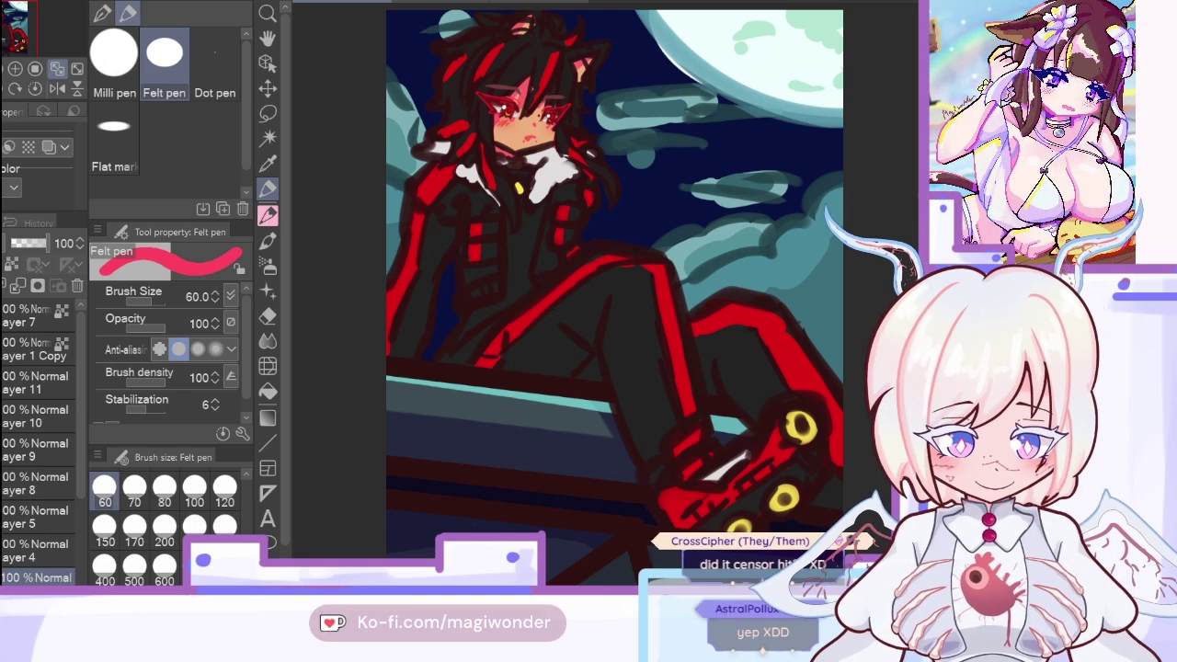
Step: Add magenta-purple accents on the forehead, ear and neck, and a cyan highlight on the nose, with small Felt pen sizes
click(57, 88)
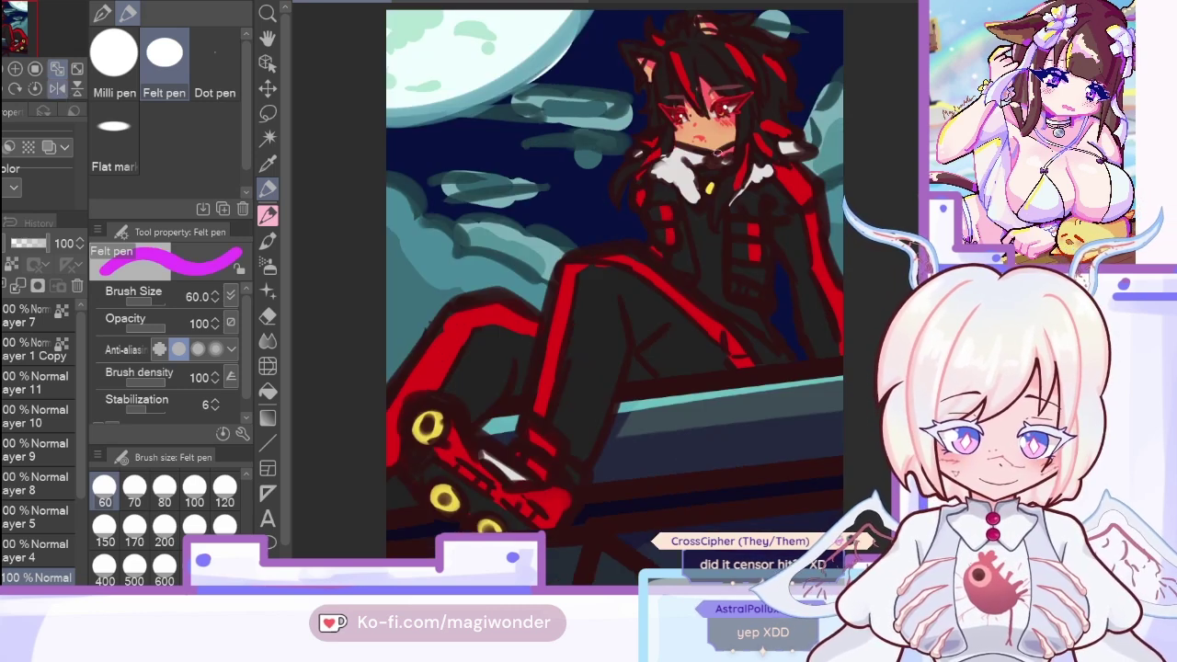
key(h)
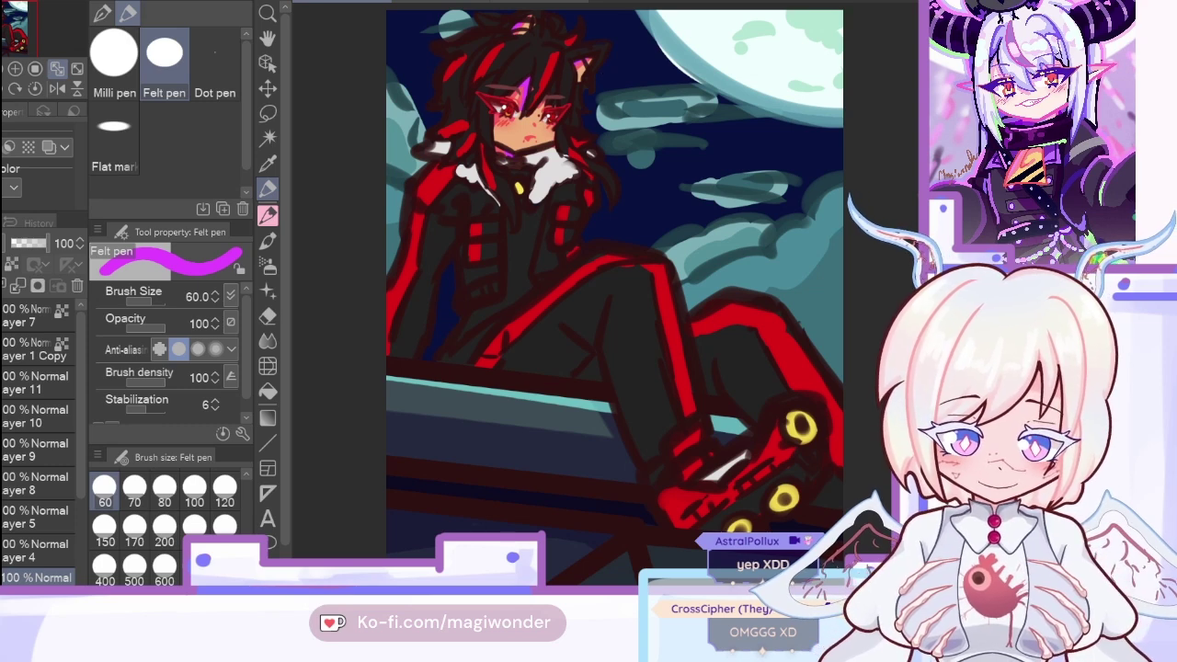
key(x)
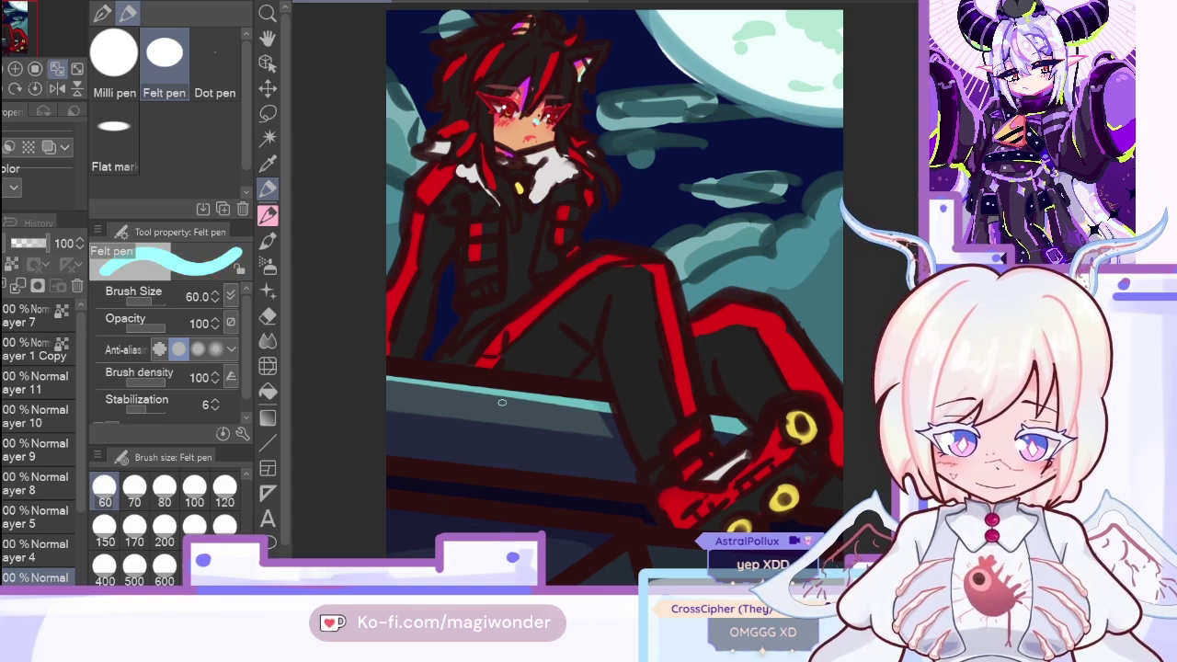
click(135, 487)
drag(524, 148, 539, 143)
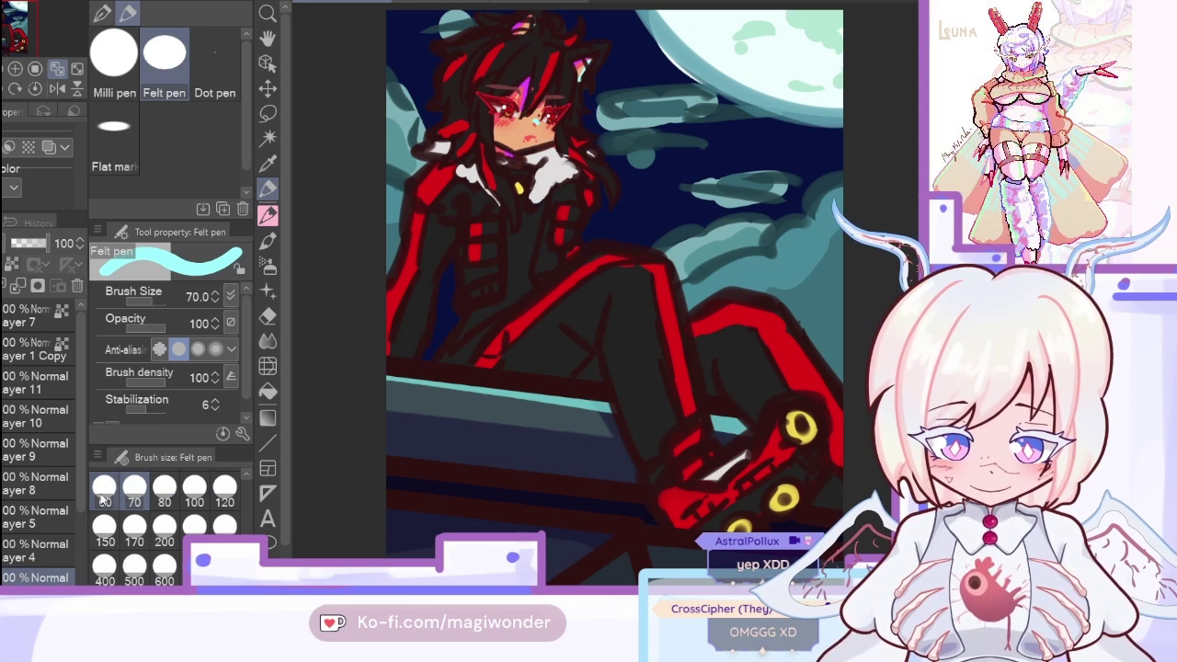
scroll(199, 515, up, 3)
click(197, 511)
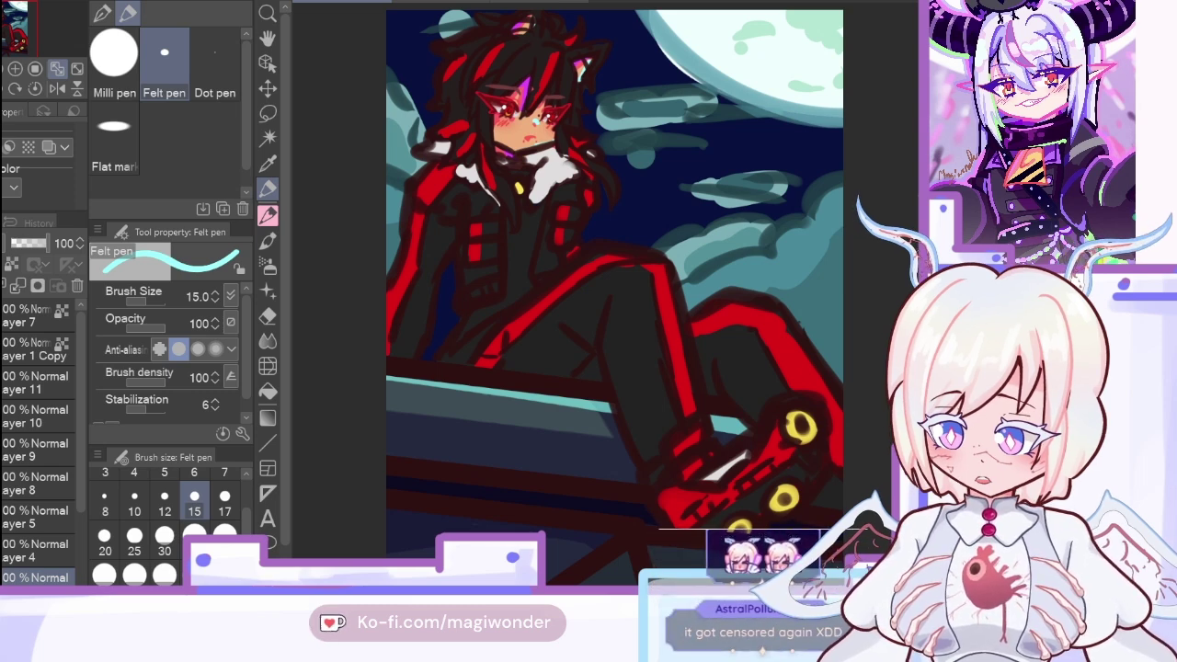
Step: Paint dark red and brighter red streaks through the hair on Layer 2 with the Felt pen at size 120
key(i)
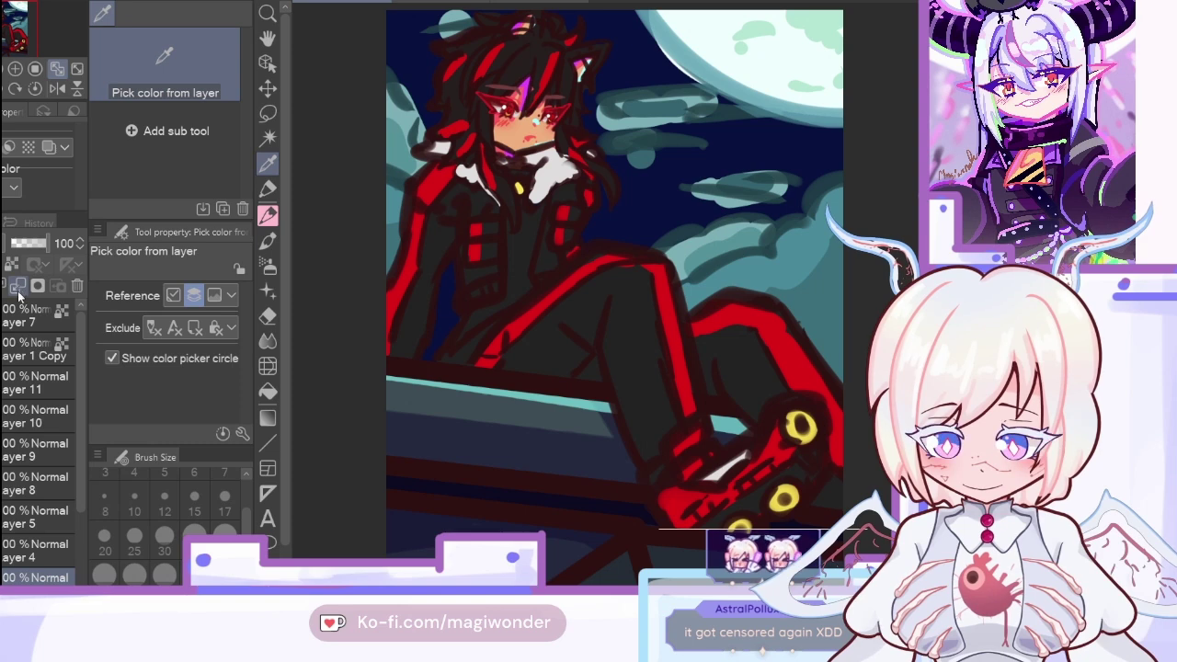
click(27, 550)
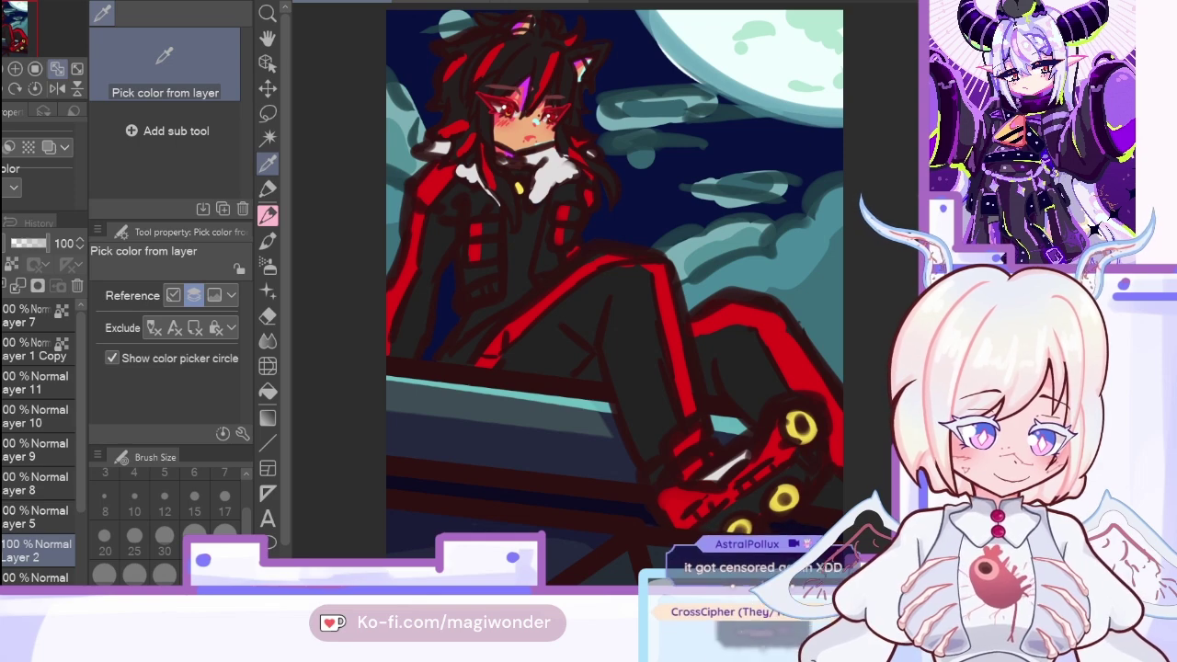
click(270, 189)
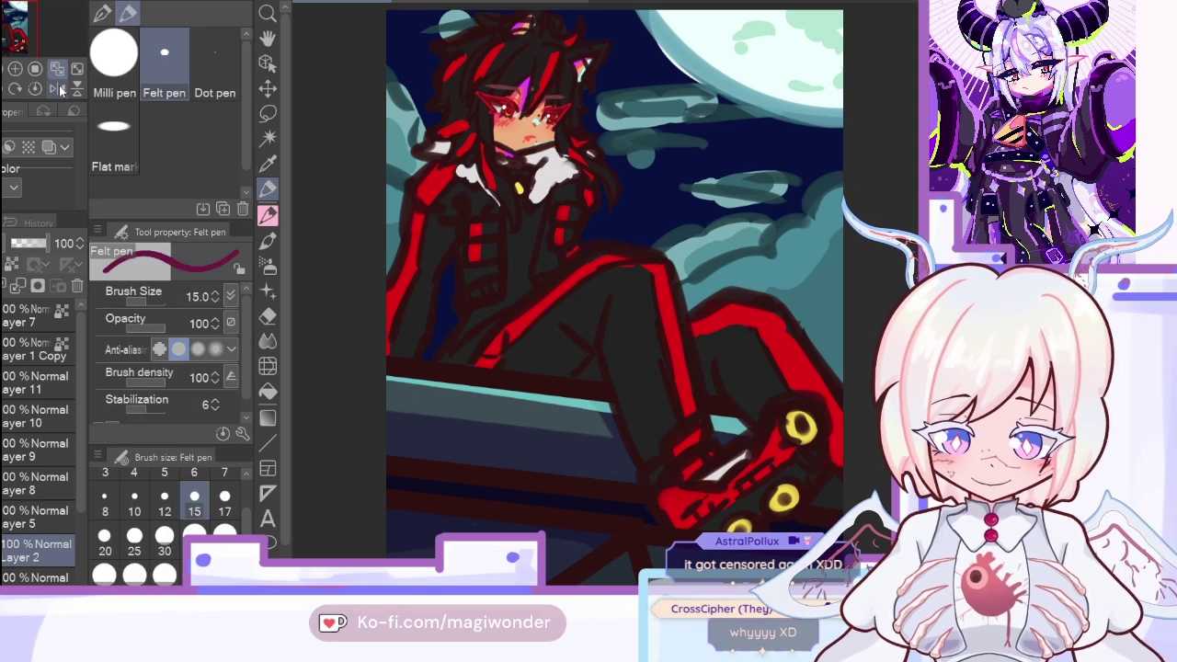
key(h)
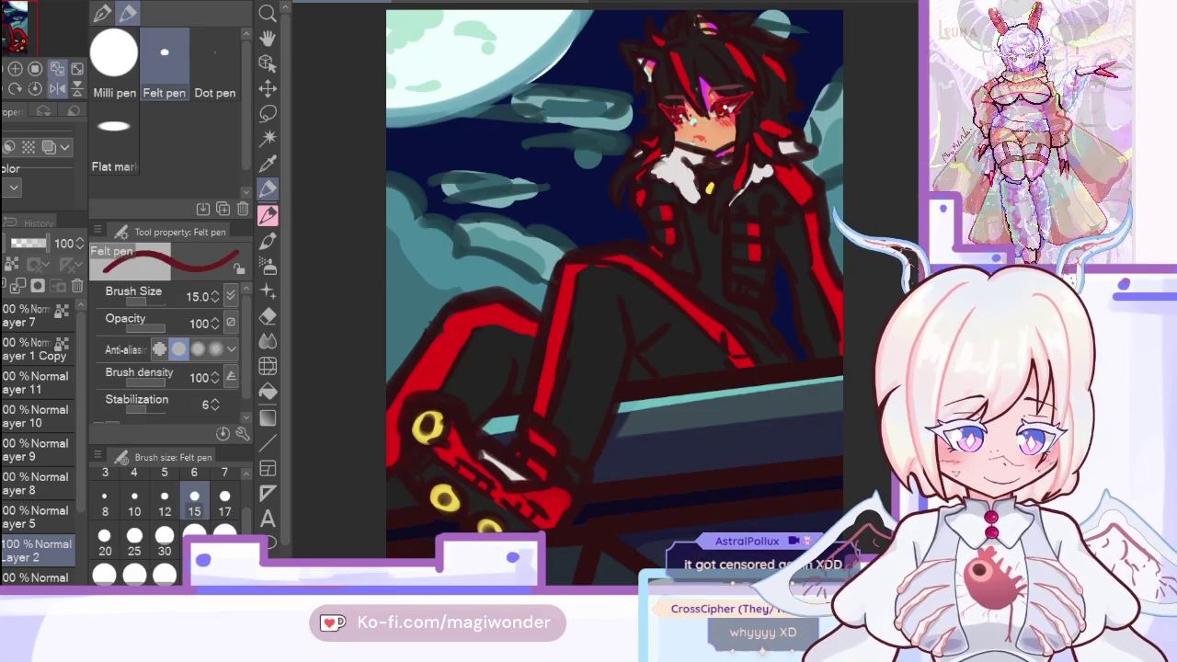
click(224, 533)
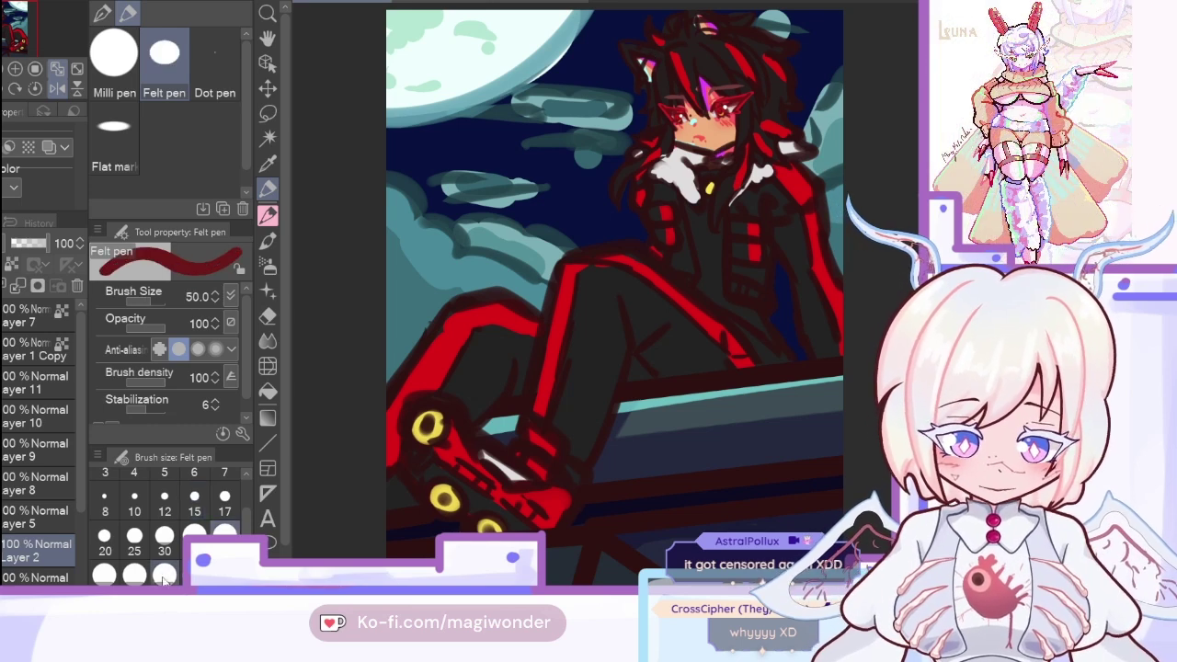
click(135, 575)
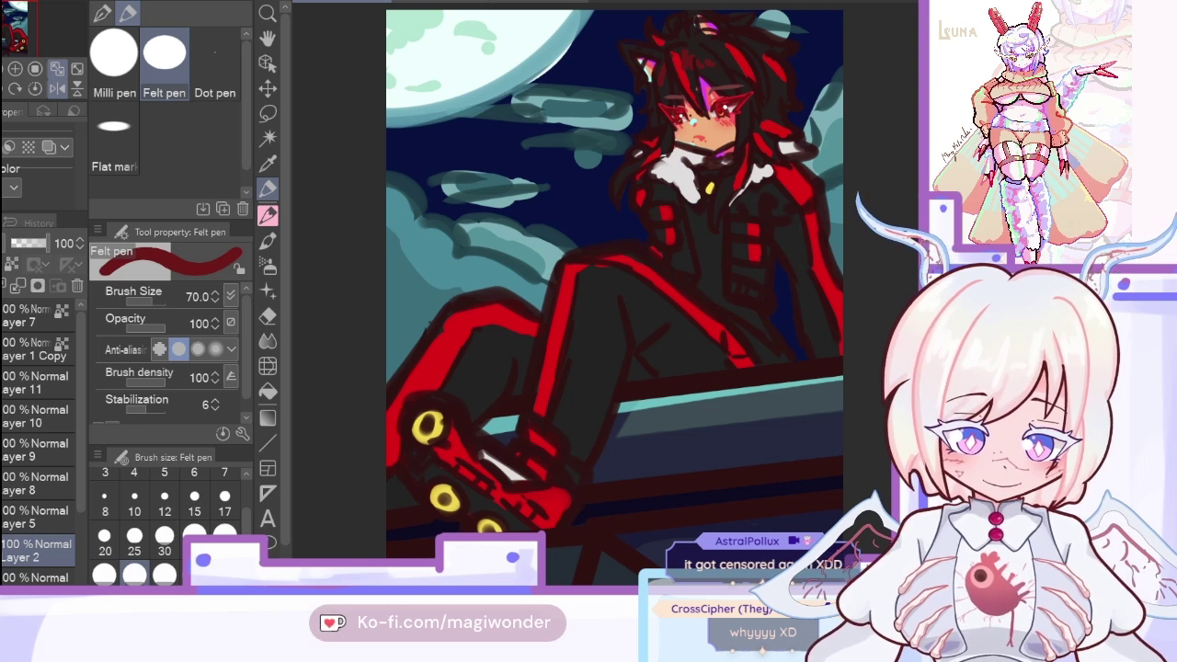
click(224, 575)
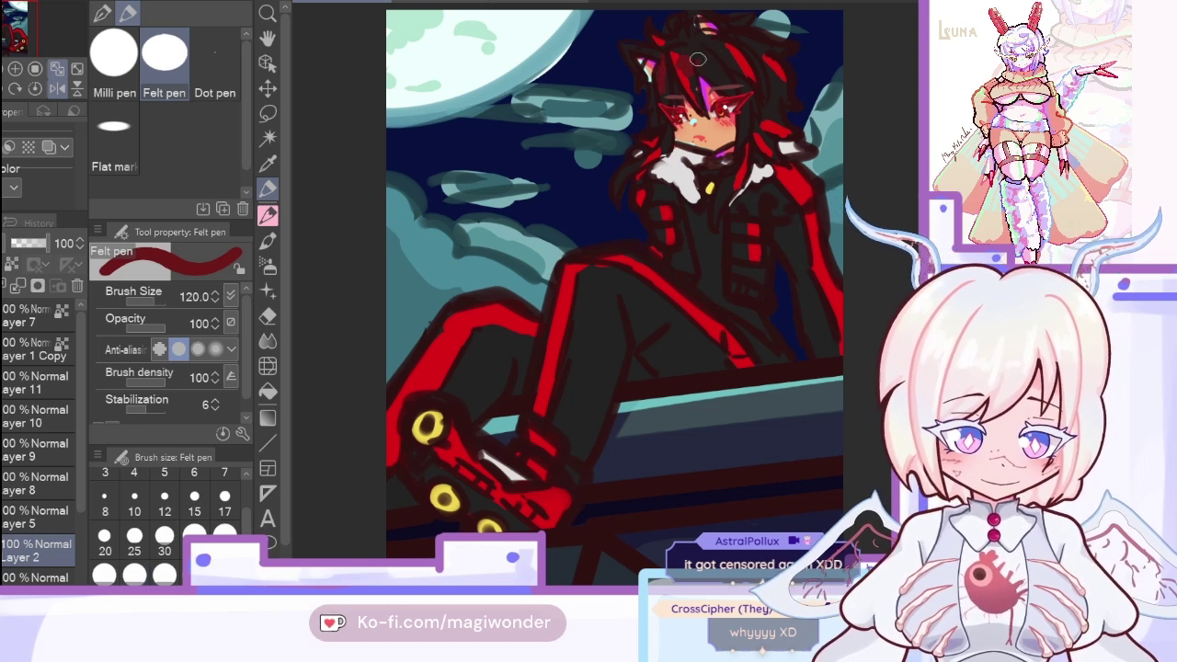
click(57, 89)
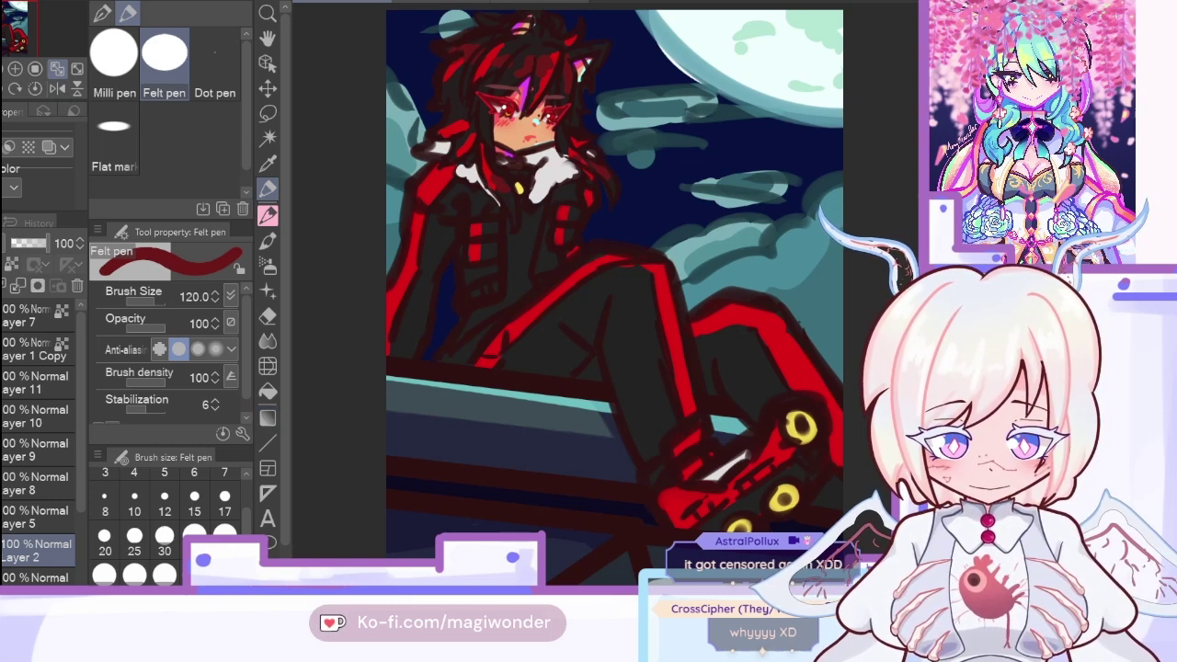
key(x)
key(h)
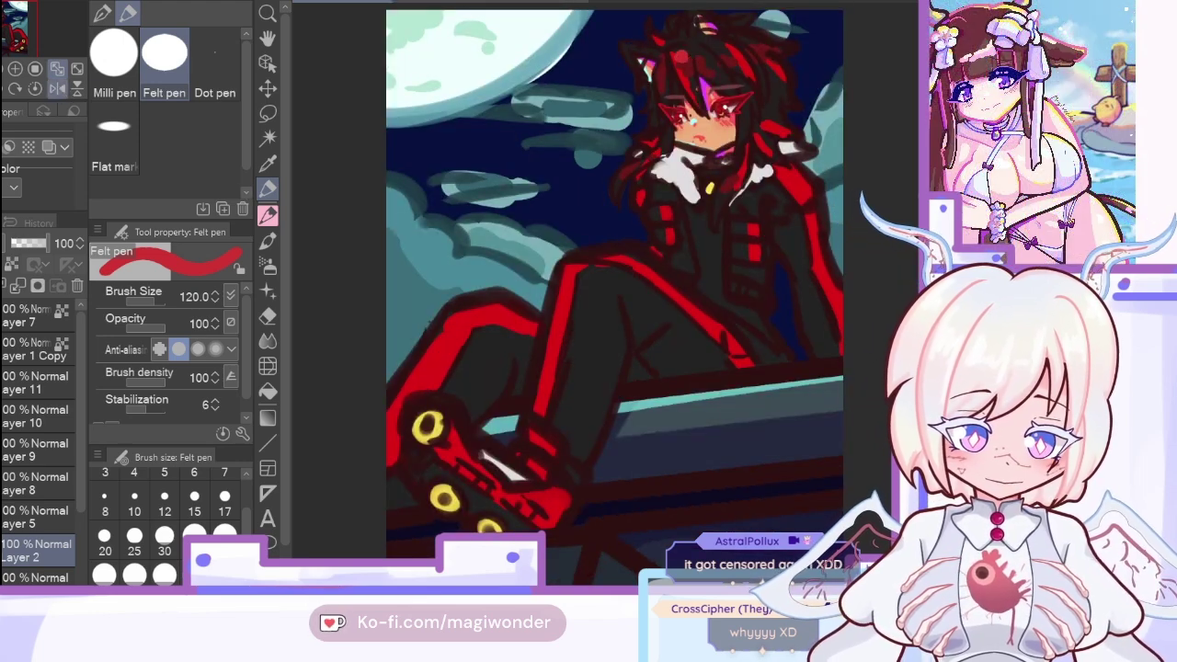
Step: Add short cyan highlights across the hair strands on Layer 2 with the Felt pen at size 70
key(x)
click(134, 575)
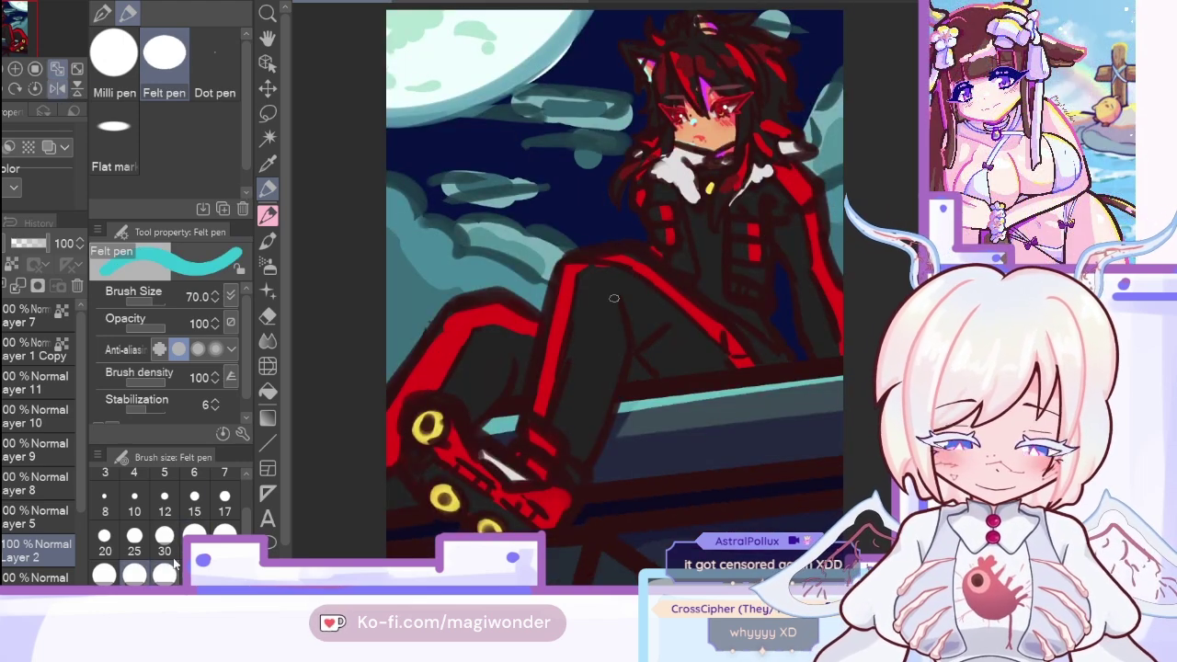
click(726, 58)
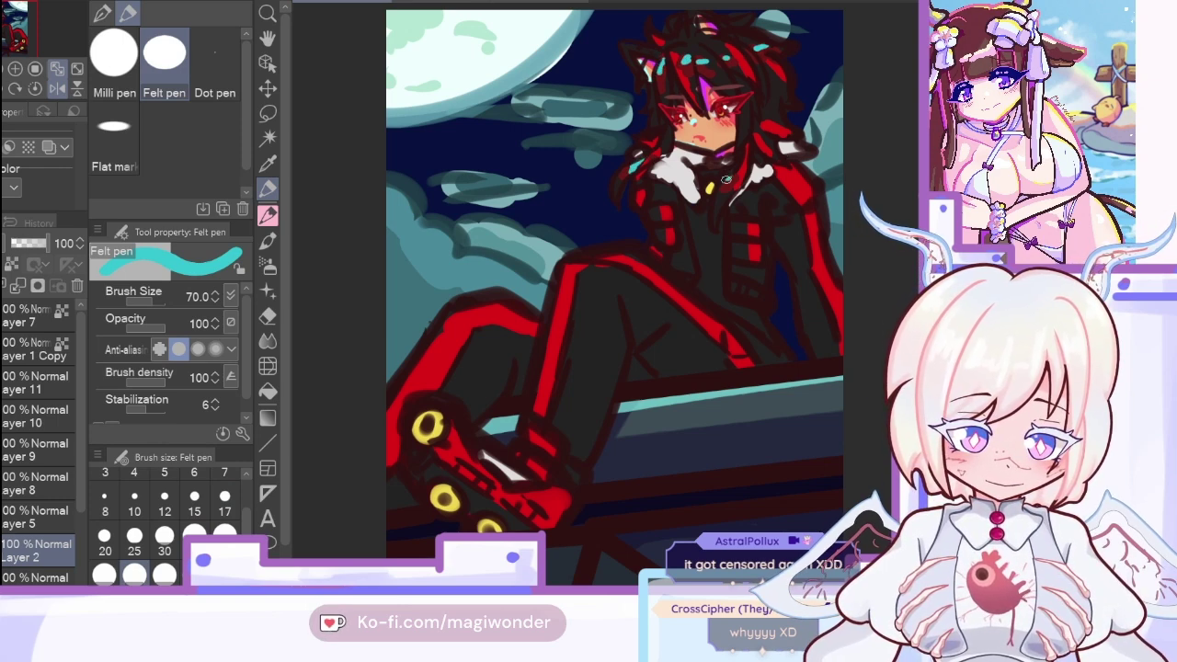
click(56, 89)
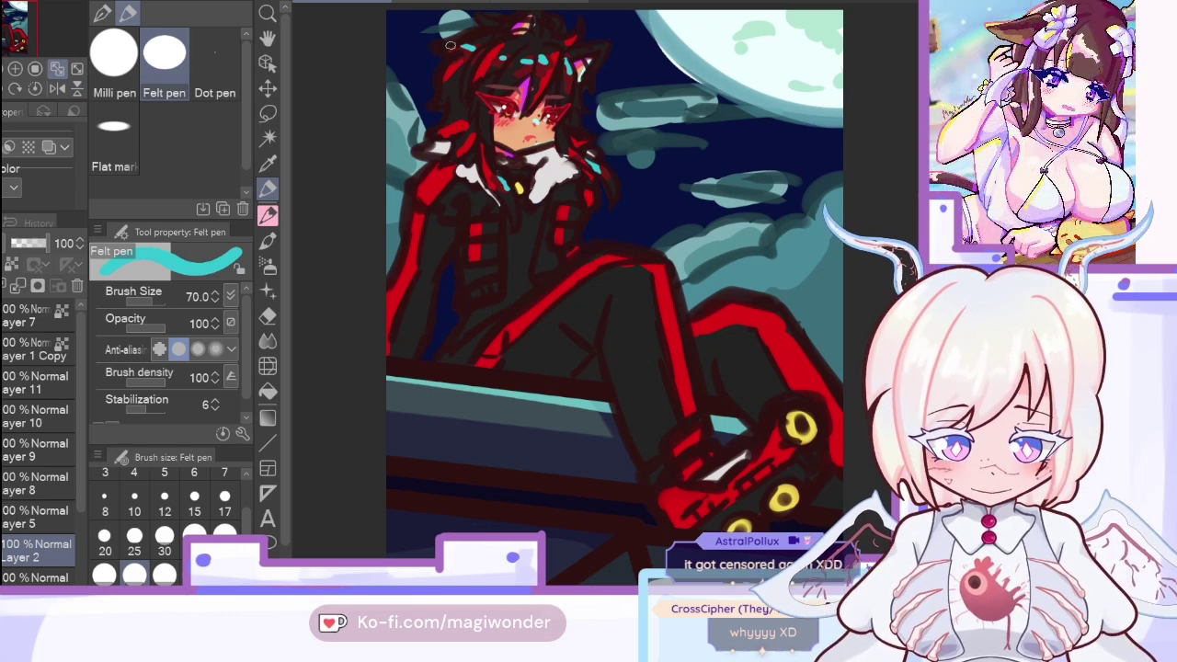
Step: Merge the hair streak layer down into Layer 4 and on into Layer 13, toggling the merge with undo and redo
click(18, 287)
click(18, 287)
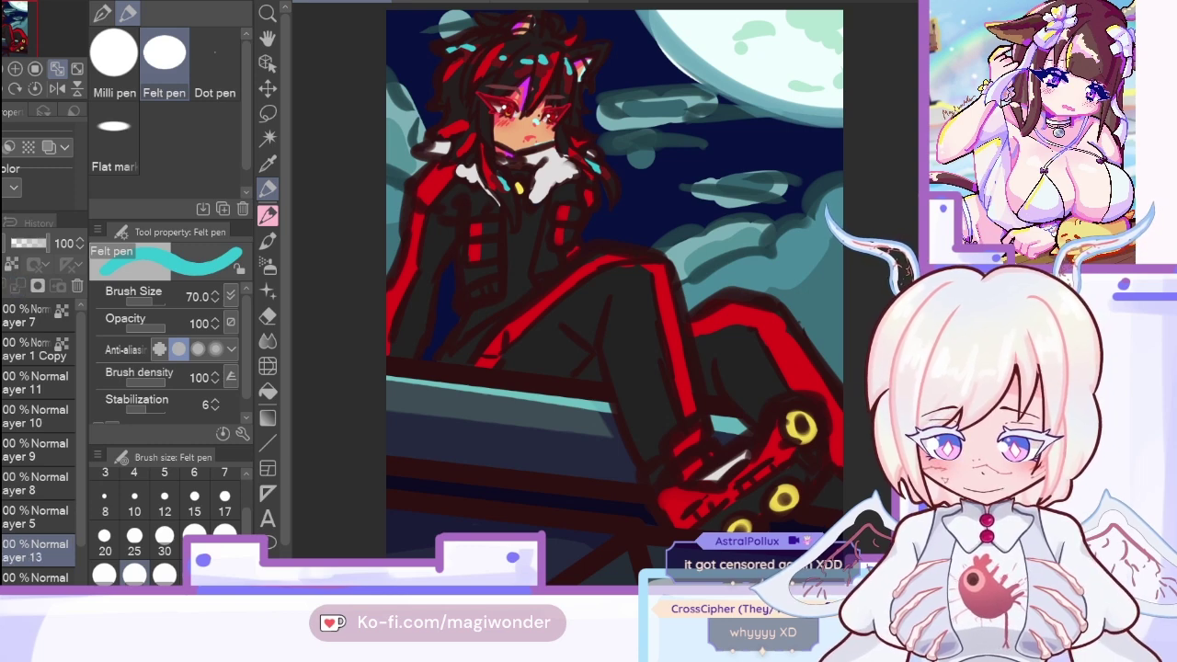
key(ctrl+z)
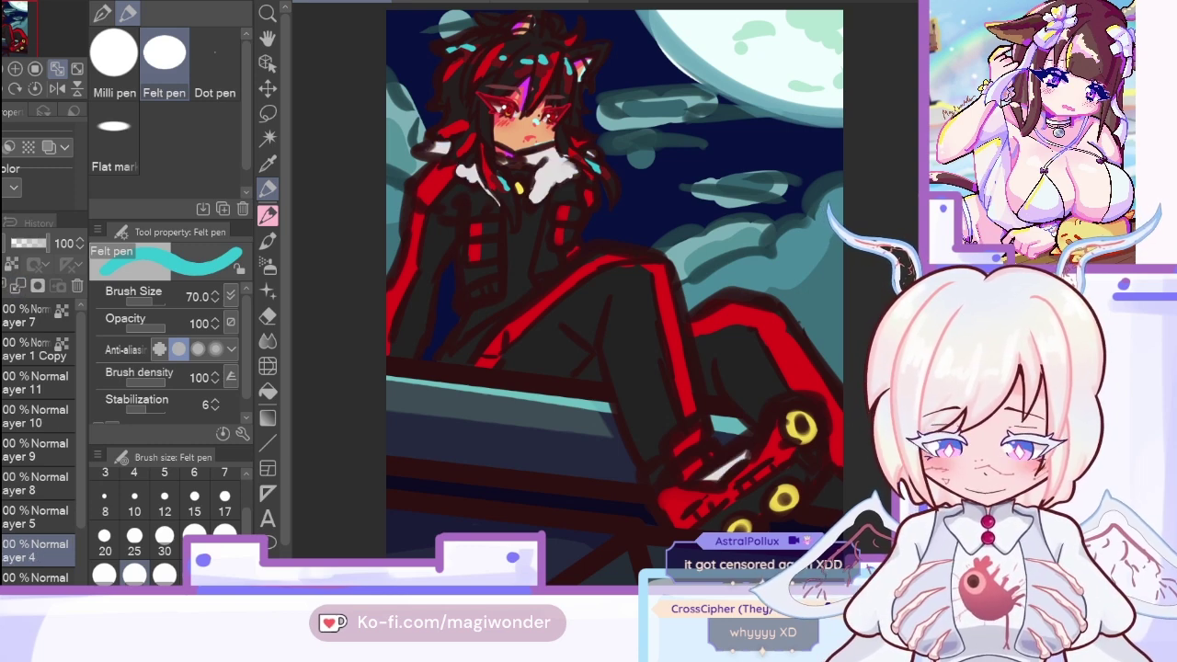
key(ctrl+z)
key(ctrl+y)
key(i)
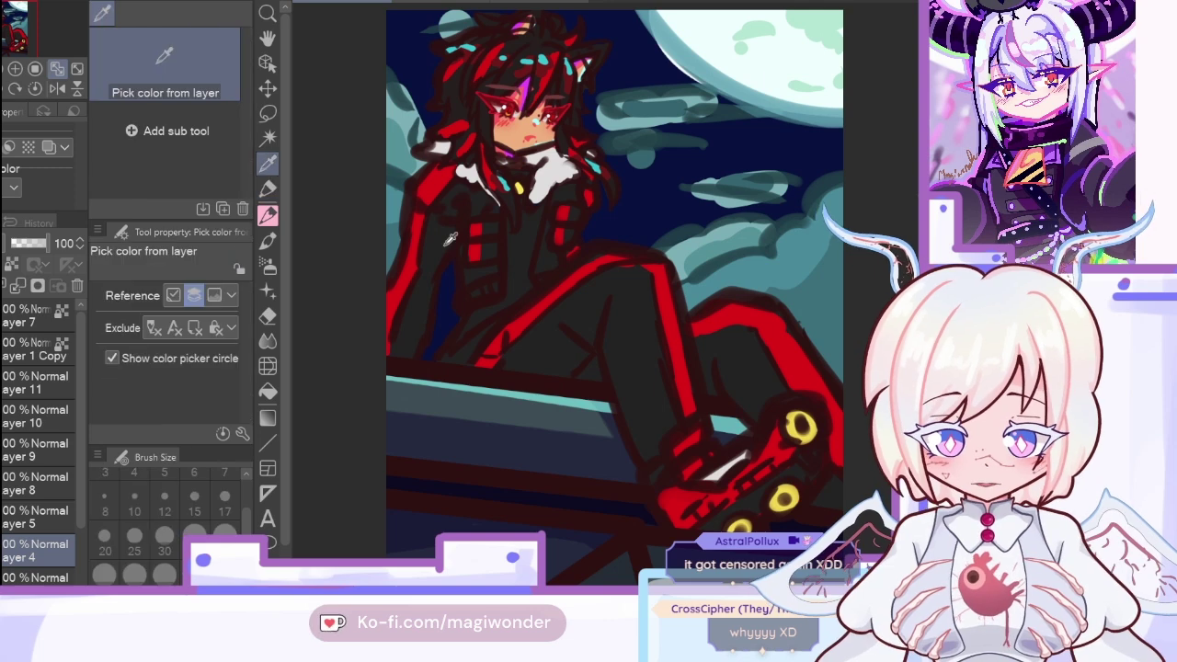
click(460, 127)
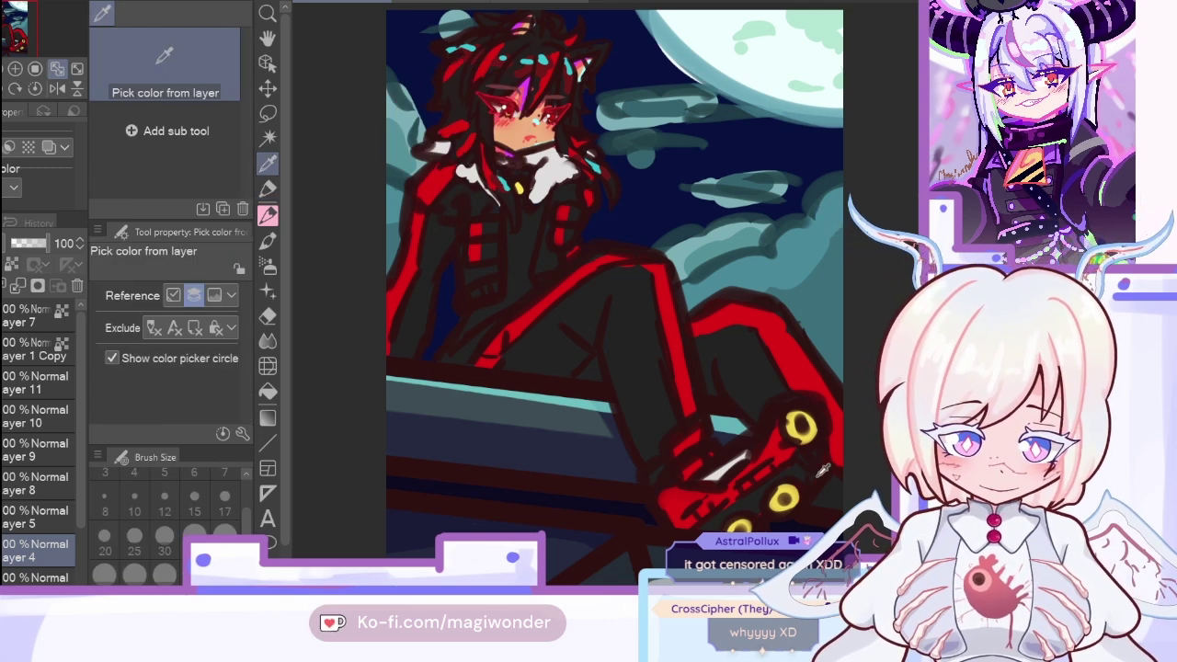
click(27, 284)
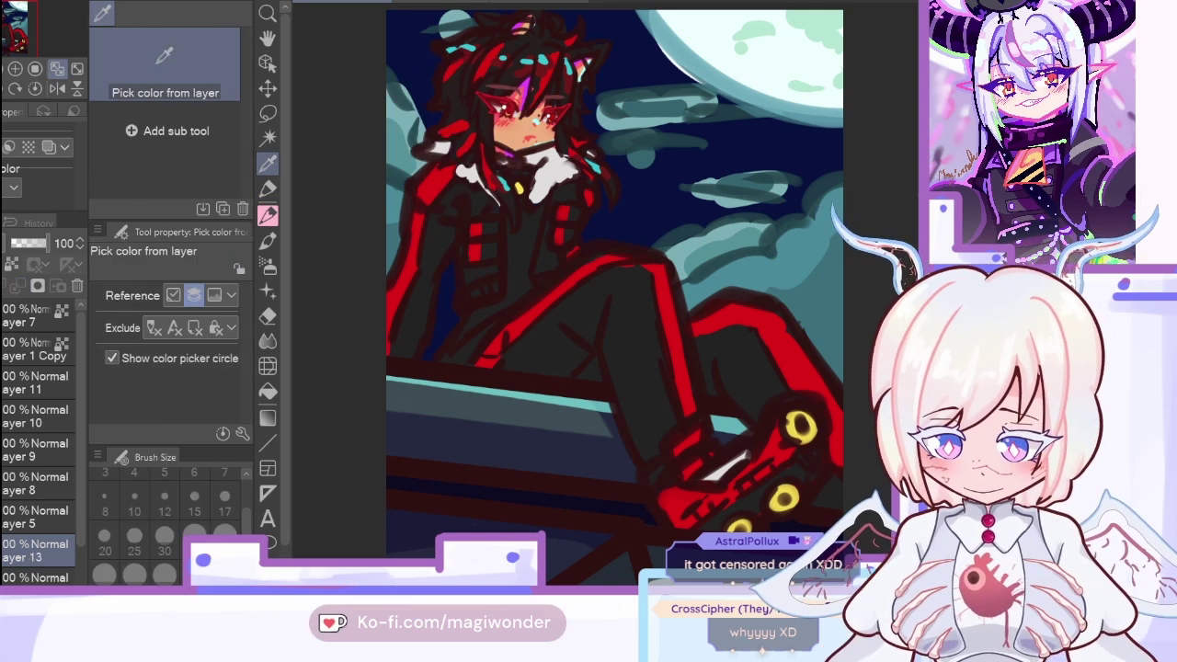
key(ctrl+z)
key(ctrl+y)
Step: Paint light pink shading on the white collar fur on a new layer above Layer 5, using reference-sampled pink and Felt pen sizes up to 100
click(37, 518)
key(ctrl+shift+n)
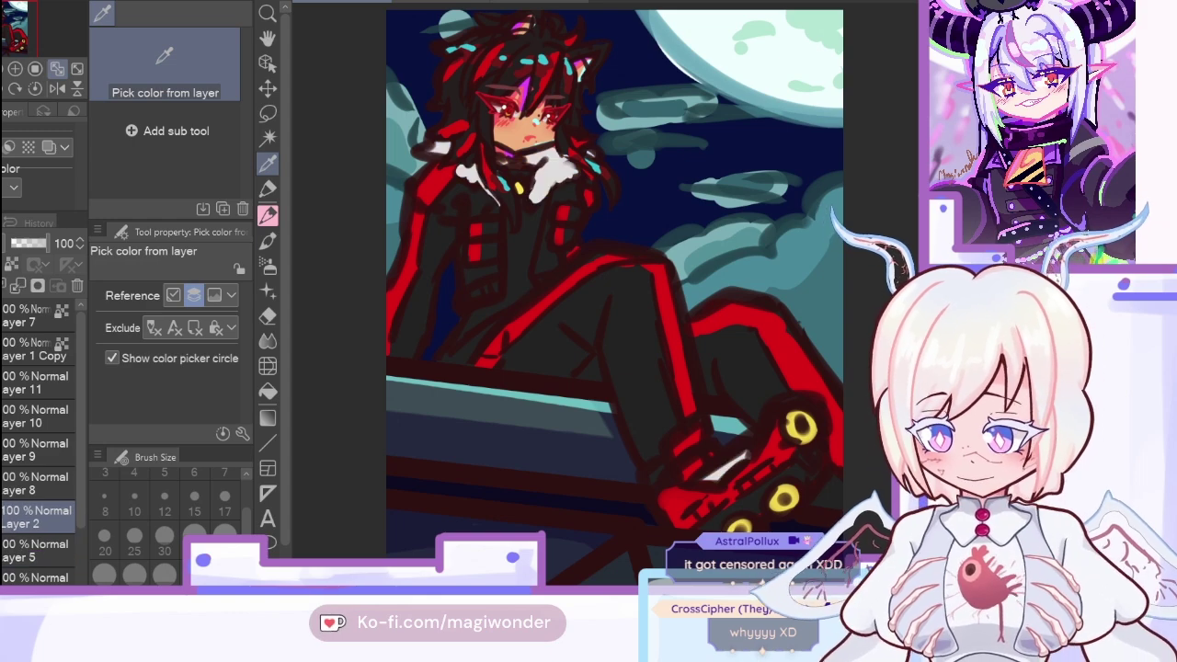
click(441, 3)
click(540, 3)
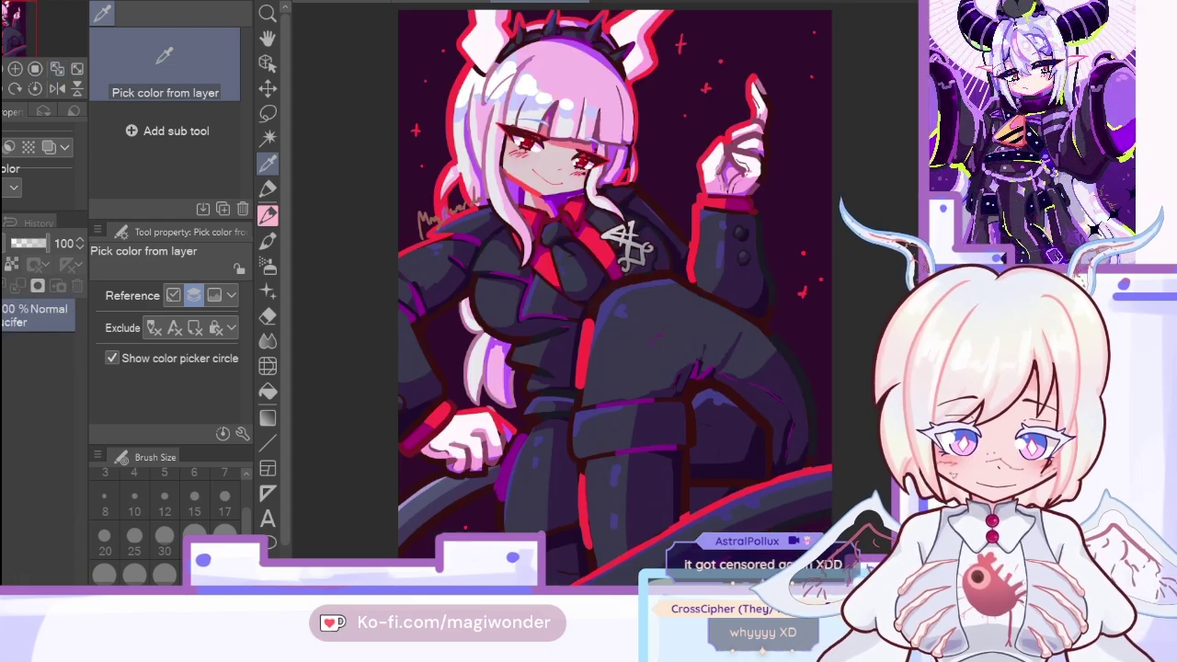
click(602, 79)
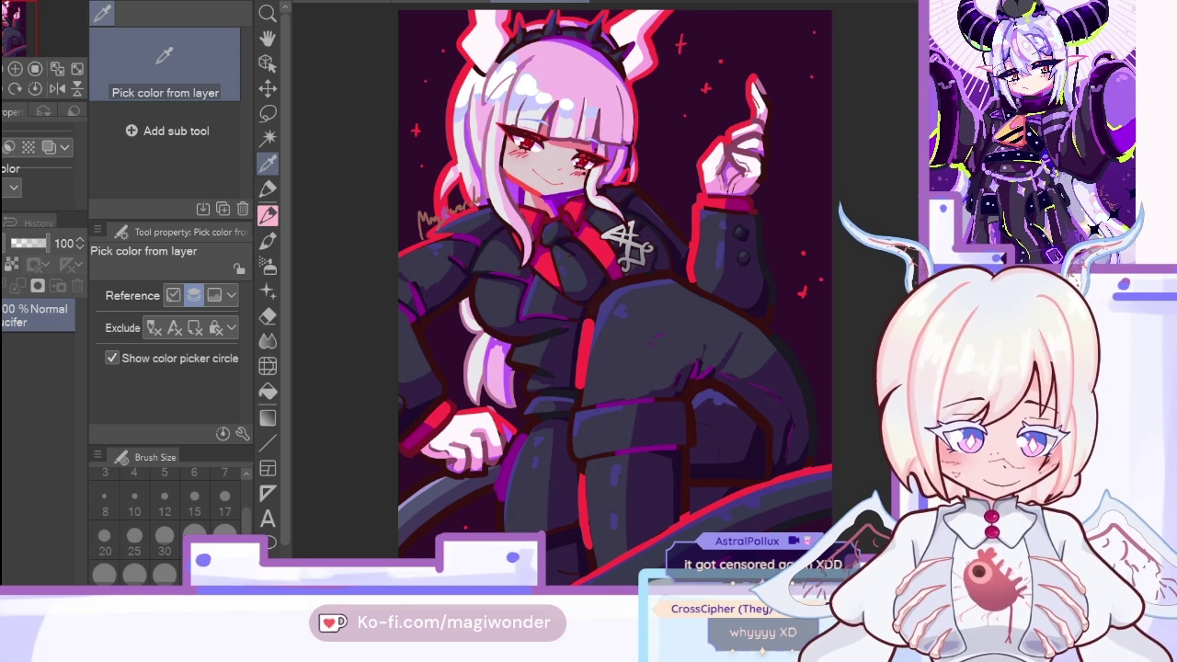
click(348, 2)
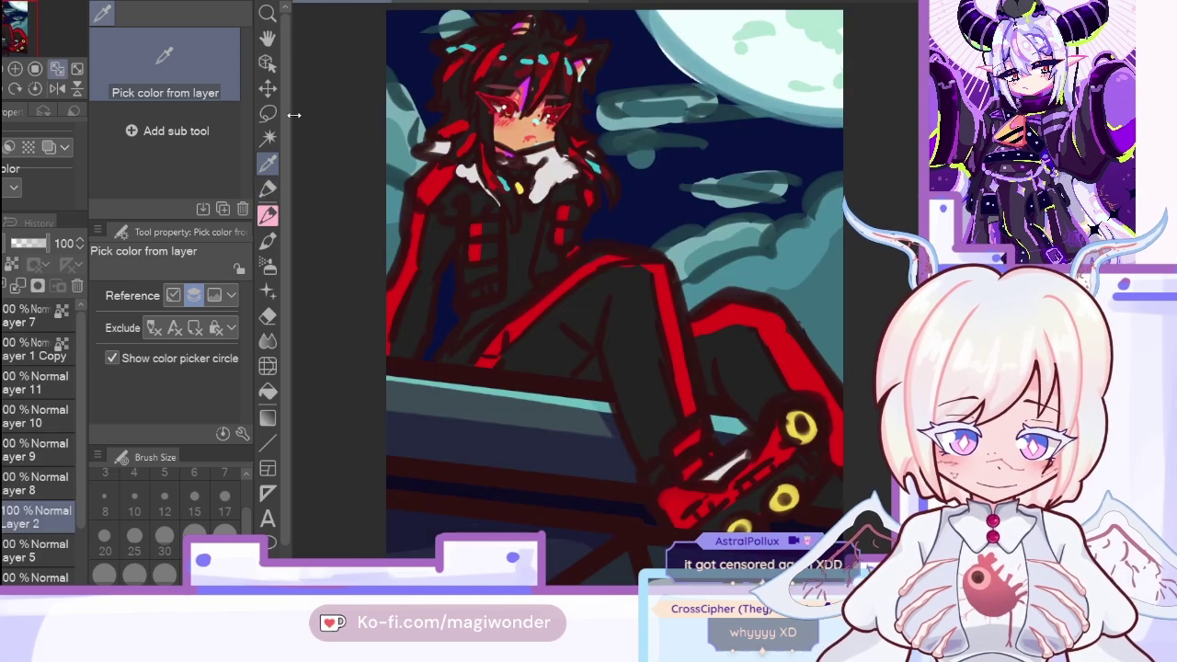
key(p)
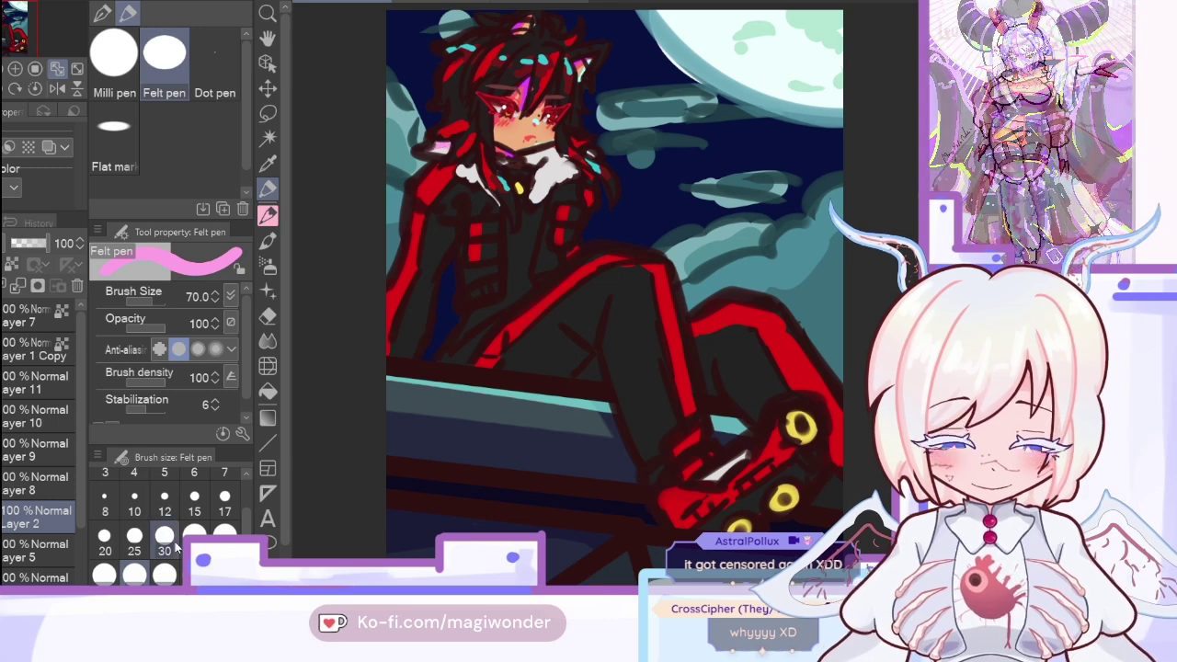
key(bracketright)
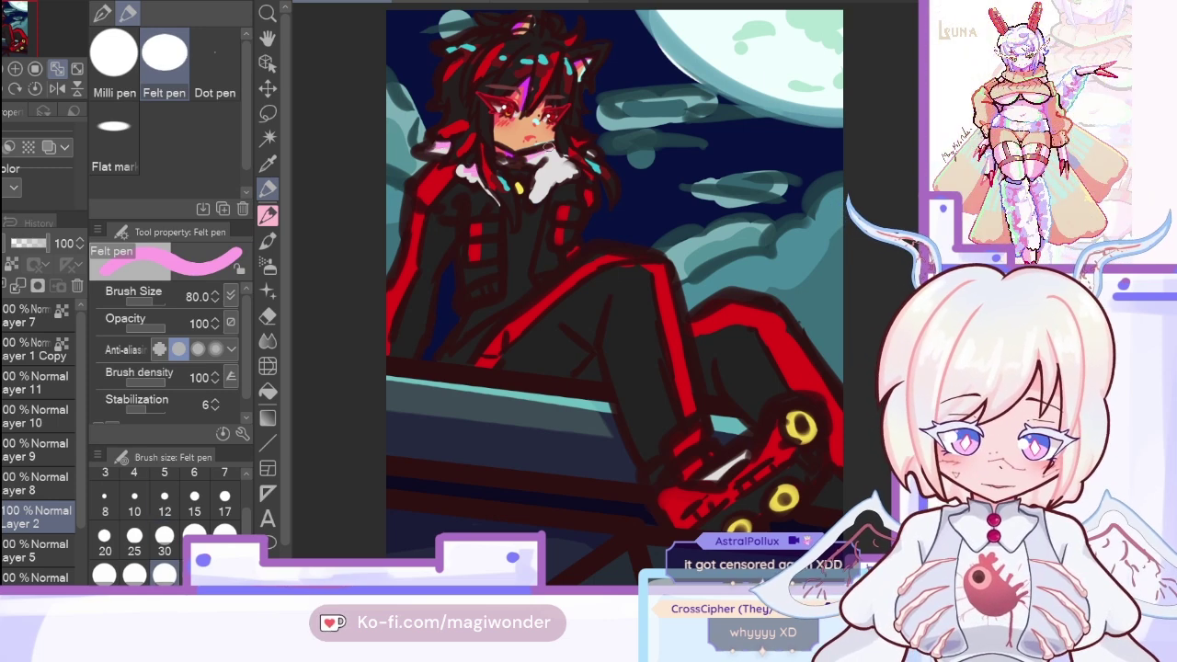
key(bracketright)
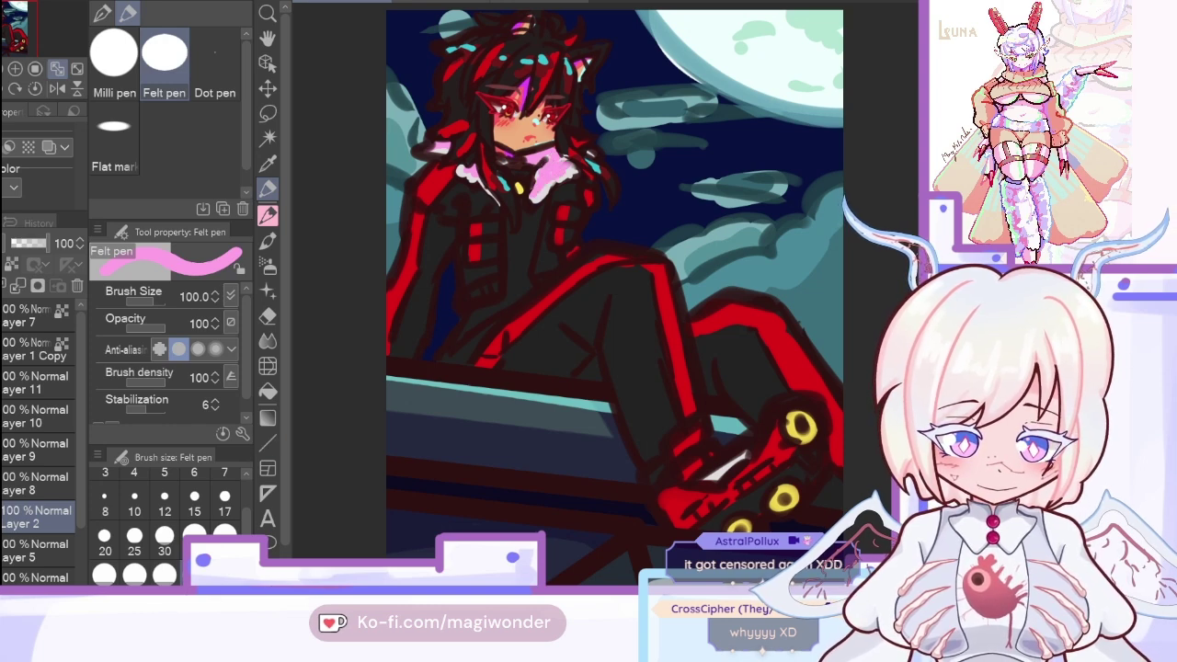
Step: Add magenta and cyan accents to the collar fur on Layer 2, using Felt pen size 50 for the cyan, and merge down into Layer 5
click(267, 162)
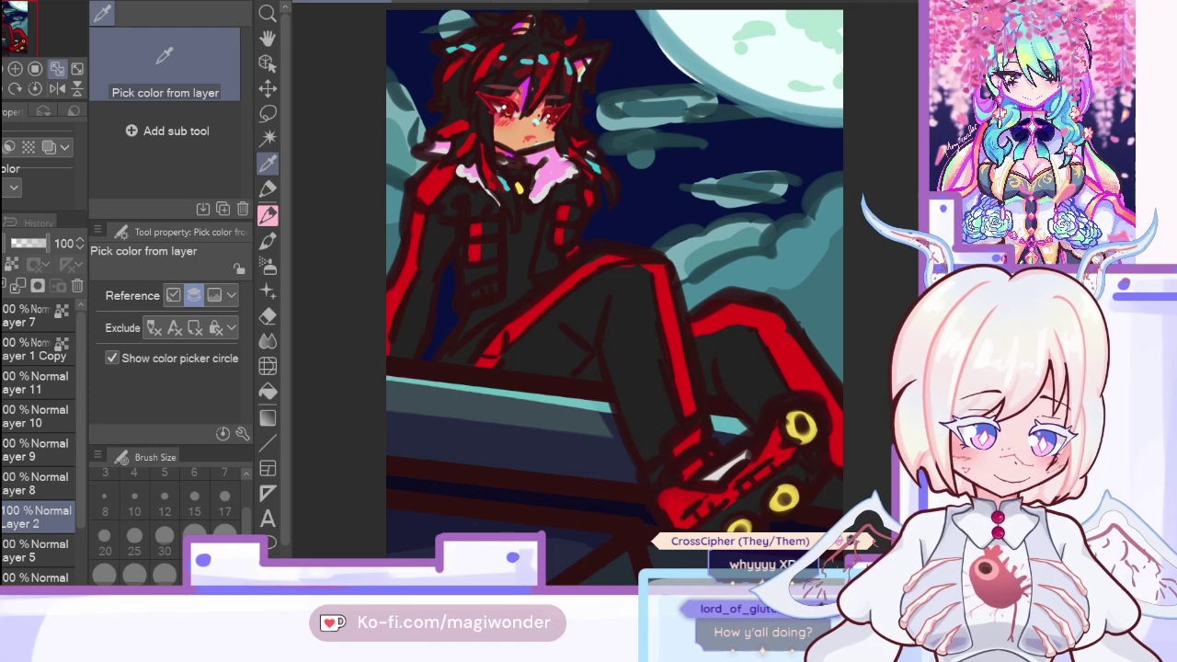
key(p)
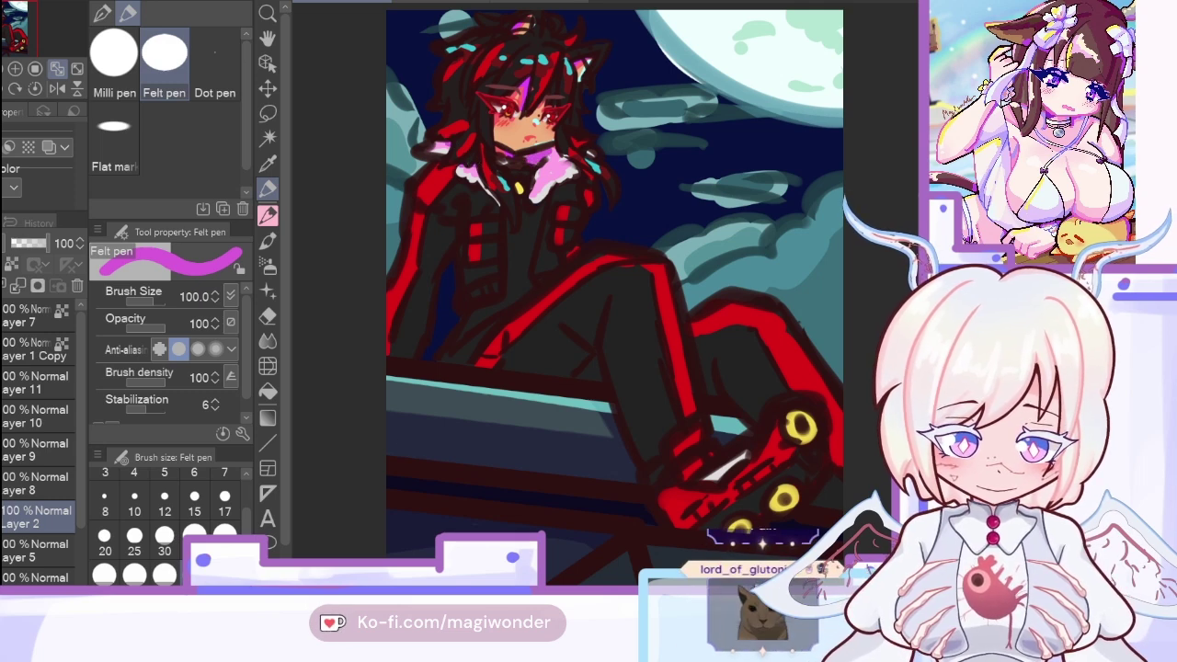
key(i)
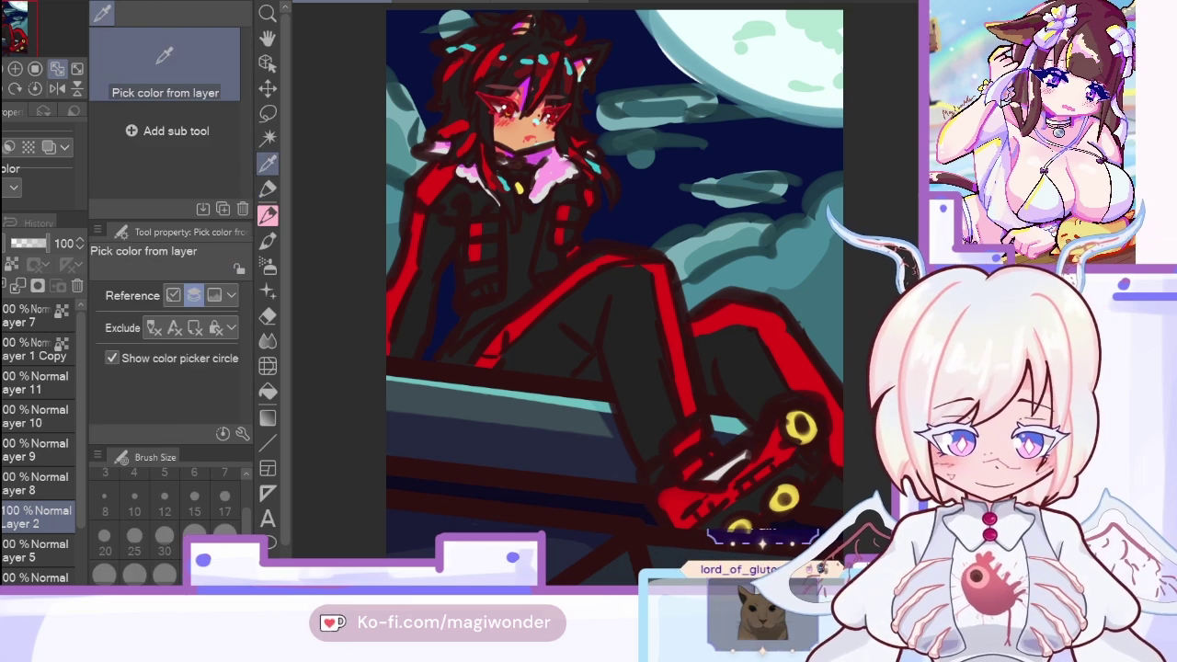
key(p)
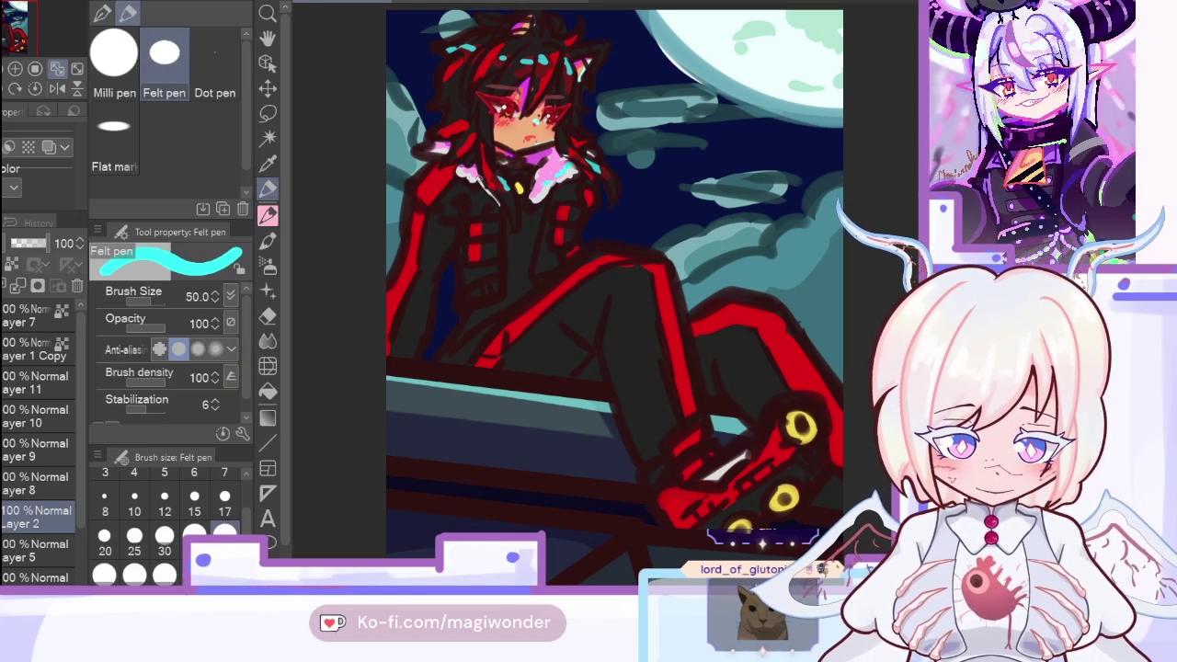
key(ctrl+e)
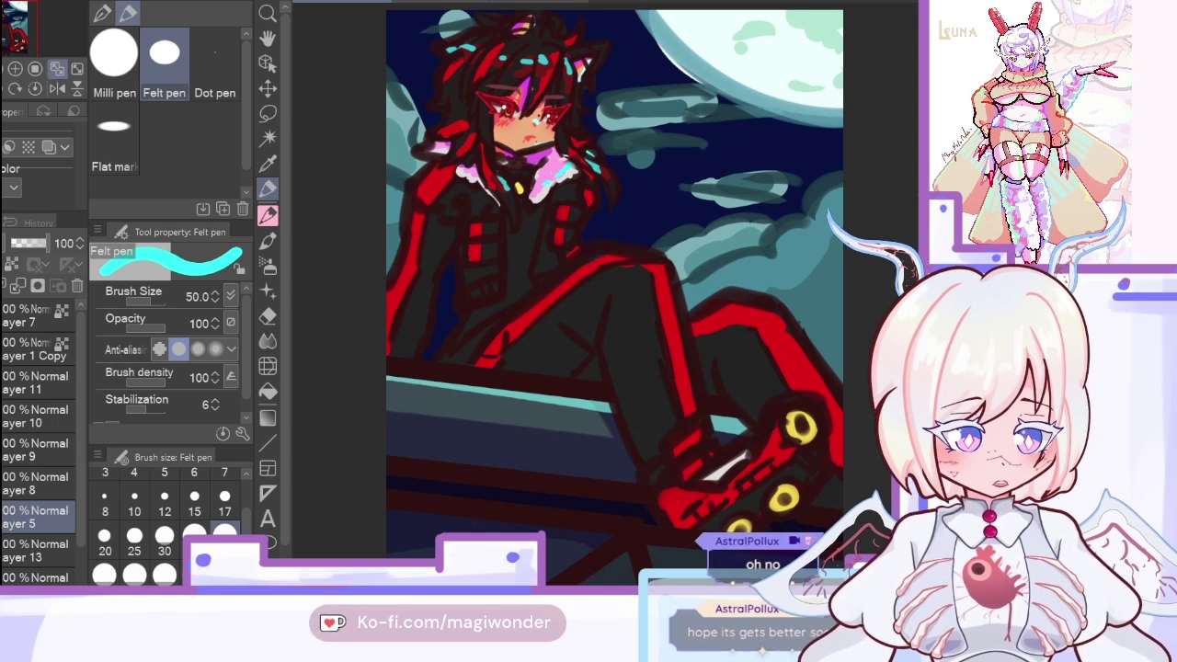
Step: Shade the white part of the skate with sampled light pink on Layer 5 using the Felt pen at size 50
key(i)
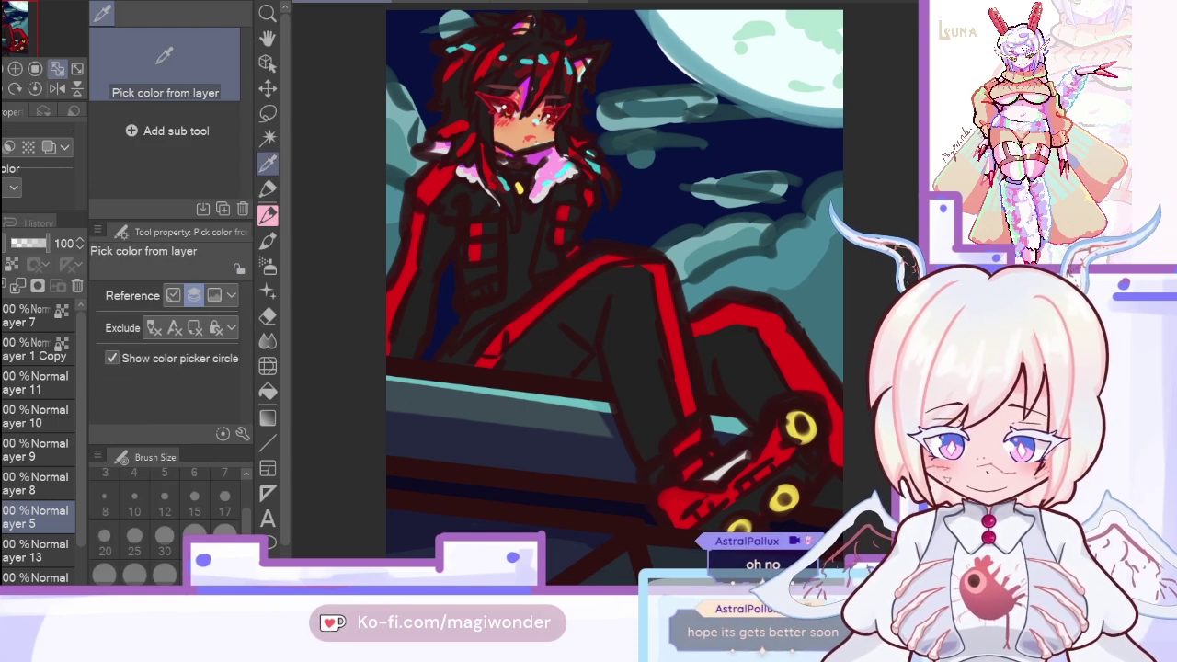
drag(8, 20, 15, 28)
click(455, 87)
click(268, 187)
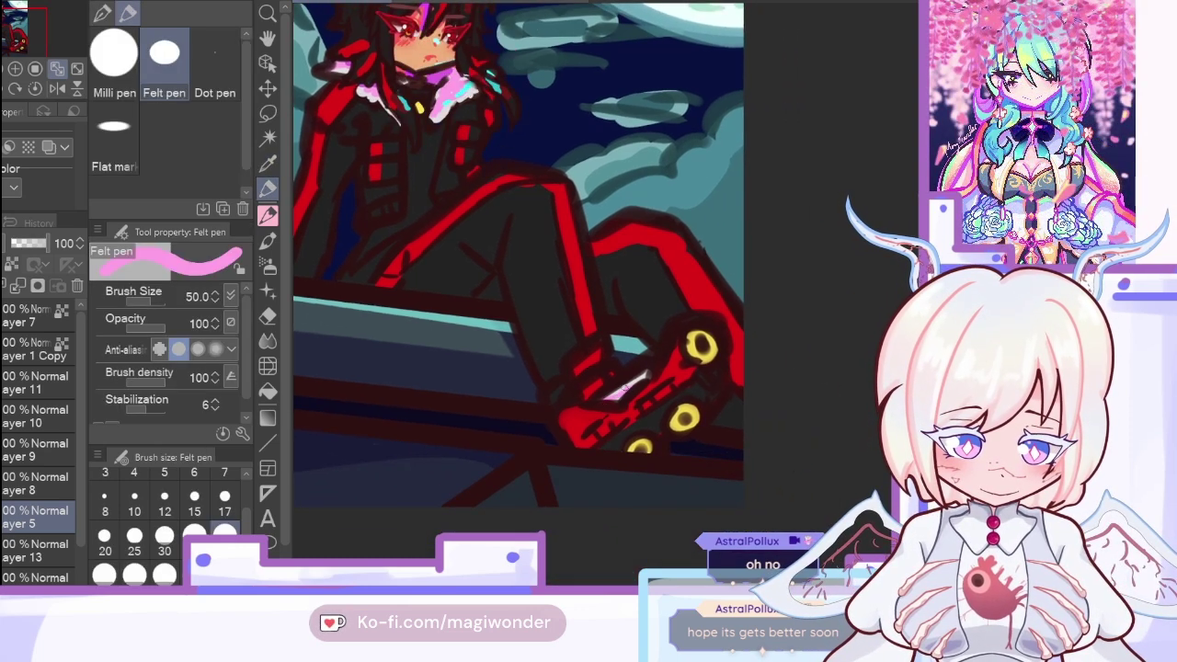
Step: Merge Layer 5 down into Layer 13 and add a new clipped layer above Layer 8
click(17, 285)
key(alt+bracketright)
key(ctrl+shift+n)
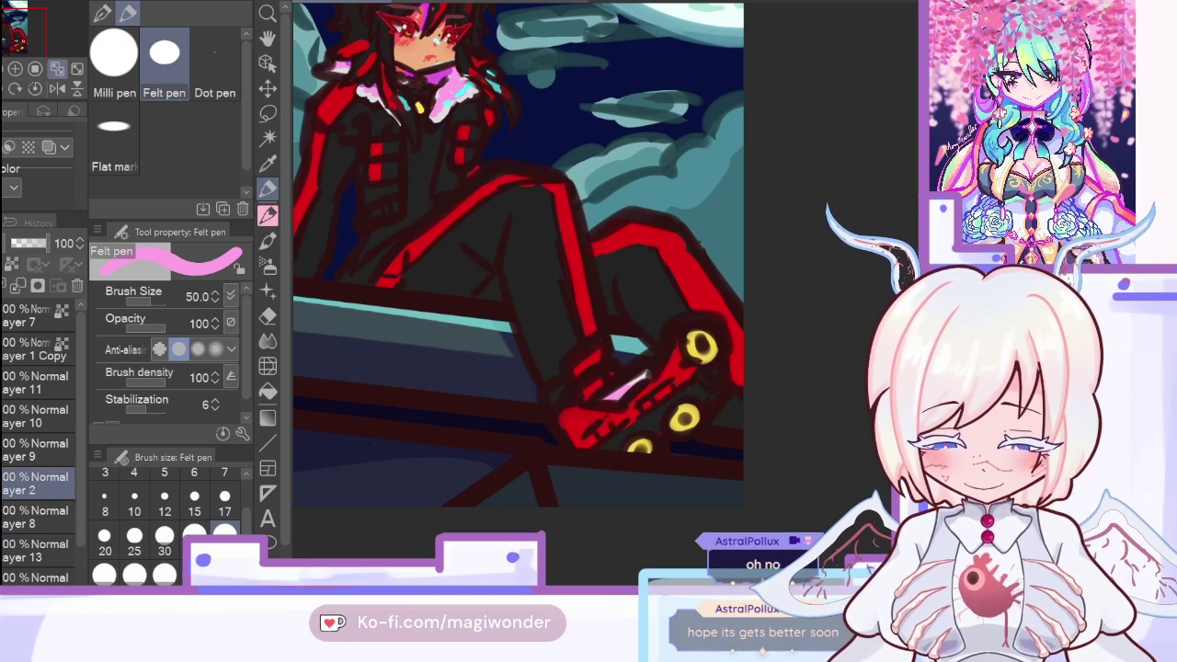
key(ctrl+alt+g)
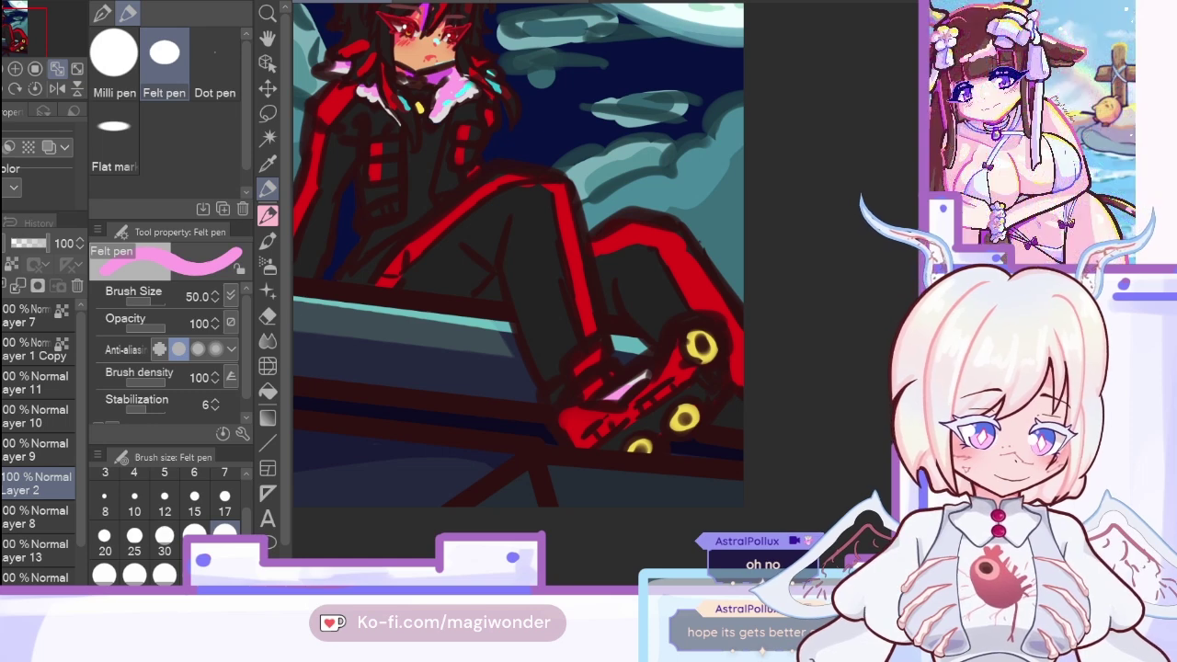
Step: Sample a dark maroon for the Felt pen and set Layer 2's opacity to 70%
click(268, 164)
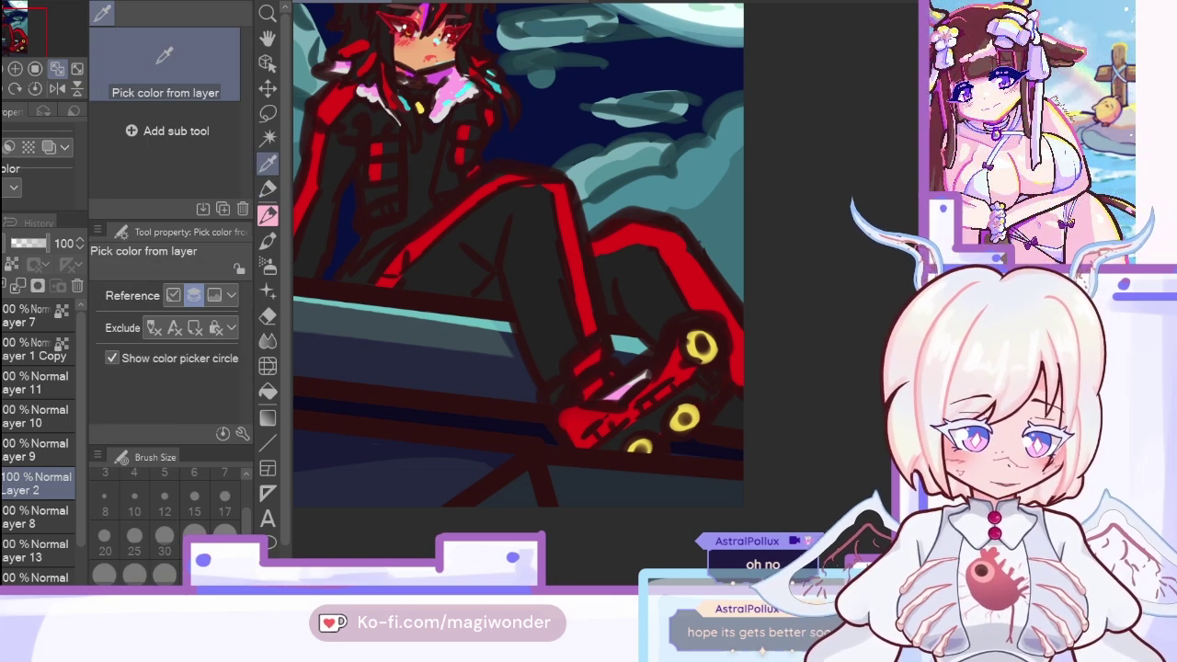
key(p)
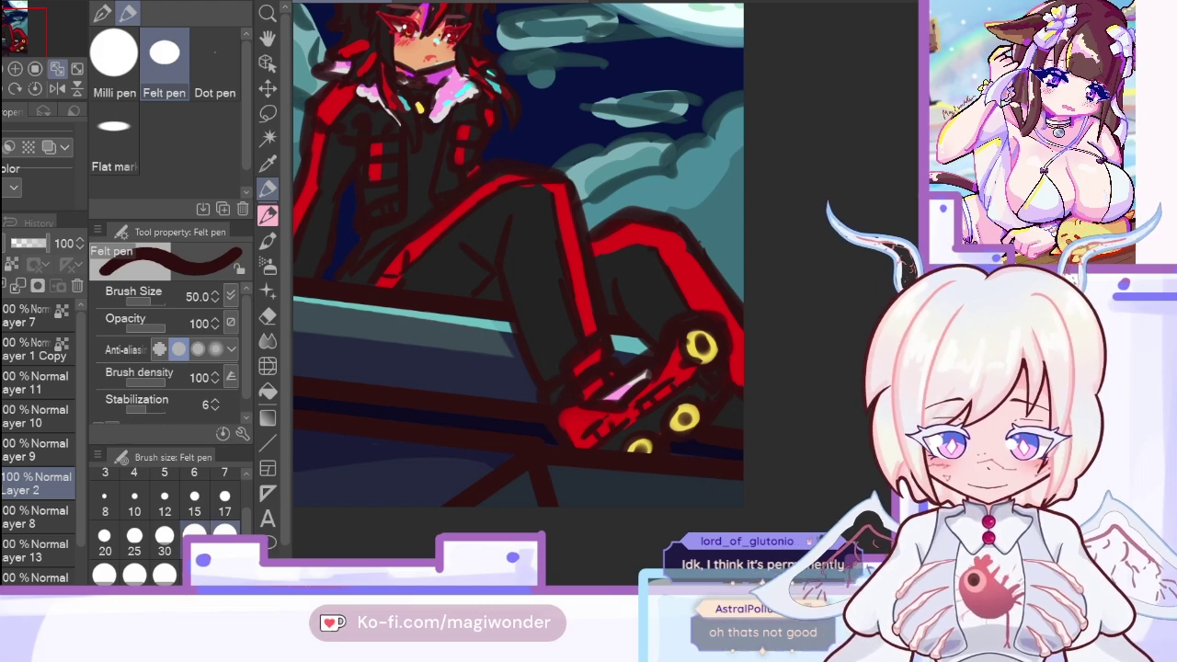
click(194, 572)
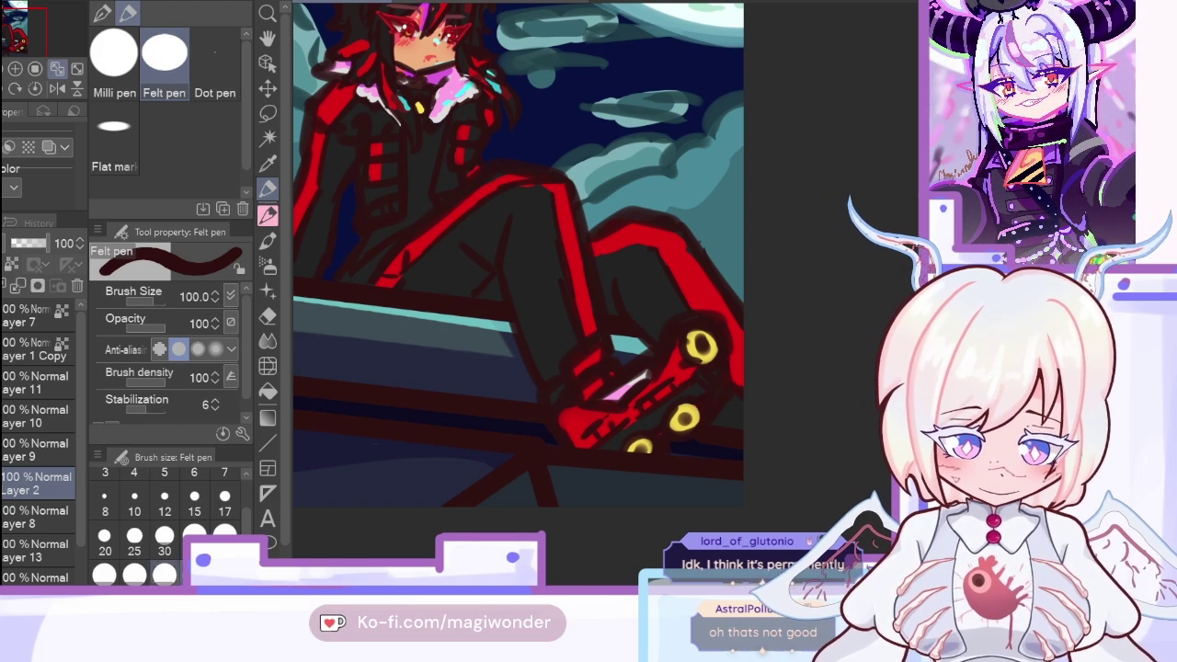
key(bracketright)
key(bracketright)
key(bracketright)
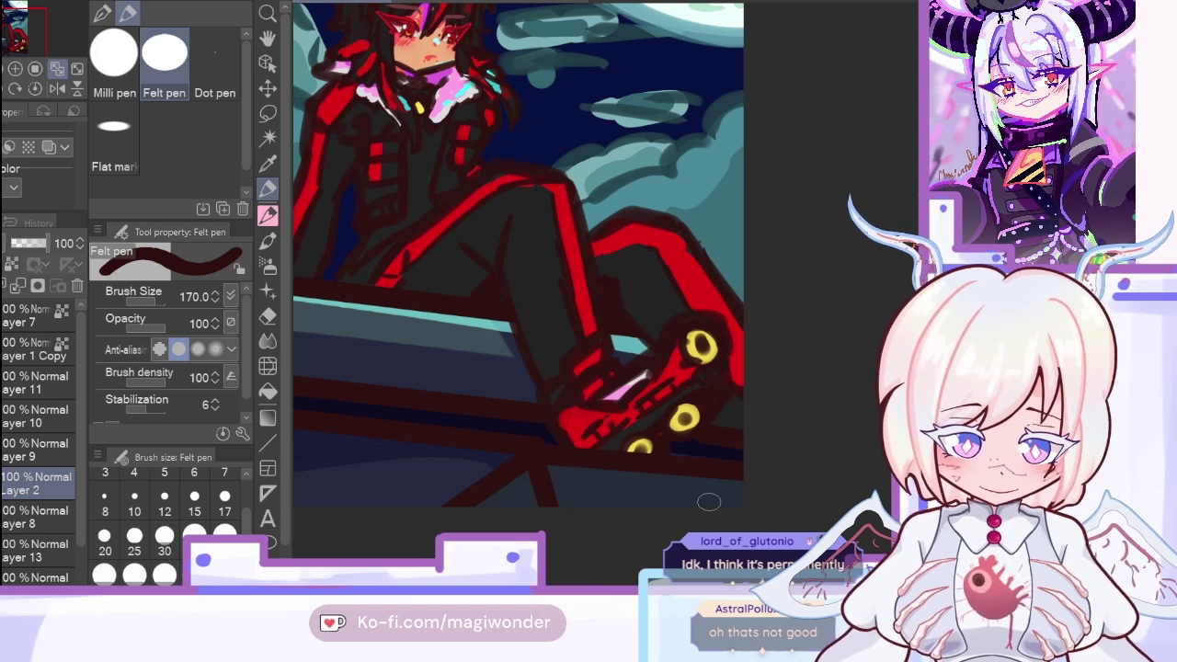
click(57, 89)
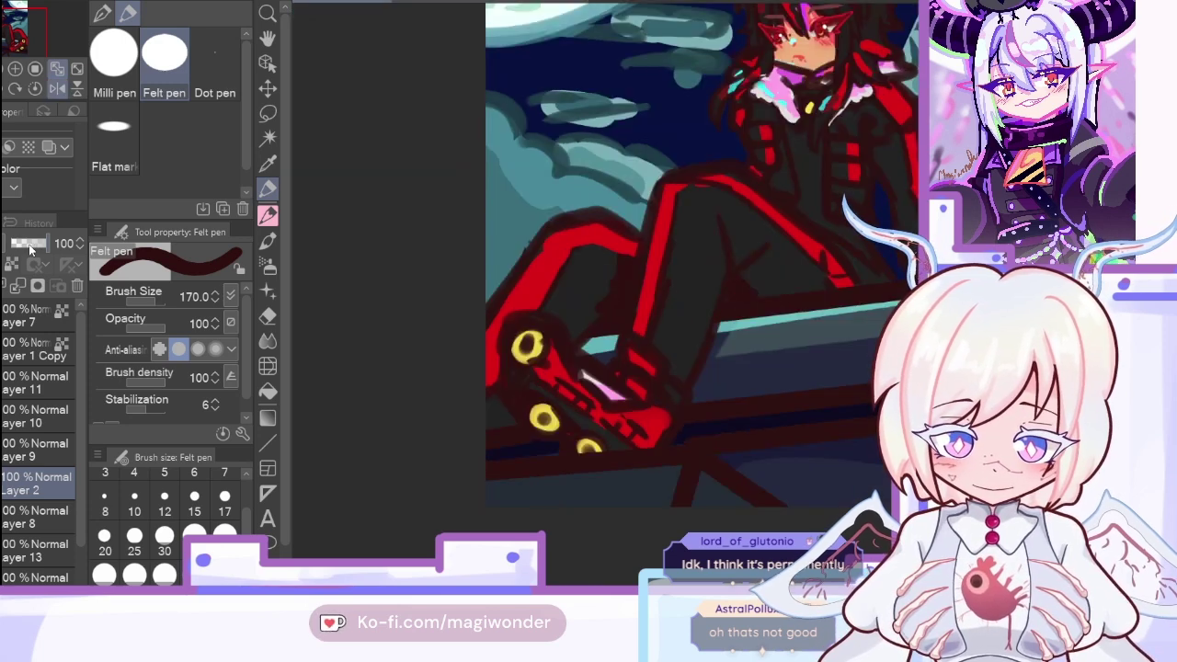
click(37, 243)
Step: Paint broad dark maroon shadows over the black trouser legs on Layer 2 with the Felt pen at sizes 600 and 500
click(188, 572)
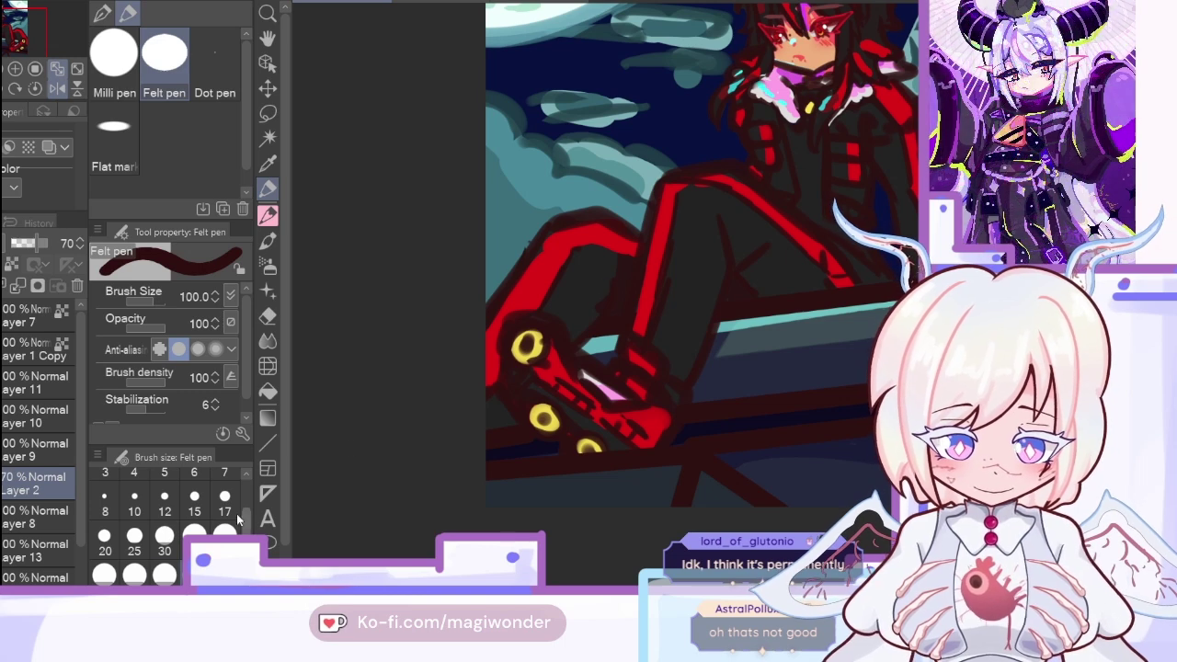
key(bracketright)
key(bracketright)
key(bracketright)
key(bracketright)
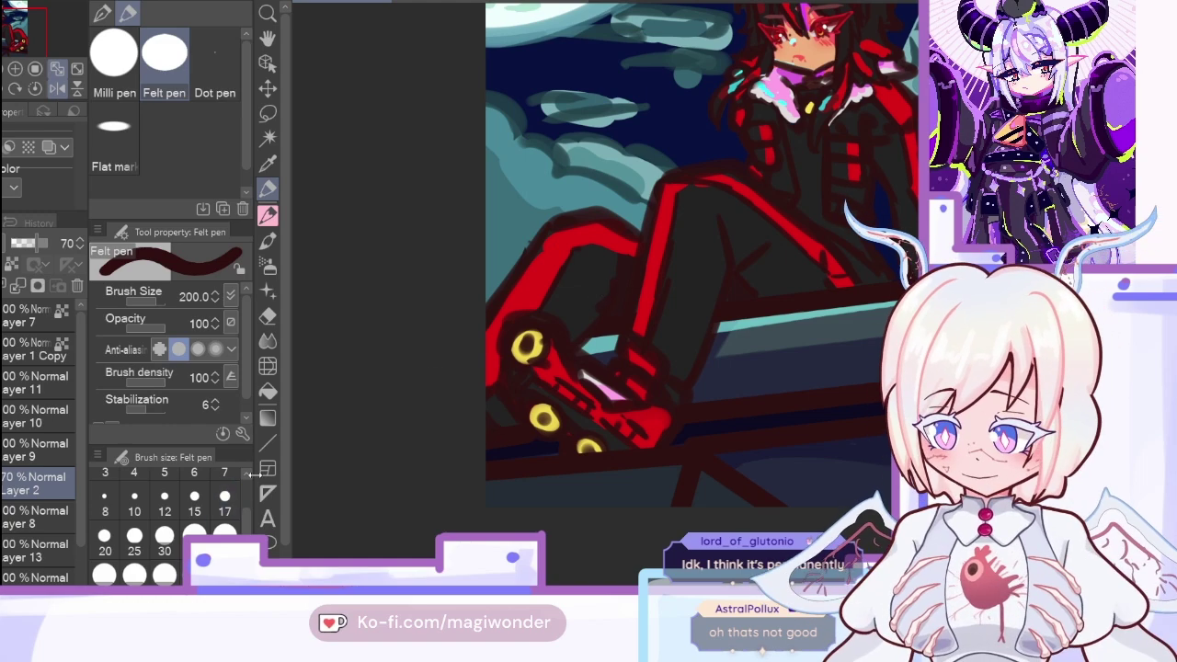
scroll(246, 520, down, 5)
click(165, 566)
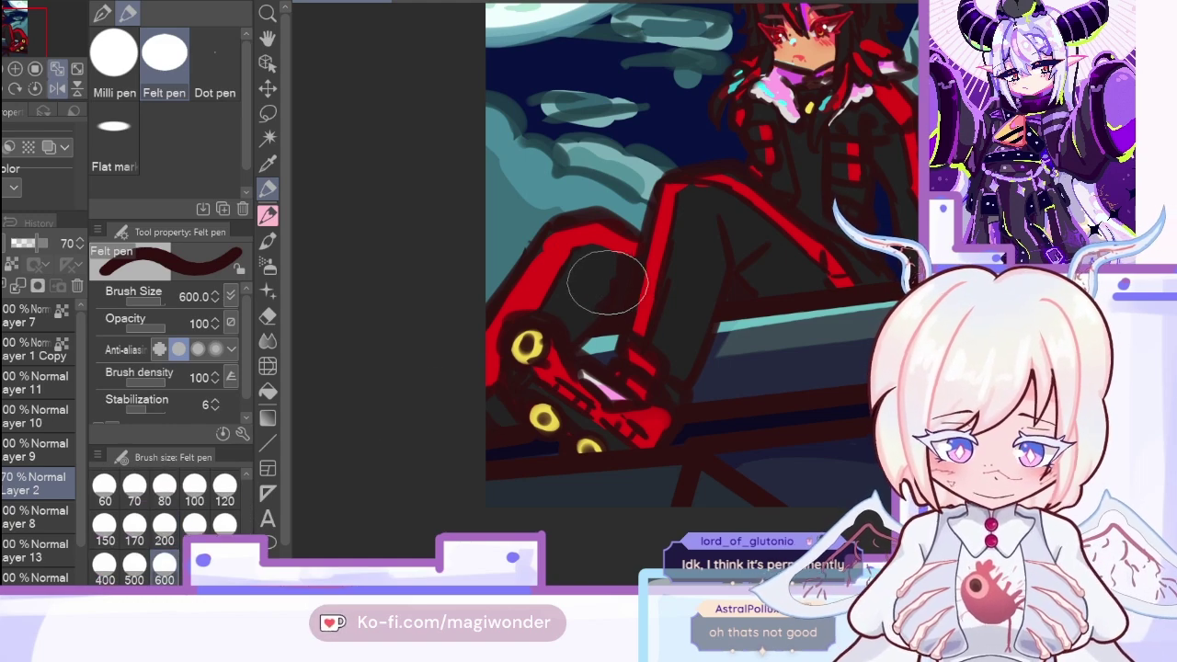
click(135, 566)
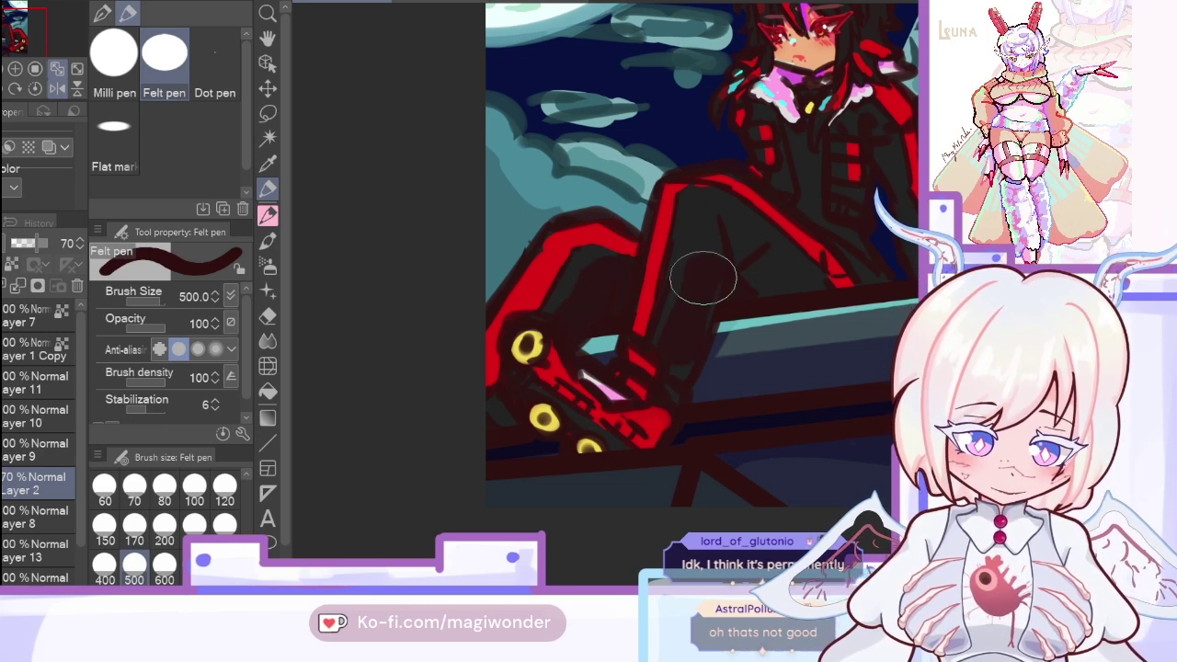
Step: Refine the maroon leg shadows with the Felt pen at size 200, trimming their edges around the knee and thigh
click(57, 88)
click(164, 527)
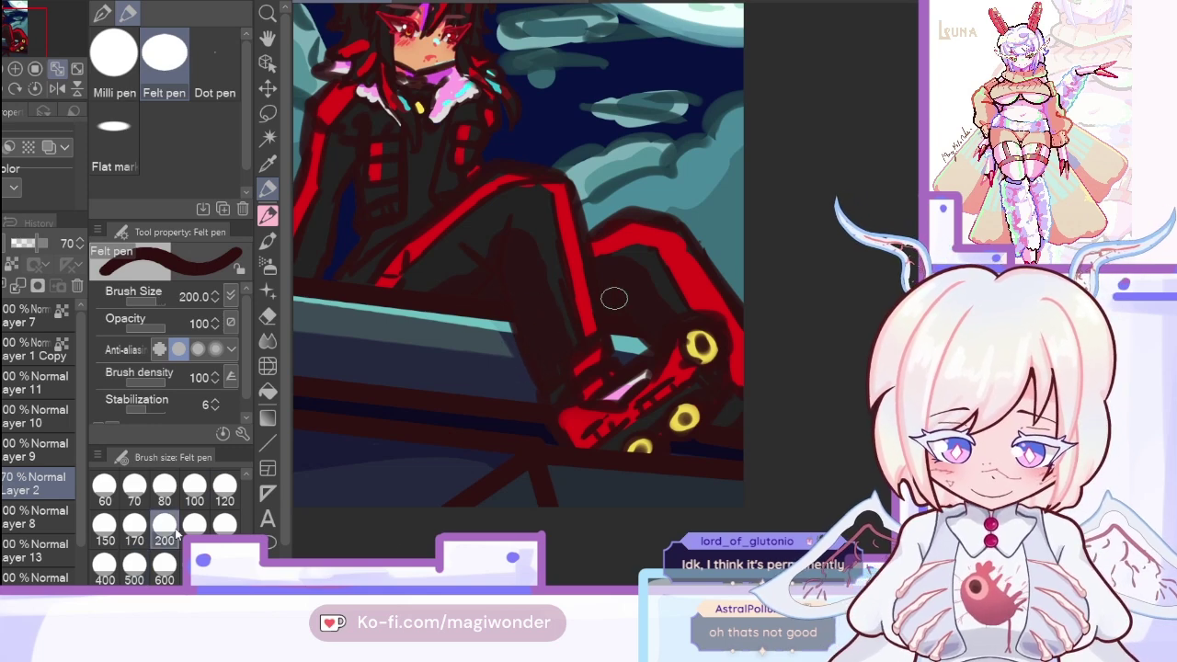
alt+click(540, 249)
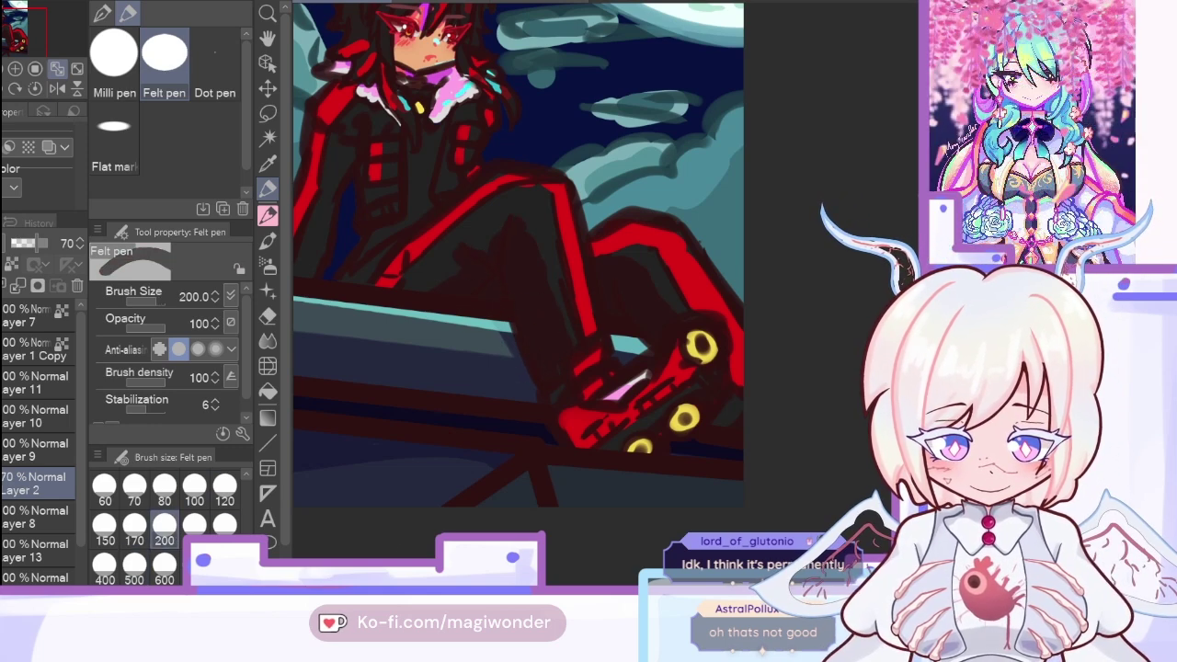
alt+click(493, 214)
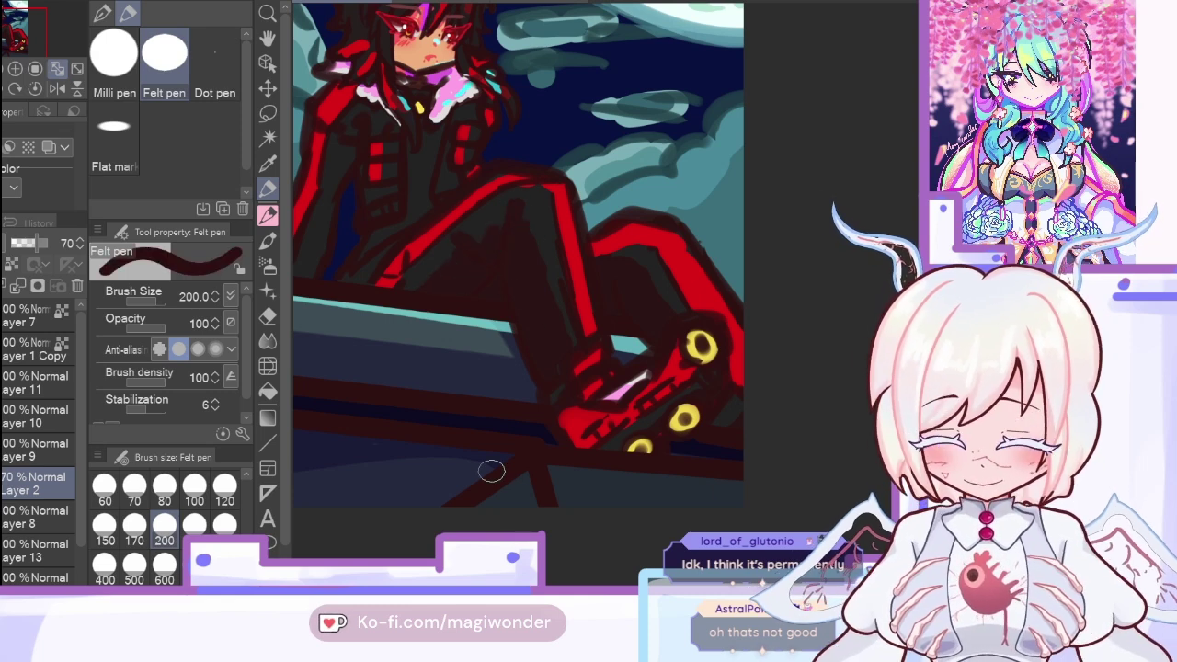
Step: Extend the dark maroon shading over the black jacket and sleeves at size 200, refining the details at size 120
drag(399, 236, 428, 443)
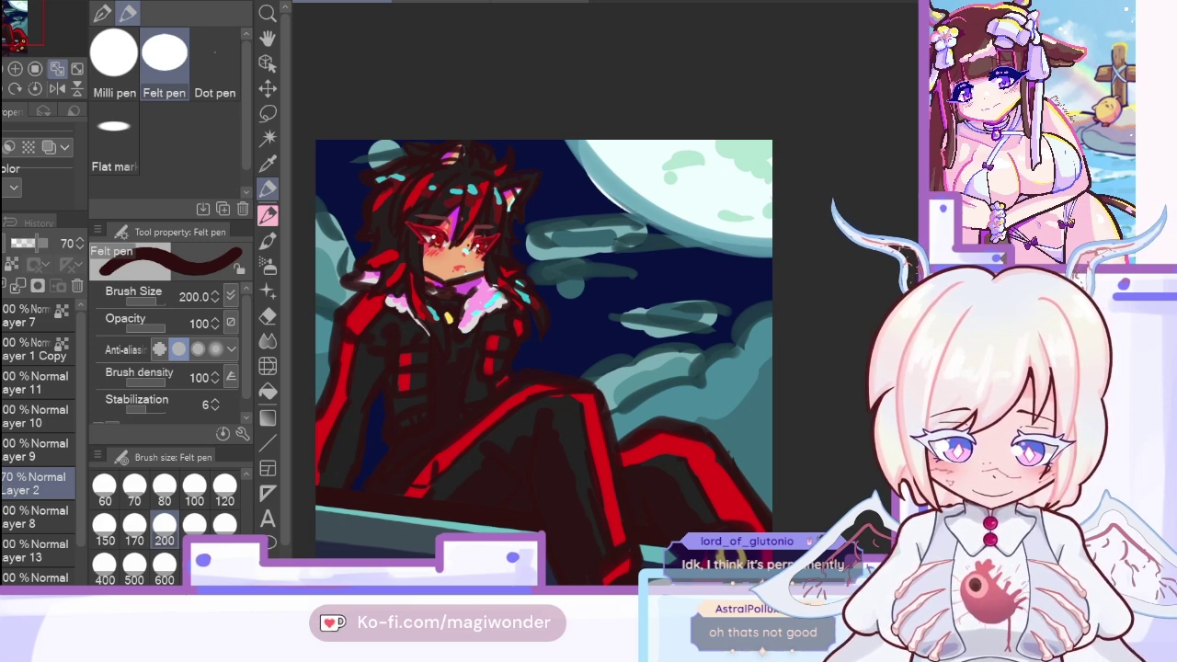
click(9, 24)
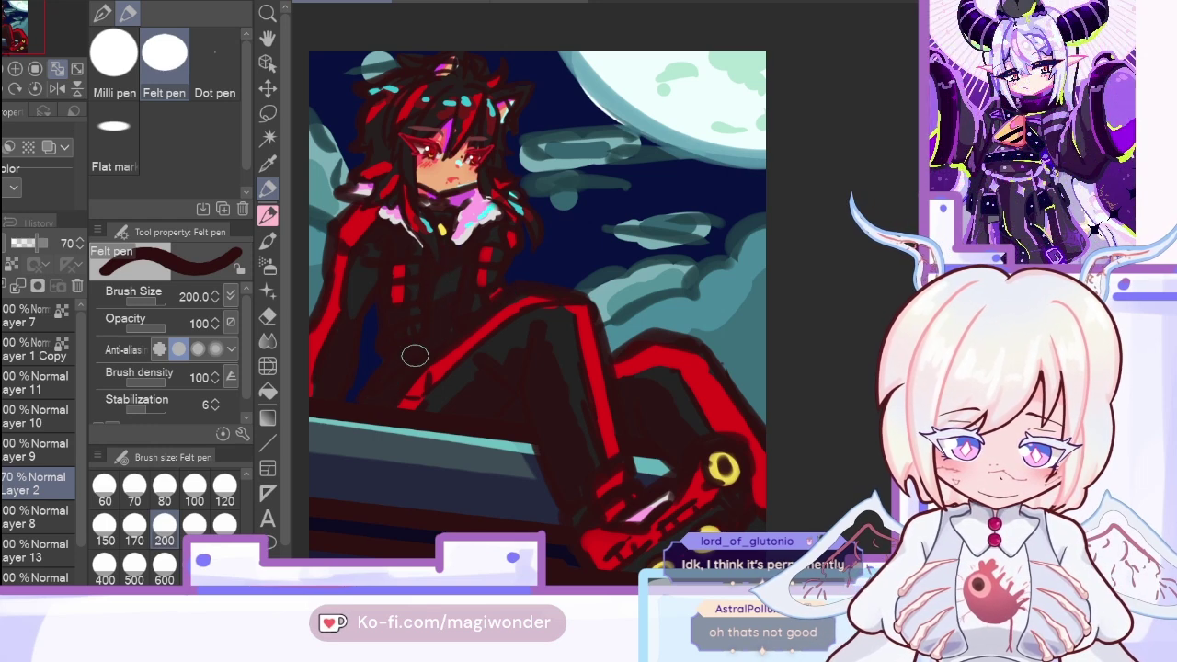
click(214, 502)
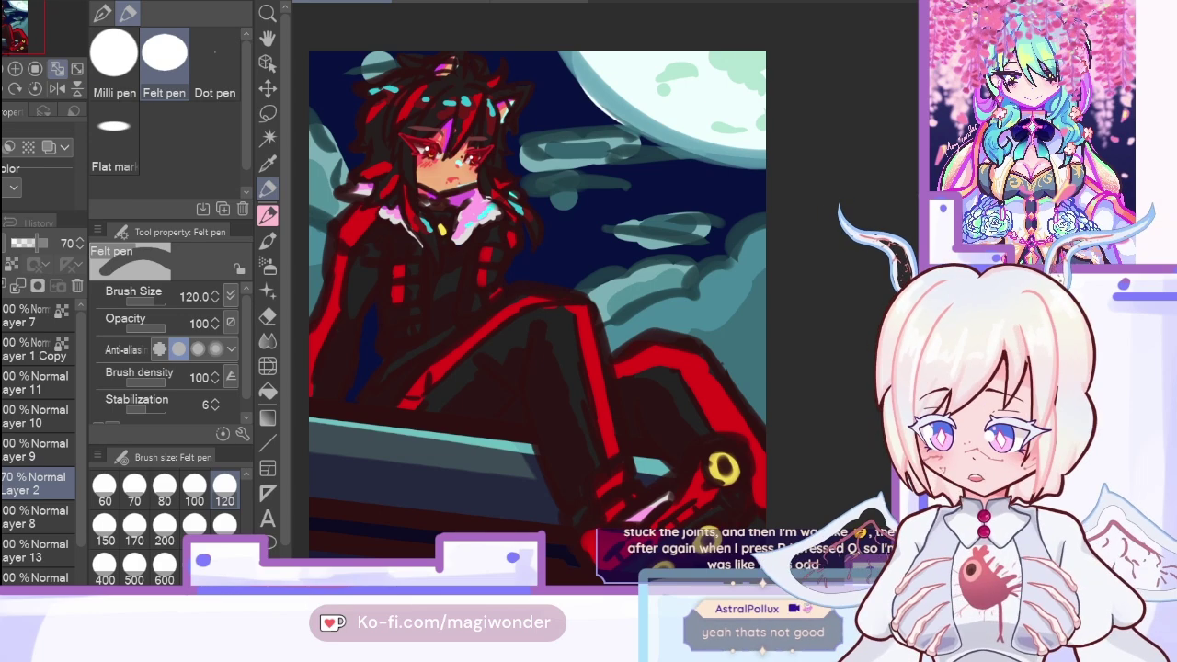
Step: Merge the maroon shading down into Layer 8 and shade the outfit's red areas with sampled dark red at Felt pen size 120
key(alt)
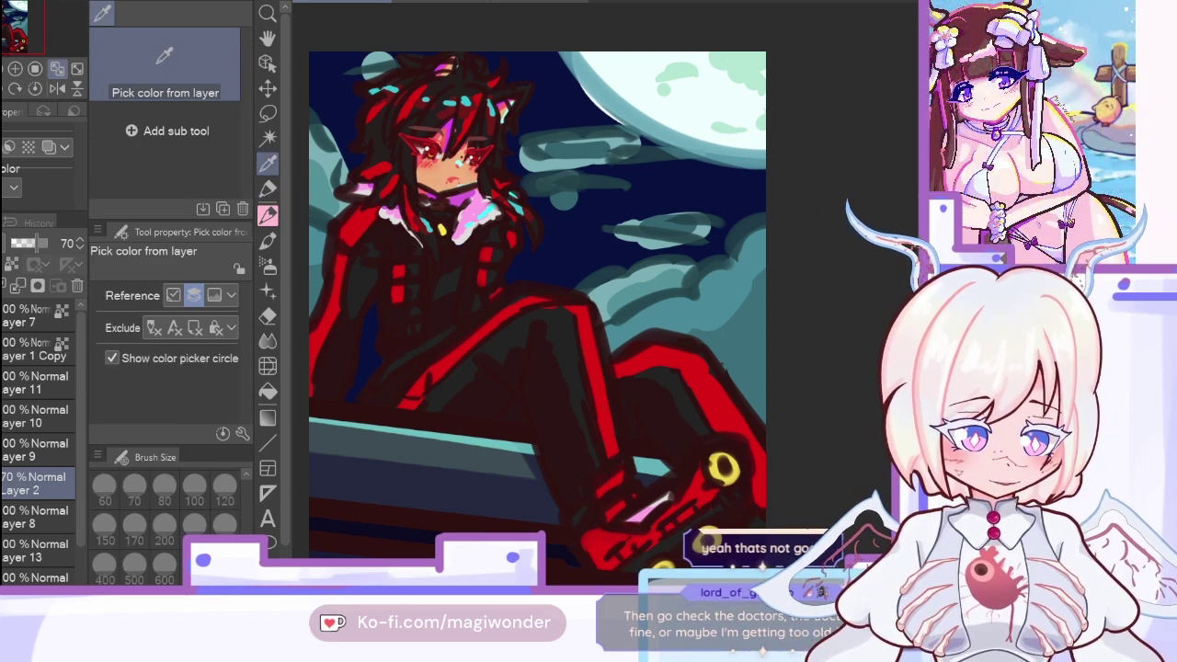
click(267, 189)
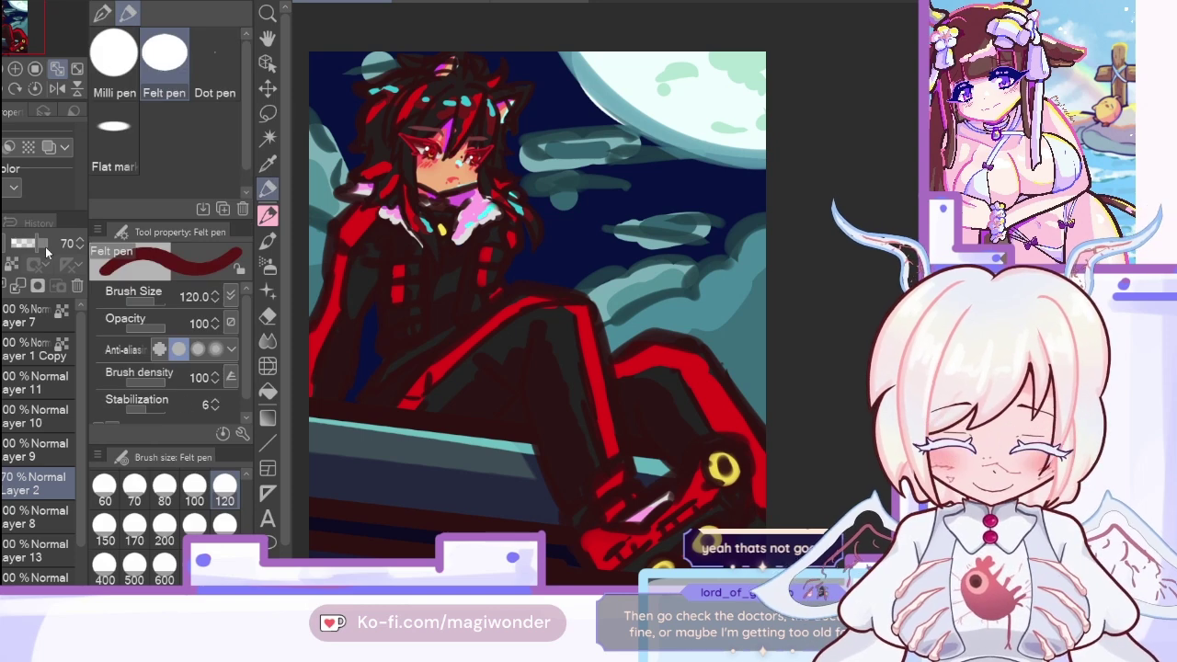
click(17, 286)
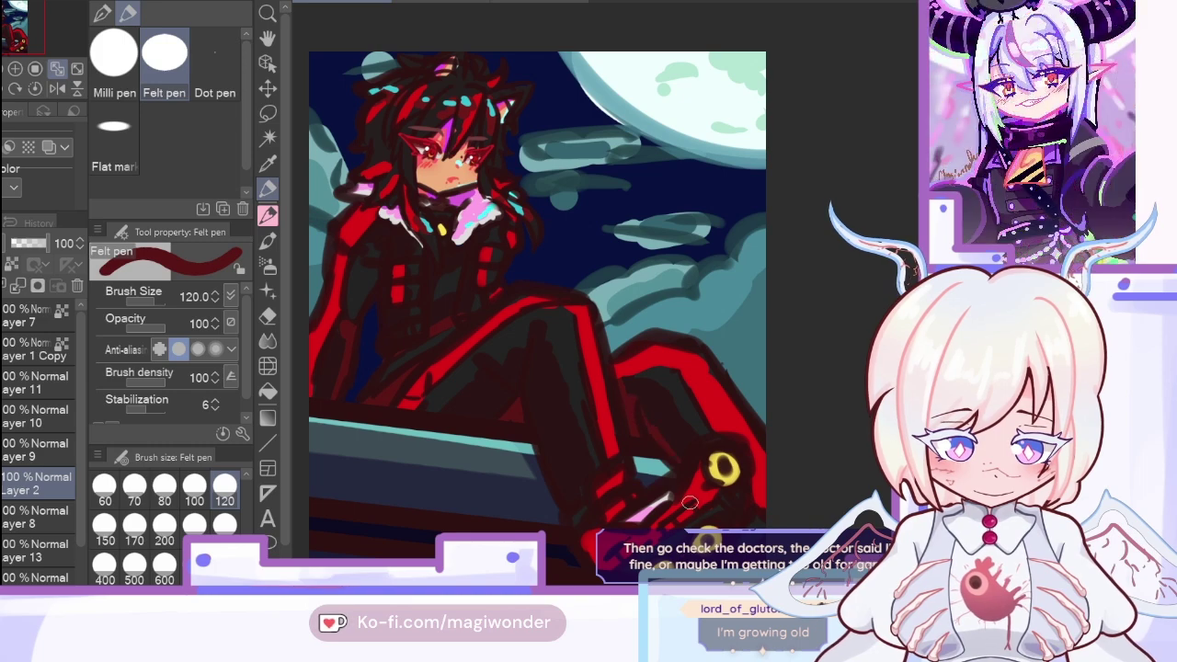
click(4, 69)
drag(11, 28, 15, 35)
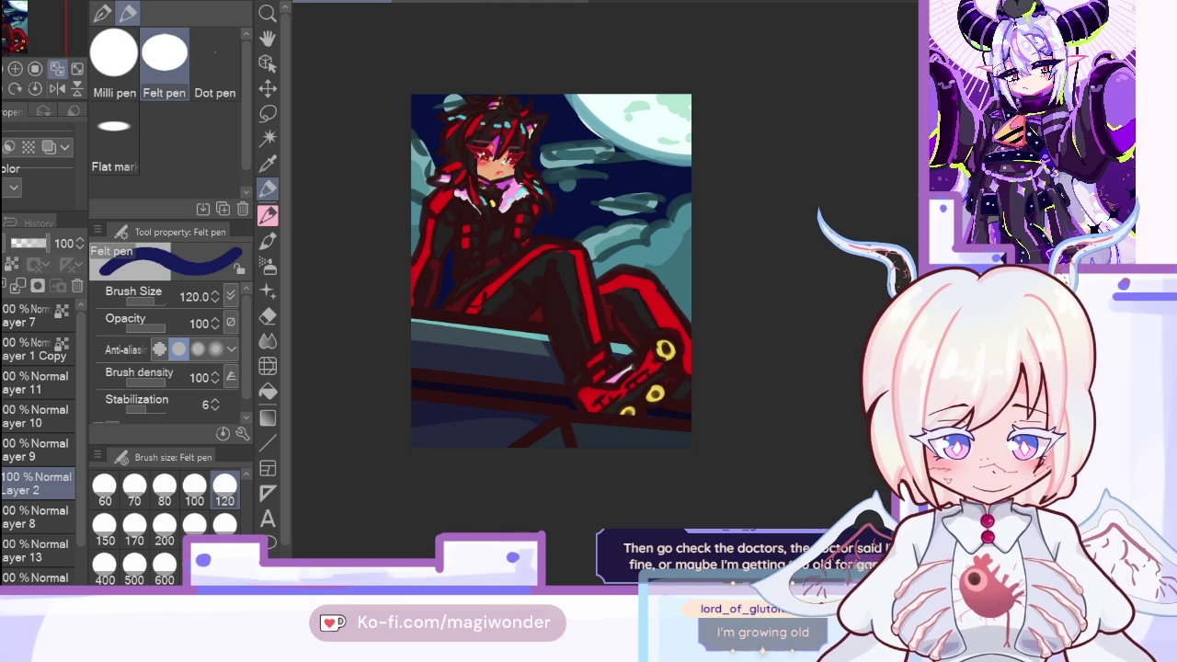
Step: Paint small cyan highlights around the skate wheels on Layer 2 with the Felt pen at size 120, checking them in a mirrored view
key(x)
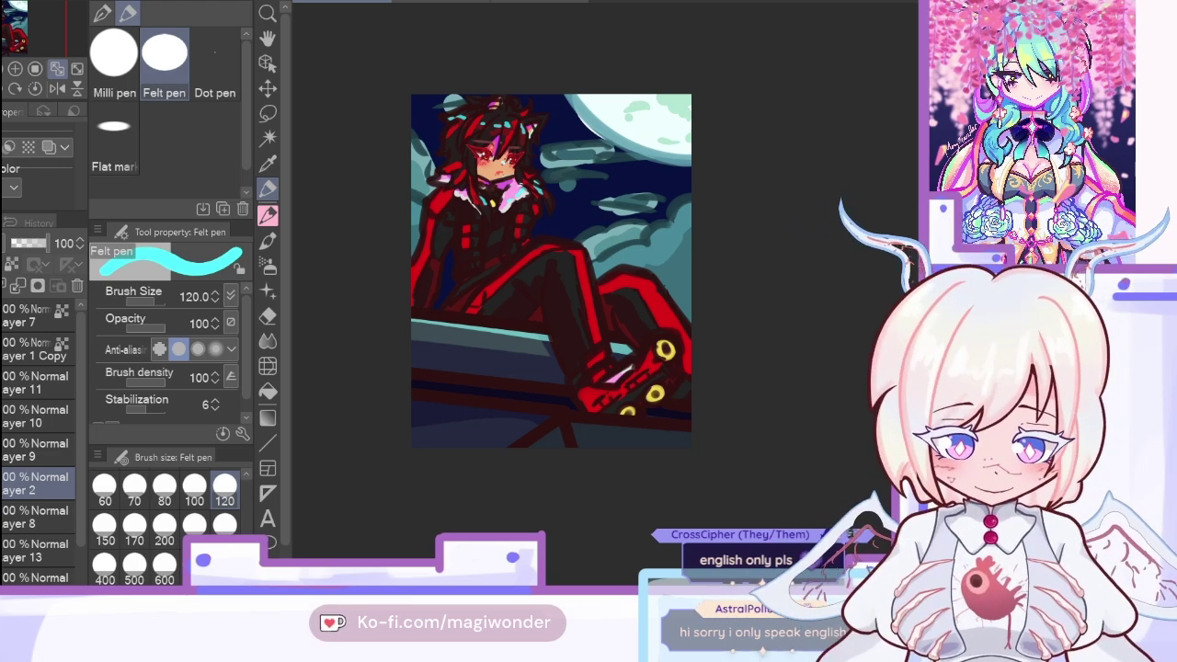
click(58, 89)
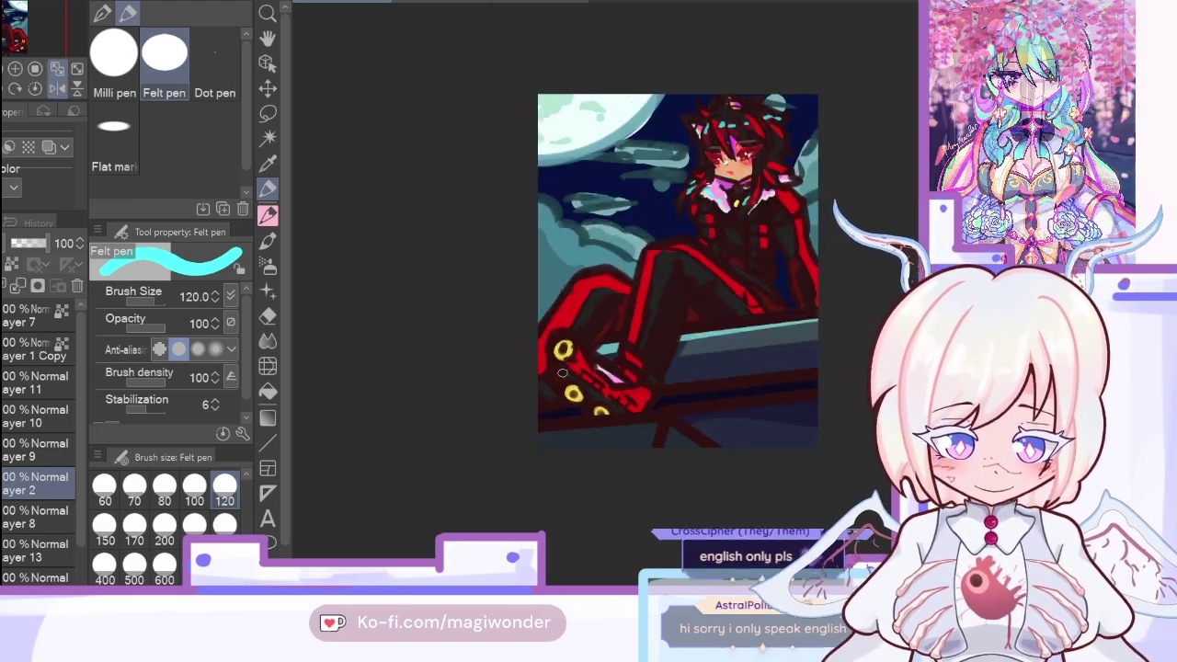
key(h)
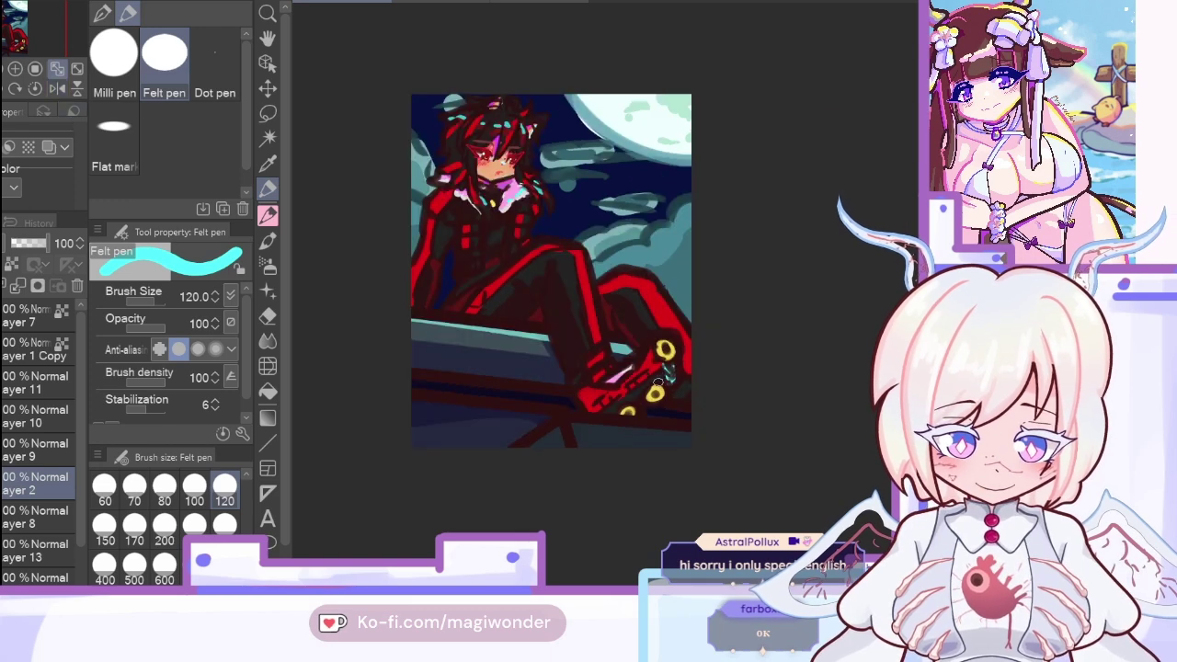
click(651, 411)
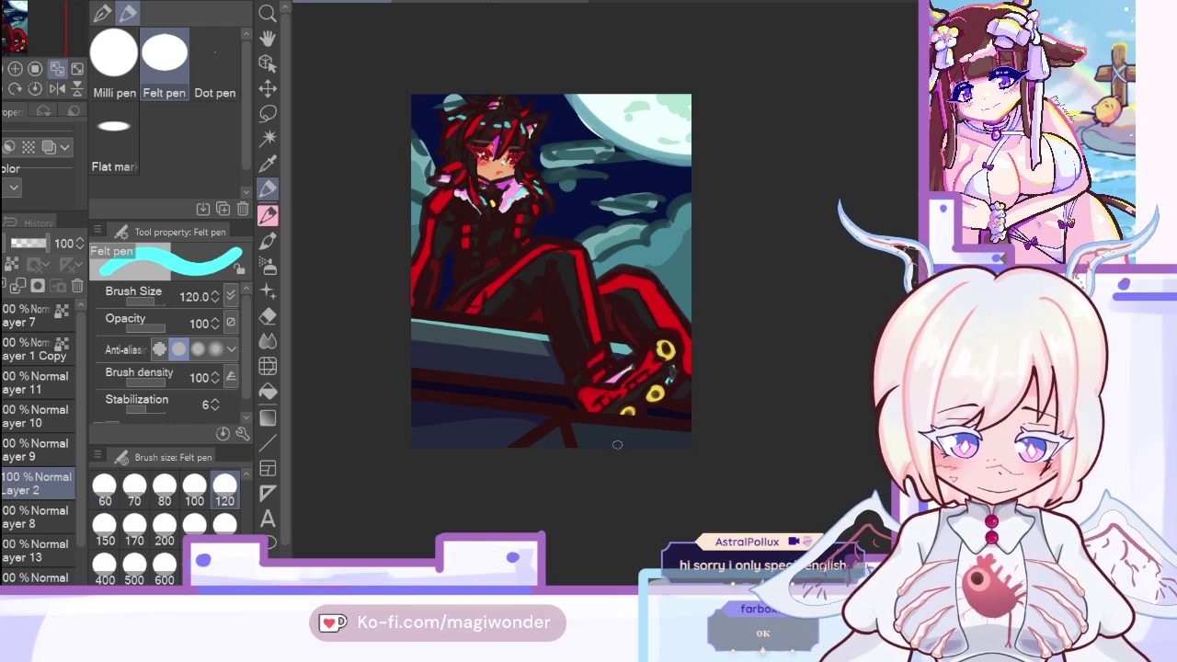
Step: Paint cyan rim highlights along the sleeve and jacket with the Felt pen at size 120, and undo the last three strokes
drag(458, 228, 434, 305)
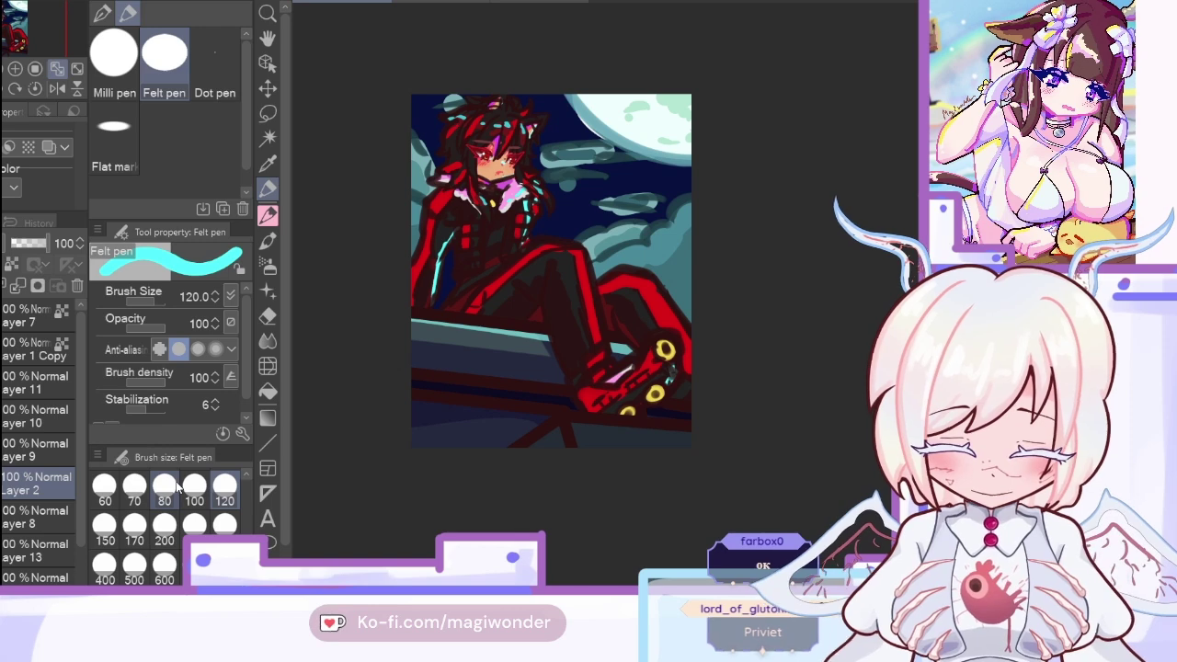
click(175, 484)
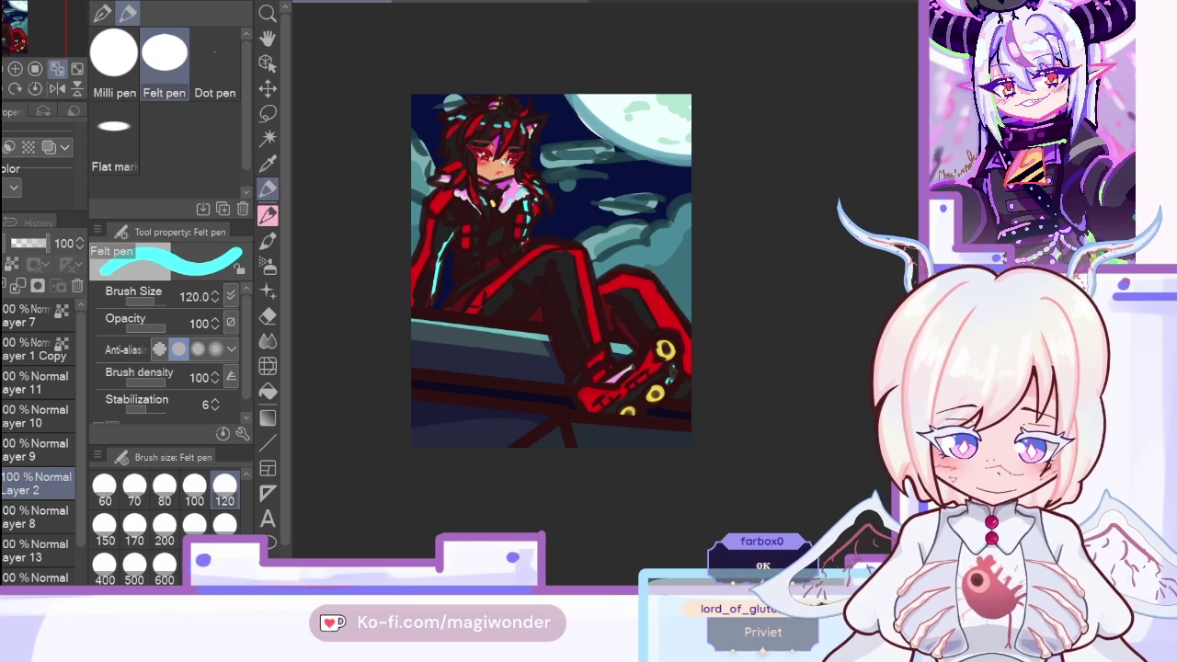
key(ctrl+z)
key(ctrl+z)
key(ctrl+z)
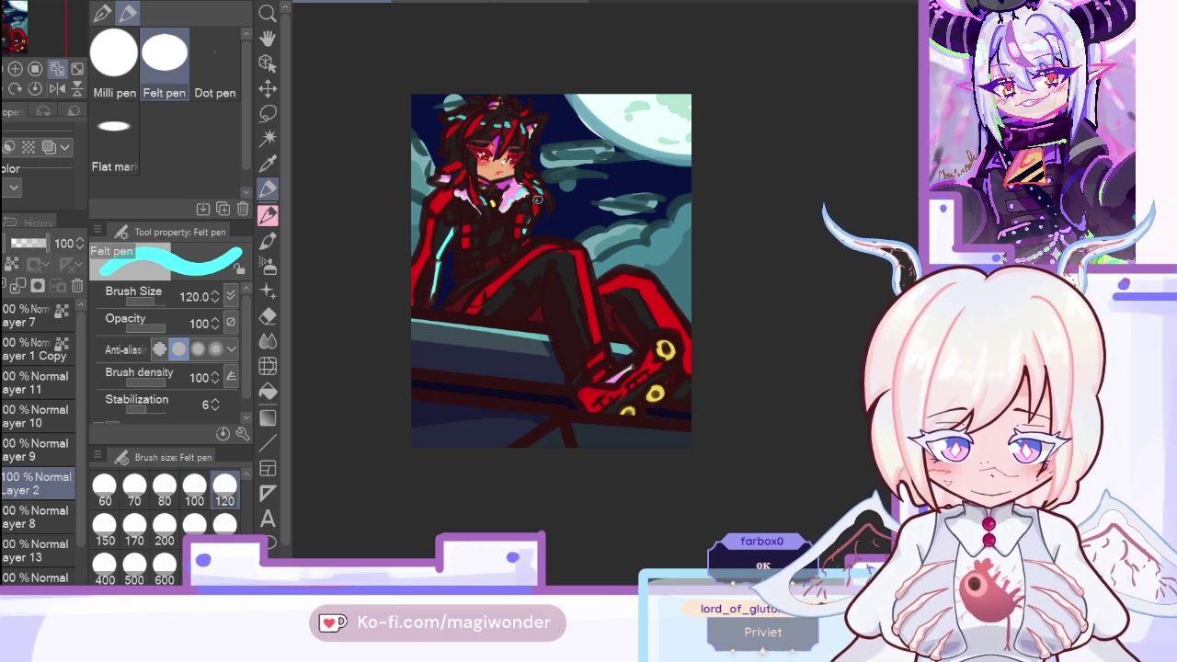
Step: Paint thin cyan highlights on the jacket front at size 120, trim them with transparent color, and merge the layers down into Layer 13
drag(500, 241, 493, 243)
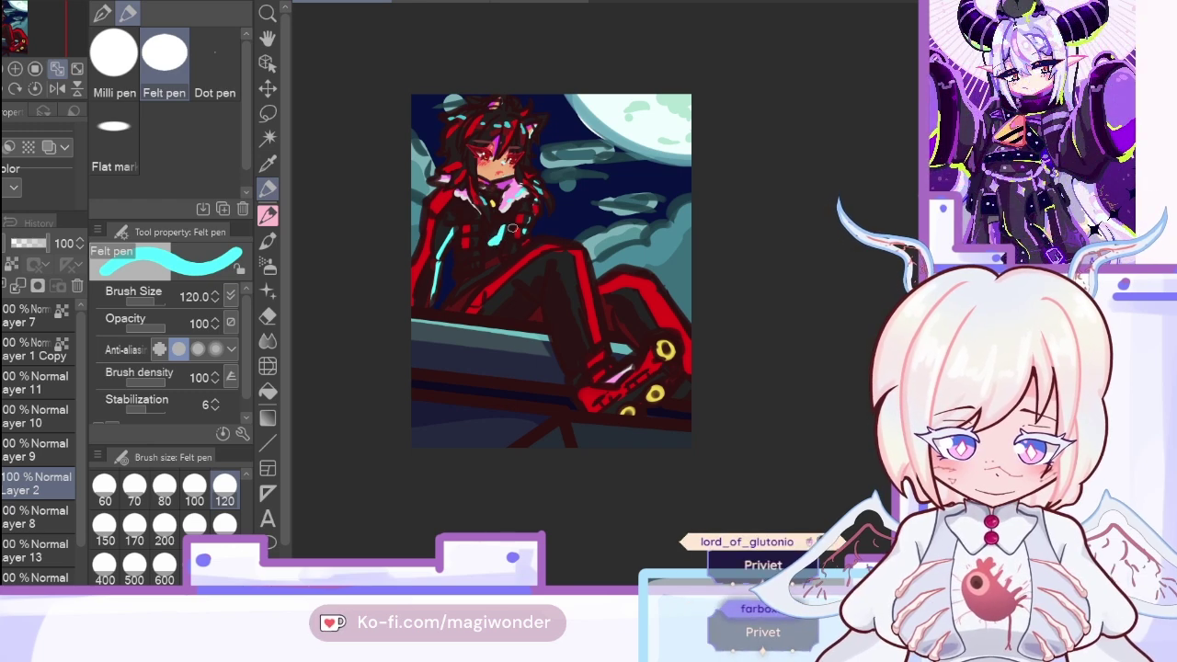
key(c)
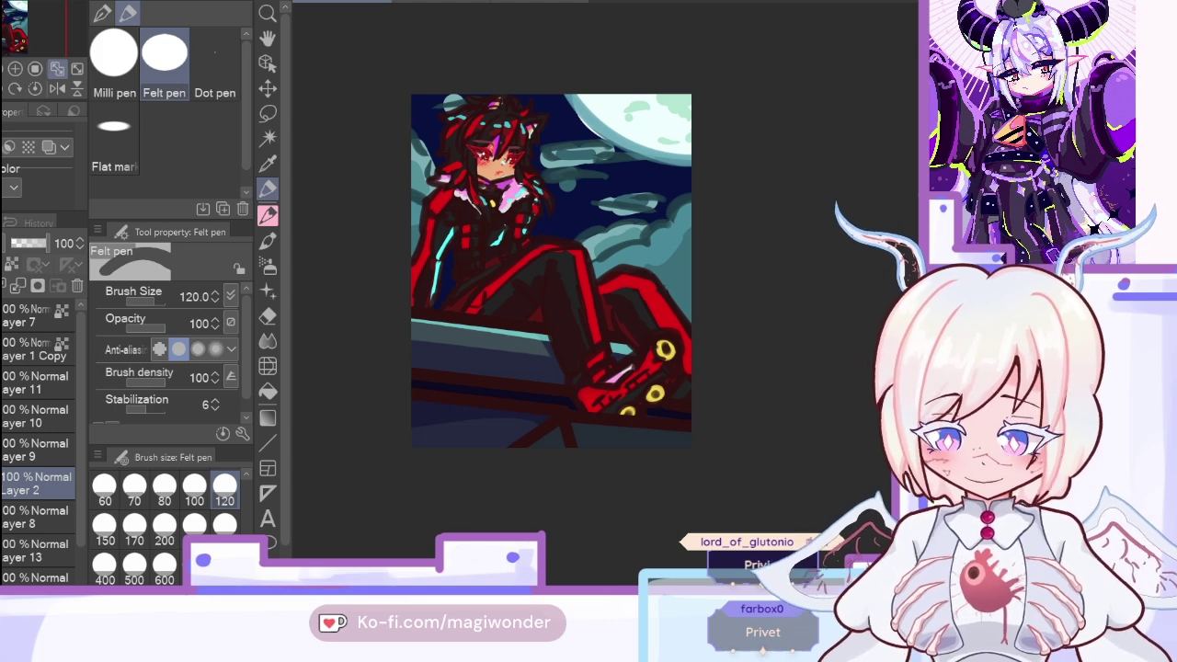
key(c)
mouse_move(502, 269)
mouse_down()
mouse_move(553, 257)
mouse_move(543, 250)
mouse_move(580, 253)
mouse_up()
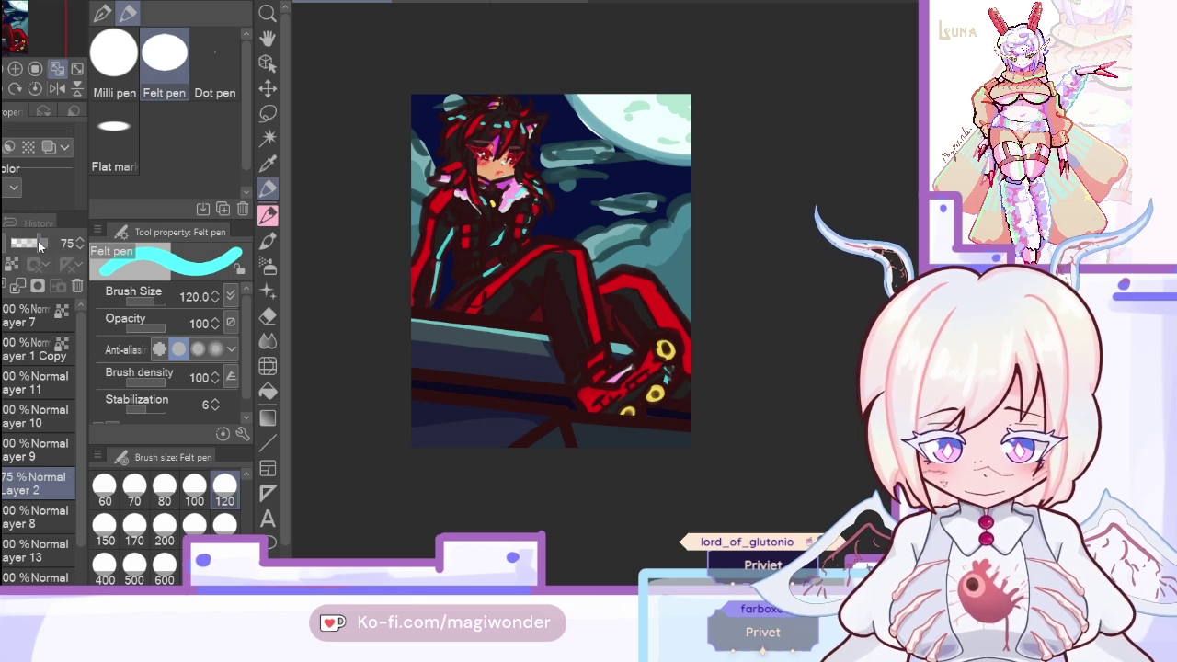
click(19, 285)
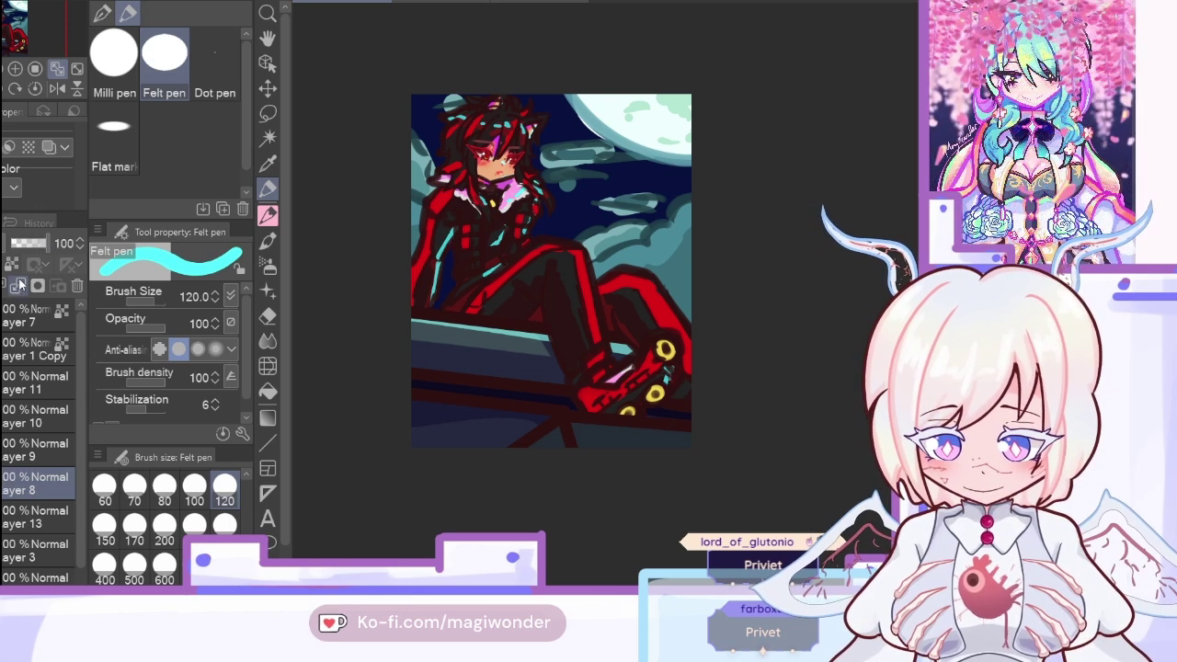
click(19, 285)
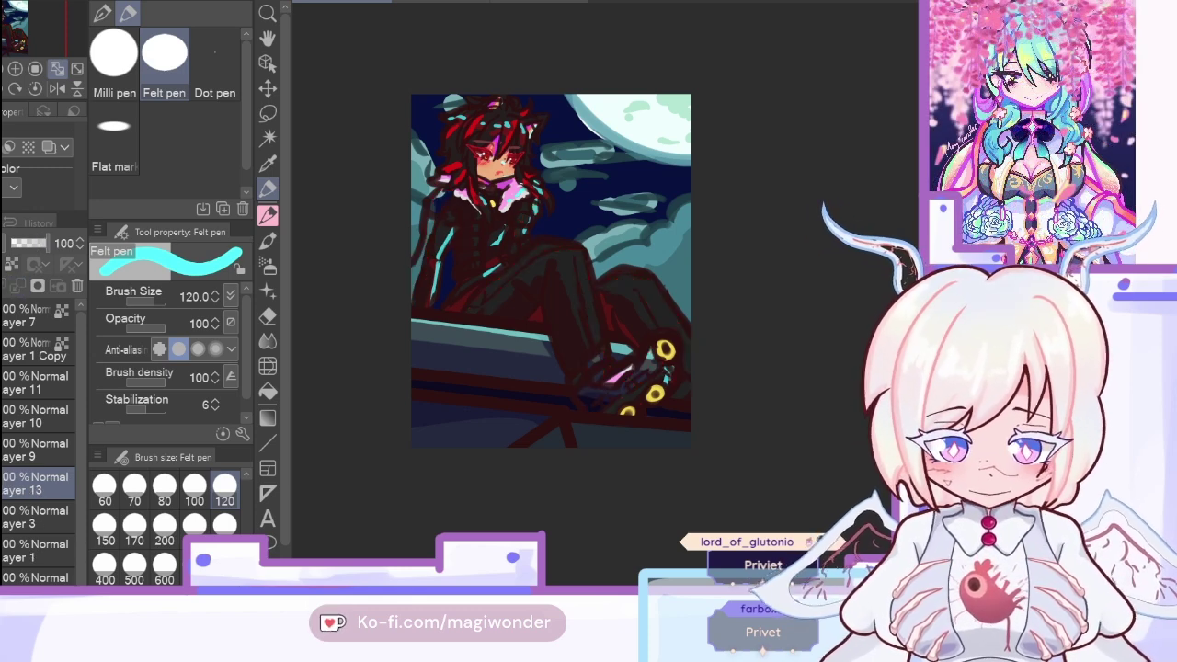
Step: Shade the outfit and skates with sampled dark purple on a new layer above Layer 9, setting the layer opacity to 89%
click(37, 450)
key(ctrl+shift+n)
click(269, 164)
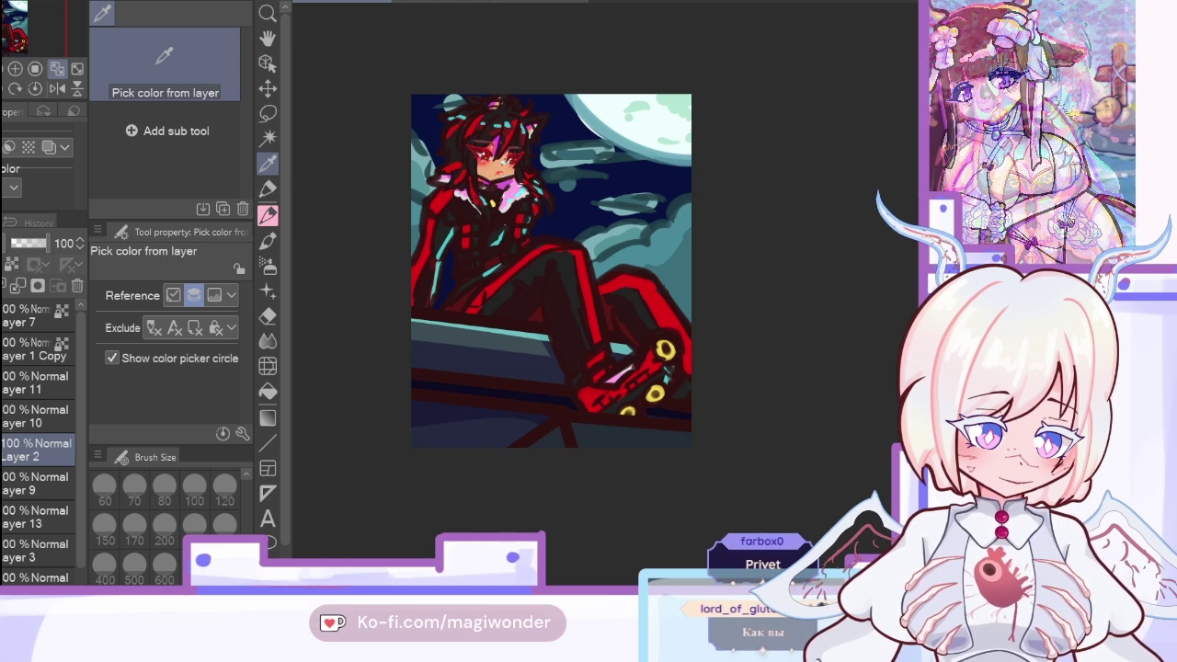
key(p)
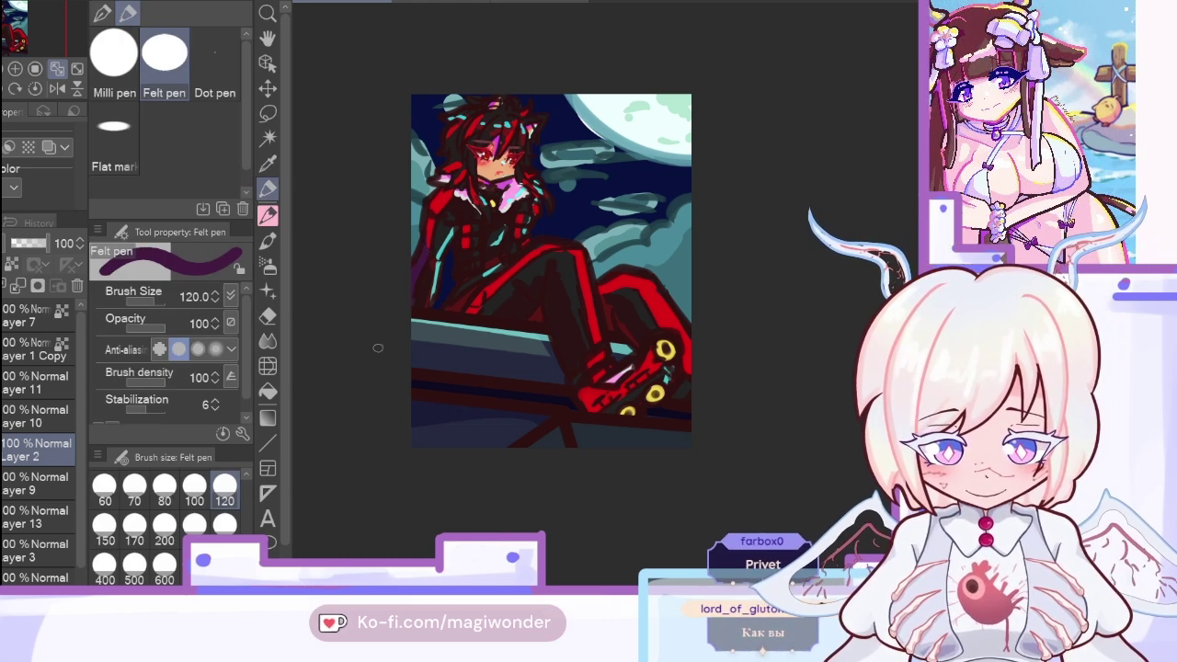
drag(38, 245, 44, 248)
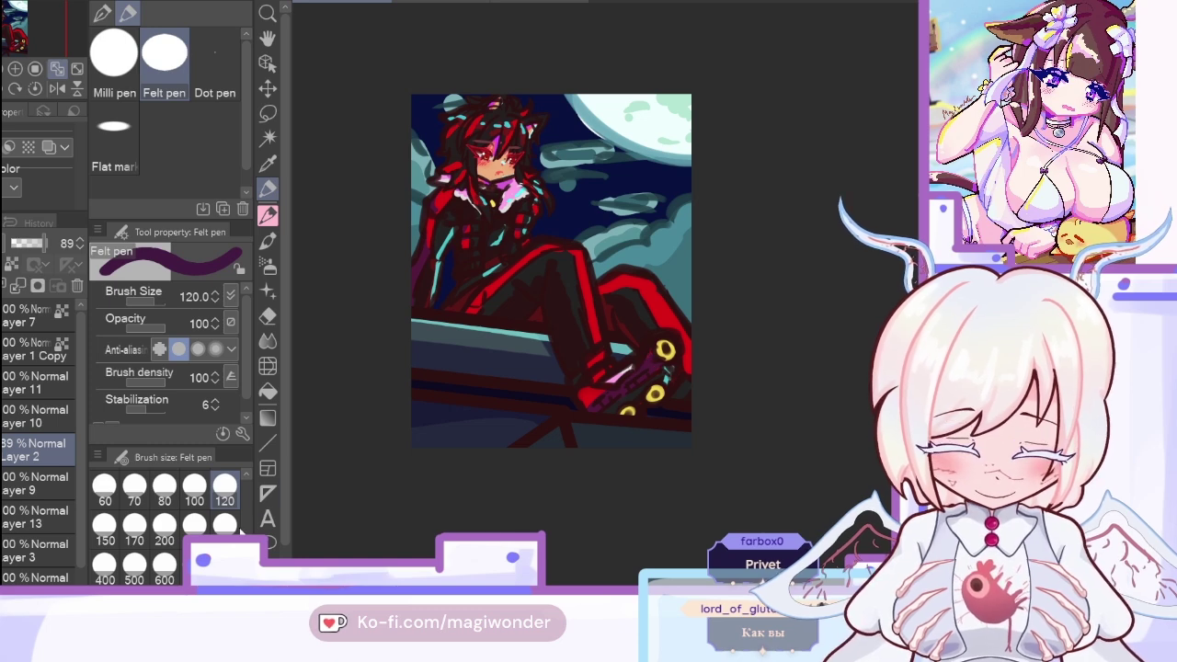
Step: Extend the purple shading over the outfit with the Felt pen at sizes 300 and 150, and merge it down into Layer 9
click(224, 523)
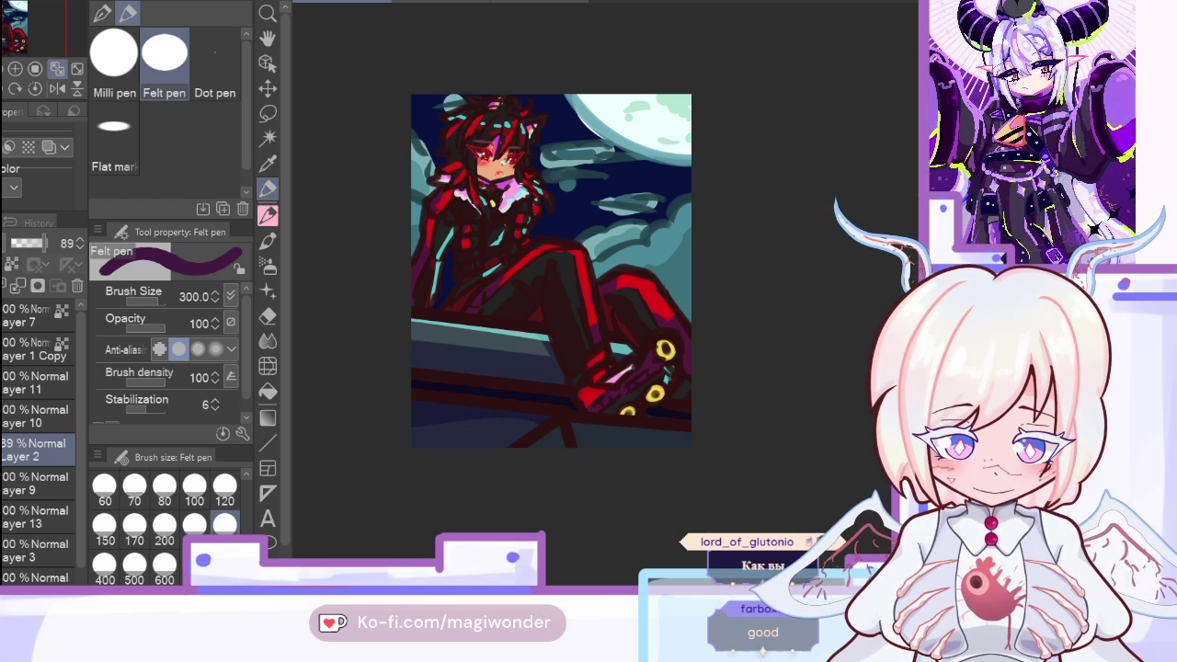
key(bracketleft)
key(bracketleft)
key(bracketleft)
key(bracketleft)
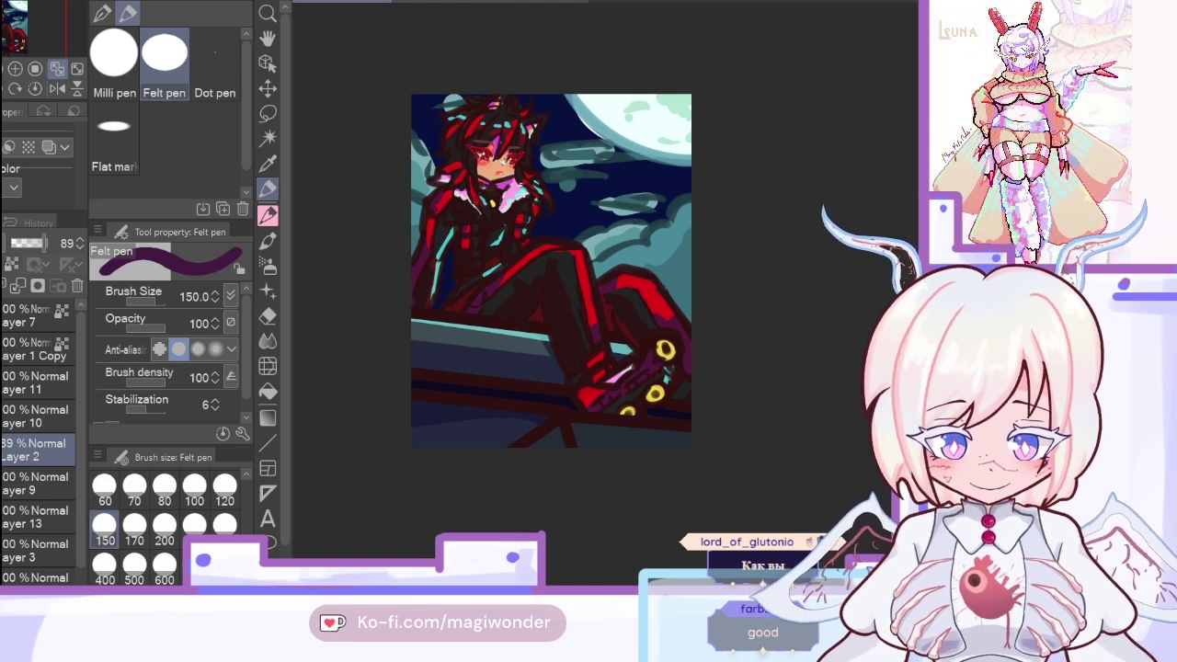
click(18, 286)
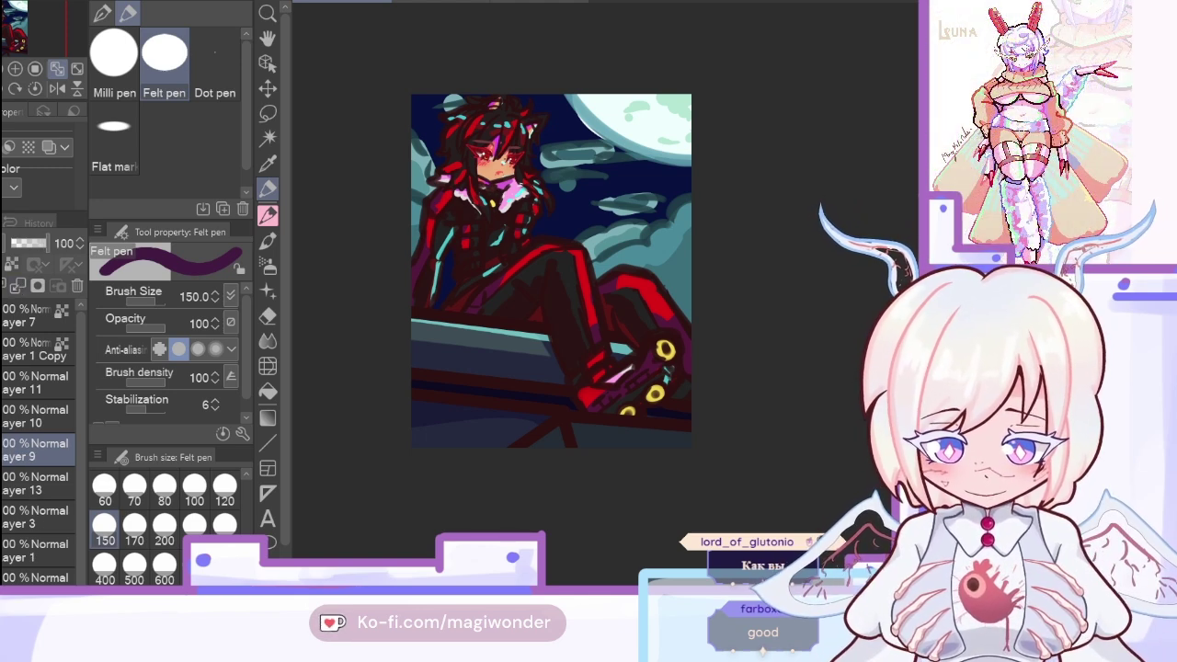
Step: Paint cyan rim highlights along both legs on a new layer at size 100 in a mirrored view, and merge down into Layer 13
key(ctrl+z)
key(ctrl+z)
key(x)
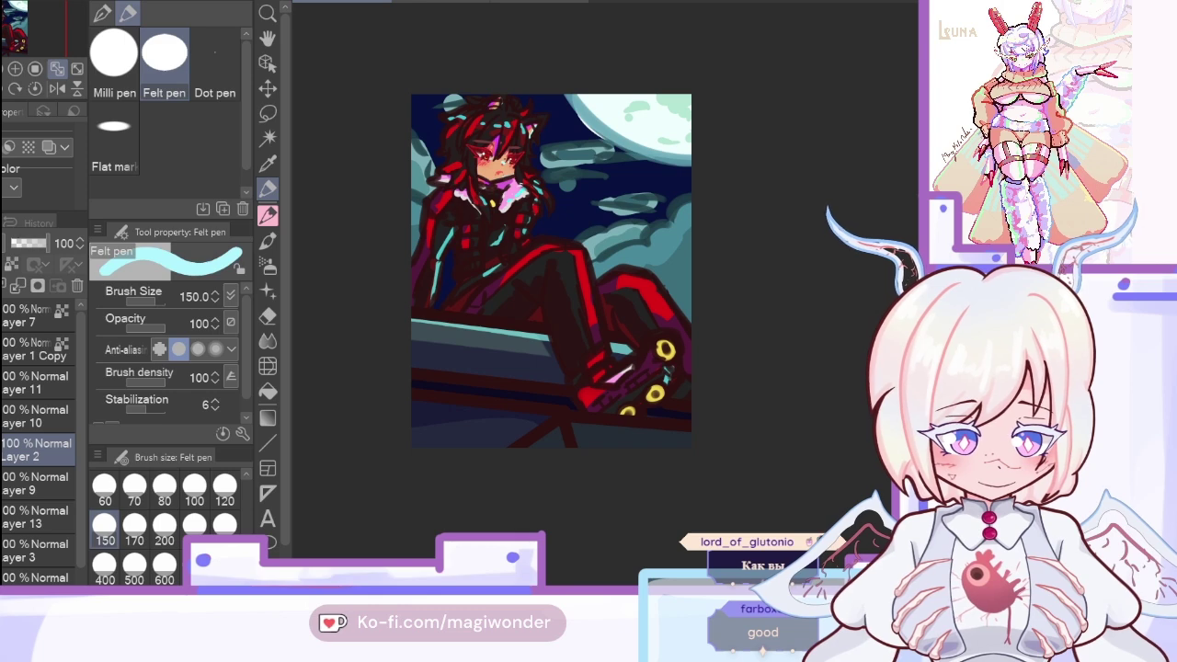
click(57, 88)
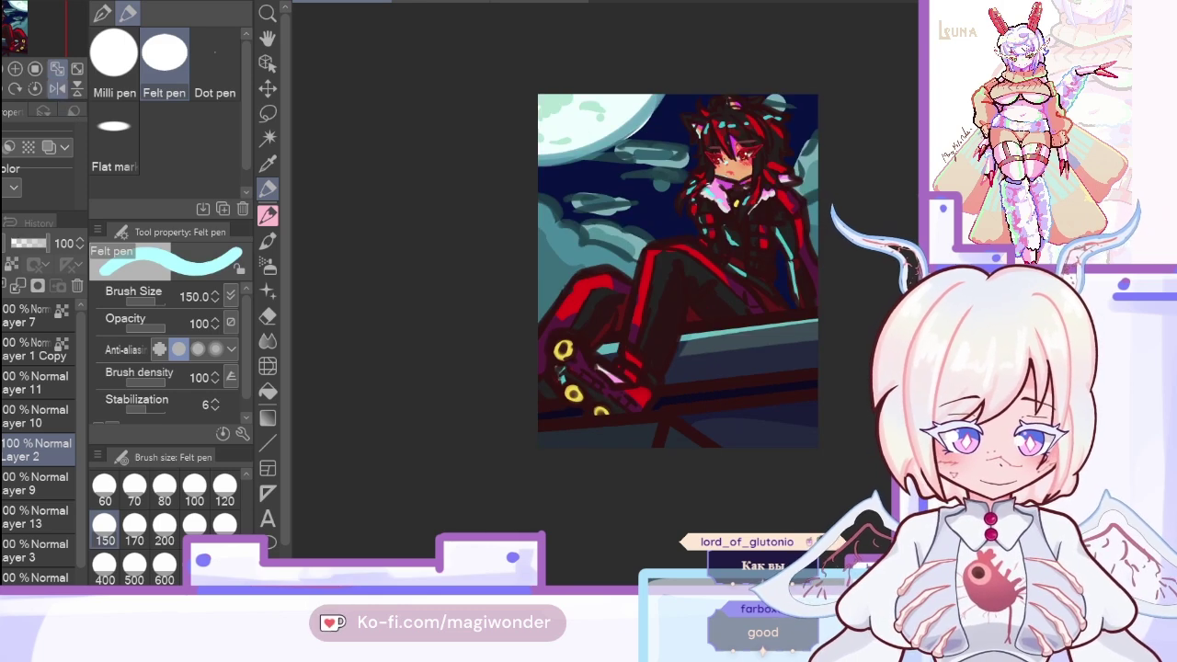
click(205, 493)
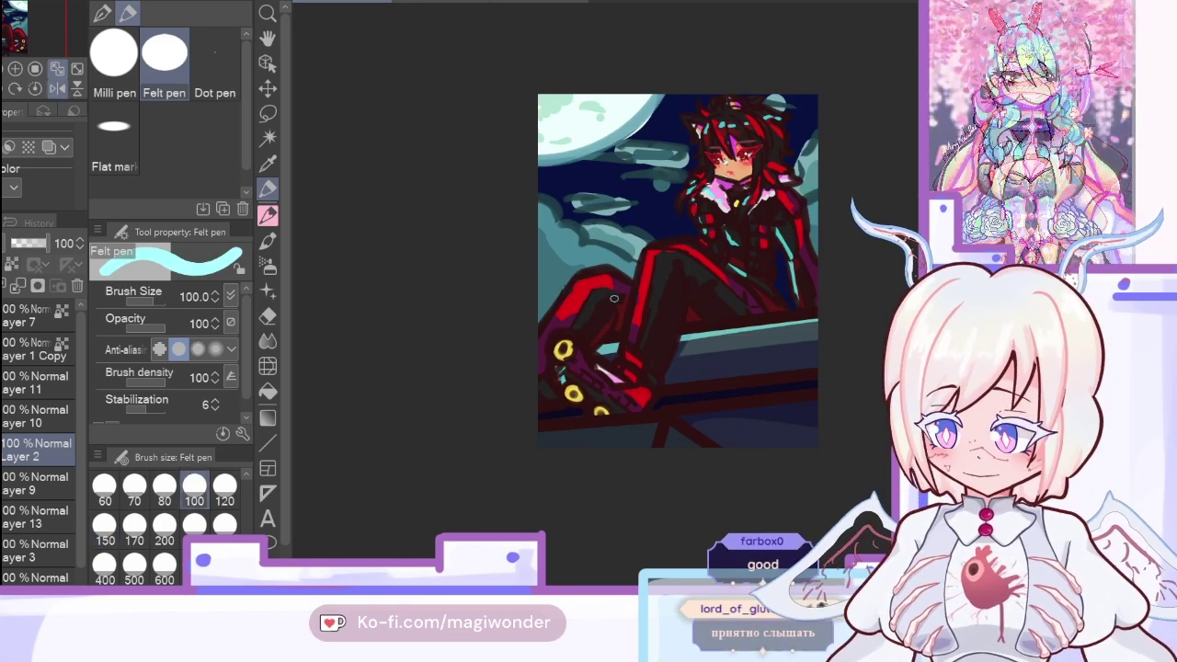
mouse_move(572, 289)
mouse_down()
mouse_move(532, 351)
mouse_move(601, 272)
mouse_up()
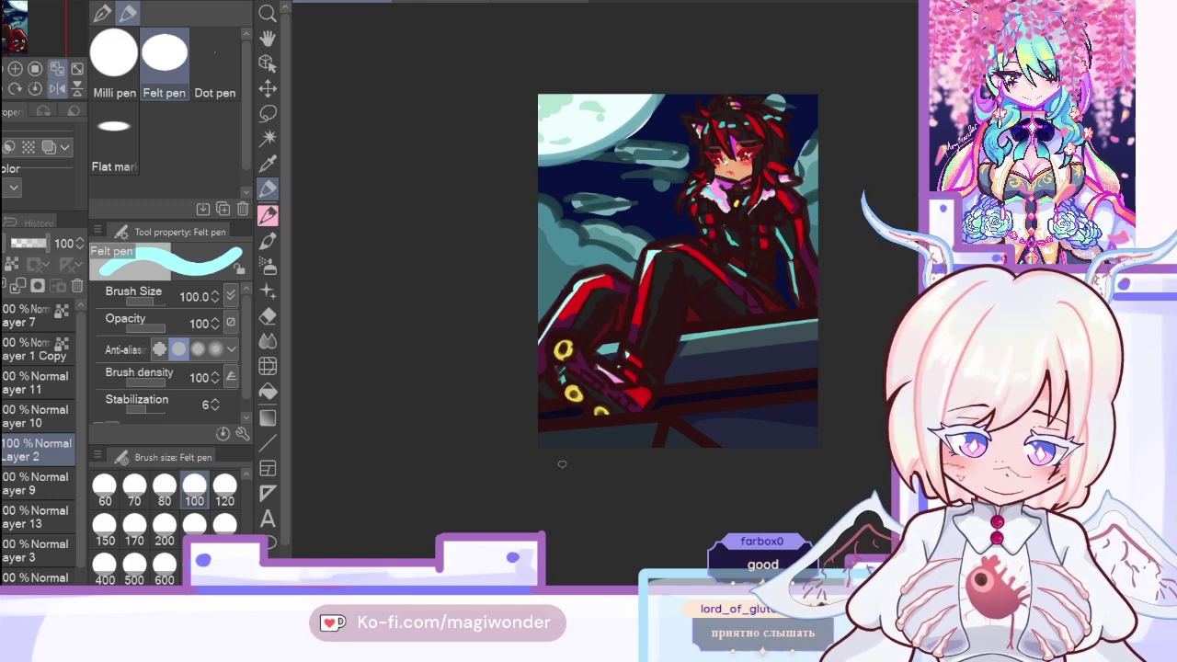
click(61, 89)
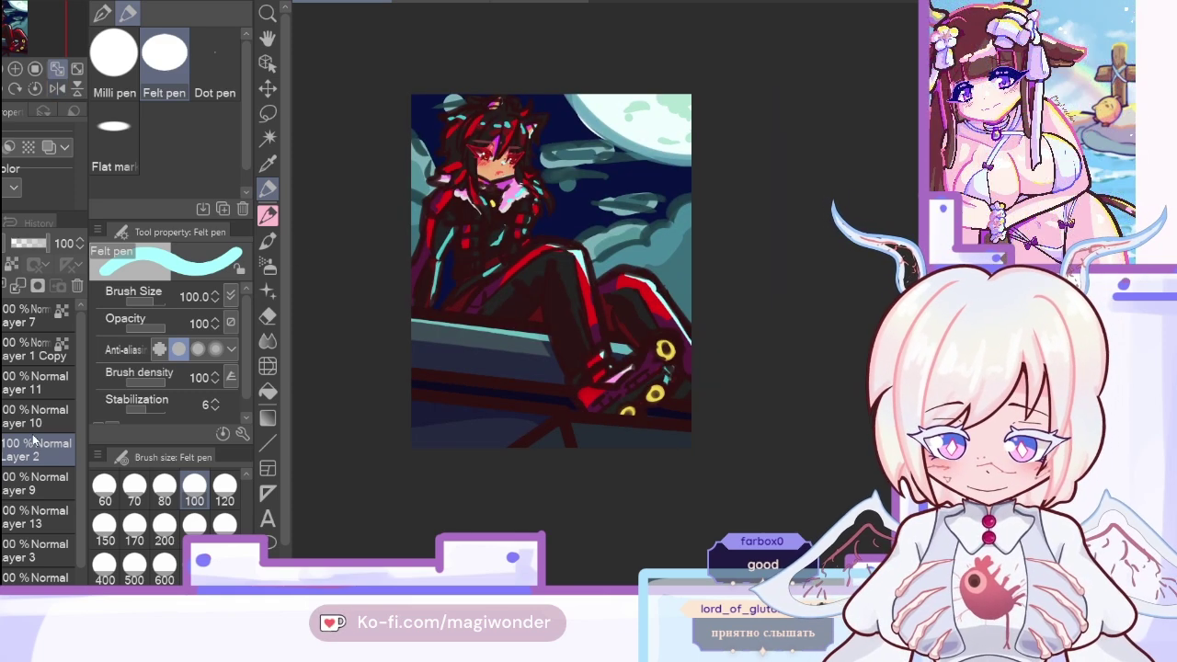
key(ctrl+e)
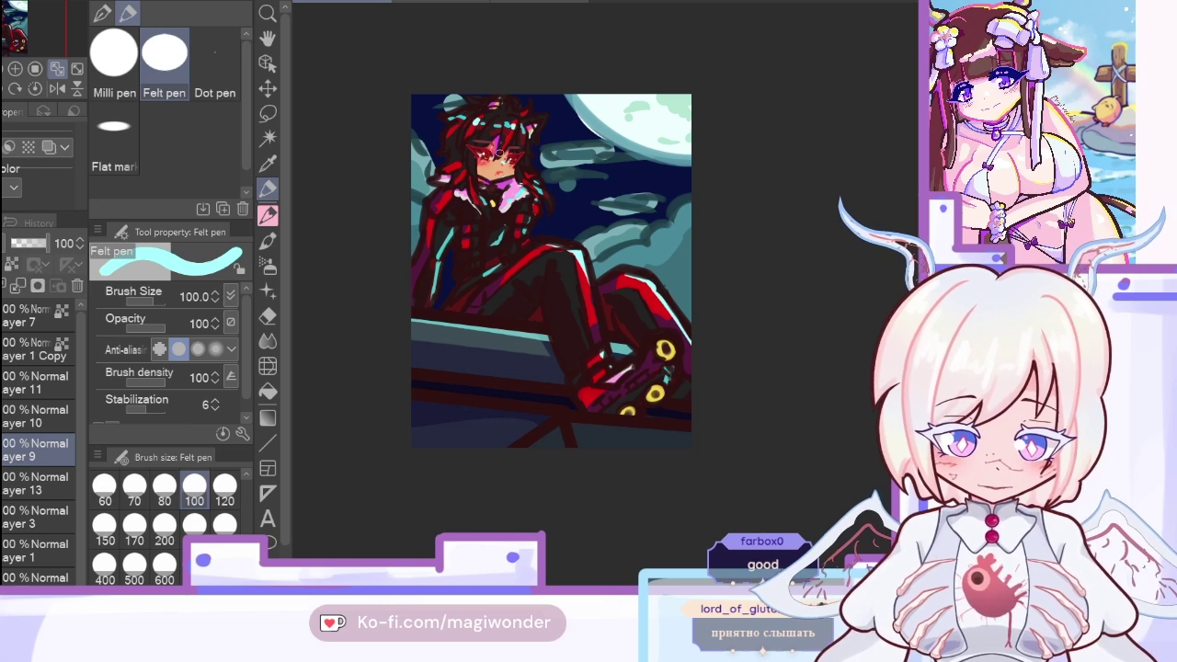
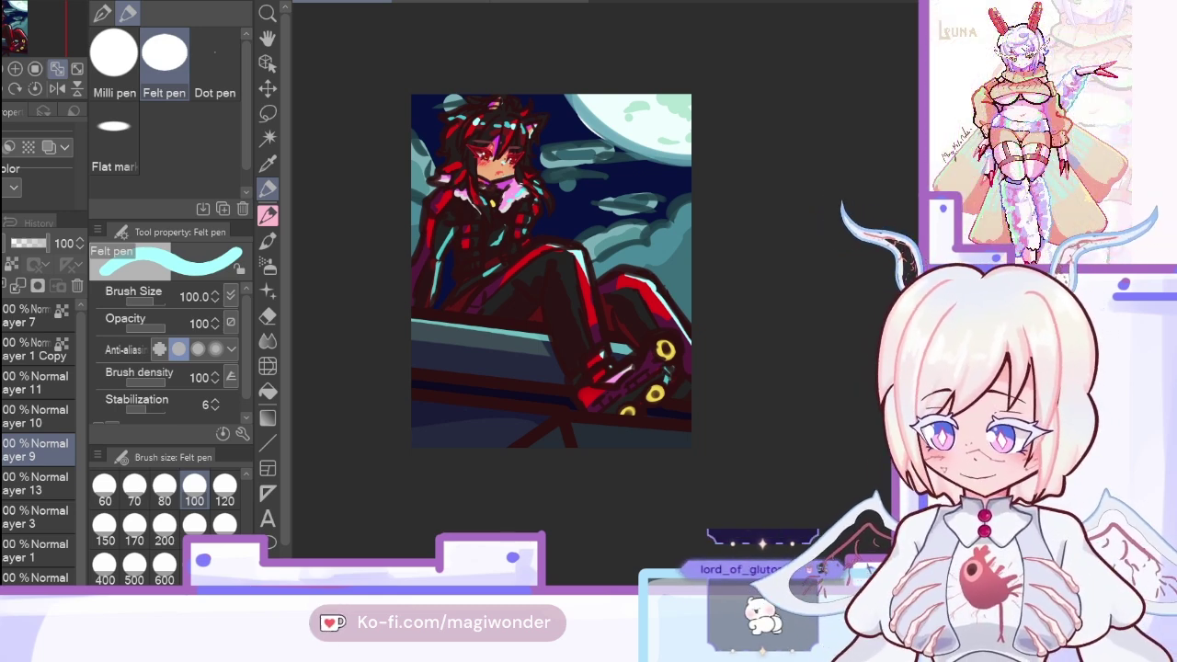
click(13, 289)
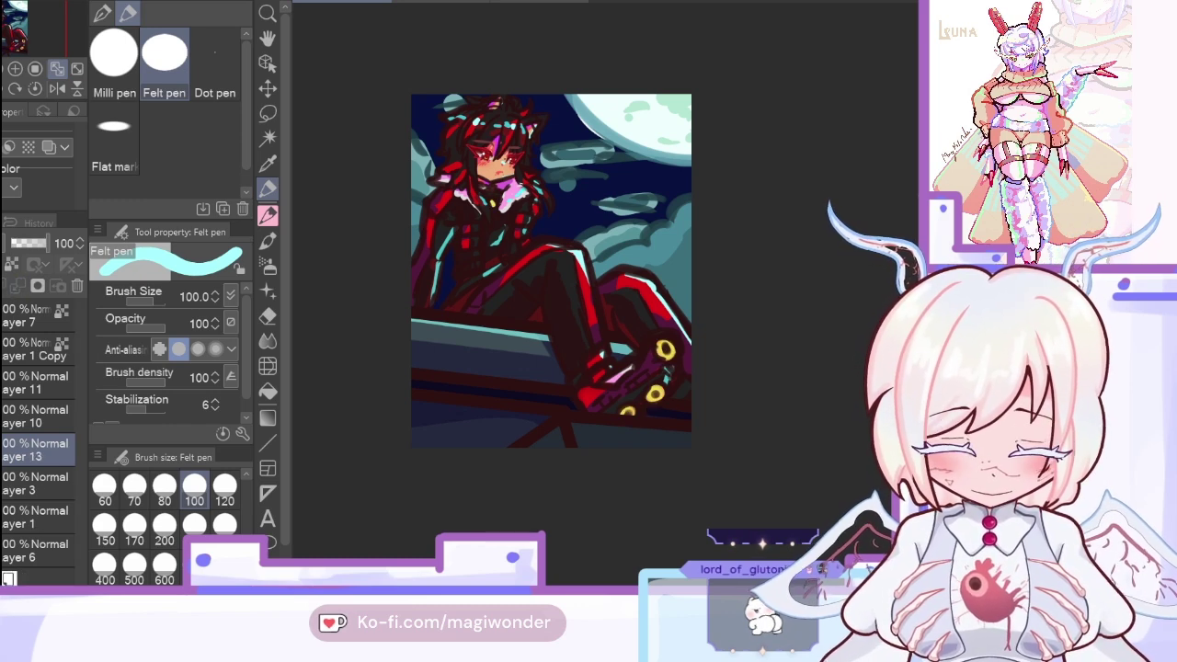
Step: Shade the skate wheels with sampled pink on a new layer at Felt pen size 300, and merge it down into Layer 10
key(i)
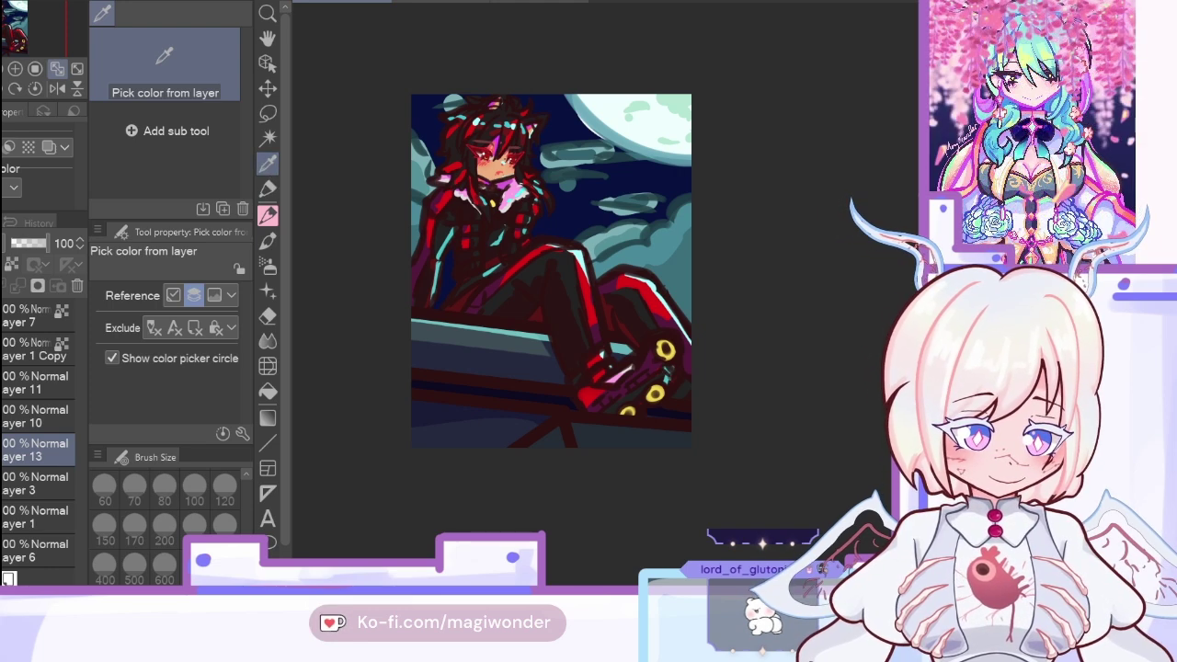
click(267, 189)
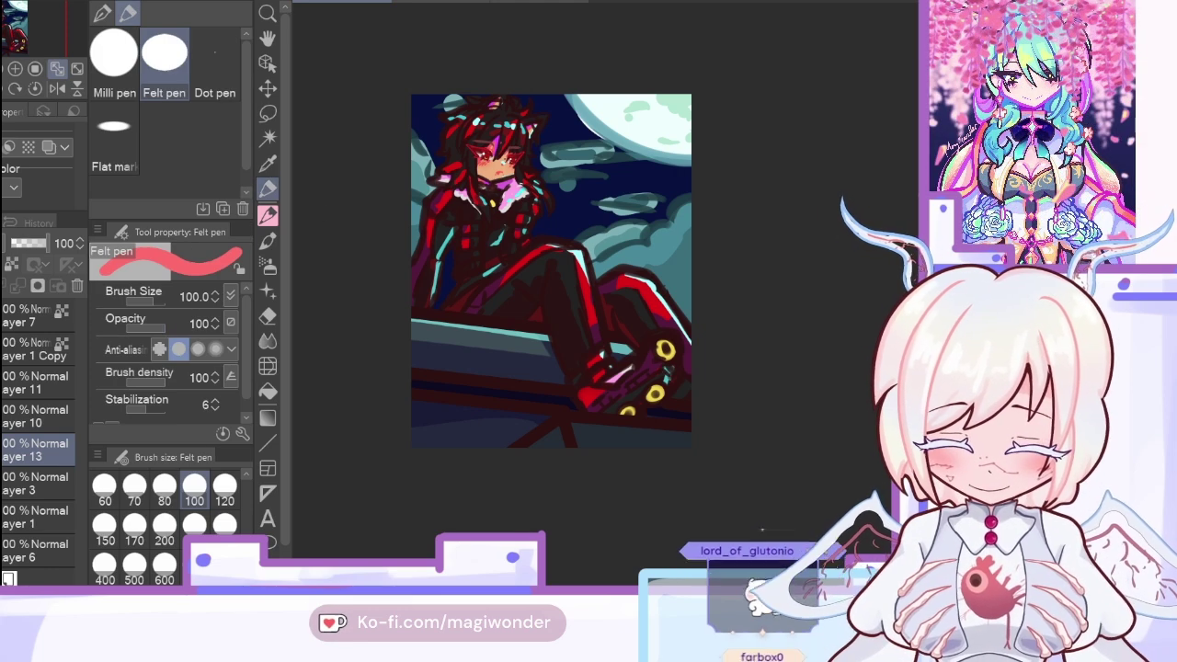
click(37, 416)
key(ctrl+shift+n)
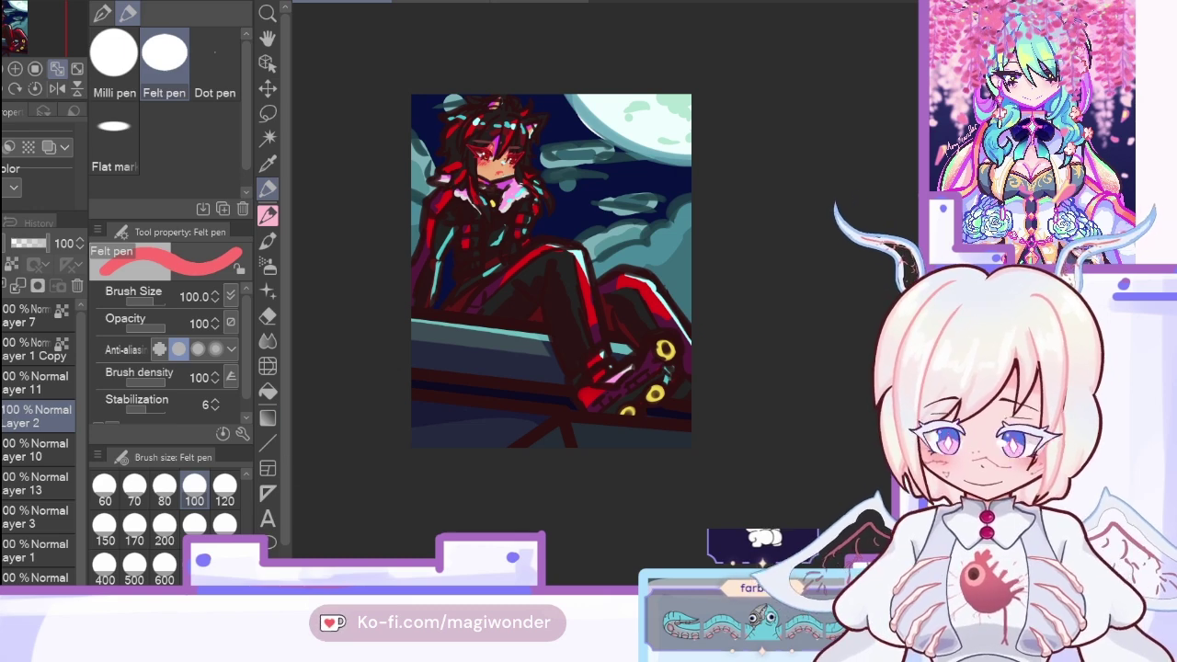
click(224, 523)
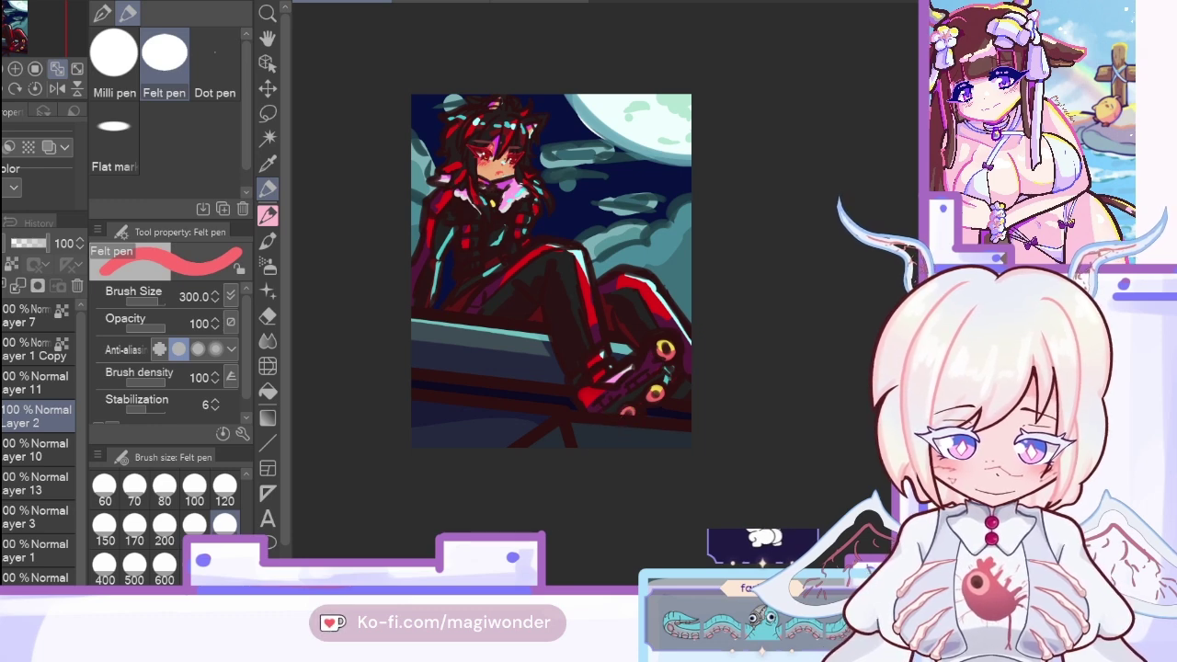
click(15, 286)
Step: Add highlights to the skate wheels on Layer 10 with cyan sampled from the hair, using the Felt pen at size 120
click(268, 164)
drag(466, 123, 462, 118)
click(267, 188)
click(224, 487)
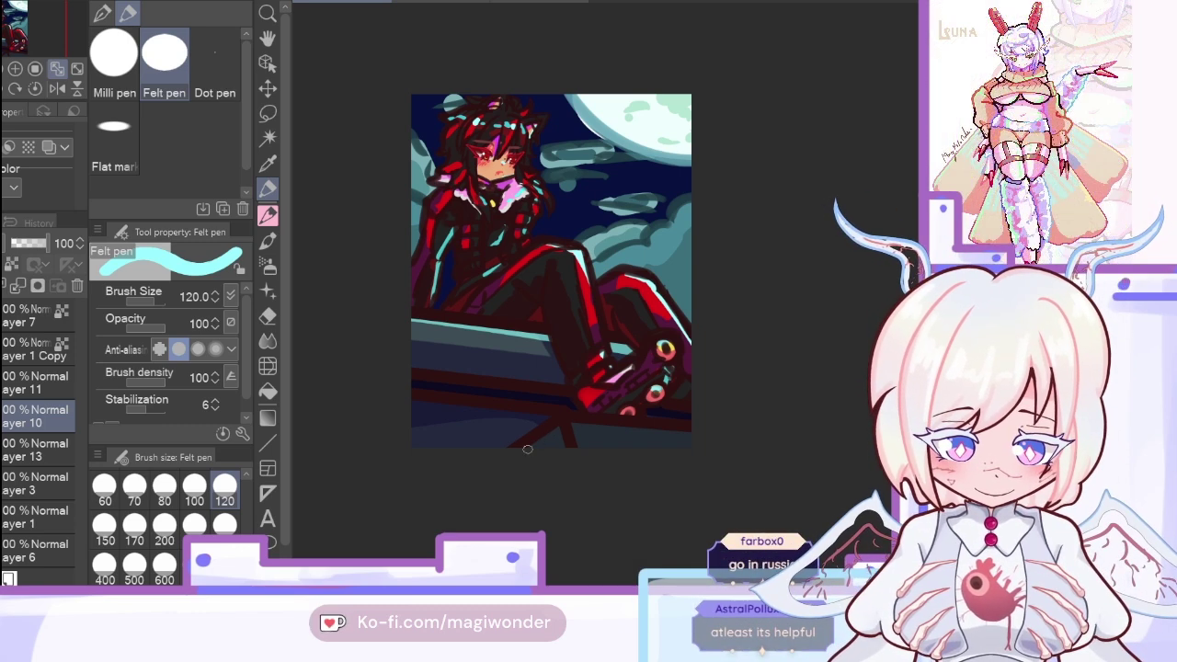
Step: Paint cyan edge highlights and small spots along the lower roof section beneath the skates on Layer 11 at size 120
click(28, 451)
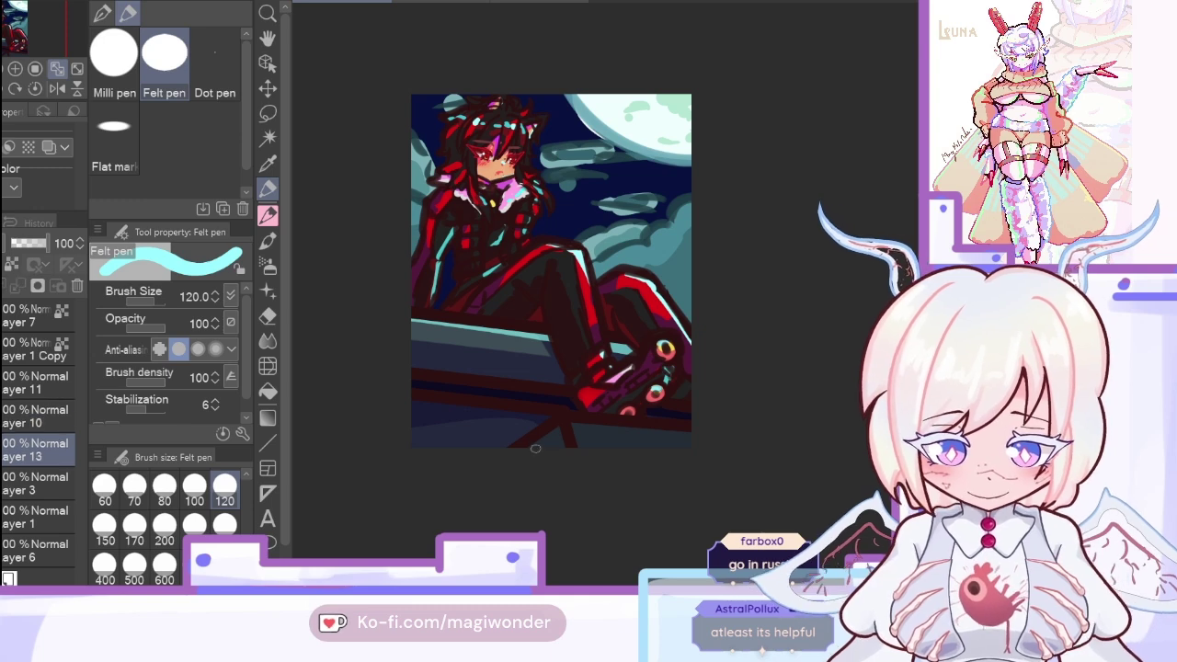
click(63, 366)
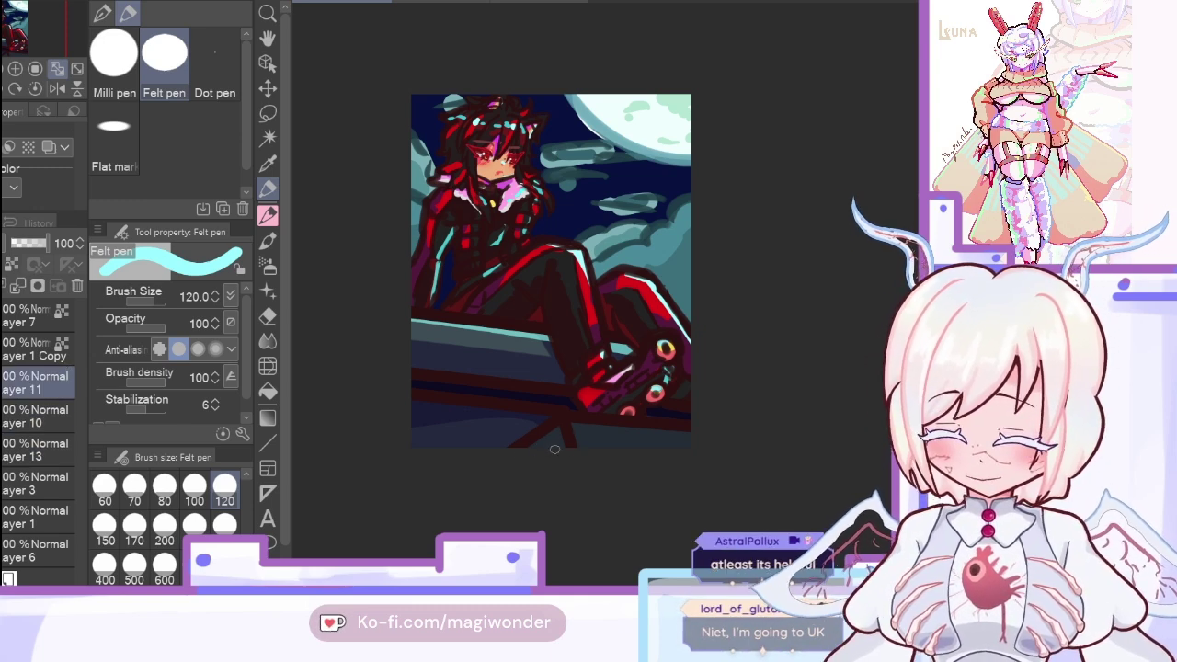
drag(561, 428, 704, 426)
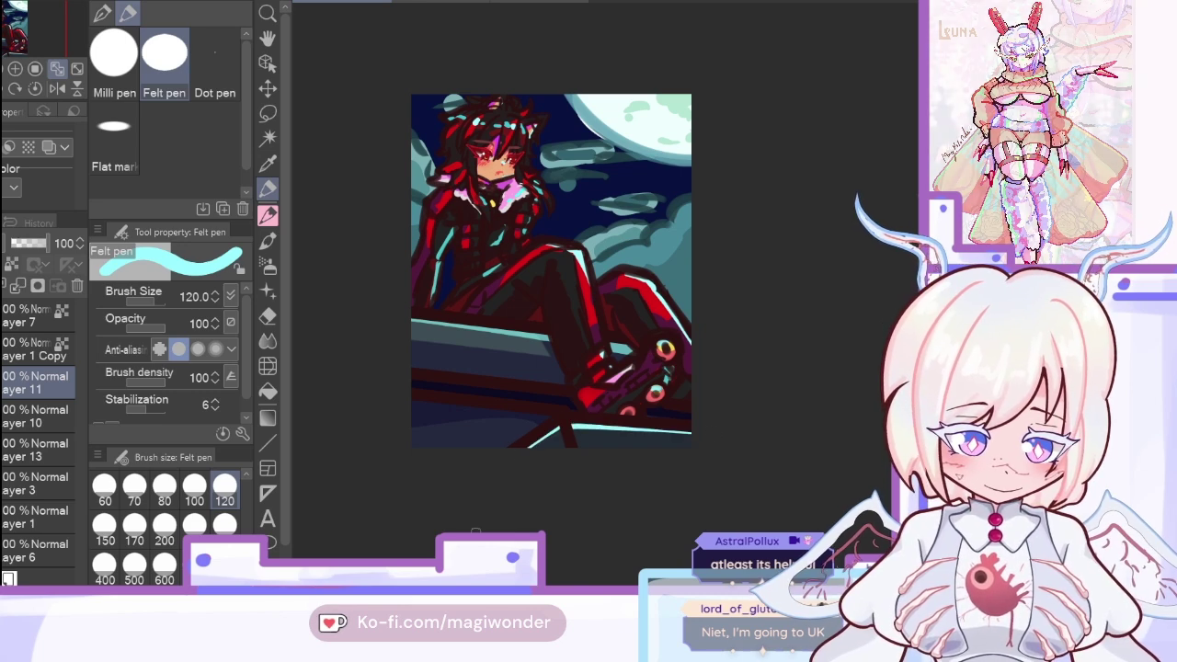
click(665, 436)
click(675, 437)
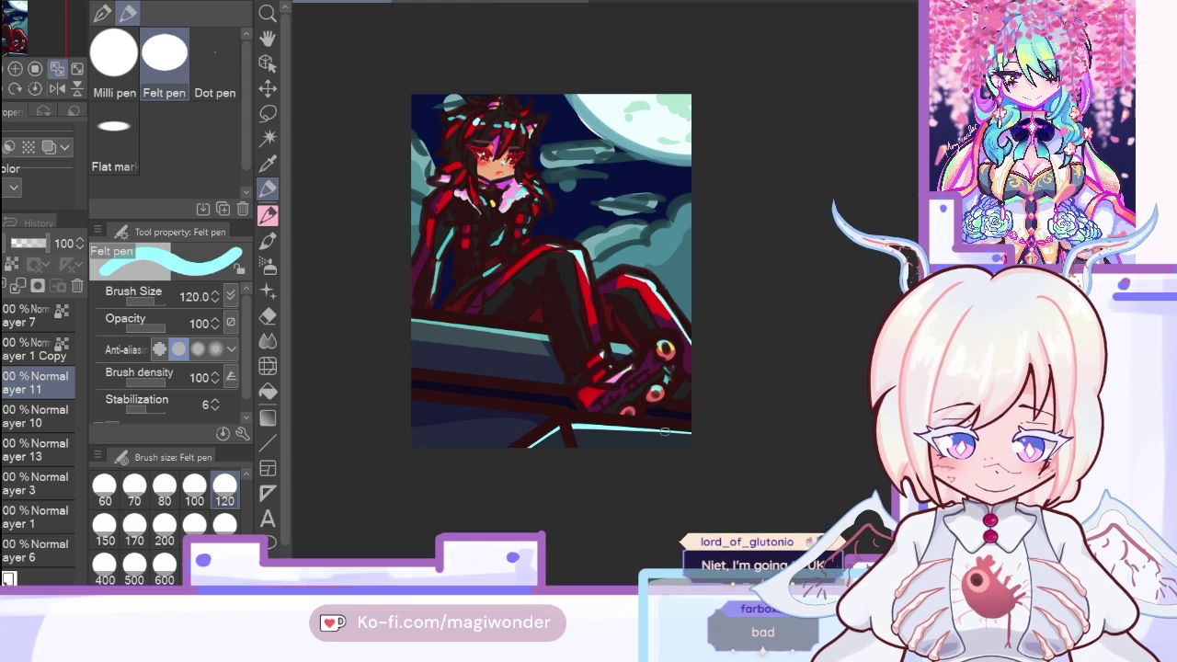
Step: Touch up the lower roof section on Layer 11 with sampled dark color at size 120, and merge Layers 11 and 10 into Layer 13
click(25, 419)
key(i)
click(545, 441)
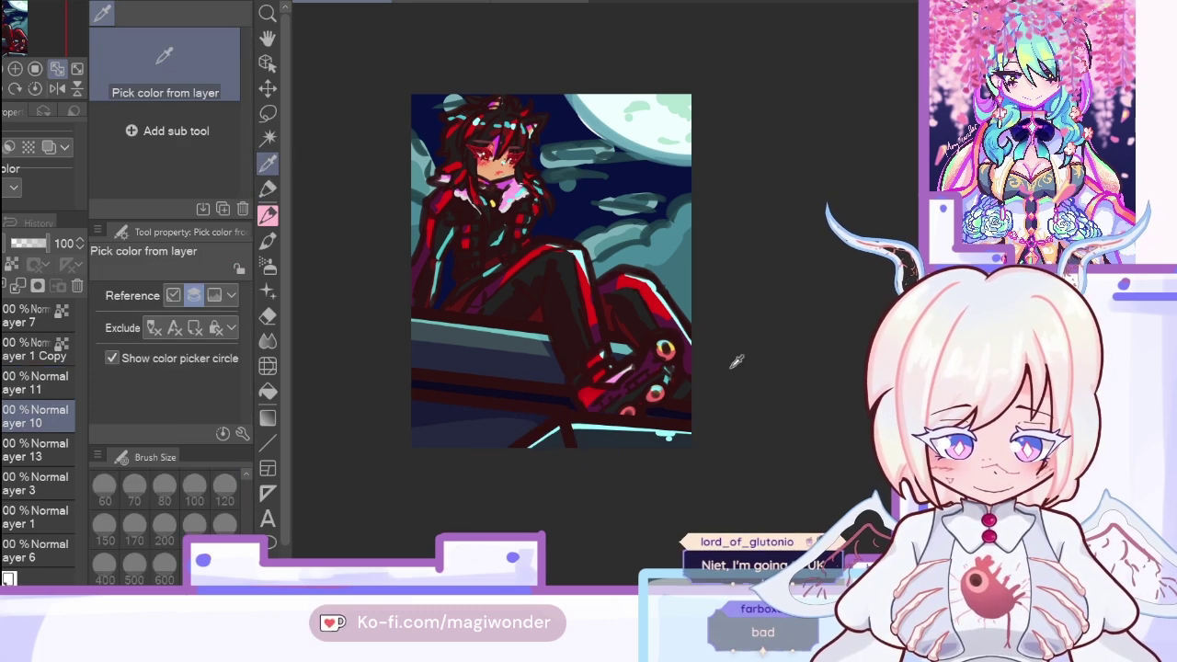
key(p)
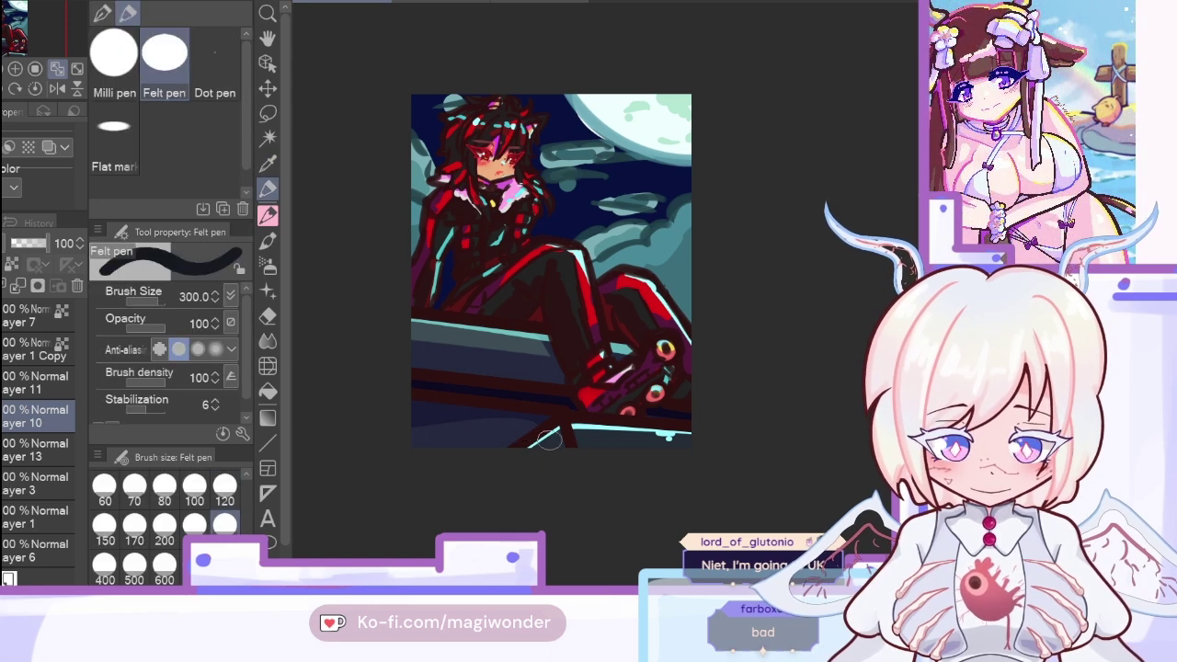
click(37, 385)
mouse_move(46, 243)
mouse_down()
mouse_move(11, 243)
mouse_move(52, 243)
mouse_up()
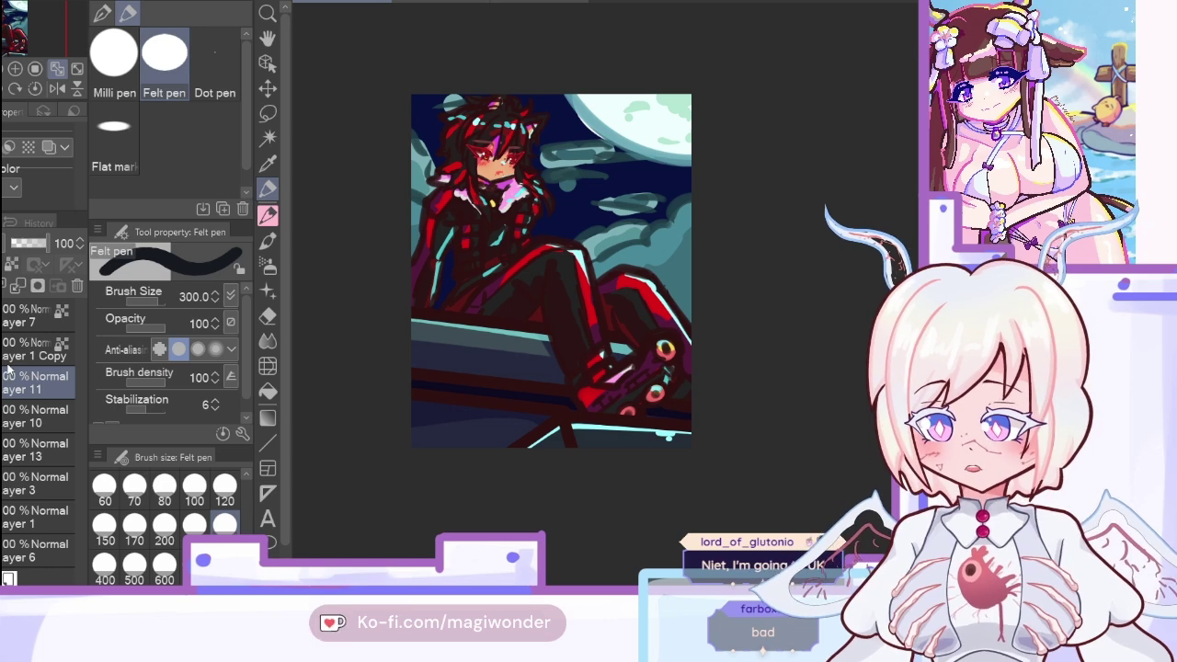
click(224, 485)
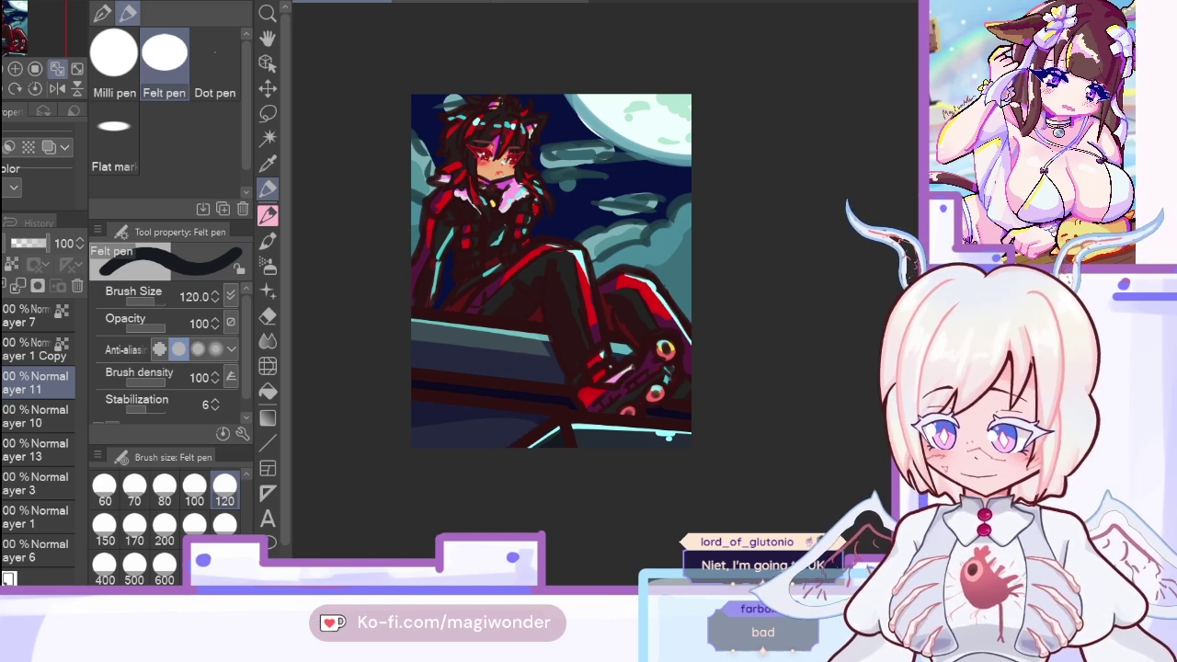
click(18, 288)
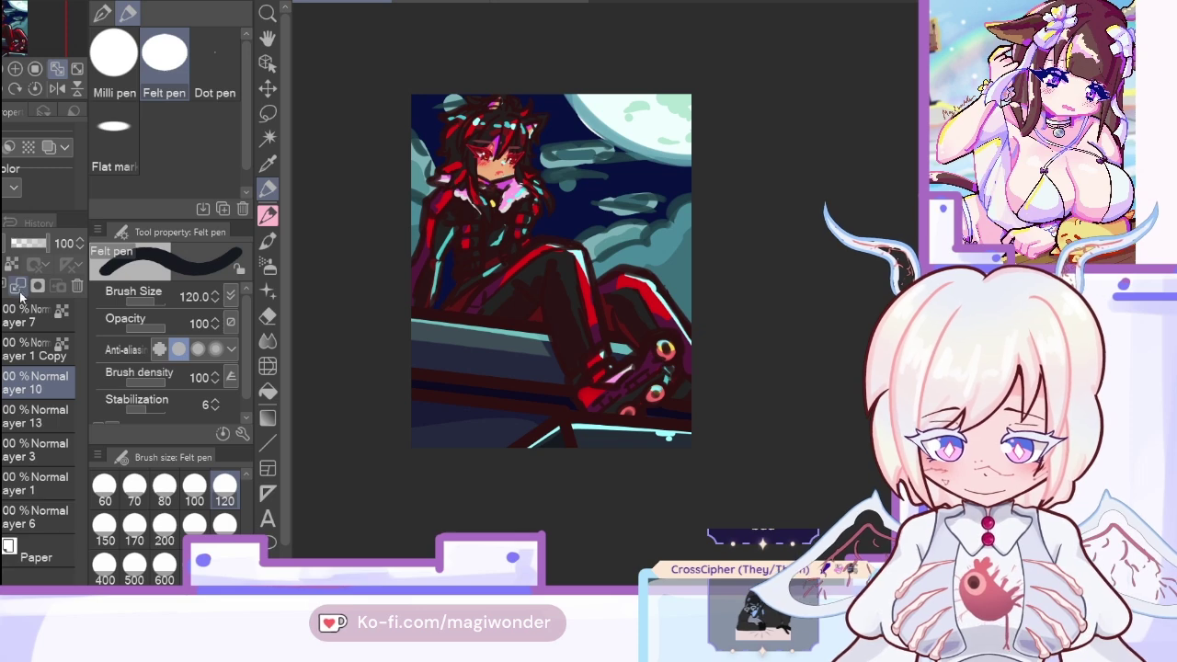
click(19, 291)
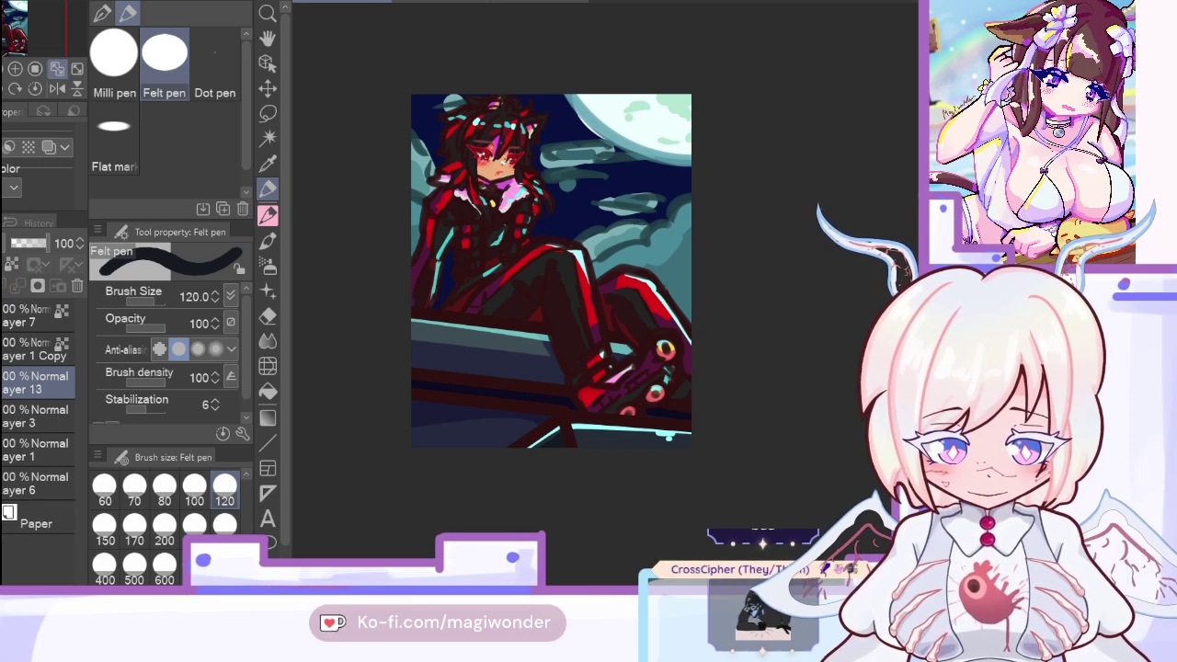
Step: Shade the legs and torso with soft teal using the Soft airbrush at size 300 on a new layer, and merge it down into Layer 13
click(267, 266)
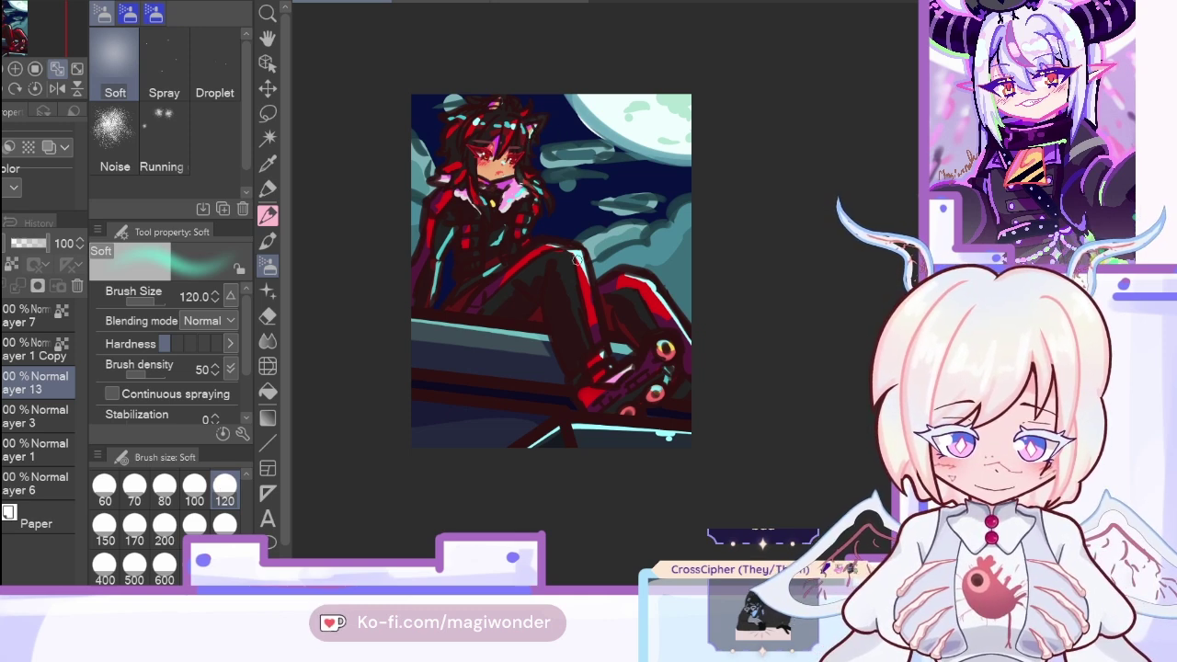
drag(578, 282, 582, 327)
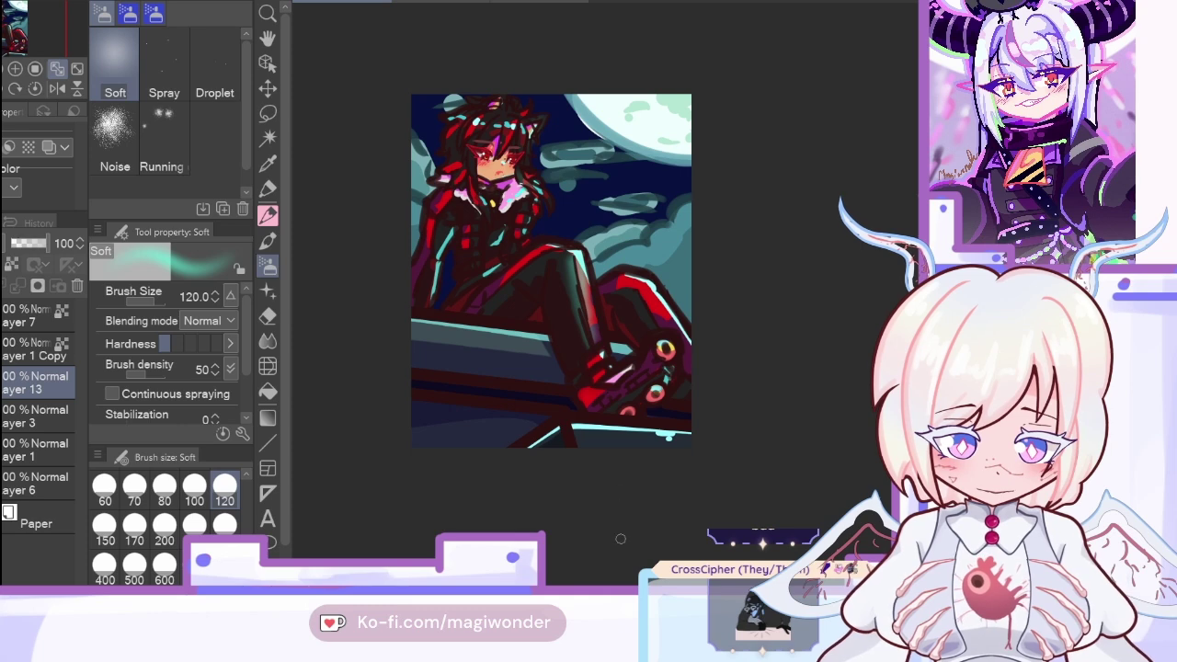
key(ctrl+z)
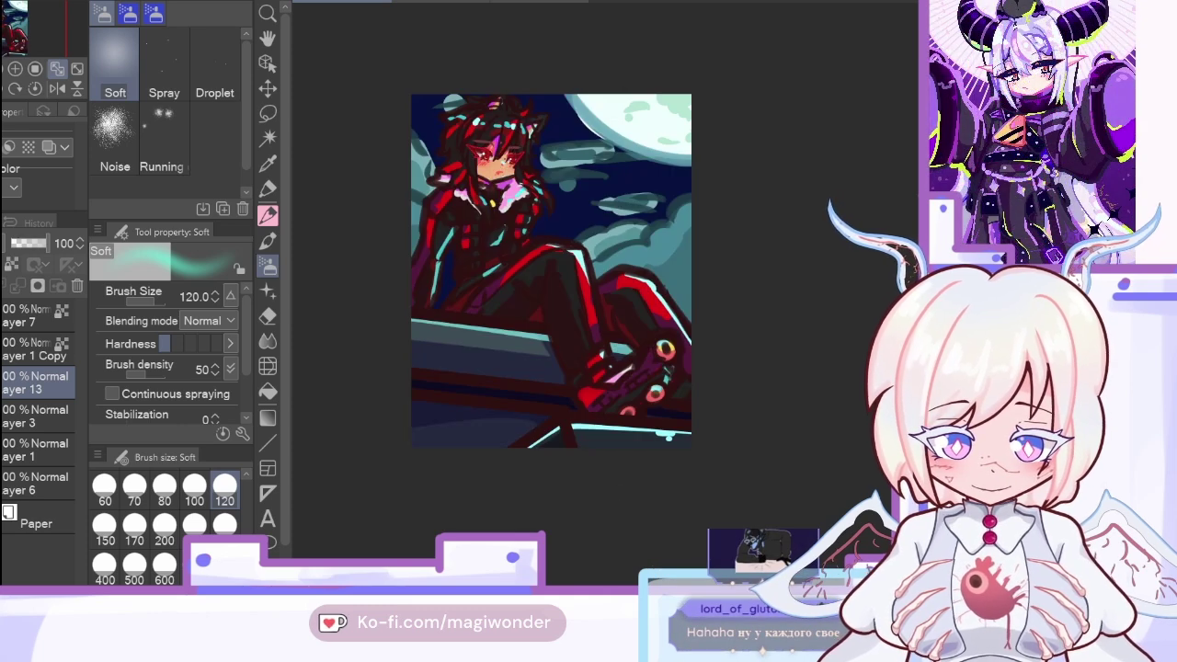
click(57, 89)
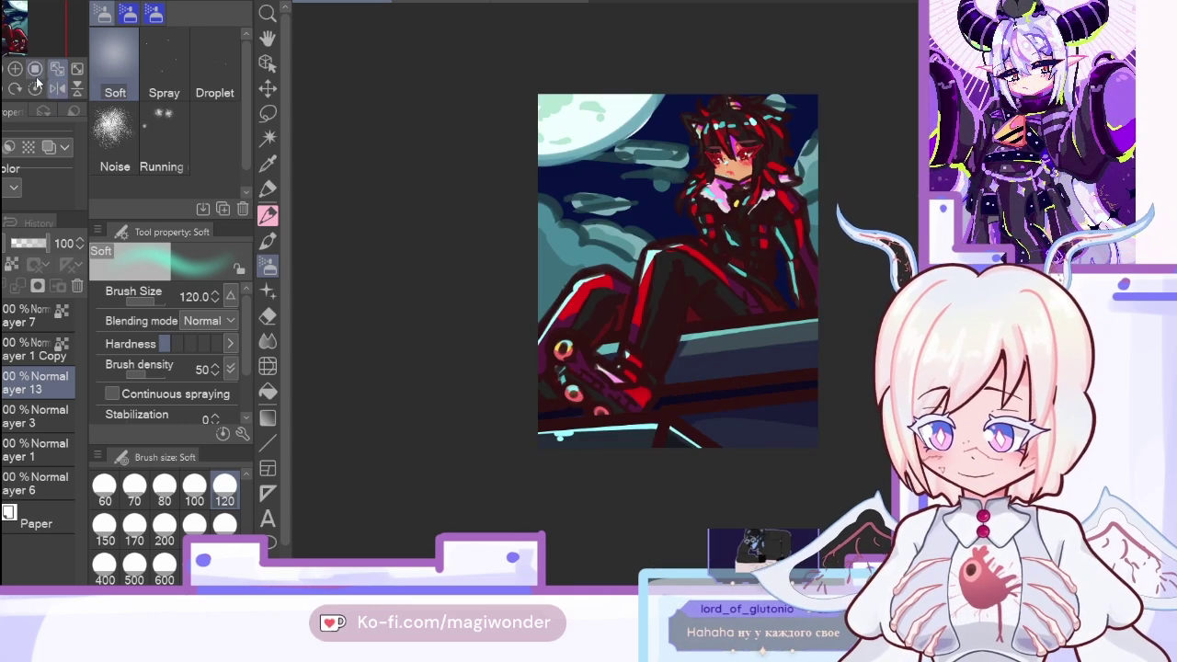
key(ctrl+shift+n)
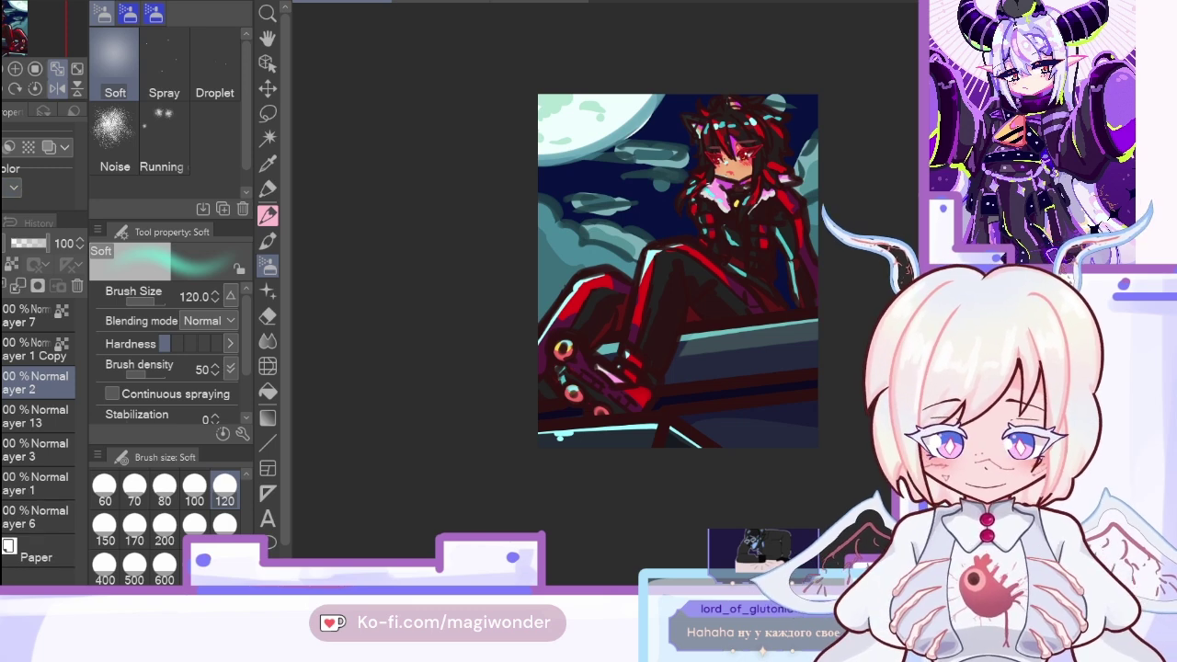
click(224, 523)
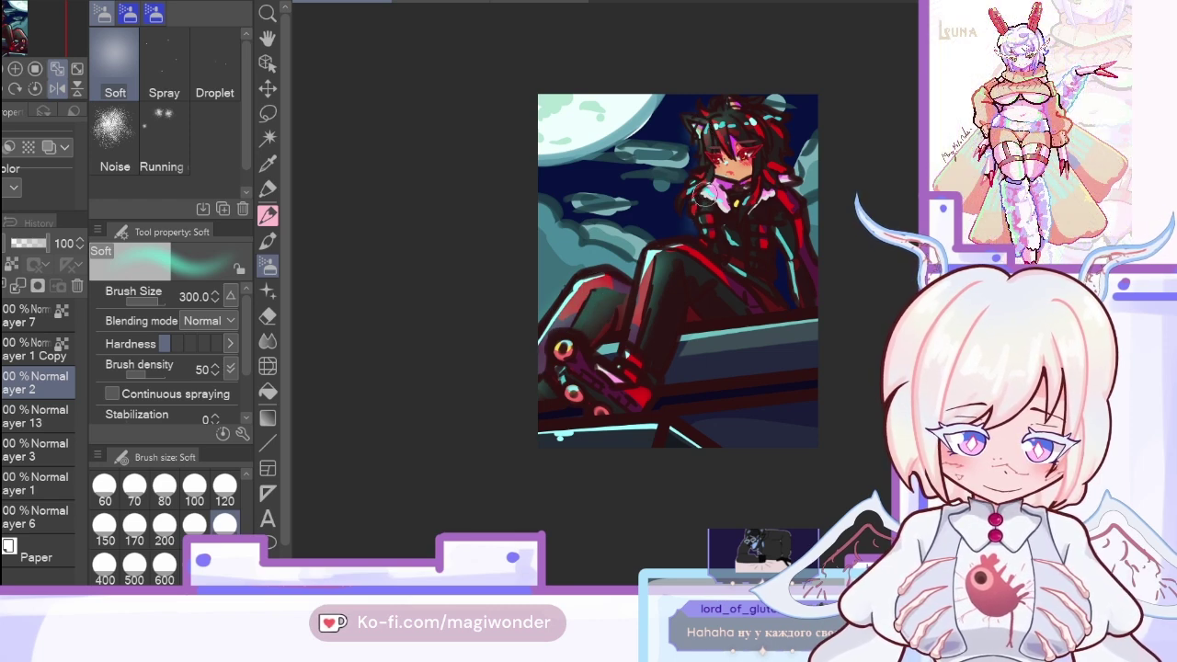
click(57, 88)
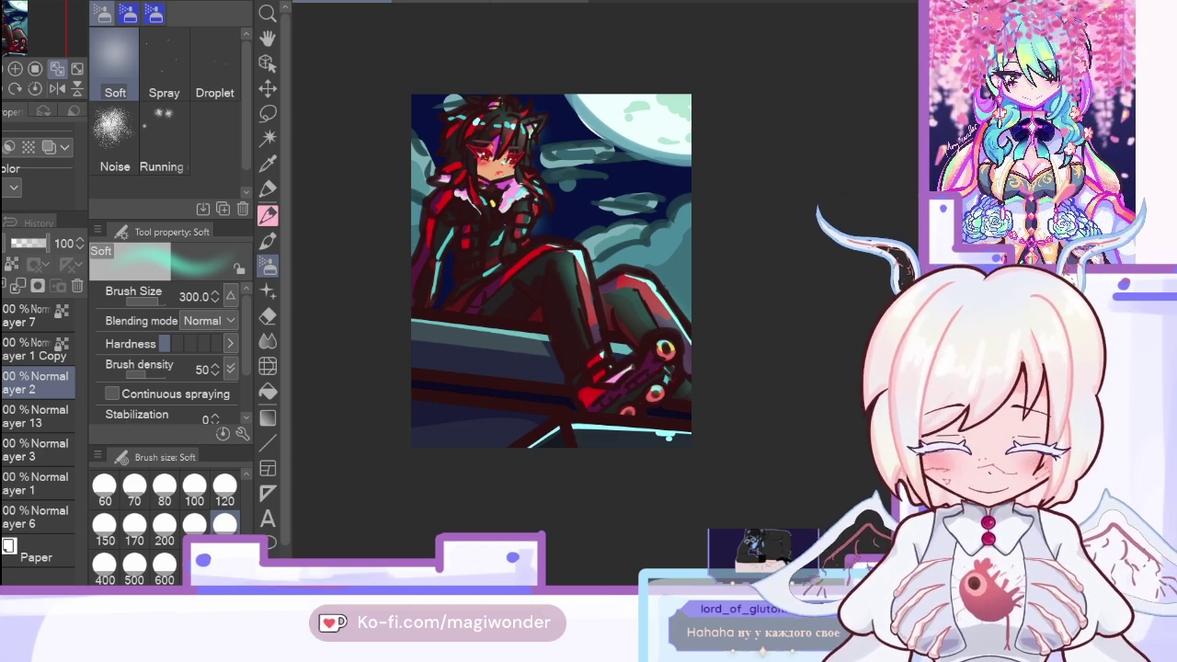
click(15, 289)
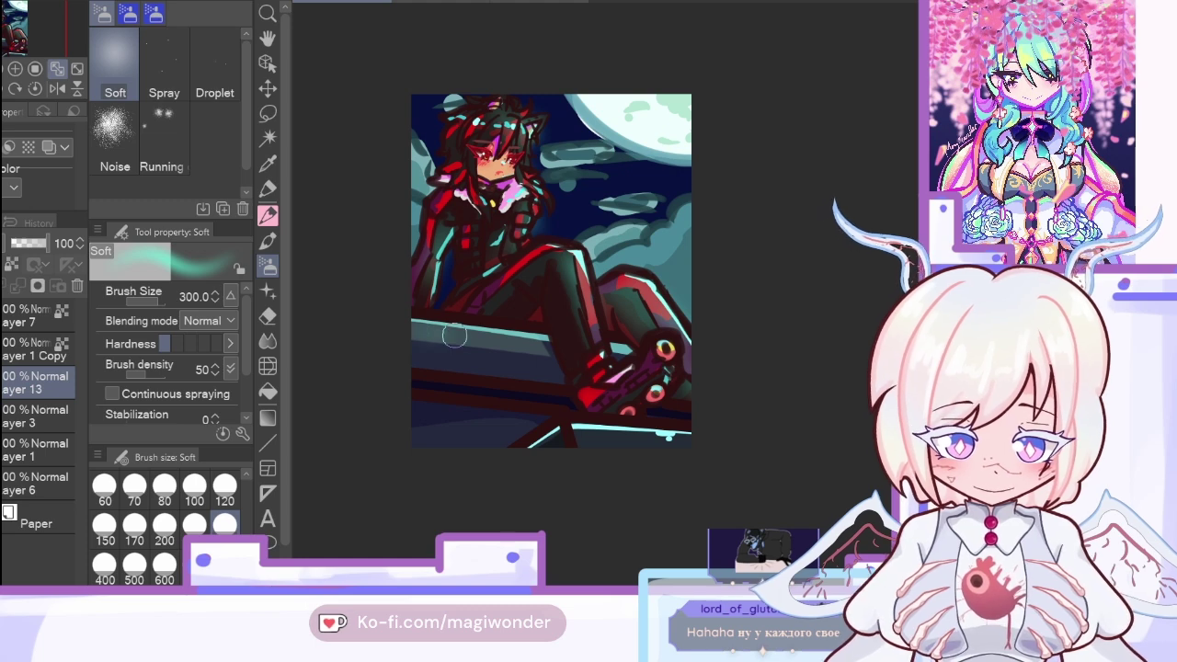
Step: Undo the soft strokes on the roof and airbrush a soft teal glow around the moon on Layer 13 at size 300
drag(552, 436, 739, 443)
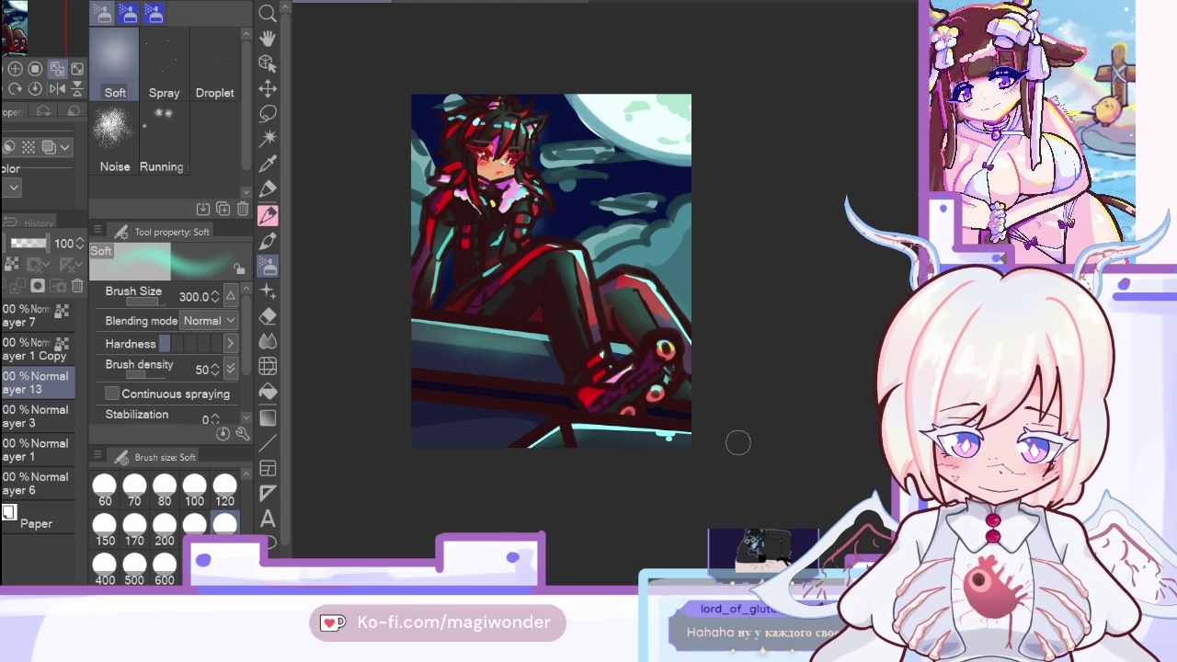
key(ctrl+z)
key(ctrl+z)
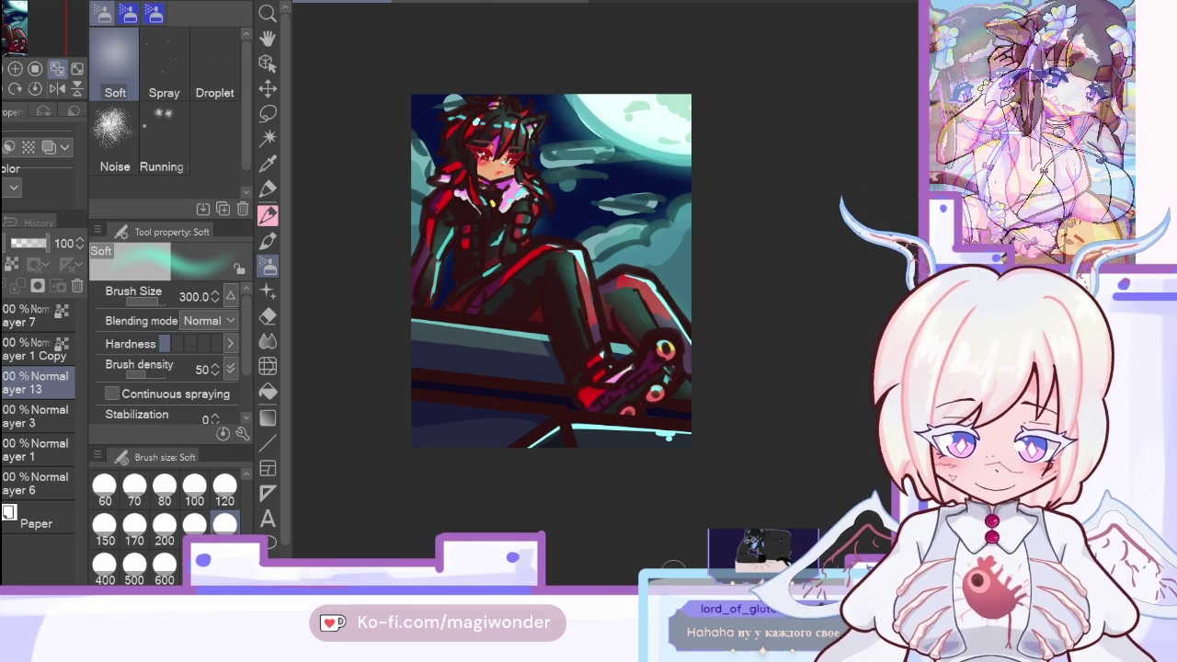
Step: Recolor the collar line art below the face on Layer 1 Copy with purple sampled from the Lucifer reference, using the G-pen at size 1500
click(22, 341)
click(267, 165)
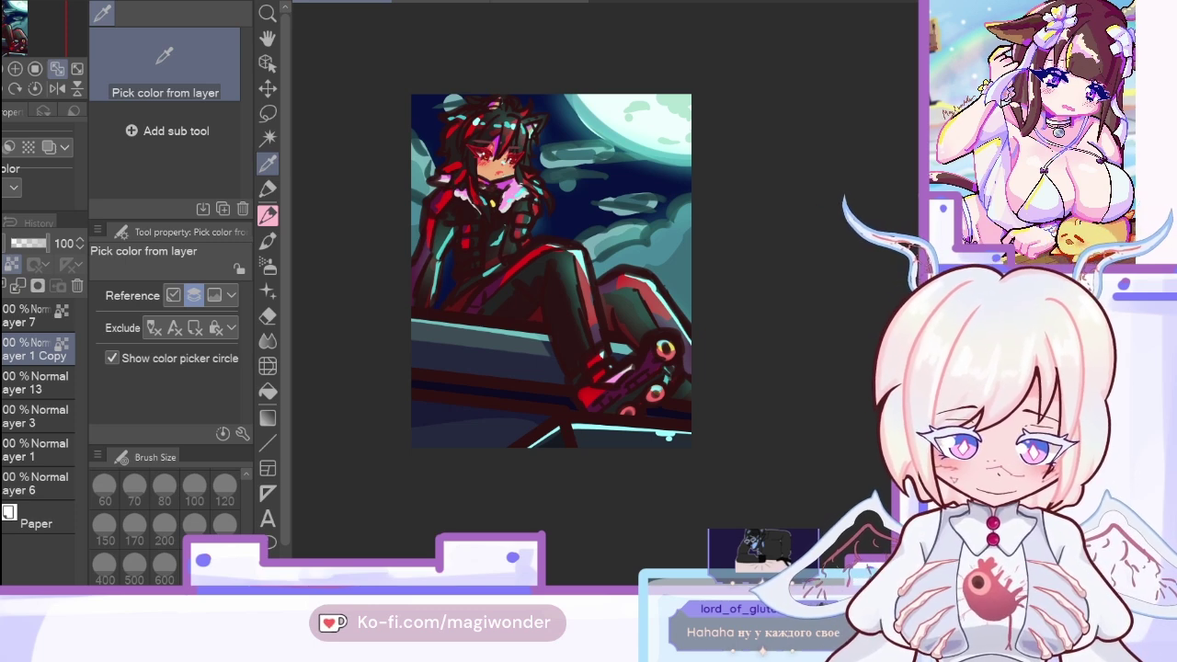
click(441, 3)
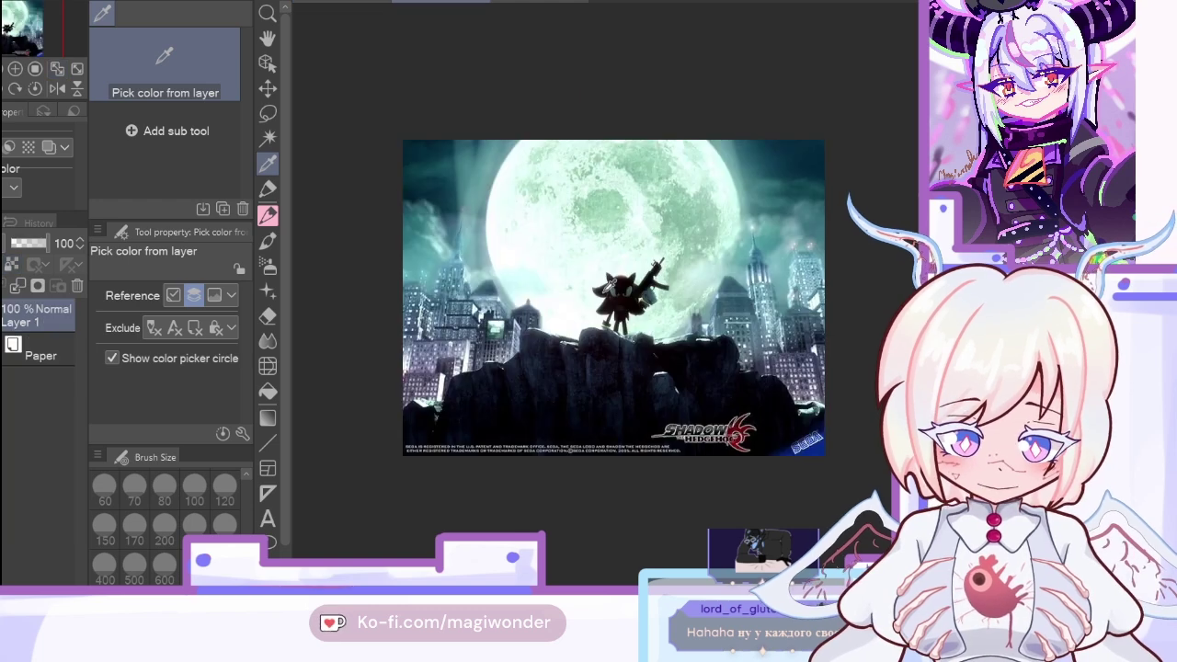
click(526, 2)
click(563, 195)
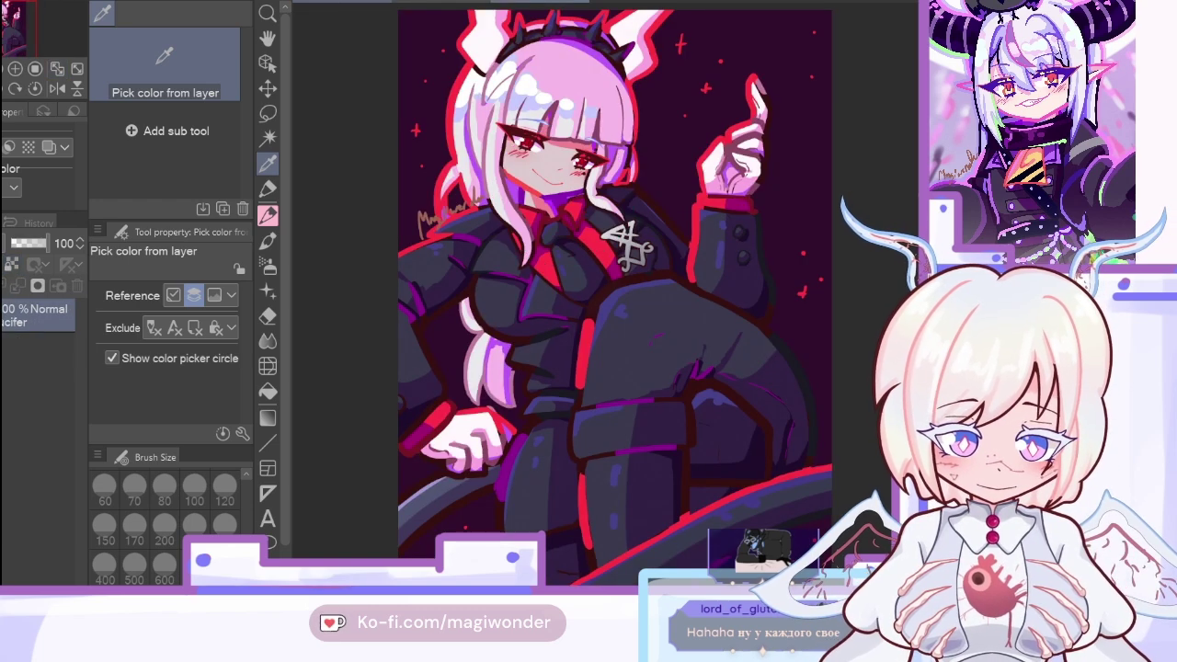
click(342, 2)
click(267, 188)
click(102, 12)
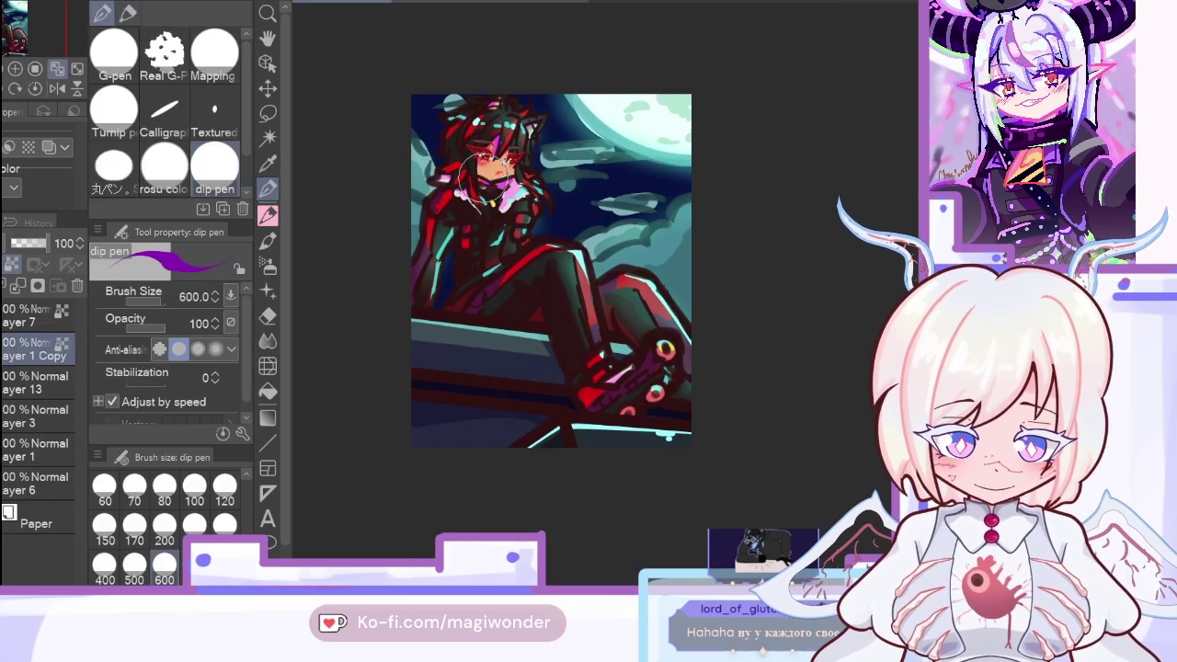
click(114, 55)
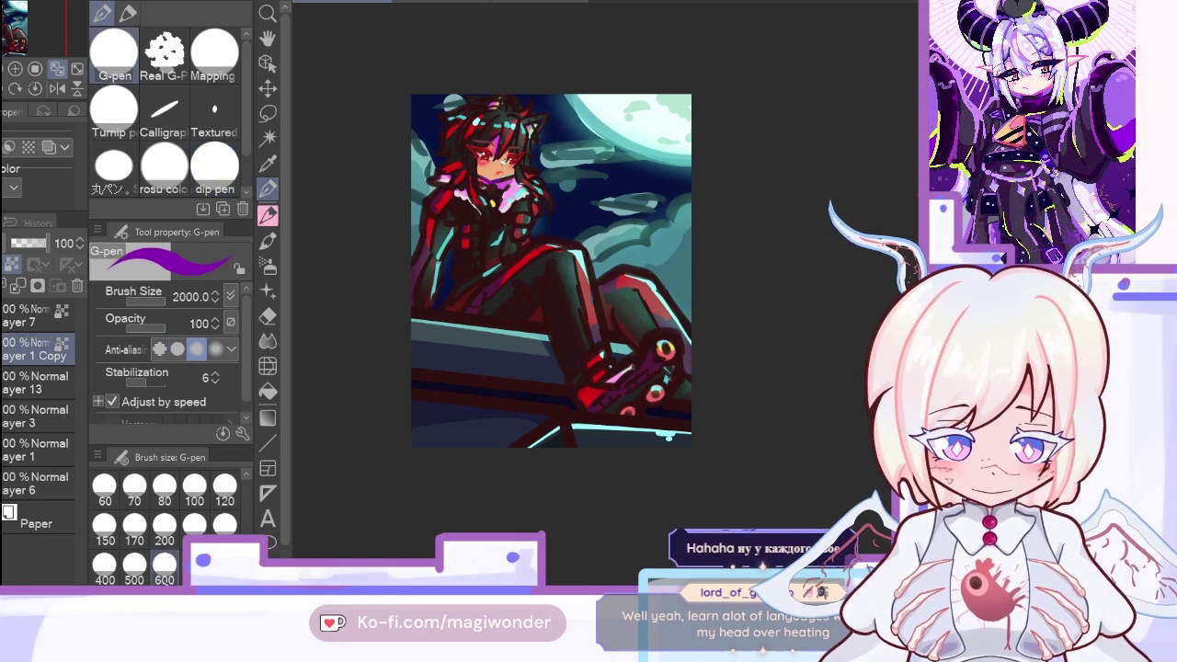
key(bracketleft)
key(bracketleft)
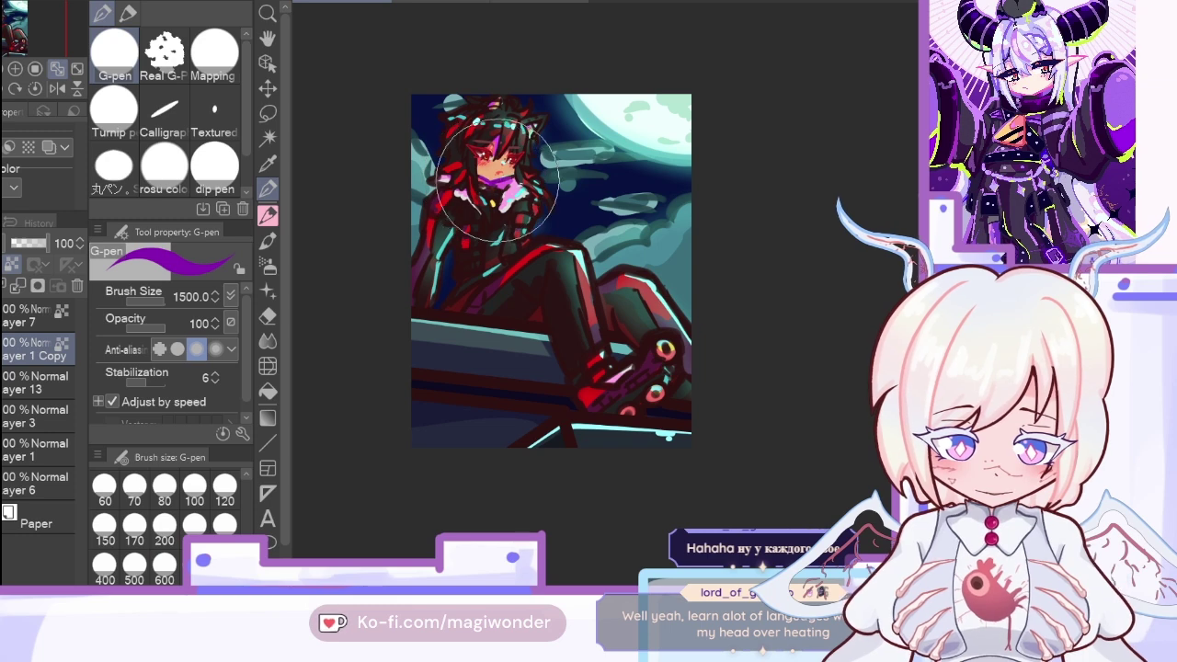
Step: Recolor the fold lines on the trousers on Layer 1 Copy with dark red sampled from the leg, using the G-pen
key(i)
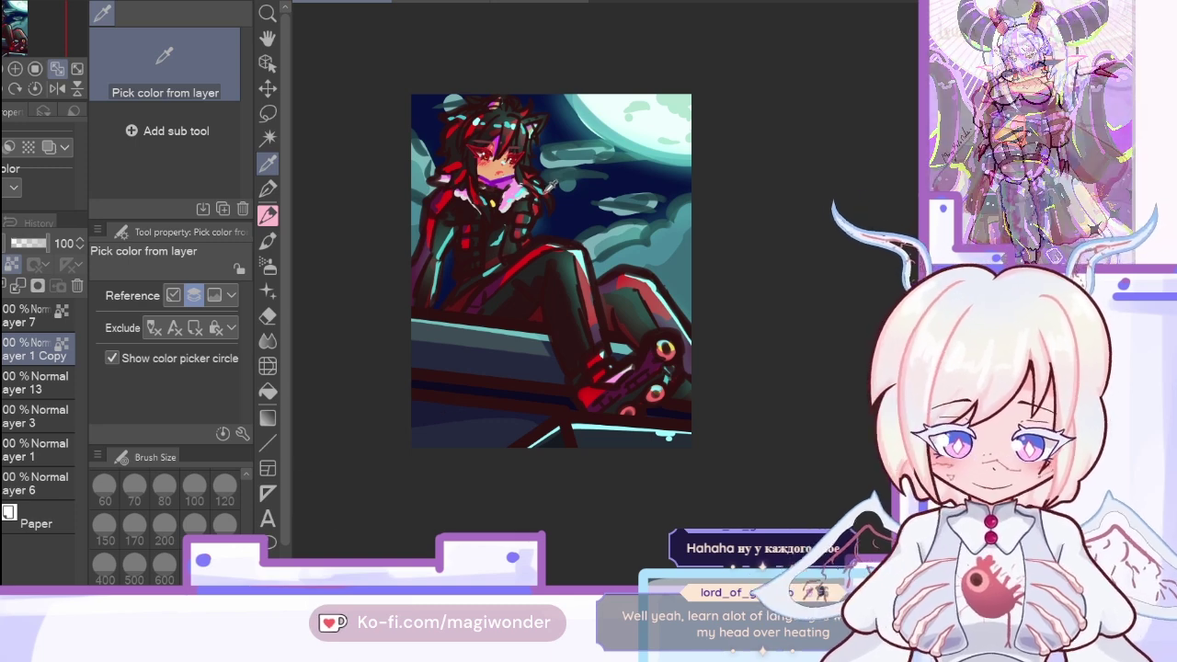
click(564, 292)
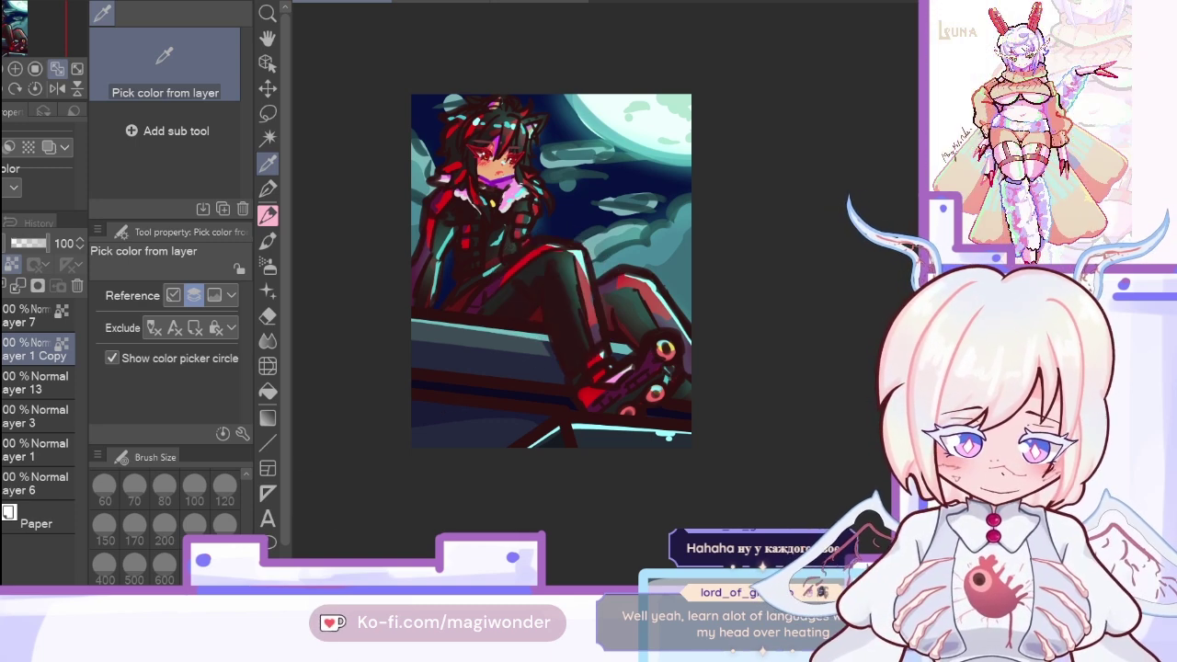
click(268, 188)
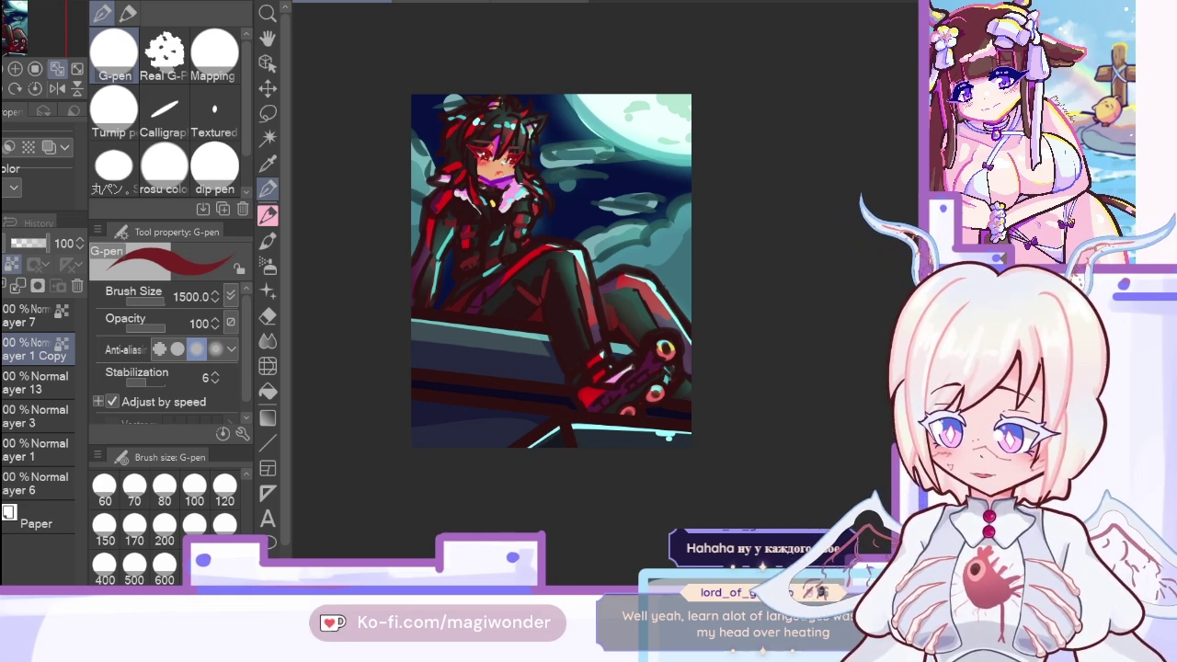
Step: Recolor the line art of the skate wheels and the collar bell with sampled bright red, using the G-pen at size 1500
click(268, 163)
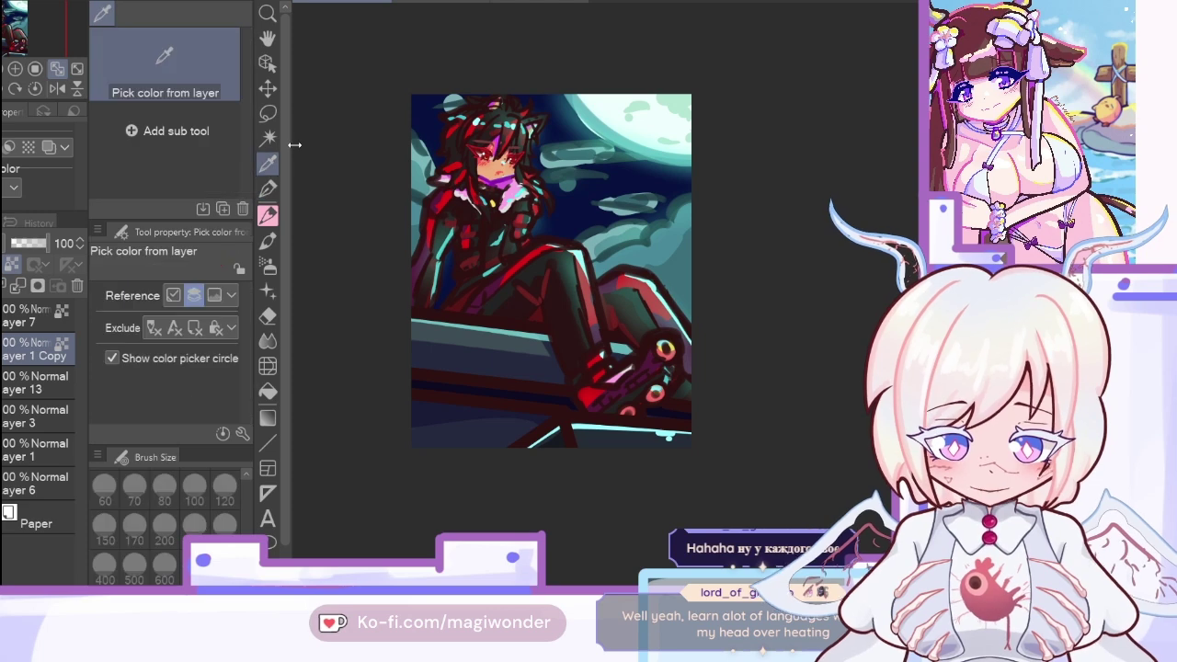
drag(644, 342, 664, 351)
drag(653, 400, 655, 402)
drag(495, 204, 495, 204)
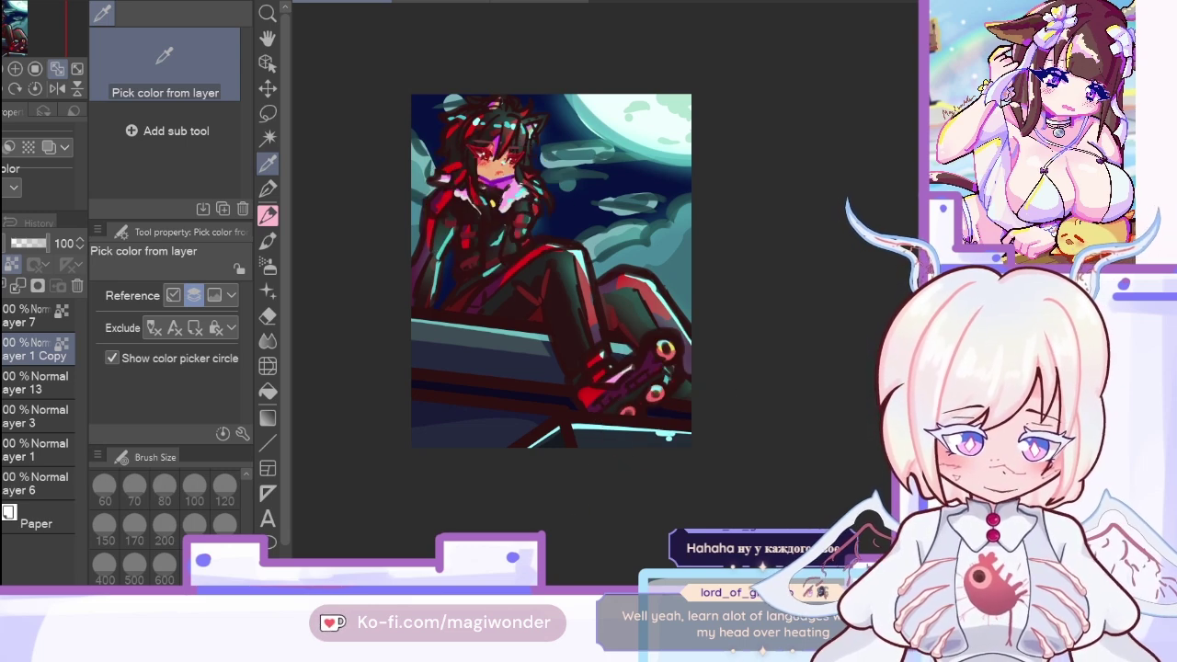
key(p)
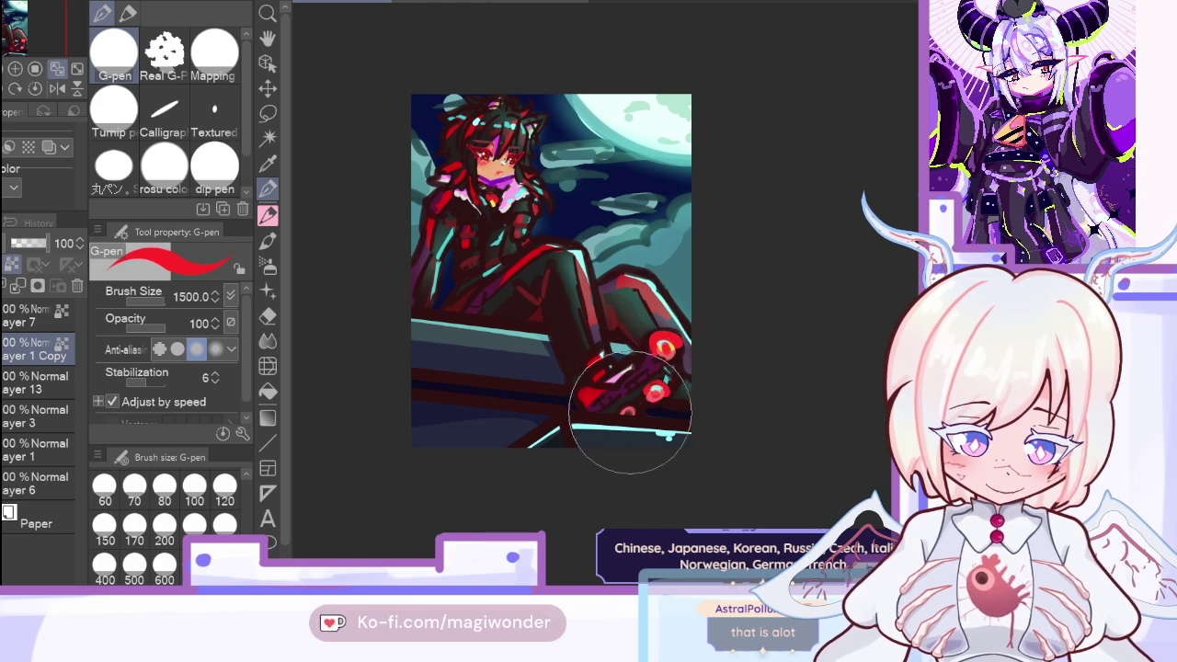
Step: Recolor the line art of the outer collar and the skate with purple sampled from the collar, using the G-pen
key(i)
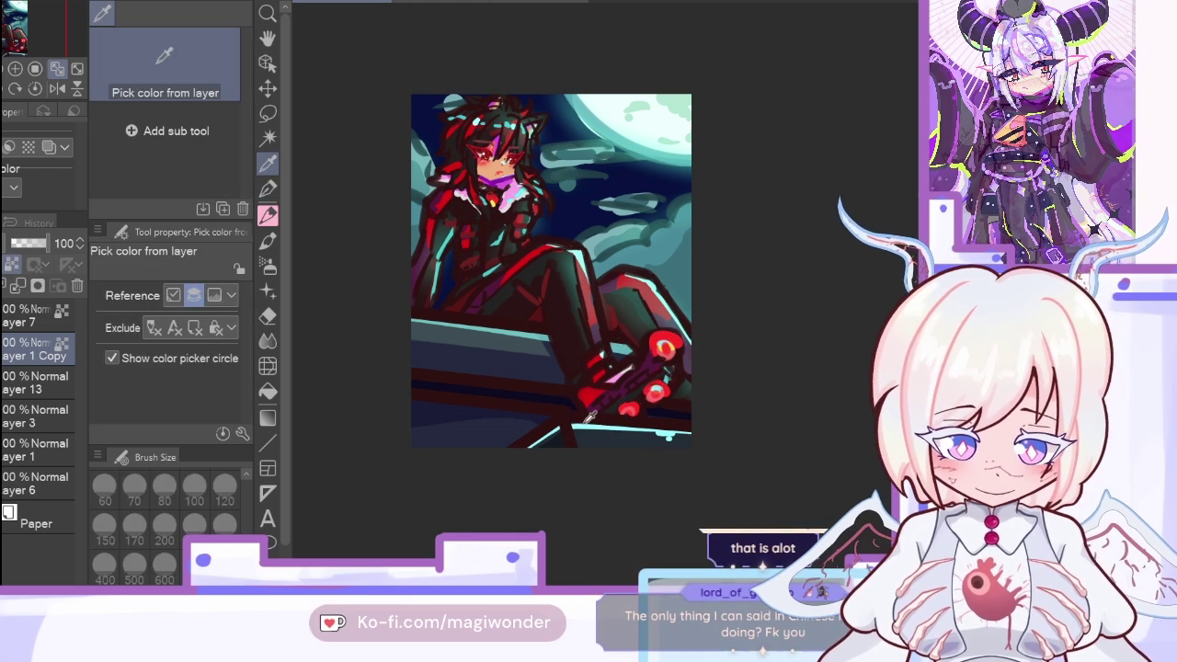
click(514, 193)
drag(513, 193, 489, 203)
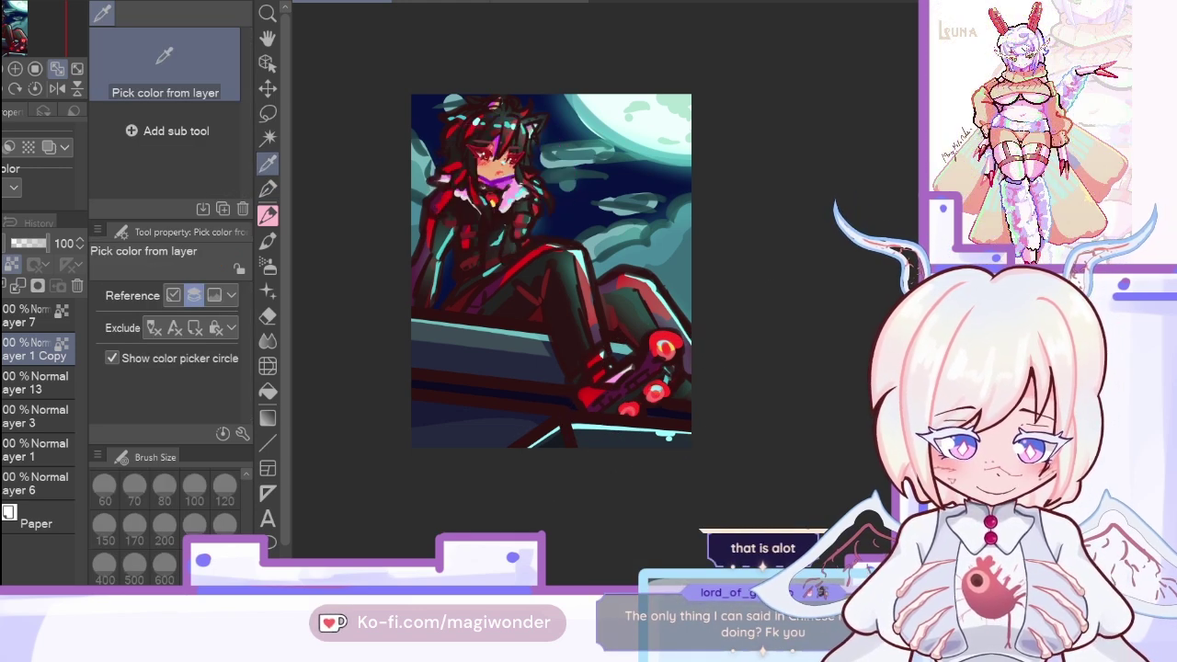
key(p)
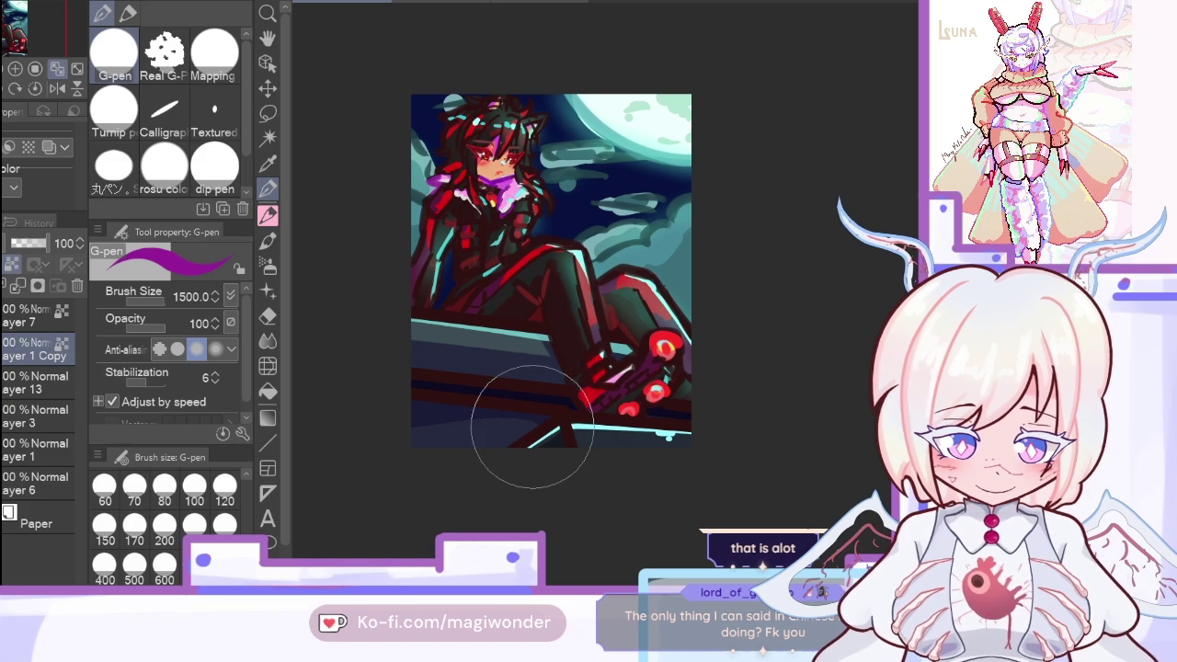
Step: Recolor the small details on the hair top and cat ear with light grey sampled from the Lucifer reference, reducing the G-pen to size 600
click(268, 163)
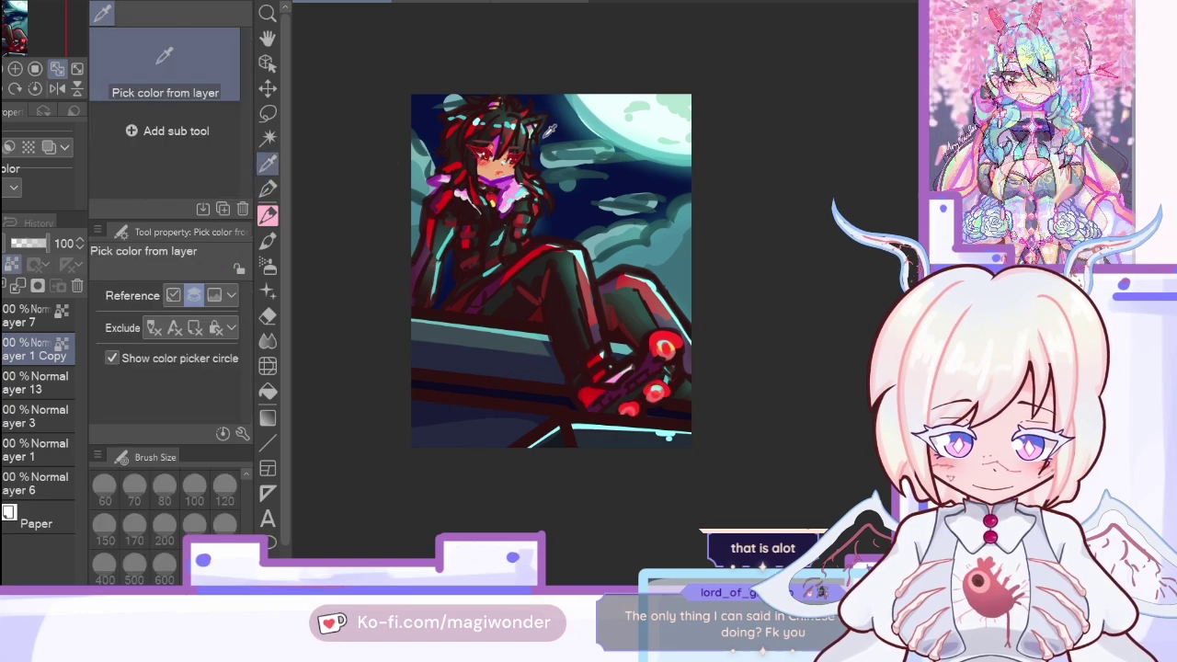
click(16, 70)
click(15, 70)
click(16, 69)
drag(14, 29, 5, 12)
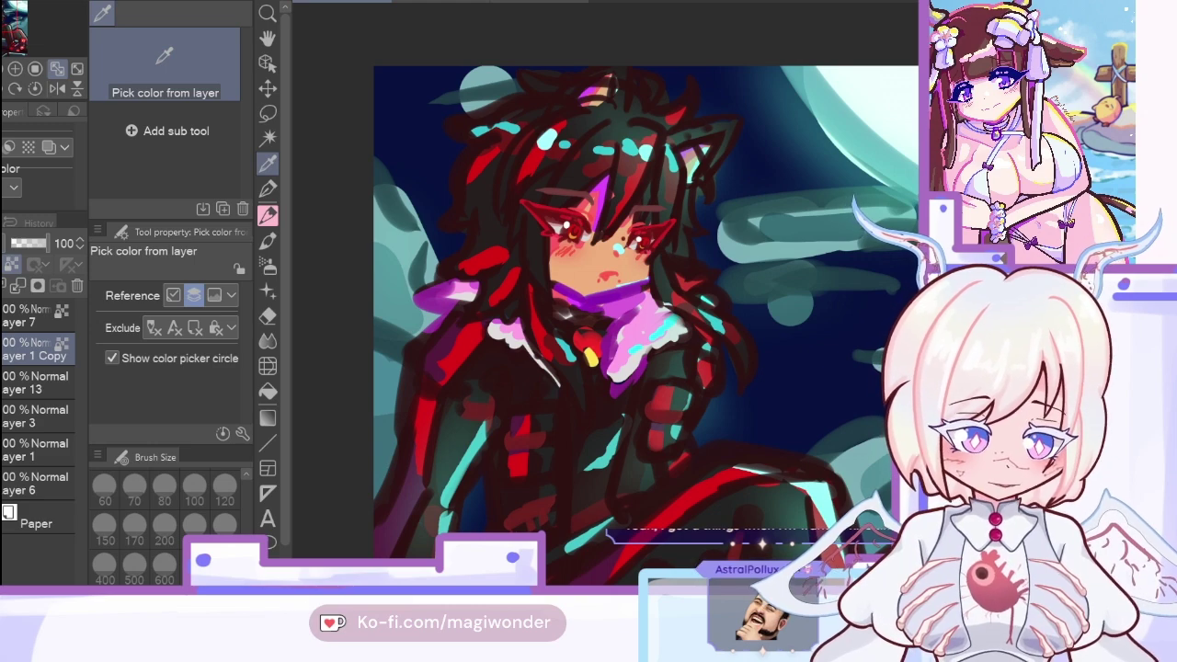
click(442, 3)
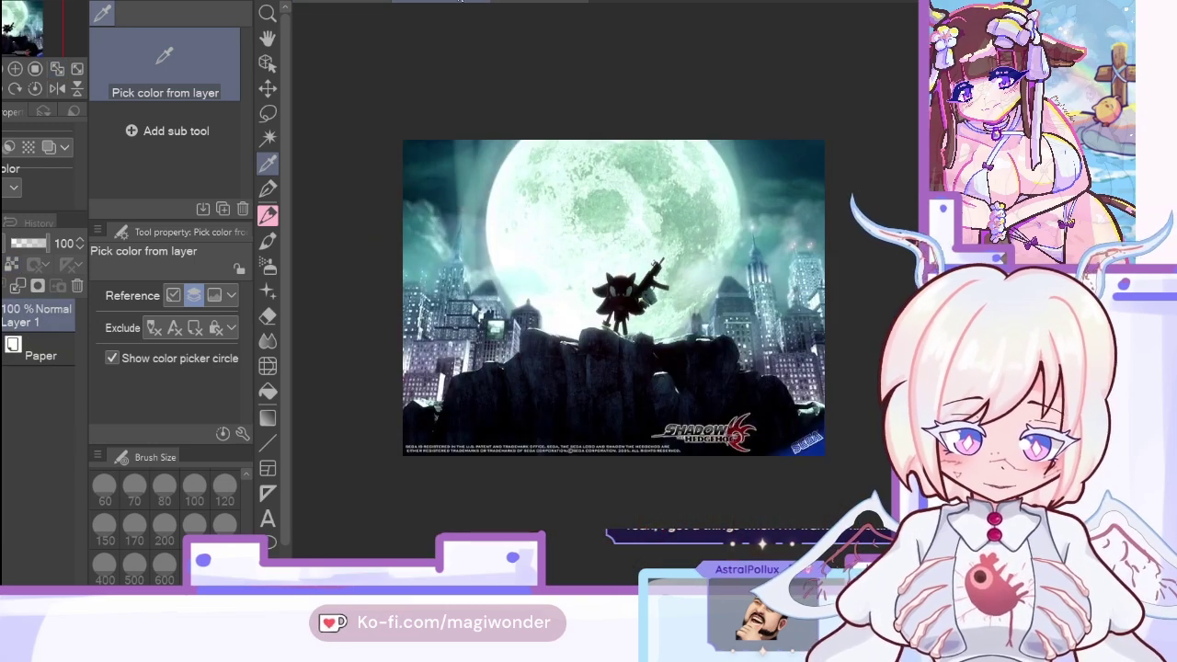
click(539, 3)
click(612, 235)
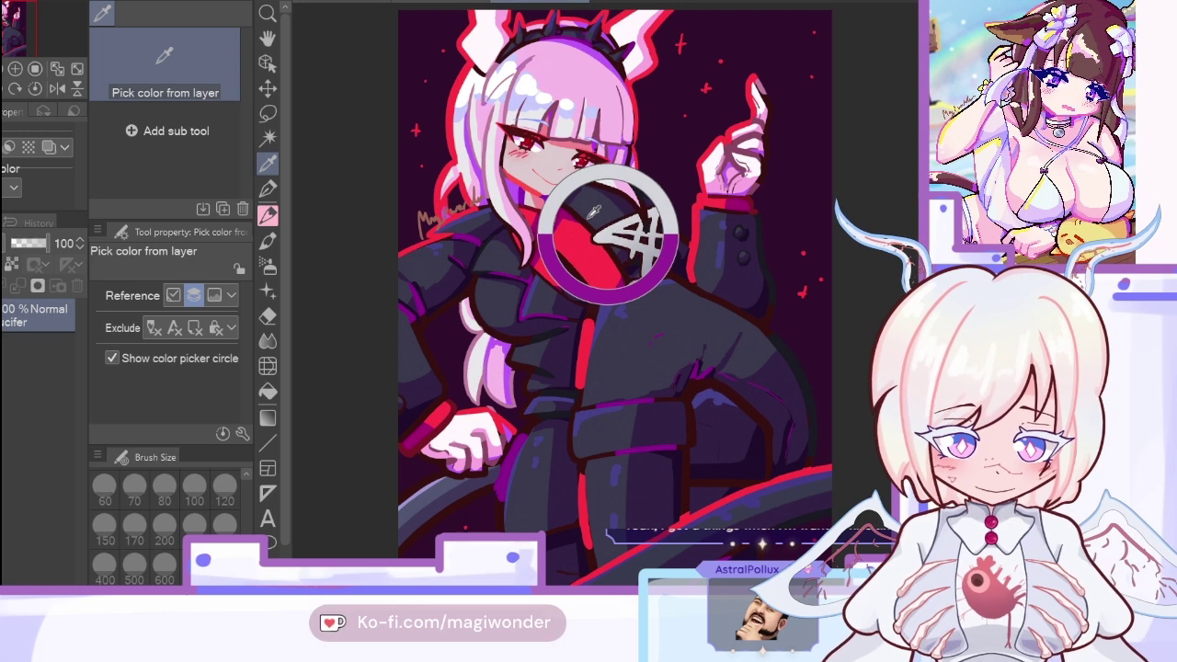
key(ctrl+Tab)
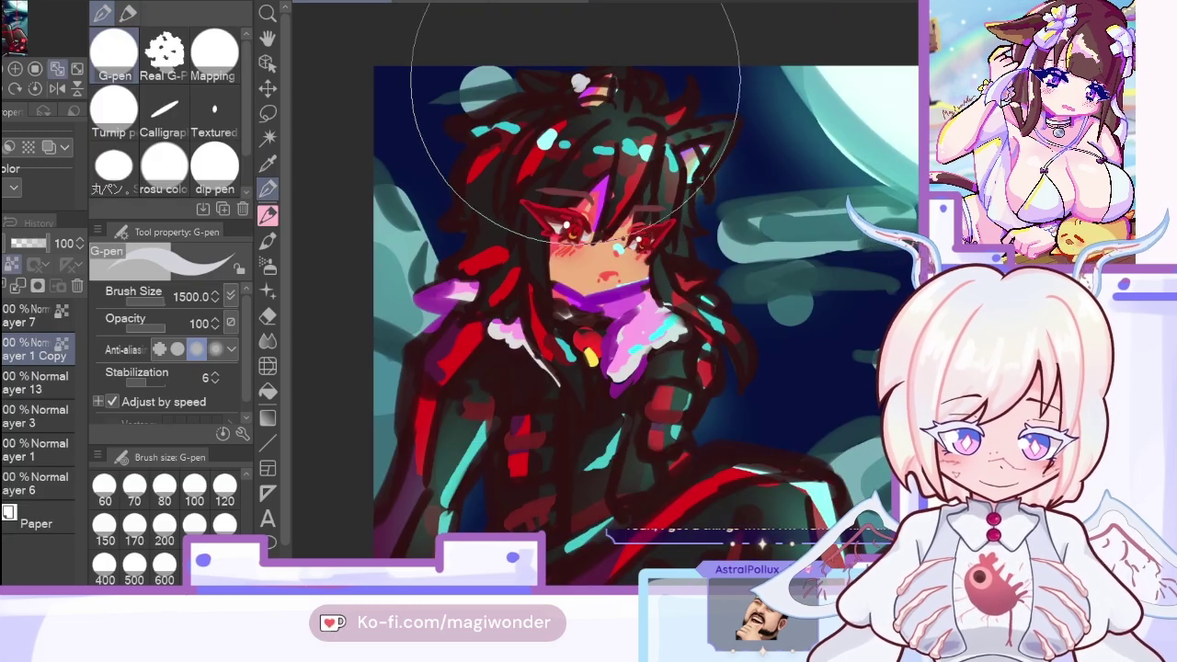
click(165, 565)
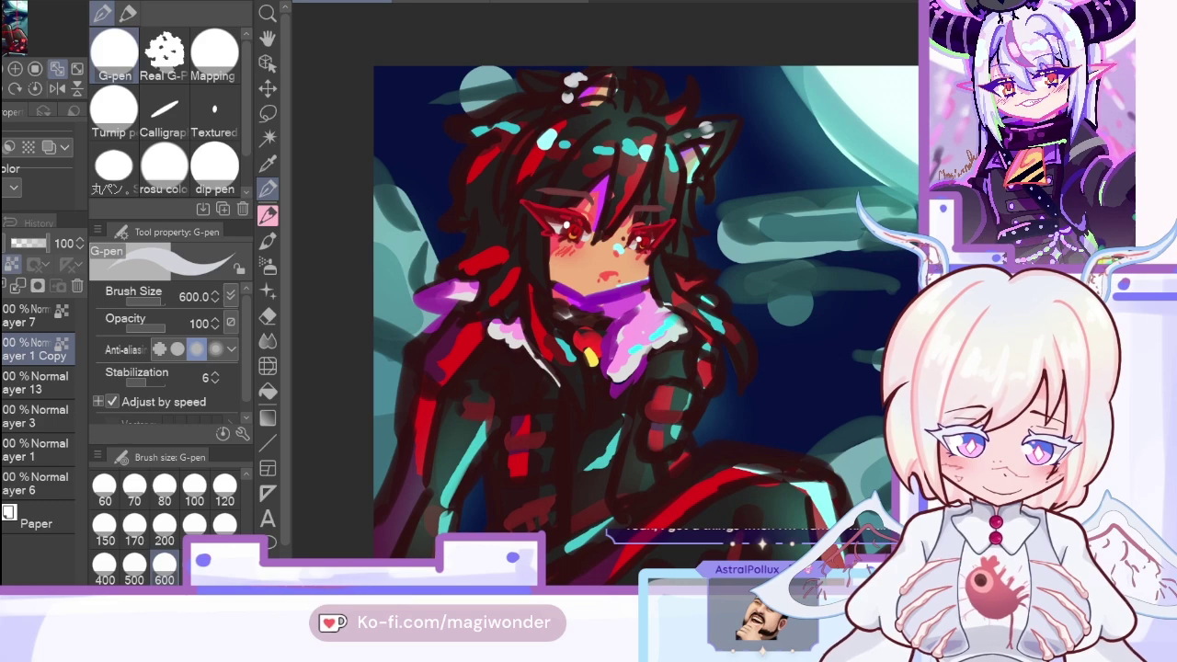
Step: Recolor the line art of the hair tips and jacket front with bright cyan sampled from the knee highlight, using the G-pen at size 600
click(57, 71)
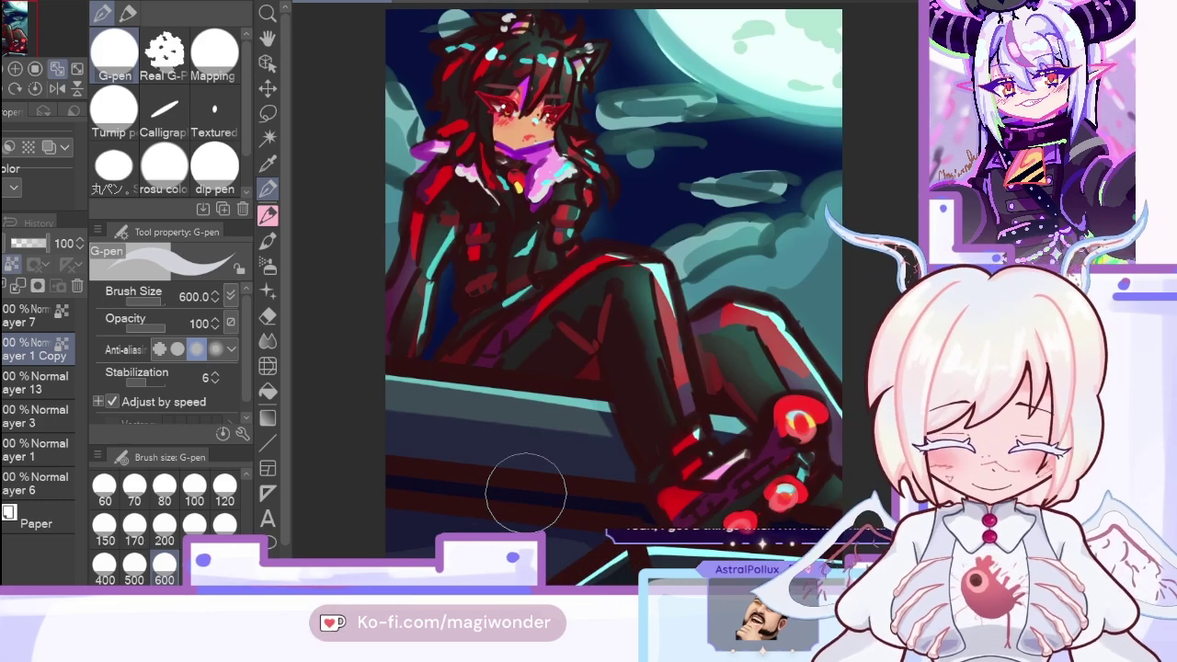
key(i)
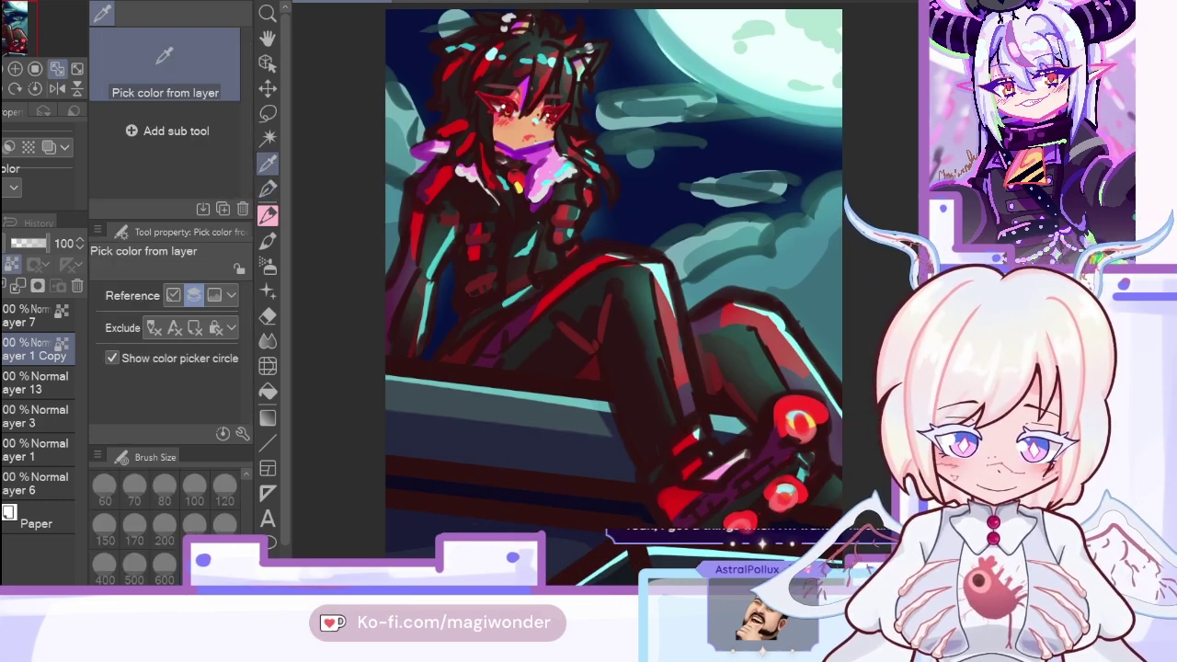
click(660, 272)
click(267, 189)
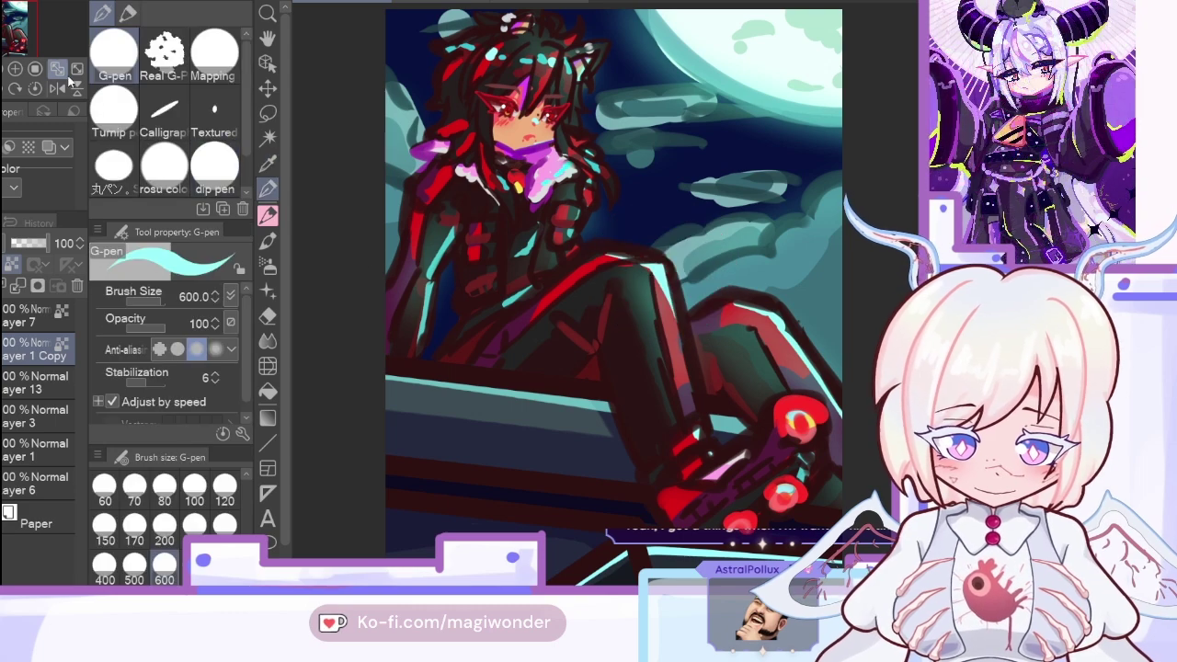
click(57, 88)
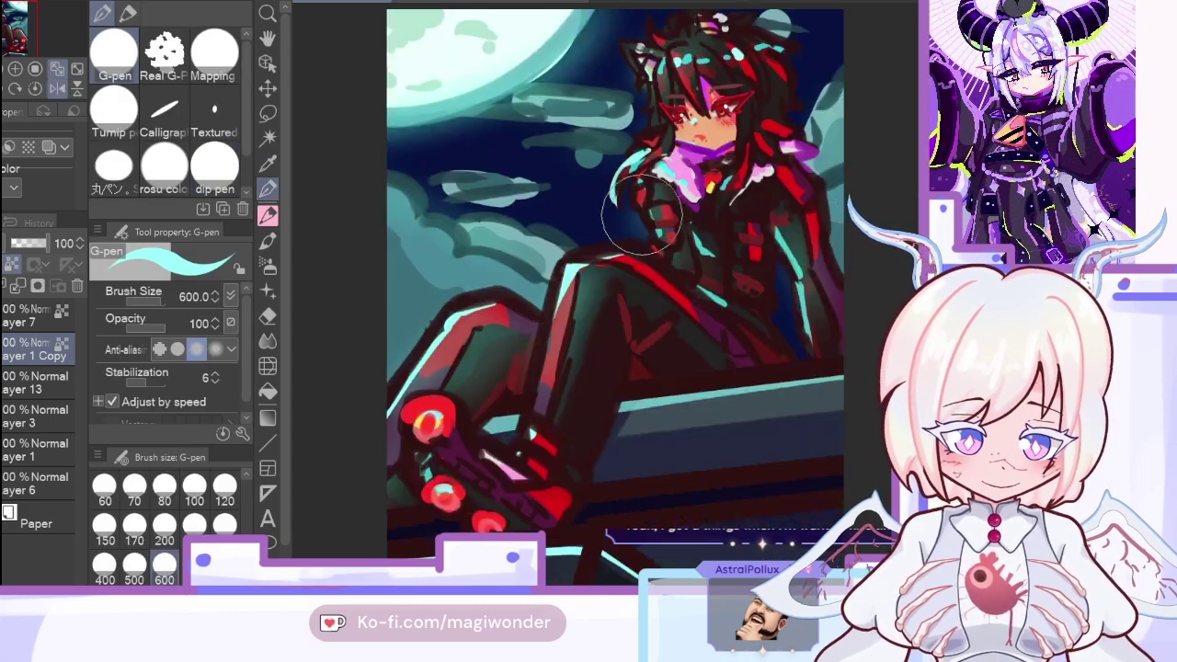
mouse_move(731, 207)
mouse_down()
mouse_move(728, 176)
mouse_move(720, 261)
mouse_up()
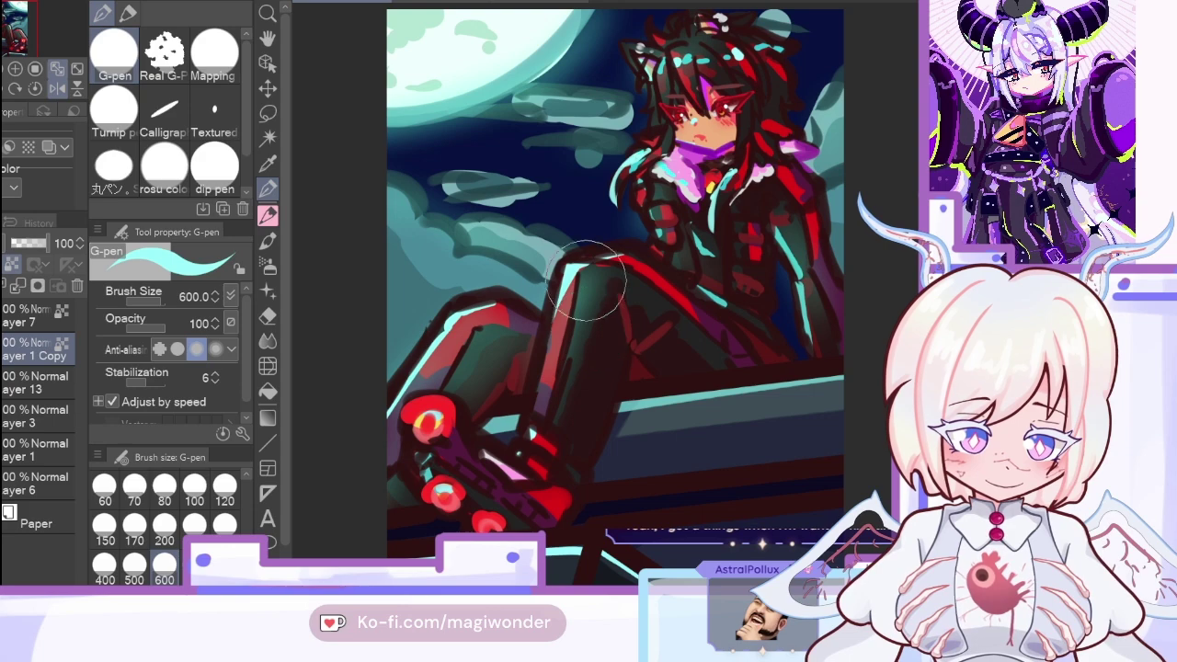
click(77, 89)
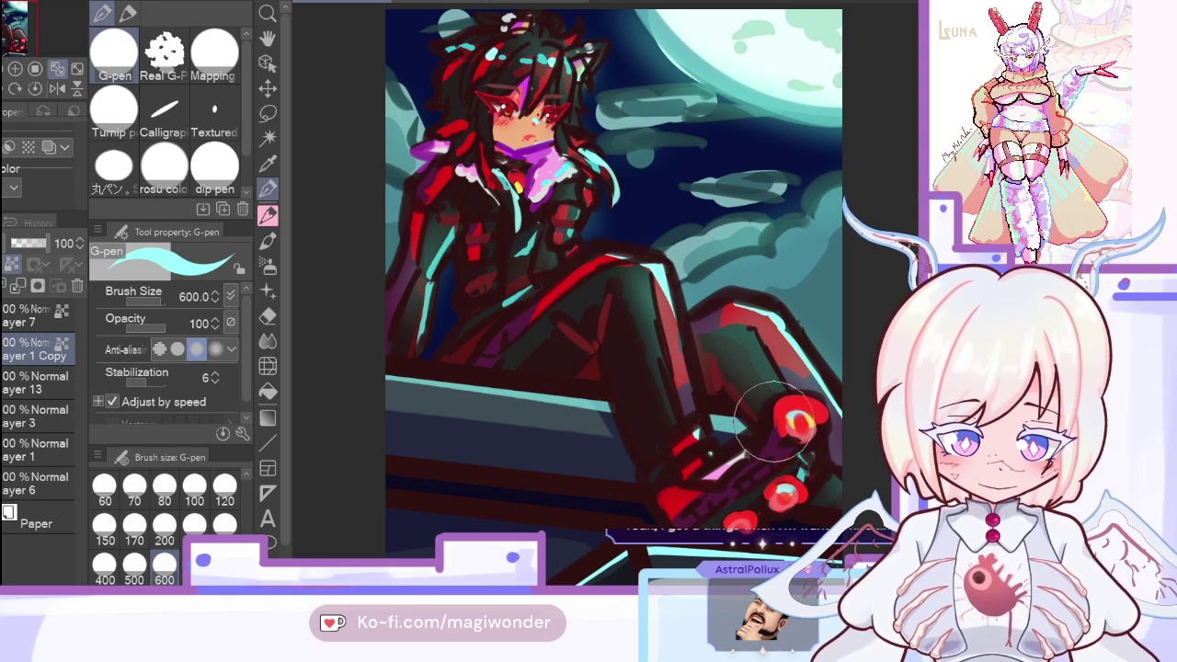
Step: Add bright cyan to the line art around the skate, the sleeve, the cat ear and the top of the hair
mouse_move(760, 431)
mouse_down()
mouse_move(772, 396)
mouse_move(813, 394)
mouse_up()
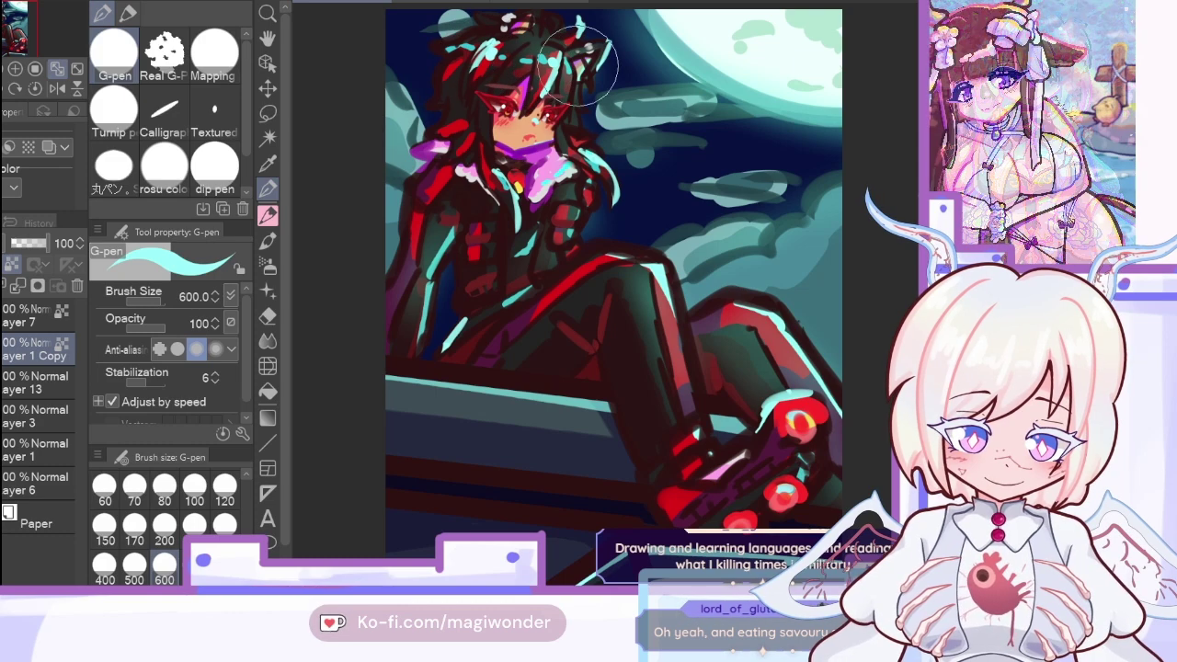
drag(572, 79, 547, 92)
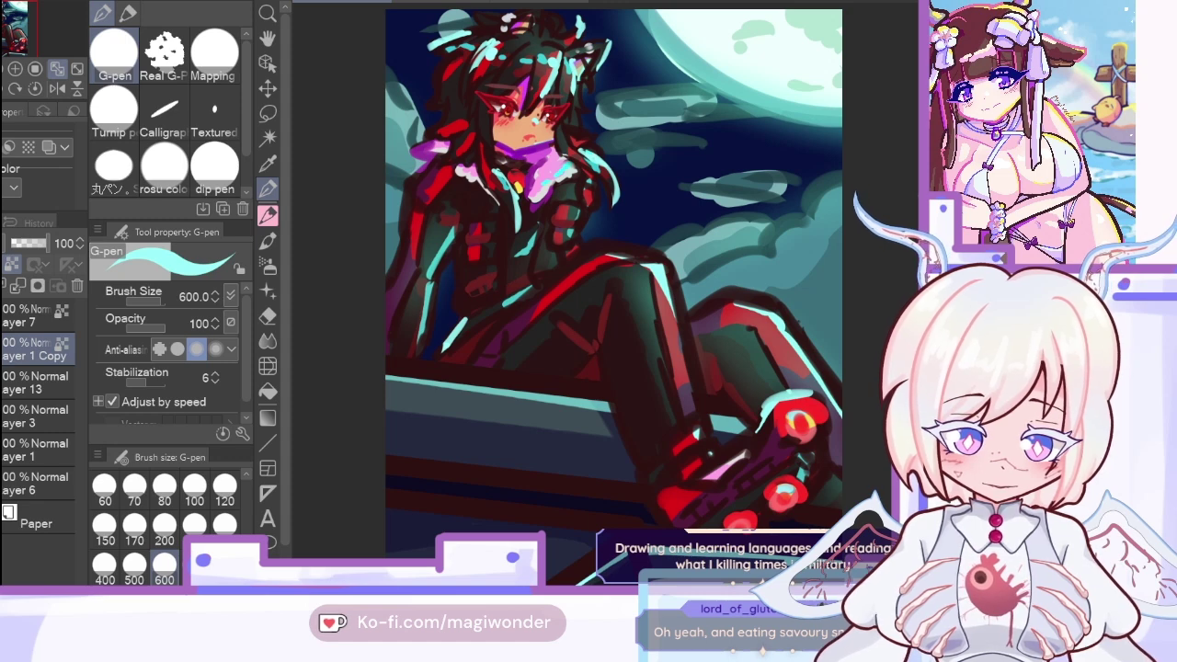
drag(426, 129, 447, 114)
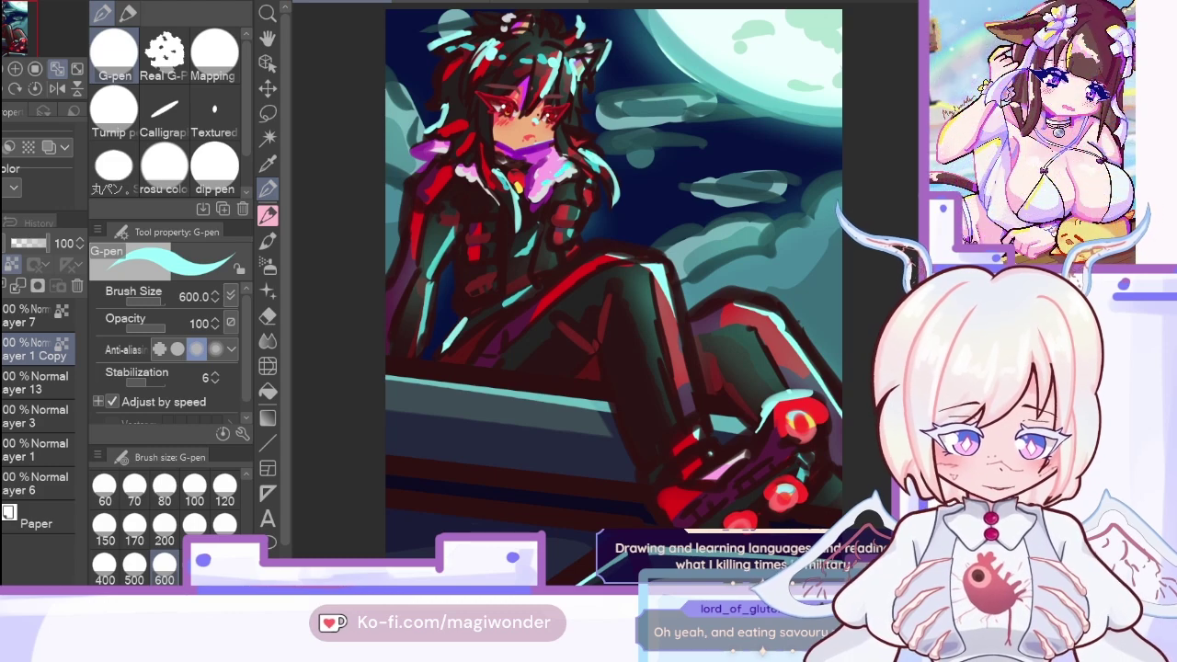
Step: Recolor the outline of the rear bent leg with muted red, using the G-pen at size 600
key(x)
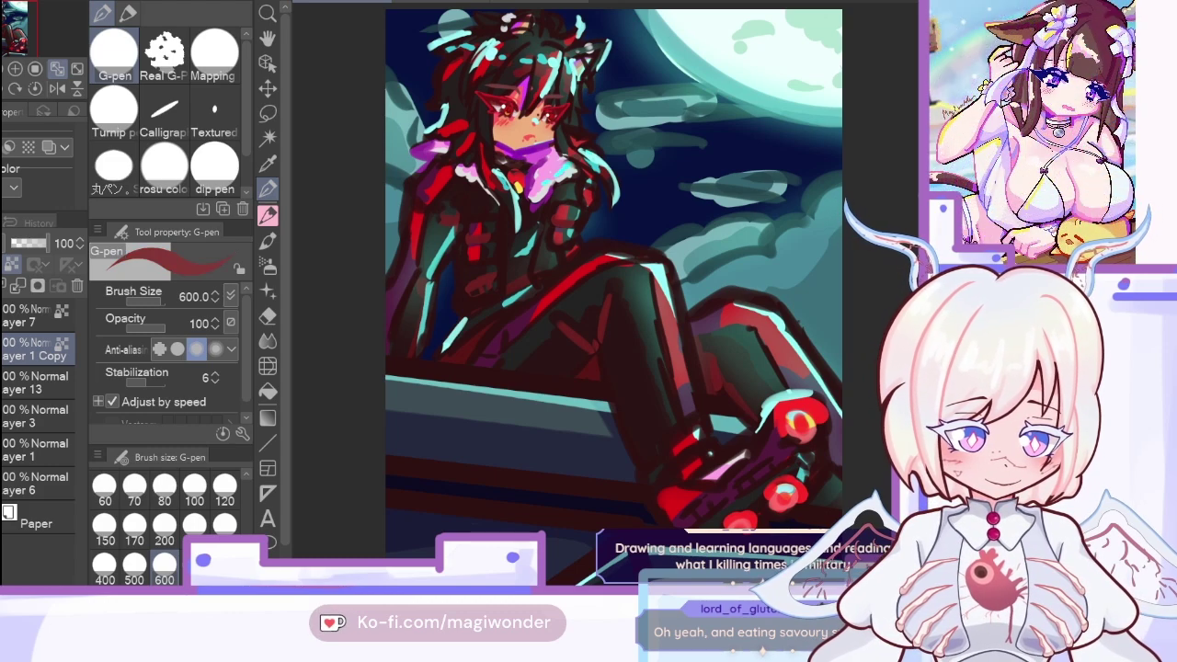
click(57, 88)
mouse_move(429, 336)
mouse_down()
mouse_move(364, 425)
mouse_move(455, 310)
mouse_move(490, 290)
mouse_up()
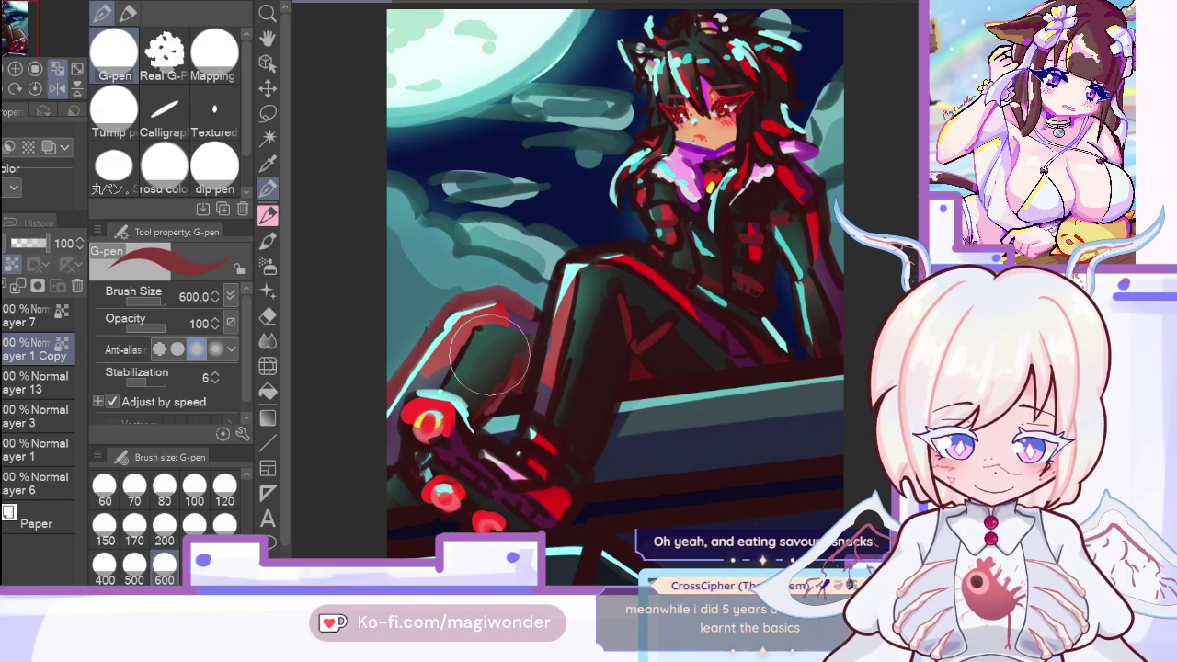
drag(477, 333, 533, 292)
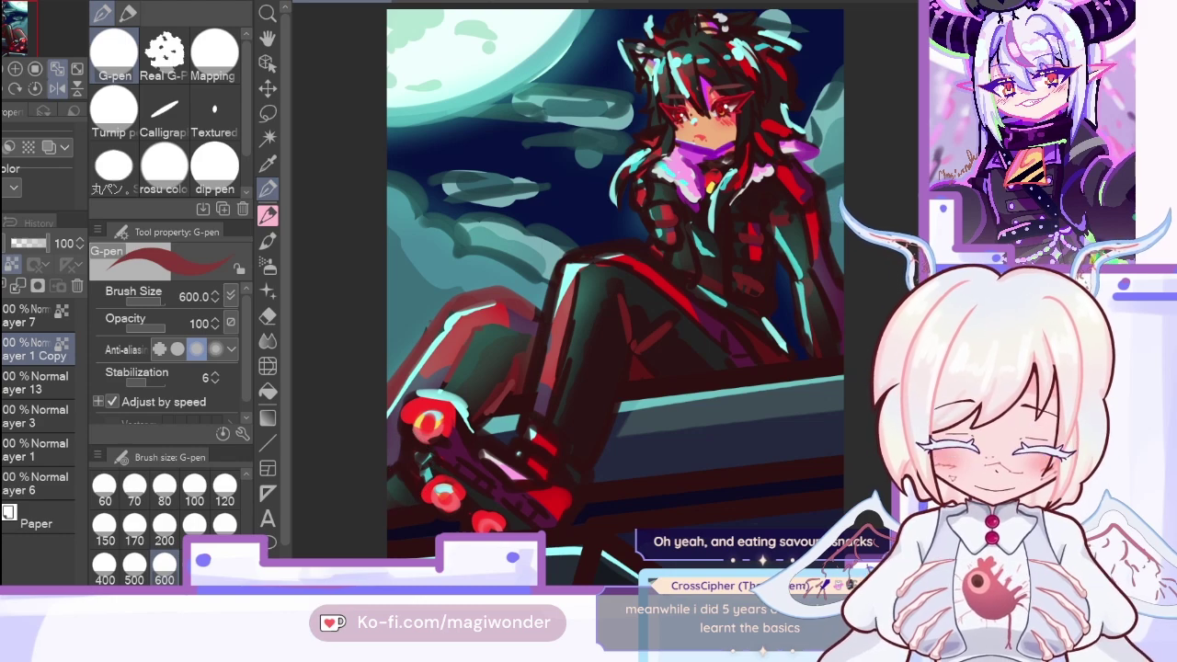
click(56, 87)
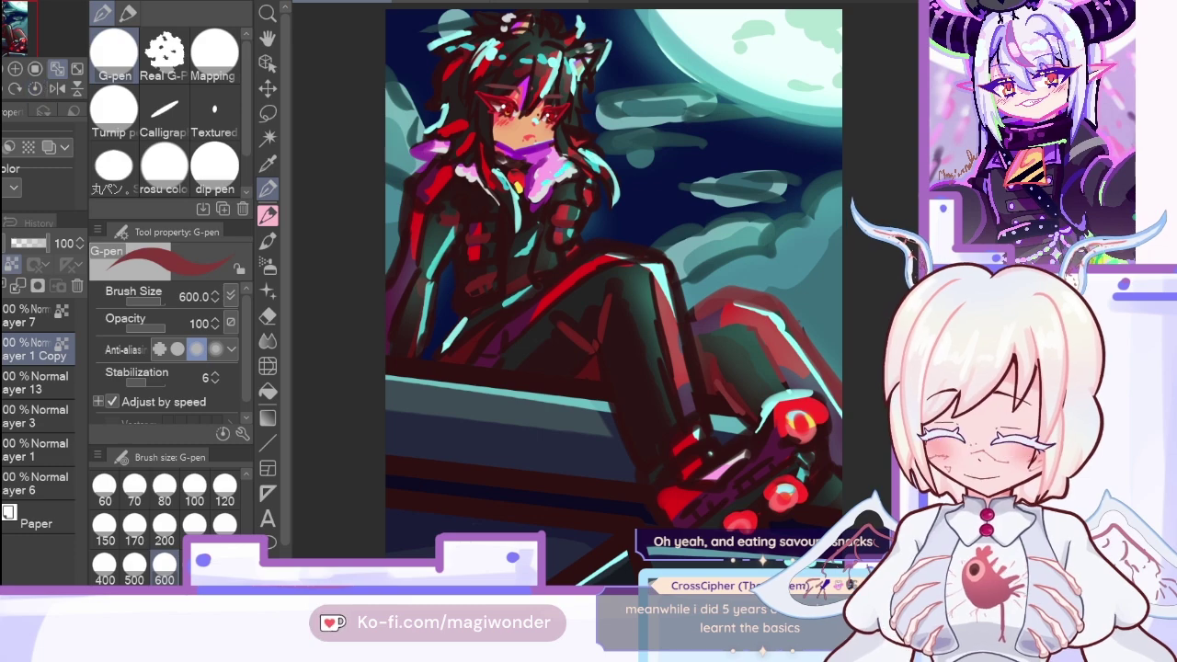
alt+click(736, 285)
mouse_move(729, 317)
mouse_down()
mouse_move(715, 303)
mouse_move(810, 347)
mouse_move(782, 322)
mouse_up()
key(ctrl+z)
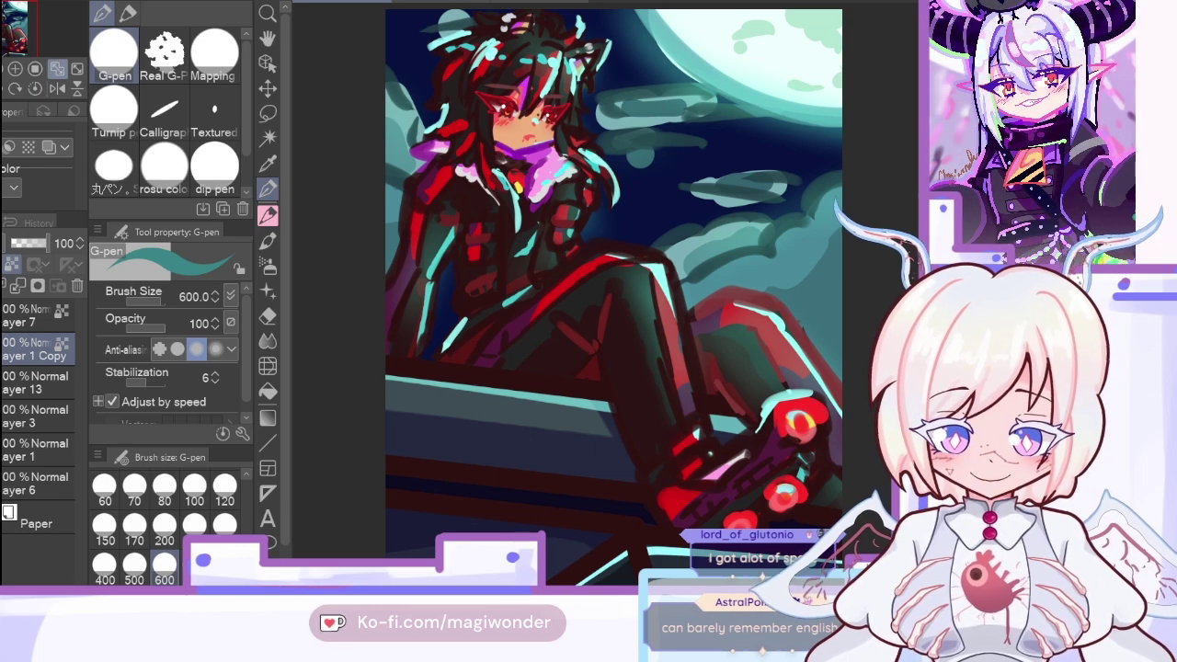
Step: Merge Layer 1 Copy and Layer 7 into Layer 13, and isolate the facial feature sketch on Layer 3 at 41% opacity
click(12, 289)
click(10, 300)
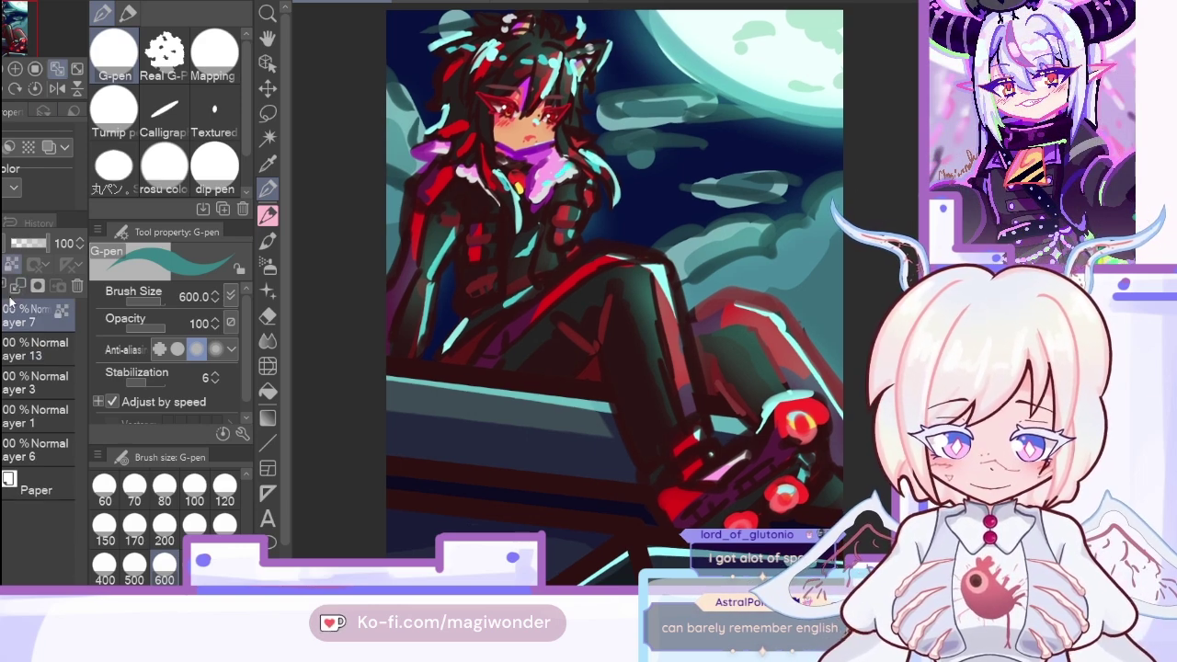
click(15, 289)
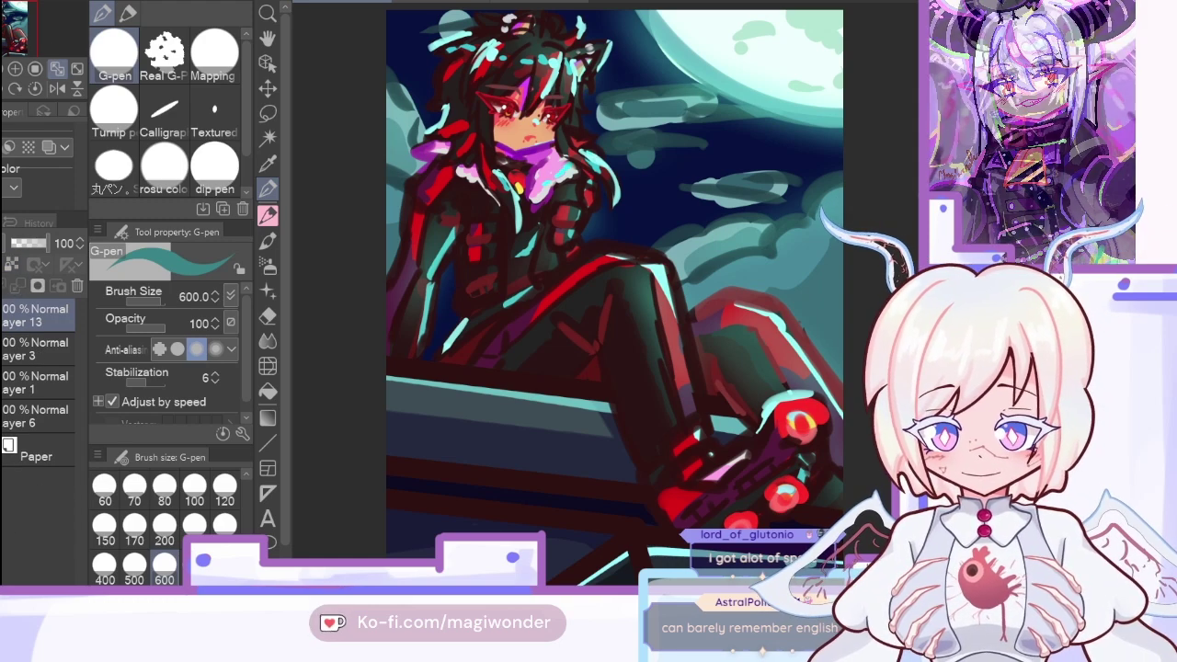
click(79, 287)
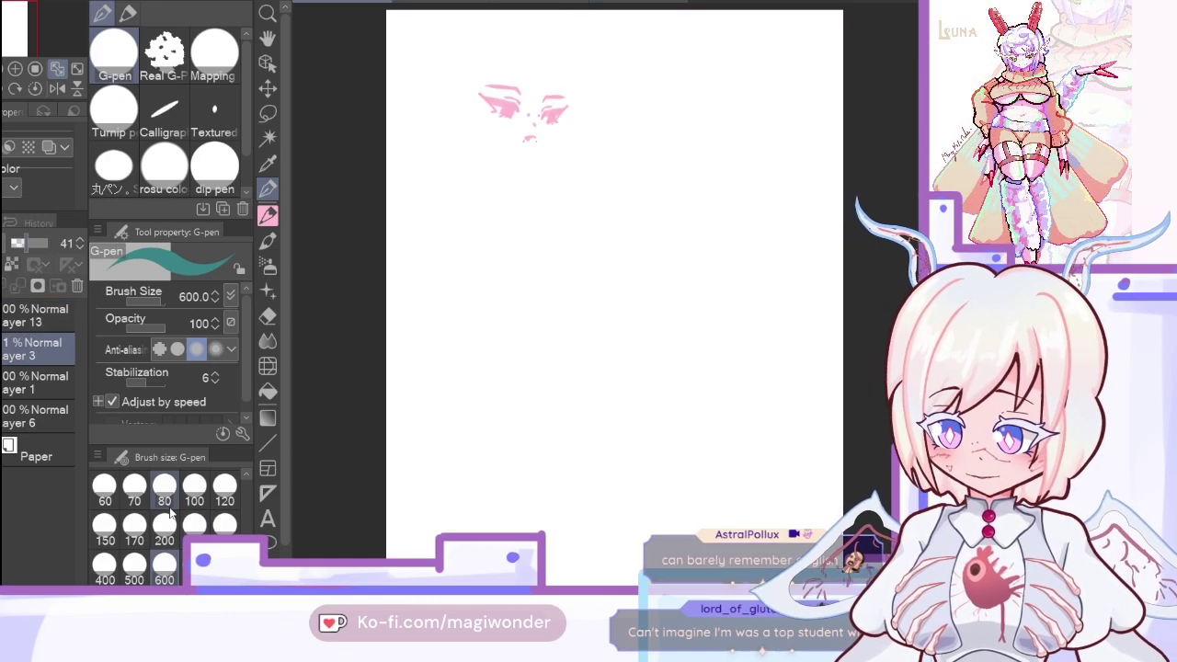
Step: Sample dark red from the eye's lash, add a new layer above Layer 3 and set the dip pen to size 300
click(268, 163)
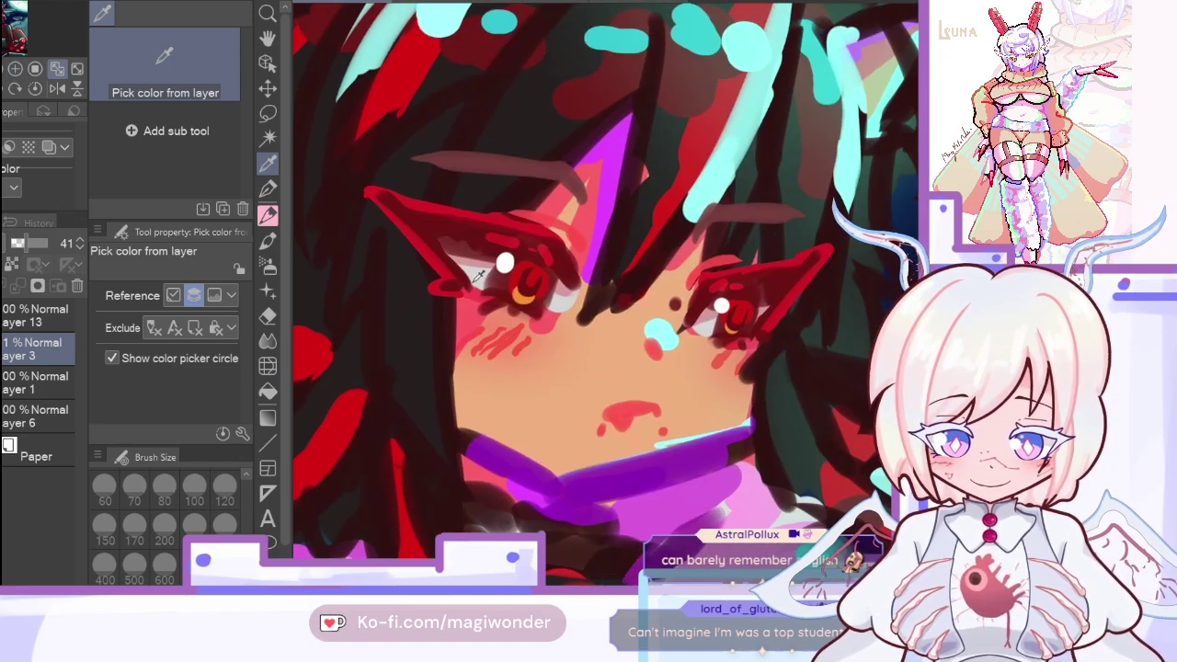
click(434, 223)
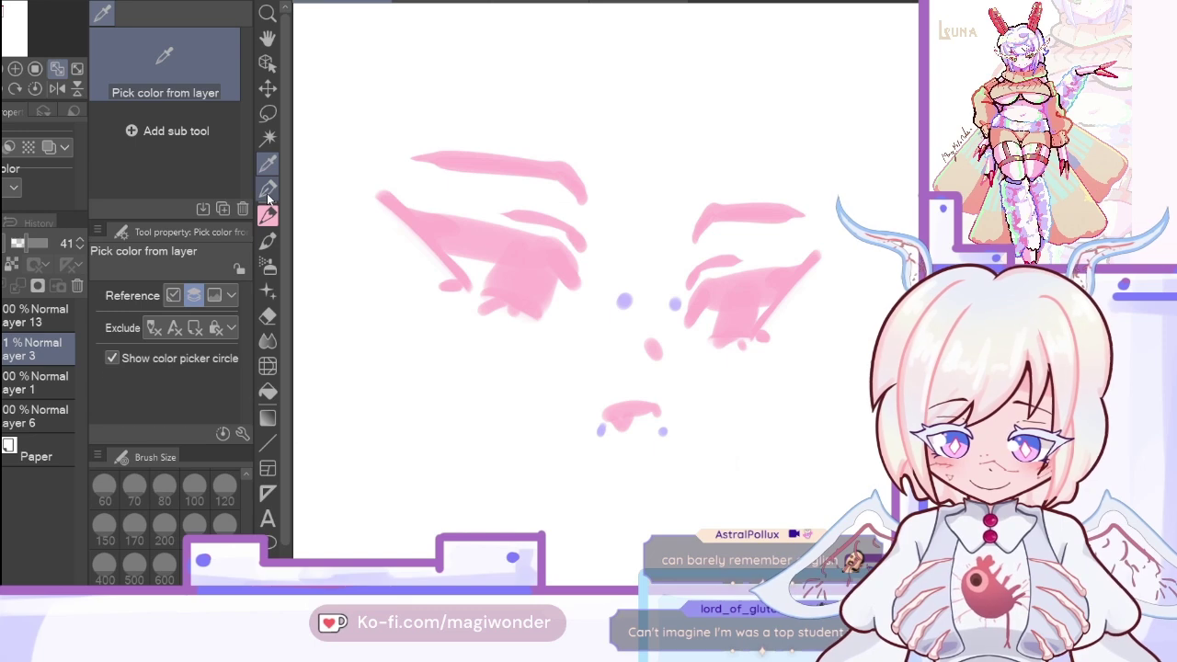
key(p)
click(31, 66)
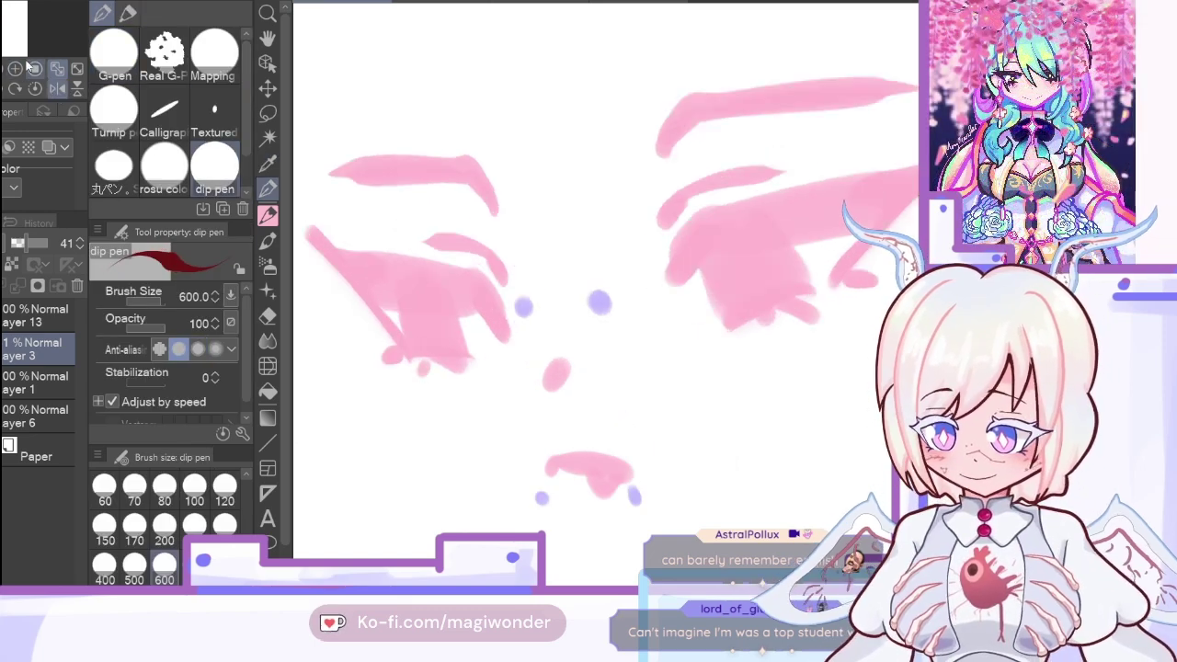
drag(708, 228, 673, 294)
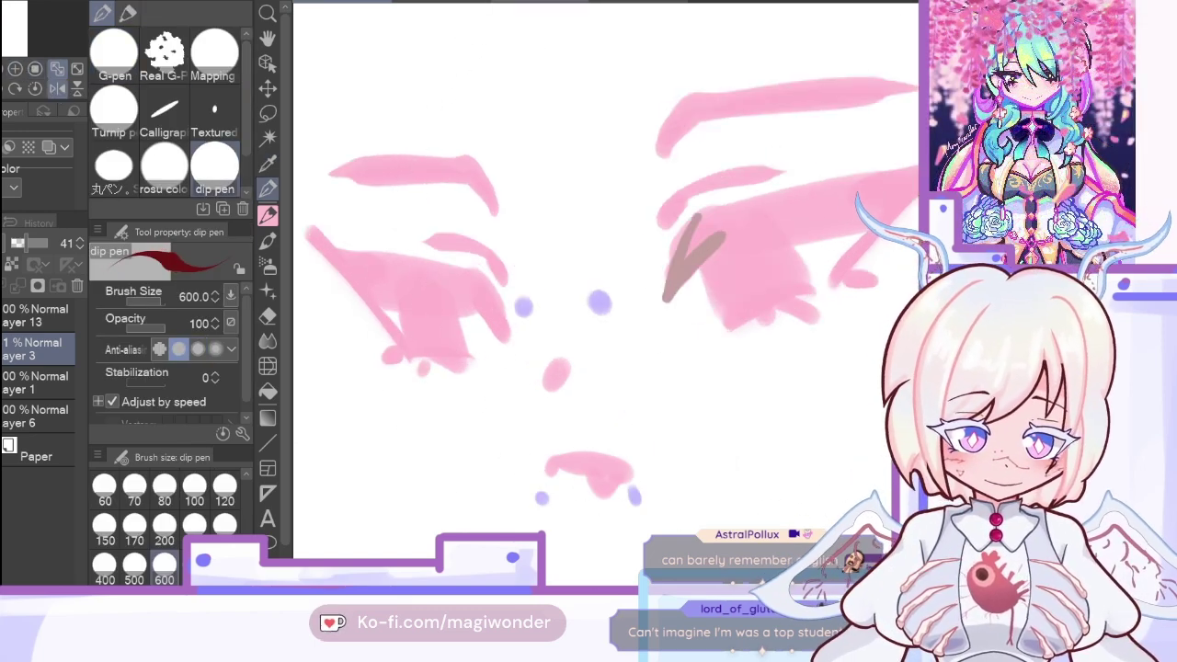
key(ctrl+z)
click(37, 286)
click(225, 524)
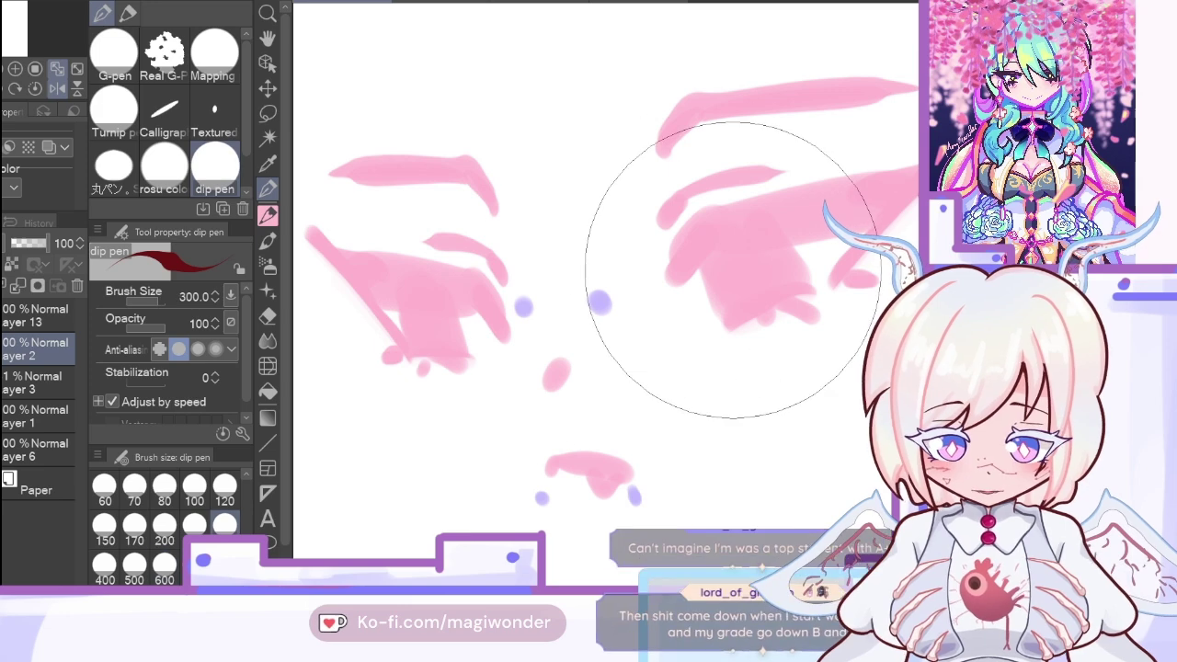
mouse_move(693, 220)
mouse_down()
mouse_move(668, 296)
mouse_move(756, 223)
mouse_up()
drag(777, 591, 833, 592)
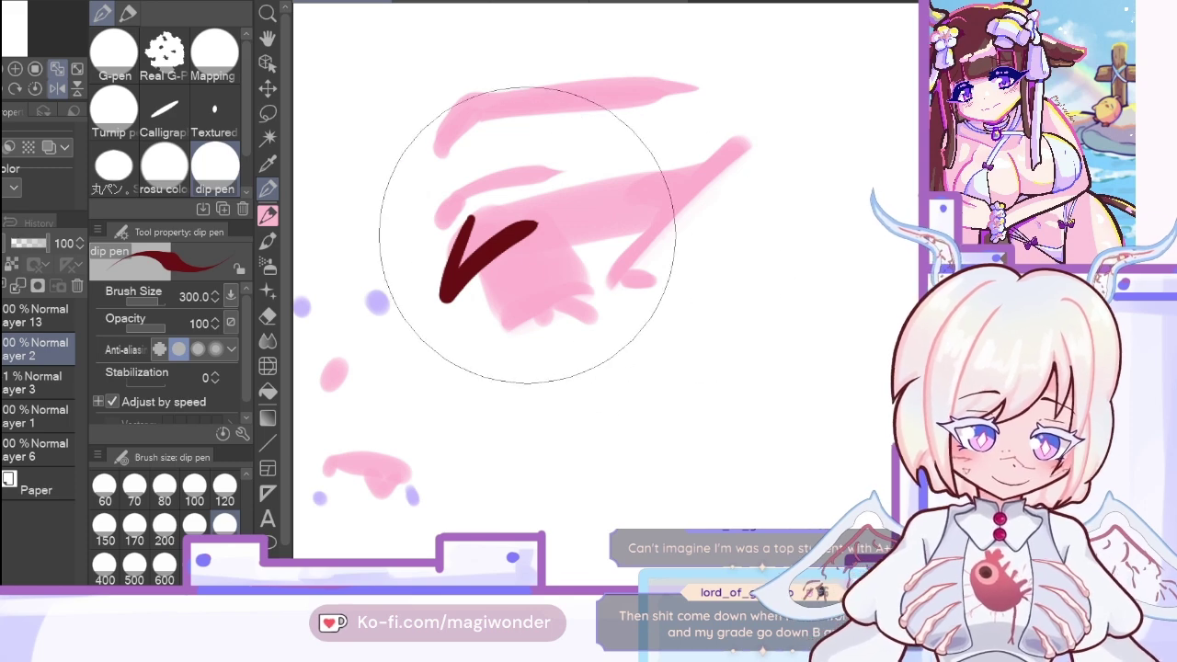
drag(474, 246, 643, 221)
key(ctrl+z)
key(ctrl+z)
key(ctrl+z)
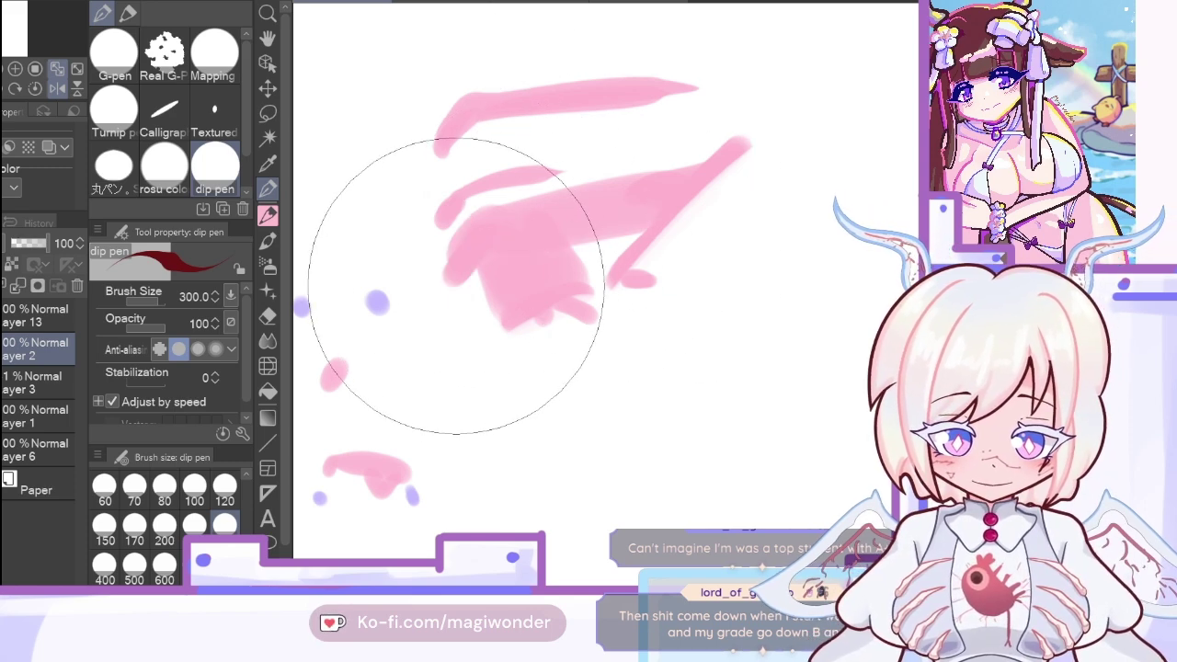
mouse_move(452, 292)
mouse_down()
mouse_move(479, 256)
mouse_move(658, 230)
mouse_up()
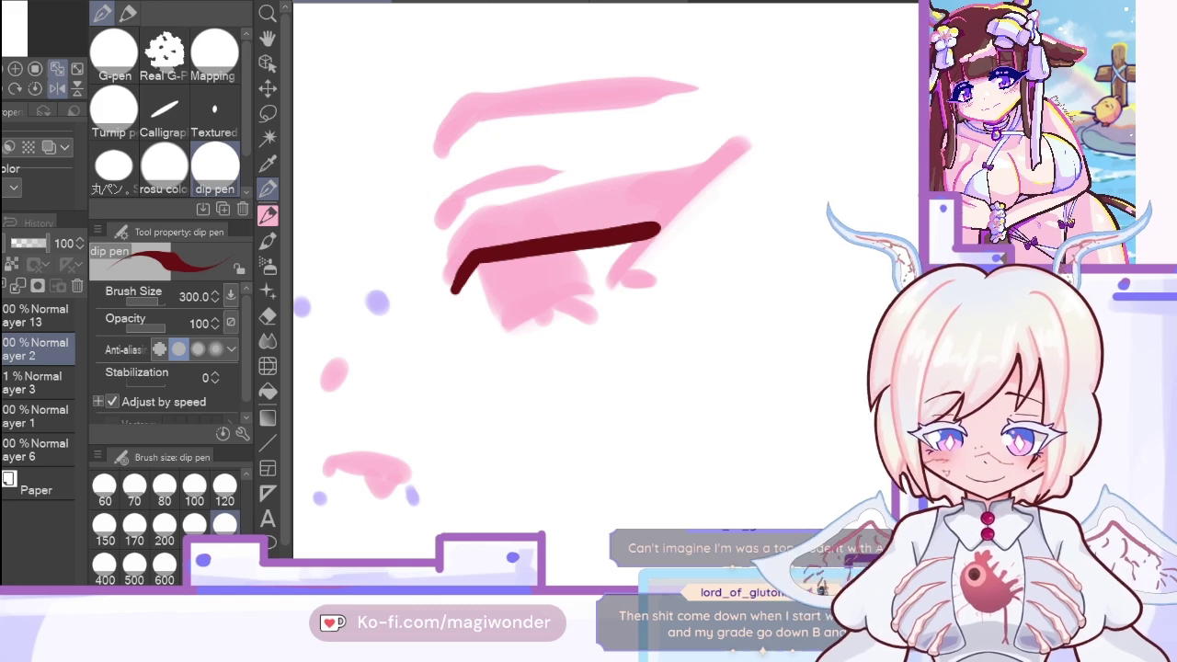
key(ctrl+z)
Step: Outline the larger eye's upper lash on Layer 2 with the dip pen and fill it dark red, referring to other layers
drag(455, 278, 654, 224)
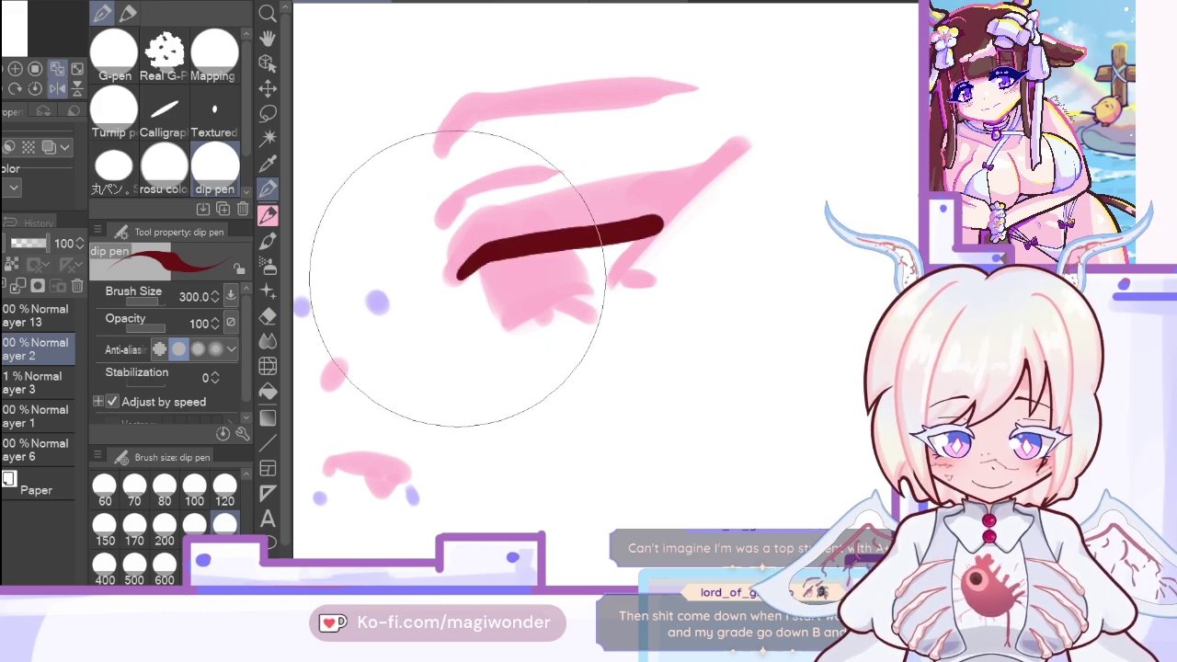
drag(459, 277, 486, 214)
drag(432, 244, 757, 132)
drag(612, 286, 760, 127)
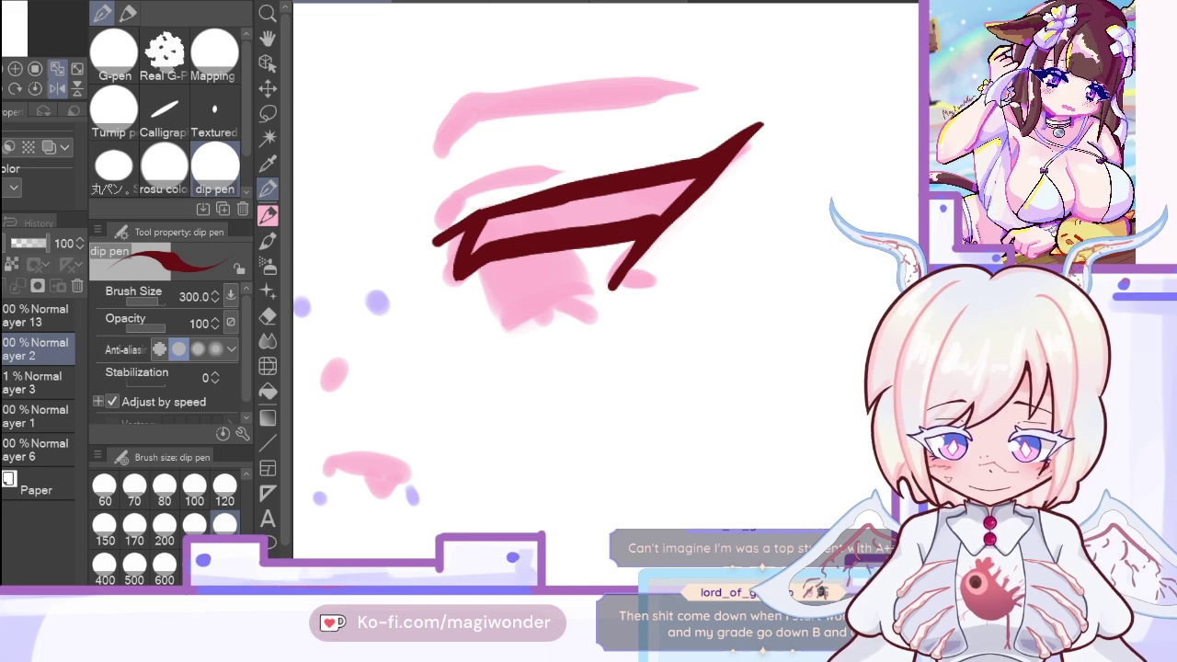
click(268, 391)
click(158, 66)
click(589, 227)
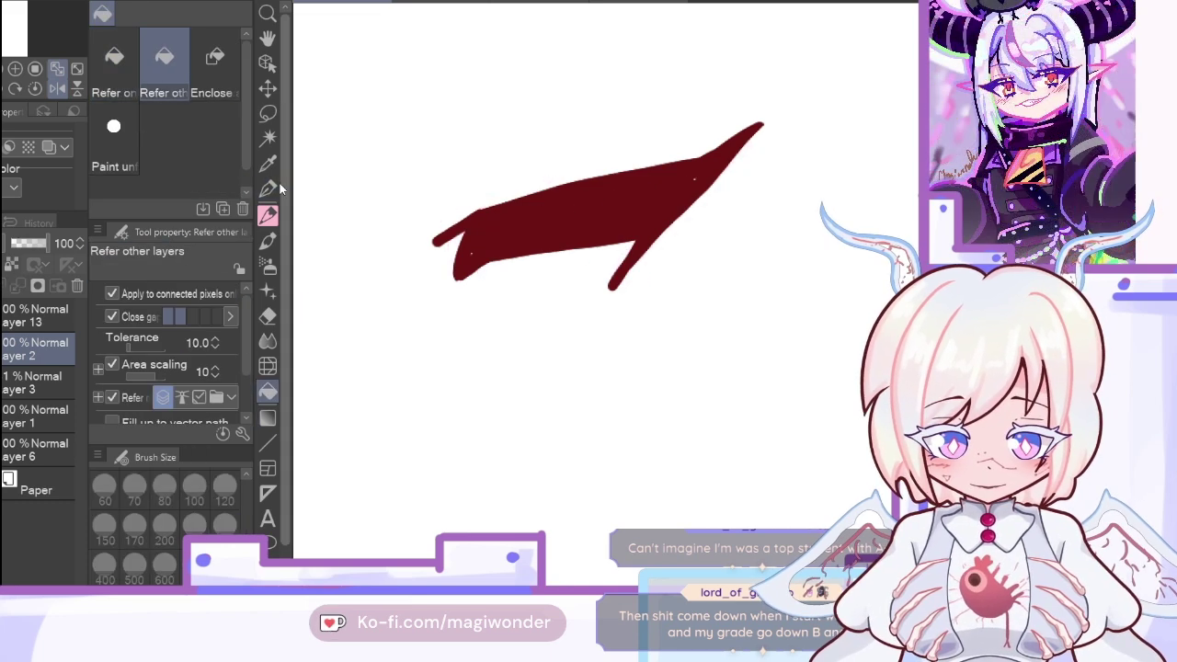
Step: Extend the lash's inner and outer corners with dark red dip pen strokes and draw the eyelid crease above it
click(268, 189)
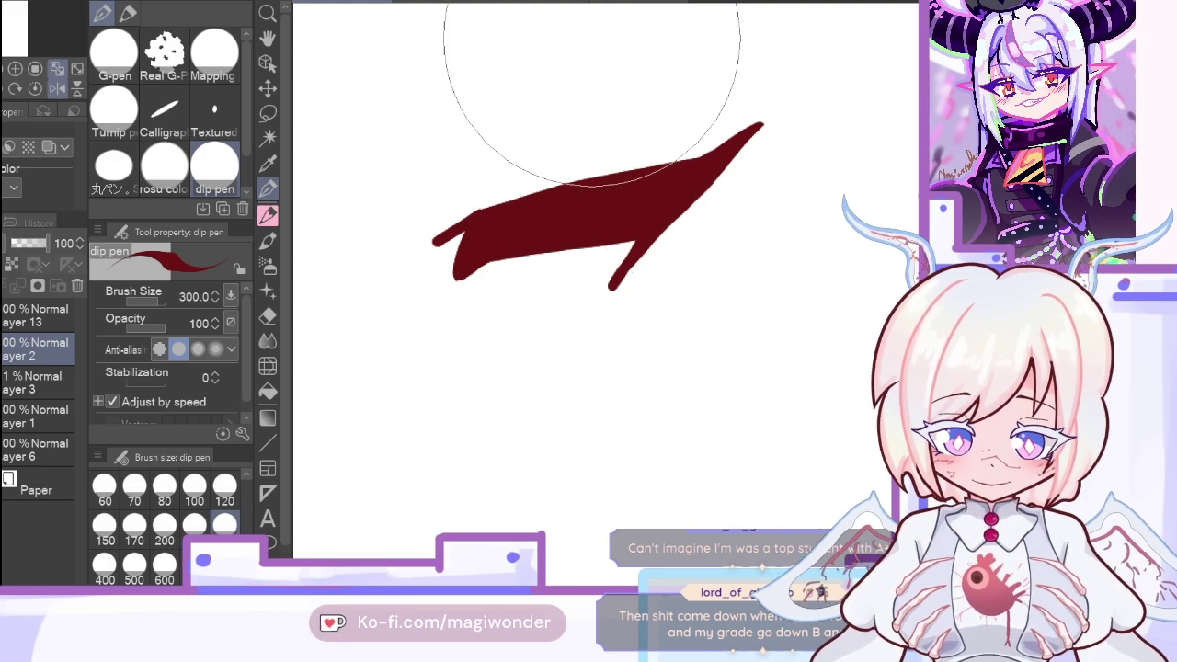
drag(466, 267, 454, 292)
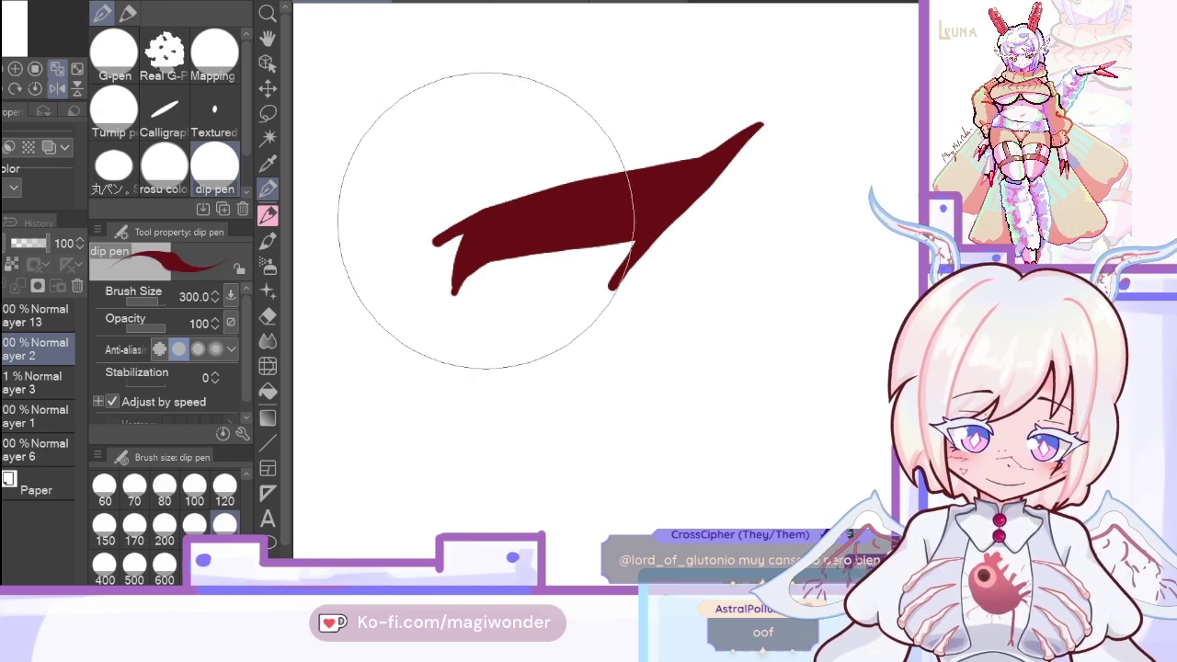
drag(615, 286, 651, 284)
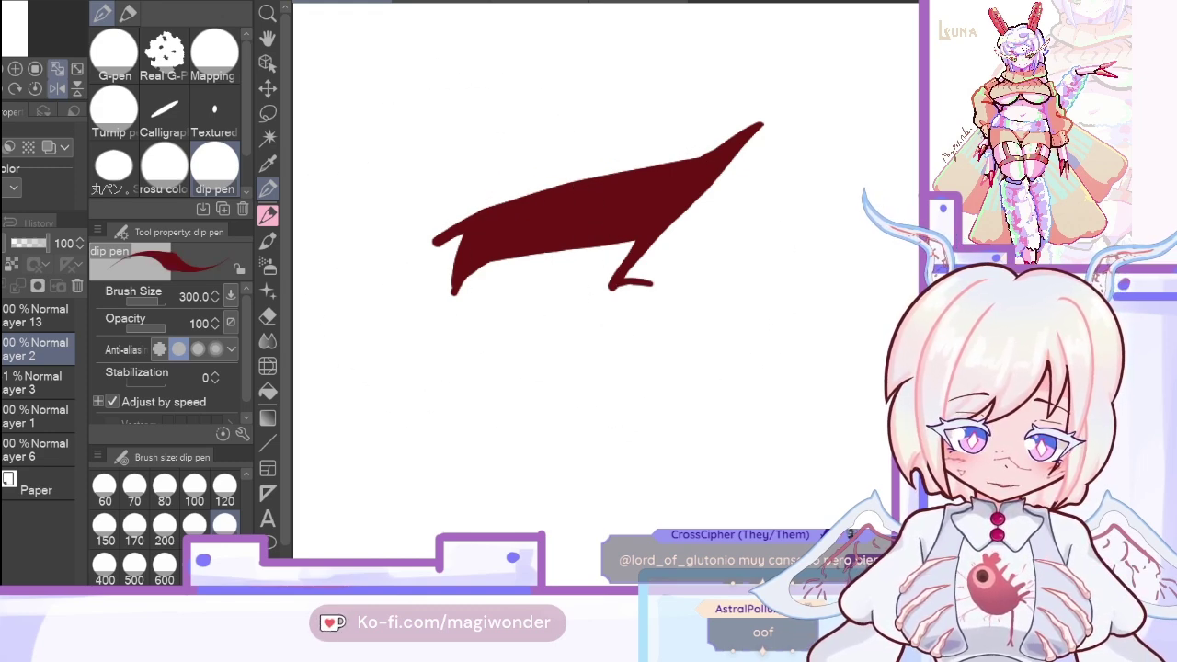
drag(460, 201, 602, 159)
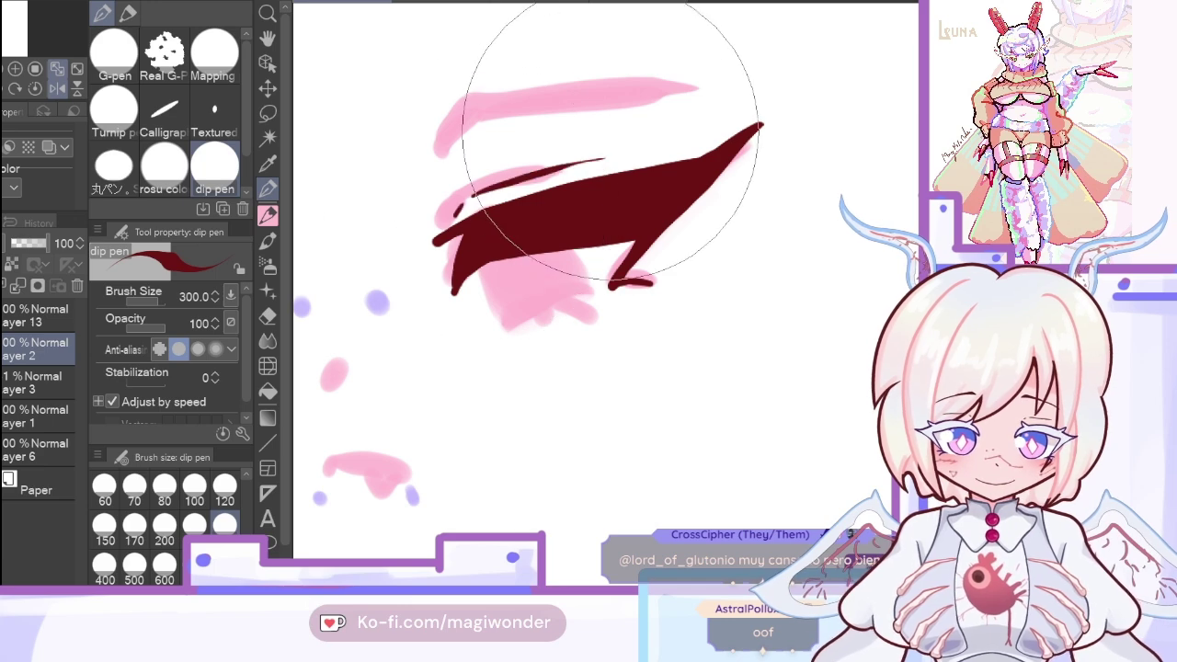
Step: Draw the eyebrow above the larger eye in dark red with a thick inner end and a tapered, raised tip
drag(713, 86, 441, 143)
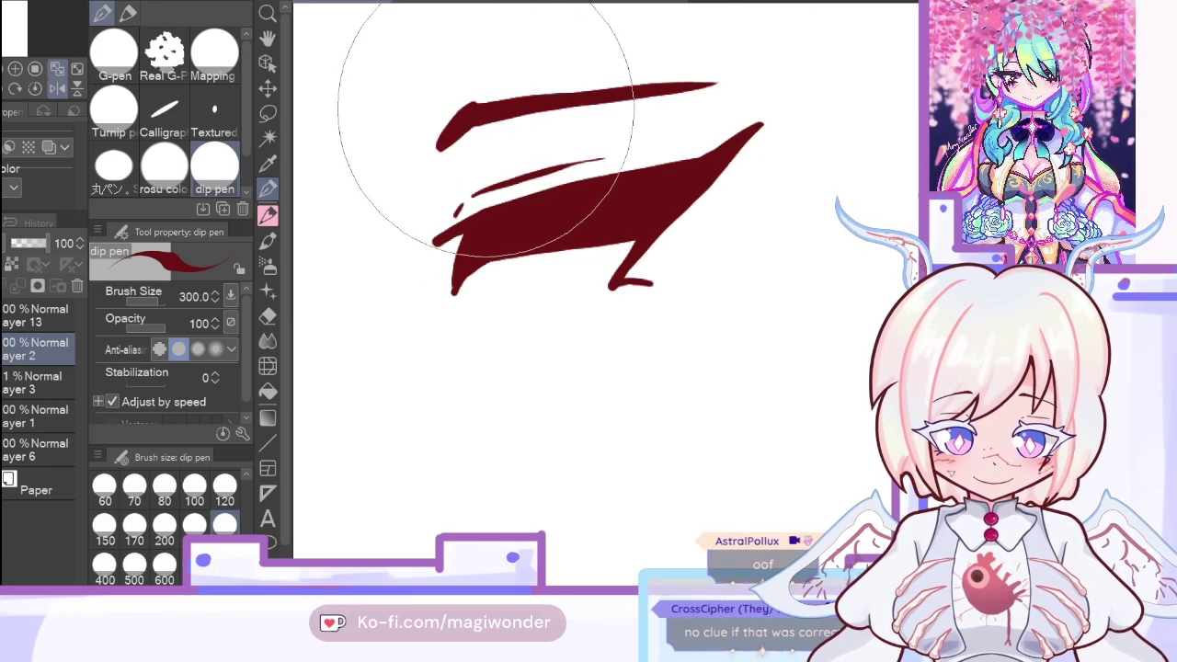
drag(492, 92, 452, 119)
drag(709, 85, 728, 74)
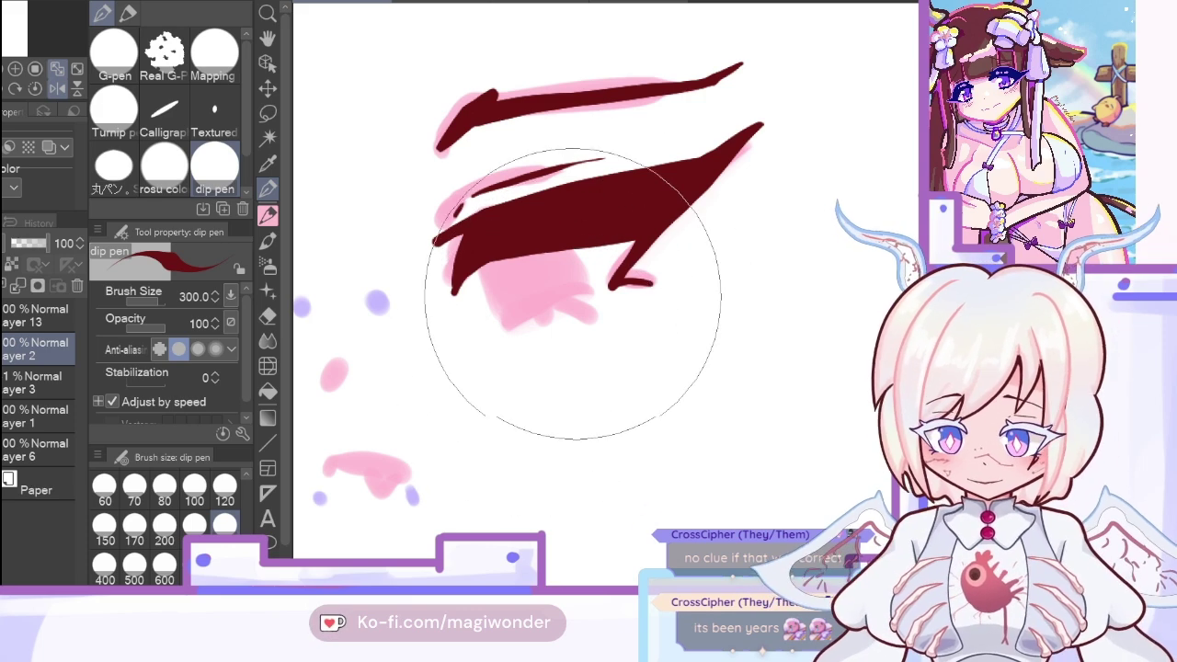
drag(510, 318, 587, 302)
key(ctrl+z)
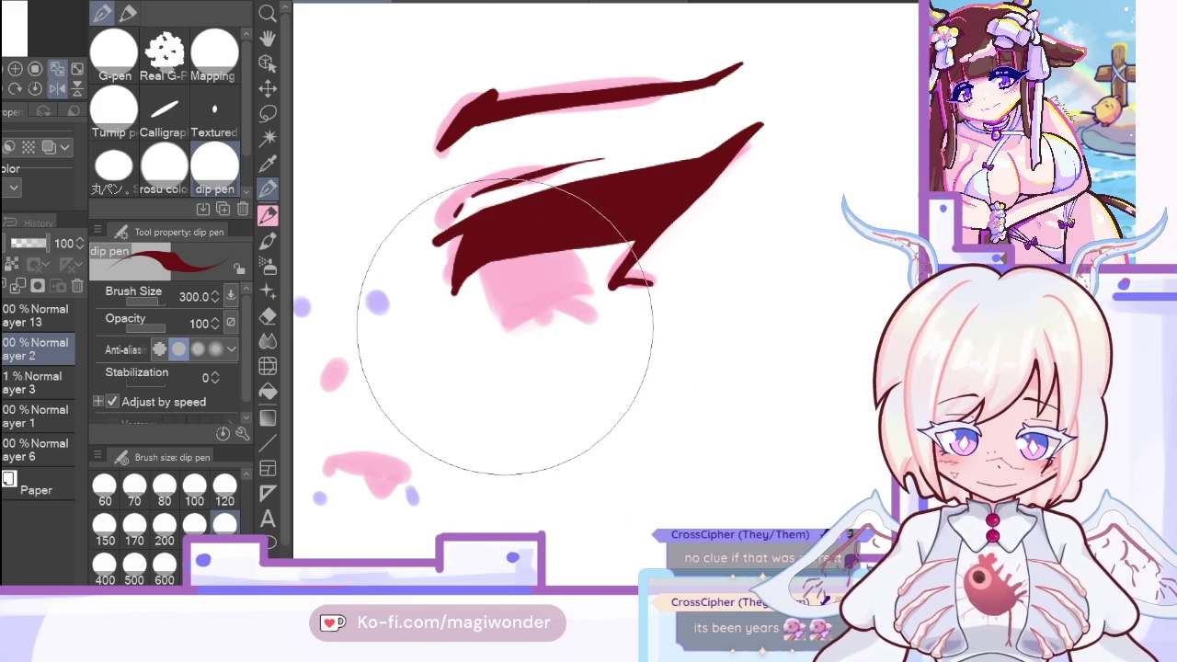
Step: Draw the larger eye's lower lash marks and outline both sides of its iris with dark red dip pen strokes
mouse_move(511, 322)
mouse_down()
mouse_move(579, 300)
mouse_move(538, 321)
mouse_move(583, 318)
mouse_up()
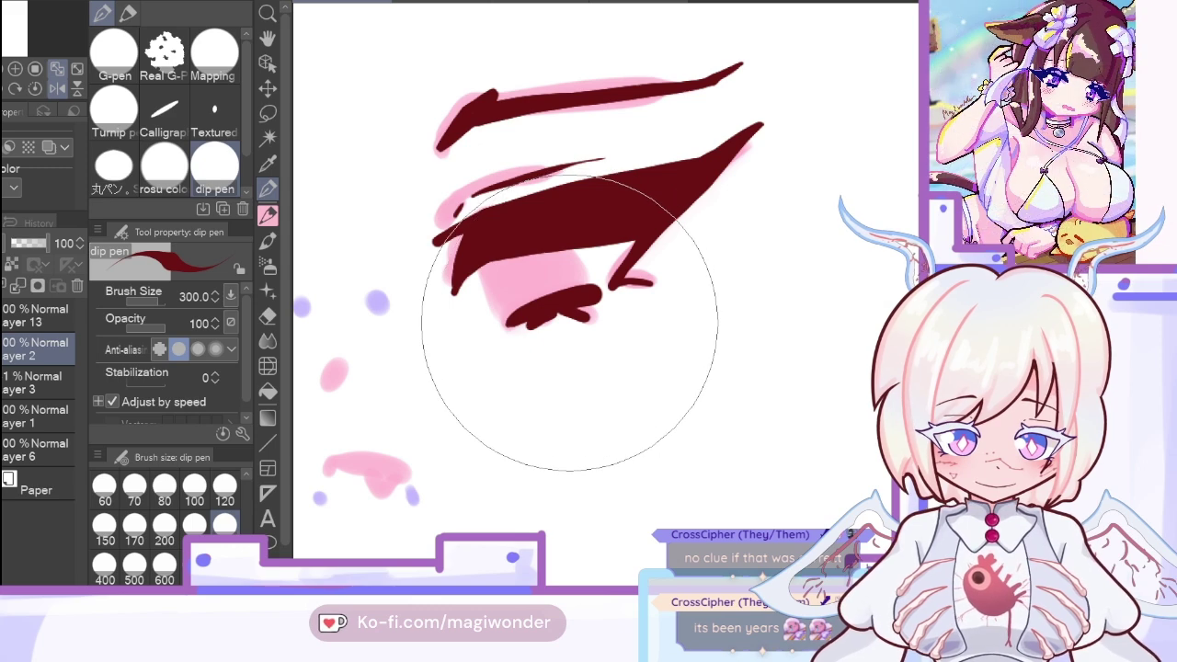
drag(506, 322, 485, 262)
drag(587, 287, 567, 247)
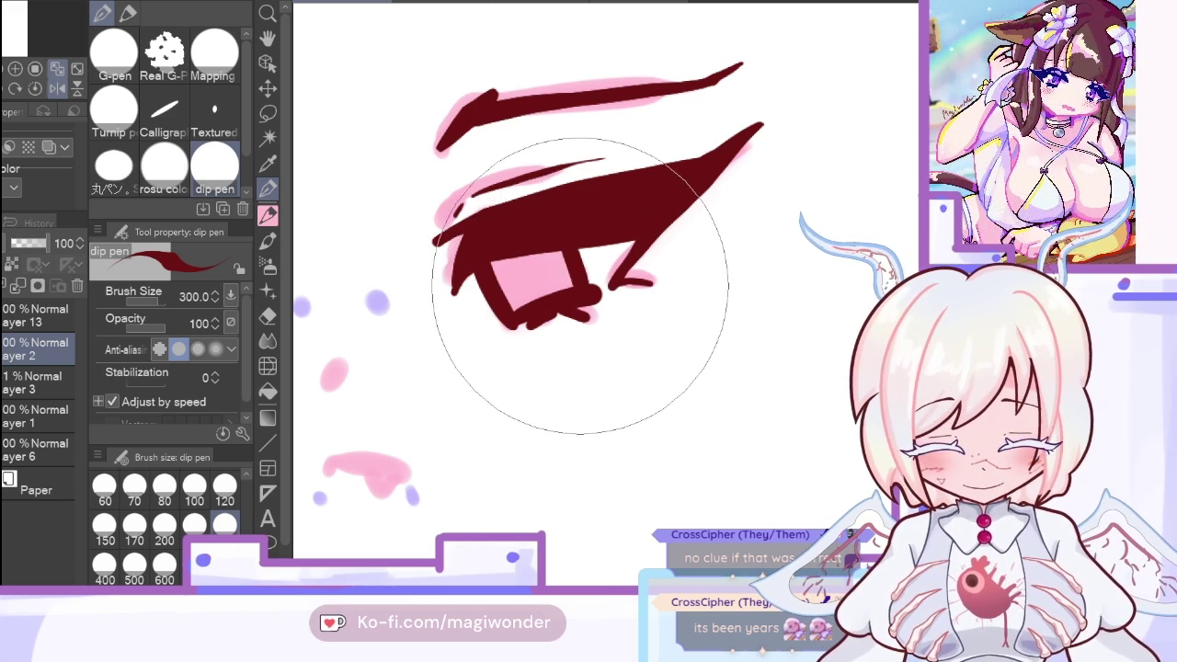
mouse_move(809, 602)
mouse_down()
mouse_move(699, 603)
mouse_move(764, 603)
mouse_up()
Step: Flip the canvas view horizontally and draw the smaller eye's eyelid crease in dark red over the pink sketch
click(57, 88)
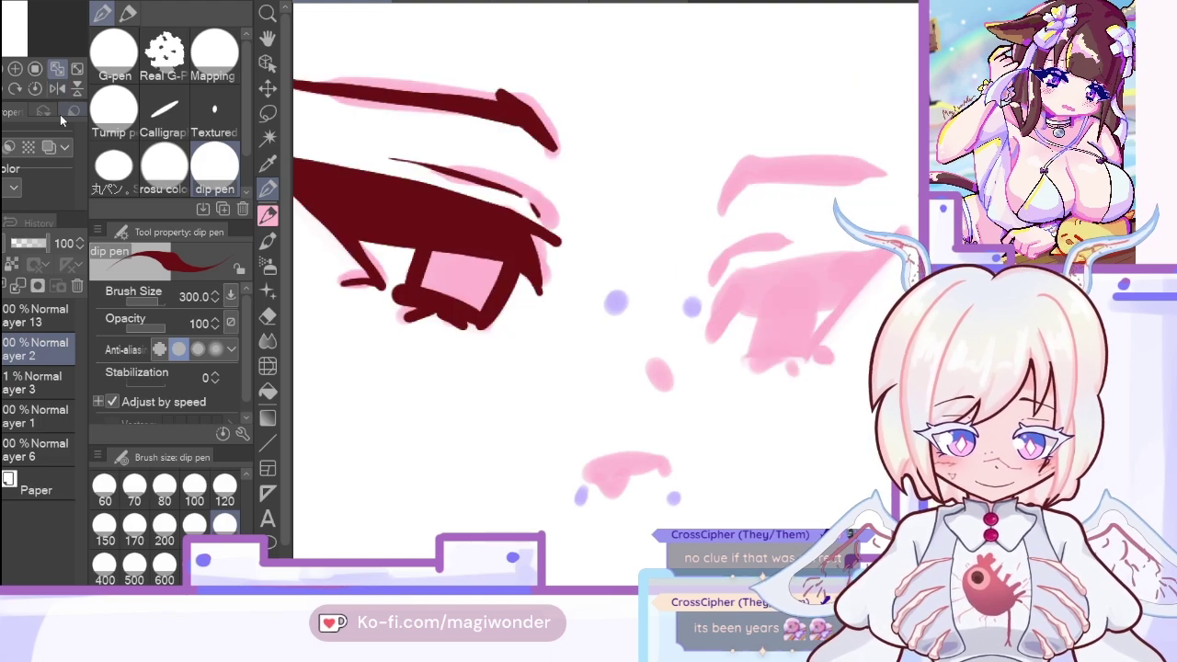
drag(715, 278, 825, 240)
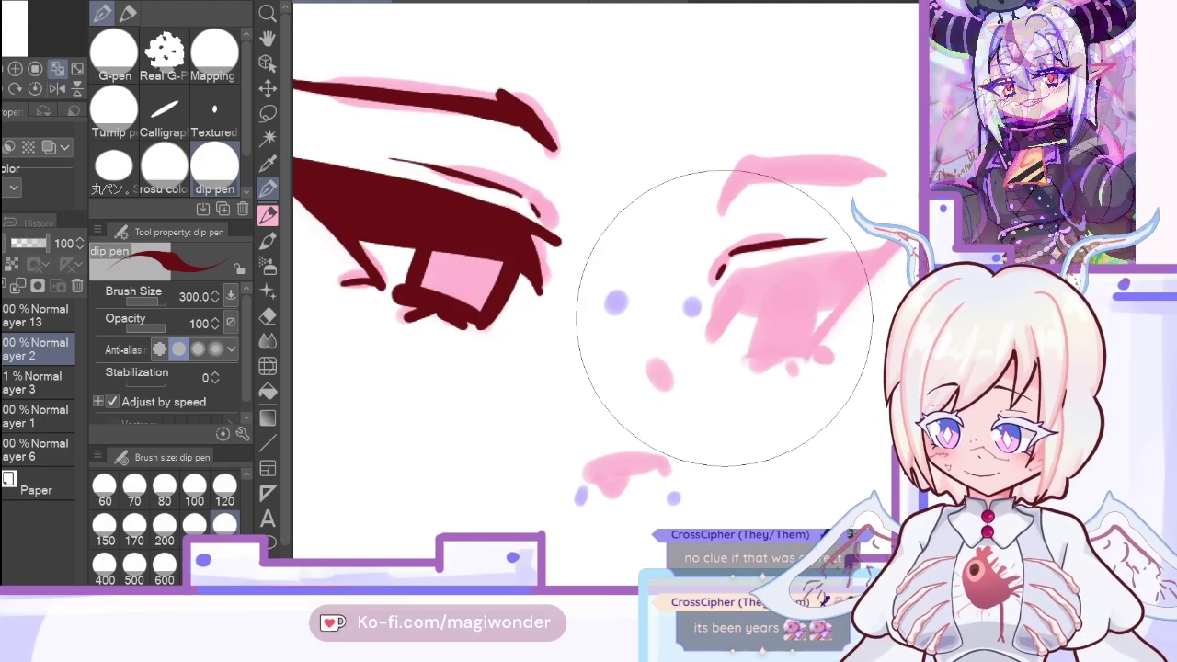
drag(731, 256, 831, 242)
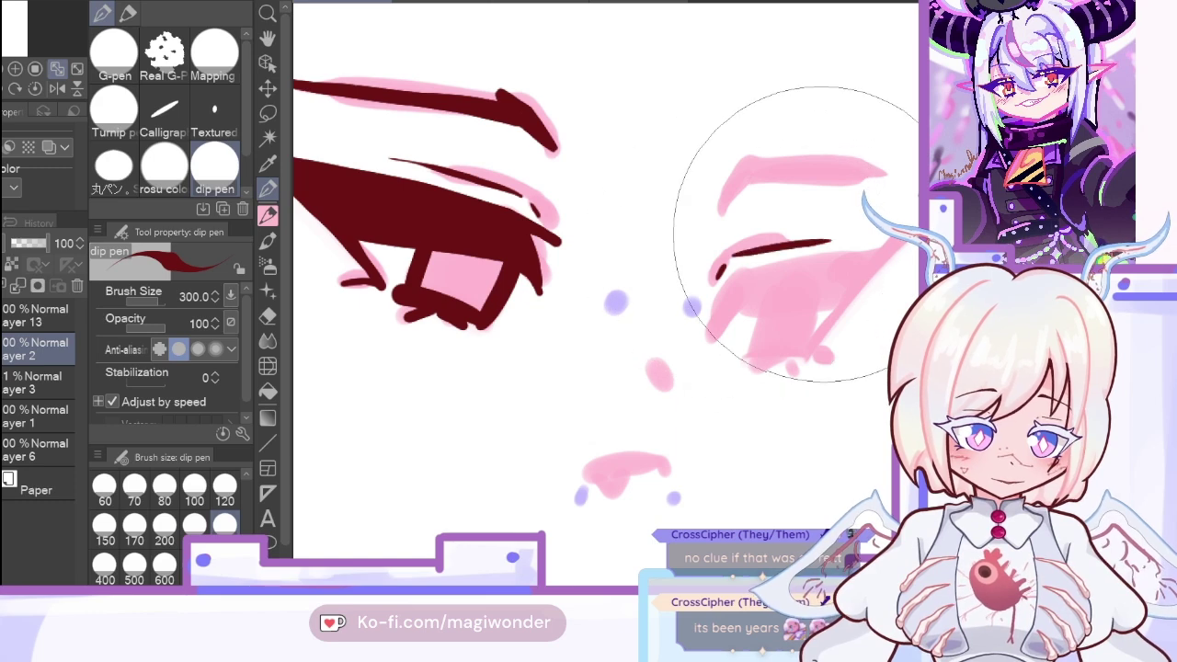
Step: Draw the eyebrow above the smaller eye in dark red with a thick inner end and a thin, raised outer tip
drag(717, 210, 848, 175)
drag(719, 204, 871, 172)
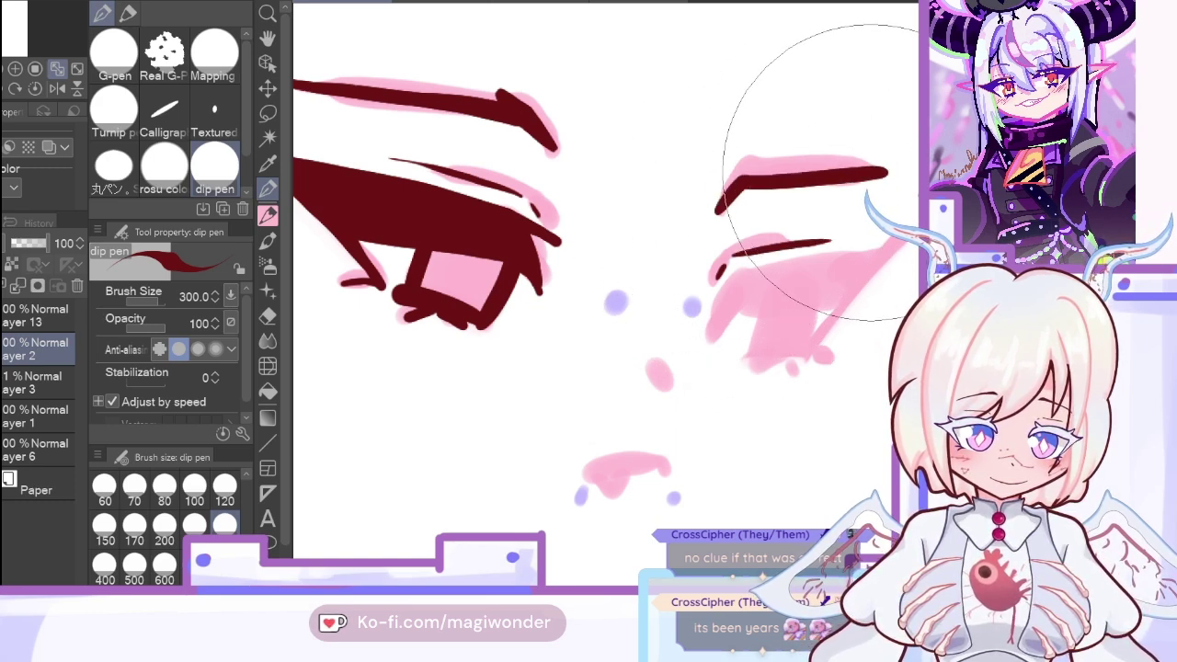
mouse_move(722, 208)
mouse_down()
mouse_move(747, 171)
mouse_move(846, 173)
mouse_up()
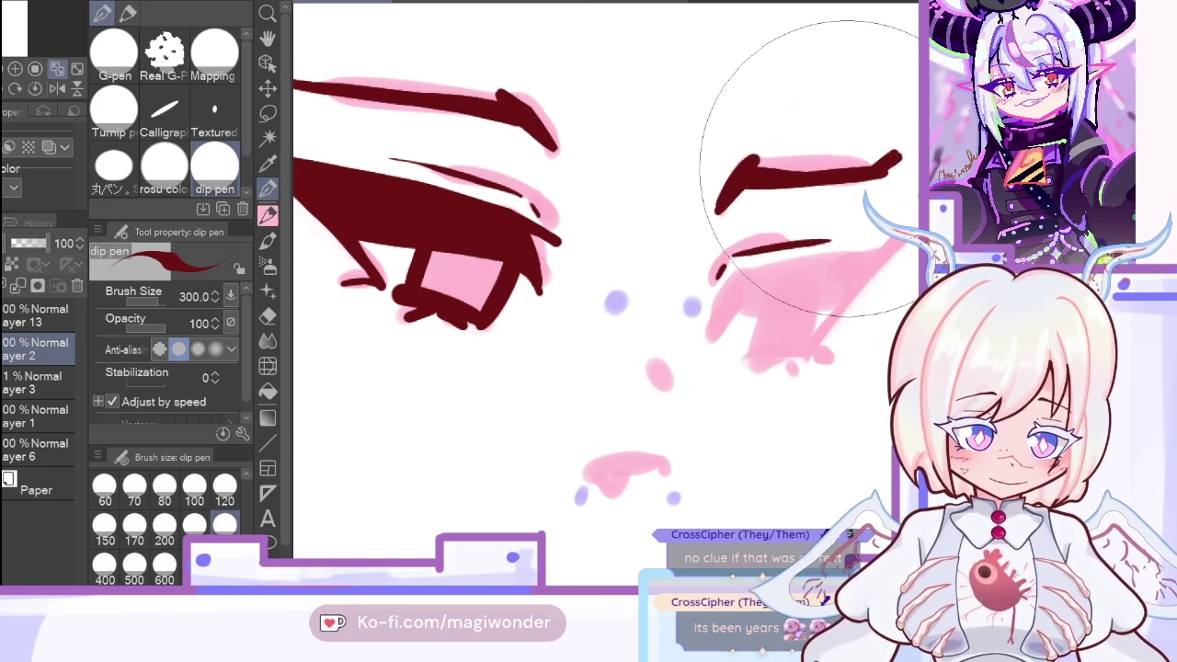
drag(759, 174, 854, 170)
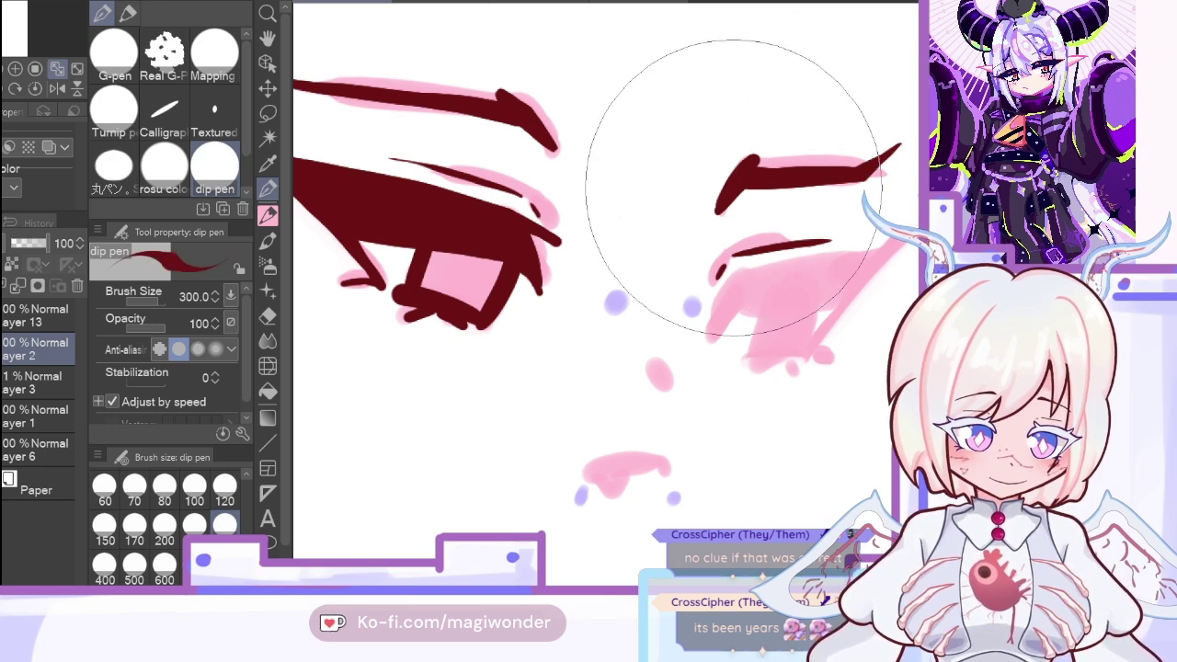
Step: Ink the inner end of the right eyebrow and outline the right eye's upper lash band in dark red
drag(718, 210, 774, 147)
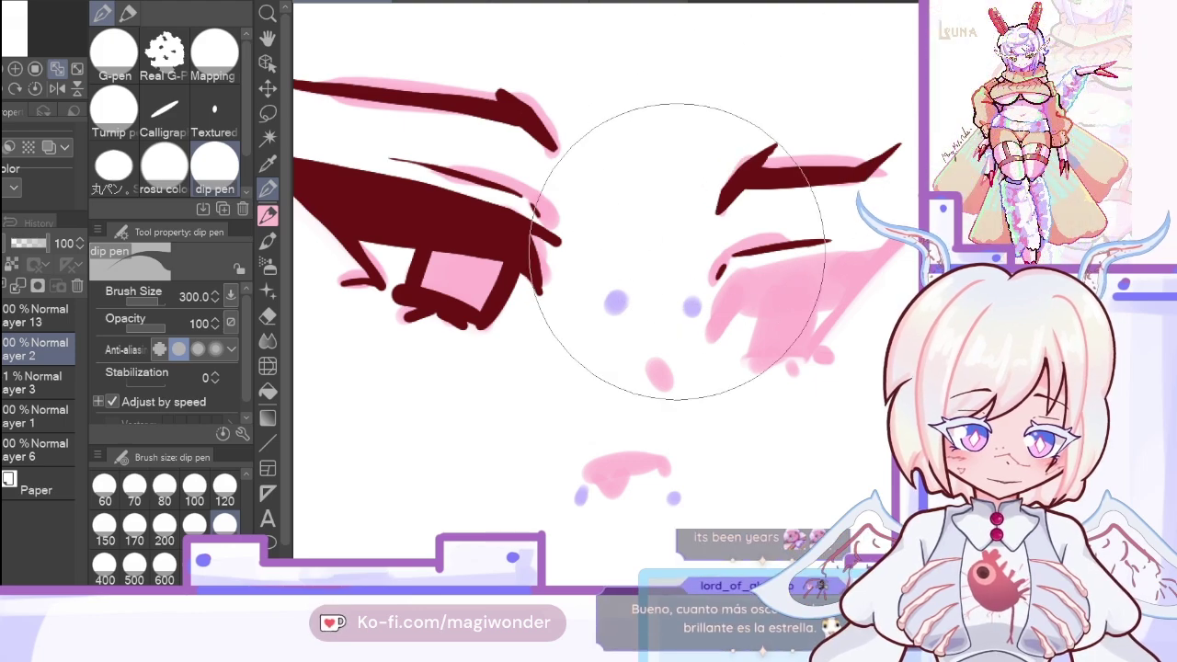
click(4, 383)
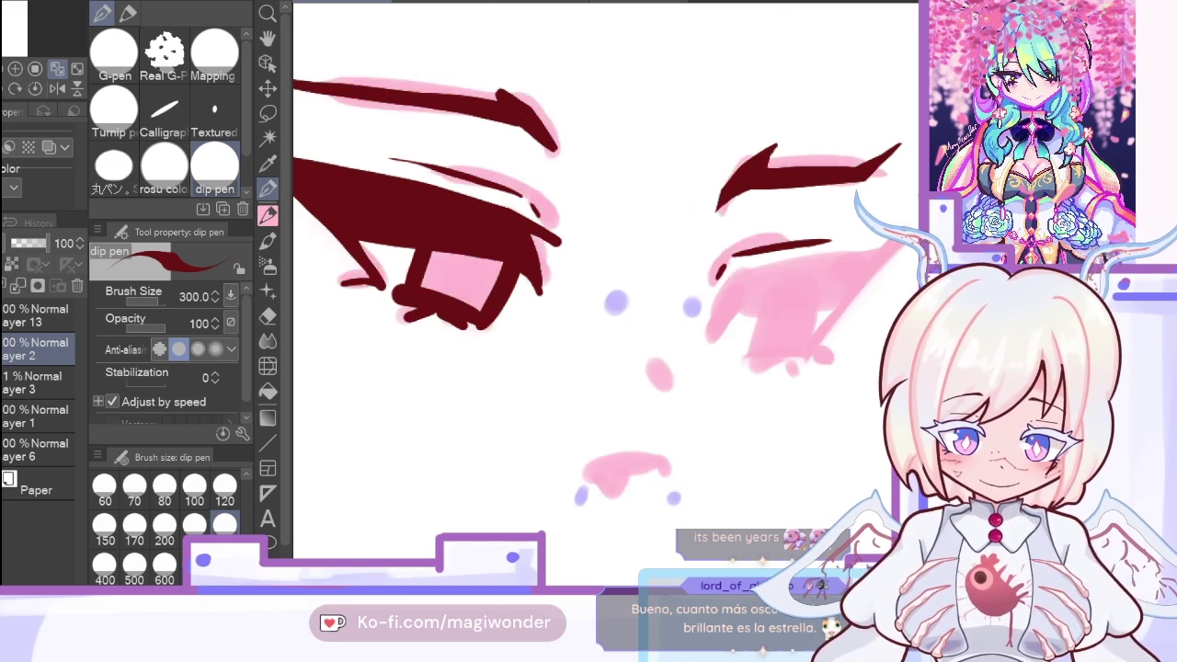
mouse_move(708, 346)
mouse_down()
mouse_move(759, 288)
mouse_move(745, 303)
mouse_move(838, 292)
mouse_up()
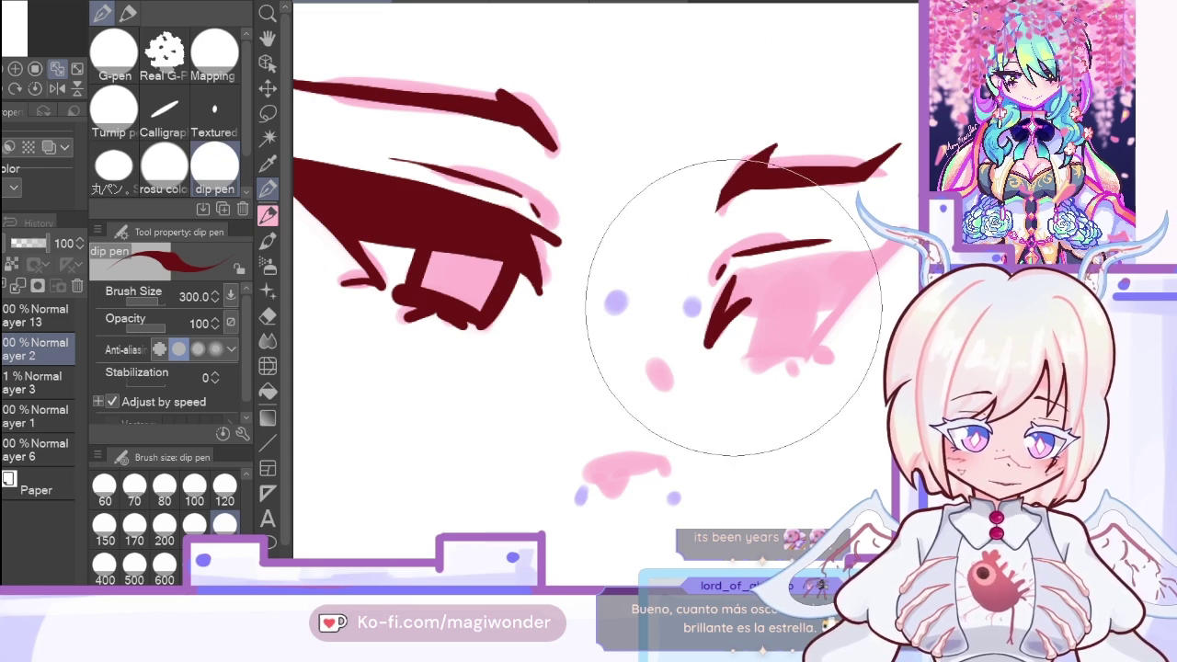
drag(728, 301, 848, 290)
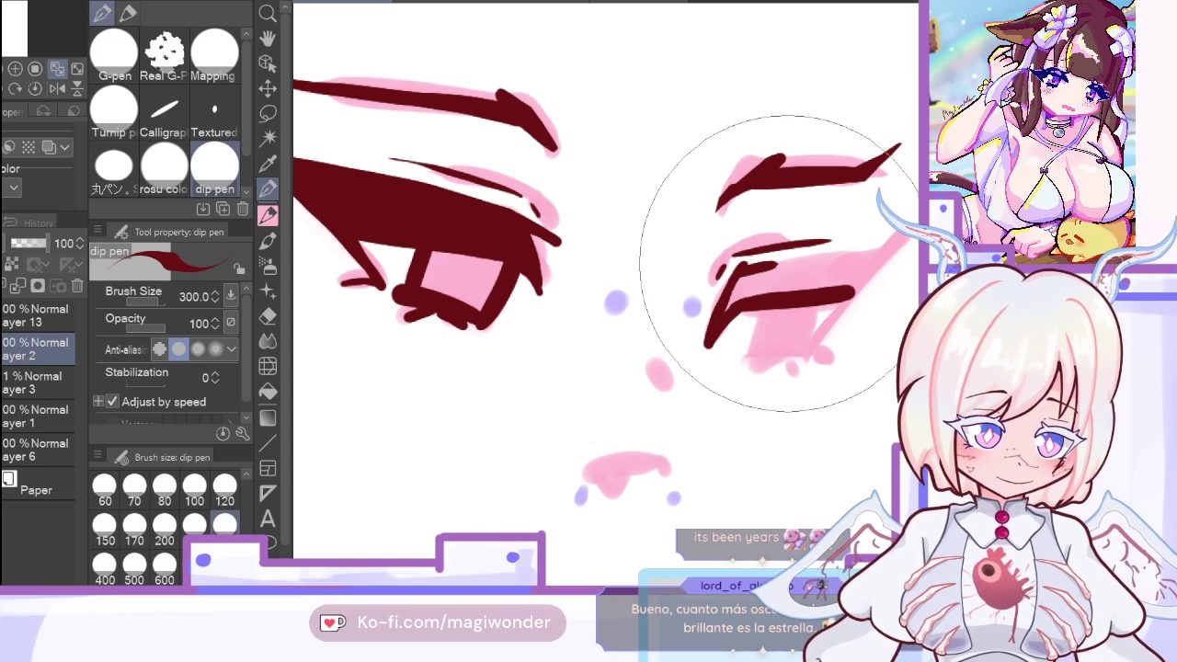
drag(765, 267, 874, 253)
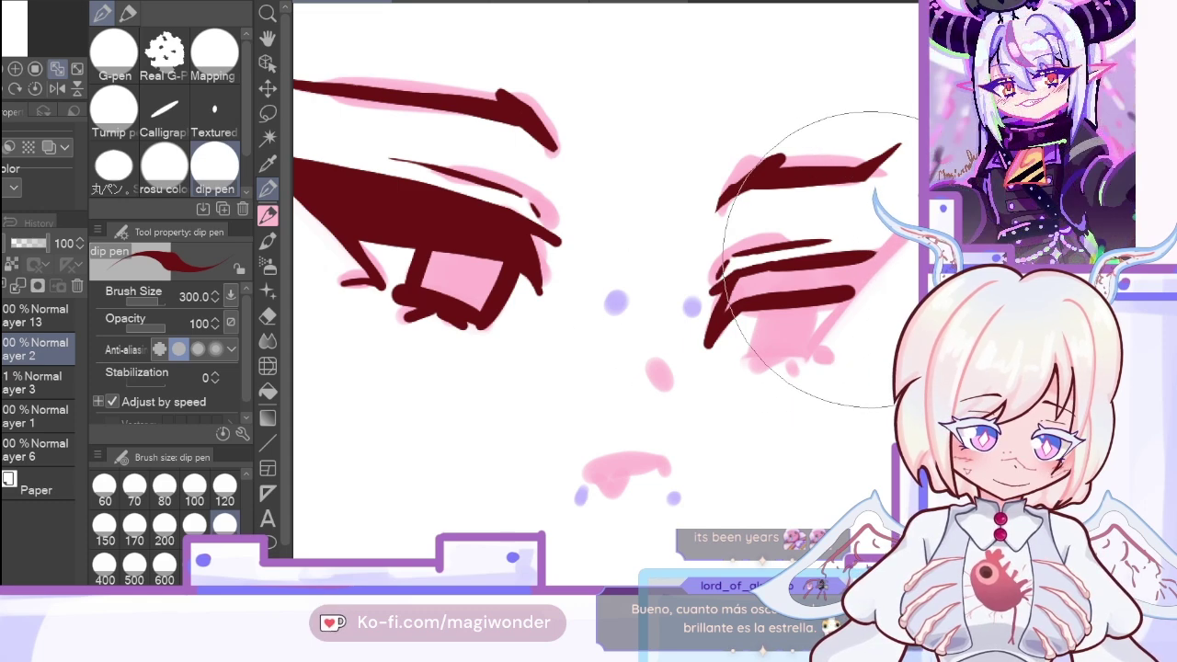
drag(807, 304, 792, 352)
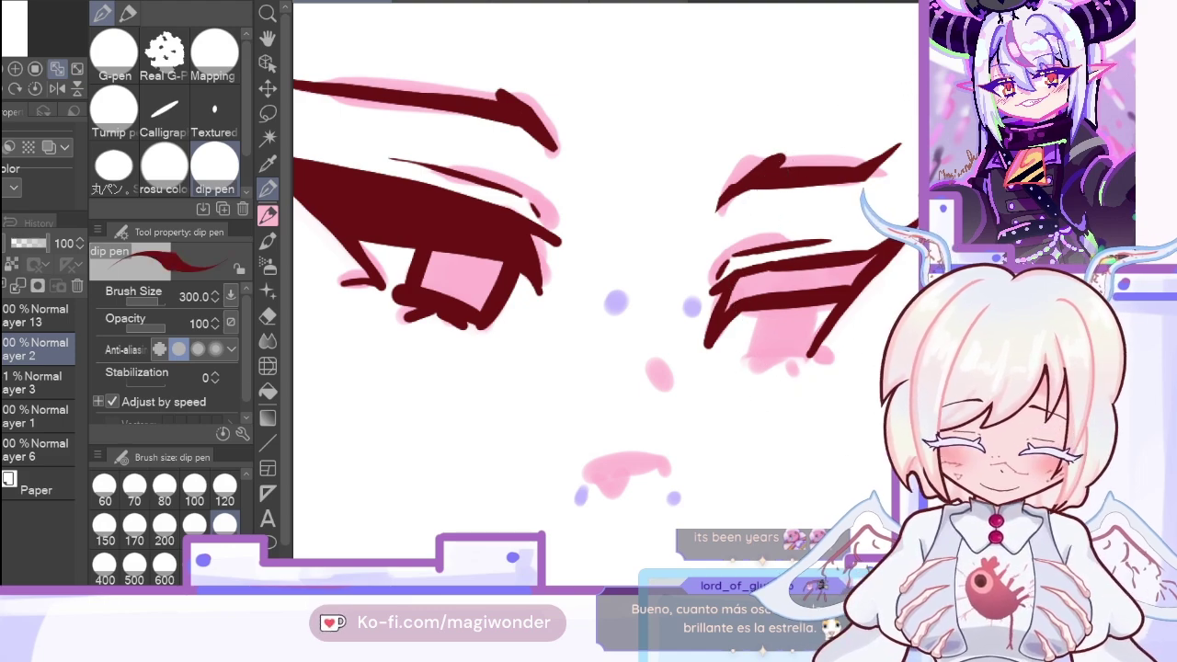
Step: Fill the outlined upper lash band of the right eye with solid dark red
click(1, 383)
click(268, 391)
click(772, 278)
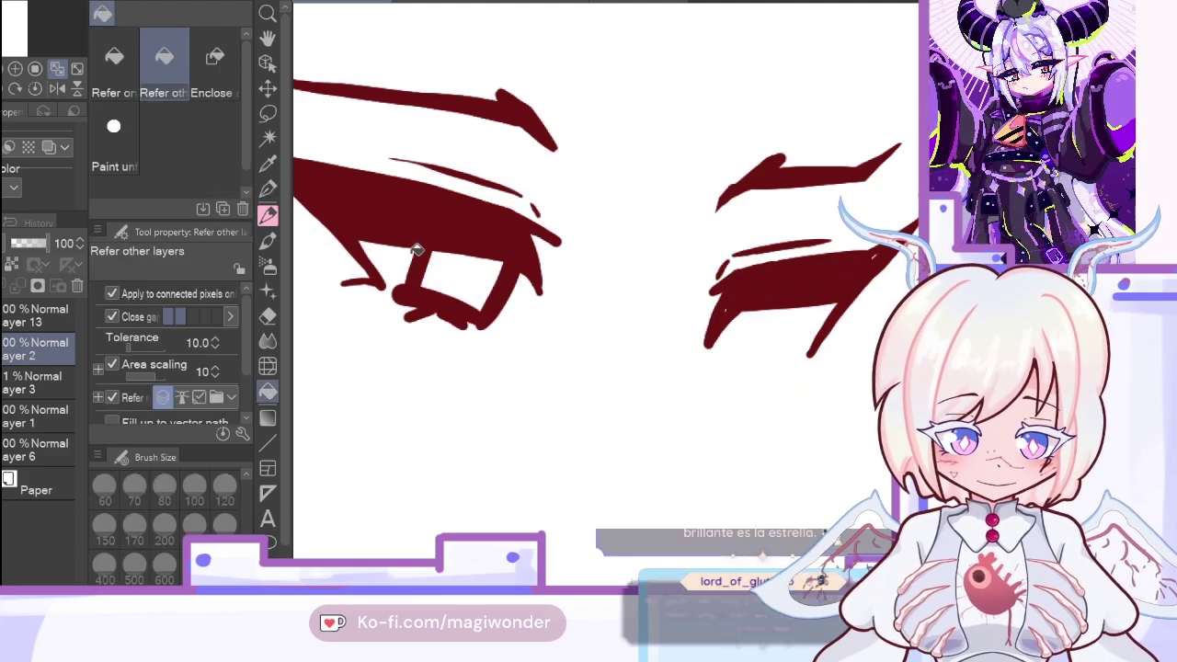
Step: Ink the right eye's lower lashes and iris outline with the dip pen, and place two dots between the eyes
key(p)
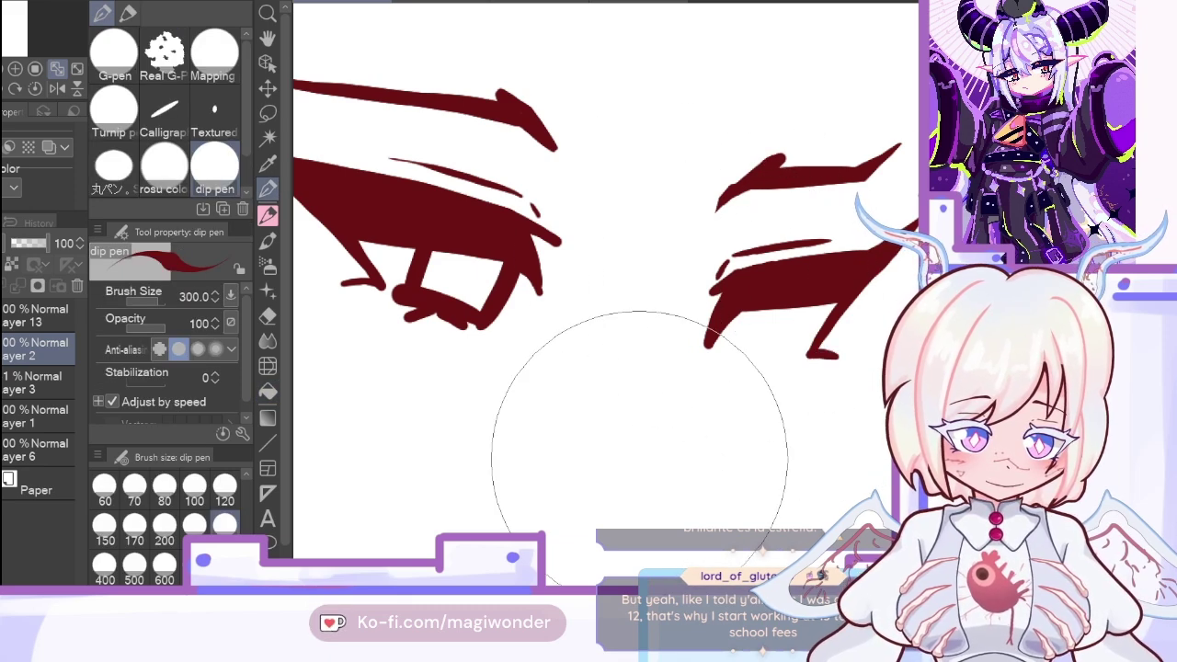
key(ctrl+z)
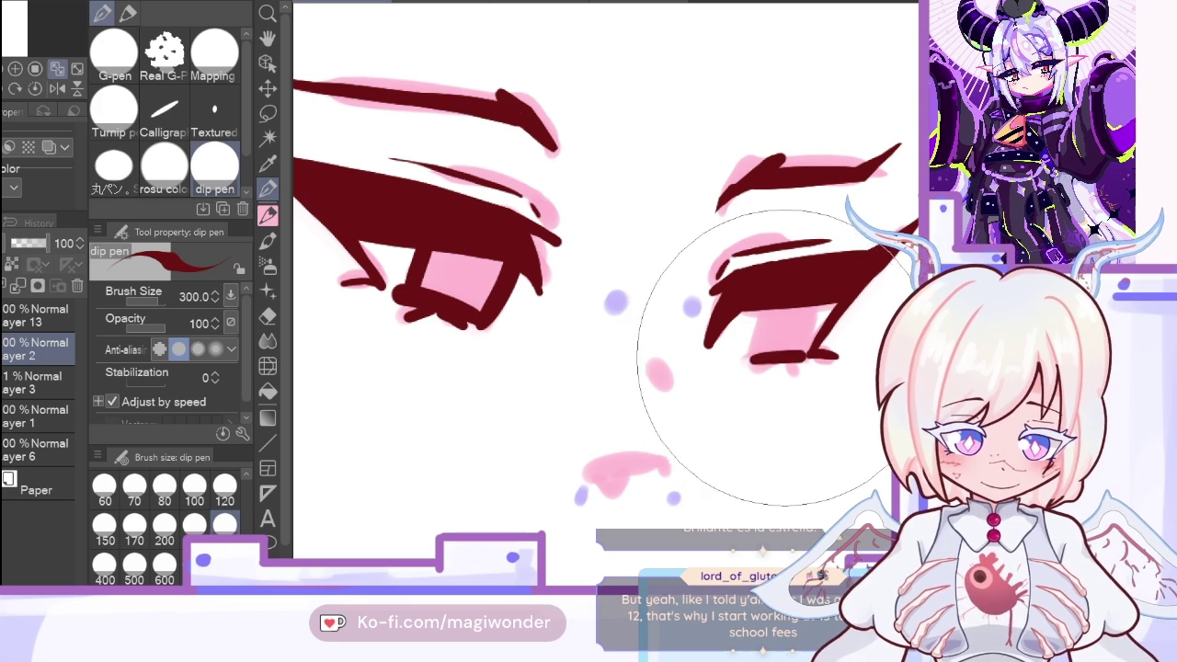
key(h)
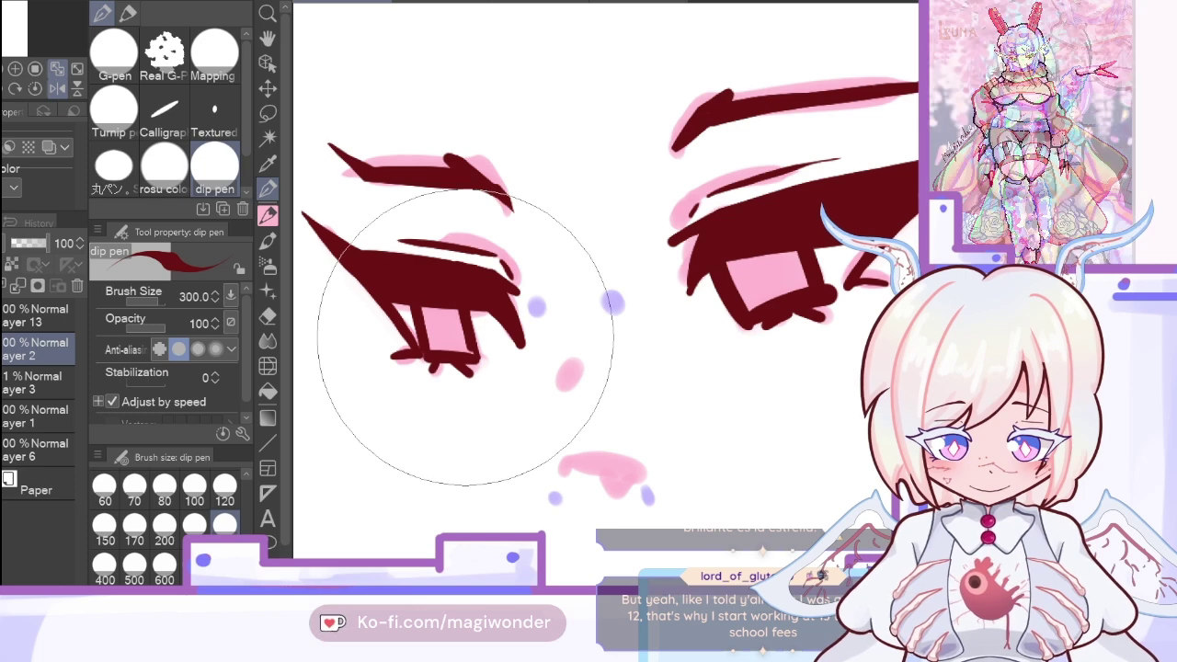
click(536, 312)
click(616, 308)
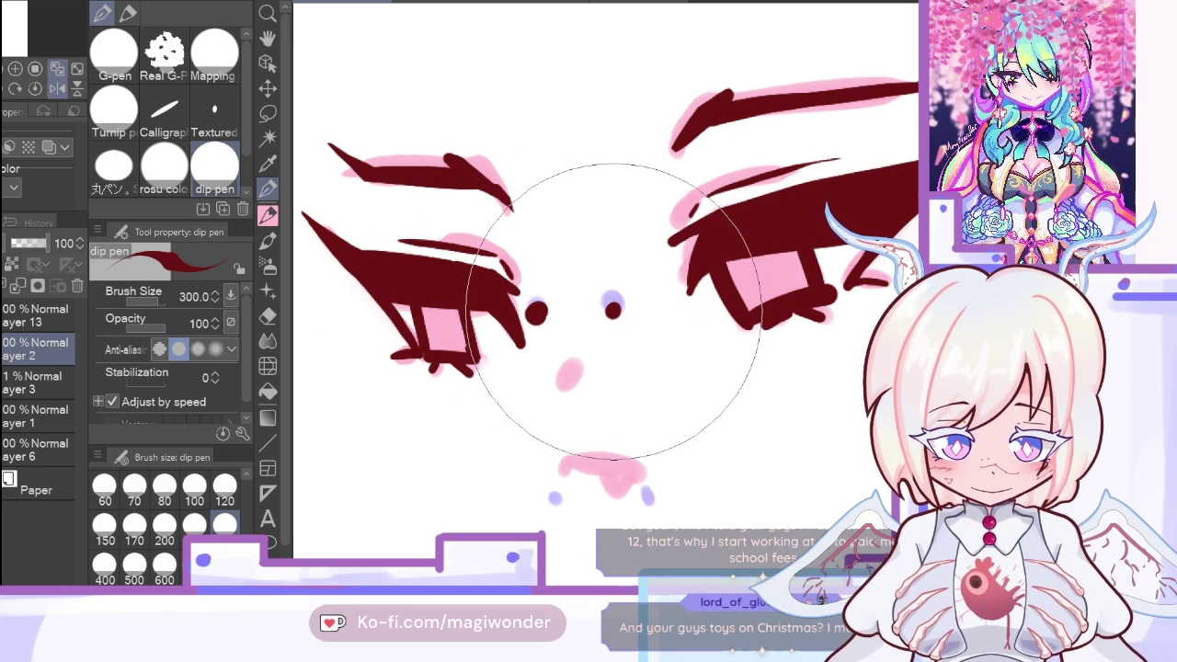
drag(575, 362, 564, 384)
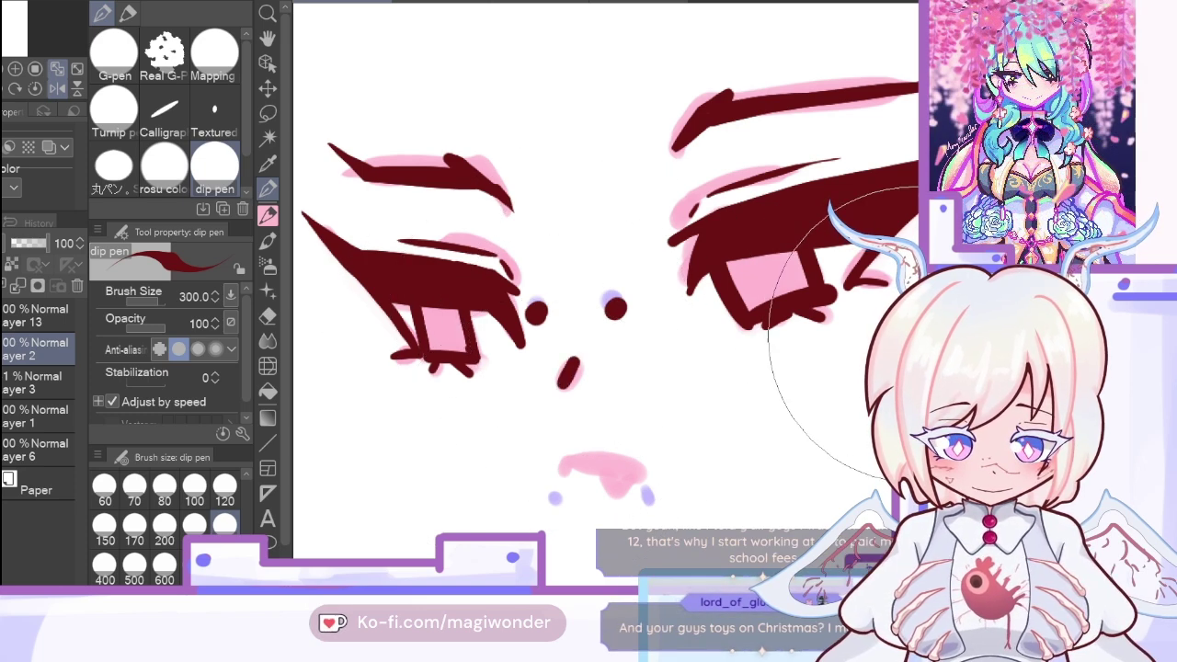
scroll(605, 276, down, 5)
scroll(605, 276, up, 1)
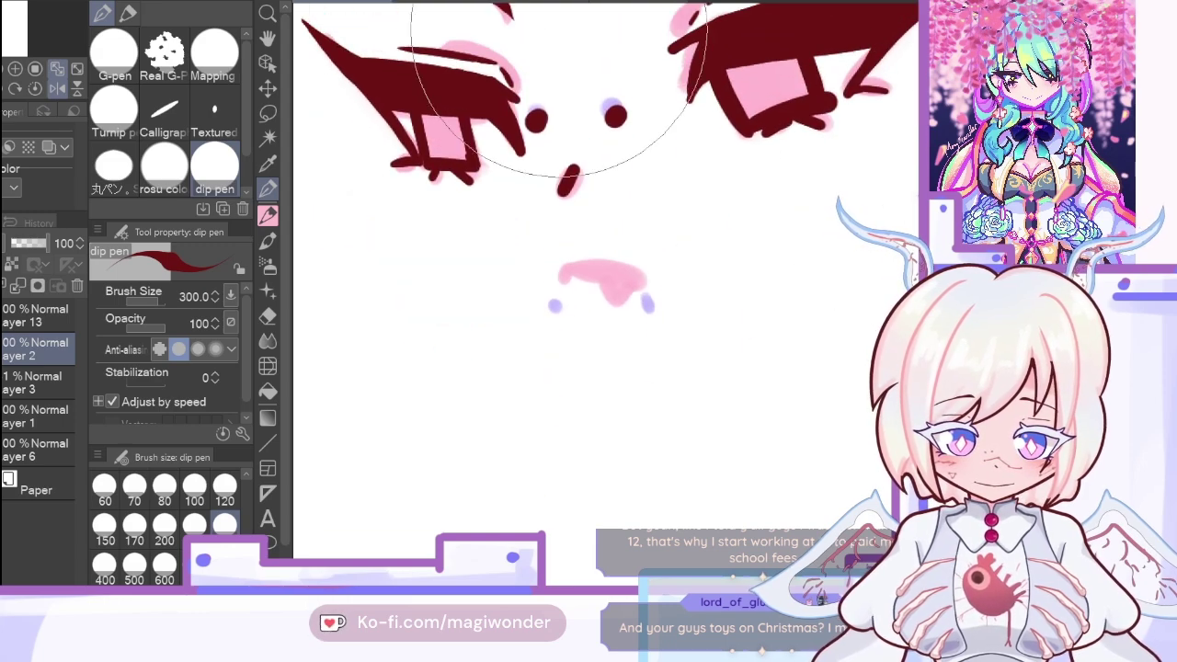
key(ctrl+z)
drag(570, 173, 557, 197)
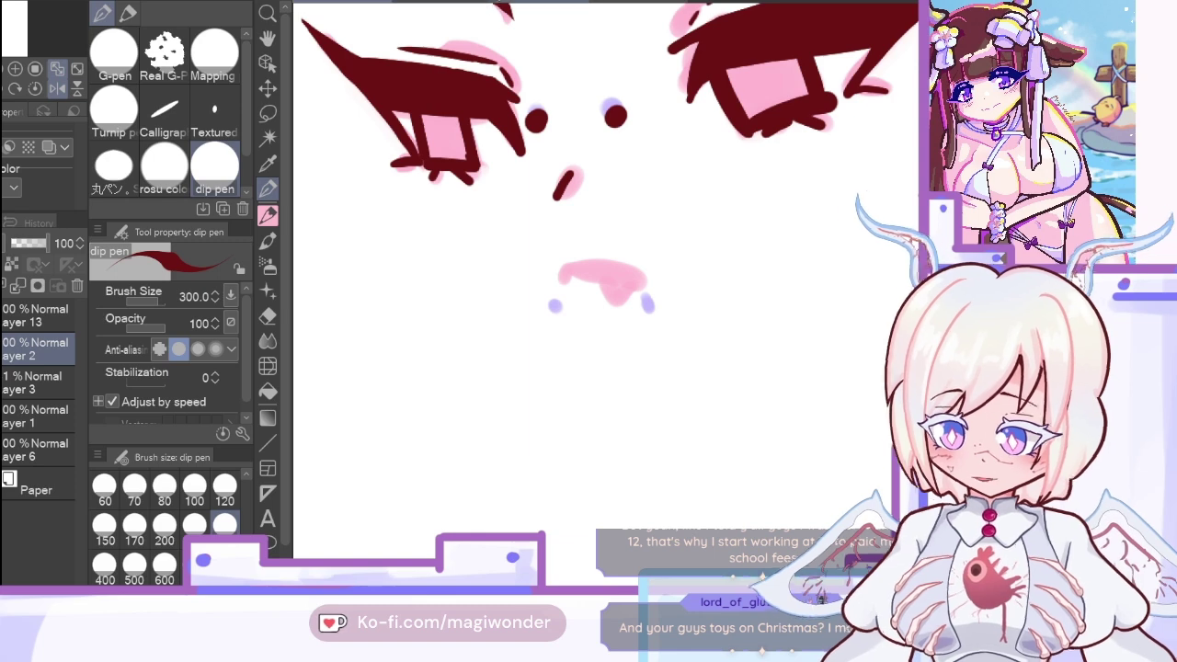
key(ctrl+z)
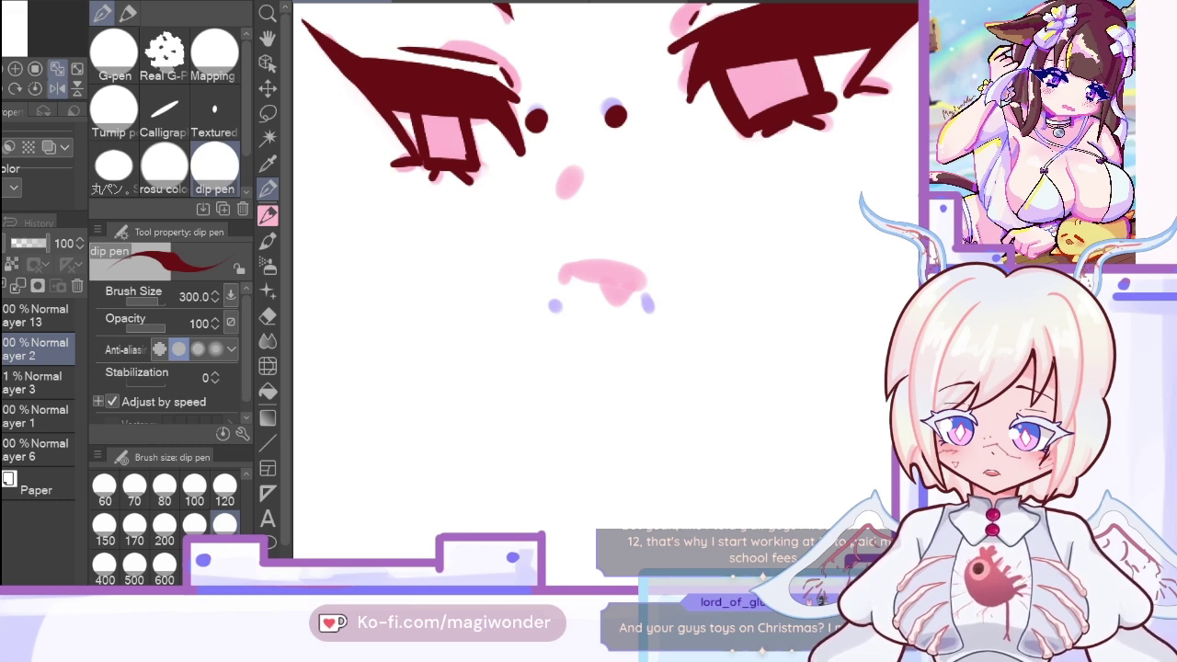
Step: Ink a short slanted nose mark and the fanged mouth with a dot beneath each corner
drag(563, 194, 580, 180)
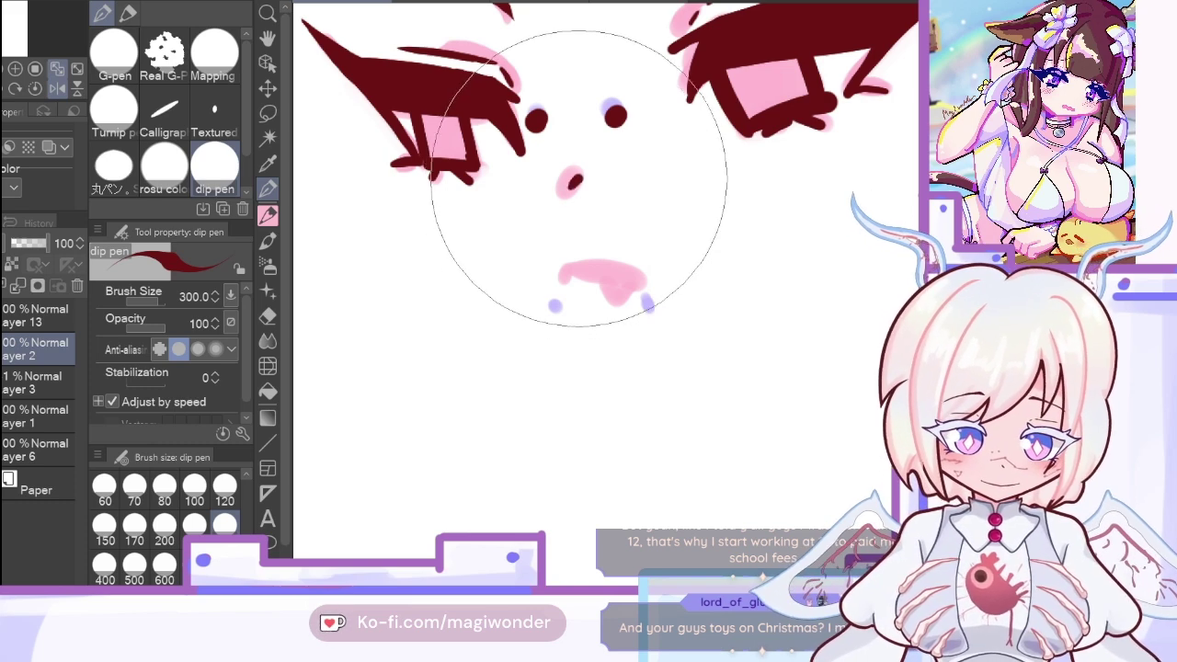
mouse_move(571, 268)
mouse_down()
mouse_move(653, 289)
mouse_move(622, 304)
mouse_up()
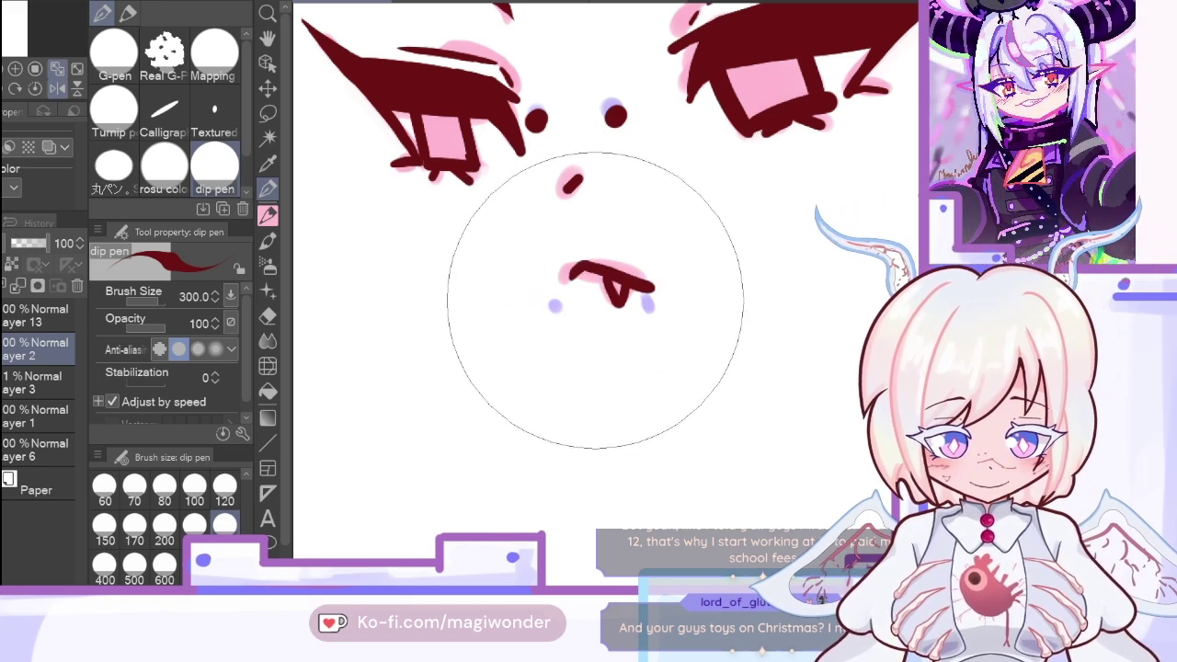
click(556, 305)
click(652, 308)
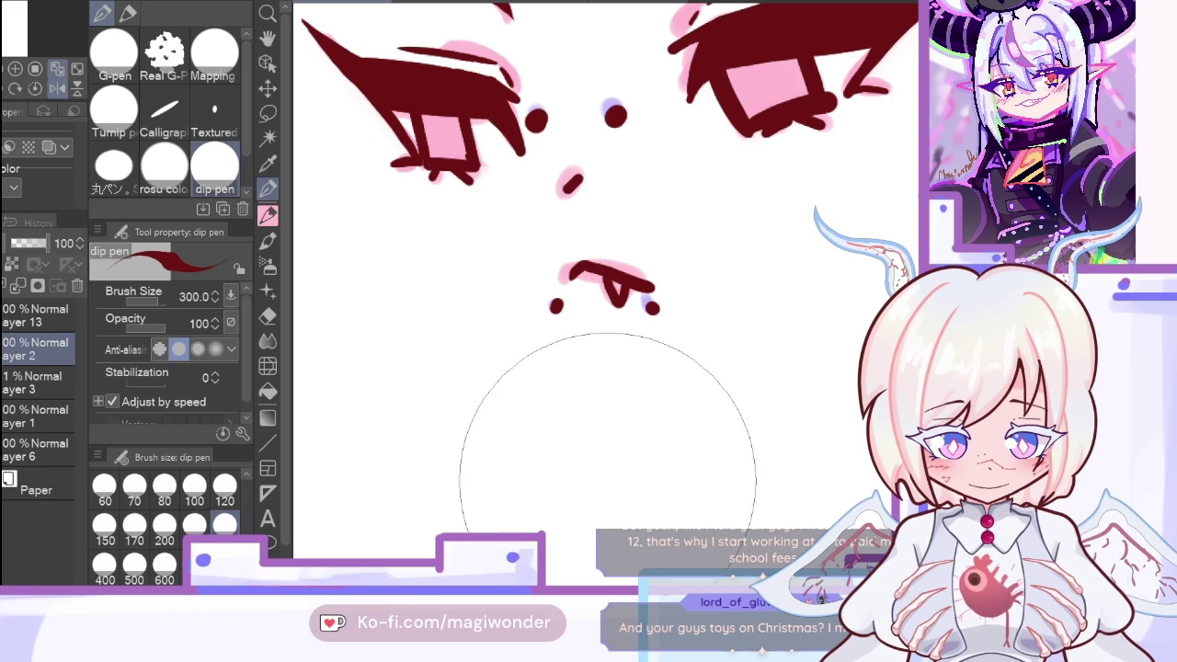
click(57, 89)
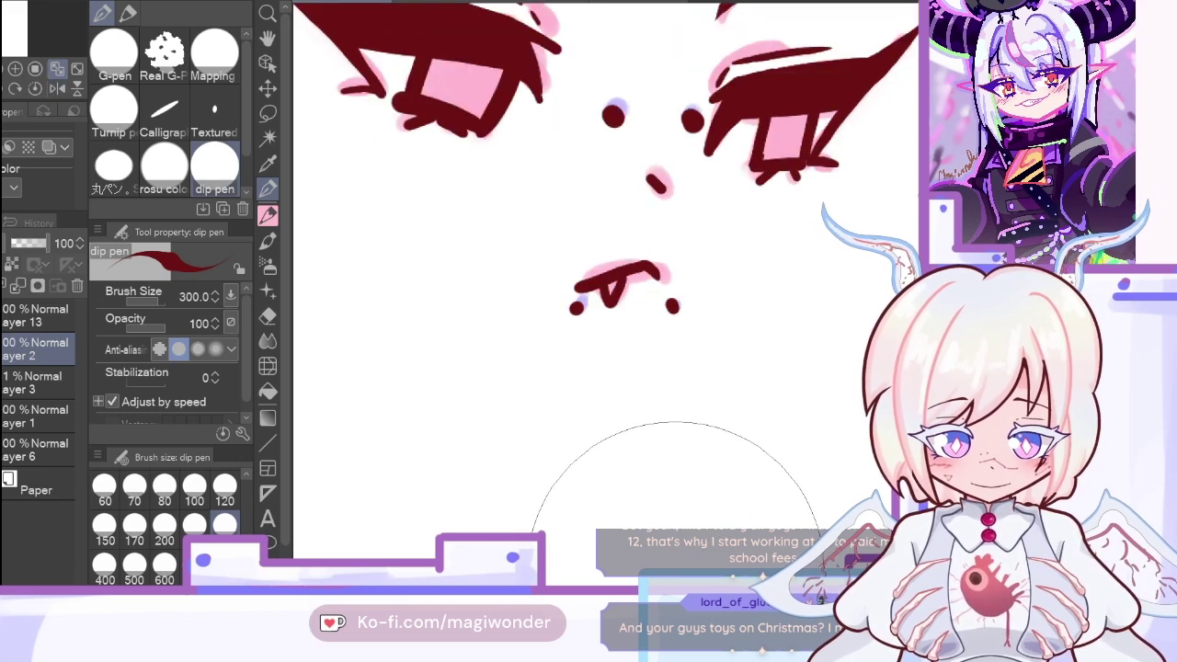
Step: Delete the facial sketch layer, Layer 3, and show the full-body sketch on Layer 1
click(1, 383)
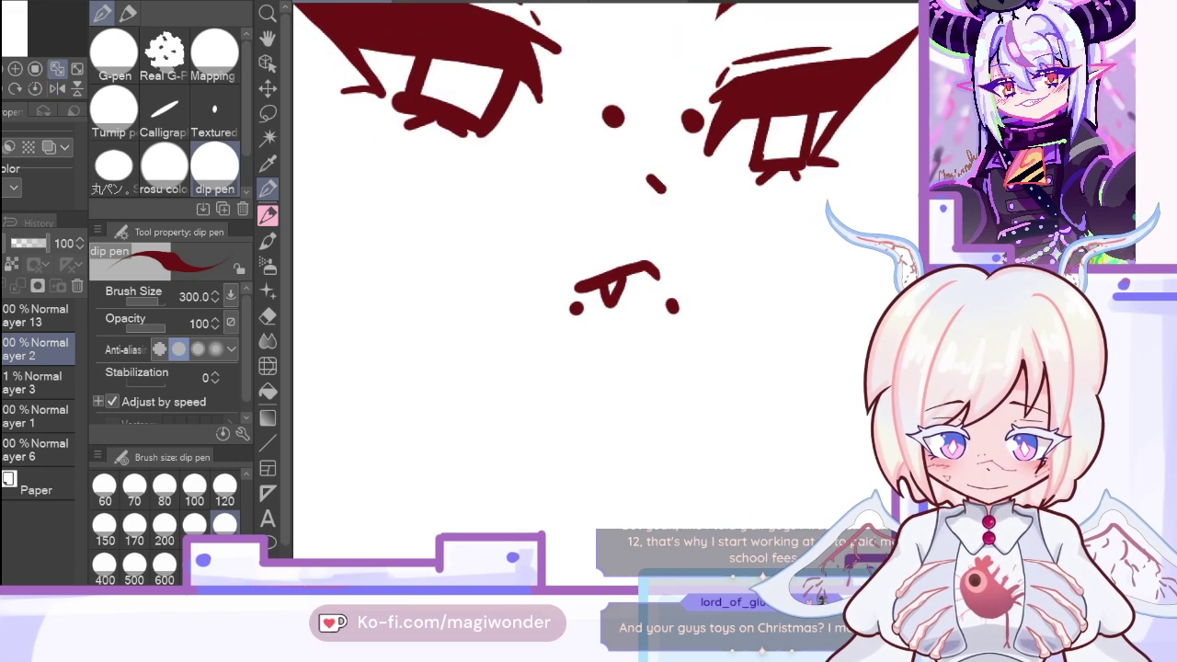
click(2, 383)
click(57, 69)
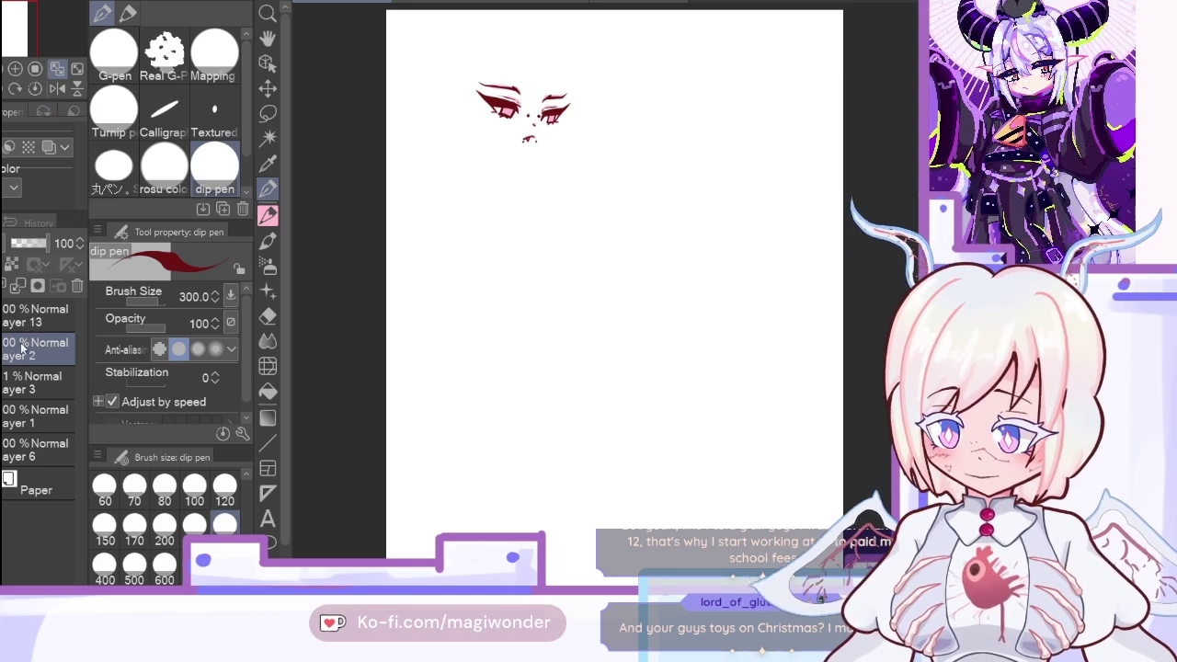
click(17, 394)
click(78, 285)
click(2, 383)
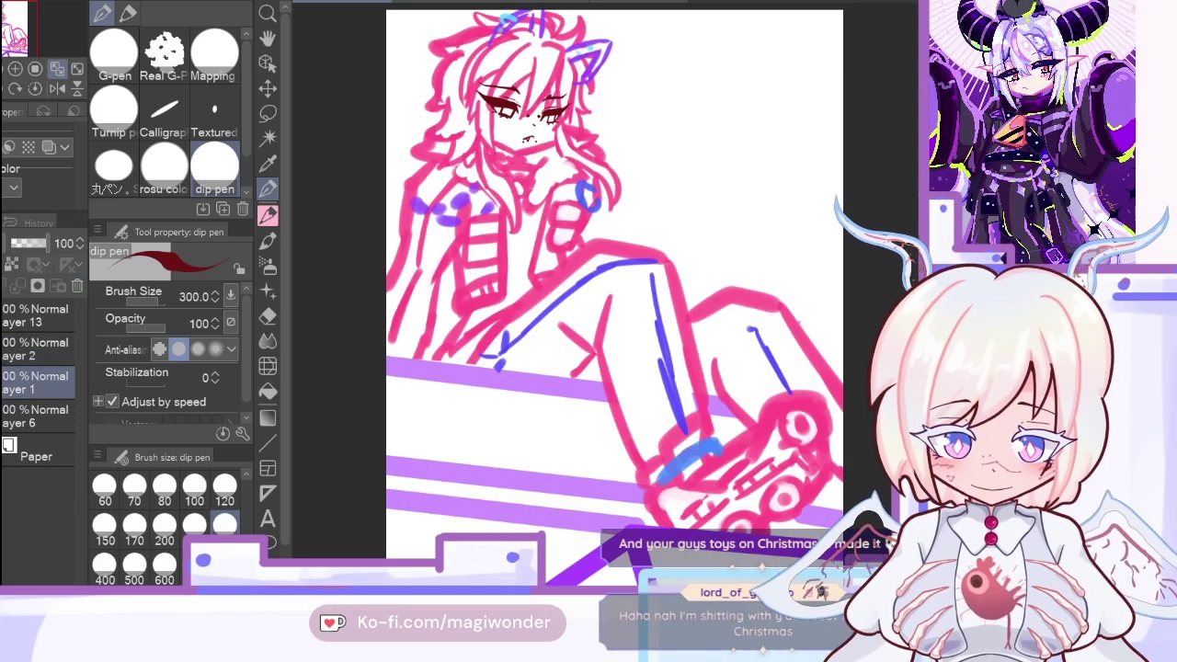
Step: Lower the full-body sketch layer's opacity and add a new layer above it for inking the head
key(ctrl+z)
key(ctrl+z)
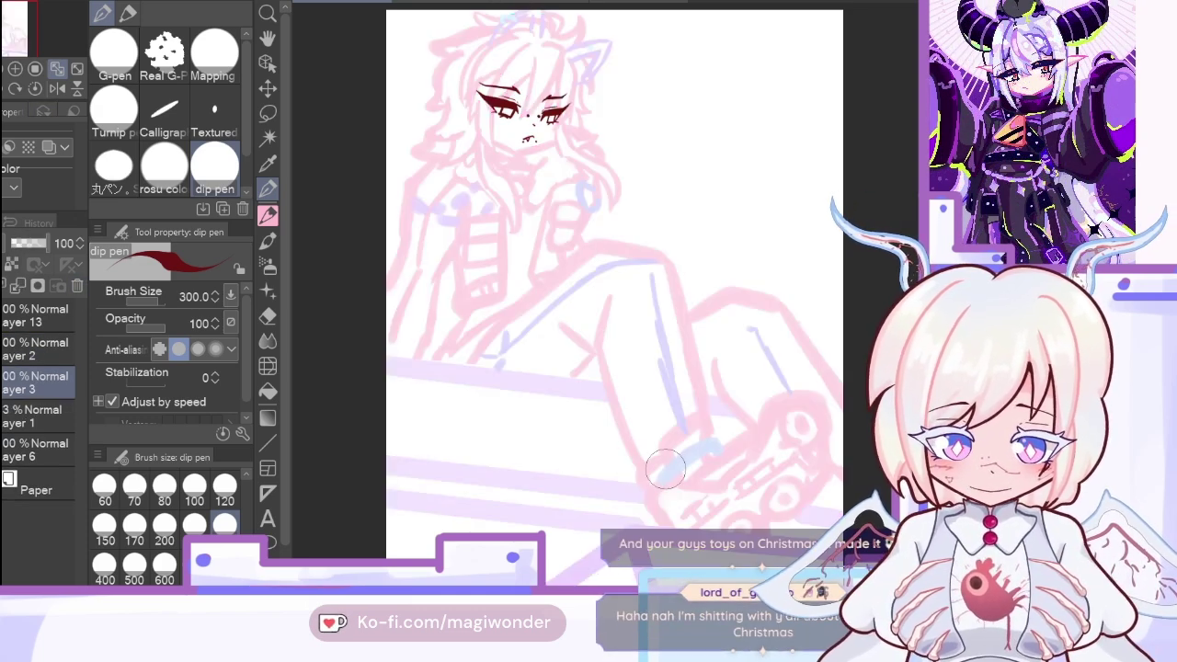
click(14, 69)
drag(21, 37, 3, 11)
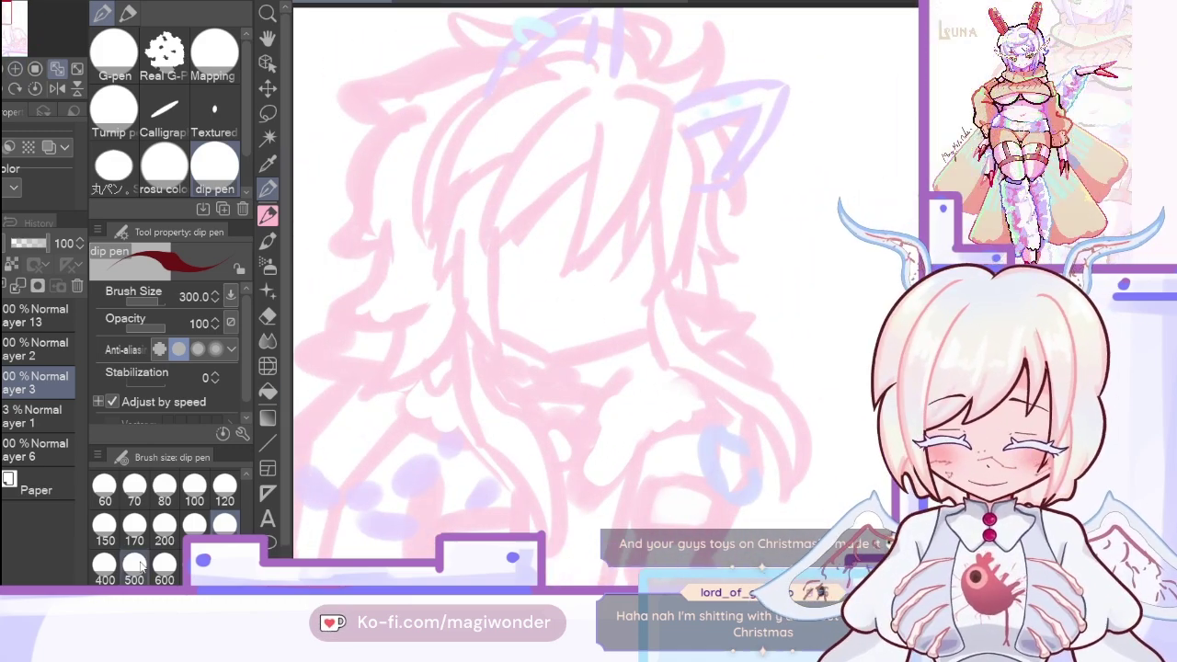
Step: Ink the pointed bangs and the long side lock with its outer tufts, using the dip pen at brush size 500
mouse_move(639, 95)
mouse_down()
mouse_move(612, 223)
mouse_move(593, 142)
mouse_up()
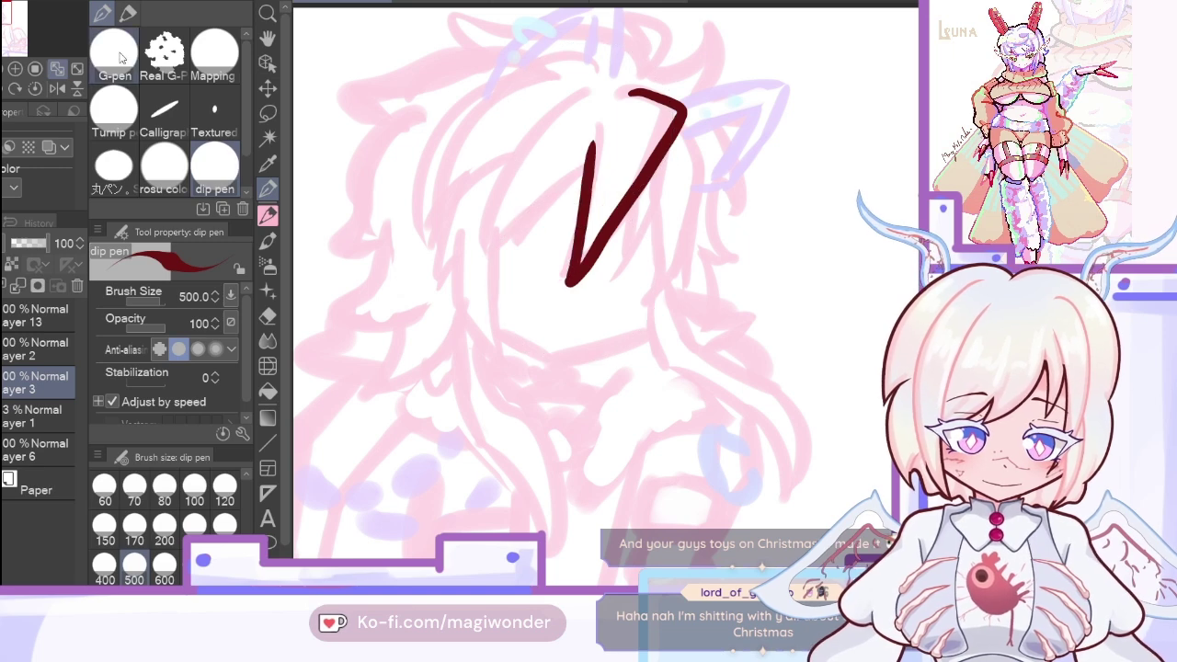
key(ctrl+z)
click(57, 86)
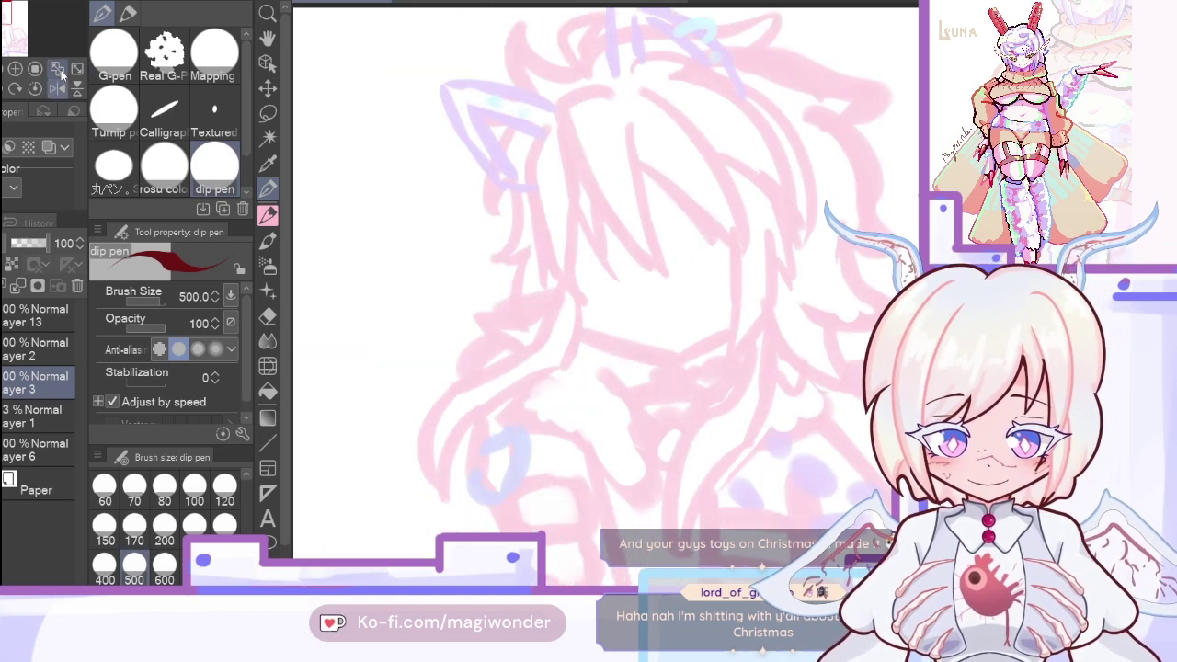
mouse_move(612, 96)
mouse_down()
mouse_move(573, 176)
mouse_move(674, 268)
mouse_move(628, 111)
mouse_up()
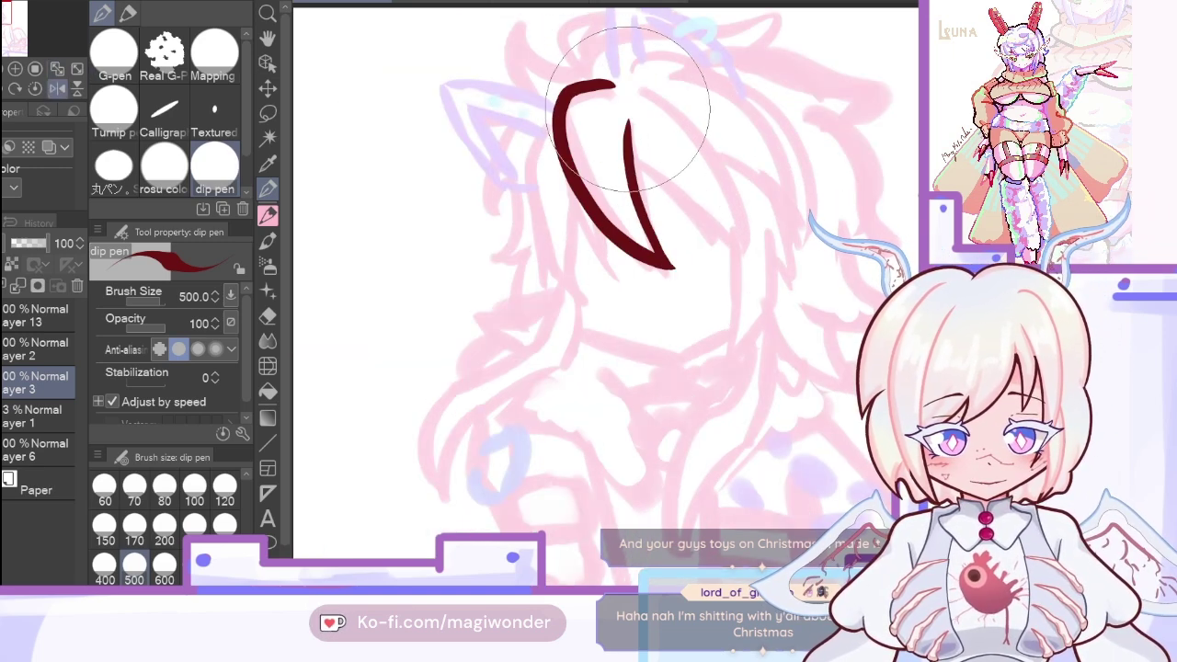
mouse_move(567, 179)
mouse_down()
mouse_move(613, 271)
mouse_move(603, 224)
mouse_up()
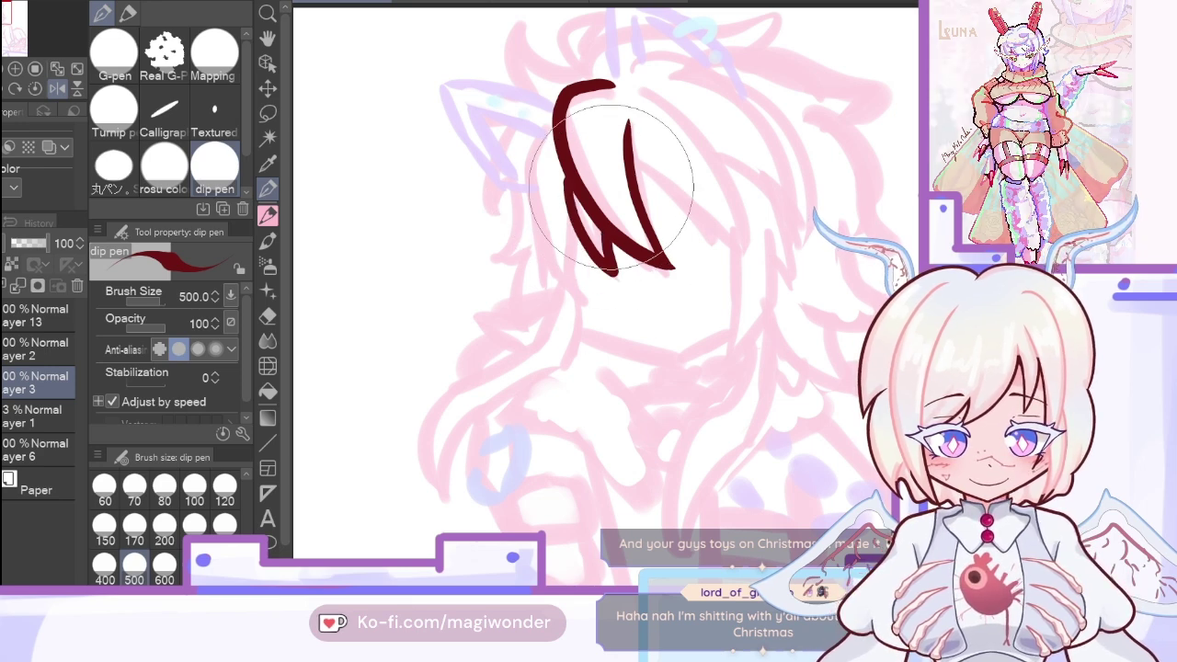
drag(581, 300, 557, 120)
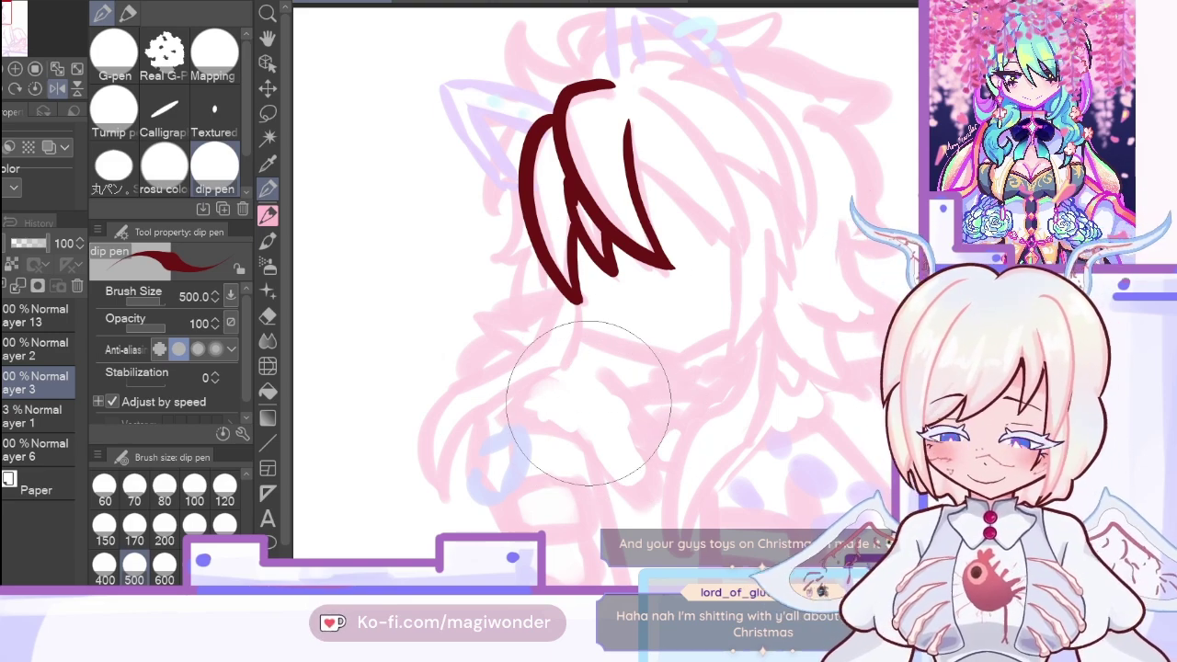
mouse_move(570, 306)
mouse_down()
mouse_move(435, 490)
mouse_move(426, 447)
mouse_move(534, 318)
mouse_move(532, 349)
mouse_move(550, 292)
mouse_move(523, 348)
mouse_move(506, 308)
mouse_move(465, 357)
mouse_move(532, 247)
mouse_up()
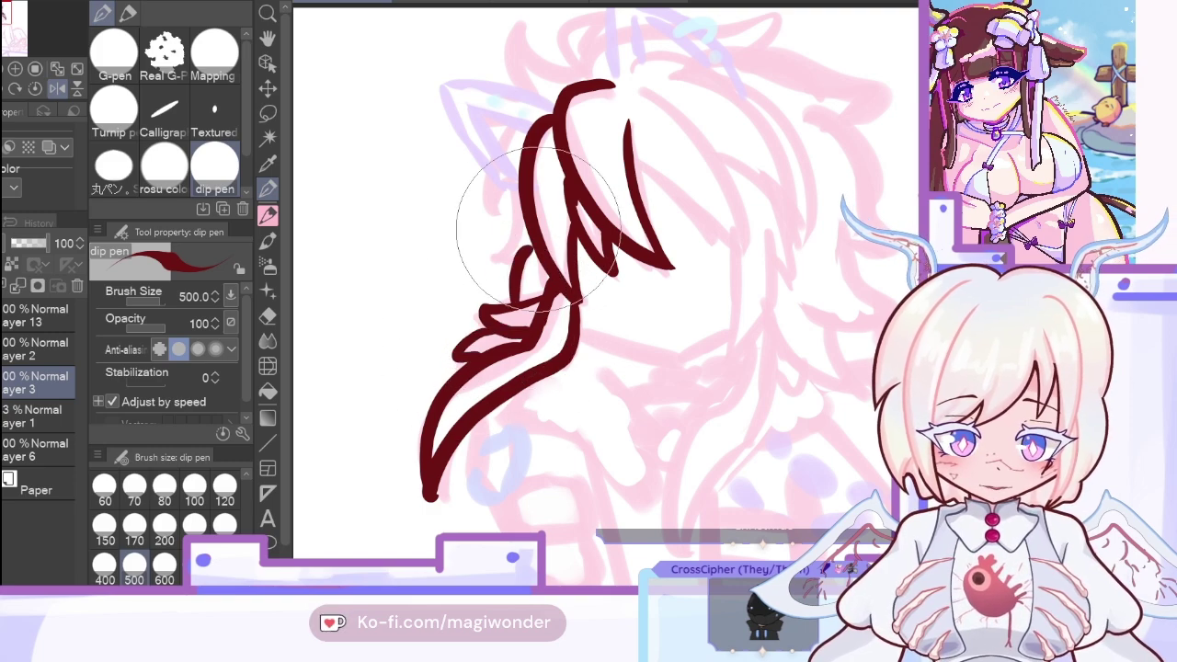
Step: Ink the animal ear with its inner triangle and the hair tufts directly above and below it
click(57, 89)
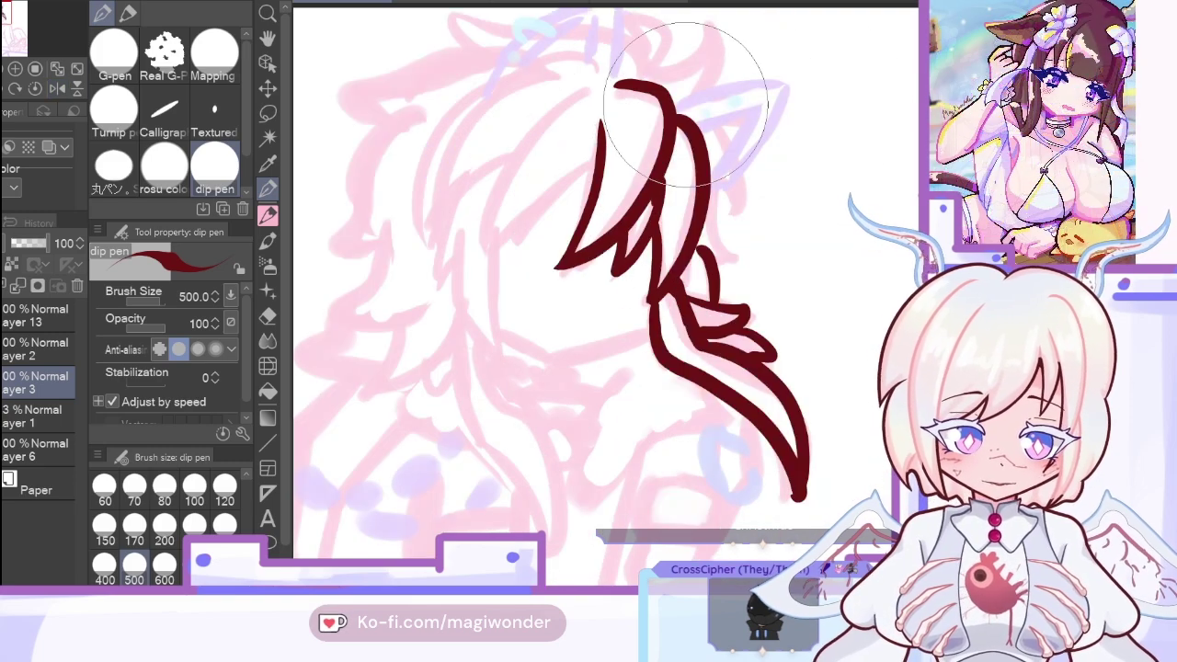
mouse_move(679, 103)
mouse_down()
mouse_move(761, 90)
mouse_move(780, 104)
mouse_move(709, 197)
mouse_move(729, 114)
mouse_move(716, 166)
mouse_up()
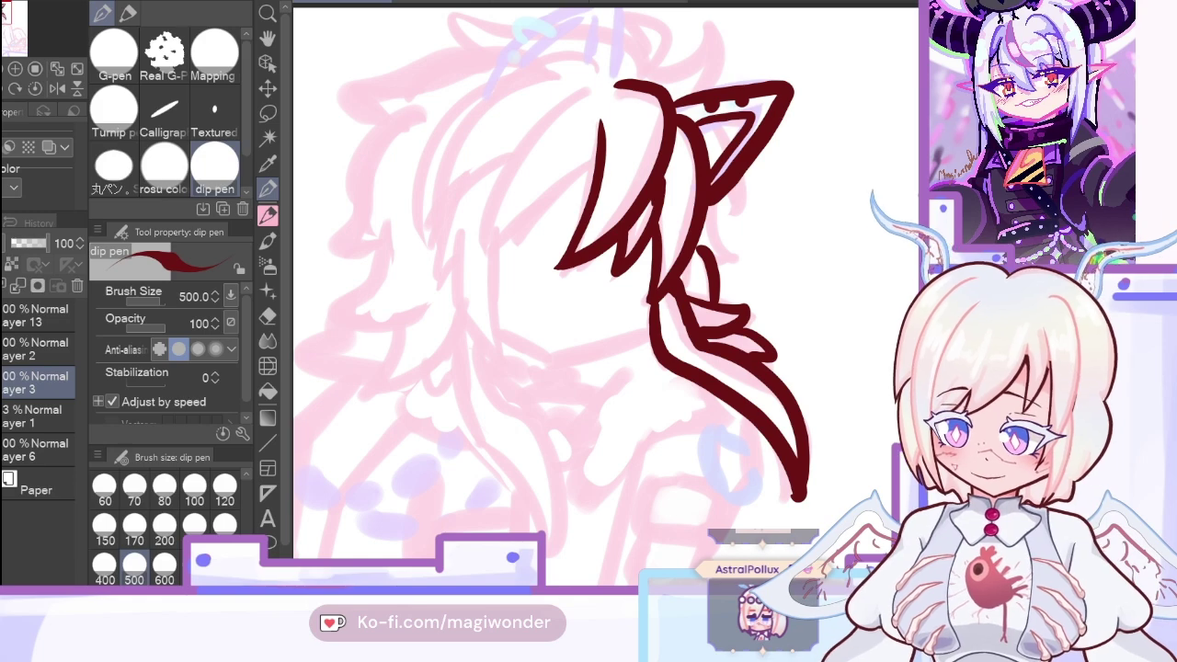
mouse_move(707, 16)
mouse_down()
mouse_move(652, 75)
mouse_move(710, 96)
mouse_up()
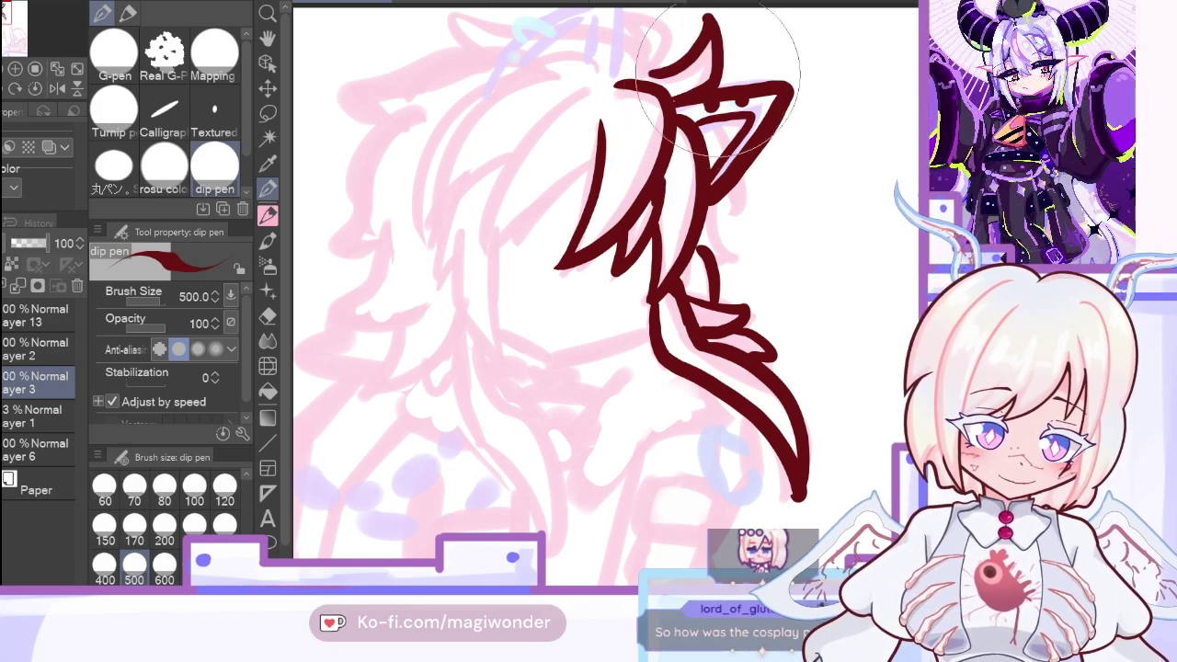
click(56, 87)
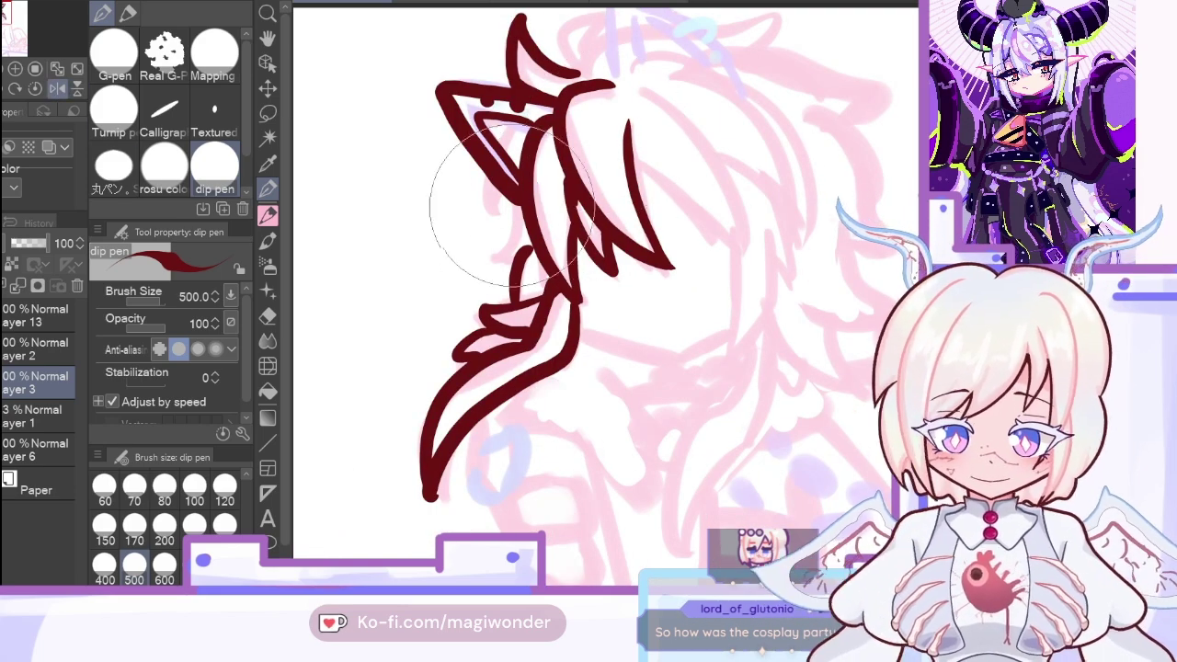
mouse_move(518, 206)
mouse_down()
mouse_move(498, 238)
mouse_move(530, 246)
mouse_up()
drag(494, 189, 518, 210)
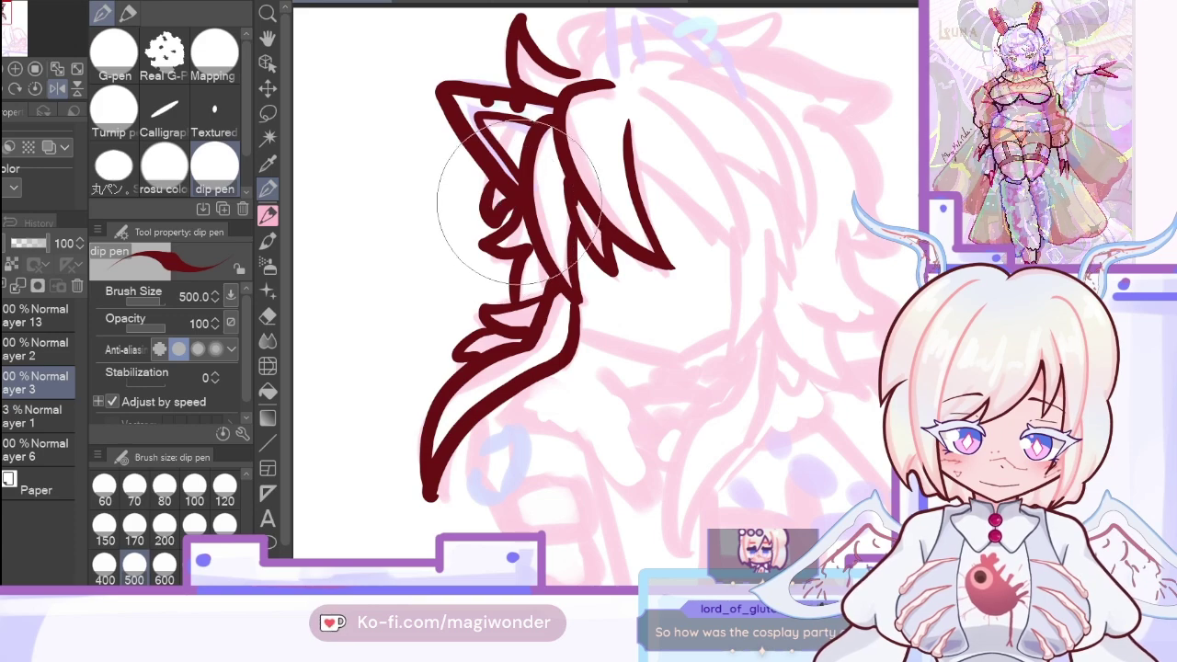
Step: Ink the remaining pointed bangs across the forehead and the long arched strand enclosing them, redoing strokes that miss the sketch
click(56, 87)
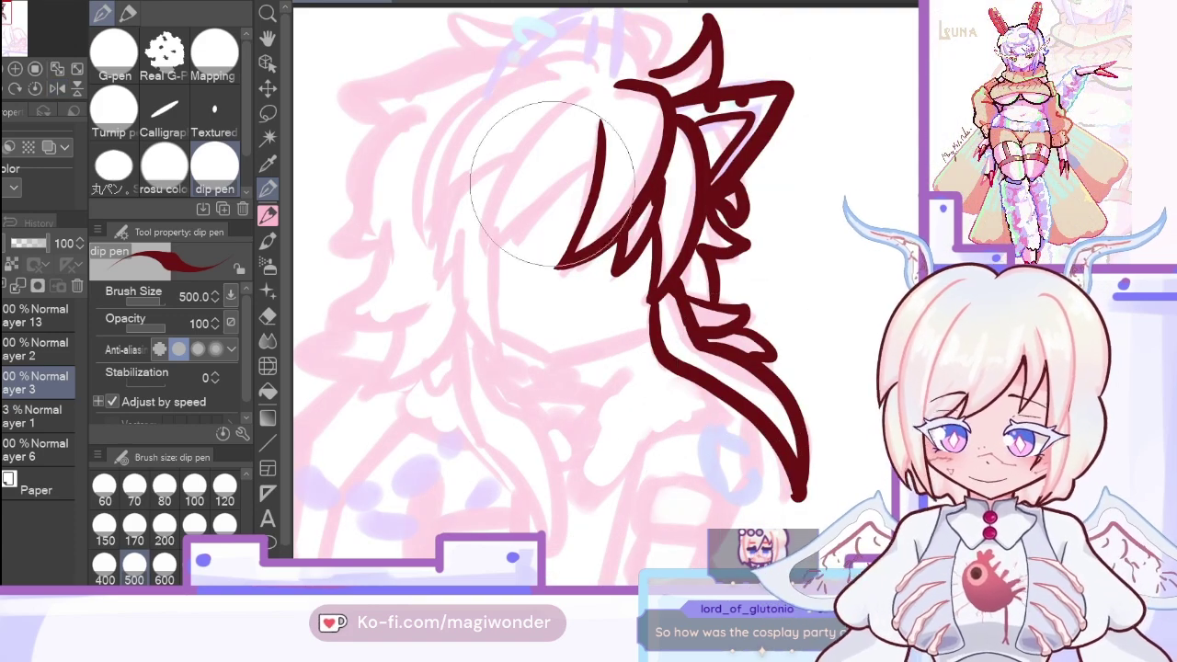
mouse_move(584, 99)
mouse_down()
mouse_move(518, 197)
mouse_move(497, 256)
mouse_move(601, 152)
mouse_up()
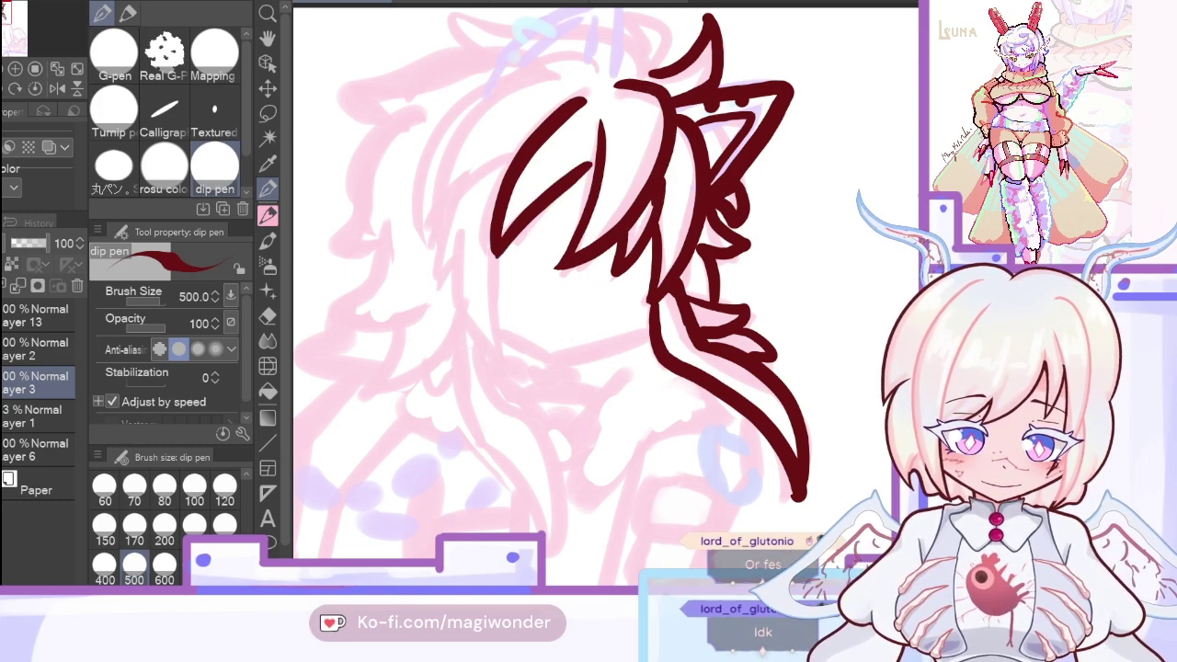
key(ctrl+z)
key(ctrl+z)
key(ctrl+z)
drag(482, 255, 598, 158)
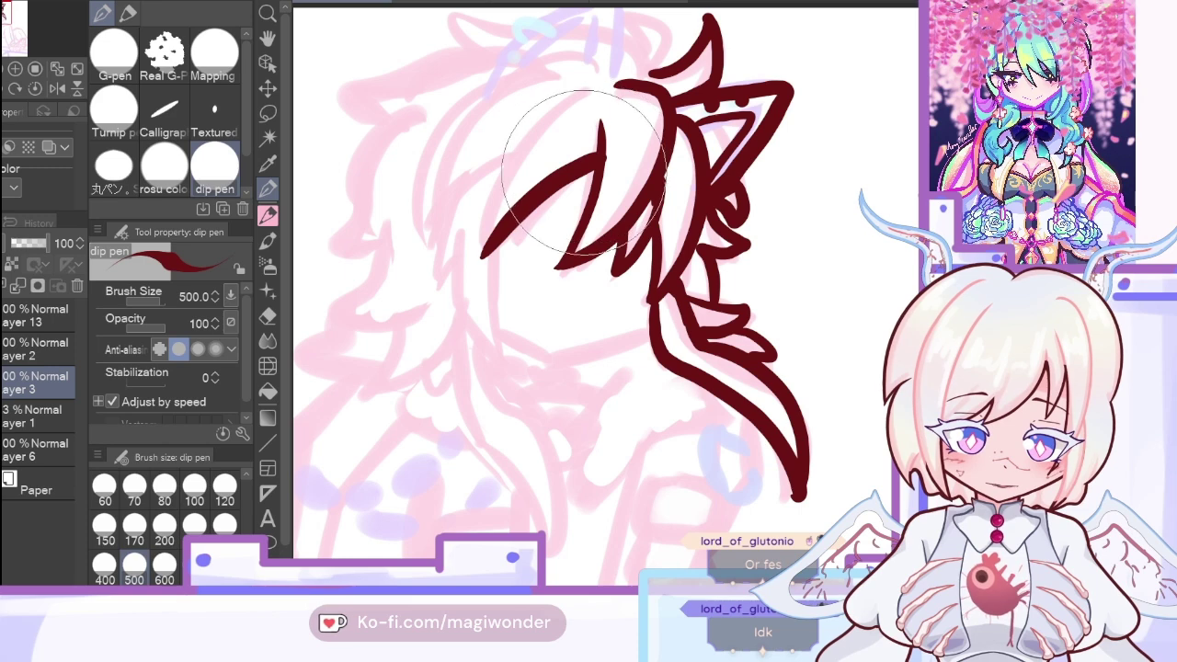
mouse_move(586, 96)
mouse_down()
mouse_move(480, 255)
mouse_move(502, 161)
mouse_up()
drag(420, 241, 574, 72)
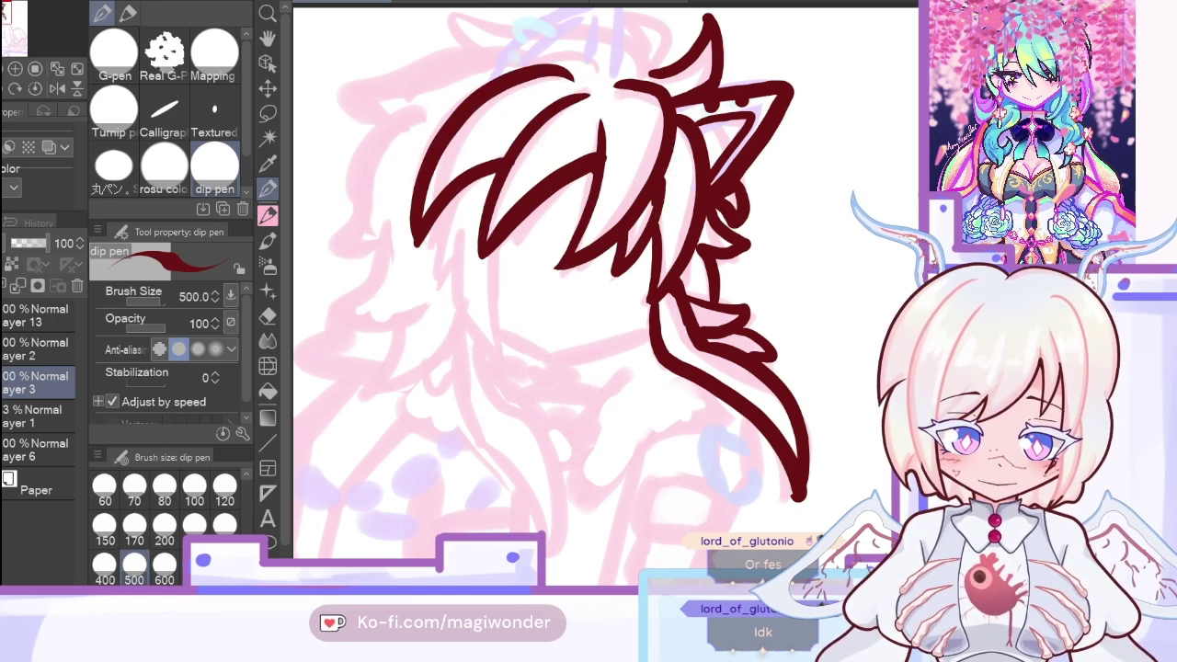
key(ctrl+z)
drag(414, 242, 611, 78)
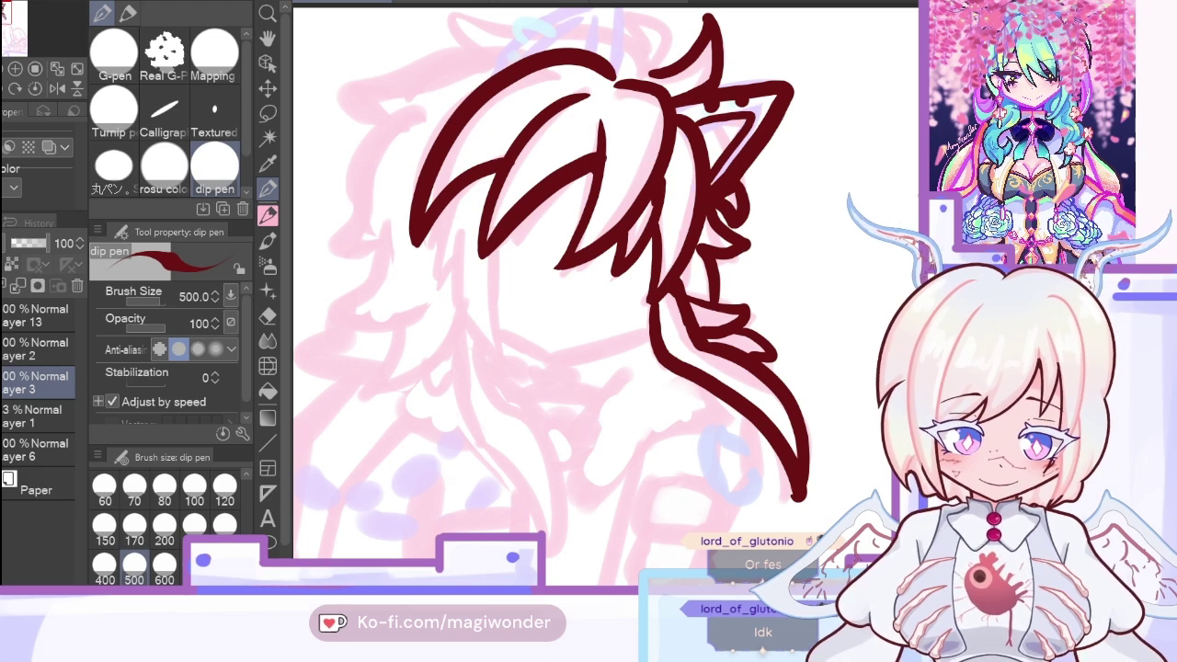
Step: Ink the second animal ear above the bangs with its inner triangle and the small tuft on its outer edge
scroll(499, 118, up, 3)
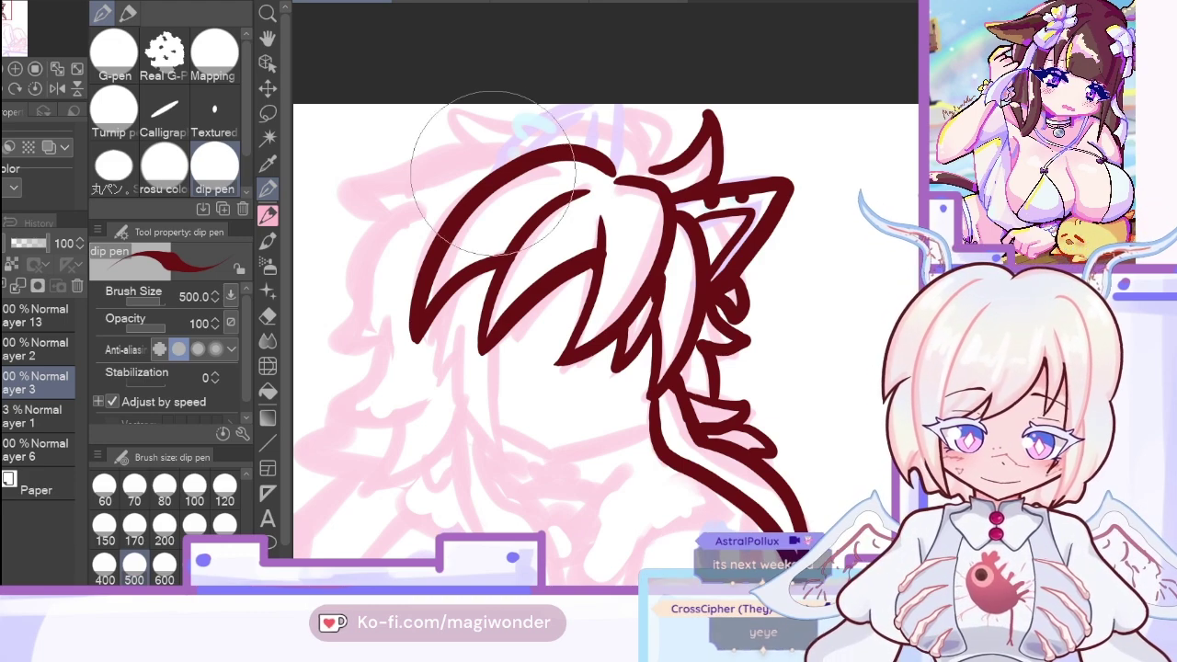
mouse_move(493, 173)
mouse_down()
mouse_move(617, 91)
mouse_move(660, 97)
mouse_move(622, 171)
mouse_up()
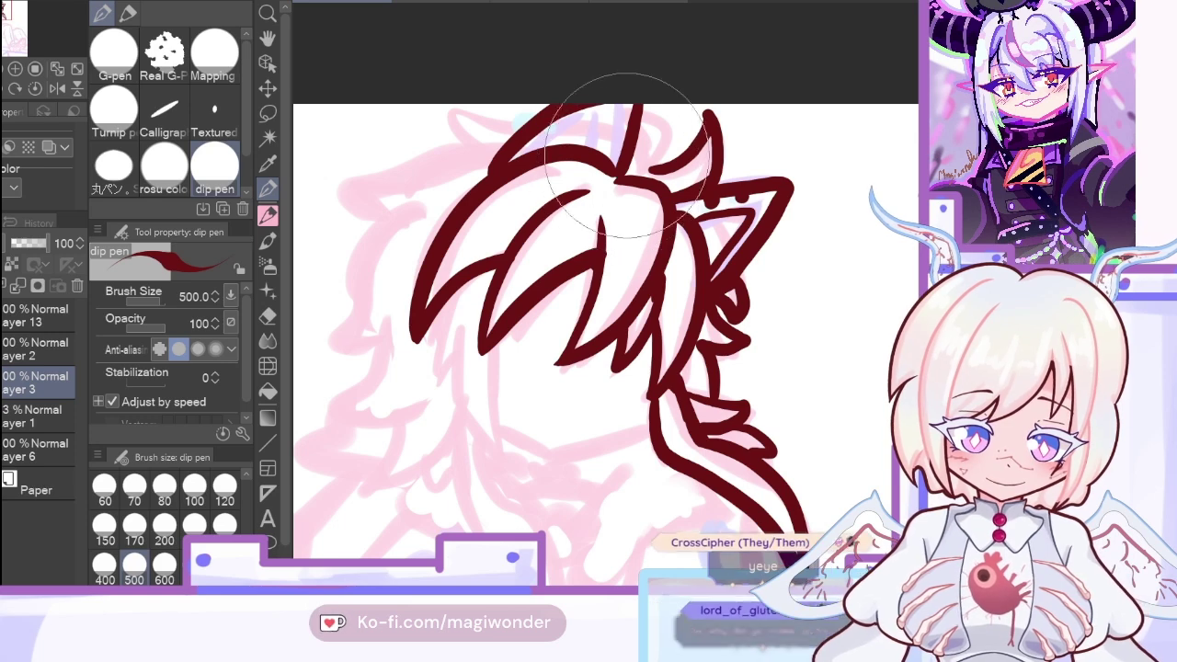
drag(549, 150, 612, 120)
drag(614, 122, 598, 158)
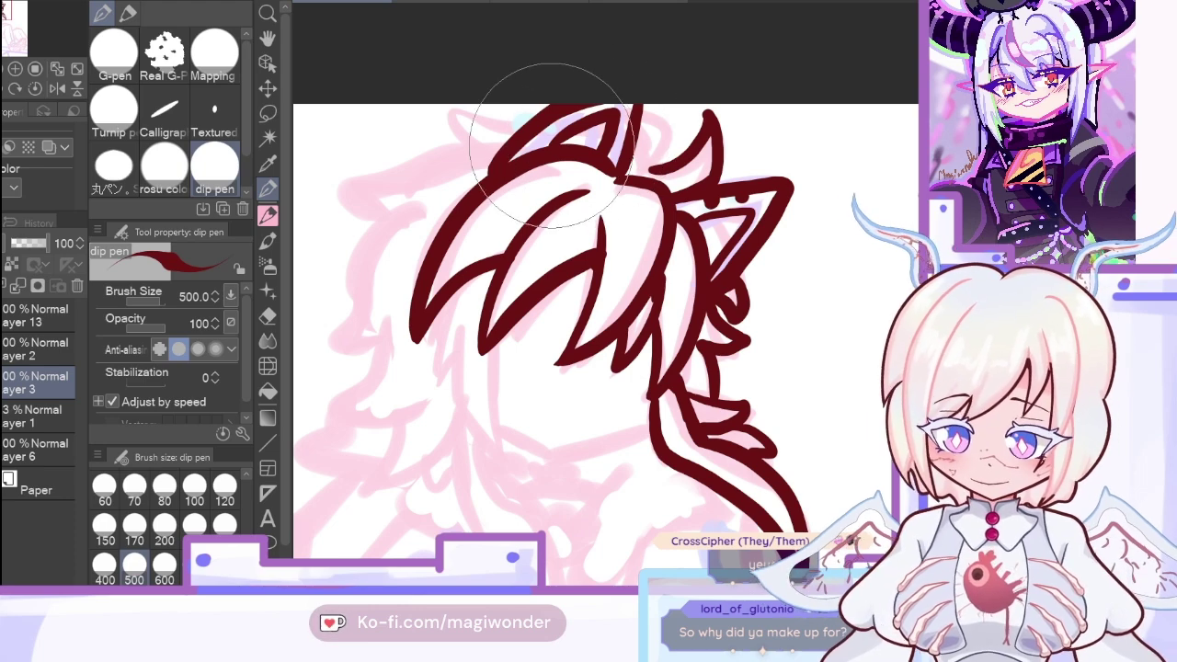
click(553, 130)
drag(537, 119, 515, 133)
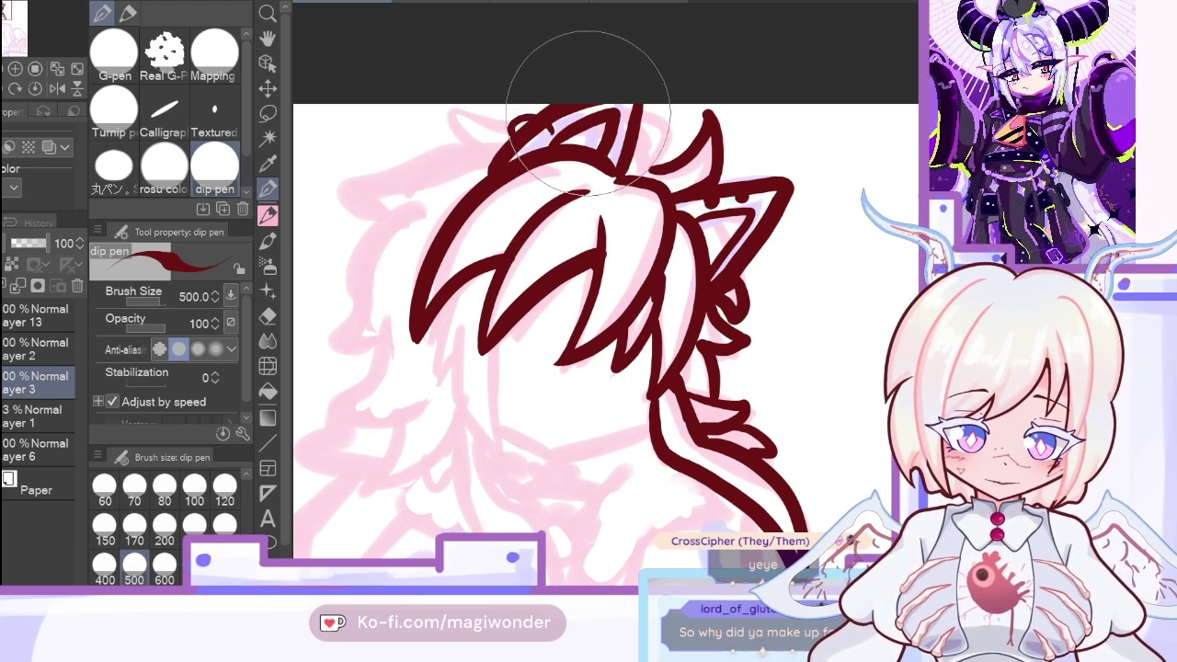
Step: Ink the hair tufts between the two ears and the pointed tuft on the second ear's outer side
click(68, 86)
mouse_move(574, 169)
mouse_down()
mouse_move(575, 115)
mouse_move(592, 115)
mouse_move(599, 167)
mouse_up()
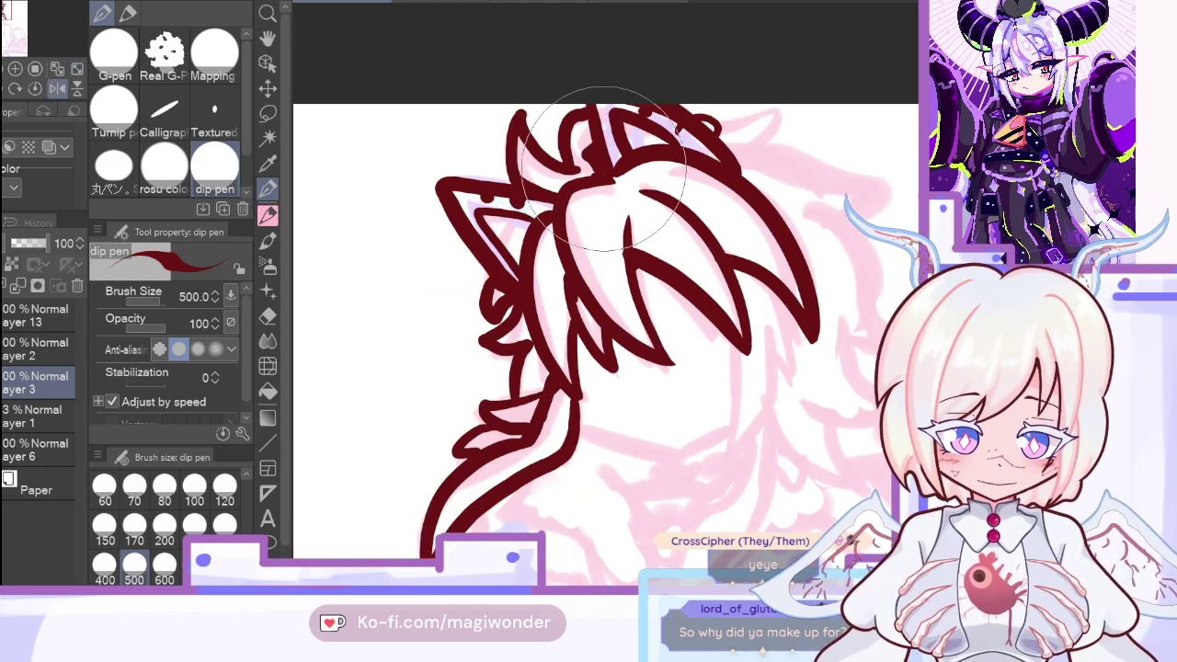
mouse_move(725, 126)
mouse_down()
mouse_move(780, 121)
mouse_move(743, 155)
mouse_up()
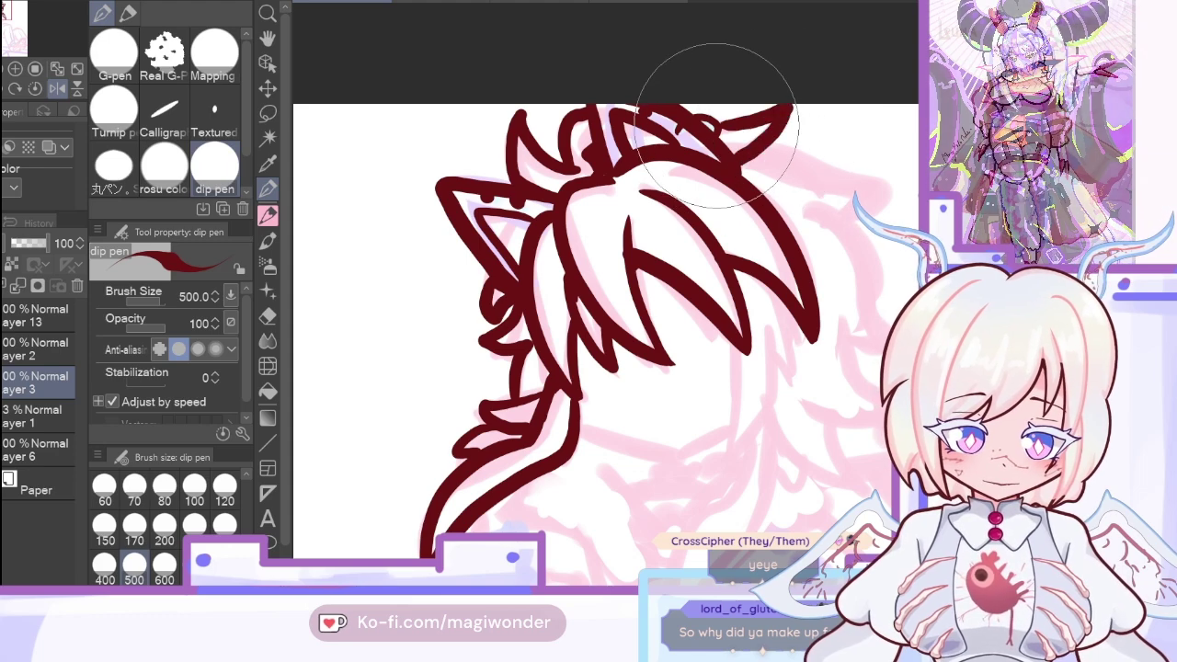
click(72, 88)
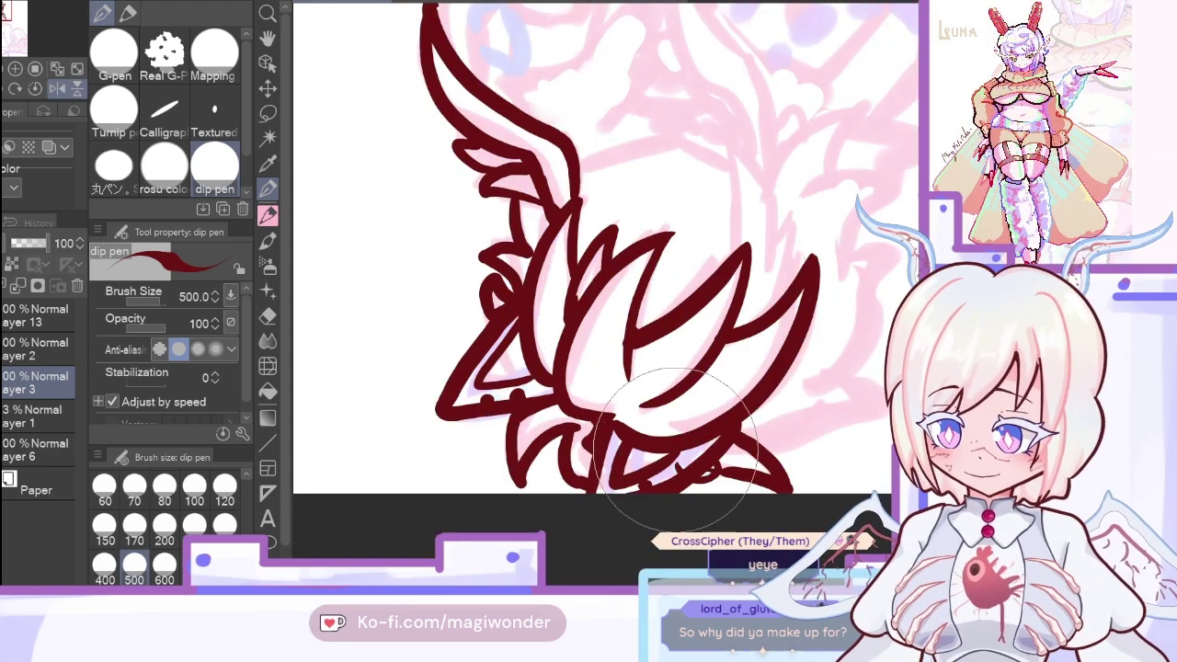
click(74, 88)
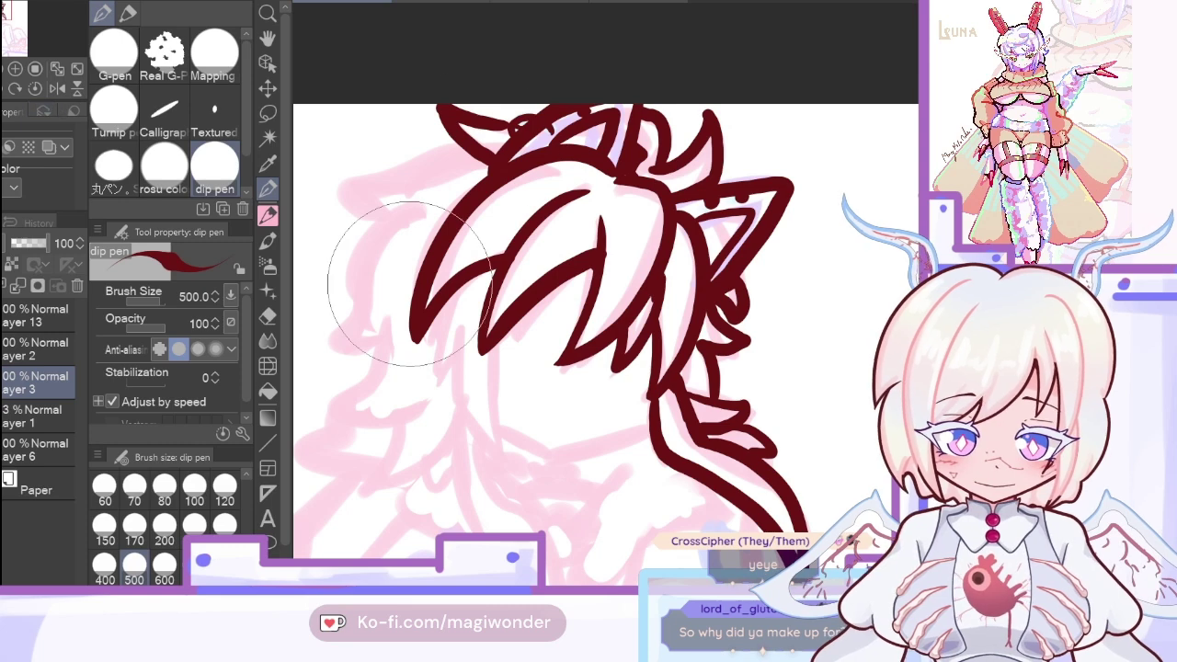
Step: Ink the second side lock from beneath the bangs past the cheek to its curved, pointed tip over the chest
mouse_move(459, 291)
mouse_down()
mouse_move(437, 355)
mouse_move(510, 469)
mouse_up()
mouse_move(509, 469)
mouse_down()
mouse_move(495, 357)
mouse_move(468, 334)
mouse_up()
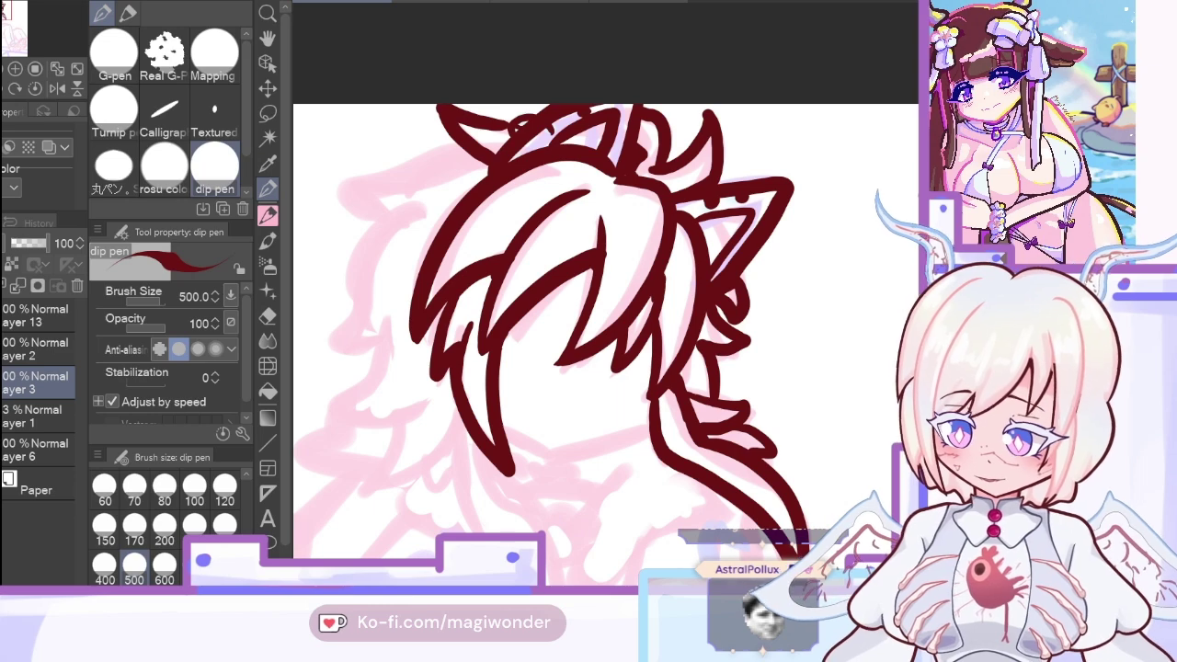
mouse_move(589, 368)
mouse_down()
mouse_move(662, 230)
mouse_move(572, 298)
mouse_up()
click(11, 27)
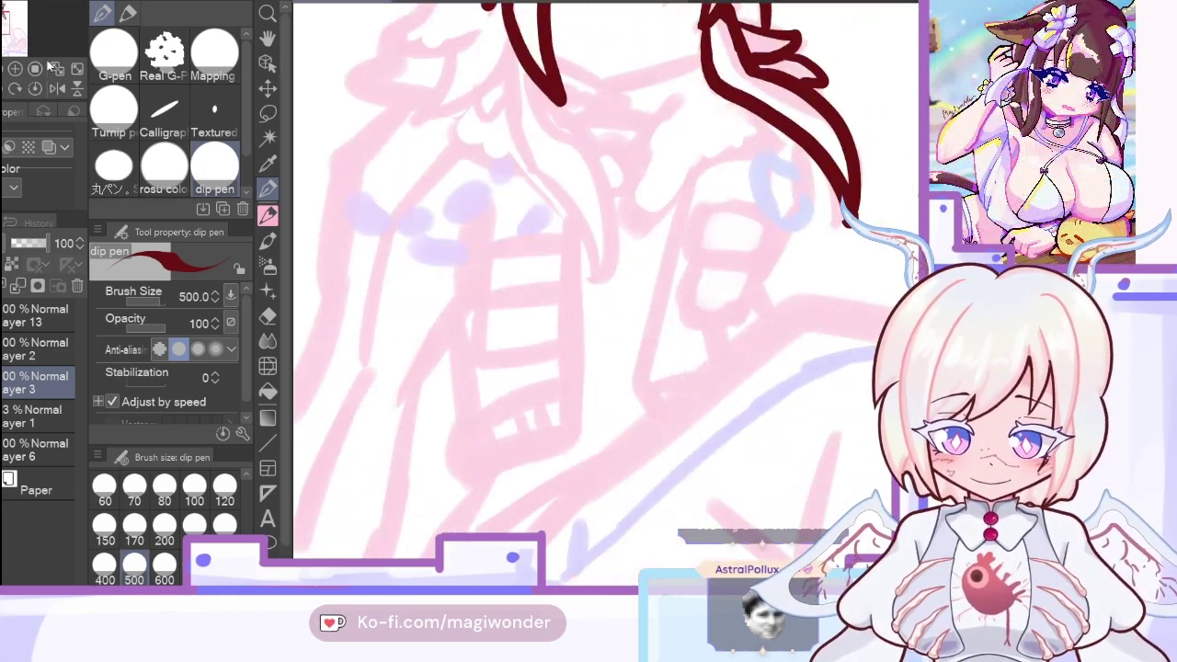
click(57, 88)
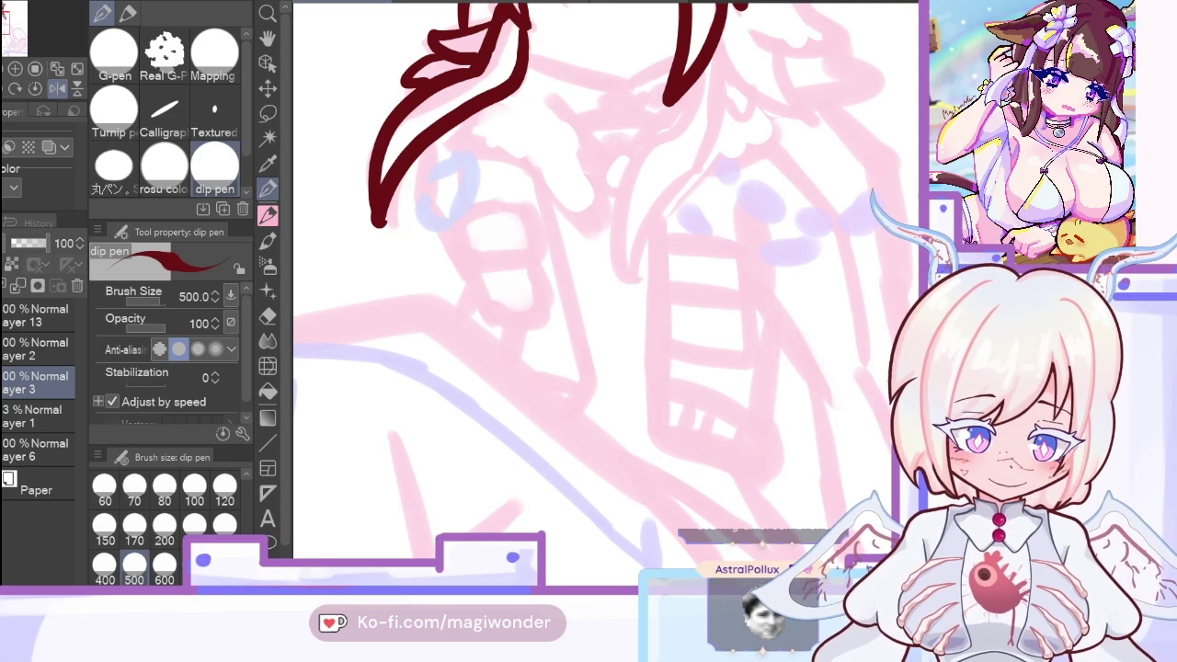
mouse_move(695, 69)
mouse_down()
mouse_move(641, 293)
mouse_move(736, 41)
mouse_up()
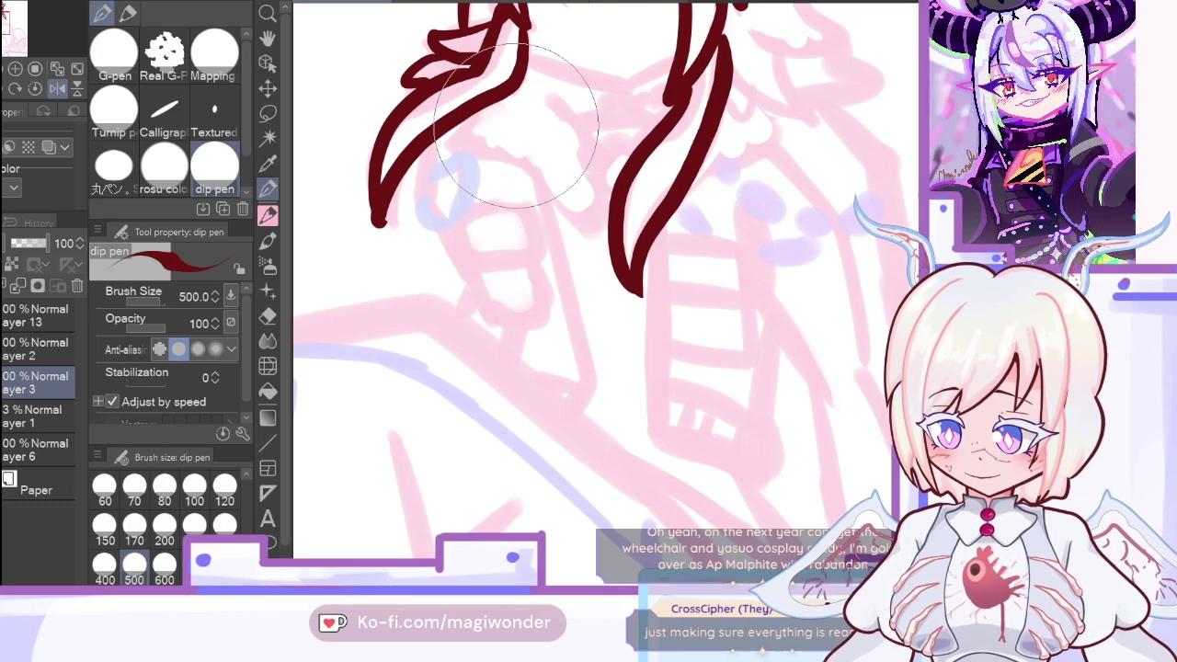
key(ctrl+z)
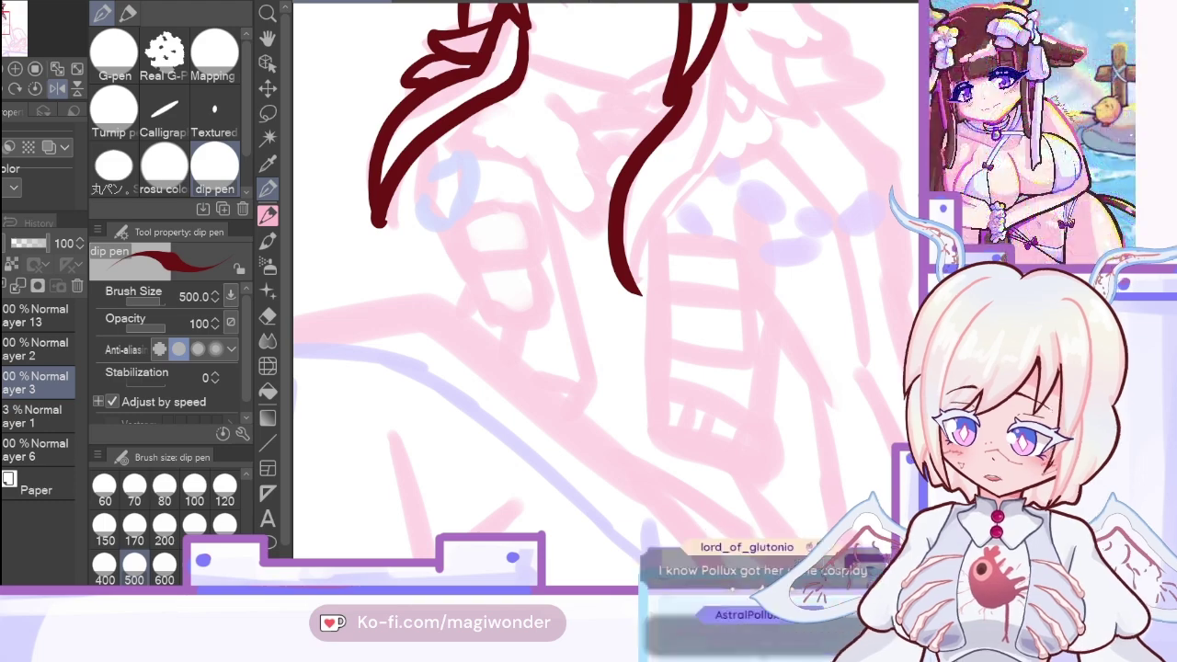
drag(732, 7, 640, 291)
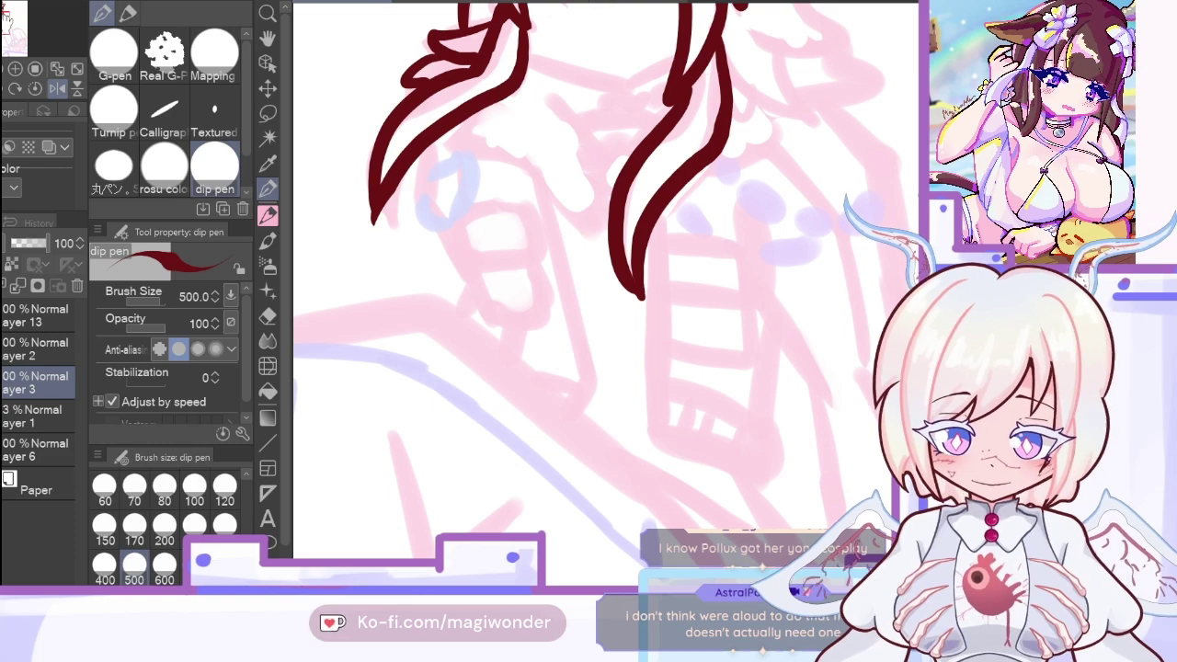
Step: Join the second side lock's upper and lower strands, and ink the jawline with its pointed chin between both locks
scroll(598, 294, up, 3)
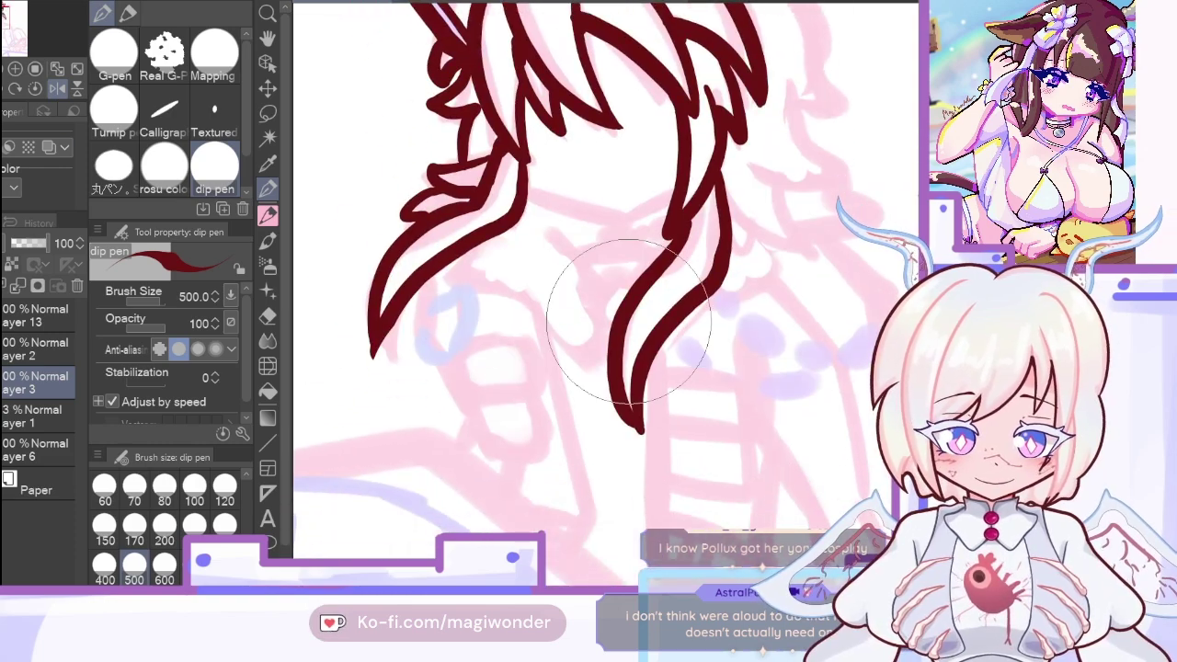
click(57, 88)
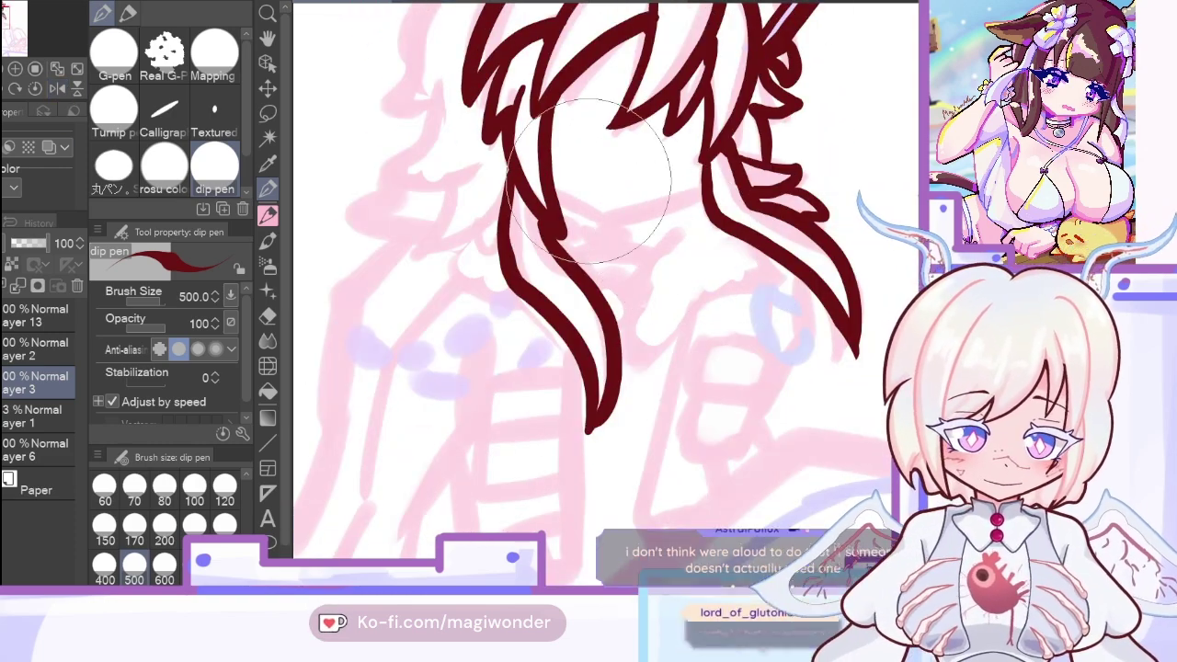
click(57, 88)
mouse_move(684, 235)
mouse_down()
mouse_move(713, 211)
mouse_move(710, 197)
mouse_up()
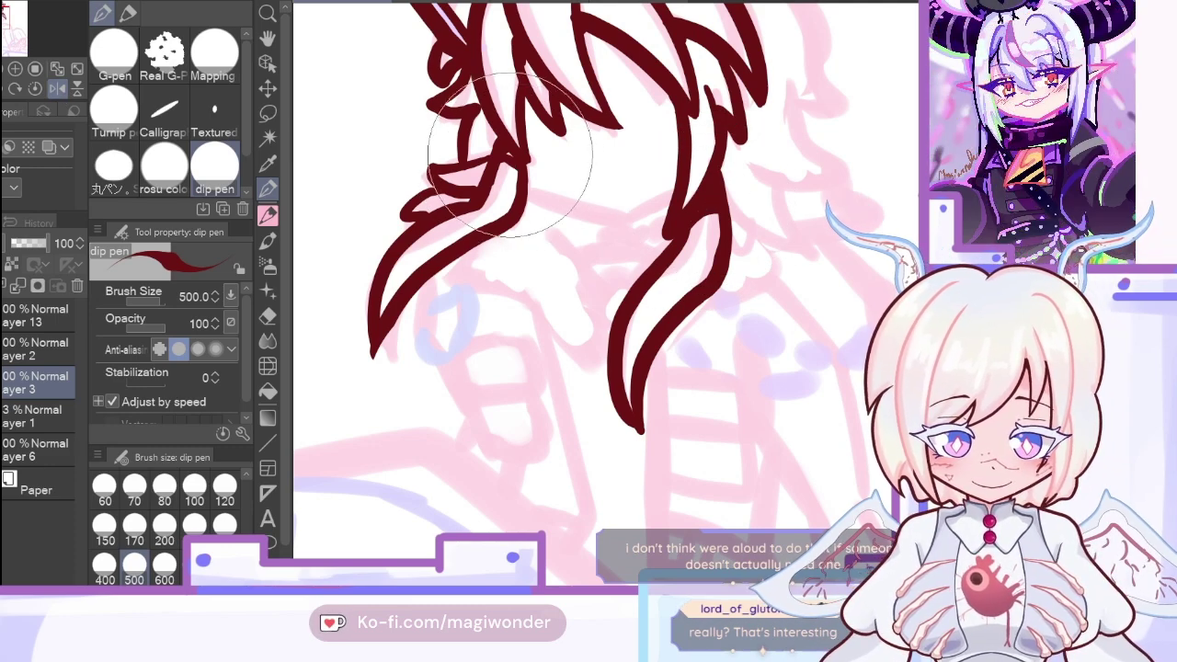
mouse_move(529, 188)
mouse_down()
mouse_move(640, 213)
mouse_move(624, 220)
mouse_move(673, 191)
mouse_up()
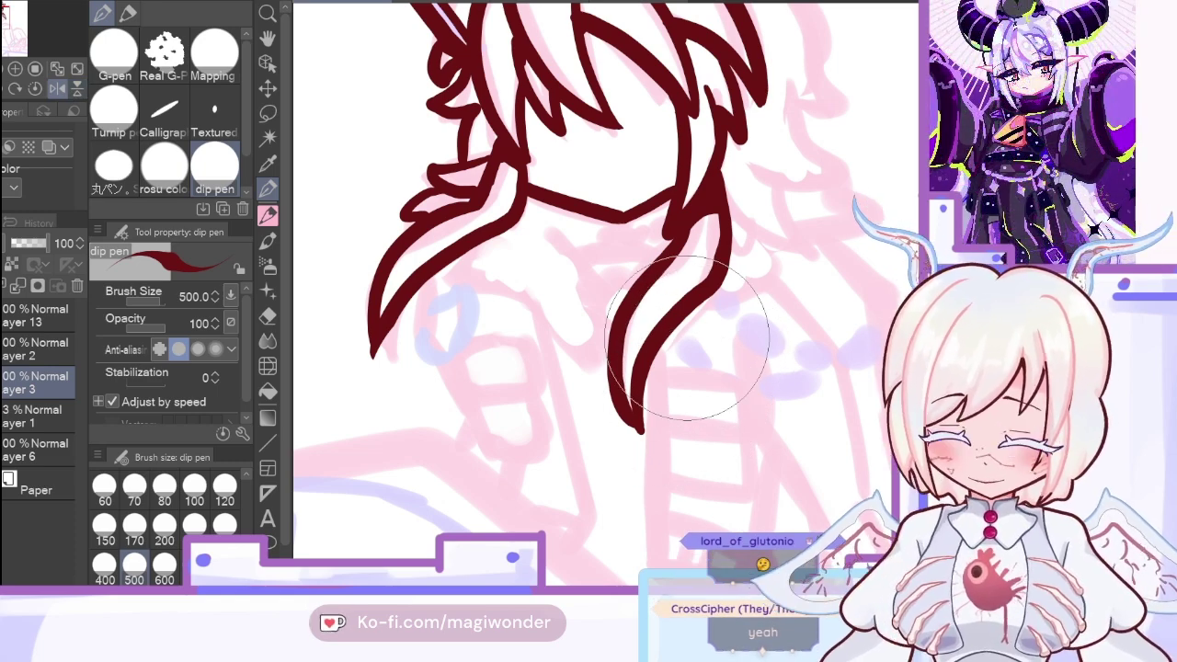
Step: Ink the ragged fur collar below the chin with its fold, small ring, scalloped upper edge and the neck band
click(58, 89)
mouse_move(656, 283)
mouse_down()
mouse_move(649, 362)
mouse_move(700, 310)
mouse_move(748, 287)
mouse_up()
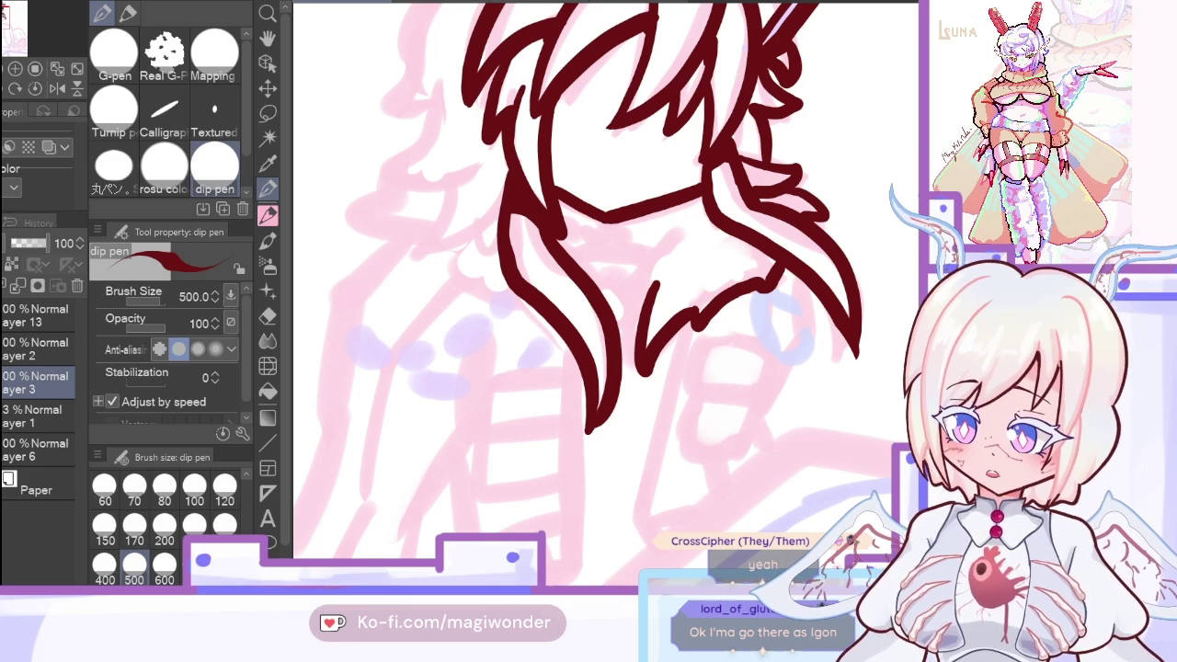
mouse_move(687, 224)
mouse_down()
mouse_move(639, 257)
mouse_move(654, 289)
mouse_move(642, 331)
mouse_up()
drag(601, 293, 625, 328)
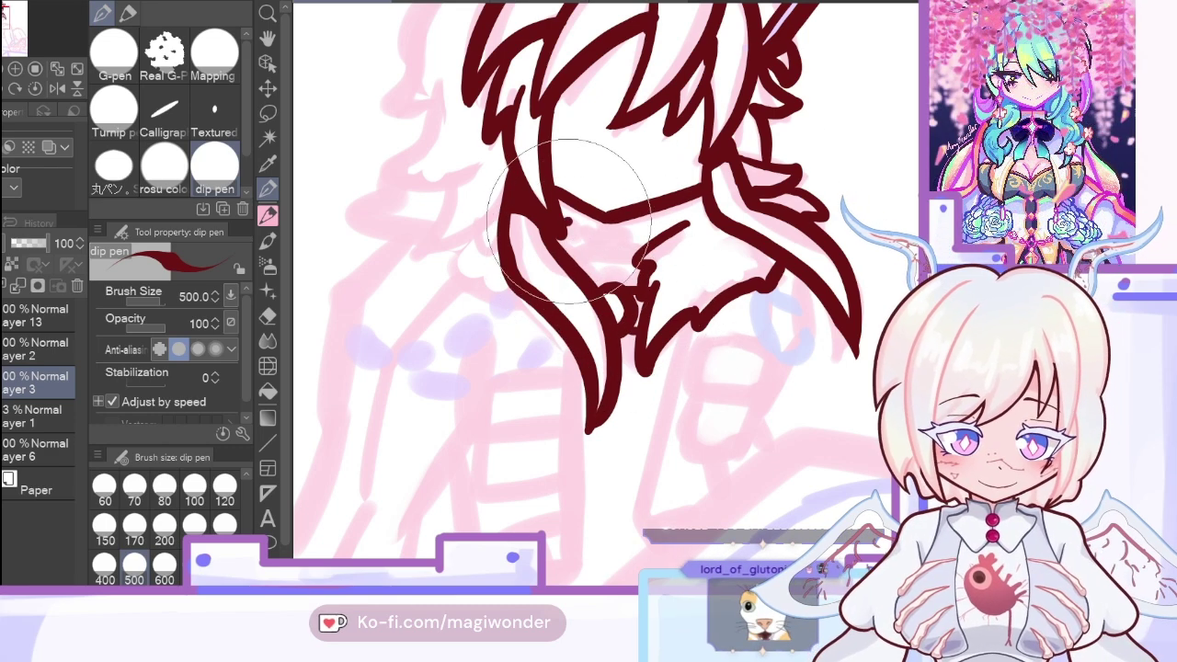
mouse_move(565, 221)
mouse_down()
mouse_move(631, 238)
mouse_move(604, 225)
mouse_move(650, 240)
mouse_move(604, 260)
mouse_up()
drag(611, 262, 629, 261)
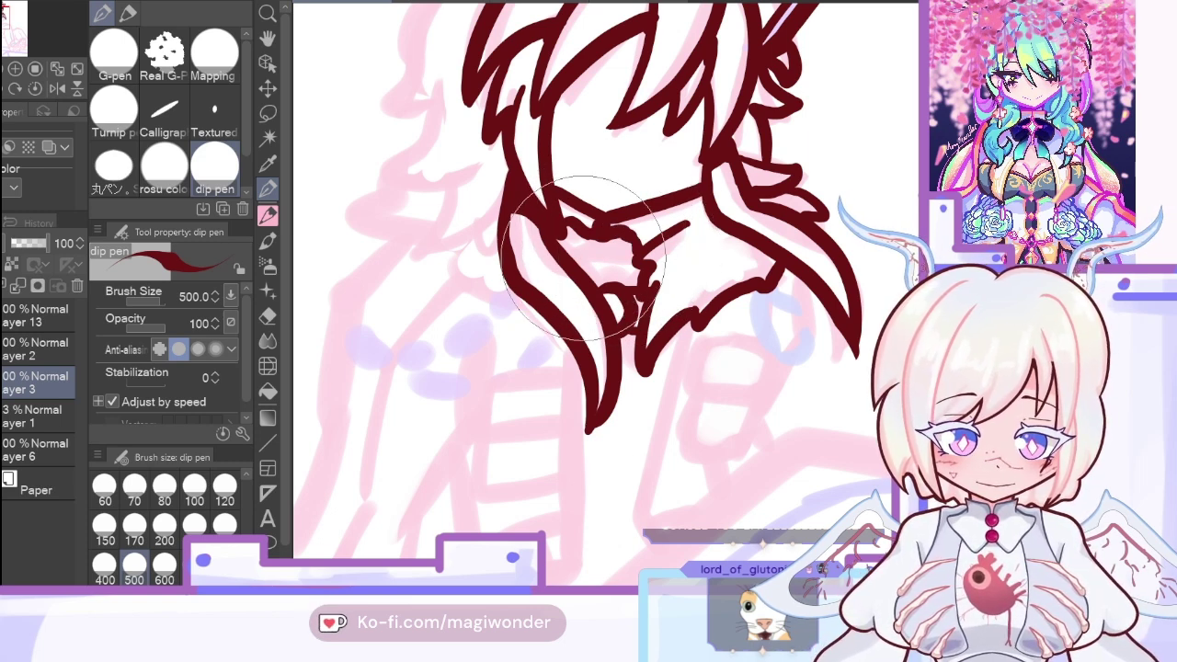
drag(568, 255, 629, 255)
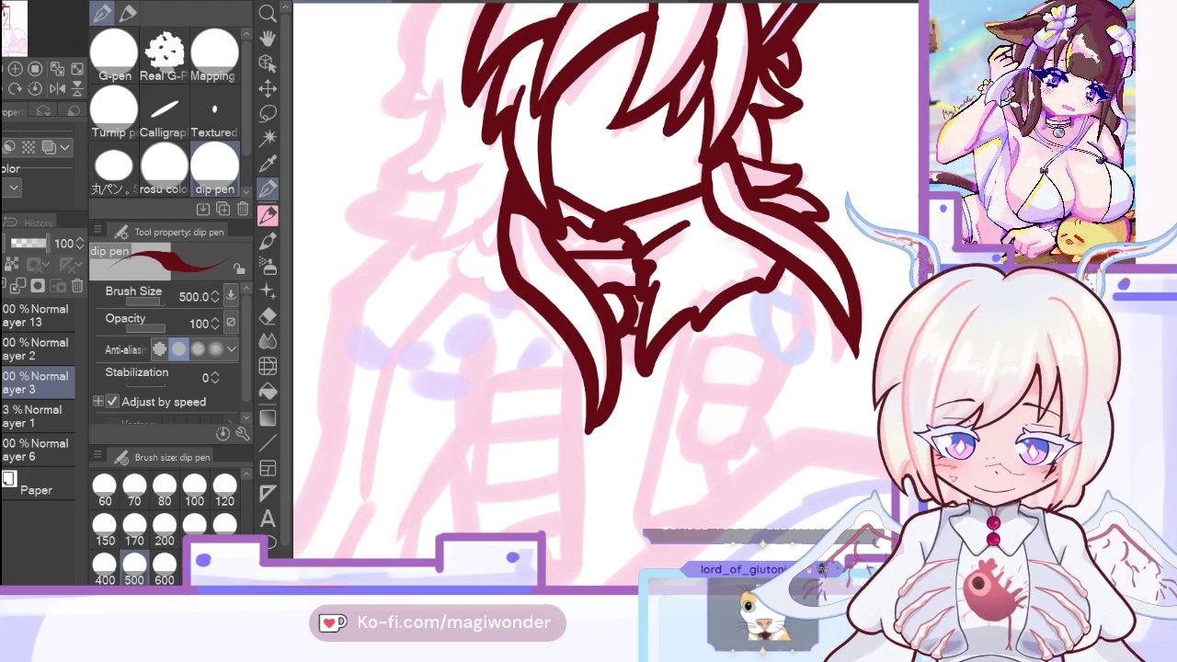
Step: Ink the spiky outer outline of the back hair from the second ear to the shoulder, plus the fluffy edge beside the side lock
mouse_move(517, 245)
mouse_down()
mouse_move(665, 421)
mouse_move(603, 406)
mouse_up()
mouse_move(538, 352)
mouse_down()
mouse_move(508, 419)
mouse_move(580, 409)
mouse_up()
mouse_move(520, 274)
mouse_down()
mouse_move(460, 341)
mouse_move(545, 347)
mouse_up()
mouse_move(551, 136)
mouse_down()
mouse_move(518, 150)
mouse_move(476, 251)
mouse_move(517, 272)
mouse_up()
mouse_move(613, 86)
mouse_down()
mouse_move(552, 81)
mouse_move(465, 117)
mouse_move(524, 144)
mouse_up()
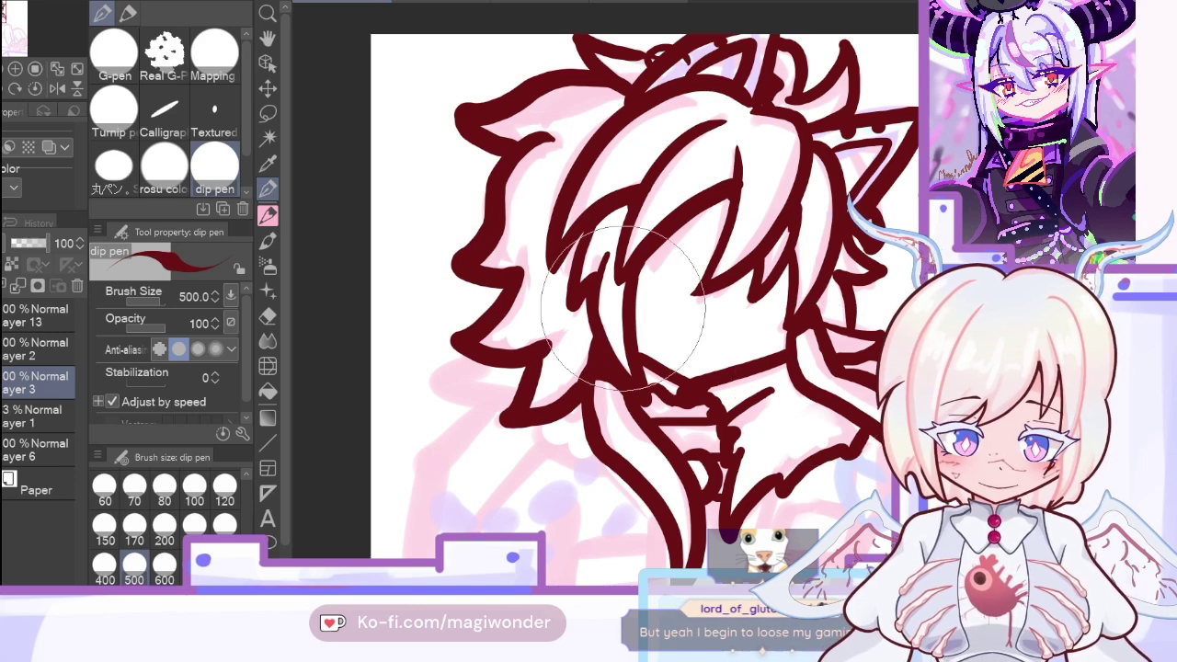
mouse_move(624, 308)
mouse_down()
mouse_move(606, 170)
mouse_move(557, 223)
mouse_move(574, 240)
mouse_up()
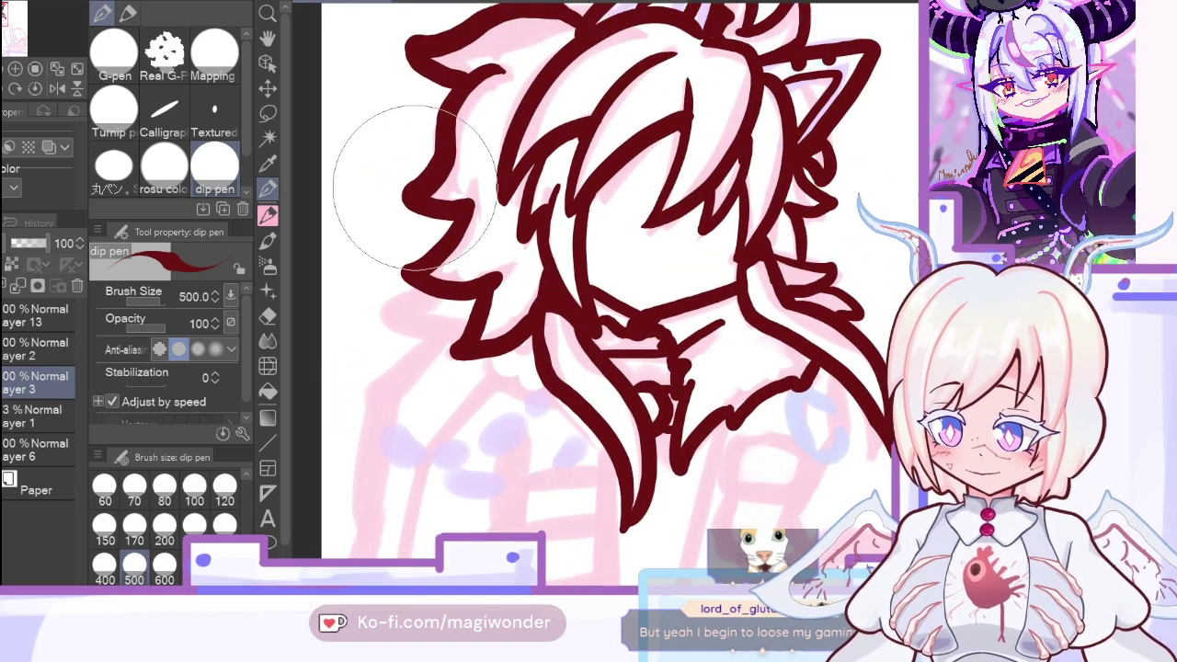
mouse_move(430, 295)
mouse_down()
mouse_move(399, 312)
mouse_move(515, 331)
mouse_move(460, 368)
mouse_move(589, 418)
mouse_move(685, 221)
mouse_move(653, 207)
mouse_up()
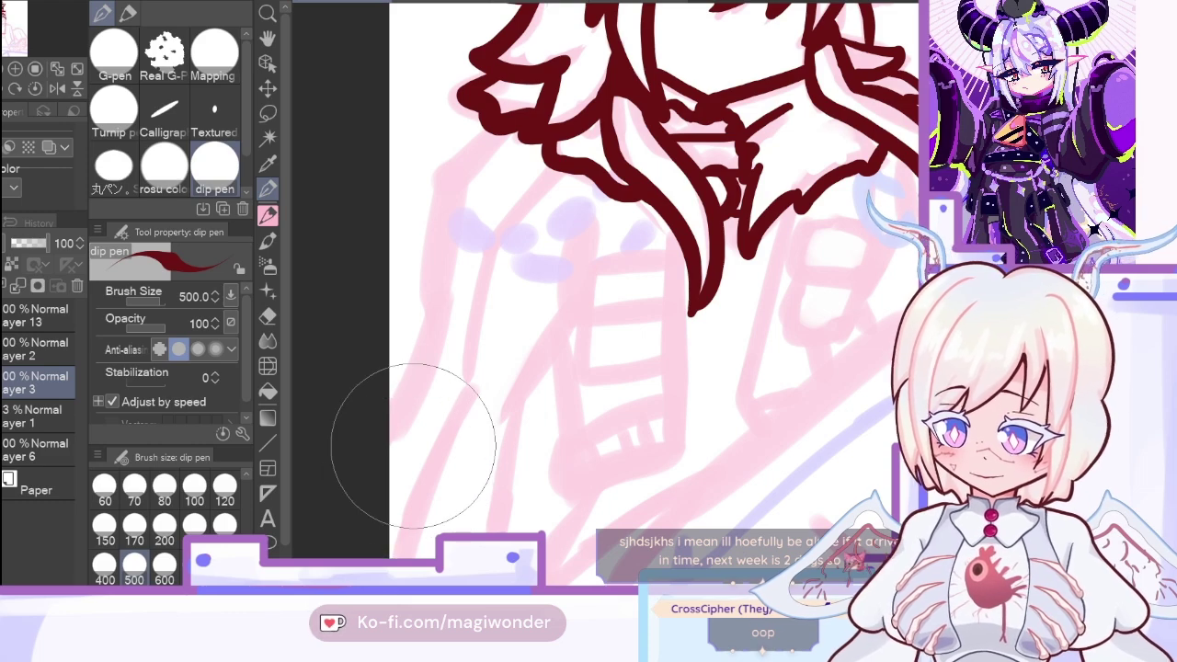
Step: Trace the purple platform edges and support below the skate with the Straight line tool at brush size 150, replacing the freehand attempt
key(ctrl+minus)
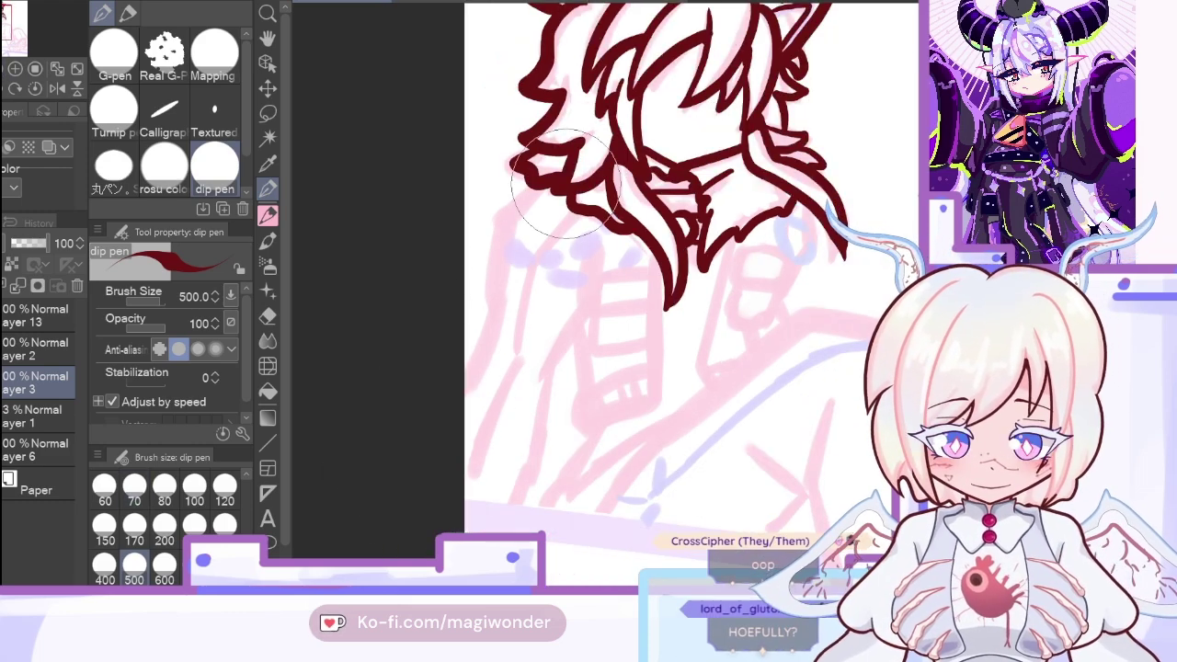
mouse_move(2, 24)
mouse_down()
mouse_move(25, 50)
mouse_move(17, 41)
mouse_up()
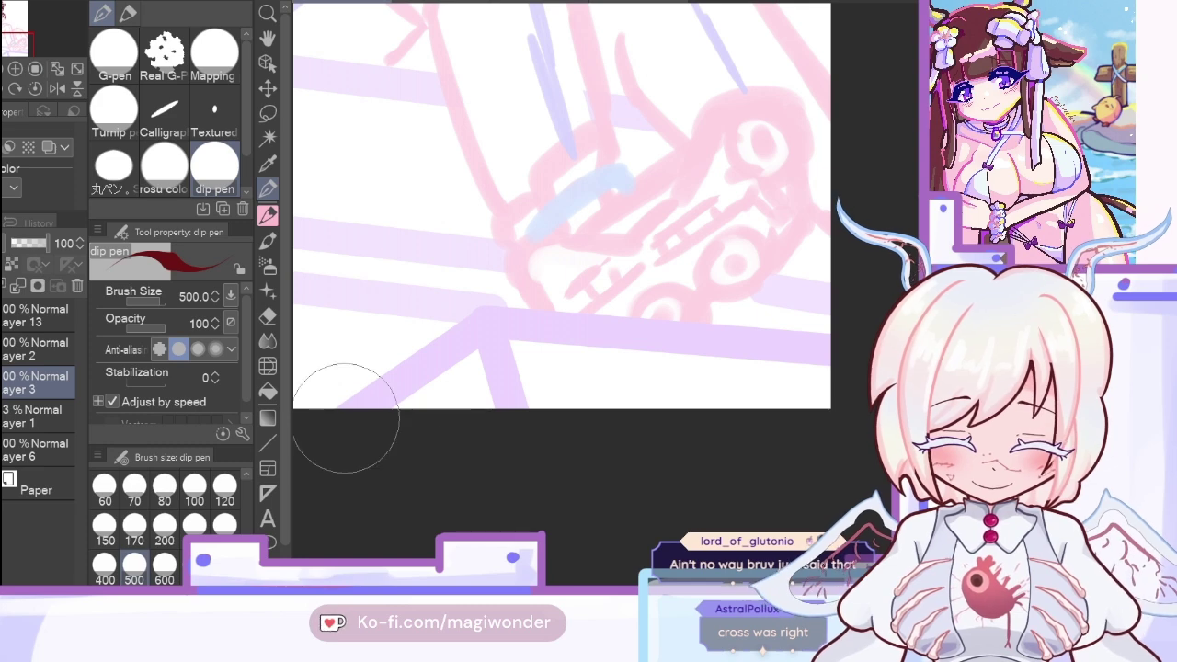
drag(345, 418, 499, 323)
key(ctrl+z)
click(268, 443)
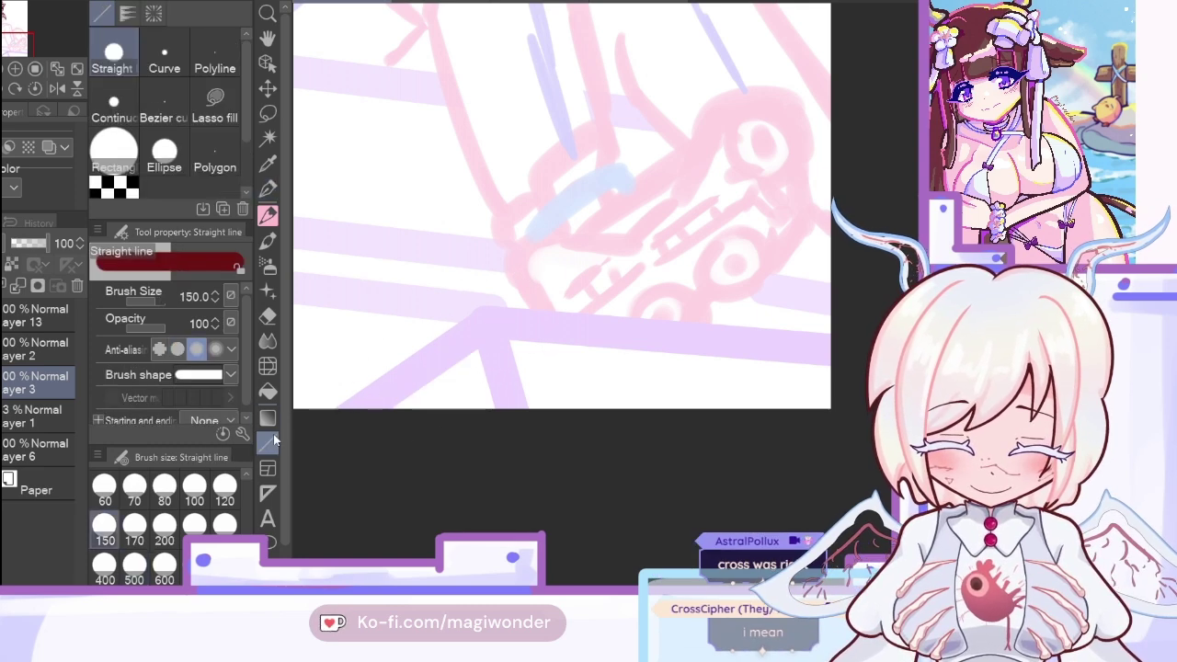
mouse_move(330, 425)
mouse_down()
mouse_move(490, 318)
mouse_move(831, 355)
mouse_up()
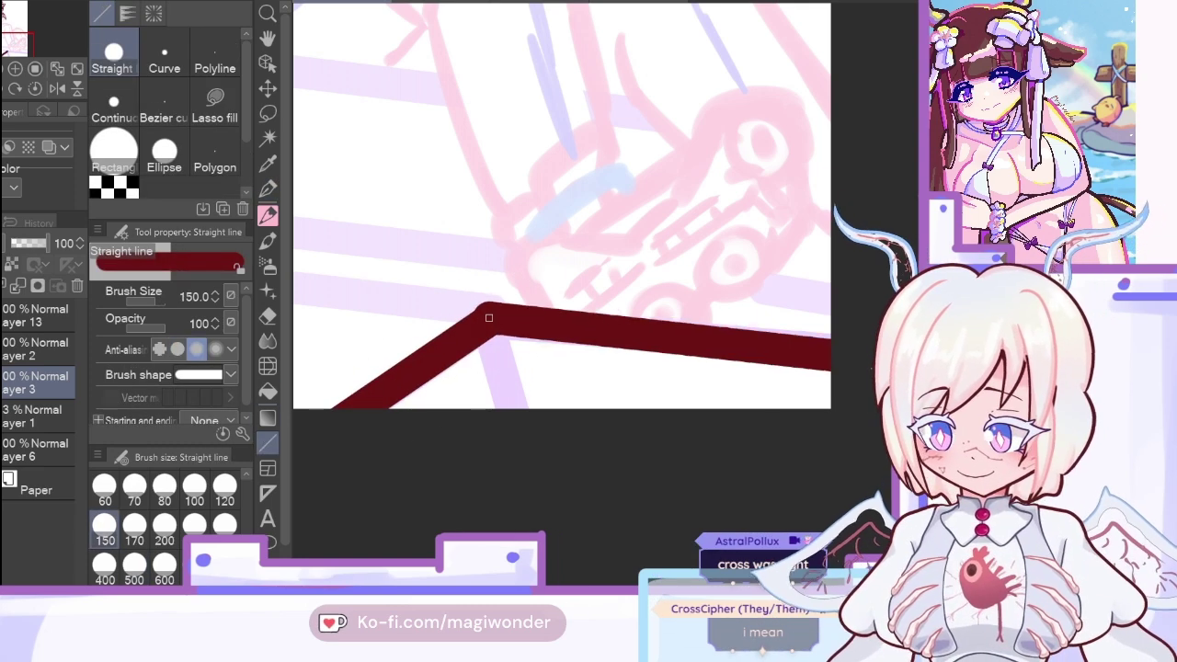
drag(490, 319, 531, 442)
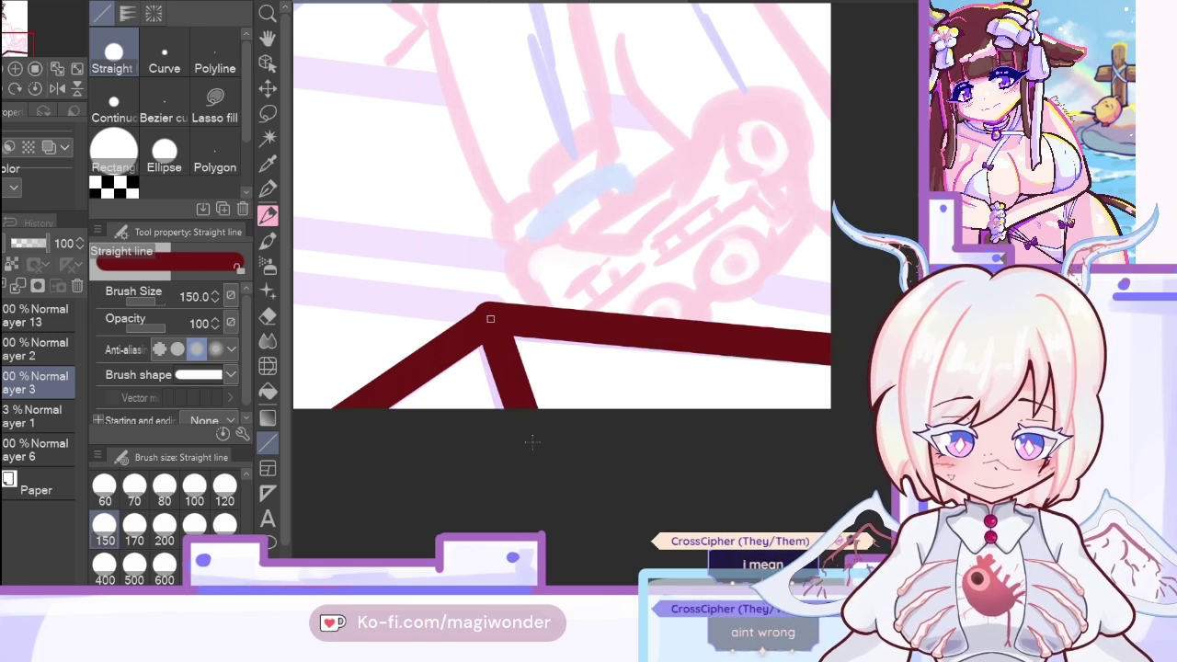
Step: Ink the half-hidden wheel and its hub resting on the platform's upper edge, using the dip pen at brush size 500
key(p)
mouse_move(635, 315)
mouse_down()
mouse_move(658, 294)
mouse_move(684, 328)
mouse_move(671, 321)
mouse_up()
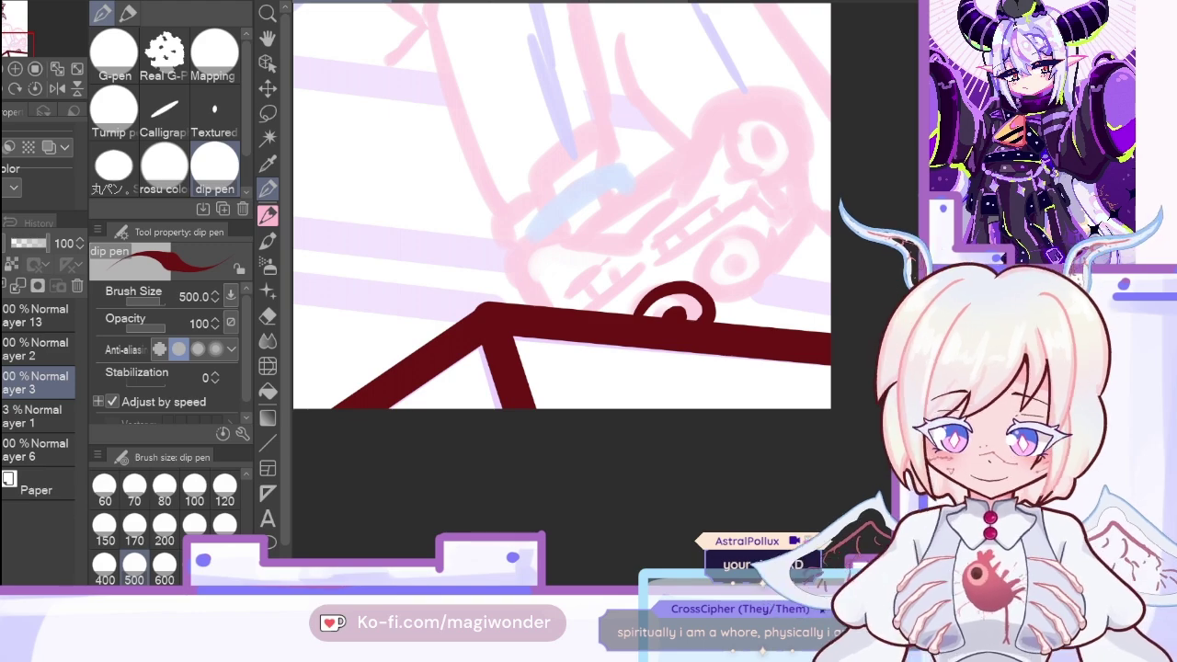
drag(727, 292, 735, 276)
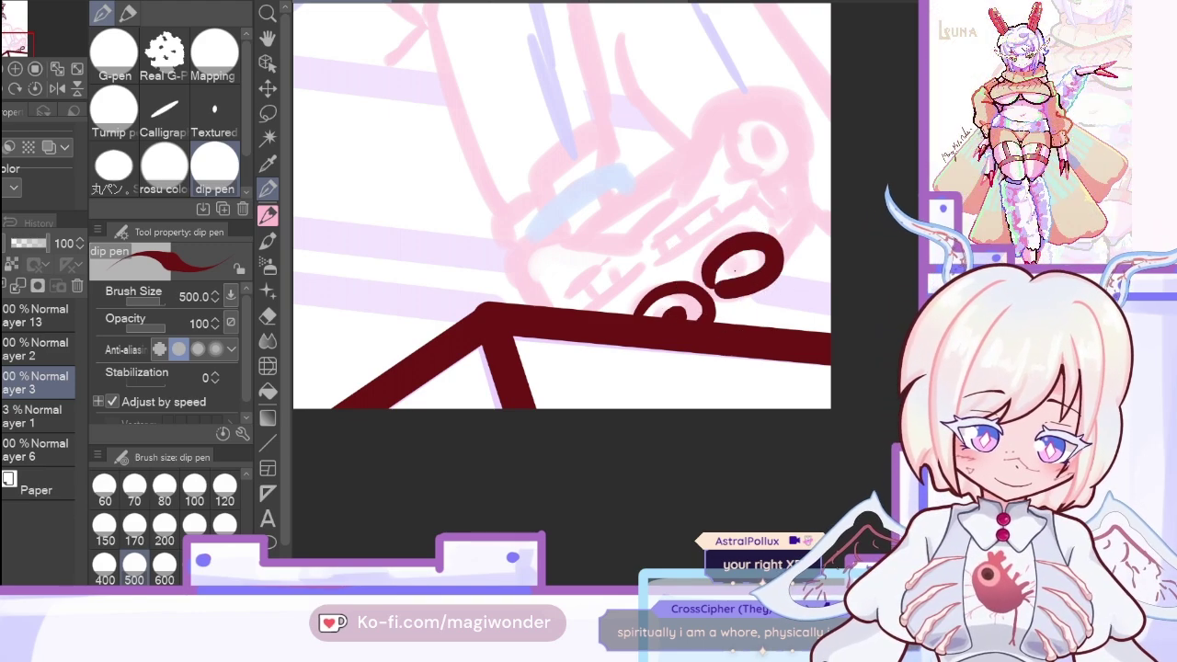
key(ctrl+z)
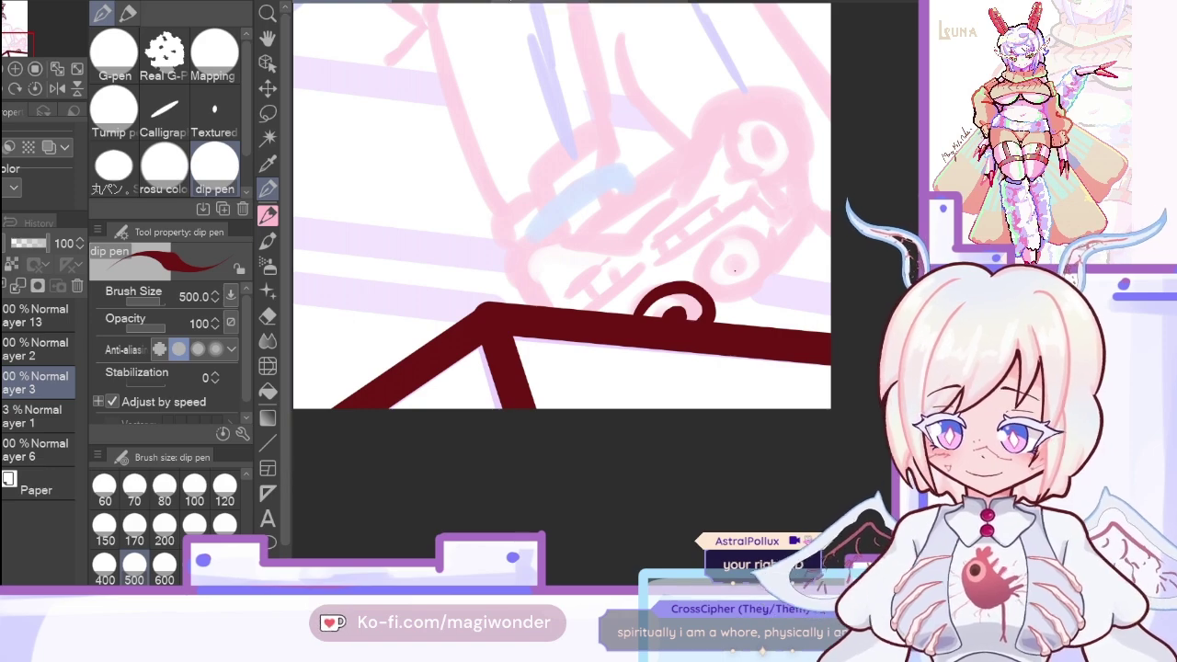
mouse_move(713, 280)
mouse_down()
mouse_move(776, 267)
mouse_move(707, 292)
mouse_move(760, 241)
mouse_move(718, 286)
mouse_up()
key(ctrl+z)
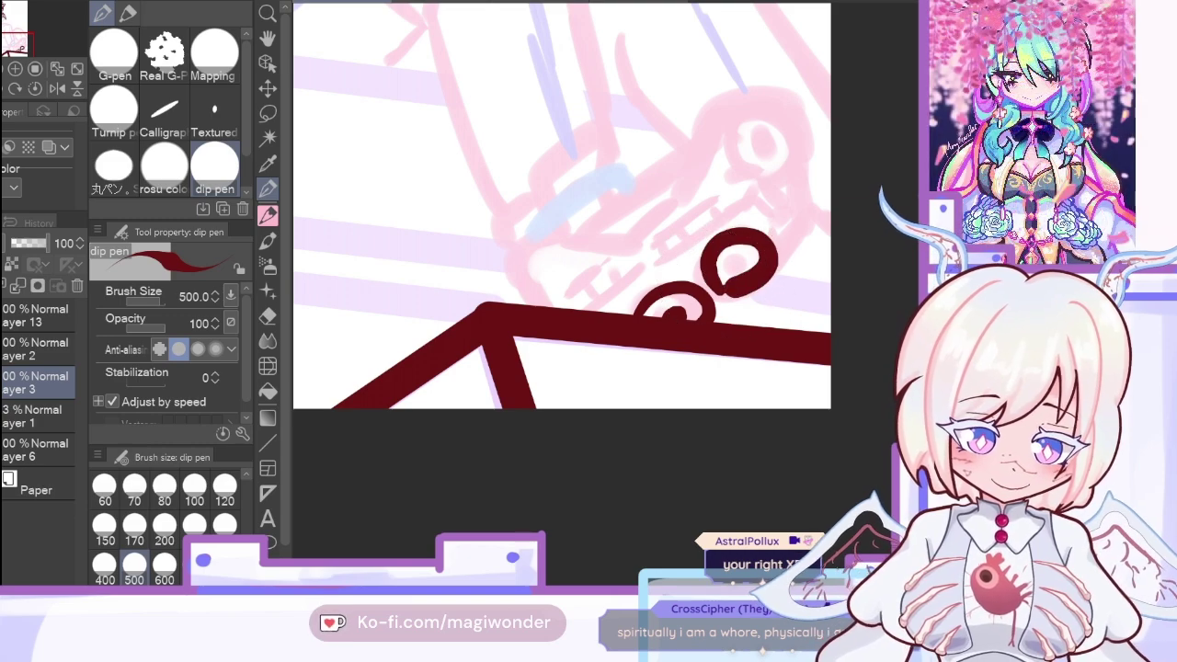
key(ctrl+z)
click(15, 69)
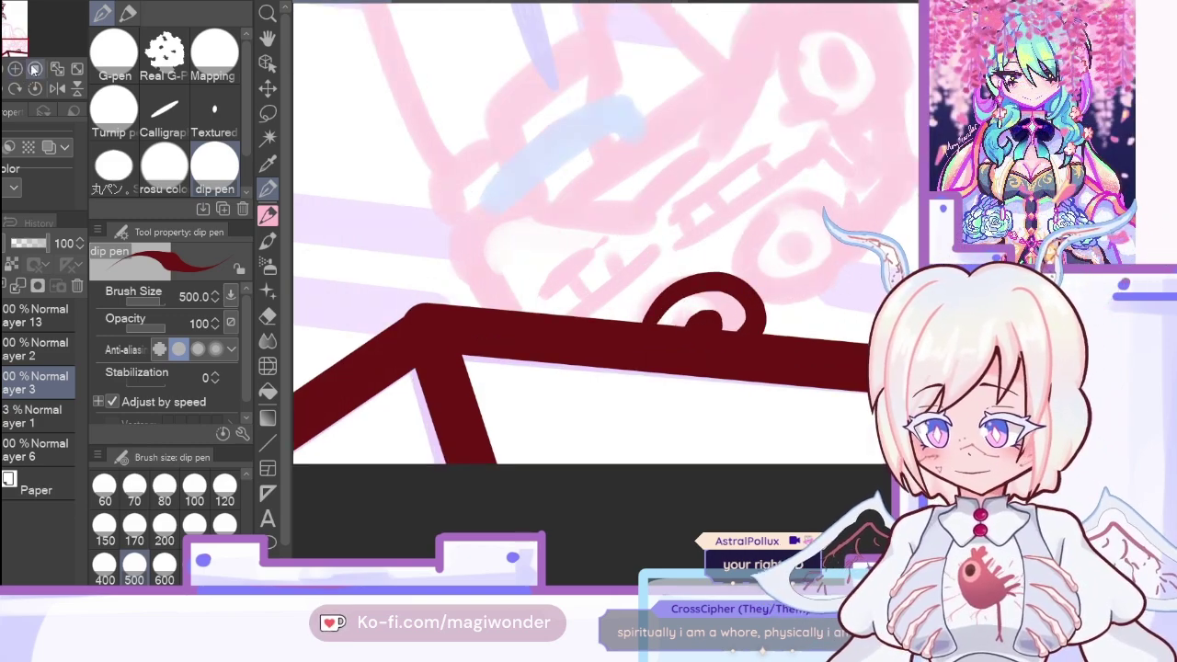
mouse_move(749, 276)
mouse_down()
mouse_move(810, 234)
mouse_move(797, 271)
mouse_up()
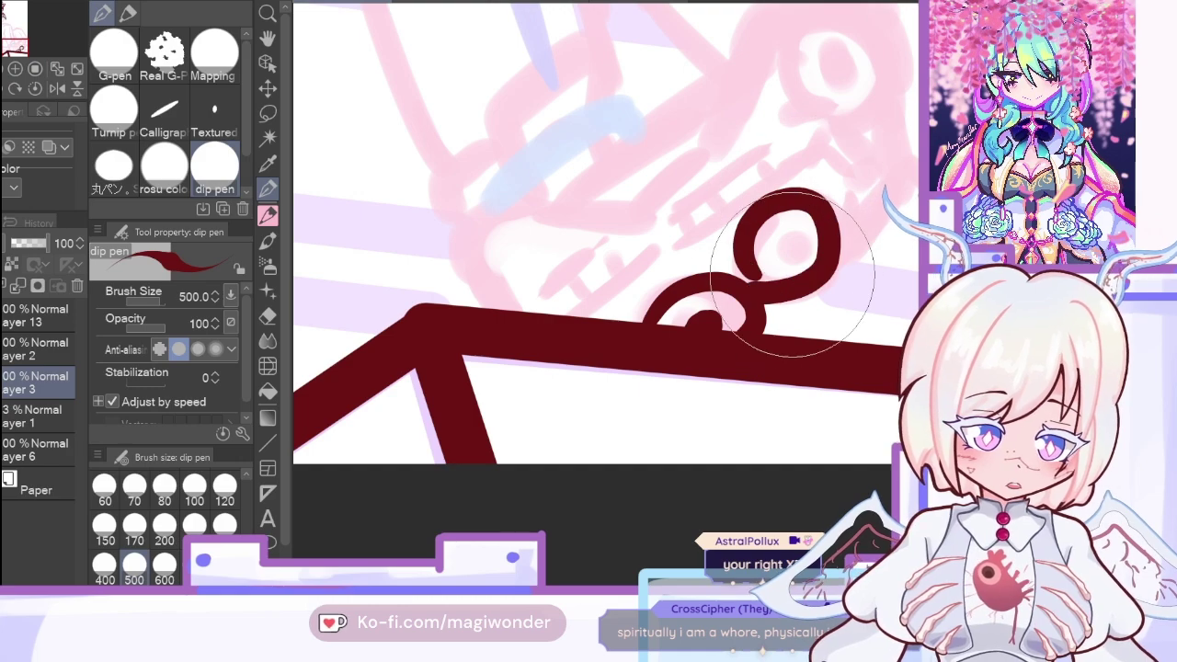
key(ctrl+z)
Step: Ink the second wheel as a slanted oval ring with a filled hub, touching the half-hidden wheel on the platform
drag(17, 49, 20, 44)
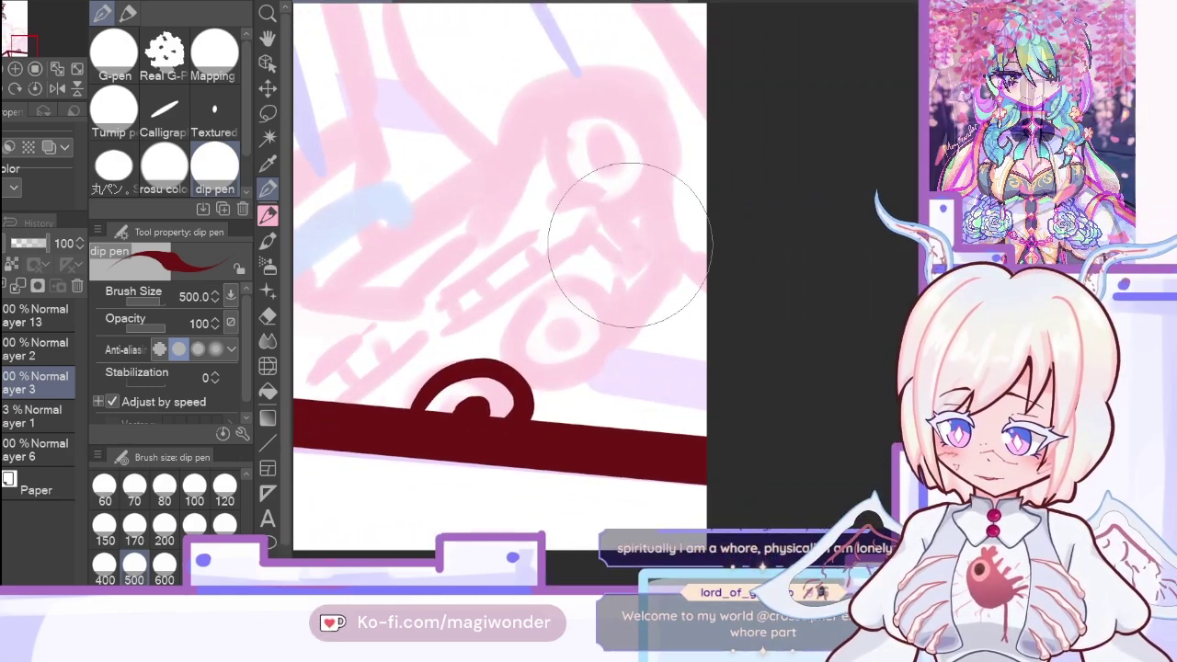
mouse_move(614, 313)
mouse_down()
mouse_move(521, 320)
mouse_move(616, 322)
mouse_move(609, 304)
mouse_move(512, 364)
mouse_move(621, 314)
mouse_move(555, 346)
mouse_up()
key(ctrl+z)
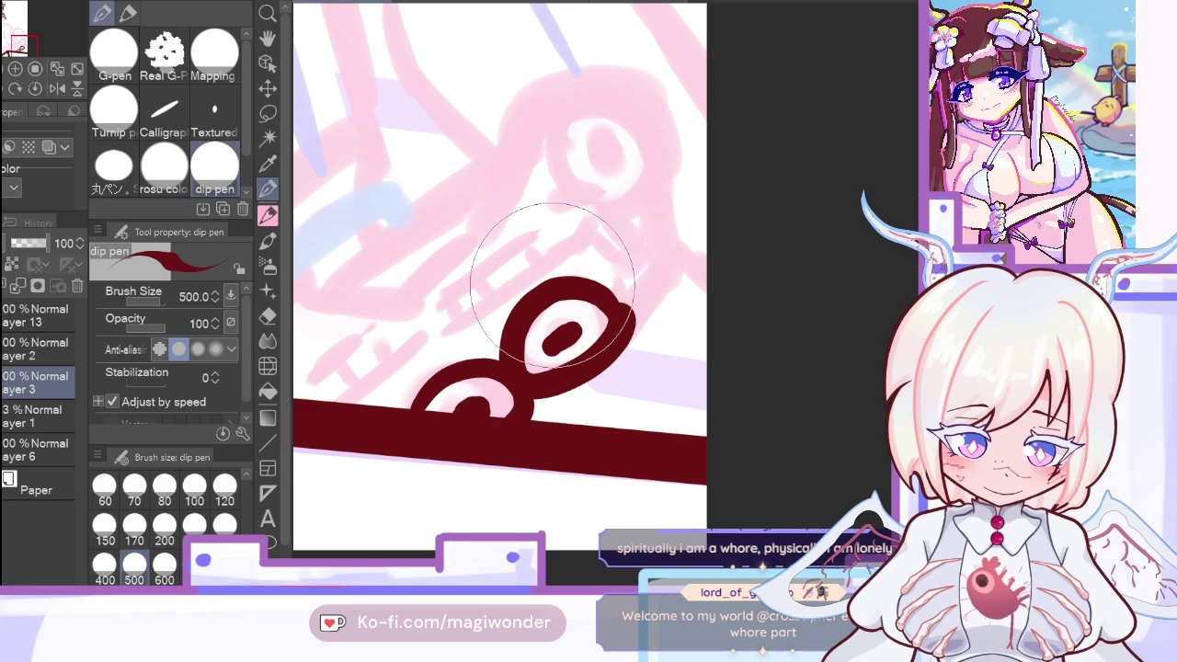
click(57, 87)
click(57, 87)
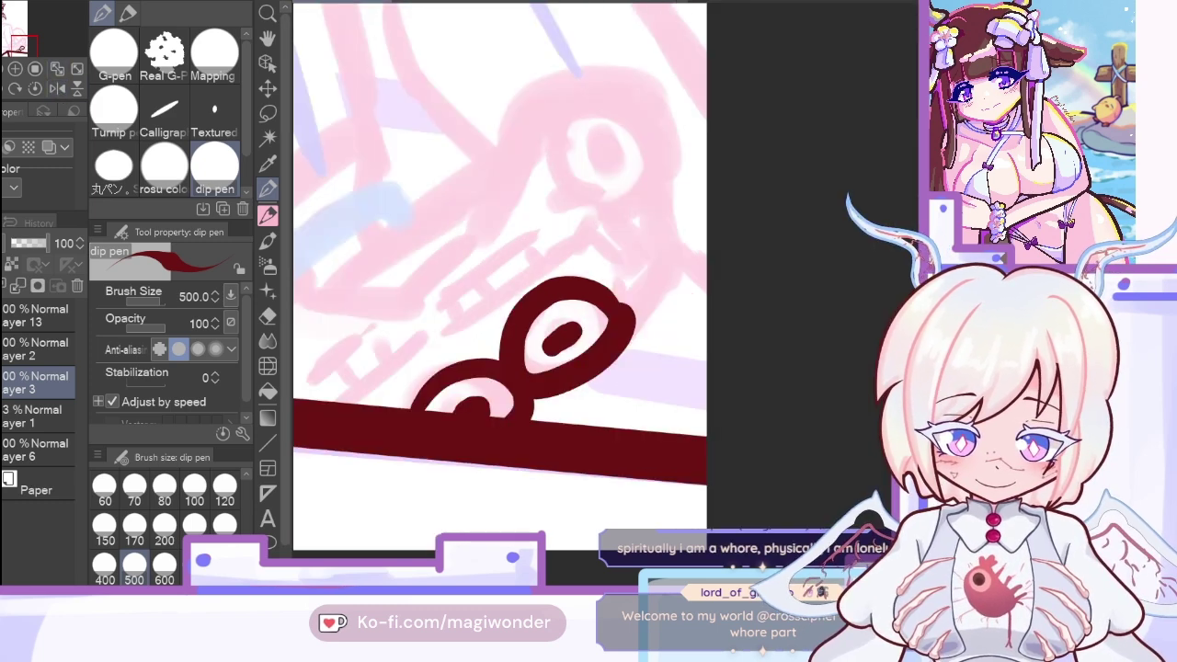
key(ctrl+z)
mouse_move(539, 395)
mouse_down()
mouse_move(608, 298)
mouse_move(554, 367)
mouse_move(571, 395)
mouse_move(616, 333)
mouse_move(526, 376)
mouse_move(569, 388)
mouse_move(566, 416)
mouse_move(572, 330)
mouse_up()
key(ctrl+z)
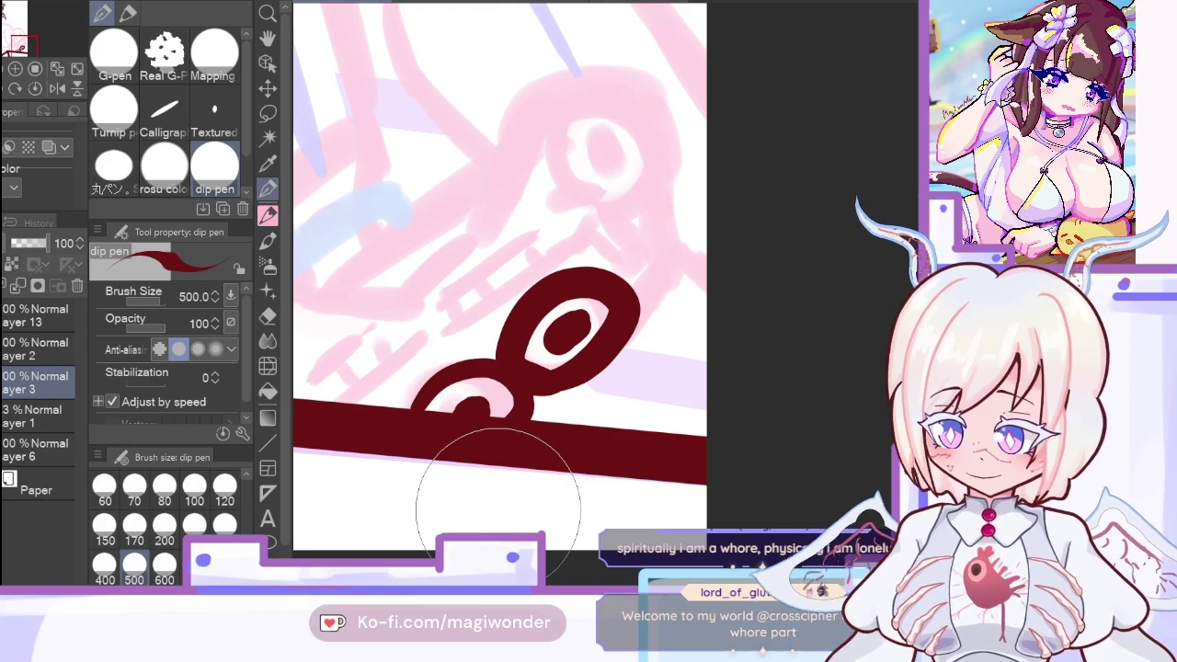
Step: Ink the third wheel as an upright oval with a small hub, and the short curved edge linking it to the second wheel
click(57, 88)
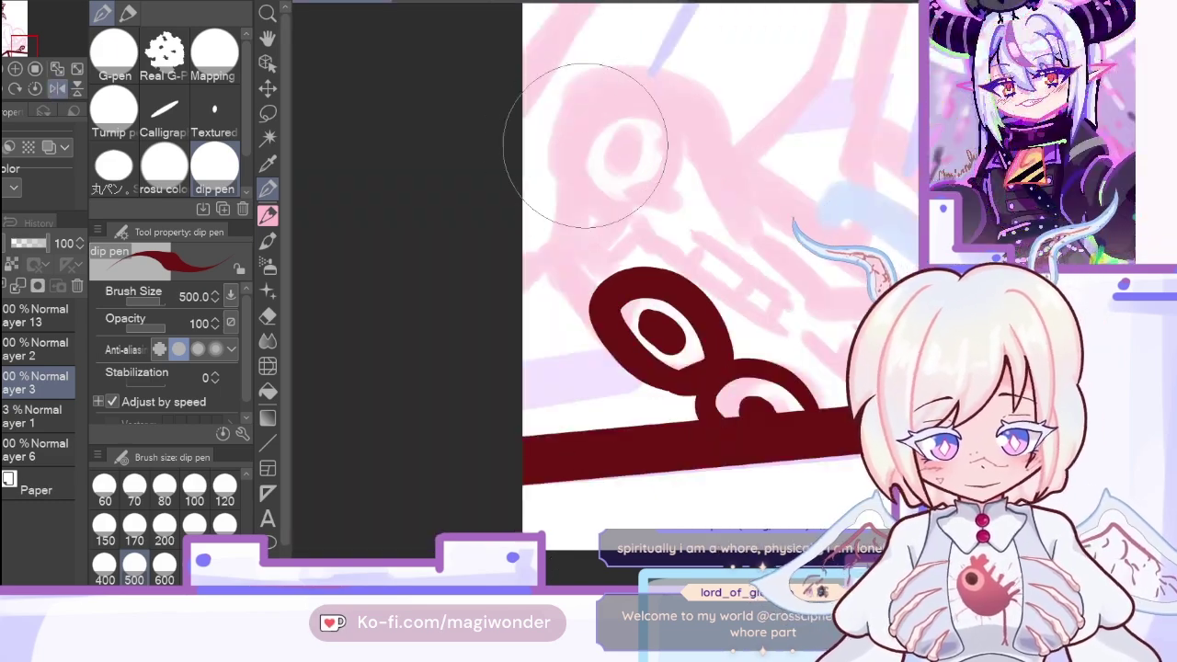
mouse_move(575, 131)
mouse_down()
mouse_move(609, 192)
mouse_move(571, 148)
mouse_move(552, 154)
mouse_move(579, 132)
mouse_up()
key(ctrl+z)
drag(571, 177, 572, 192)
drag(541, 246, 588, 299)
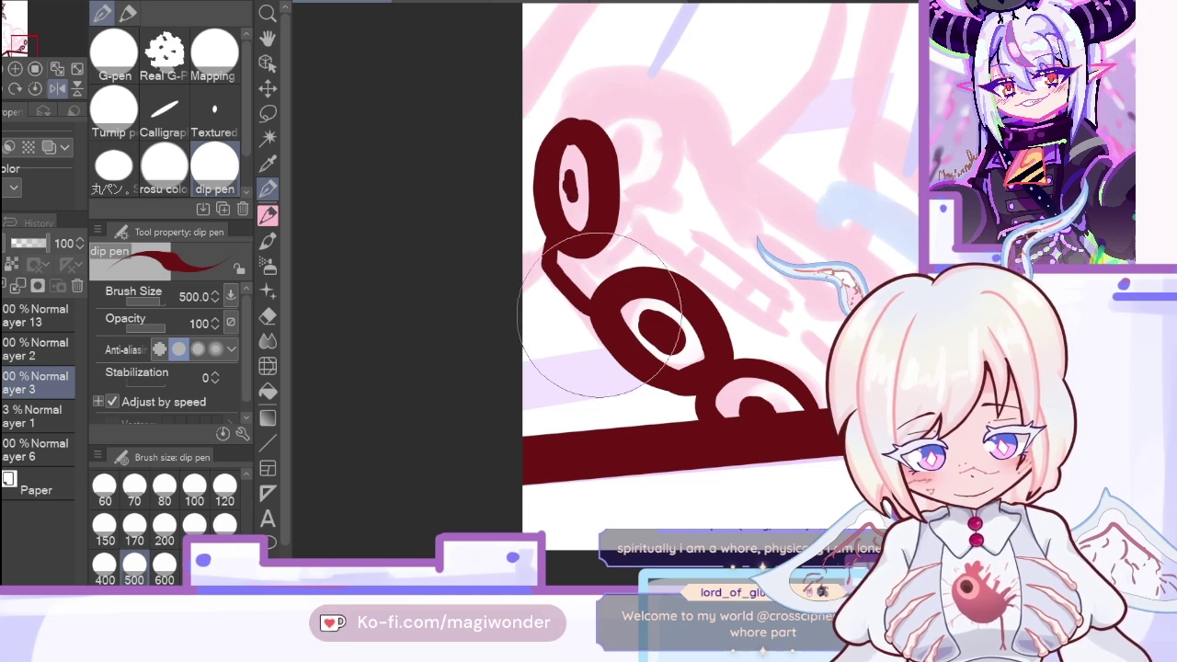
click(57, 88)
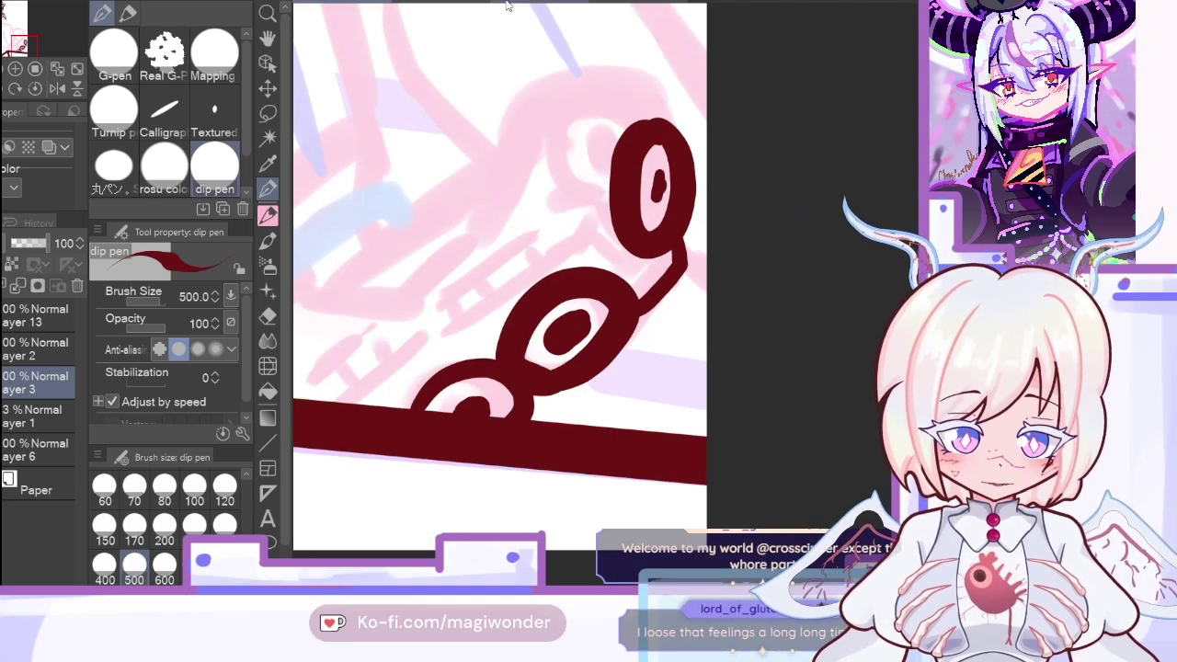
key(ctrl+z)
drag(685, 241, 633, 304)
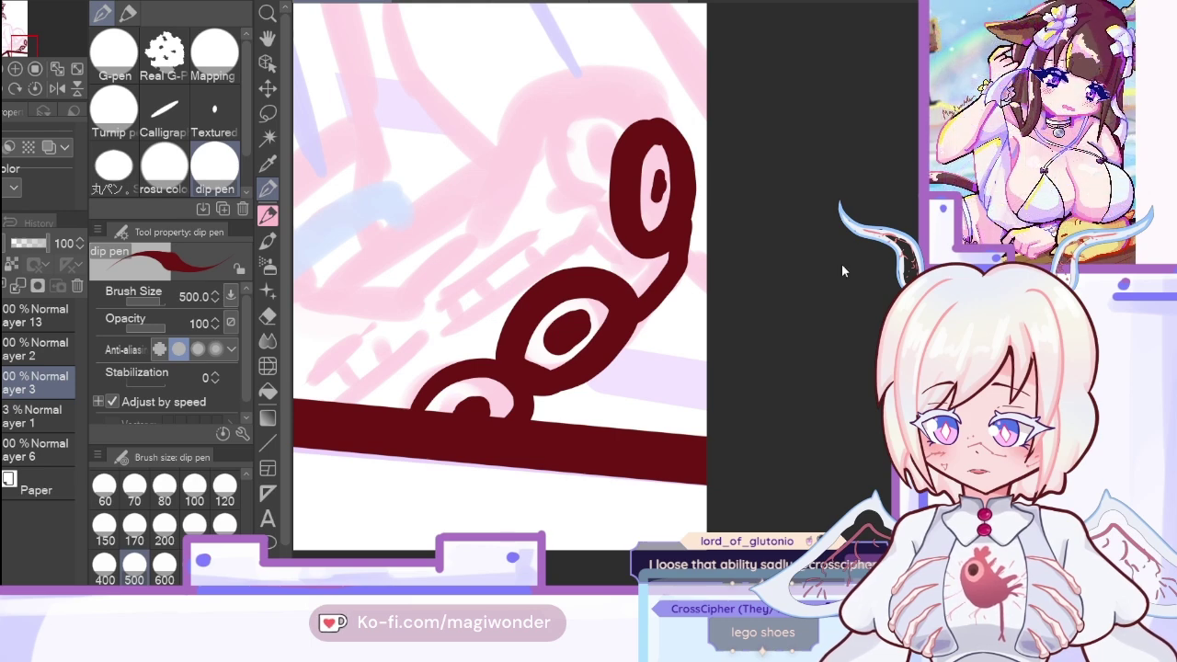
Step: Check the shoe reference sheet, and ink the skate sole's angular outer outline from the third wheel down to the platform
key(ctrl+Tab)
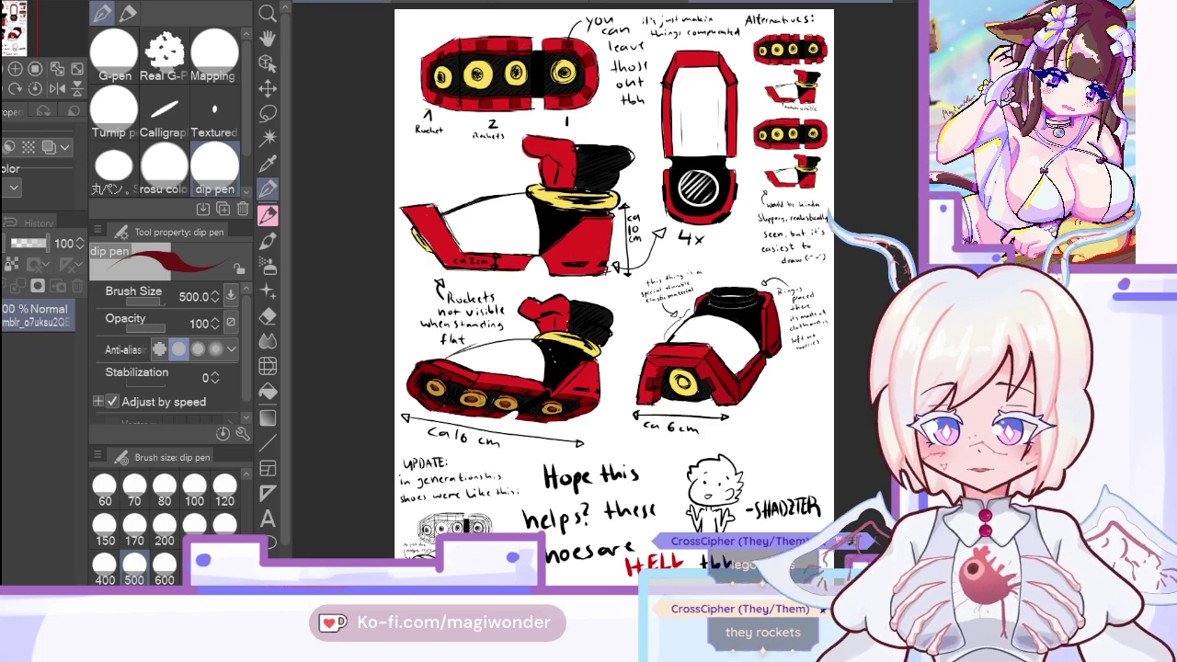
key(ctrl+Tab)
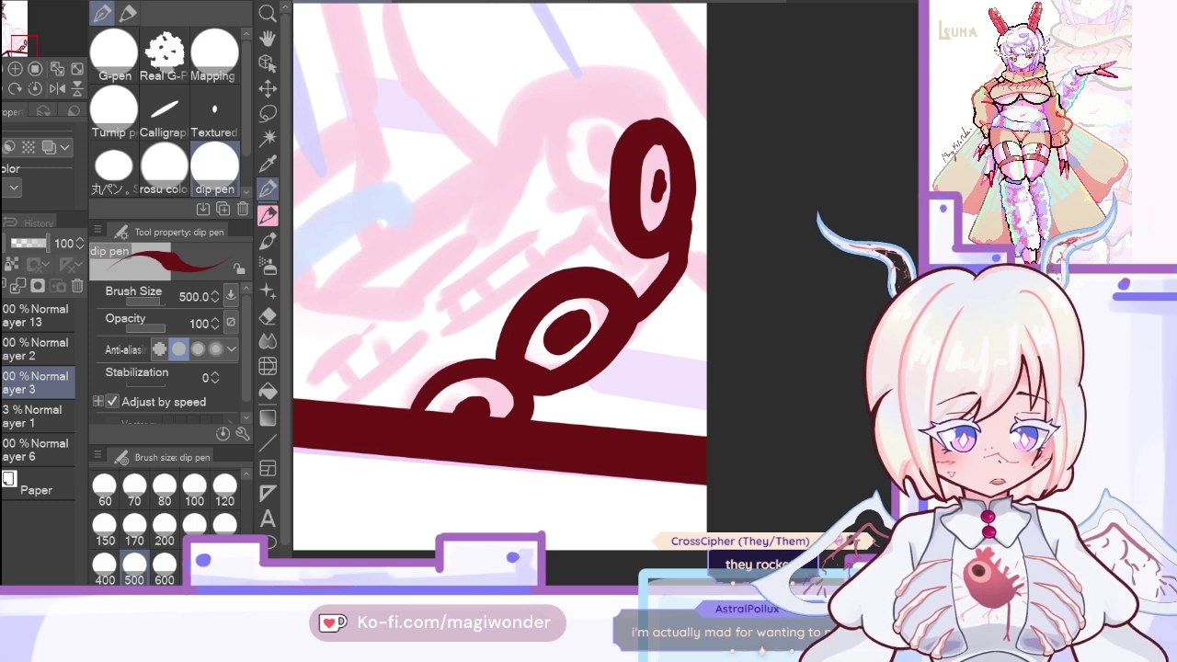
mouse_move(526, 214)
mouse_down()
mouse_move(560, 67)
mouse_move(672, 66)
mouse_move(670, 139)
mouse_up()
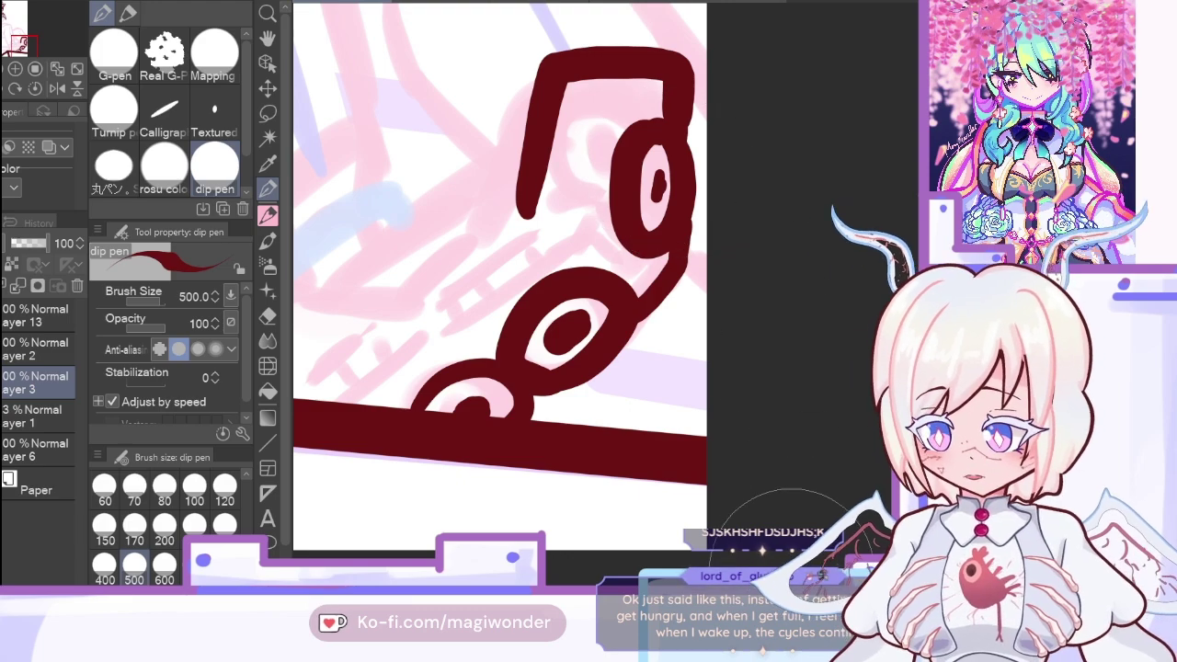
scroll(736, 542, left, 3)
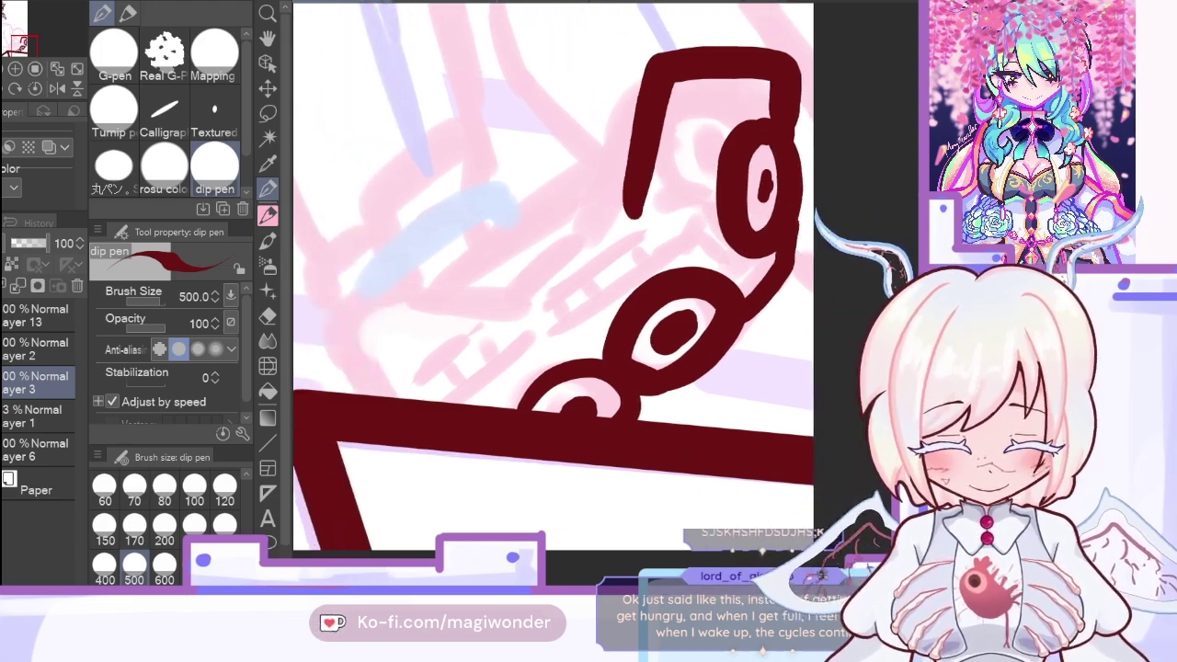
mouse_move(422, 395)
mouse_down()
mouse_move(380, 337)
mouse_move(449, 294)
mouse_move(552, 311)
mouse_move(655, 228)
mouse_move(679, 174)
mouse_move(594, 293)
mouse_move(541, 334)
mouse_up()
key(c)
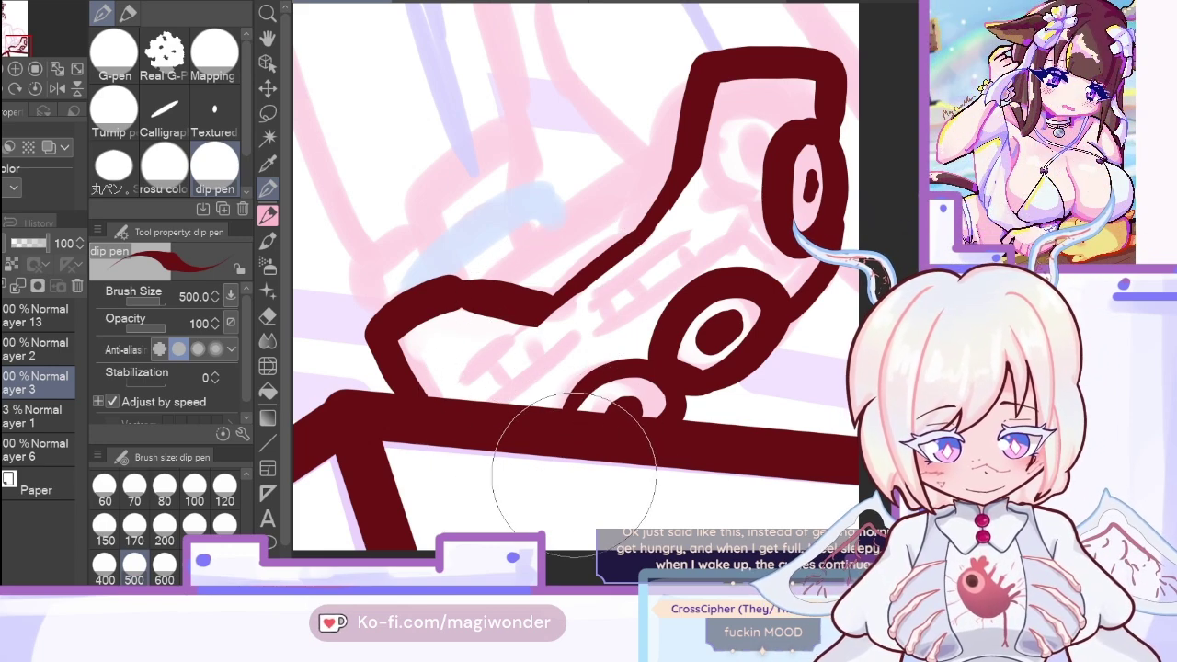
Step: Compare the skate with its painted color version, and ink the inner ridge parallel to the sole's edge from toe to heel
key(ctrl+Tab)
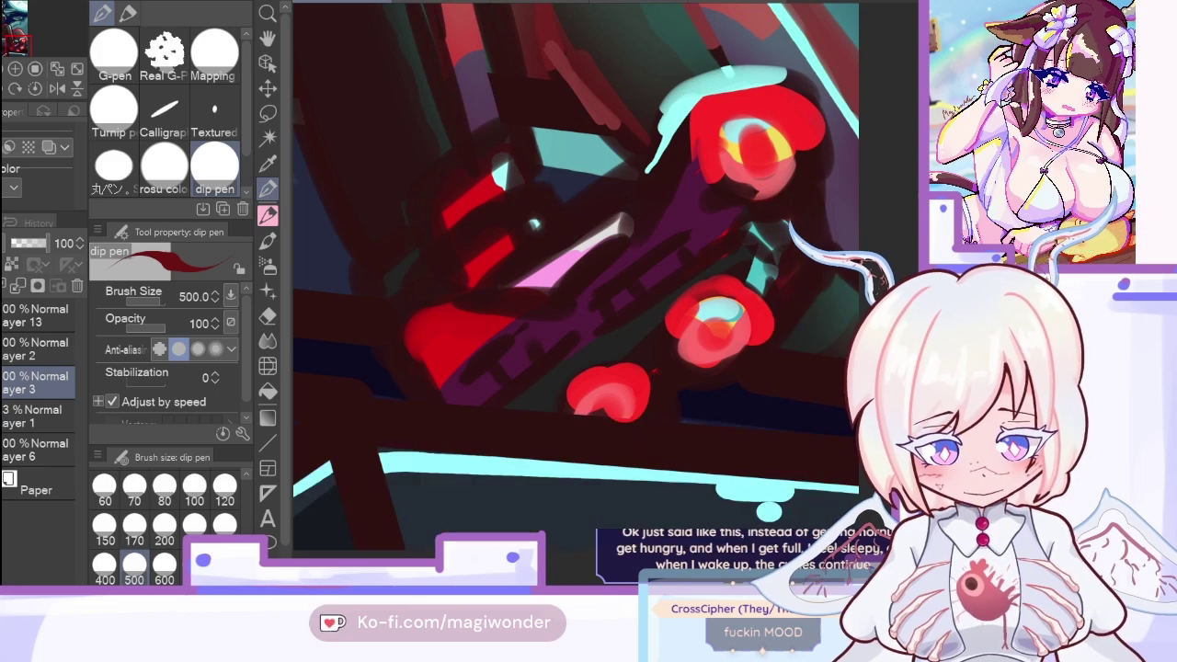
key(ctrl+Tab)
key(ctrl+Tab)
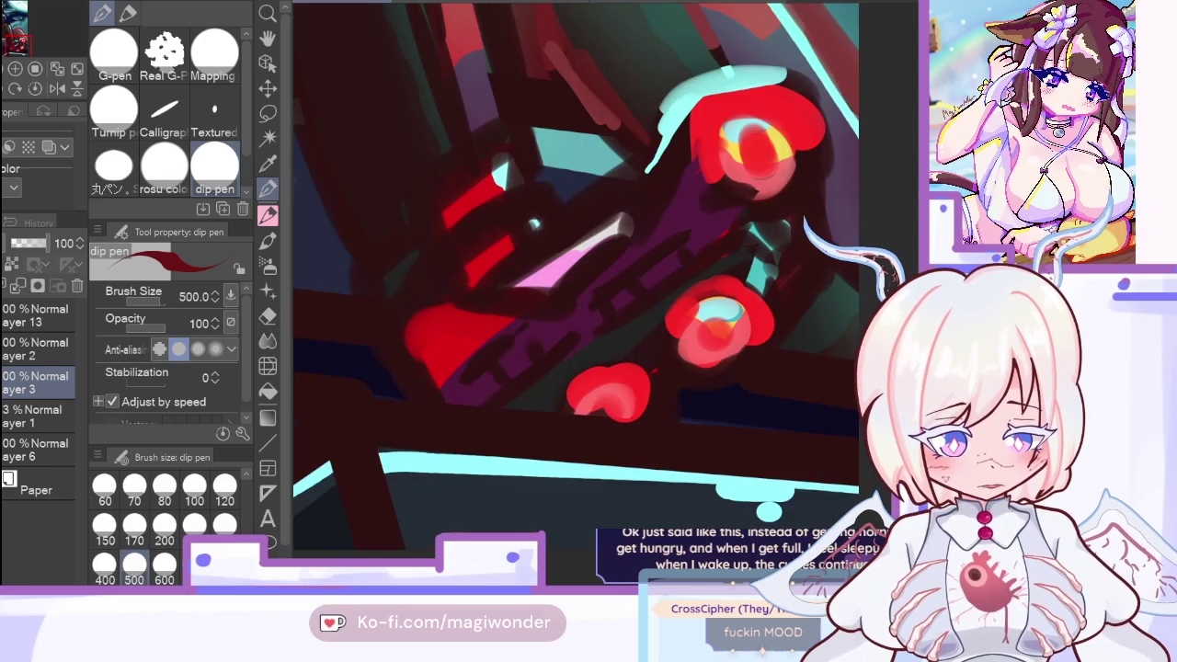
key(ctrl+Tab)
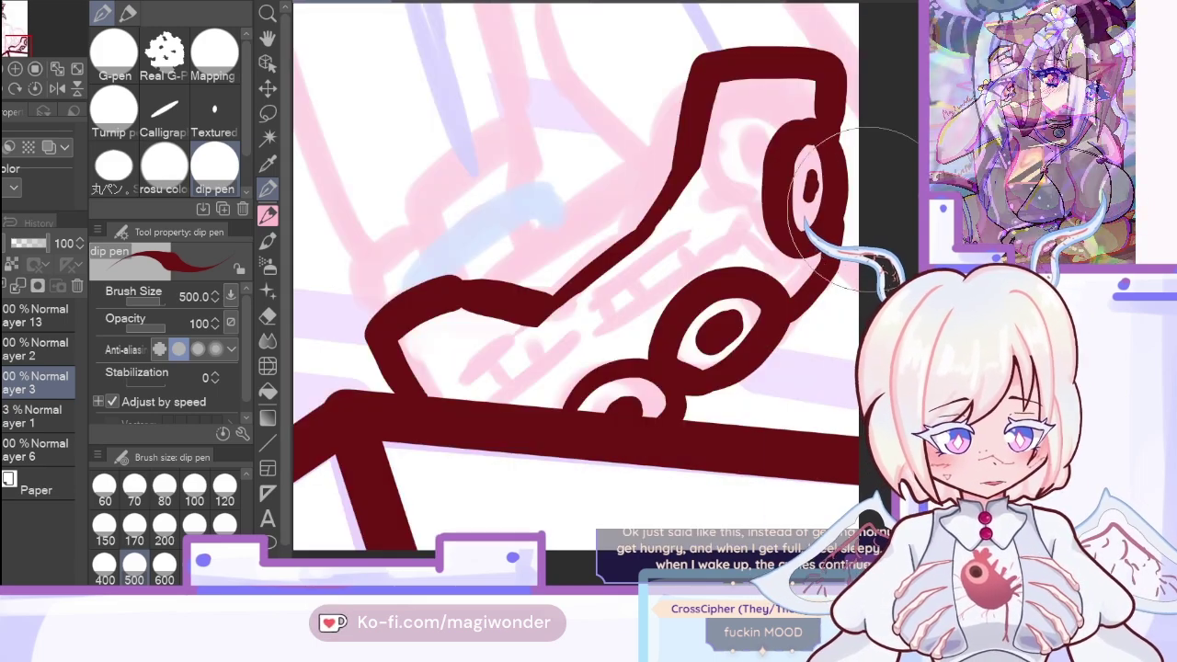
mouse_move(533, 315)
mouse_down()
mouse_move(584, 325)
mouse_move(586, 312)
mouse_move(622, 313)
mouse_move(591, 330)
mouse_move(633, 295)
mouse_up()
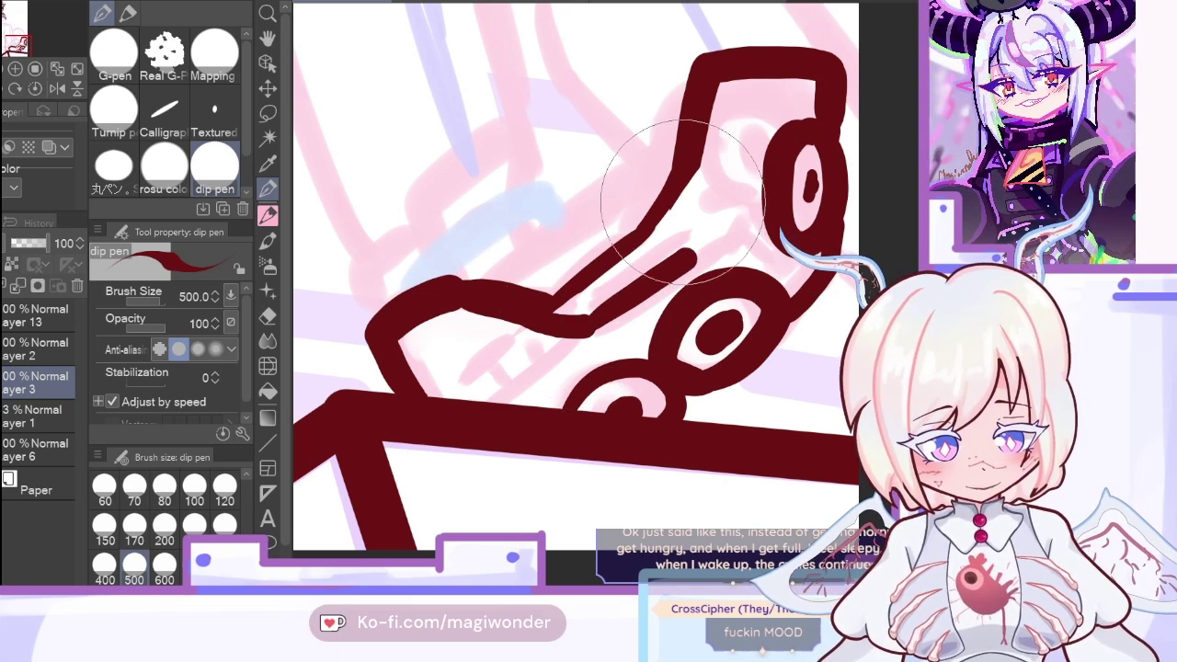
drag(685, 253, 723, 115)
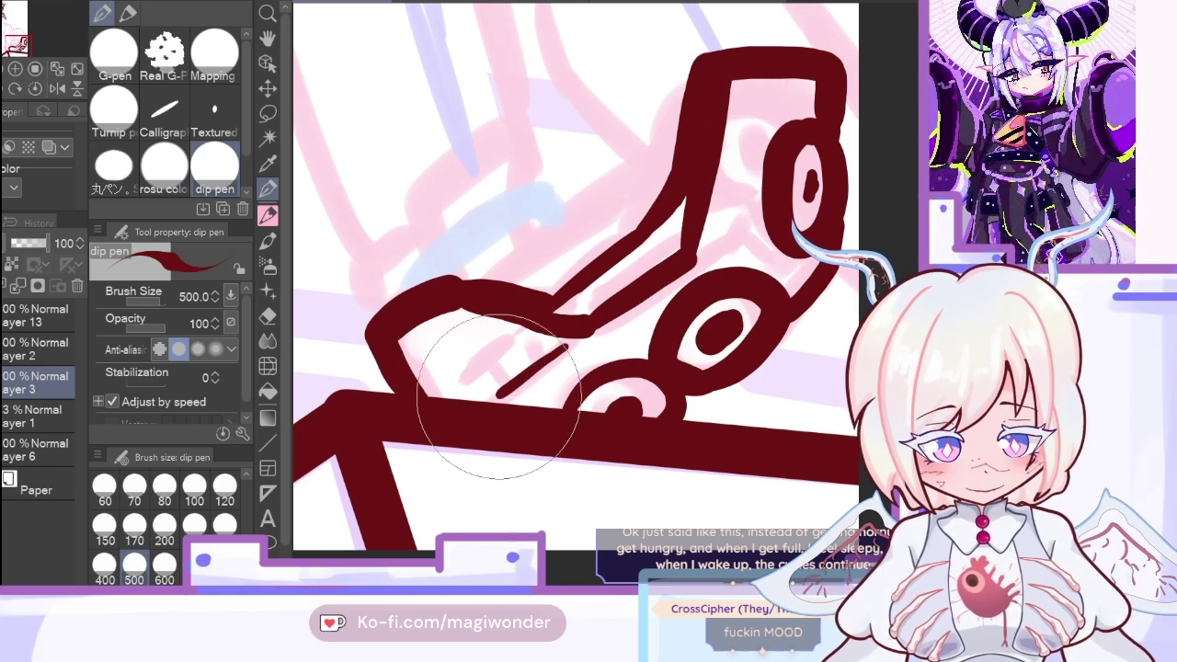
Step: Ink thin tread guide lines along the sole's toe and heel sections, plus two short bars across the heel strip
drag(566, 348, 497, 398)
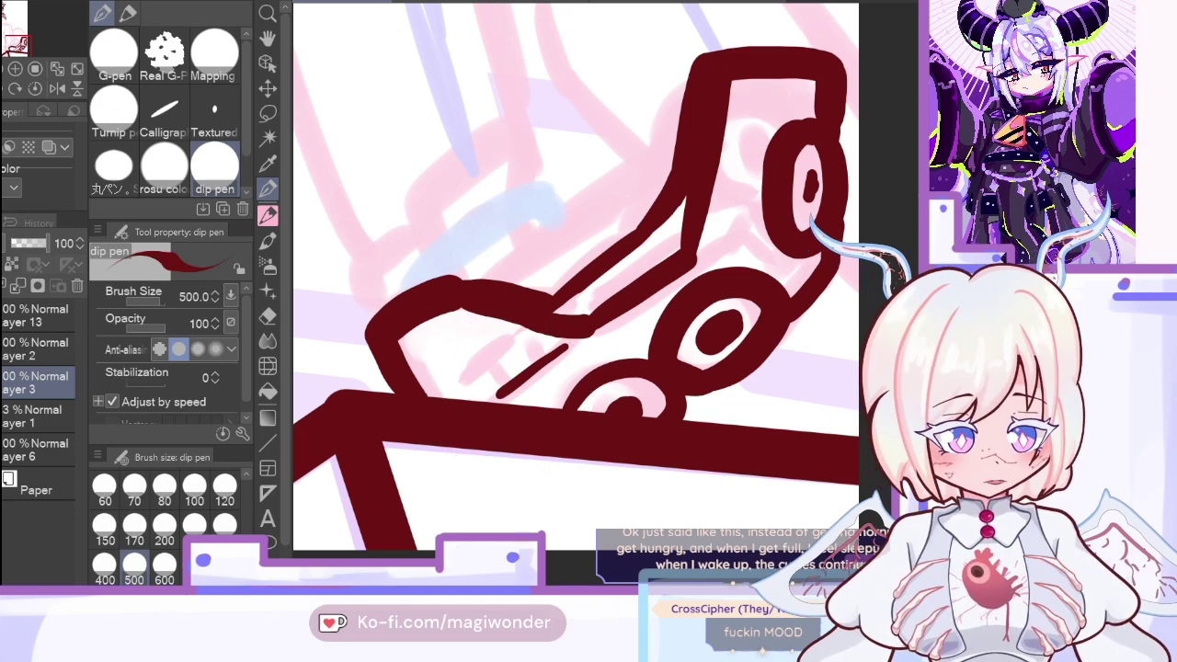
key(ctrl+z)
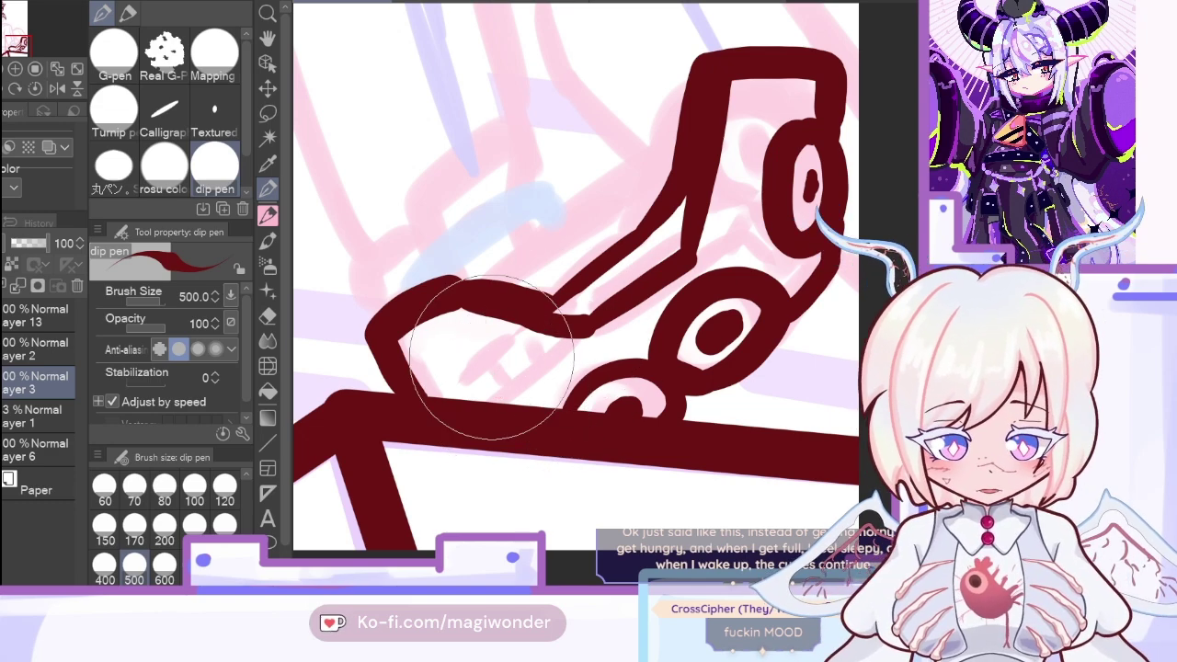
mouse_move(589, 332)
mouse_down()
mouse_move(644, 264)
mouse_move(569, 399)
mouse_move(594, 364)
mouse_up()
key(ctrl+z)
key(ctrl+z)
drag(738, 265, 756, 122)
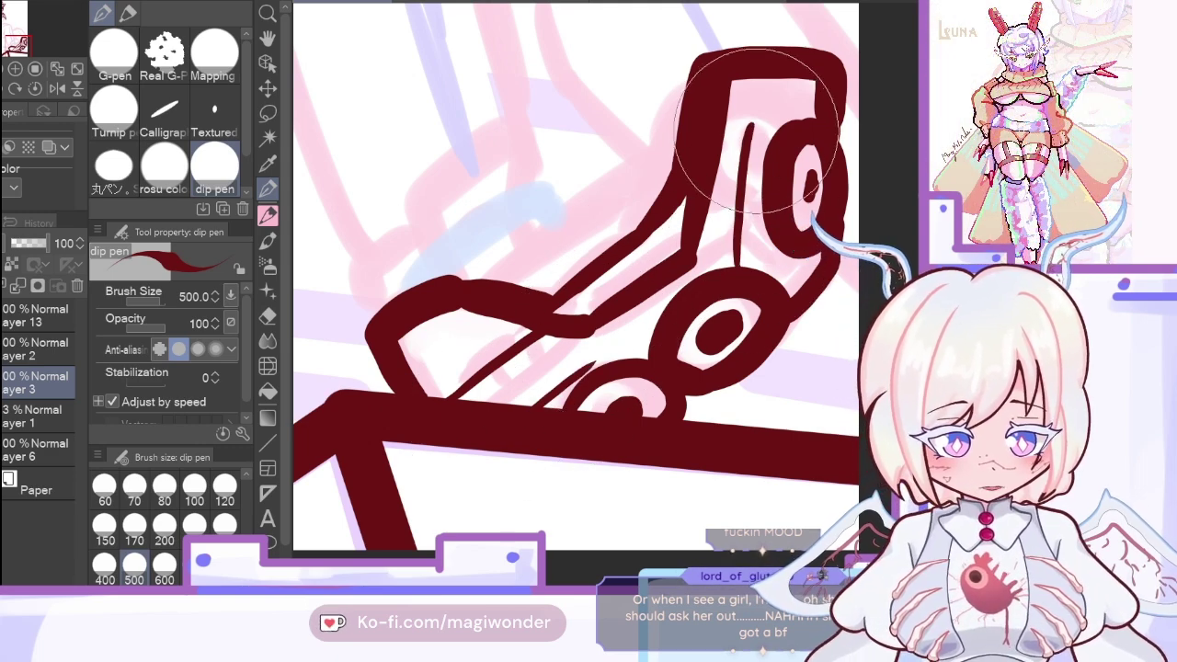
drag(719, 166, 733, 166)
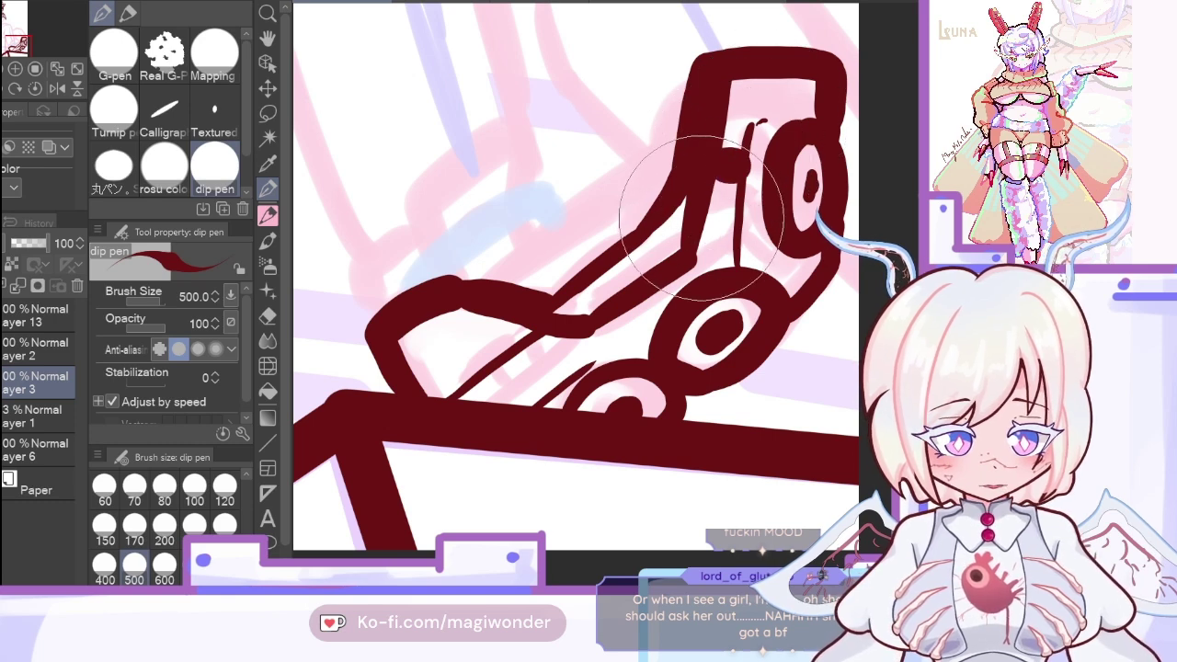
drag(704, 216, 726, 220)
click(755, 97)
click(807, 83)
drag(807, 83, 798, 101)
drag(690, 266, 703, 276)
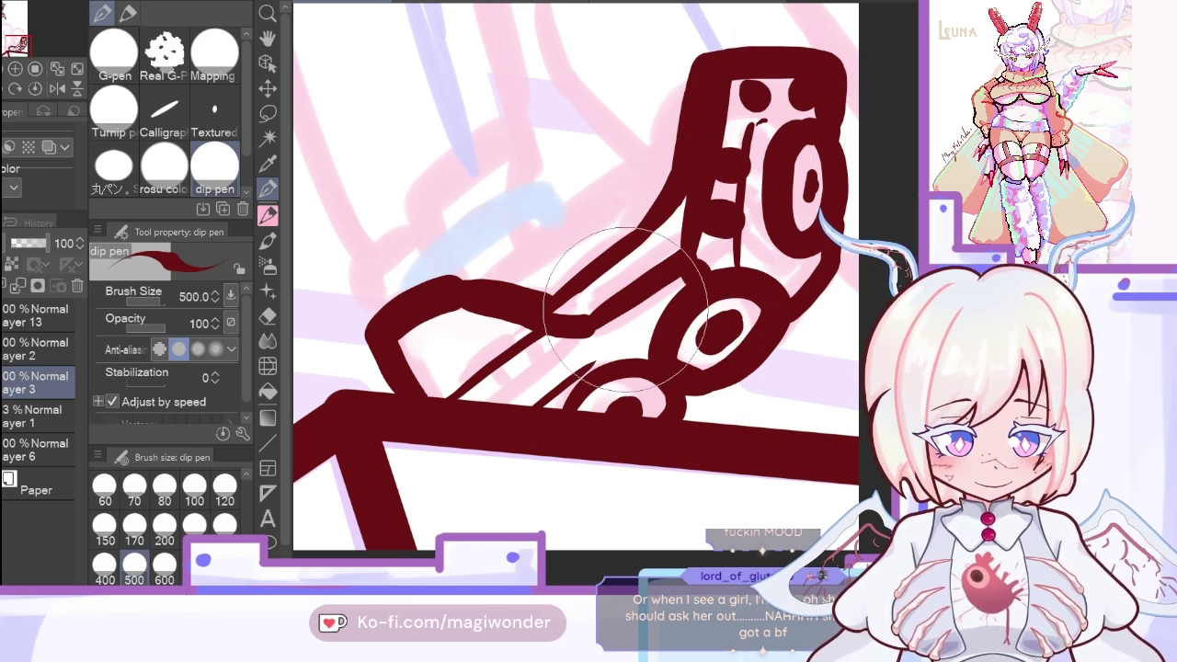
drag(628, 317, 641, 331)
drag(549, 351, 560, 362)
click(508, 392)
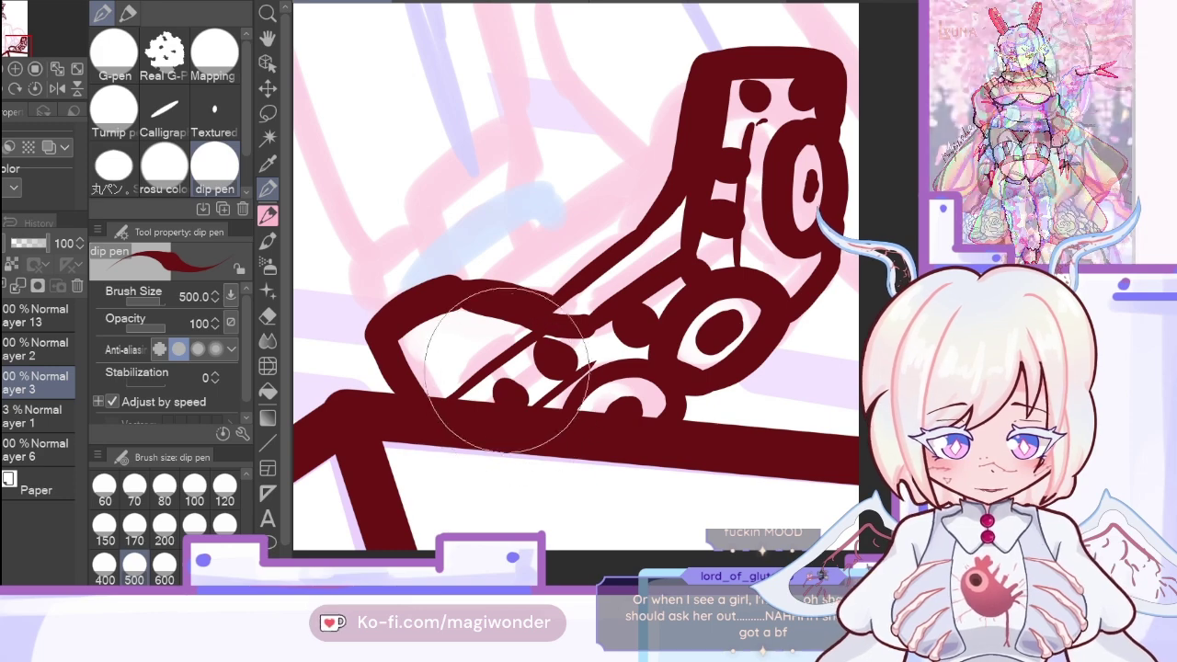
key(ctrl+z)
key(ctrl+z)
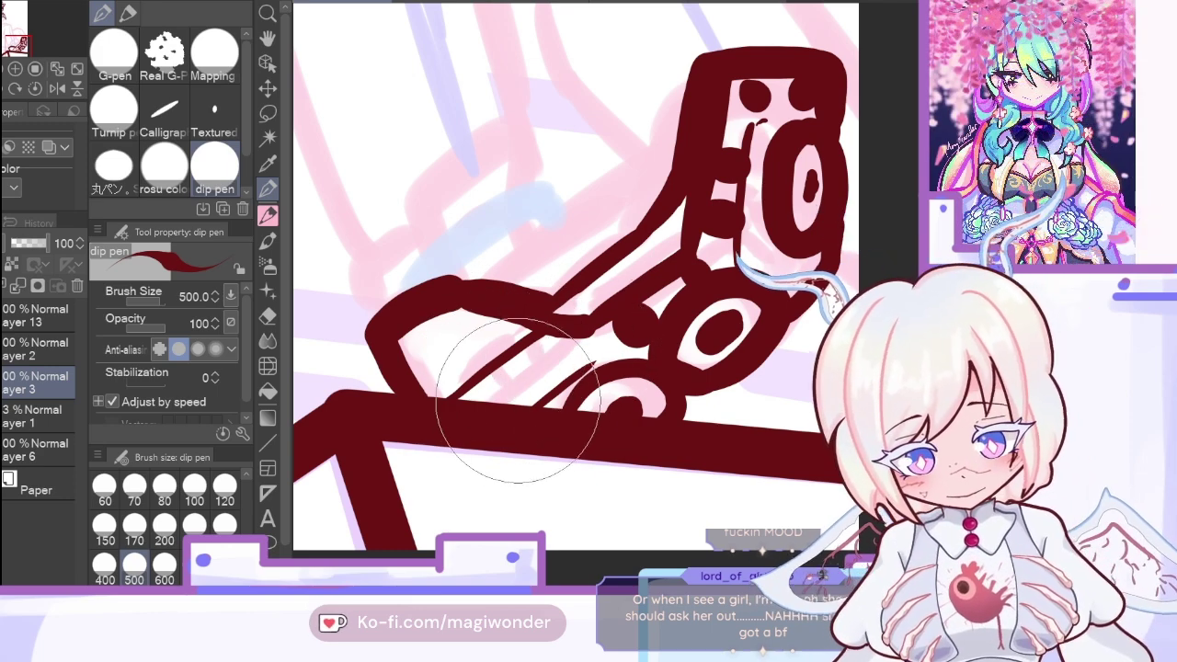
mouse_move(498, 366)
mouse_down()
mouse_move(530, 403)
mouse_move(545, 402)
mouse_up()
key(ctrl+z)
key(ctrl+z)
key(ctrl+z)
key(ctrl+z)
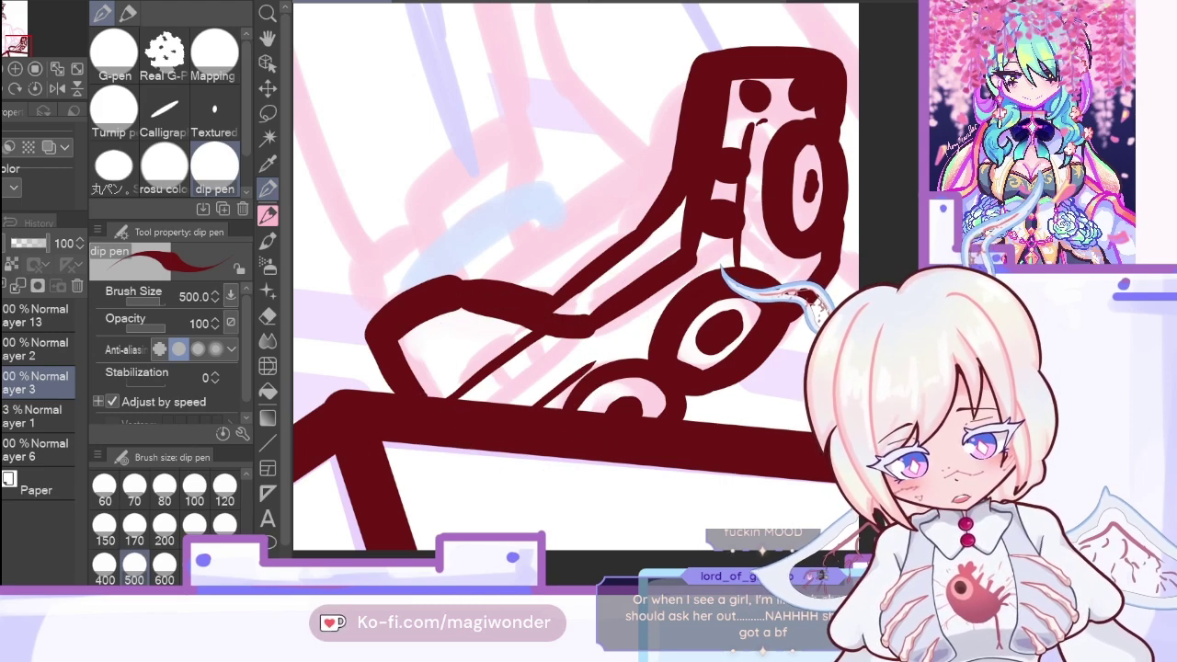
Step: Ink thick tread bars across the toe strip, beside the second wheel and at the far end of the heel strip
drag(512, 362, 547, 401)
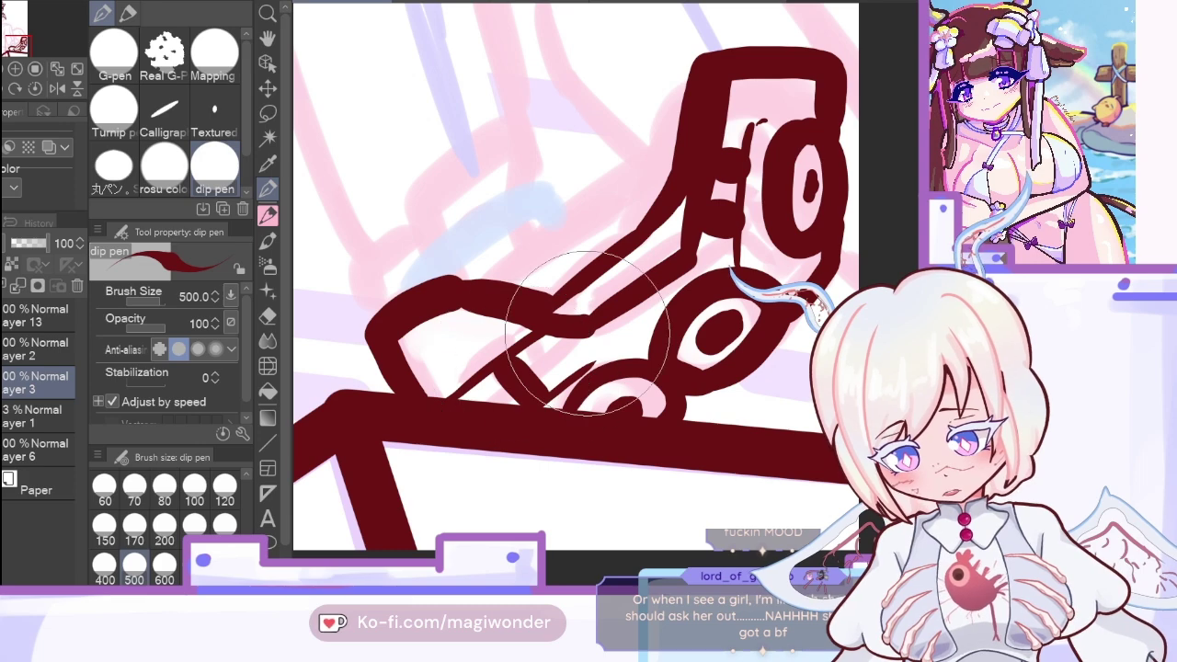
mouse_move(576, 324)
mouse_down()
mouse_move(596, 354)
mouse_move(609, 352)
mouse_up()
drag(660, 296, 679, 282)
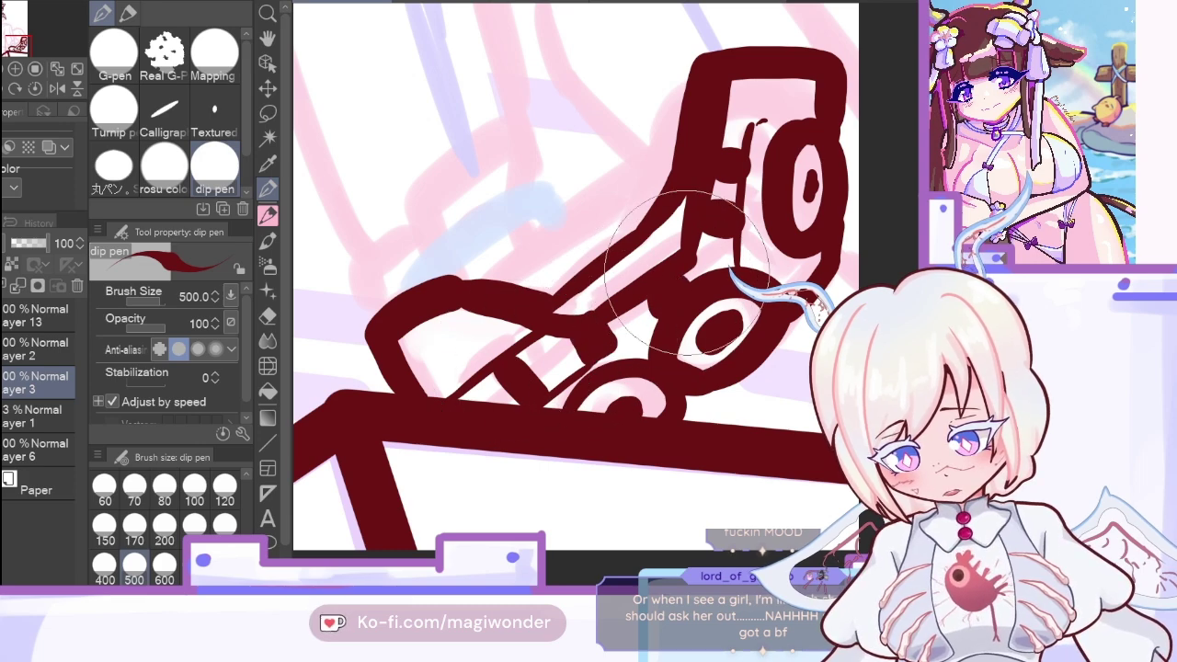
drag(754, 88, 780, 99)
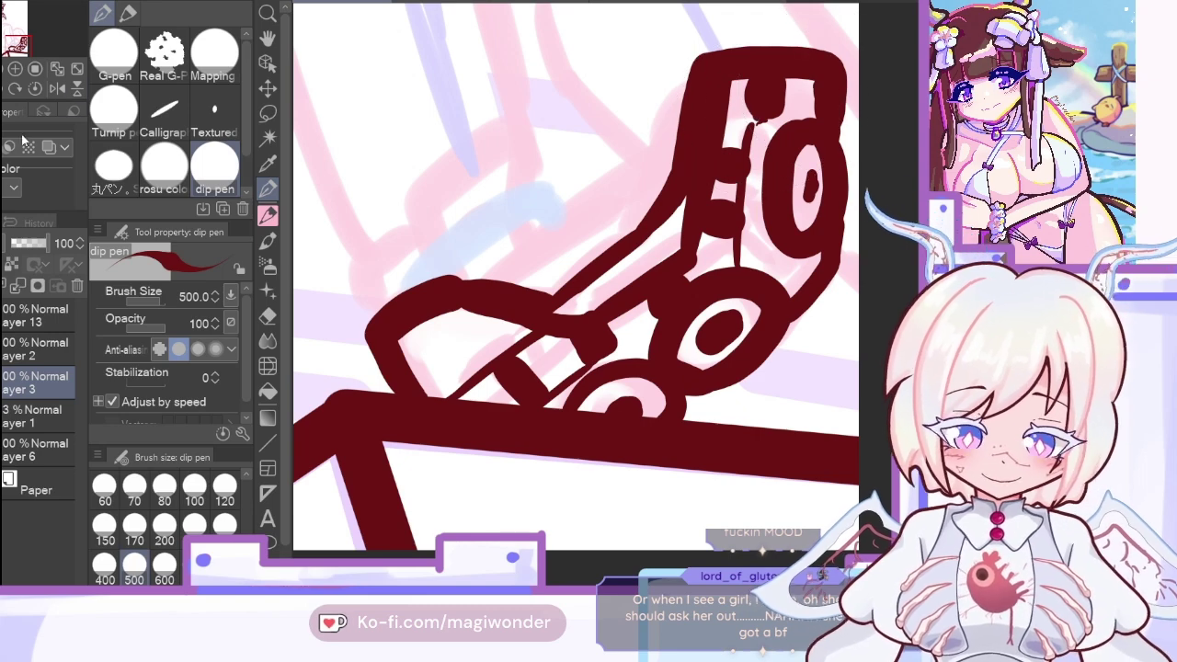
Step: Ink the skate shoe's diagonal upper contour between the heel cap and the sole's raised end, plus the curved light blue ankle band above it
drag(478, 285, 670, 112)
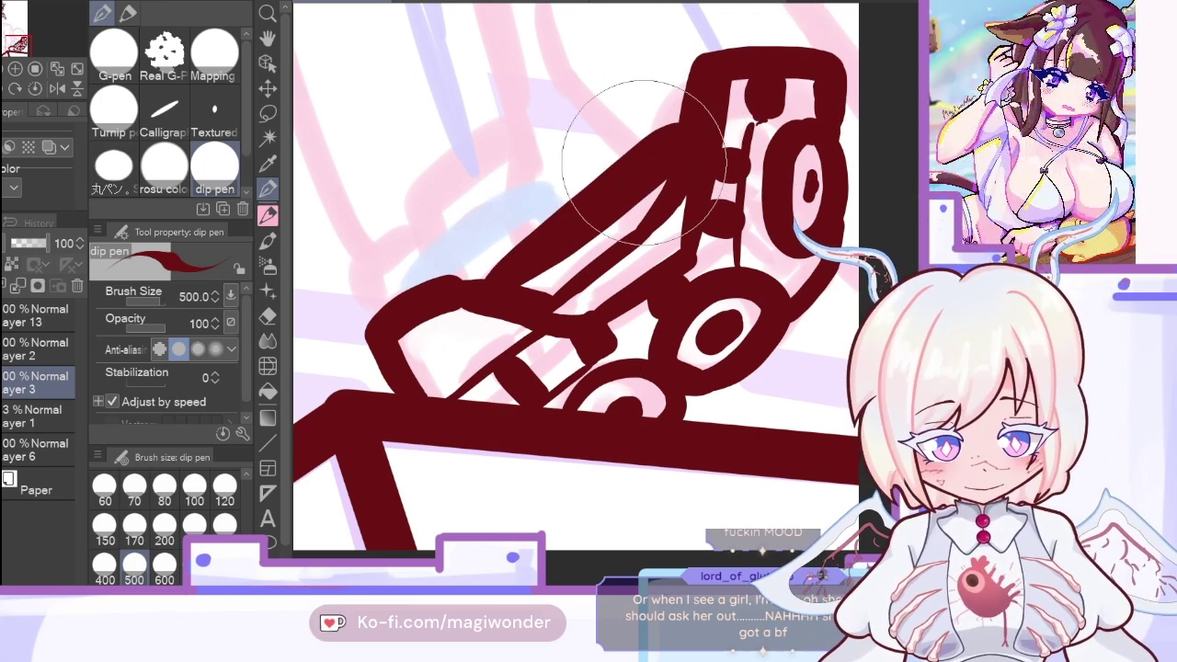
key(ctrl+z)
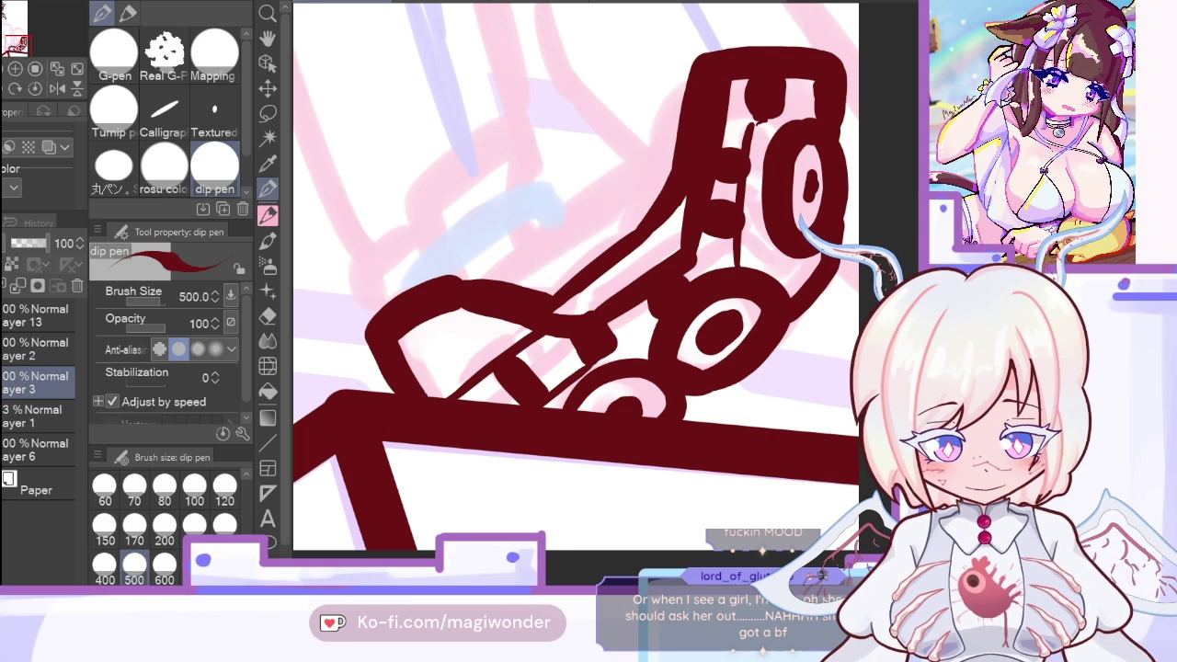
drag(433, 263, 631, 119)
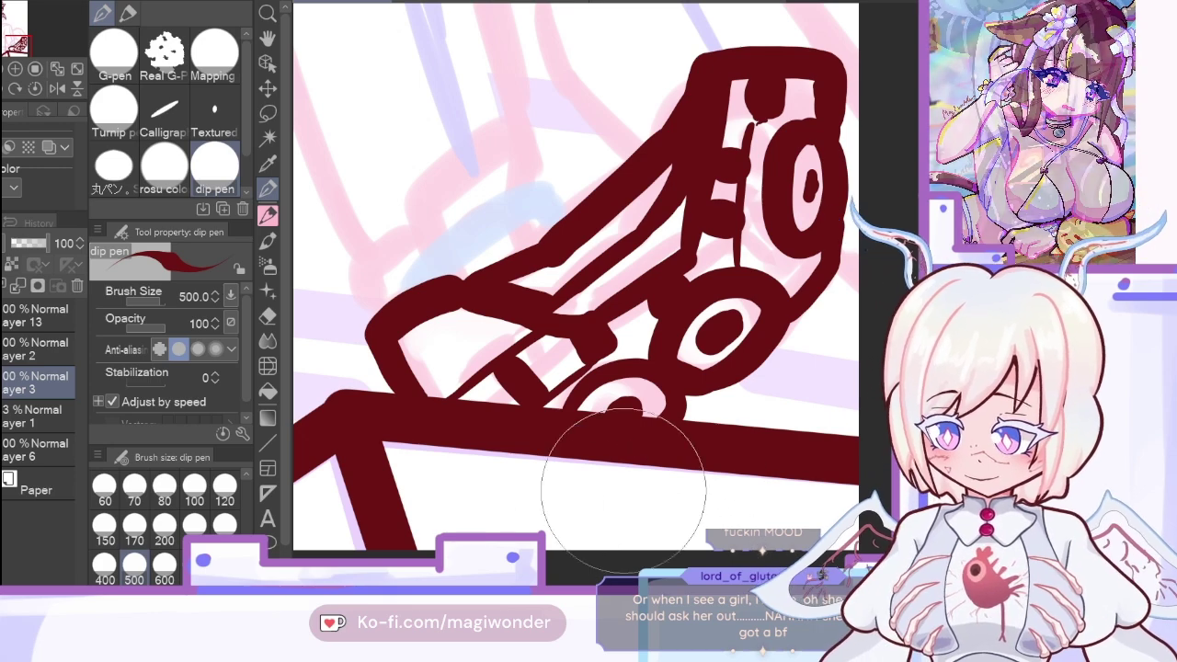
key(ctrl+z)
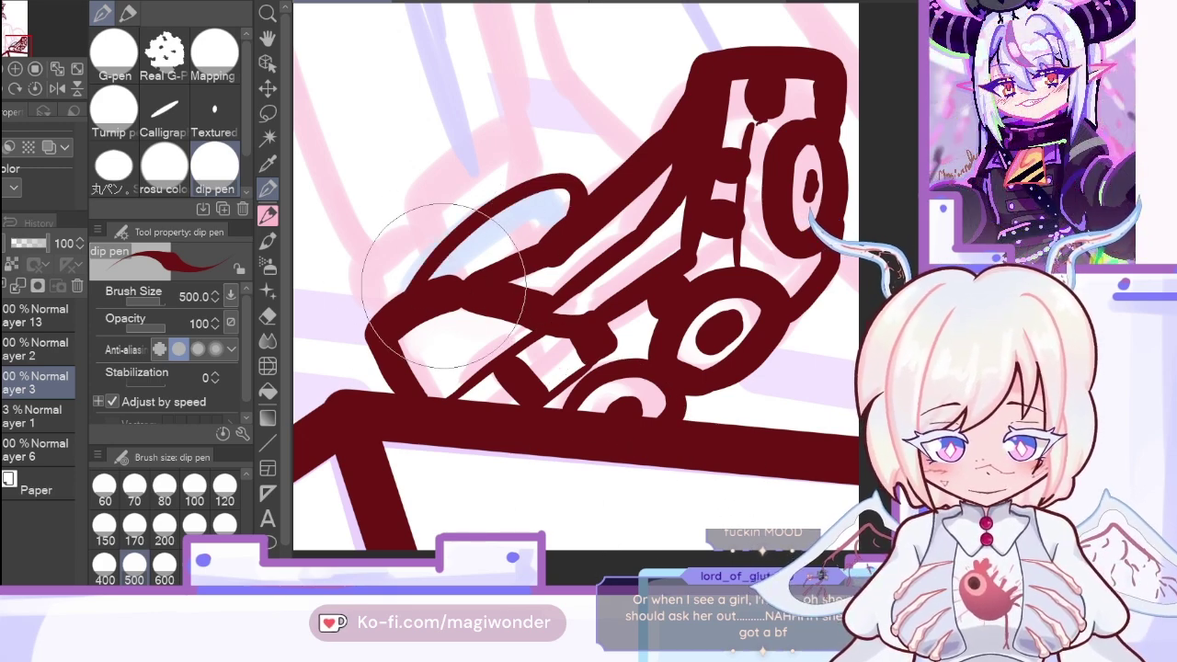
mouse_move(430, 271)
mouse_down()
mouse_move(539, 197)
mouse_move(626, 106)
mouse_up()
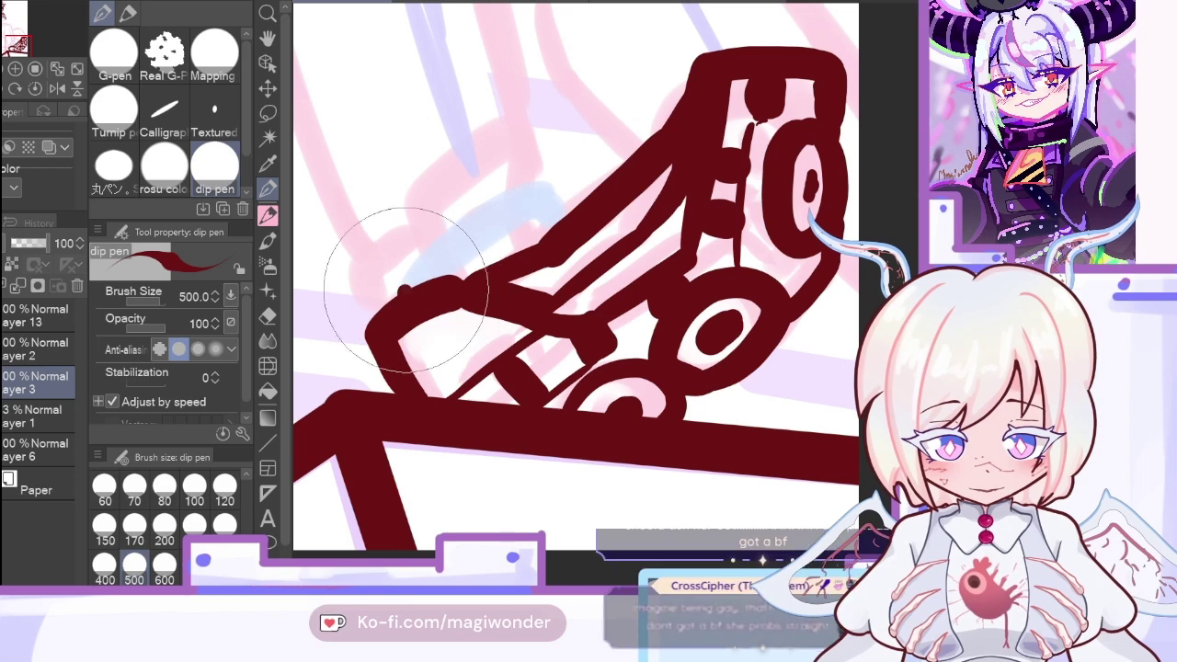
mouse_move(408, 266)
mouse_down()
mouse_move(557, 213)
mouse_move(479, 264)
mouse_move(458, 262)
mouse_move(525, 262)
mouse_move(563, 219)
mouse_move(452, 272)
mouse_move(550, 241)
mouse_up()
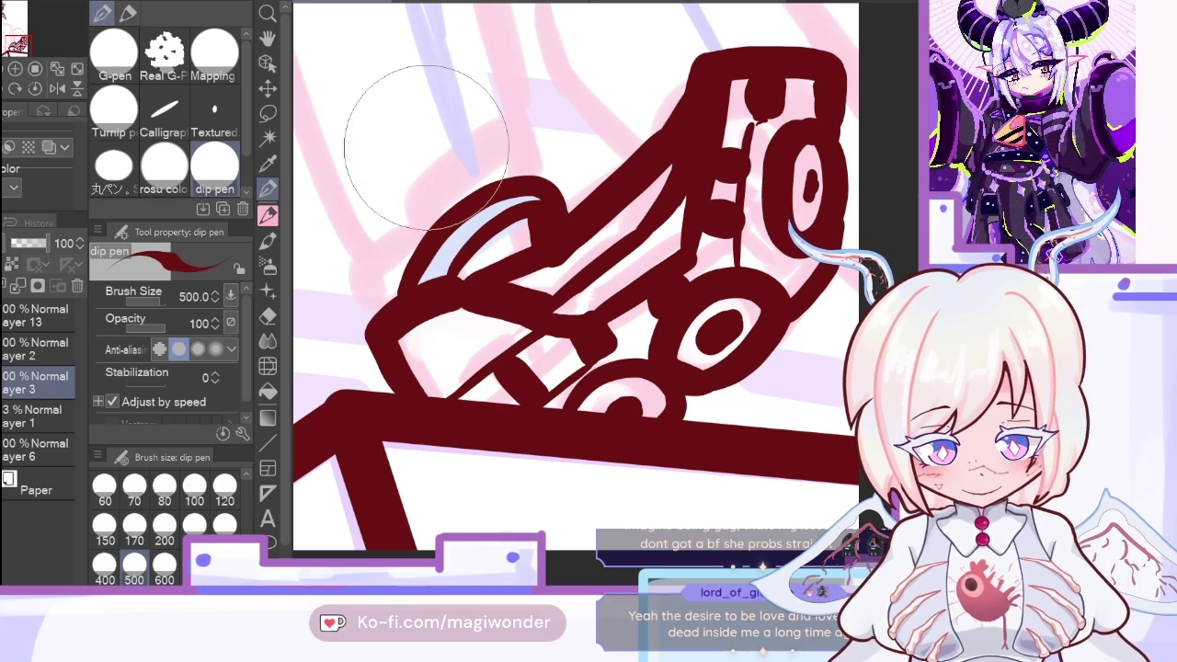
Step: Ink the boxy shoe tongue rising above the ankle band, with a small rectangular tab inside its lower corner
mouse_move(427, 237)
mouse_down()
mouse_move(420, 196)
mouse_move(512, 126)
mouse_move(540, 183)
mouse_up()
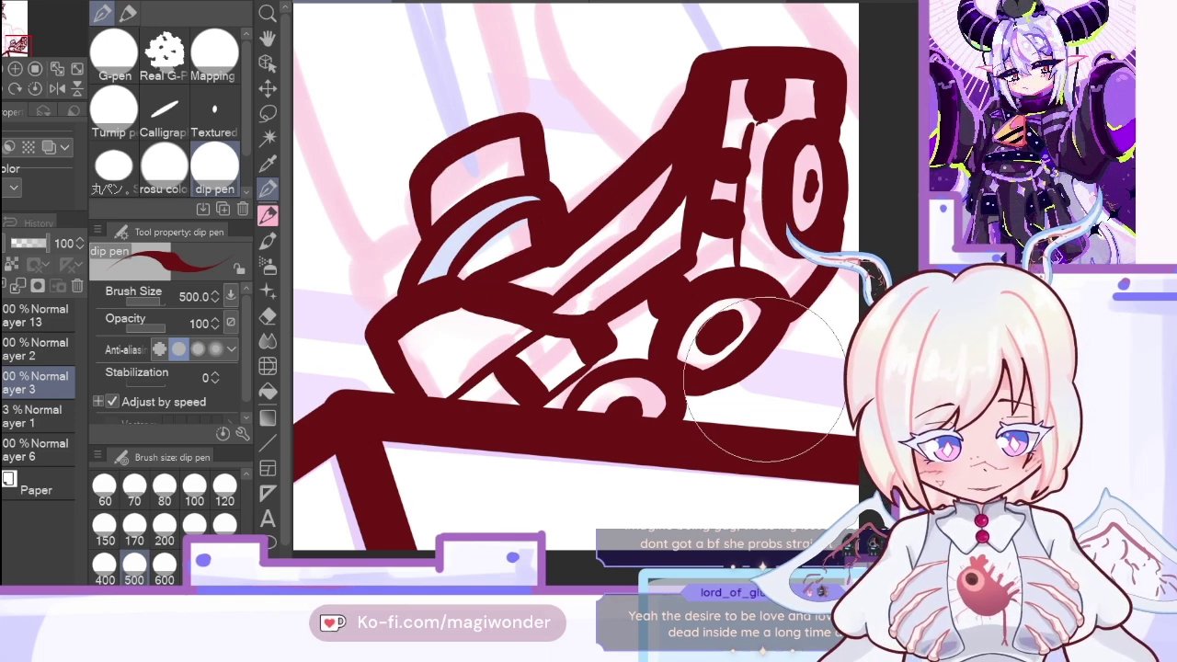
key(ctrl+z)
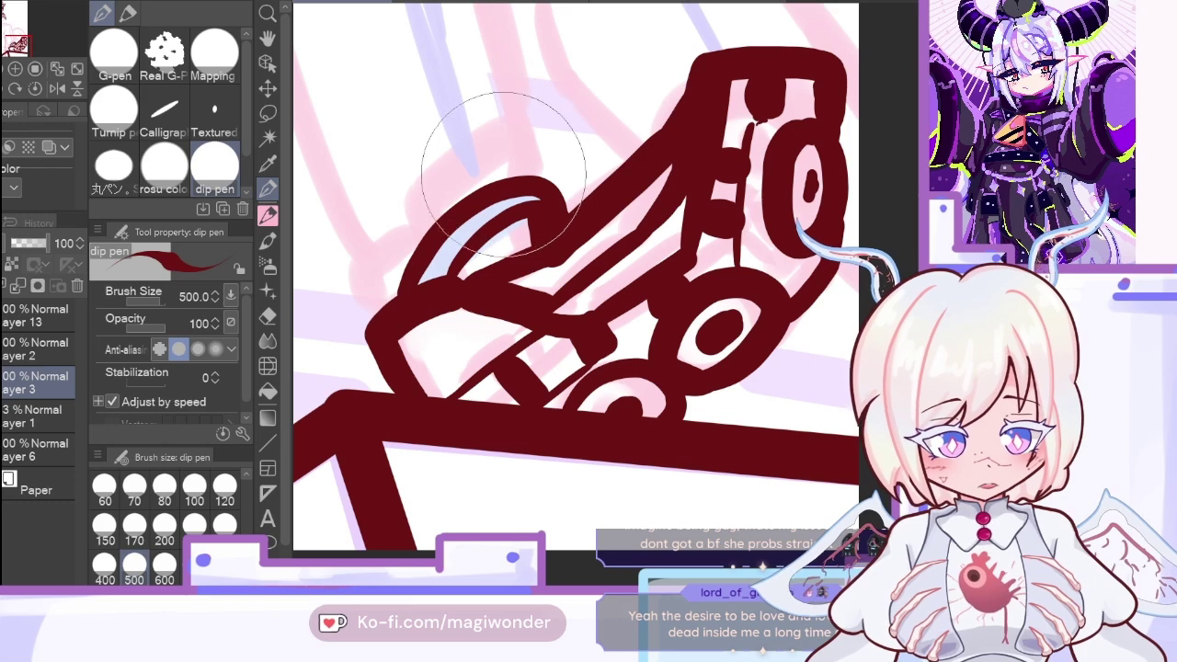
mouse_move(490, 182)
mouse_down()
mouse_move(532, 150)
mouse_move(537, 180)
mouse_up()
drag(425, 230, 419, 176)
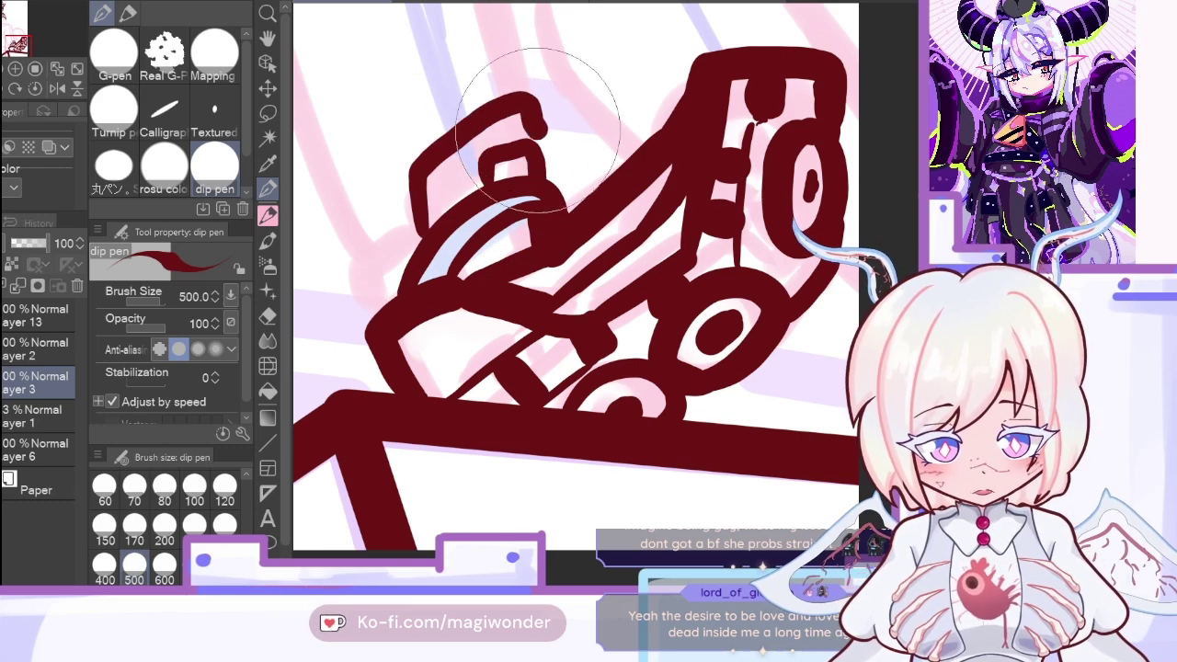
key(ctrl+z)
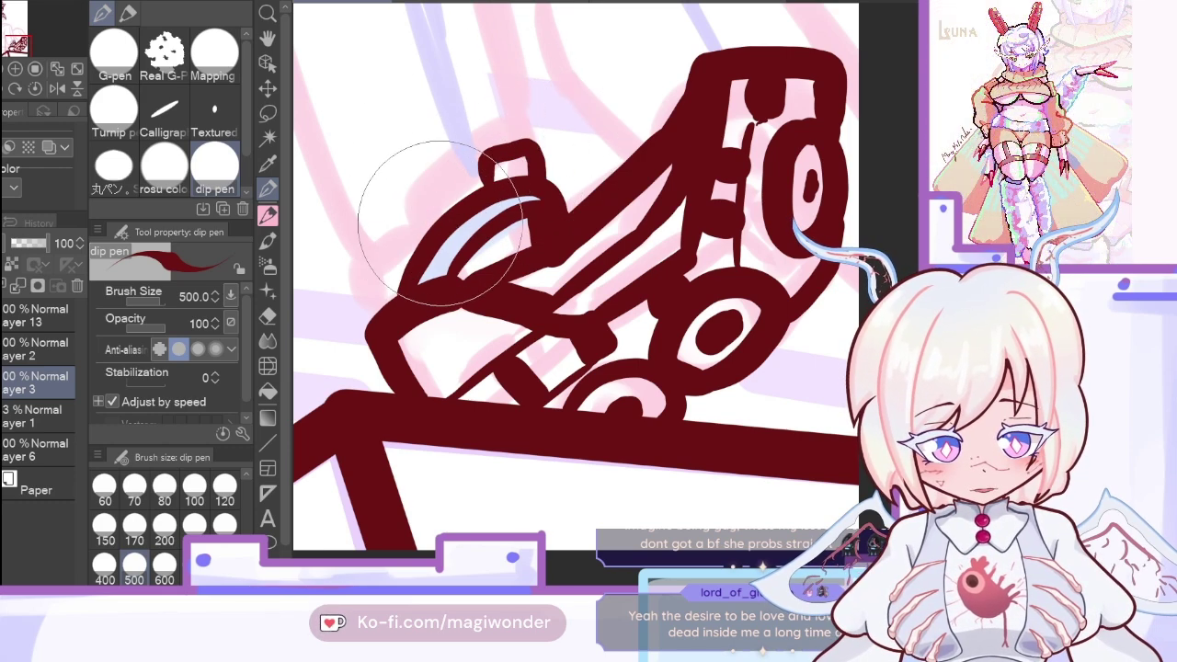
mouse_move(439, 223)
mouse_down()
mouse_move(431, 191)
mouse_move(495, 109)
mouse_move(538, 145)
mouse_up()
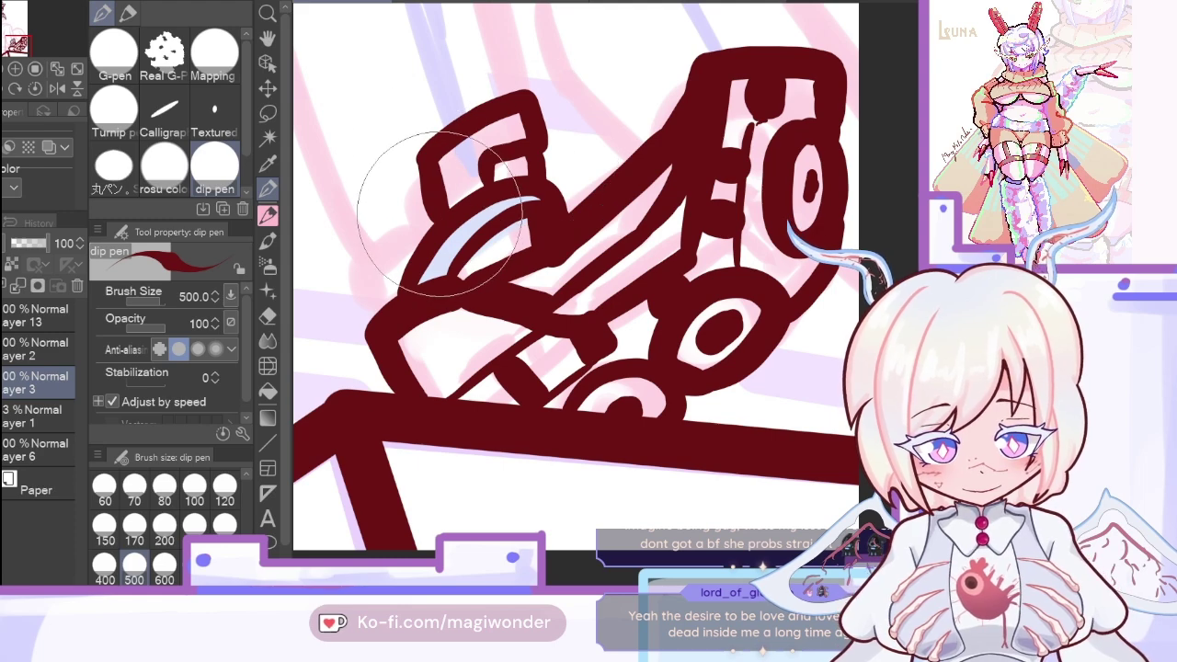
Step: Ink the flared cuff behind the ankle, with its inner fold and a rear edge running down to the heel cap
mouse_move(425, 210)
mouse_down()
mouse_move(384, 229)
mouse_move(375, 279)
mouse_up()
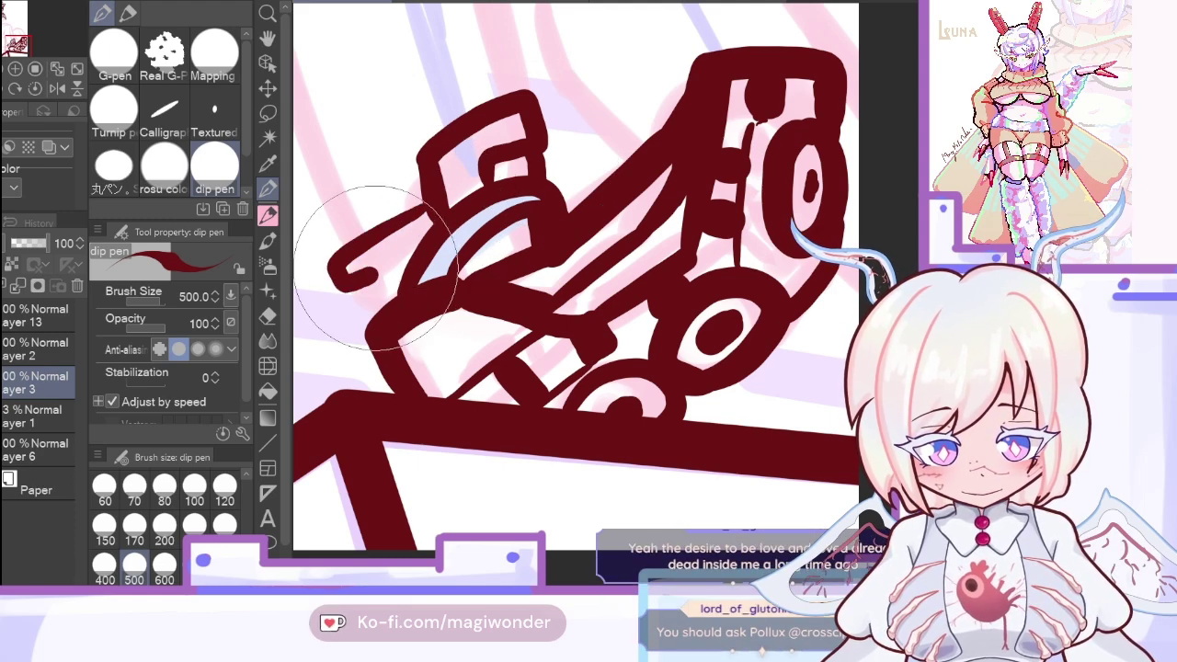
key(ctrl+z)
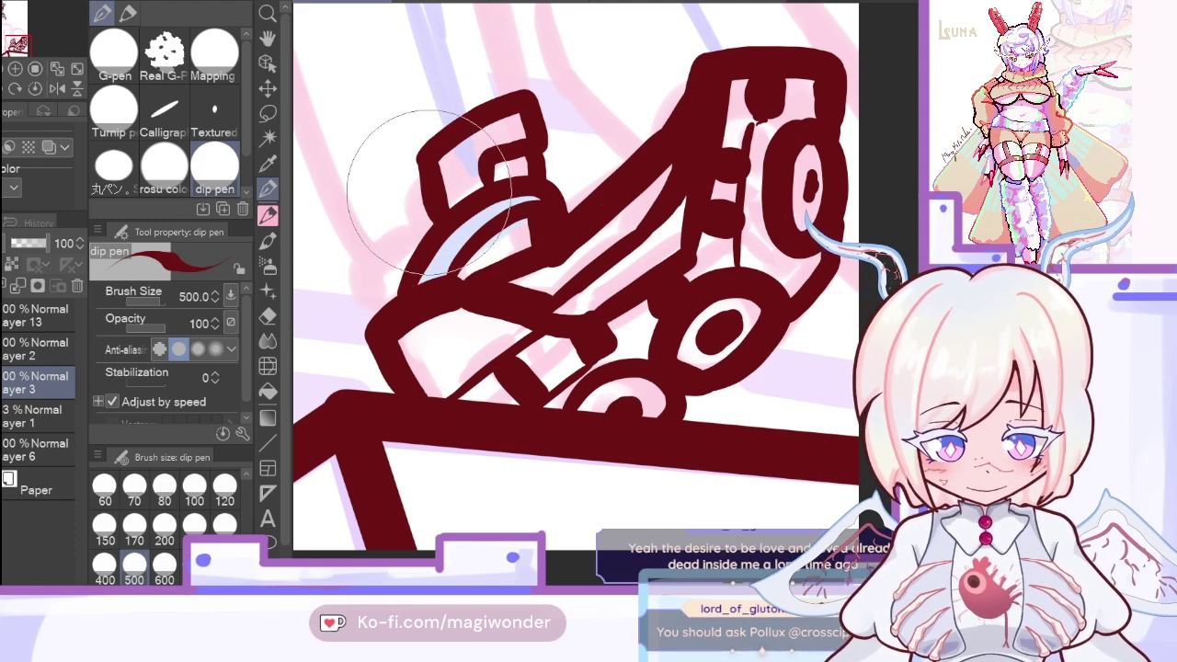
mouse_move(428, 204)
mouse_down()
mouse_move(334, 260)
mouse_move(349, 278)
mouse_move(422, 233)
mouse_up()
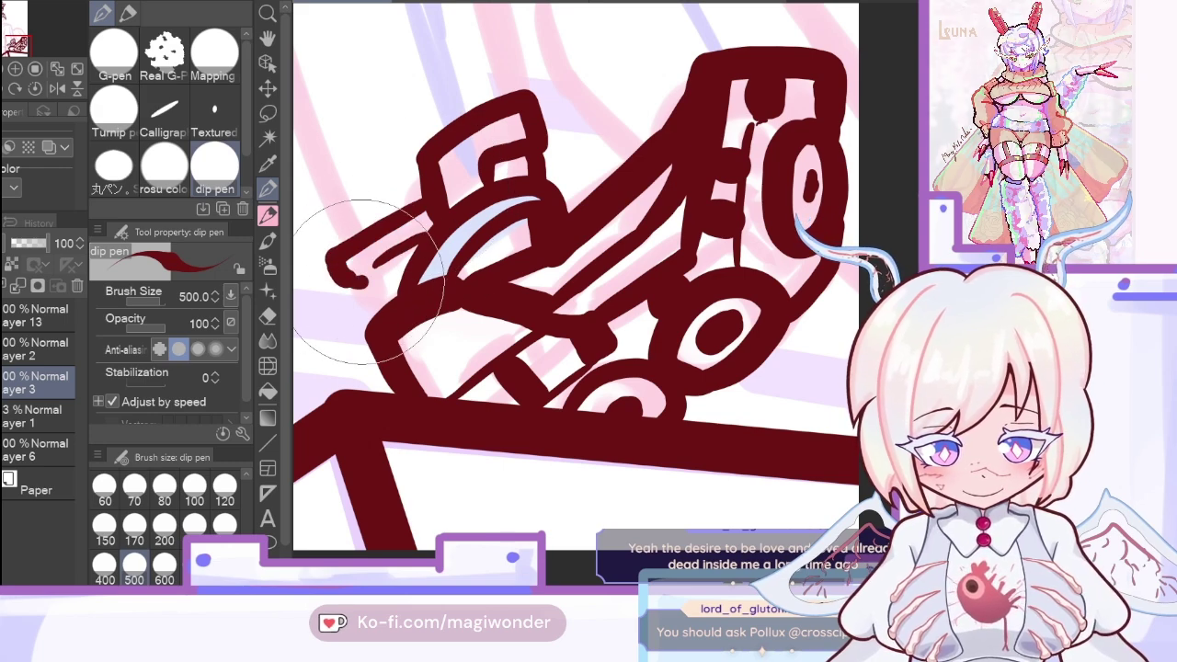
drag(356, 280, 387, 333)
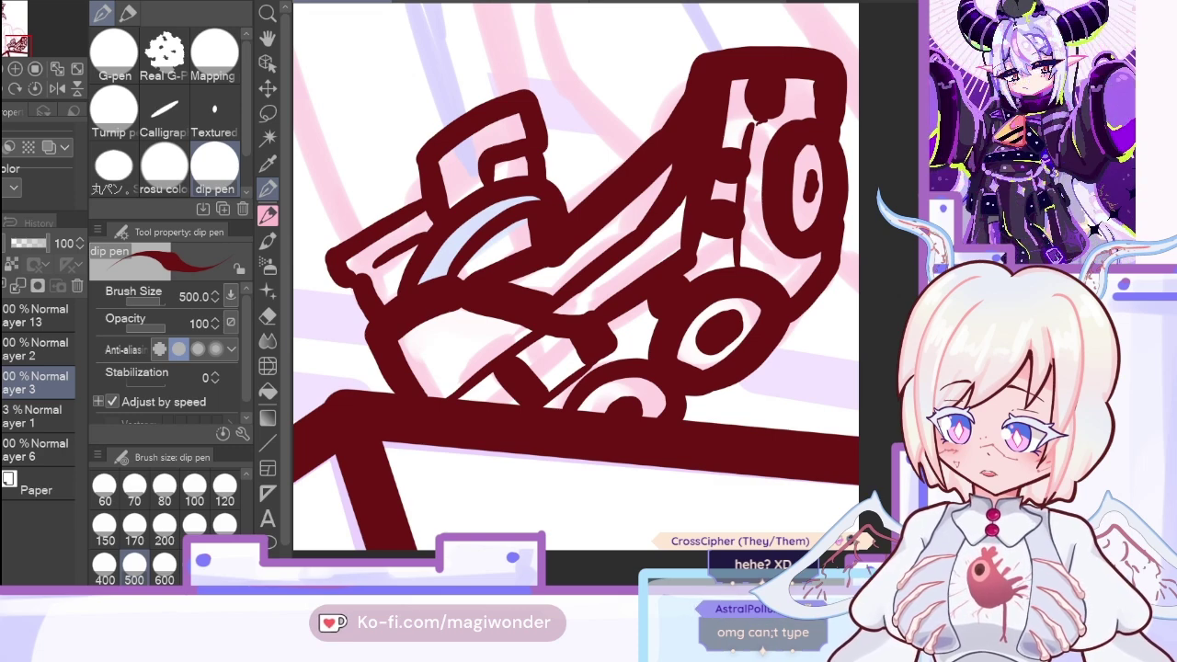
Step: Ink the near leg's calf line from the skate cuff up to the bend behind the knee, with a crease branching off it
click(56, 70)
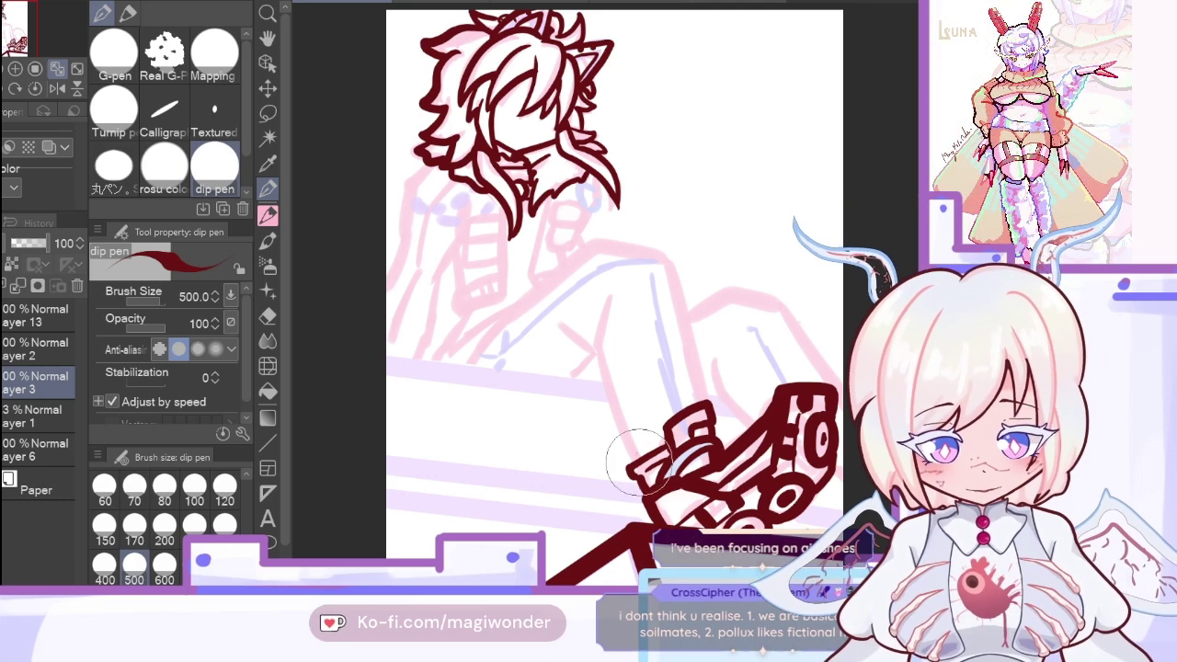
mouse_move(634, 461)
mouse_down()
mouse_move(597, 358)
mouse_move(607, 296)
mouse_up()
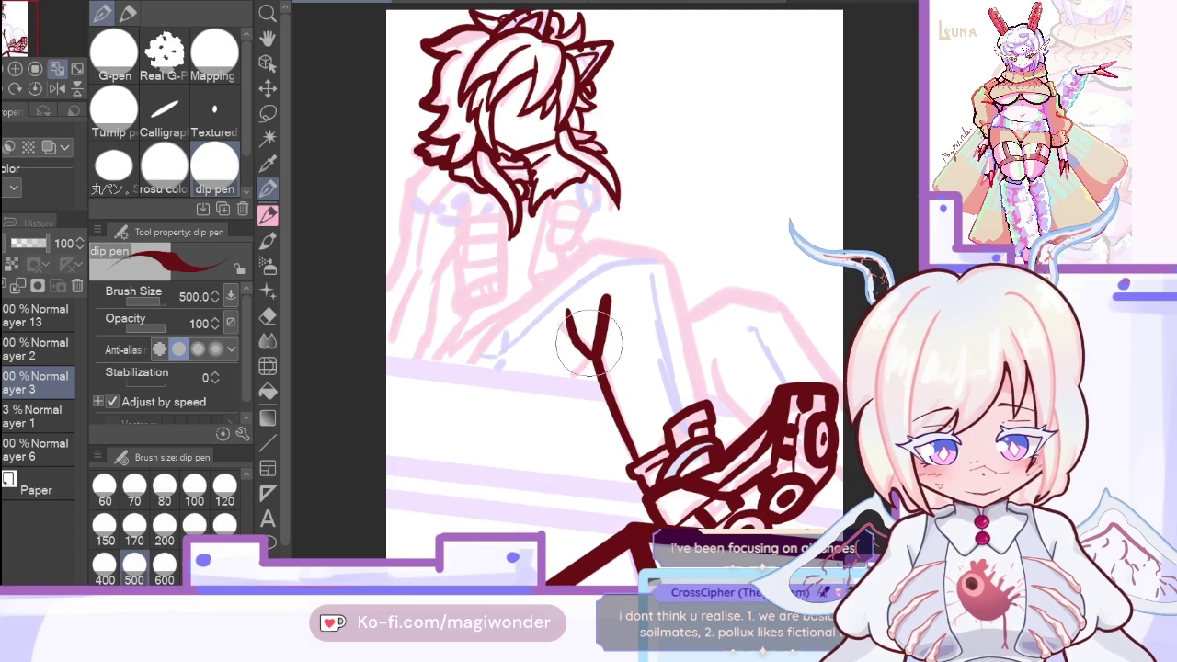
drag(559, 311, 596, 359)
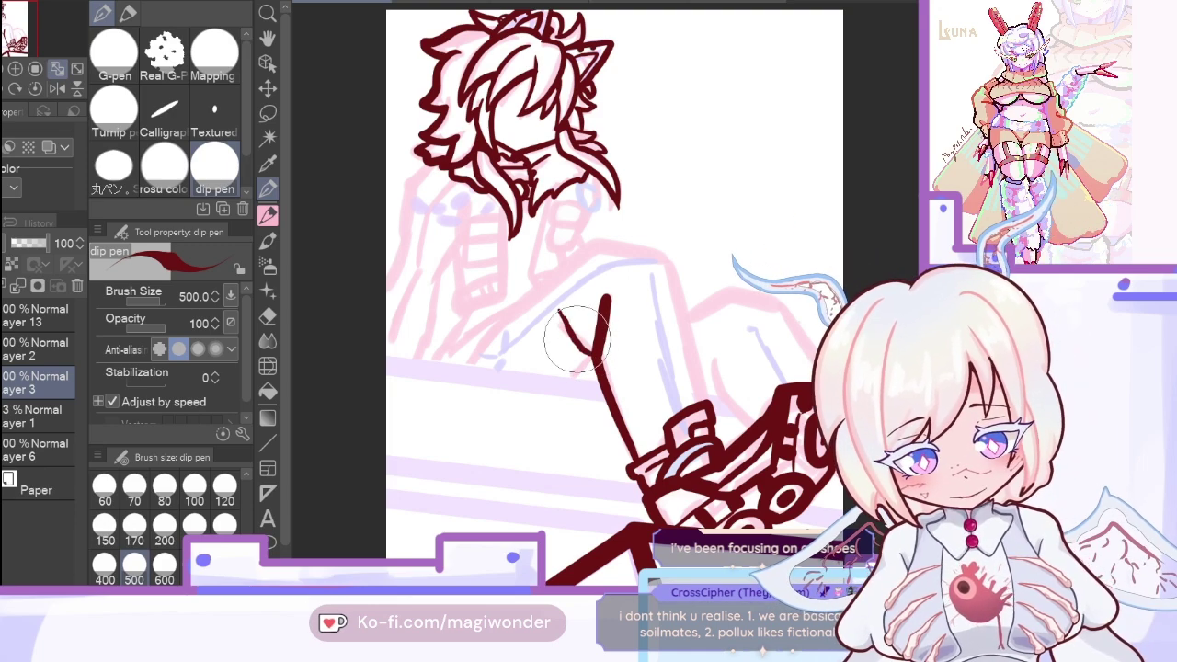
key(ctrl+z)
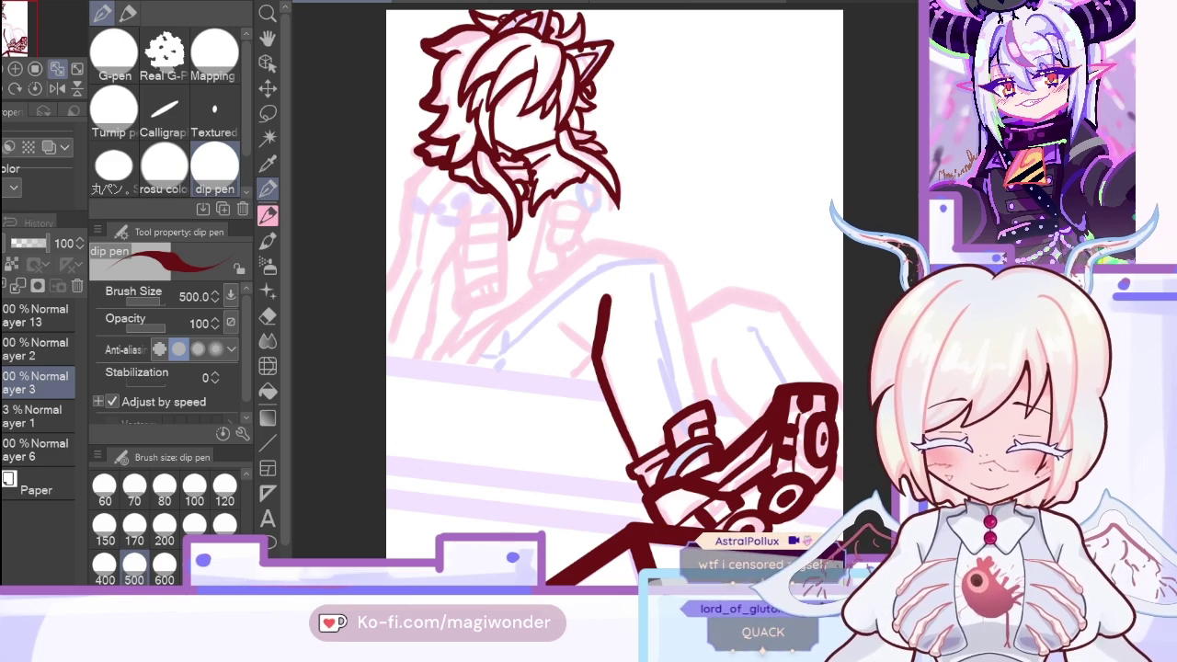
click(57, 89)
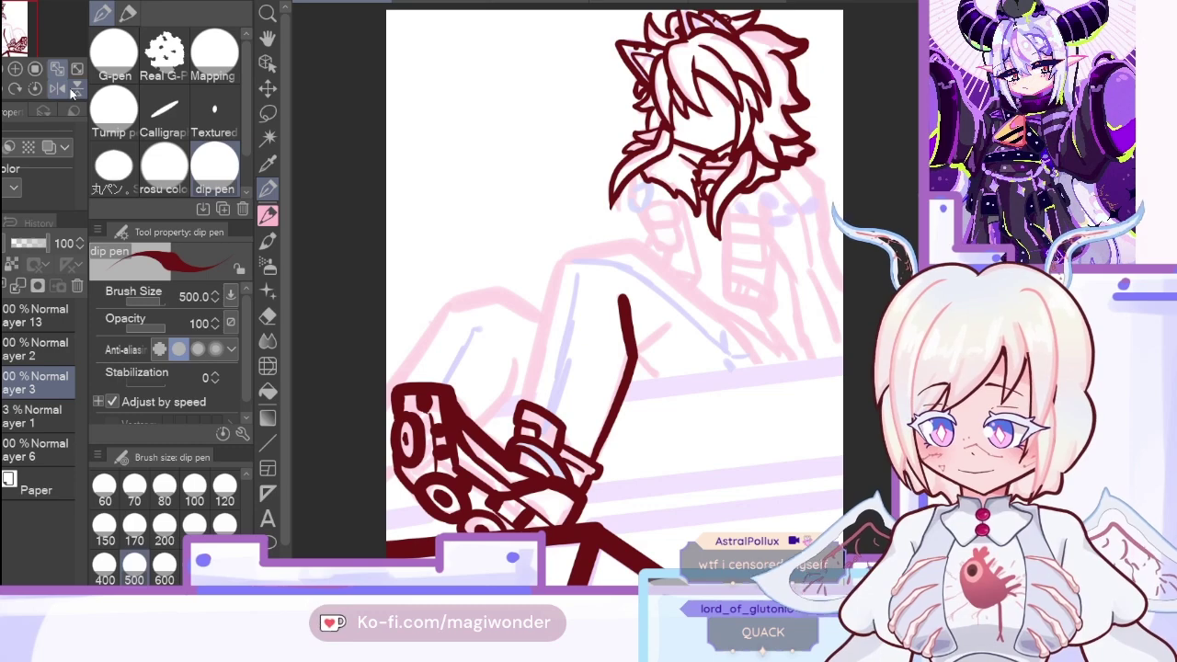
drag(633, 357, 674, 321)
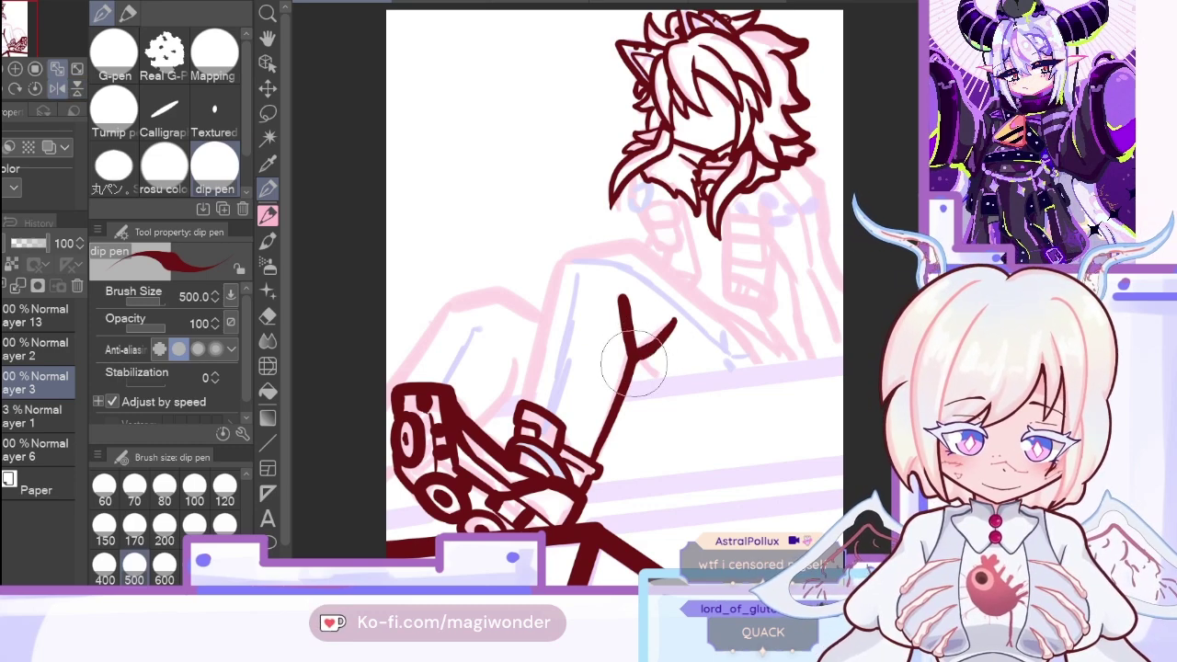
Step: Ink the near leg's shin line from the shoe tongue up over the bent knee to the start of the thigh
mouse_move(515, 433)
mouse_down()
mouse_move(551, 249)
mouse_move(655, 271)
mouse_up()
key(ctrl+z)
mouse_move(524, 423)
mouse_down()
mouse_move(545, 351)
mouse_move(612, 244)
mouse_move(633, 241)
mouse_up()
click(56, 90)
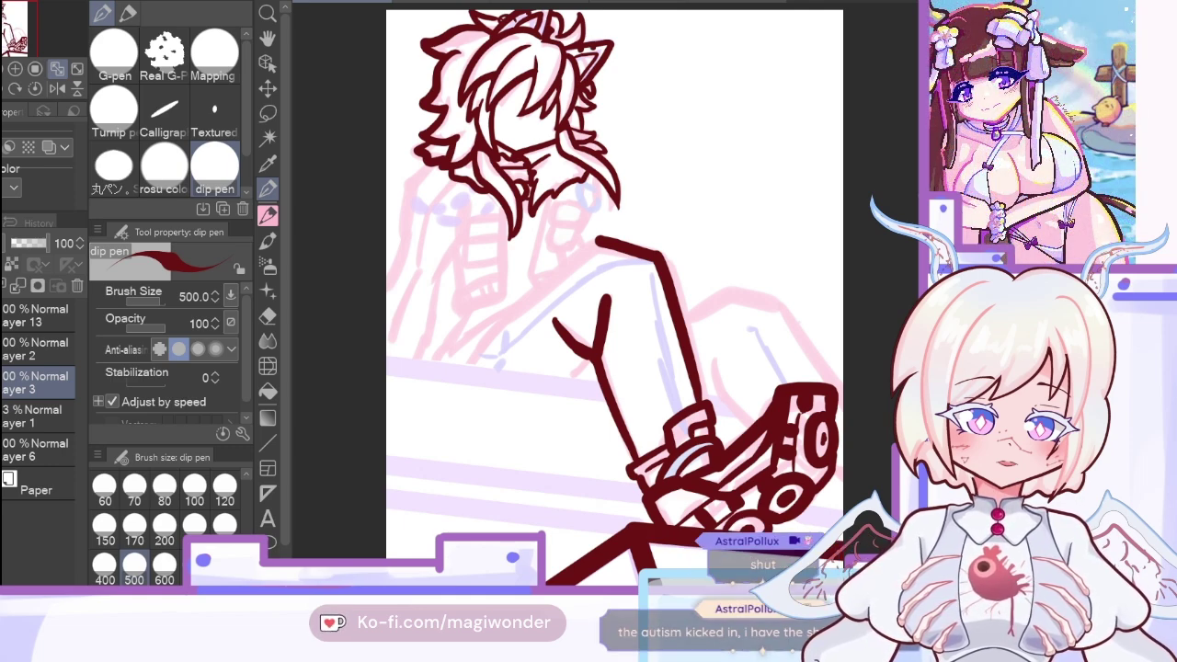
Step: Ink the far leg's short calf line and its outline over the bent knee to the near shin, and check the lines with the sketch hidden
click(57, 88)
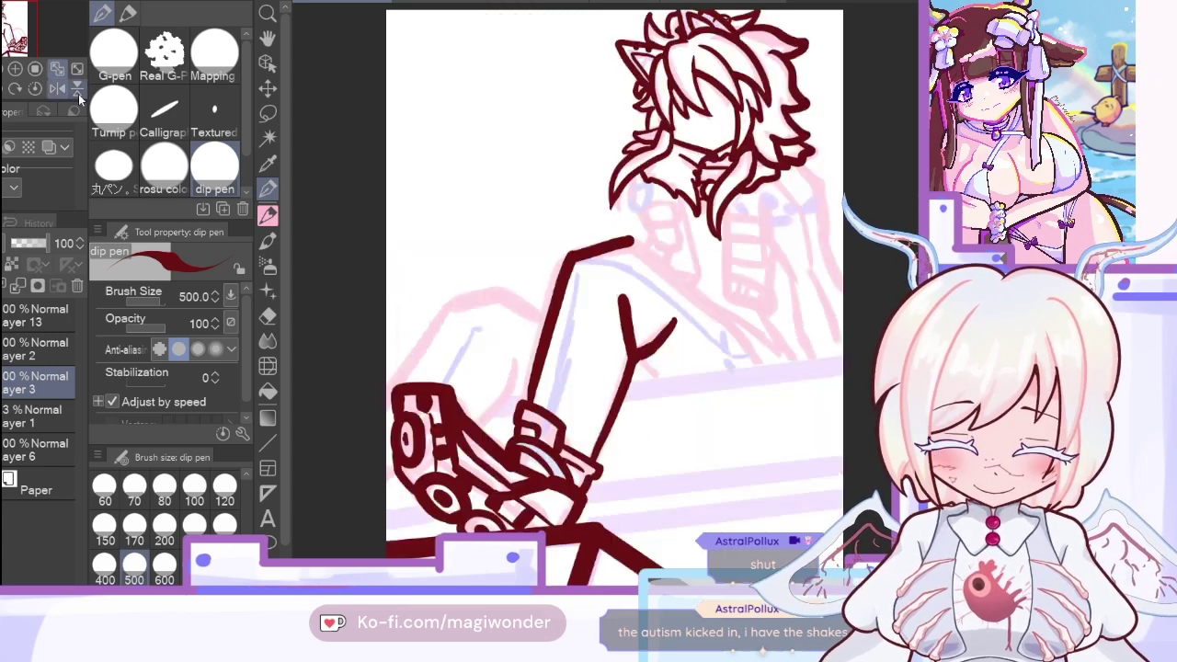
mouse_move(474, 427)
mouse_down()
mouse_move(511, 357)
mouse_move(473, 423)
mouse_move(520, 379)
mouse_up()
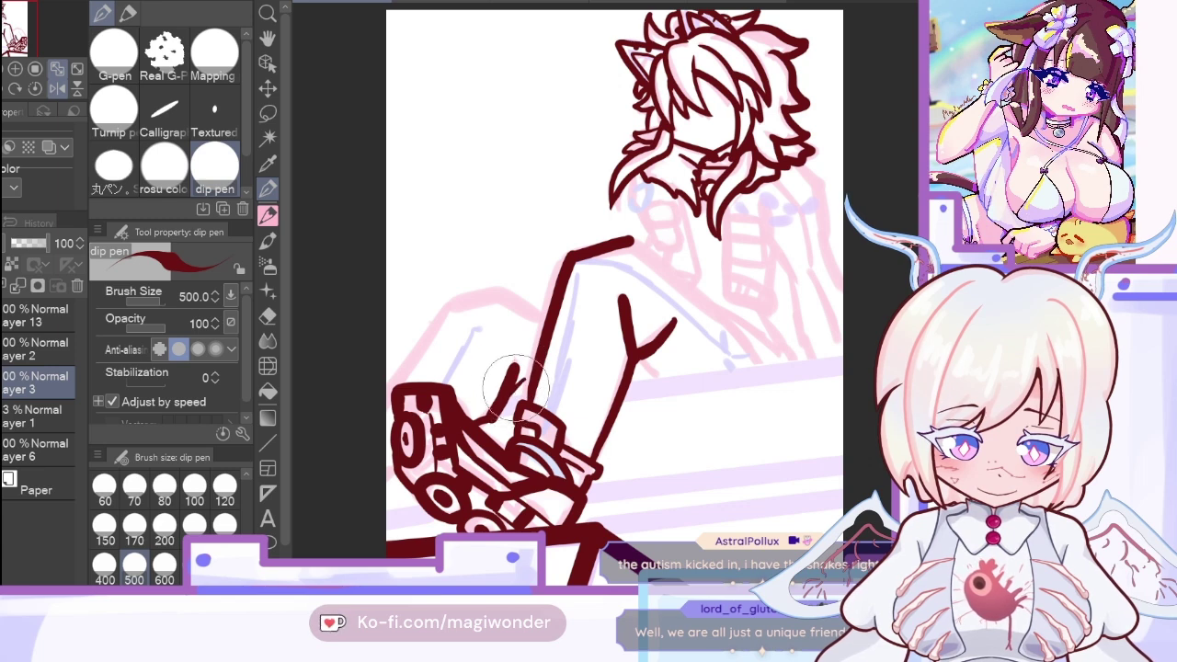
mouse_move(381, 397)
mouse_down()
mouse_move(452, 300)
mouse_move(493, 292)
mouse_up()
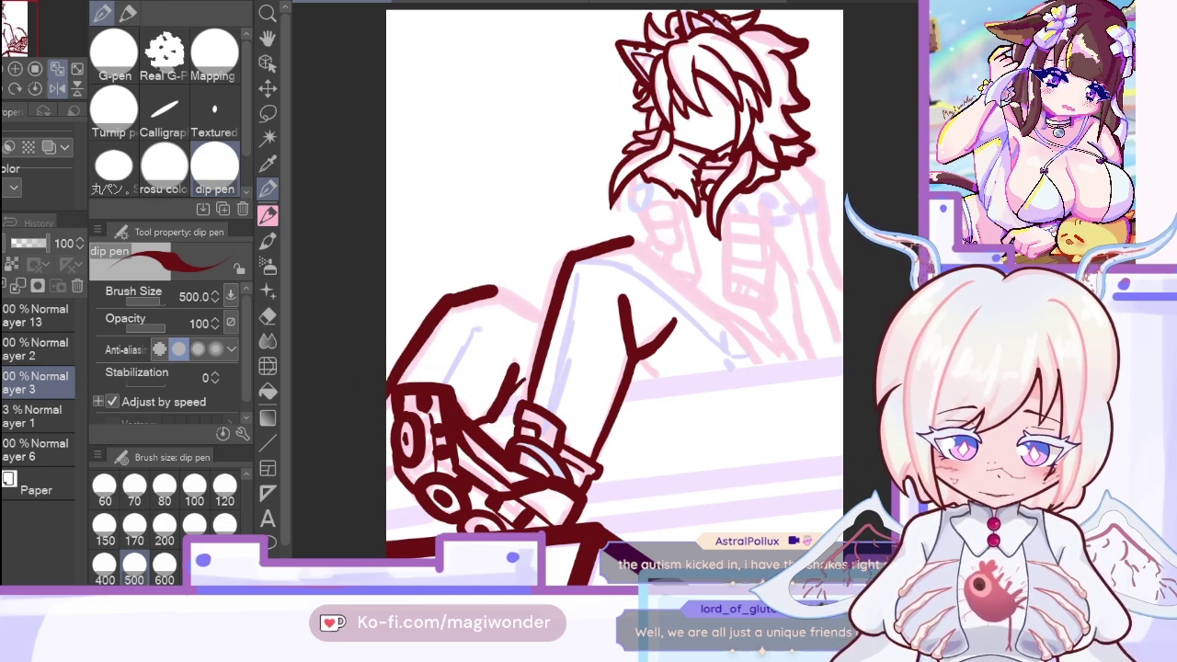
key(ctrl+z)
mouse_move(379, 396)
mouse_down()
mouse_move(439, 311)
mouse_move(469, 297)
mouse_move(497, 287)
mouse_move(547, 318)
mouse_up()
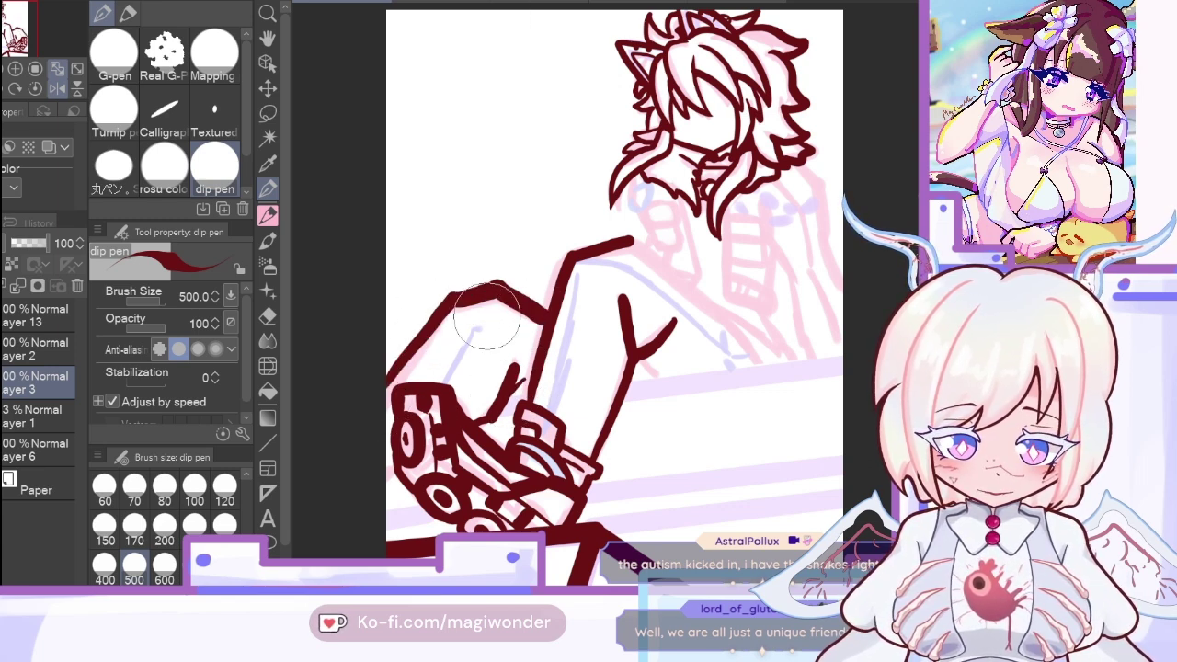
click(61, 89)
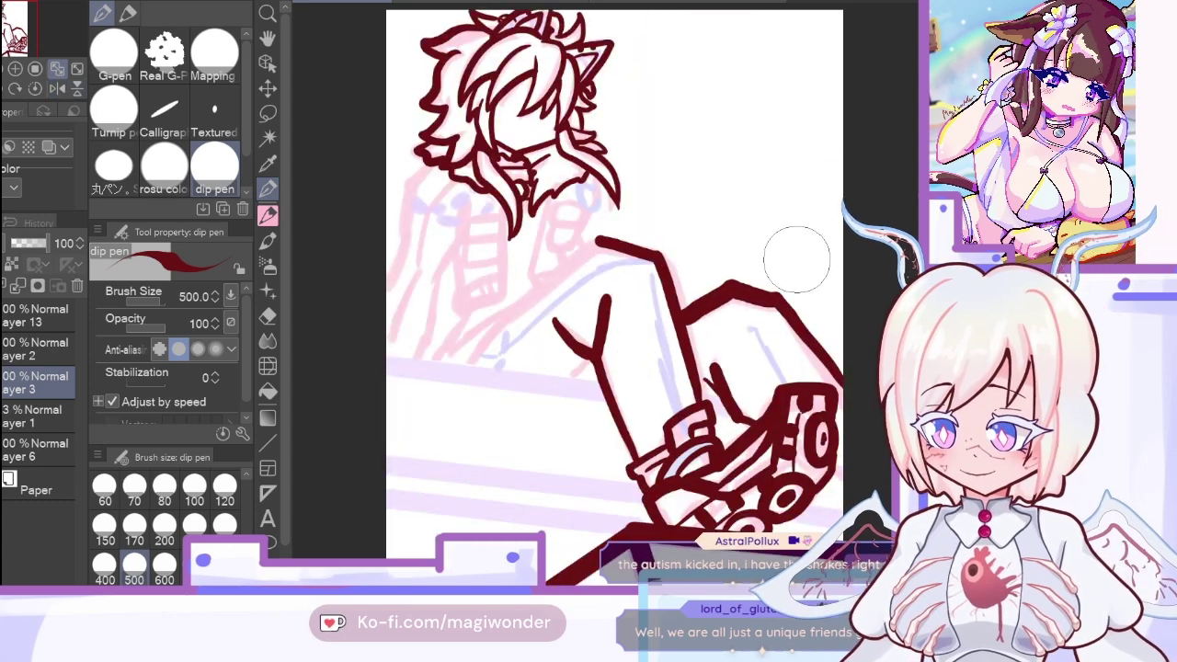
click(1, 415)
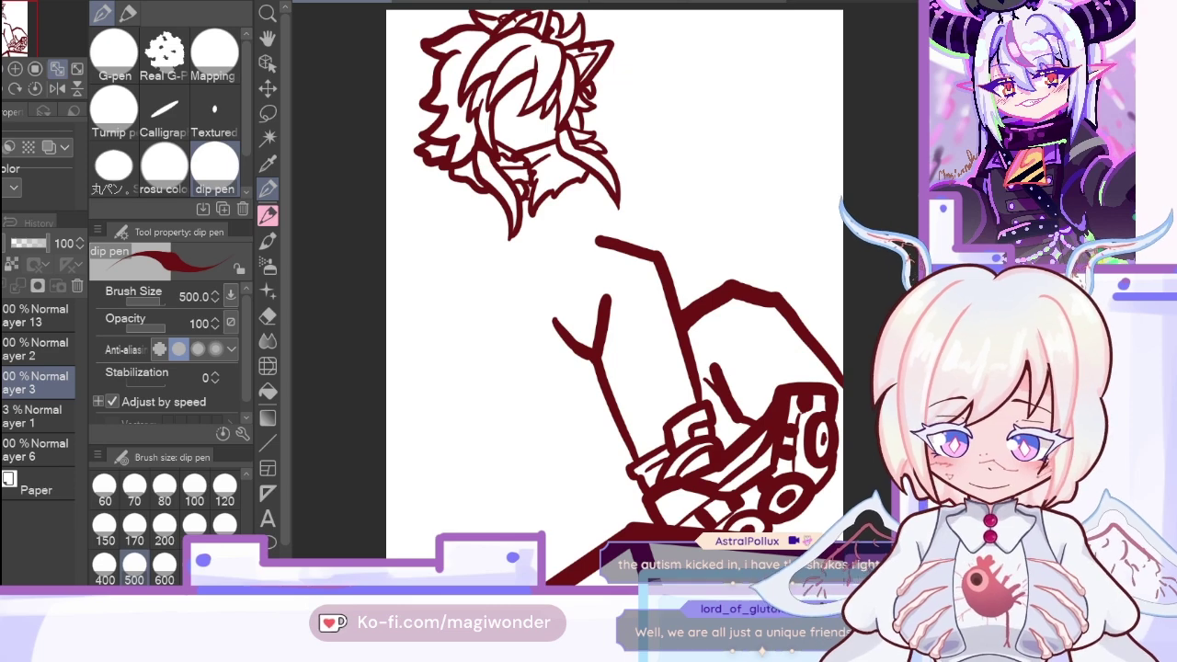
key(ctrl+z)
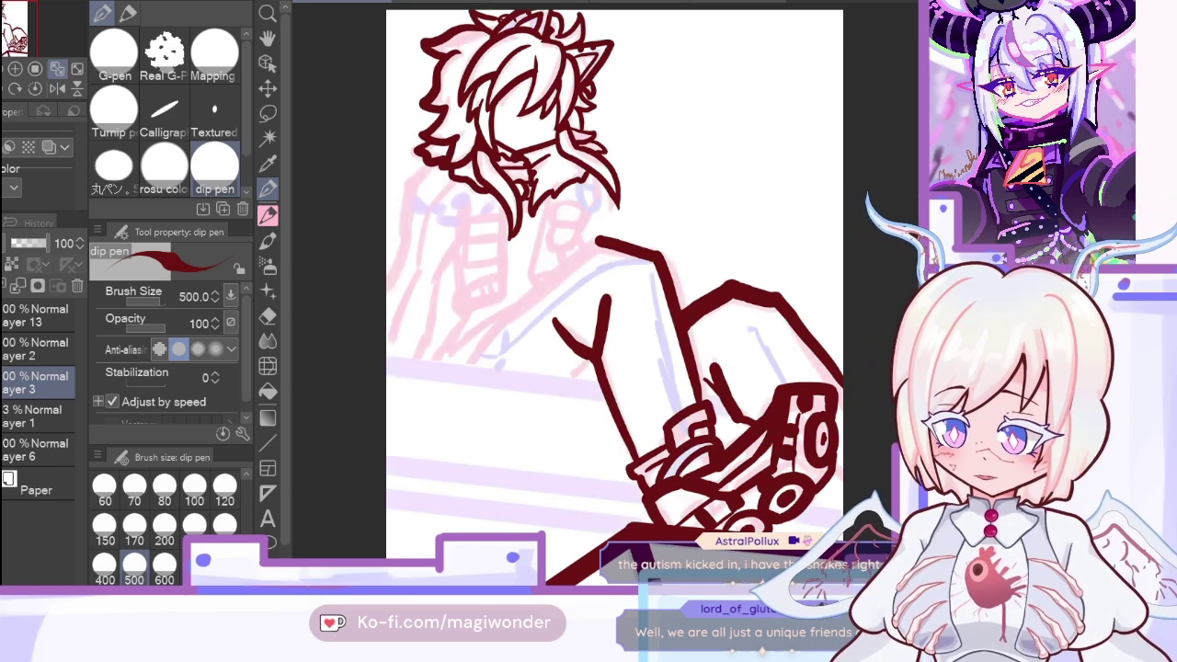
key(h)
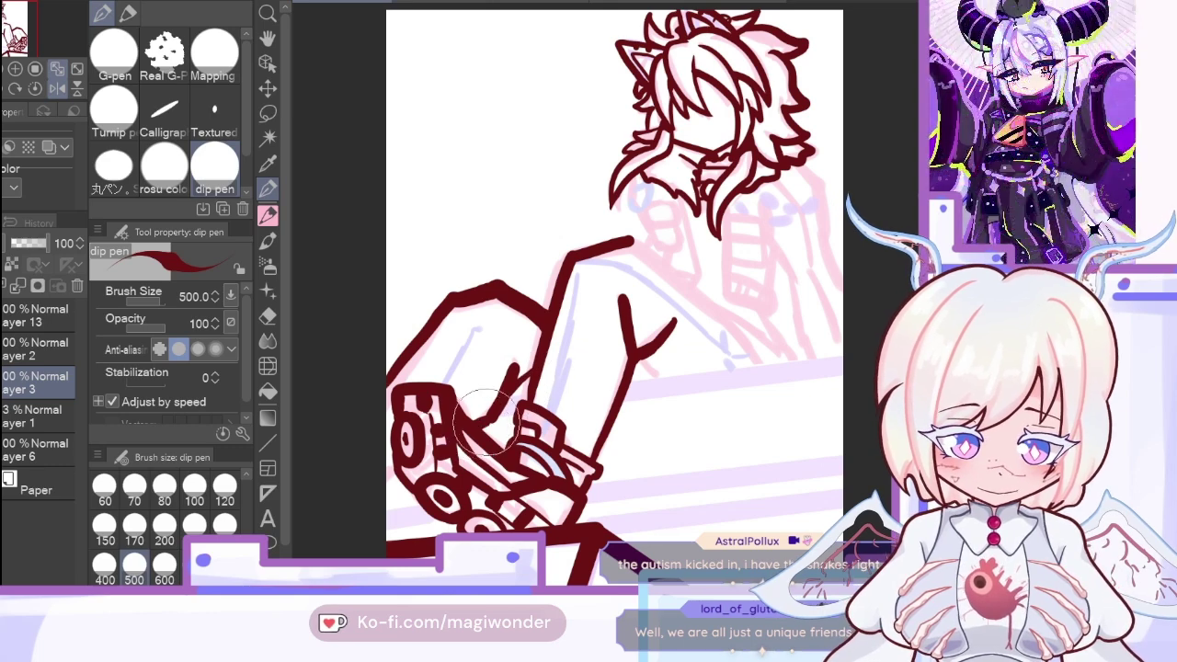
key(h)
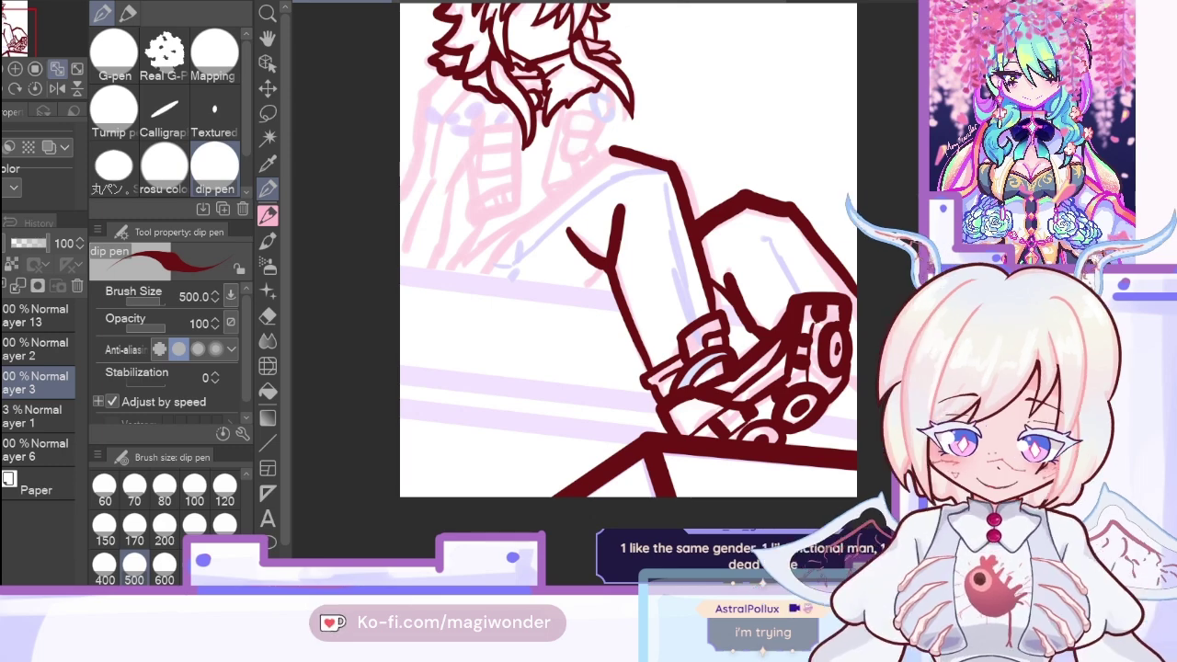
Step: Add a new layer below the character line art and ink the platform's long edges with straight lines along the lavender guides
click(36, 416)
key(ctrl+shift+n)
click(266, 443)
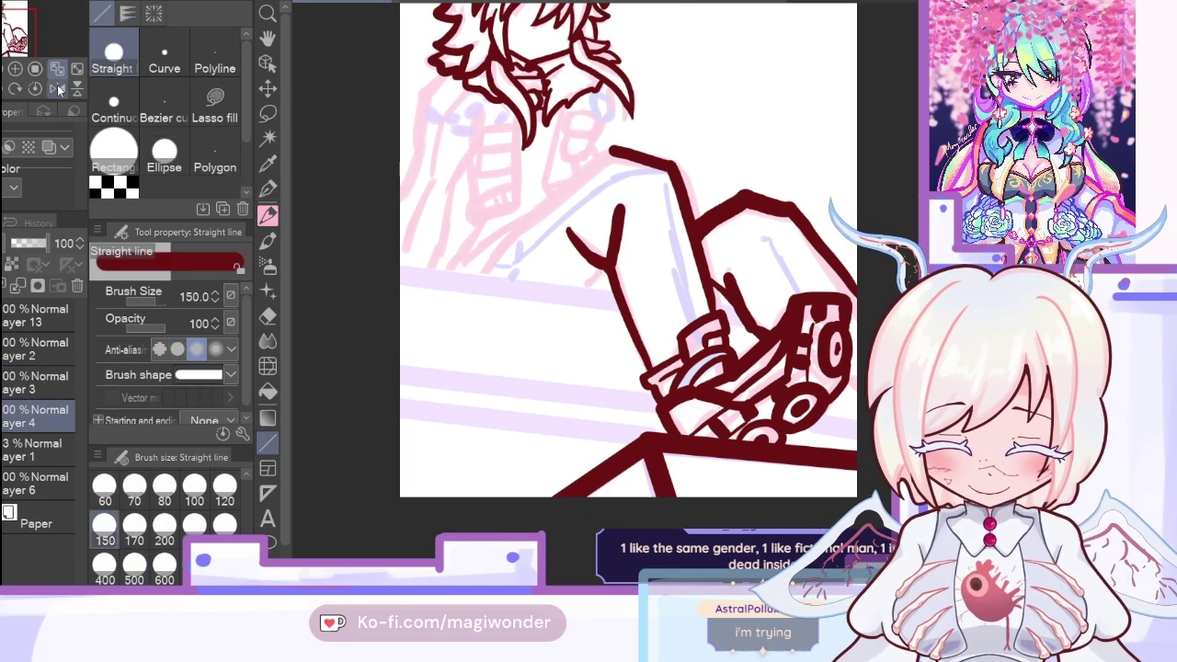
click(57, 88)
drag(384, 324, 905, 265)
mouse_move(373, 429)
mouse_down()
mouse_move(669, 390)
mouse_move(865, 391)
mouse_move(865, 366)
mouse_move(578, 438)
mouse_move(368, 452)
mouse_move(567, 445)
mouse_move(846, 405)
mouse_up()
key(ctrl+z)
Step: Erase the parts of the platform's straight lines that cross the skate and the near leg
key(e)
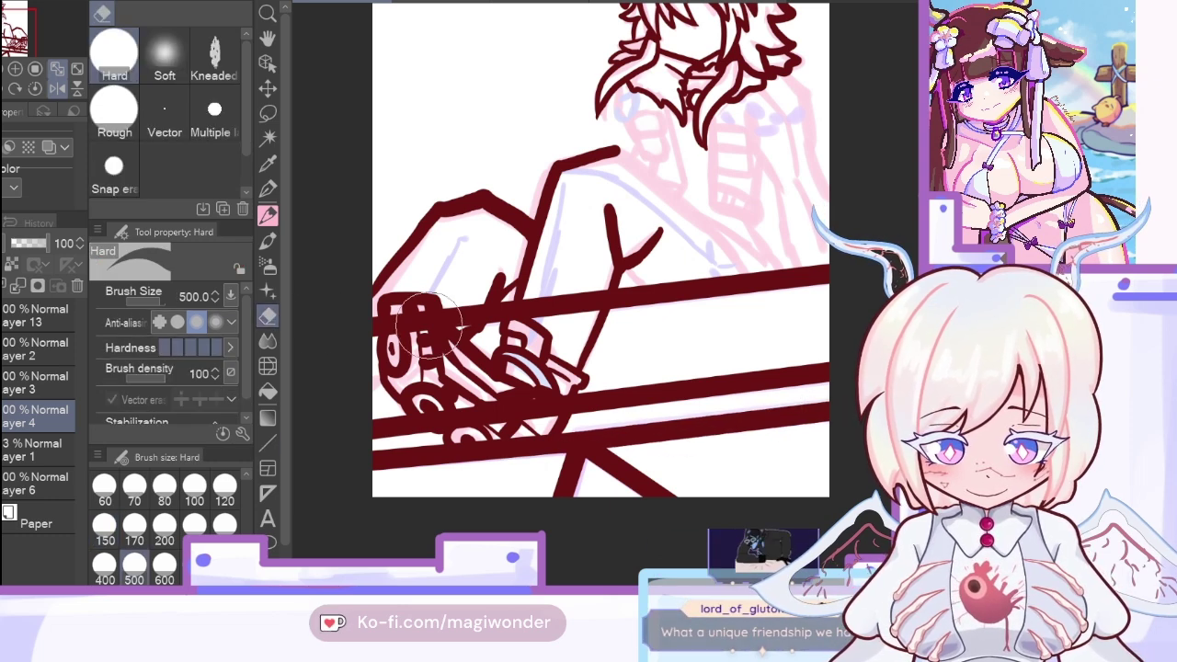
mouse_move(354, 342)
mouse_down()
mouse_move(440, 285)
mouse_move(458, 294)
mouse_move(459, 350)
mouse_up()
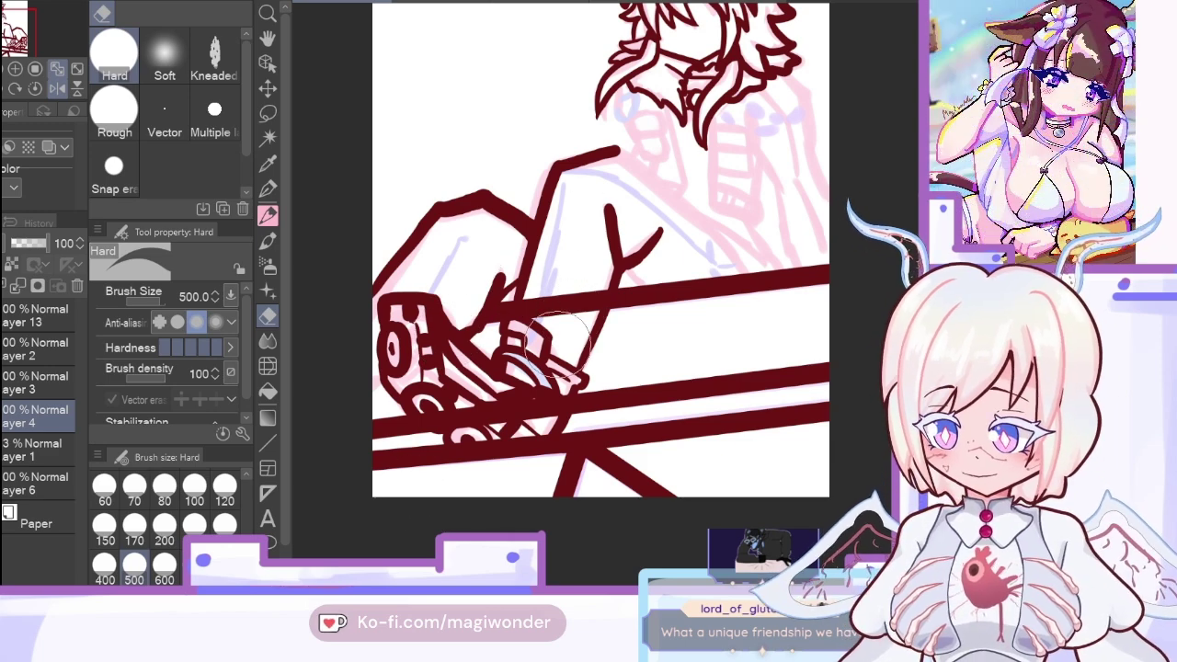
mouse_move(563, 326)
mouse_down()
mouse_move(540, 280)
mouse_move(588, 287)
mouse_move(574, 342)
mouse_move(604, 260)
mouse_up()
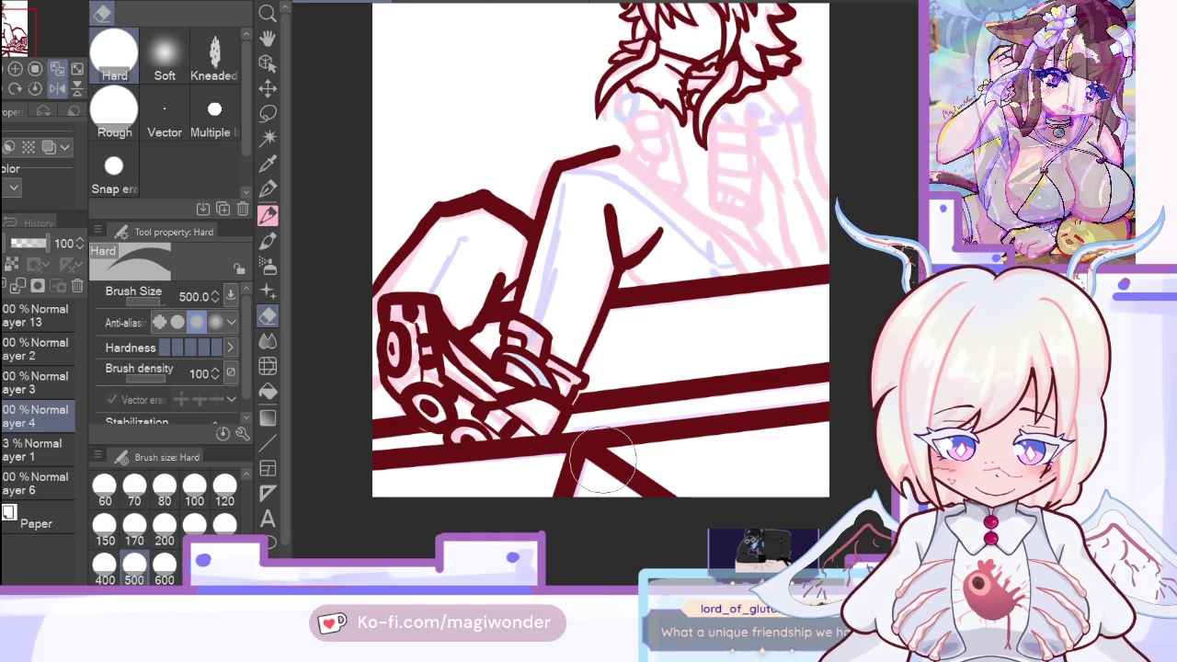
Step: Switch back to the dip pen and check the mirrored line art against the coloured version
key(p)
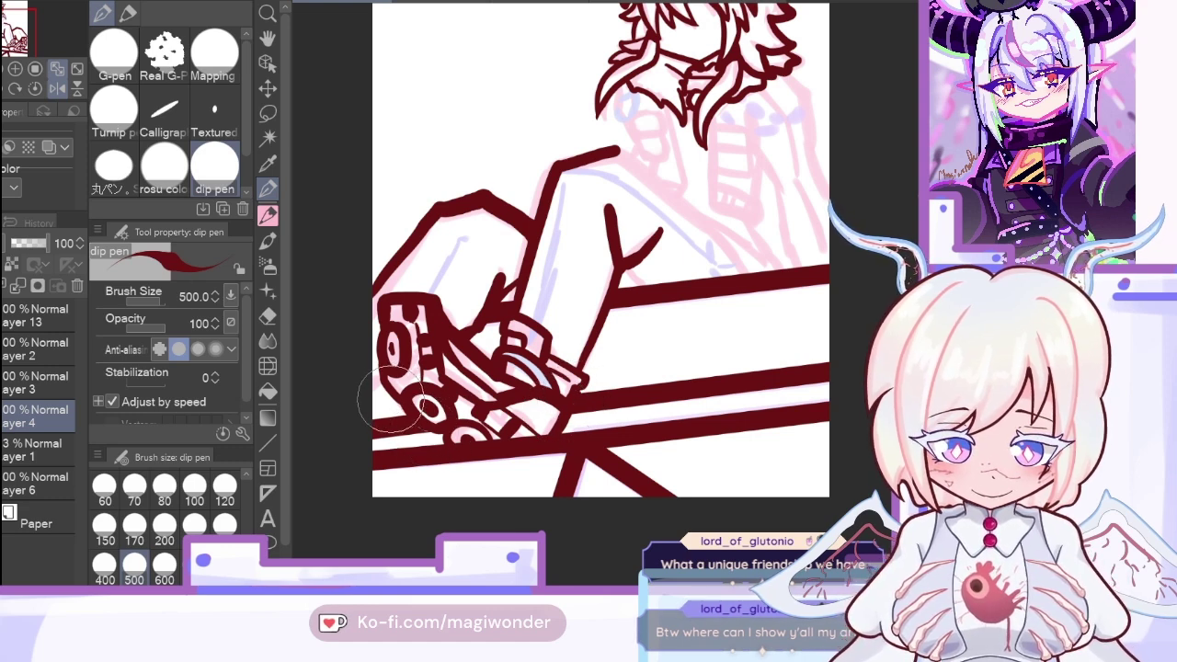
click(57, 88)
key(ctrl+z)
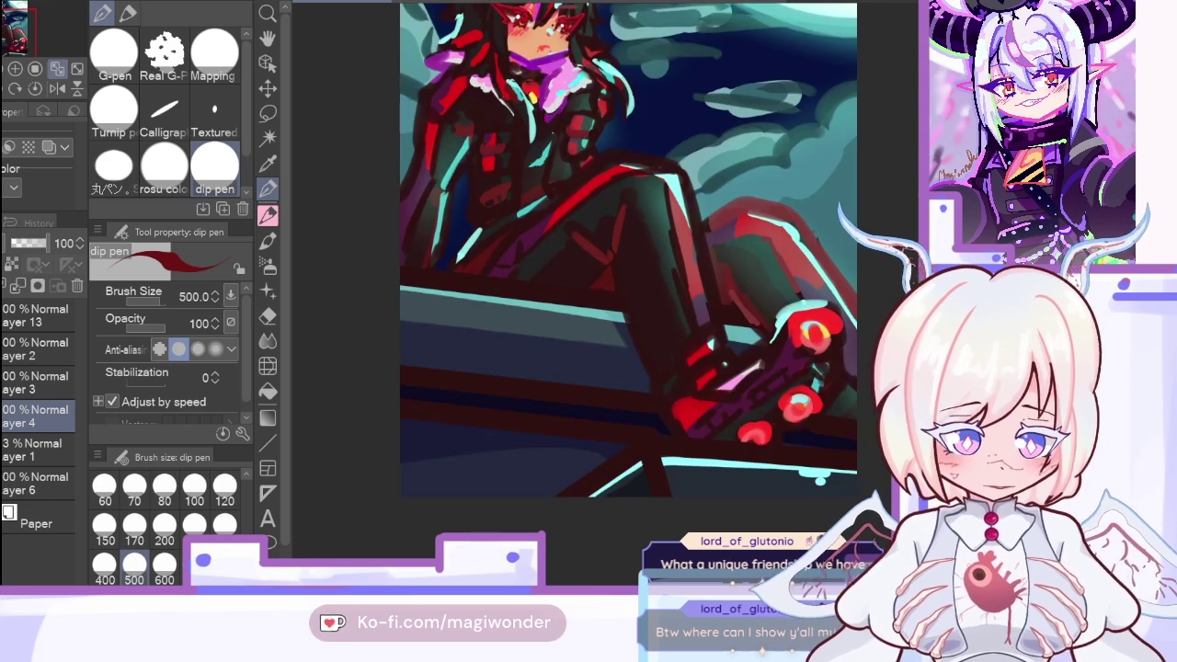
key(ctrl+y)
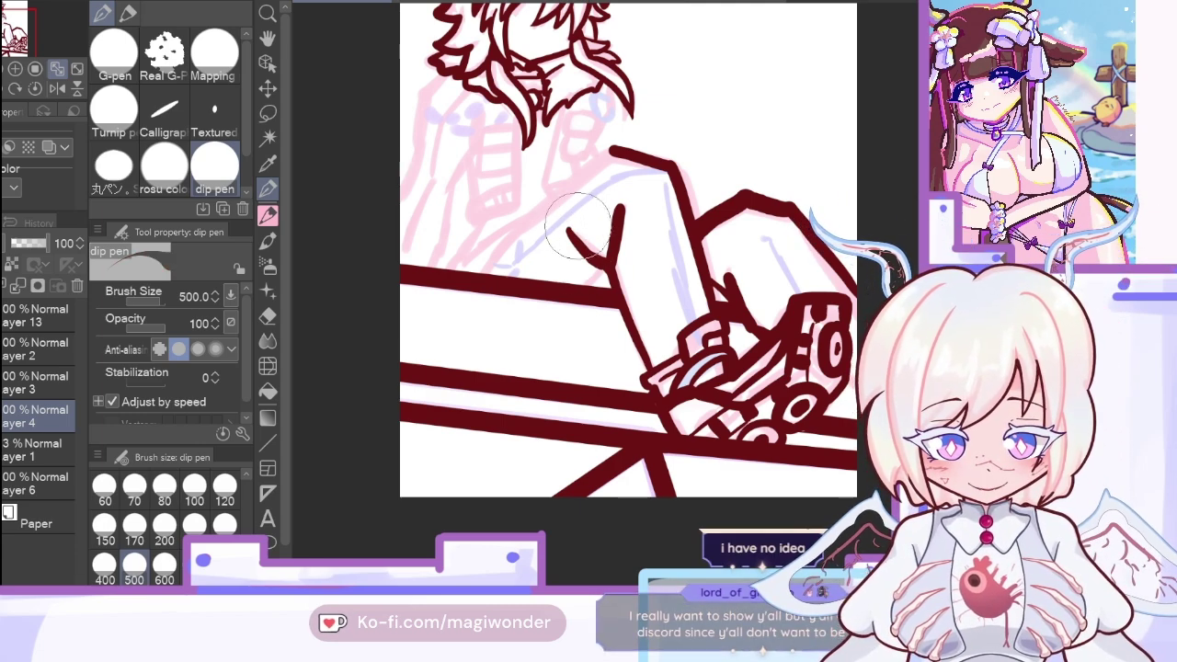
click(17, 285)
key(ctrl+z)
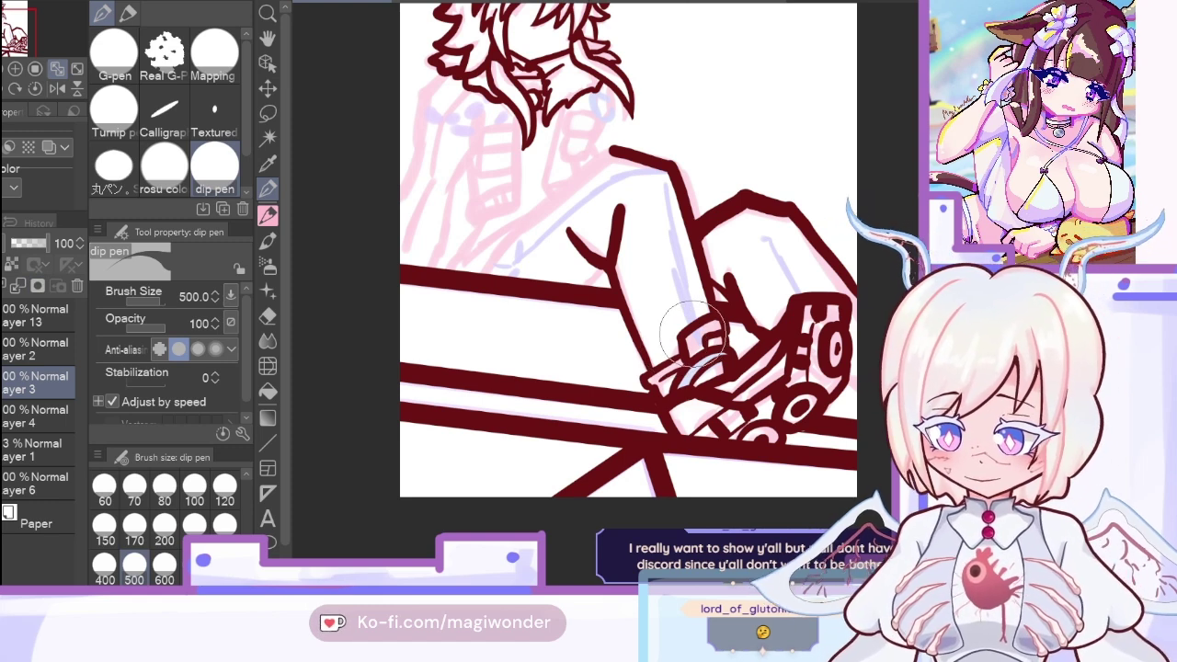
key(ctrl+z)
click(57, 88)
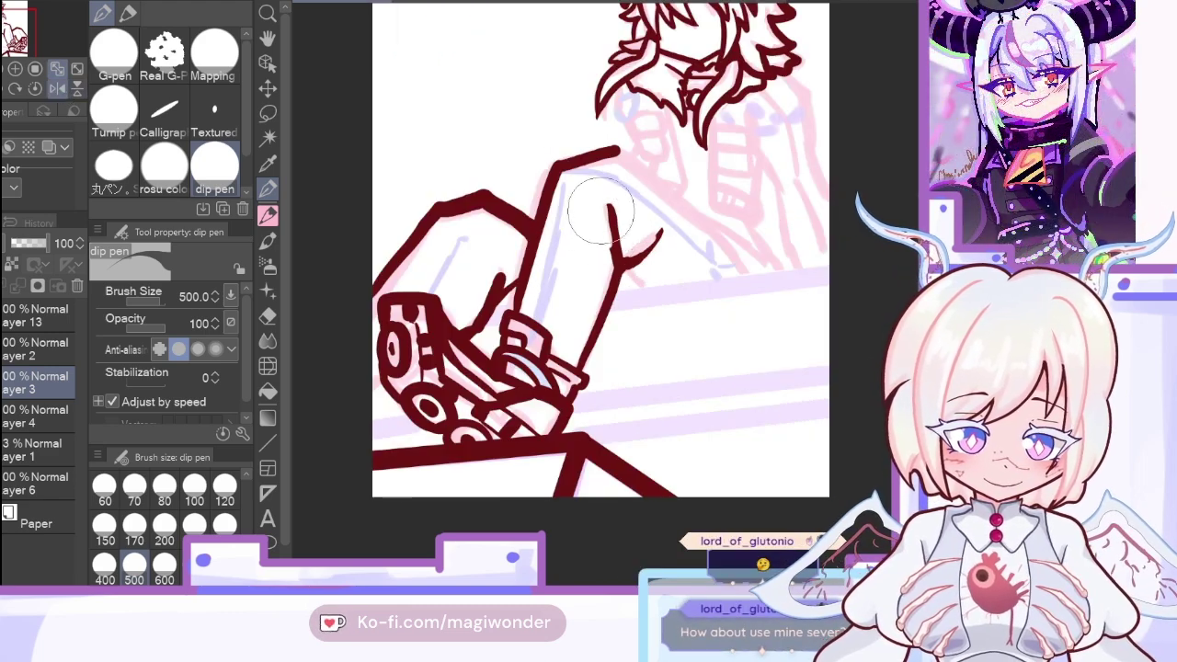
key(c)
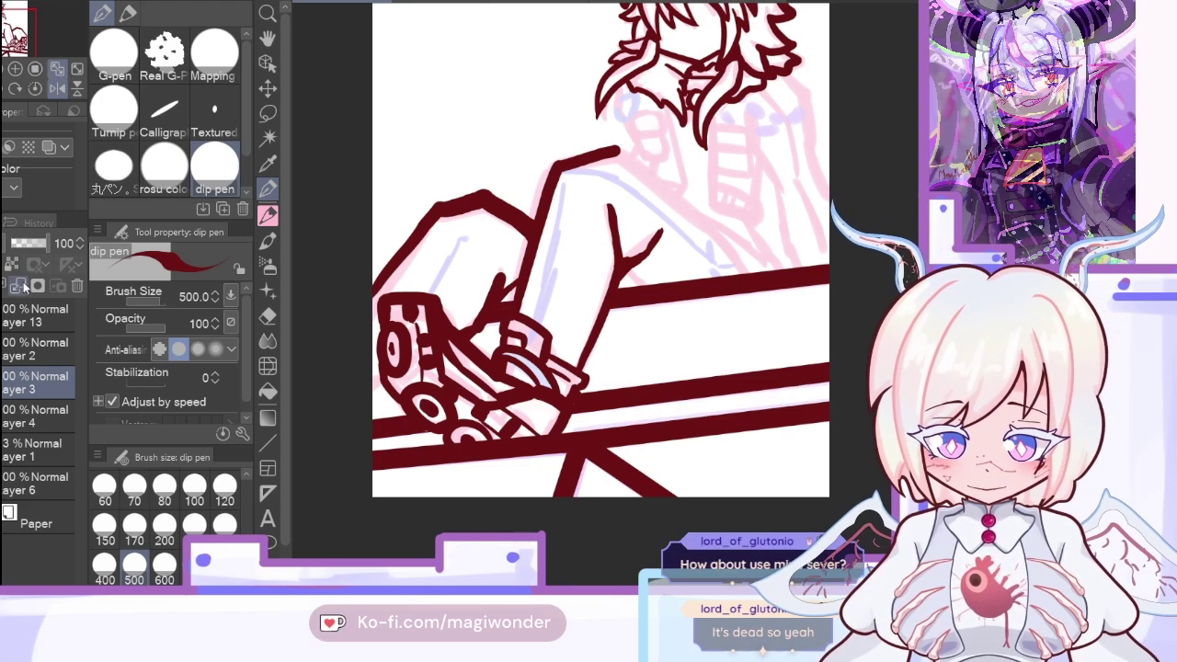
Step: Merge the character line art on Layer 3 down into the platform lines on Layer 4
click(1, 349)
click(2, 350)
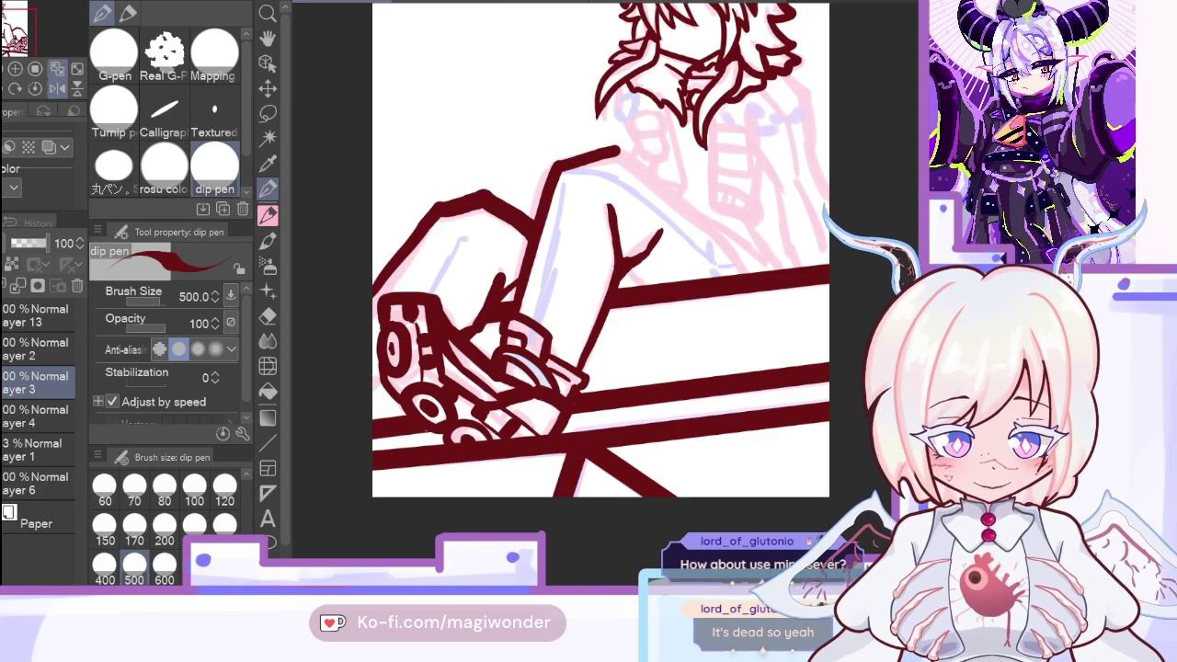
click(18, 285)
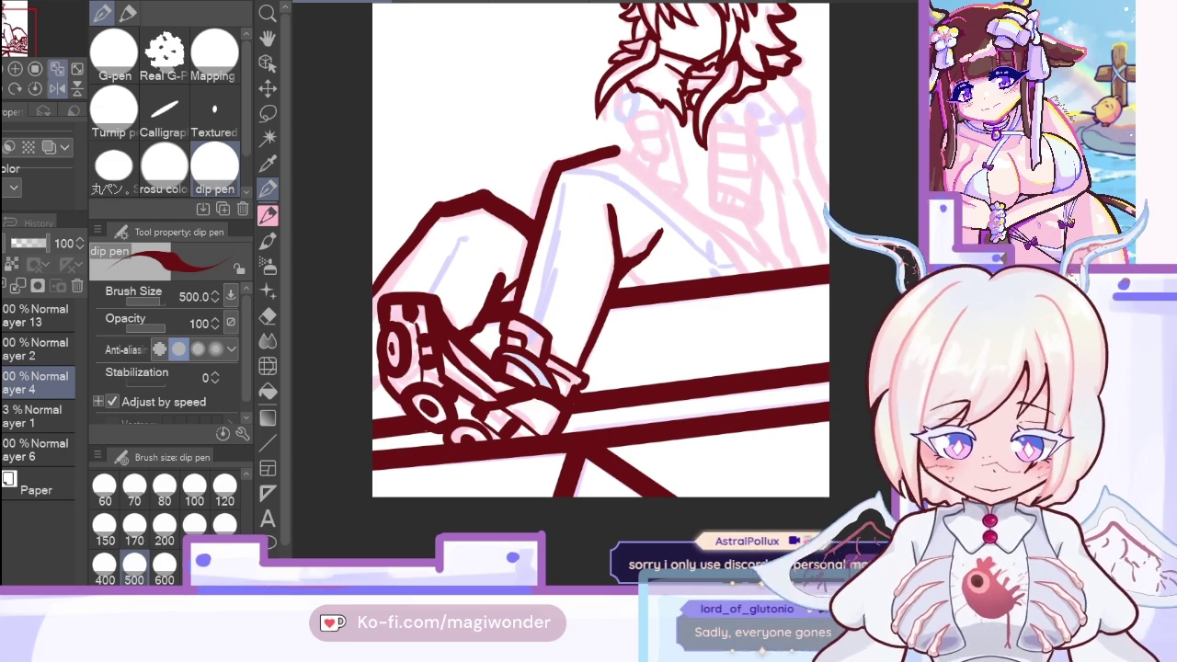
Step: Ink the near thigh's upper outline from the knee to the platform, with a second short line beside it at the hip
click(57, 87)
drag(485, 278, 609, 150)
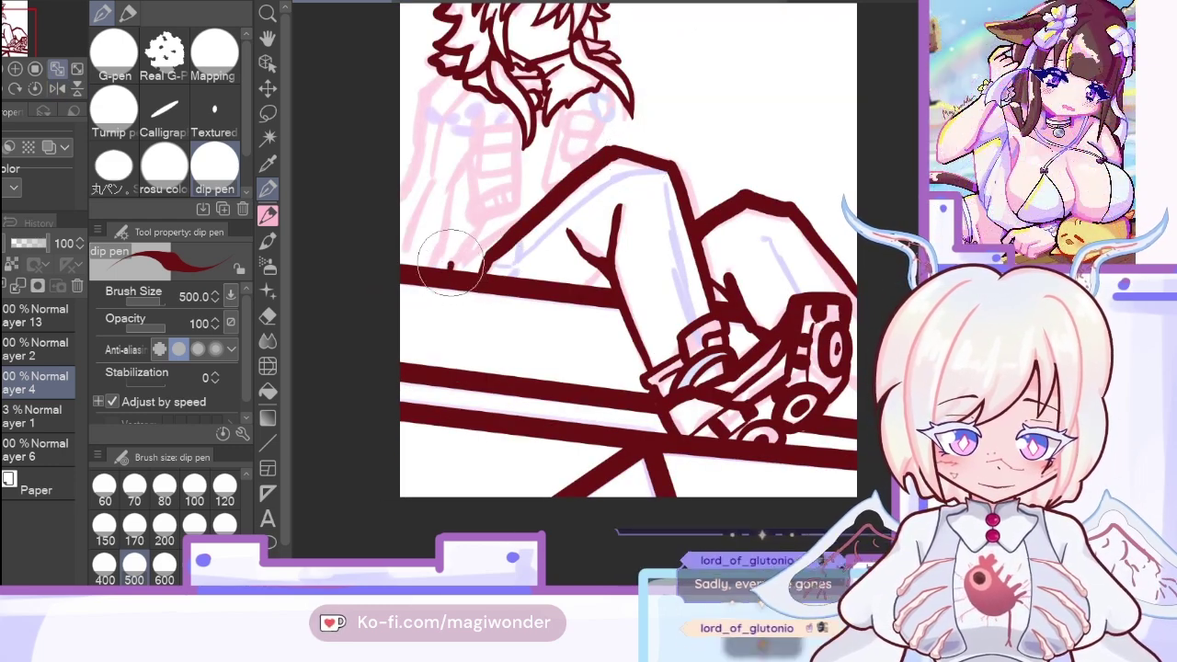
drag(448, 266, 522, 218)
key(ctrl+z)
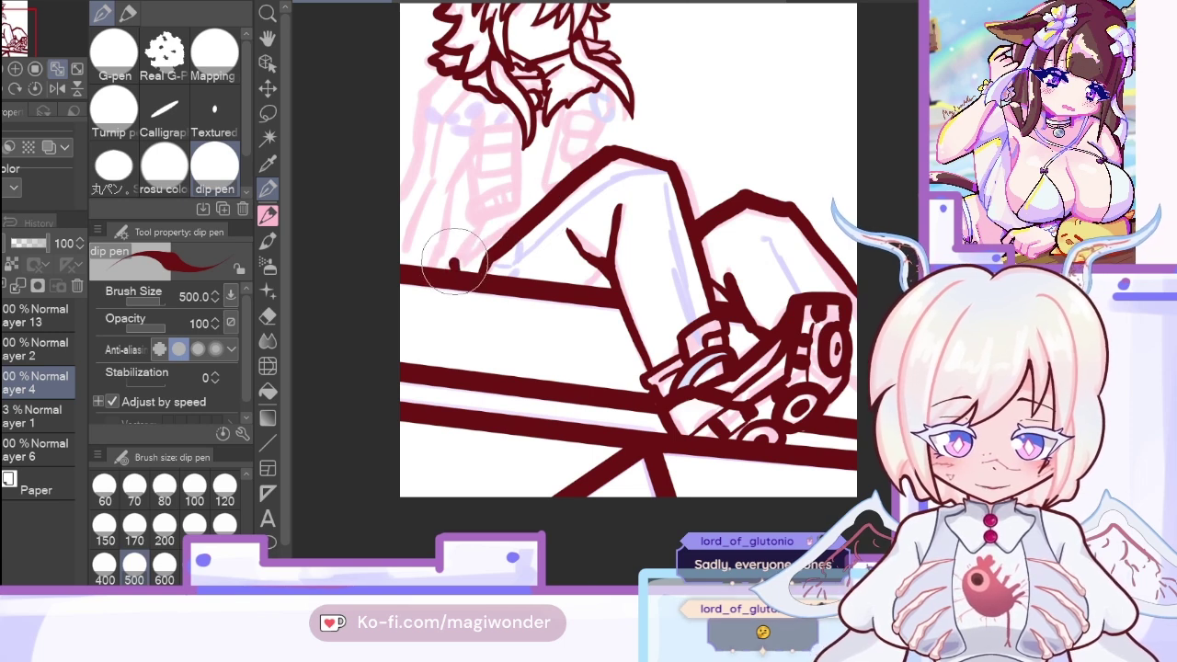
drag(454, 266, 522, 217)
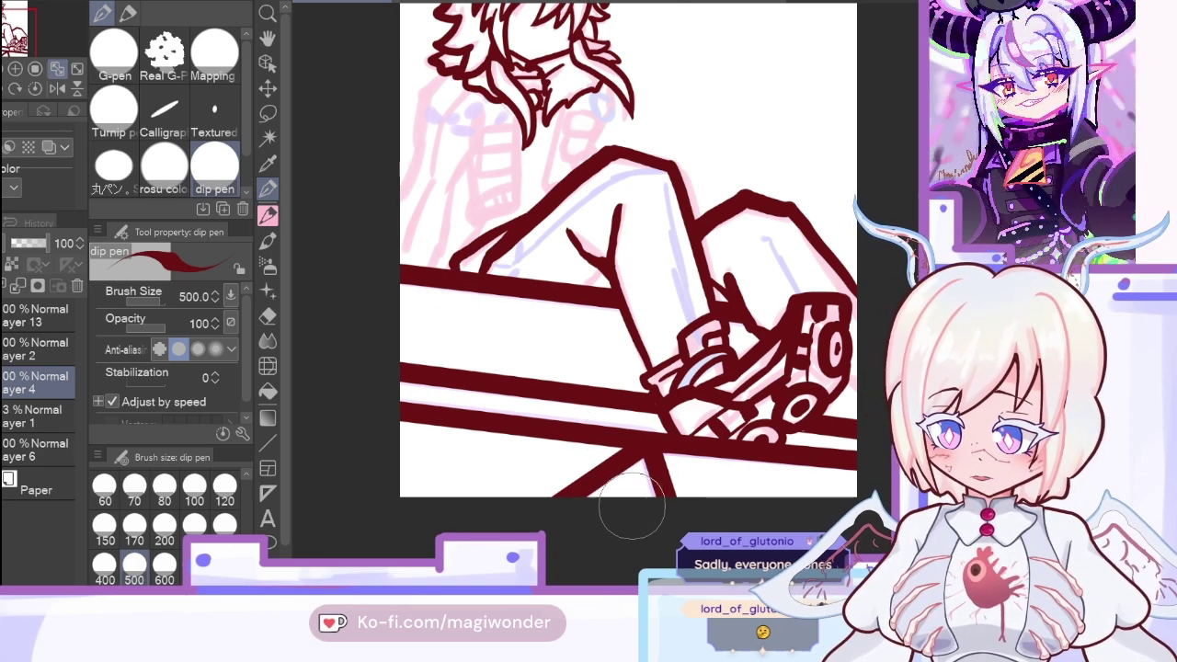
Step: Hide the sketch and ink thin inner seam lines along the far leg's bent knee and up the near shin to the knee
click(57, 88)
click(2, 415)
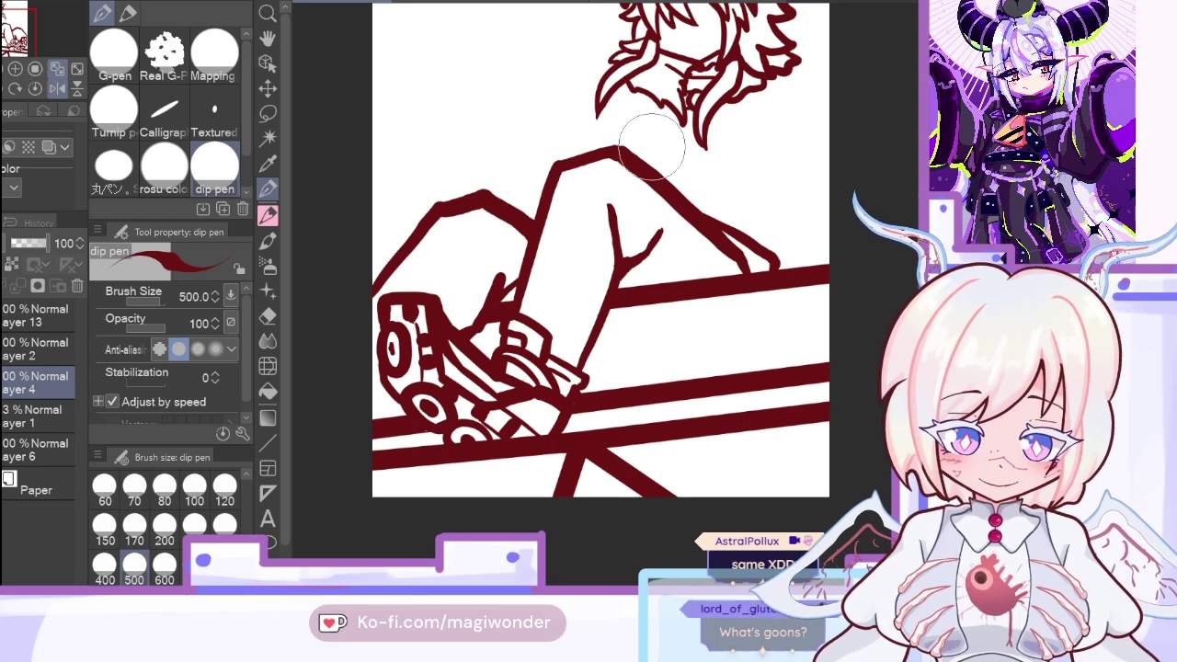
mouse_move(427, 281)
mouse_down()
mouse_move(476, 238)
mouse_move(529, 247)
mouse_up()
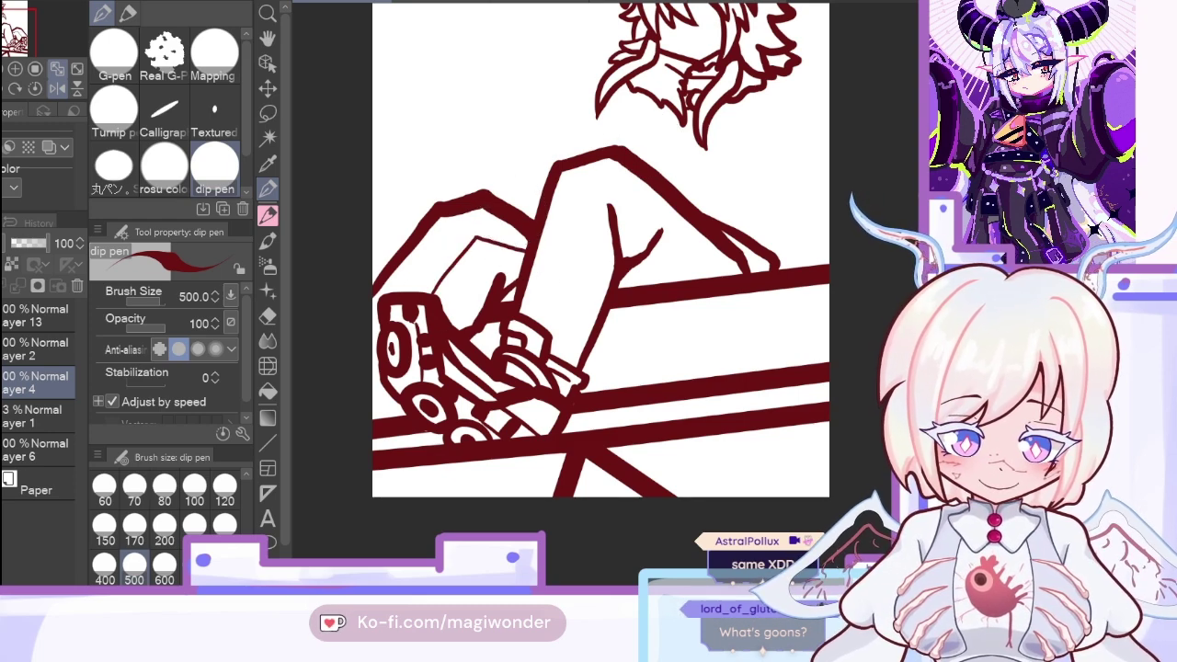
key(ctrl+z)
mouse_move(425, 287)
mouse_down()
mouse_move(454, 256)
mouse_move(494, 235)
mouse_move(523, 258)
mouse_up()
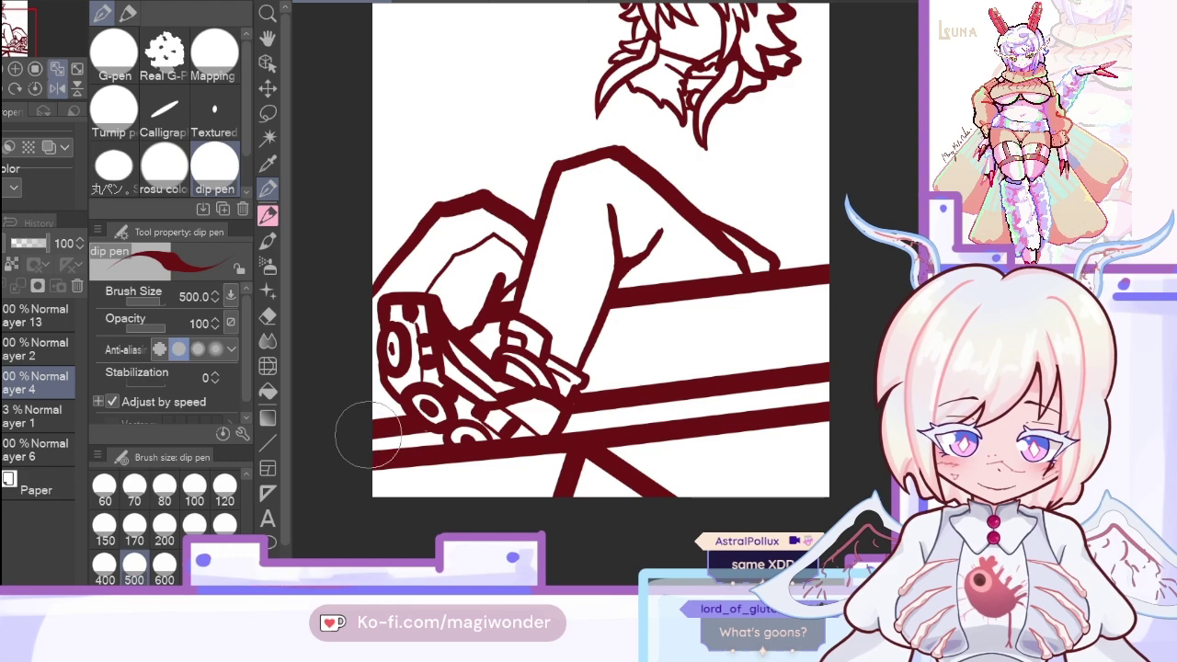
mouse_move(543, 318)
mouse_down()
mouse_move(568, 225)
mouse_move(612, 184)
mouse_up()
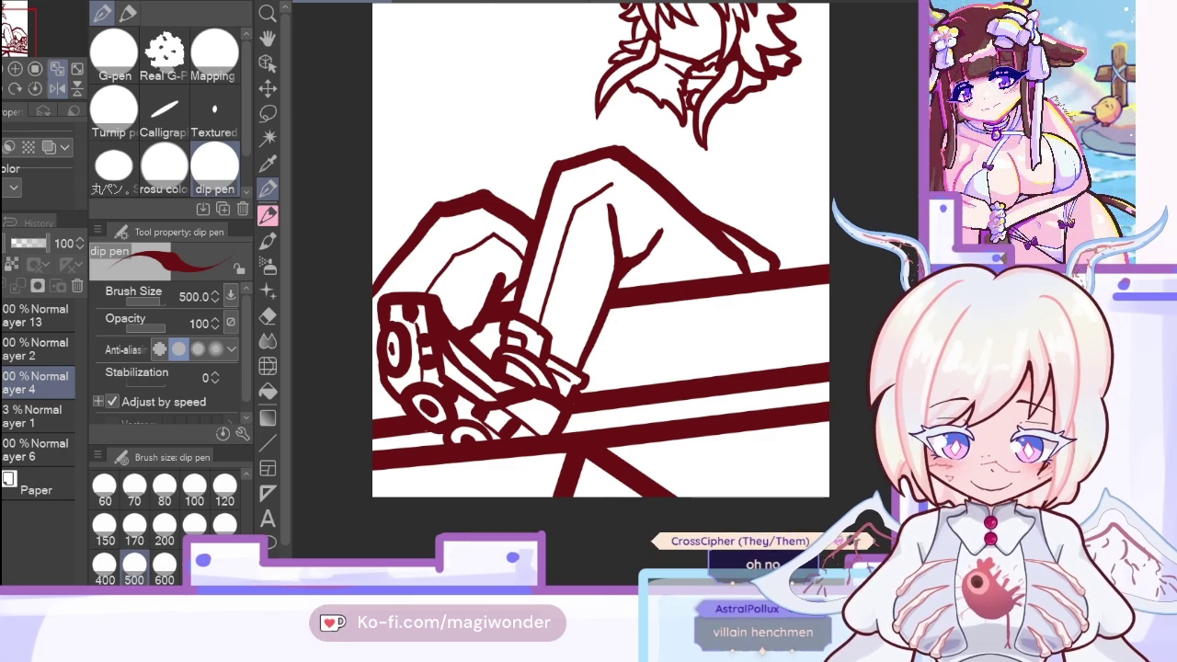
Step: Continue the thin seam line from the near knee along the thigh to the platform, with a small notch midway
click(57, 88)
mouse_move(531, 276)
mouse_down()
mouse_move(554, 236)
mouse_move(616, 184)
mouse_up()
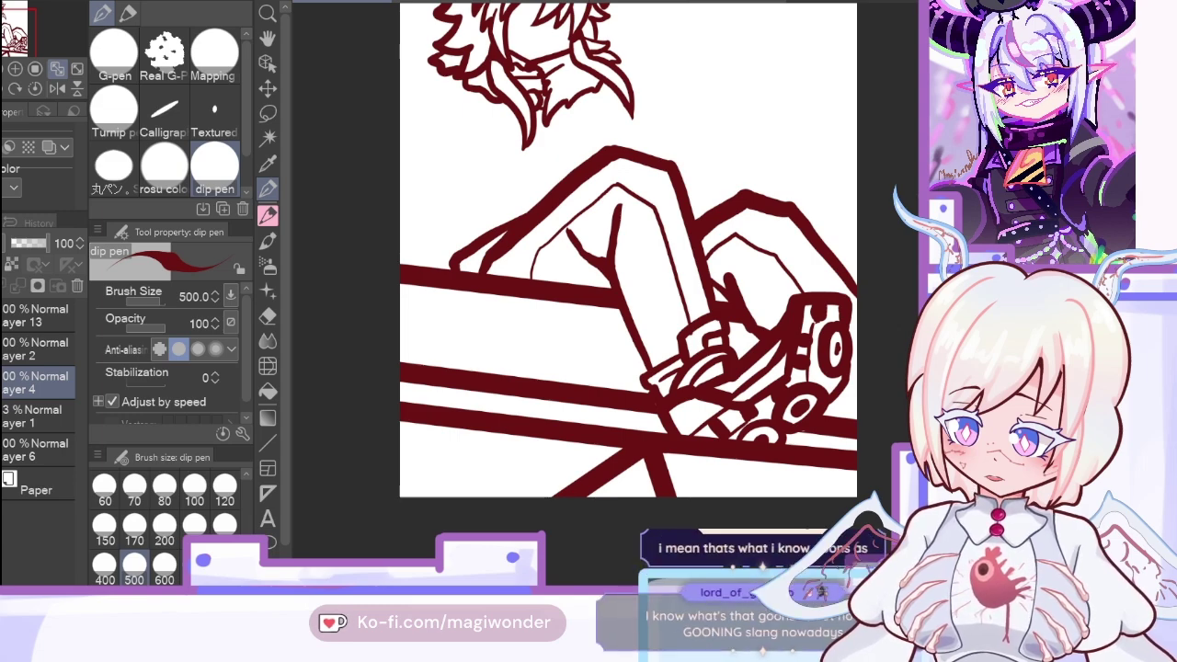
key(ctrl+z)
drag(511, 276, 614, 185)
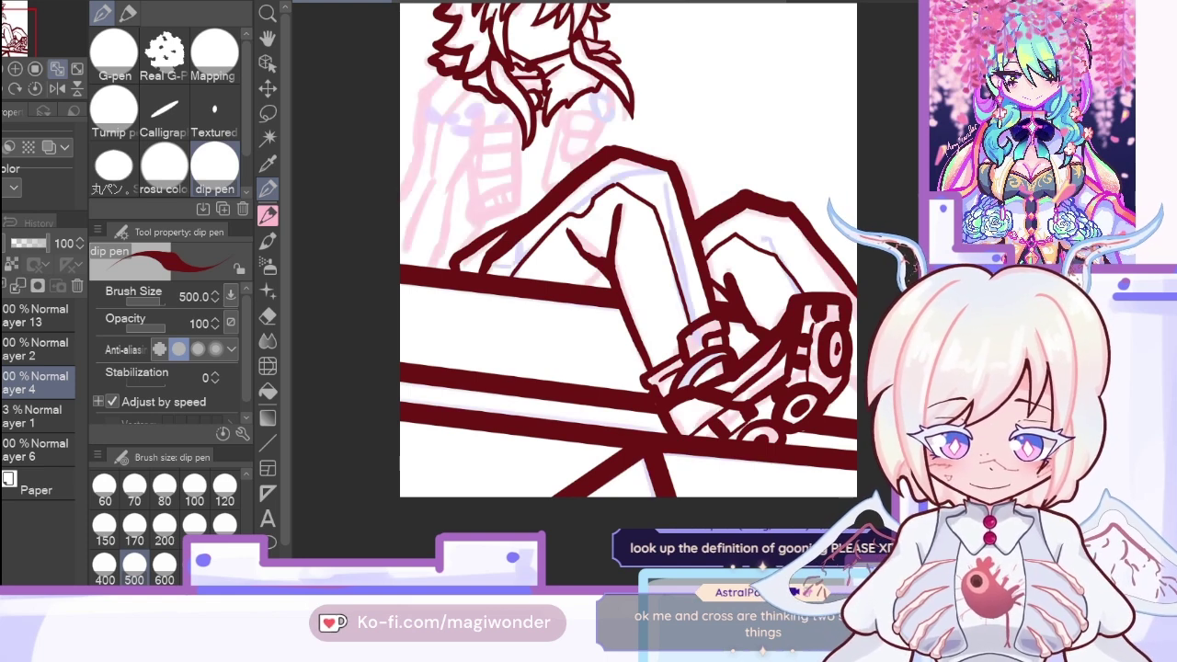
Step: Ink the short line under the near thigh to the platform and refine the crease behind the knee
drag(612, 263, 600, 281)
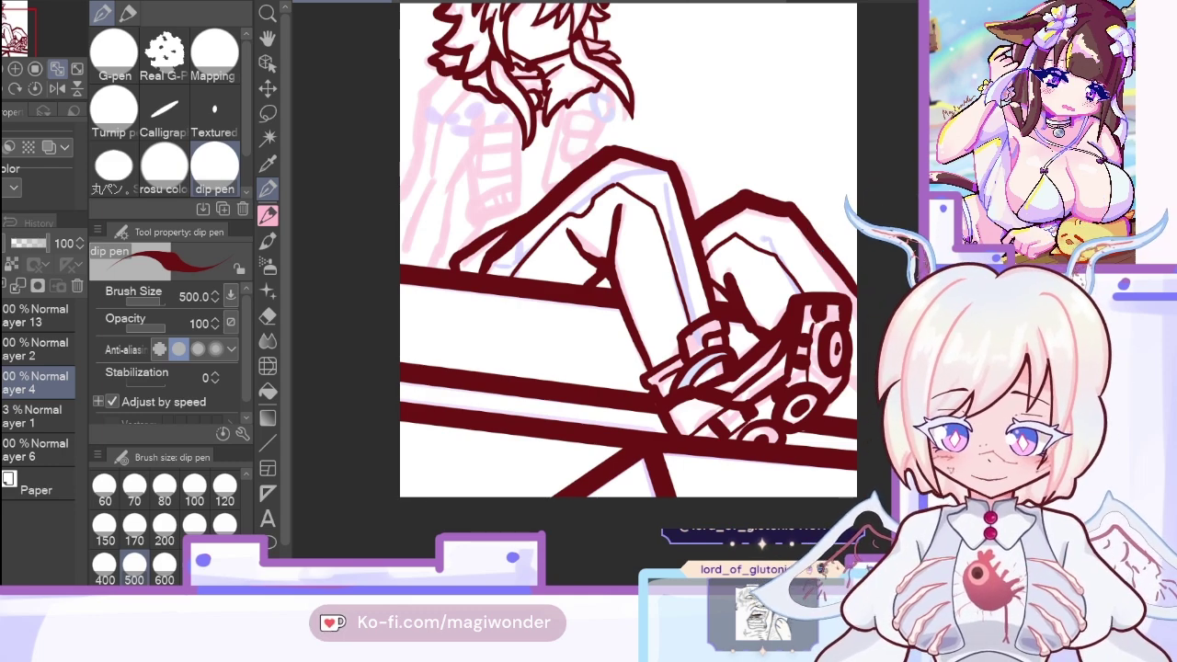
key(c)
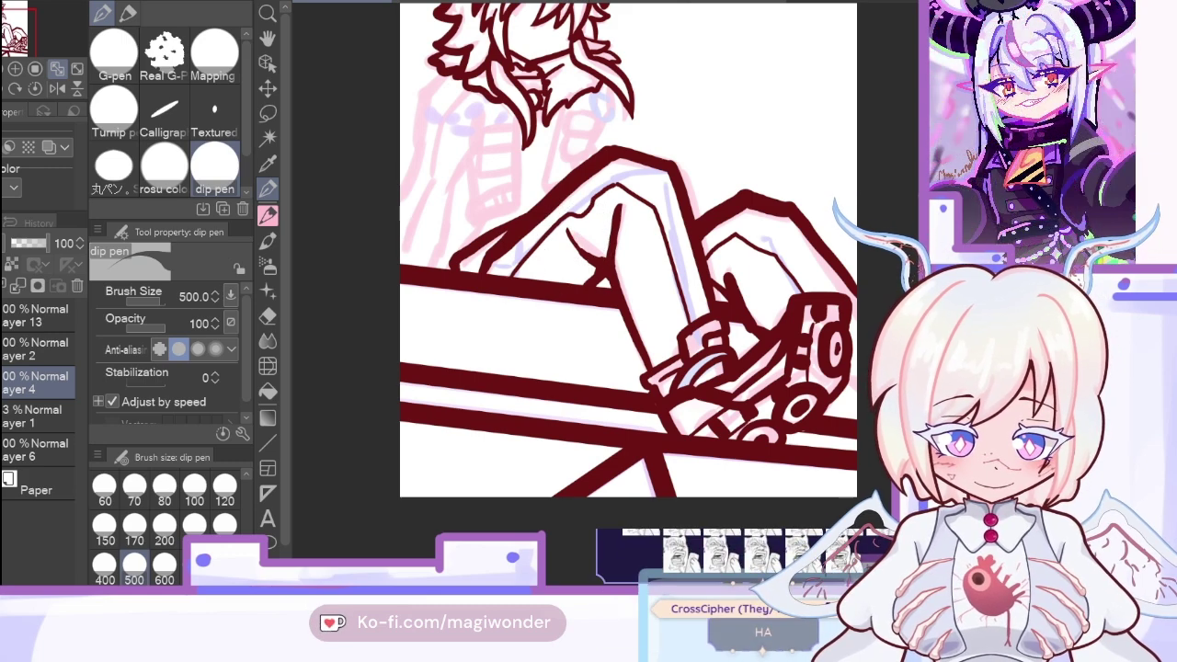
mouse_move(595, 243)
mouse_down()
mouse_move(572, 245)
mouse_move(575, 235)
mouse_up()
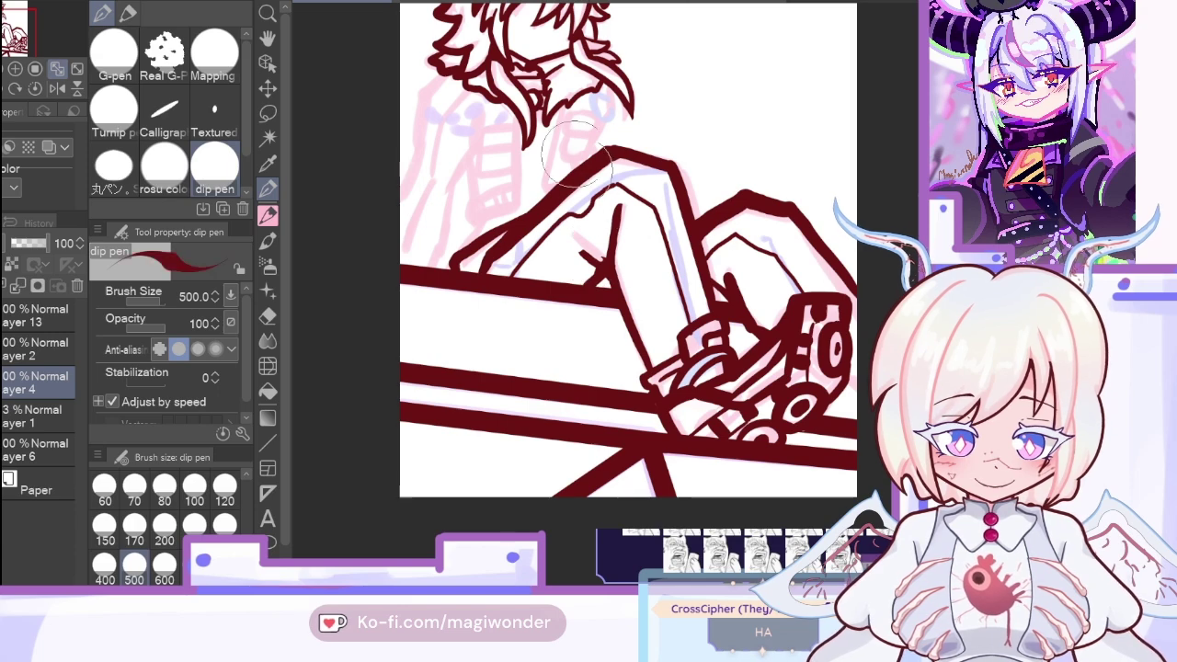
click(59, 87)
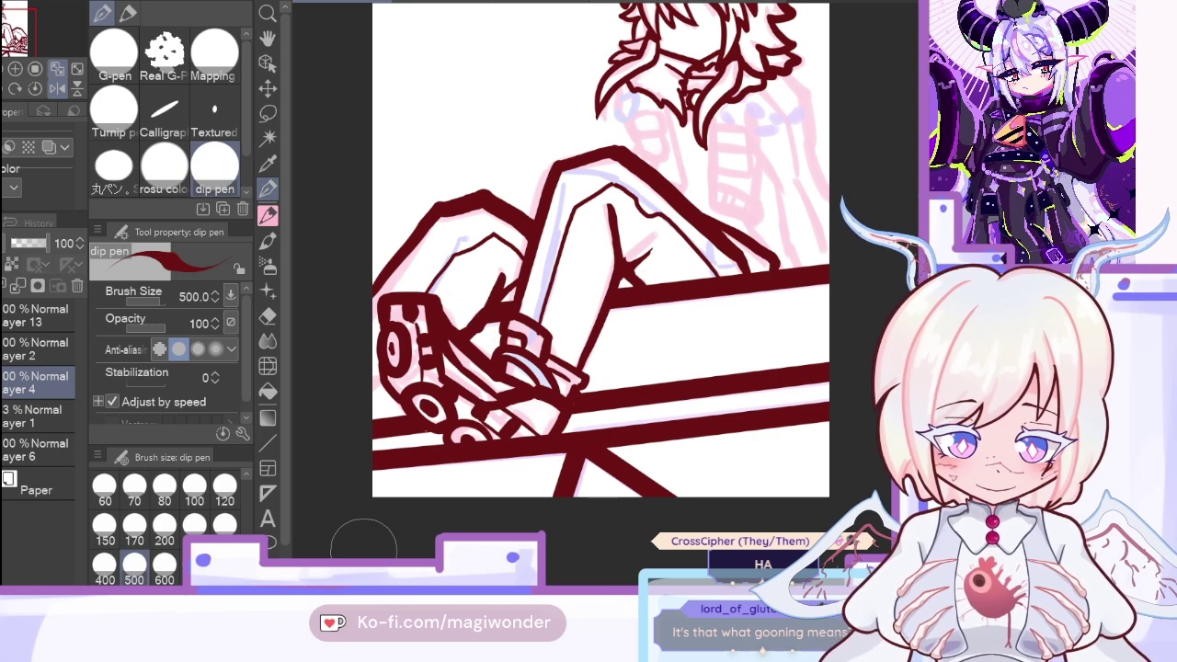
Step: Ink the propping arm's inner and outer outlines from the shoulder to the platform, plus a thin seam line down the sleeve
click(62, 88)
click(16, 69)
click(16, 69)
drag(9, 32, 5, 21)
scroll(607, 257, up, 1)
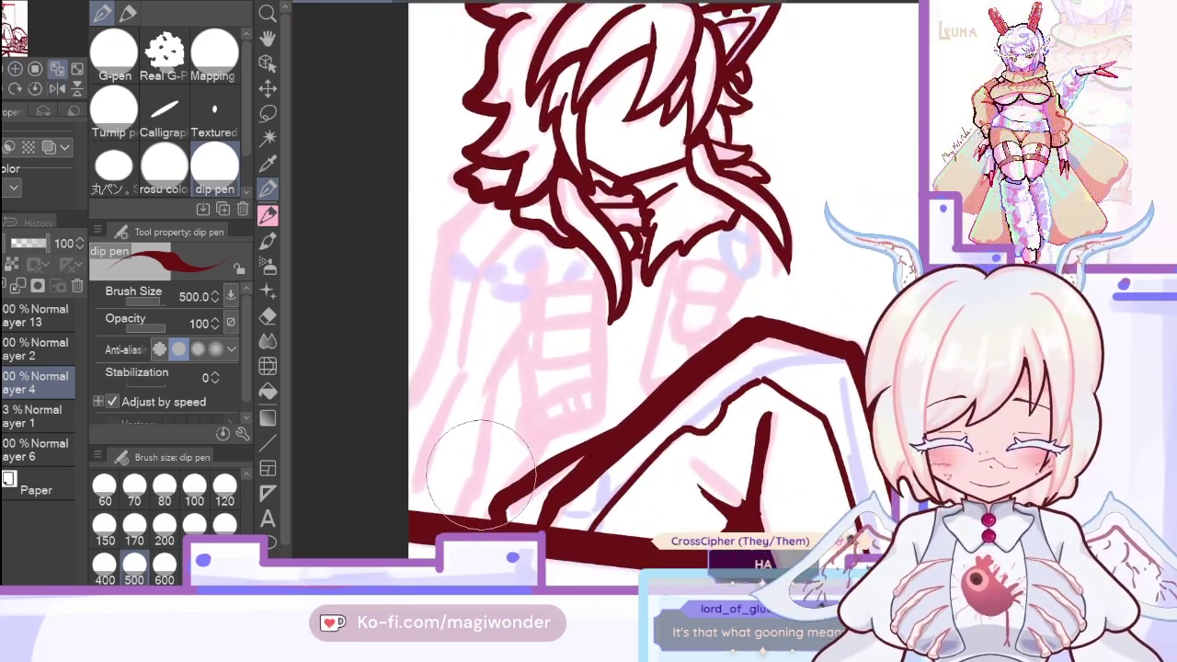
mouse_move(464, 517)
mouse_down()
mouse_move(491, 376)
mouse_move(519, 355)
mouse_move(535, 250)
mouse_up()
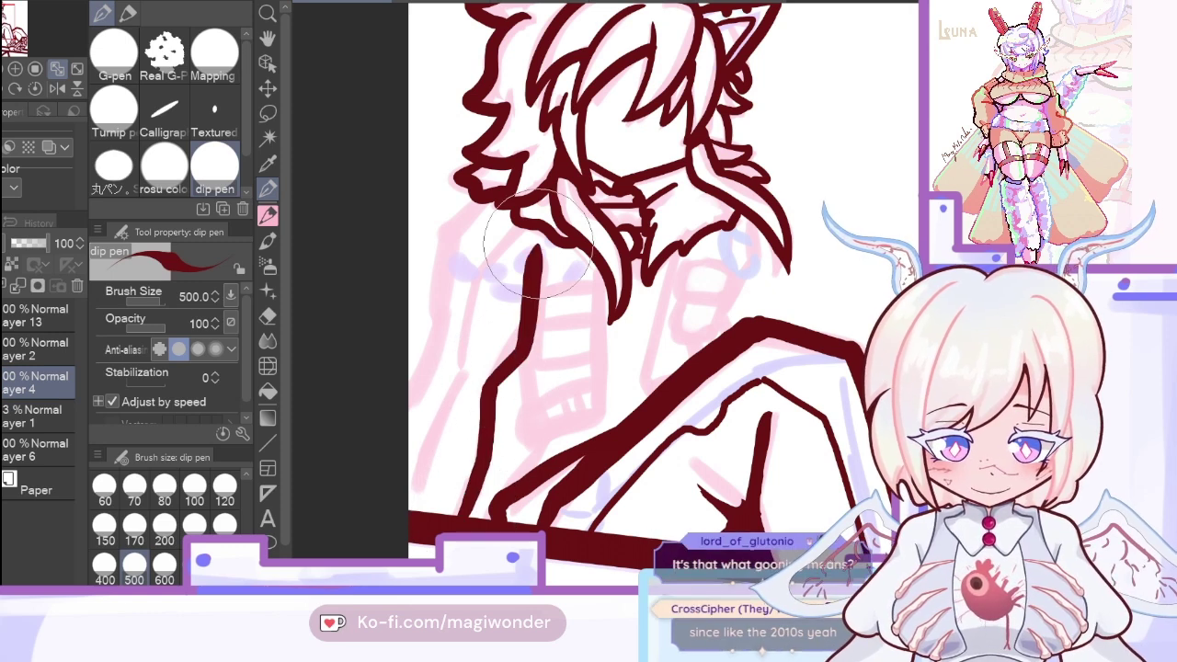
mouse_move(481, 201)
mouse_down()
mouse_move(453, 230)
mouse_move(439, 332)
mouse_up()
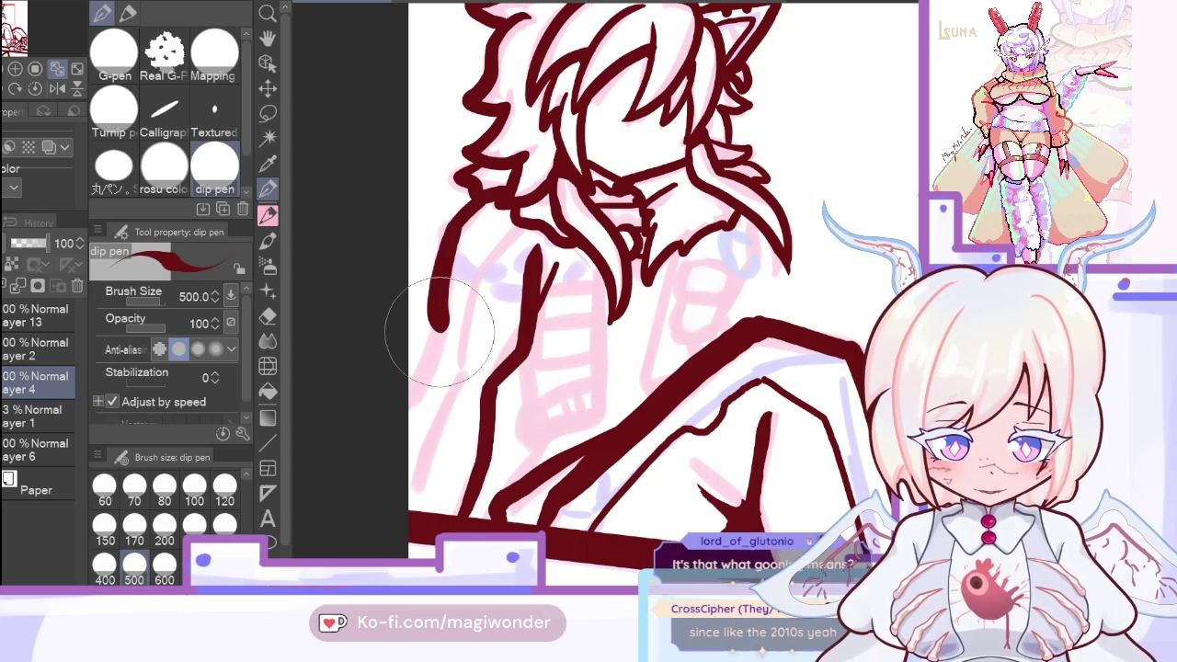
key(ctrl+z)
mouse_move(482, 201)
mouse_down()
mouse_move(444, 225)
mouse_move(421, 368)
mouse_move(406, 386)
mouse_up()
mouse_move(519, 229)
mouse_down()
mouse_move(470, 273)
mouse_move(459, 399)
mouse_move(407, 514)
mouse_up()
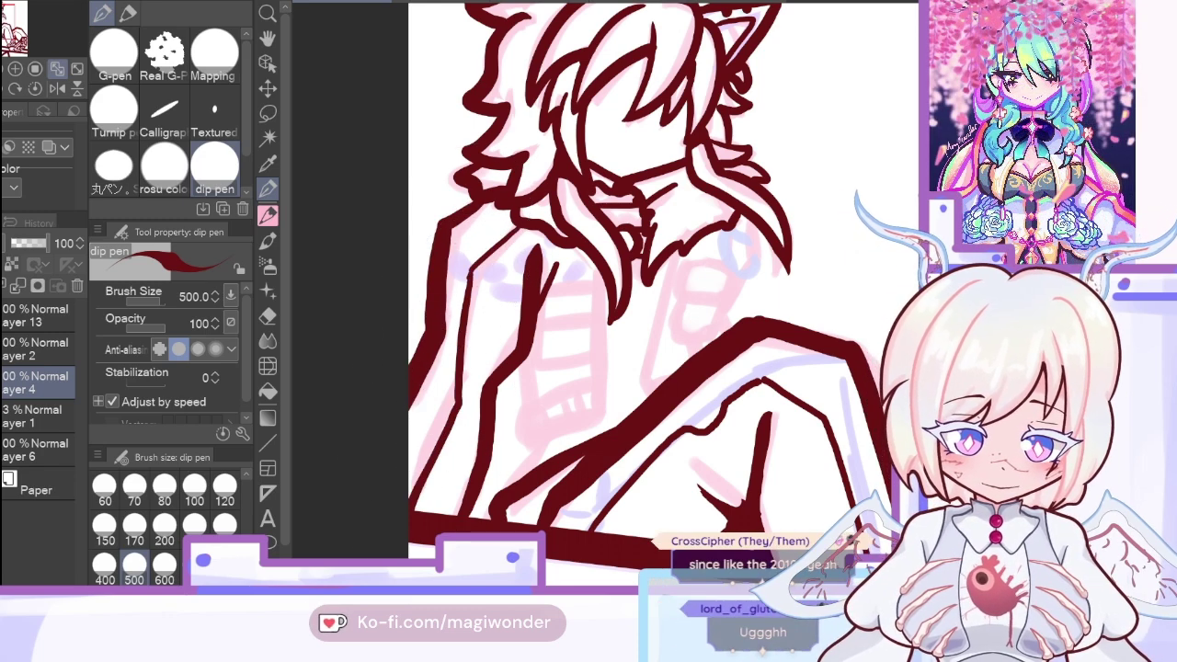
click(57, 88)
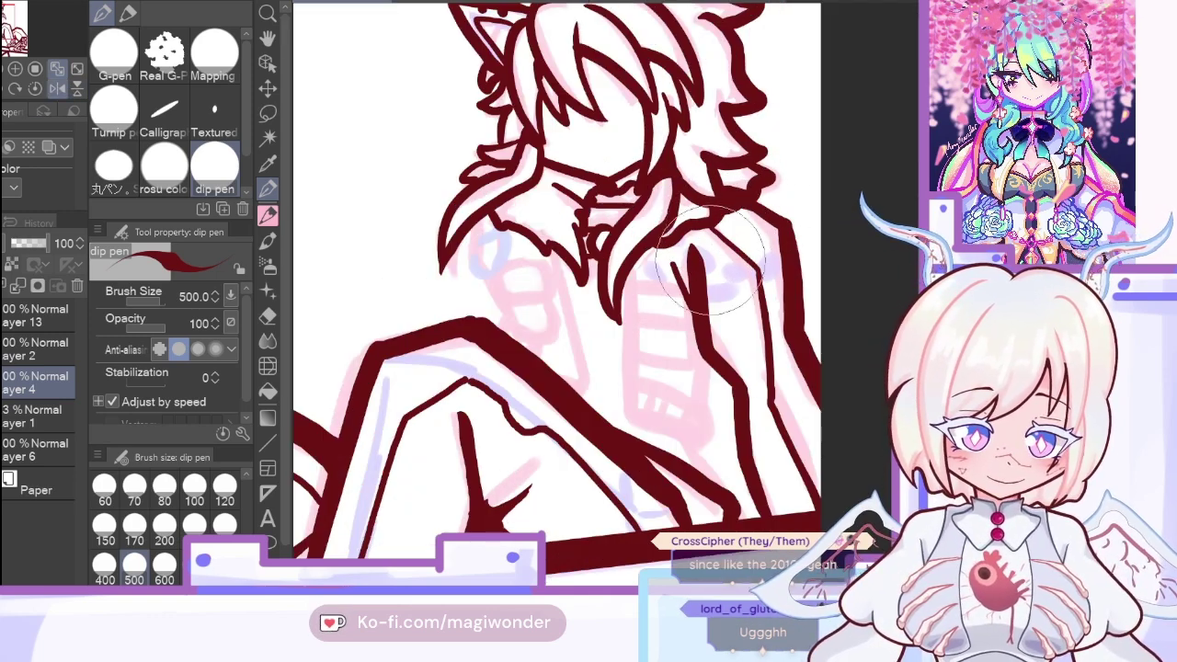
click(56, 88)
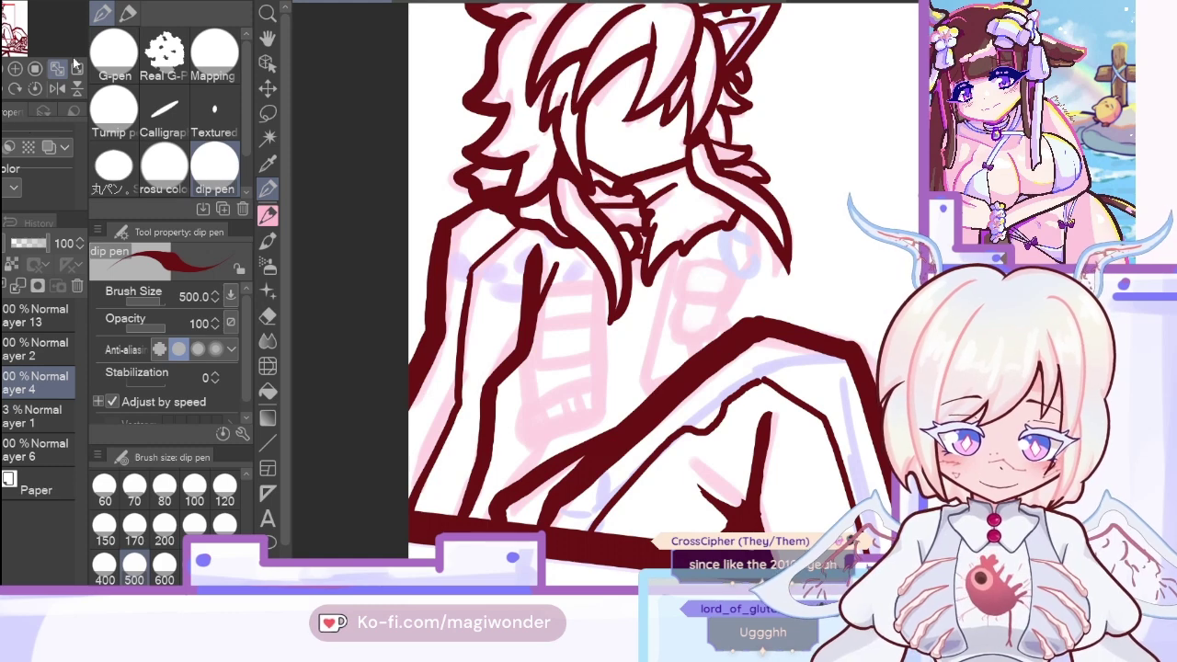
Step: Ink the two stacked pocket panels on the chest beside the propping arm and add thin stitch marks inside them
click(15, 69)
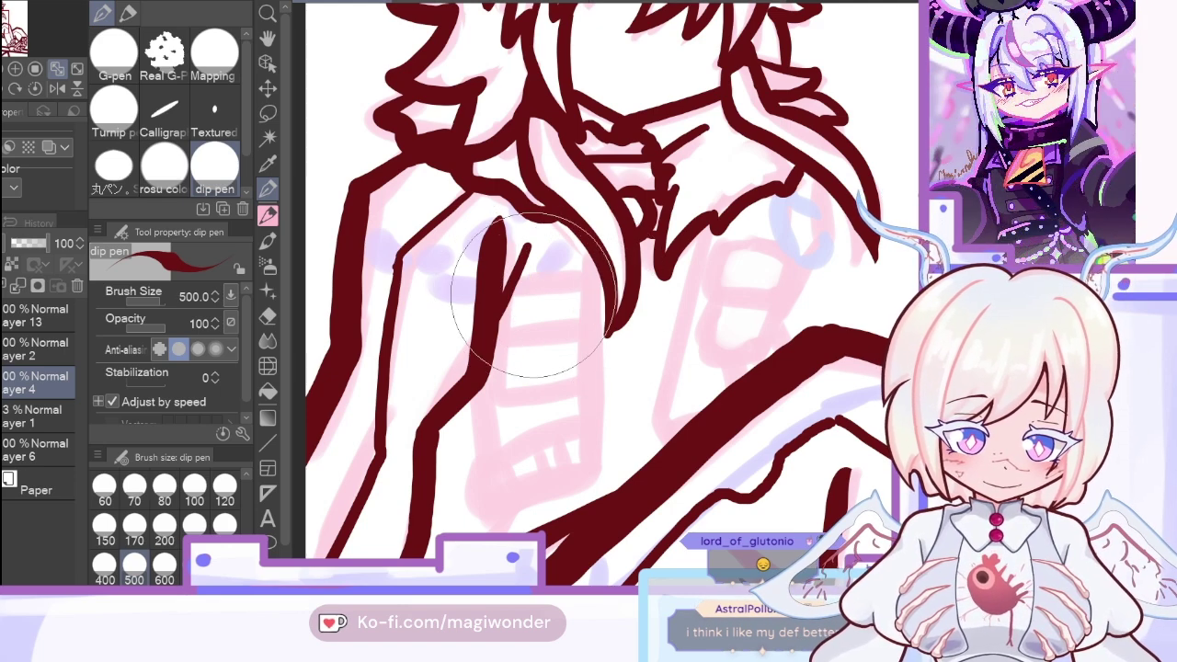
mouse_move(512, 289)
mouse_down()
mouse_move(603, 283)
mouse_move(598, 325)
mouse_up()
drag(499, 336, 597, 329)
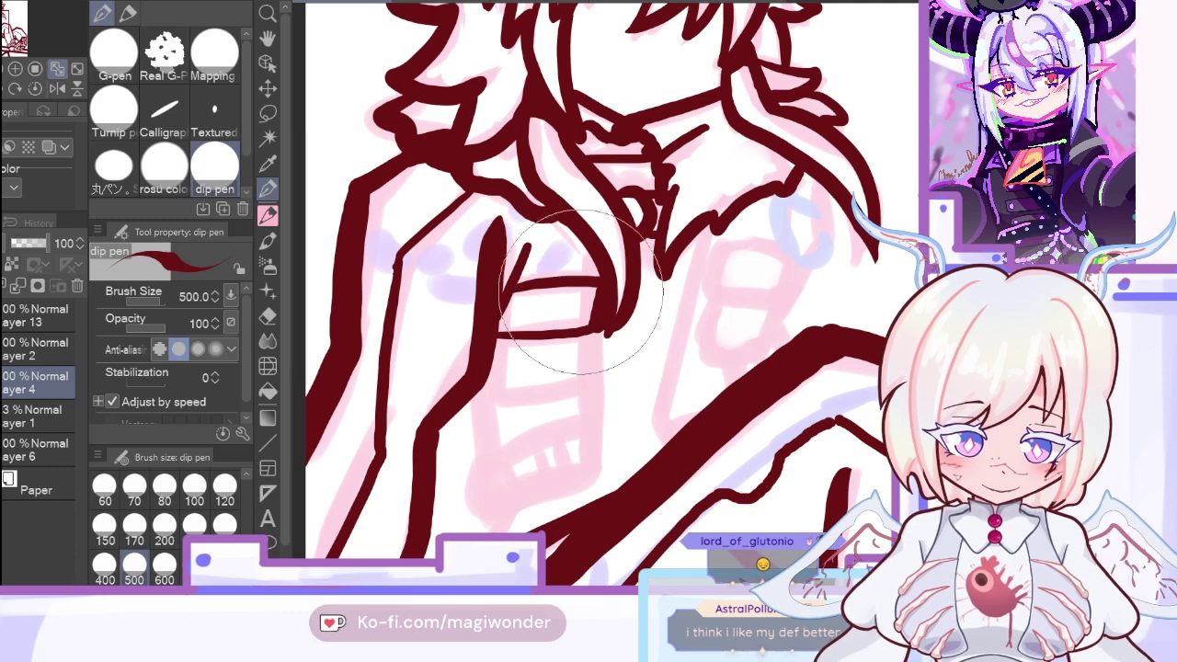
drag(592, 257, 594, 274)
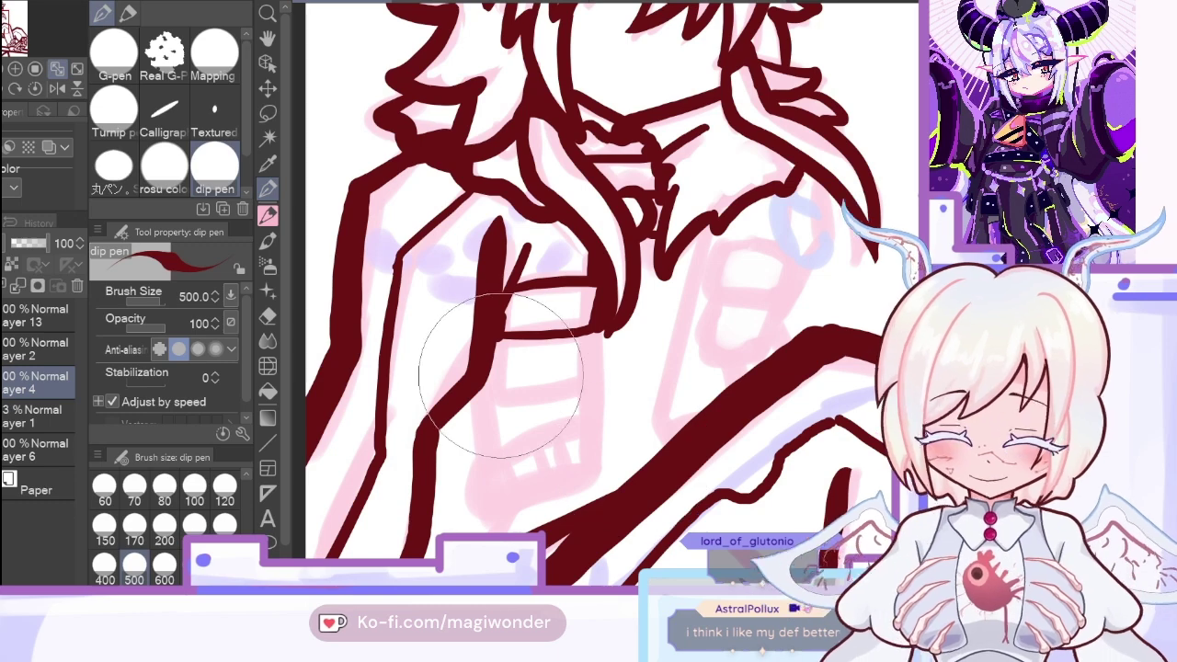
mouse_move(489, 359)
mouse_down()
mouse_move(486, 396)
mouse_move(586, 398)
mouse_move(593, 329)
mouse_up()
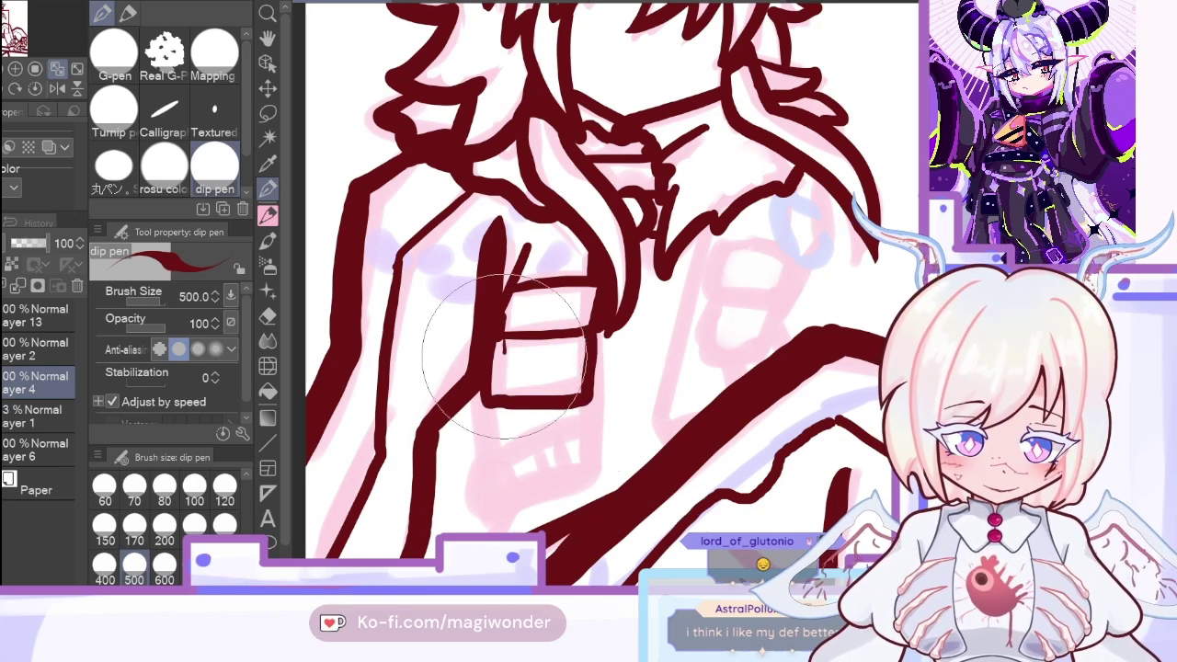
drag(504, 349, 504, 384)
drag(513, 383, 571, 384)
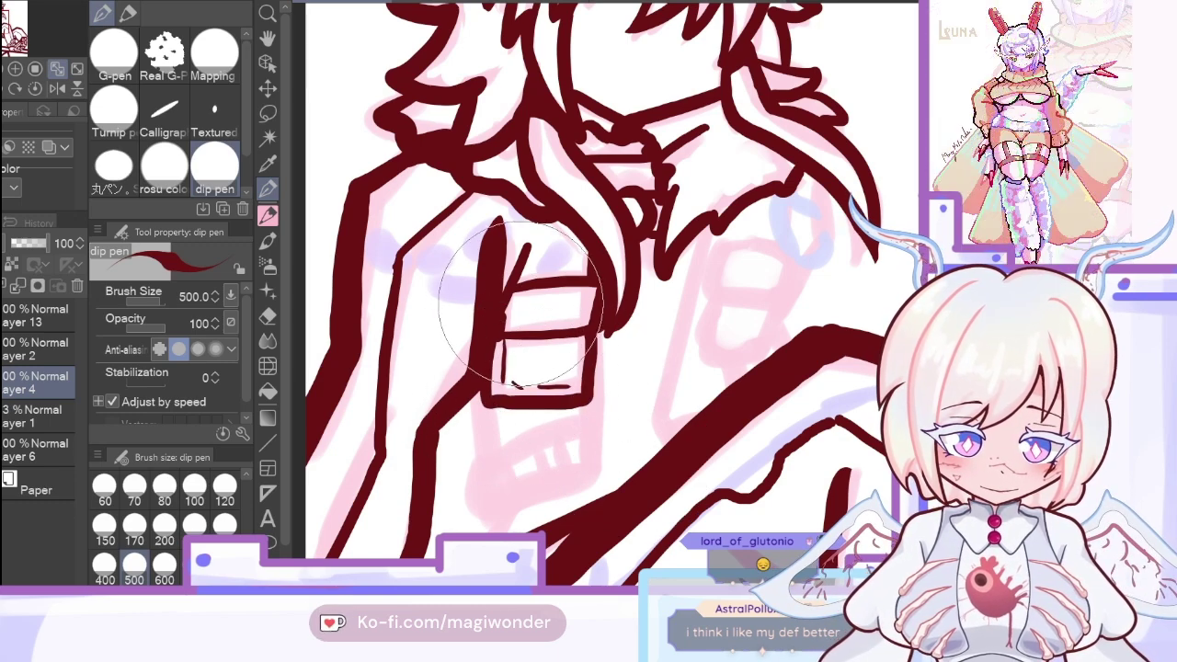
drag(520, 300, 520, 328)
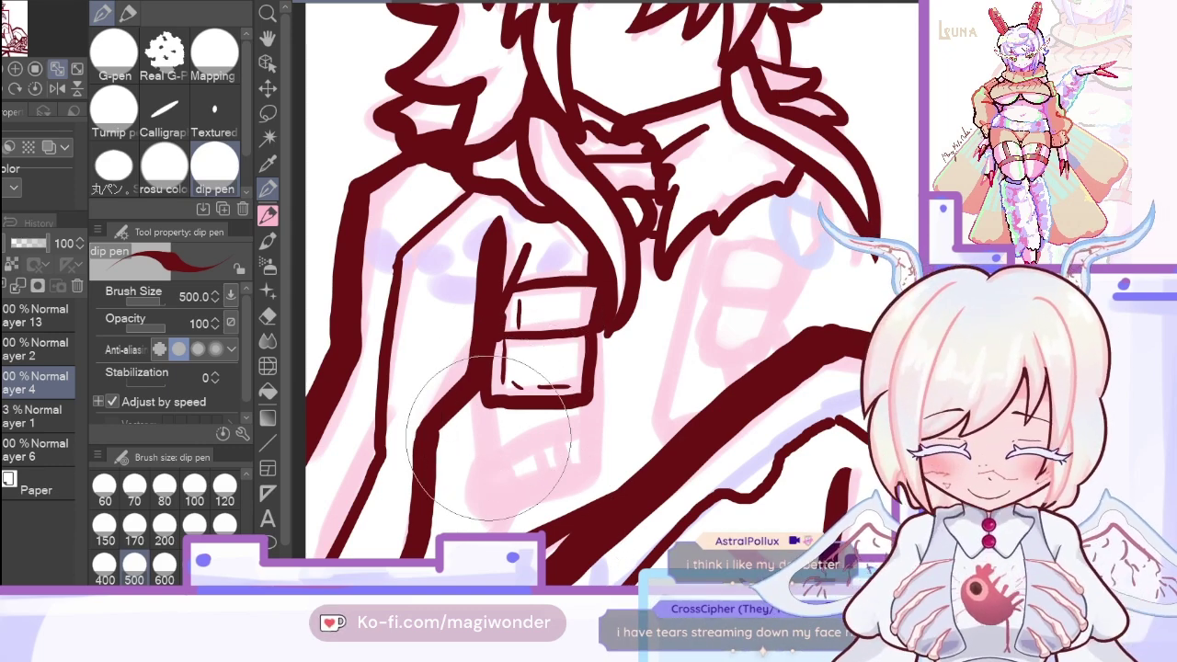
Step: Ink the jacket's side edges and ribbed hem band below the chest pocket, plus the far jacket front's edge from collar to thigh
mouse_move(501, 382)
mouse_down()
mouse_move(482, 506)
mouse_move(504, 515)
mouse_up()
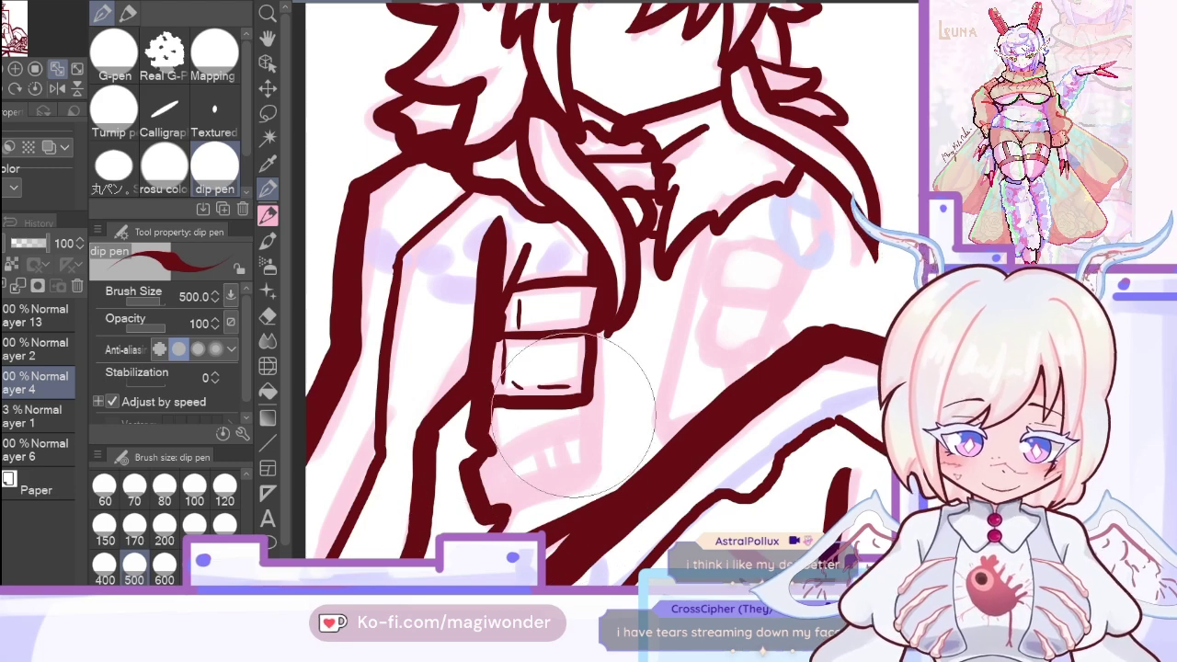
drag(596, 410, 607, 488)
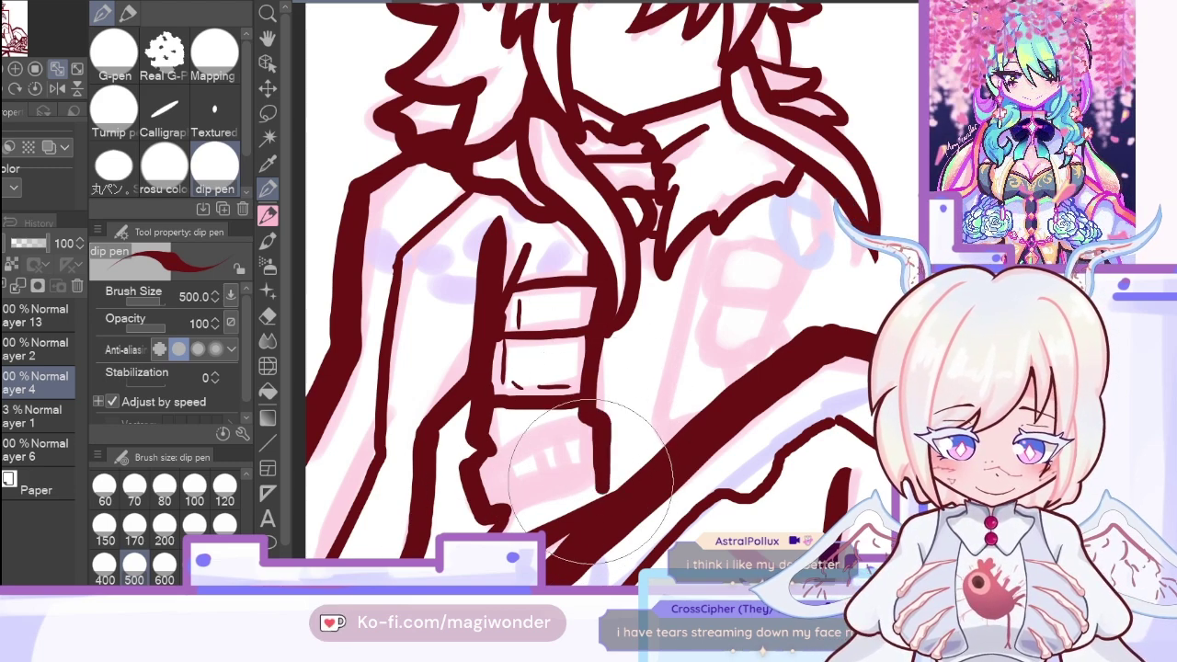
drag(505, 512, 606, 482)
key(ctrl+z)
key(ctrl+z)
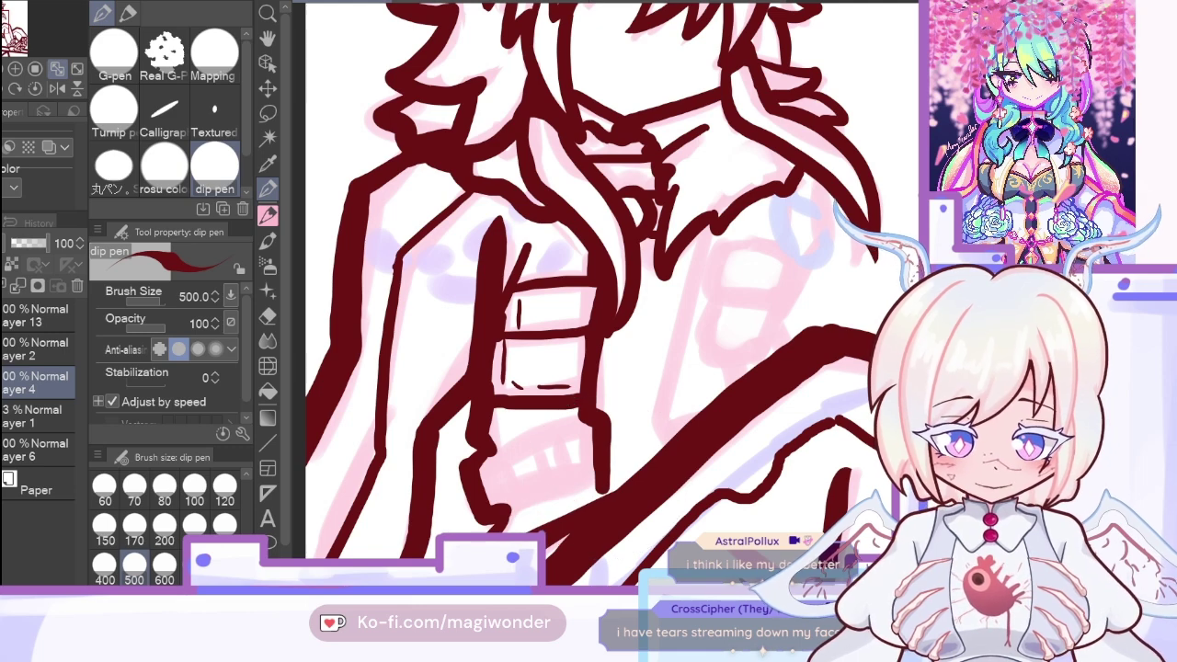
mouse_move(510, 506)
mouse_down()
mouse_move(589, 461)
mouse_move(603, 464)
mouse_move(595, 482)
mouse_move(593, 337)
mouse_up()
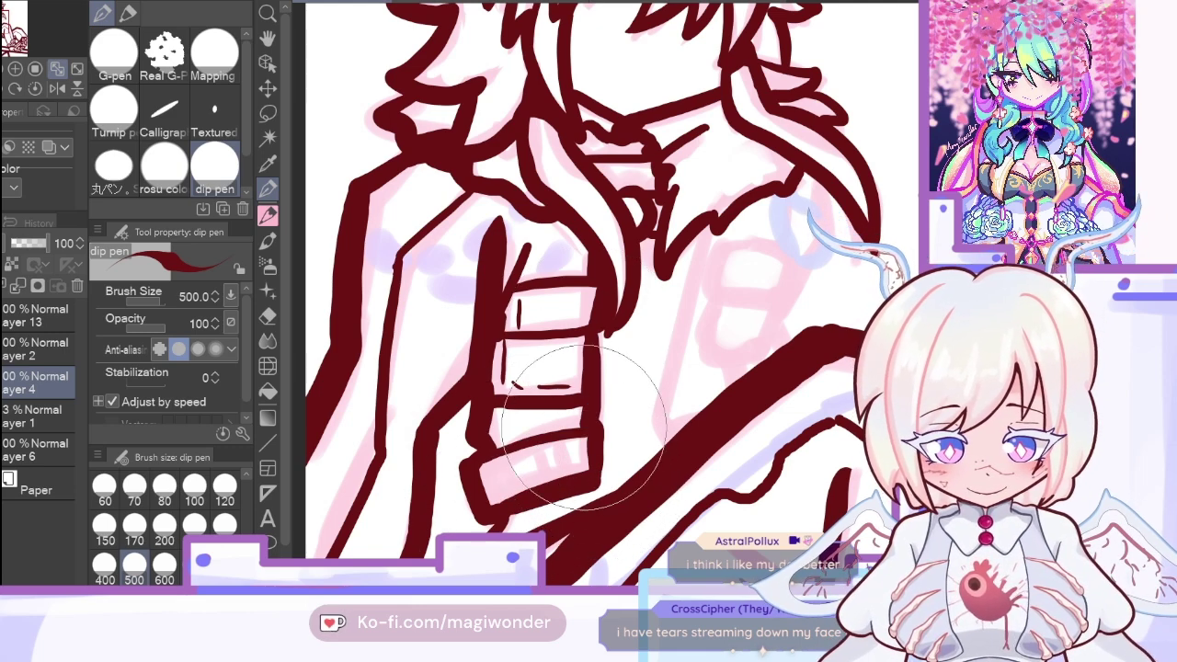
mouse_move(537, 450)
mouse_down()
mouse_move(555, 490)
mouse_move(573, 467)
mouse_up()
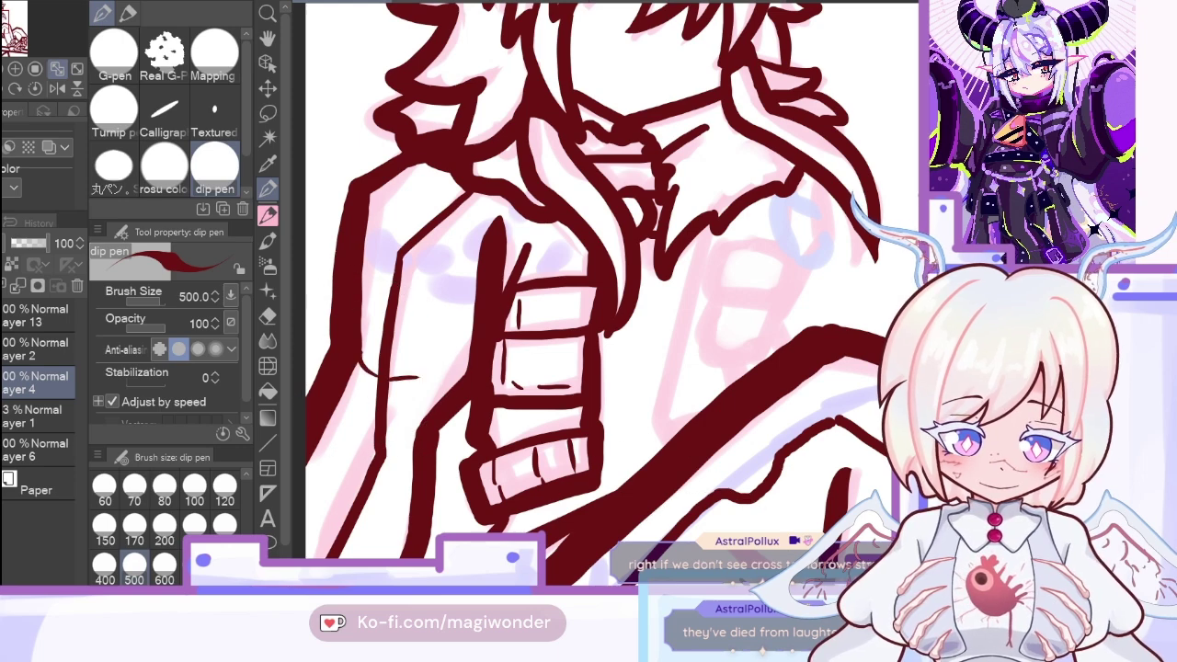
drag(700, 487, 487, 488)
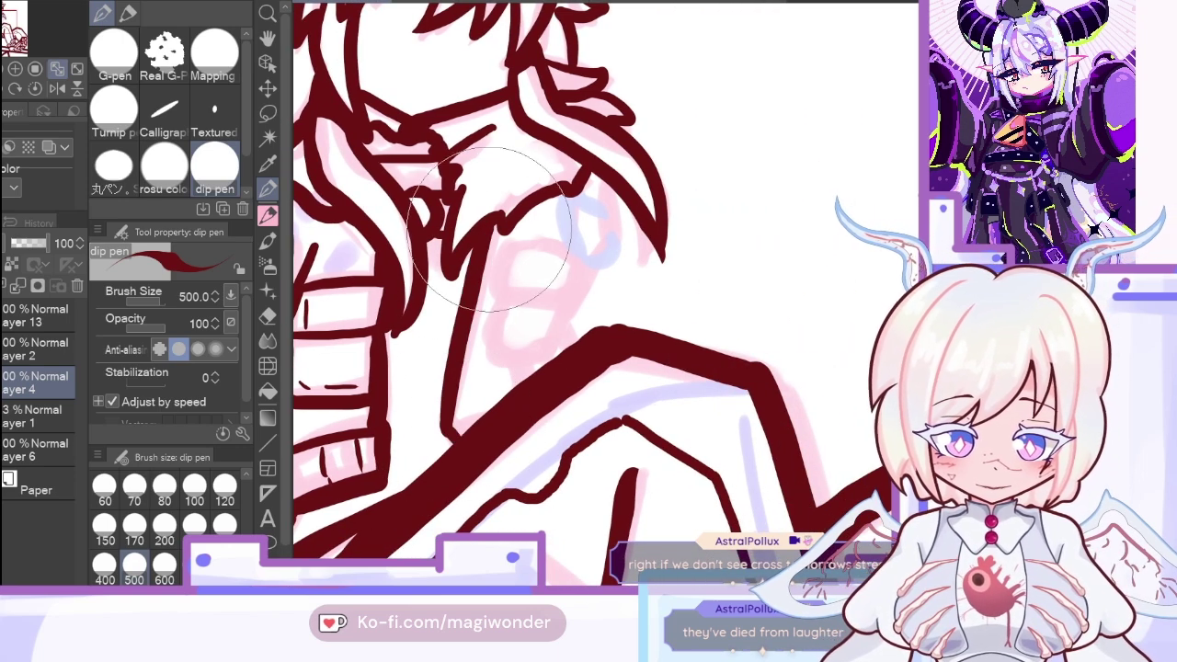
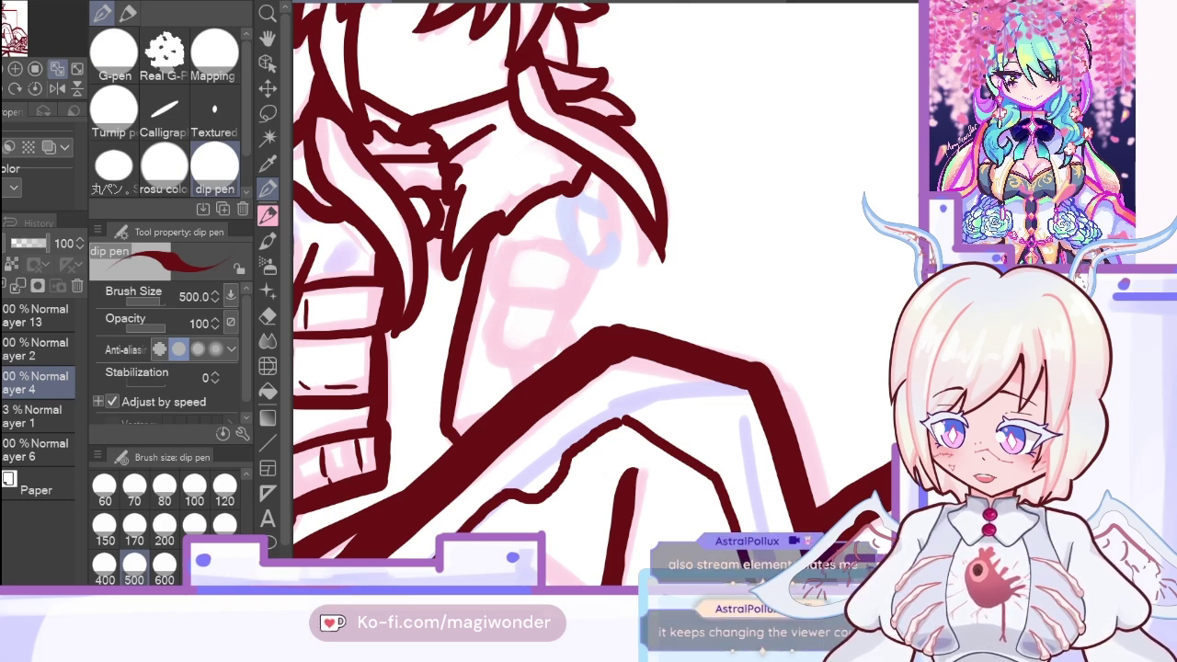
mouse_move(501, 294)
mouse_down()
mouse_move(576, 265)
mouse_move(578, 304)
mouse_up()
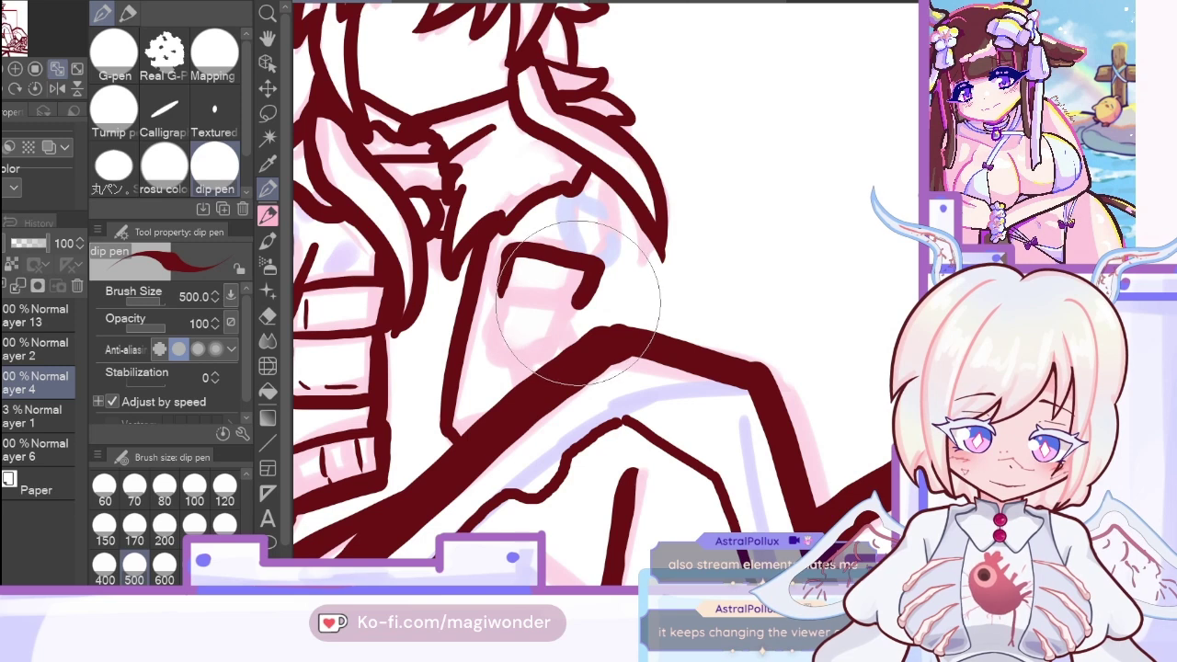
drag(506, 292, 582, 304)
key(ctrl+z)
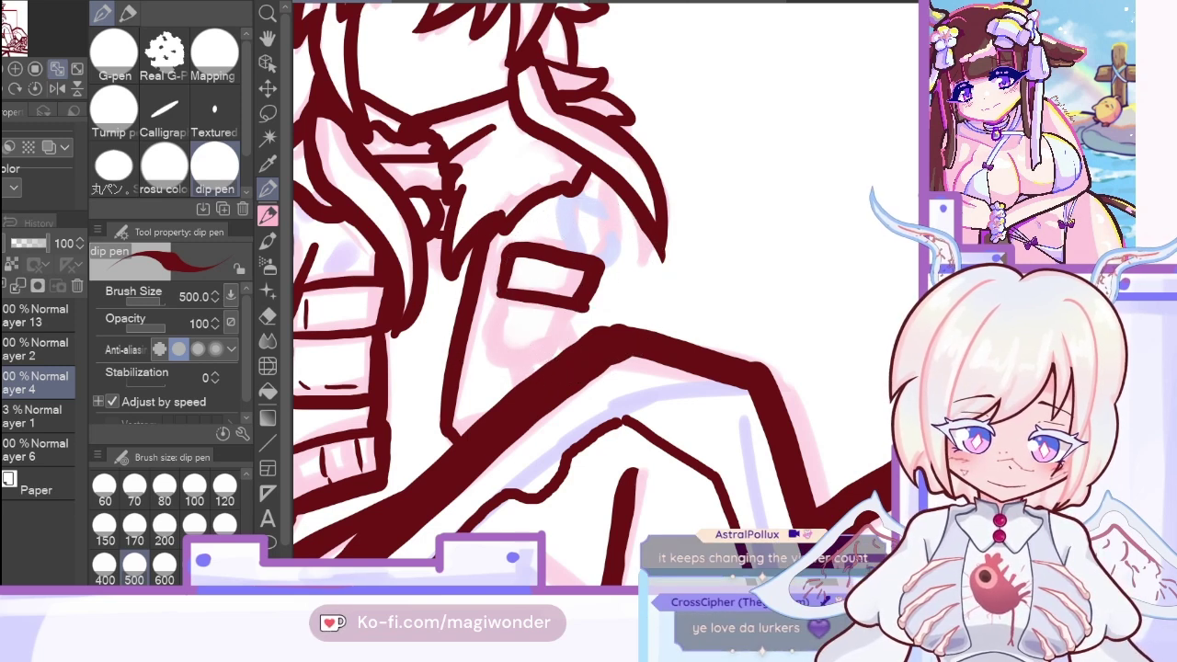
key(ctrl+z)
key(ctrl+z)
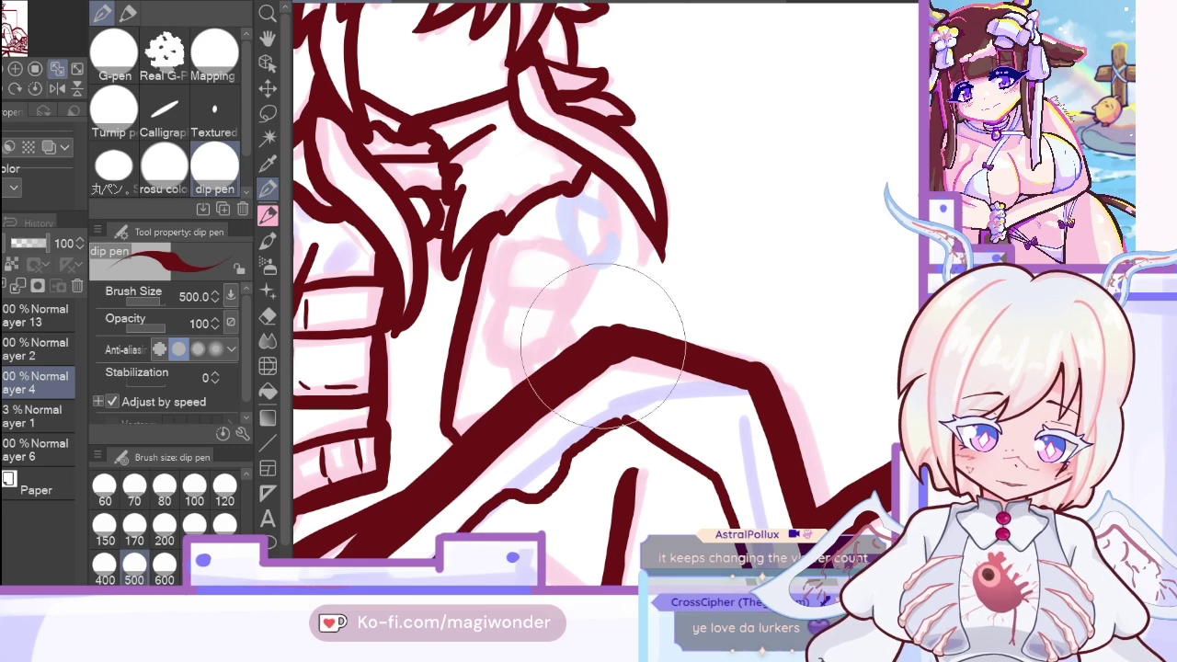
drag(501, 228, 580, 184)
mouse_move(579, 261)
mouse_down()
mouse_move(582, 311)
mouse_move(557, 360)
mouse_up()
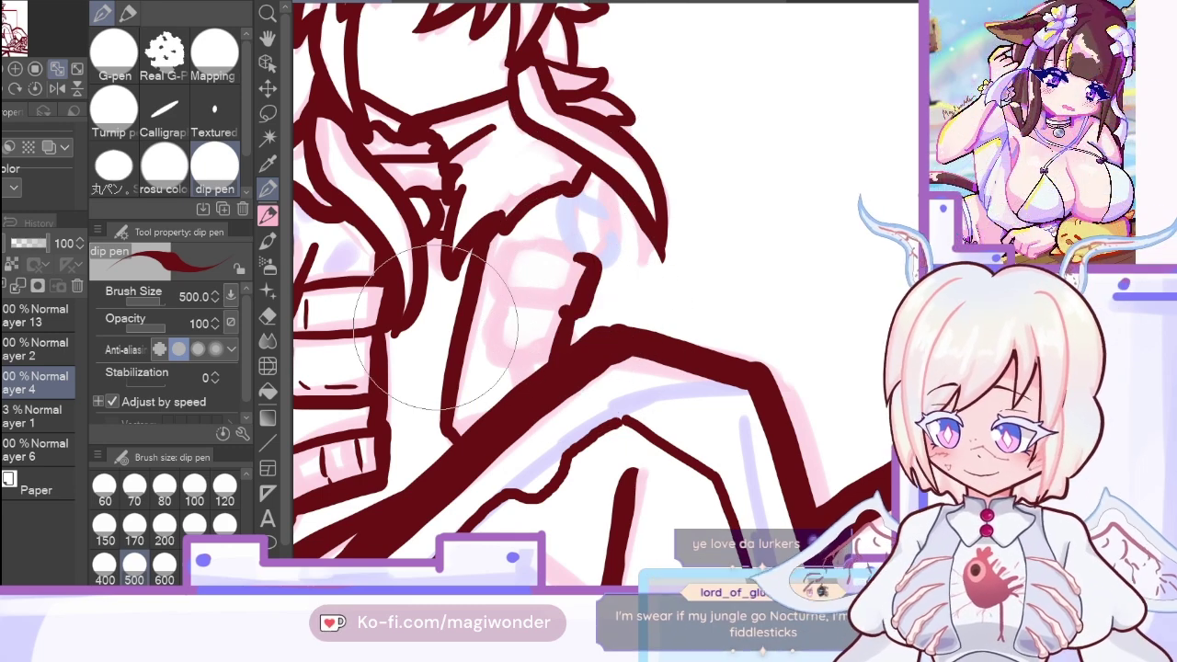
key(ctrl+z)
key(ctrl+z)
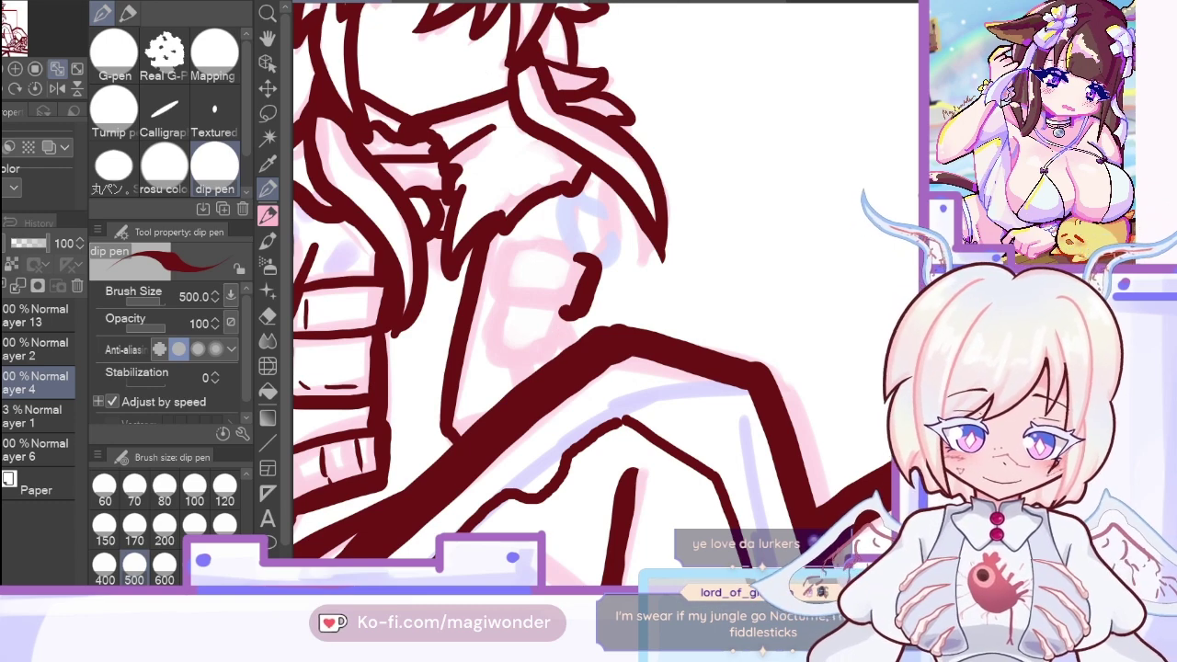
key(ctrl+z)
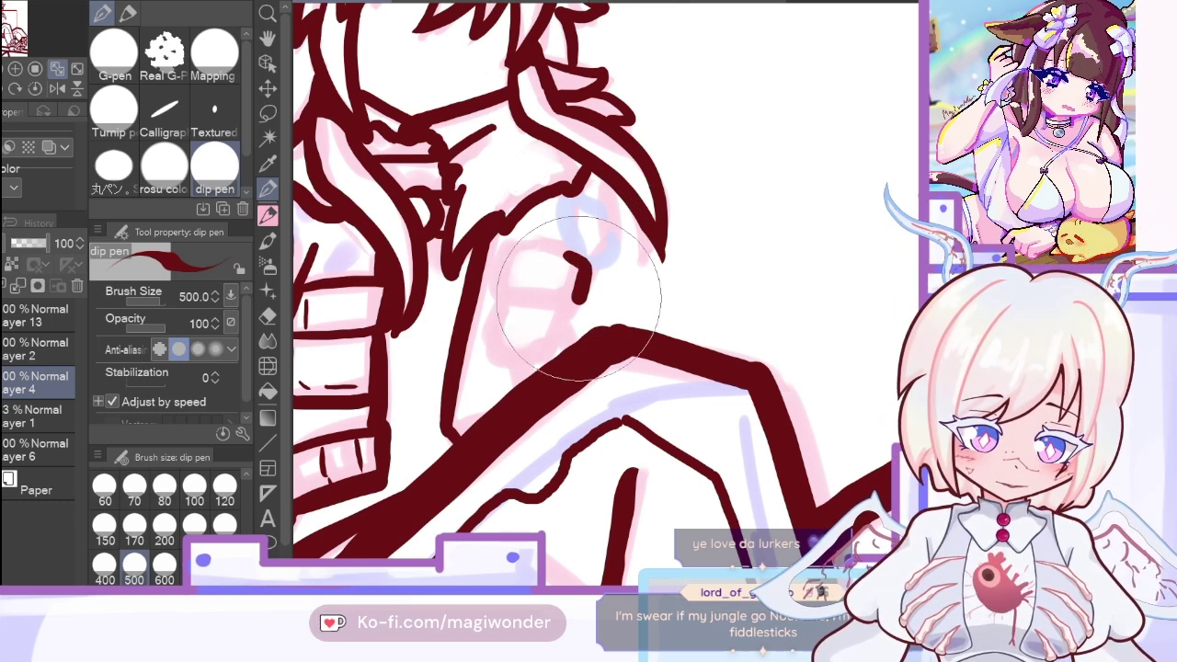
drag(565, 254, 561, 311)
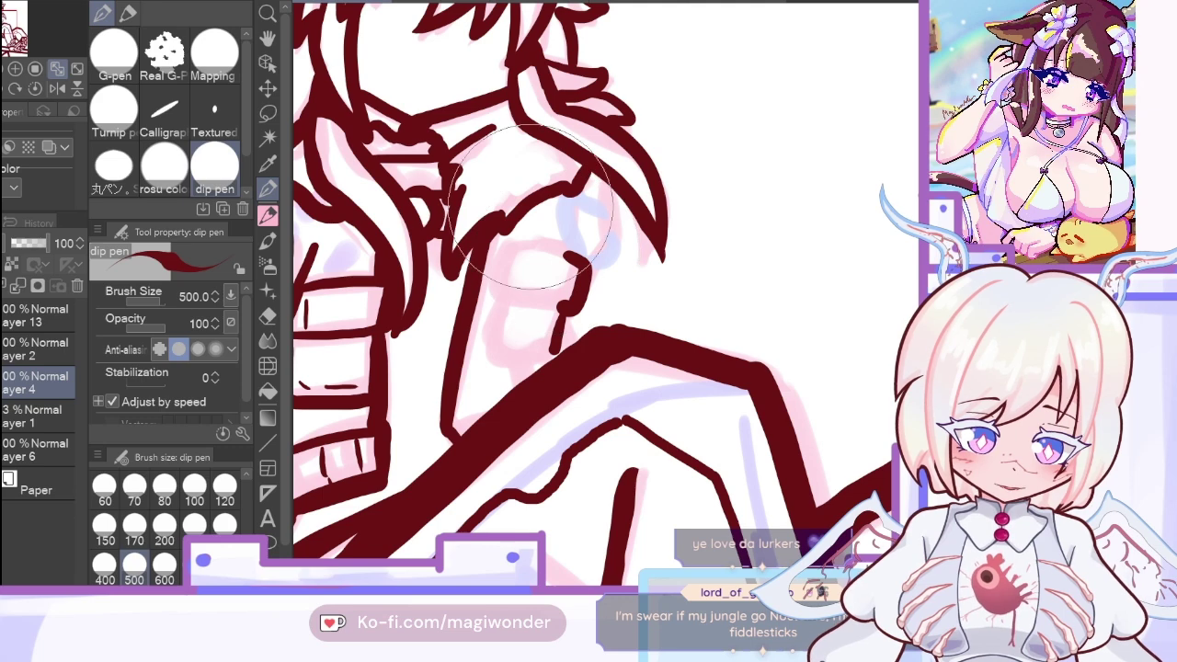
key(ctrl+z)
Step: With the canvas view mirrored, ink the two stacked pocket panels on the far chest with stitch marks inside, and restore the view
click(57, 88)
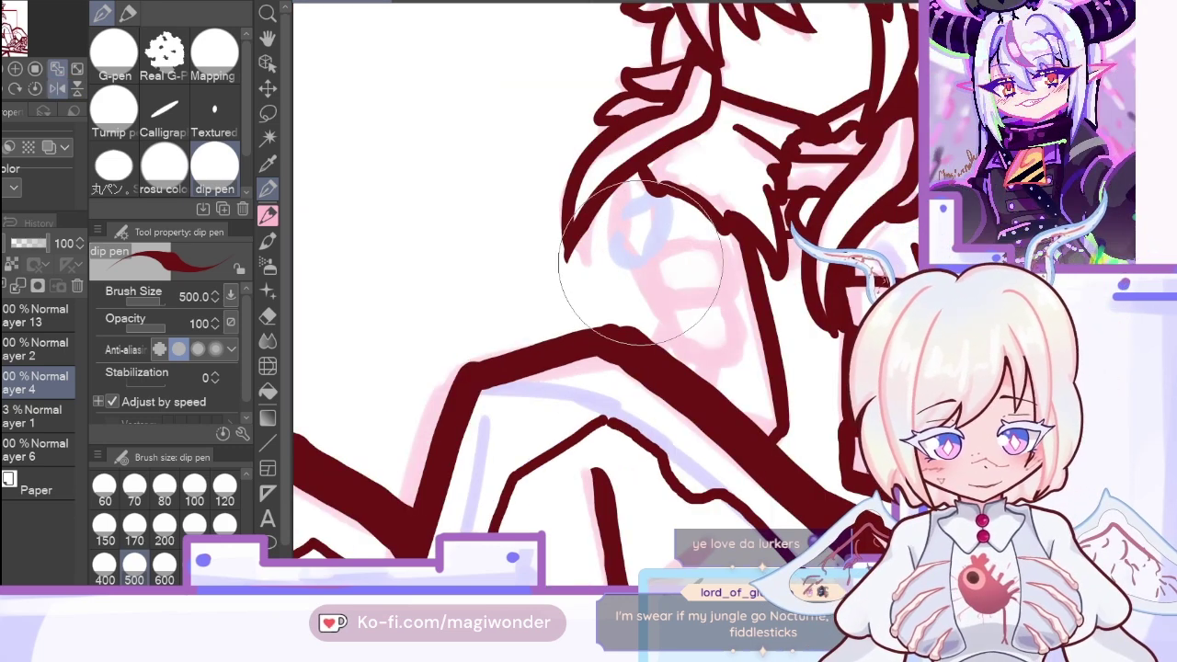
mouse_move(642, 264)
mouse_down()
mouse_move(722, 246)
mouse_move(733, 289)
mouse_up()
mouse_move(642, 266)
mouse_down()
mouse_move(653, 311)
mouse_move(736, 292)
mouse_move(714, 285)
mouse_up()
click(711, 264)
mouse_move(656, 313)
mouse_down()
mouse_move(672, 363)
mouse_move(732, 356)
mouse_move(726, 301)
mouse_move(709, 336)
mouse_up()
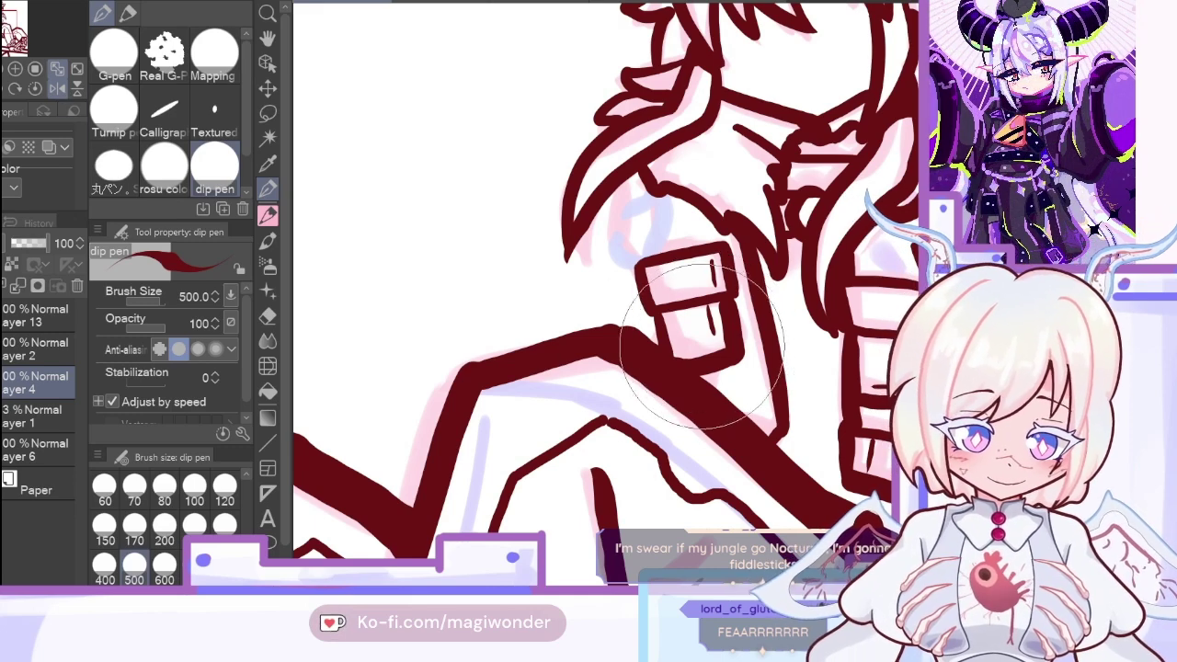
drag(705, 343, 708, 351)
click(57, 89)
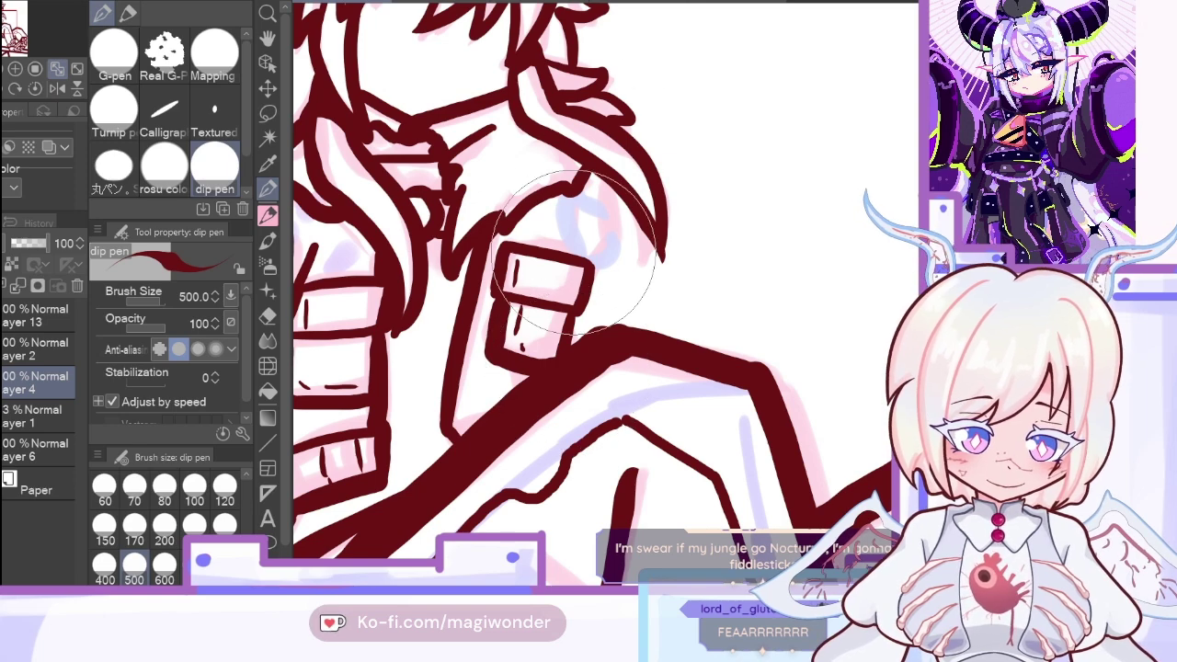
Step: Ink the far shoulder's outer edge and a short fold line above the pocket, and check the line art mirrored with the sketch hidden
drag(589, 204, 570, 255)
mouse_move(604, 180)
mouse_down()
mouse_move(613, 219)
mouse_move(590, 269)
mouse_up()
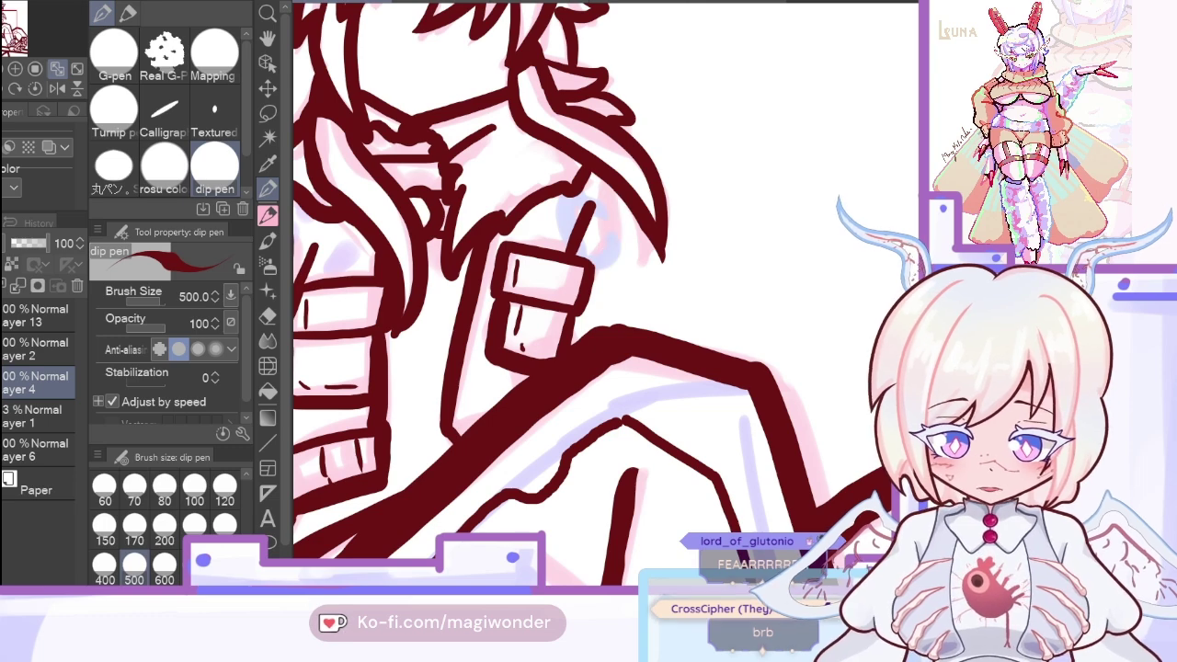
key(ctrl+z)
key(ctrl+y)
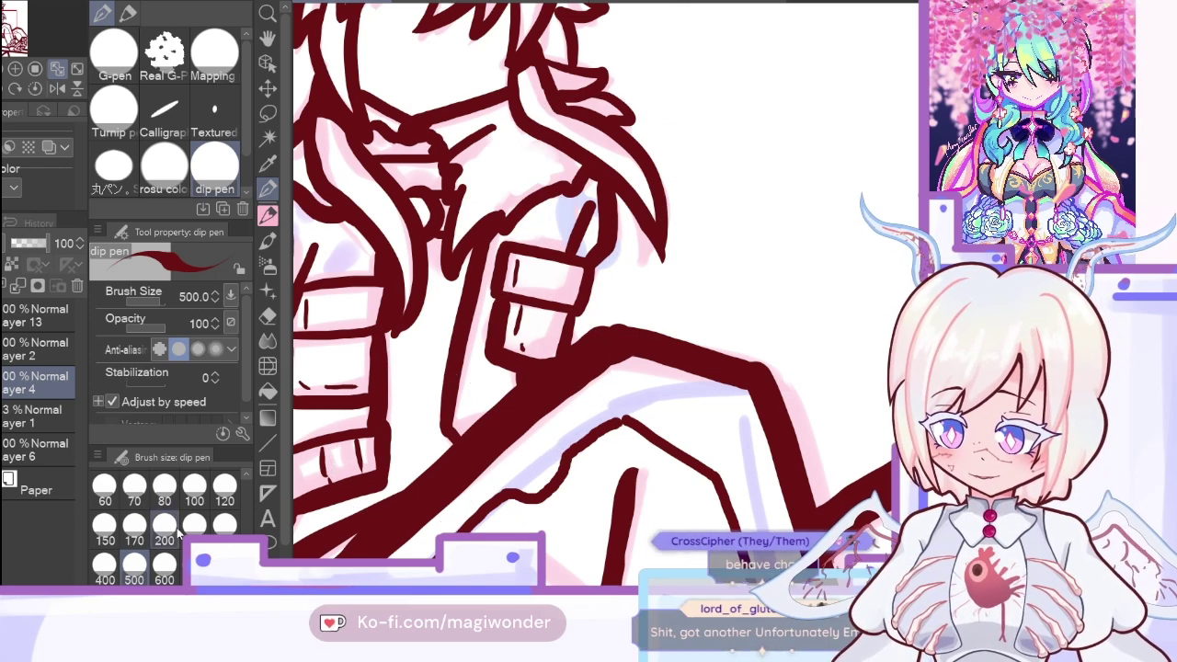
click(59, 90)
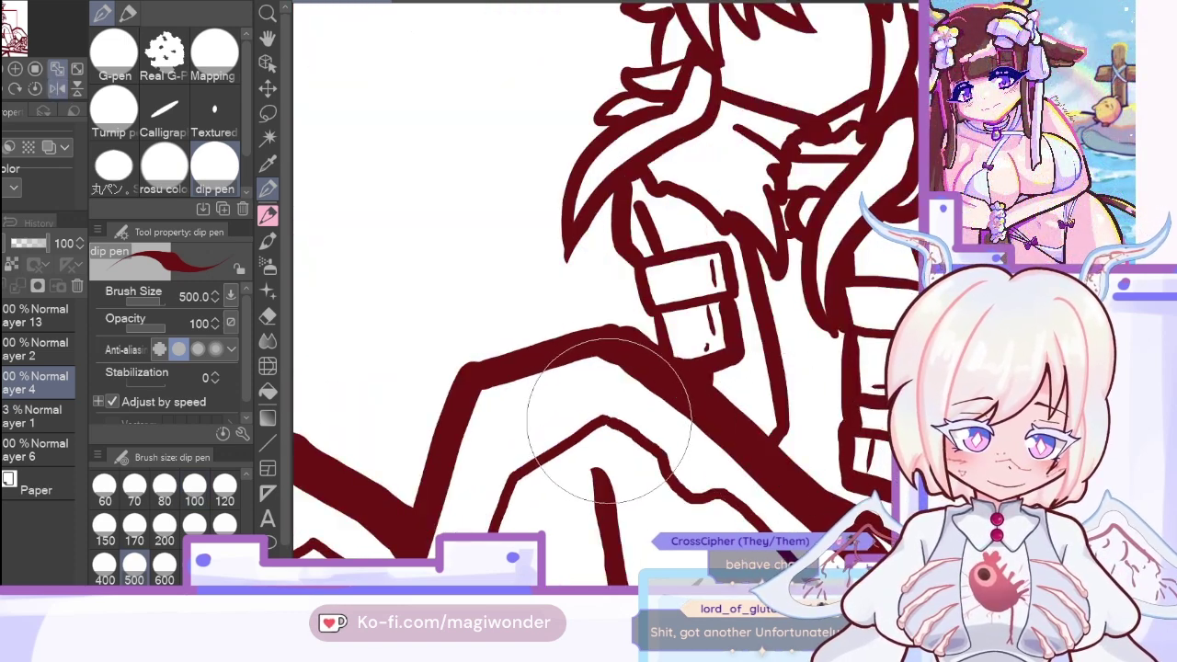
click(59, 89)
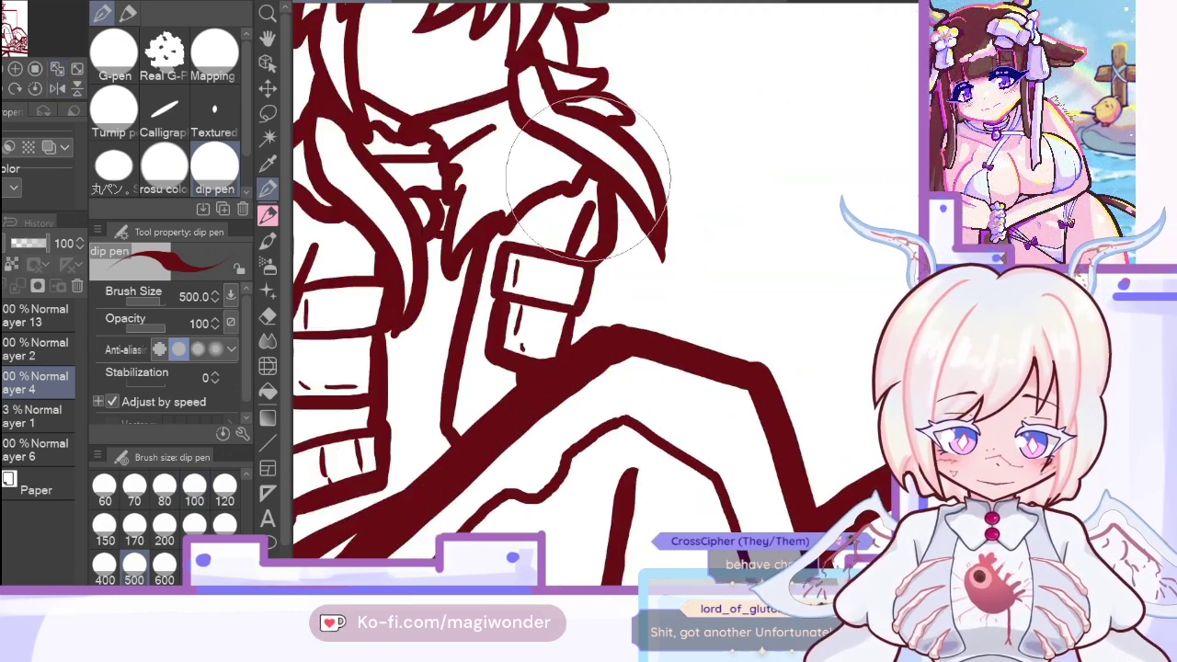
click(58, 71)
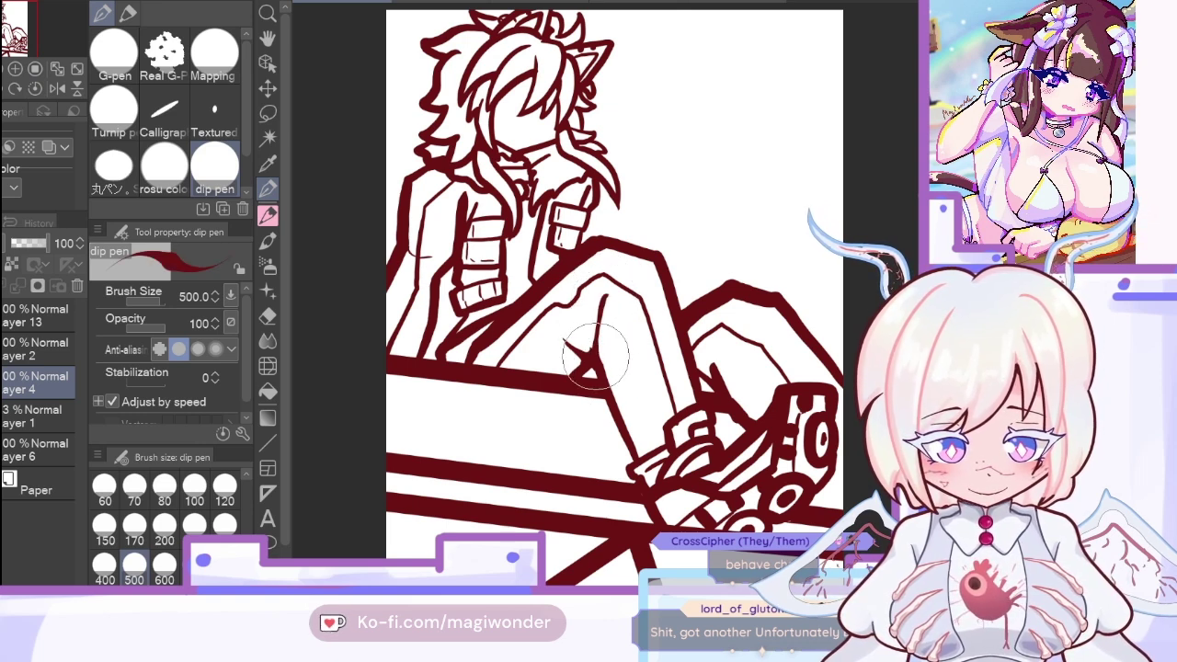
Step: Refine the crease behind the near knee and add small fold lines at the hip and propping sleeve, trimming strokes with transparent colour
key(c)
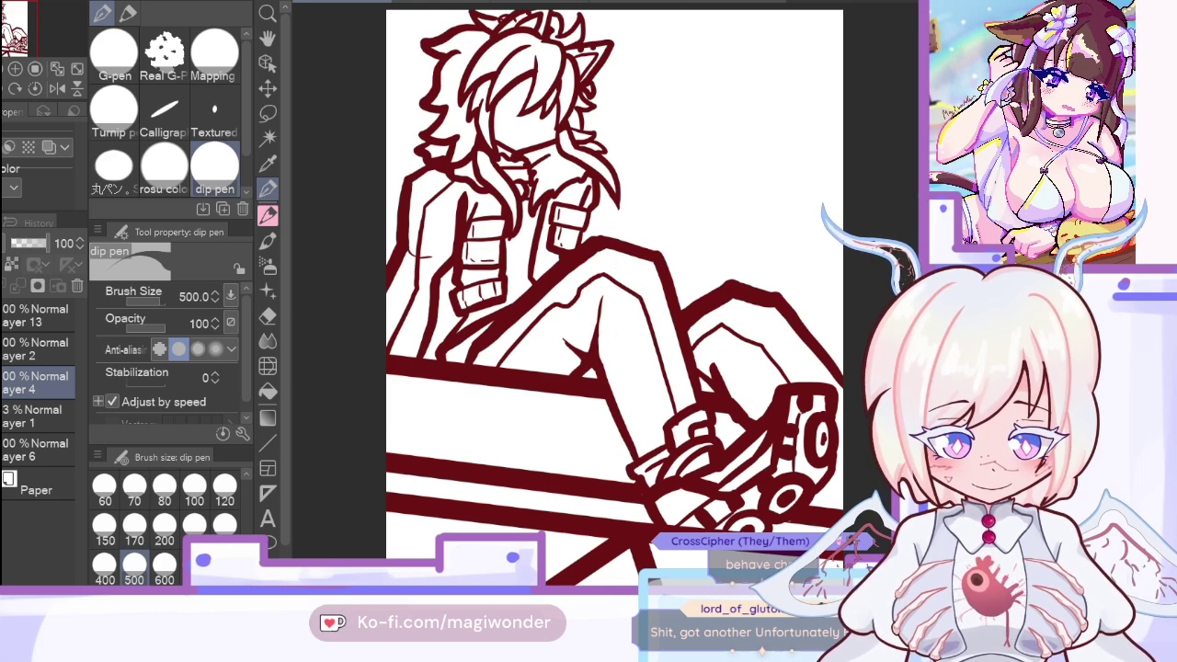
key(c)
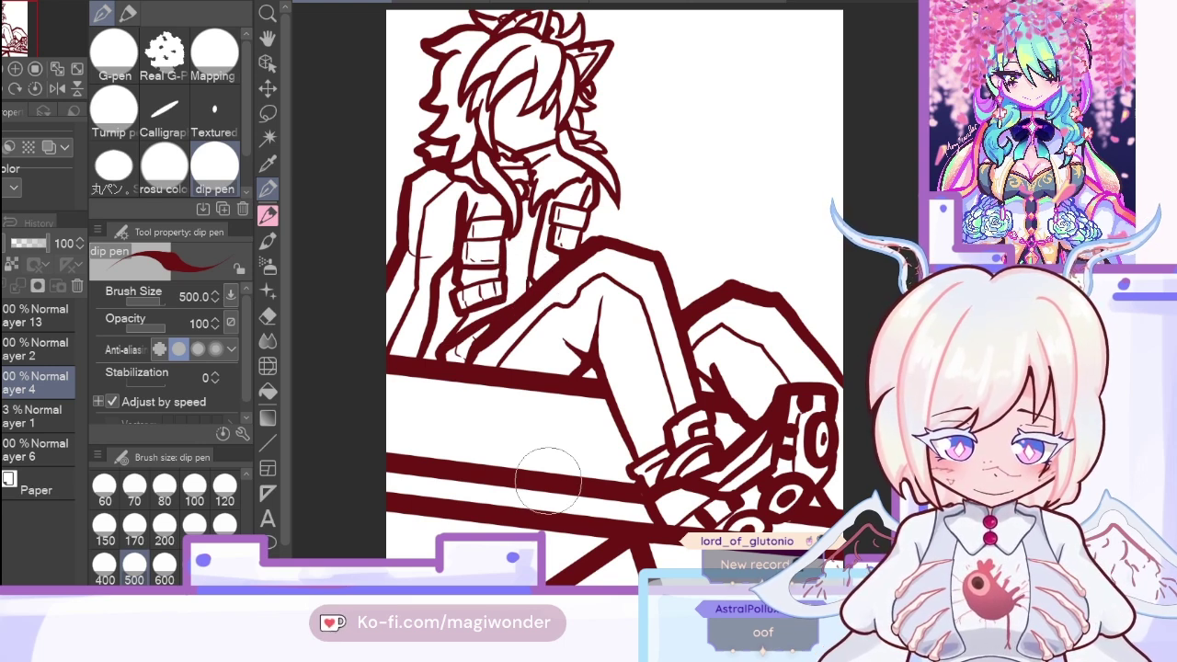
key(c)
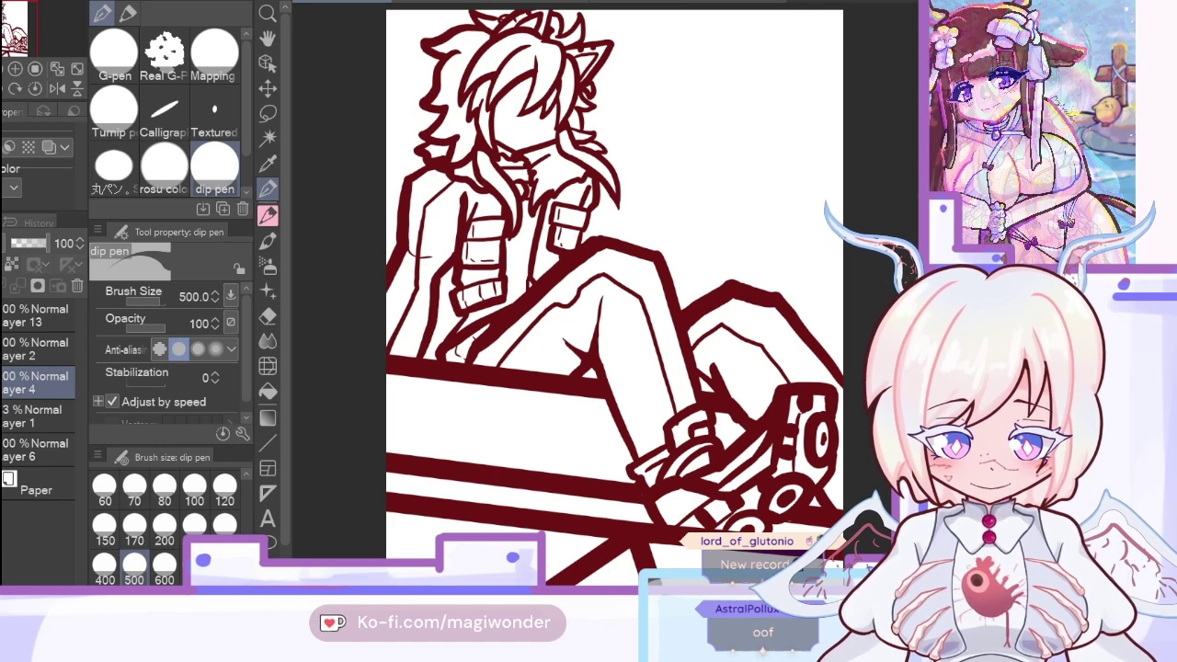
key(c)
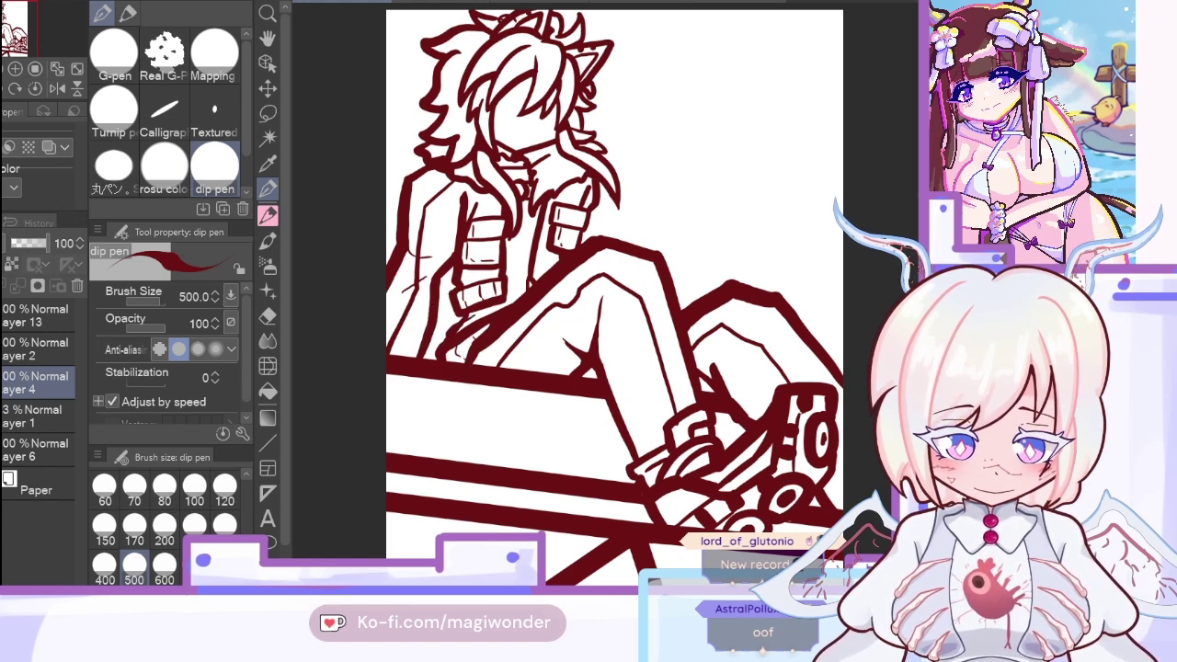
key(ctrl+z)
key(ctrl+z)
key(ctrl+z)
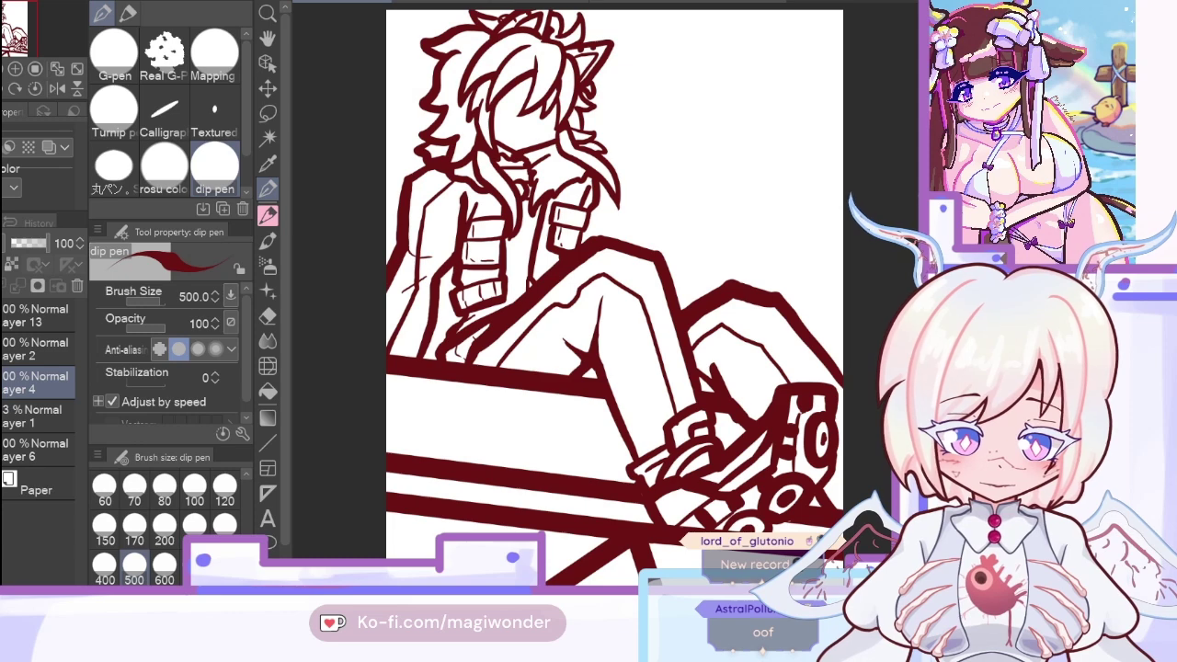
Step: Add a new layer above the line art and ink small spot marks on the propping arm's sleeve, the far shoulder and the hip
key(ctrl+z)
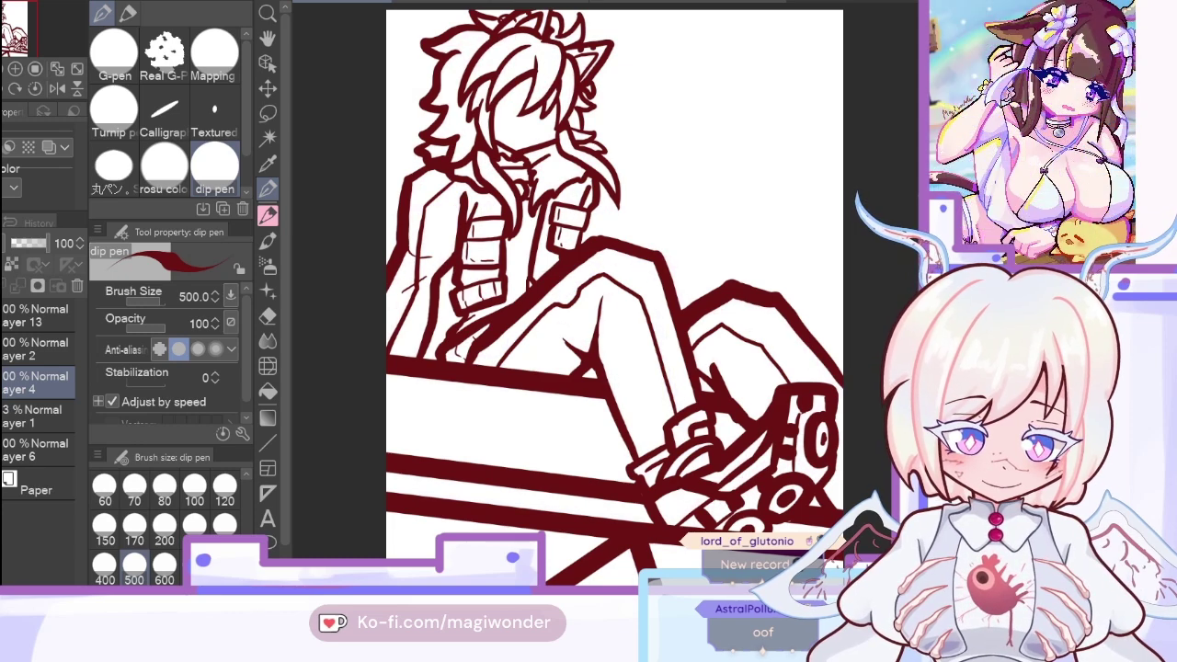
key(ctrl+z)
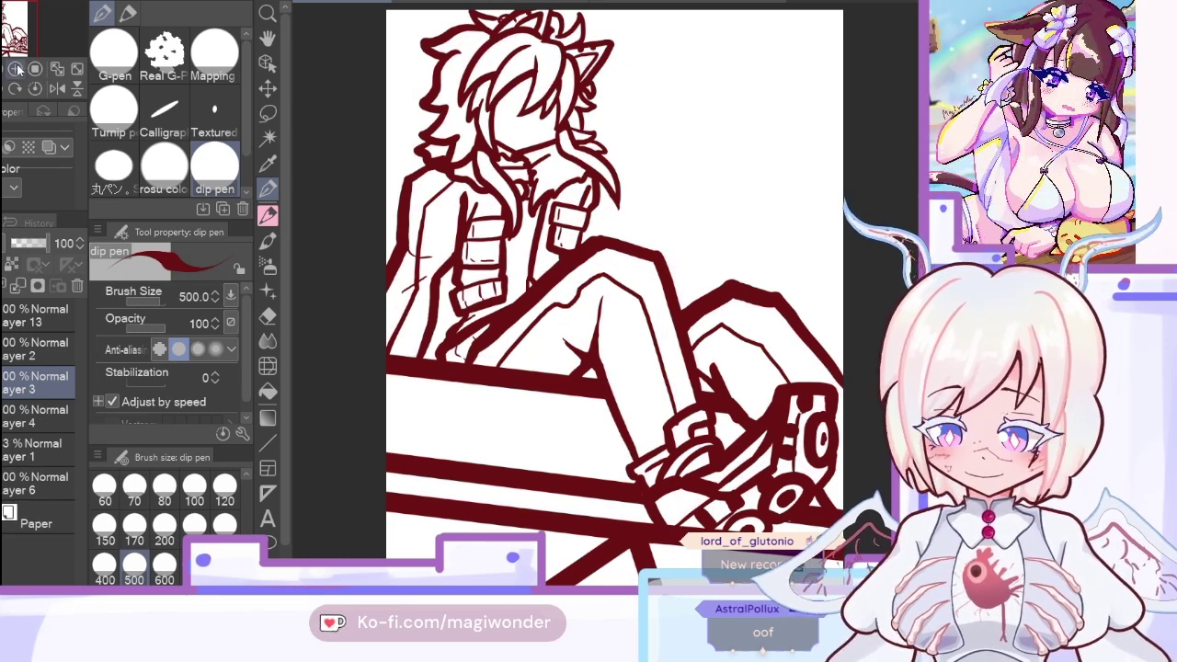
scroll(437, 206, up, 2)
mouse_move(437, 206)
mouse_down()
mouse_move(497, 315)
mouse_move(516, 316)
mouse_move(433, 316)
mouse_move(475, 352)
mouse_move(543, 333)
mouse_up()
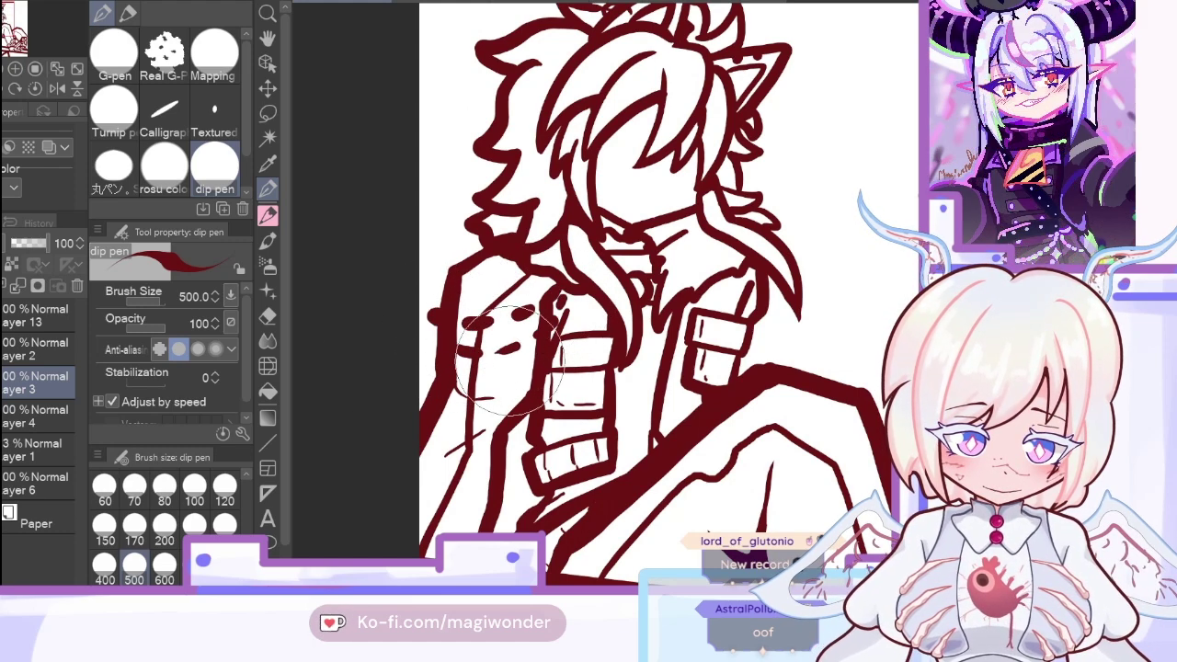
drag(731, 284, 743, 298)
drag(765, 307, 697, 379)
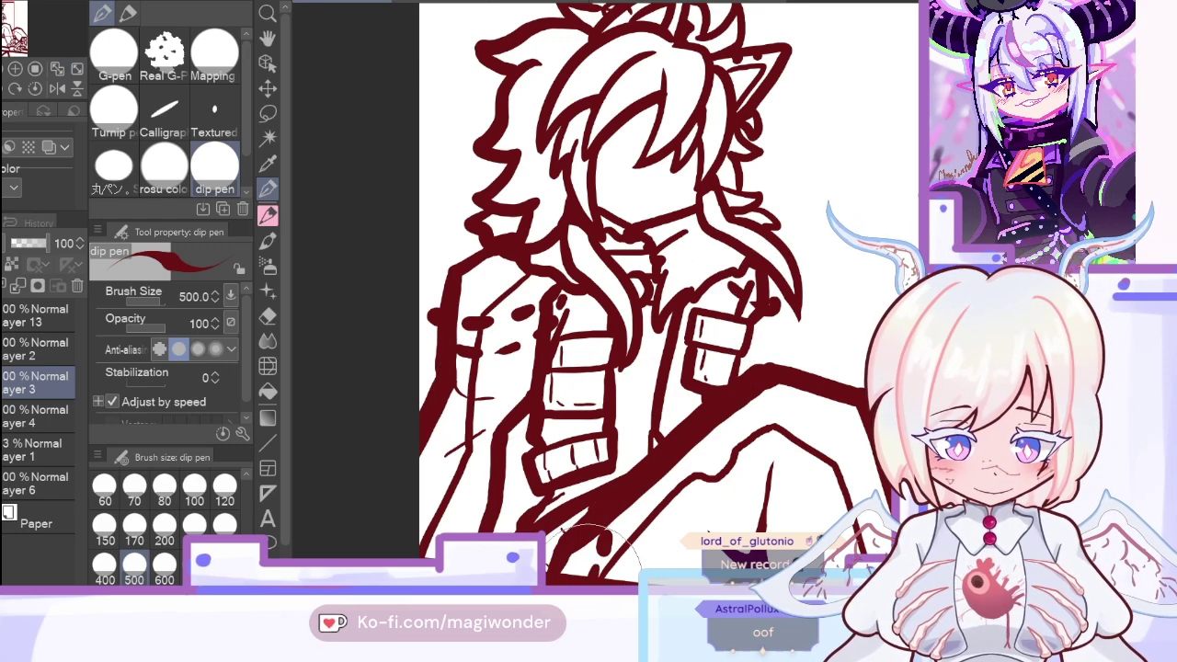
click(57, 69)
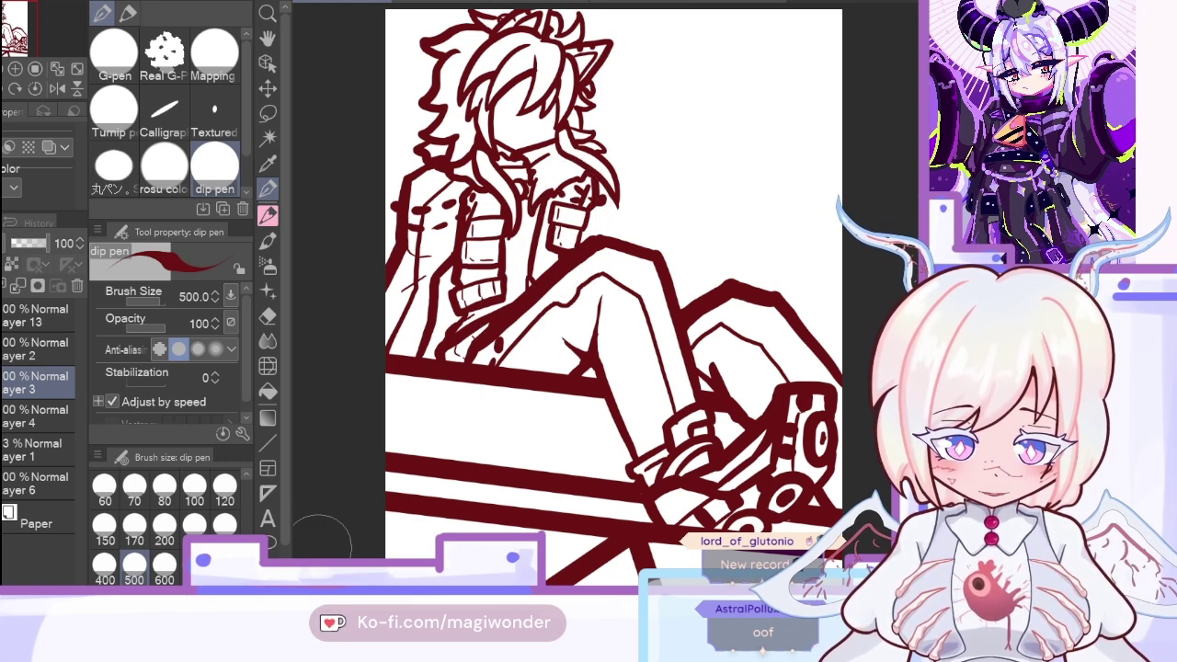
Step: Ink the small emblem on the far shoulder with dots beside it, and show the face line art and sketch again
click(268, 316)
mouse_move(554, 197)
mouse_down()
mouse_move(581, 177)
mouse_move(551, 214)
mouse_move(596, 212)
mouse_up()
click(268, 214)
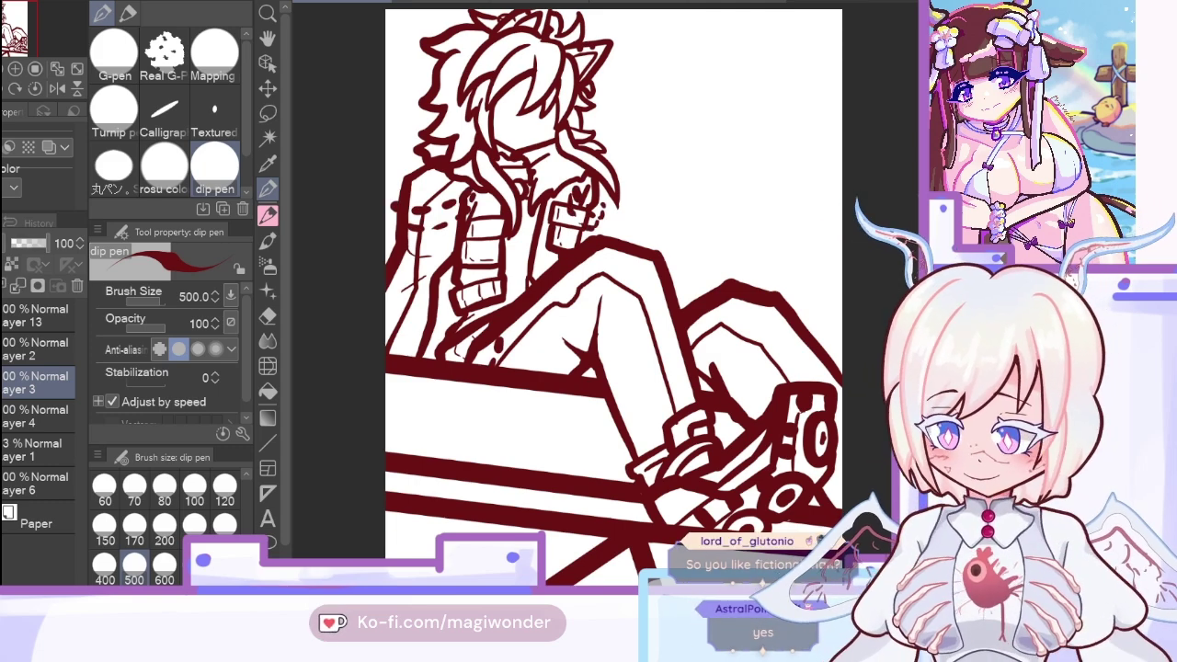
key(ctrl+z)
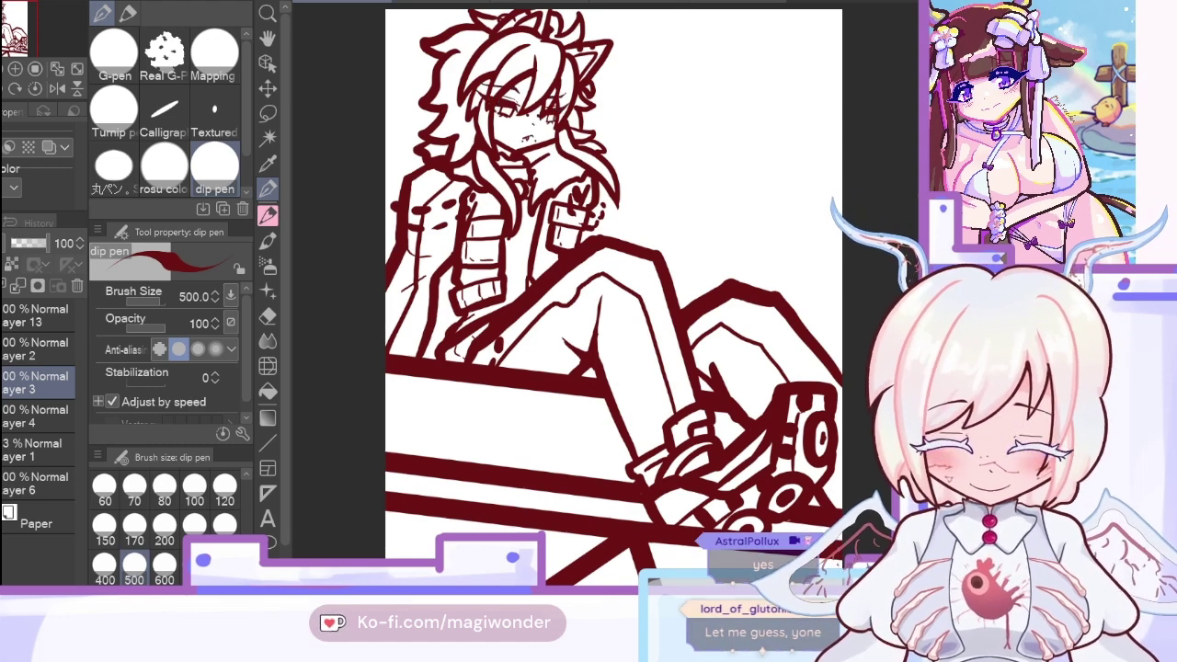
key(ctrl+z)
key(ctrl+z)
key(ctrl+z)
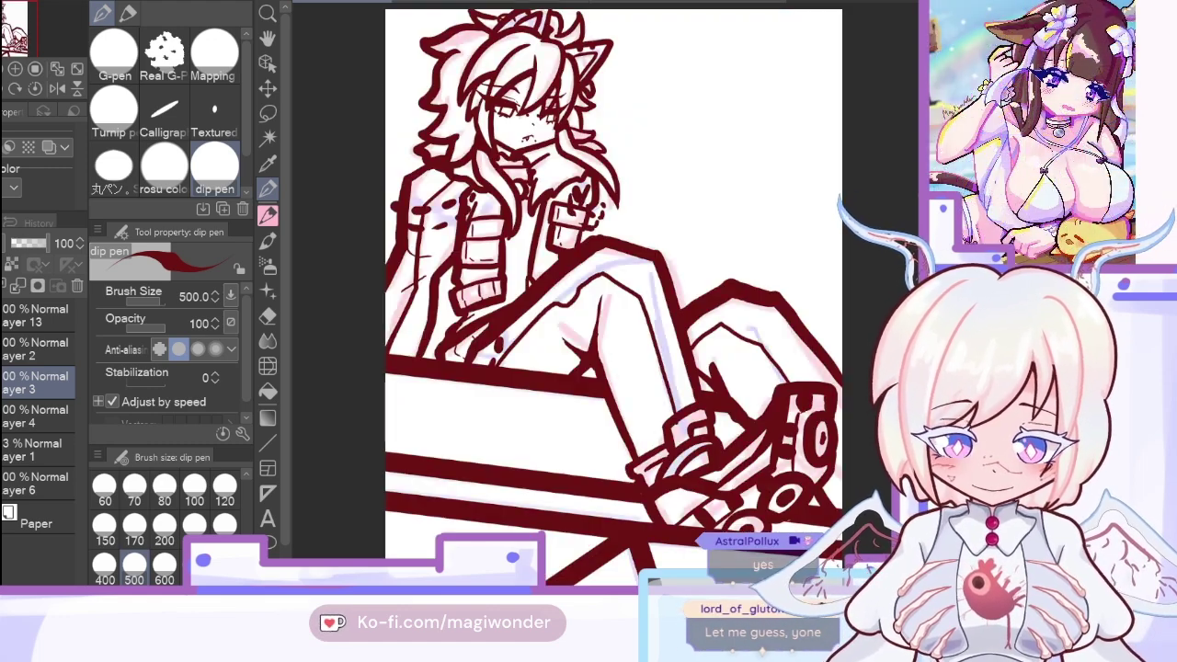
Step: Delete the sketch layer and hide the body line art and outfit marks, leaving only the facial line art visible
click(28, 449)
click(77, 286)
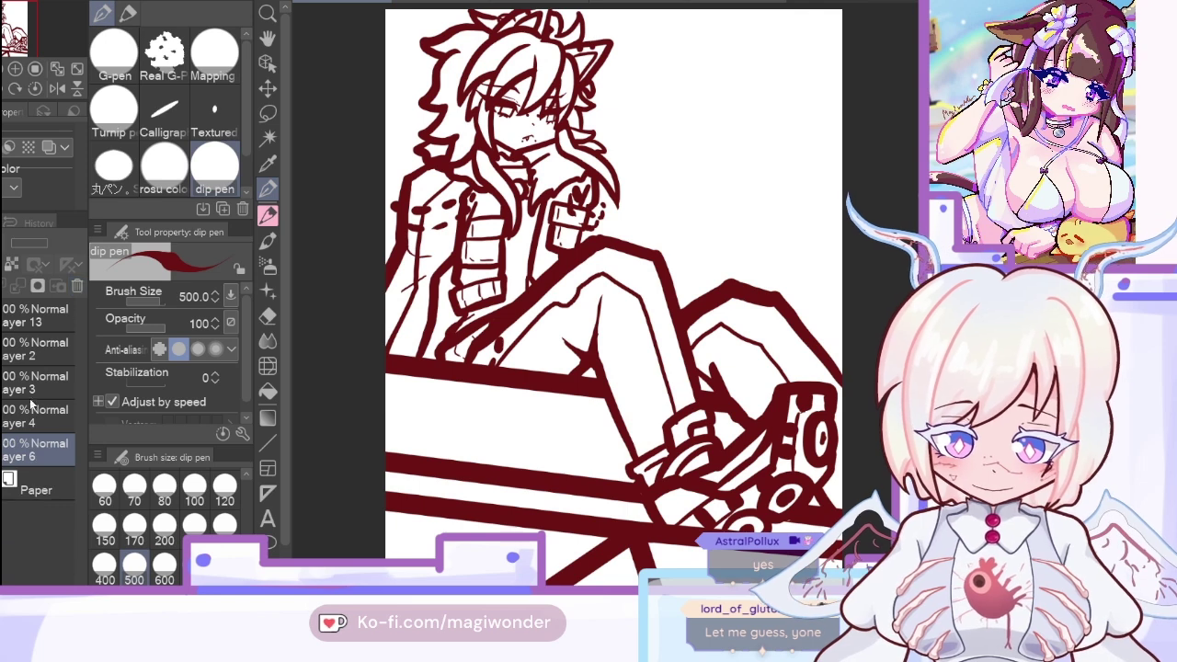
click(24, 425)
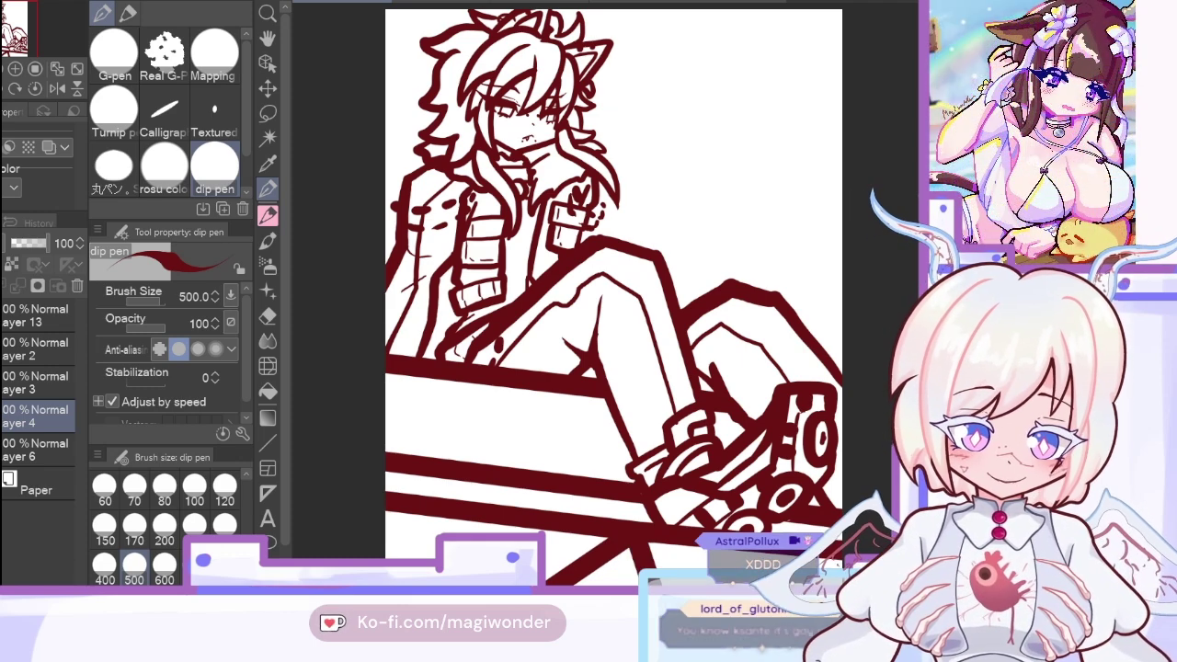
key(c)
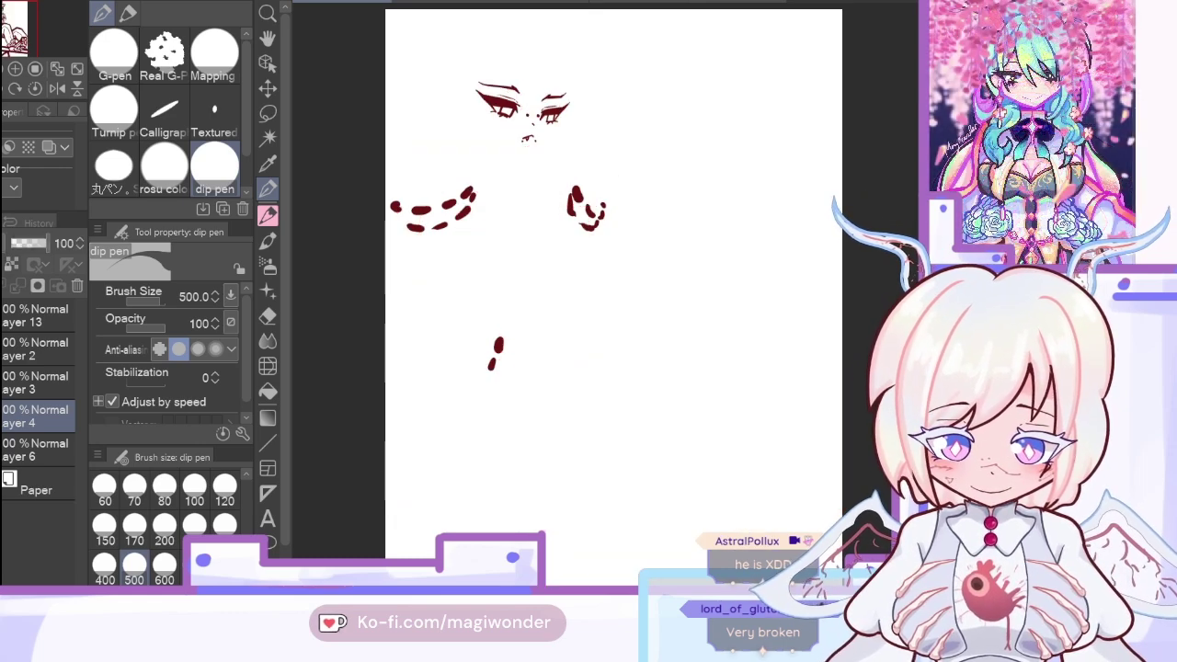
click(5, 457)
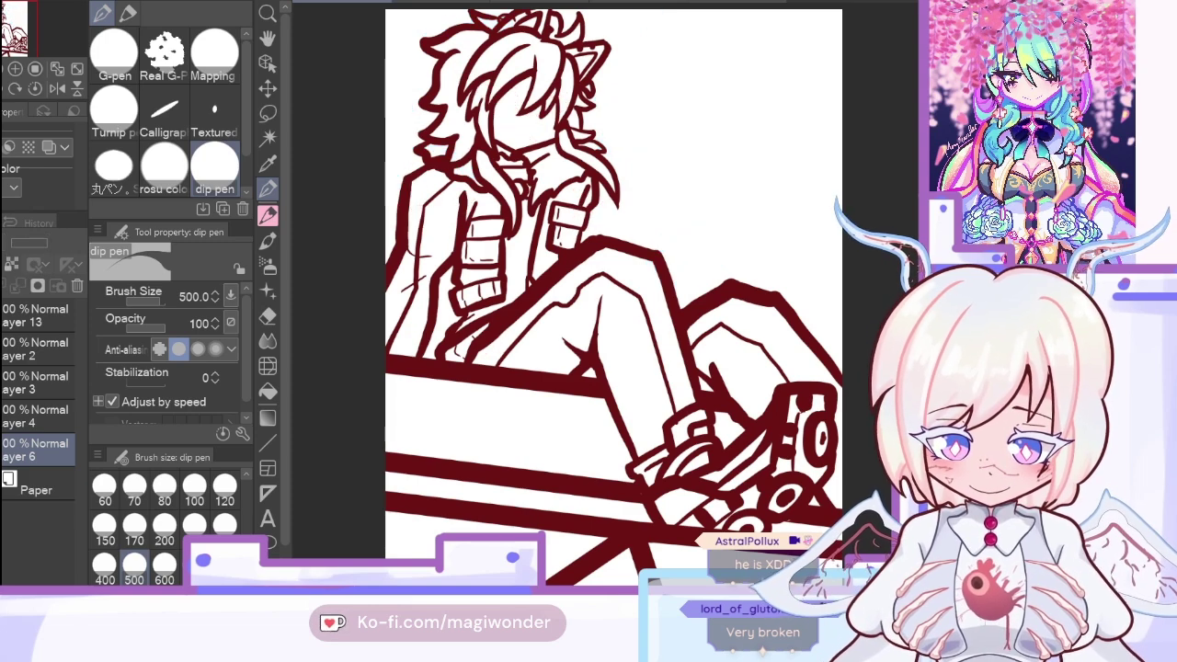
click(37, 350)
click(37, 383)
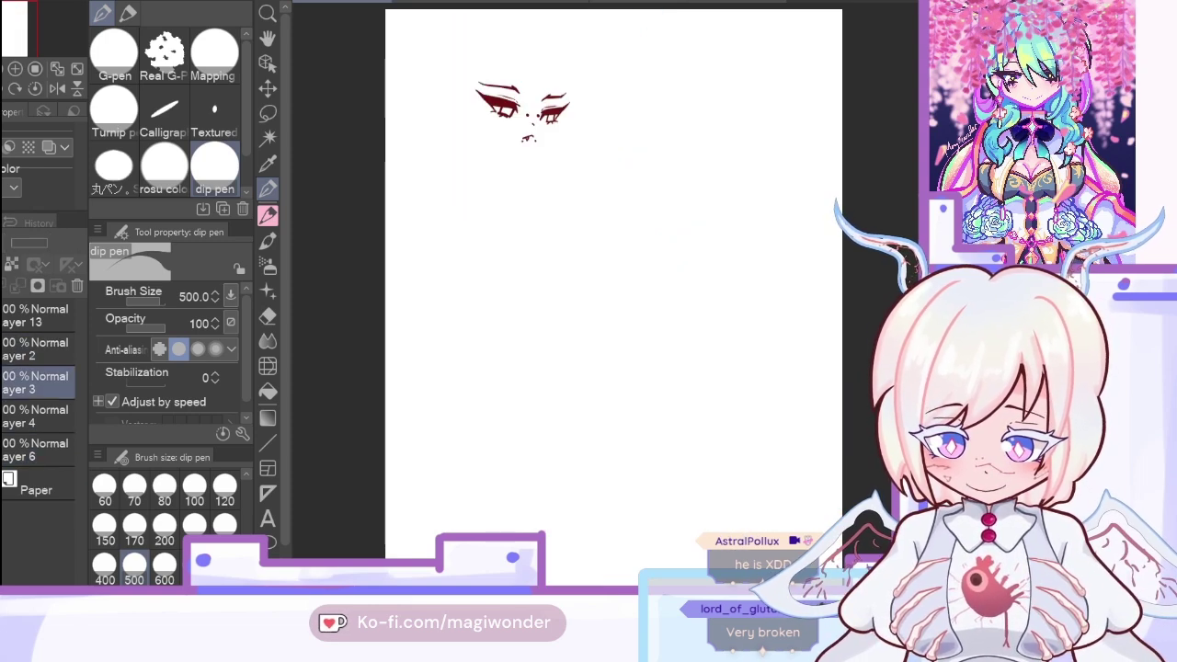
Step: Add a new layer beneath the facial line art and sample the light grey eye-white colour from the coloured reference
key(ctrl+shift+n)
click(270, 164)
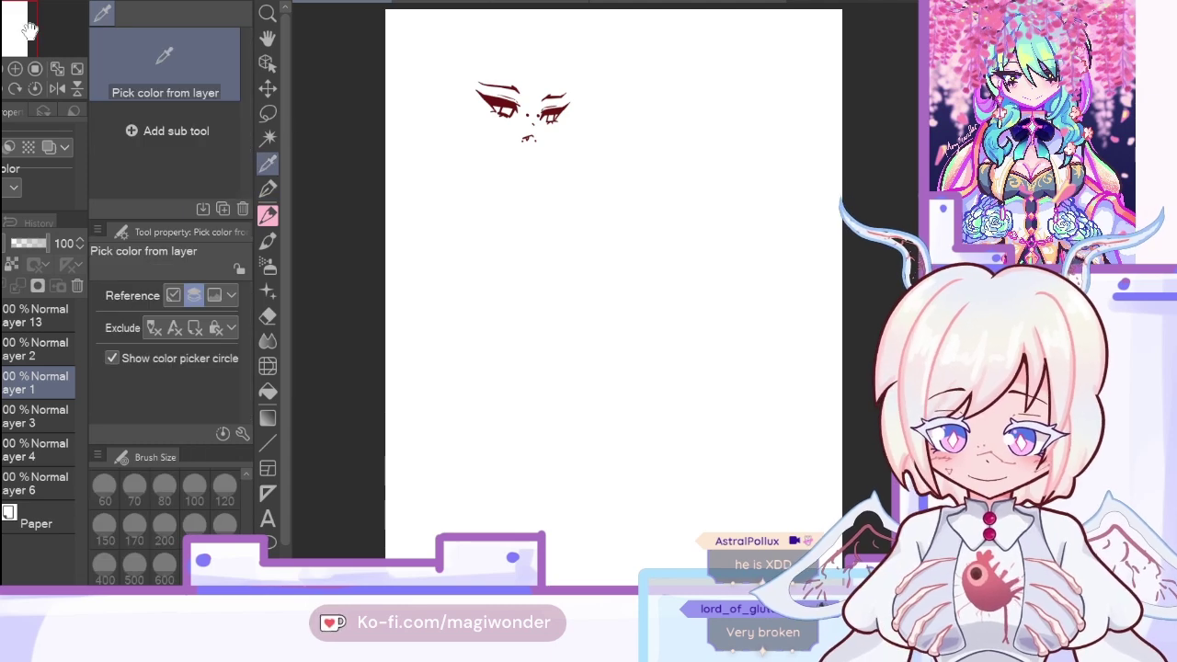
click(14, 69)
click(15, 69)
scroll(607, 276, down, 3)
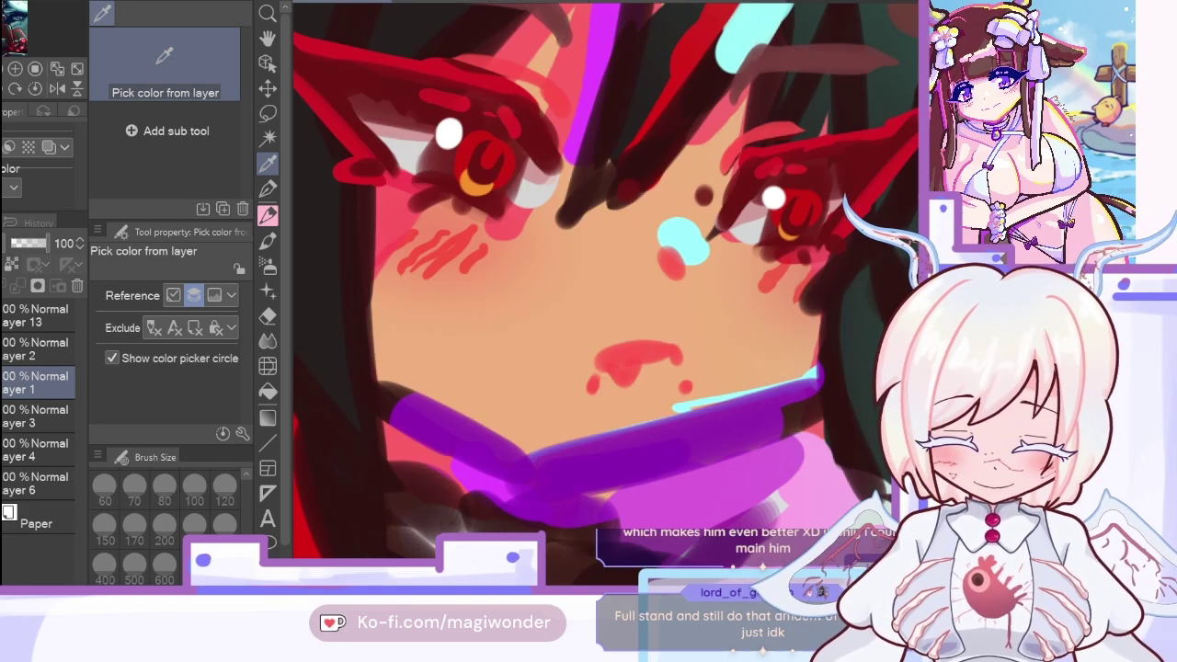
click(404, 154)
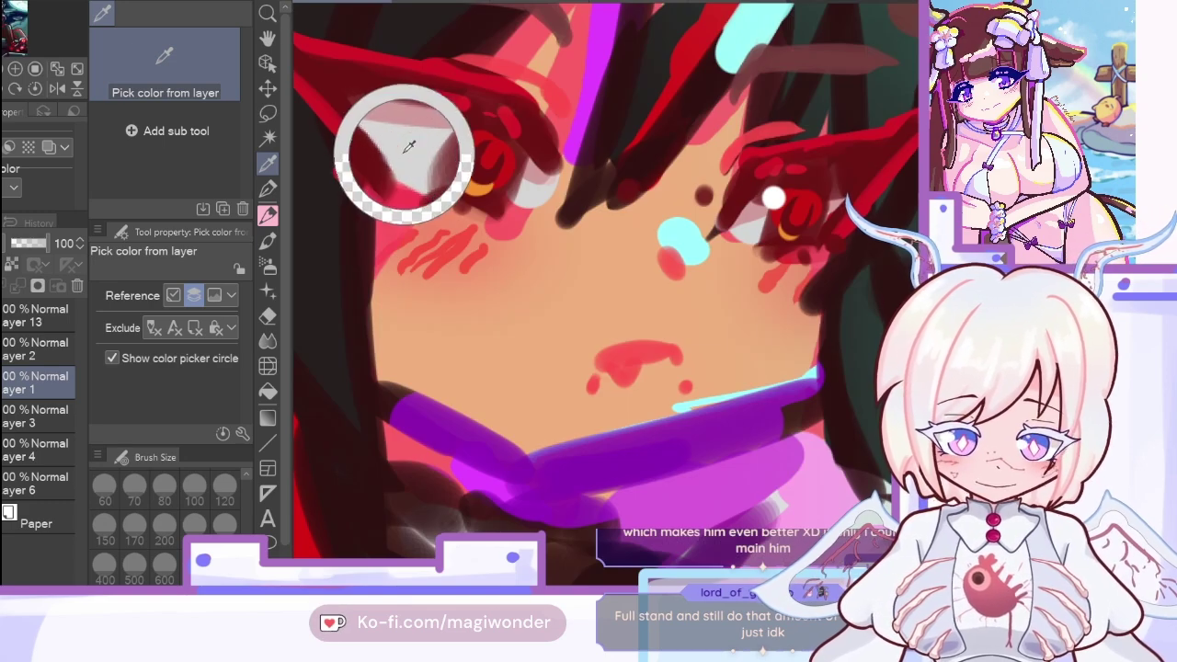
click(269, 189)
key(ctrl+z)
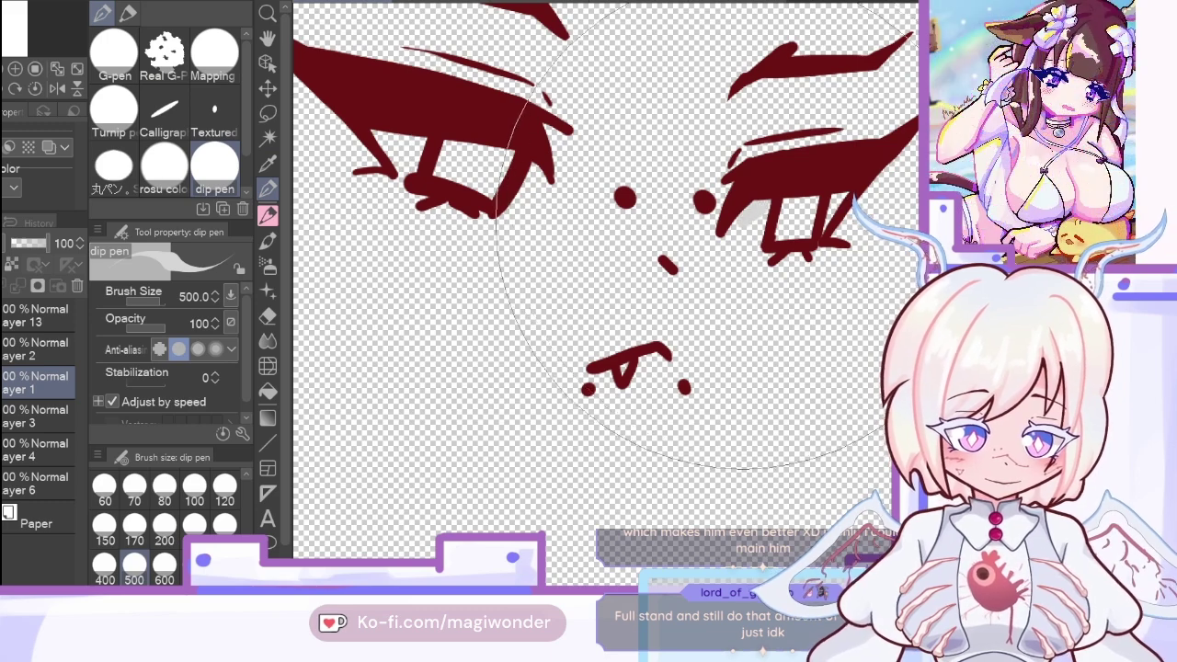
key(ctrl+z)
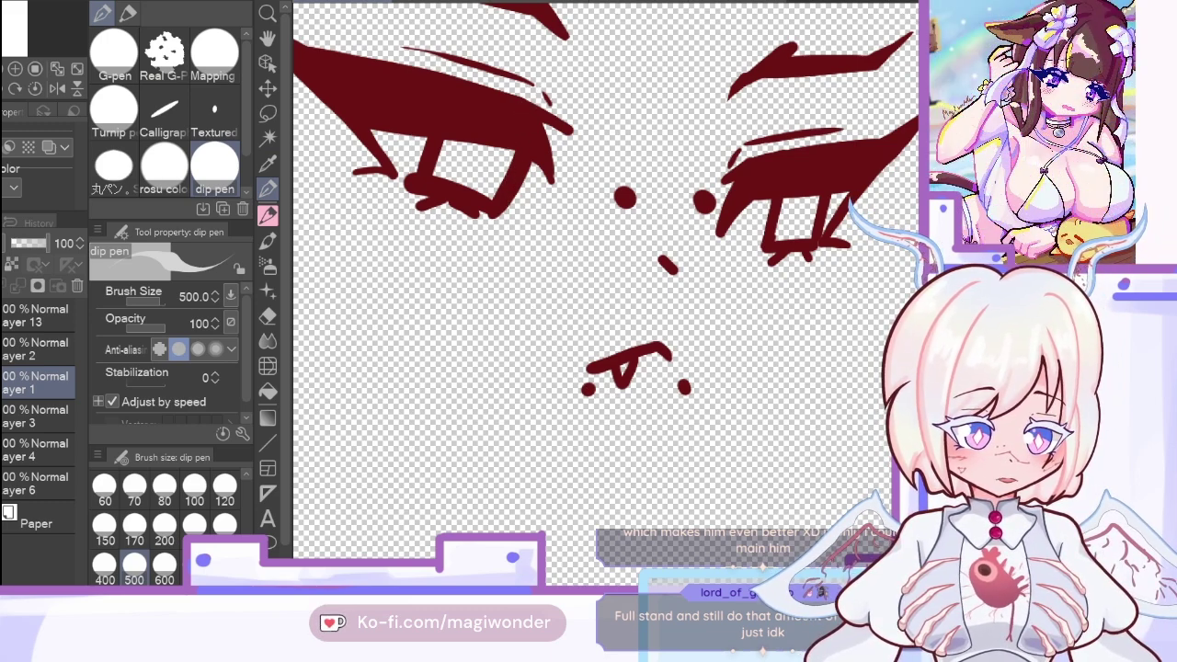
Step: Paint the whites of both eyes light grey with the G-pen, using brush sizes 300 and 170
key(i)
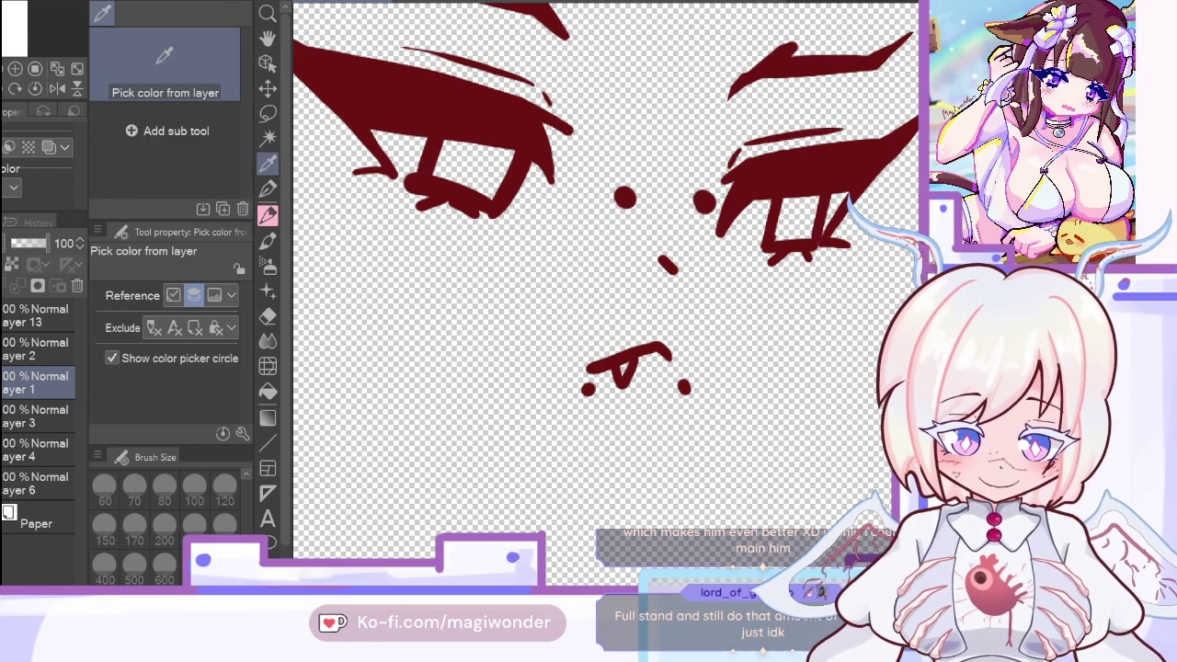
key(p)
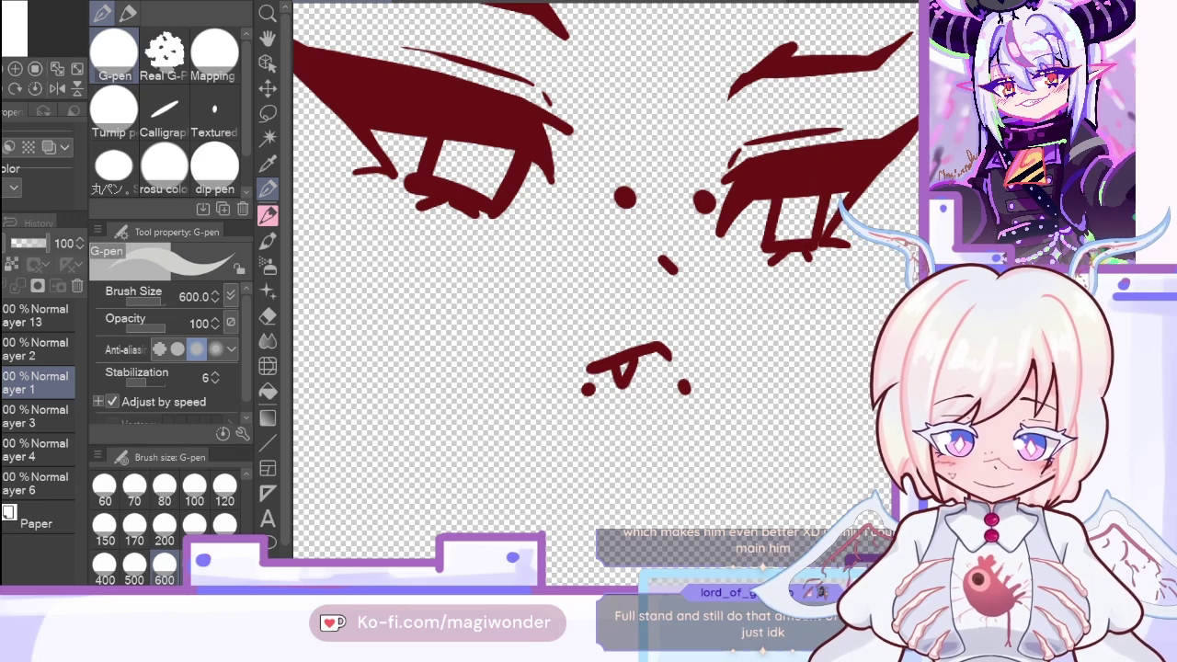
key([)
key([)
key([)
drag(514, 214, 539, 173)
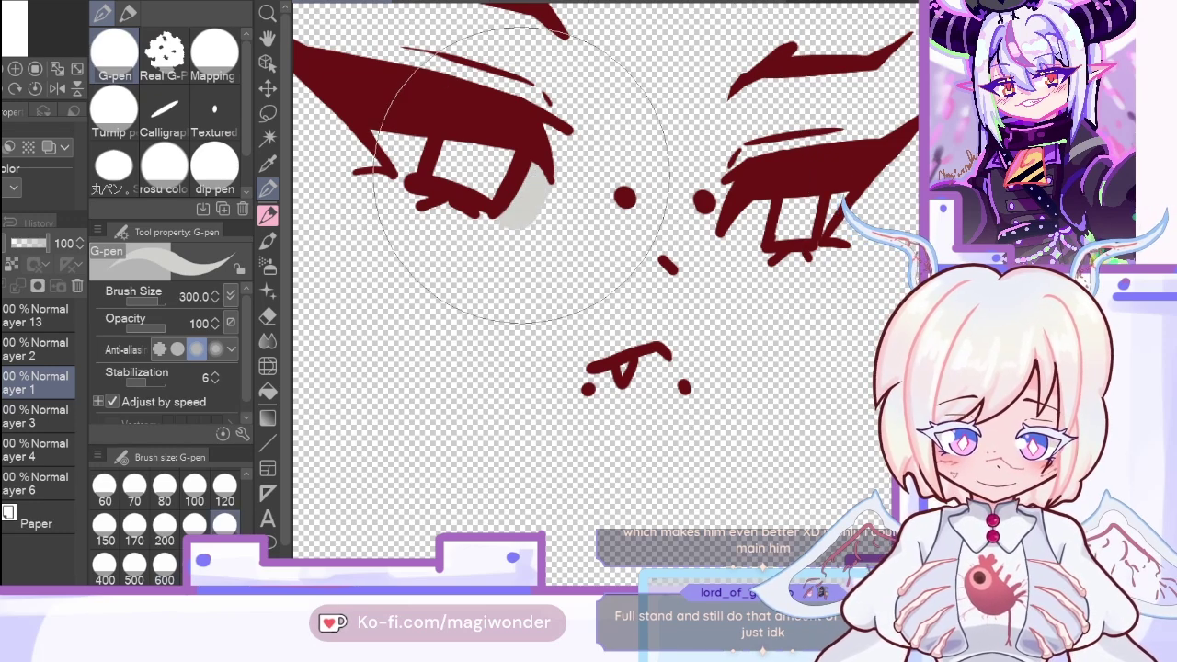
key(bracketleft)
key(bracketleft)
key(bracketleft)
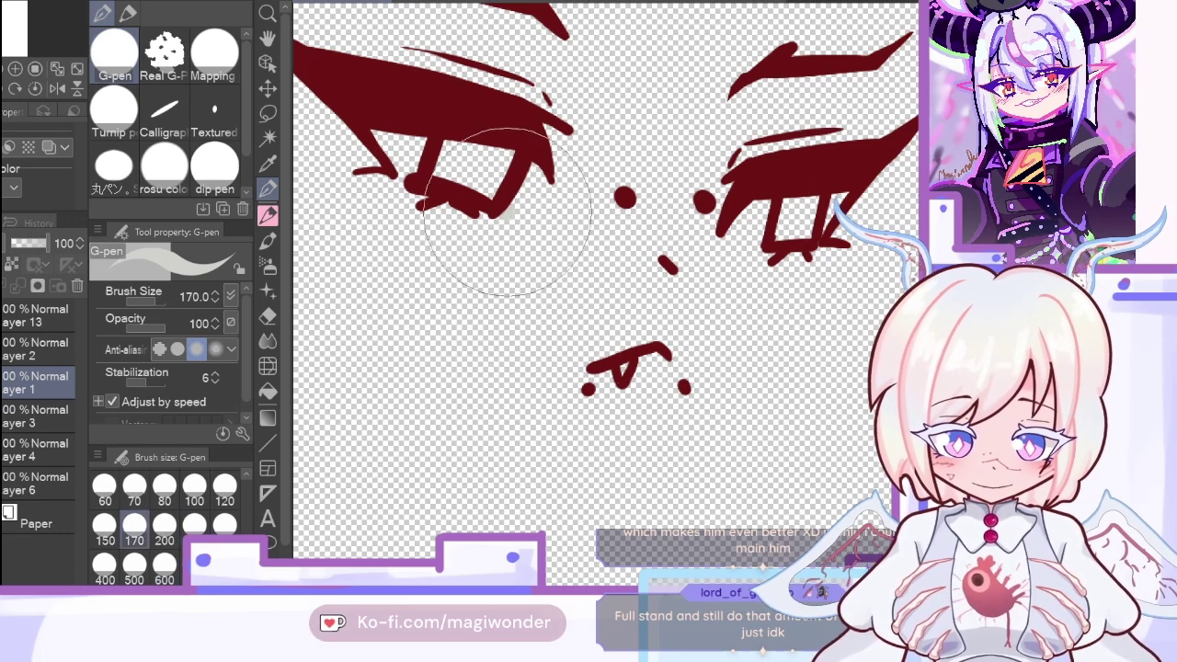
drag(382, 147, 395, 161)
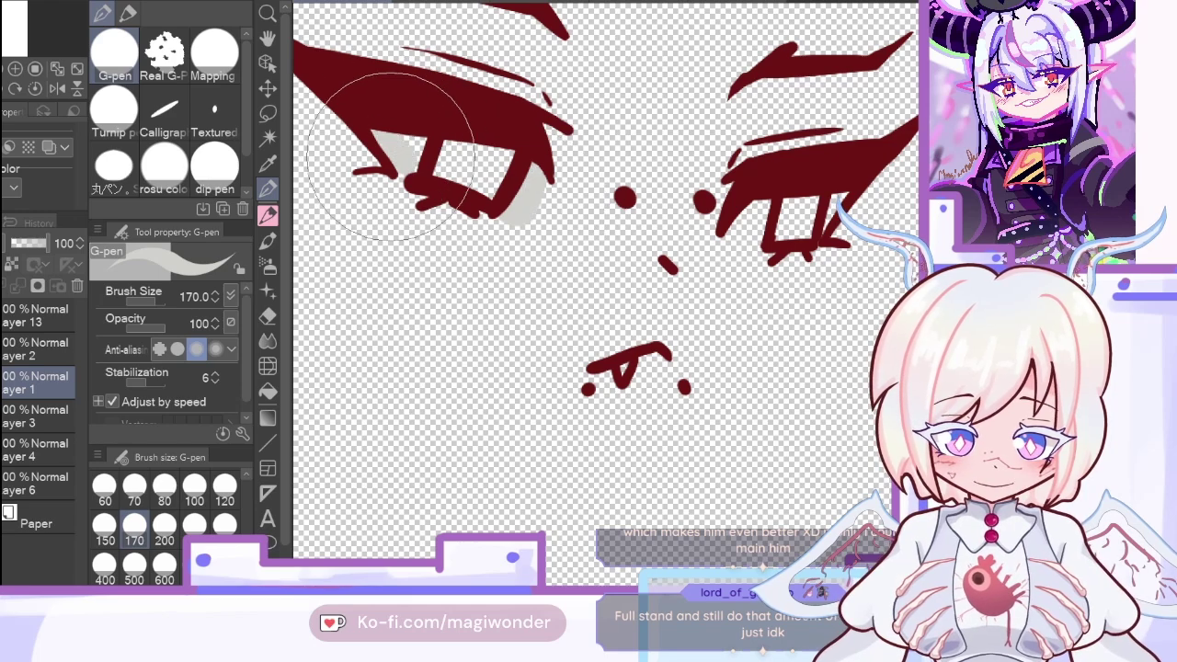
drag(756, 204, 747, 237)
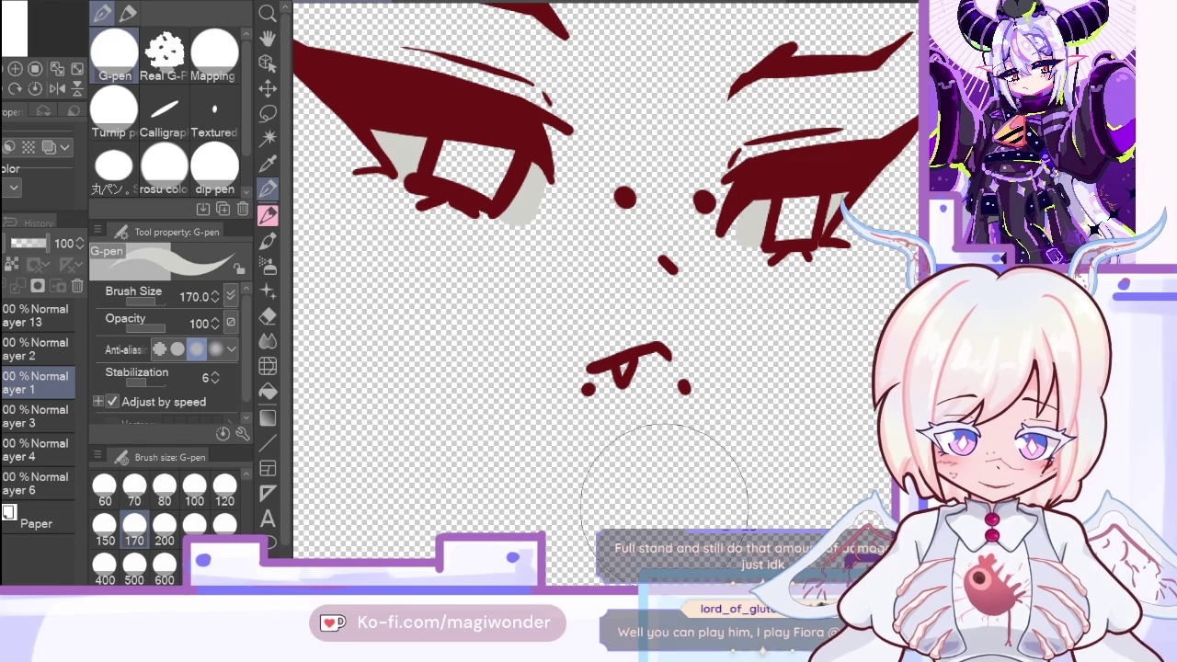
Step: Lock the transparent pixels of the eye-white layer and sample the dusty pink eye-white shadow from the coloured reference
alt+click(2, 383)
click(11, 264)
click(264, 163)
click(394, 127)
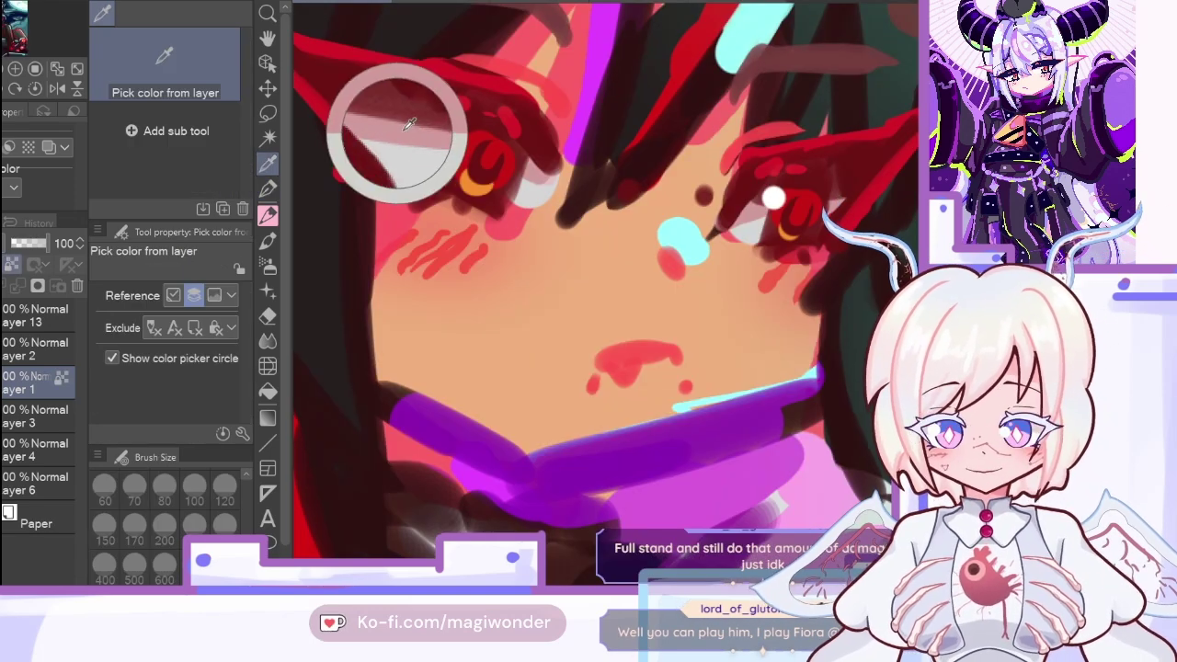
click(267, 188)
alt+click(2, 382)
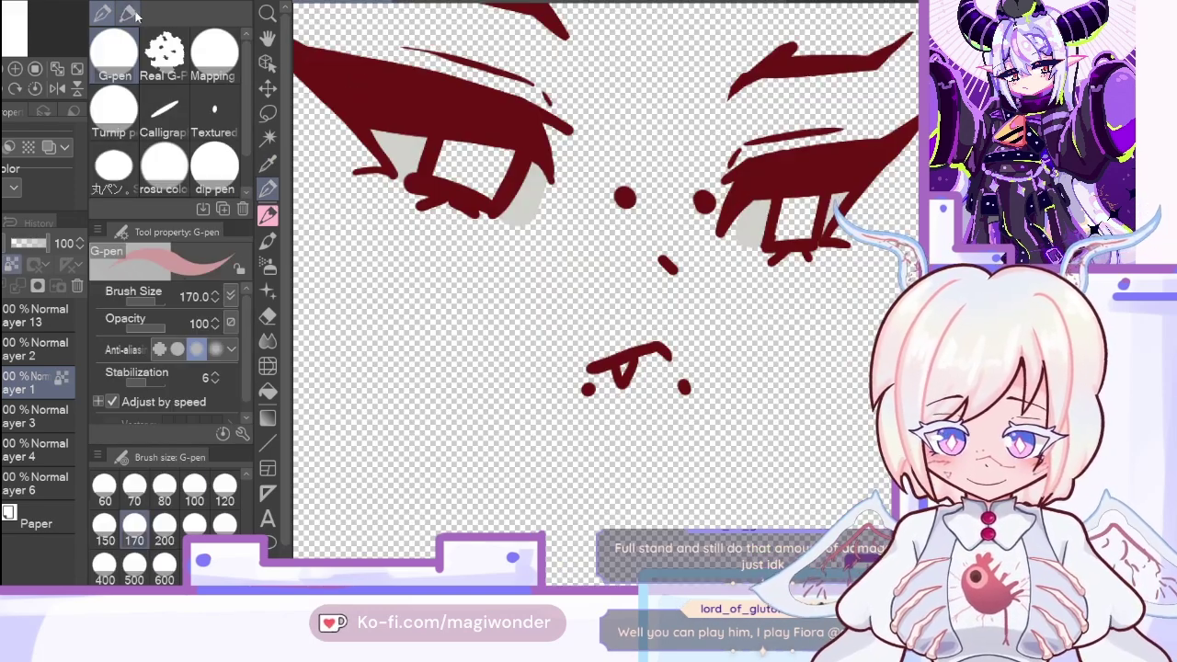
Step: Shade the upper parts of both eye whites pink with the Felt pen at sizes 100 and 60, working partly in the mirrored view
click(127, 13)
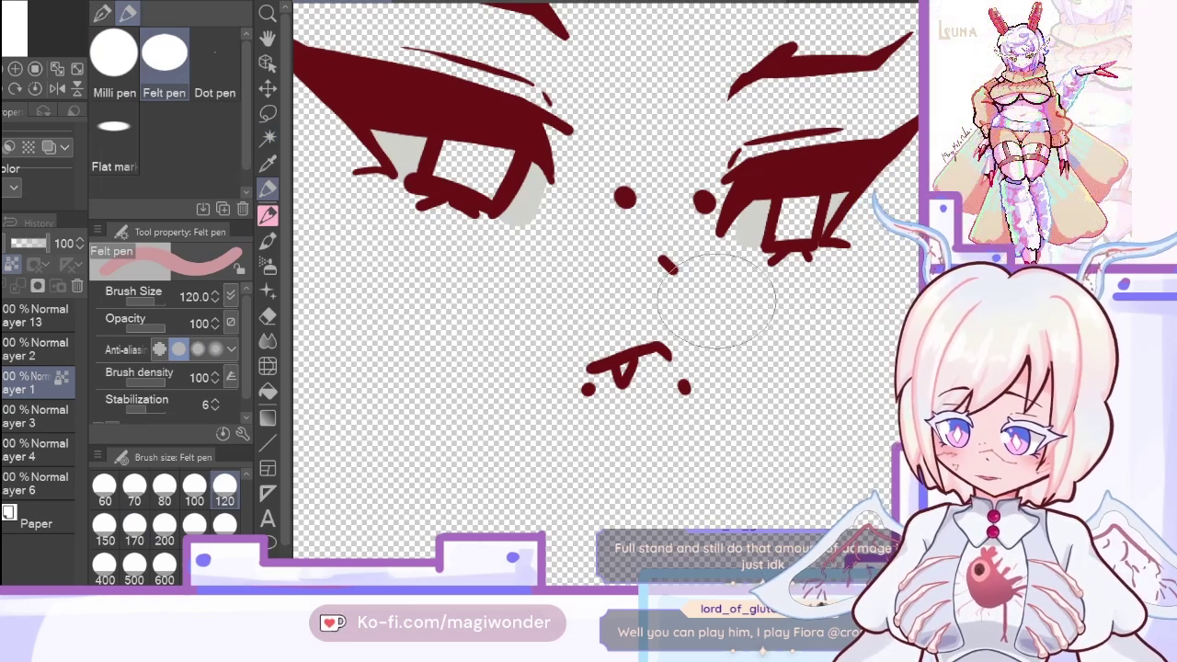
click(194, 488)
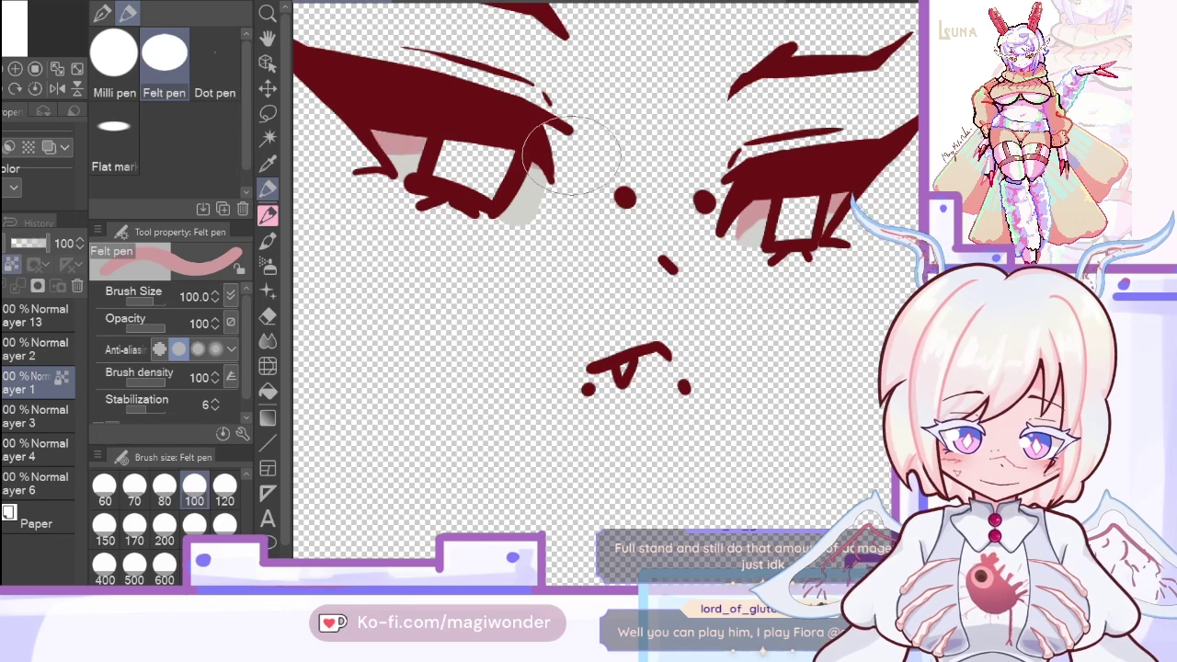
click(57, 88)
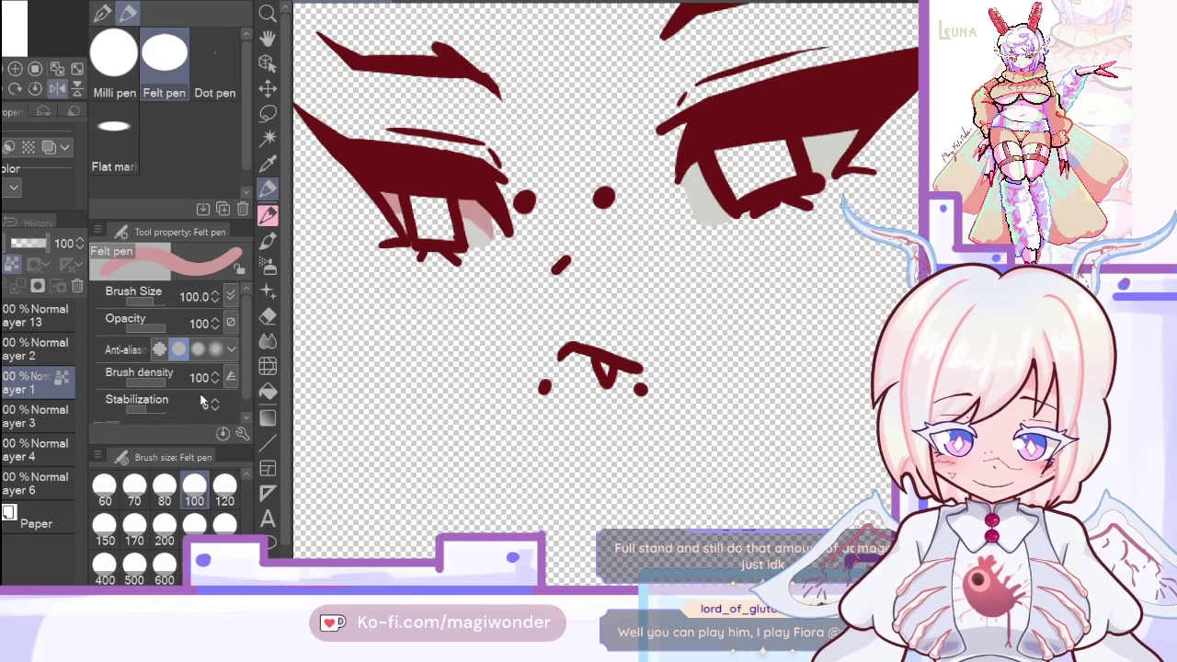
click(104, 487)
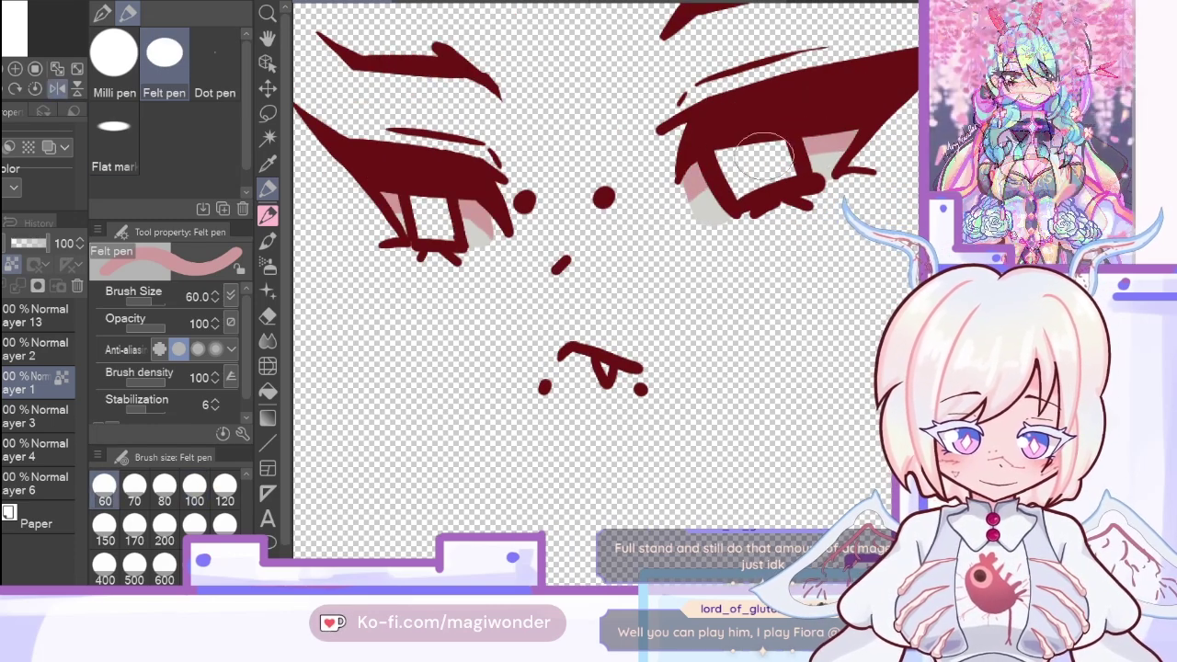
click(57, 88)
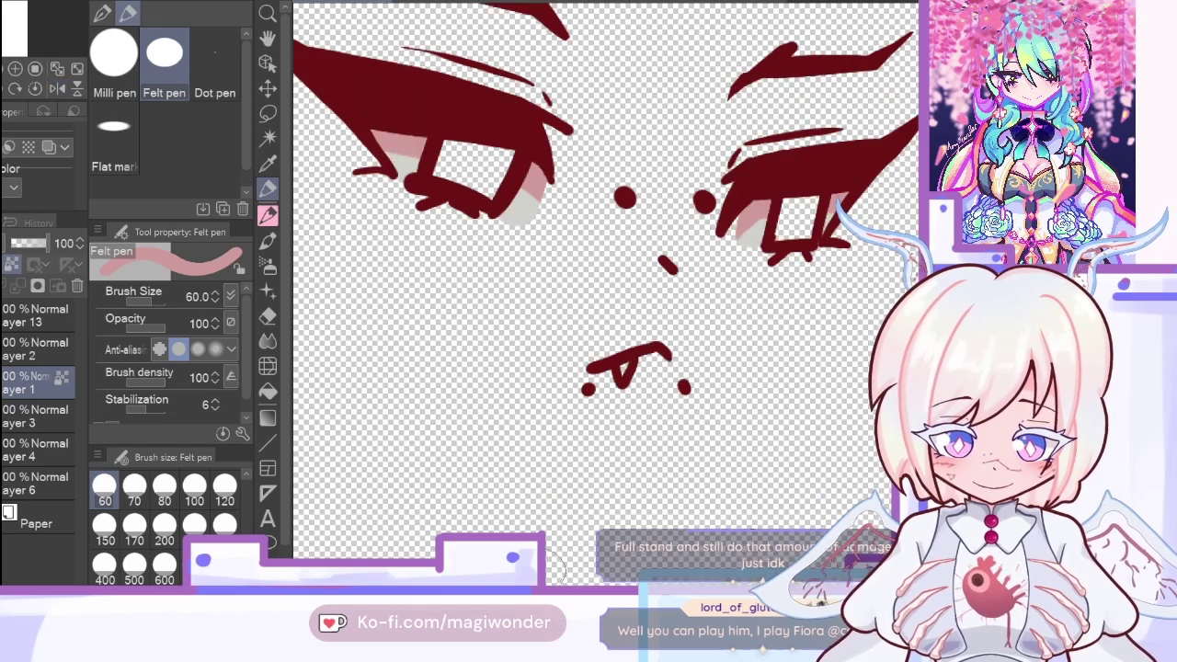
Step: Add a new layer above the eye-white layer and fill both irises with bright red
click(18, 350)
click(5, 382)
click(5, 415)
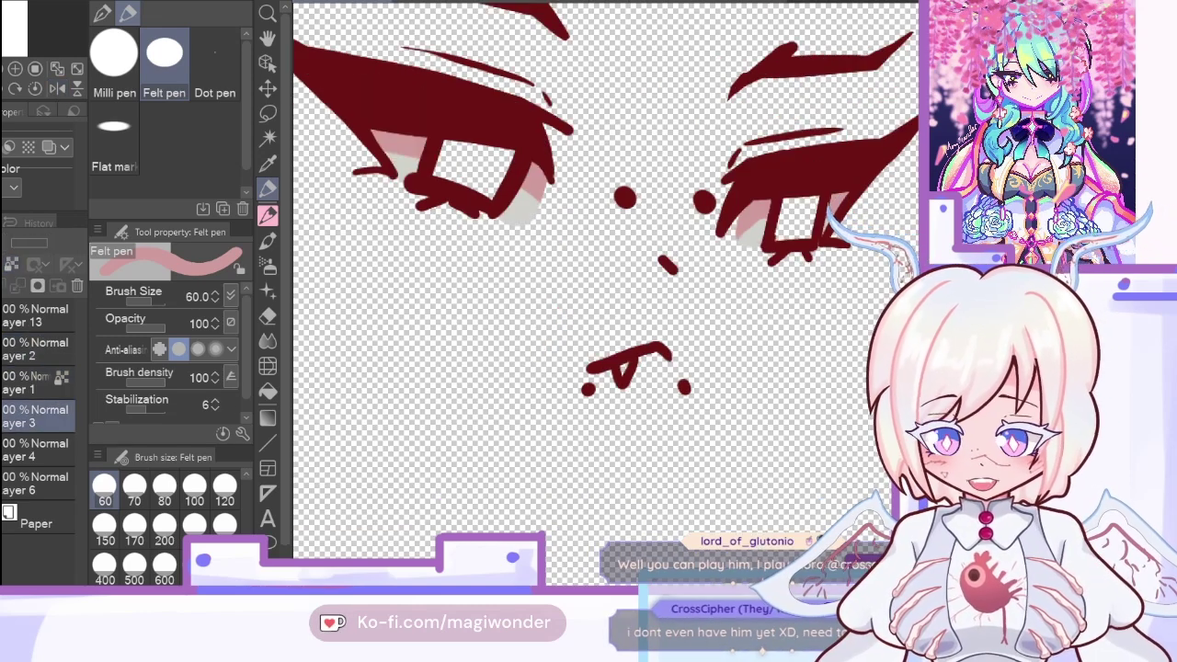
key(ctrl+shift+n)
drag(7, 406, 16, 384)
key(i)
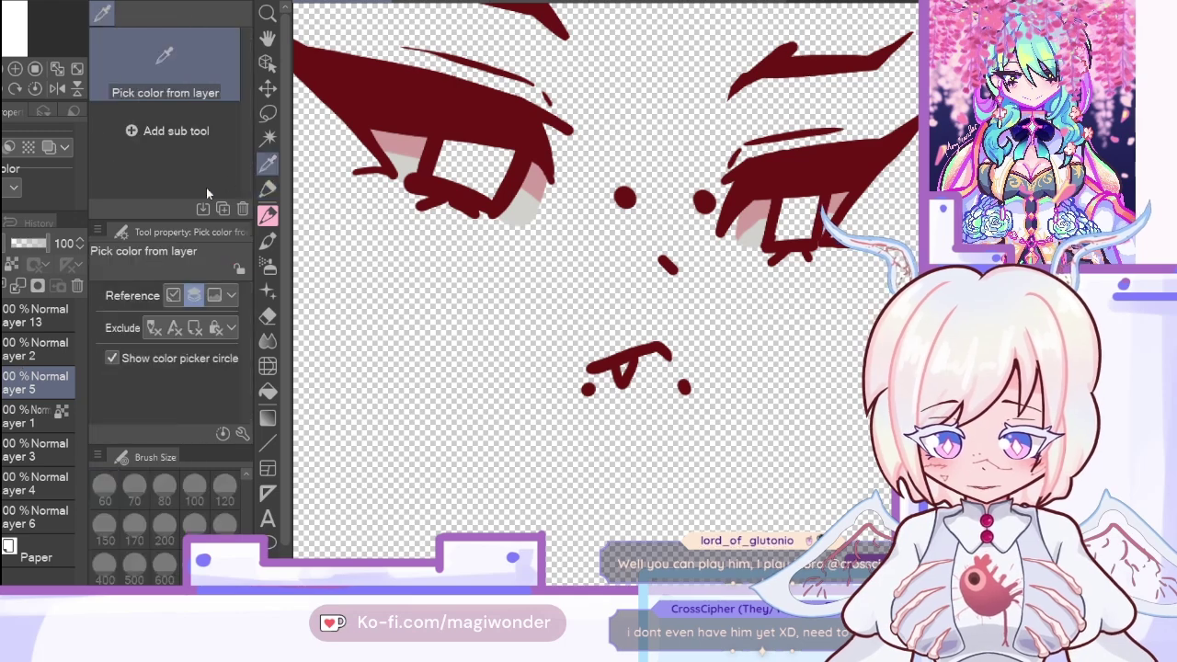
click(268, 391)
click(473, 168)
click(786, 218)
Step: Lock the iris layer's transparent pixels and shade the upper part of both irises dark red with the Felt pen at size 60
click(268, 164)
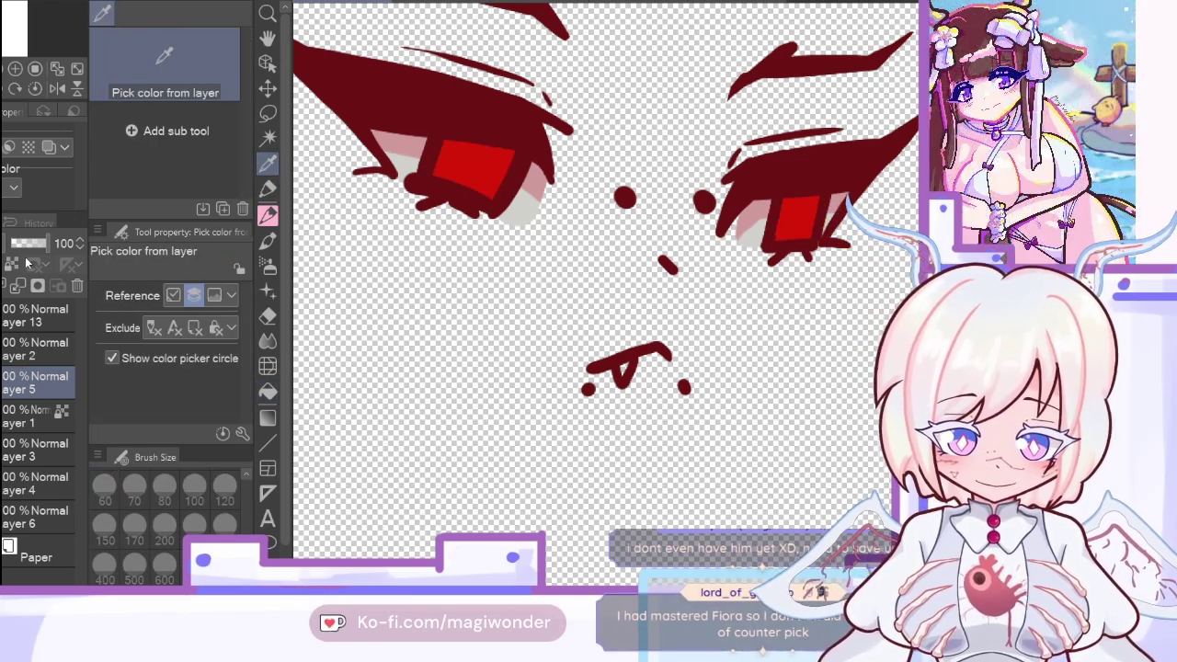
click(20, 264)
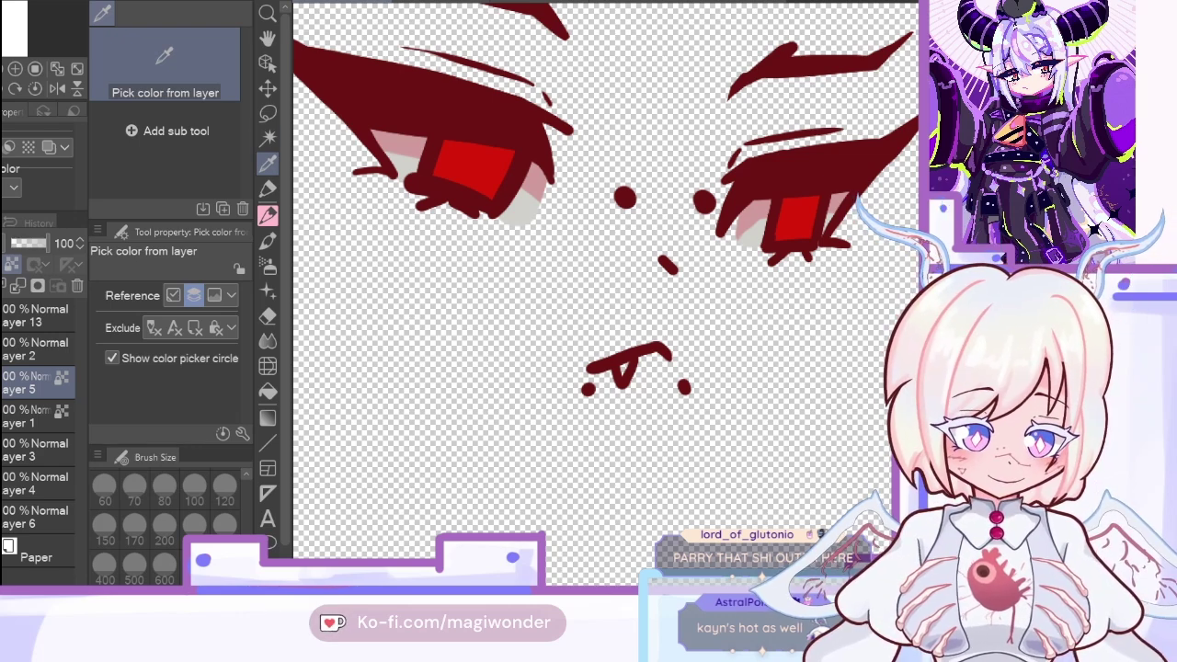
click(268, 189)
click(55, 88)
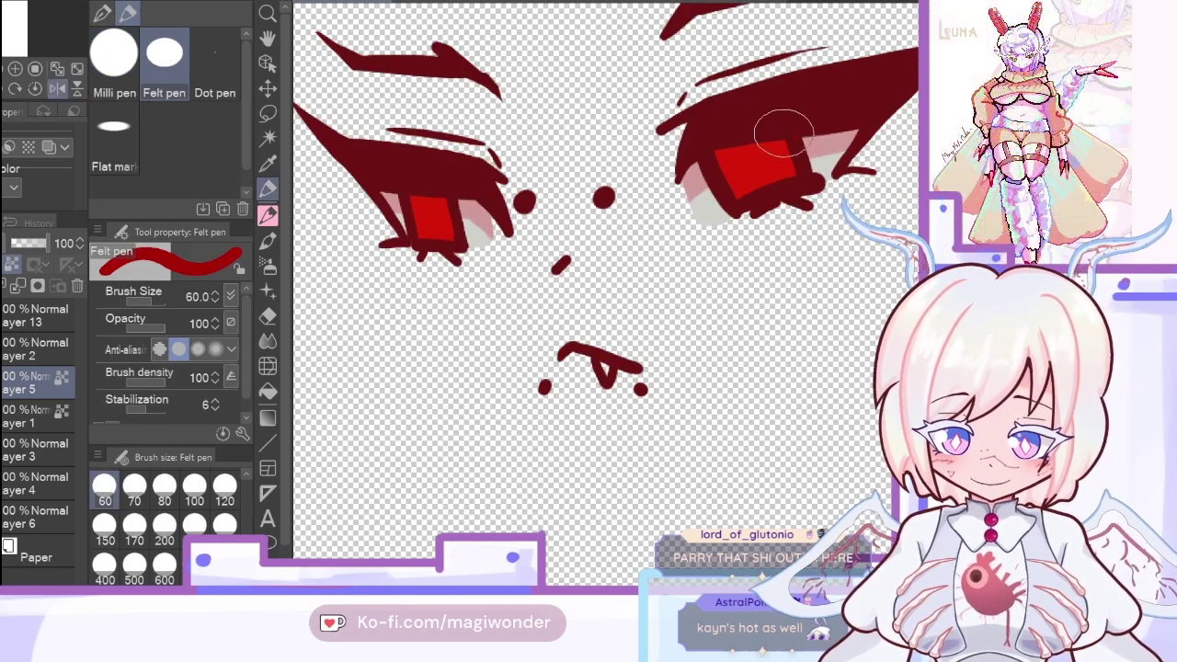
mouse_move(390, 201)
mouse_down()
mouse_move(353, 209)
mouse_move(389, 206)
mouse_up()
key(ctrl+z)
key(ctrl+z)
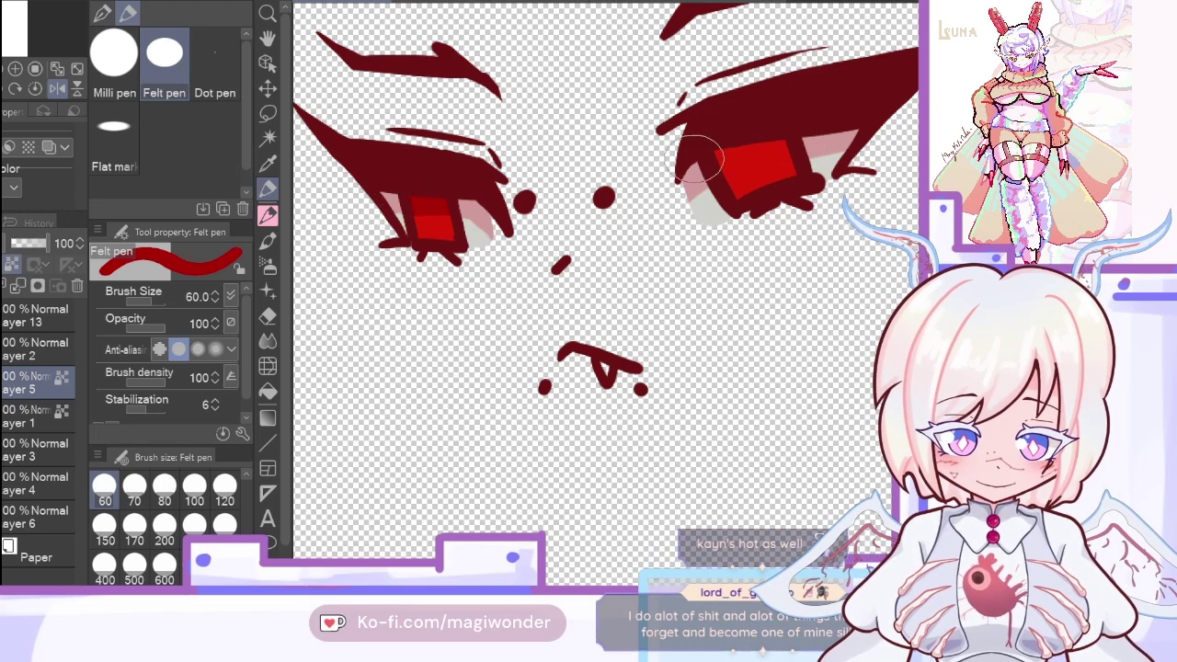
click(57, 88)
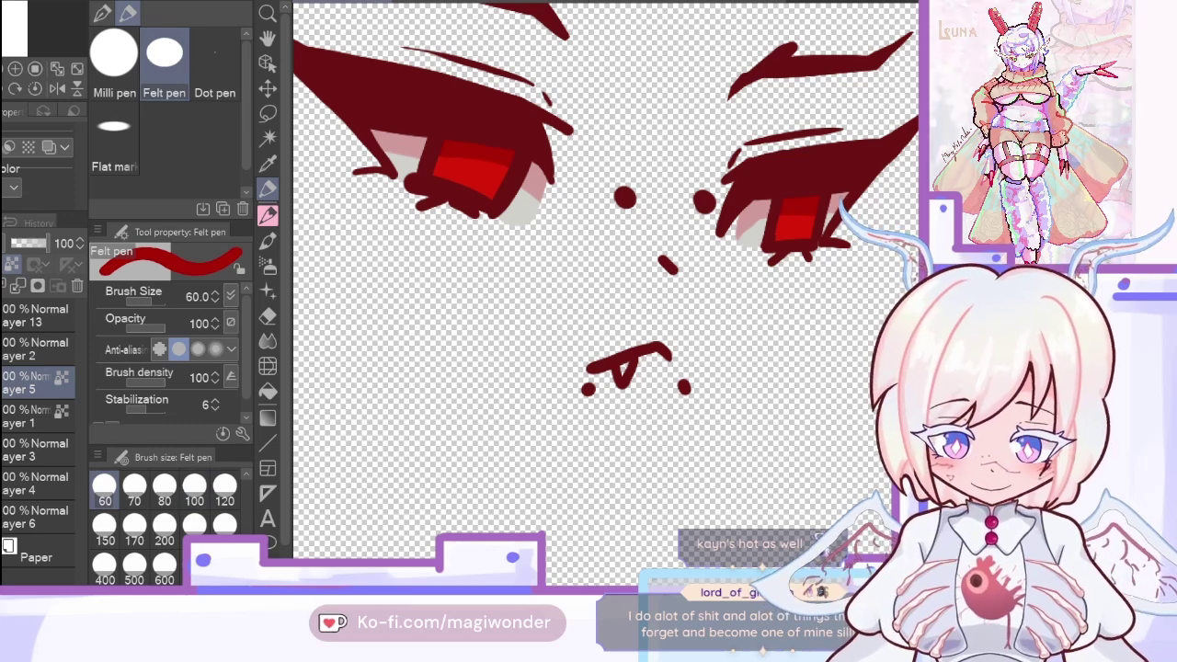
Step: Refine the edge between the dark and bright red in the irises with the Felt pen at size 50, checking it mirrored
scroll(188, 501, up, 1)
click(224, 485)
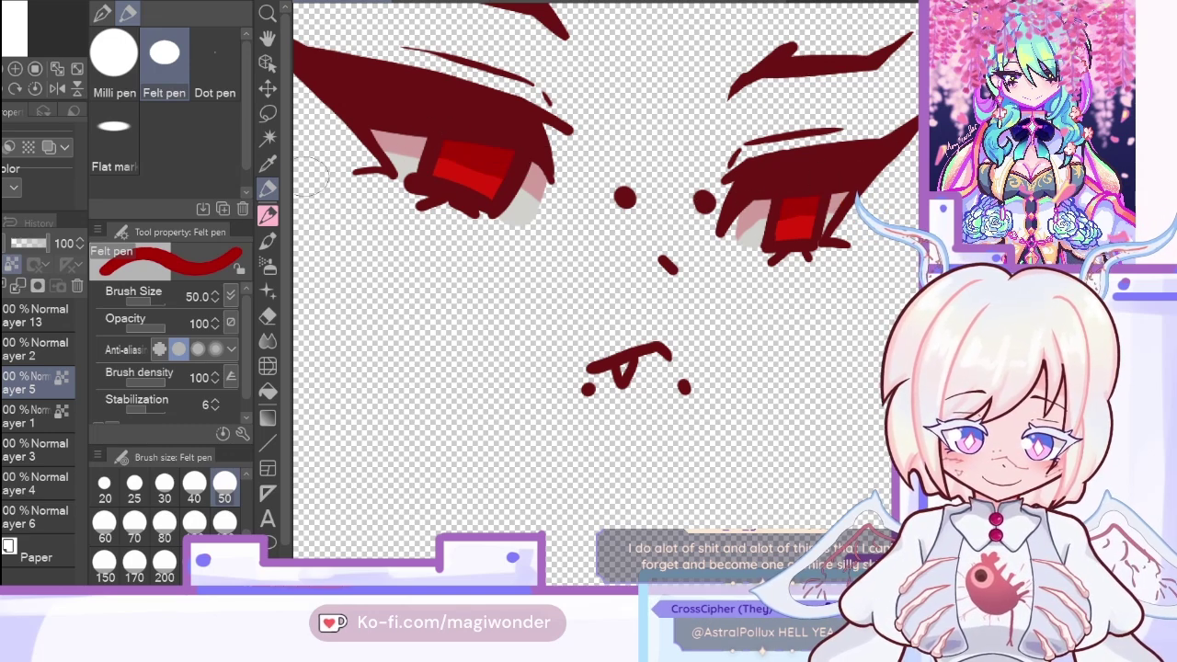
alt+click(466, 178)
click(62, 88)
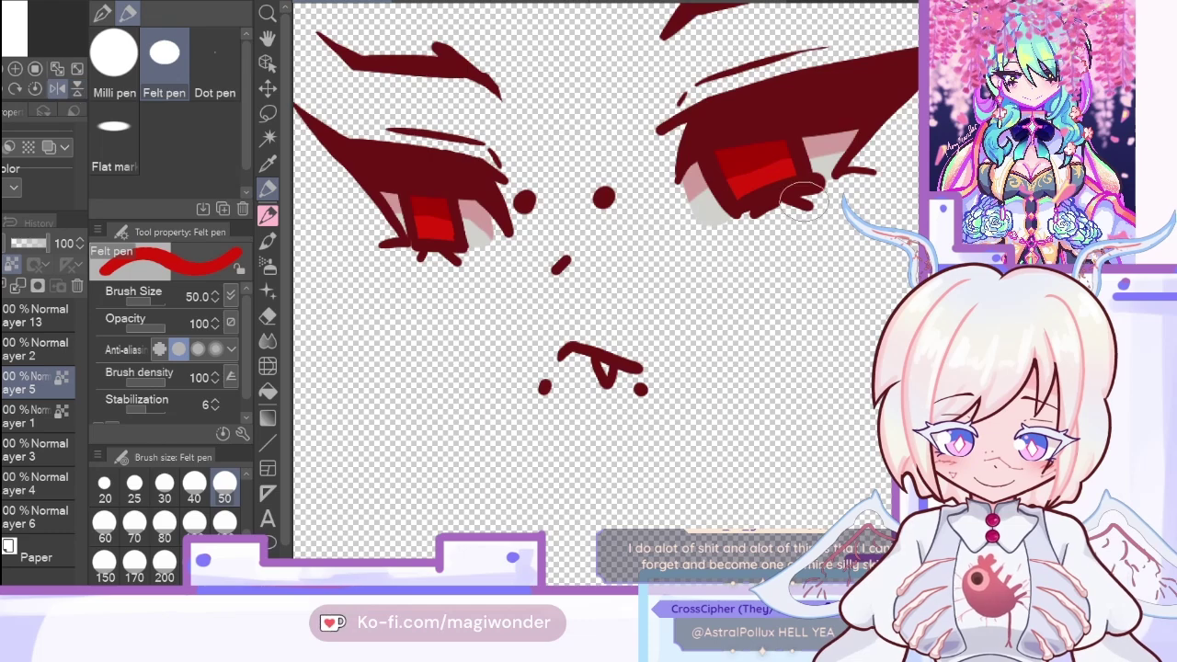
click(57, 89)
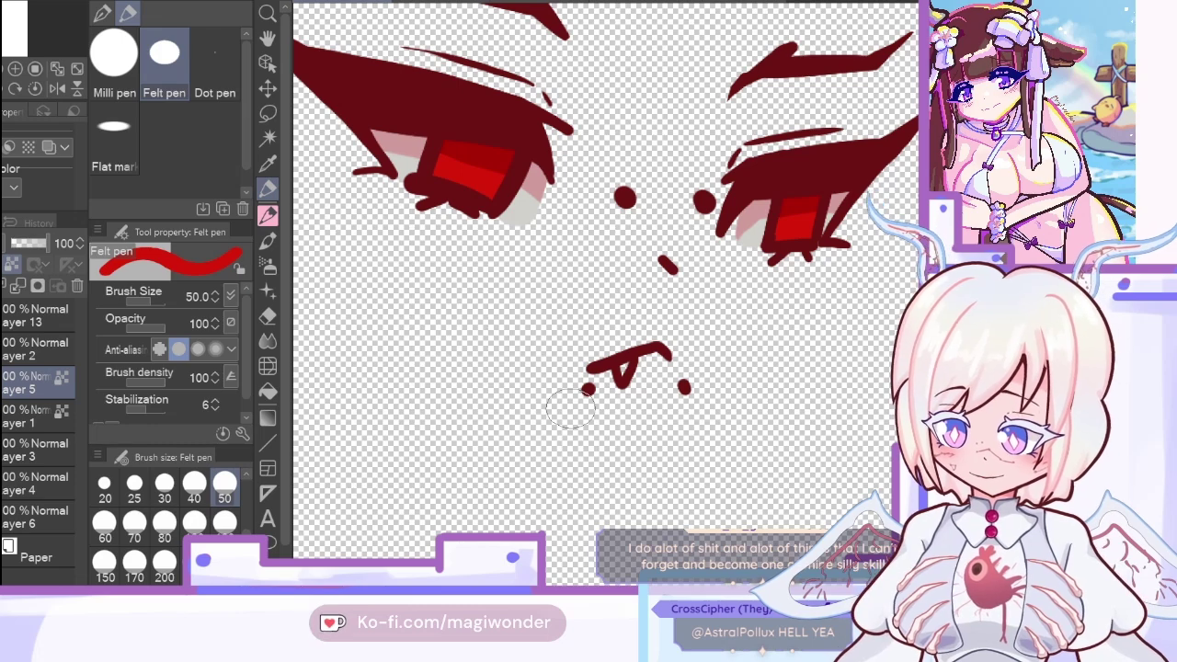
Step: Paint an orange glow at the bottom of both irises with the Felt pen at sizes 50 and 25
key(i)
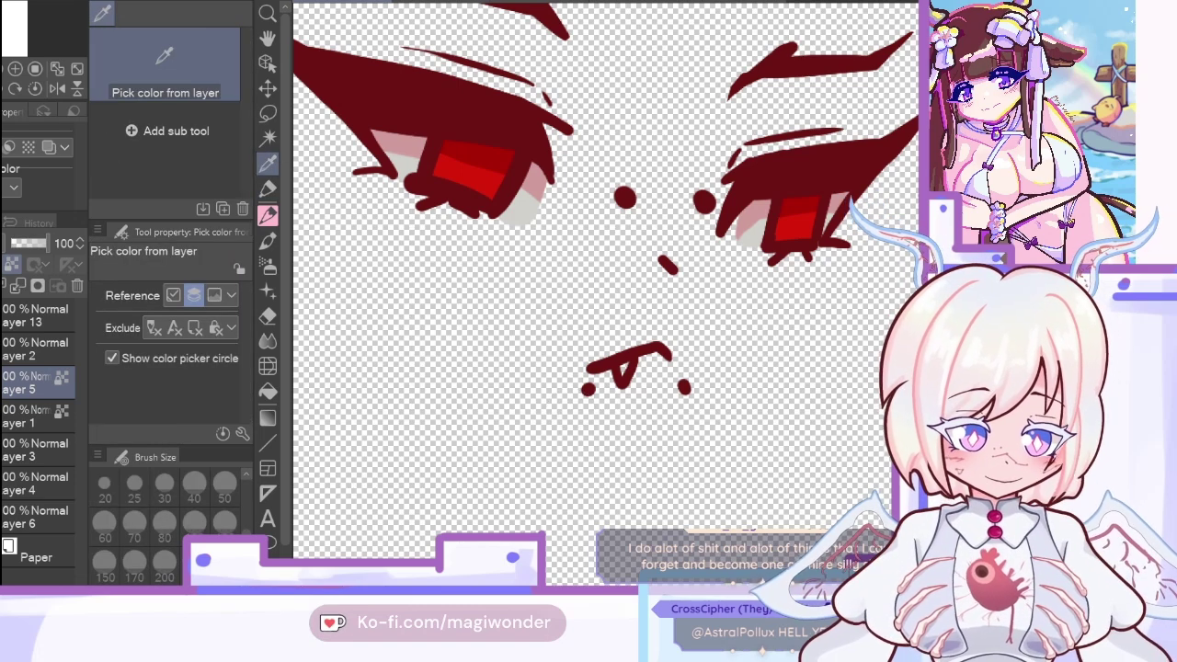
key(p)
drag(452, 182, 477, 181)
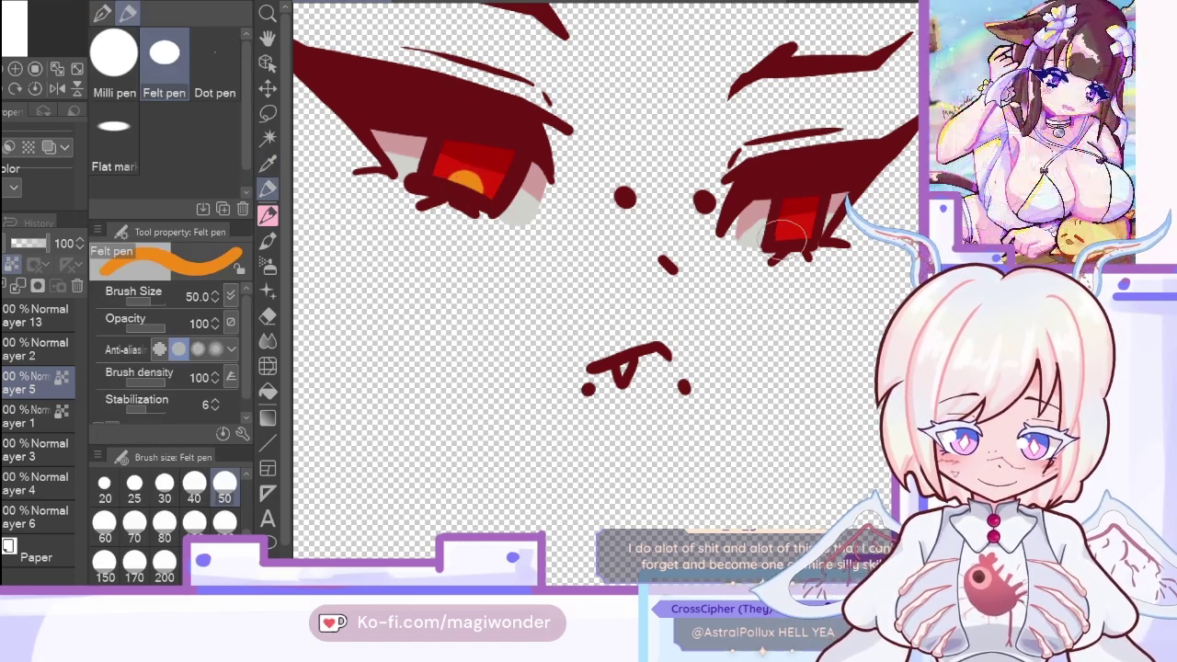
key(bracketleft)
key(bracketleft)
key(bracketleft)
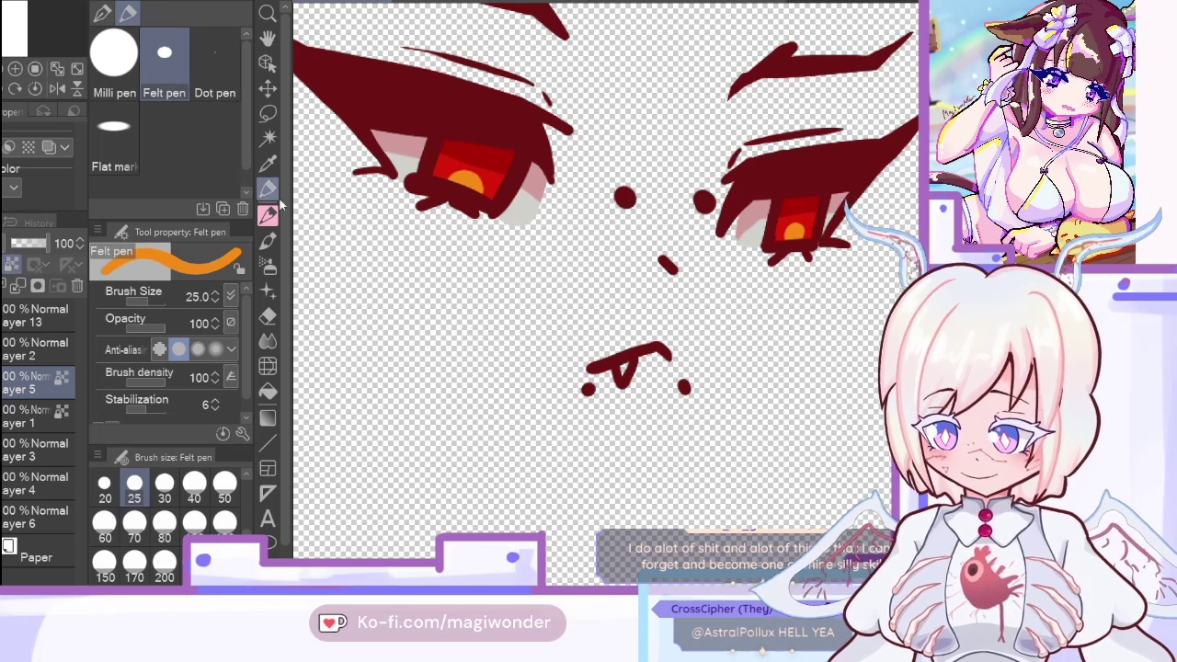
Step: Sample the dark red of the lashes and draw a pupil in each iris with the Felt pen at sizes 25 and 20
alt+click(462, 112)
mouse_move(475, 166)
mouse_down()
mouse_move(471, 177)
mouse_move(480, 166)
mouse_up()
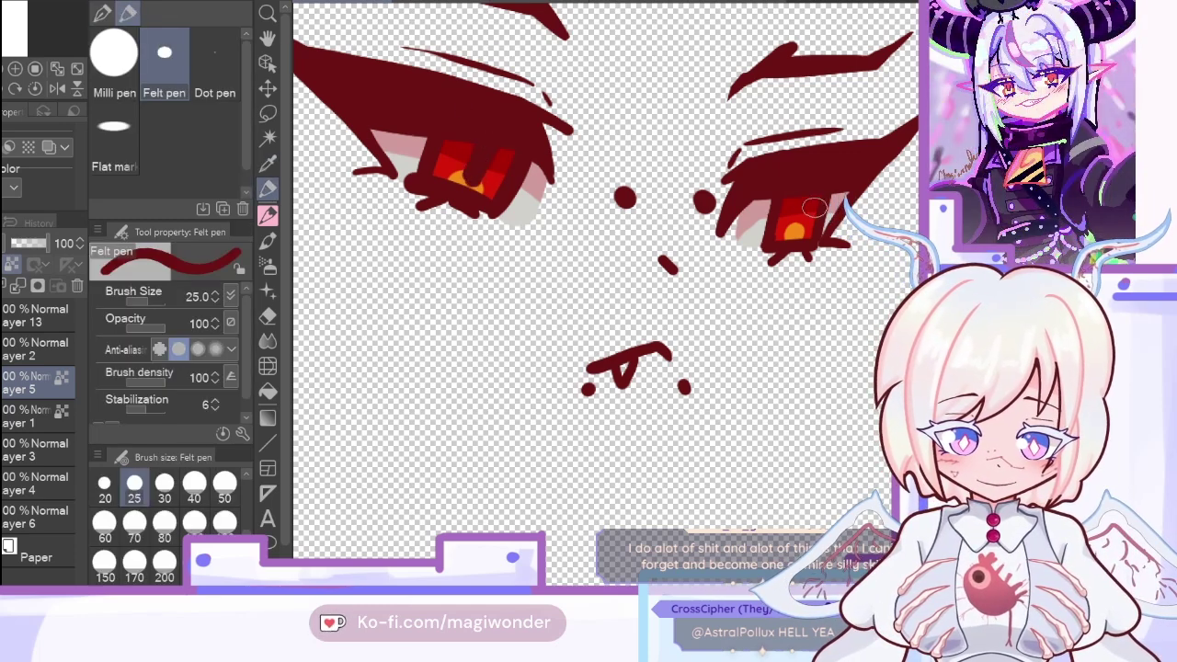
key(bracketleft)
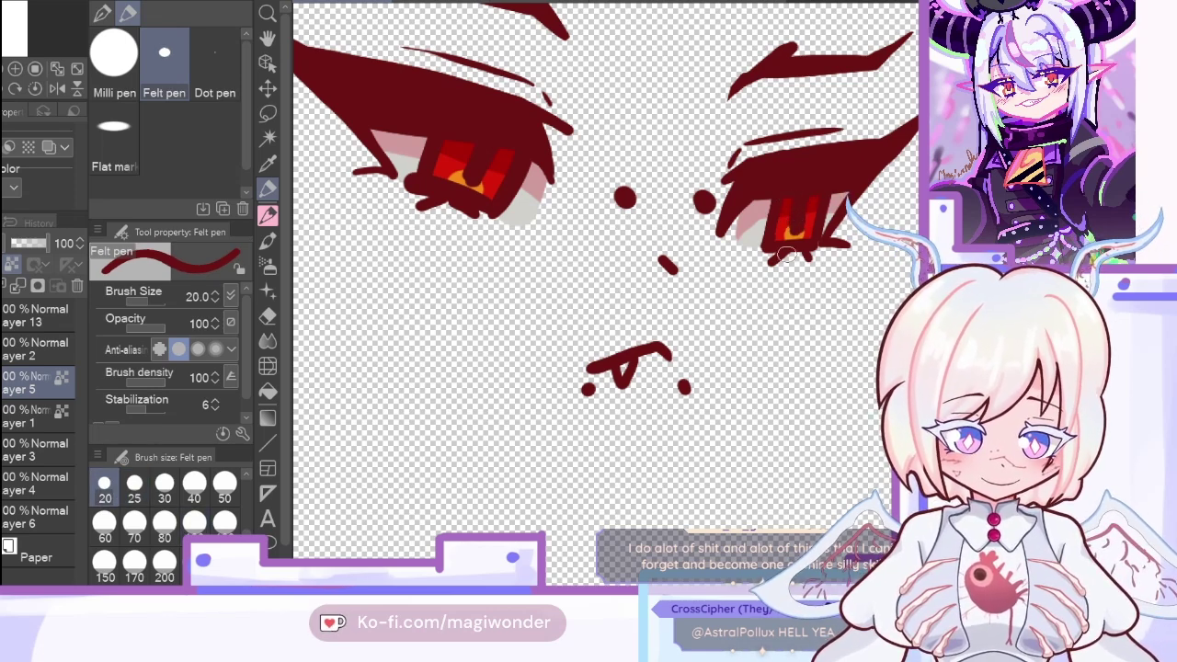
Step: Sample the bright red of the iris and paint a thin streak at each pupil with the Felt pen at sizes 17 and 15
alt+click(468, 147)
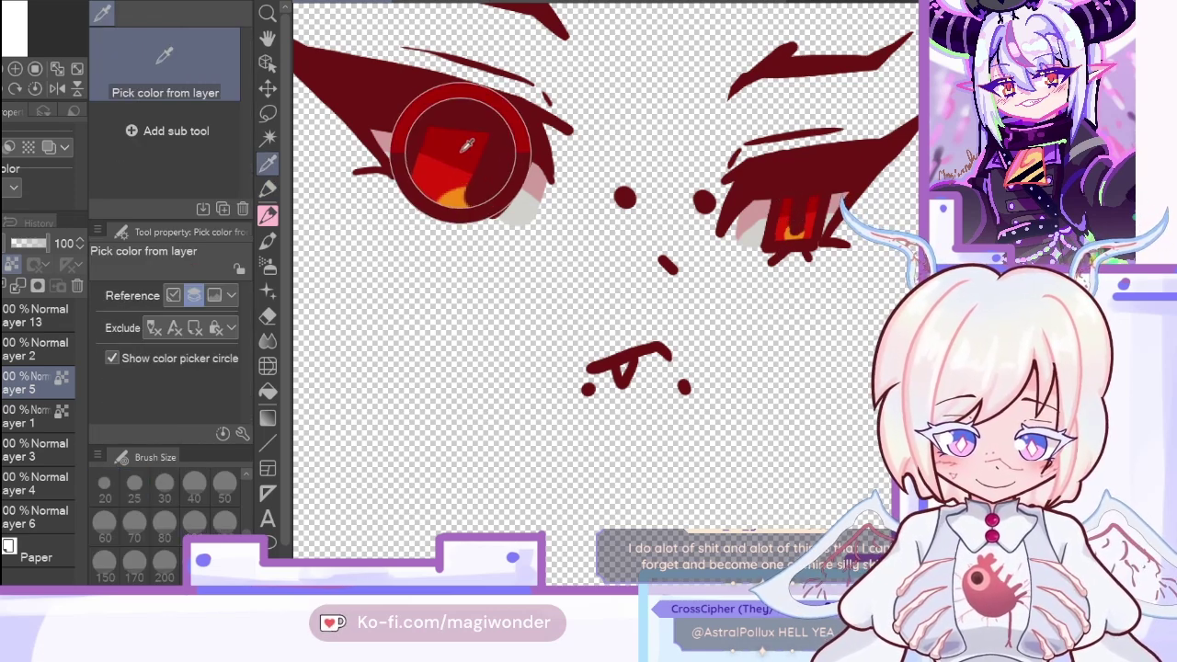
click(268, 188)
click(265, 170)
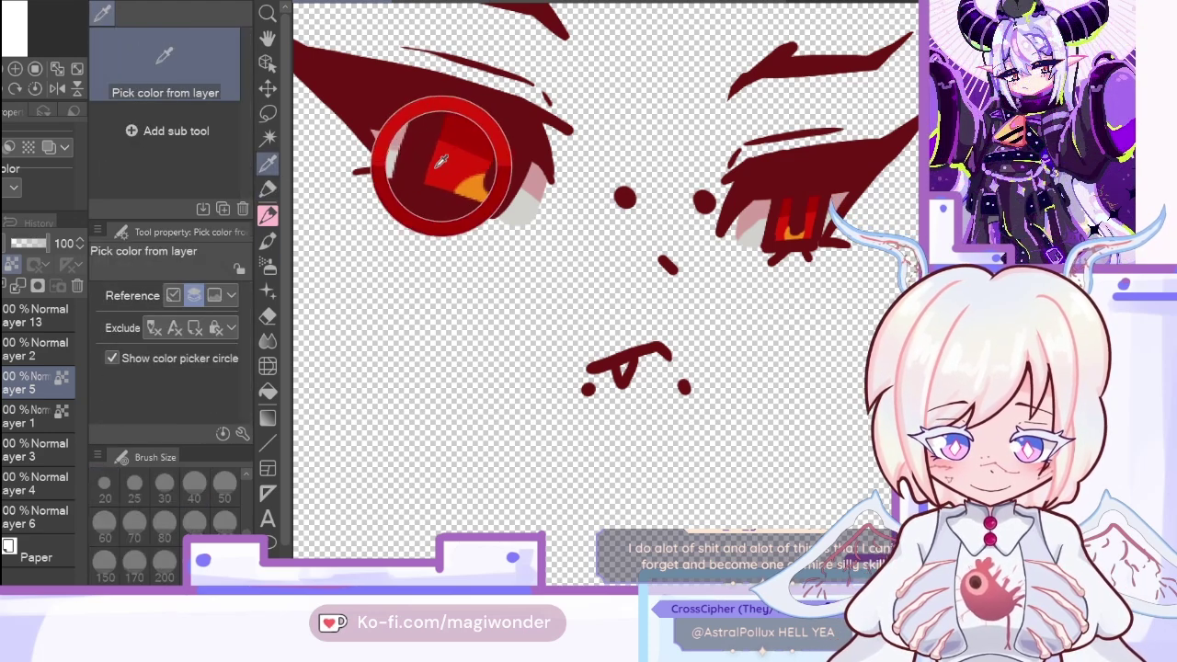
click(267, 189)
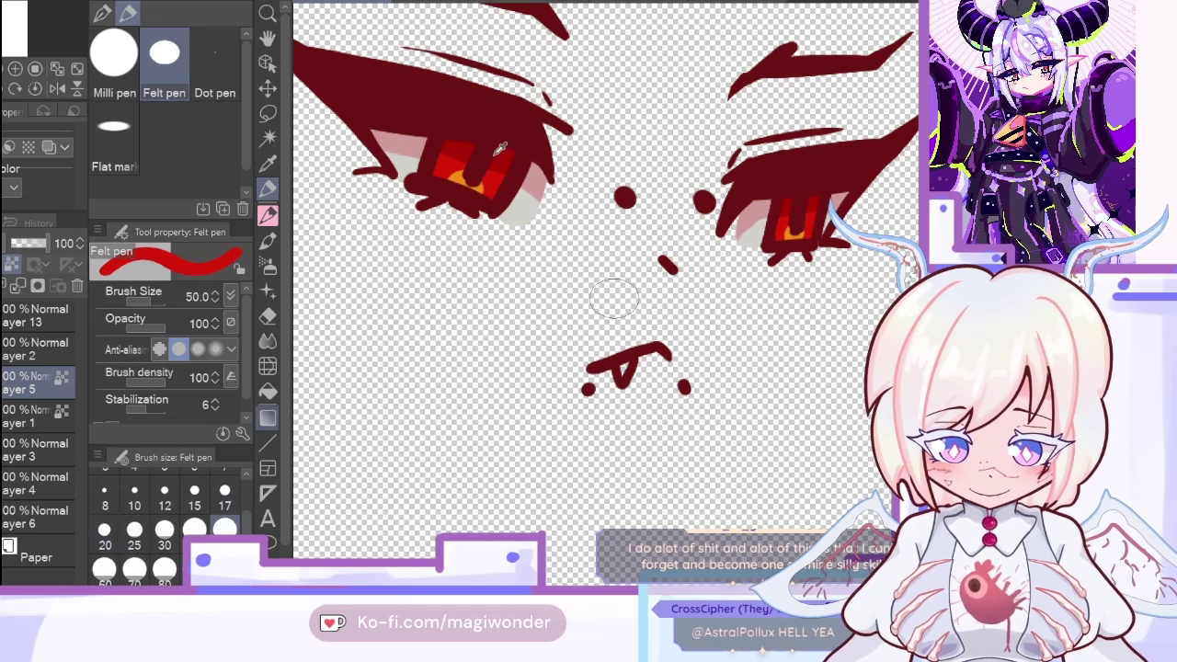
click(225, 498)
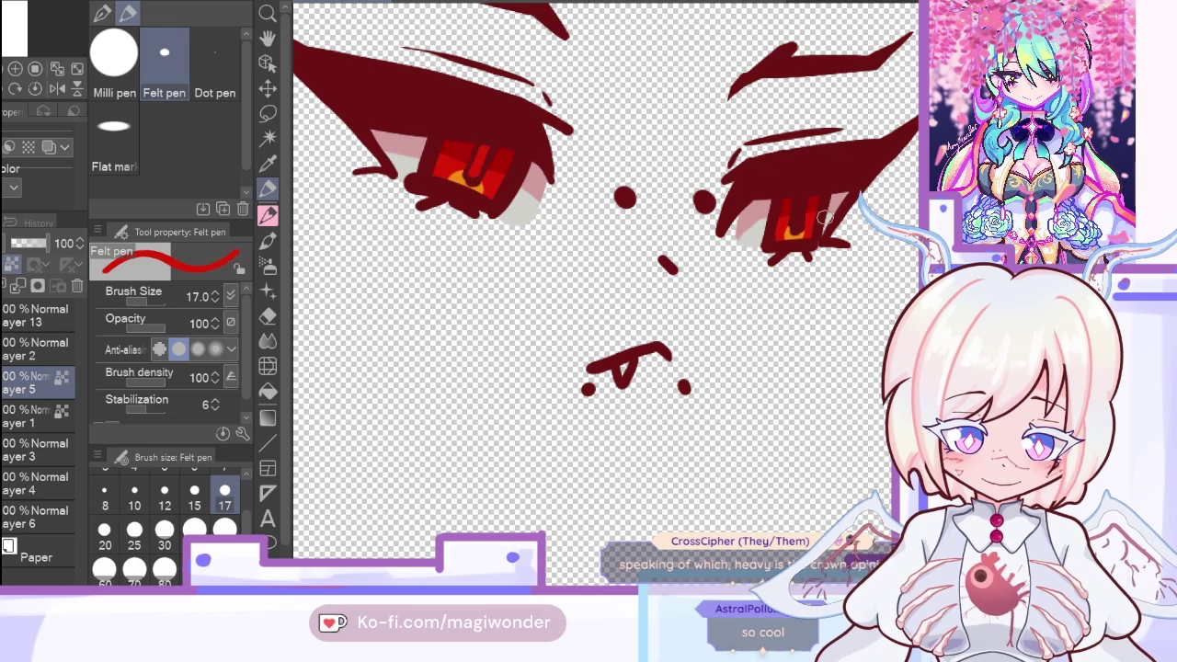
key(bracketleft)
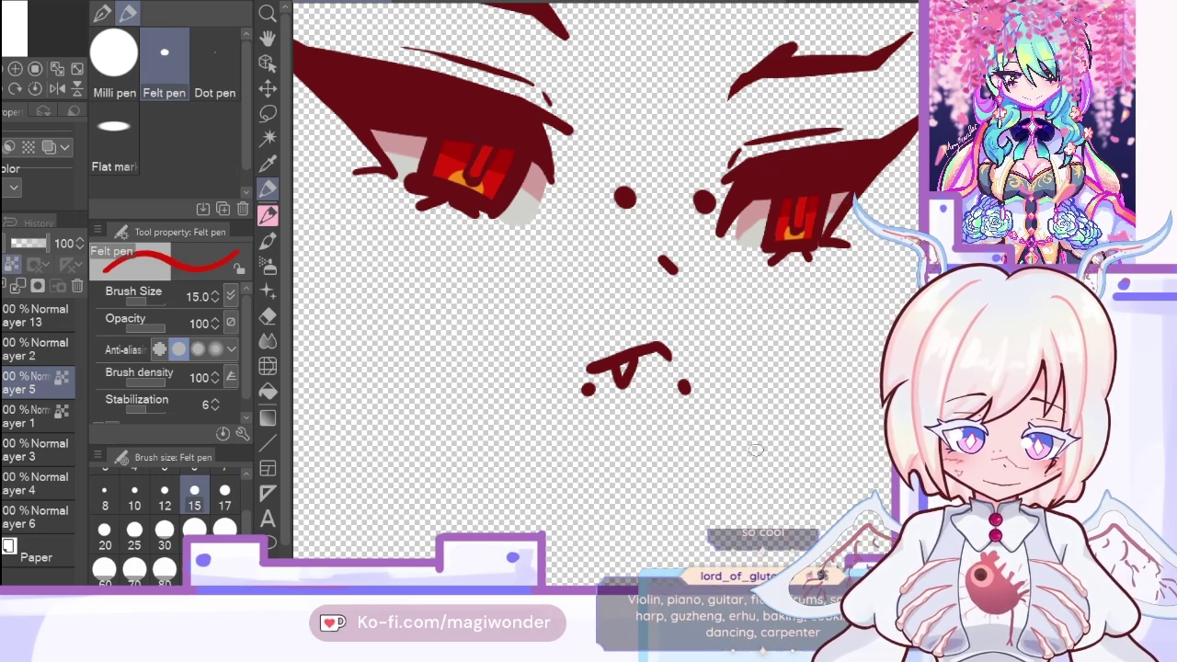
Step: Switch the Felt pen colour to white and add a new layer directly above the eye-line layer, Layer 2
key(i)
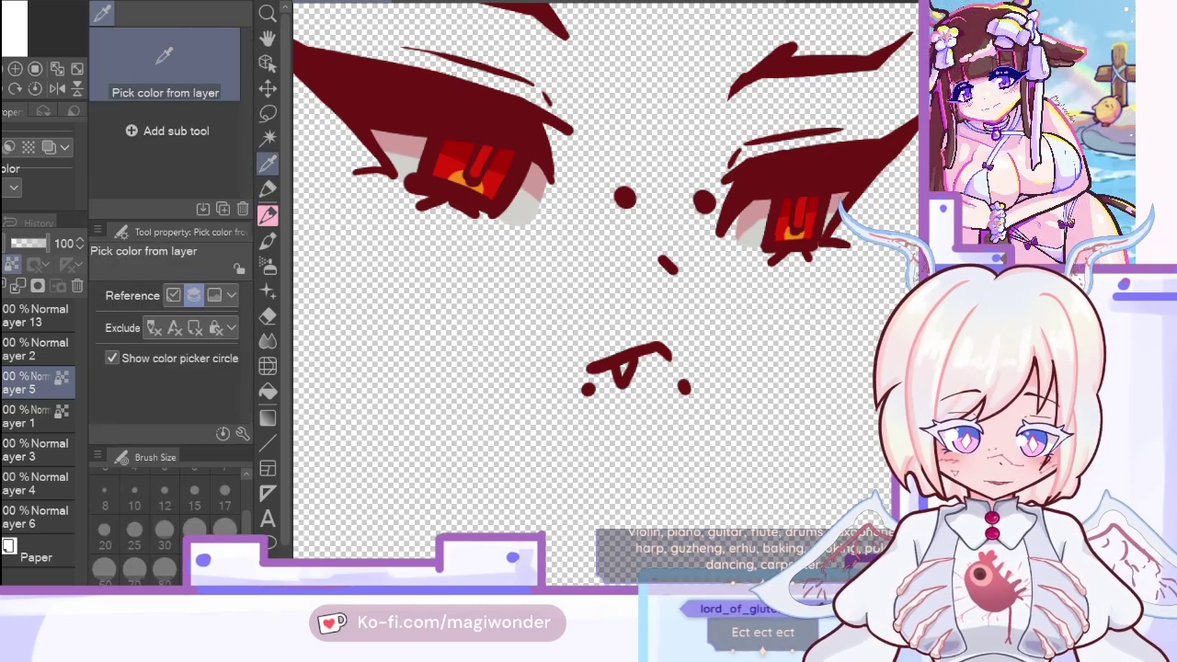
click(268, 188)
click(37, 349)
key(ctrl+shift+n)
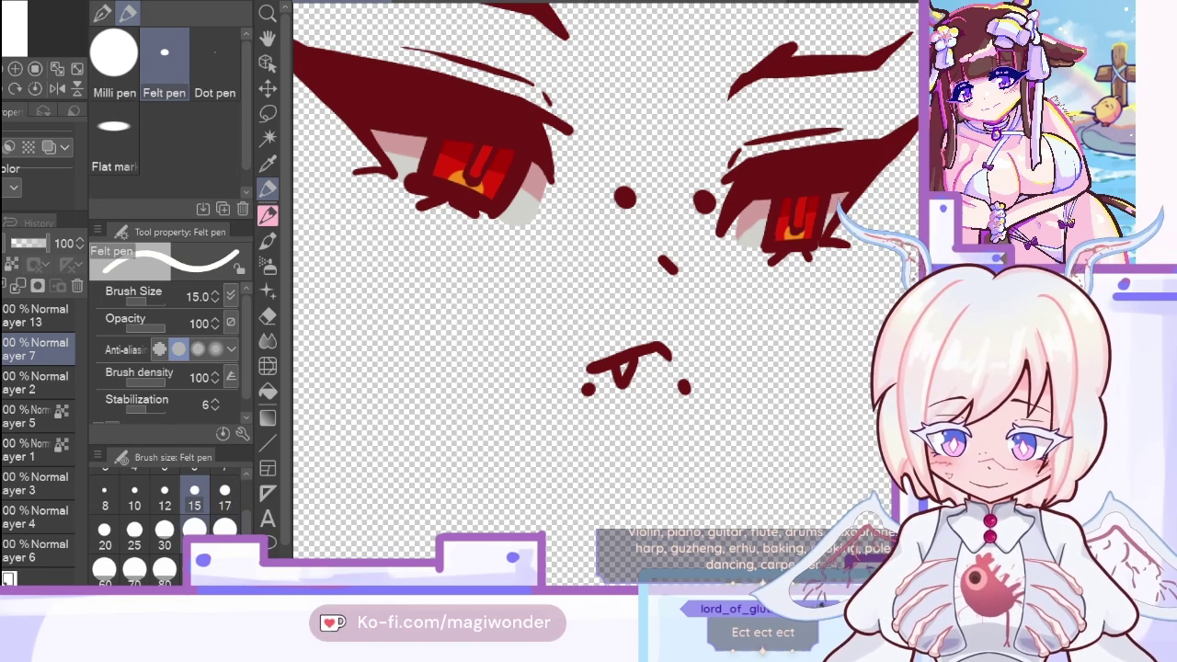
Step: Try white highlights at the upper edge of both irises with the Felt pen at size 30
click(164, 529)
drag(446, 157, 416, 143)
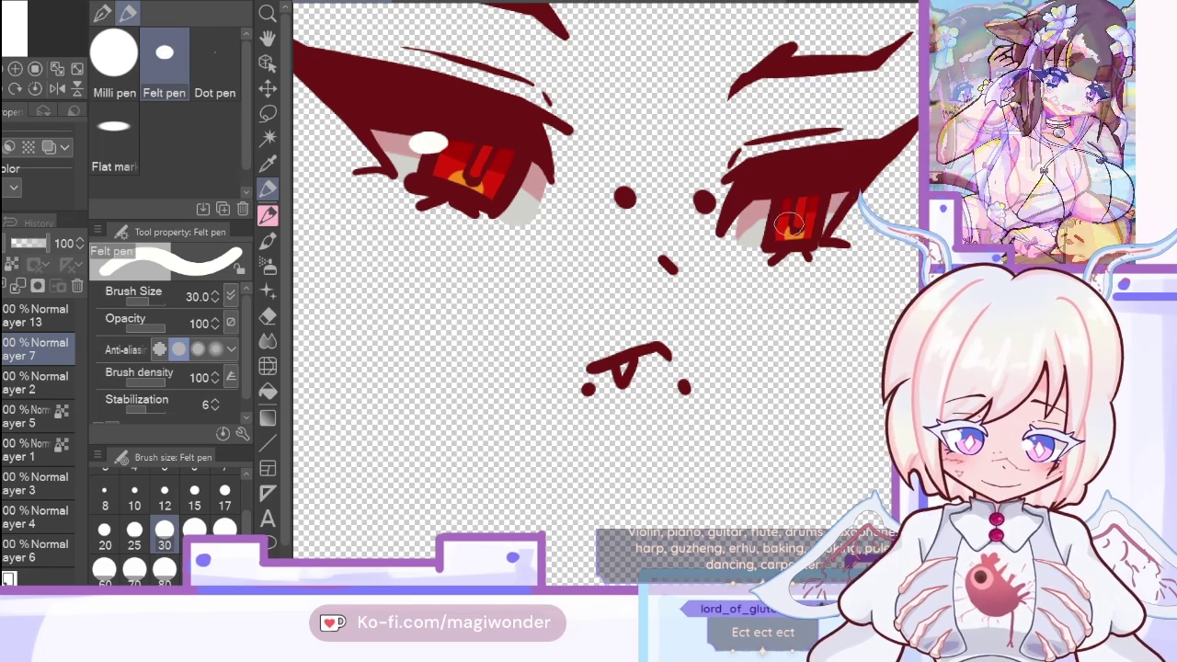
drag(765, 201, 777, 204)
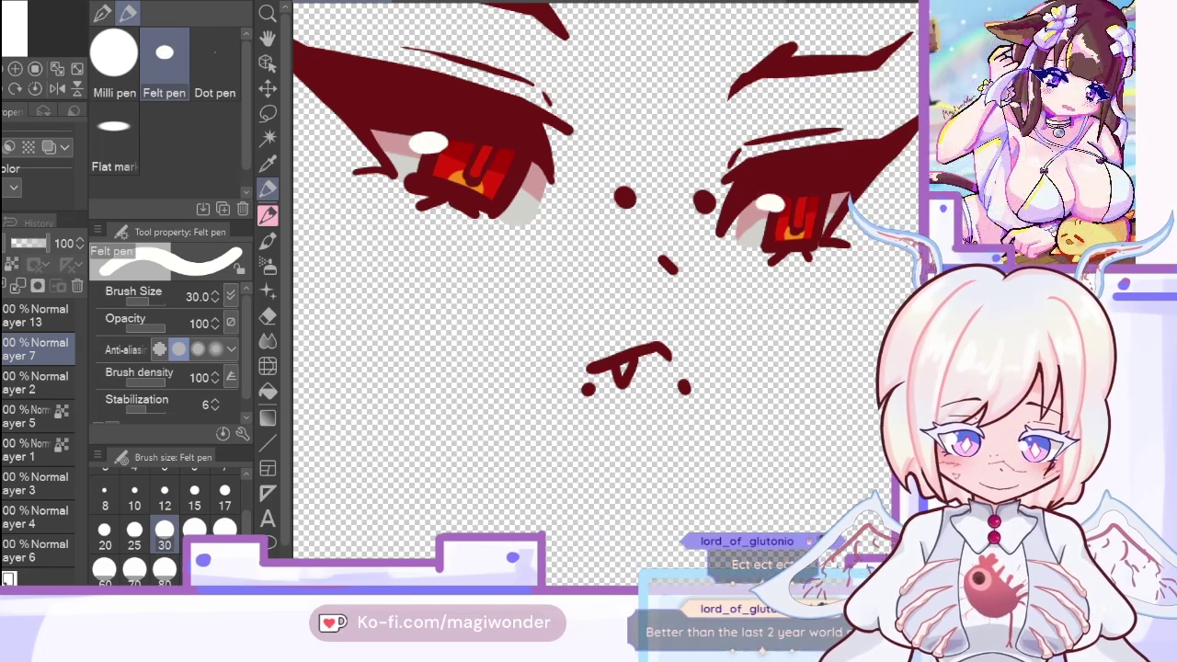
click(194, 530)
key(ctrl+z)
key(ctrl+z)
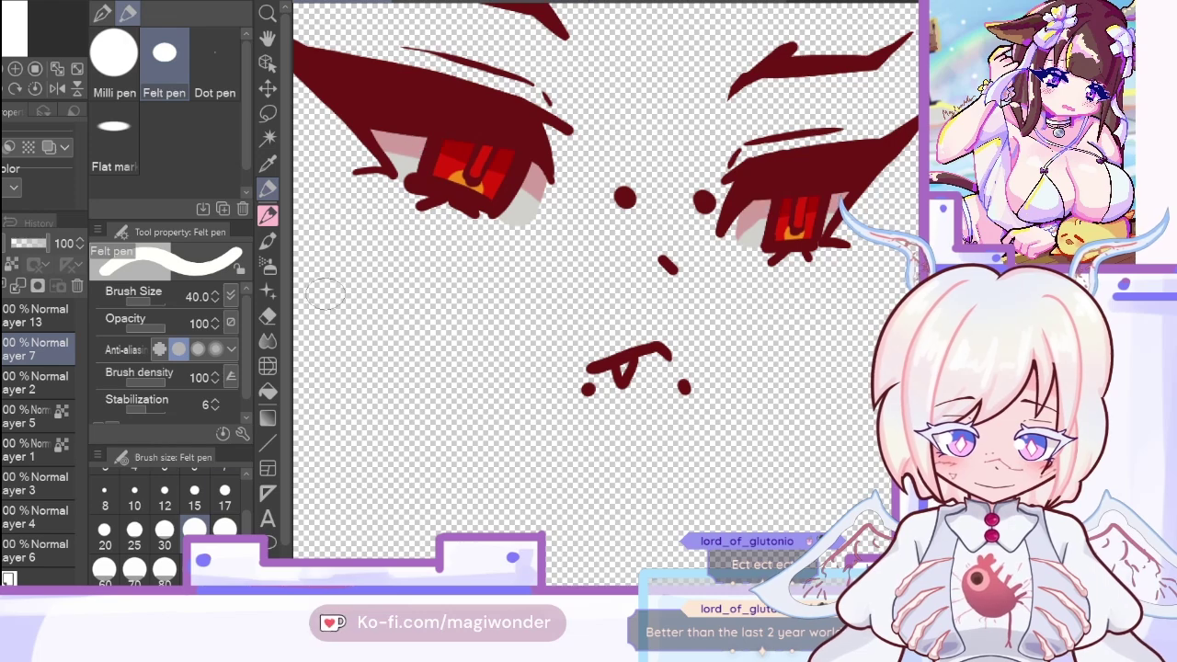
Step: Place a small white highlight at the top centre of each iris with the Felt pen at size 25
click(134, 534)
click(475, 142)
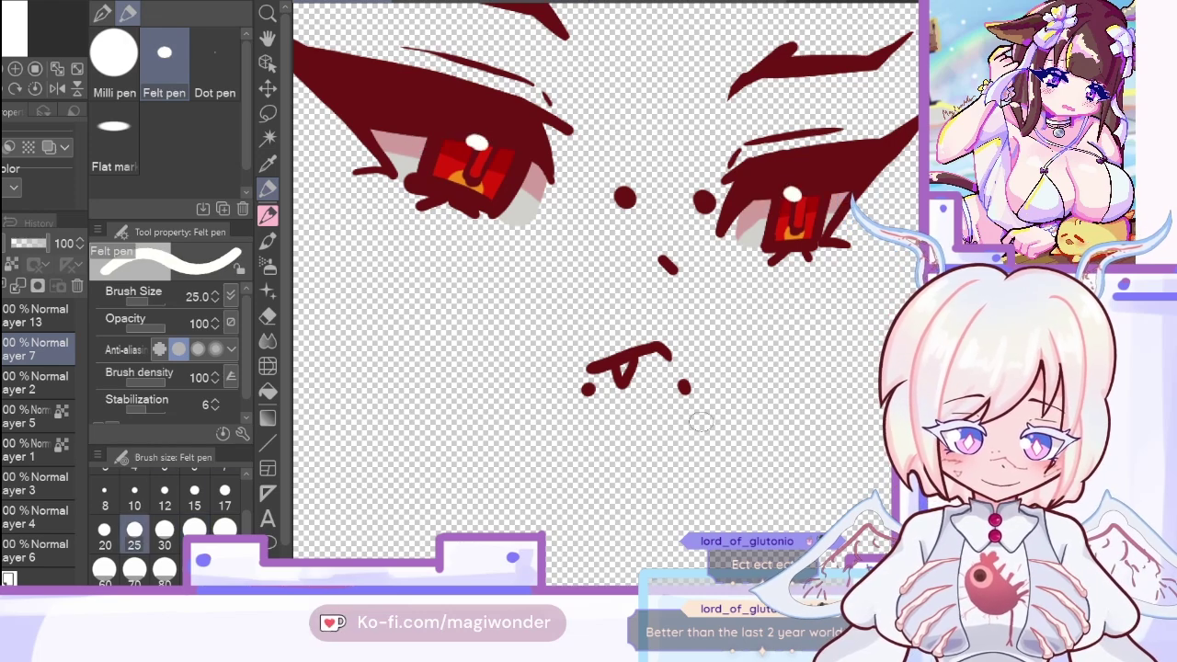
Step: Lock the transparent pixels of the eye-line layer and recolour the side outlines of both irises magenta with the G-pen at size 120, partly in the mirrored view
click(267, 164)
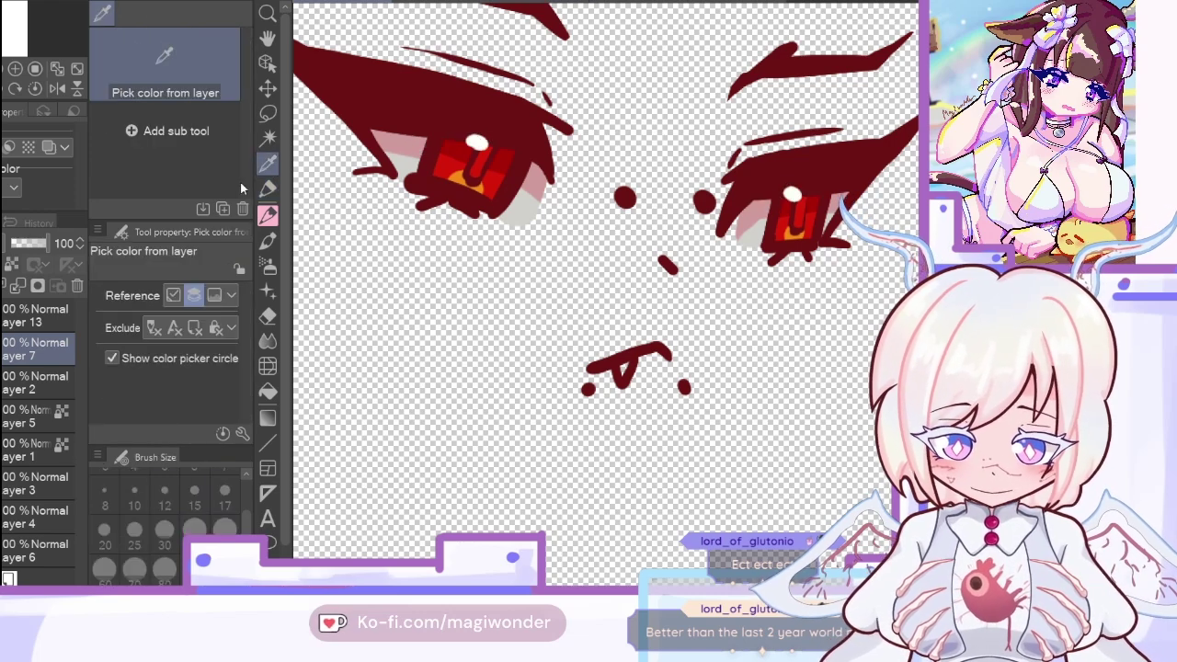
click(37, 383)
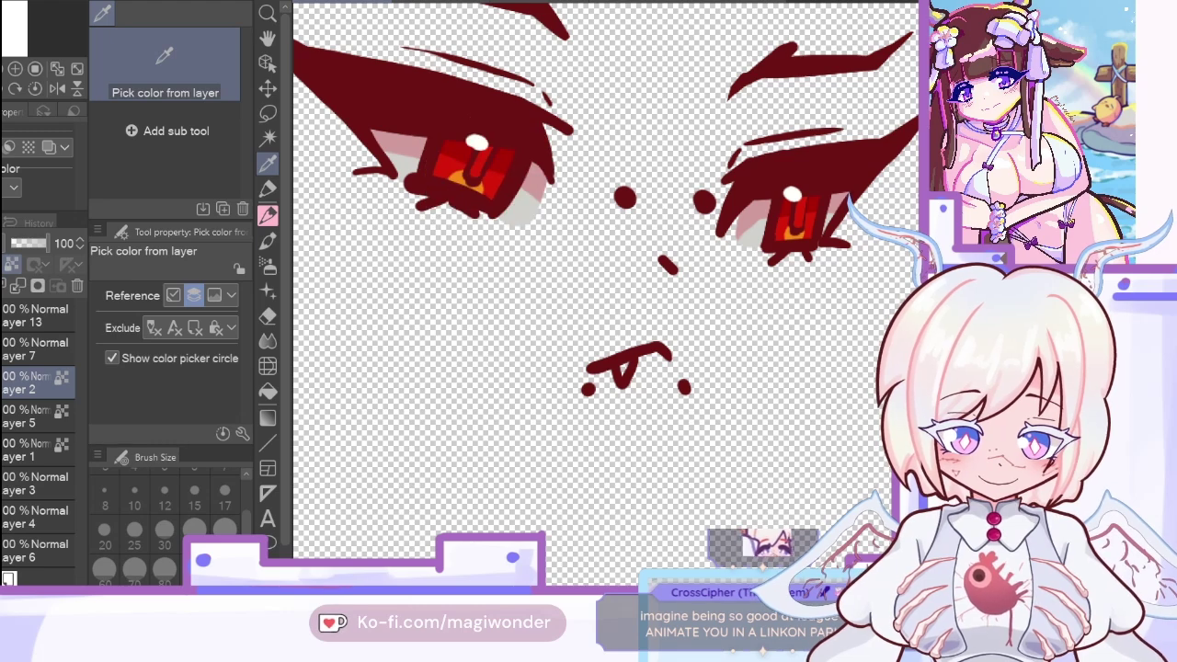
click(268, 189)
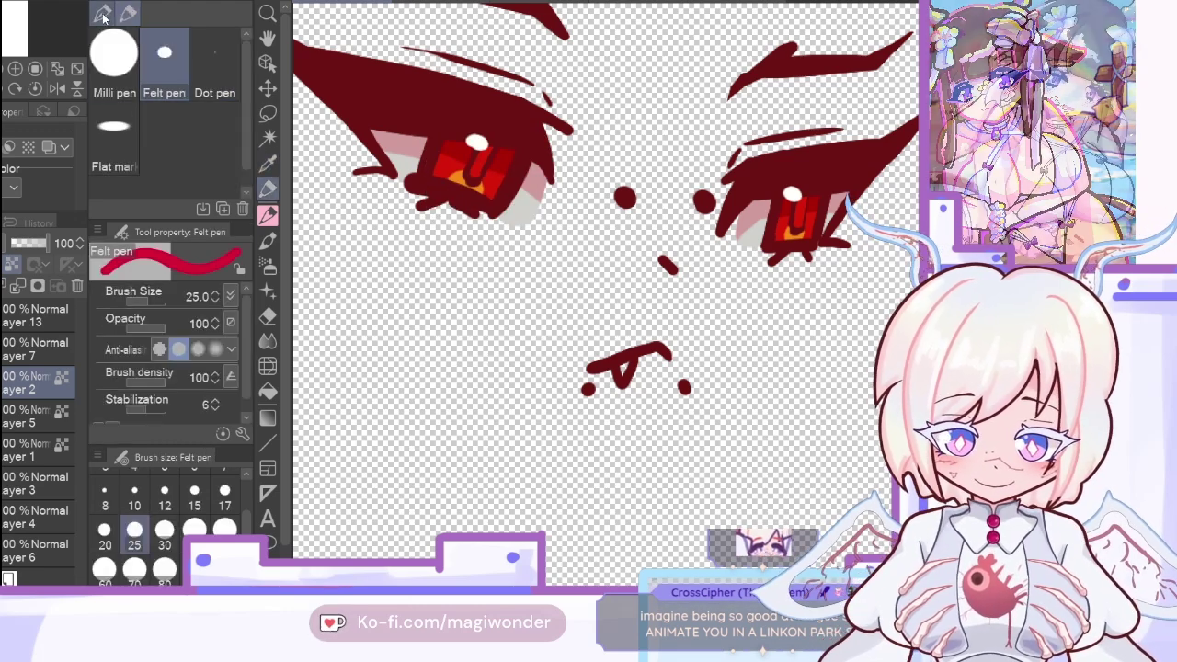
click(102, 13)
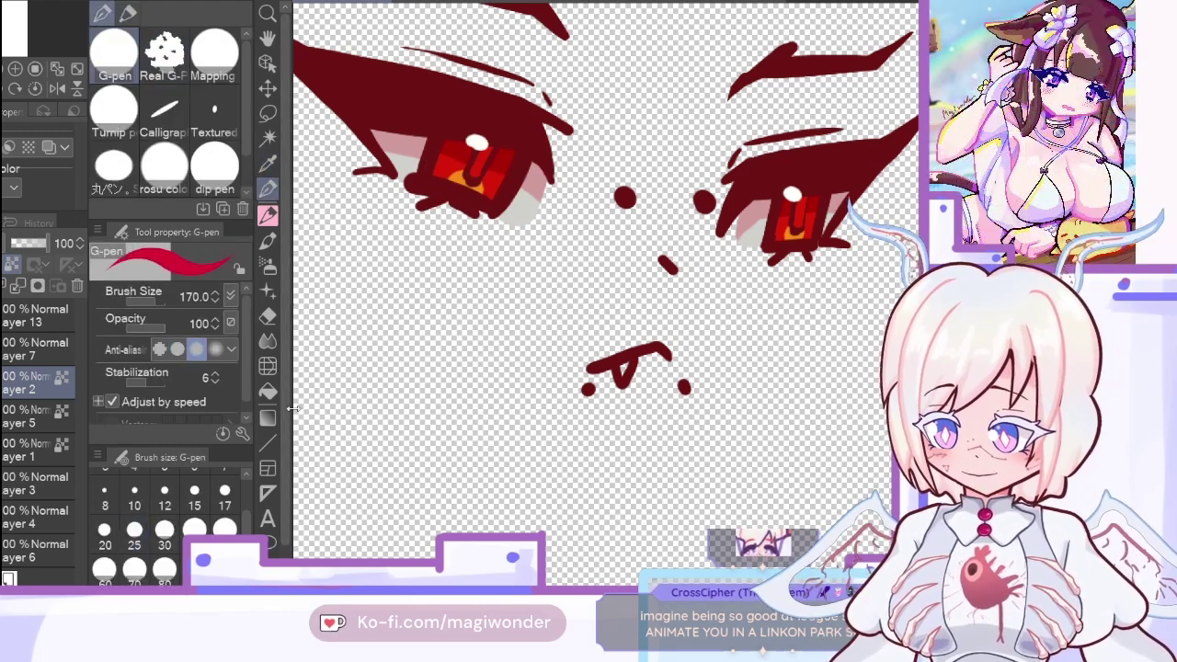
click(57, 88)
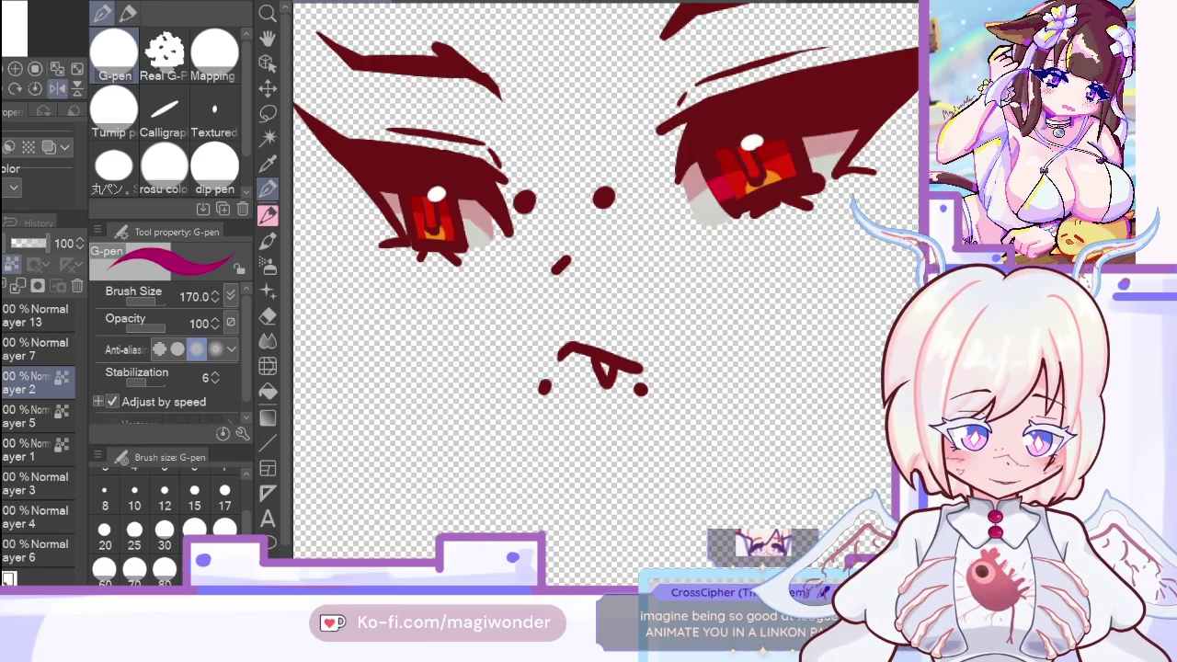
key(ctrl+z)
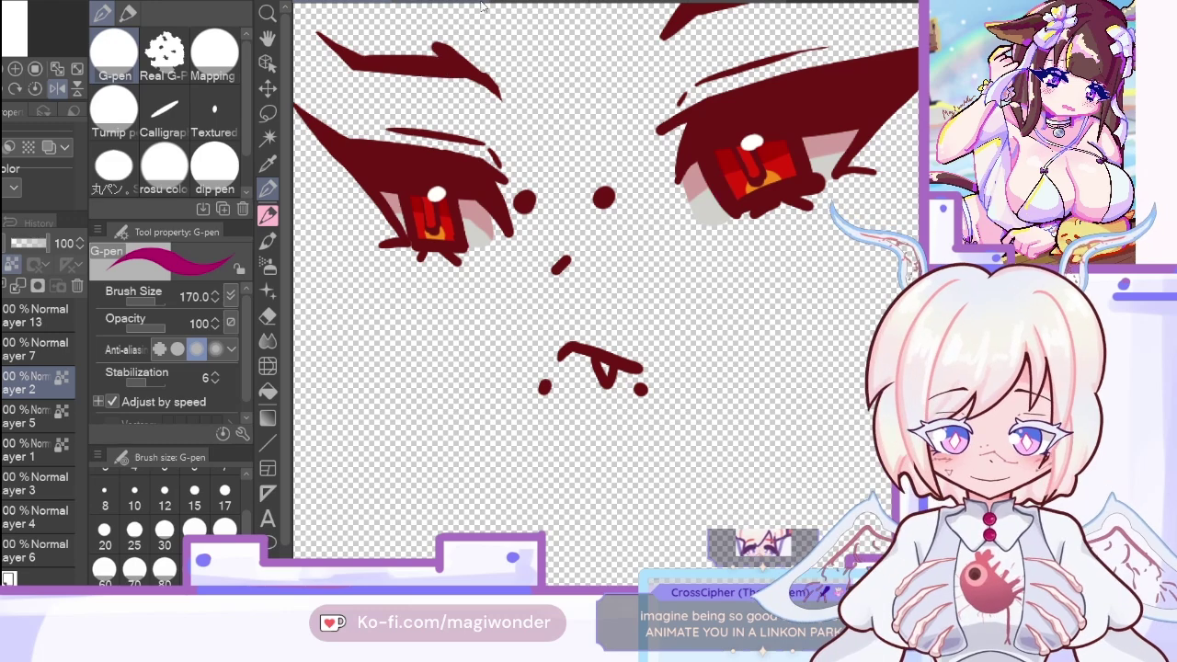
click(224, 568)
mouse_move(715, 186)
mouse_down()
mouse_move(735, 199)
mouse_move(721, 214)
mouse_up()
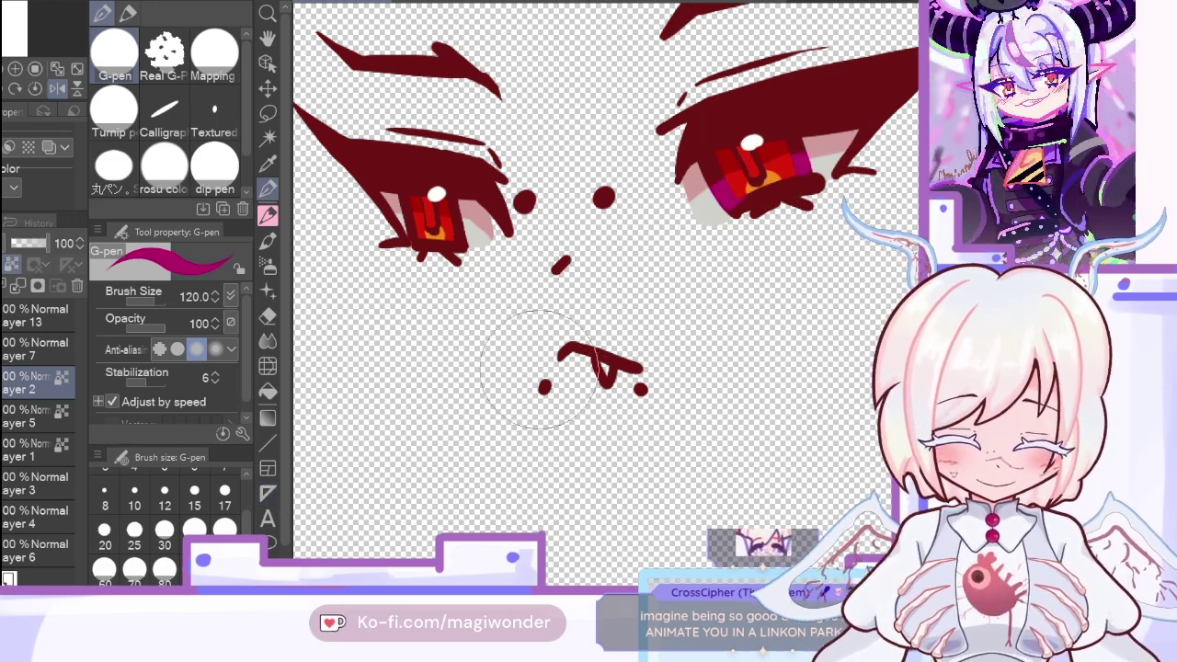
click(61, 92)
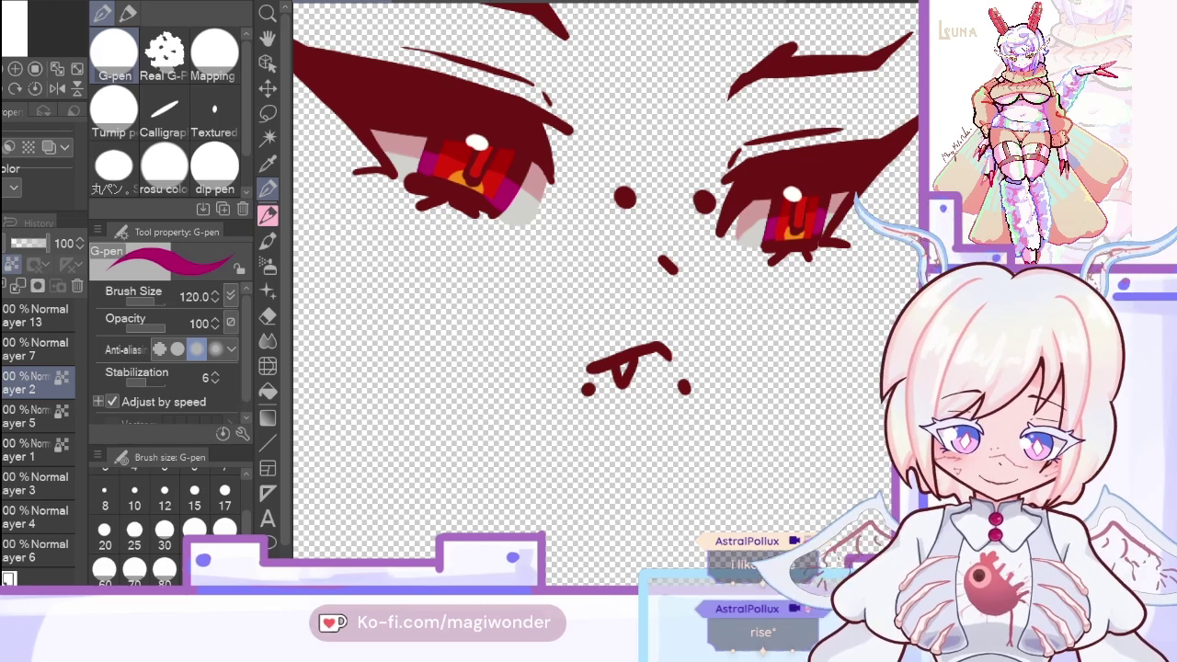
Step: Sample a red from the eye in the coloured reference and merge the eye-line layer down into the iris layer
key(i)
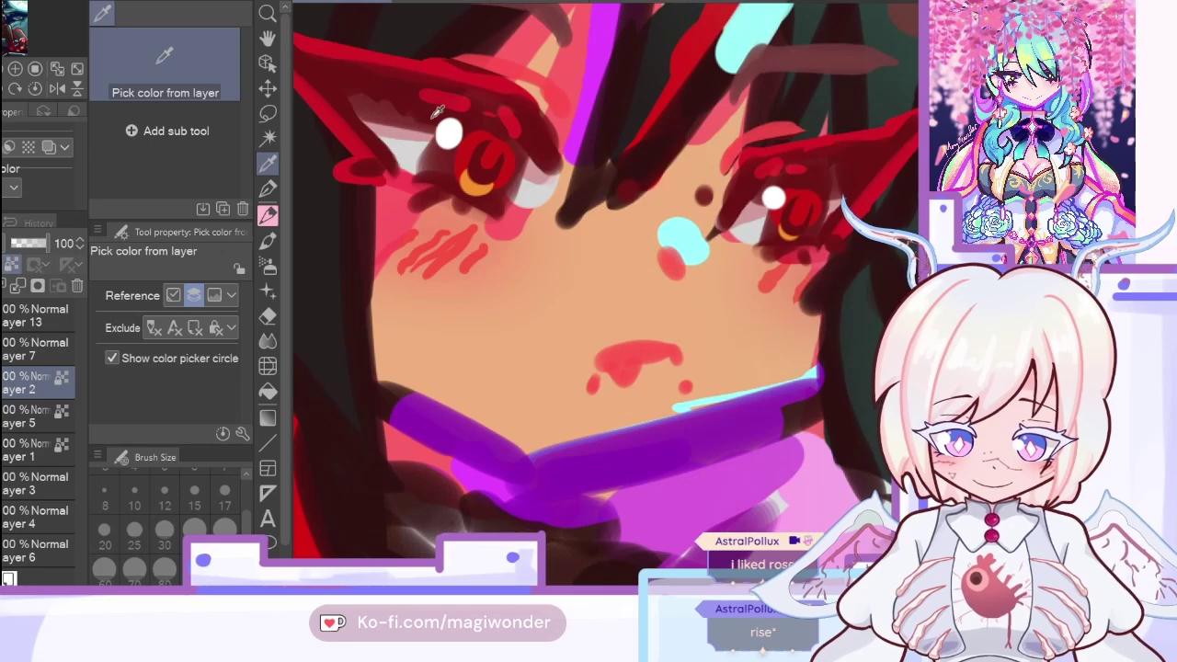
click(349, 140)
click(267, 191)
key(ctrl+z)
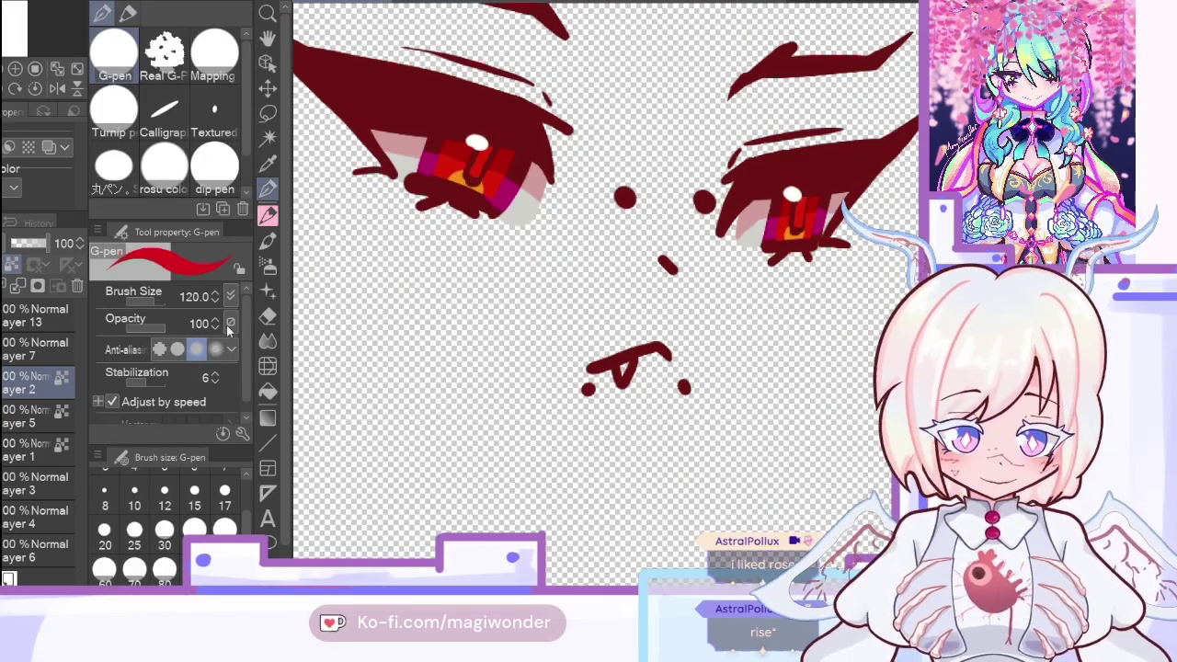
click(17, 285)
key(ctrl+y)
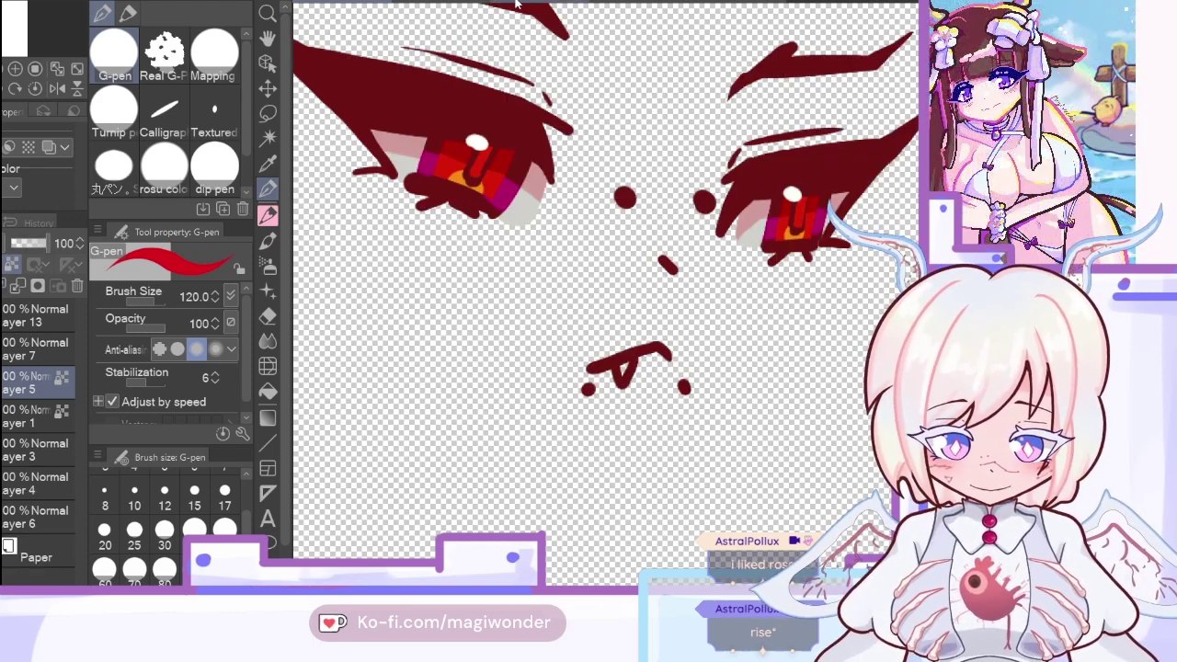
Step: Paint short red accents on the upper lashes of both eyes with the G-pen at size 120, using the mirrored view for one eye
drag(757, 181, 793, 169)
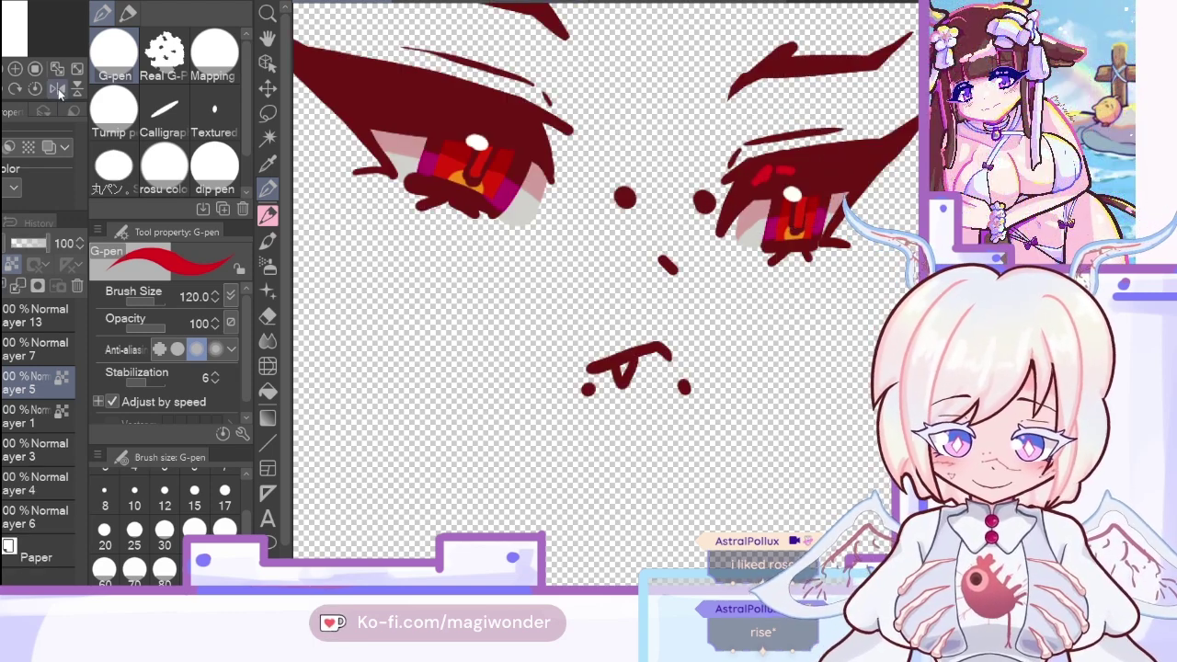
click(57, 88)
drag(708, 133, 784, 99)
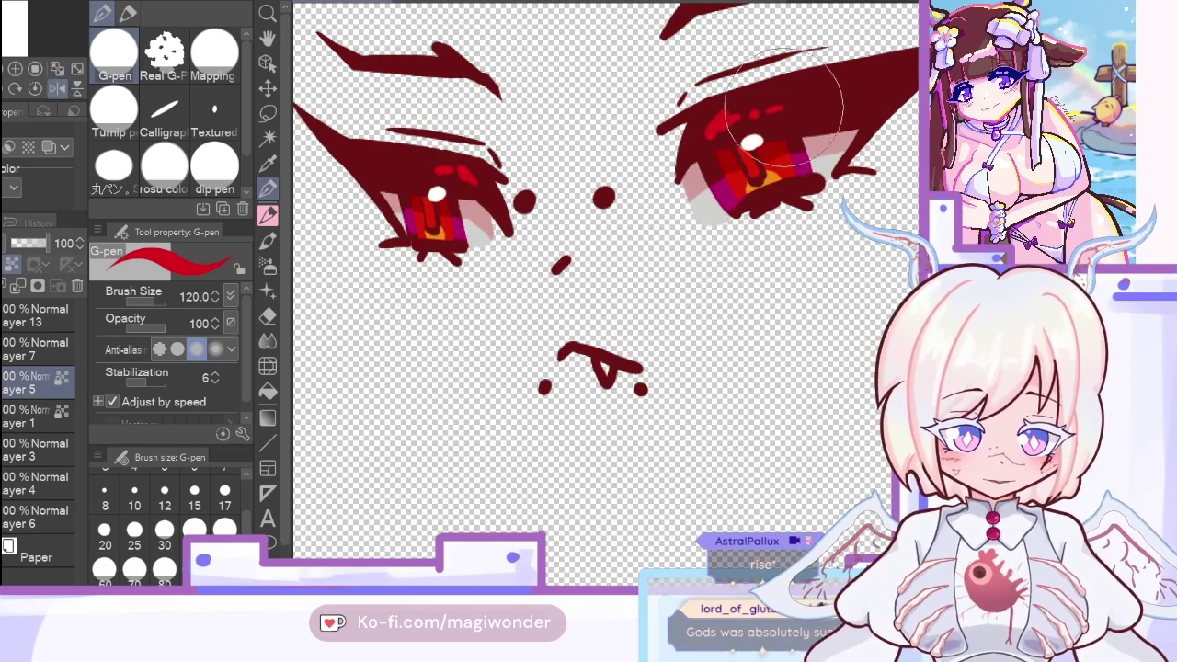
click(57, 88)
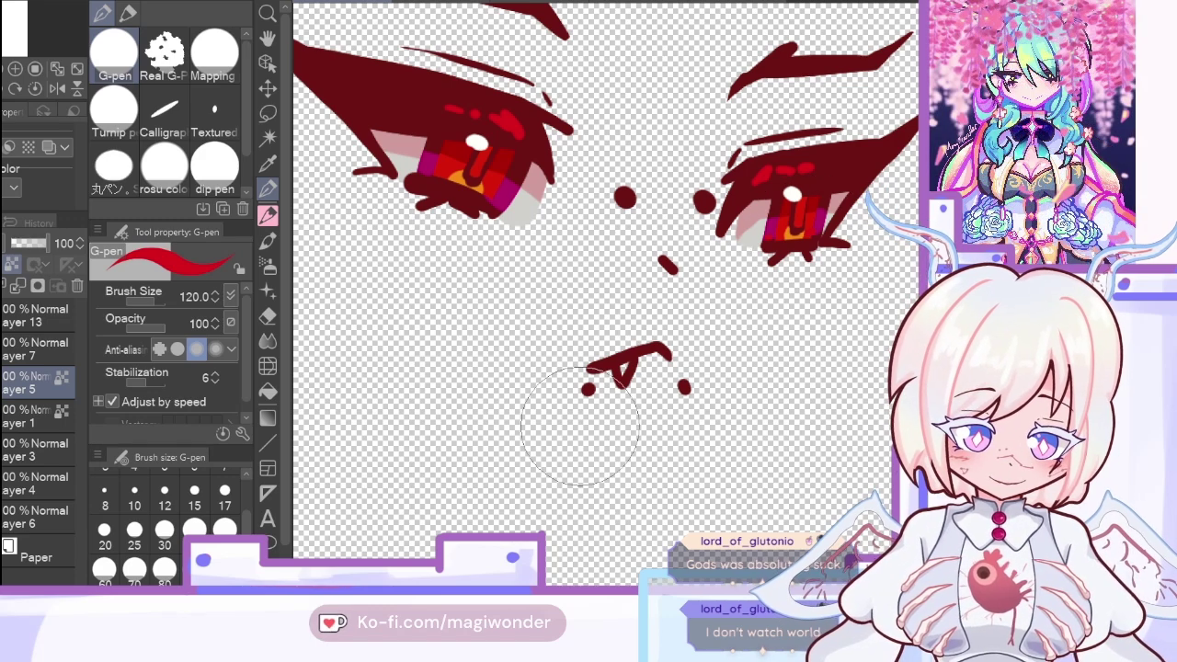
Step: Select Layer 3, make its body line art visible, and show the whole drawing
click(268, 164)
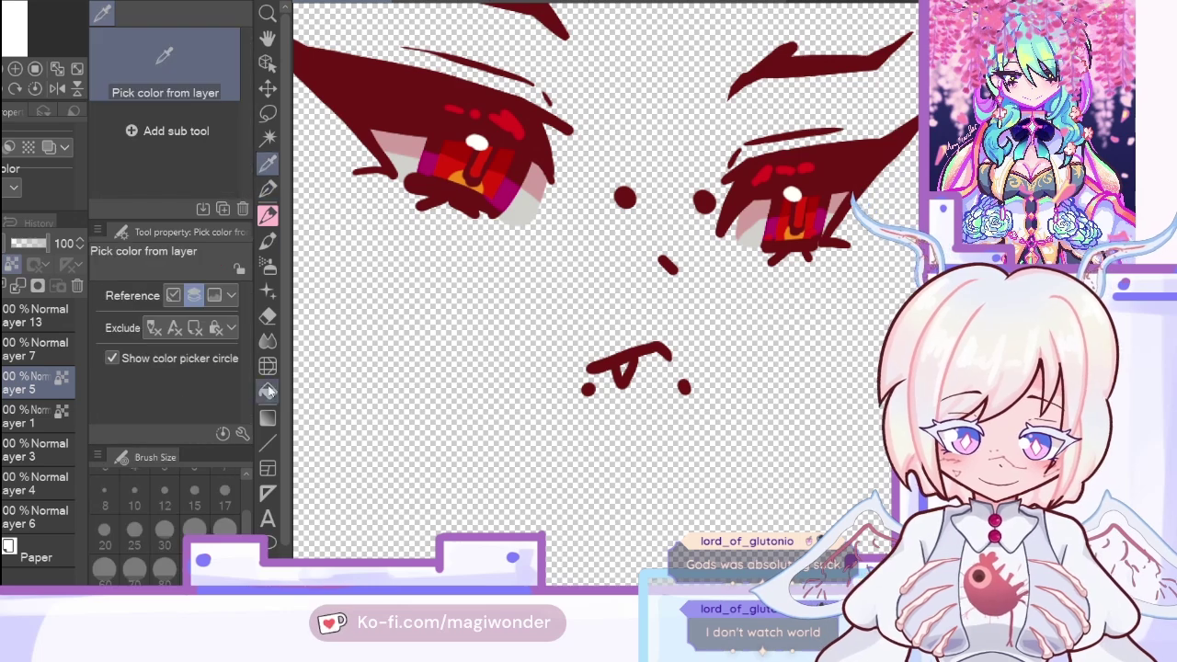
click(272, 190)
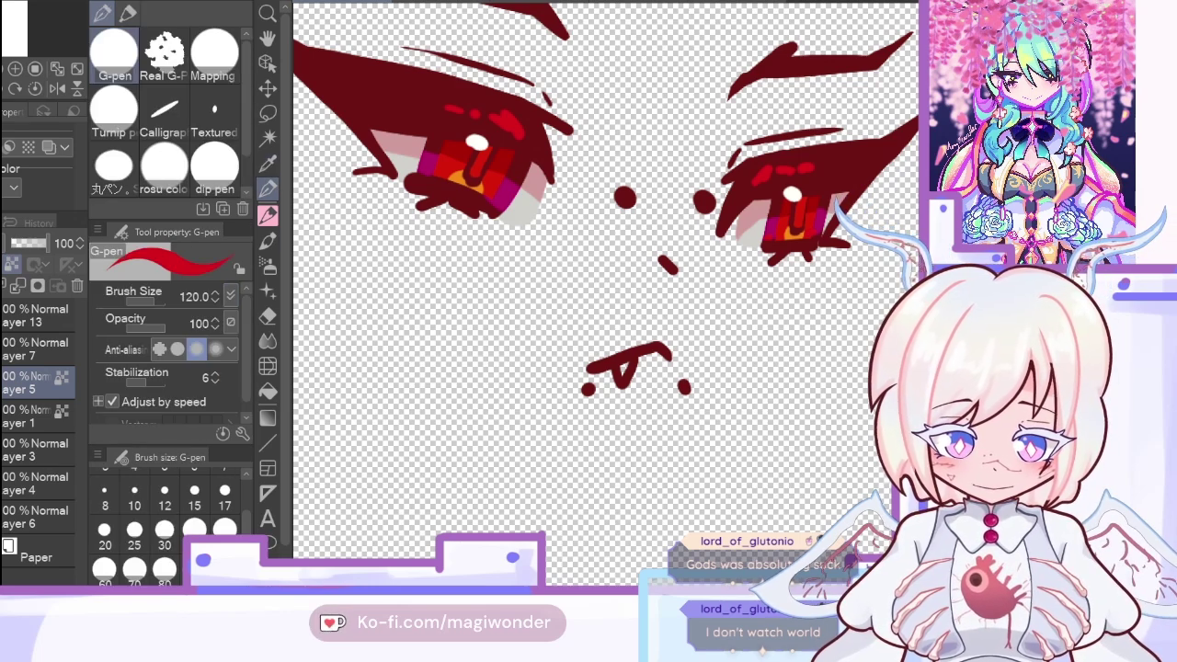
click(37, 450)
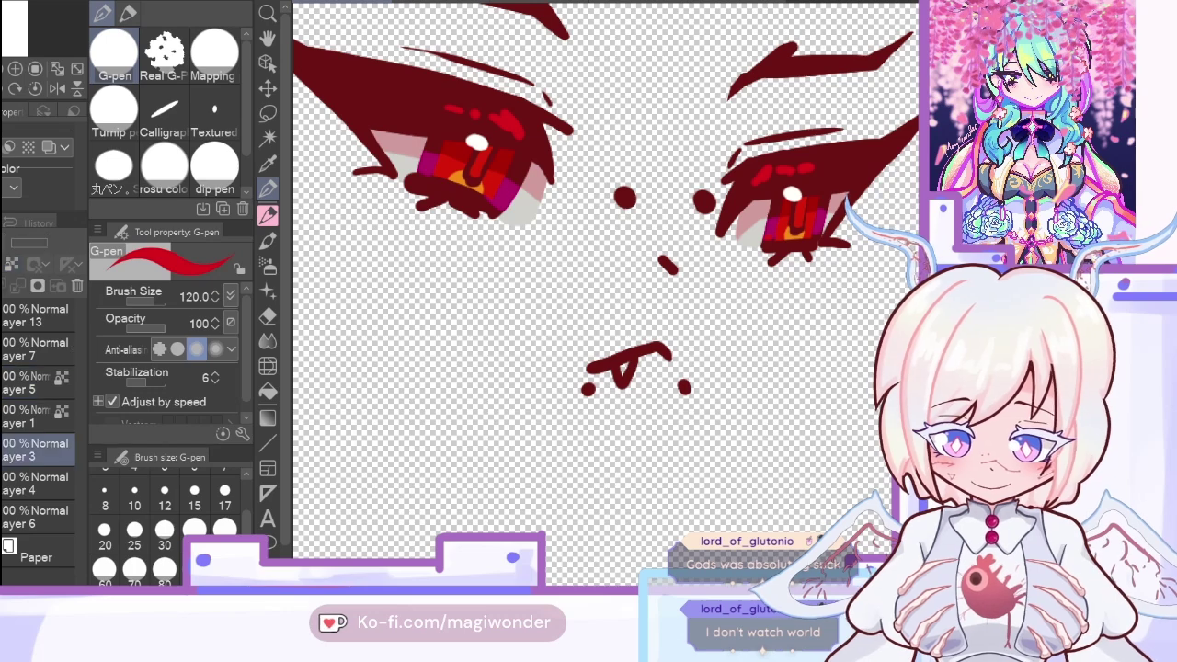
click(2, 450)
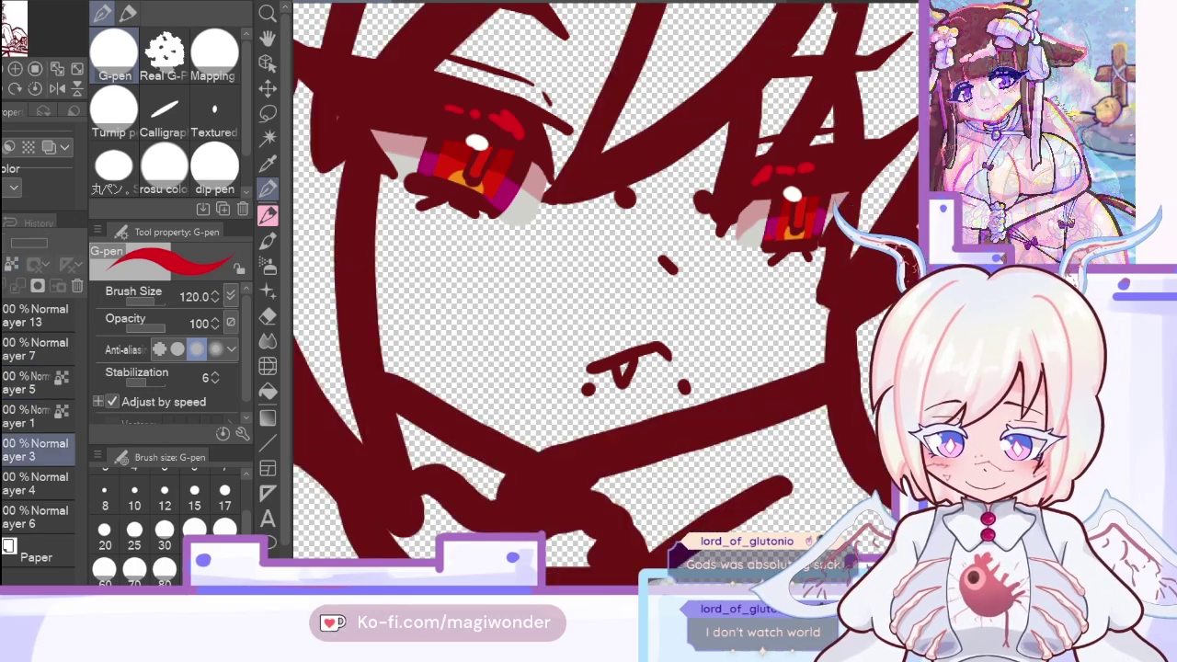
click(3, 69)
click(3, 69)
click(57, 71)
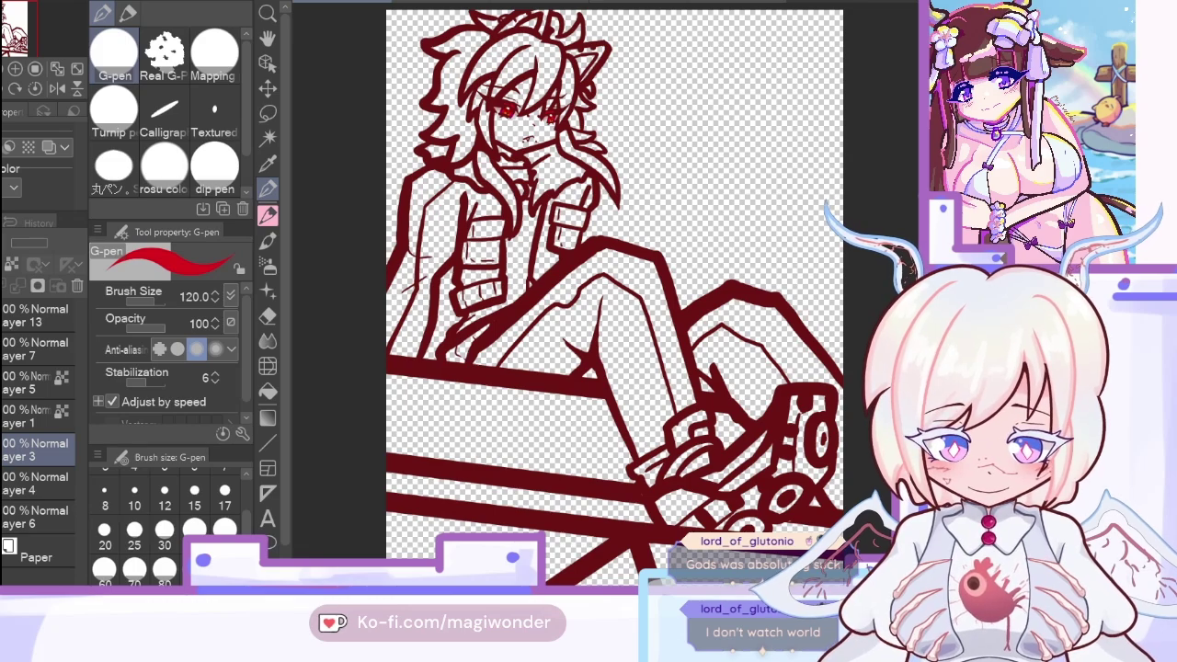
Step: Add a new layer above Layer 3 and outline the right-hand eye's inner and upper lash edge in red with the G-pen at size 40
key(ctrl+shift+n)
click(15, 69)
click(15, 69)
click(15, 69)
click(14, 69)
drag(13, 29, 6, 19)
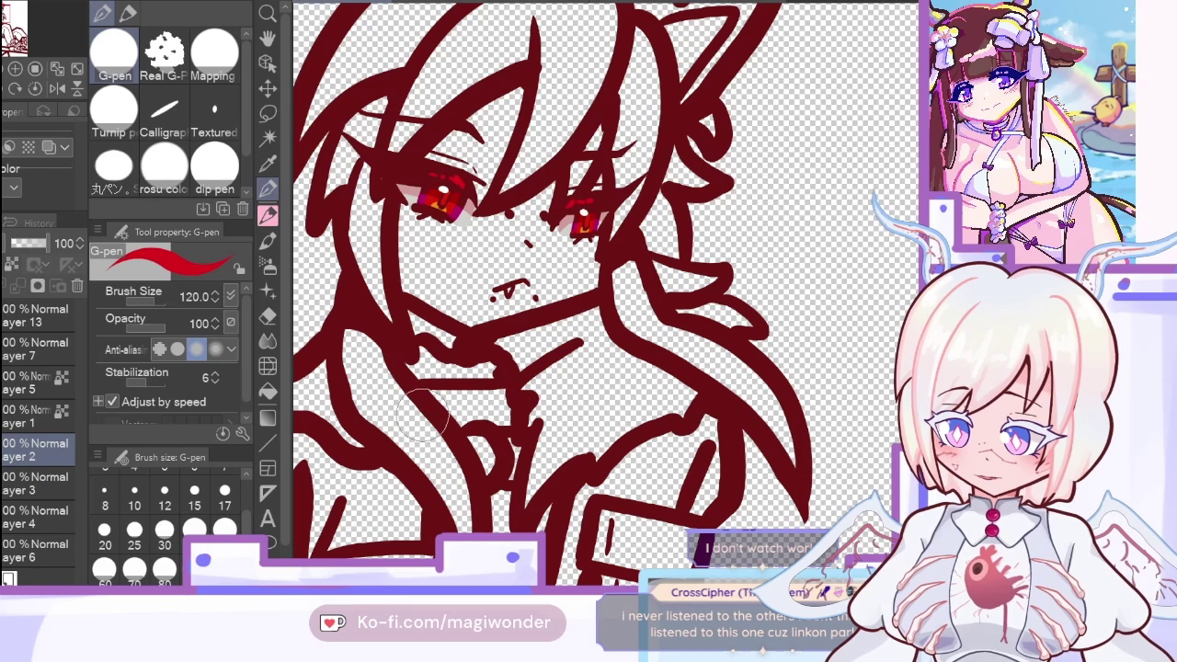
click(15, 69)
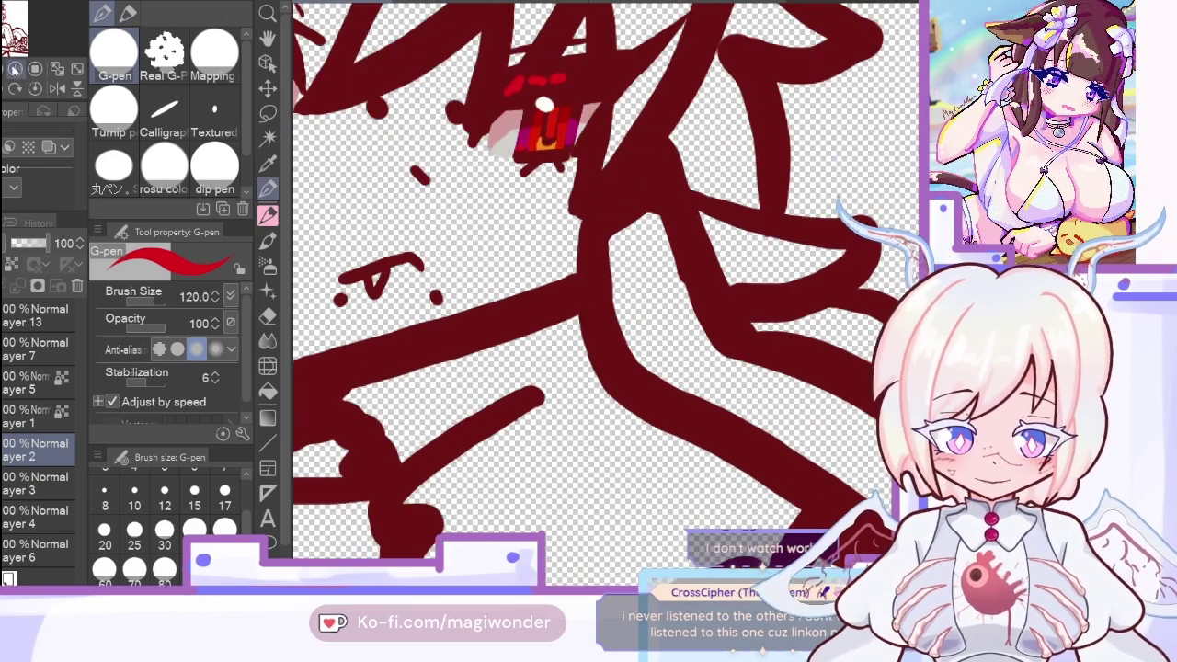
drag(7, 20, 8, 15)
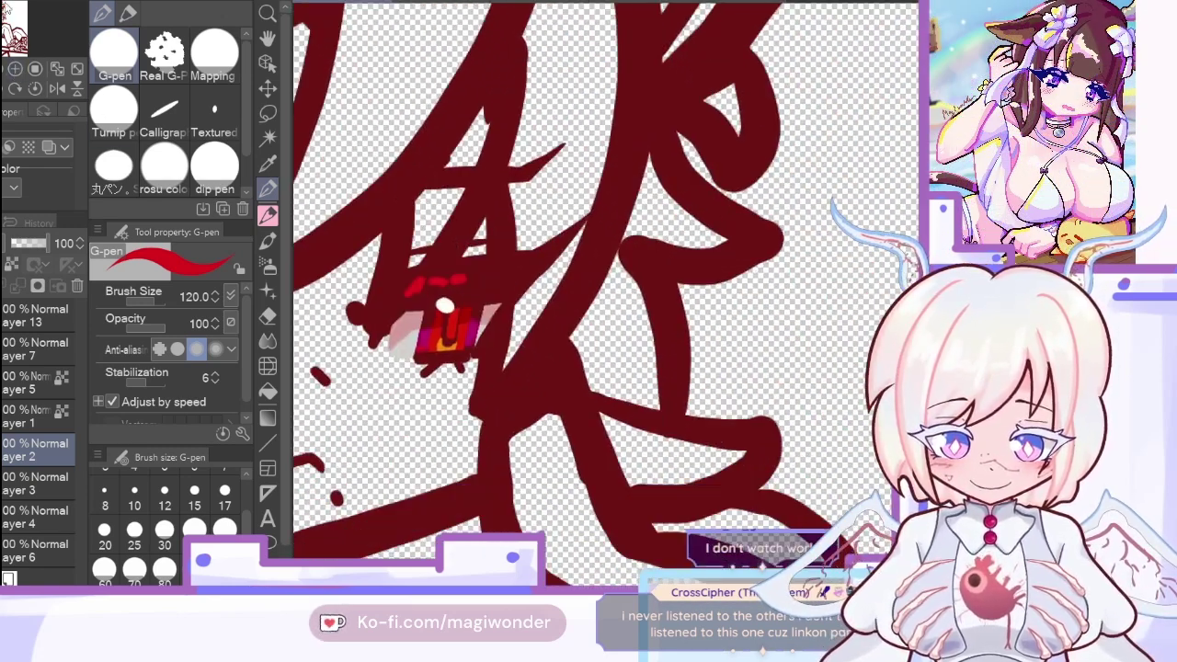
click(195, 527)
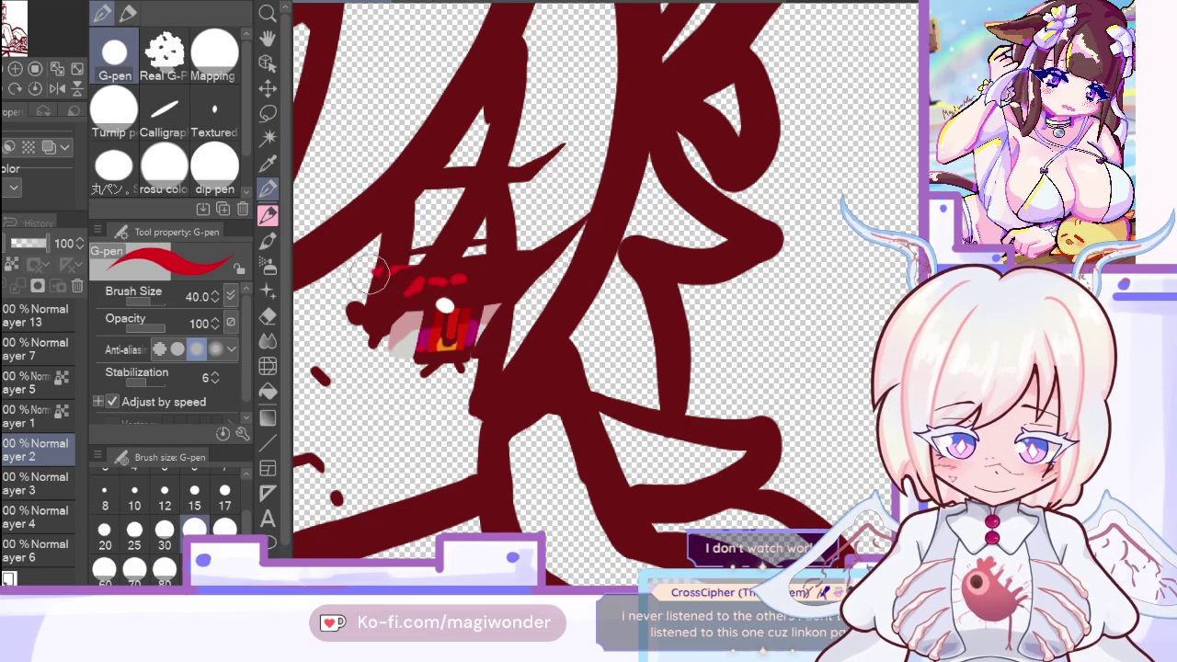
drag(373, 274, 412, 273)
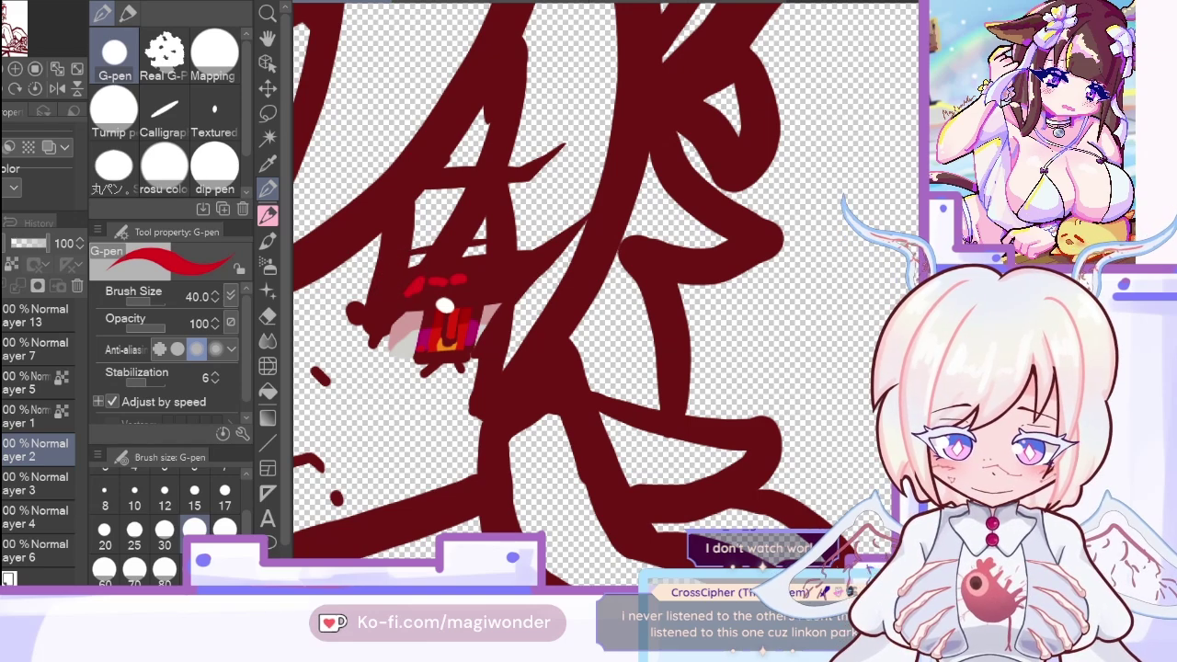
key(ctrl+z)
mouse_move(401, 276)
mouse_down()
mouse_move(371, 337)
mouse_move(384, 276)
mouse_move(483, 241)
mouse_up()
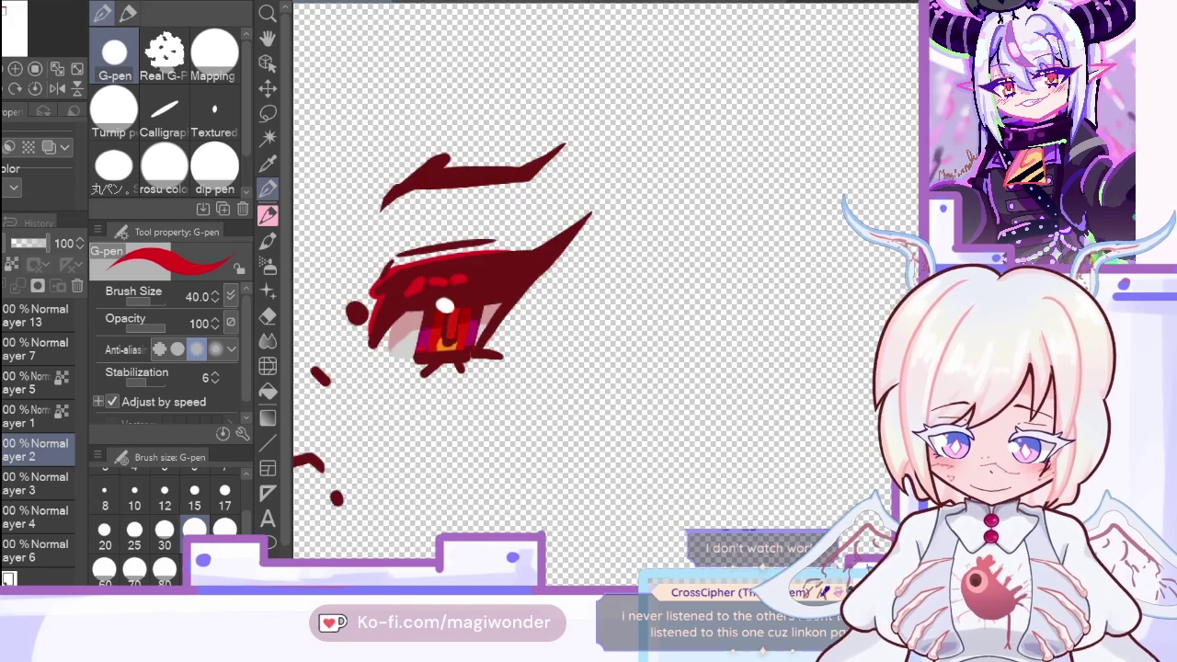
key(ctrl+z)
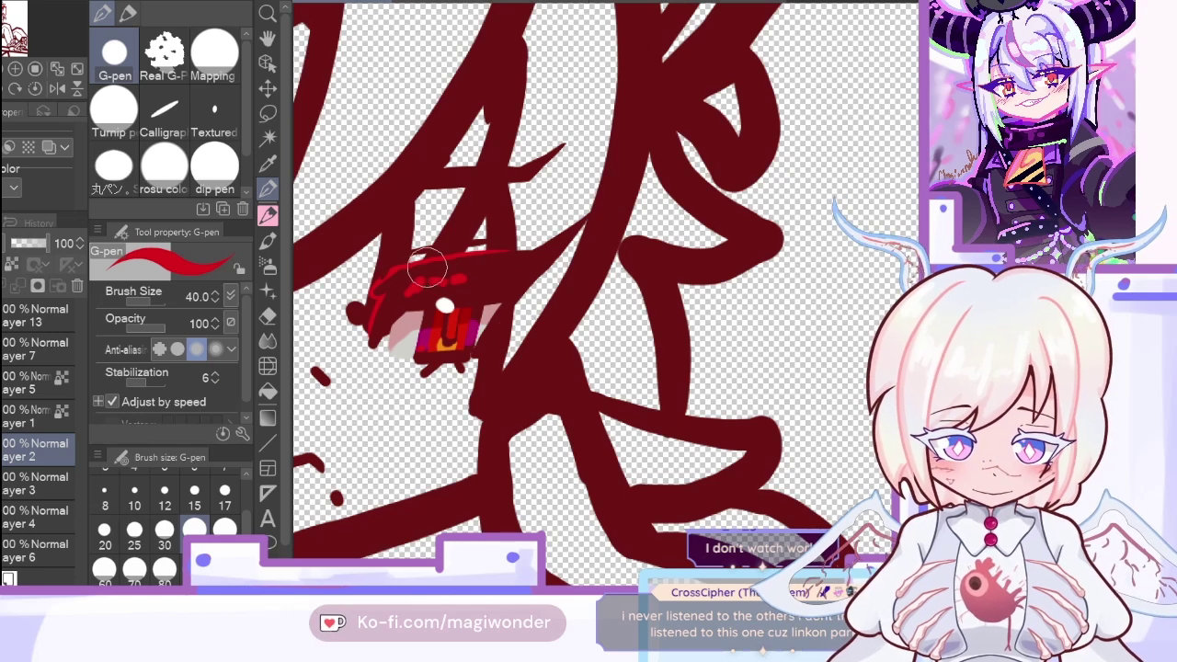
Step: Extend the red outline along the right-hand eye's pointed lash wing, its underside and the outer lower corner
mouse_move(464, 258)
mouse_down()
mouse_move(545, 244)
mouse_move(568, 224)
mouse_up()
drag(515, 253, 598, 211)
drag(561, 254, 502, 311)
mouse_move(448, 361)
mouse_down()
mouse_move(474, 358)
mouse_move(517, 300)
mouse_up()
mouse_move(488, 354)
mouse_down()
mouse_move(542, 273)
mouse_move(496, 336)
mouse_move(531, 287)
mouse_up()
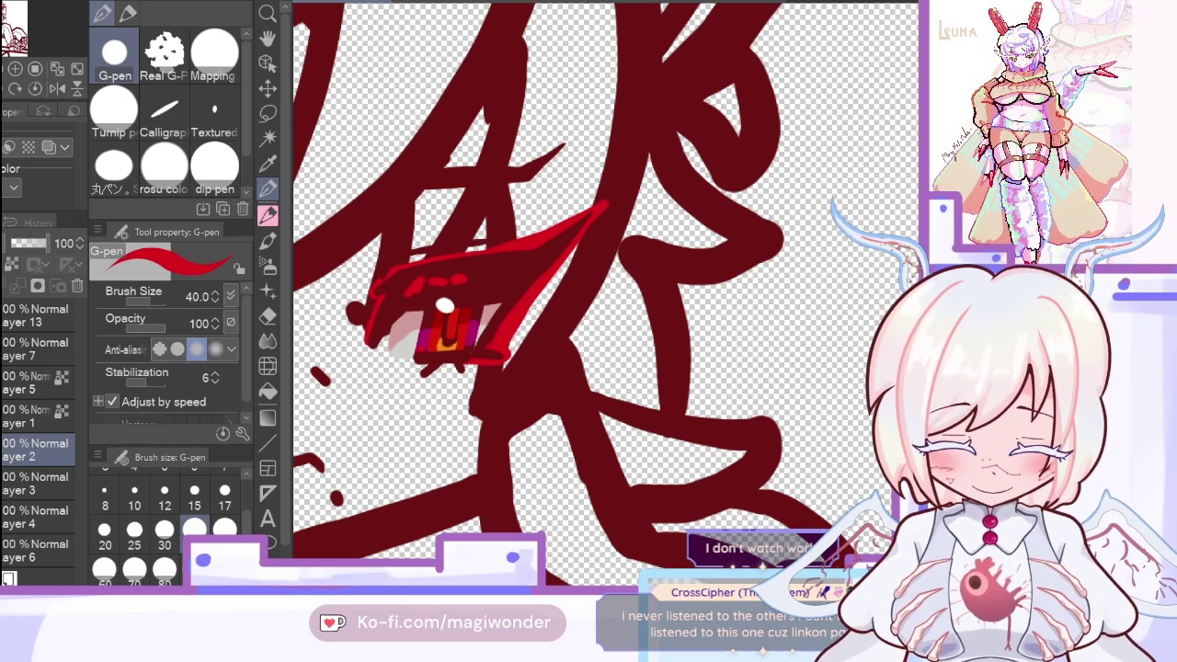
Step: Outline the other eye's upper lash line, wing and outer corner in red with the G-pen at size 80, using the mirrored view
drag(777, 588, 668, 589)
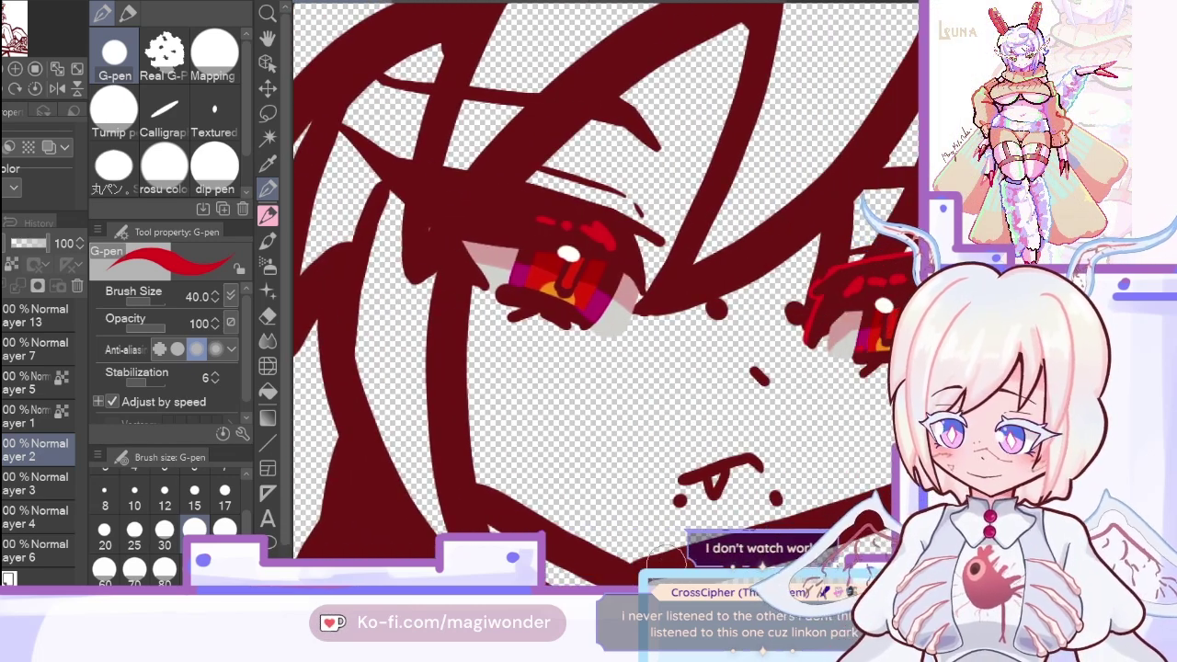
click(57, 88)
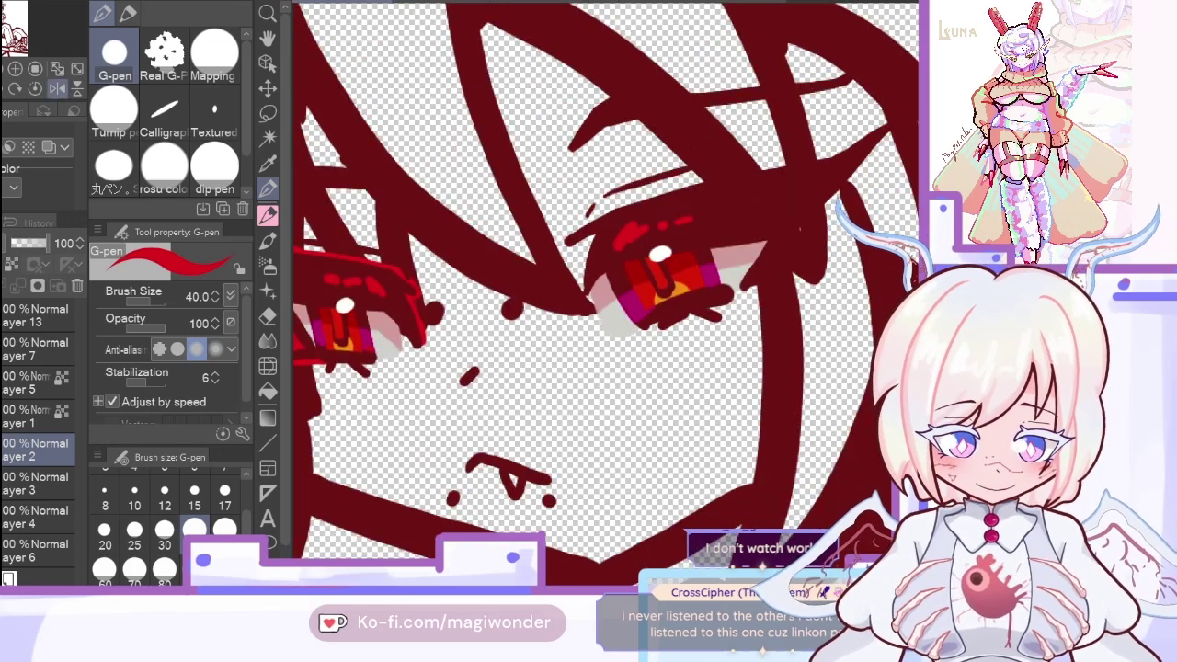
drag(644, 589, 699, 588)
click(165, 570)
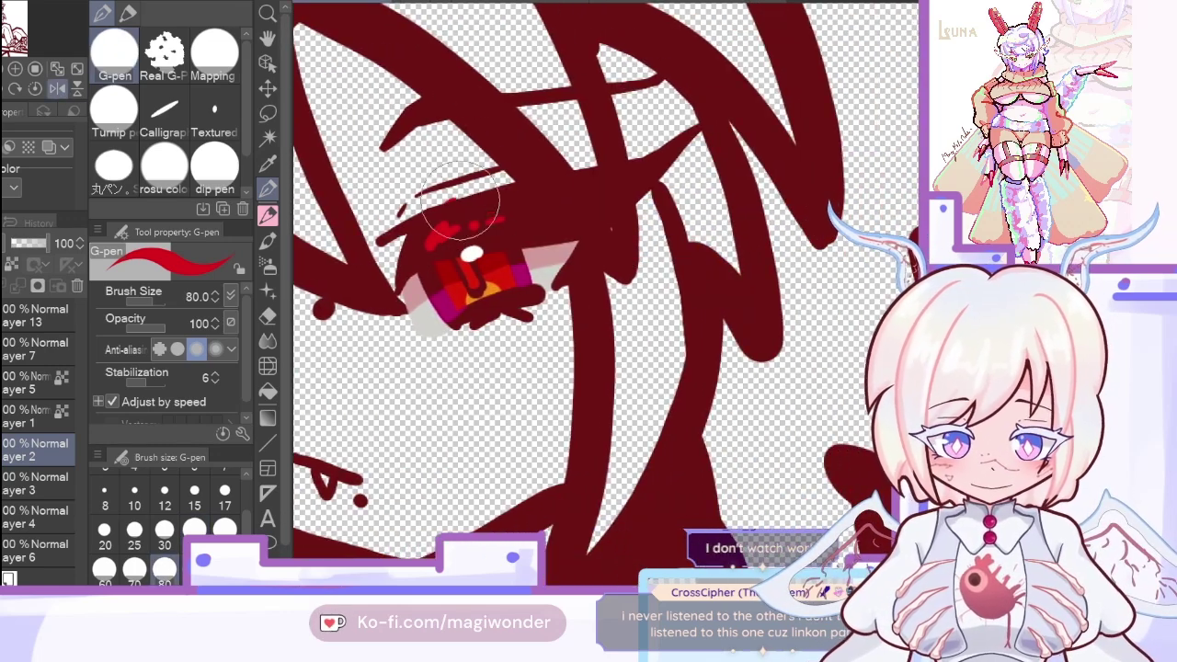
mouse_move(460, 200)
mouse_down()
mouse_move(601, 161)
mouse_move(556, 175)
mouse_move(660, 129)
mouse_move(474, 189)
mouse_move(469, 202)
mouse_move(572, 184)
mouse_move(713, 120)
mouse_up()
mouse_move(542, 298)
mouse_down()
mouse_move(581, 284)
mouse_move(623, 219)
mouse_move(574, 292)
mouse_move(599, 278)
mouse_move(612, 245)
mouse_move(589, 273)
mouse_move(633, 205)
mouse_up()
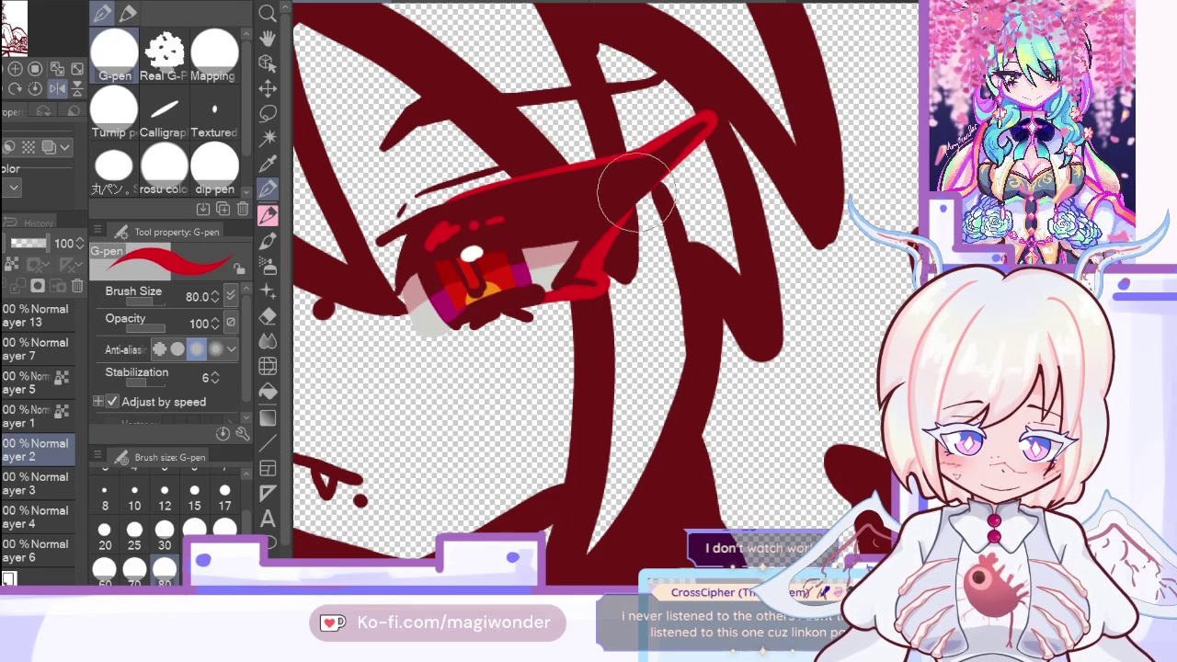
drag(589, 271, 673, 160)
drag(631, 214, 704, 119)
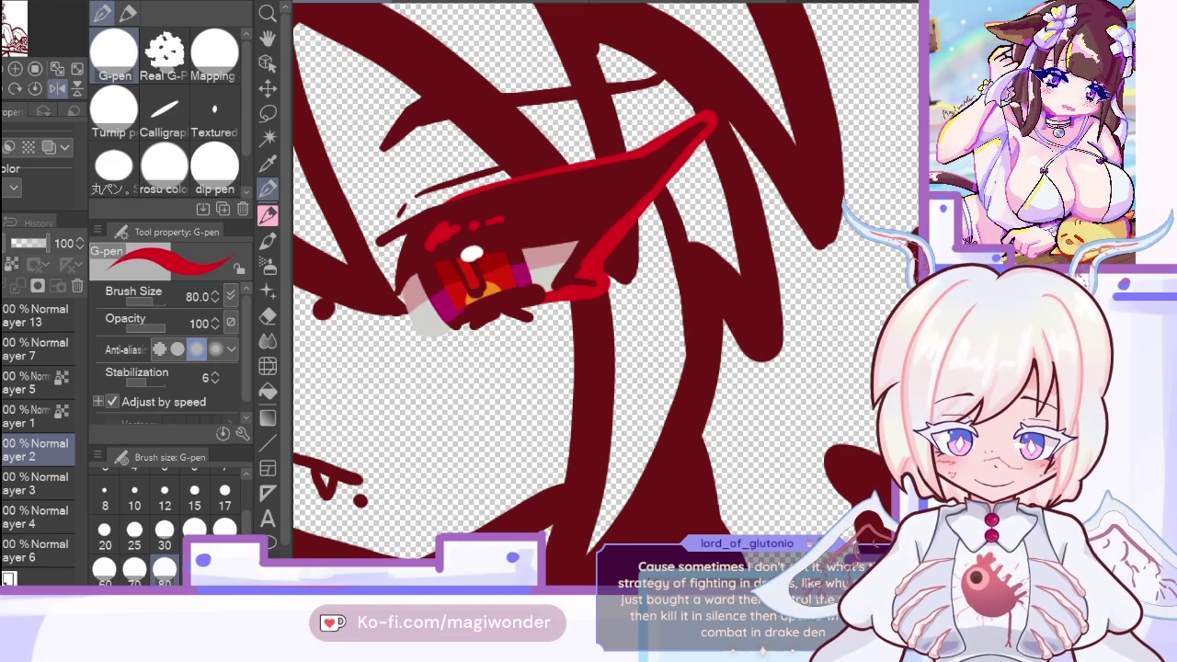
click(57, 88)
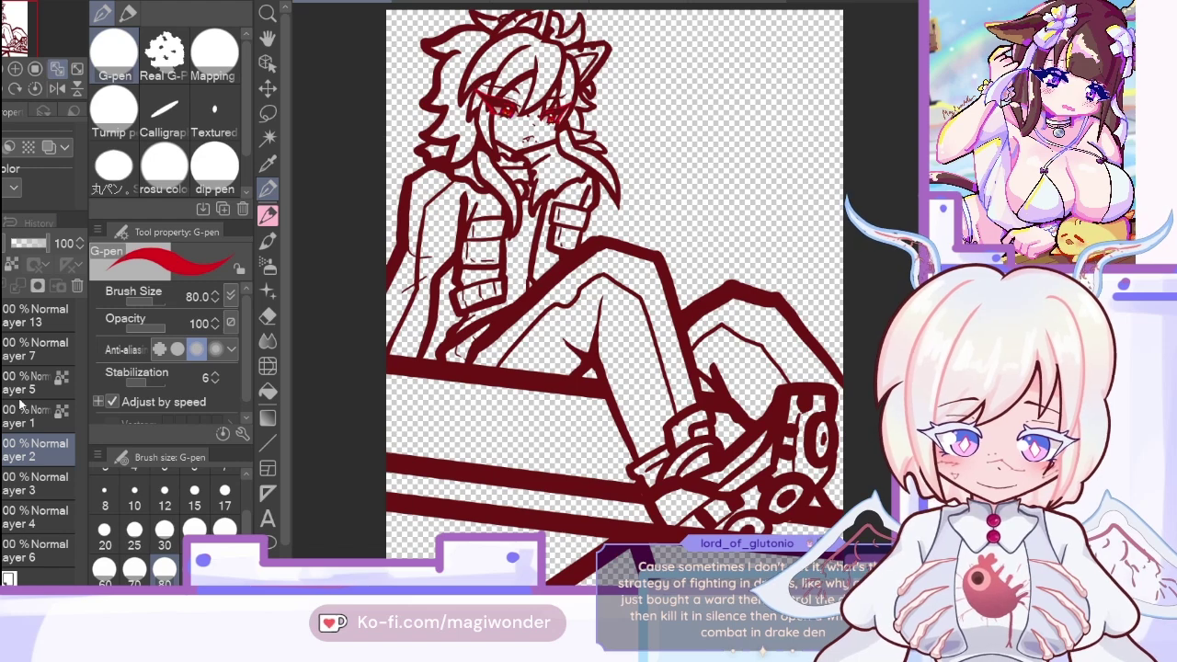
Step: Merge Layers 7, 5 and 1 down into Layer 2 and add a new layer above Layer 3
key(ctrl+z)
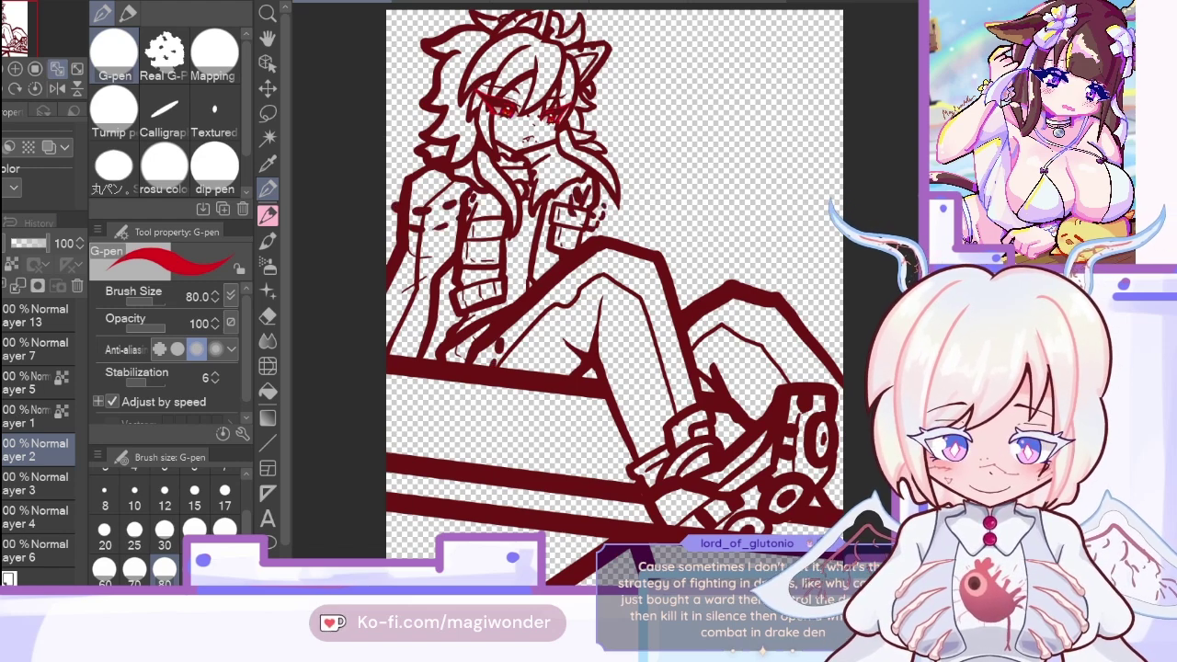
click(4, 359)
click(18, 289)
click(18, 289)
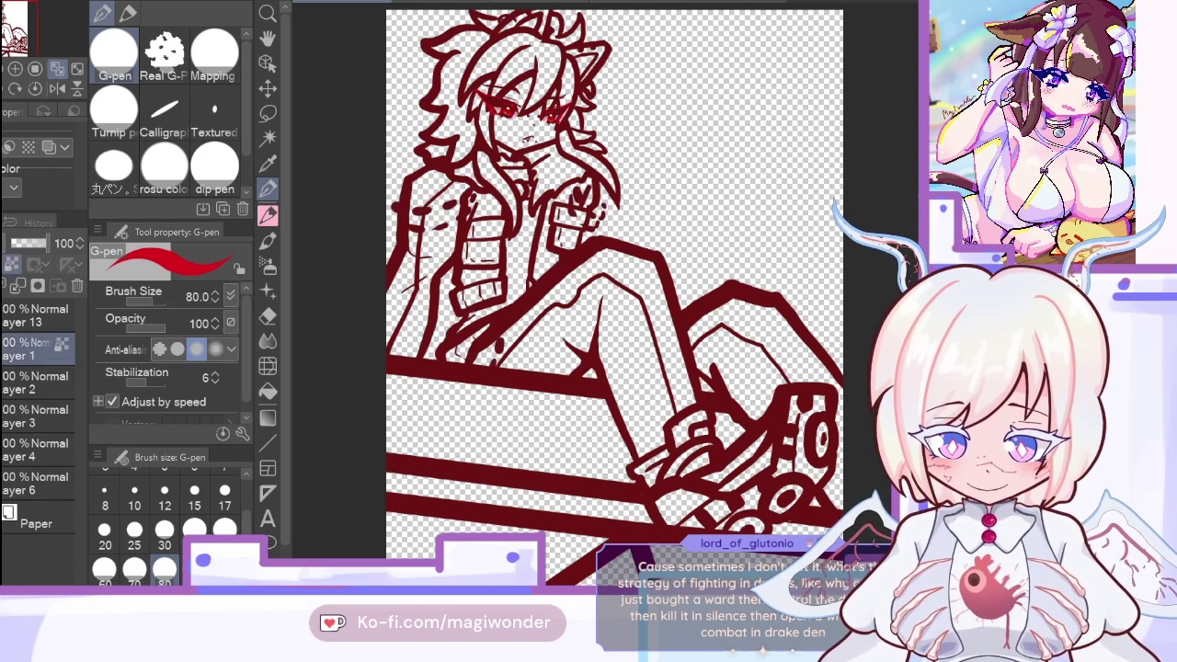
mouse_move(46, 243)
mouse_down()
mouse_move(12, 243)
mouse_move(48, 243)
mouse_up()
click(18, 286)
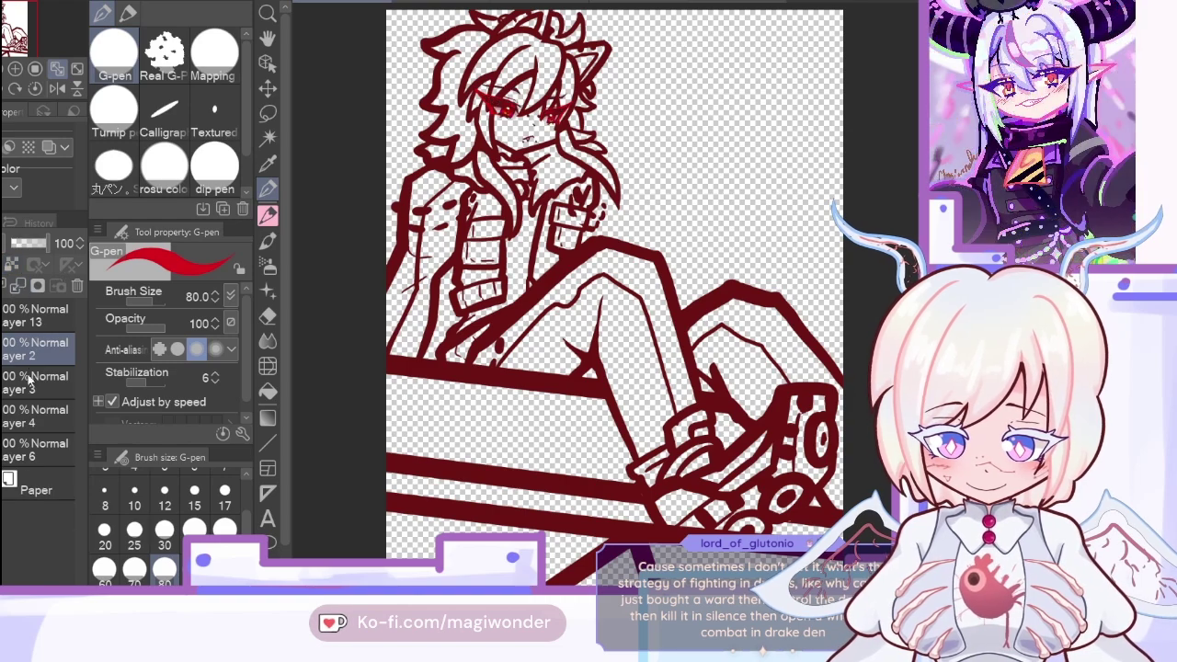
key(ctrl+z)
Step: Select the merged Layer 2 with the facial details and lock its transparent pixels
key(i)
click(15, 72)
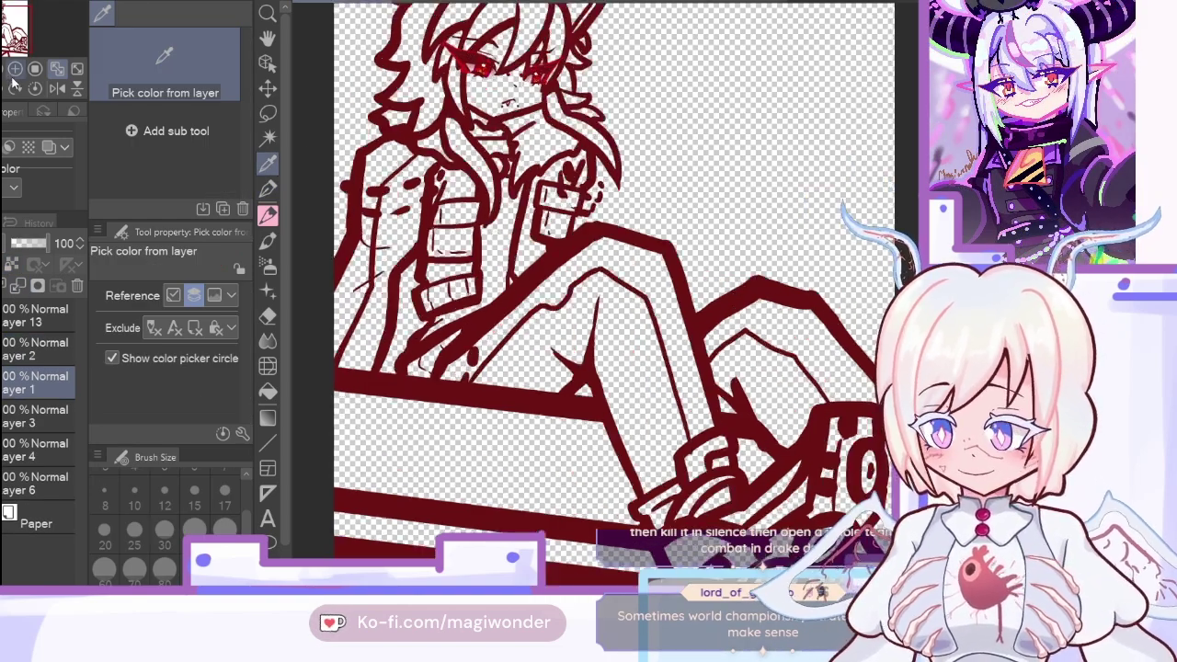
click(14, 70)
drag(9, 37, 3, 10)
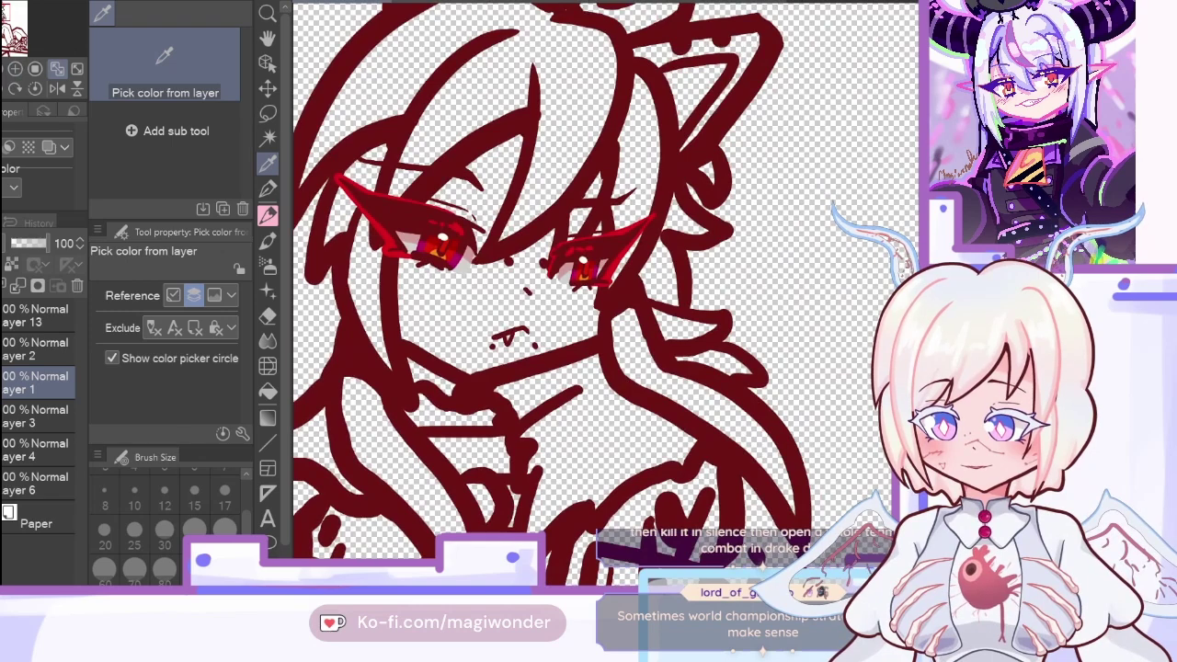
key(ctrl+z)
drag(586, 426, 559, 512)
click(269, 193)
click(2, 316)
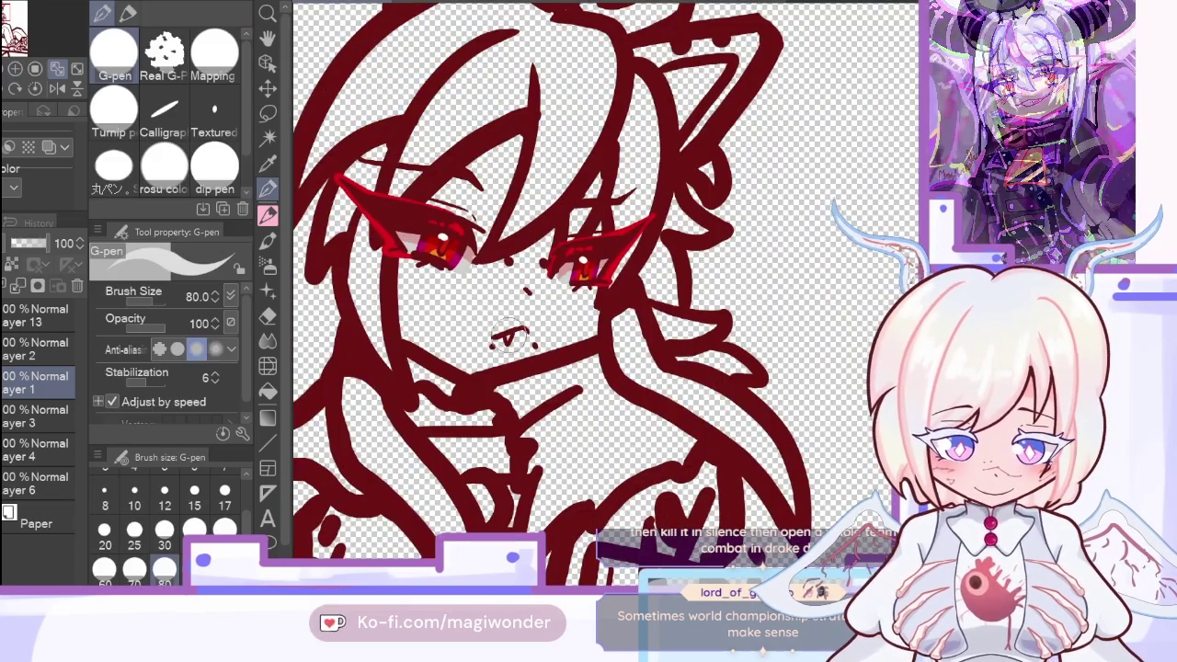
click(8, 353)
click(12, 264)
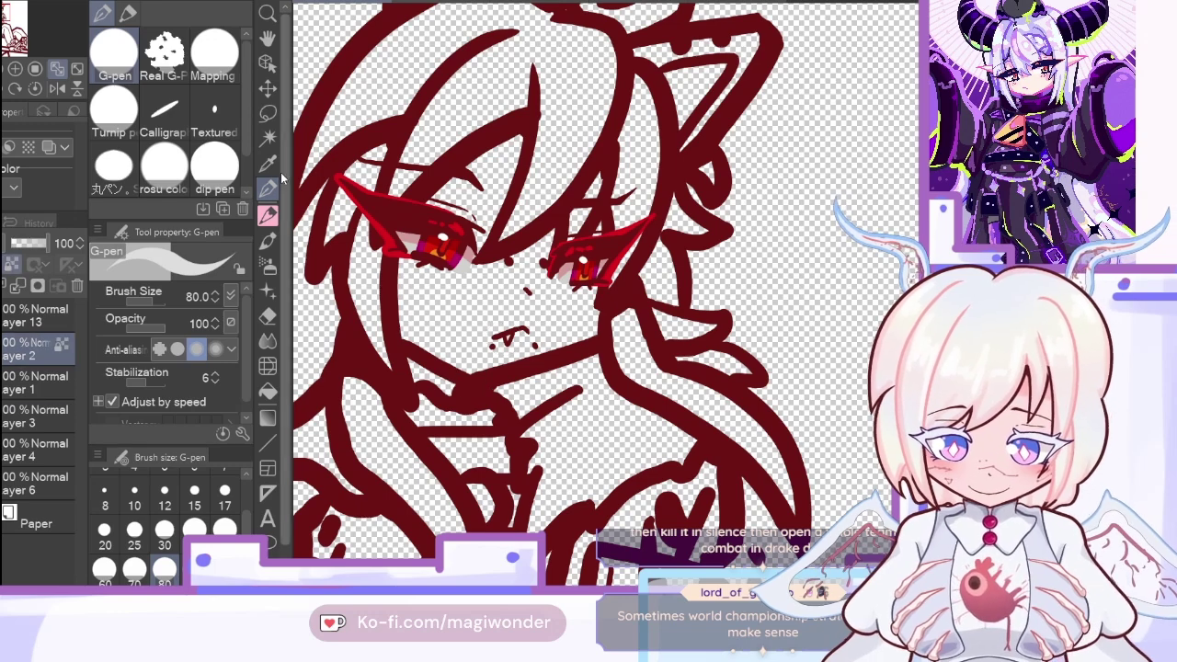
Step: Sample the mouth's red from the coloured reference and recolour the nose and mouth lines with the G-pen at size 120
click(268, 164)
click(2, 315)
click(509, 339)
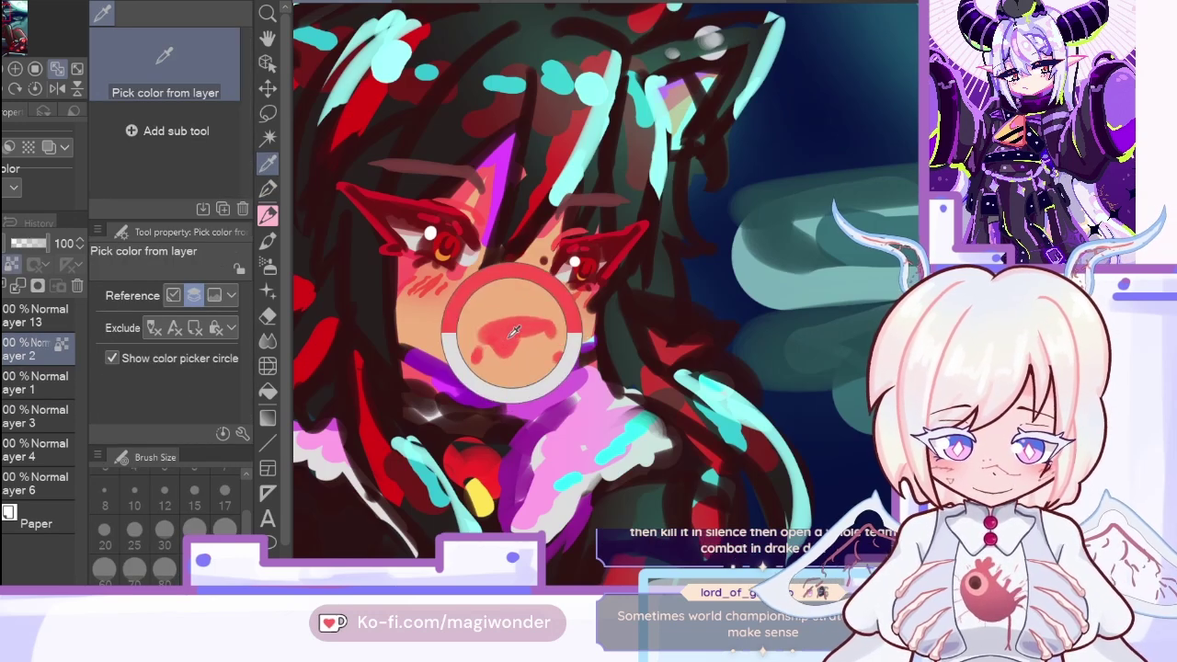
key(ctrl+z)
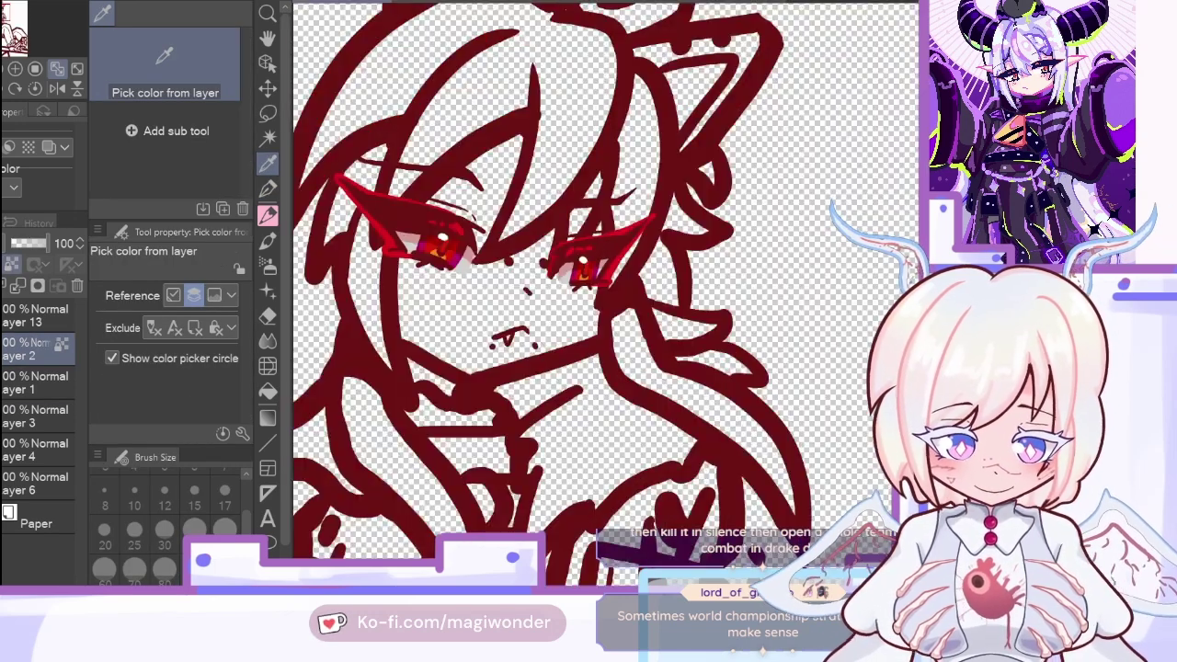
click(267, 188)
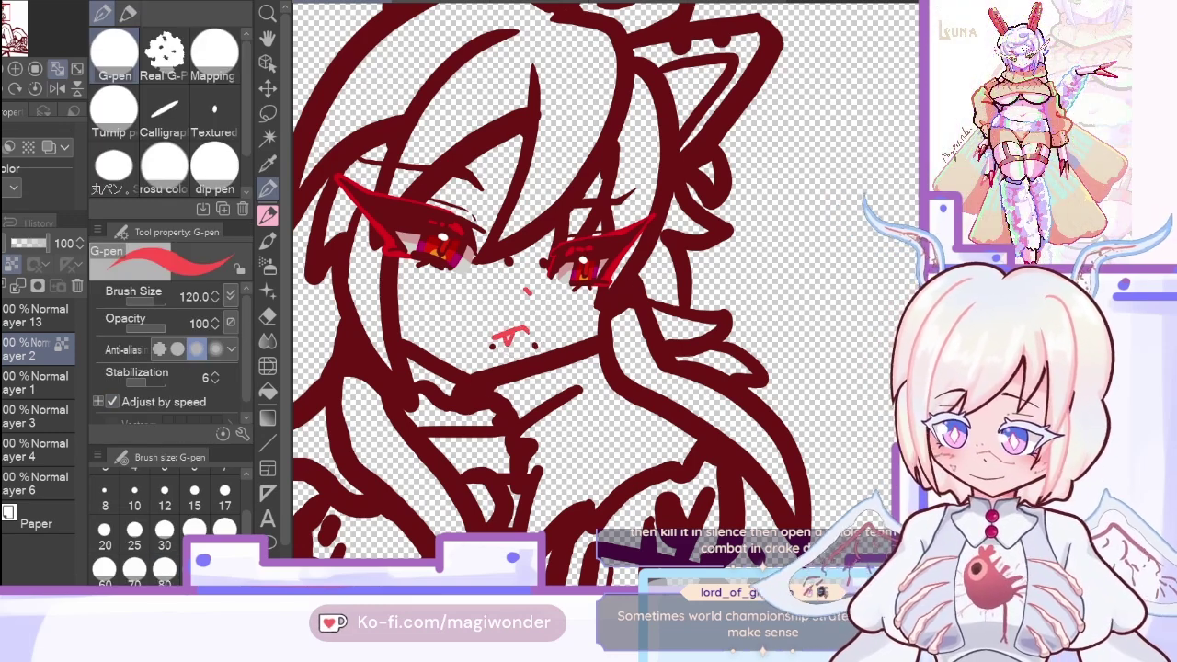
Step: Hide the body line art and recolour the eyelid creases light red with the G-pen at size 300, mirroring the view for one eye
key(ctrl+z)
key(bracketright)
key(bracketright)
key(bracketright)
key(bracketright)
key(bracketright)
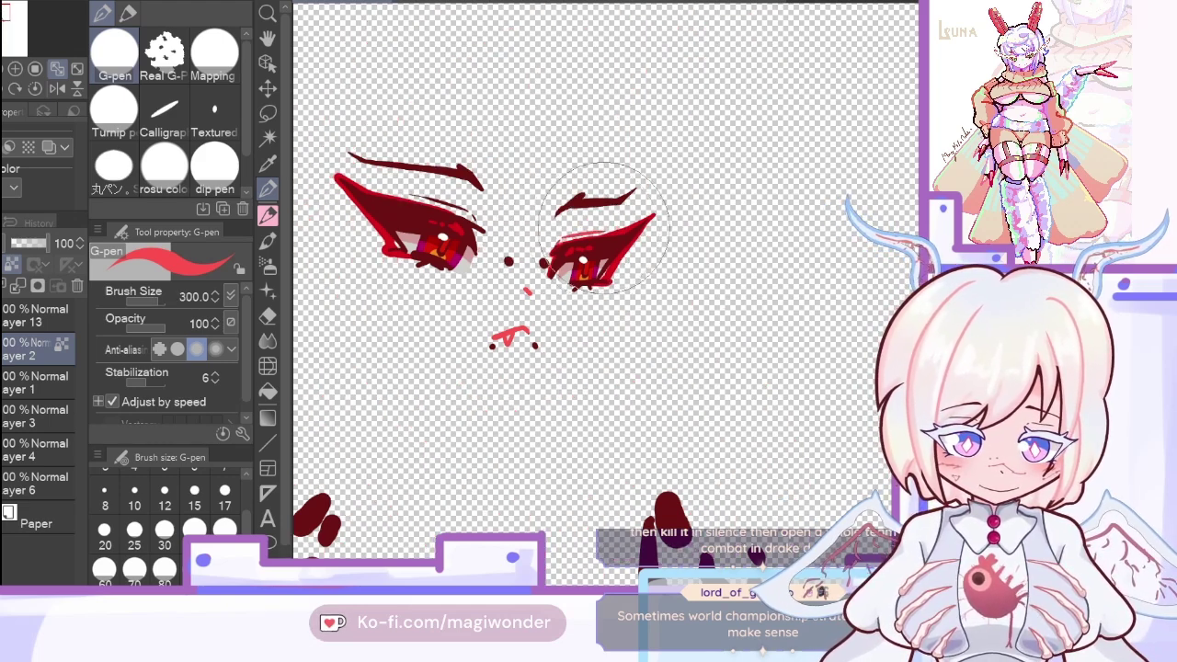
click(59, 88)
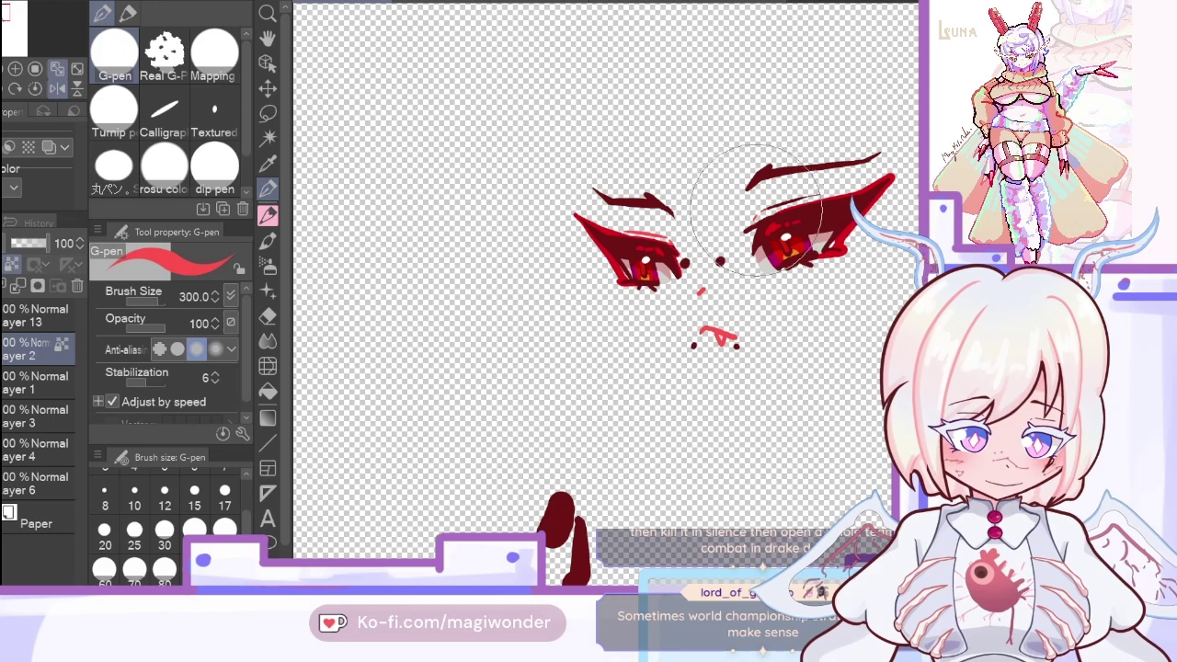
Step: Sample the brownish red of the eyebrows from the coloured reference and recolour both eyebrows with the G-pen at size 300
click(268, 164)
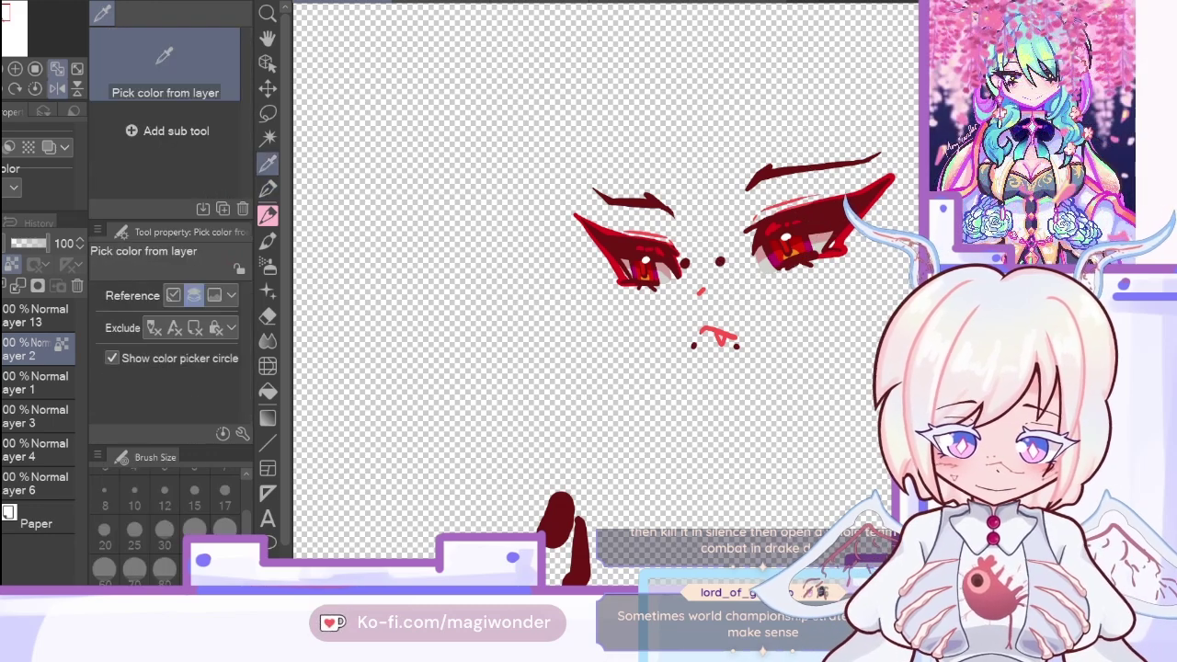
key(ctrl+z)
drag(642, 201, 582, 198)
click(268, 189)
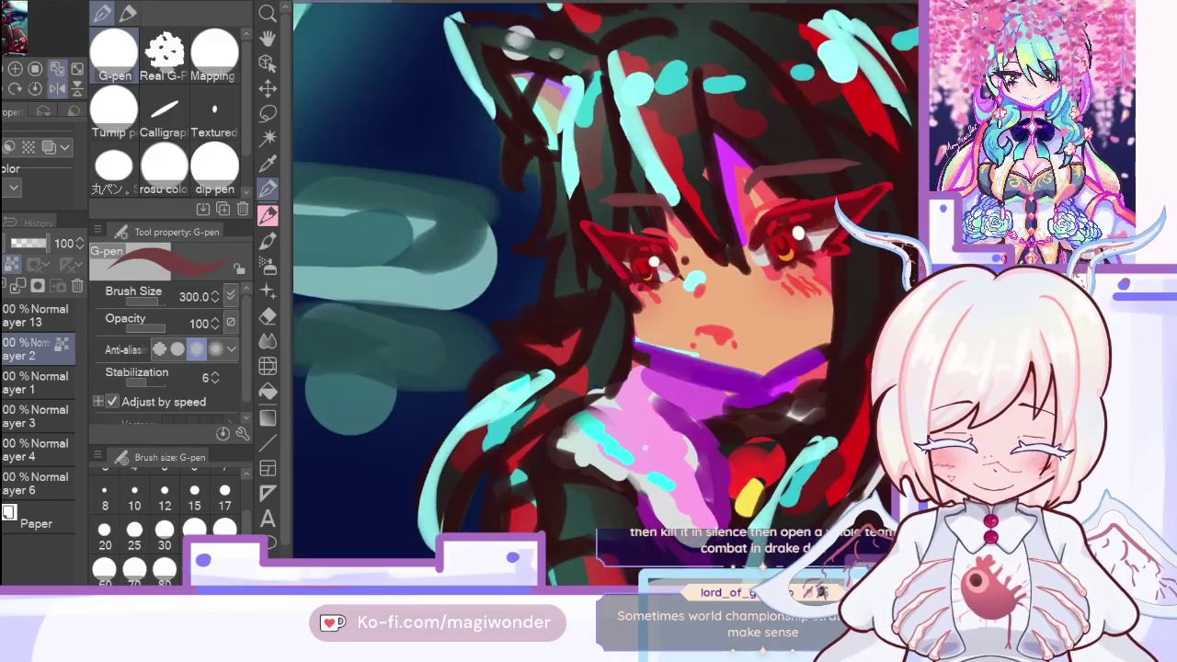
key(ctrl+y)
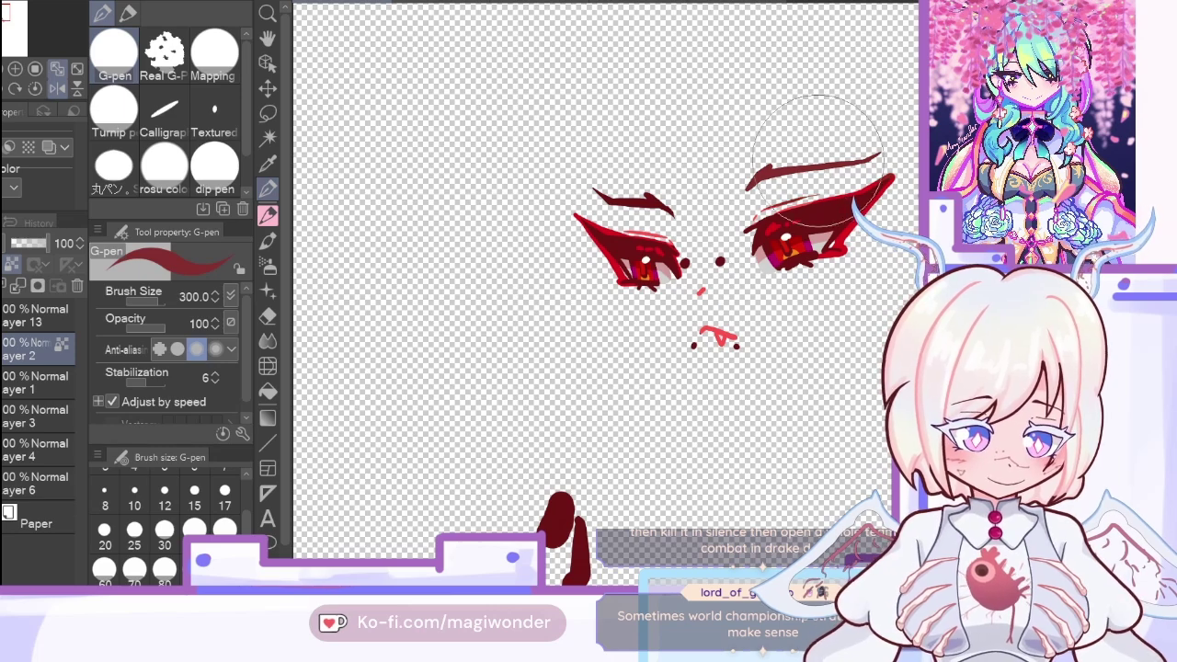
Step: Switch to the aplus2 illustration of the horned character and sample a violet from its outfit for the seated character's drawing
scroll(681, 198, down, 5)
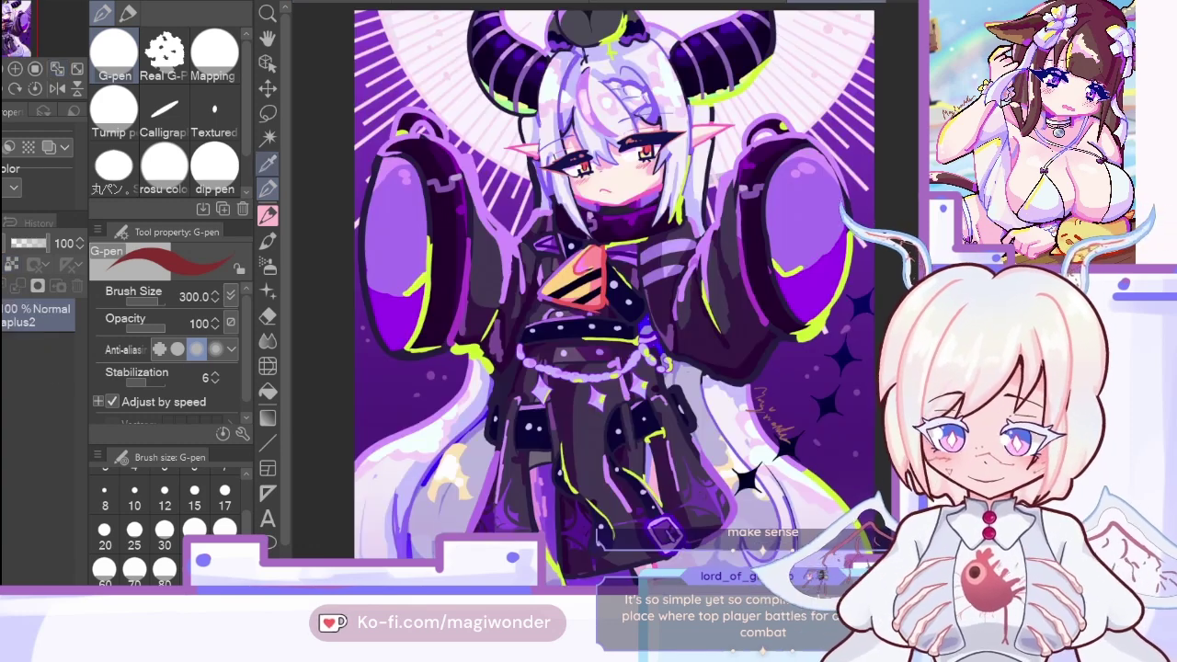
click(267, 163)
click(15, 70)
click(484, 392)
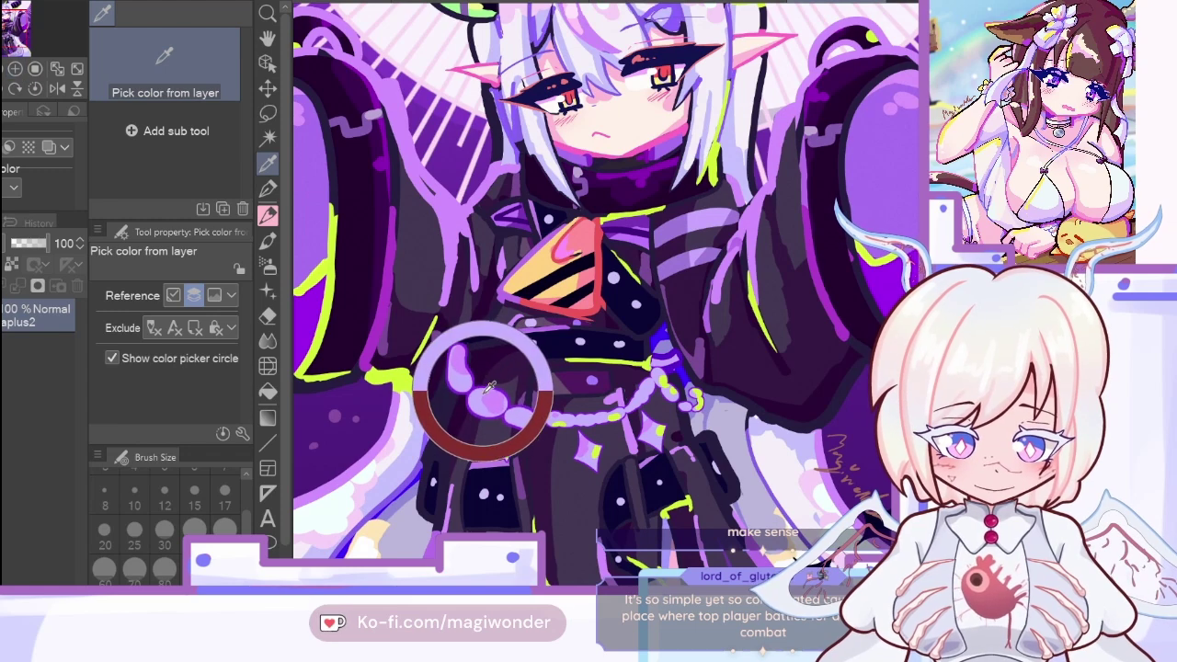
click(584, 438)
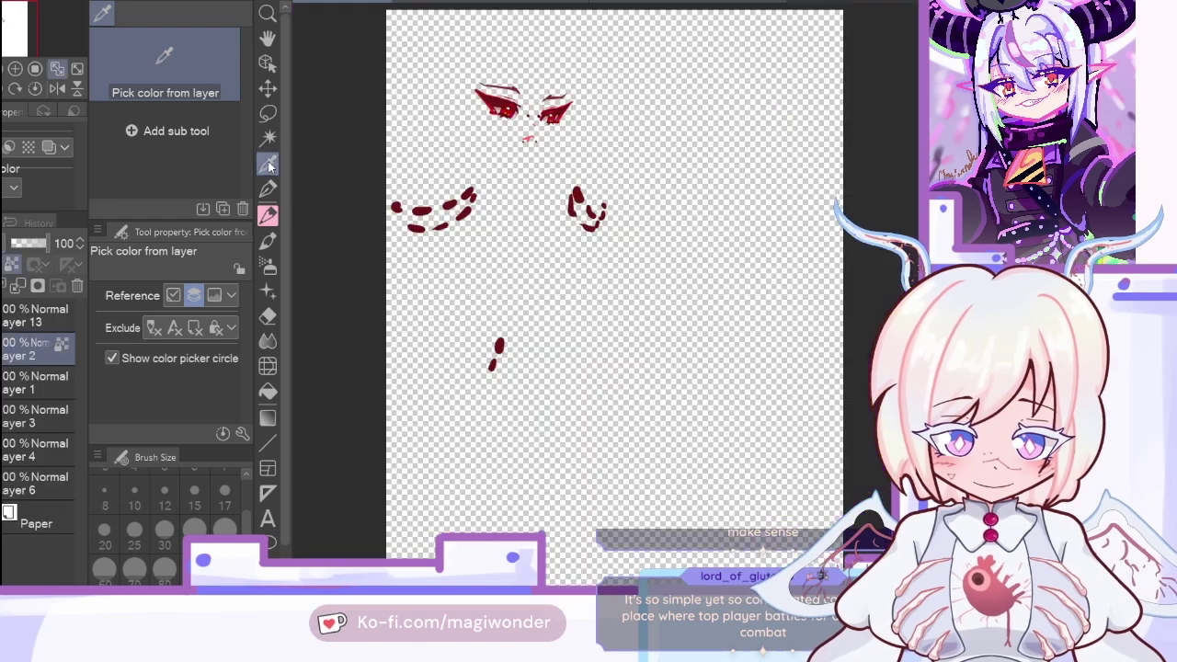
Step: Recolour the dots between the eyes and beside the mouth violet with the G-pen at size 300
key(p)
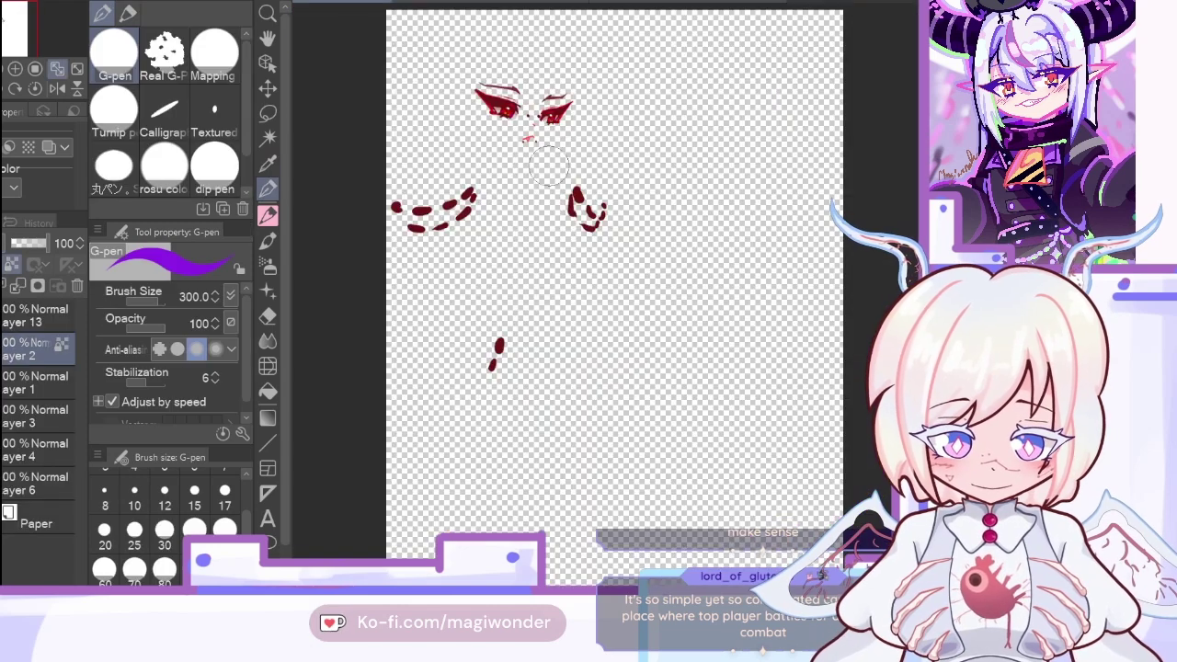
scroll(493, 163, up, 5)
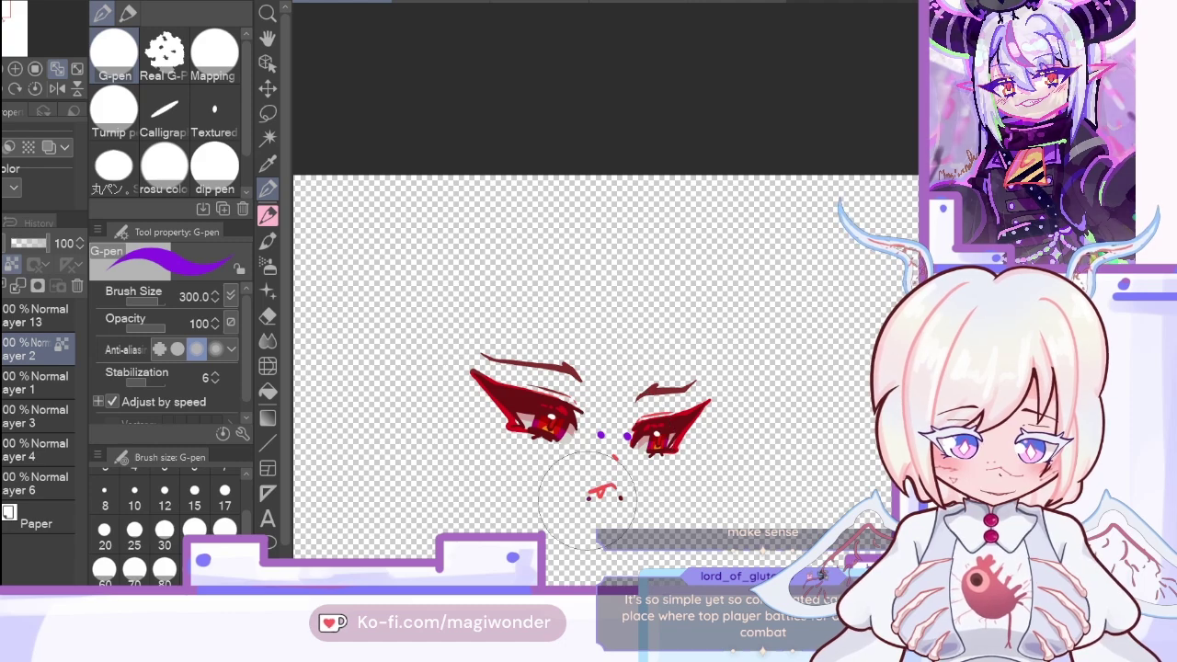
mouse_move(605, 432)
mouse_down()
mouse_move(572, 244)
mouse_move(539, 199)
mouse_up()
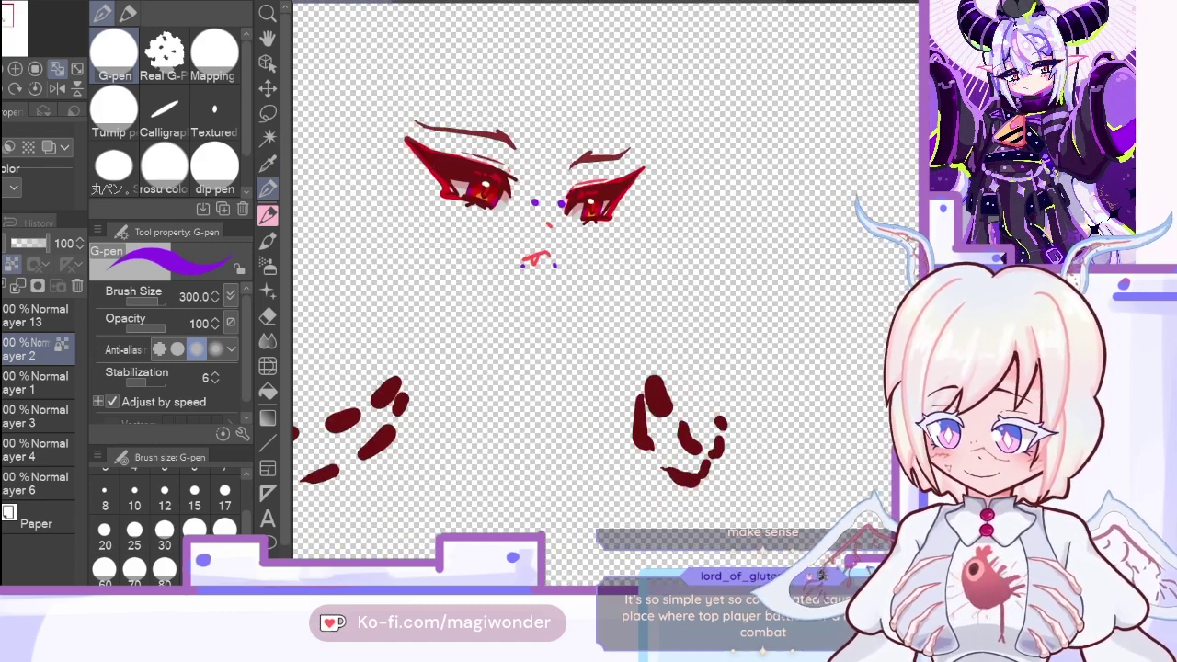
Step: Sample the yellow of the collar ornament from the coloured reference as the G-pen colour
click(269, 163)
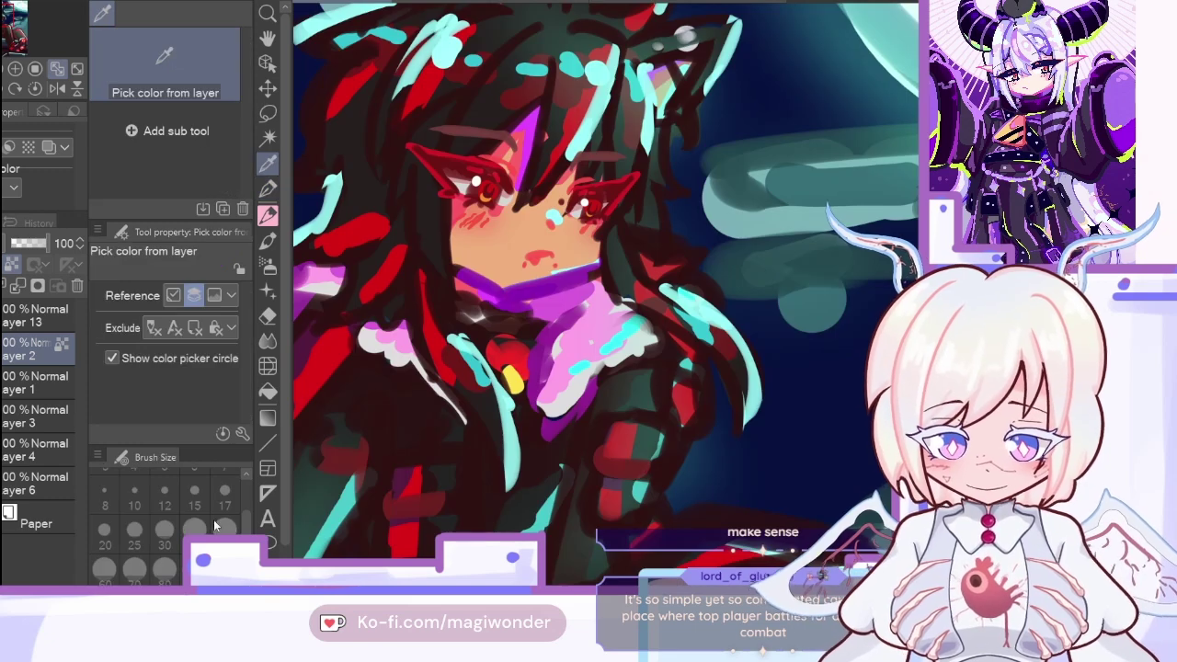
click(514, 373)
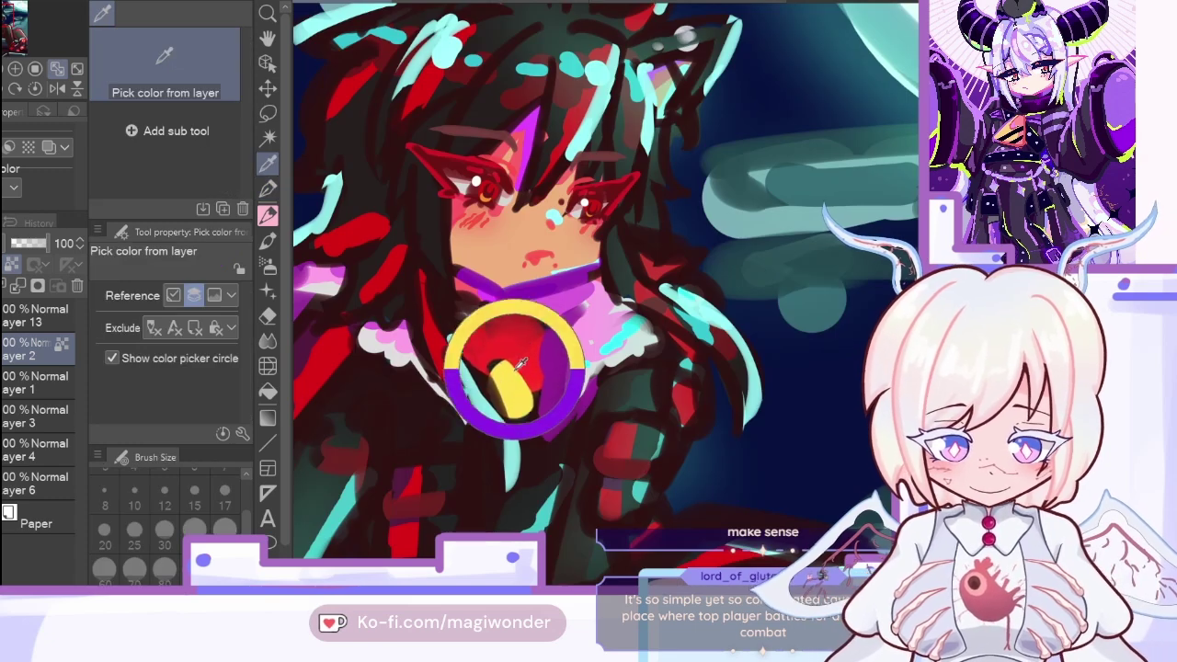
click(268, 189)
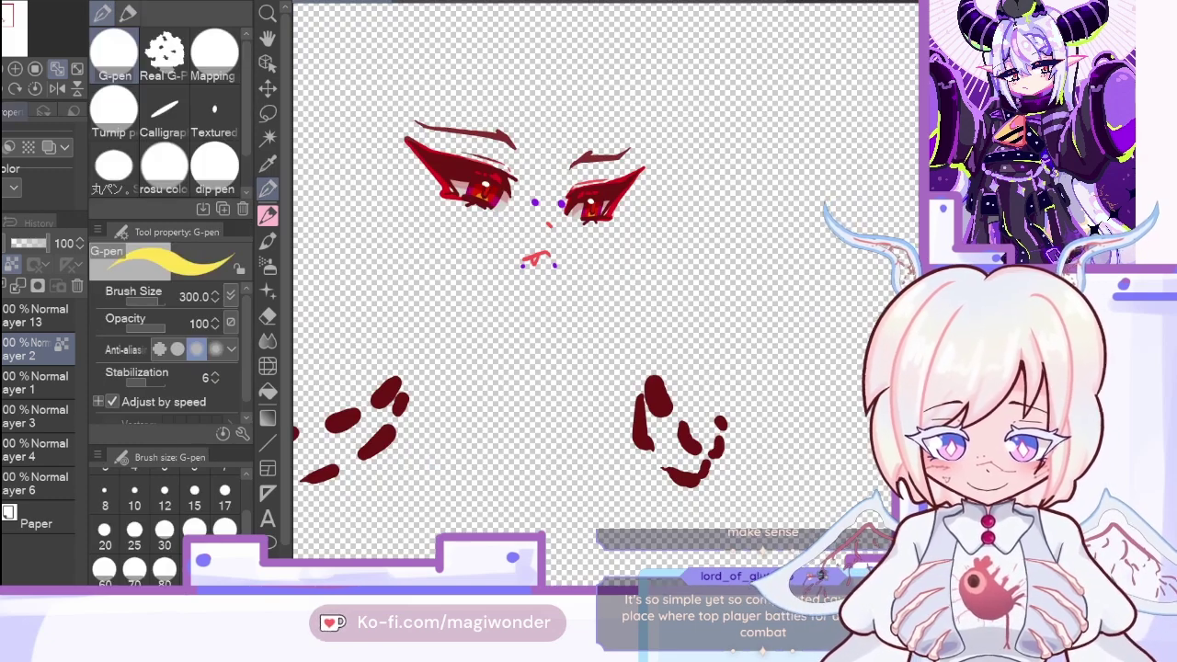
drag(7, 15, 5, 17)
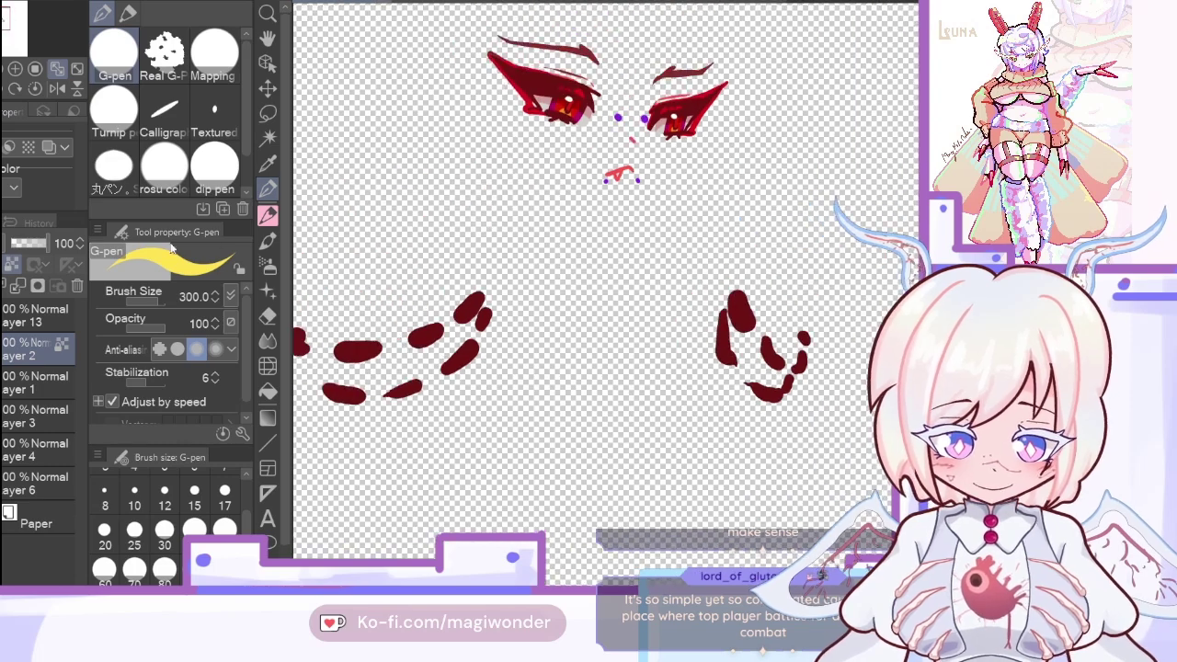
Step: Lock the transparent pixels of Layer 3 and merge the face-detail Layer 2 into the layer below
click(267, 164)
click(13, 408)
click(12, 264)
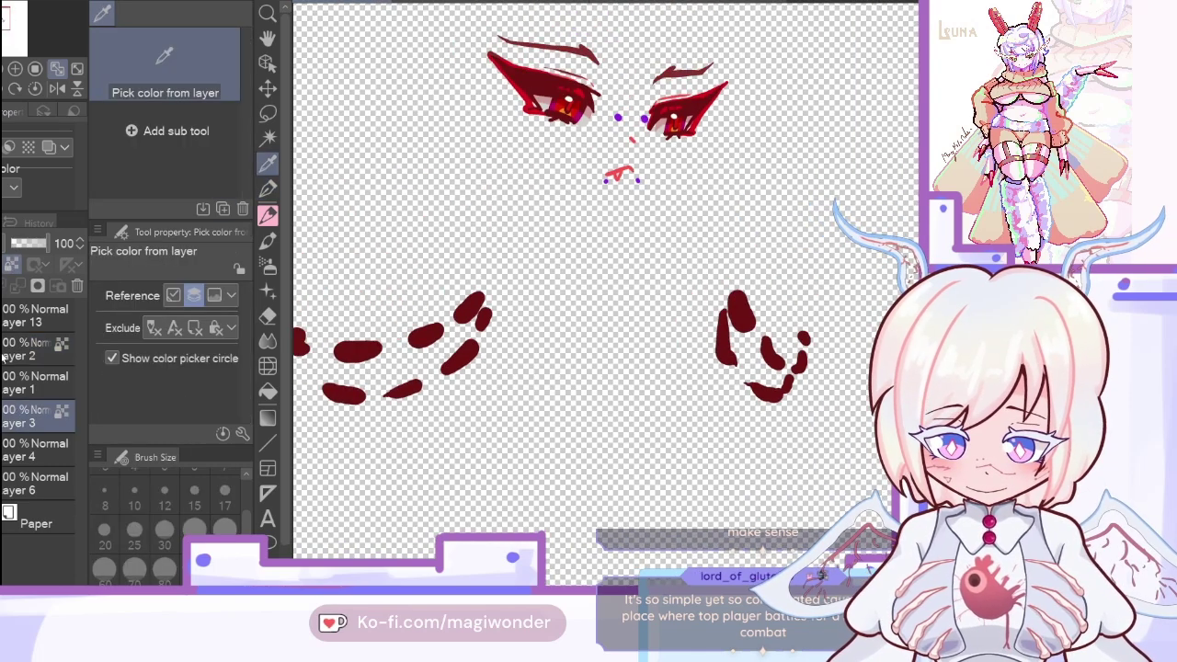
click(16, 346)
click(16, 285)
click(26, 381)
Step: Sample violet from a dot between the eyes and recolour the oval marks on both arms and by the lap with the G-pen at size 300
click(614, 120)
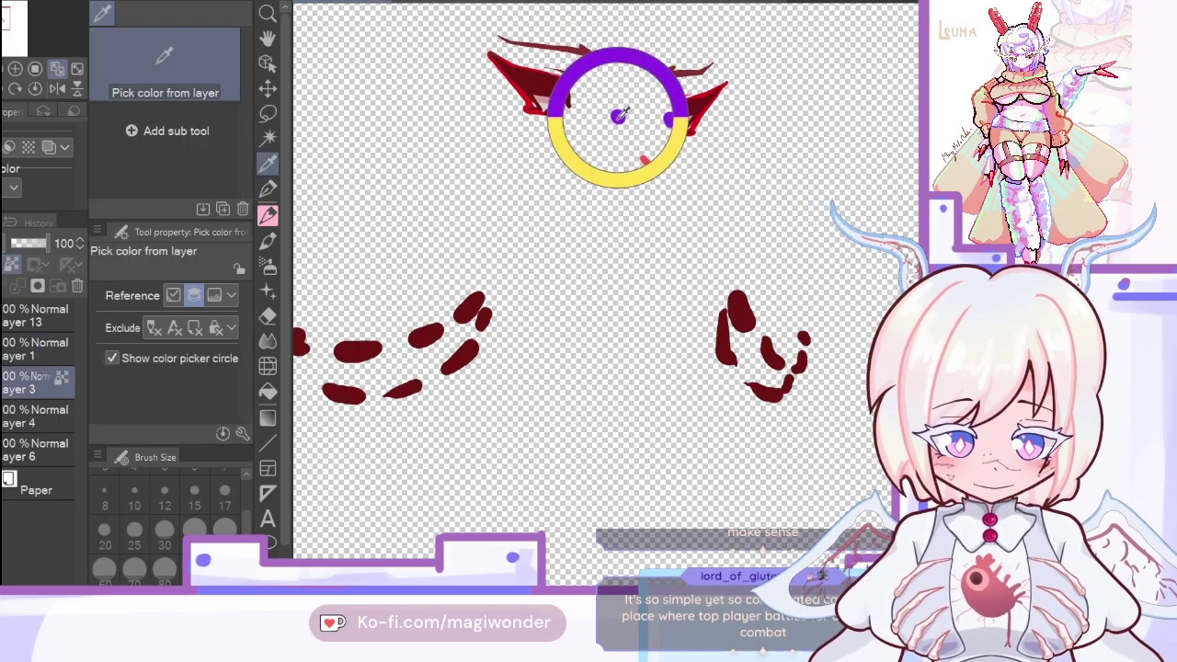
click(268, 189)
click(2, 68)
mouse_move(415, 389)
mouse_down()
mouse_move(460, 355)
mouse_move(380, 349)
mouse_up()
mouse_move(690, 308)
mouse_down()
mouse_move(661, 303)
mouse_move(714, 390)
mouse_up()
drag(577, 543, 557, 578)
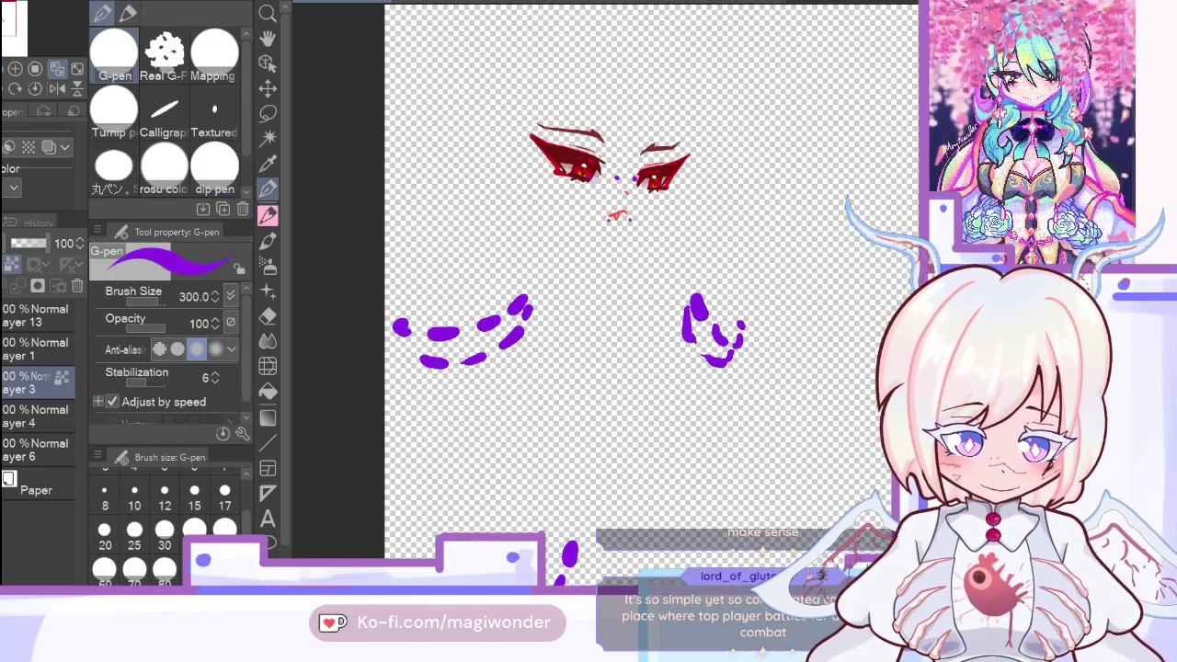
Step: Sample yellow from the coloured reference's collar ornament and paint a yellow centre inside the violet oval mark by the lap
scroll(533, 419, down, 3)
key(c)
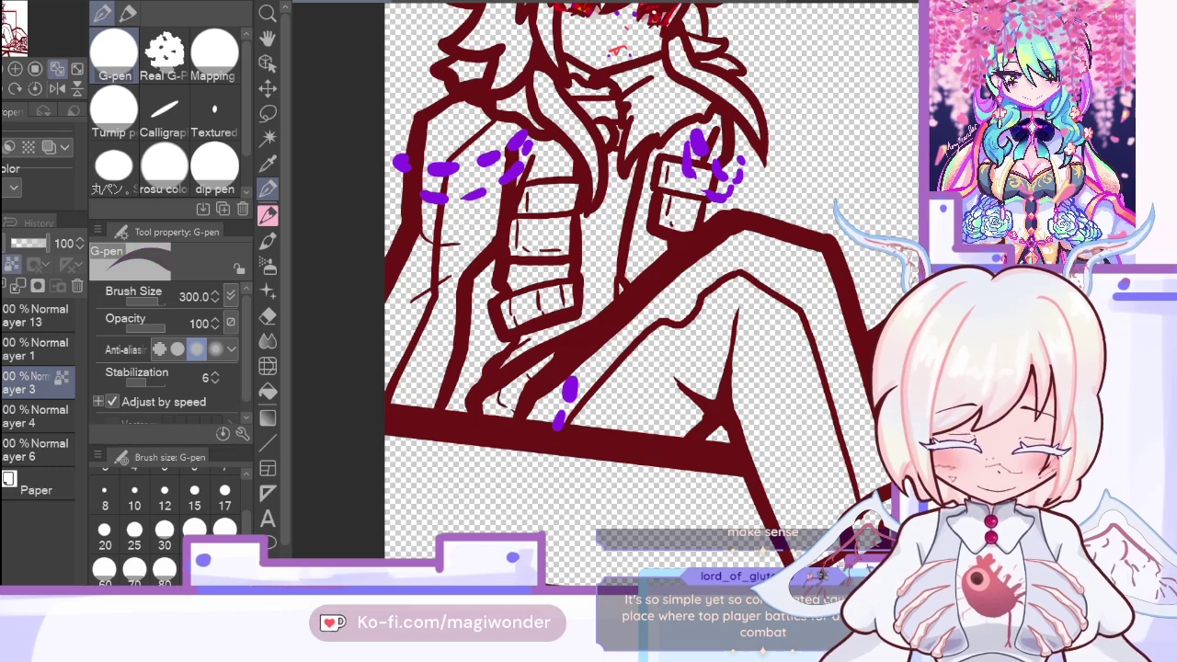
click(57, 89)
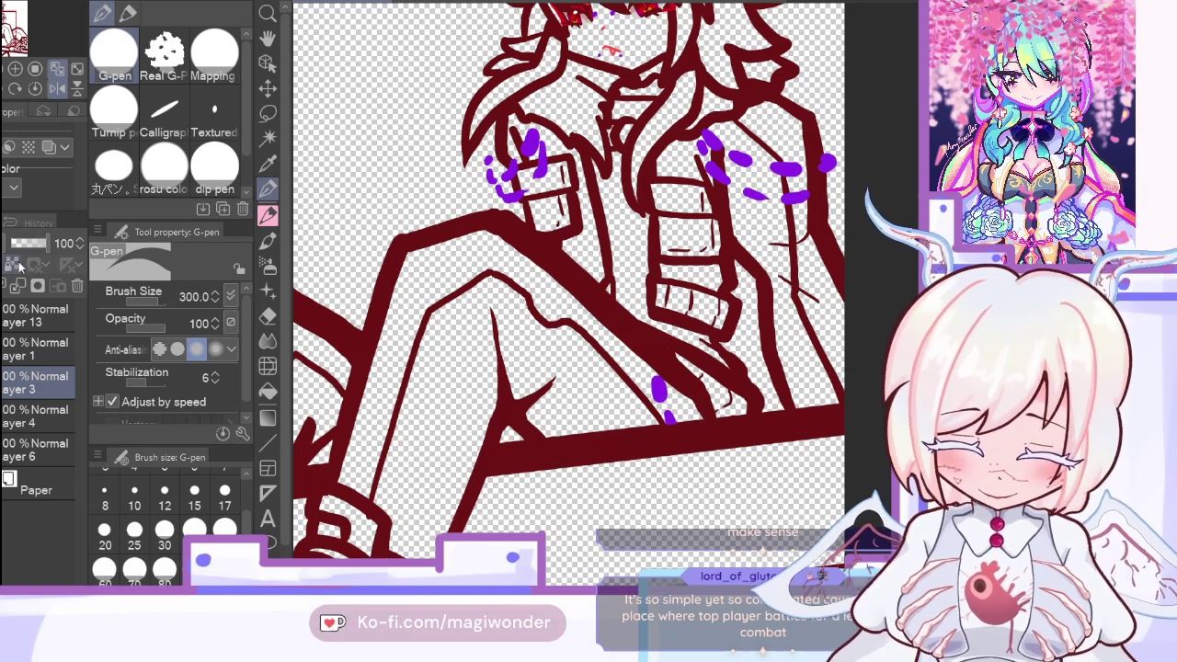
click(270, 165)
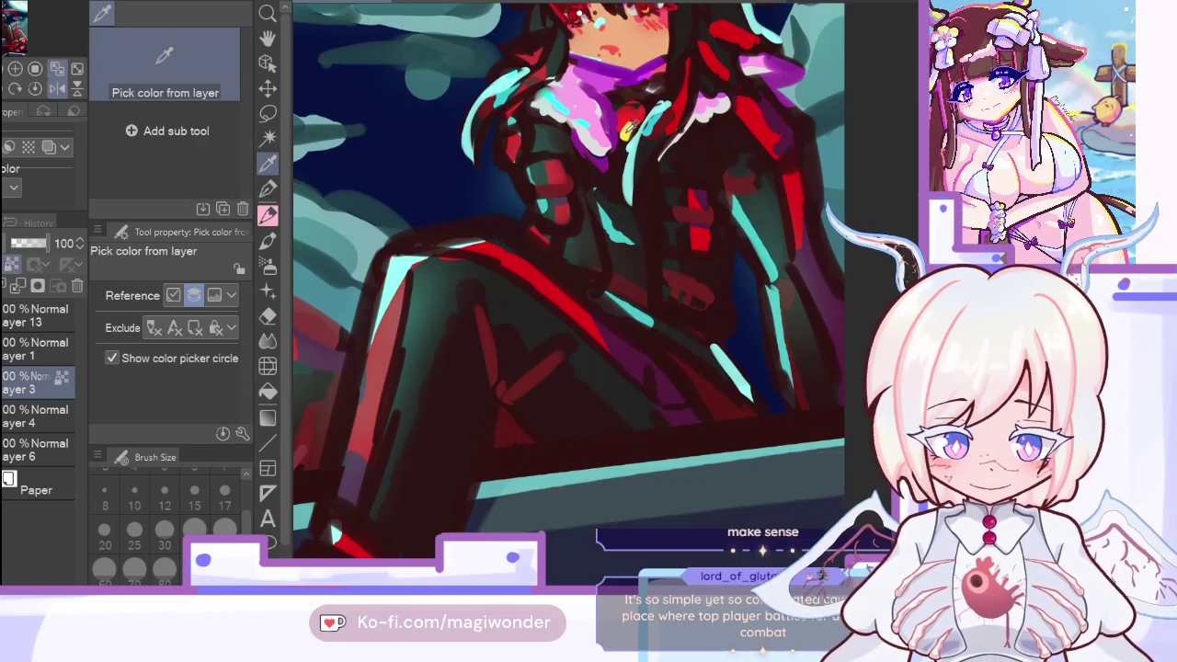
click(625, 134)
click(268, 188)
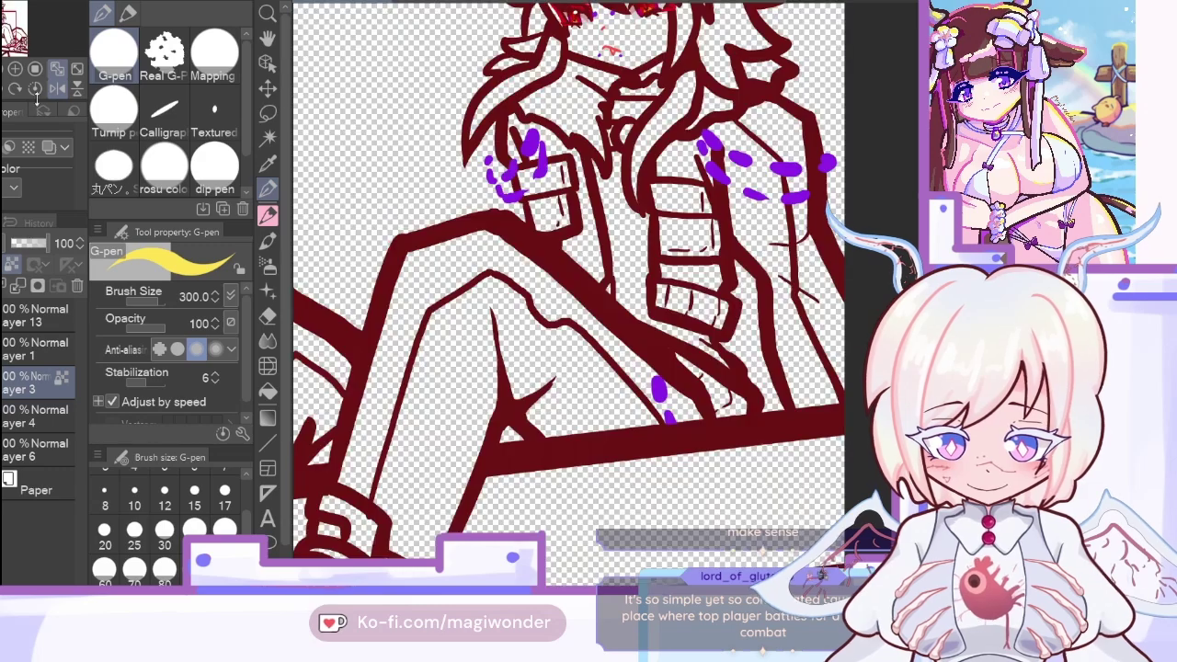
click(57, 89)
click(14, 68)
drag(549, 423, 547, 443)
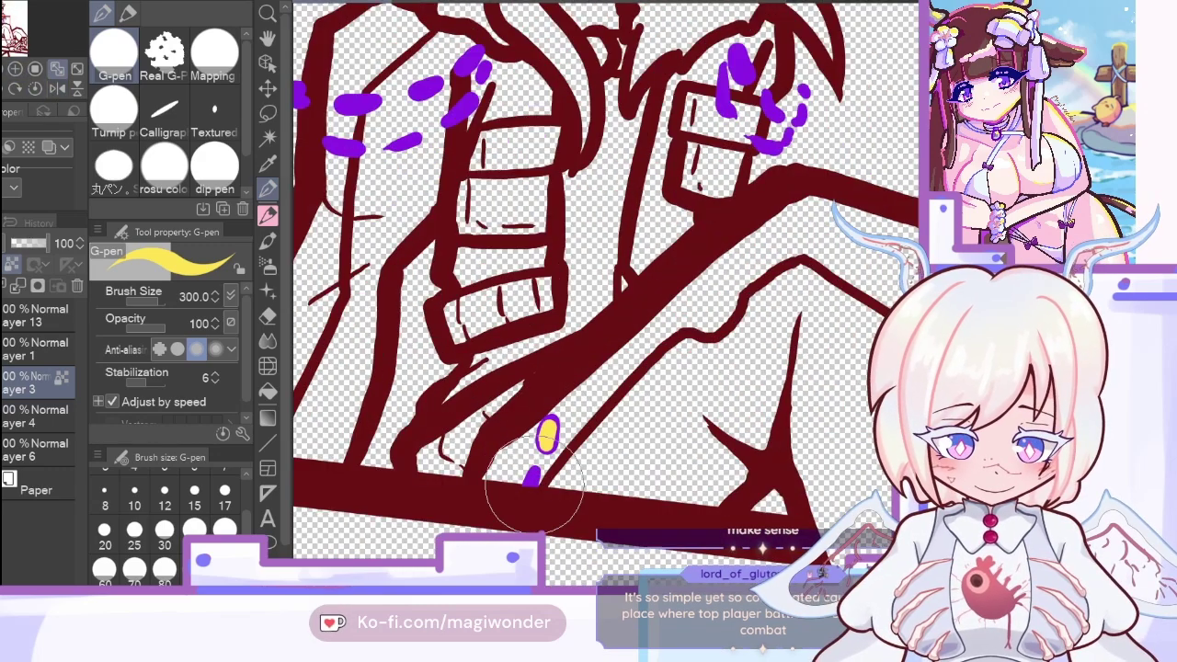
Step: Paint yellow centres inside both rows of violet oval marks on the character's right upper arm
scroll(537, 497, up, 5)
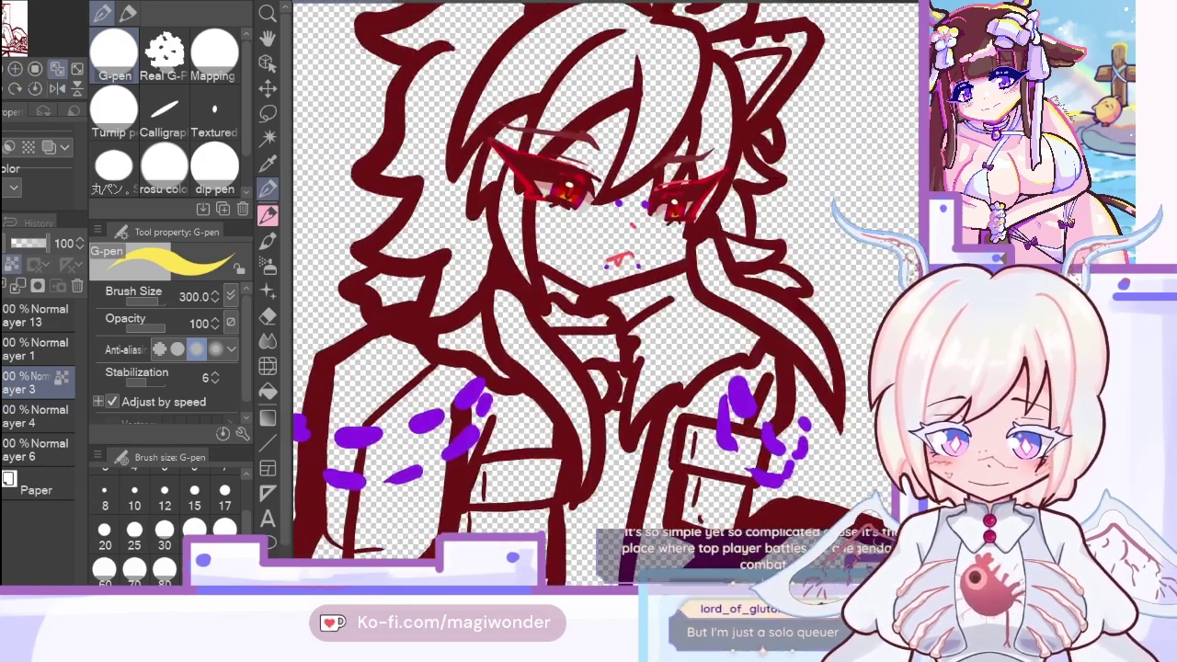
drag(589, 331, 622, 314)
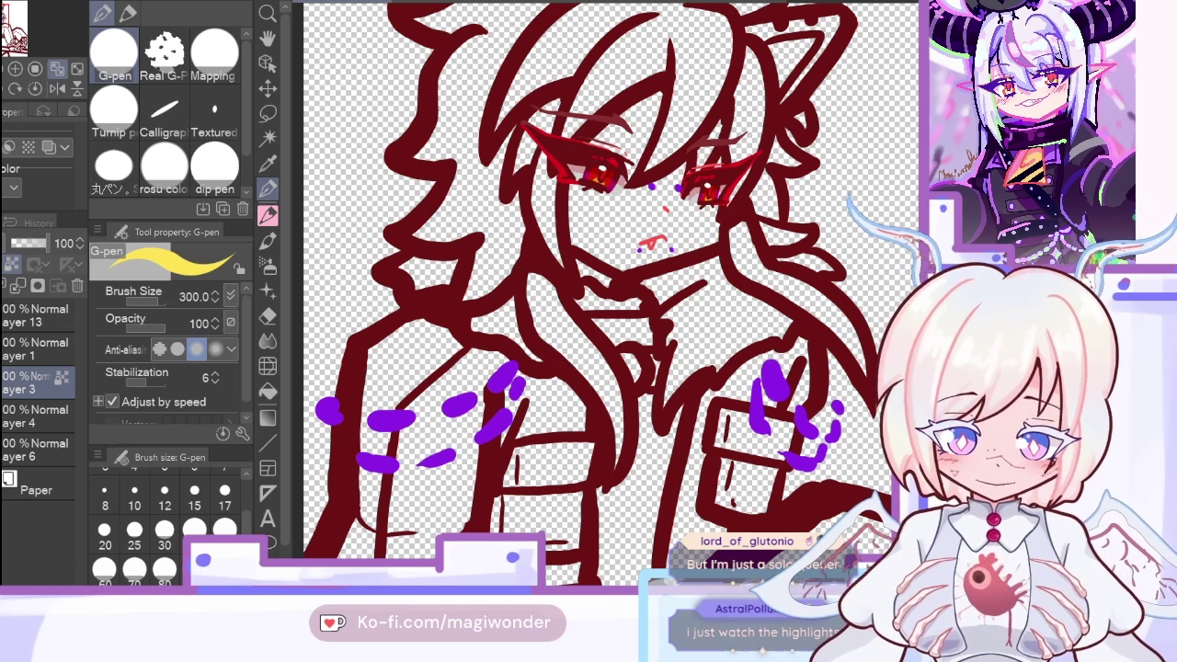
mouse_move(329, 413)
mouse_down()
mouse_move(460, 404)
mouse_move(505, 375)
mouse_up()
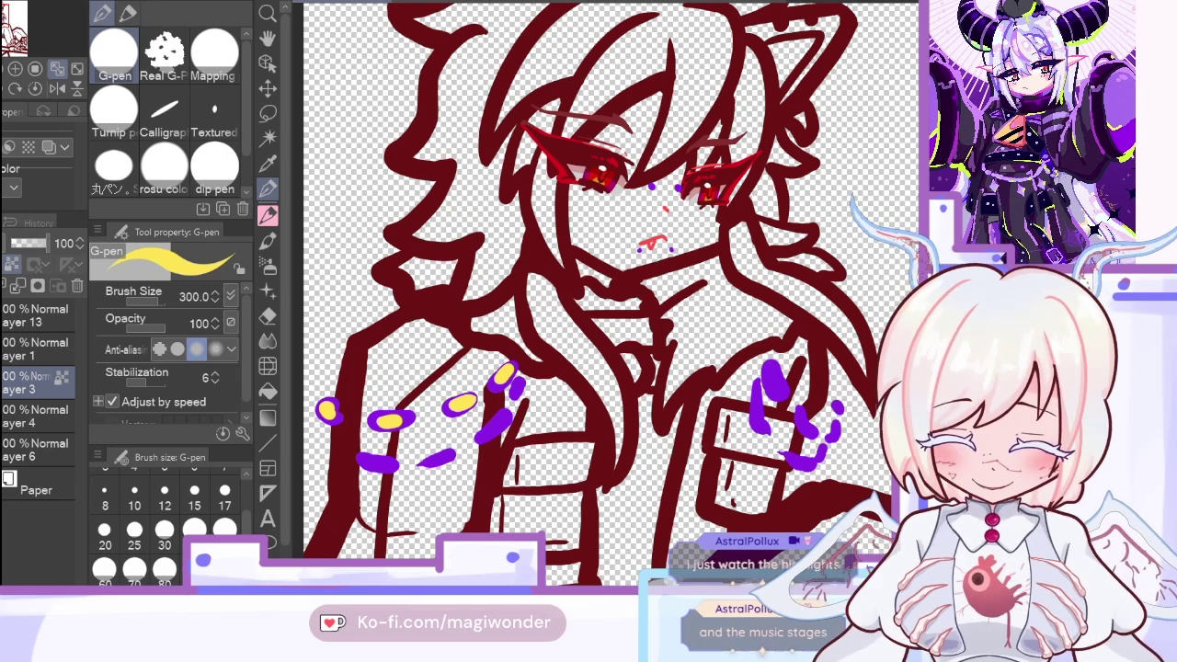
mouse_move(363, 463)
mouse_down()
mouse_move(452, 455)
mouse_move(505, 420)
mouse_move(515, 395)
mouse_up()
Step: Paint yellow centres inside the violet marks on the character's left upper arm, mirroring the view while painting
click(56, 90)
mouse_move(459, 369)
mouse_down()
mouse_move(421, 433)
mouse_move(434, 460)
mouse_up()
drag(469, 388, 471, 425)
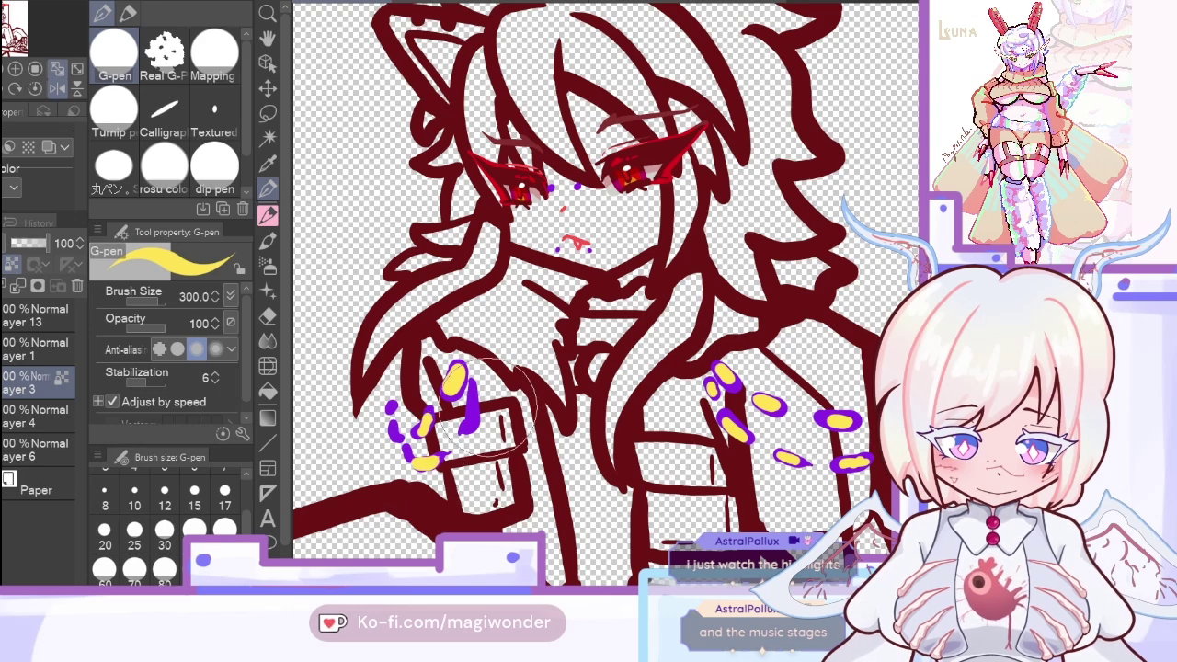
click(408, 453)
drag(397, 435, 394, 426)
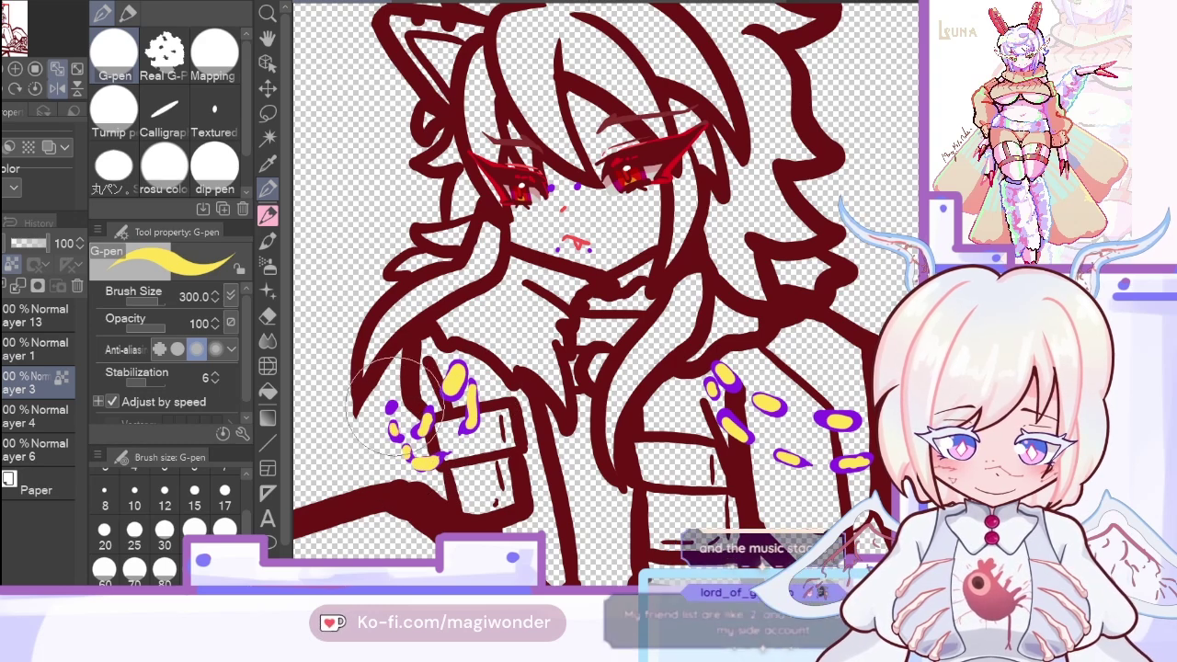
click(391, 407)
click(58, 87)
click(58, 73)
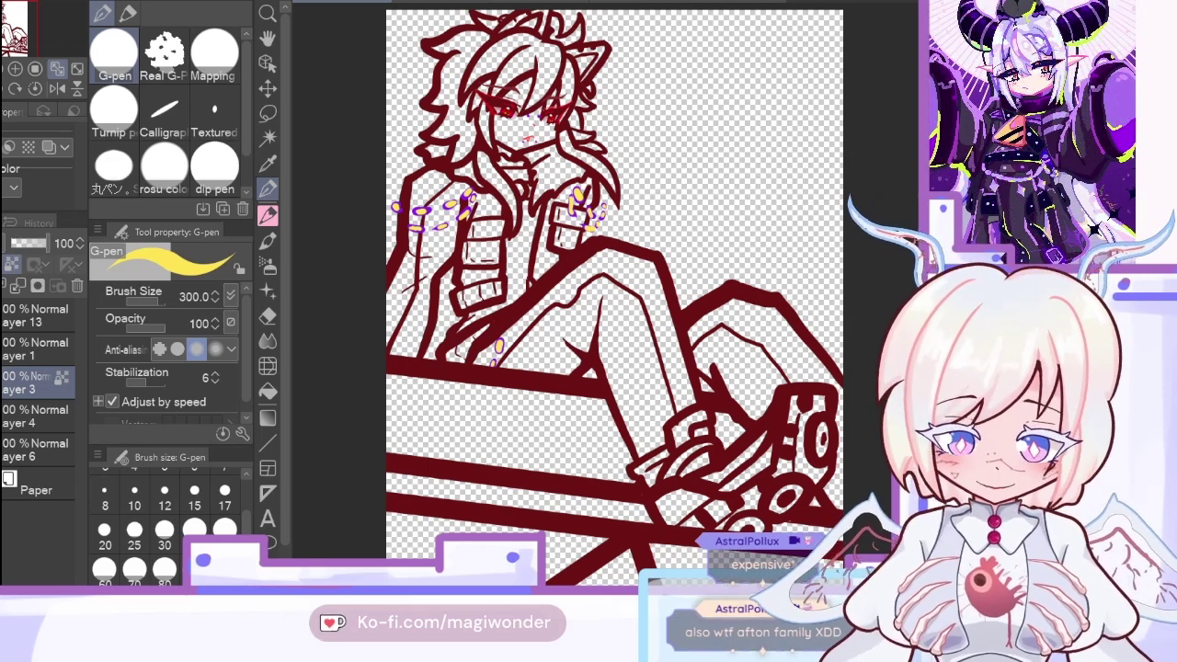
Step: Merge the face-detail Layer 1 into Layer 3 and hide the merged details
key(i)
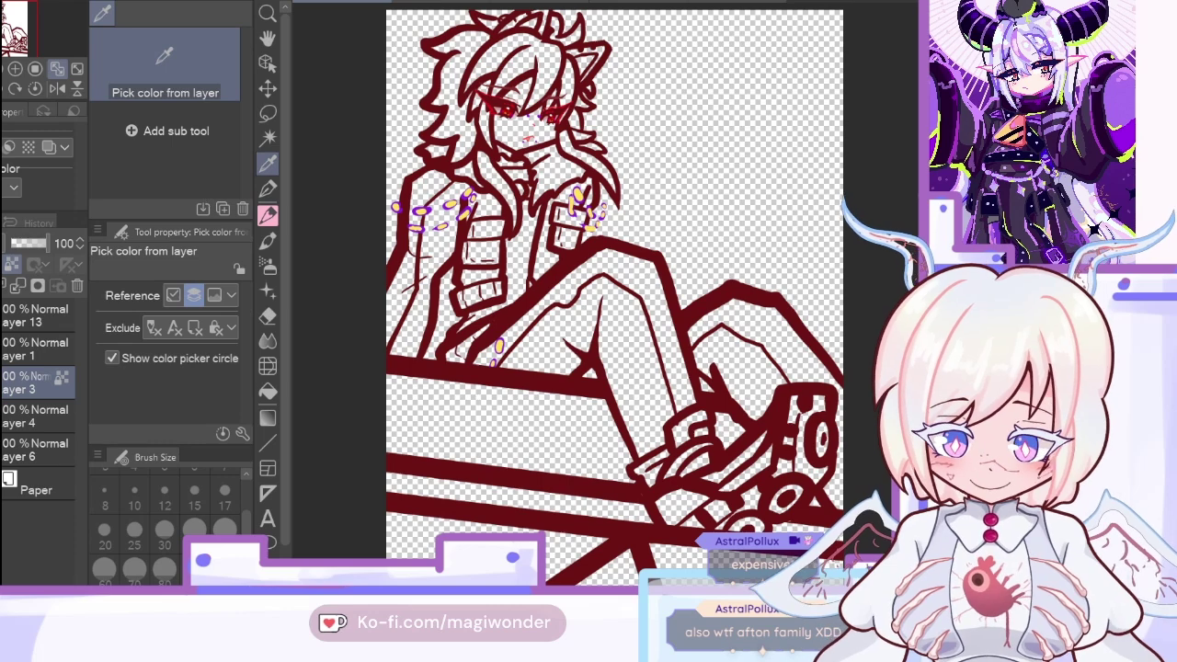
click(37, 450)
key(Delete)
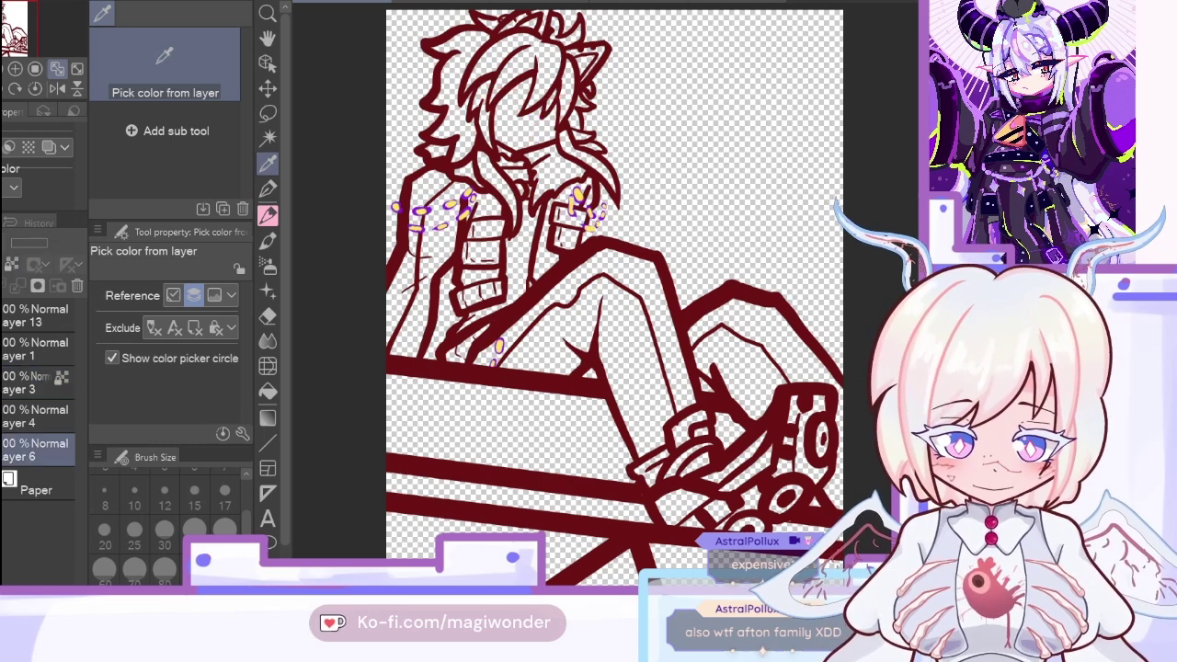
key(ctrl+z)
click(37, 349)
click(18, 286)
key(Delete)
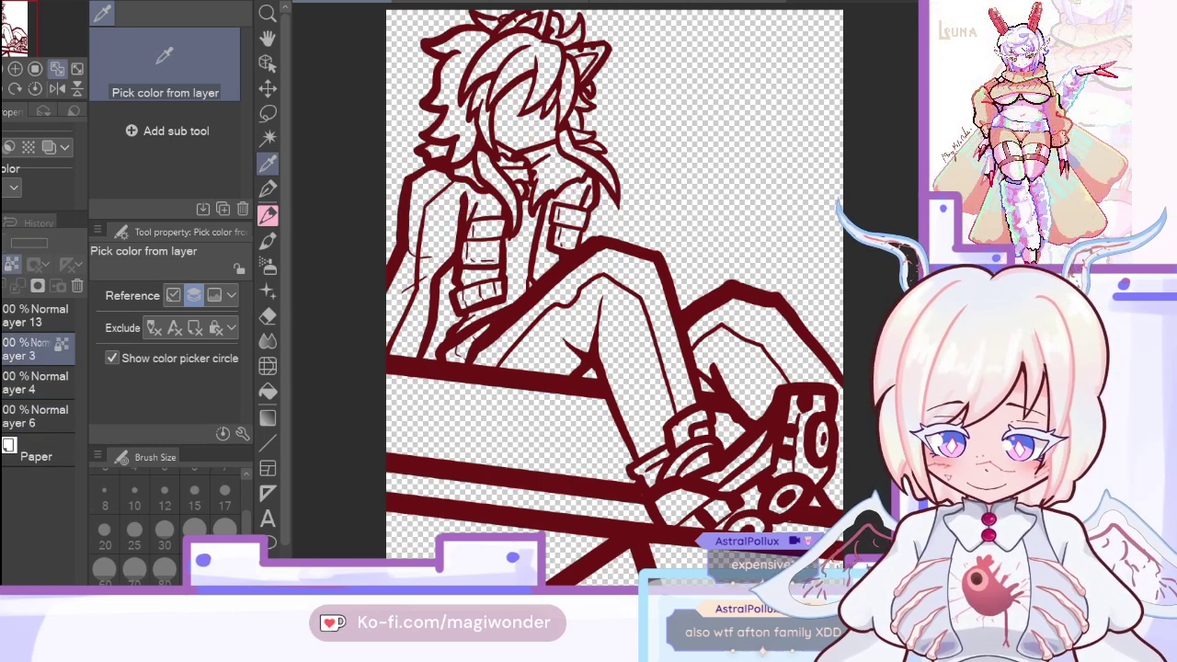
Step: Sample the skin tone from the coloured reference and fill the face on a new layer above Layer 6, referring to other layers
click(3, 315)
click(37, 416)
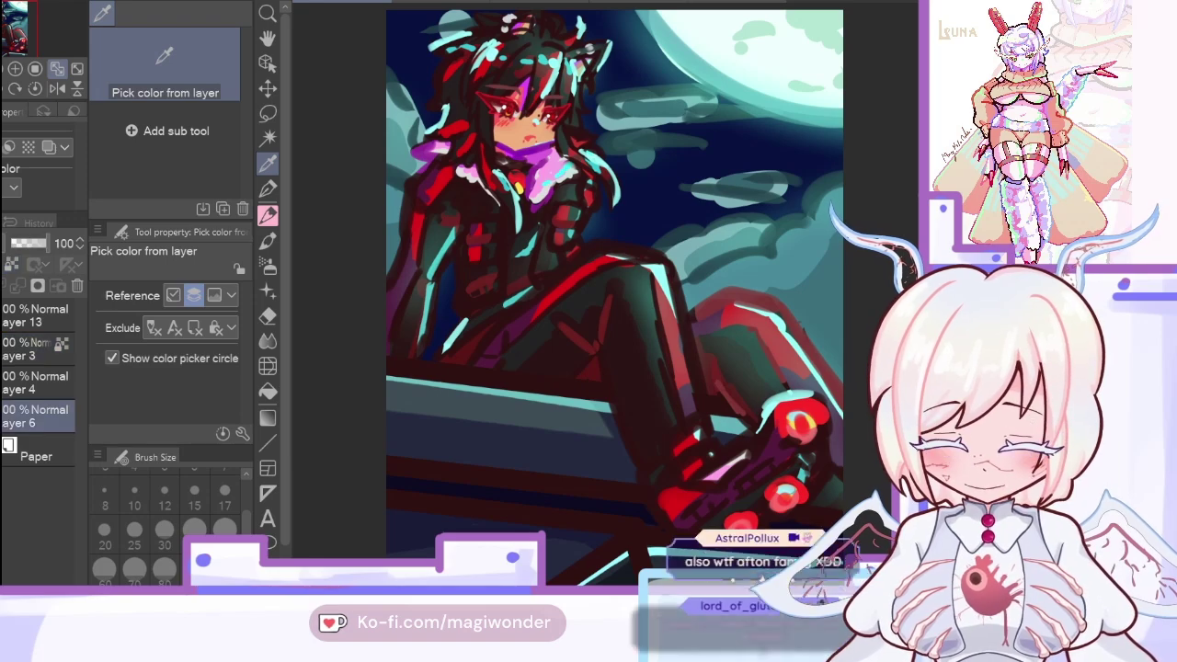
click(505, 158)
key(ctrl+z)
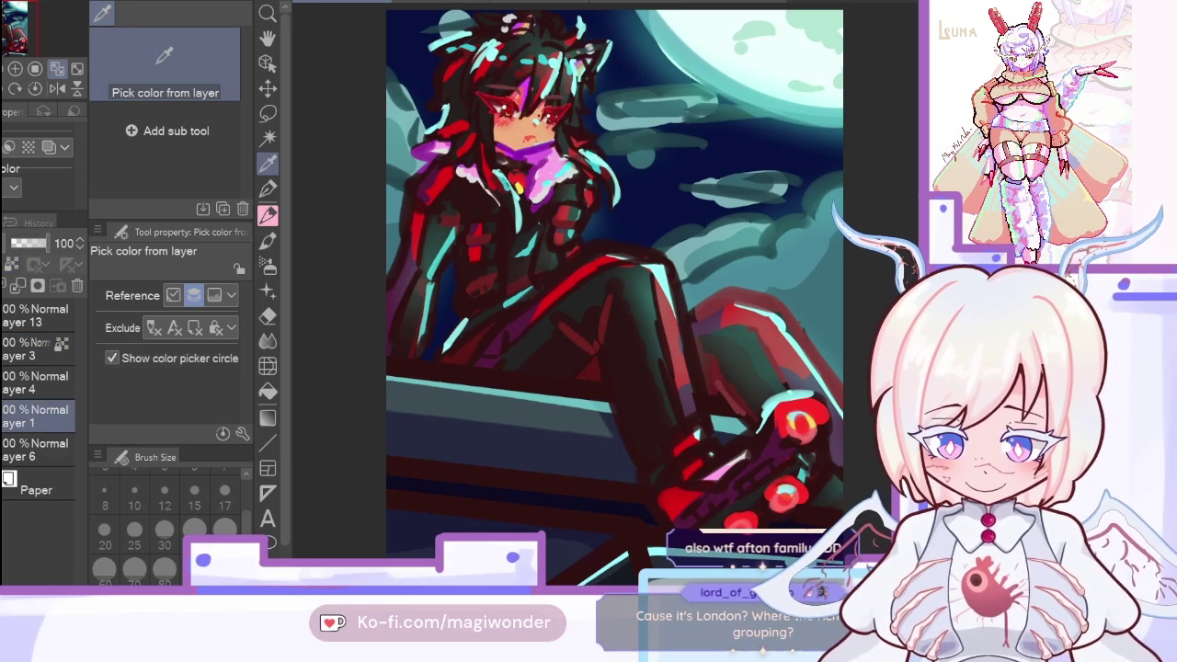
click(3, 316)
key(g)
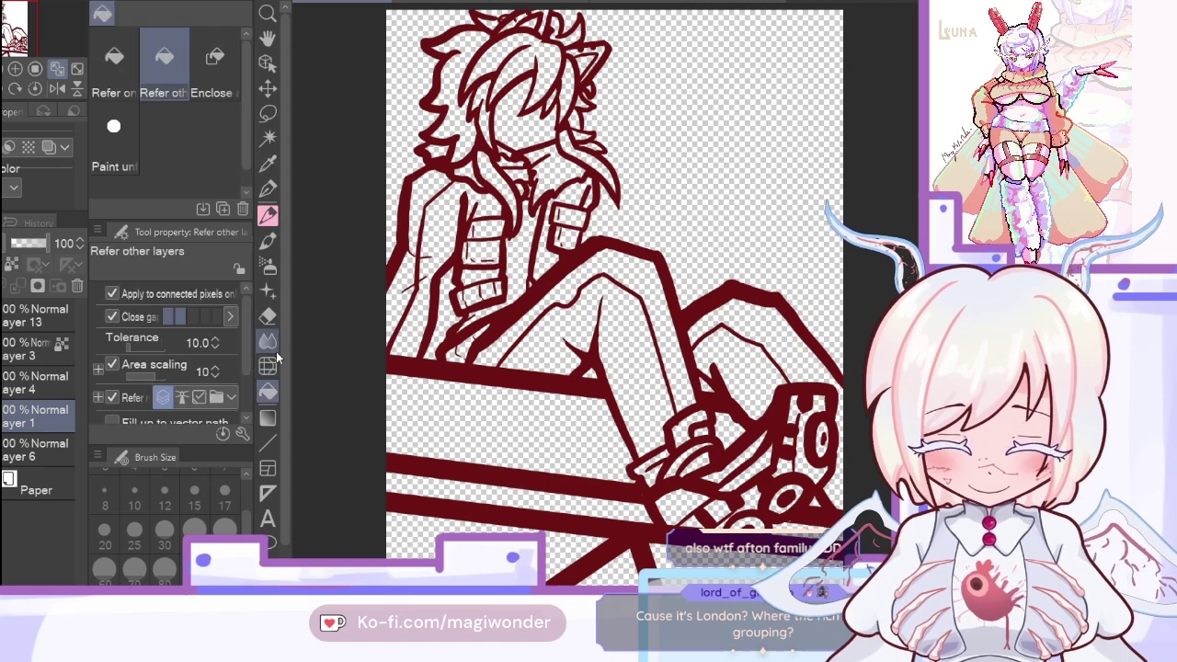
click(524, 130)
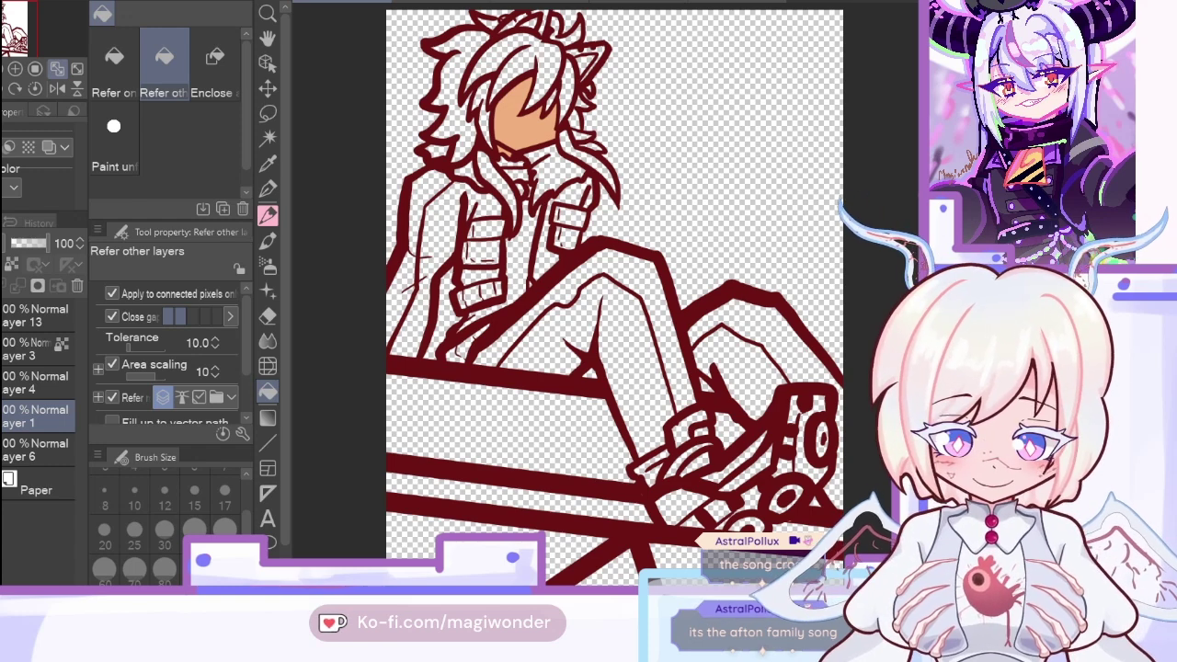
Step: Add a layer above the skin fill, show the merged details again and sample a red from the face
key(ctrl+shift+n)
key(i)
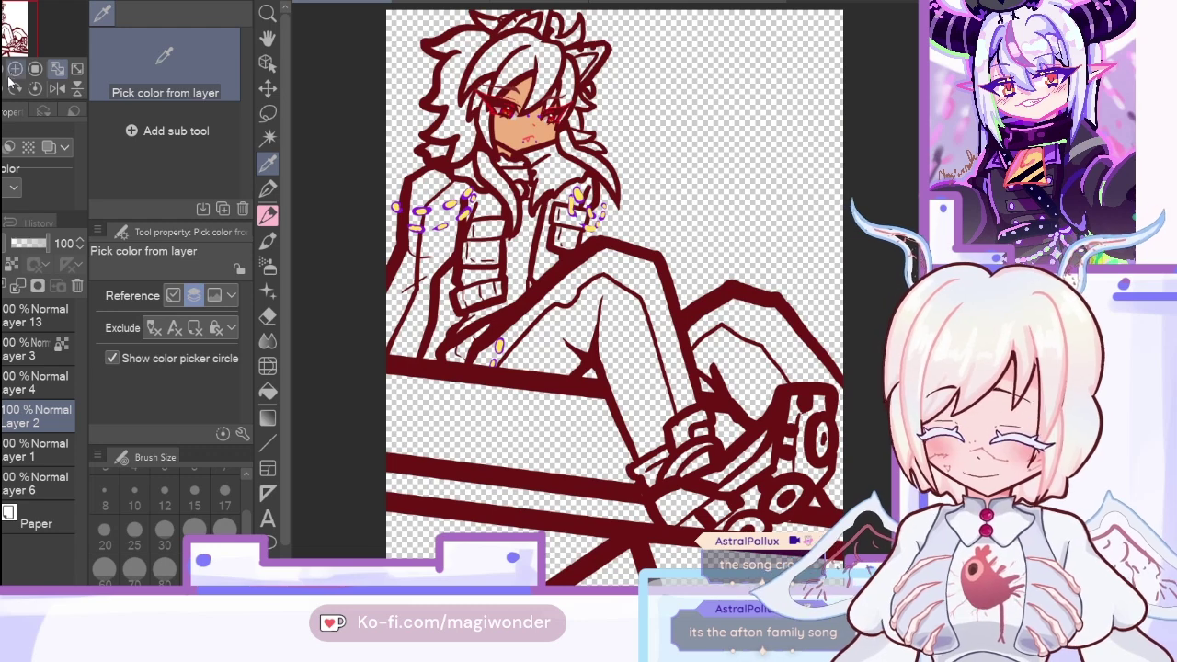
click(14, 68)
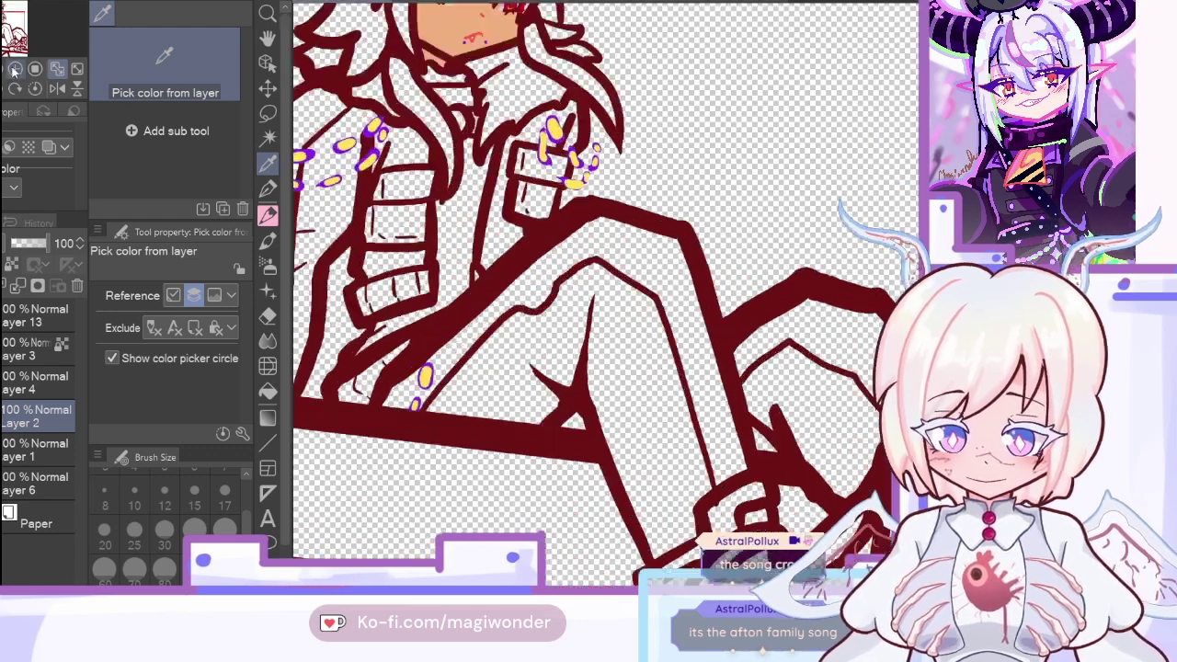
click(14, 69)
drag(13, 35, 9, 10)
click(560, 411)
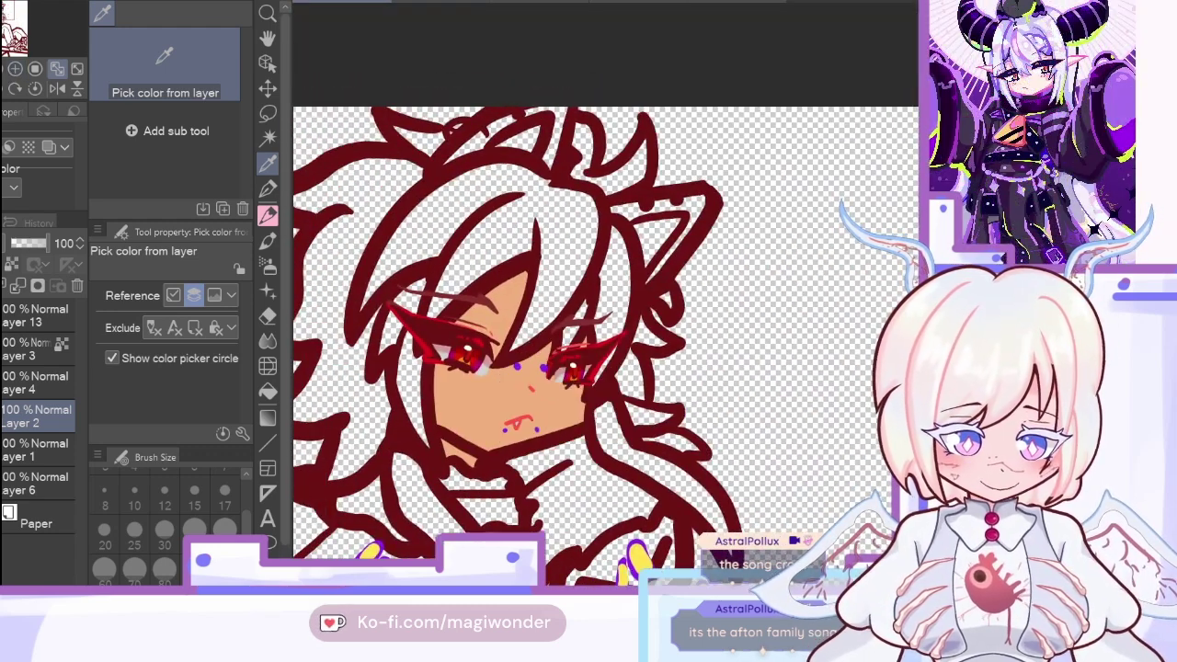
drag(531, 389, 565, 251)
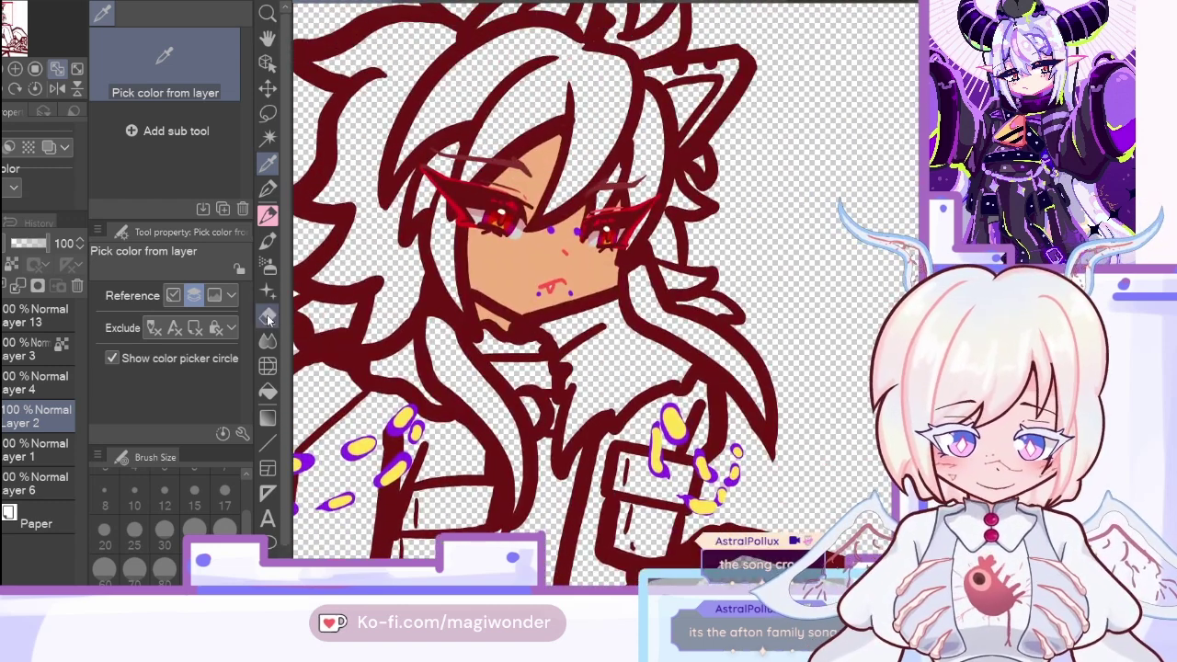
Step: Paint a soft red blush beneath both eyes with the Soft airbrush at size 100, redoing the first attempt
click(268, 266)
key(bracketleft)
key(bracketleft)
key(bracketleft)
key(bracketleft)
key(bracketleft)
key(bracketleft)
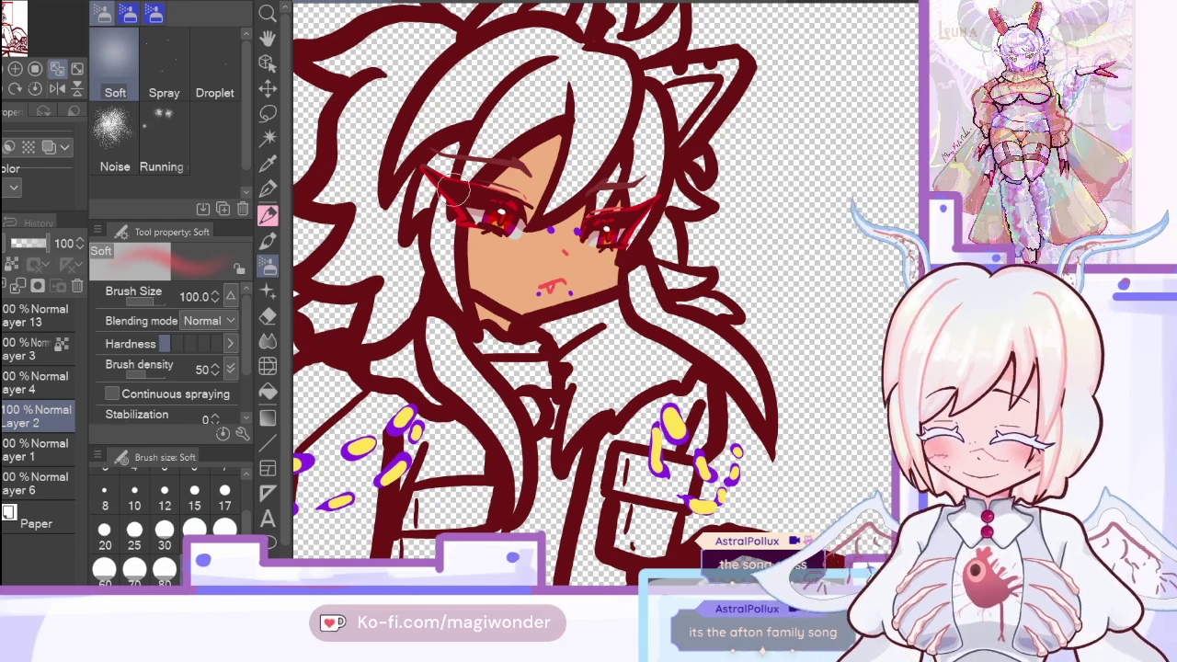
mouse_move(490, 232)
mouse_down()
mouse_move(478, 246)
mouse_move(508, 248)
mouse_up()
drag(612, 265, 598, 261)
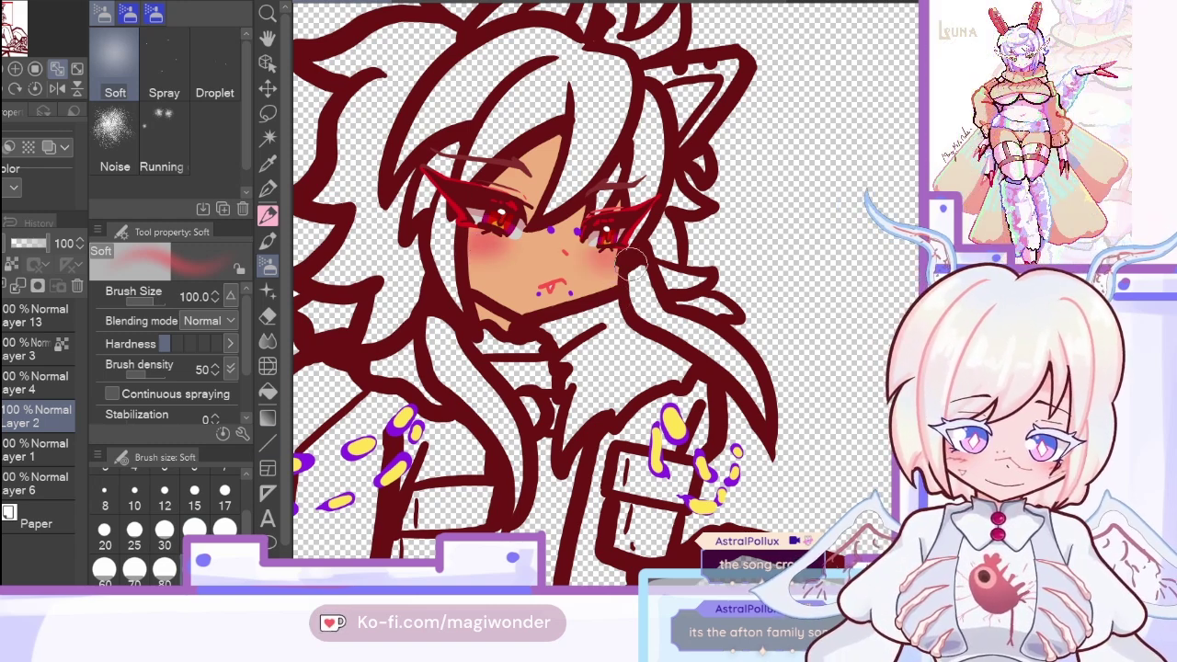
key(ctrl+z)
key(ctrl+z)
drag(474, 239, 502, 242)
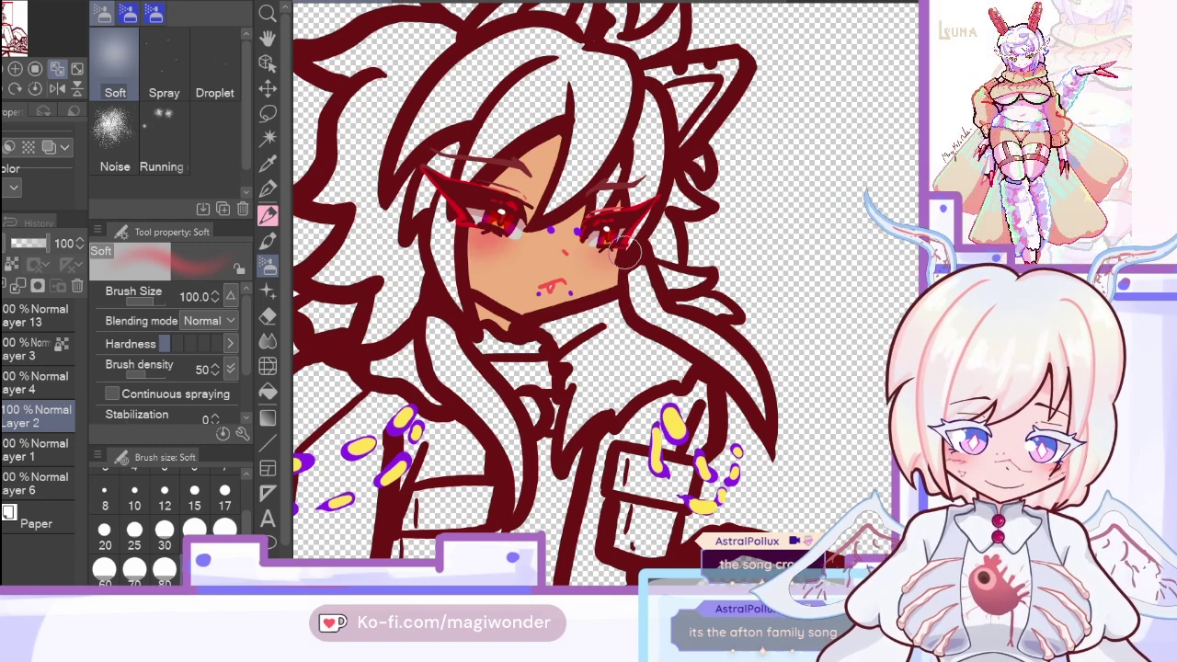
Step: Sample the light red of the cheek blush lines from the coloured reference for the G-pen
drag(50, 243, 34, 242)
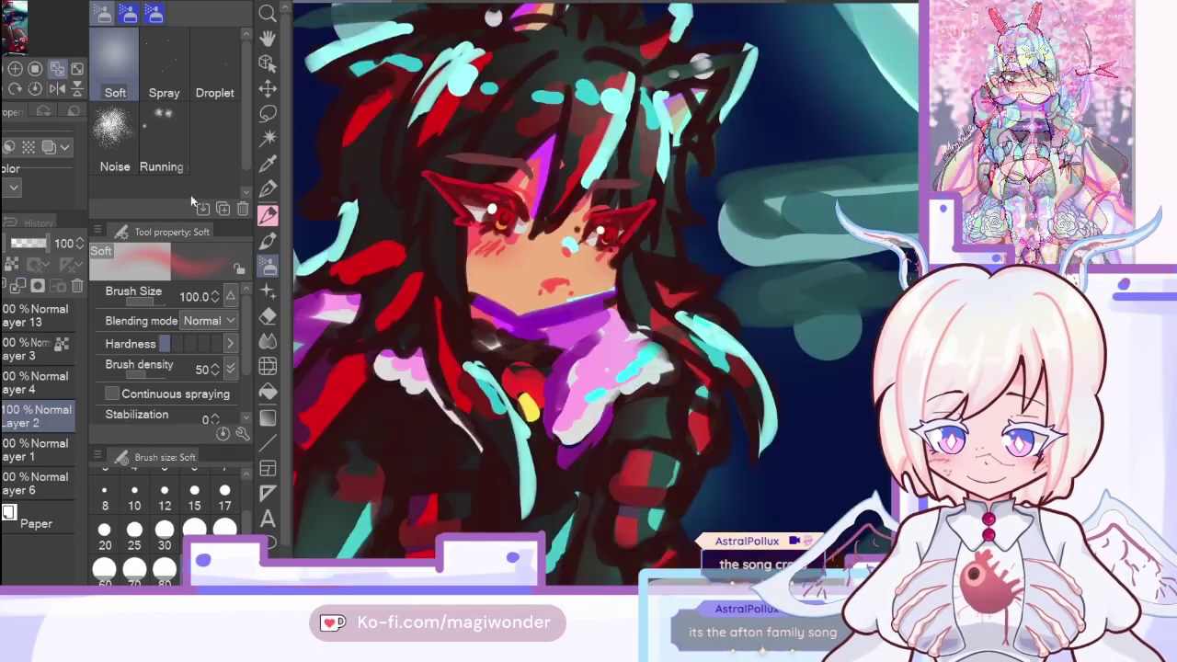
key(i)
click(487, 237)
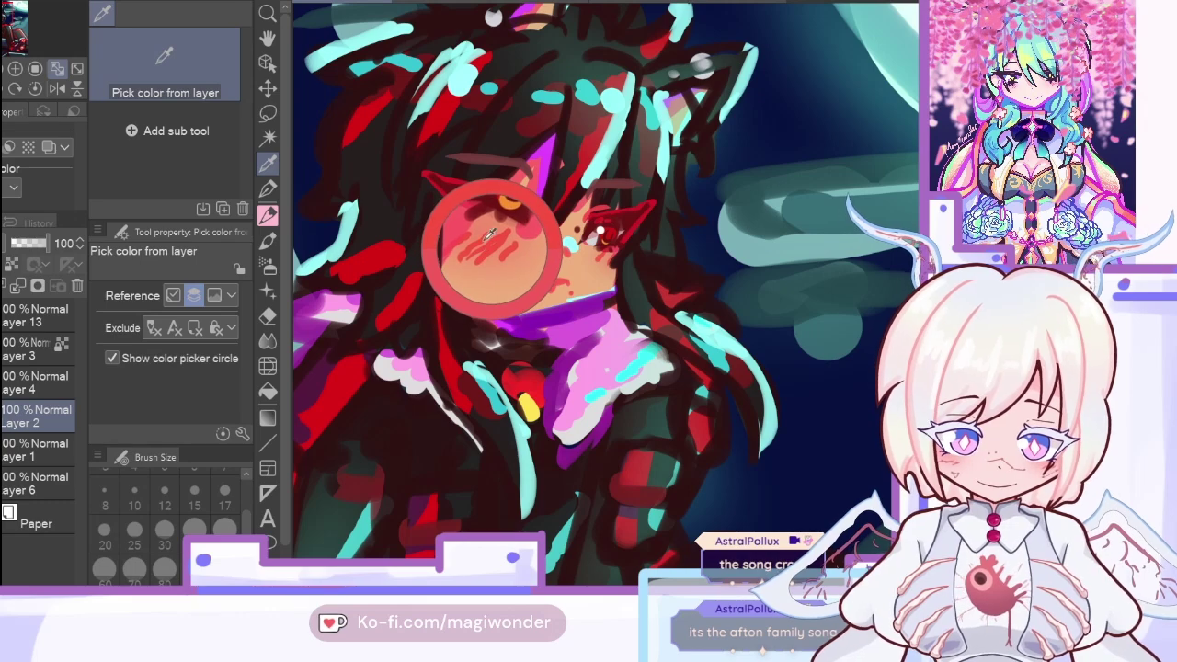
key(p)
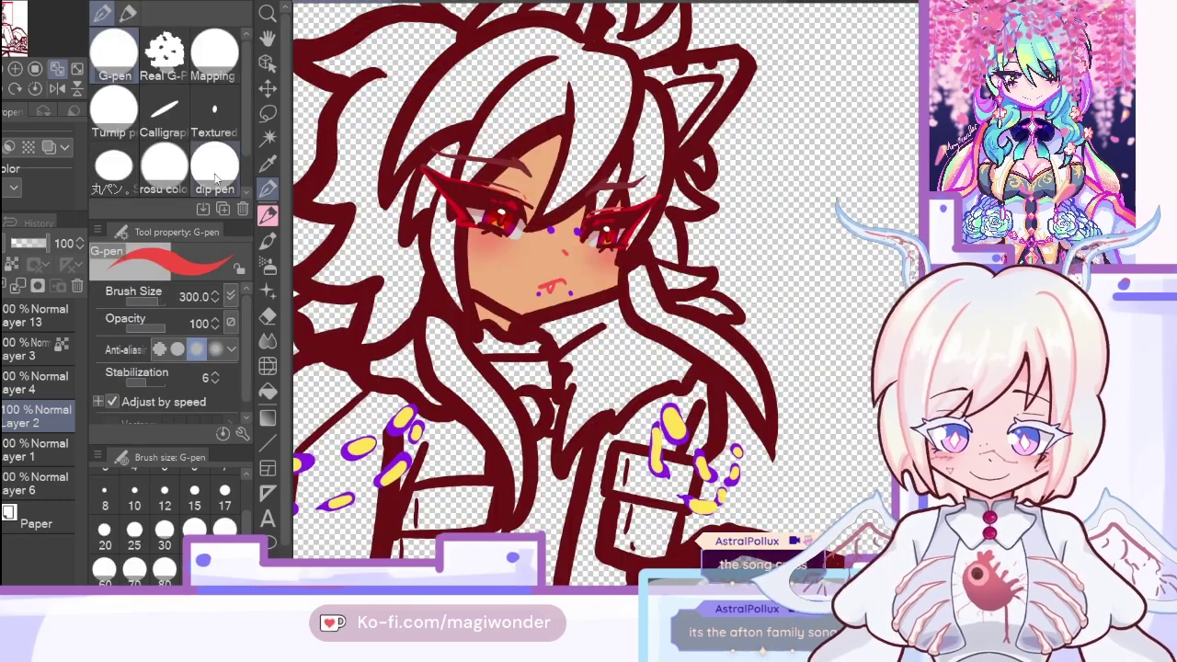
Step: Hatch red blush lines on both cheeks with the dip pen and sample the red shadow colour from the reference painting
click(215, 170)
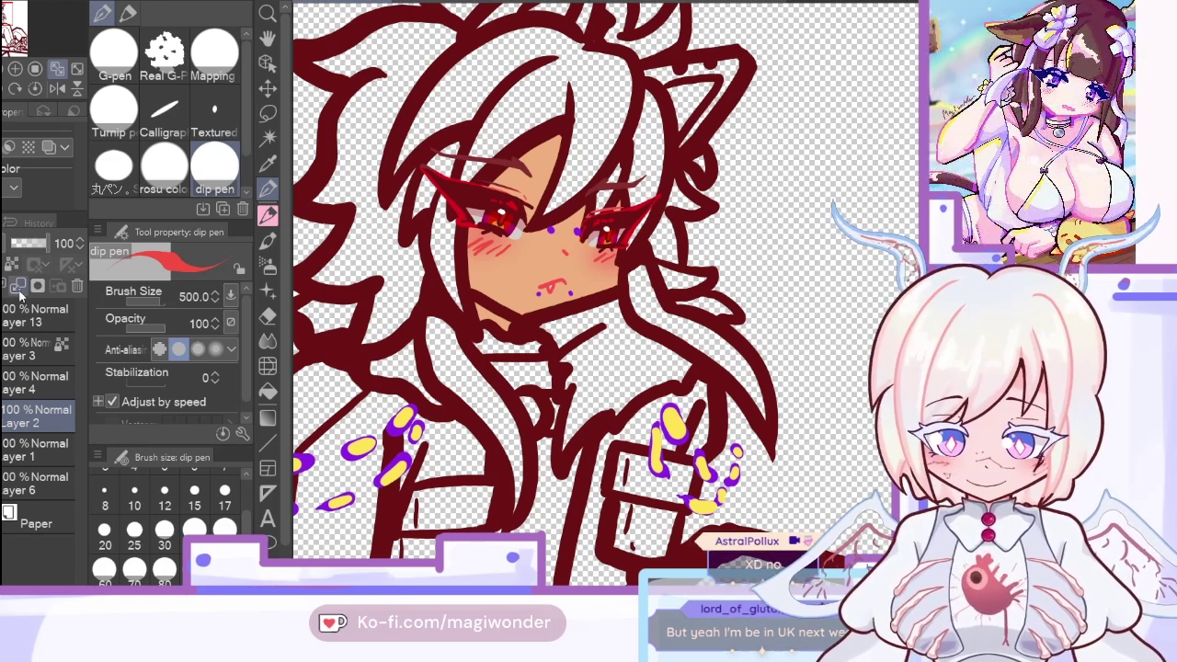
key(i)
click(3, 315)
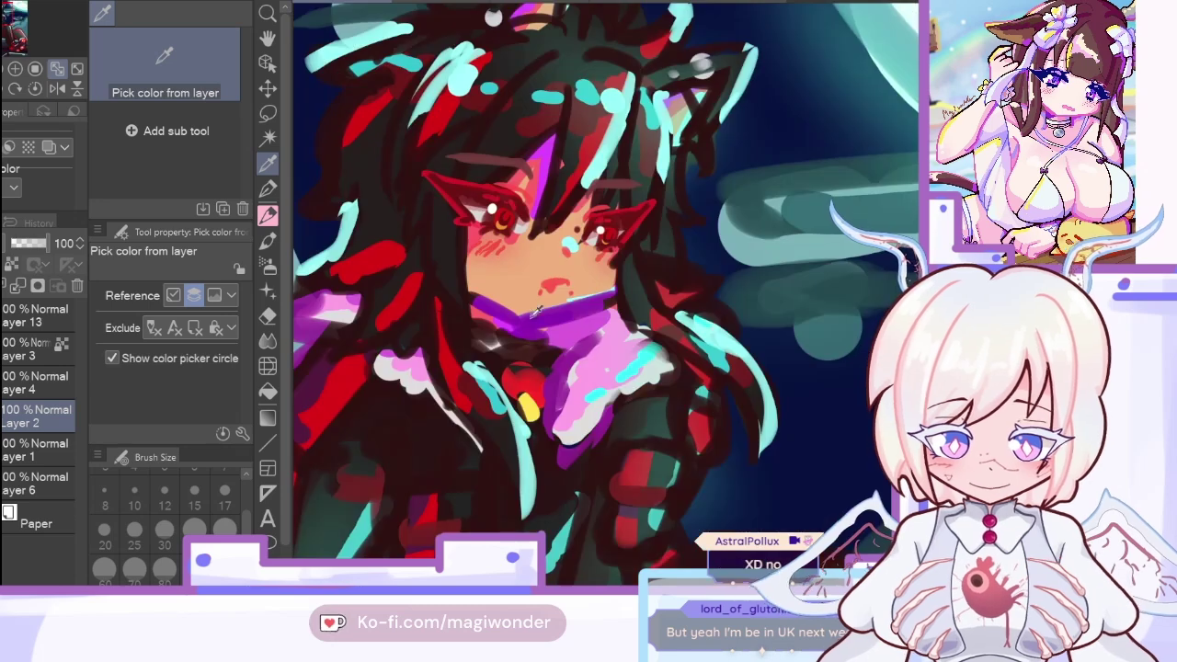
click(482, 317)
click(267, 189)
click(2, 316)
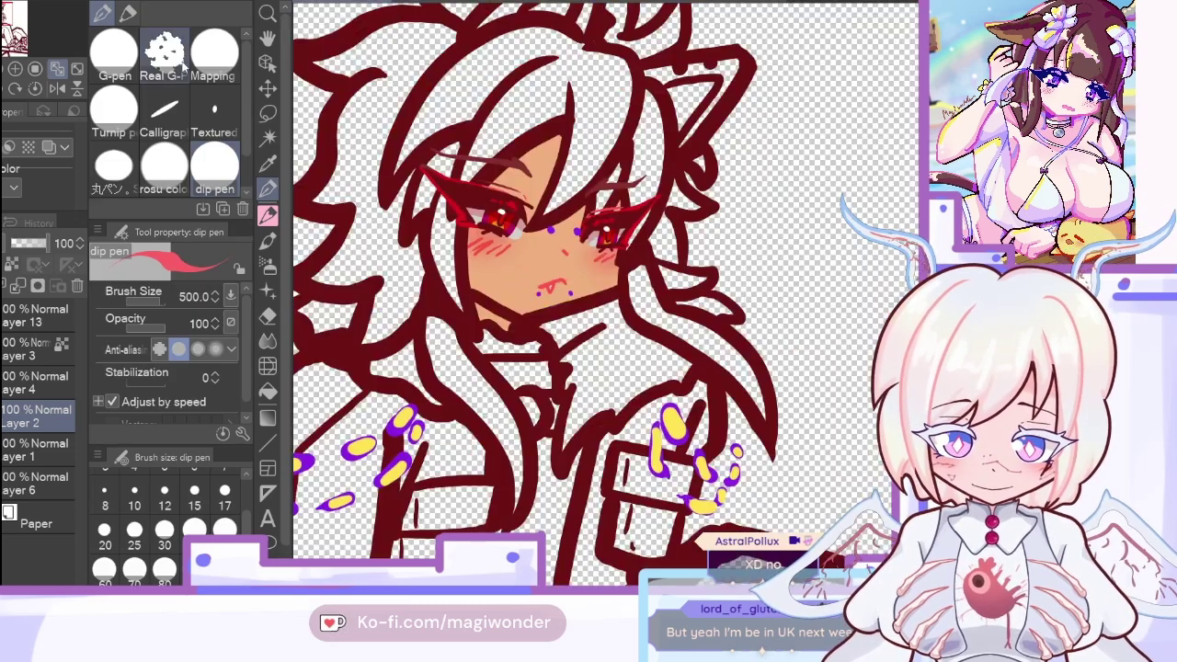
Step: Paint red shadows on the neck and the forehead below the hair using the Felt pen at sizes 40, 70 and 50
click(128, 14)
click(194, 529)
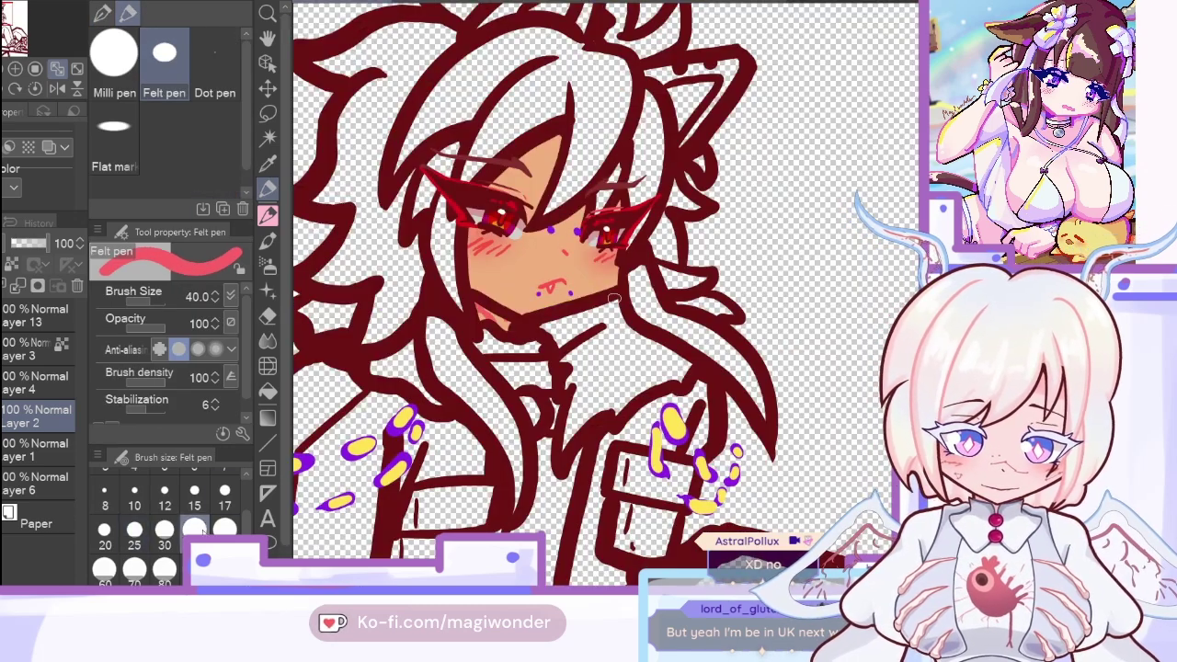
mouse_move(503, 324)
mouse_down()
mouse_move(493, 318)
mouse_move(514, 329)
mouse_up()
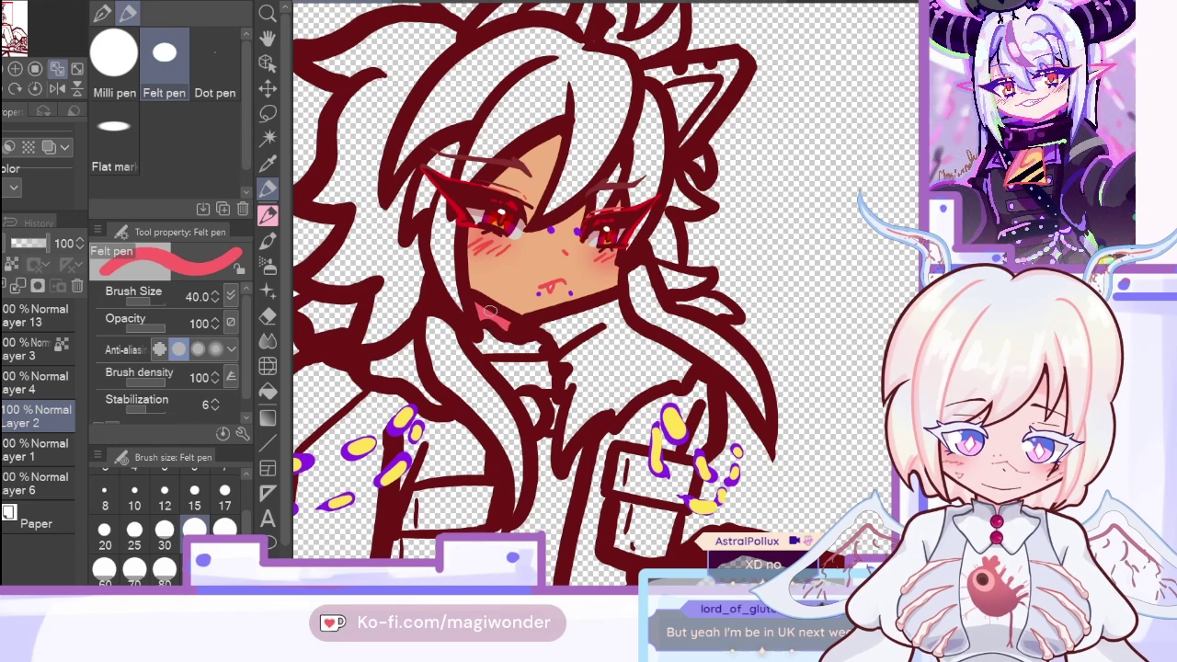
click(134, 570)
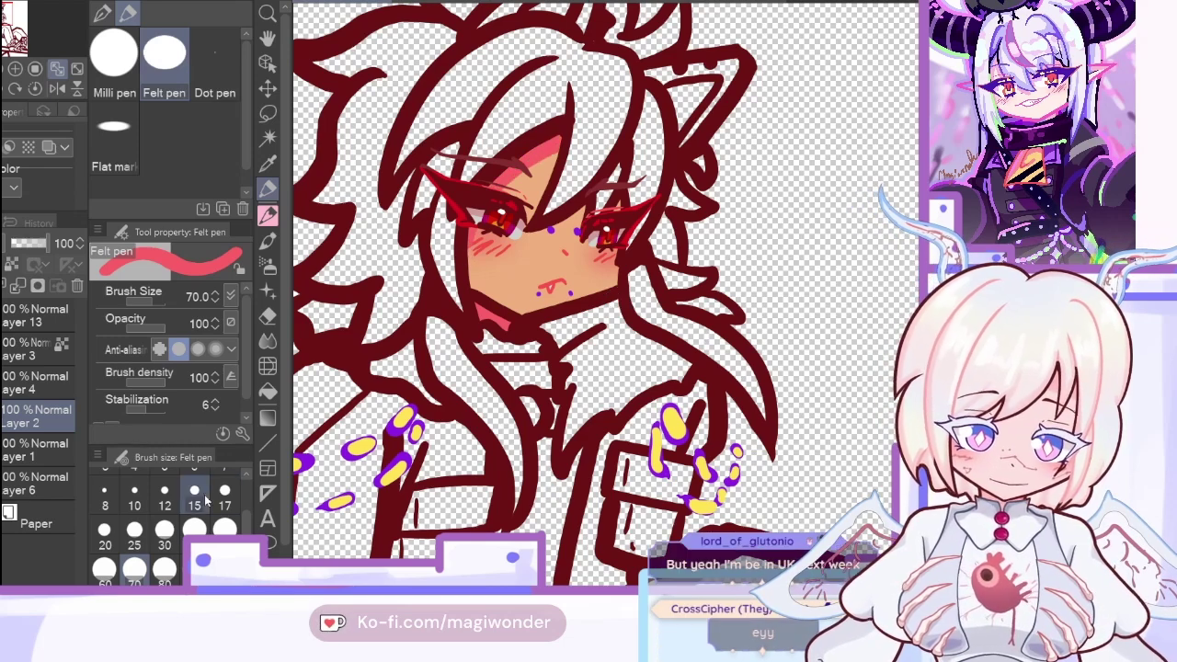
click(225, 527)
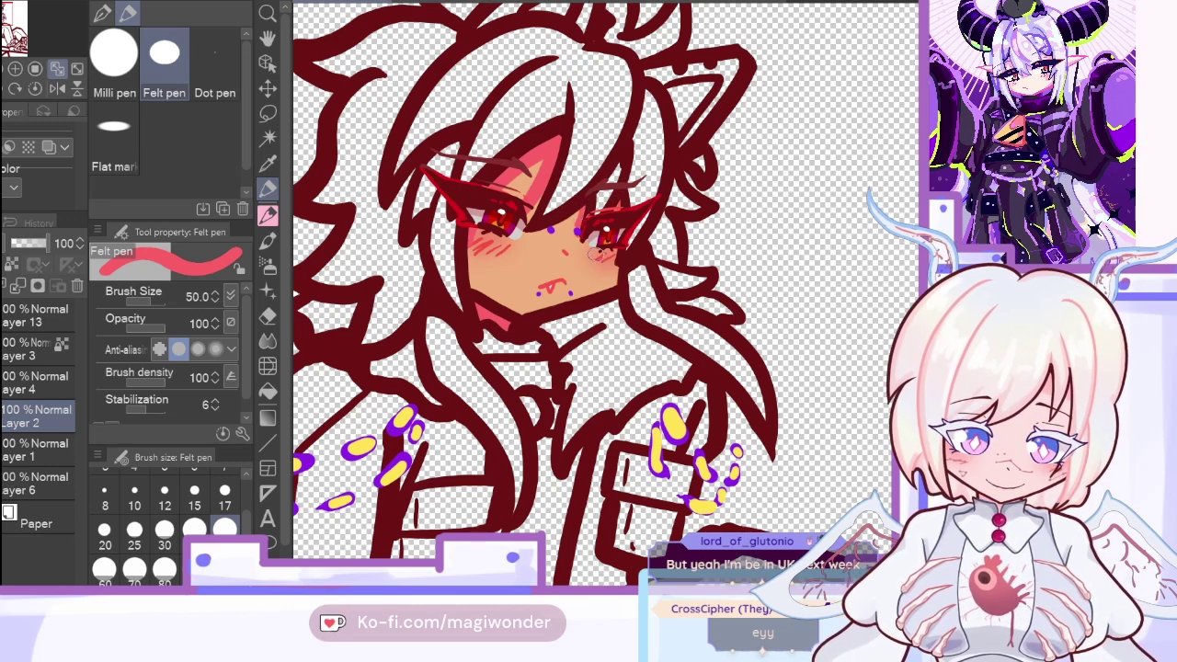
key(ctrl+z)
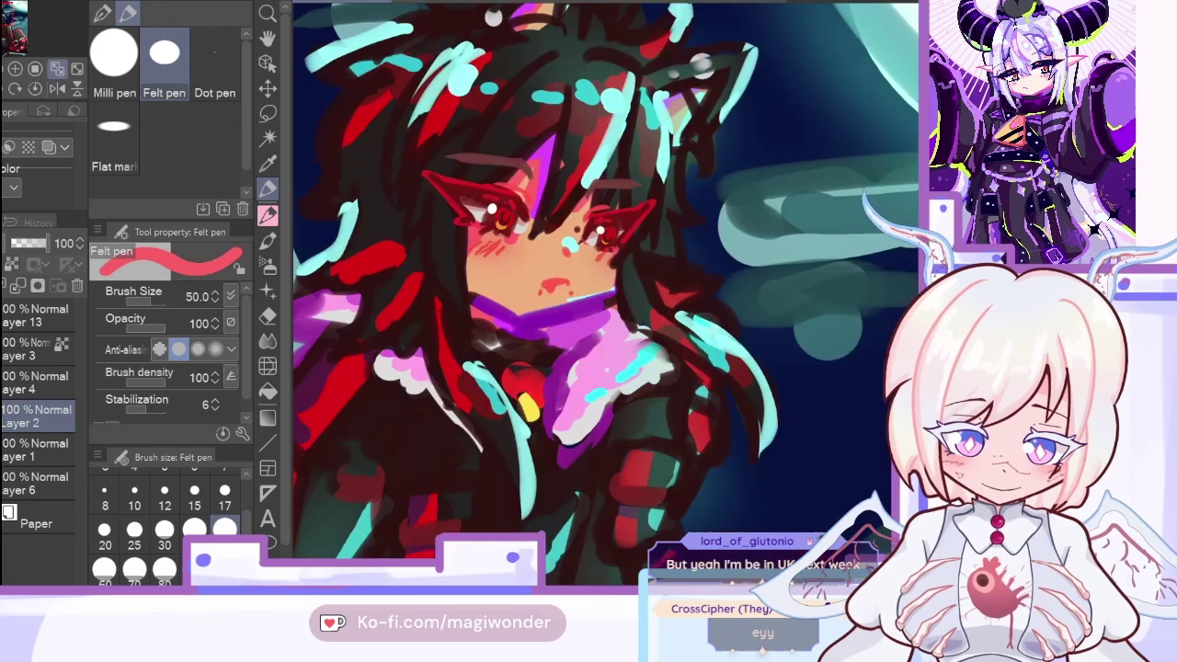
key(ctrl+y)
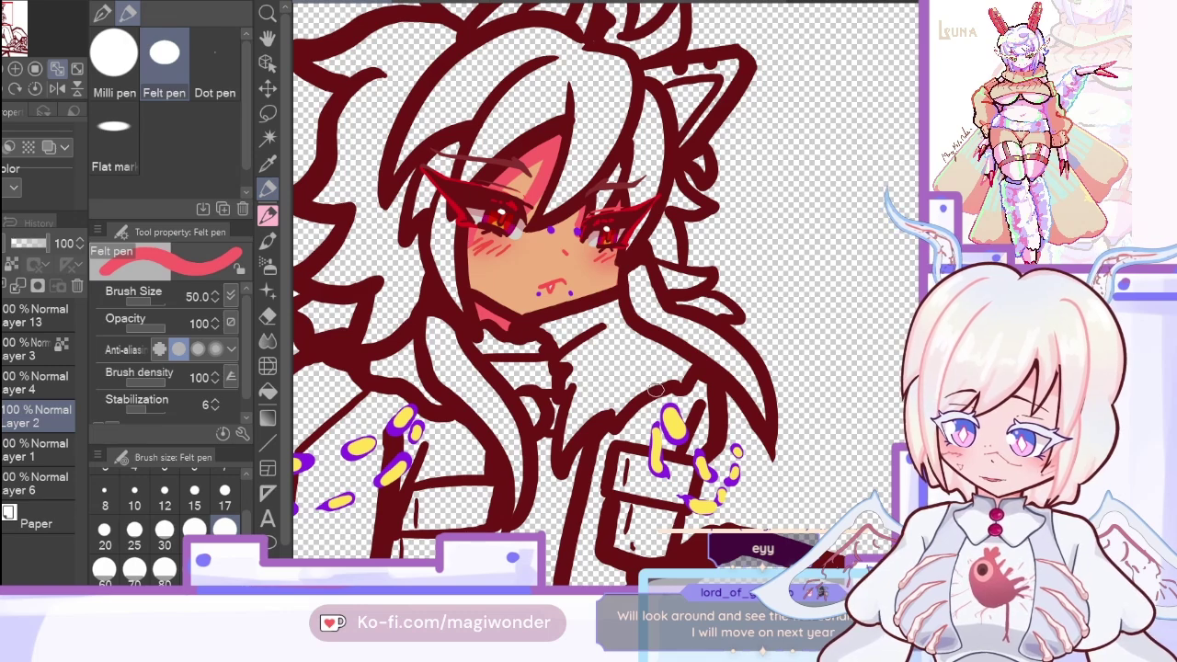
key(ctrl+z)
key(ctrl+y)
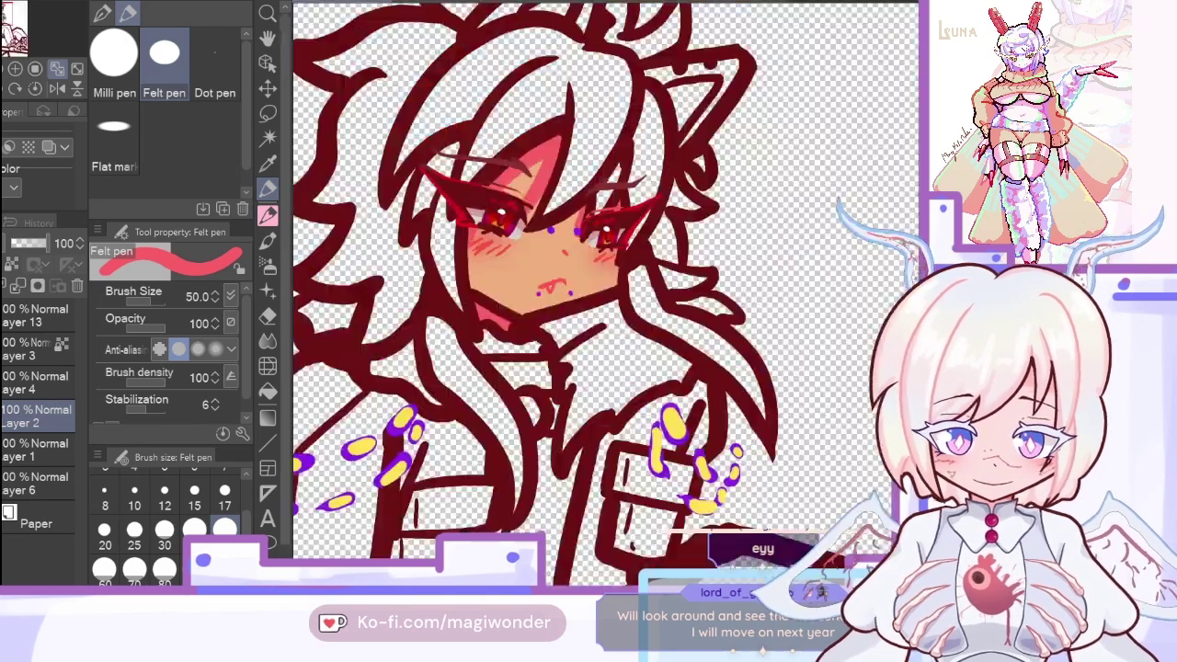
Step: Sample the reference's cyan and paint highlights along the jaw edge and, at size 30, on the nose with the Felt pen
click(268, 163)
click(3, 316)
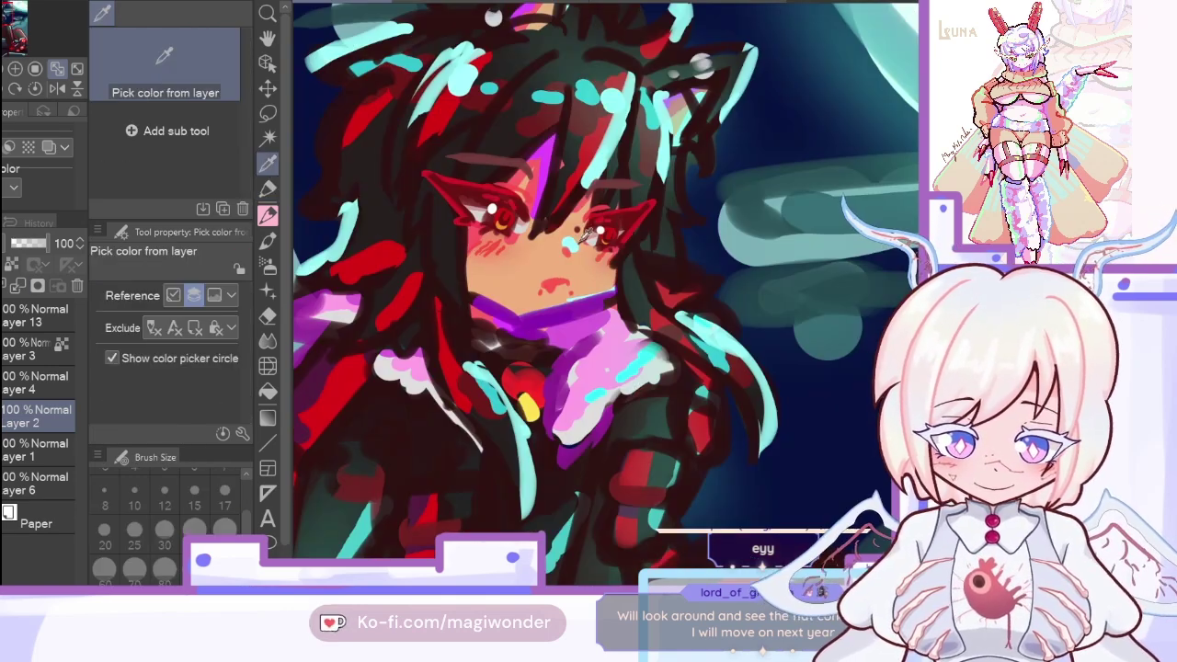
click(571, 246)
key(p)
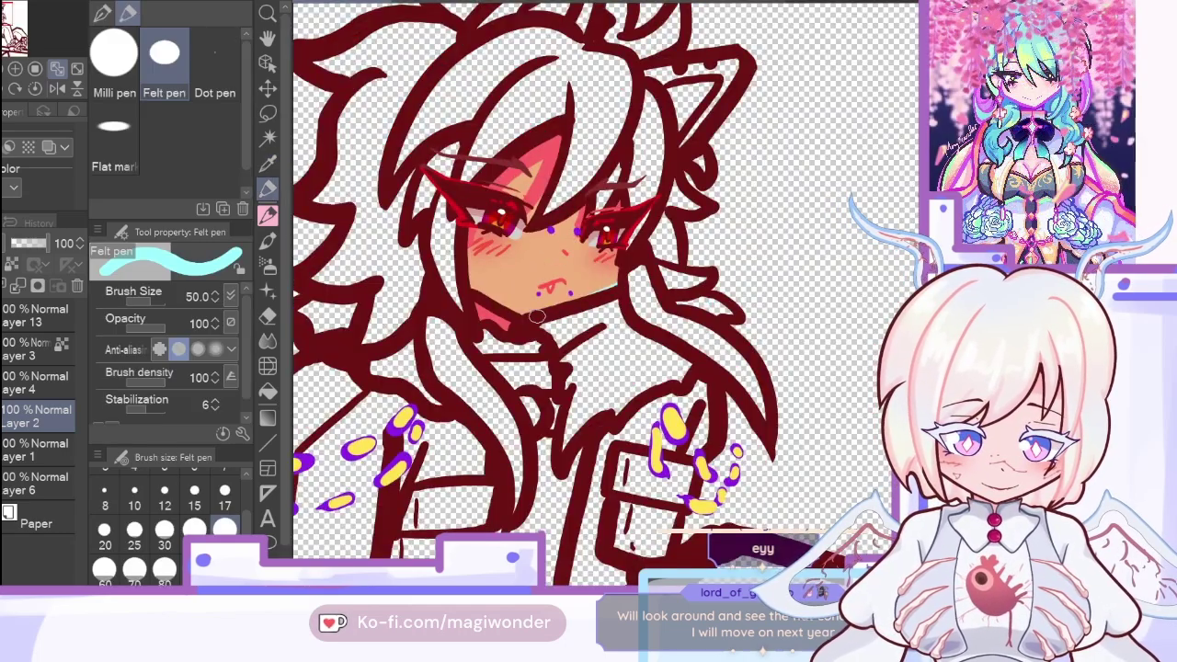
click(163, 529)
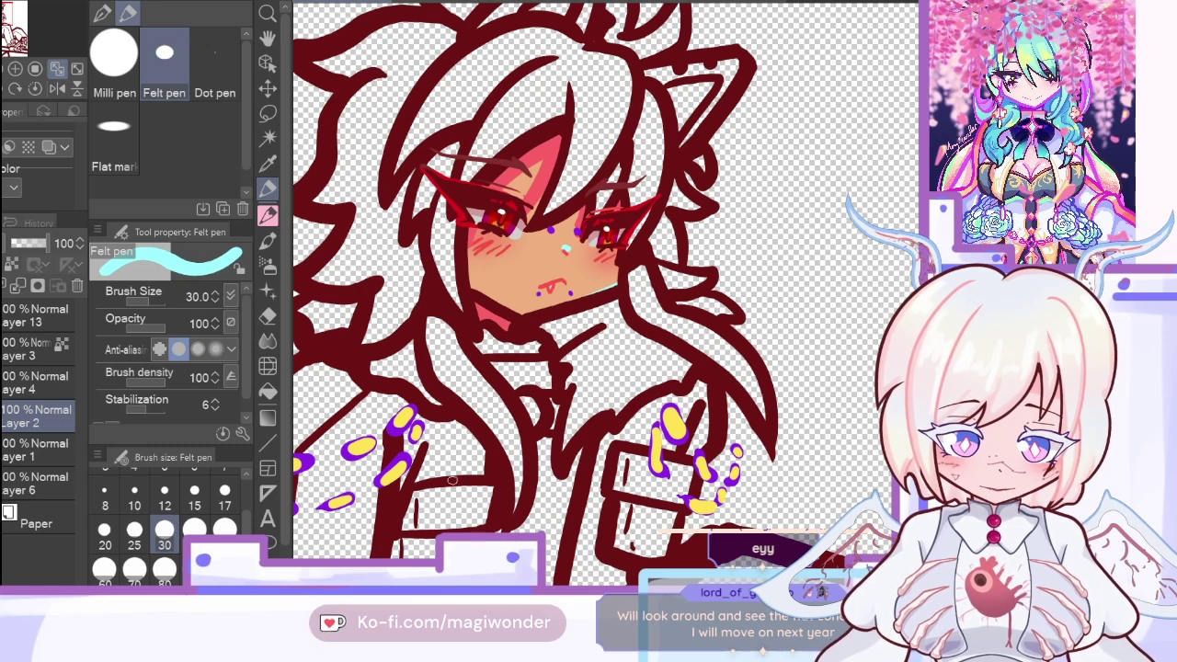
Step: Sample purple from the reference painting and paint a purple accent on the neck with the size 30 Felt pen
click(57, 70)
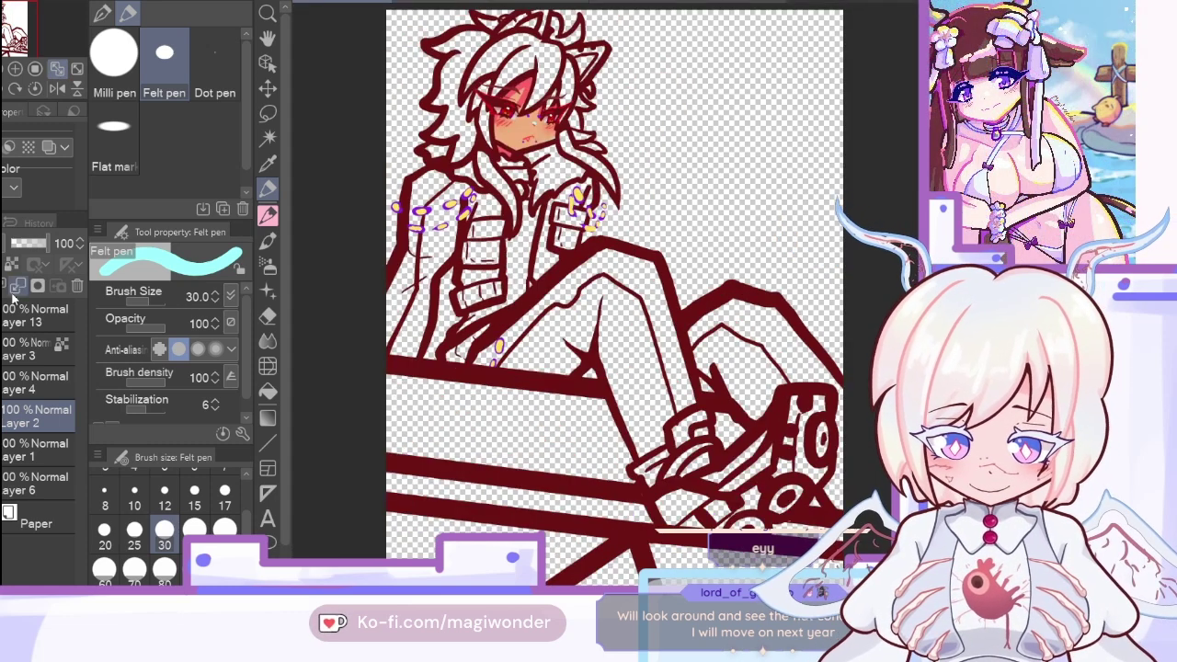
click(269, 164)
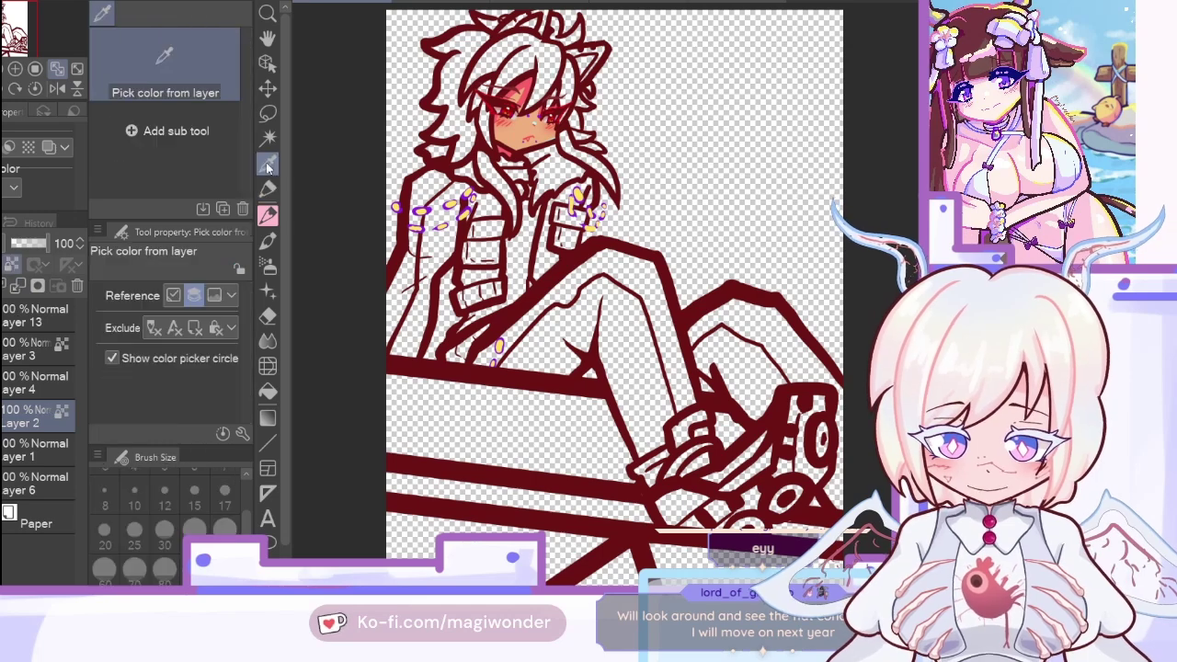
click(12, 266)
click(511, 153)
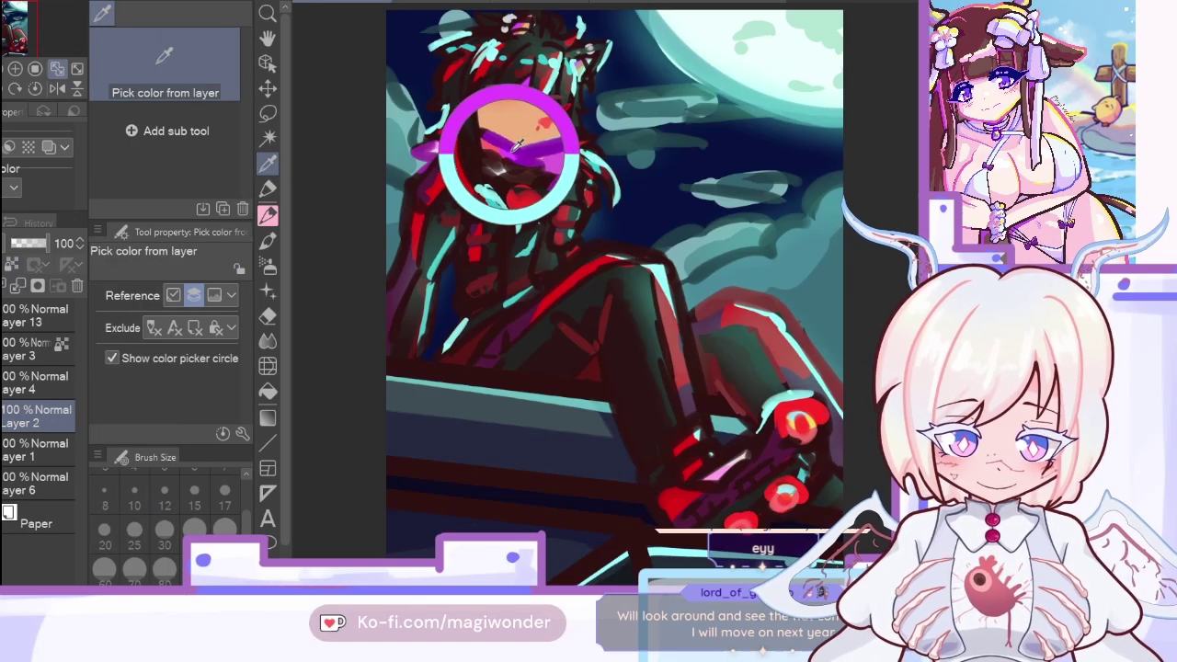
click(268, 188)
click(57, 88)
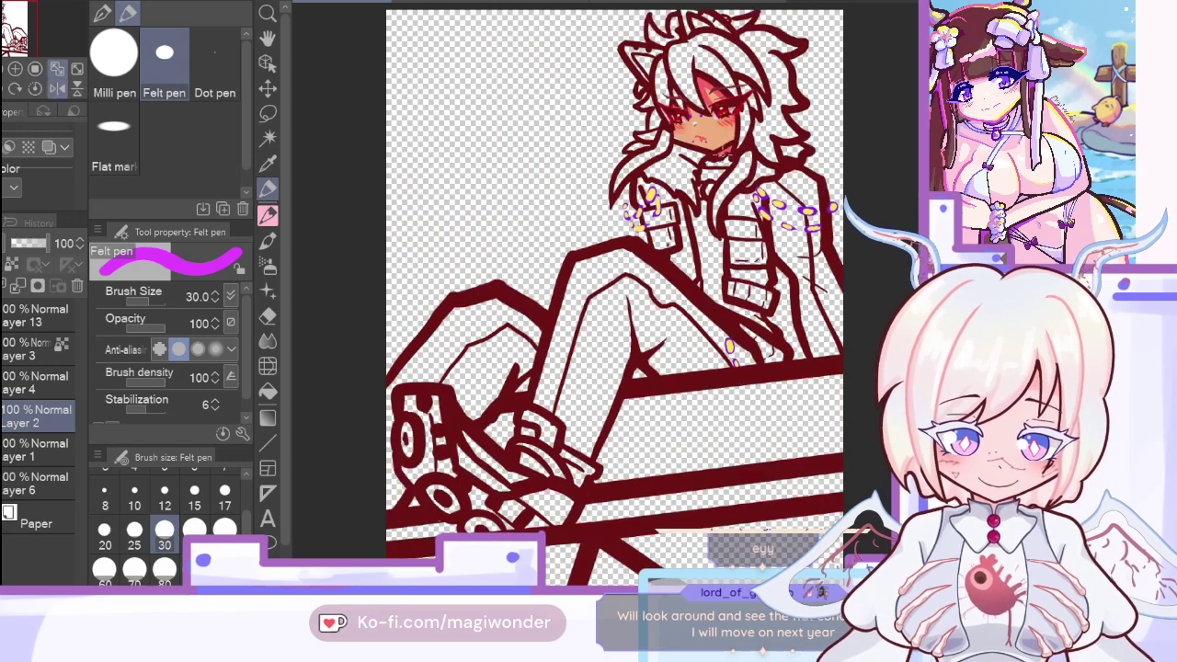
click(57, 89)
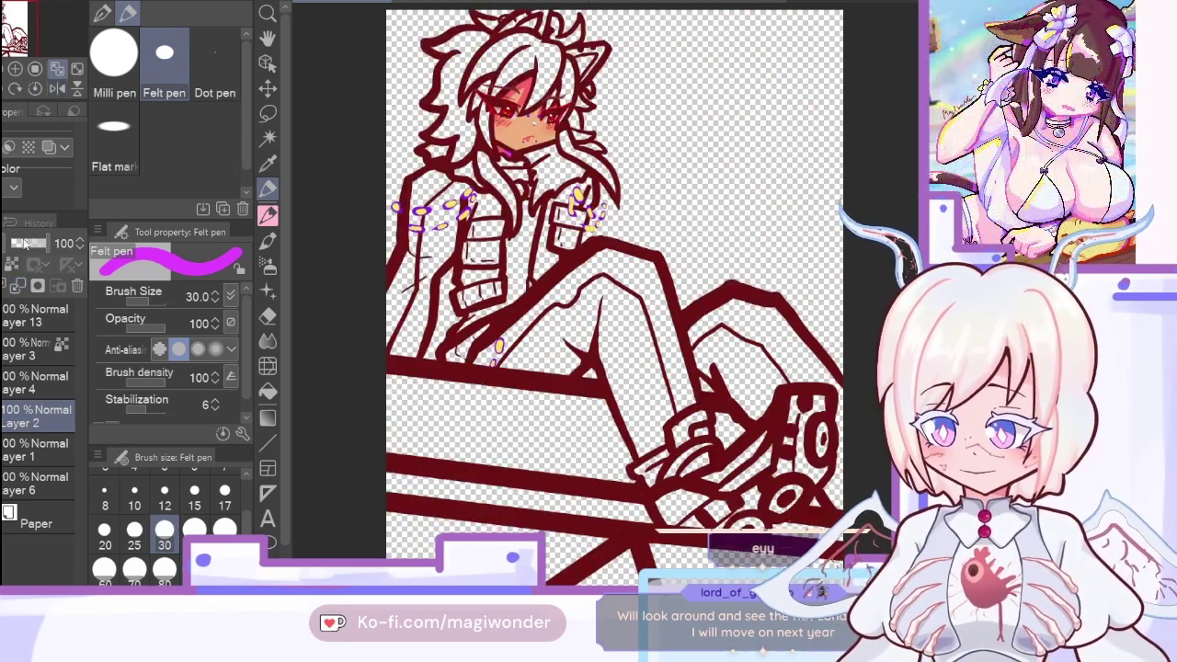
click(16, 284)
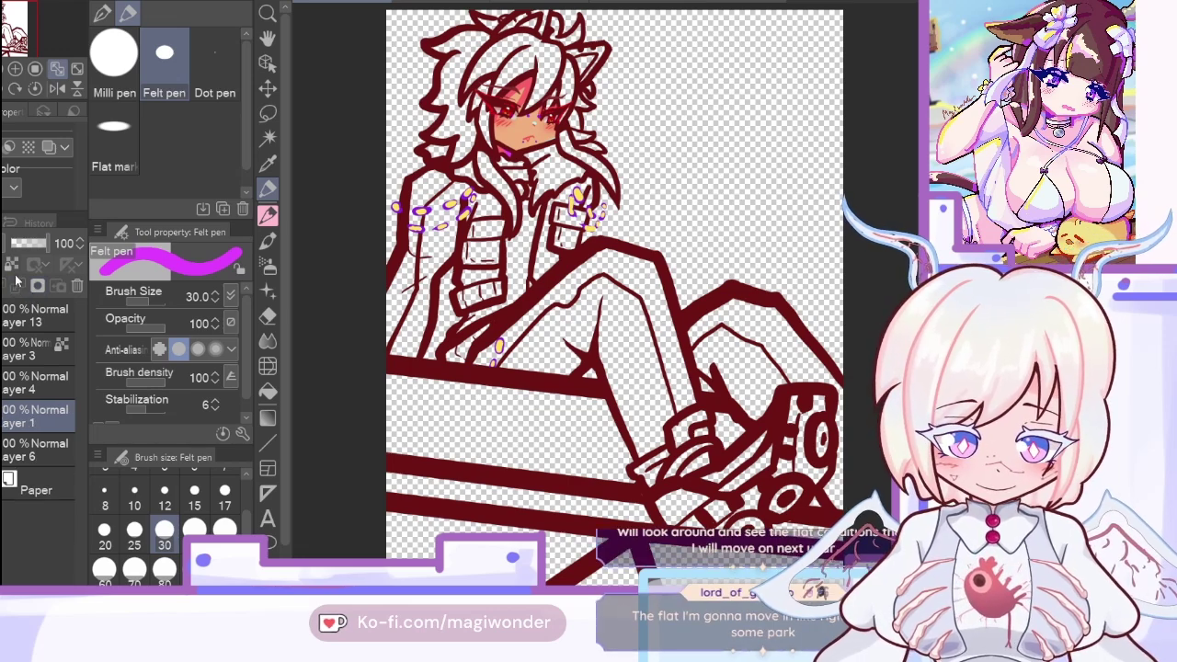
key(ctrl+z)
Step: Fill the inside of both cat ears with the face's skin tone and add a new layer above the skin layer
key(i)
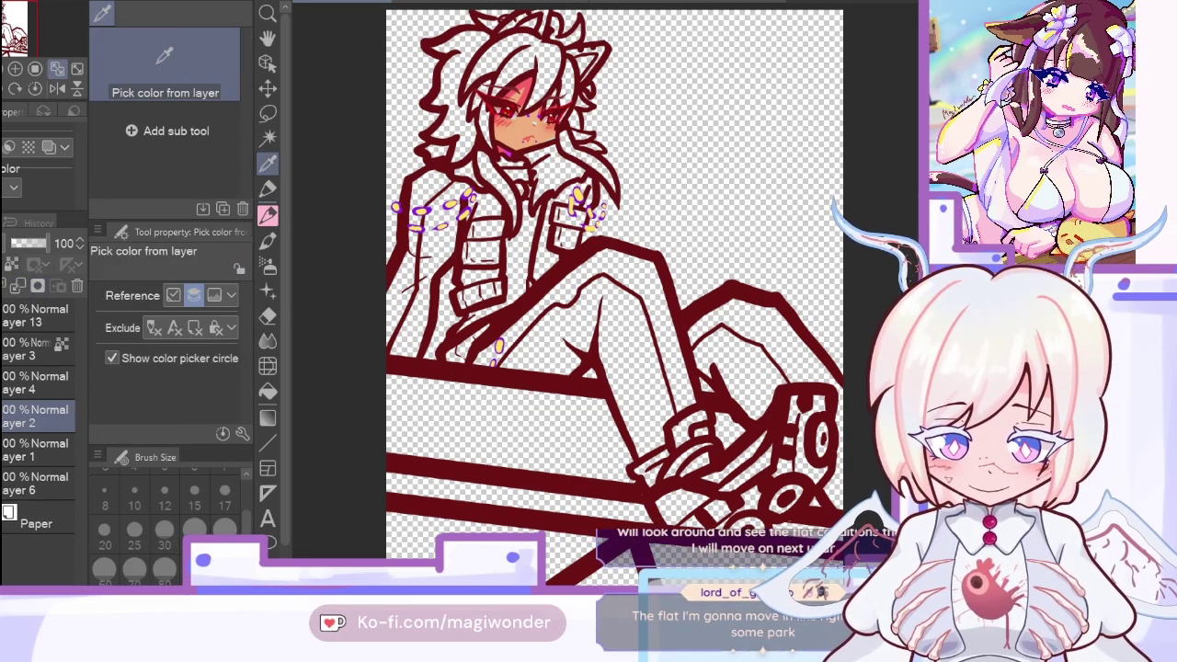
click(15, 69)
click(14, 69)
drag(14, 28, 11, 12)
click(441, 384)
key(g)
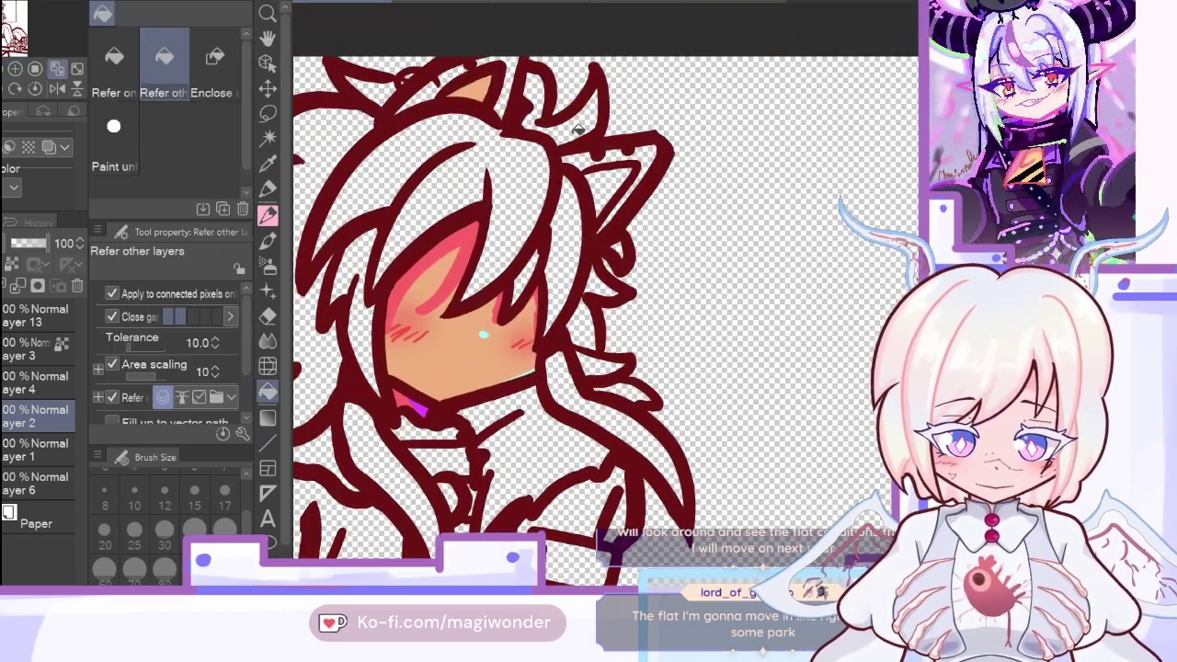
key(ctrl+z)
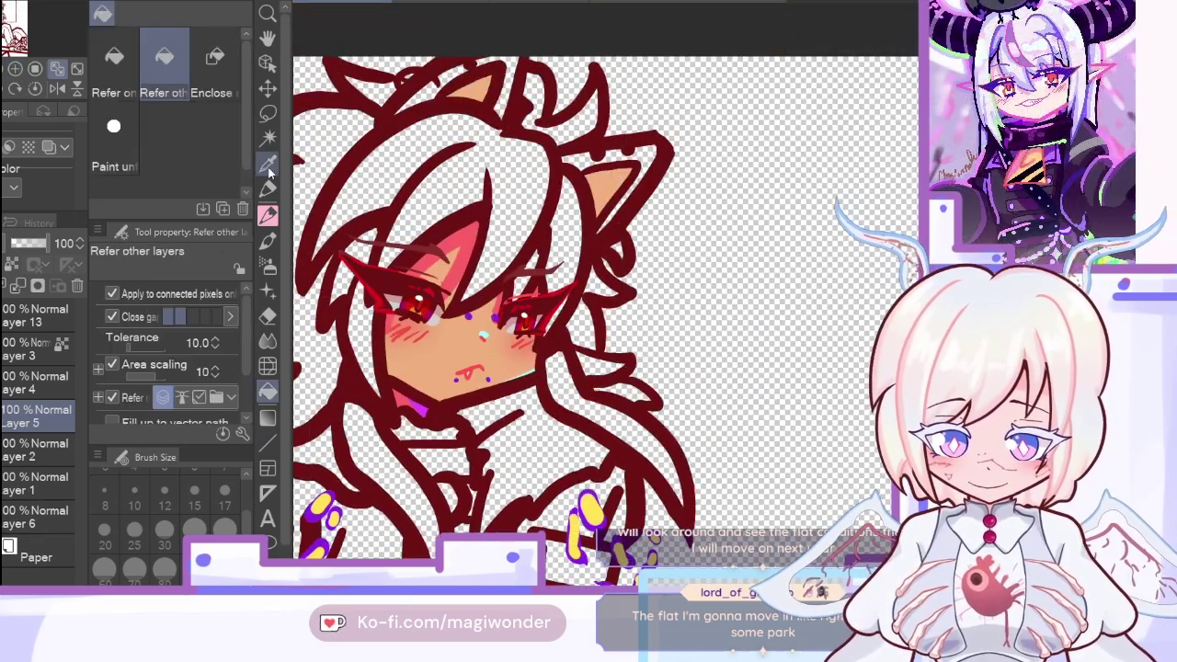
Step: Sample the forehead's red shadow colour and shade the inside of both cat ears with the Felt pen at size 80
click(267, 163)
click(469, 237)
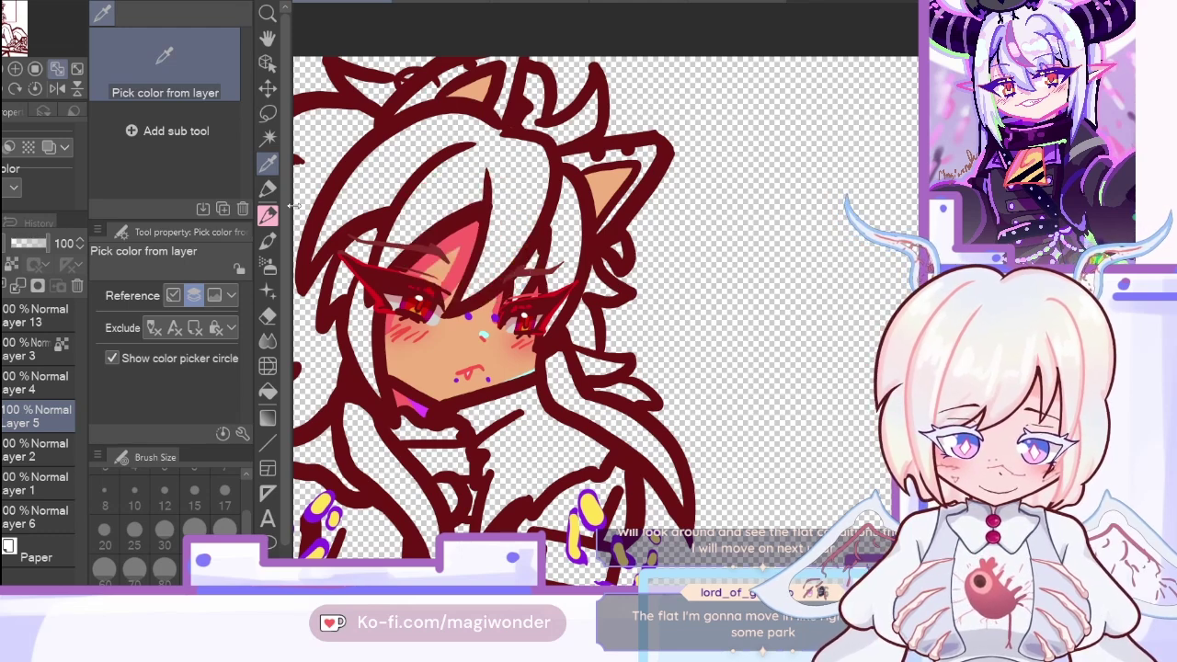
click(267, 189)
click(160, 568)
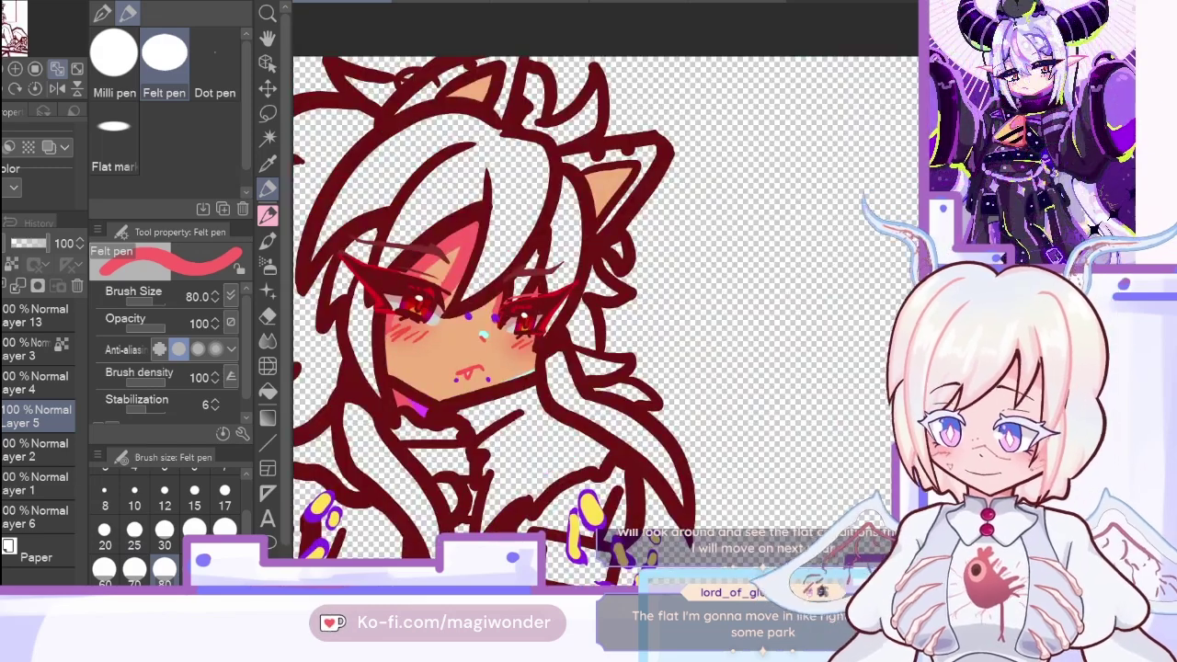
drag(473, 86, 487, 72)
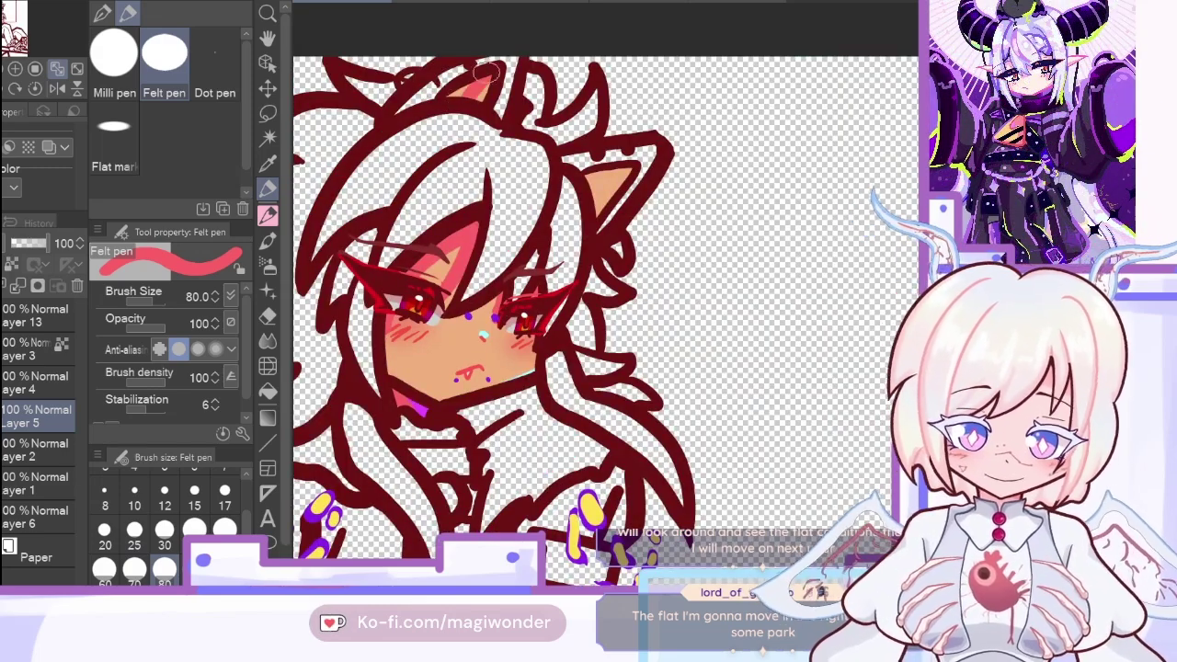
mouse_move(619, 162)
mouse_down()
mouse_move(585, 182)
mouse_move(601, 199)
mouse_up()
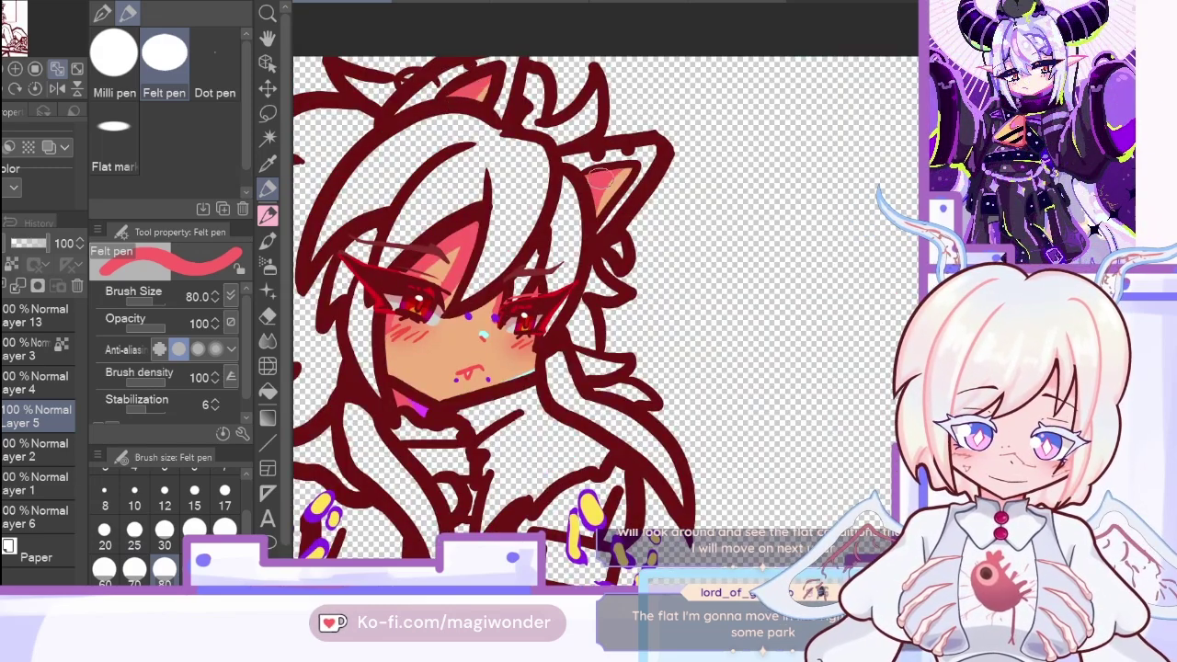
Step: Sample the neck's purple and paint purple accents in the inner corners of both cat ears with the Felt pen at size 40
key(alt)
click(414, 416)
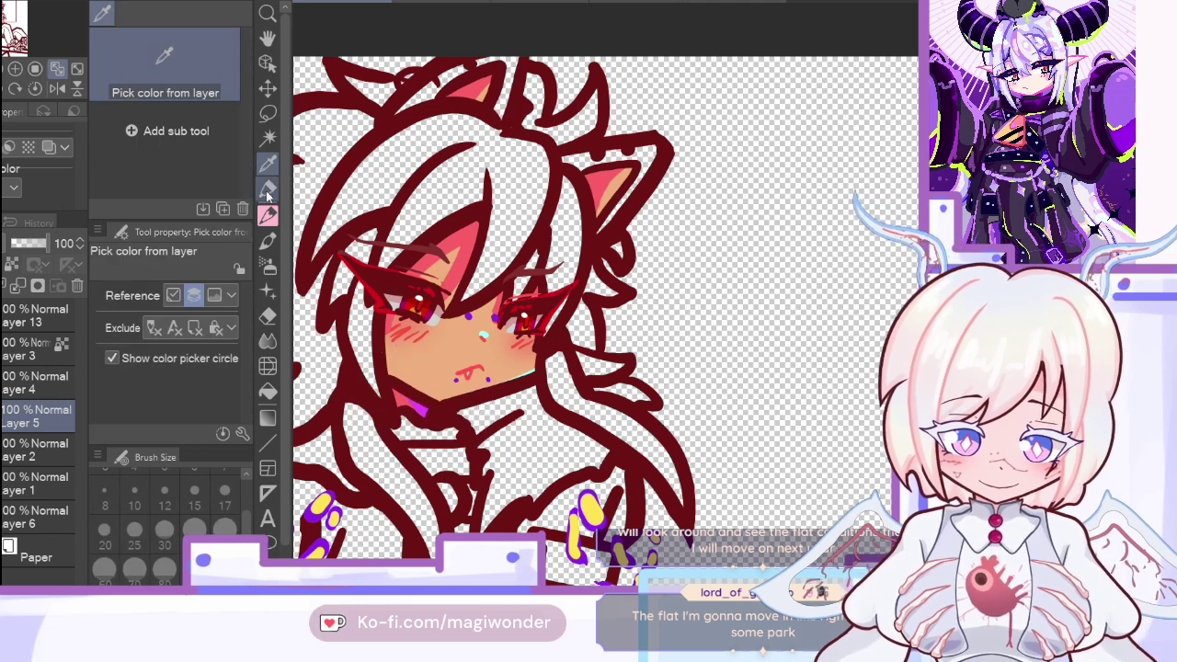
key(p)
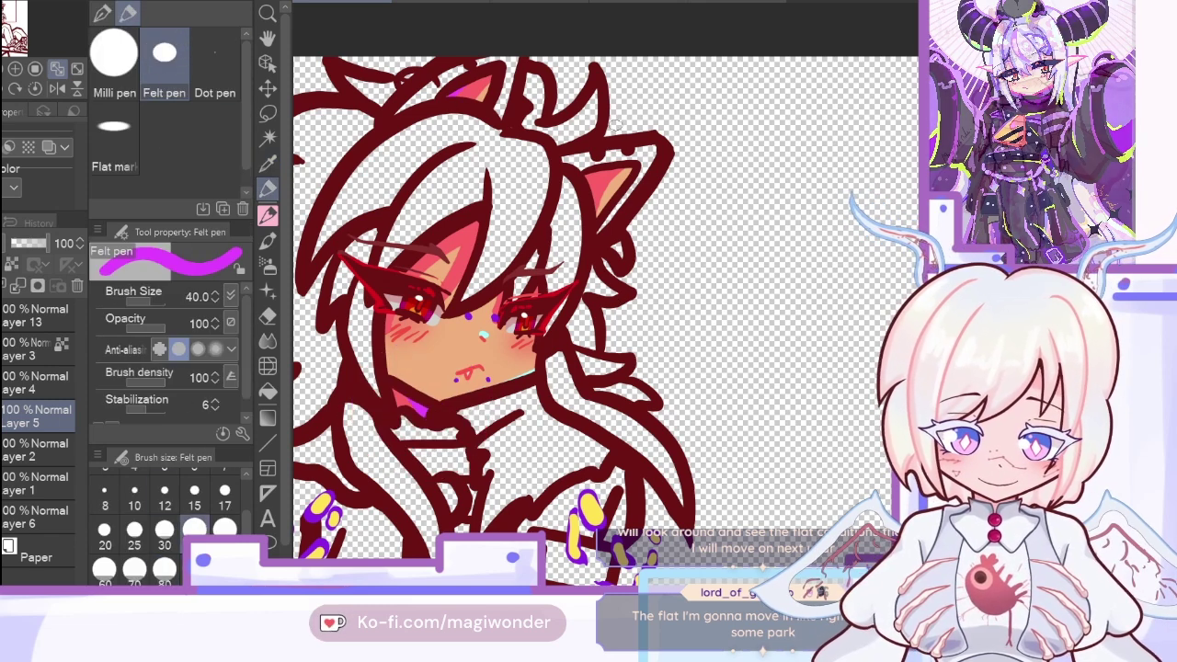
Step: Paint cyan rim highlights inside both cat ears using the nose highlight colour, and merge the two colour layers down
key(i)
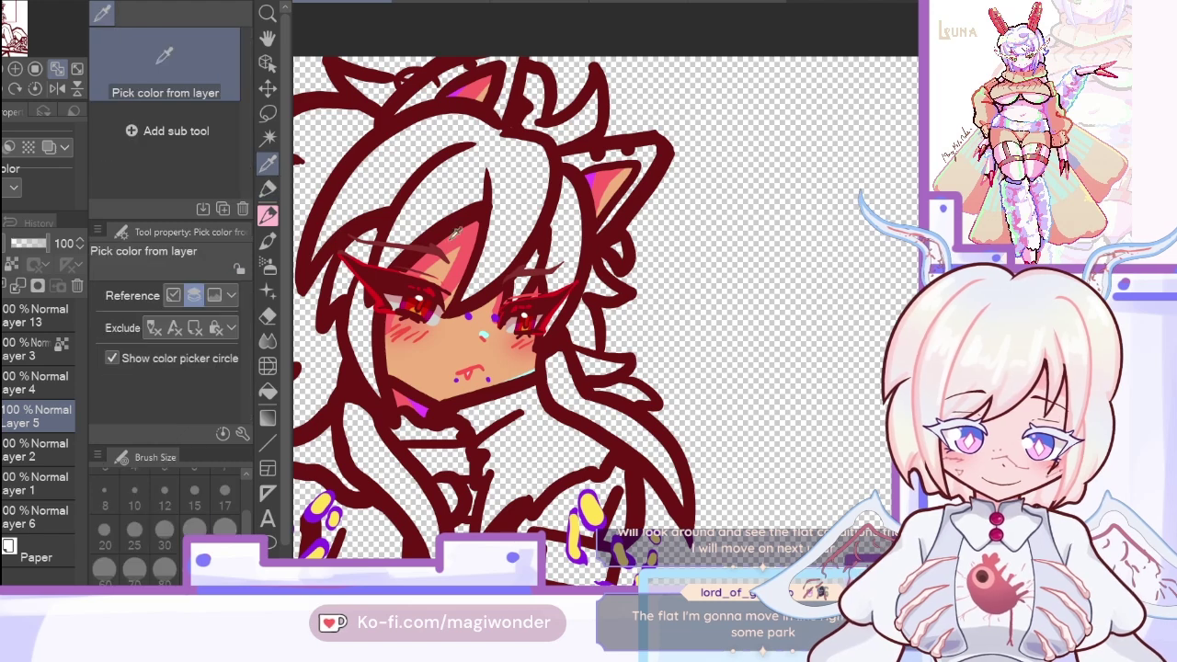
click(485, 337)
key(p)
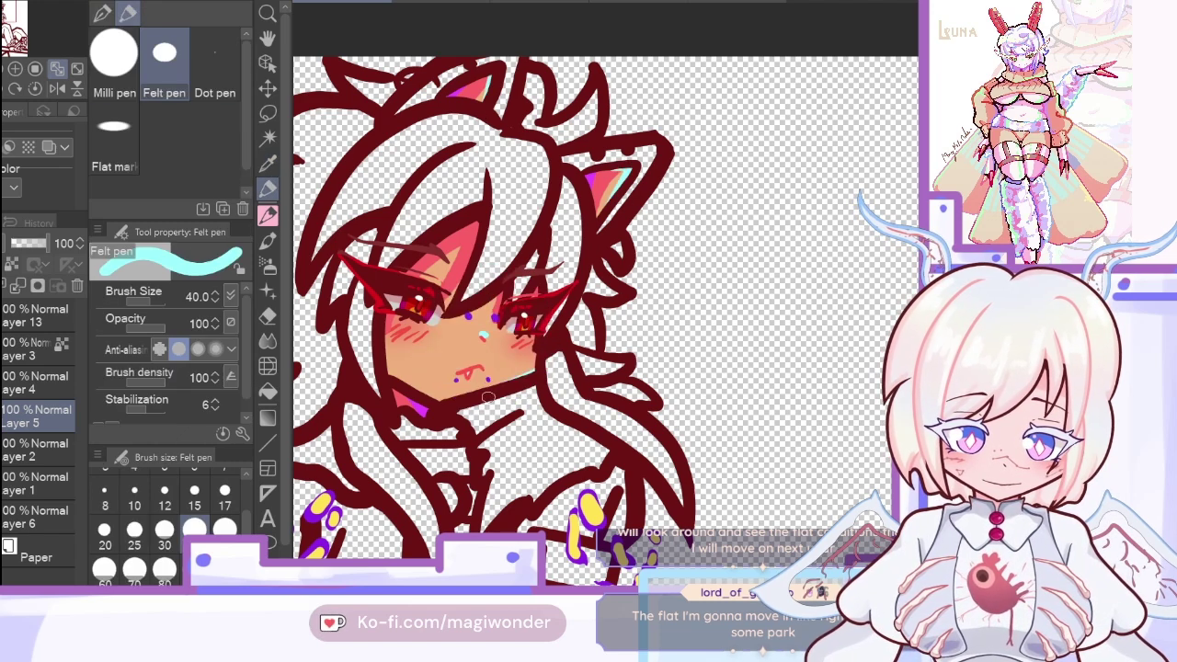
click(18, 288)
click(13, 287)
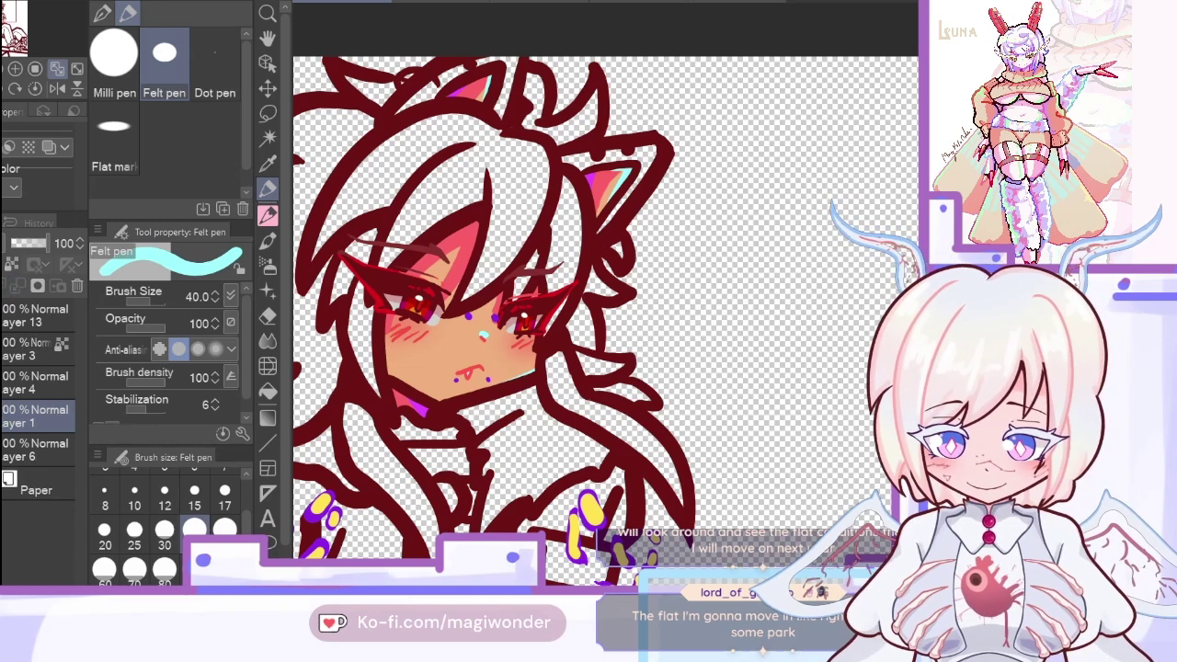
Step: Sample yellow from the sleeve ornaments and colour the ear ring and studs on a new layer with the dip pen
key(i)
click(329, 545)
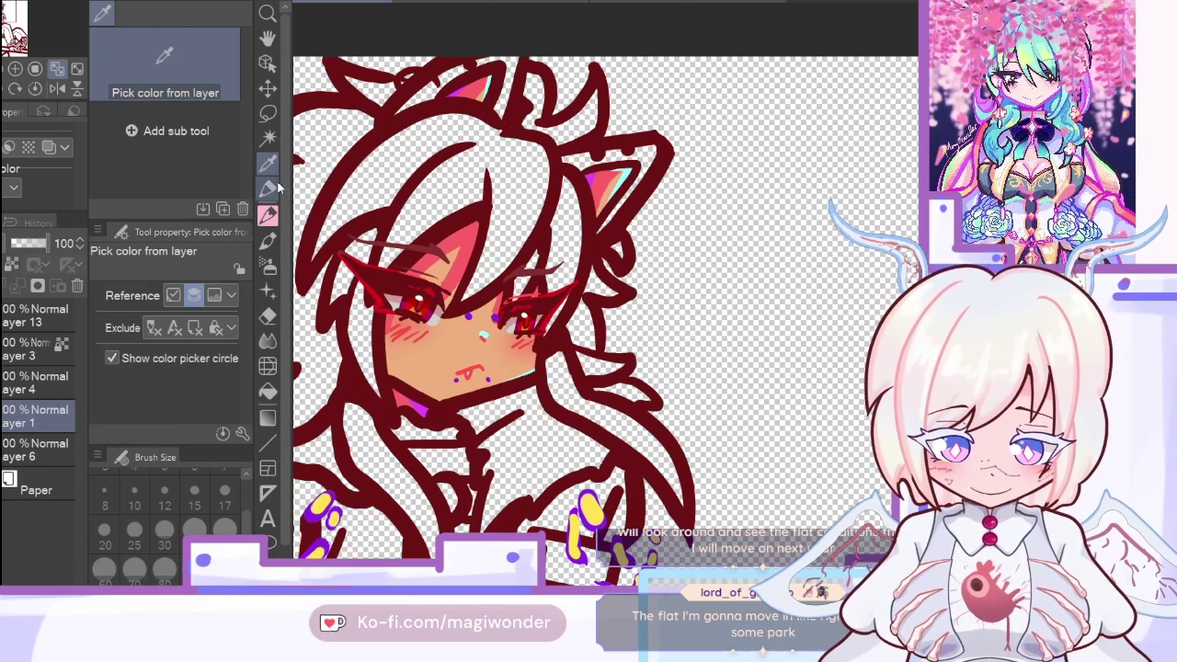
key(p)
key(p)
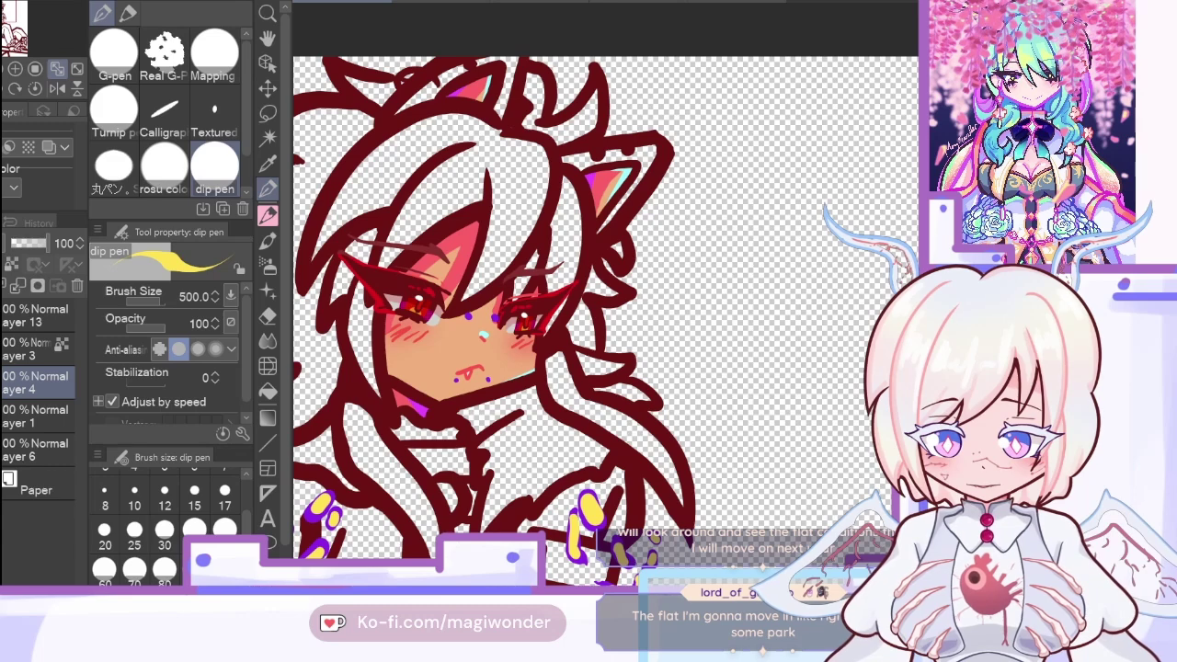
key(ctrl+shift+n)
drag(397, 81, 433, 84)
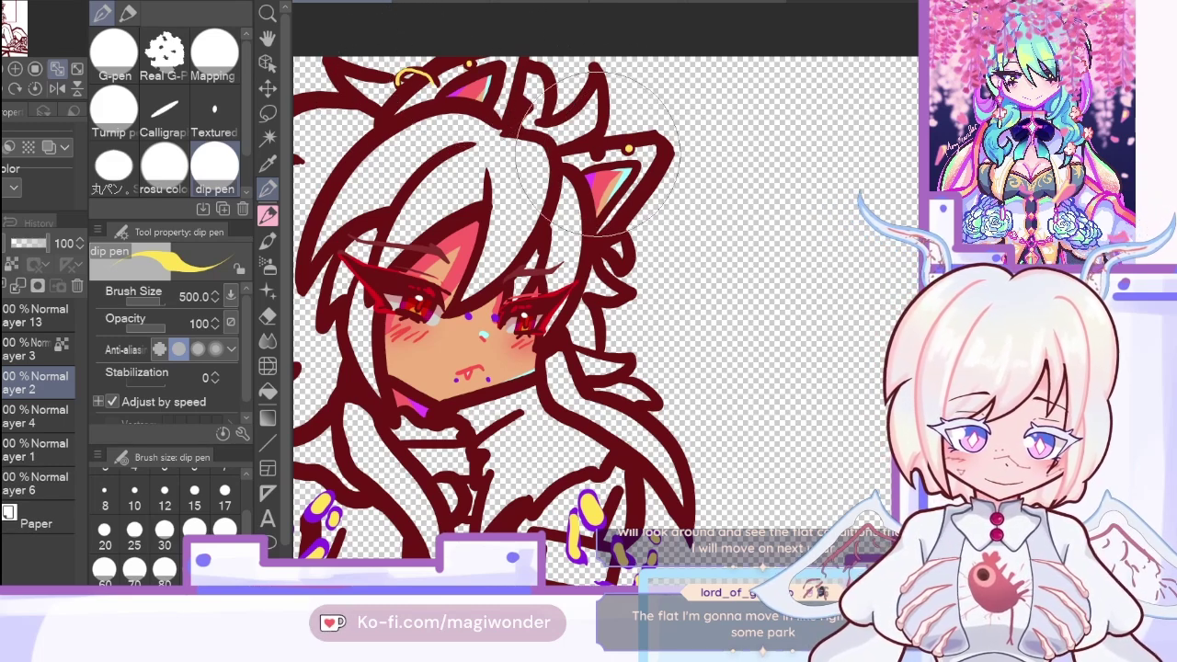
click(33, 417)
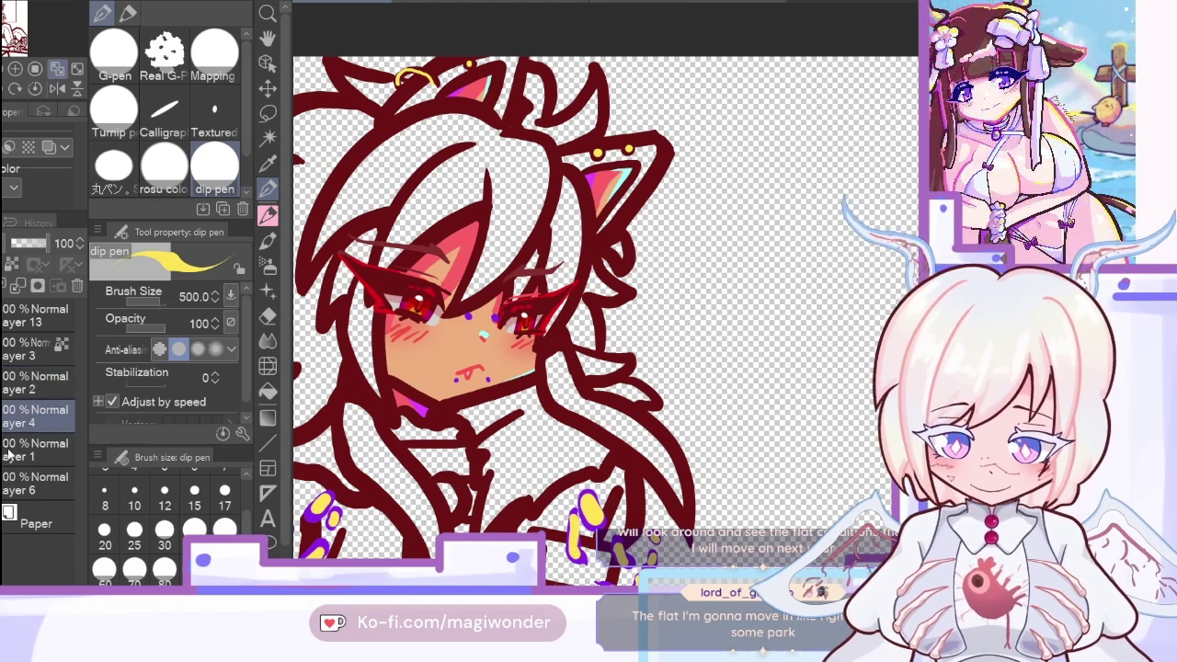
Step: Hide the facial-feature and ornament layers, add a new layer above Layer 1, and show the reference painting
click(8, 451)
click(268, 164)
click(57, 69)
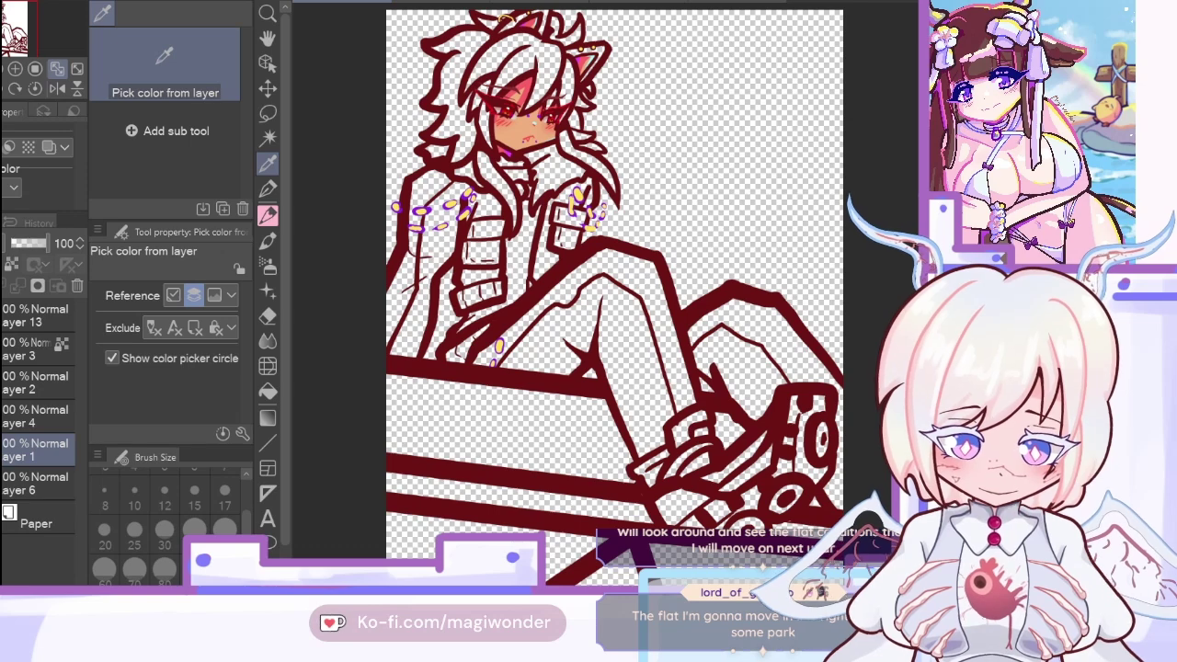
key(ctrl+z)
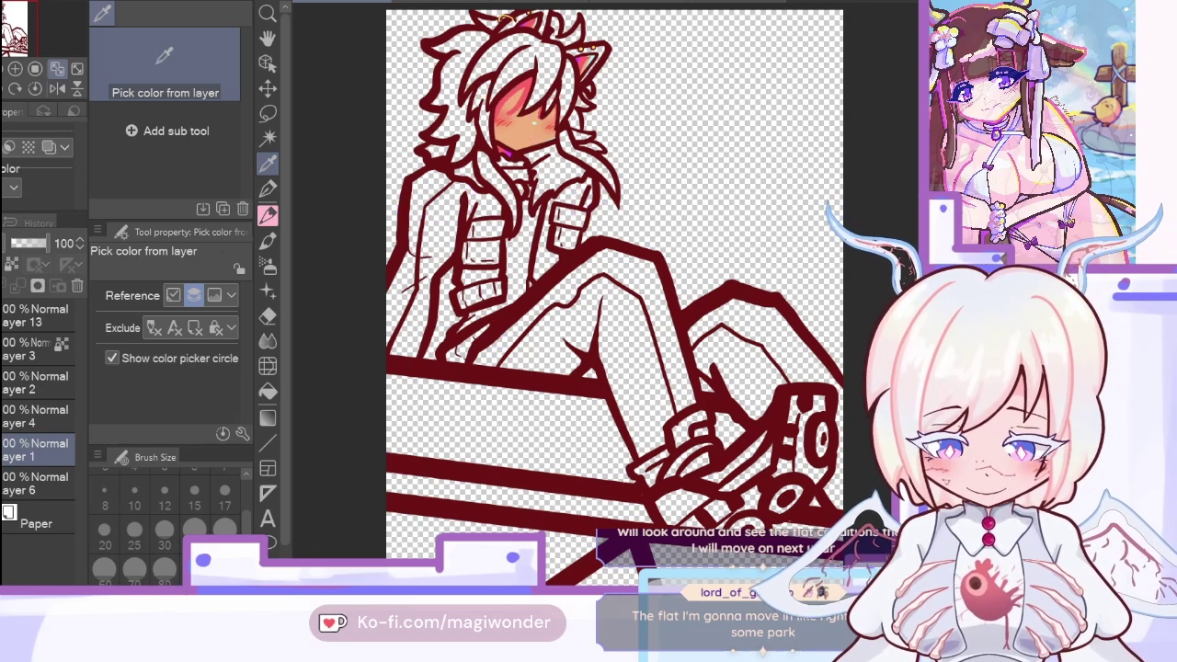
key(ctrl+z)
key(ctrl+z)
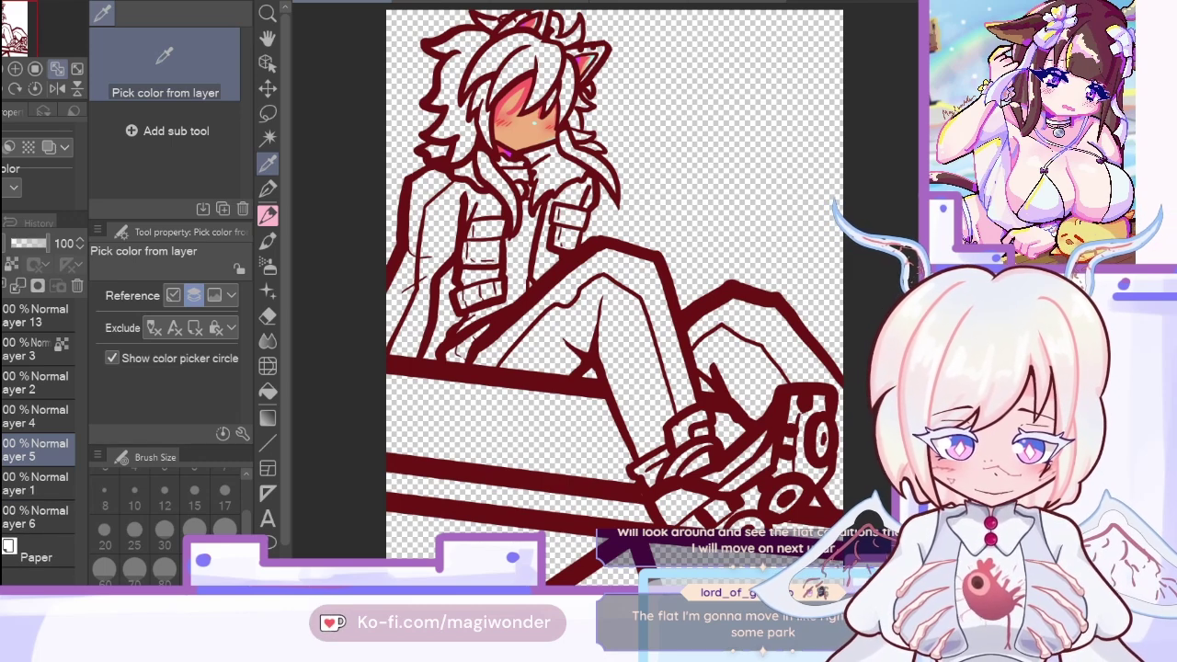
key(ctrl+z)
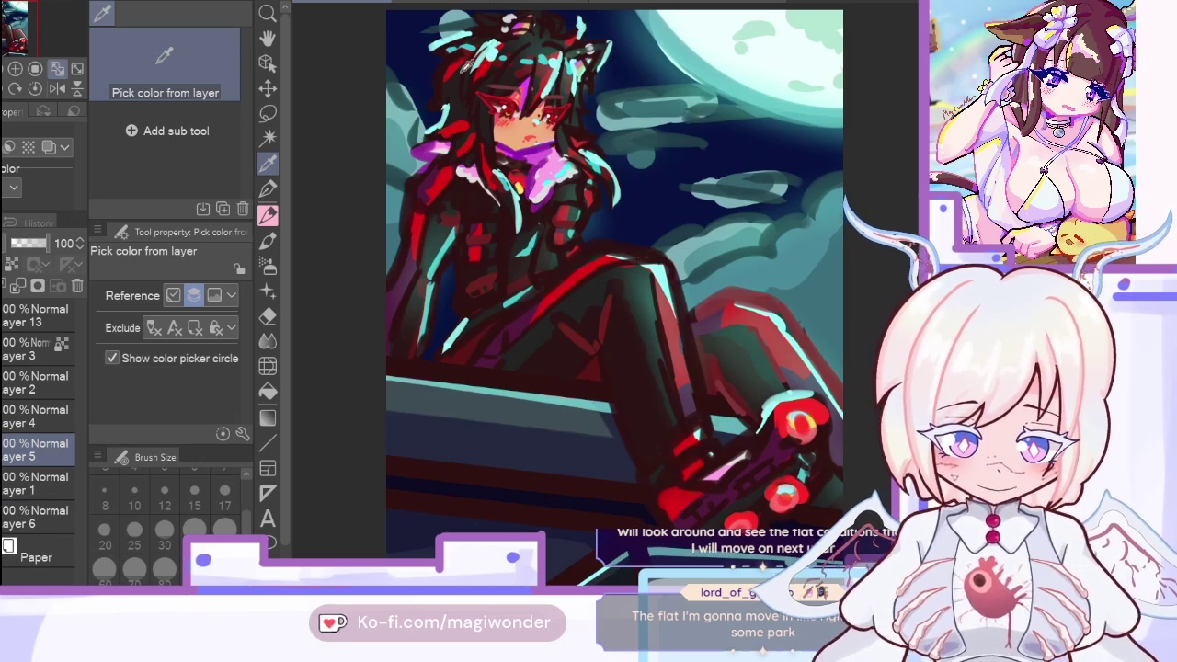
Step: Sample the dark hair colour from the reference painting and fill the back hair, fringe and crown on the new layer
click(15, 69)
click(14, 69)
drag(15, 33, 16, 20)
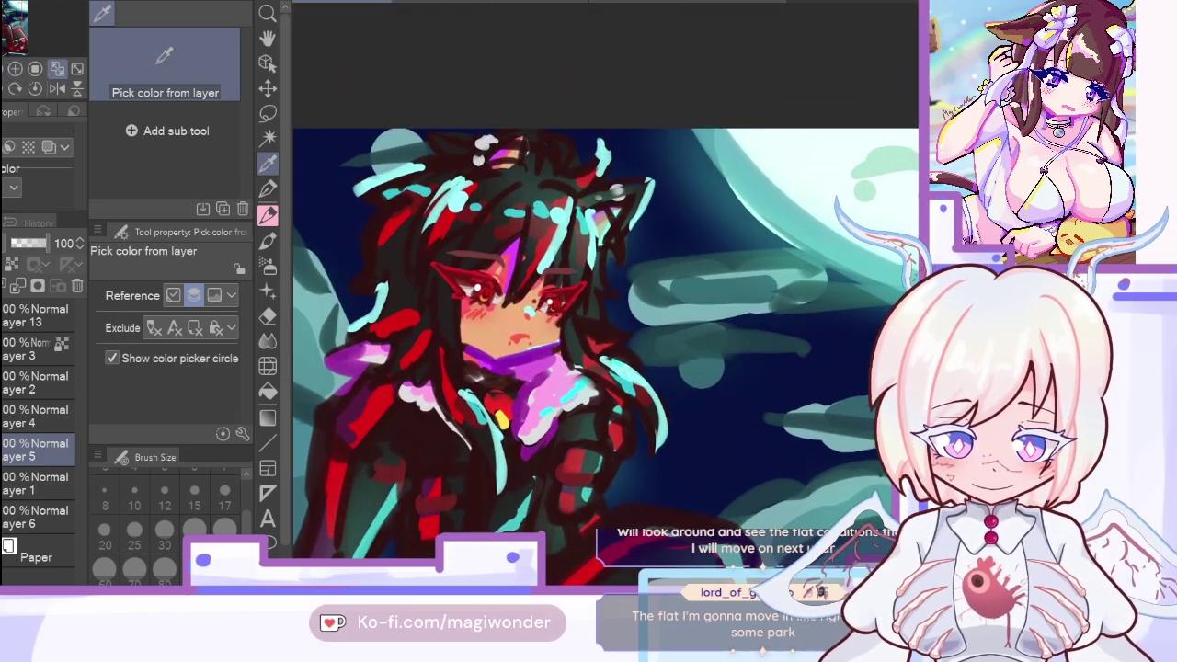
click(409, 294)
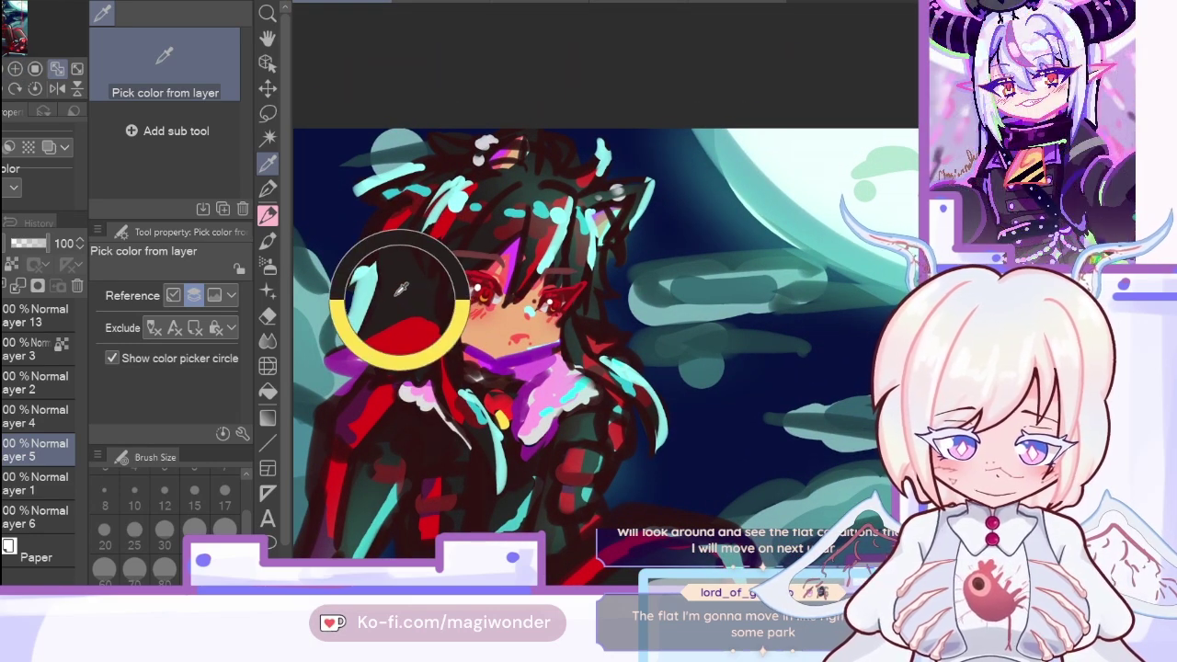
click(268, 391)
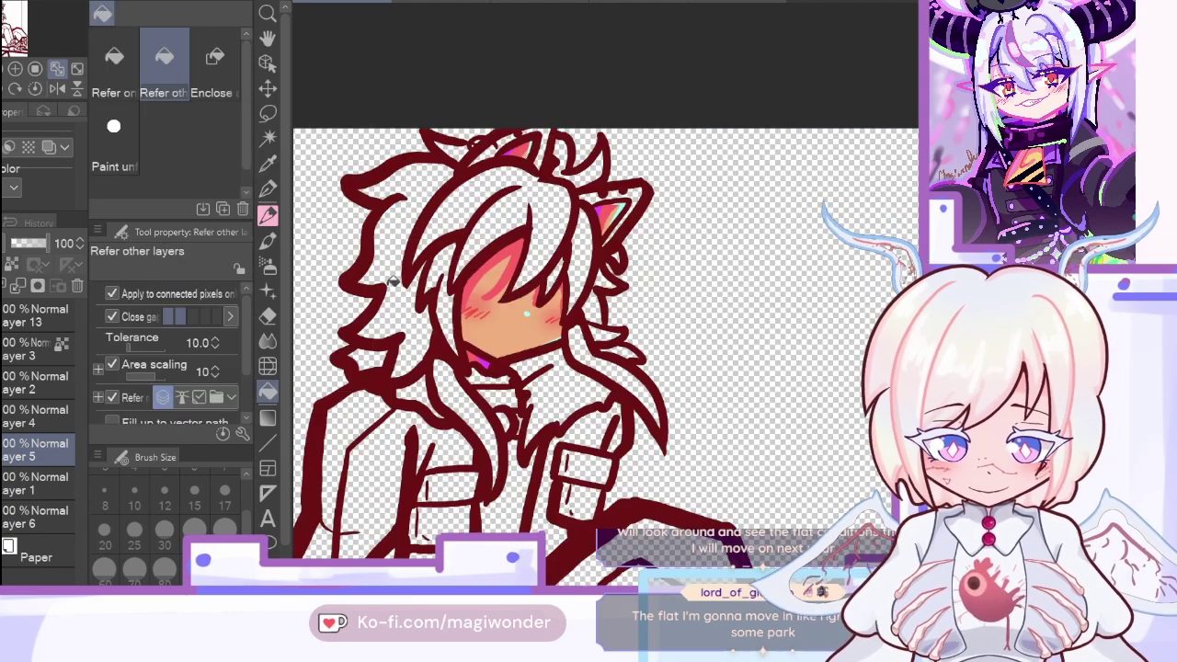
click(394, 287)
click(482, 199)
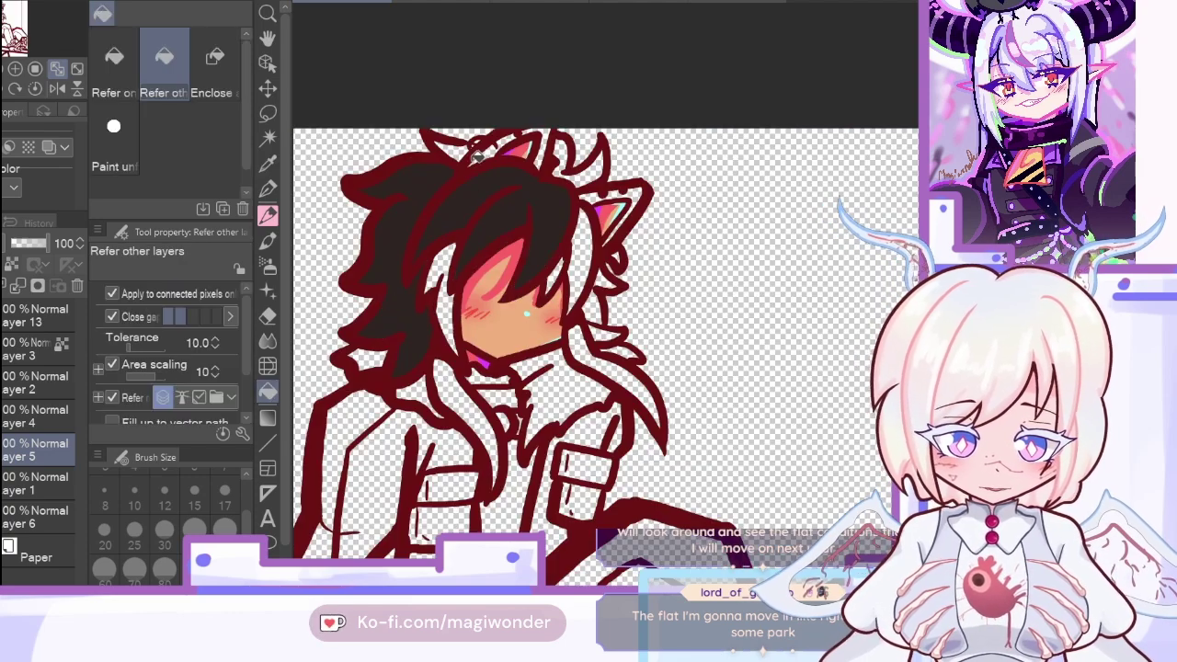
click(493, 150)
click(464, 150)
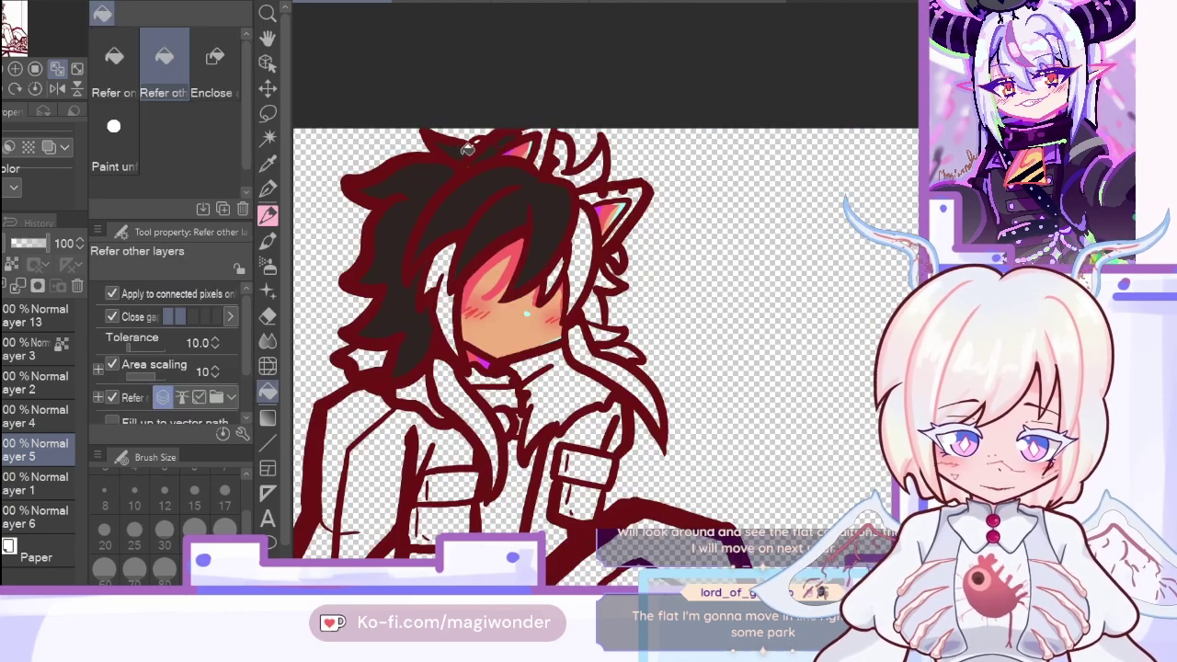
Step: Fill the top tufts, the outer cat ear, the hair beside the face and both front locks with the dark hair colour
click(547, 142)
click(565, 139)
click(589, 225)
click(630, 226)
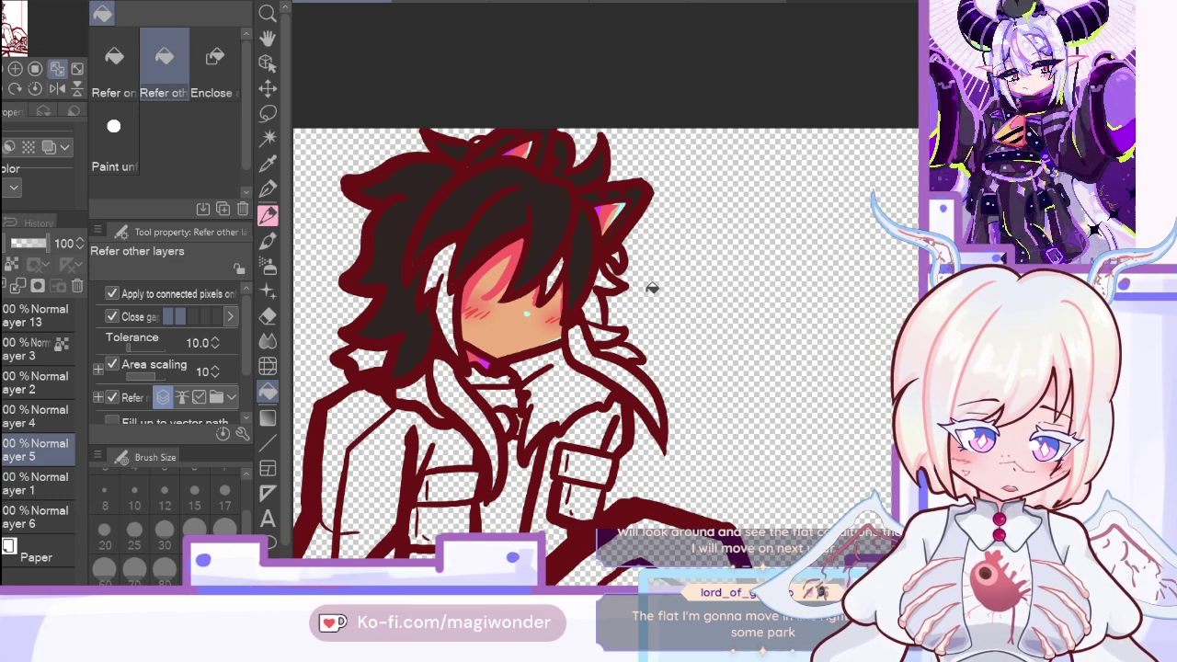
click(554, 274)
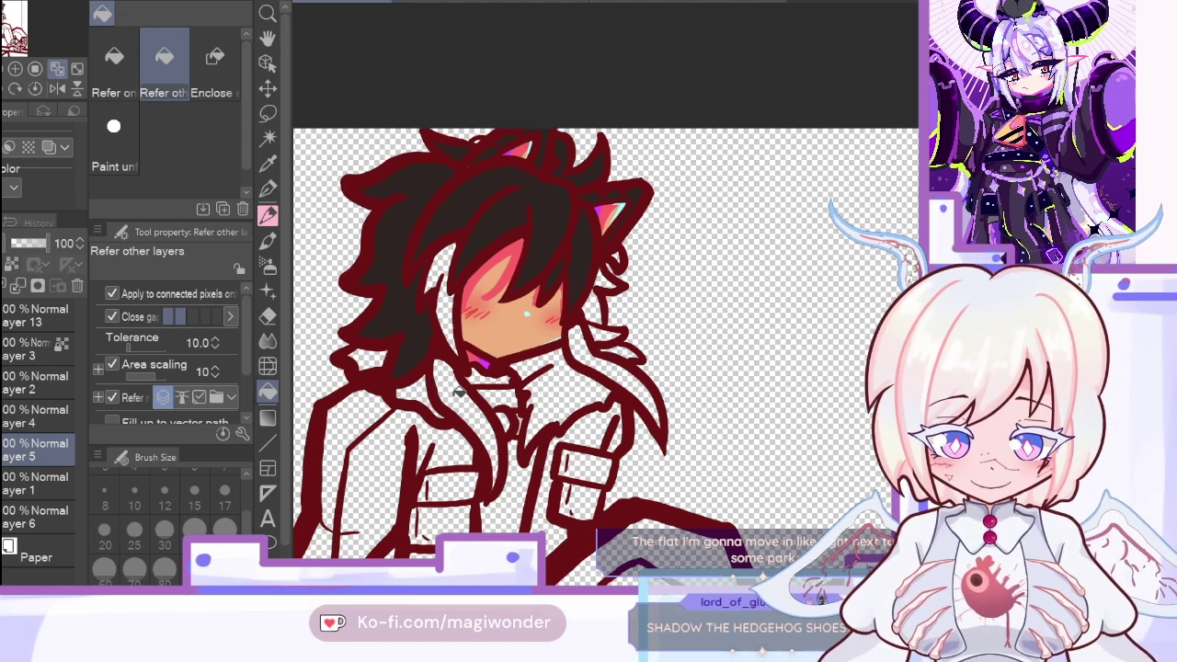
click(459, 393)
click(446, 311)
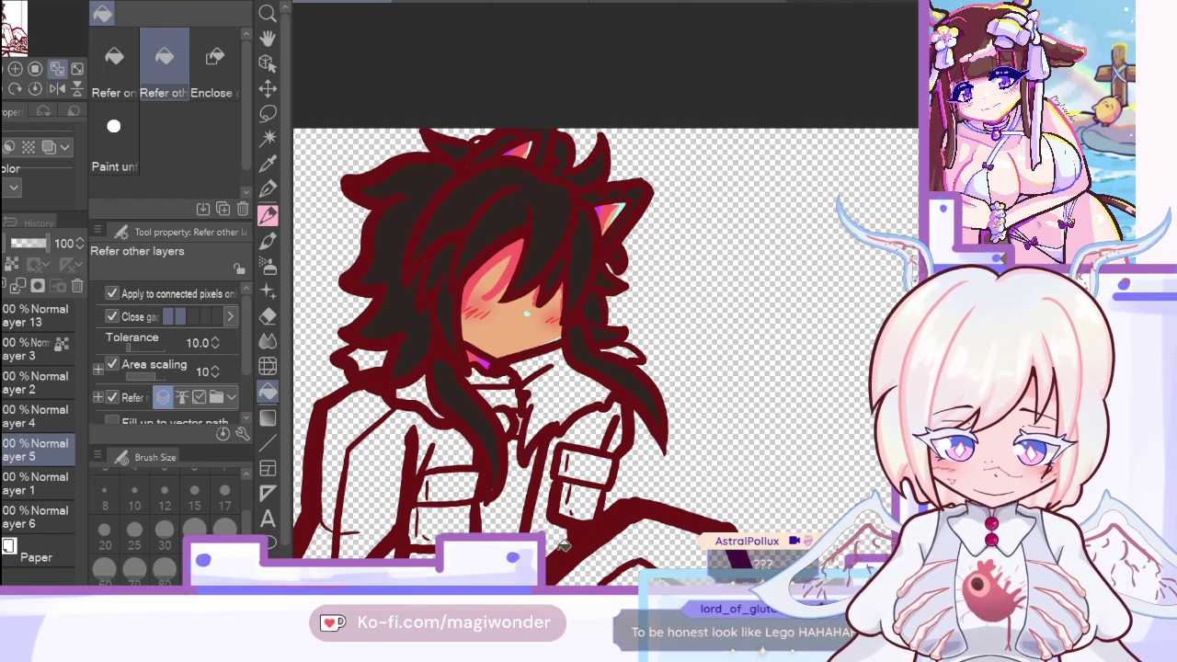
Step: Add a new layer above the hair fill, sample the reference hair's dark red, and choose the Felt pen
key(p)
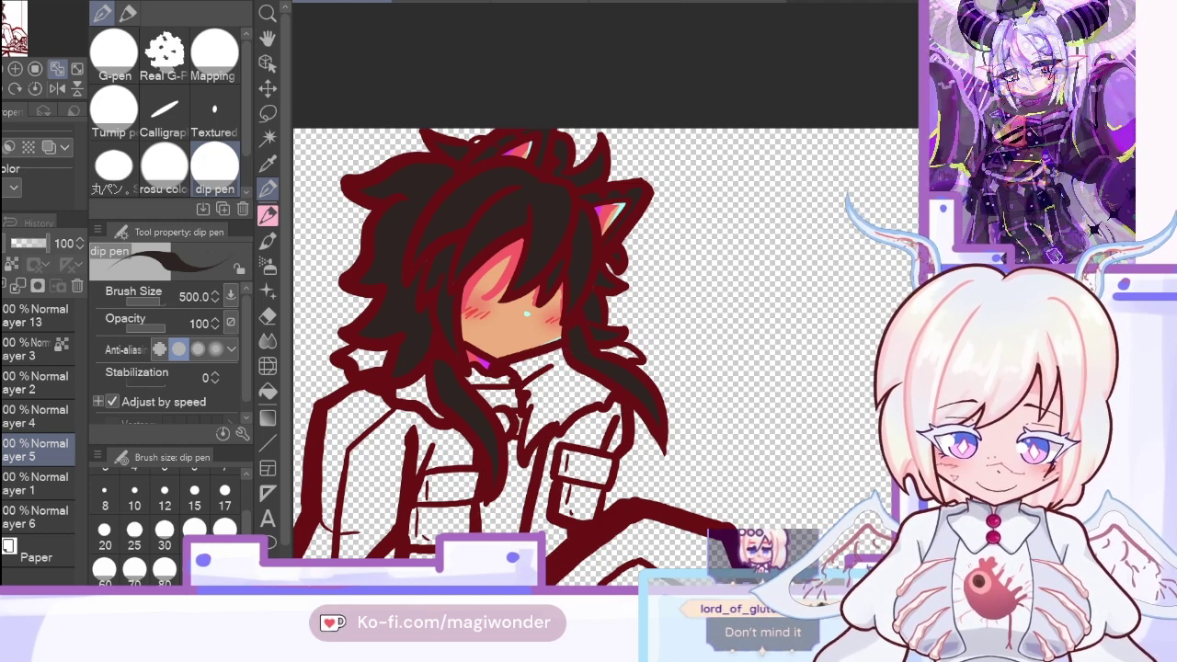
key(ctrl+shift+n)
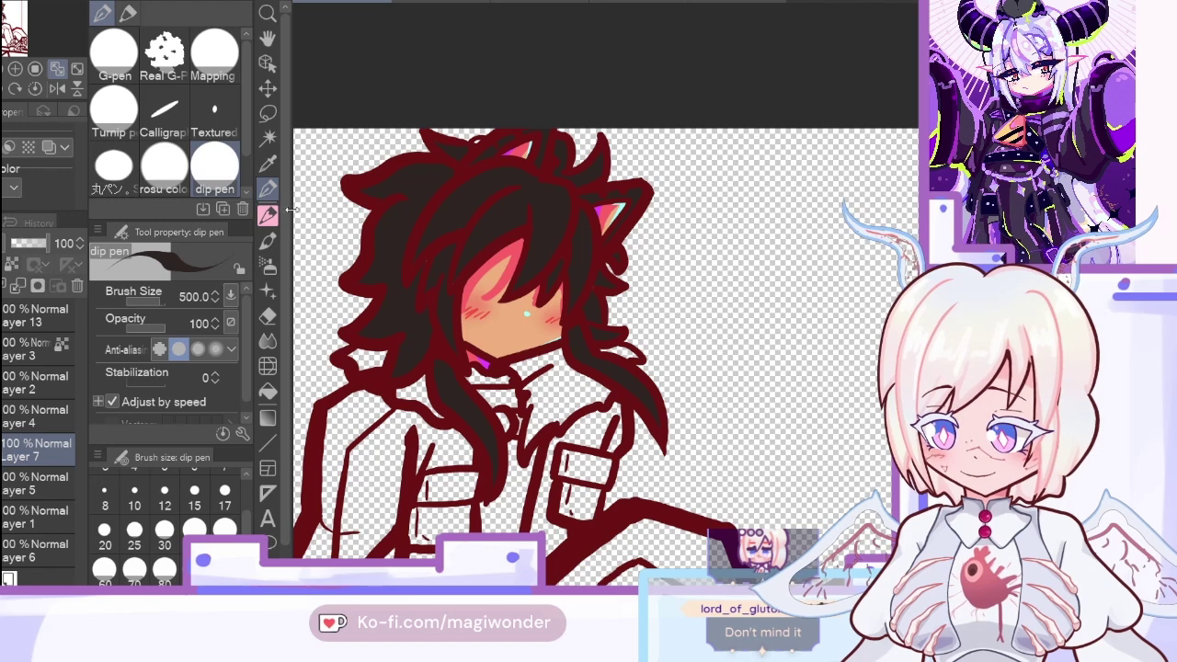
click(268, 165)
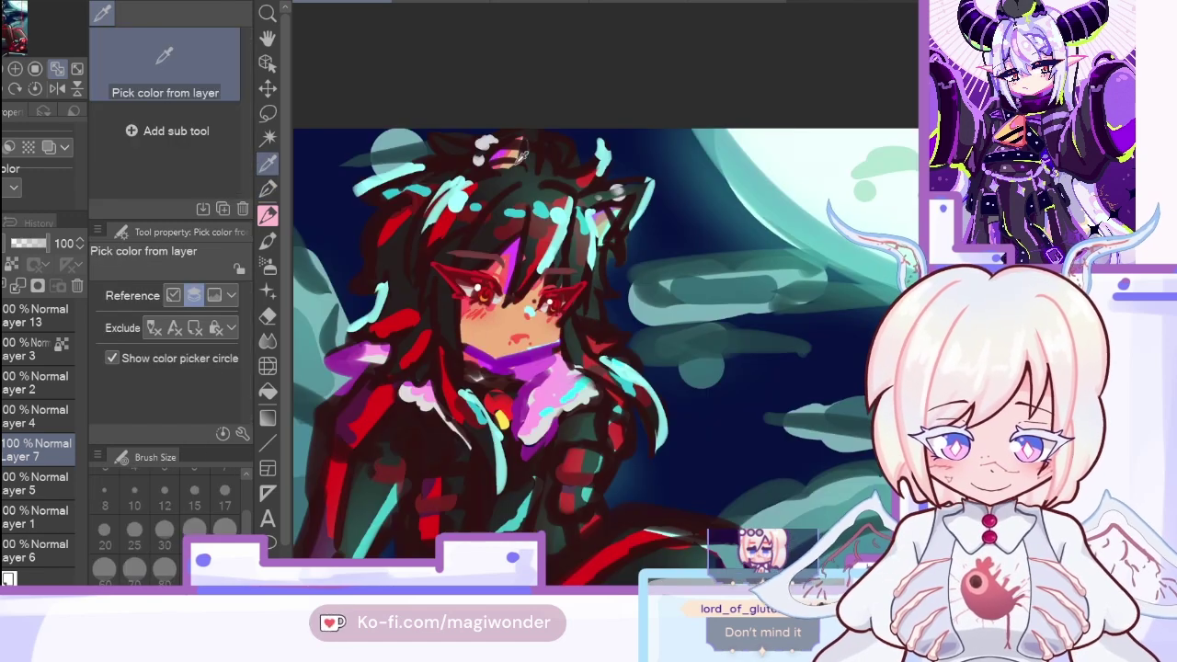
click(462, 215)
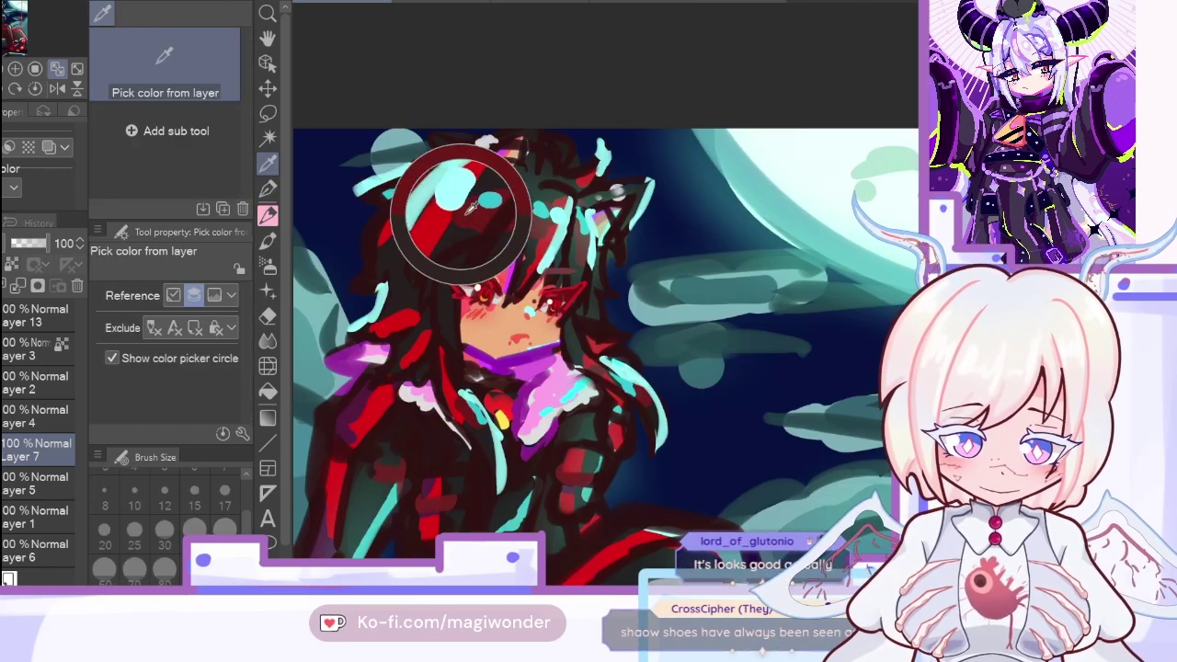
click(408, 197)
key(p)
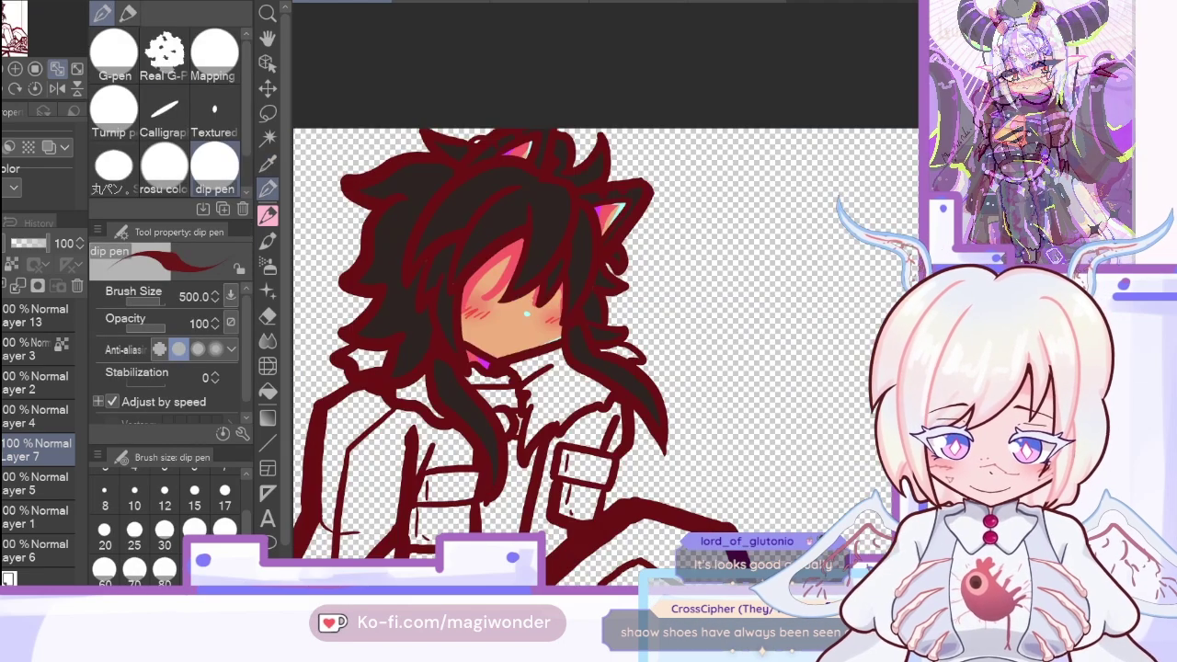
key(p)
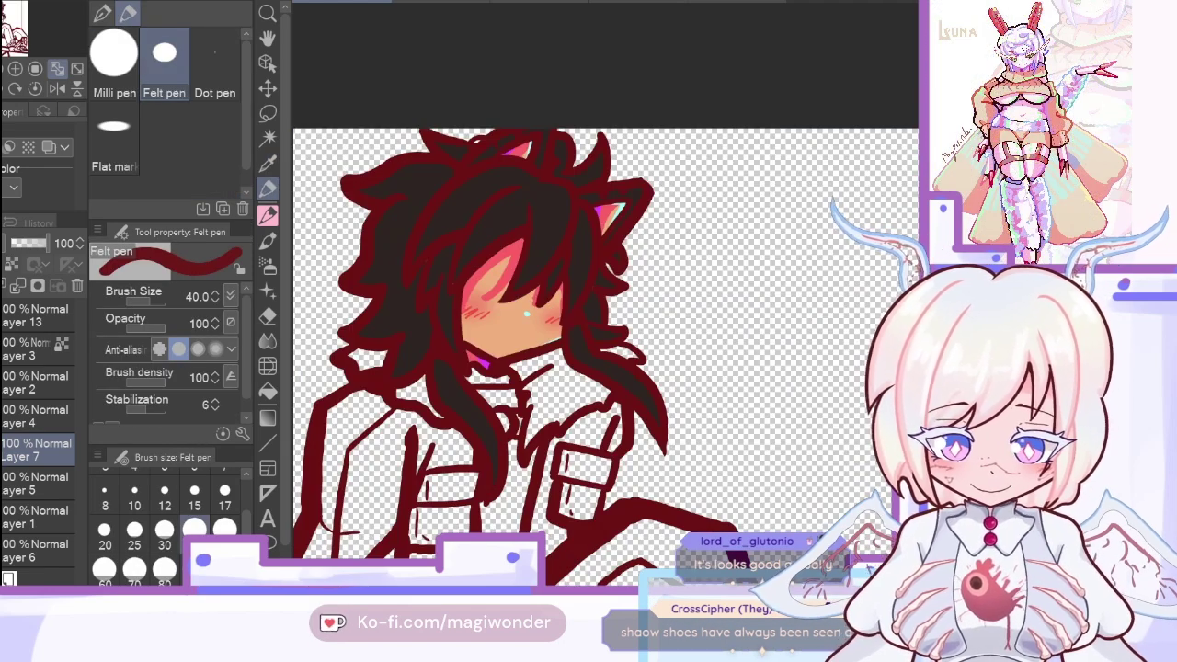
Step: Try dark red shading on the upper back hair with the Felt pen at size 200
key(bracketright)
key(bracketright)
key(bracketright)
key(bracketright)
key(bracketright)
key(bracketright)
key(bracketright)
key(bracketright)
key(bracketright)
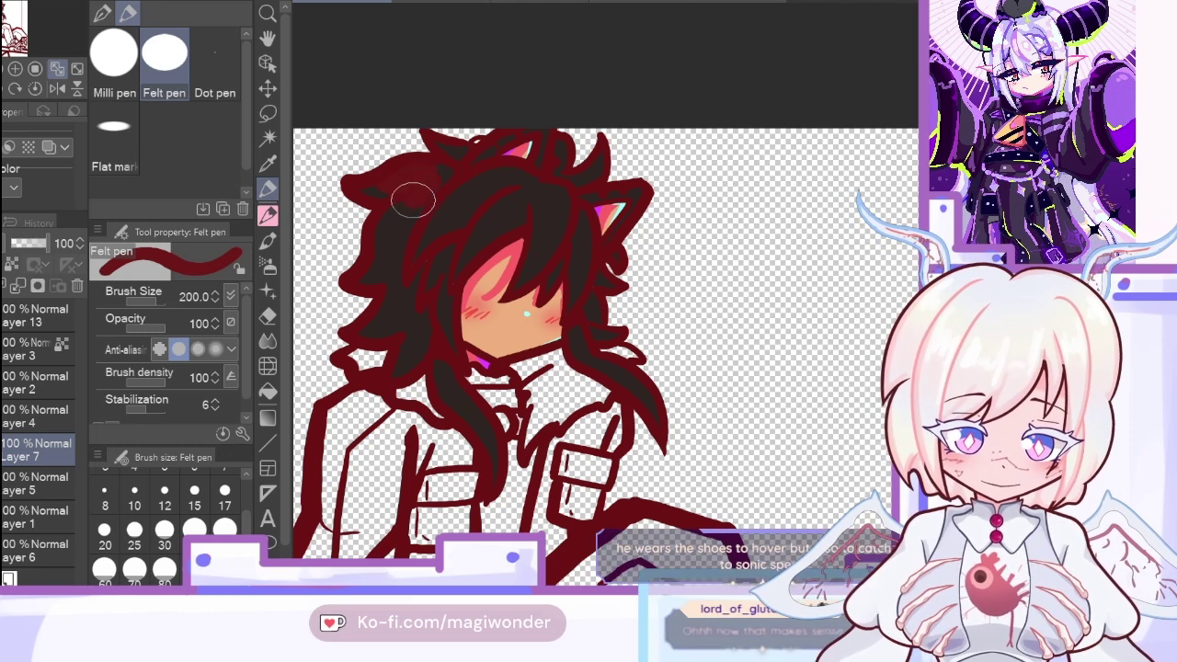
Step: Paint dark red strands across the back hair, fringe and side locks with the Felt pen at size 100, checking with the canvas mirrored
click(194, 567)
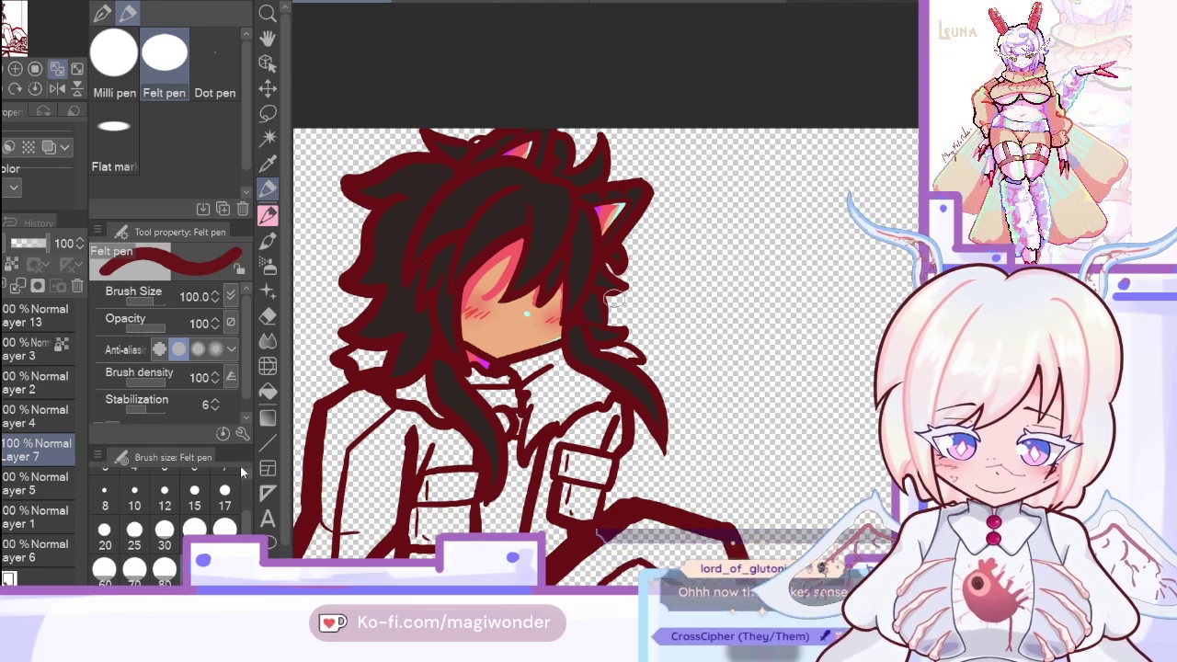
drag(404, 166, 425, 202)
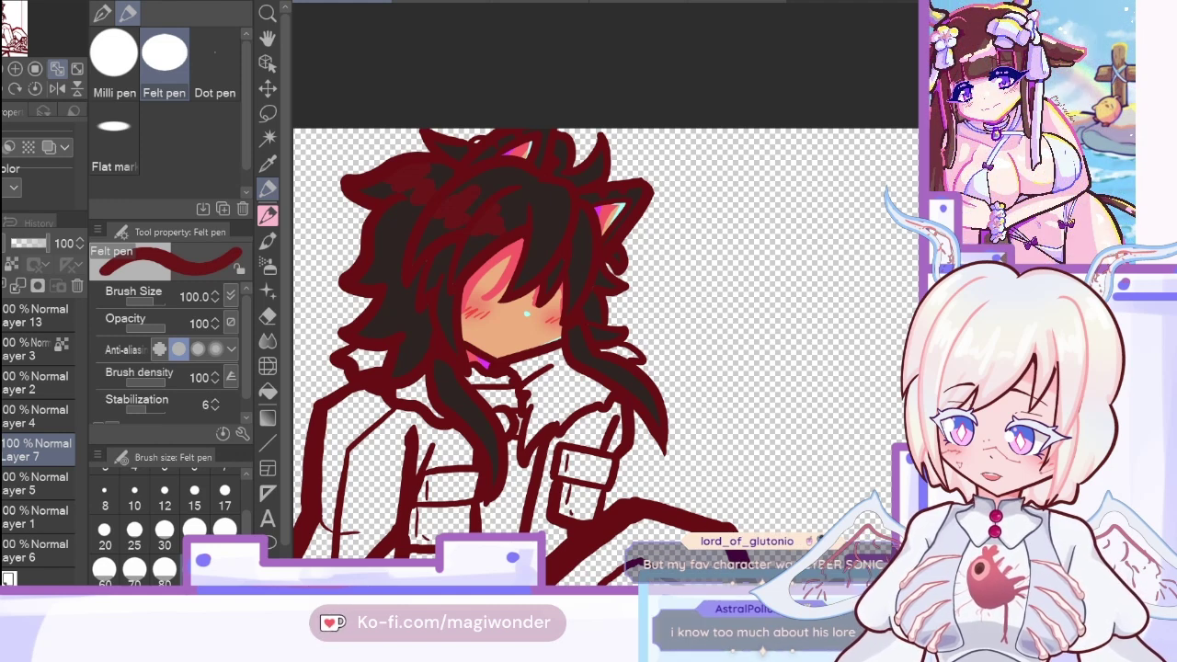
click(57, 88)
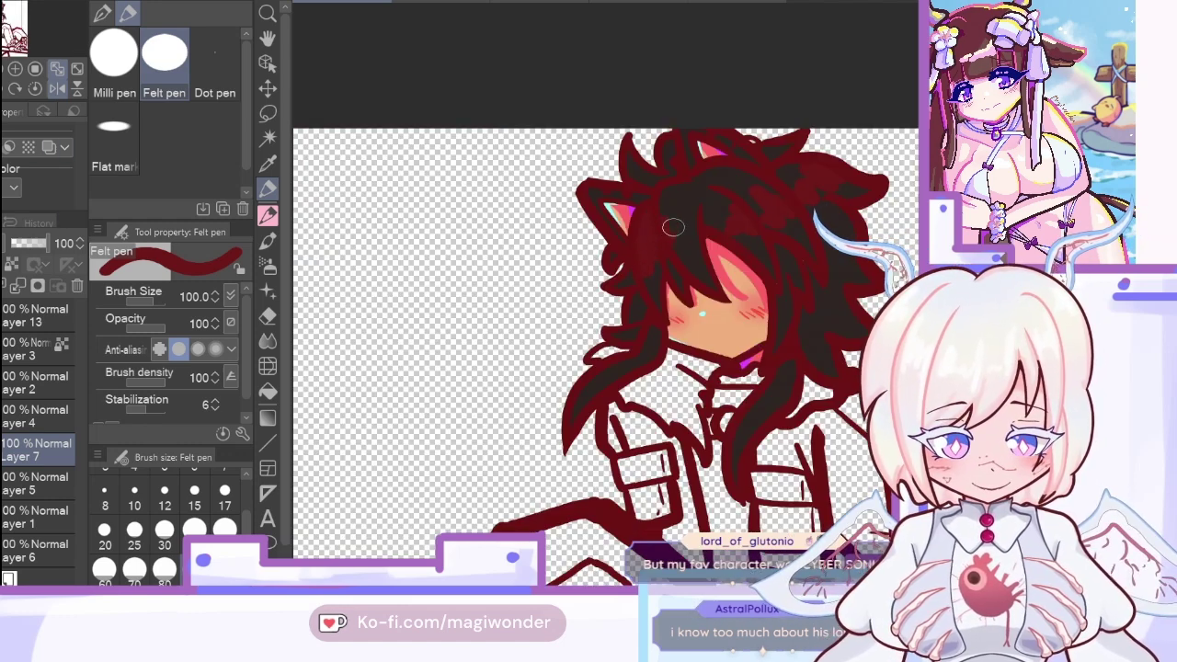
click(57, 88)
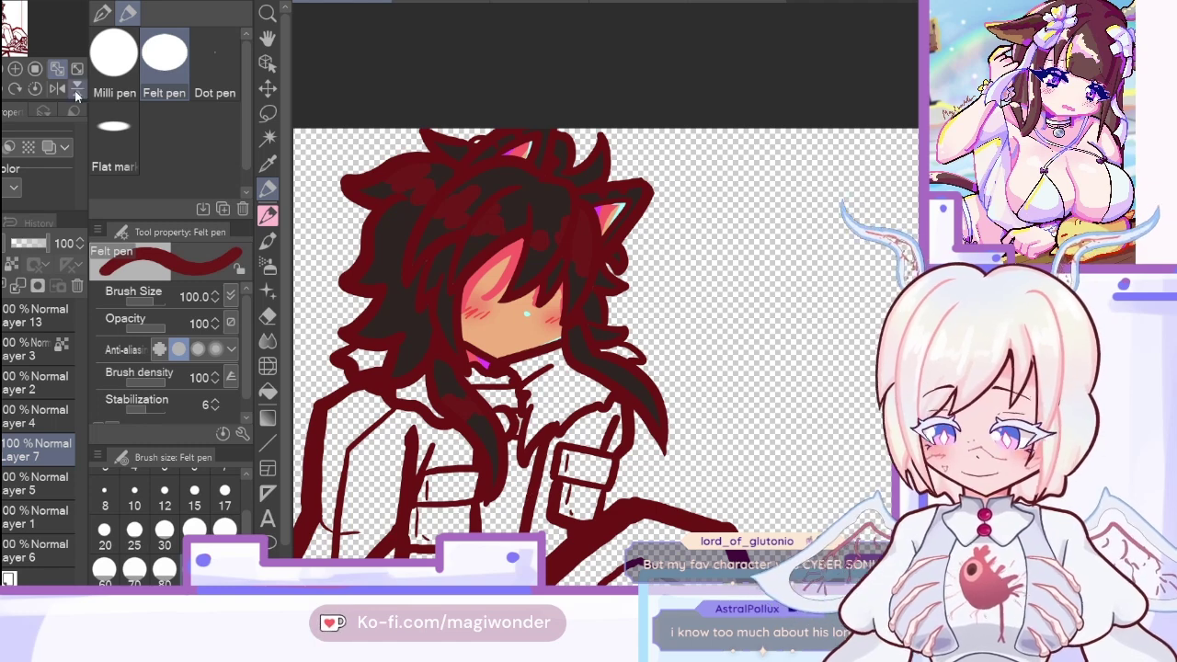
key(h)
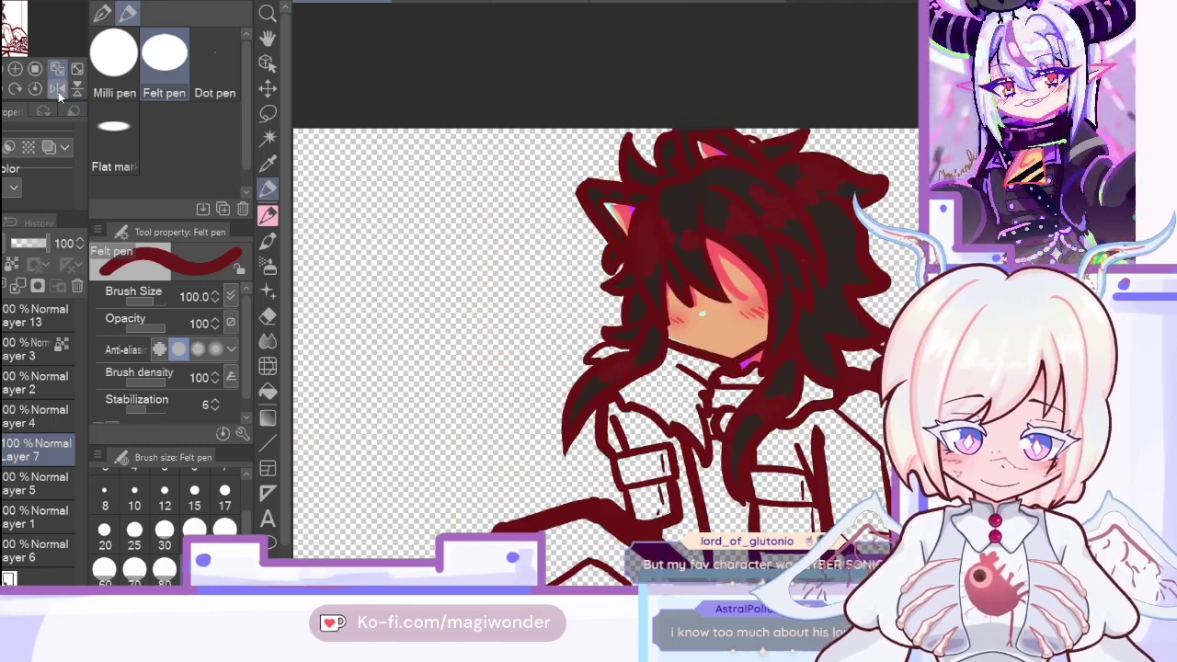
click(57, 88)
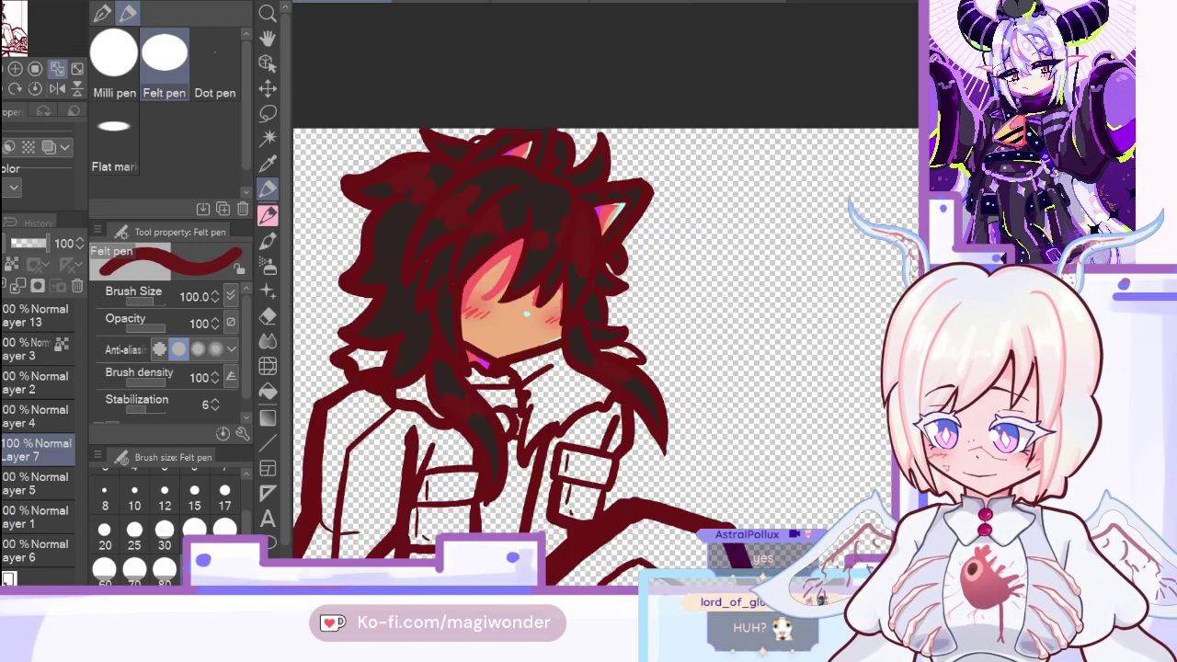
Step: Sample the bright red of the back hair strands from the reference painting and return to the Felt pen
key(i)
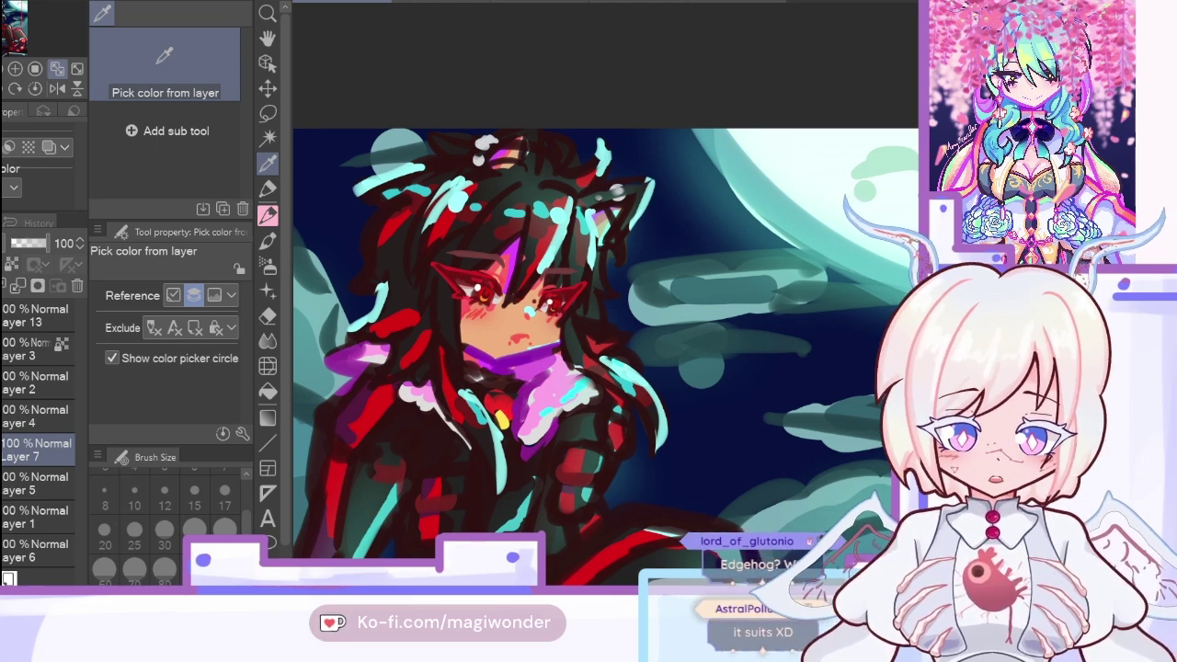
click(396, 326)
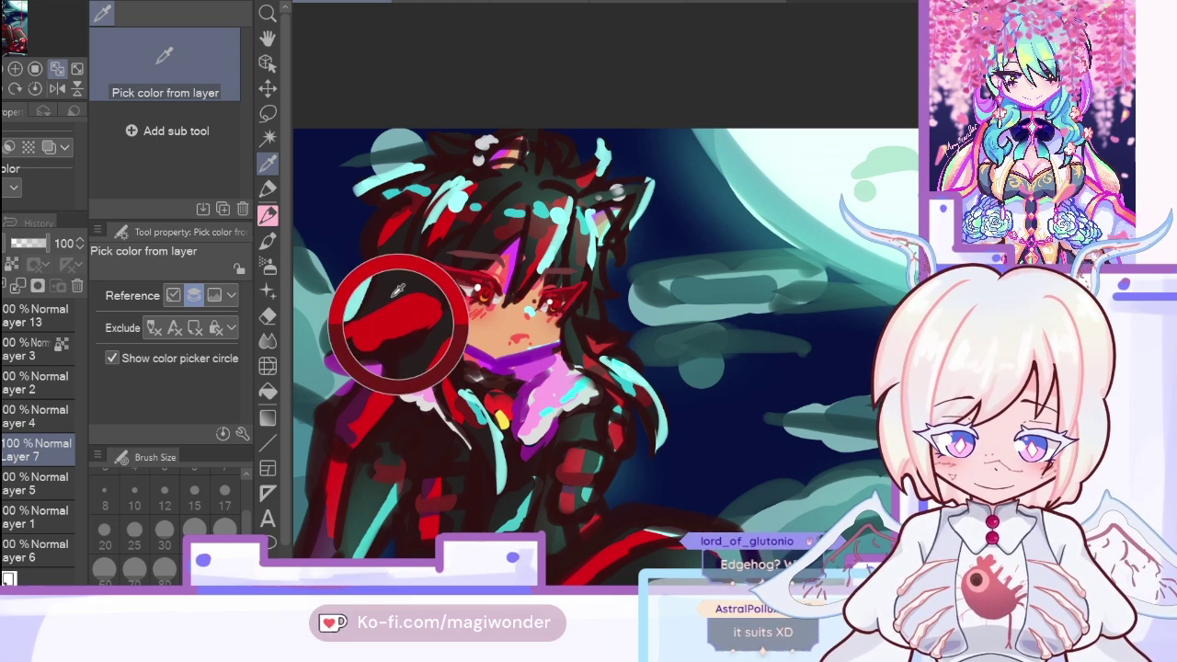
click(268, 188)
Step: Try a bright red highlight on the lower back hair with the Felt pen at size 100, and undo it
click(4, 359)
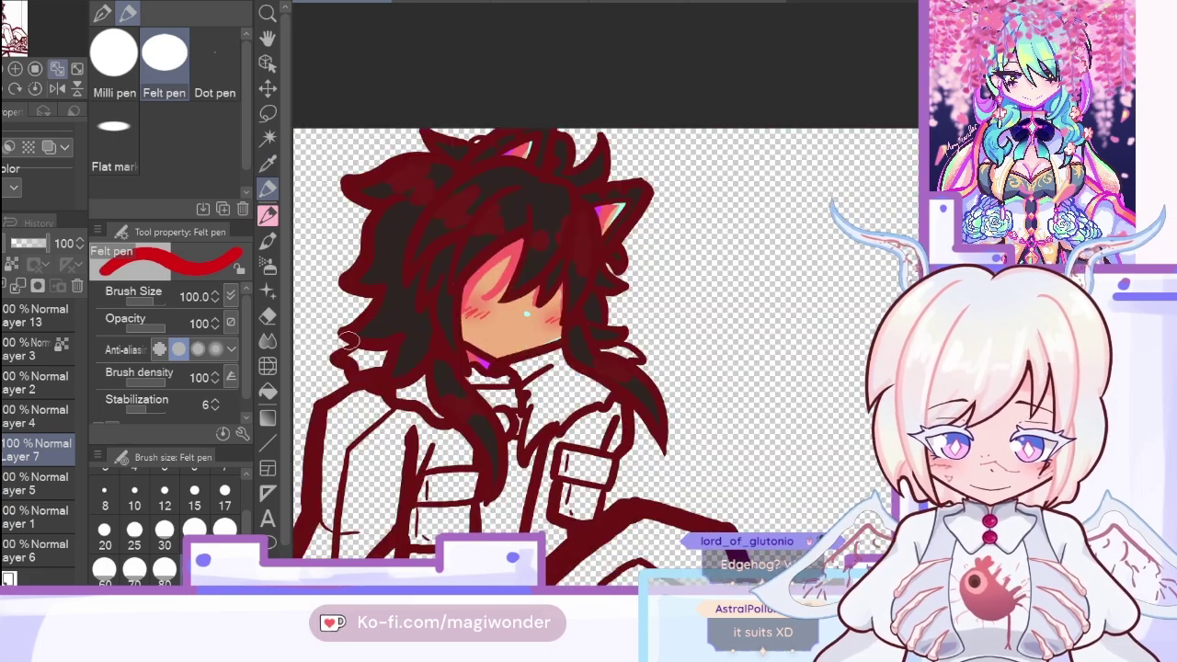
drag(405, 323, 366, 334)
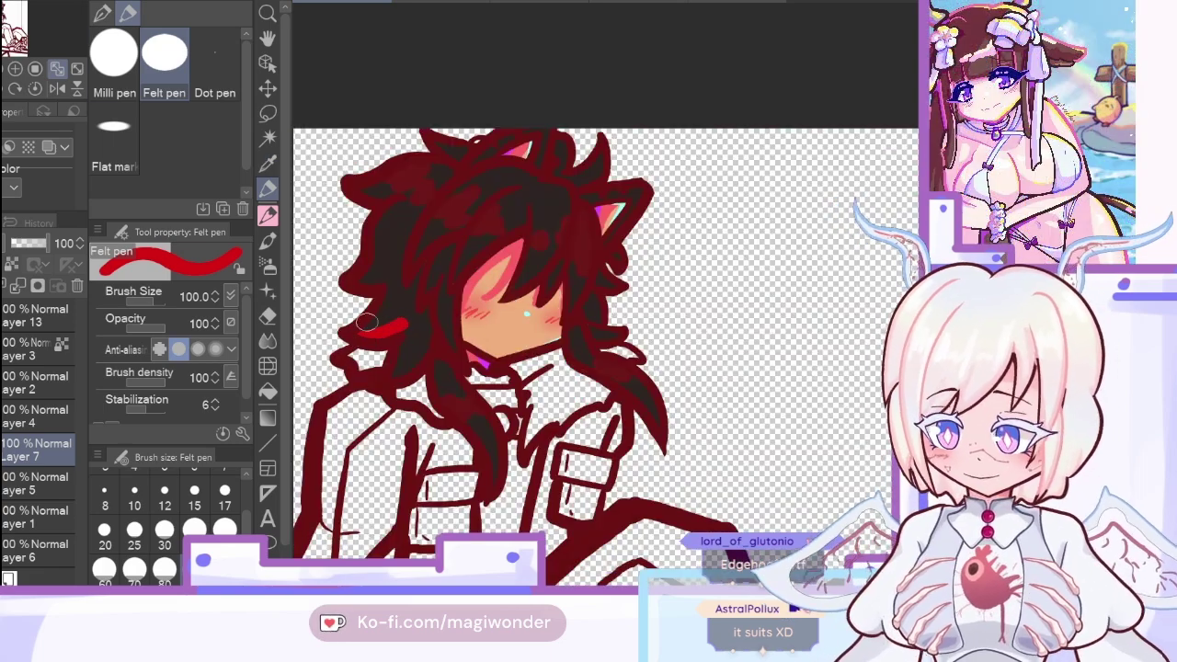
key(ctrl+z)
key(ctrl+z)
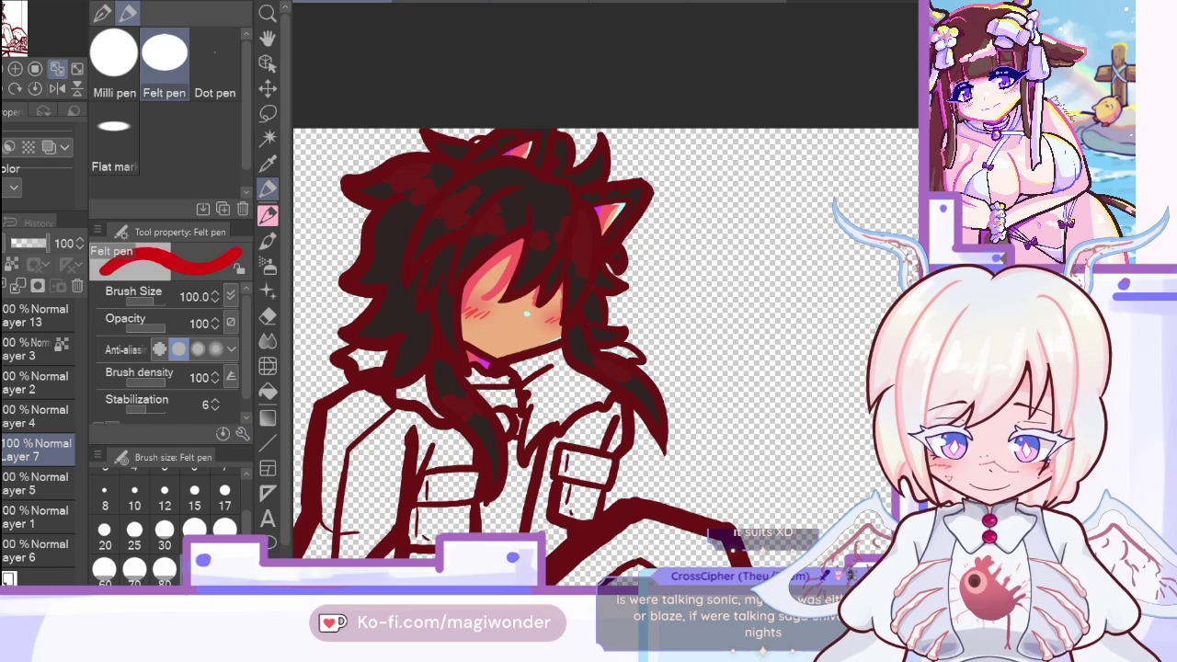
Step: Paint bright red highlights on the lower back hair strands and down the long front lock with the Felt pen at size 60
click(104, 570)
drag(366, 335, 403, 325)
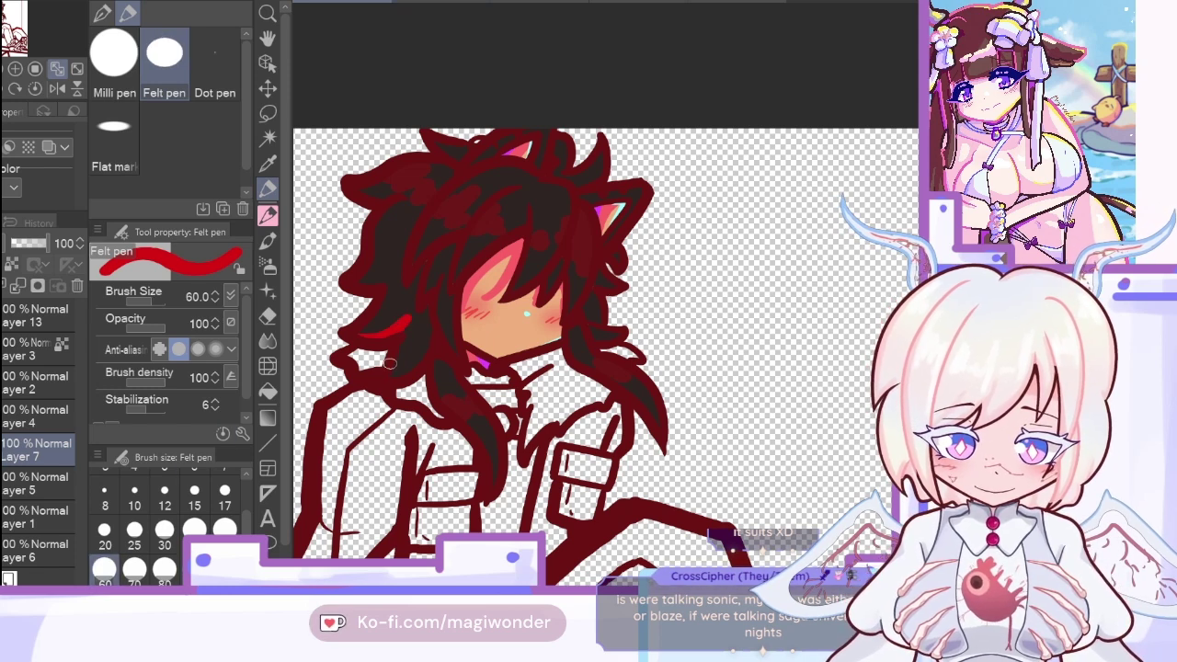
drag(396, 365, 417, 358)
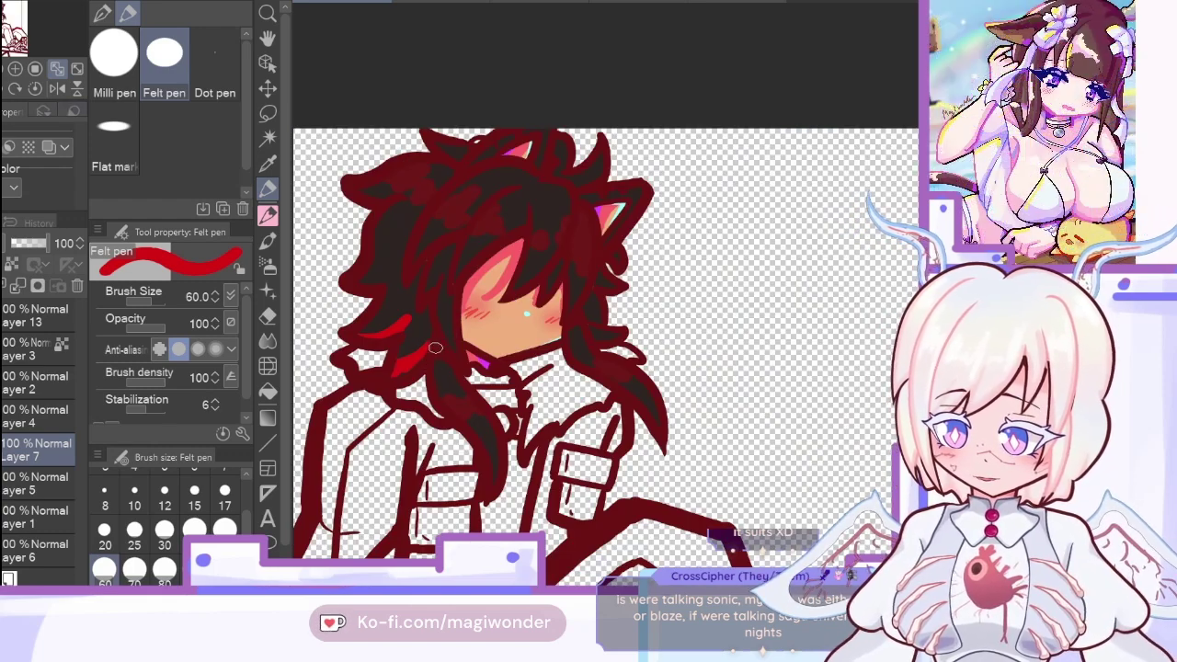
drag(436, 361, 440, 387)
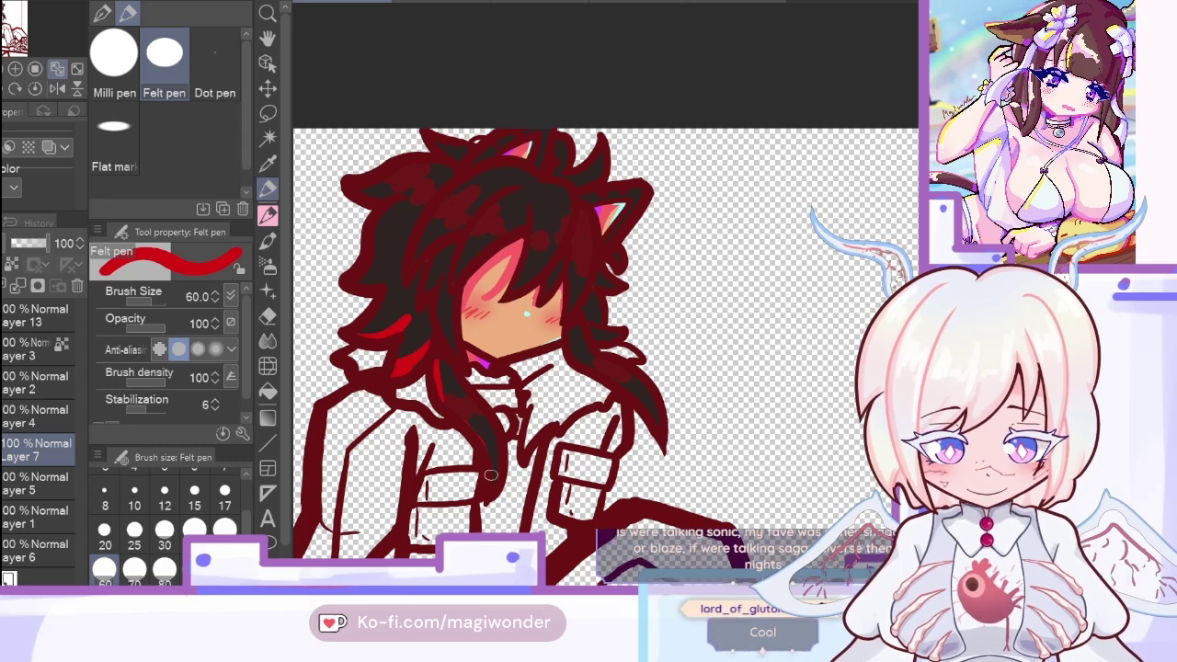
mouse_move(462, 416)
mouse_down()
mouse_move(487, 453)
mouse_move(491, 497)
mouse_up()
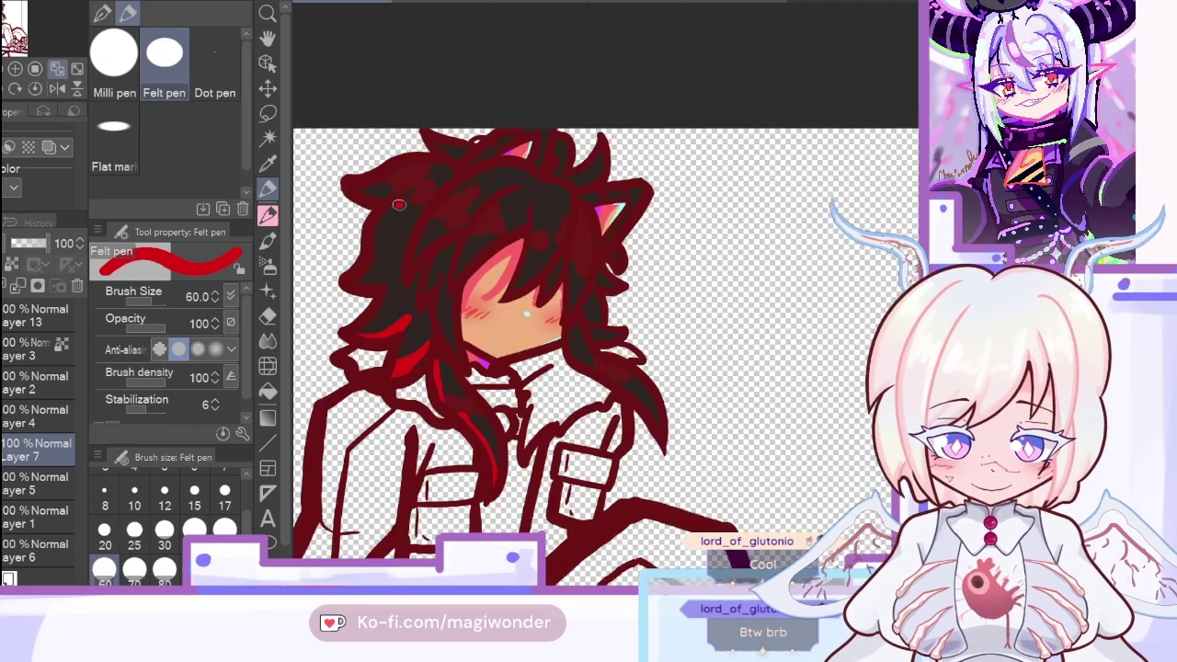
Step: Add bright red highlights to the upper back hair, the fringe and, with the canvas mirrored, the far side lock
drag(398, 204, 368, 250)
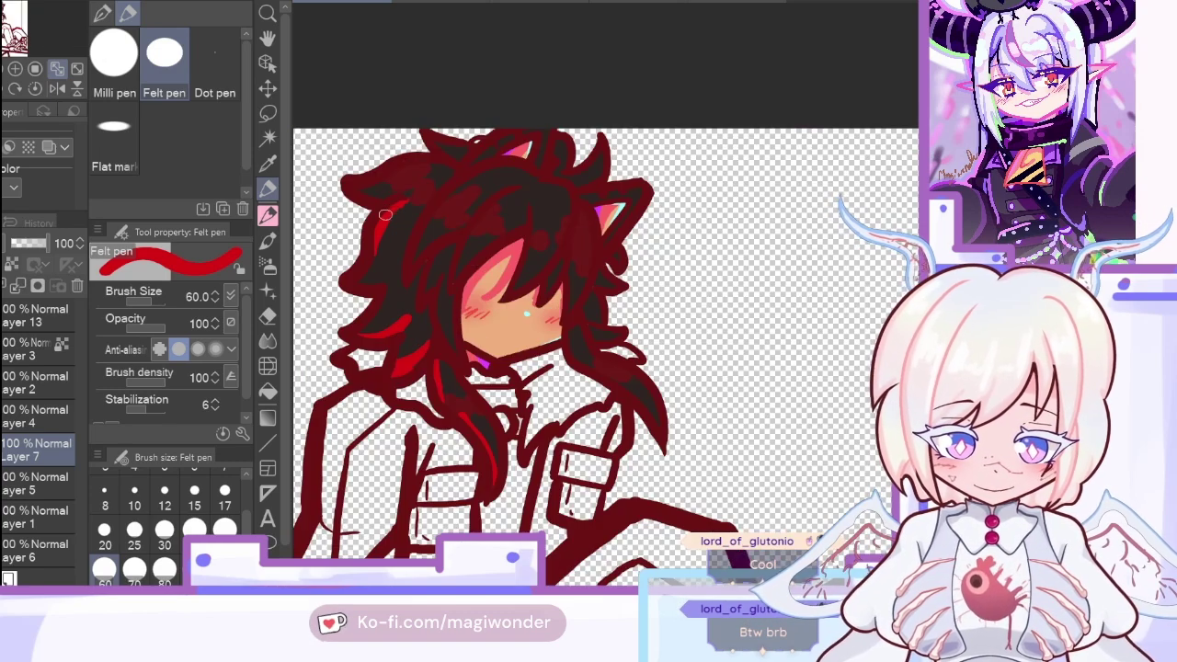
drag(406, 199, 428, 179)
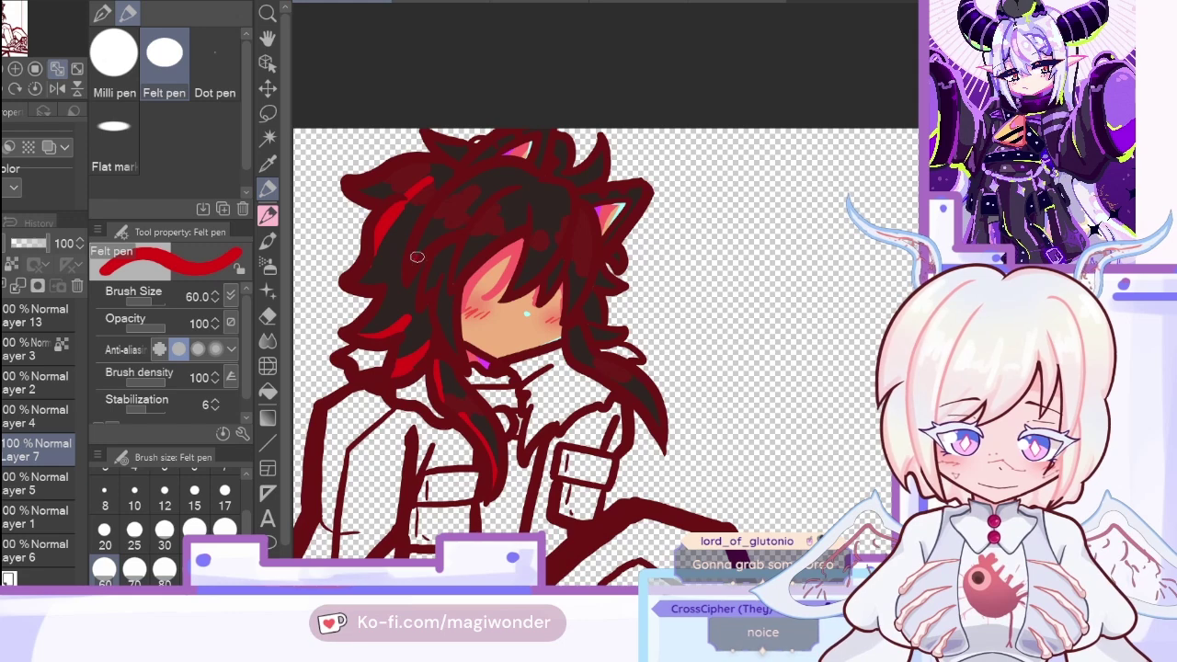
mouse_move(418, 256)
mouse_down()
mouse_move(433, 220)
mouse_move(490, 170)
mouse_up()
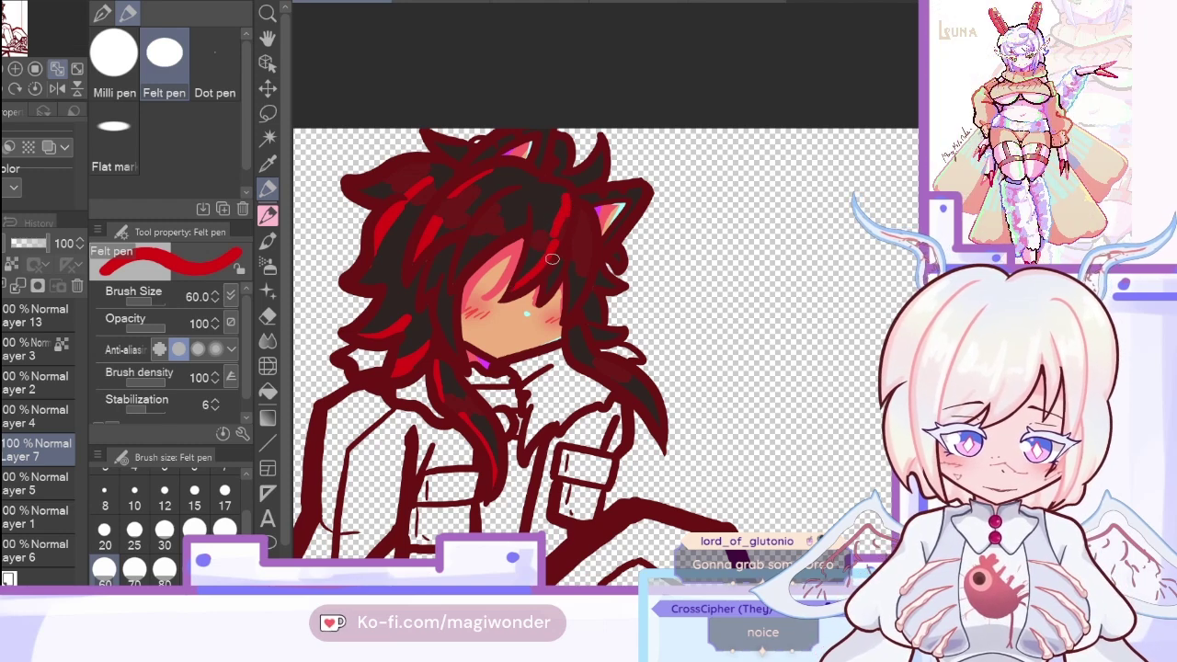
click(57, 89)
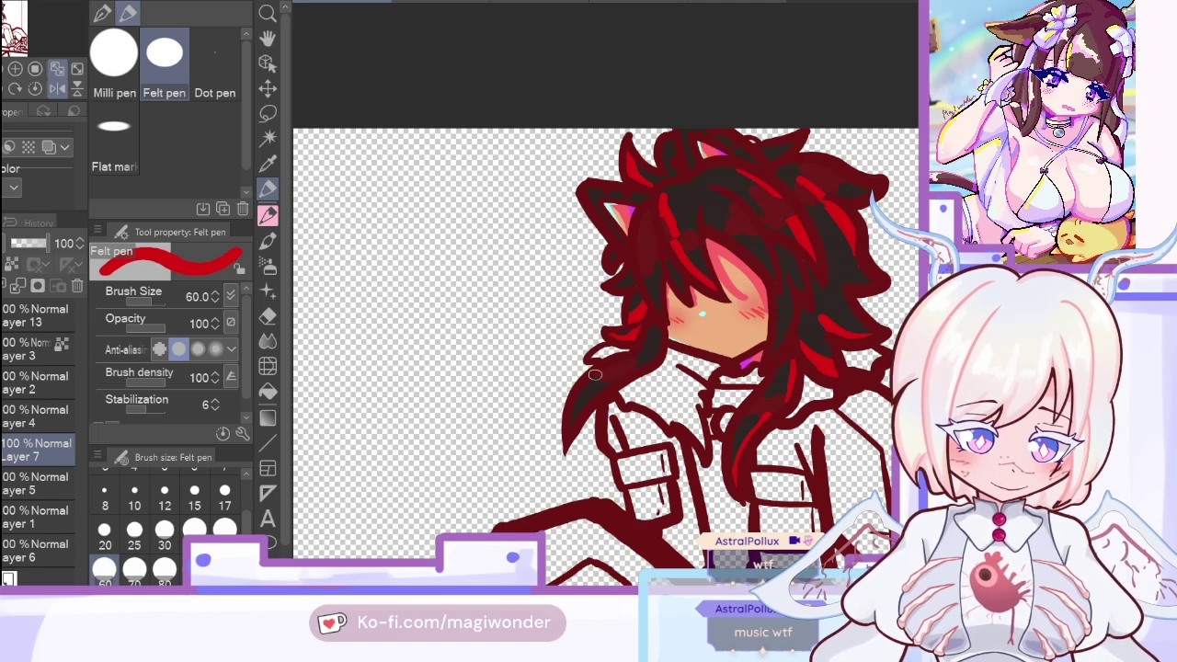
drag(593, 375, 565, 432)
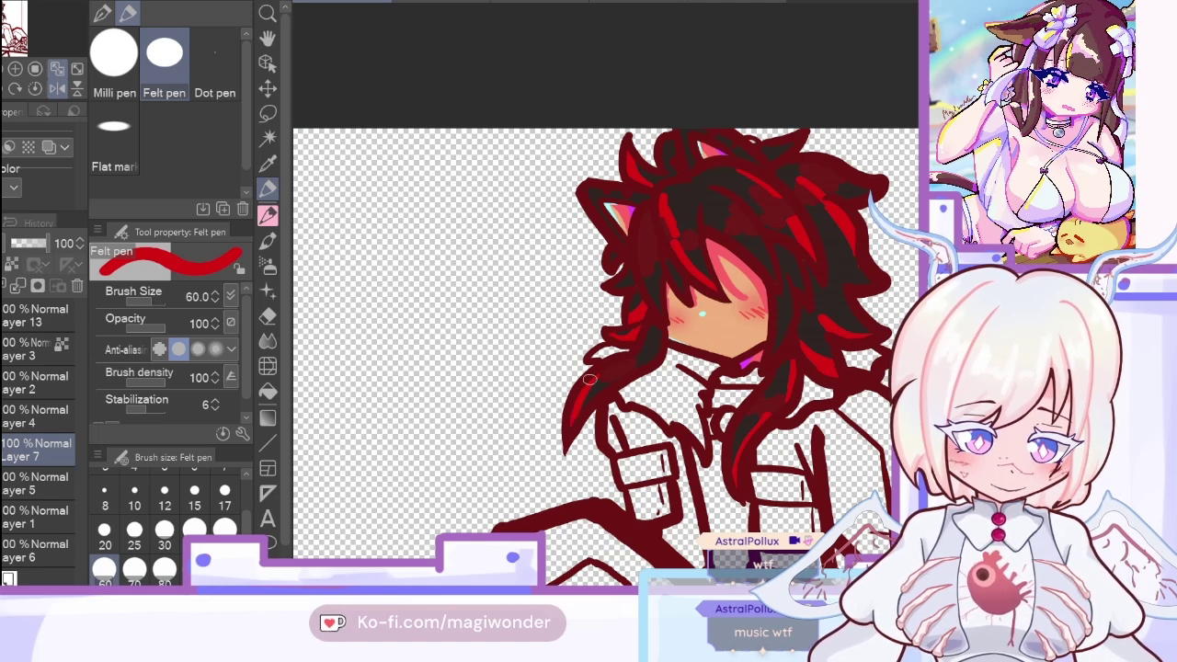
Step: Unmirror the canvas, sample the light cyan of the hair highlights from the reference painting and return to the Felt pen
key(c)
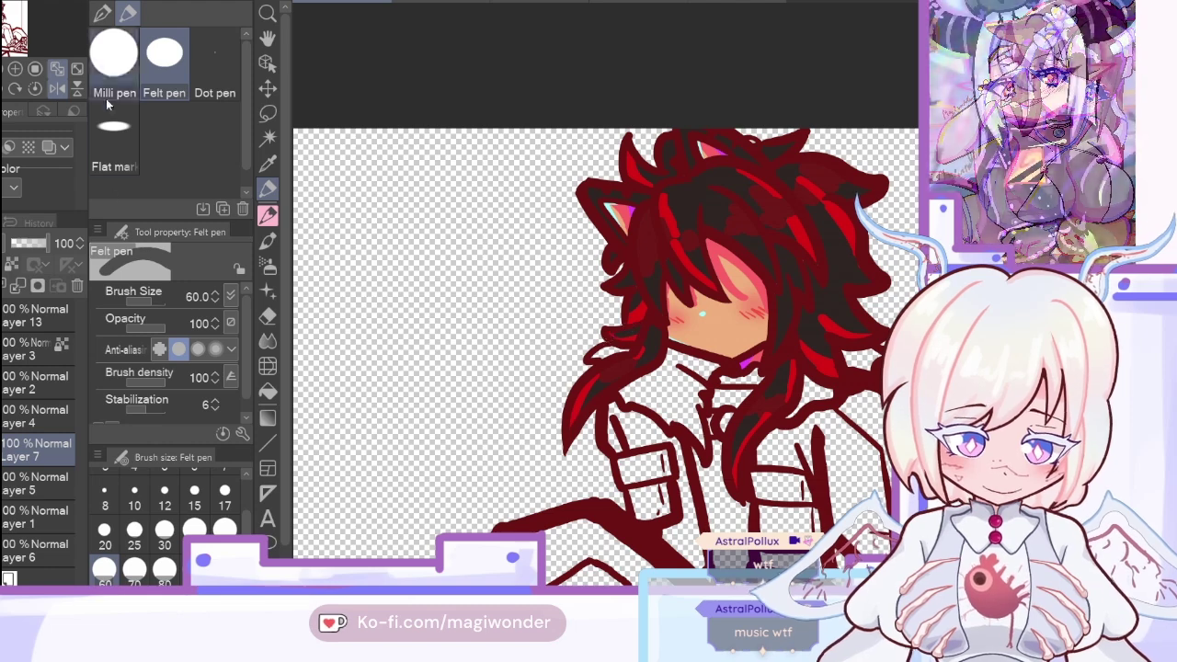
click(57, 88)
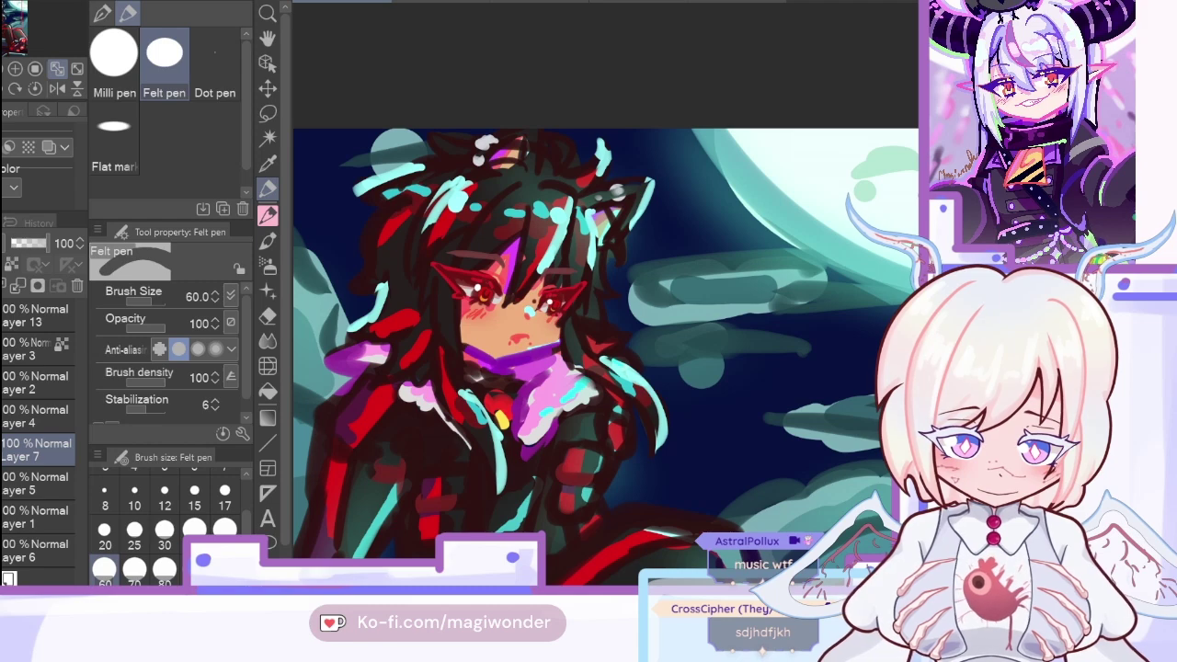
click(268, 164)
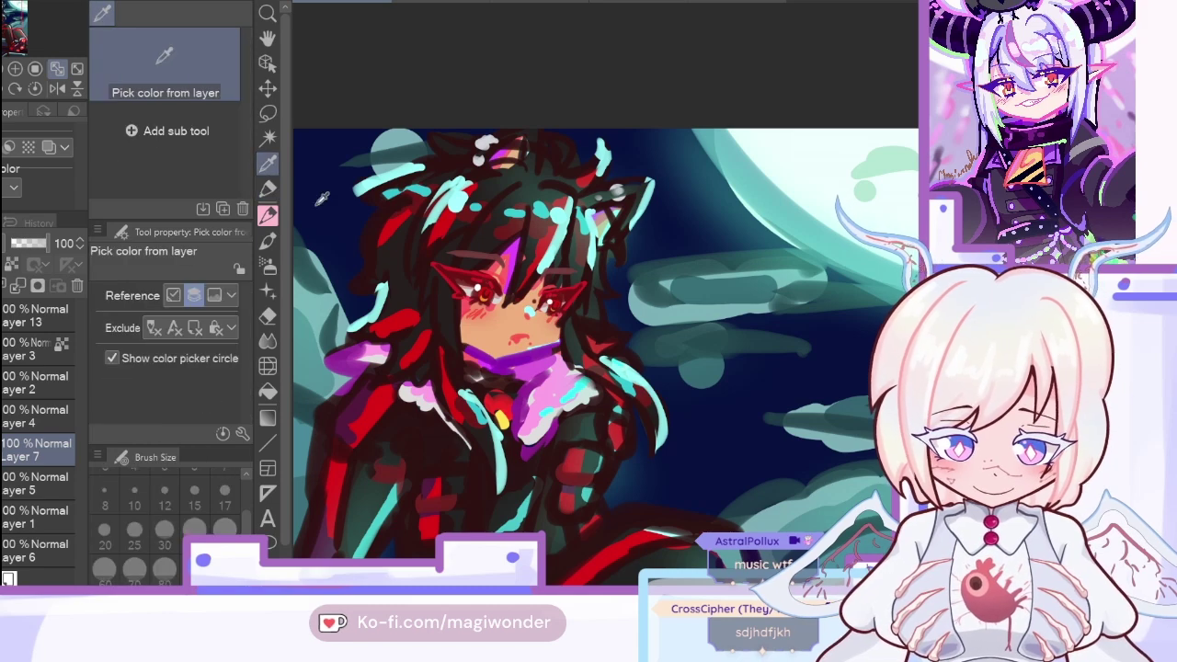
click(604, 169)
click(268, 190)
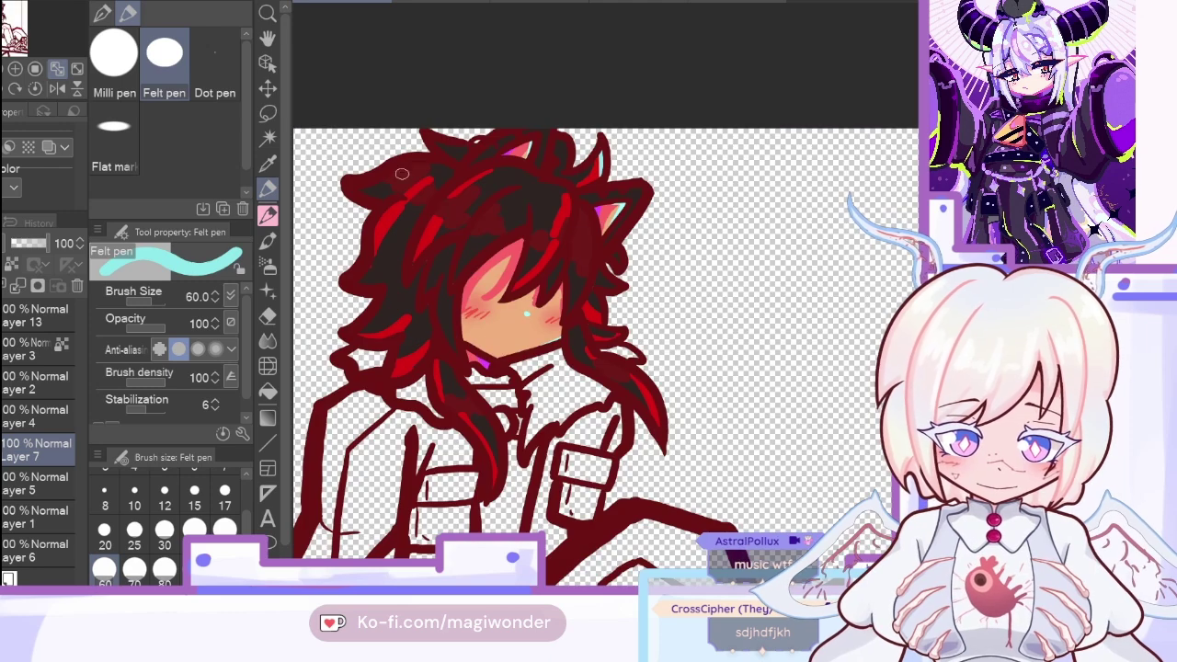
Step: Paint cyan highlights on the upper back hair with the Felt pen at size 60 and on the lower back hair at size 70
drag(359, 191, 451, 169)
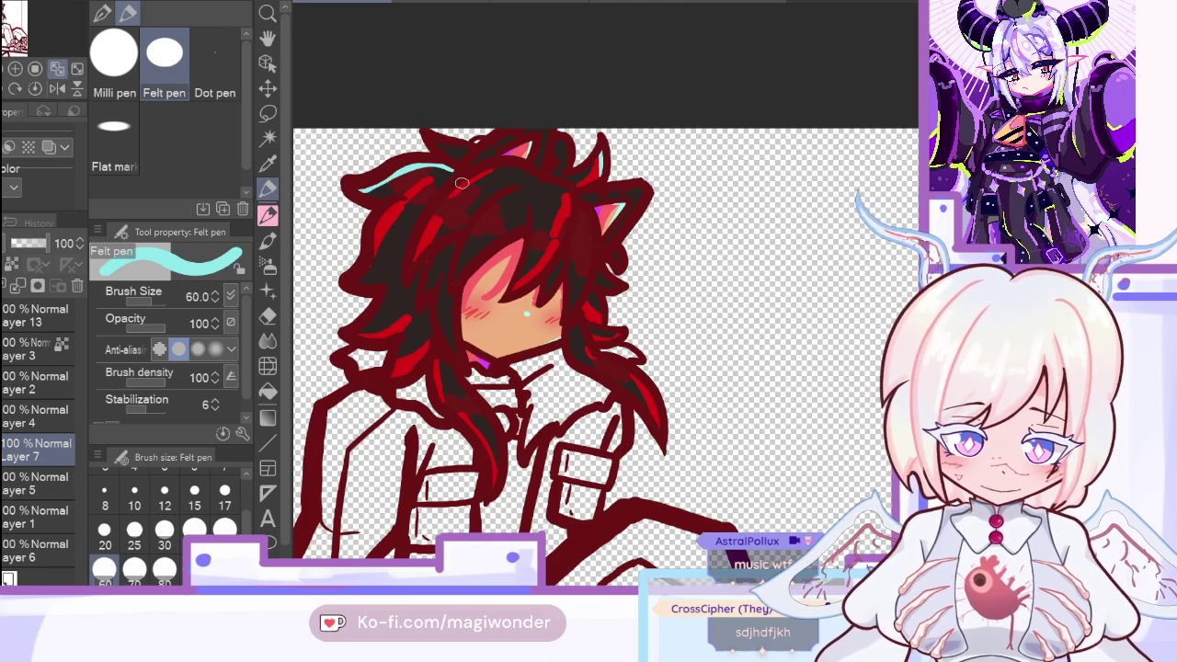
drag(468, 180, 434, 214)
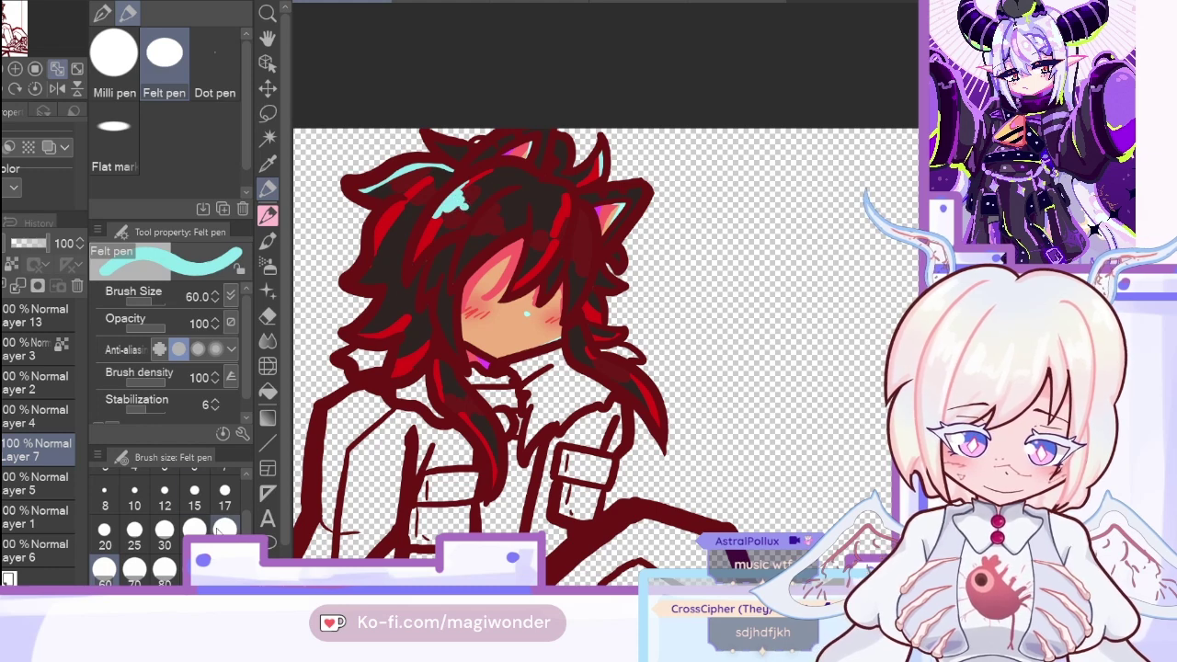
click(134, 569)
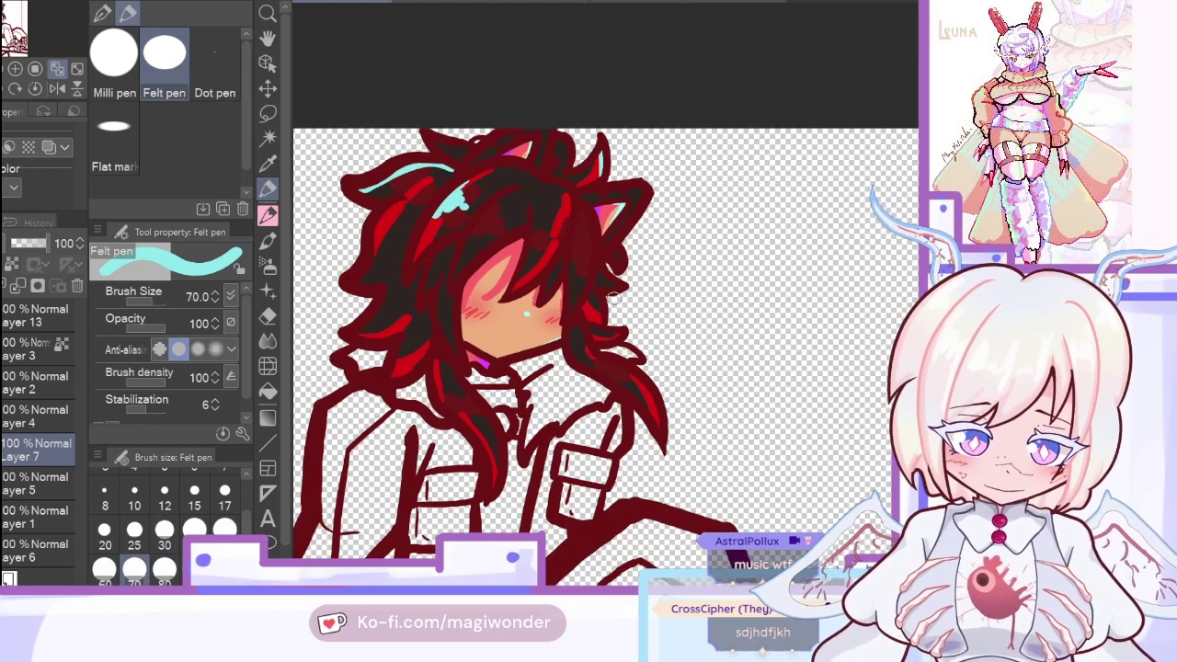
drag(386, 297, 352, 336)
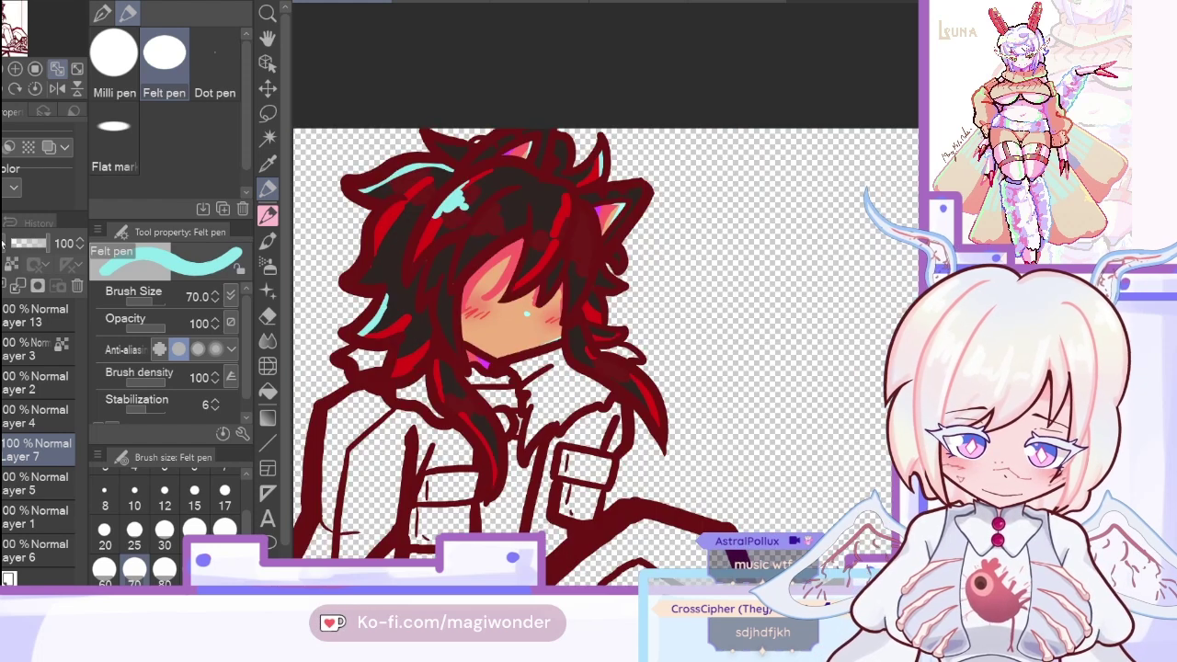
Step: Paint cyan highlights along both long side locks on the mirrored canvas, then unmirror it and highlight the fringe, using size 70
click(57, 88)
drag(601, 367, 571, 428)
drag(574, 420, 624, 364)
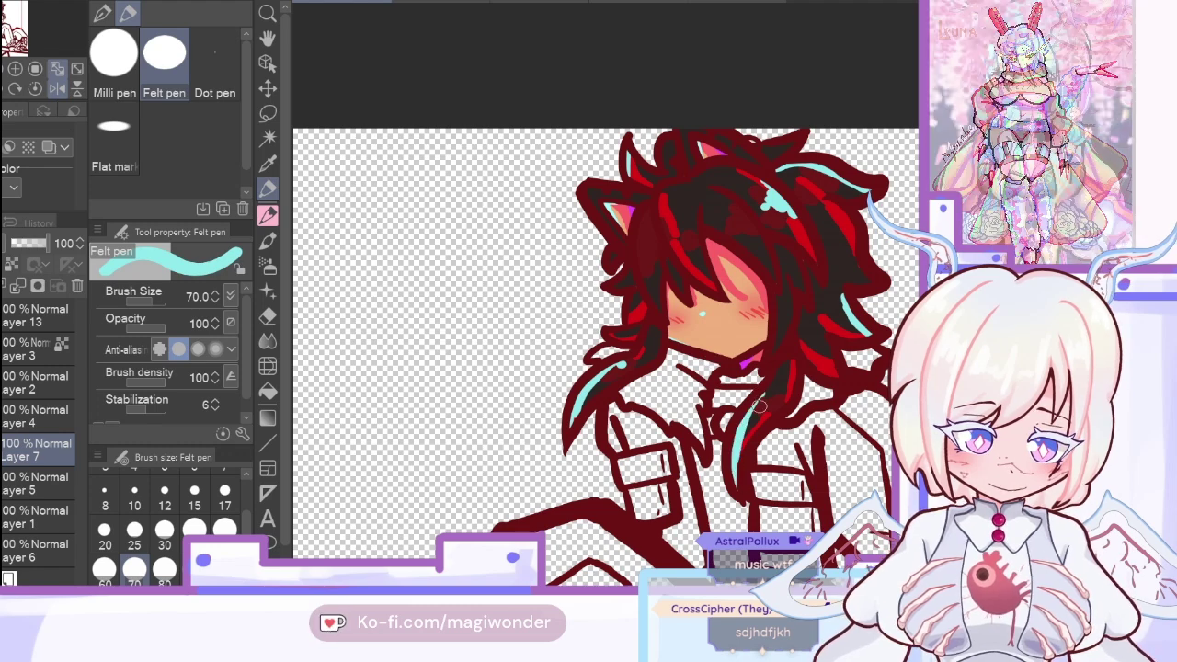
key(h)
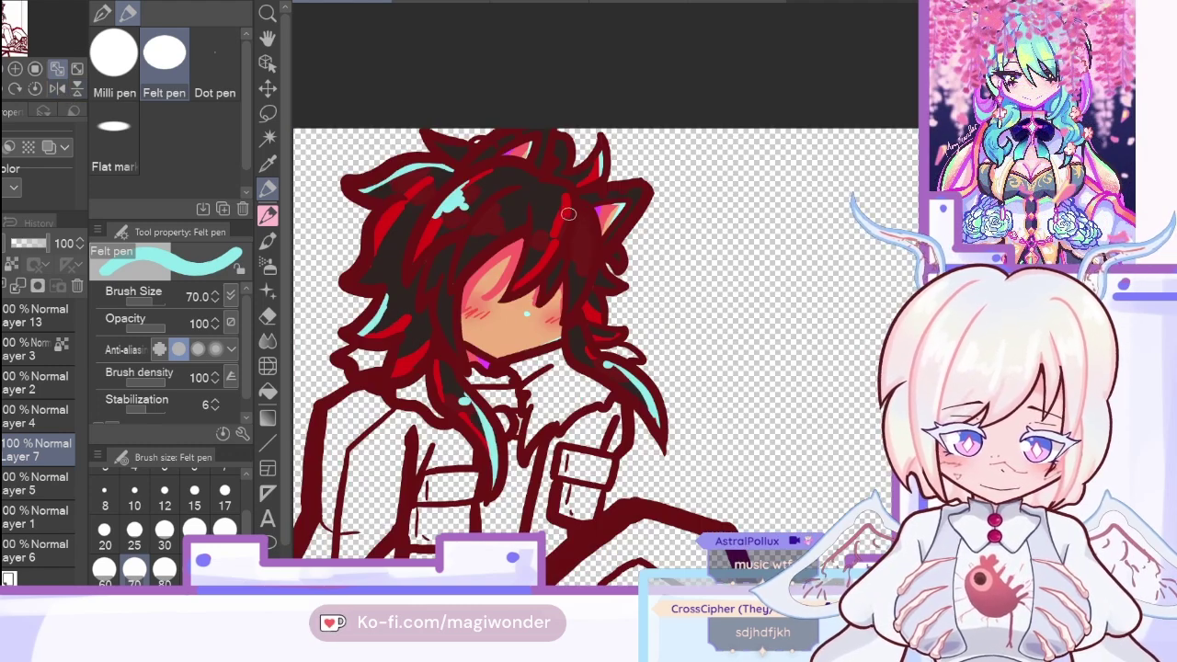
mouse_move(569, 213)
mouse_down()
mouse_move(552, 260)
mouse_move(550, 237)
mouse_move(537, 241)
mouse_up()
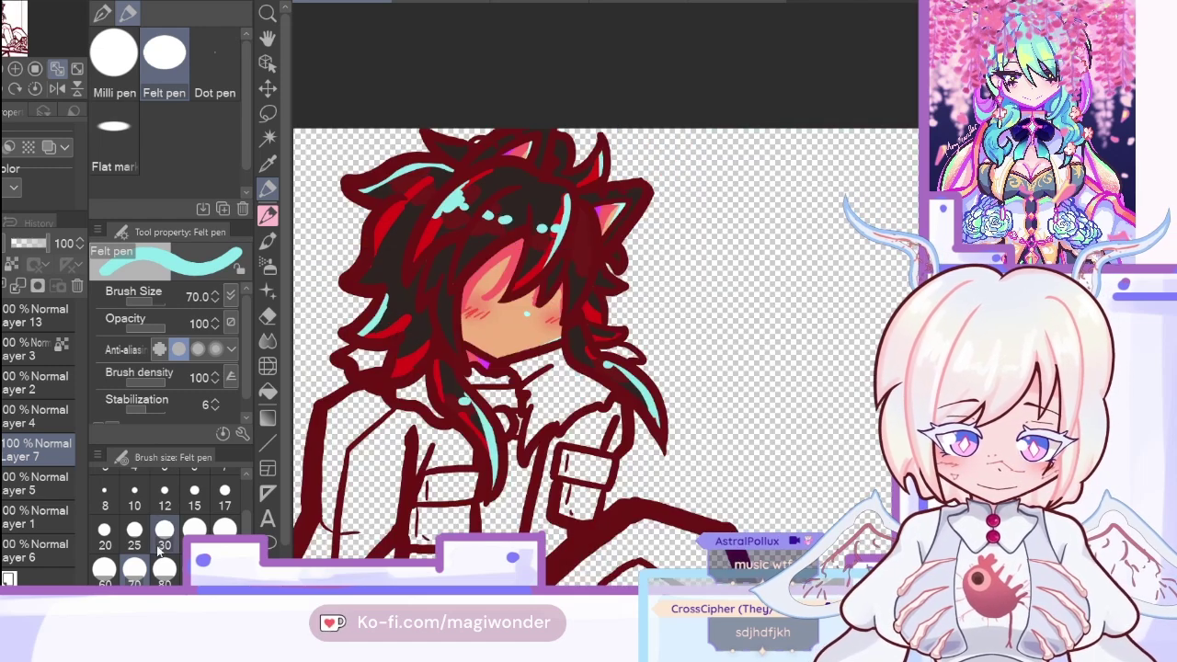
Step: Paint a curved cyan strand in the hair below the pointed ear at size 60 on the mirrored canvas, then unmirror it
click(58, 88)
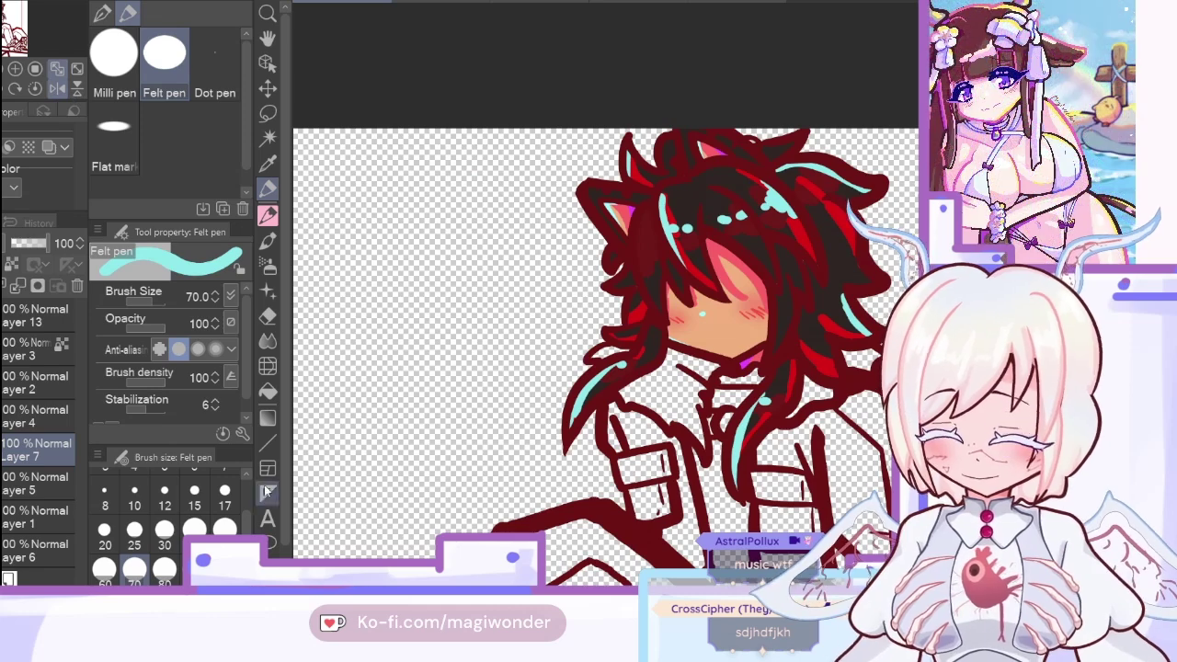
click(104, 568)
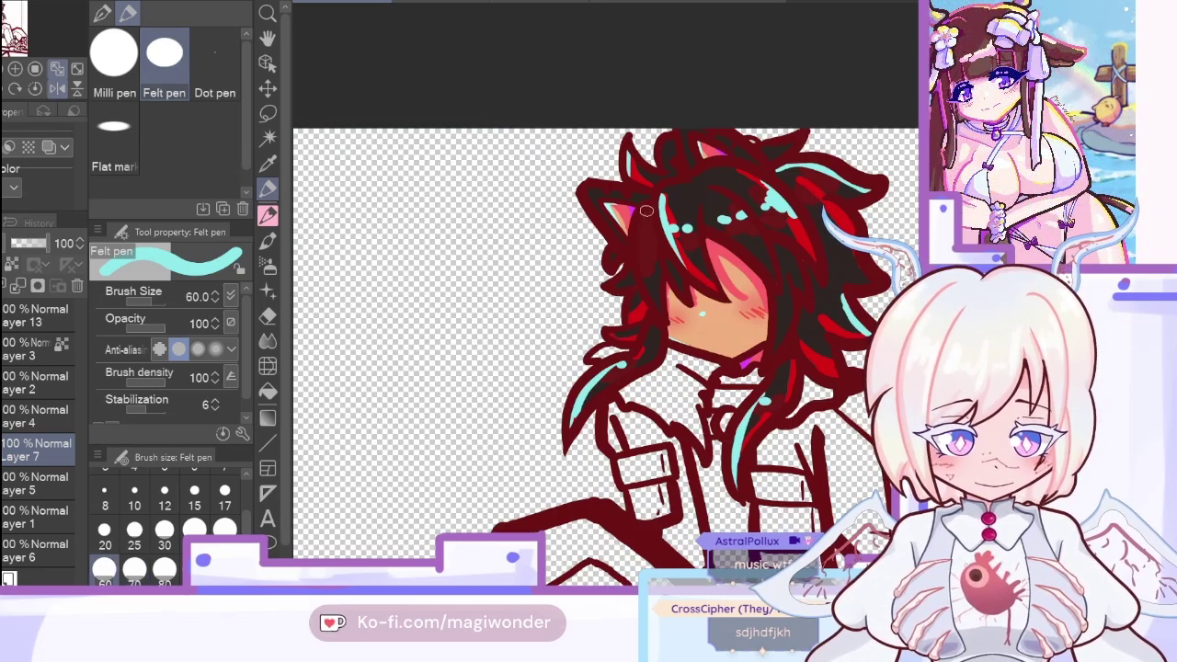
drag(641, 221, 643, 290)
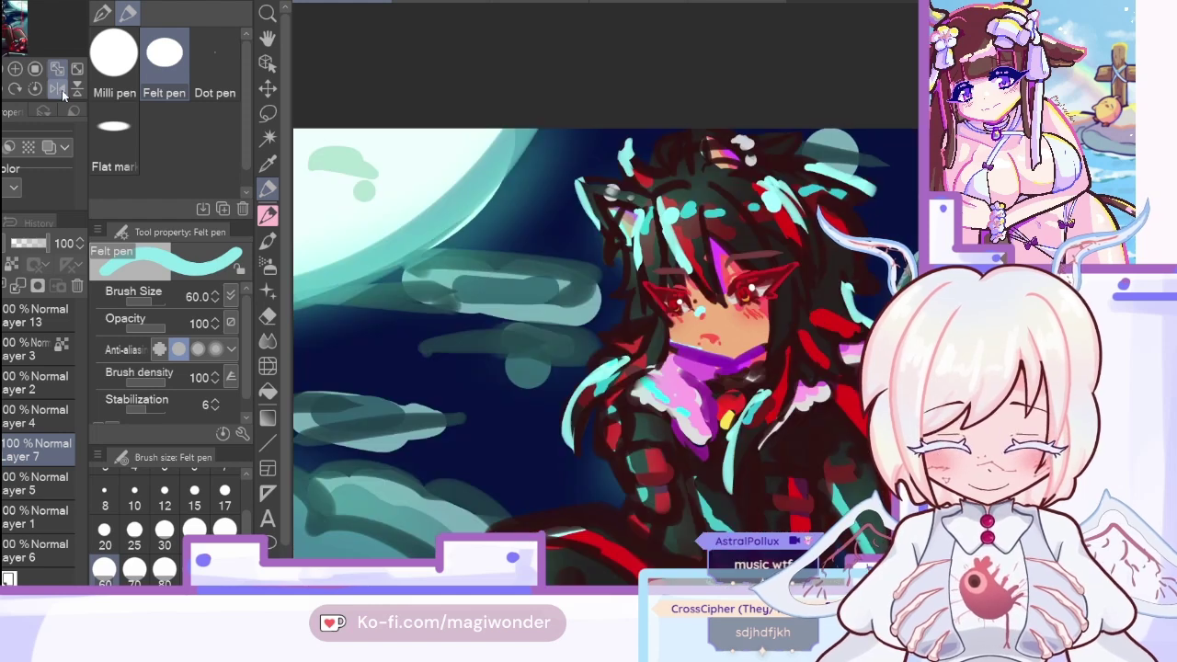
click(58, 89)
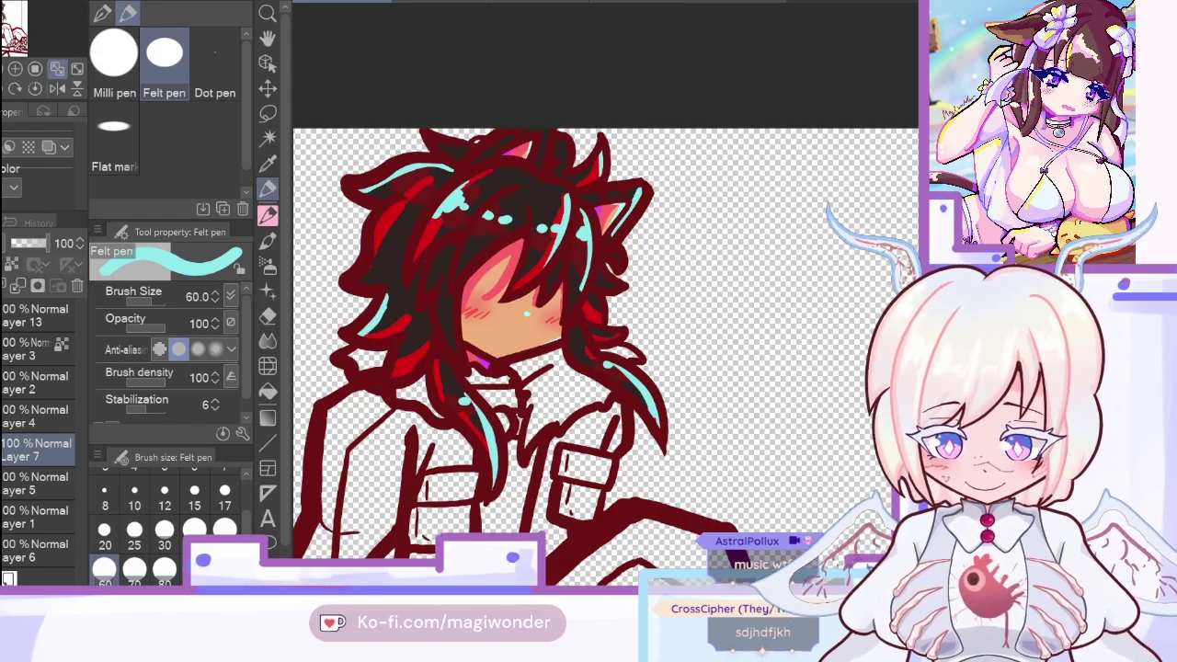
Step: Merge the hair's Layer 7 down into Layer 5, and try merging the result into Layer 1
key(ctrl+e)
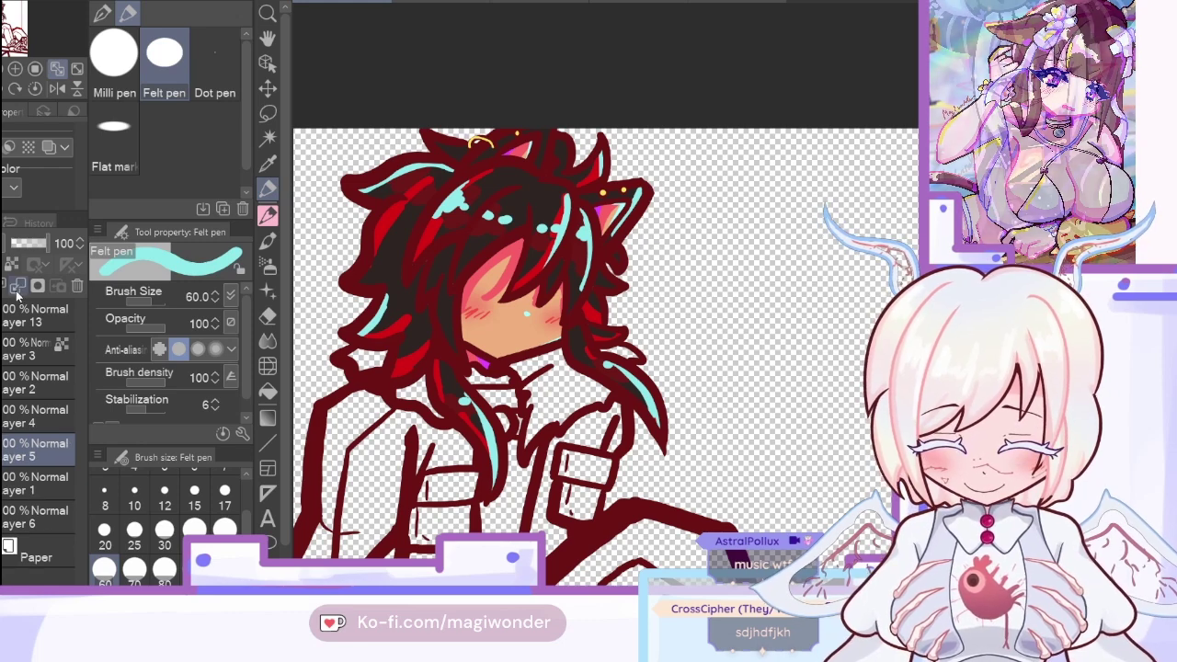
key(ctrl+e)
click(57, 69)
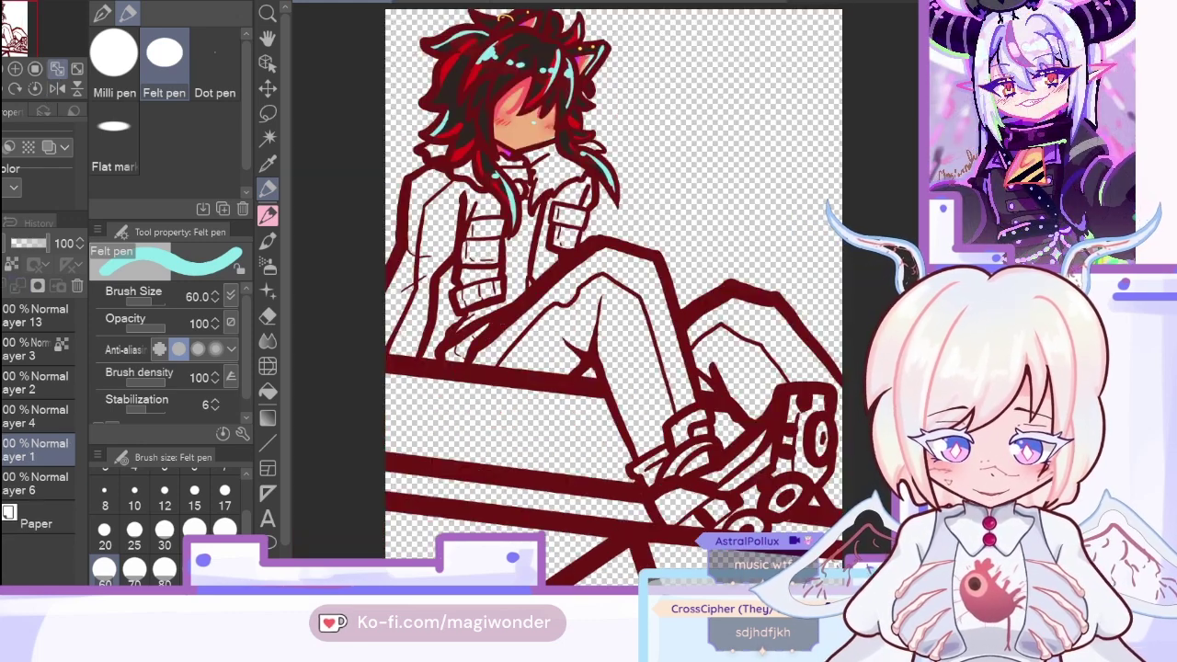
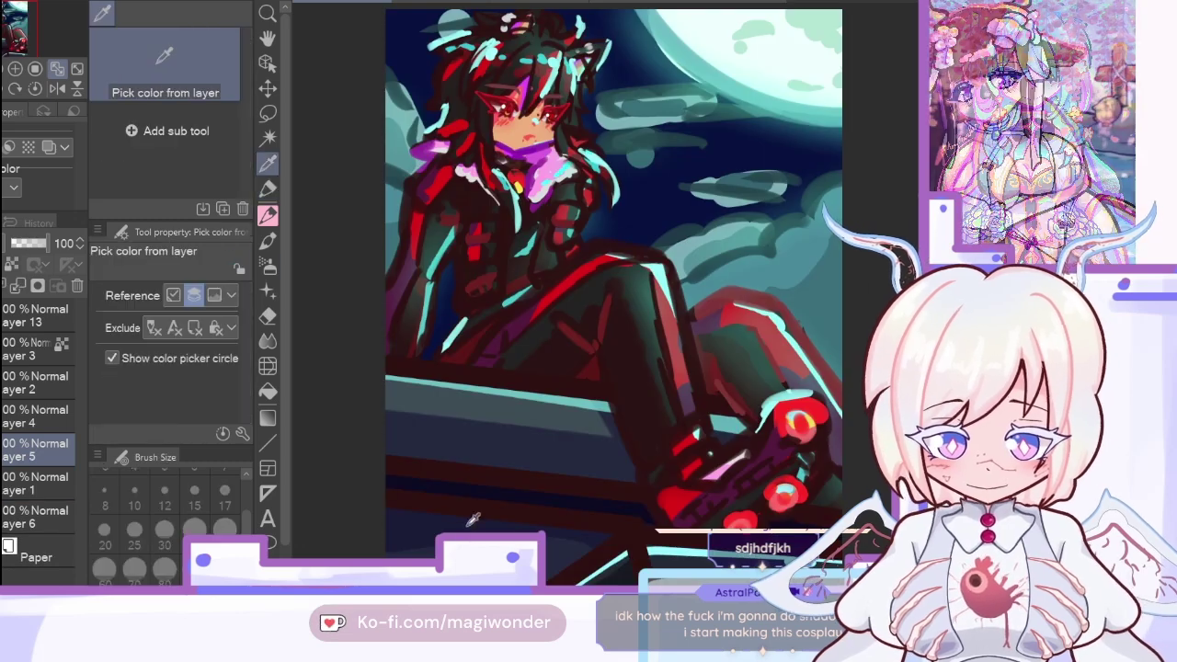
Step: Fill the shirt and both trouser legs on Layer 5 with the dark clothing colour sampled from the reference painting
key(i)
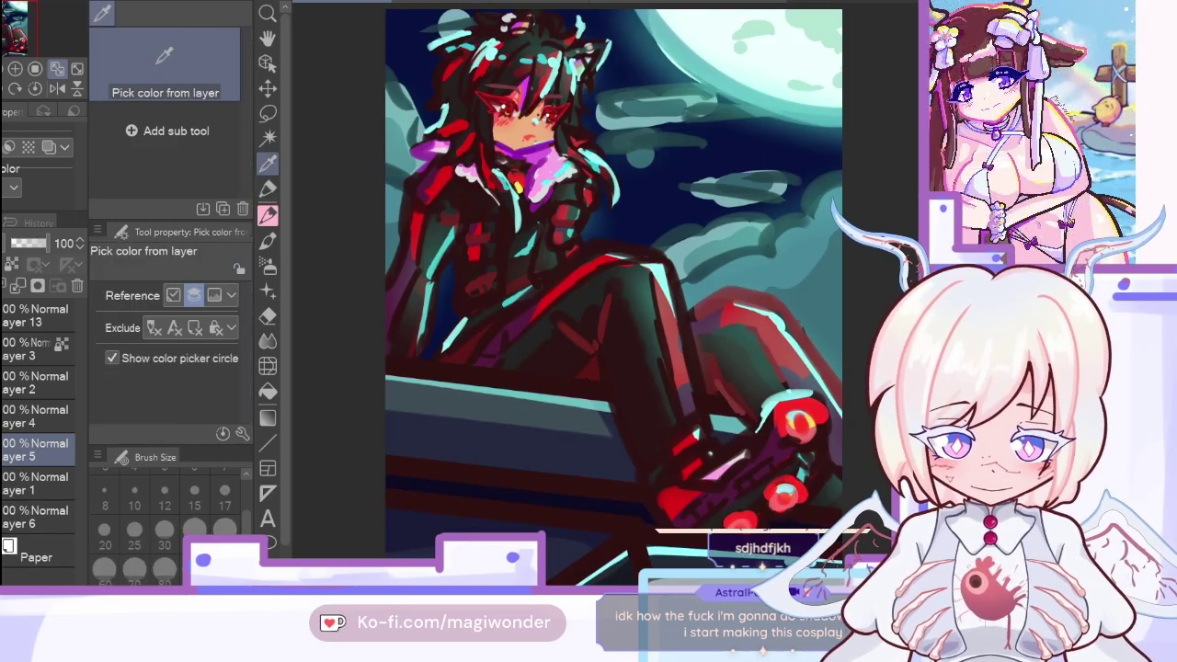
click(511, 361)
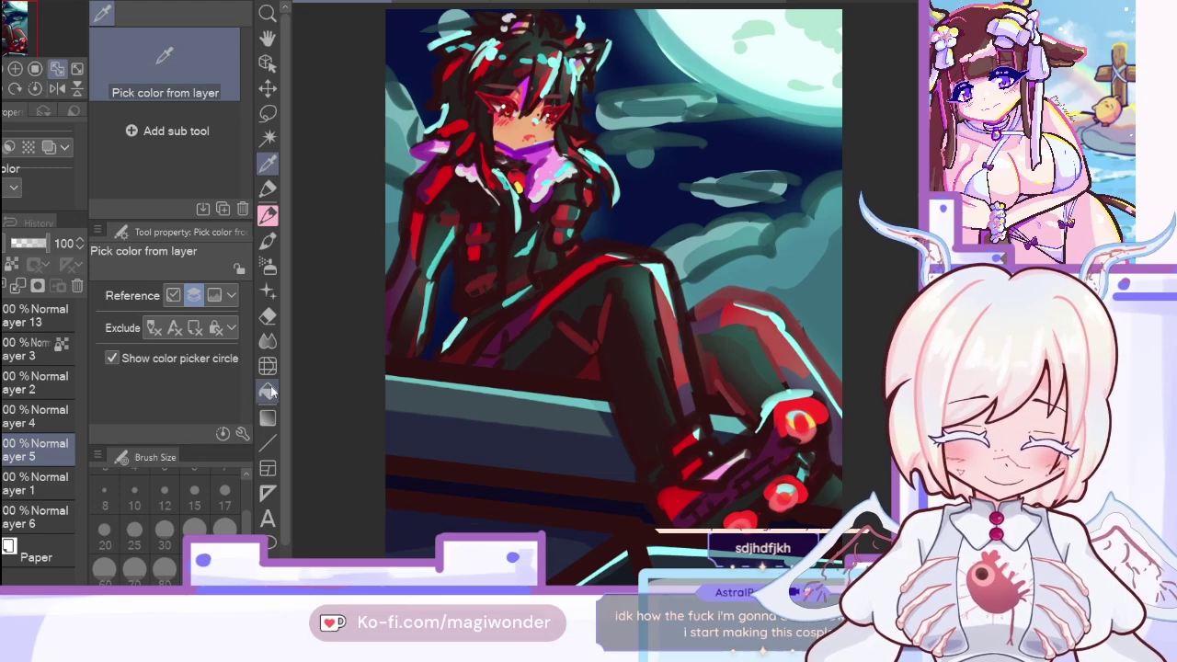
key(g)
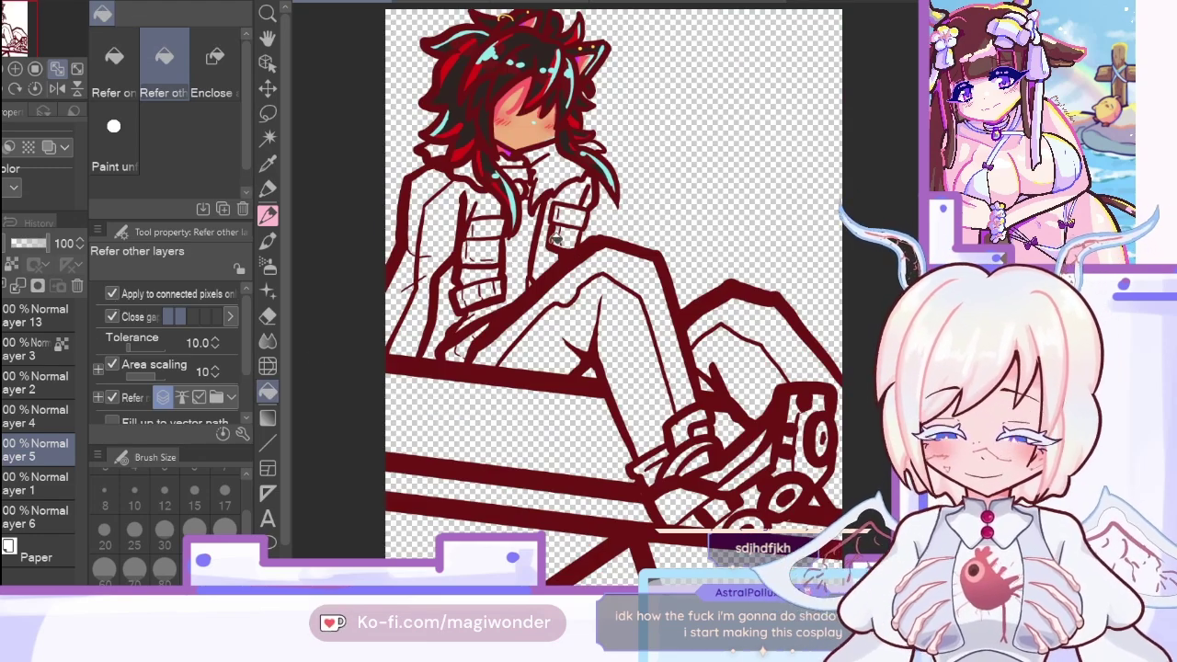
click(529, 250)
click(521, 171)
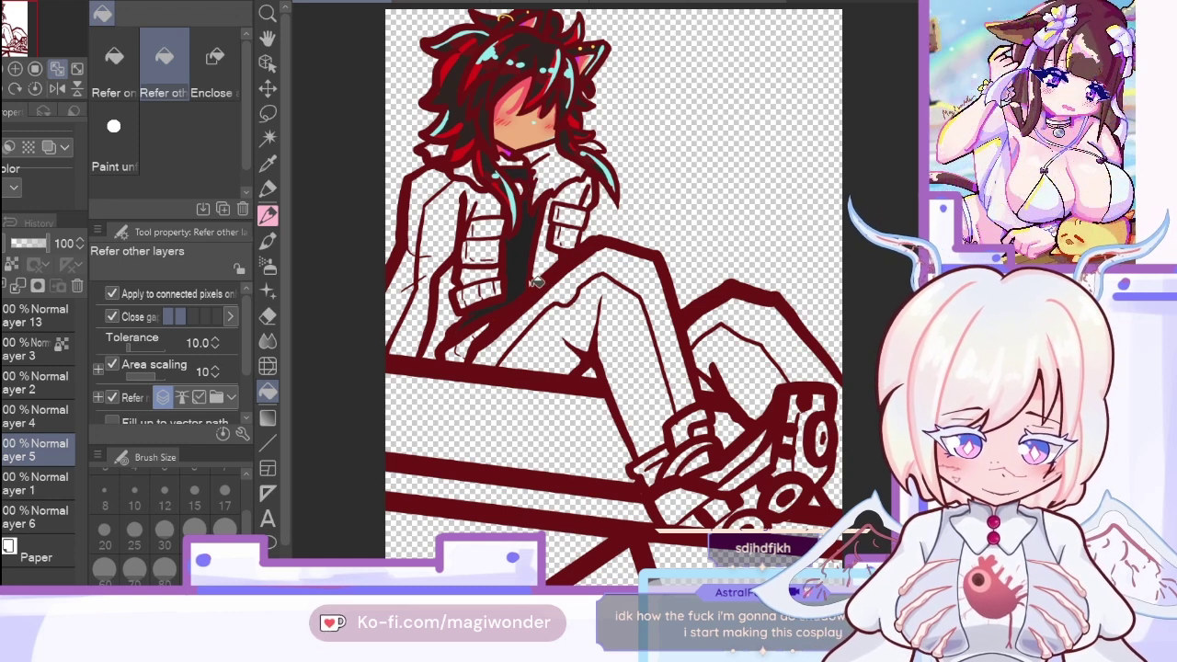
click(555, 350)
click(469, 348)
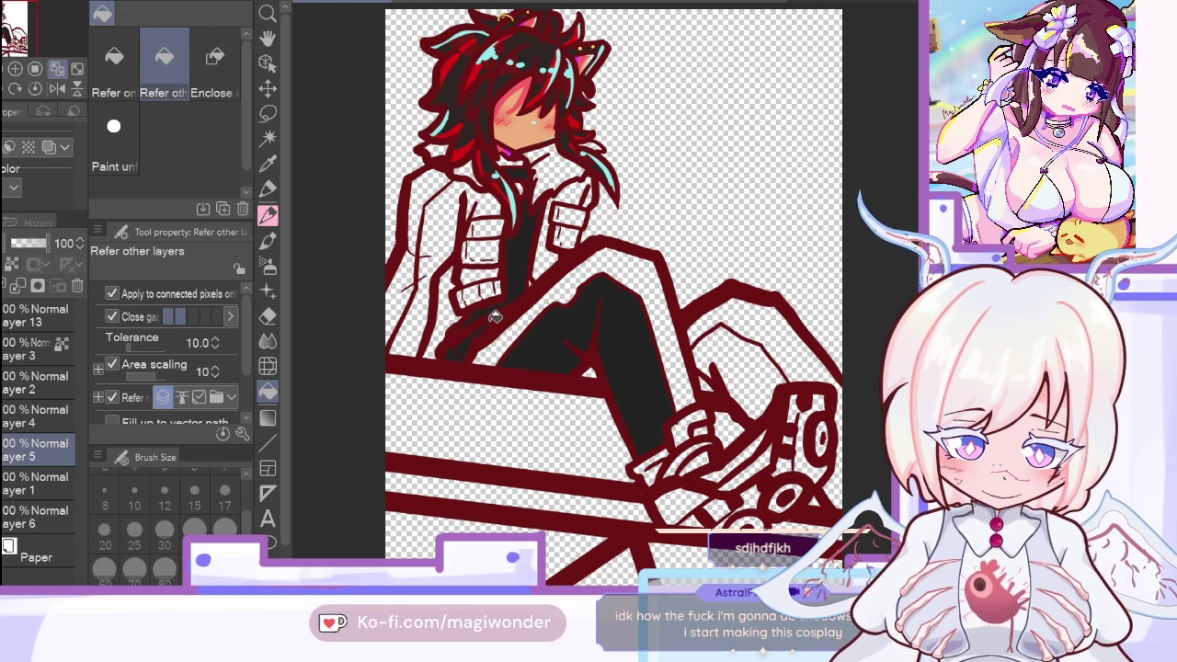
click(750, 375)
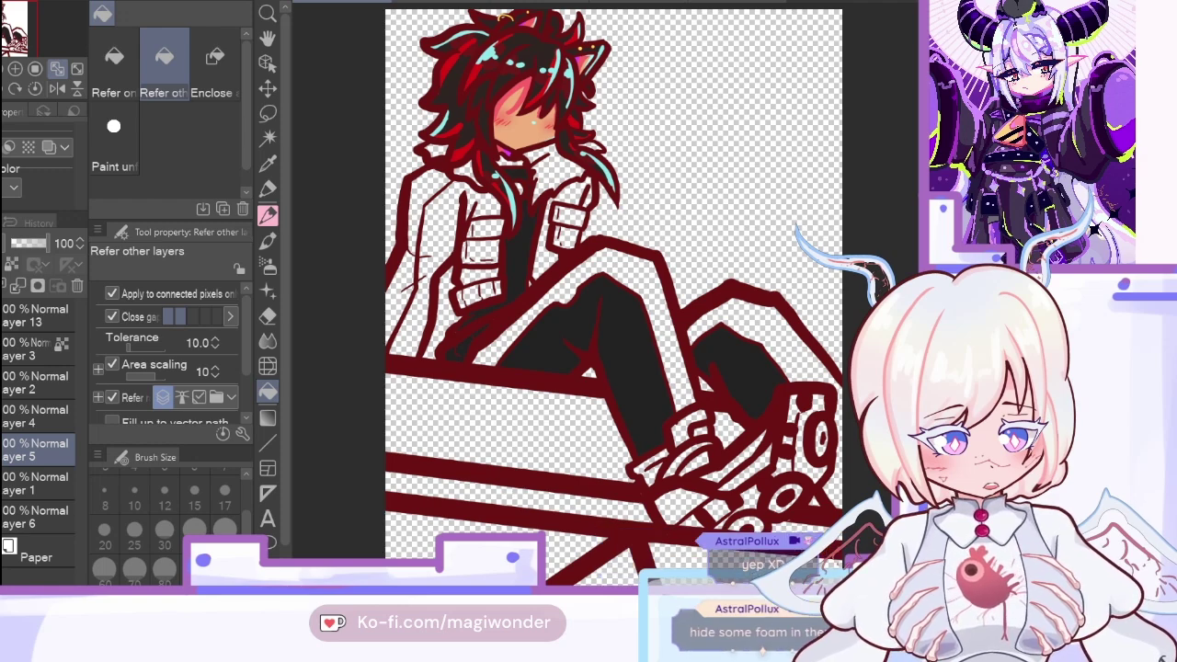
Step: Sample the dark trouser colour on Layer 5 with the canvas mirrored, then restore the canvas to its normal orientation
key(h)
key(alt+bracketright)
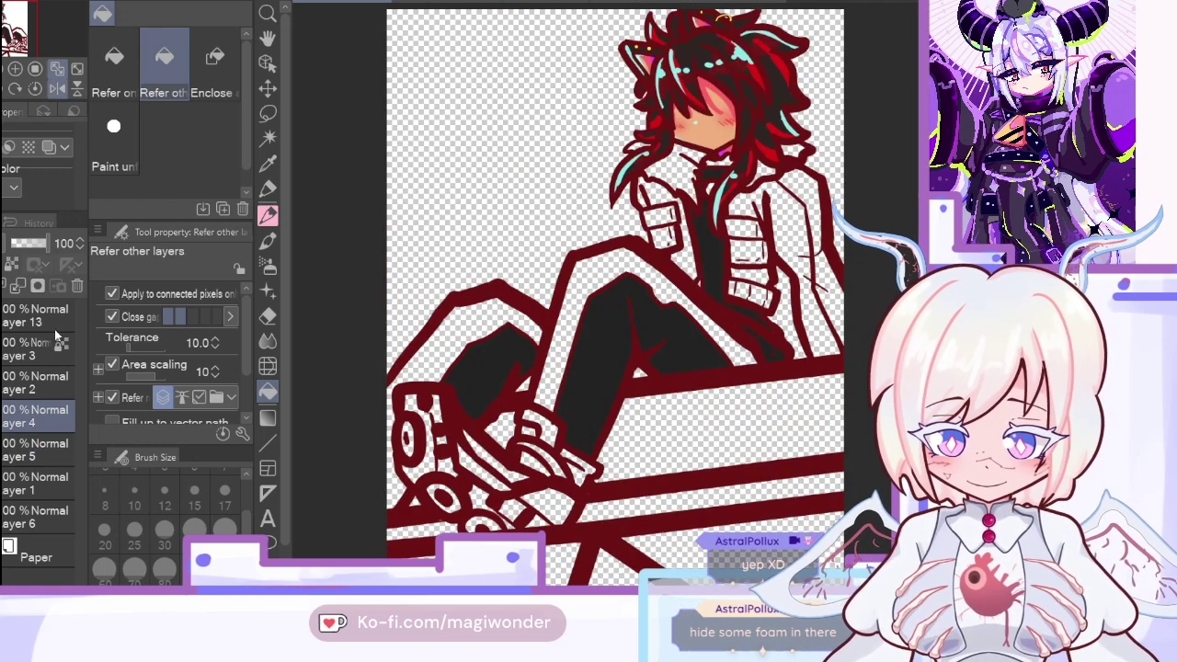
click(268, 164)
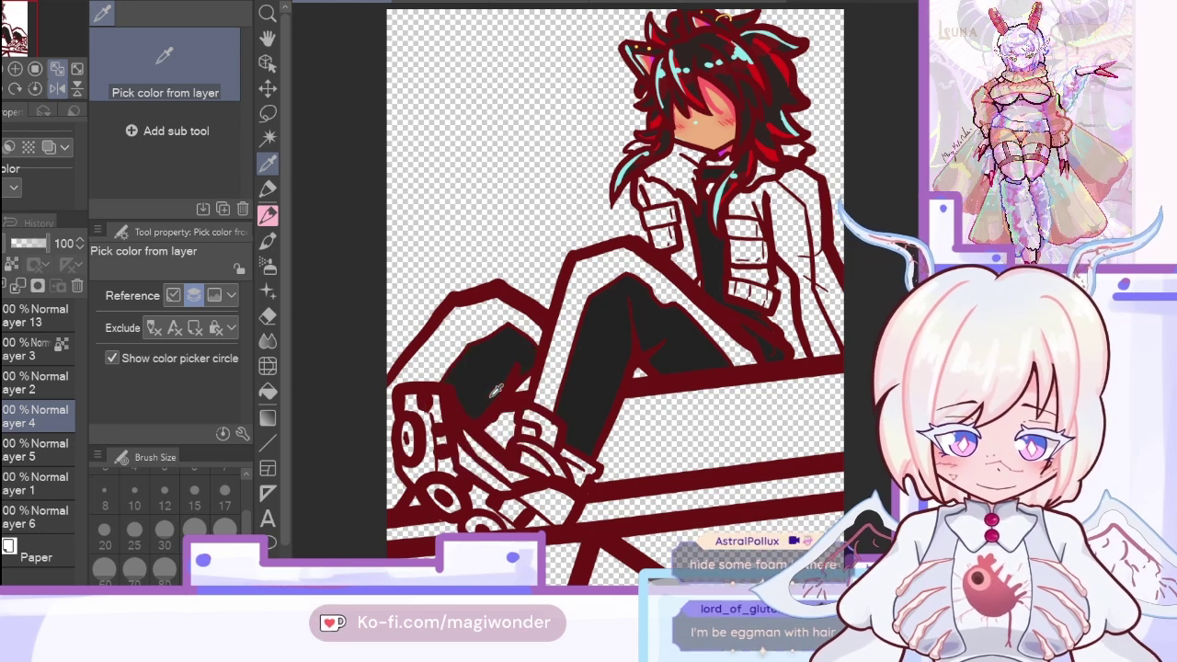
key(p)
click(102, 14)
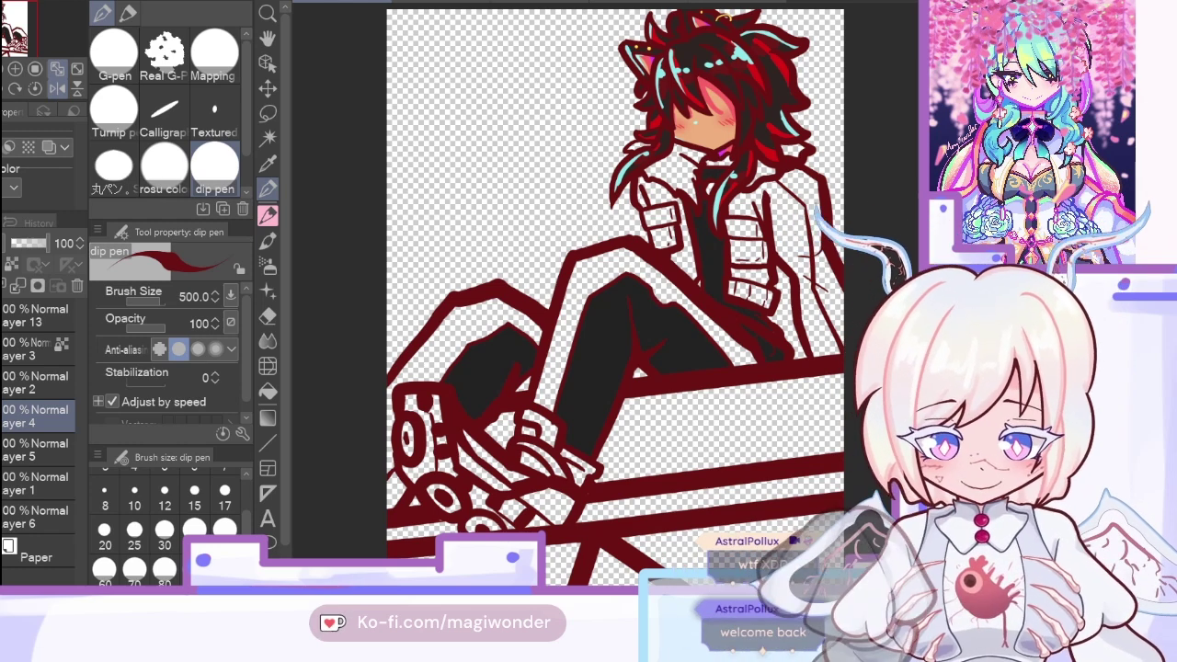
click(42, 446)
click(267, 164)
click(597, 335)
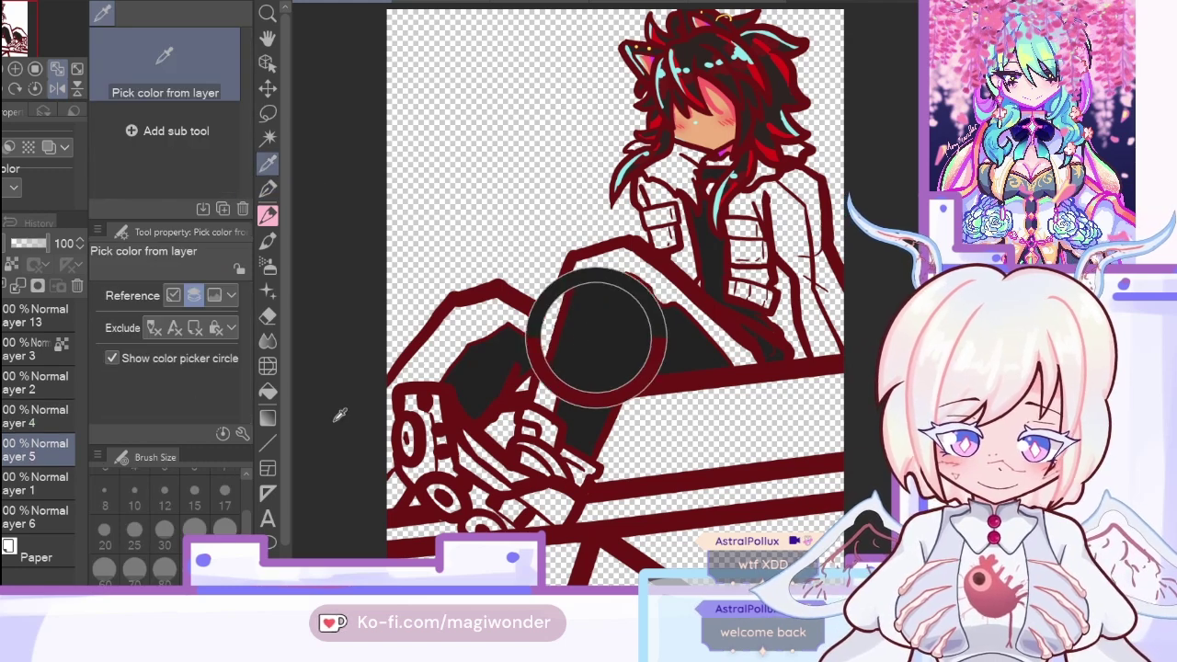
click(268, 392)
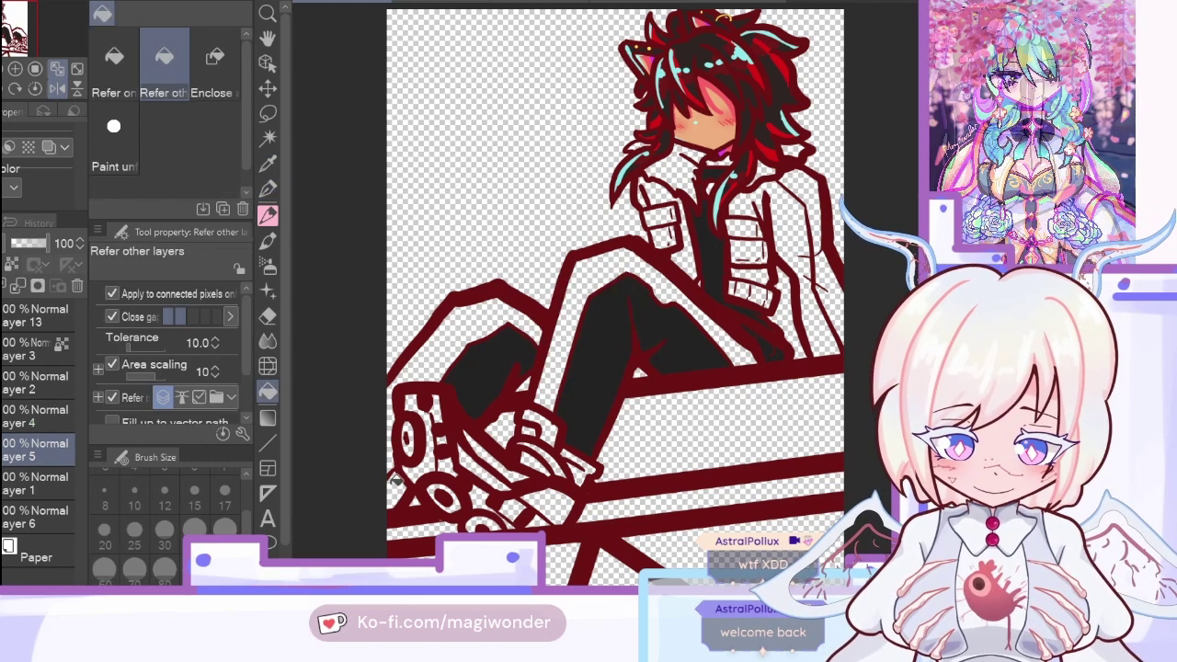
click(57, 87)
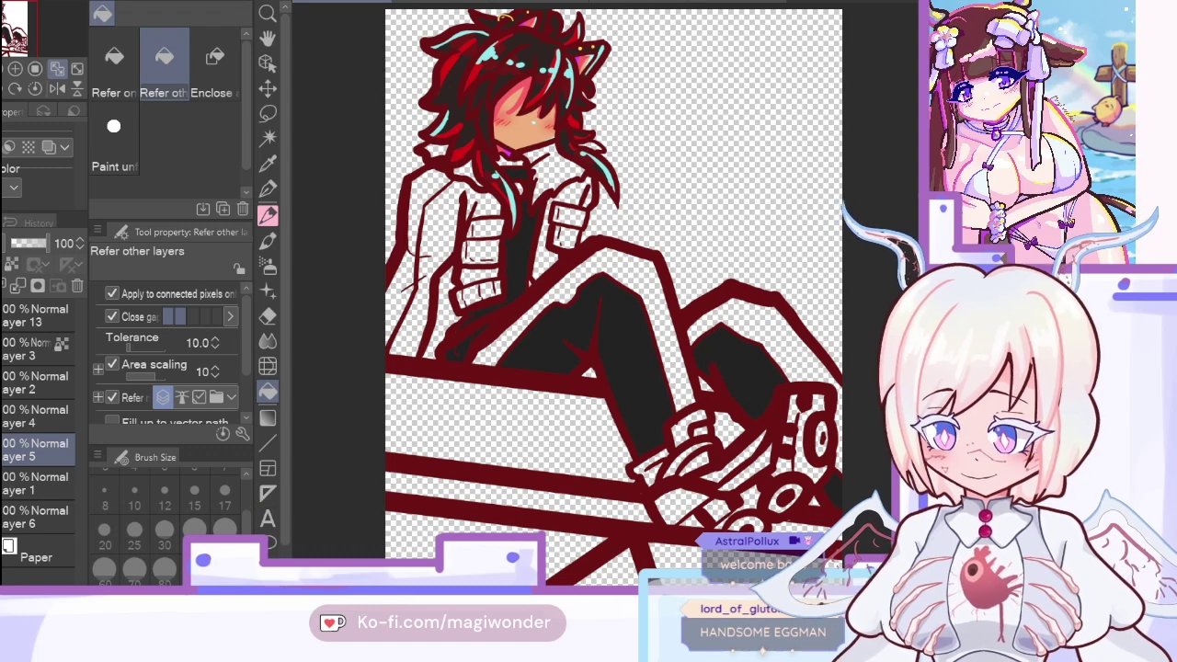
Step: Colour the dark parts of the shoes on a new layer above Layer 5, touching up missed spots with the dip pen
key(ctrl+shift+n)
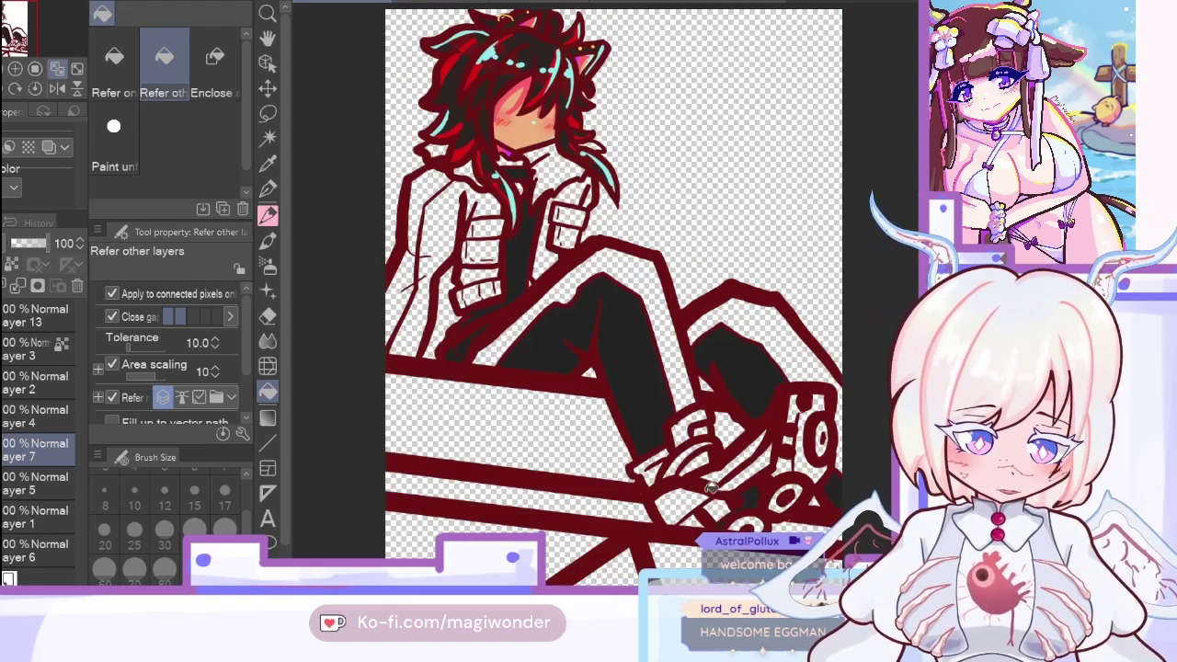
click(733, 4)
click(336, 3)
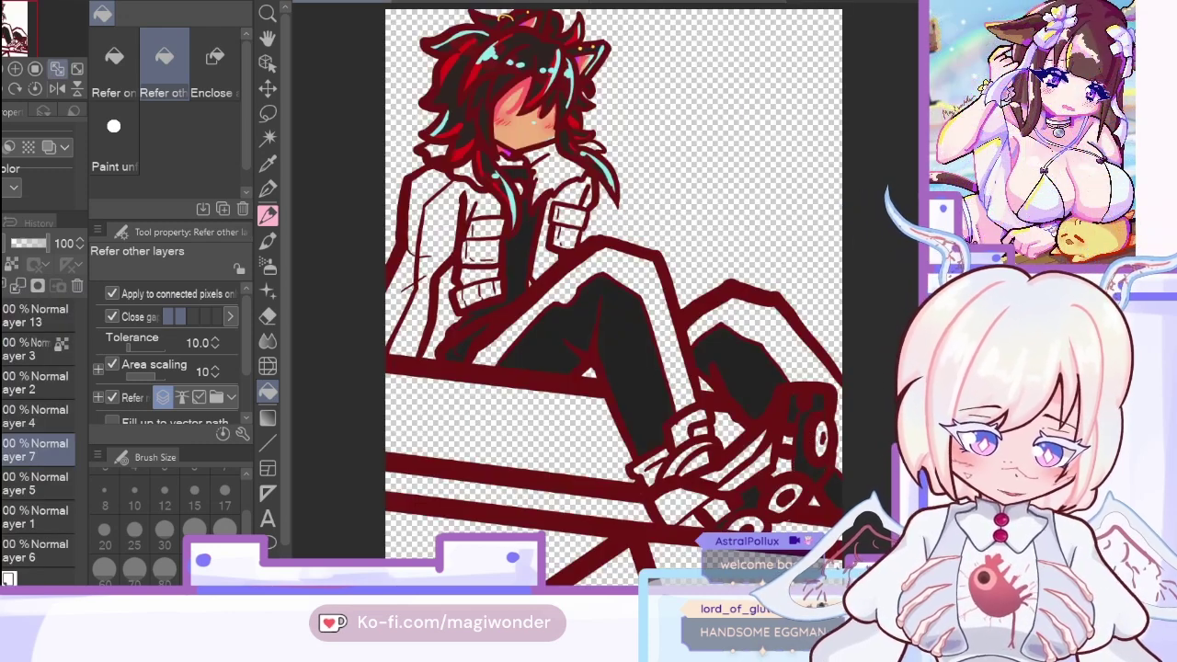
click(272, 163)
click(273, 187)
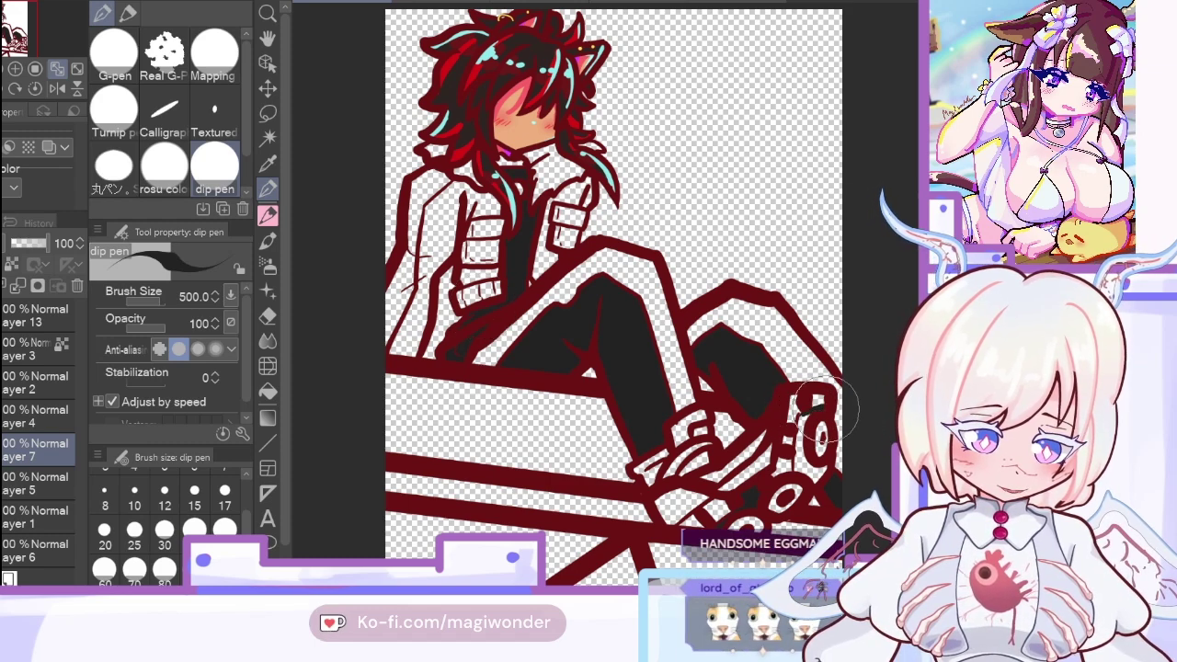
click(268, 392)
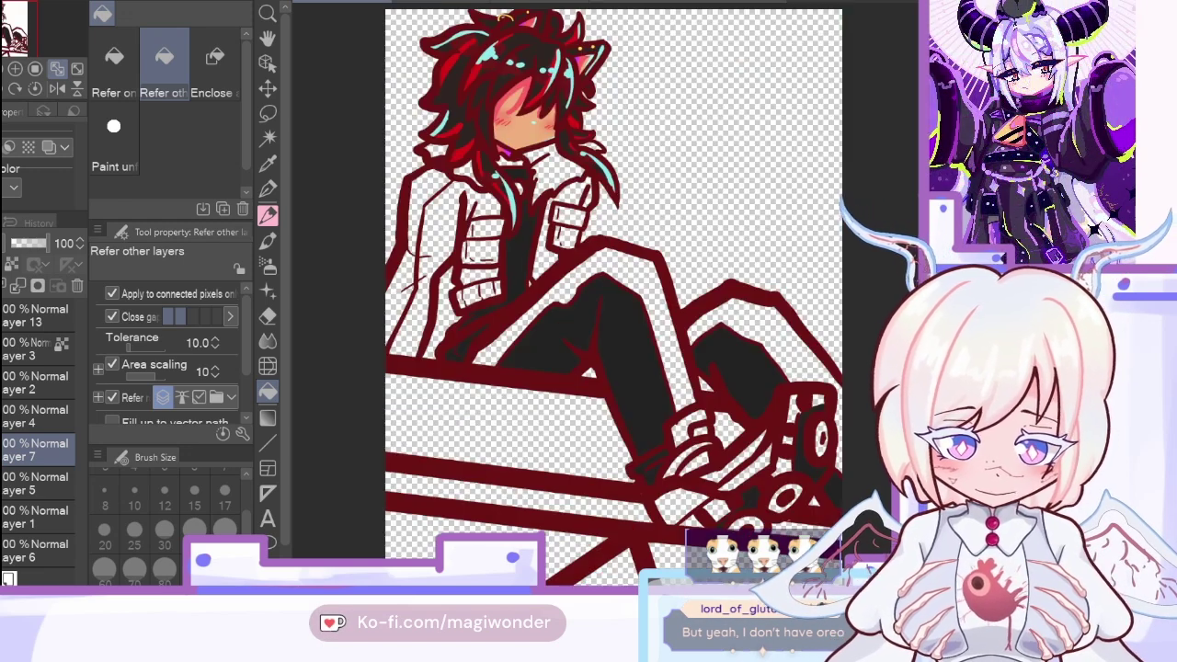
Step: Fill the jacket's sleeve, front panels and pockets with the dark clothing colour on a new layer above Layer 7
key(ctrl+shift+n)
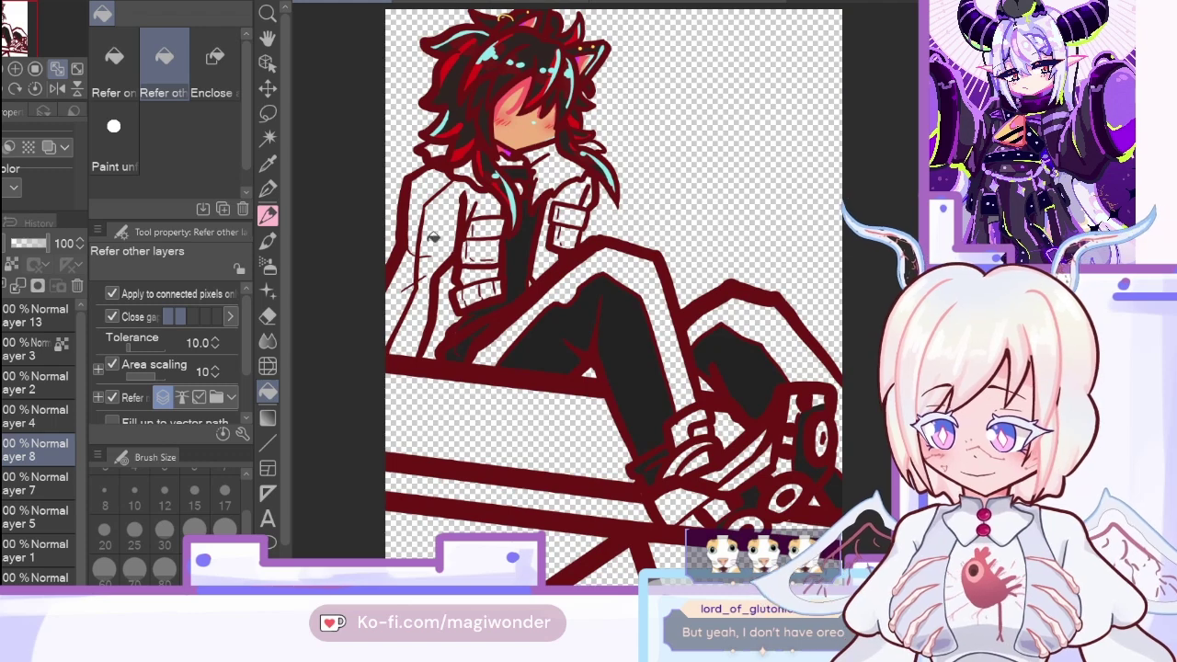
click(419, 333)
click(495, 250)
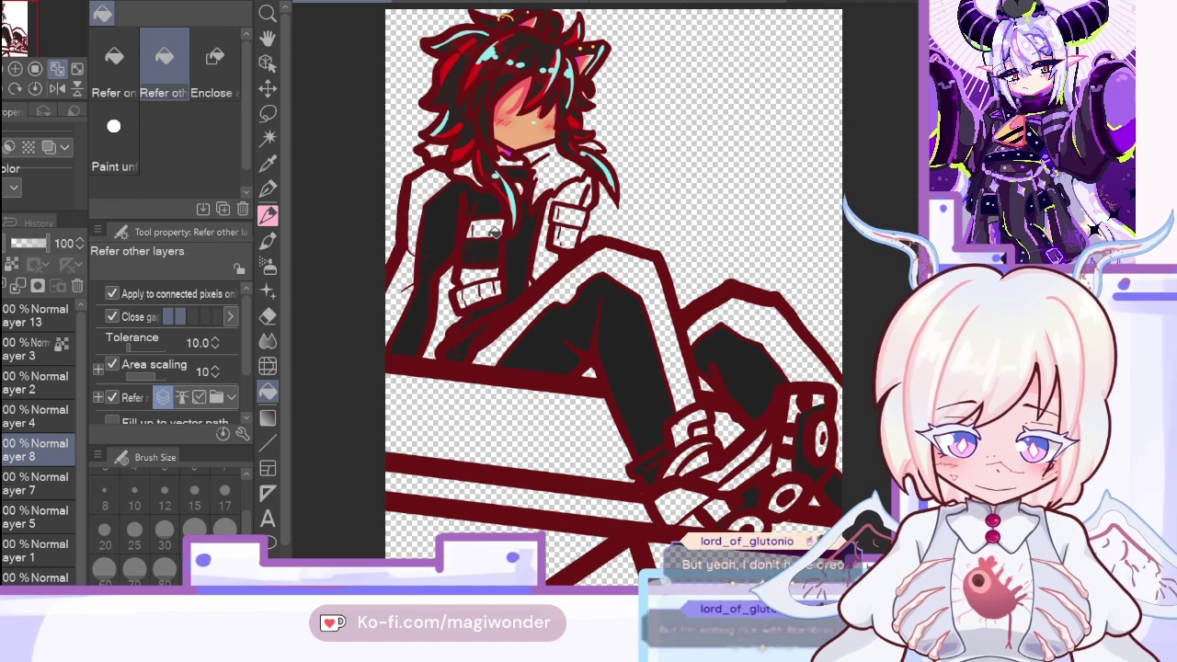
click(492, 227)
click(485, 269)
click(493, 286)
click(467, 298)
mouse_move(468, 299)
mouse_down()
mouse_move(543, 271)
mouse_move(578, 217)
mouse_up()
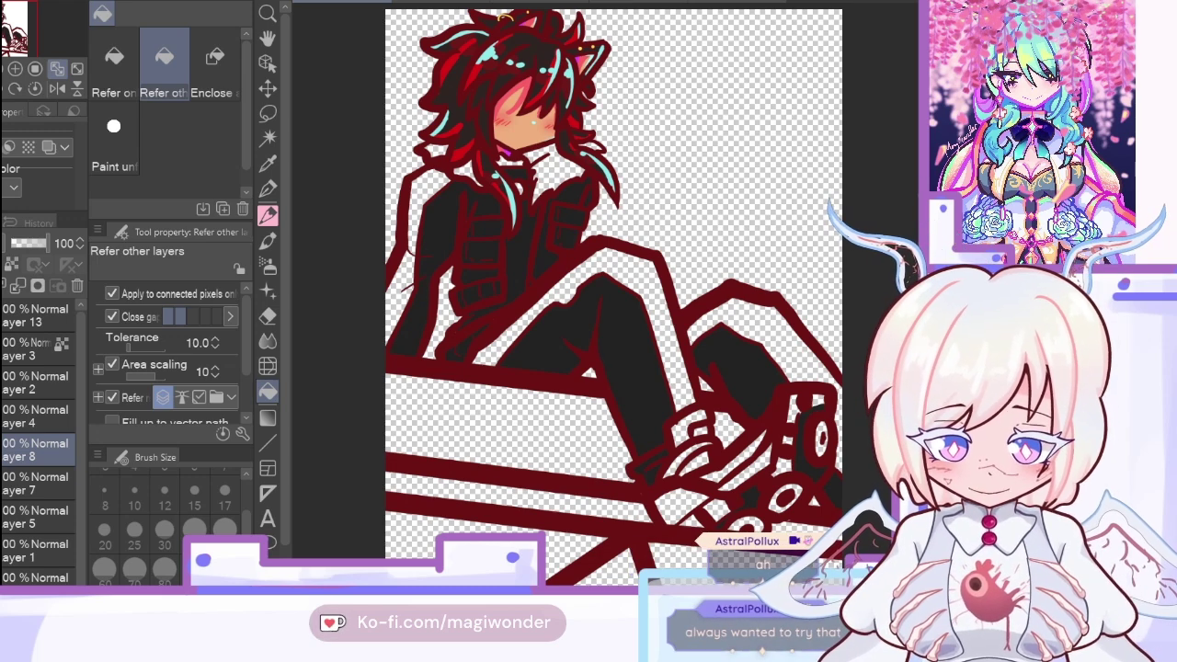
Step: Select Layer 7 and sample the dark reddish shadow colour under the near thigh from the reference painting
click(27, 484)
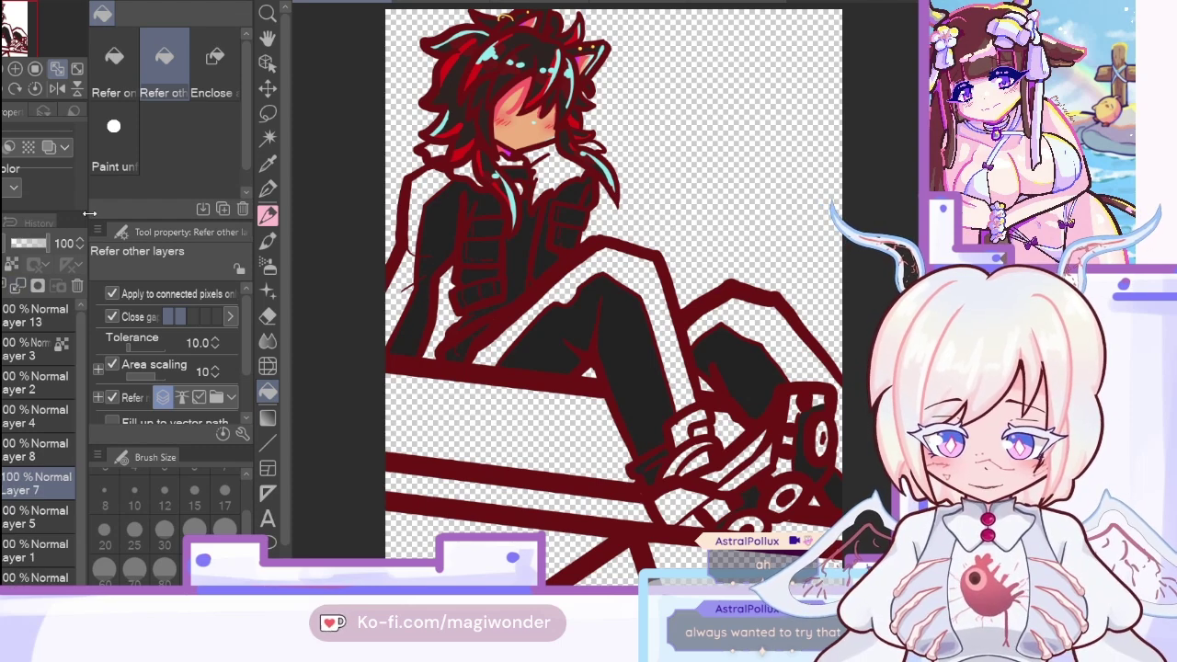
click(268, 163)
click(317, 2)
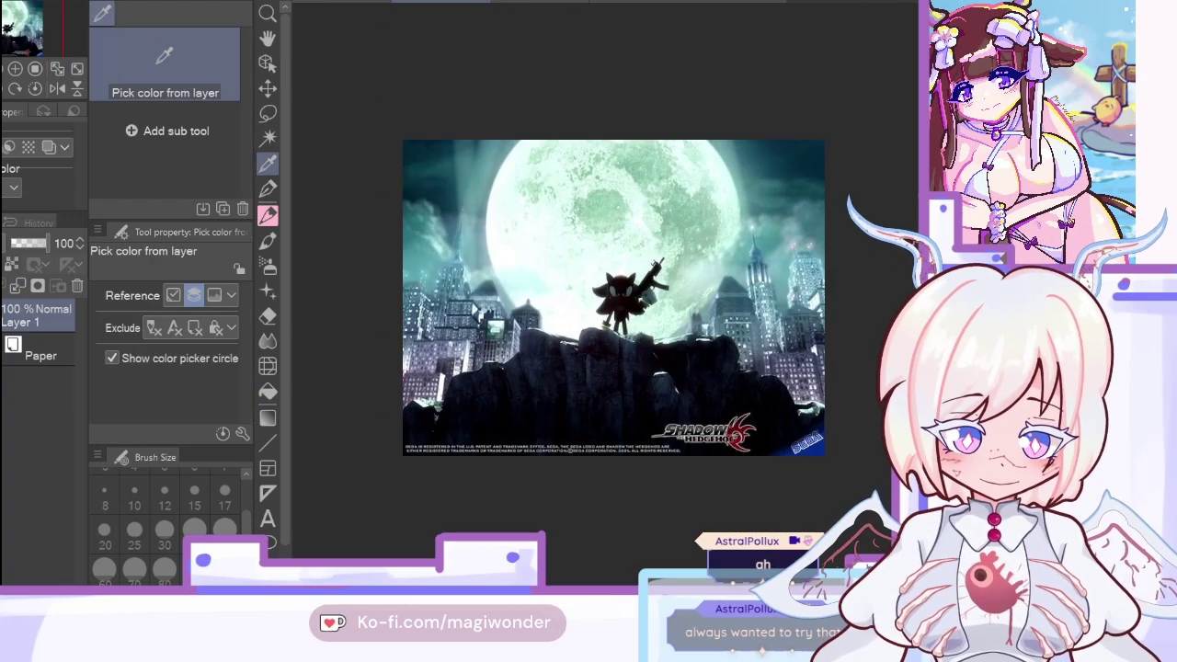
click(333, 3)
key(ctrl+Tab)
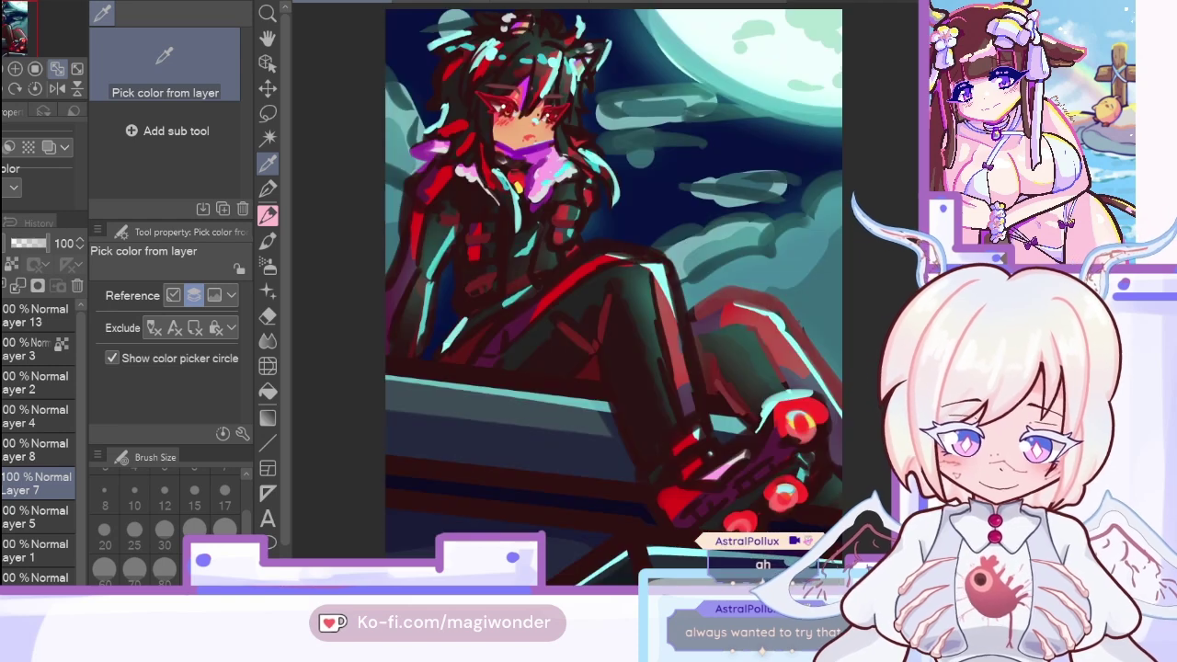
click(555, 364)
click(267, 188)
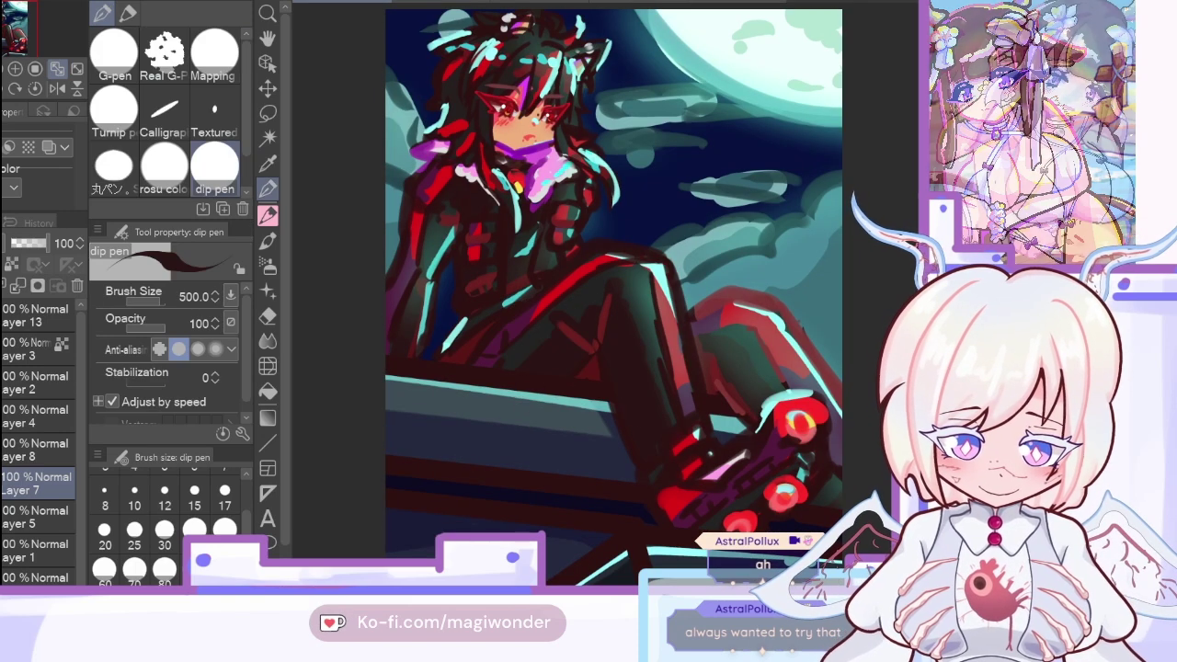
key(ctrl+Tab)
Step: Shade the thigh's underside and the near trouser leg on Layer 7 with the Felt pen, raising the size from 100 to 200
click(134, 11)
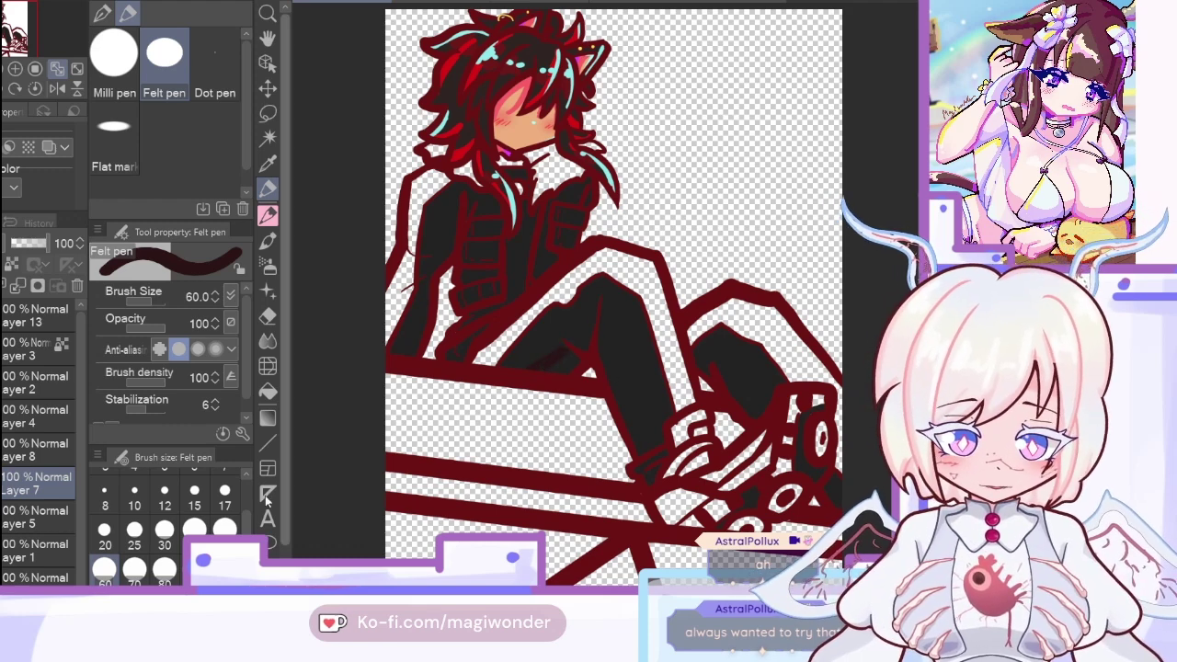
click(194, 569)
mouse_move(550, 358)
mouse_down()
mouse_move(524, 371)
mouse_move(553, 368)
mouse_up()
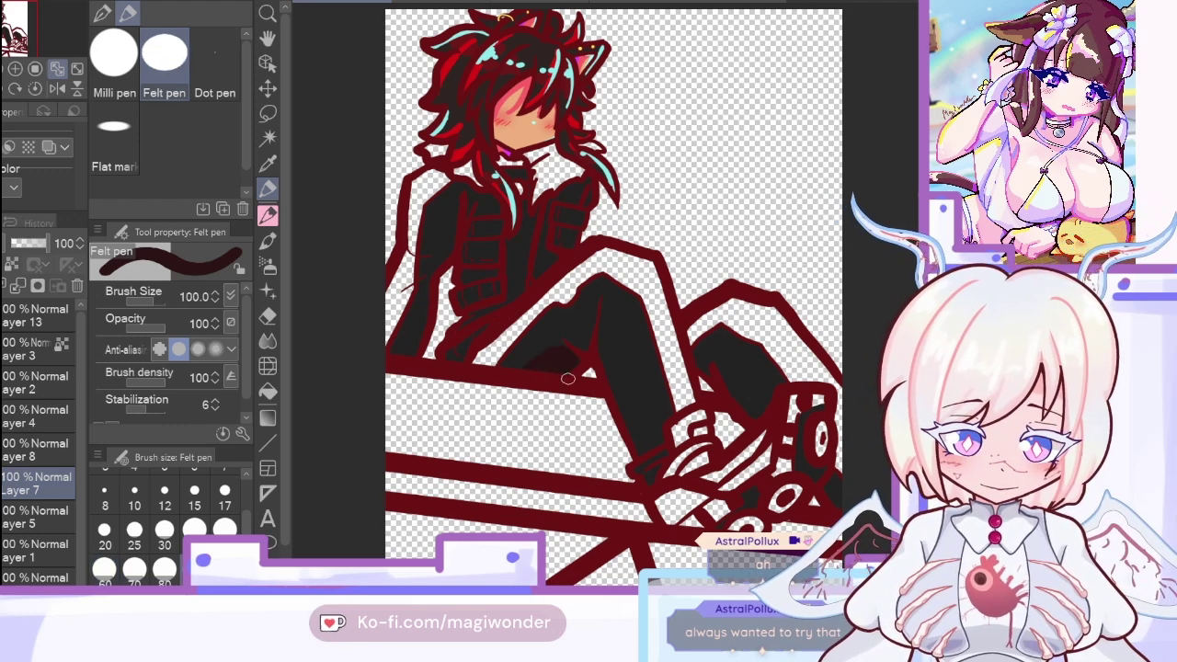
key(bracketright)
key(bracketright)
key(bracketright)
key(bracketright)
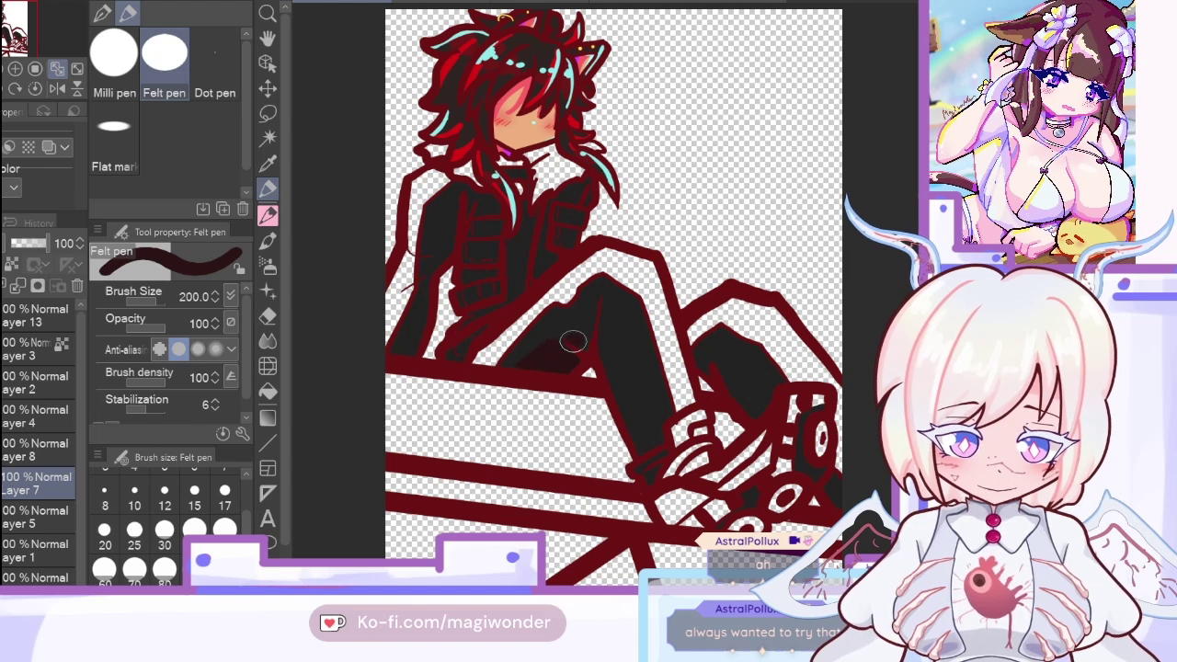
mouse_move(573, 341)
mouse_down()
mouse_move(606, 307)
mouse_move(587, 353)
mouse_move(601, 300)
mouse_move(637, 400)
mouse_move(612, 335)
mouse_move(616, 398)
mouse_move(640, 448)
mouse_up()
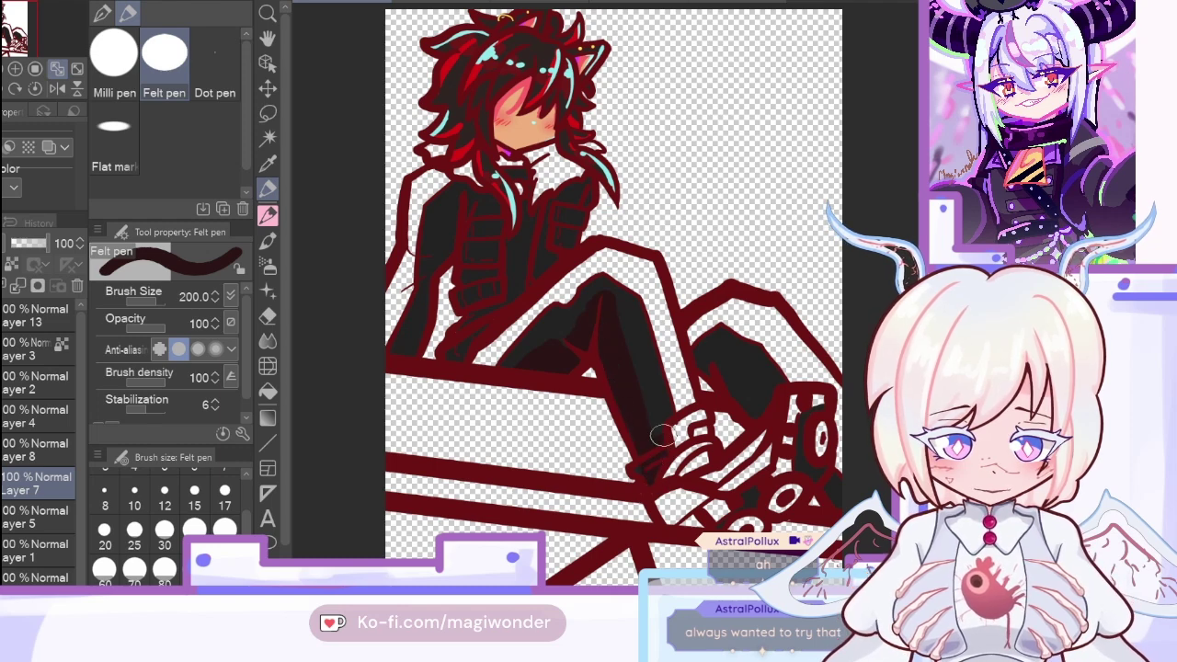
drag(611, 314, 639, 418)
mouse_move(528, 346)
mouse_down()
mouse_move(577, 326)
mouse_move(557, 369)
mouse_up()
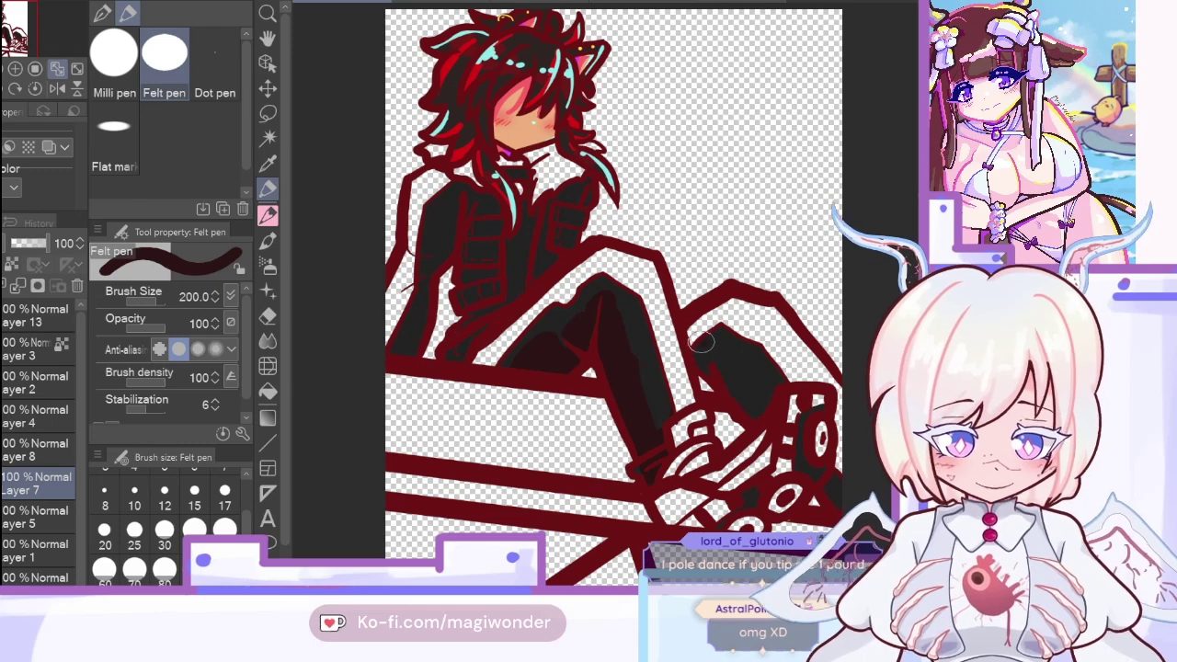
Step: Shade the far trouser leg and the shirt with the dark reddish colour, then merge Layer 7 down into Layer 5
mouse_move(736, 338)
mouse_down()
mouse_move(708, 373)
mouse_move(726, 396)
mouse_up()
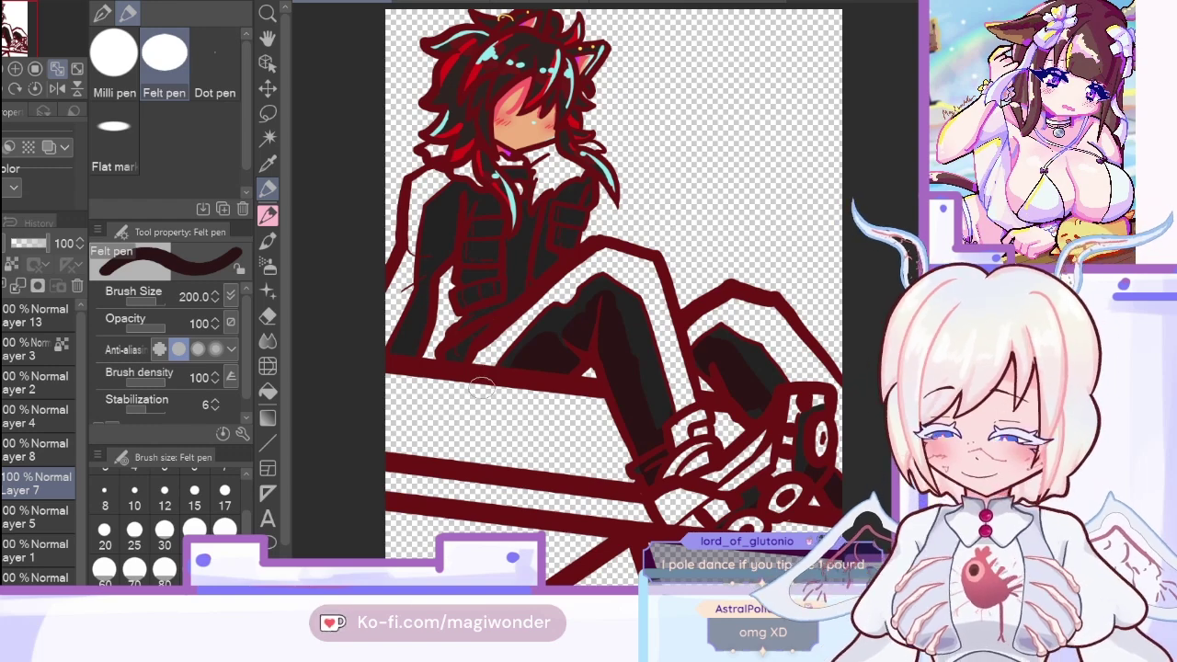
key(ctrl+z)
key(ctrl+y)
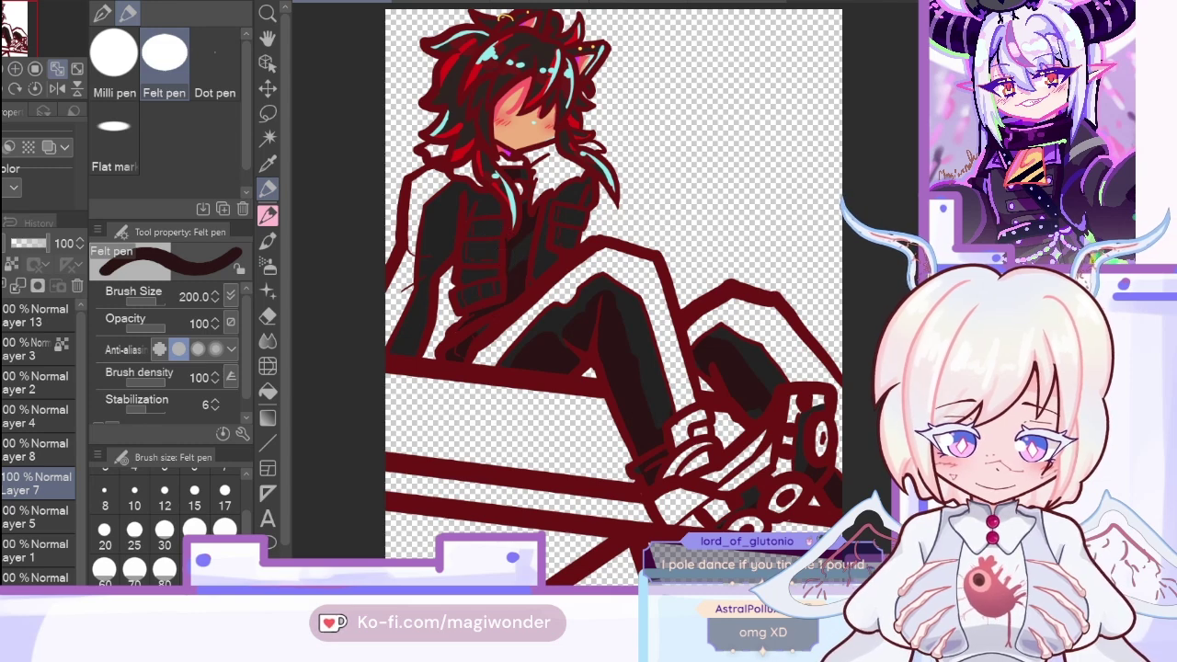
click(13, 288)
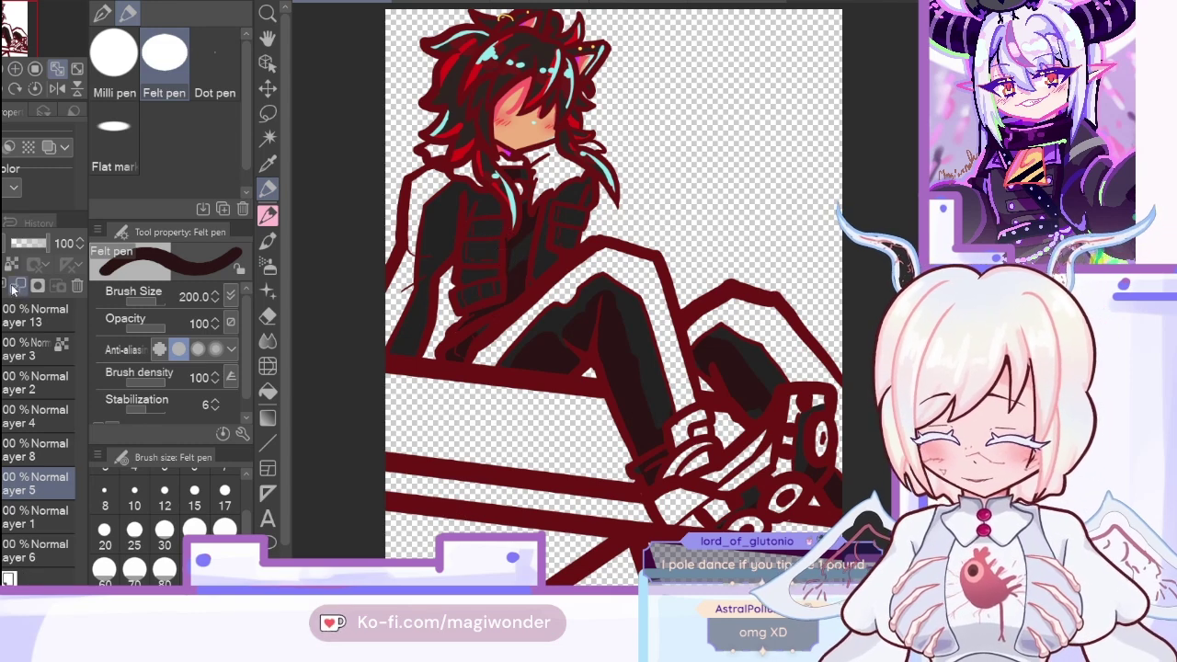
Step: Shade the jacket on a new layer above Layer 8 with the Felt pen at sizes 200 and 120, then merge it into Layer 8
click(37, 449)
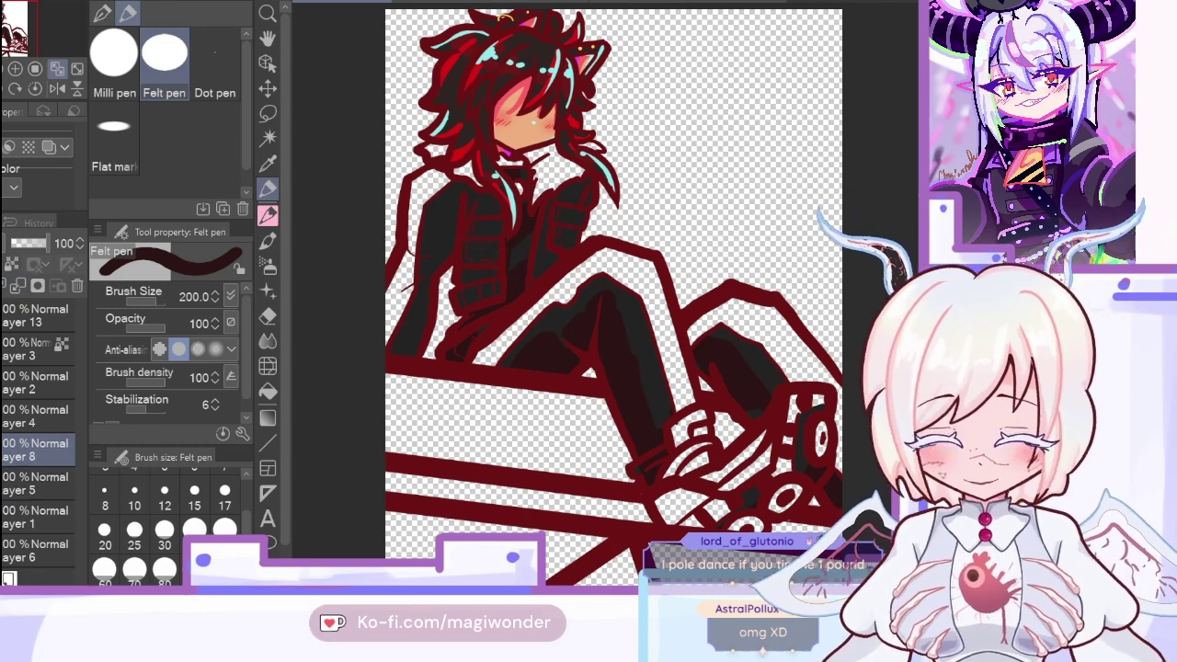
key(ctrl+z)
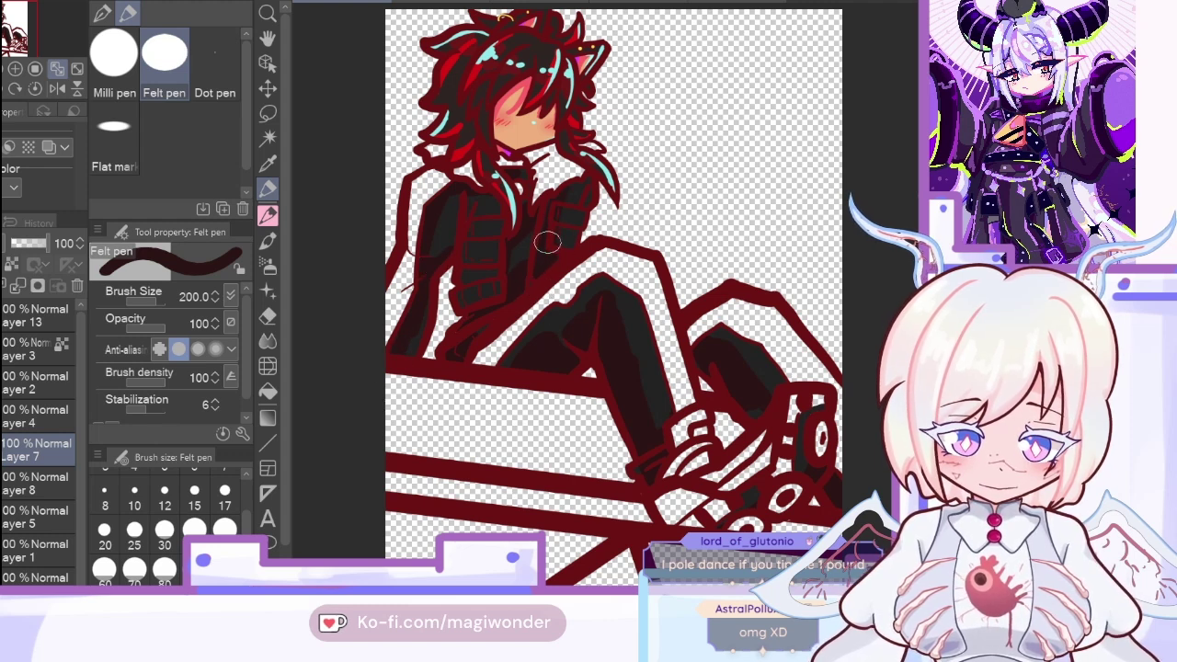
key(bracketleft)
key(bracketleft)
key(bracketleft)
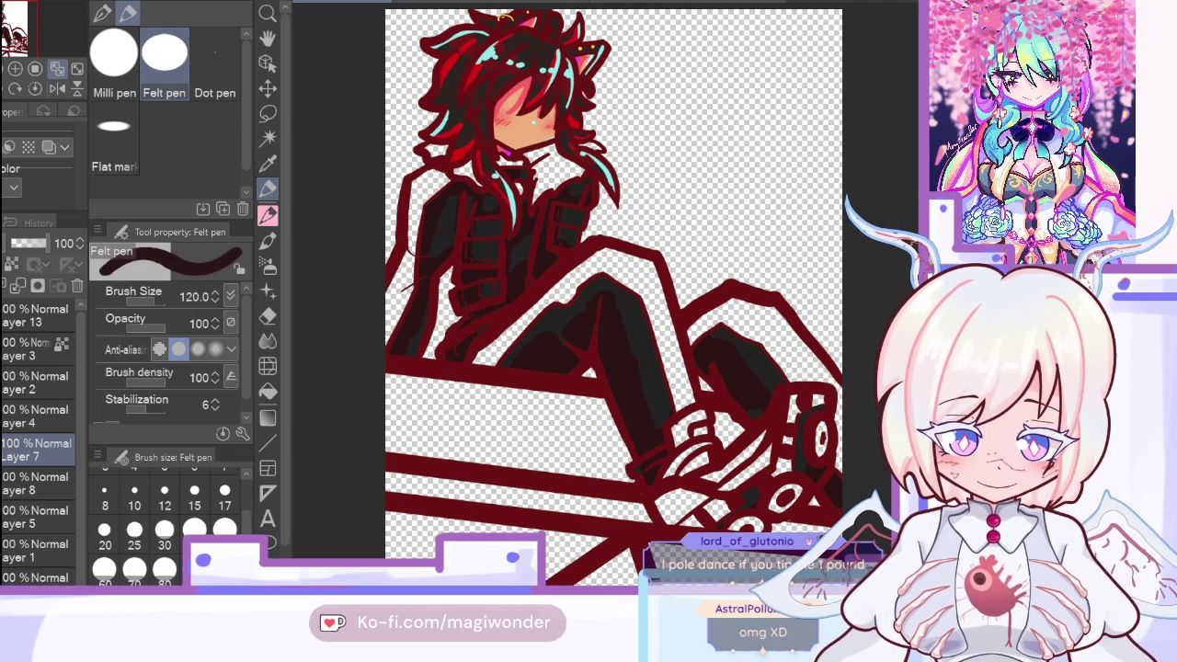
click(17, 286)
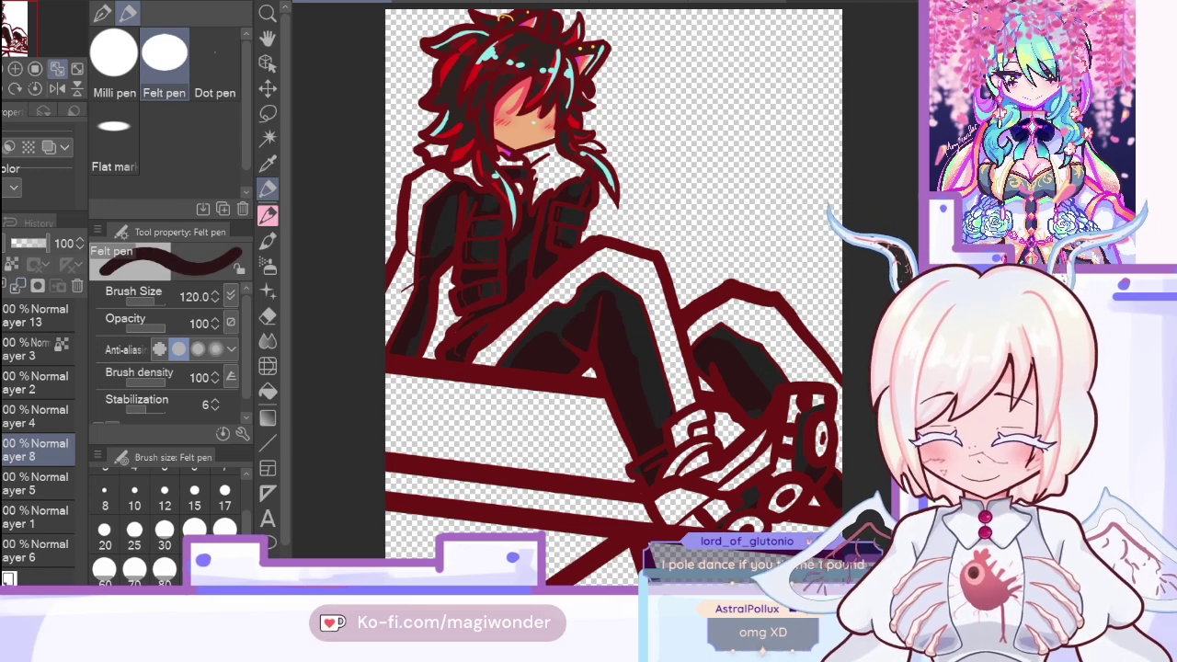
Step: Toggle Layer 8's visibility to check the jacket shading, then add a new layer above it
click(1, 450)
click(1, 450)
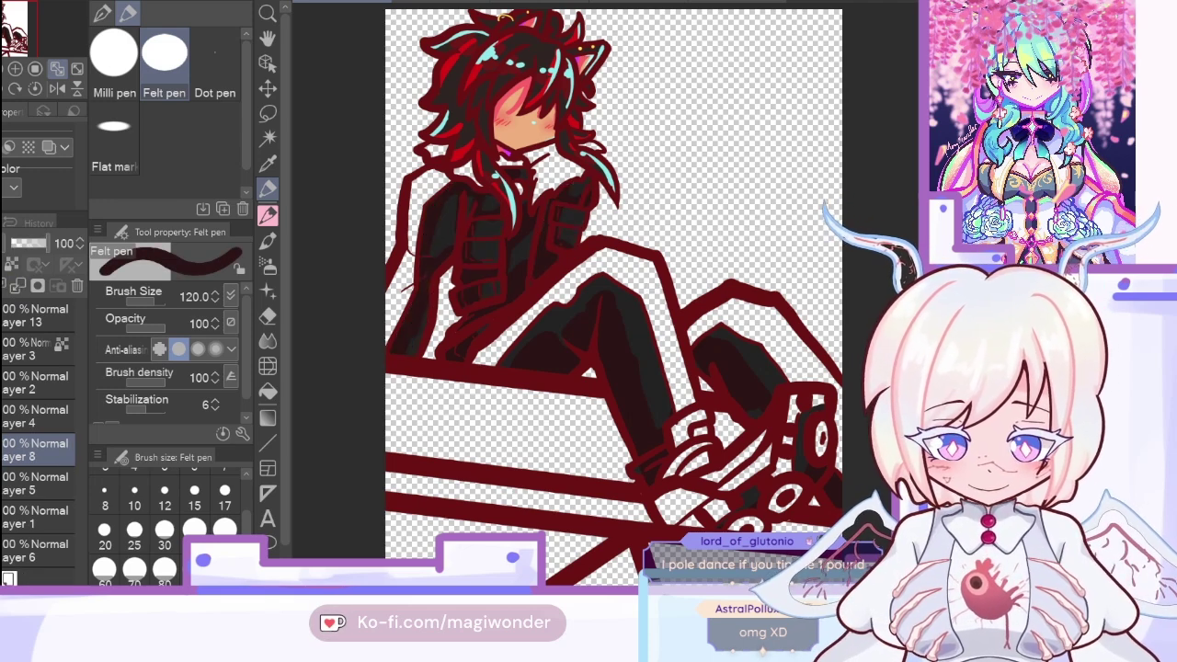
click(17, 287)
key(ctrl+shift+n)
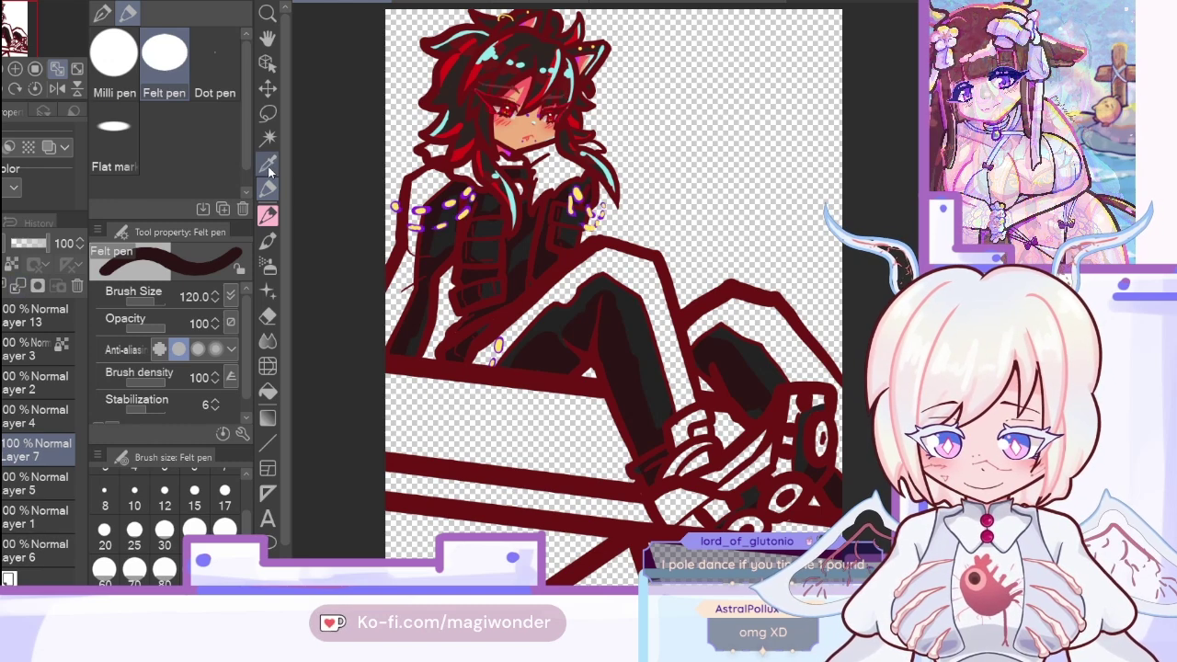
Step: Pick the light cyan from the reference painting and paint a highlight line down the near sleeve on Layer 7 with the Felt pen at size 60
click(268, 165)
click(1, 316)
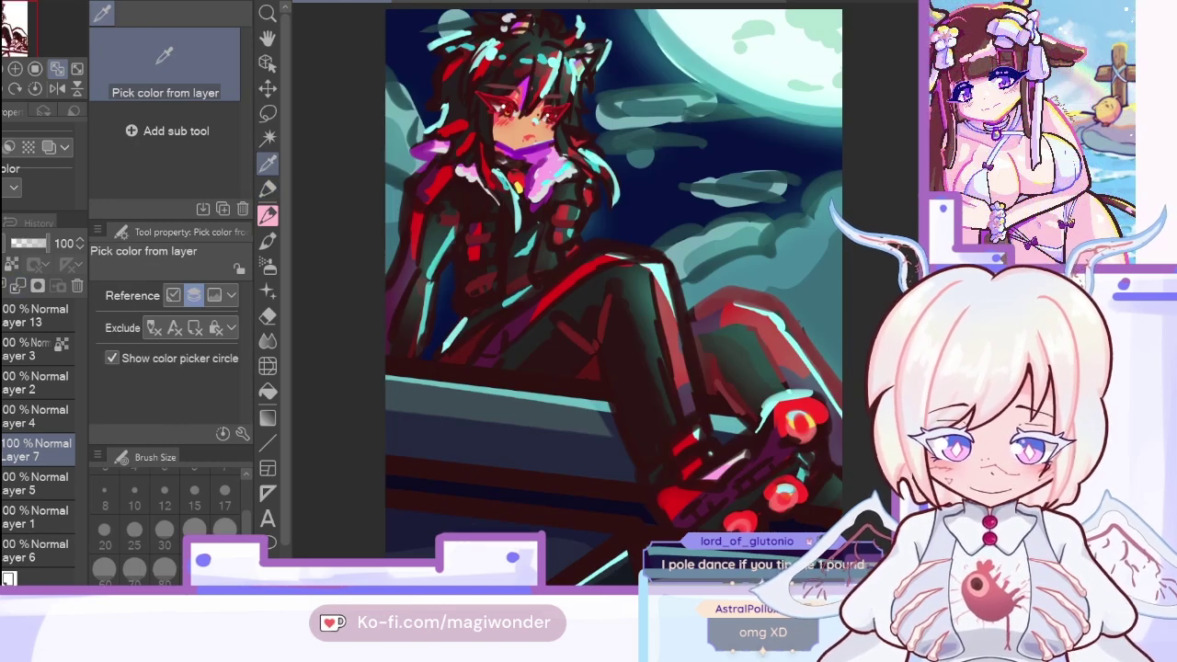
click(1, 316)
click(1, 315)
click(423, 237)
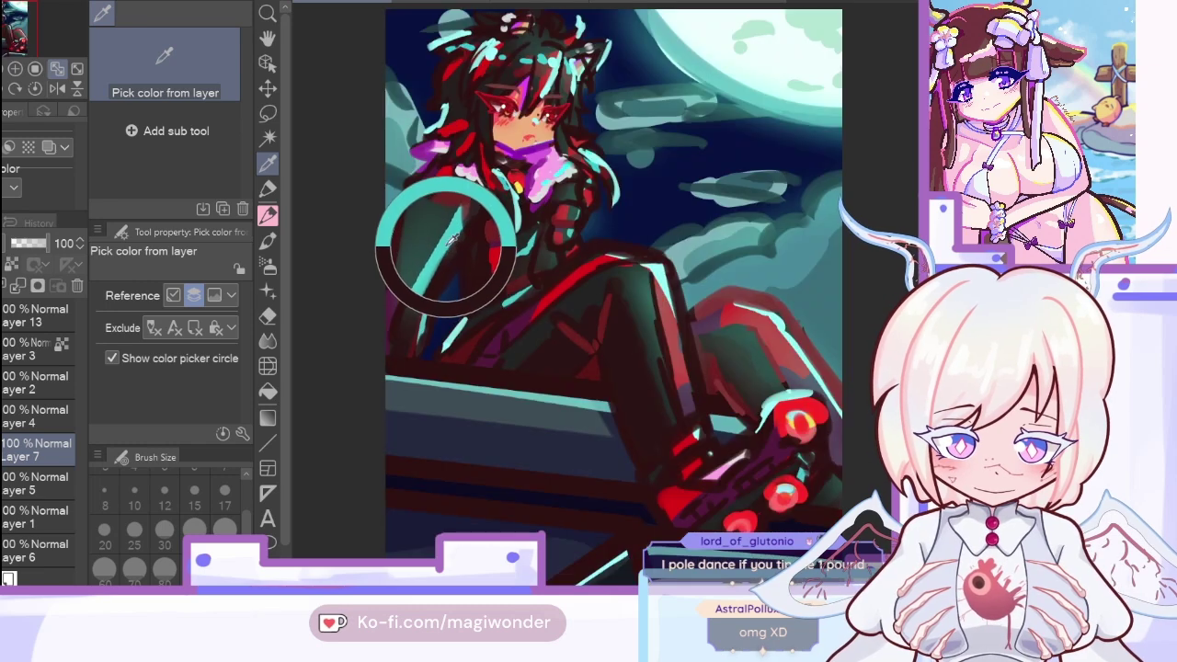
key(p)
key(ctrl+z)
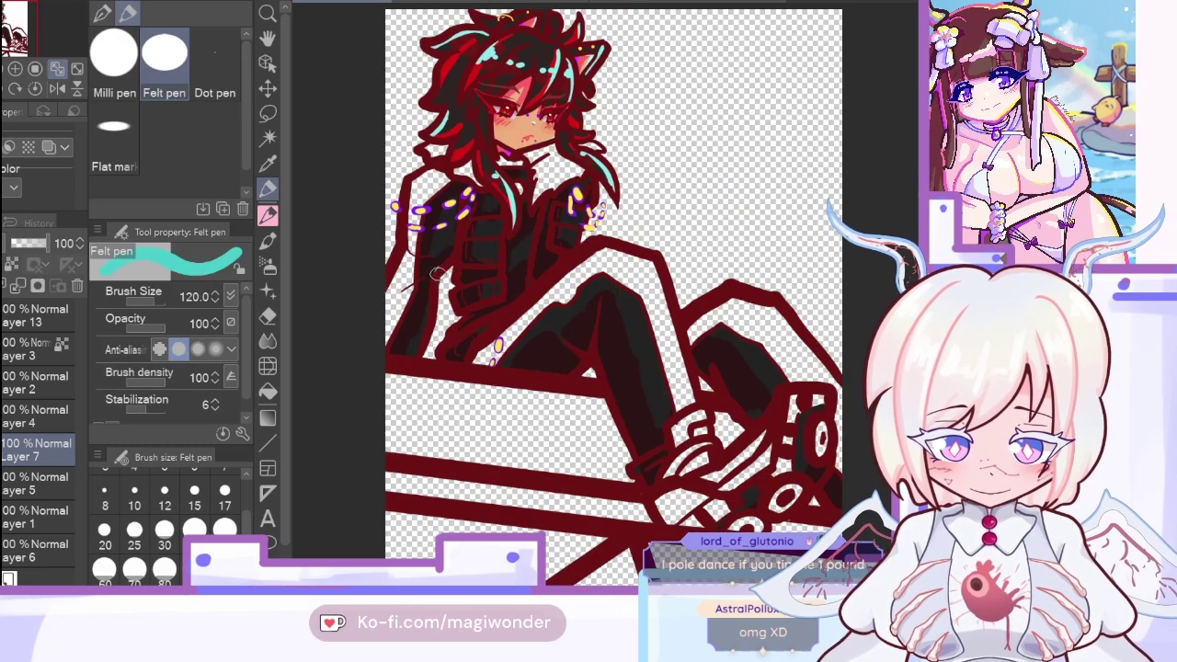
drag(427, 278, 449, 212)
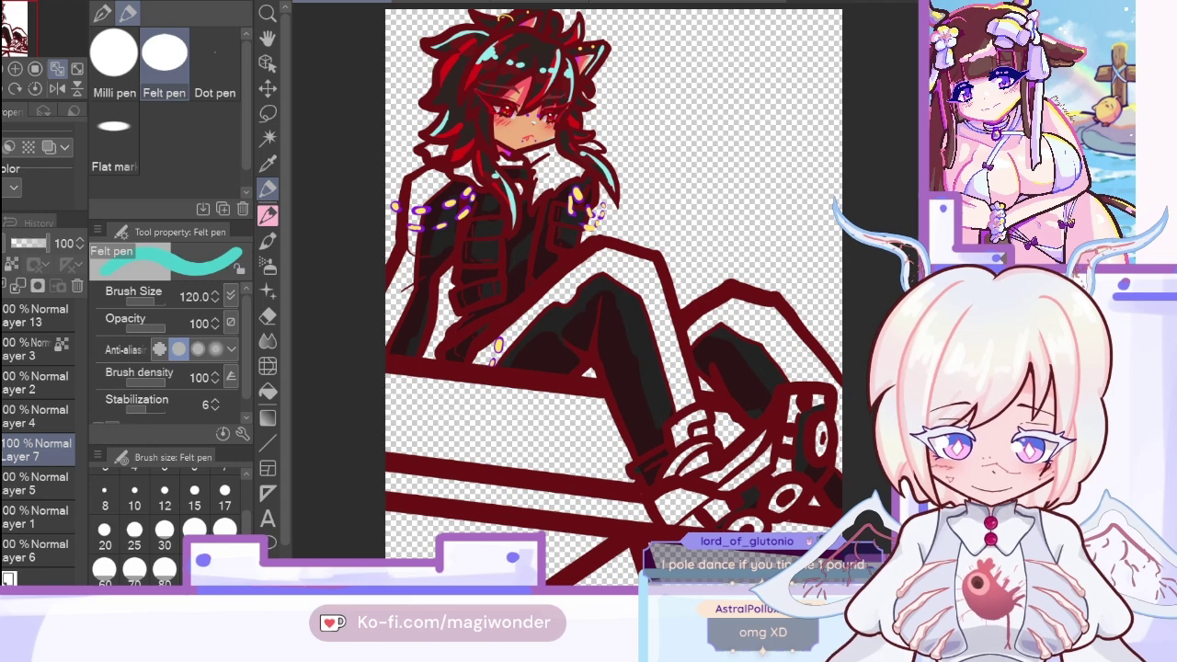
click(104, 569)
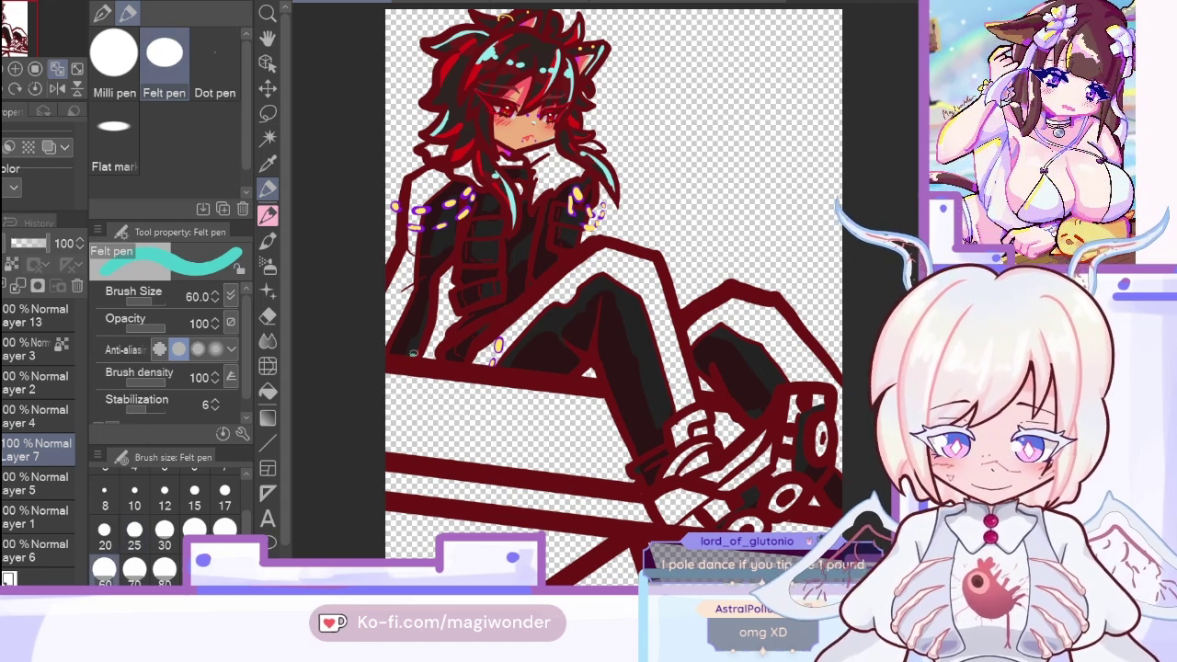
mouse_move(419, 356)
mouse_down()
mouse_move(432, 269)
mouse_move(462, 211)
mouse_up()
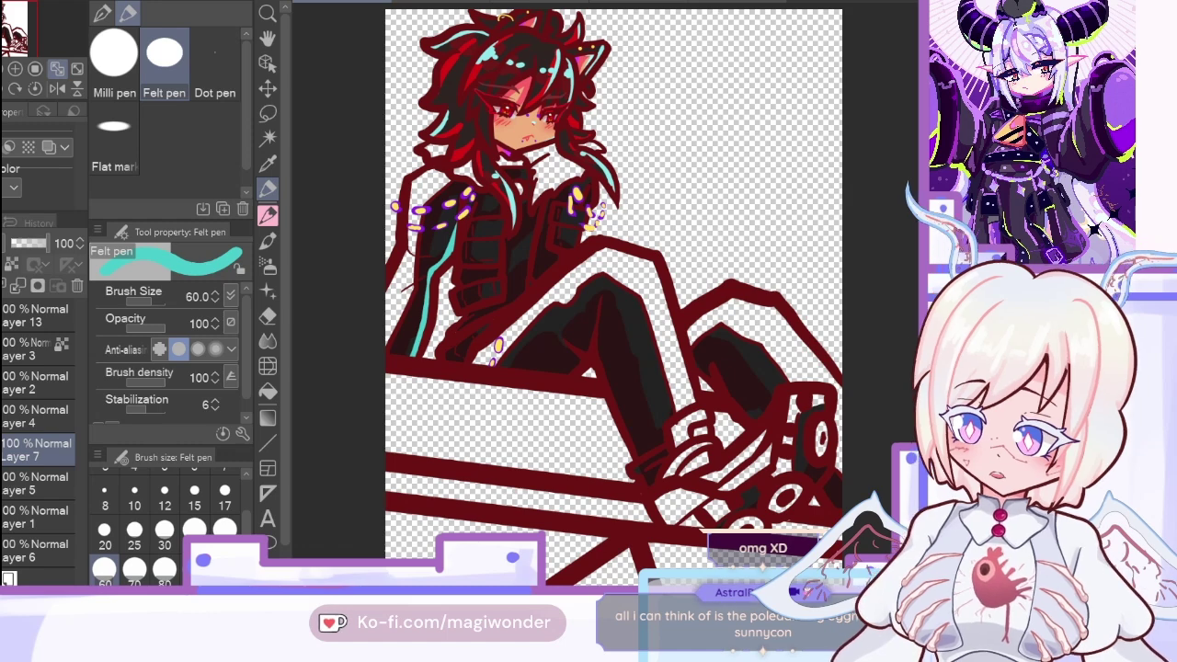
Step: Compare with the reference painting and add cyan highlights to the jacket front and hem, the other sleeve and the shoe
key(ctrl+z)
key(ctrl+y)
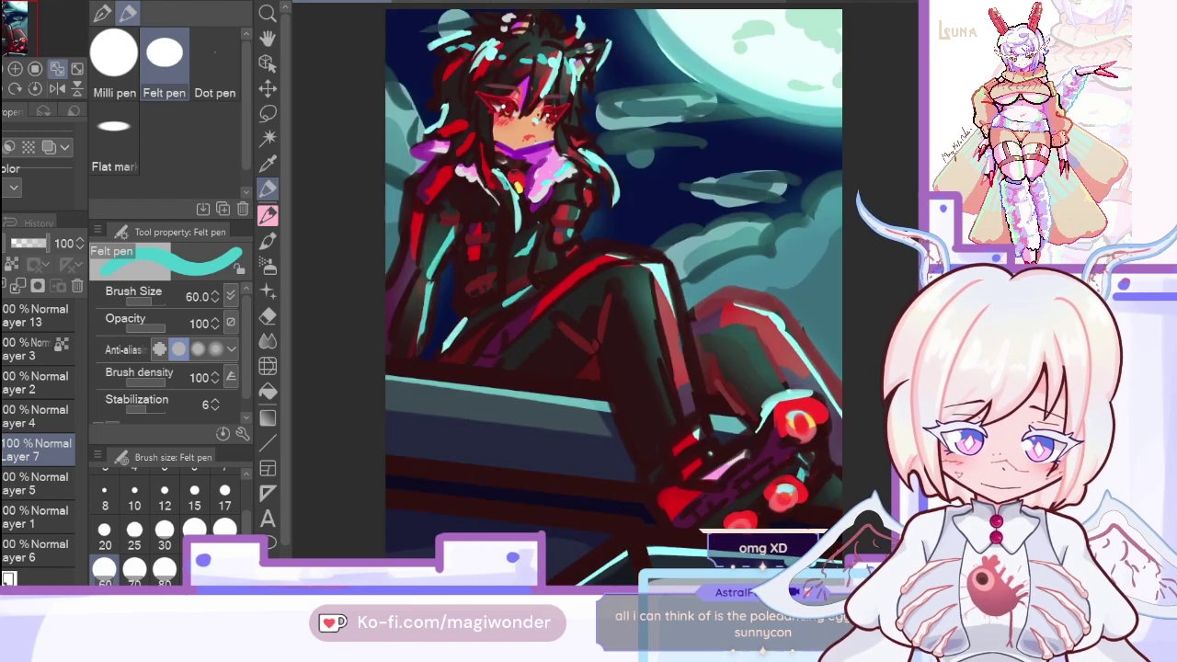
key(ctrl+y)
key(ctrl+z)
key(ctrl+y)
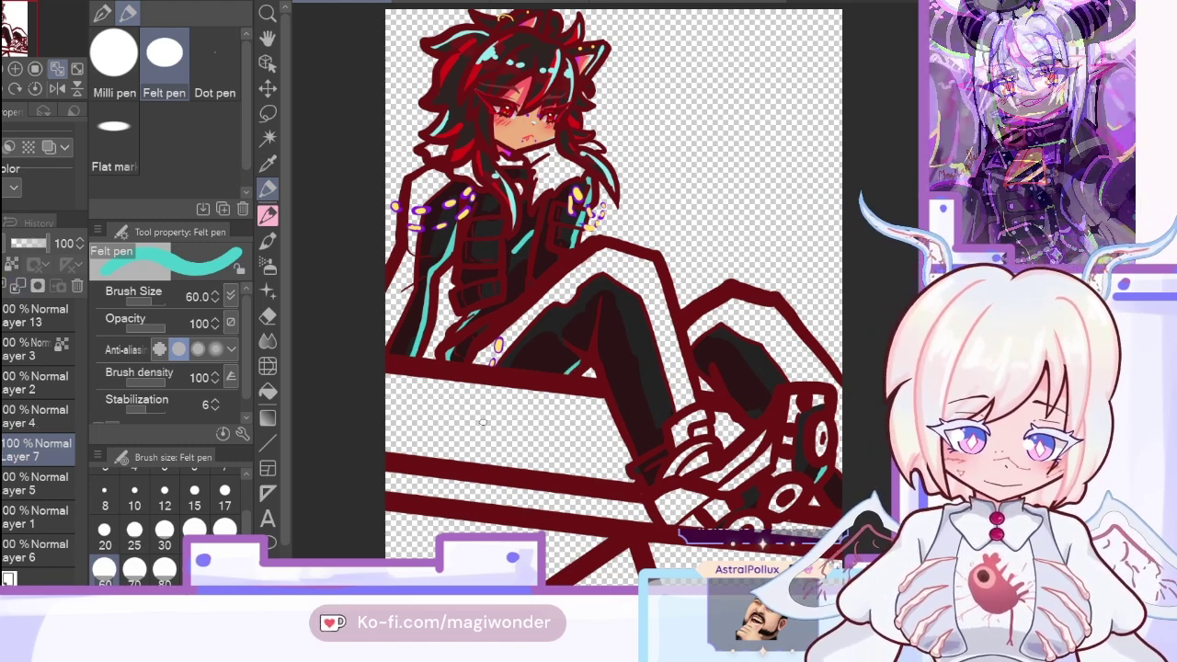
Step: Lower Layer 7's opacity to 48%, highlight the near trouser leg's edge in cyan, and merge Layer 7 down into Layer 5
click(29, 244)
drag(600, 353, 623, 426)
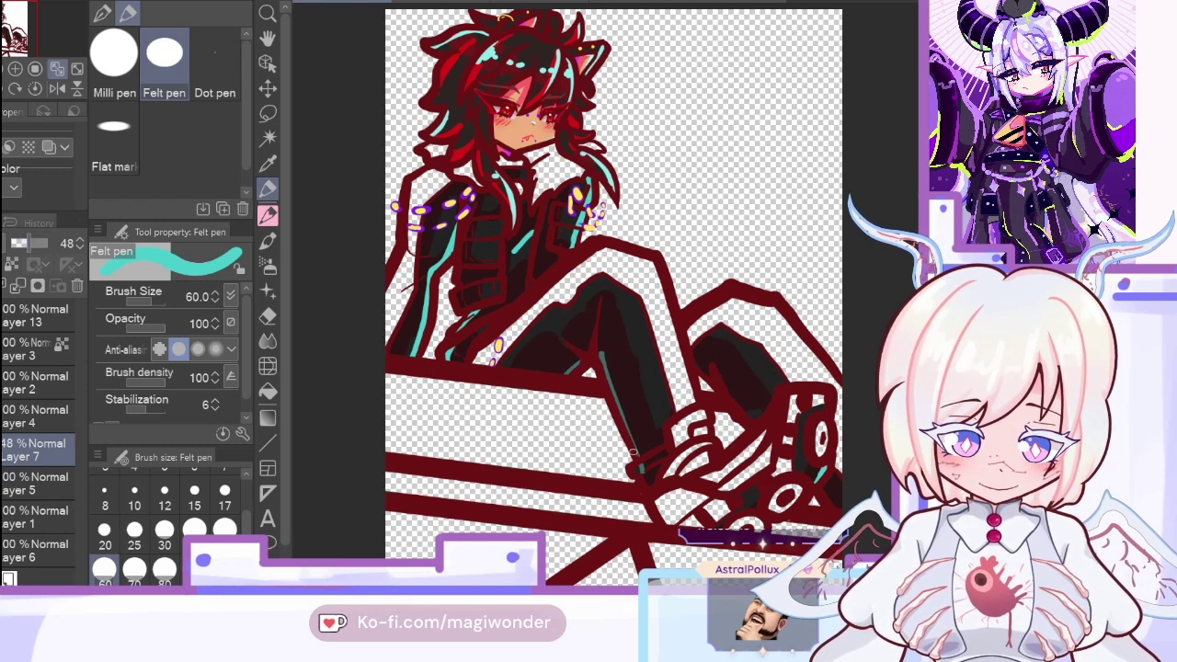
key(h)
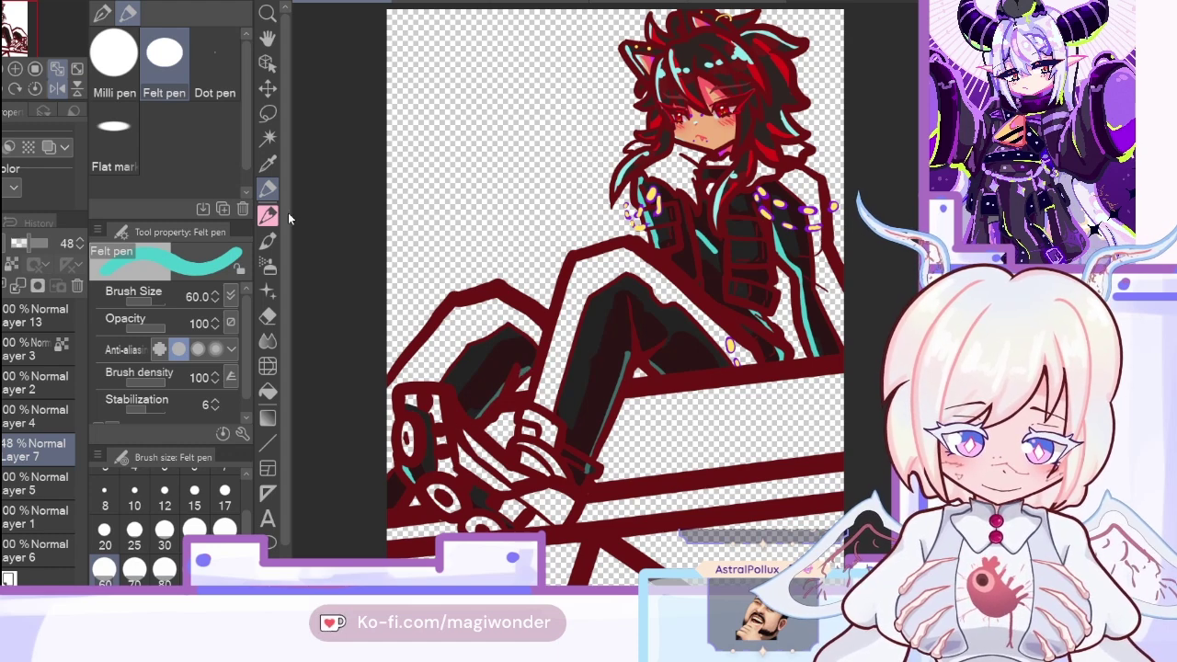
alt+click(492, 373)
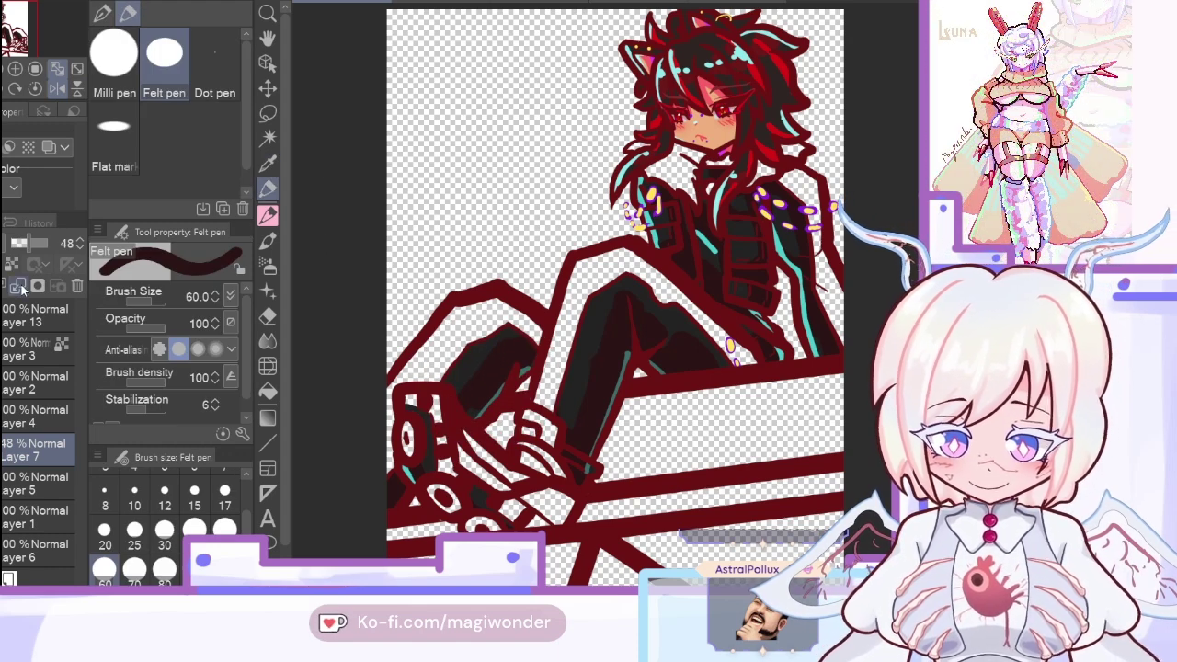
key(ctrl+e)
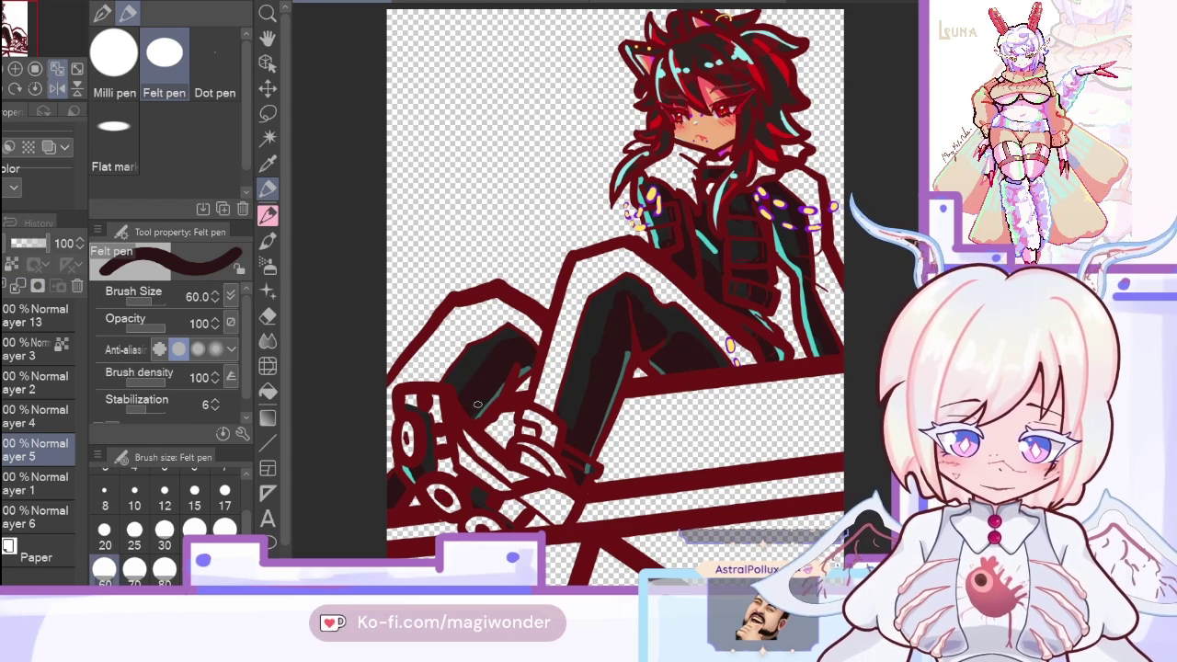
click(57, 89)
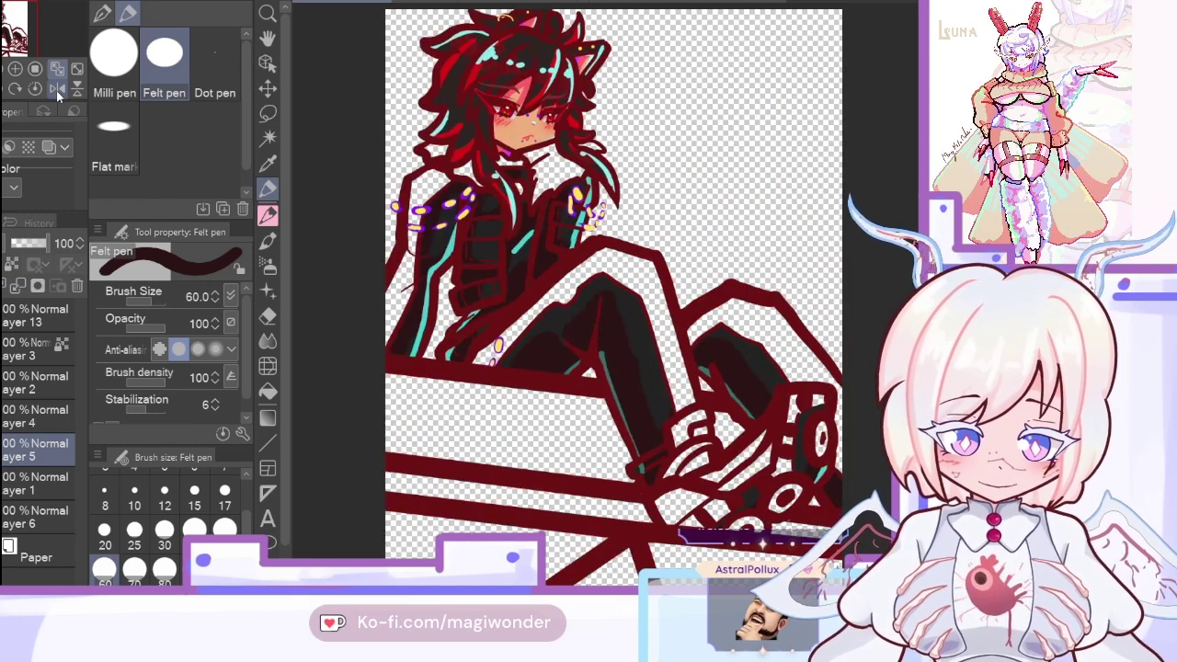
click(14, 287)
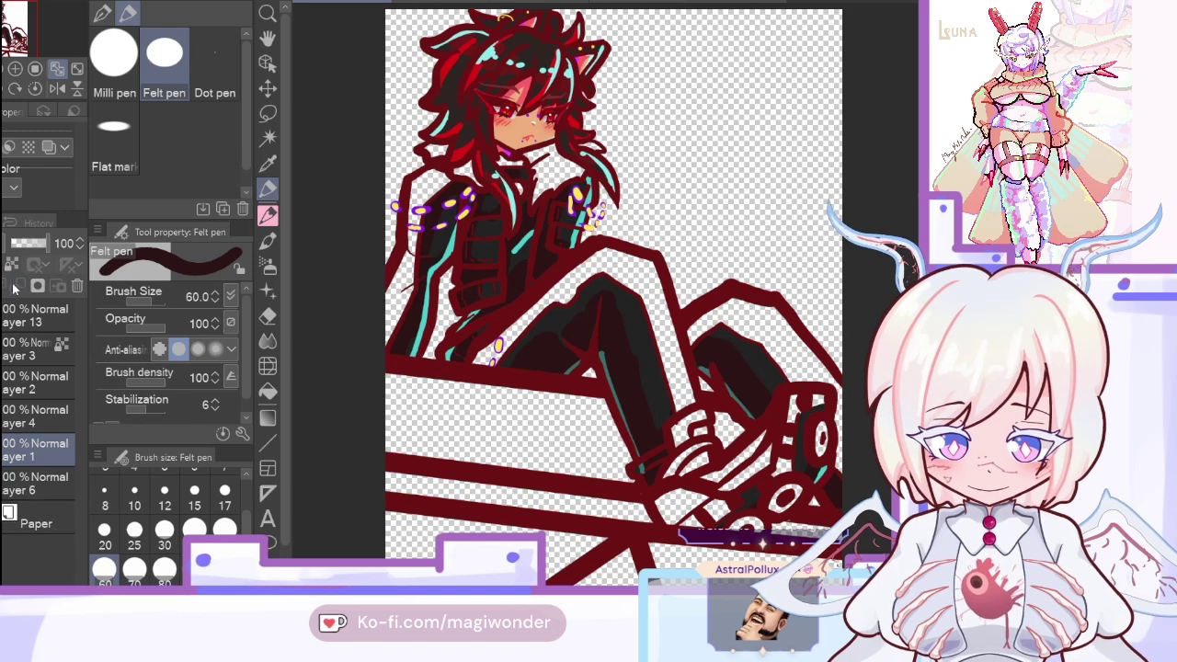
key(ctrl+z)
Step: Fill the shoes, the outer trouser panels and the outer sleeve on Layer 5 with the bright red picked from the reference painting
click(276, 162)
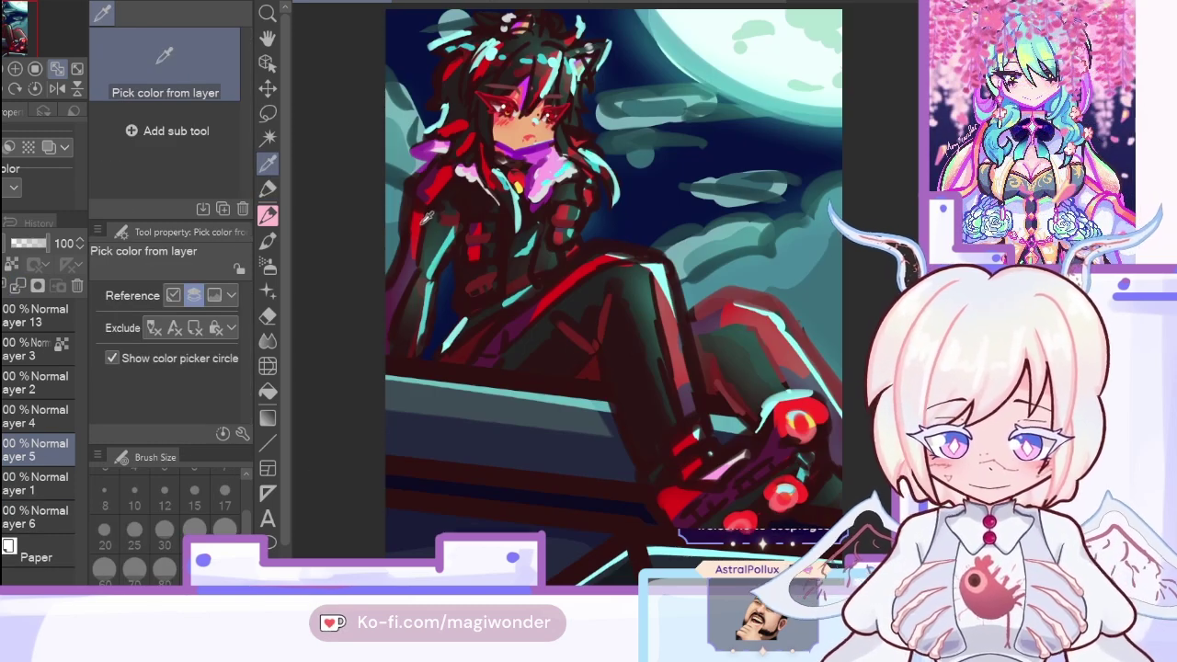
click(419, 229)
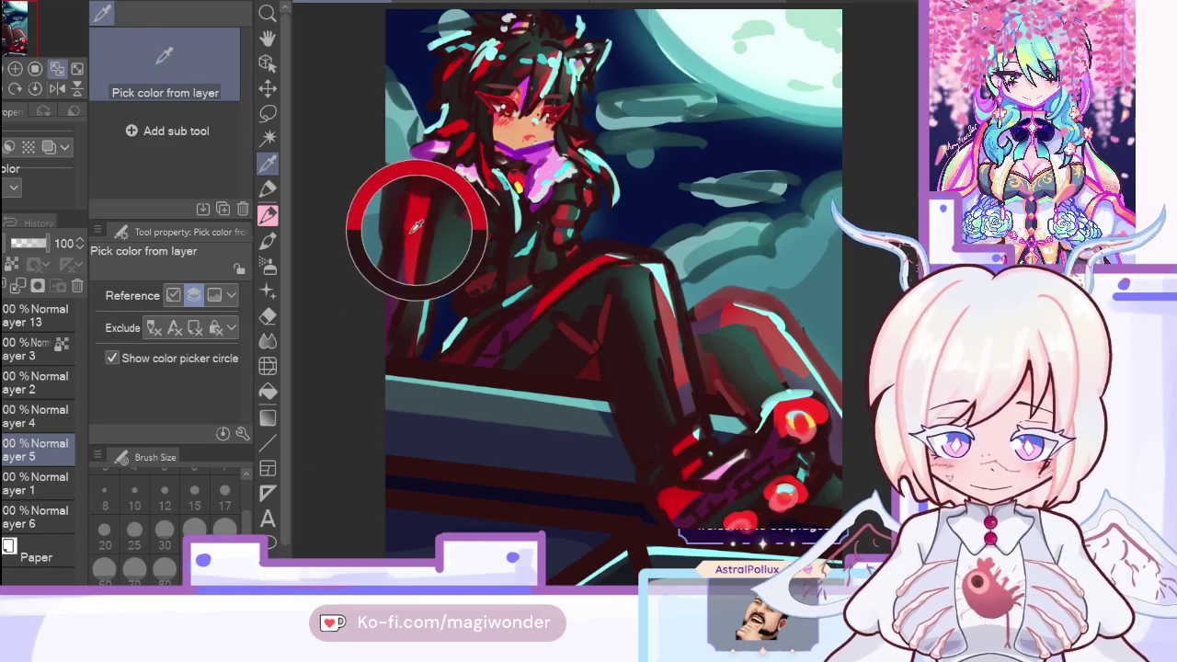
click(268, 391)
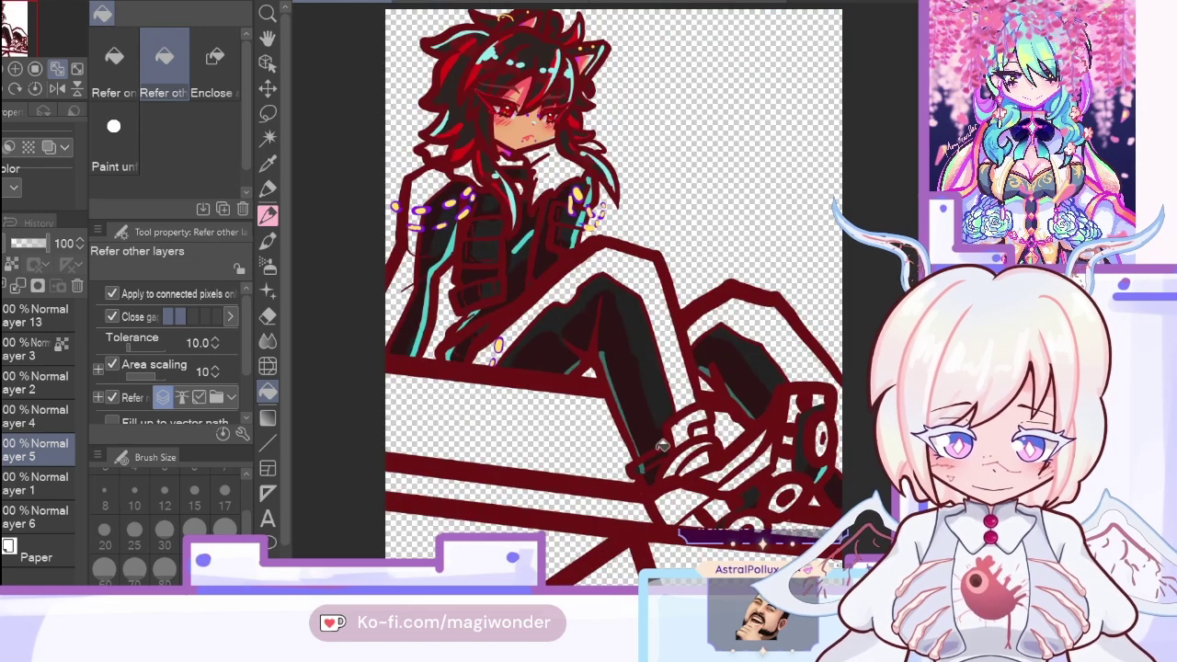
click(691, 428)
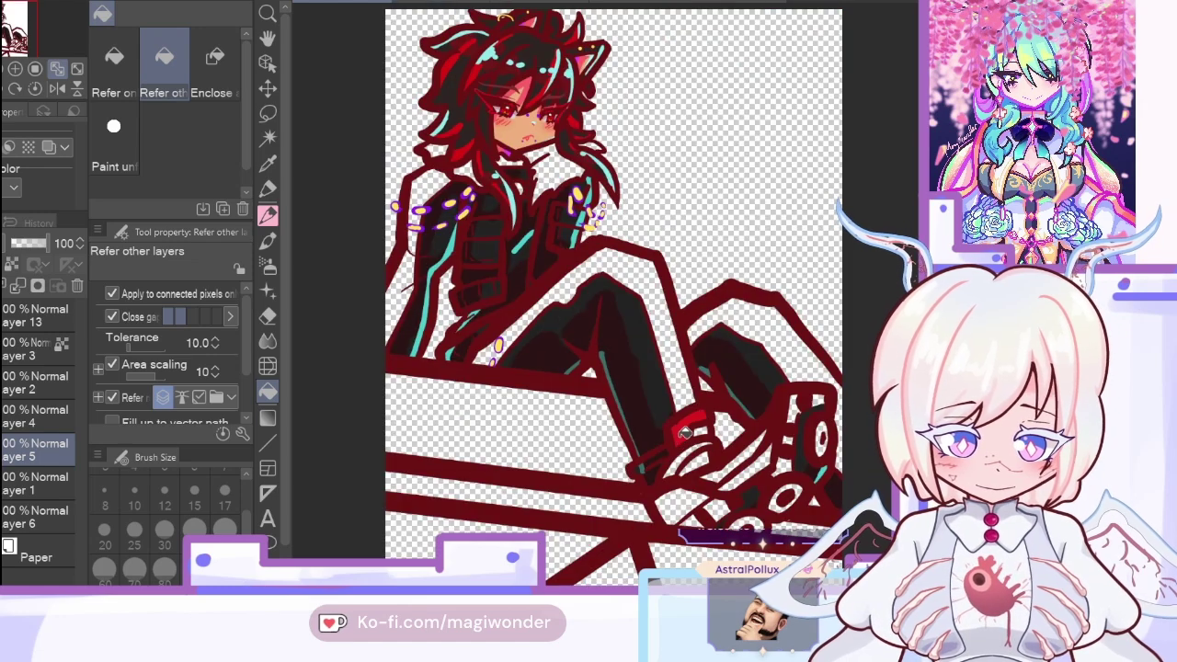
click(699, 459)
click(684, 506)
mouse_move(701, 492)
mouse_down()
mouse_move(759, 498)
mouse_move(726, 492)
mouse_move(783, 464)
mouse_move(796, 403)
mouse_move(818, 399)
mouse_up()
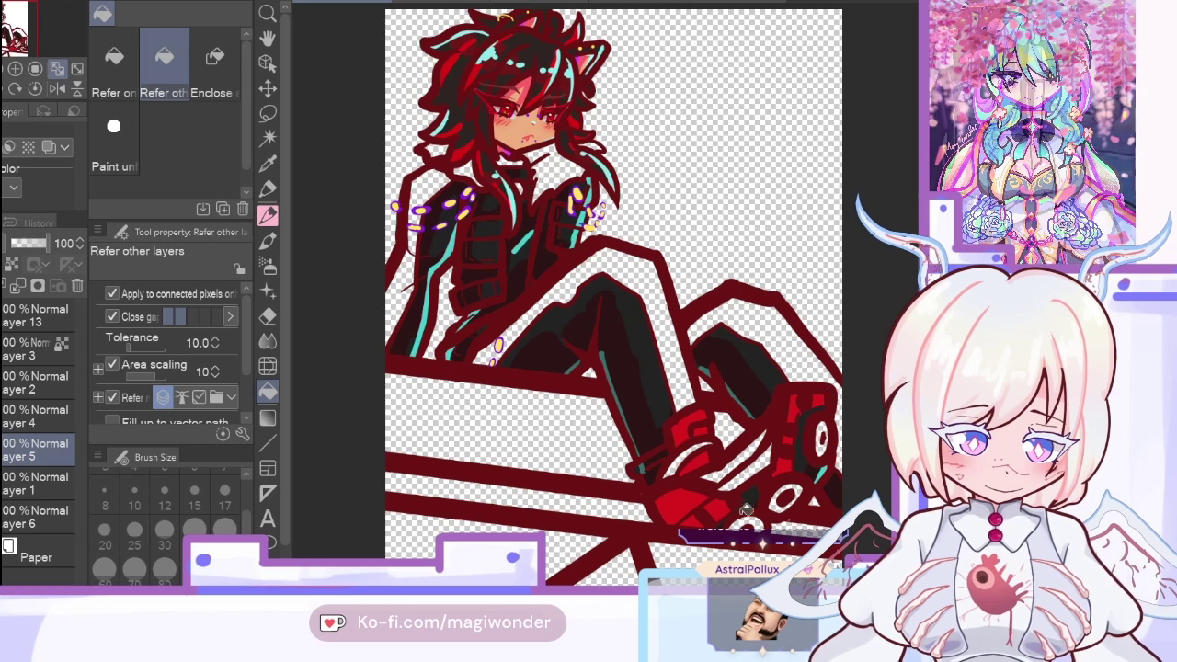
mouse_move(793, 335)
mouse_down()
mouse_move(635, 261)
mouse_move(631, 279)
mouse_up()
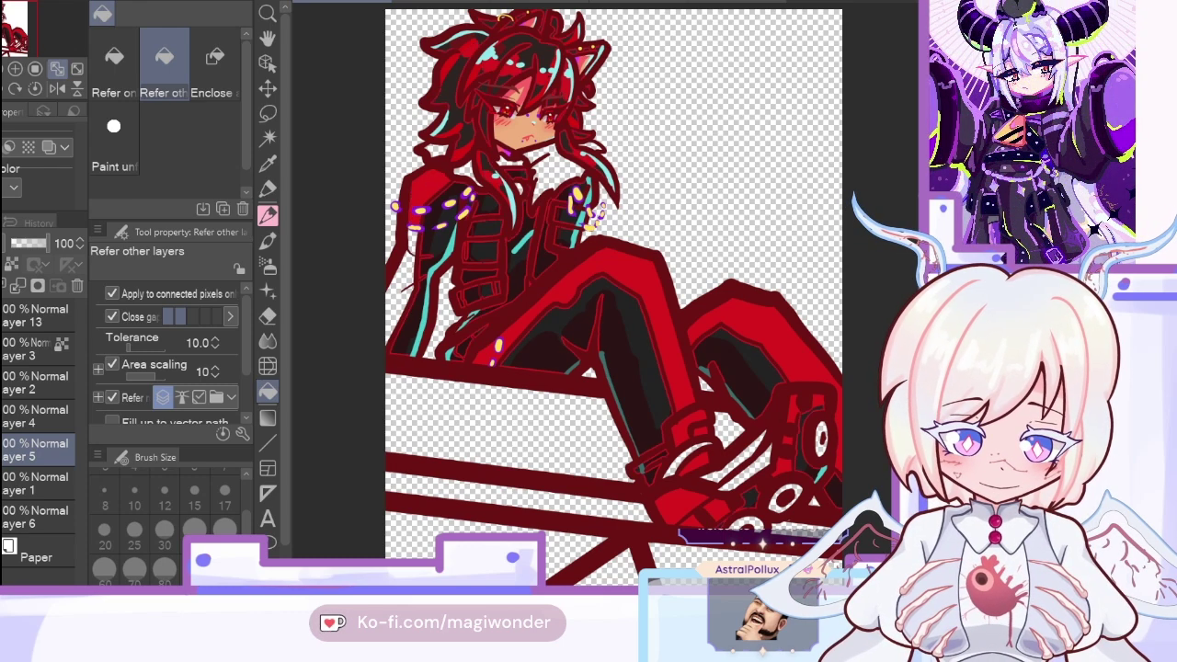
click(401, 276)
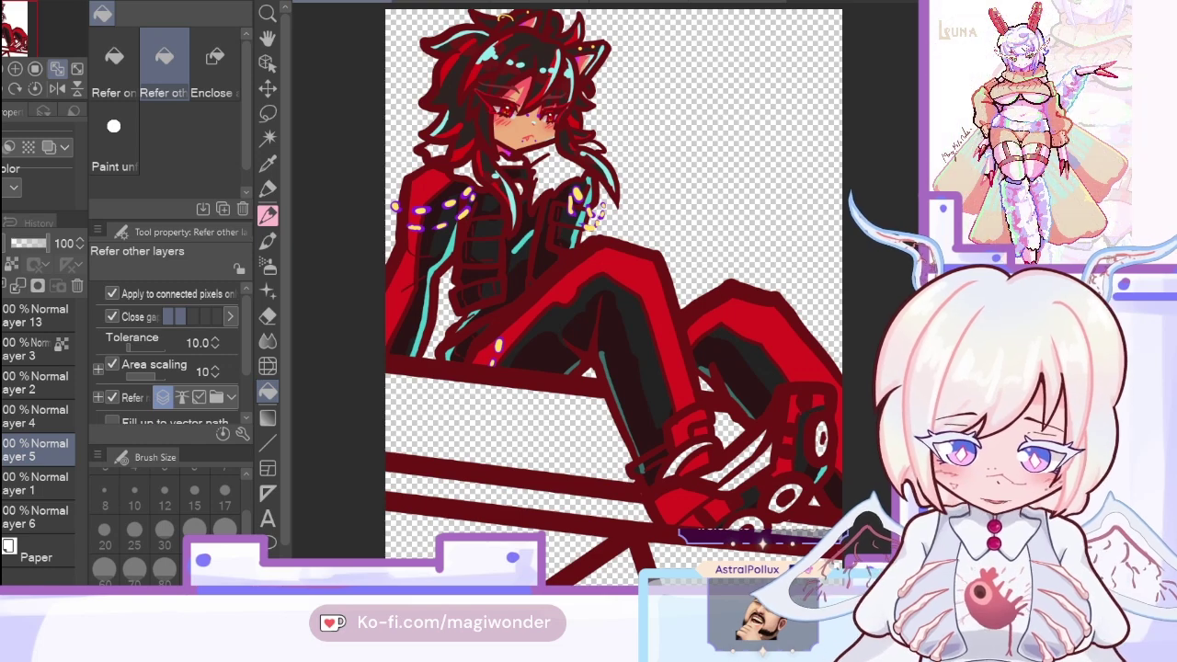
Step: Add new layers above Layer 5 and pick the dark purple from the sleeve in the reference painting
click(35, 484)
click(268, 164)
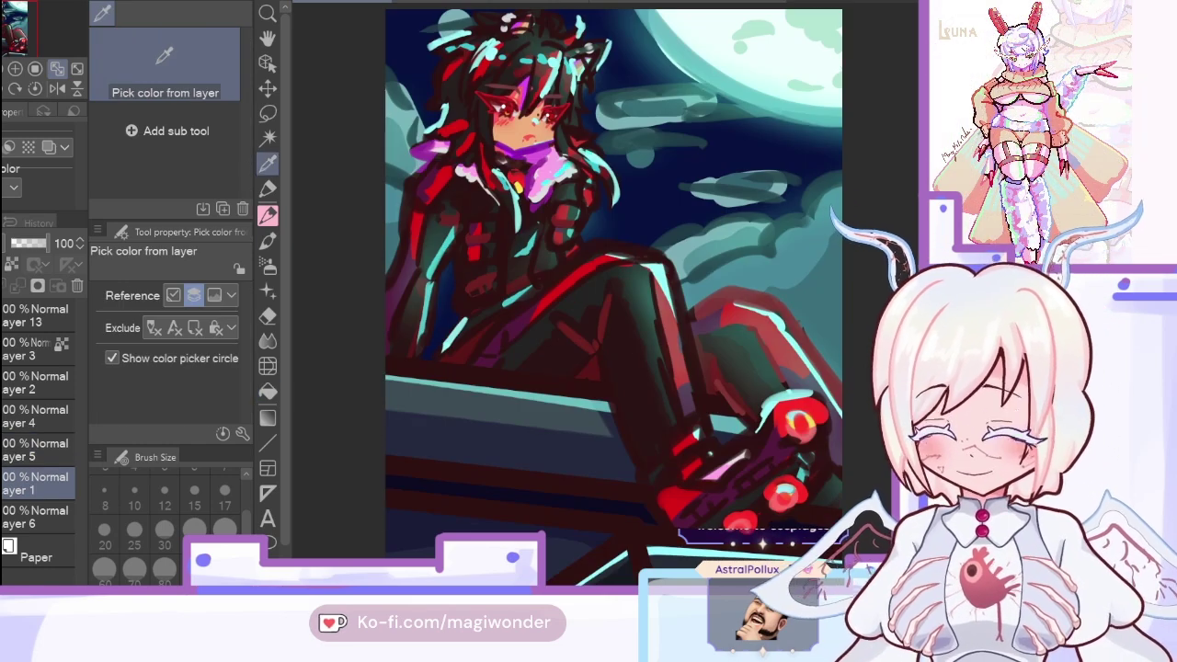
click(267, 392)
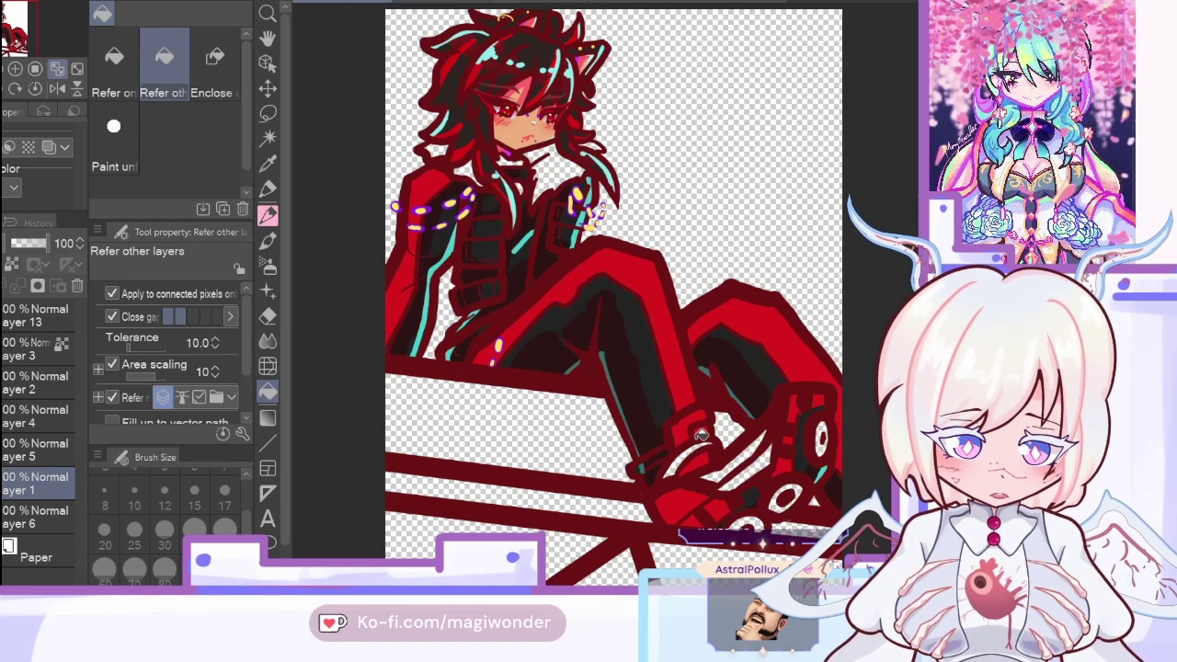
click(12, 286)
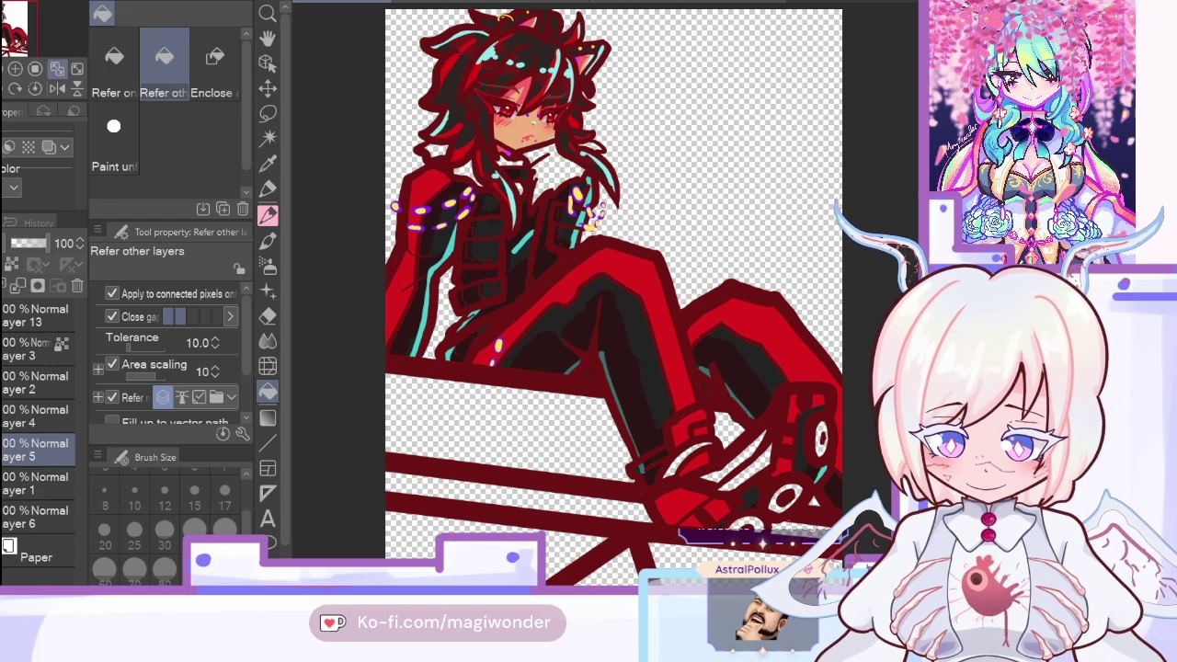
click(13, 287)
click(267, 163)
click(2, 315)
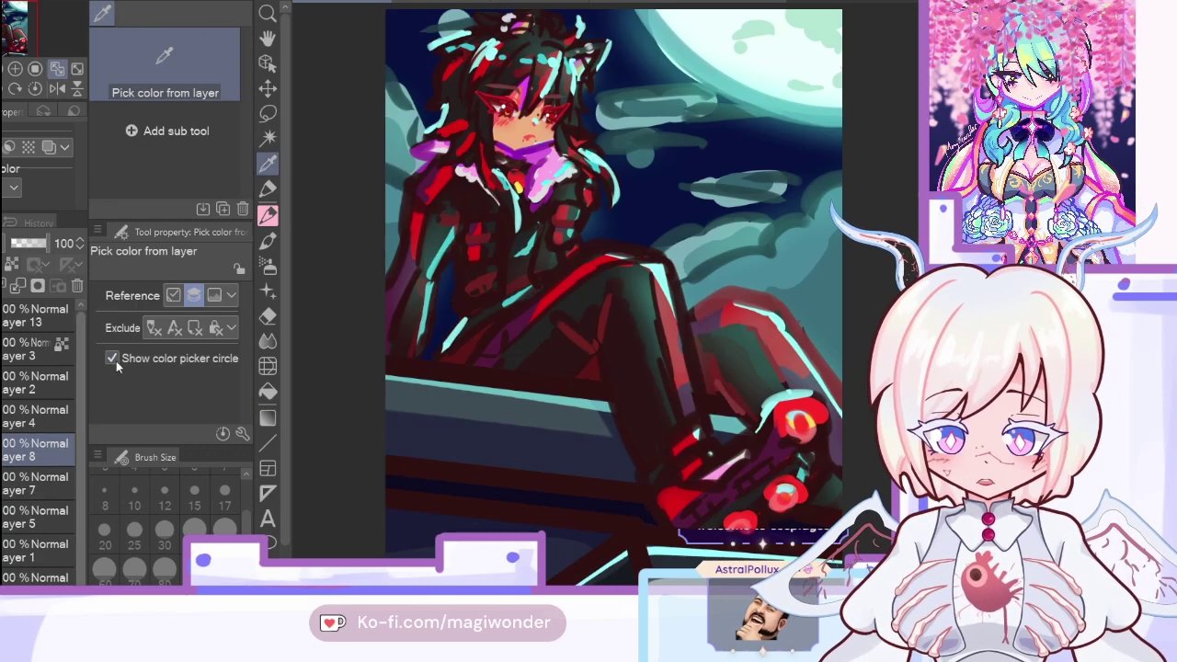
drag(404, 276, 414, 257)
click(425, 186)
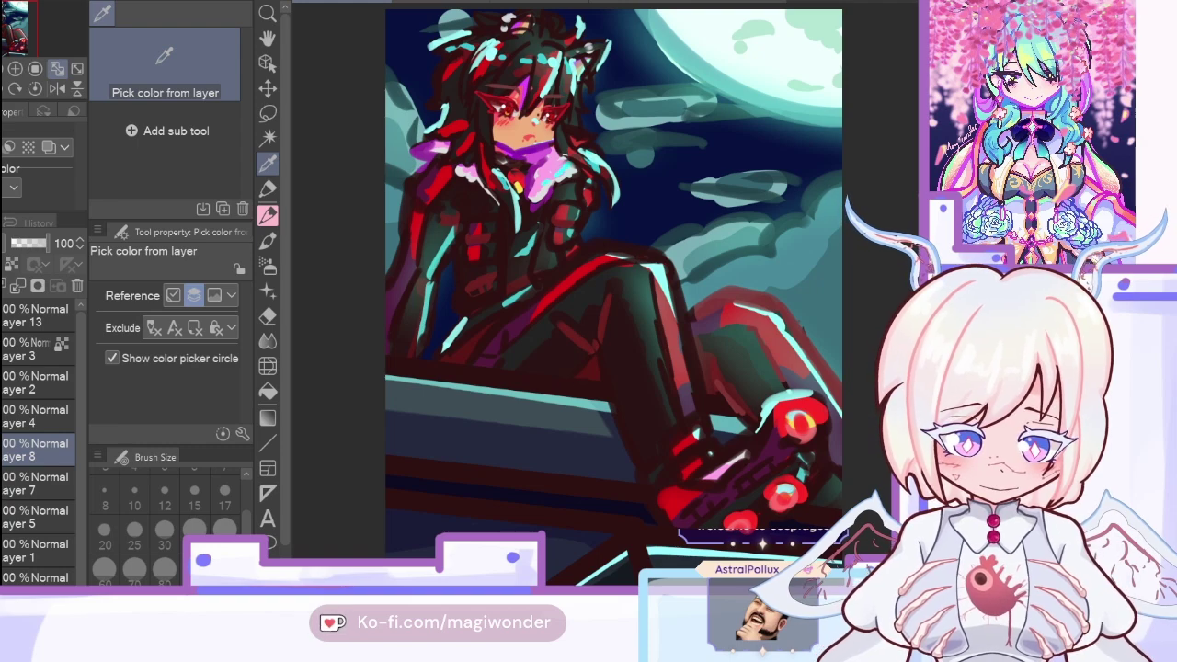
Step: Paint purple shading on the lower part of the red sleeve on Layer 8 with the Felt pen at size 100
click(267, 189)
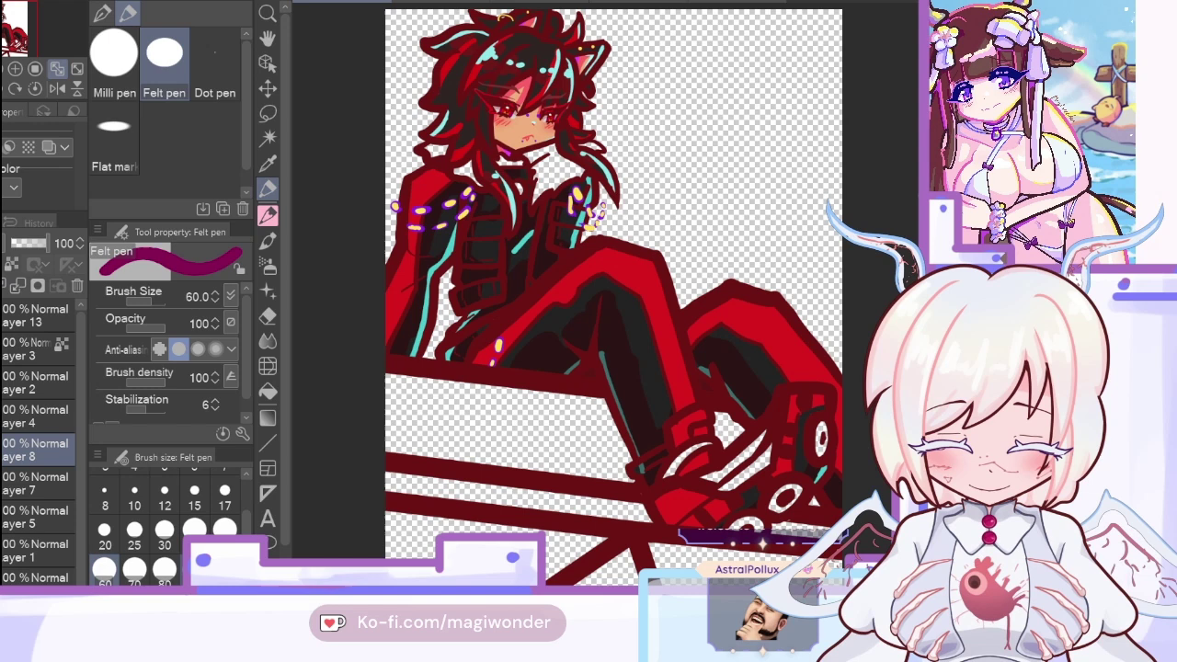
key(bracketright)
key(bracketright)
key(bracketright)
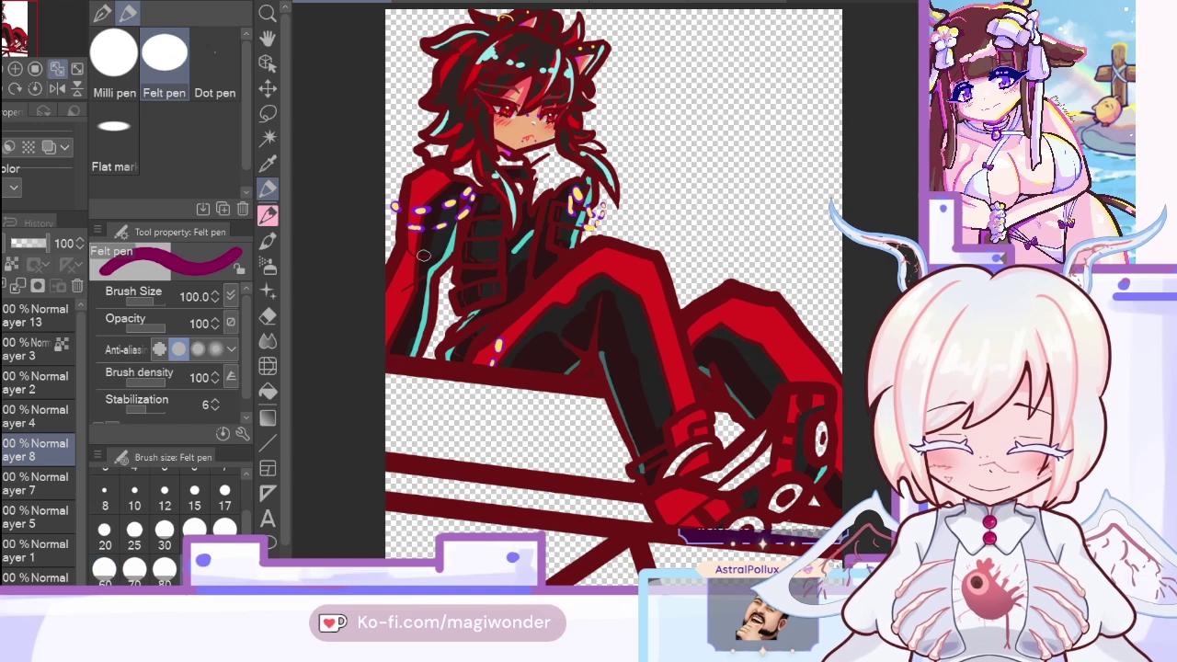
drag(410, 258, 390, 285)
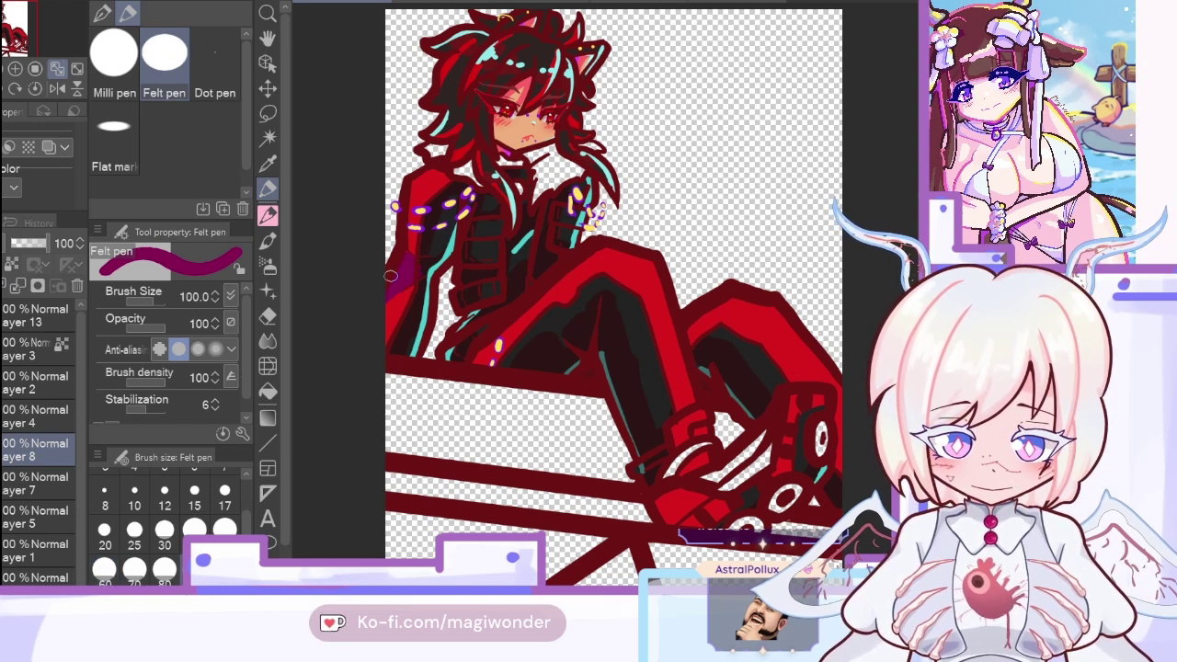
Step: Delete the empty Layer 7, then shade the red shoulder and thigh in purple on Layer 8 at 91% layer opacity
click(17, 481)
click(77, 285)
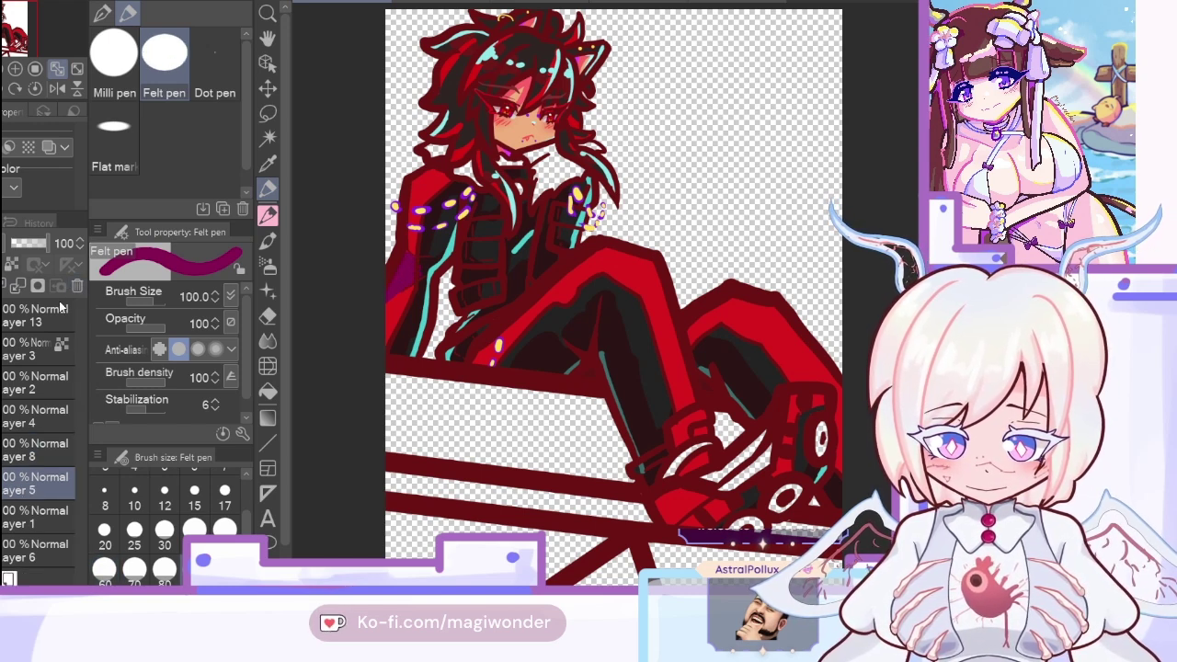
click(20, 453)
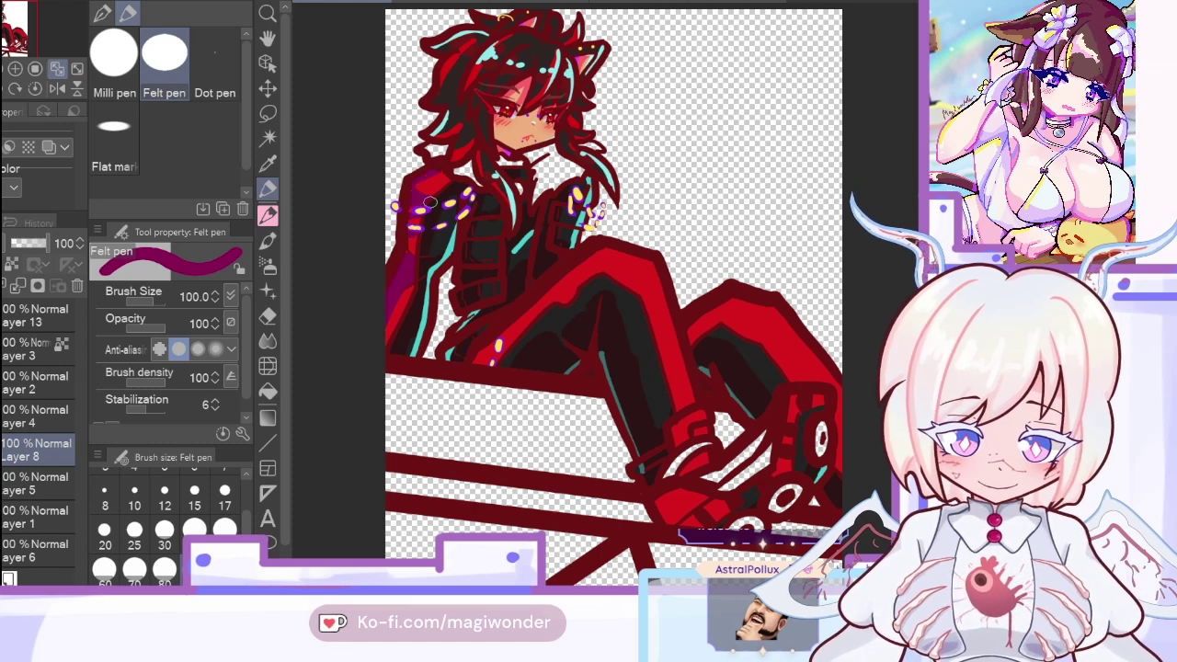
click(43, 245)
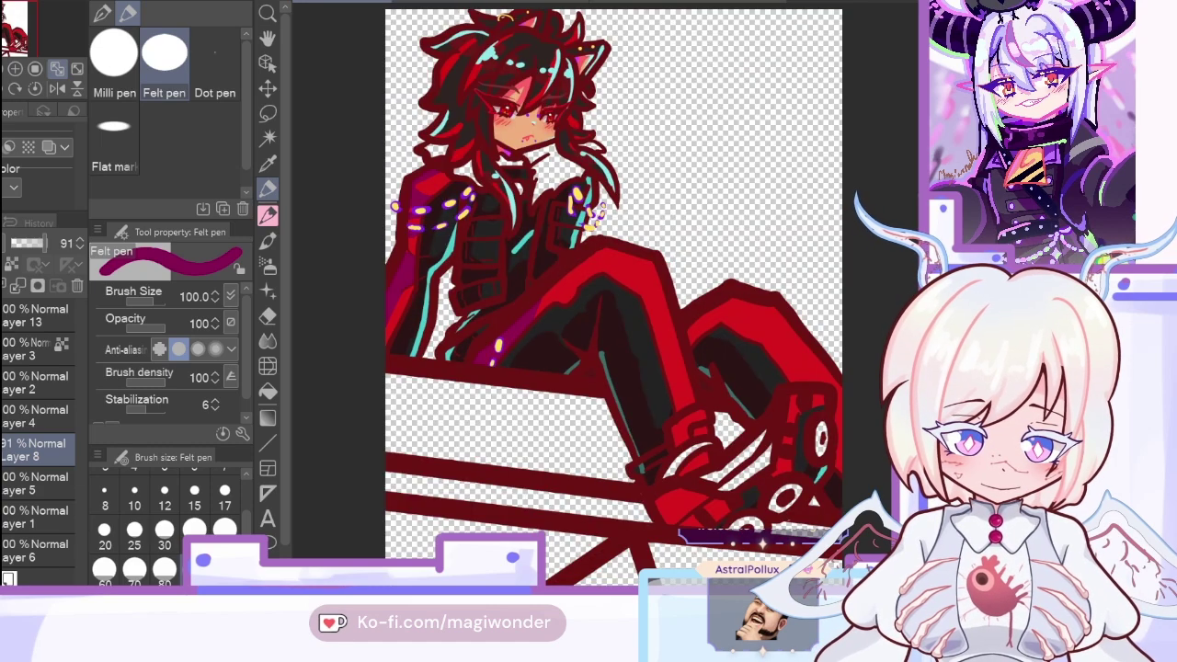
Step: Shade the far thigh, the near shin and the shoes in purple on Layer 8 with the Felt pen at sizes 120 and 170
click(58, 88)
click(224, 566)
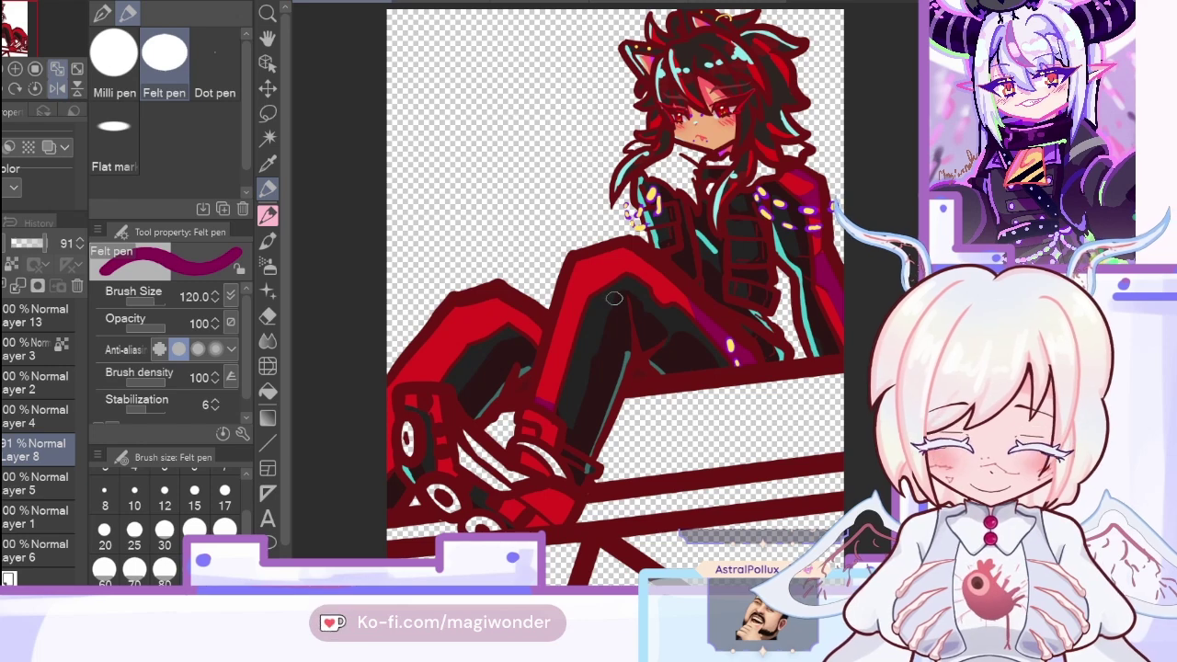
mouse_move(527, 402)
mouse_down()
mouse_move(523, 441)
mouse_move(523, 420)
mouse_move(558, 442)
mouse_up()
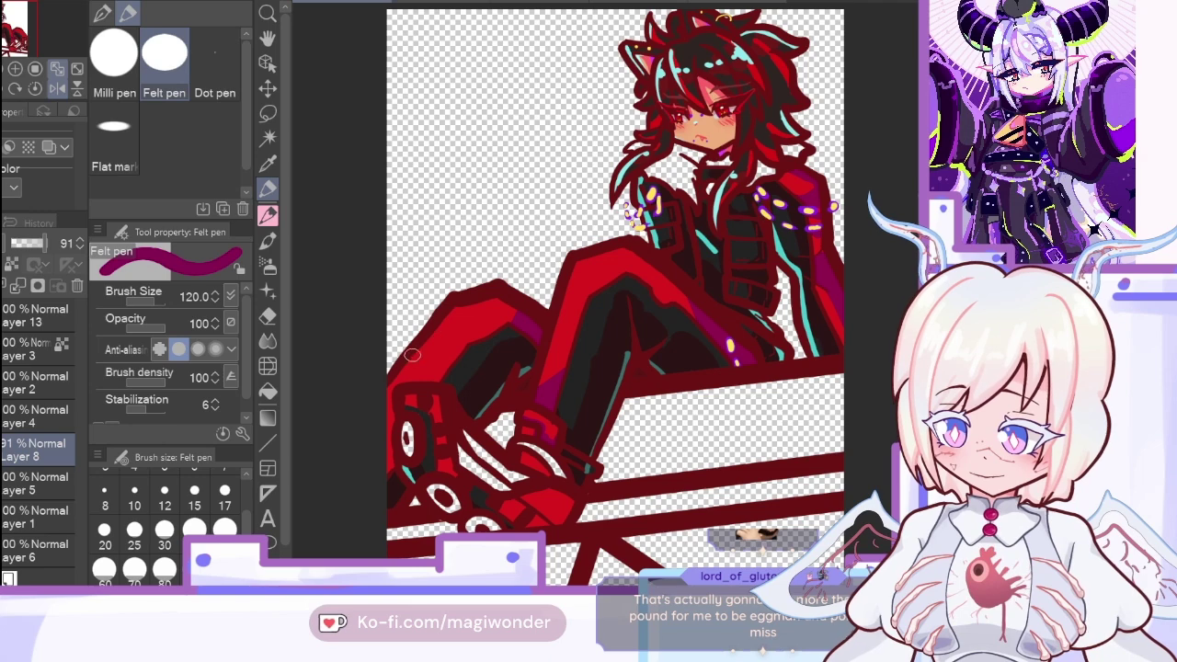
key(bracketright)
key(bracketright)
key(ctrl+z)
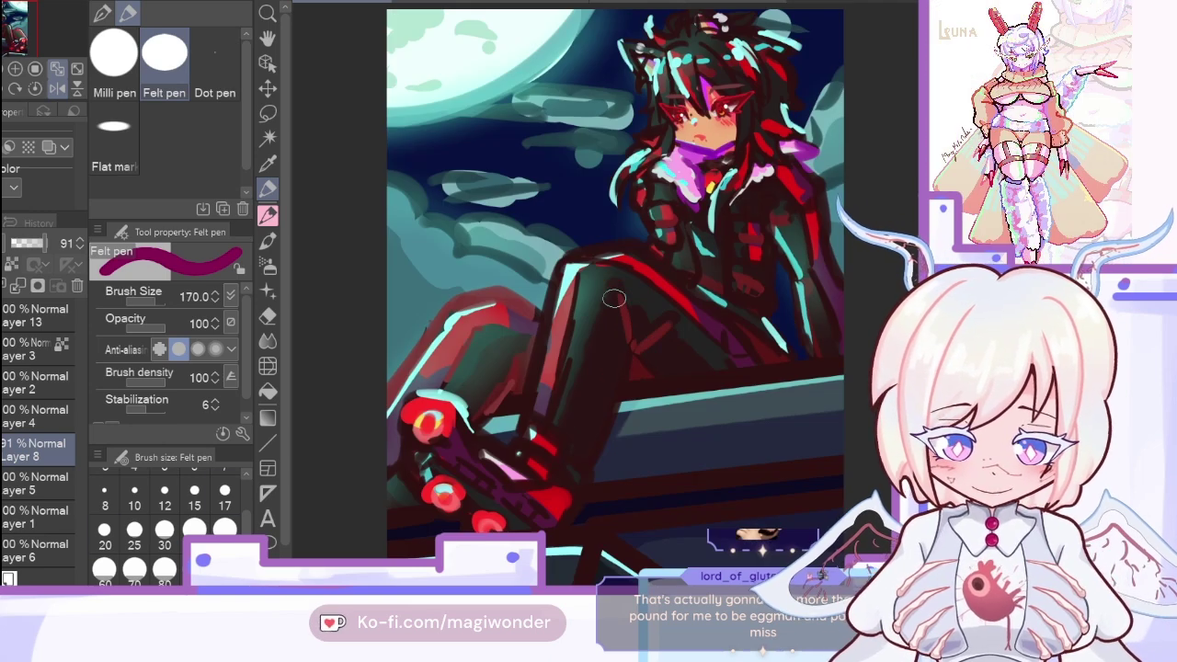
key(ctrl+y)
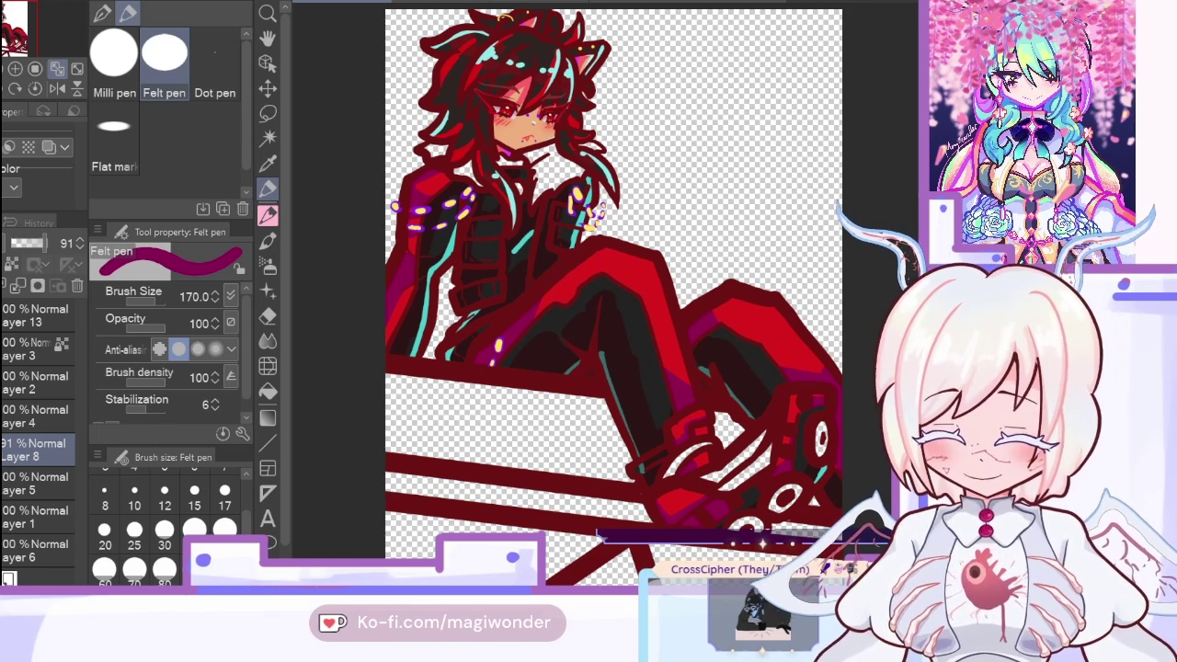
key(ctrl+z)
key(ctrl+y)
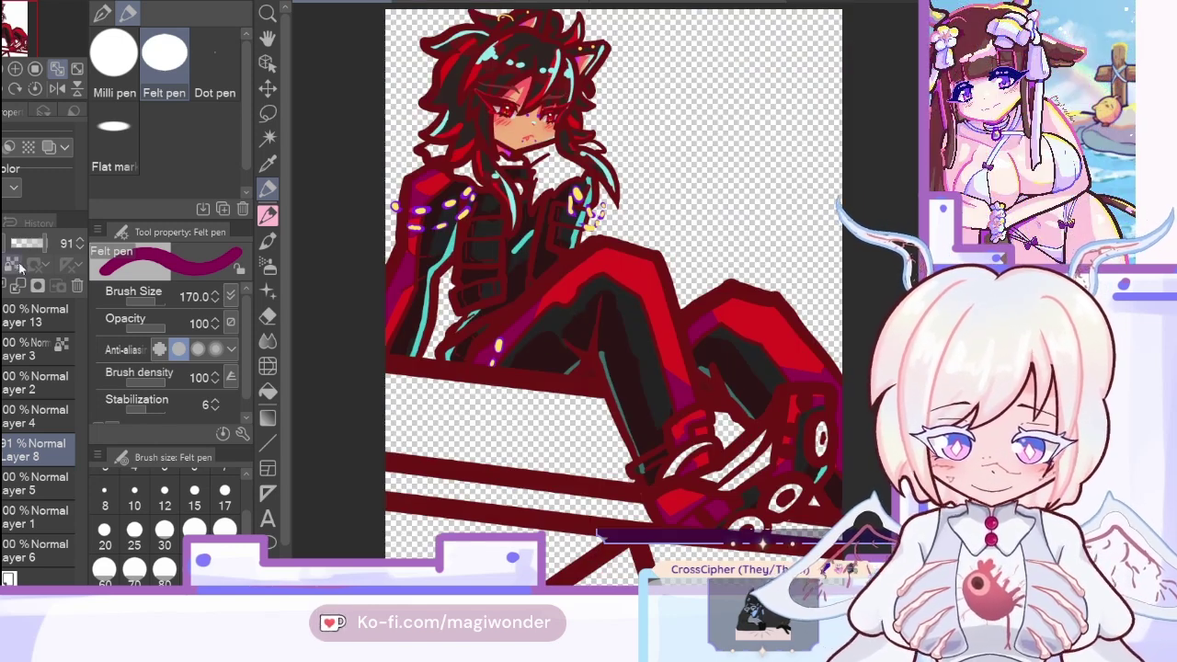
Step: Merge the purple shading of Layer 8 into Layer 5, add an empty Layer 7 above it and make Layer 5 active
key(ctrl+z)
key(ctrl+z)
click(267, 163)
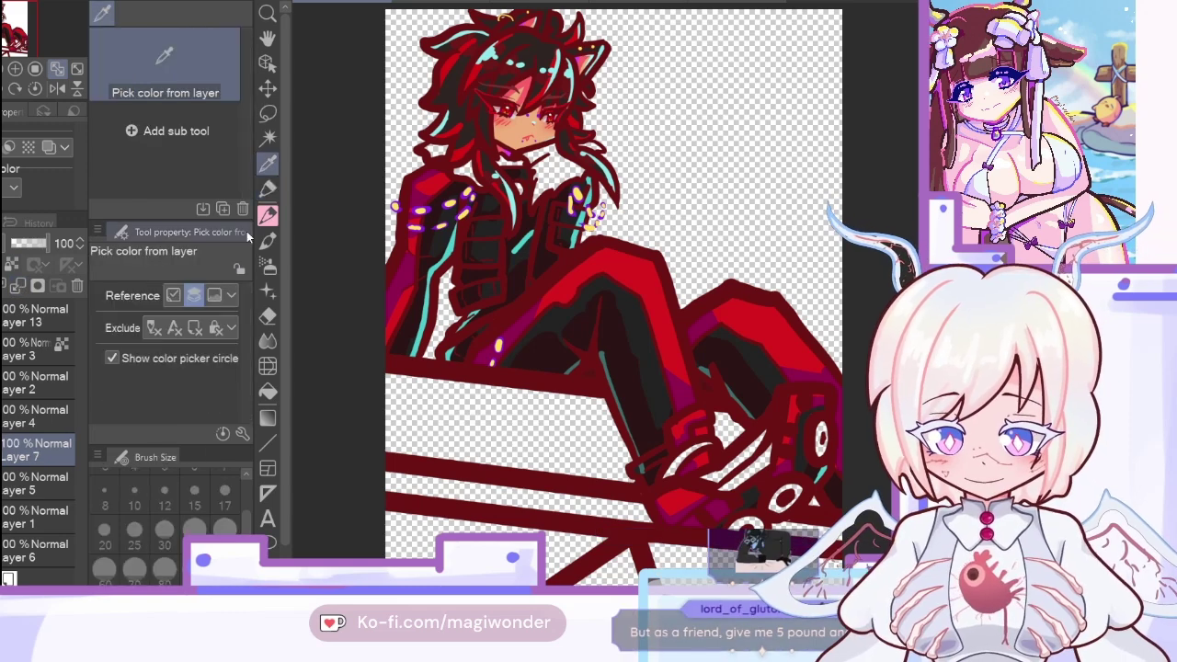
click(7, 480)
click(268, 137)
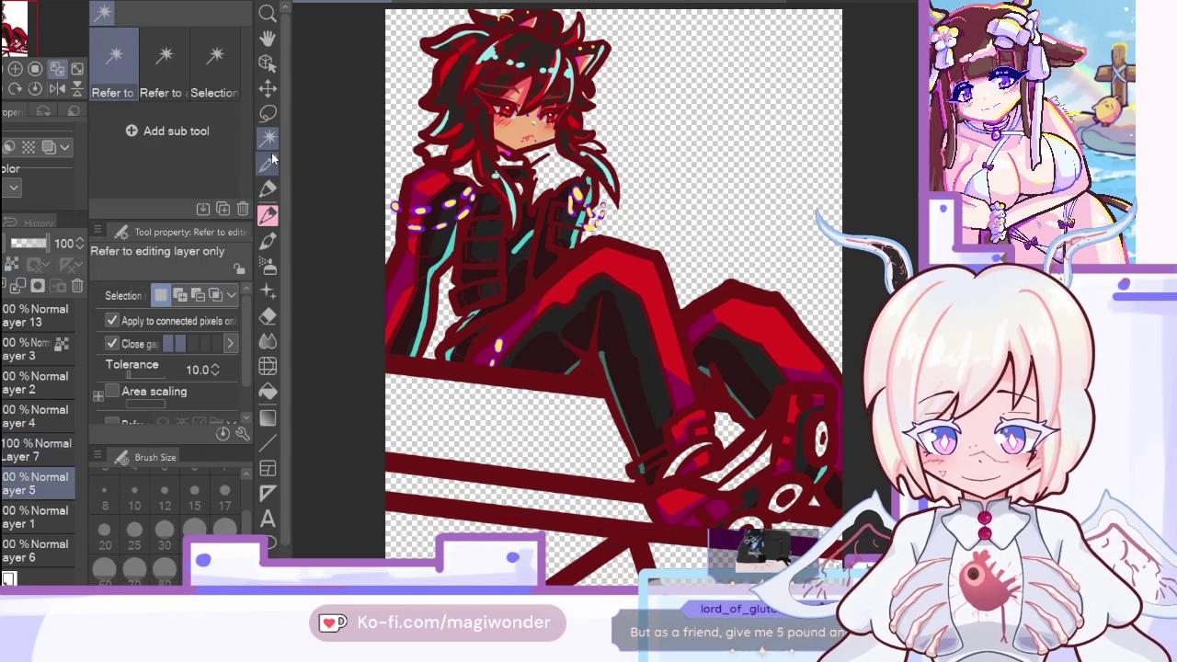
Step: Paint the pouches on both sides of the vest bright red on Layer 5 with the Felt pen at size 60, using the trousers' red
click(268, 163)
click(602, 262)
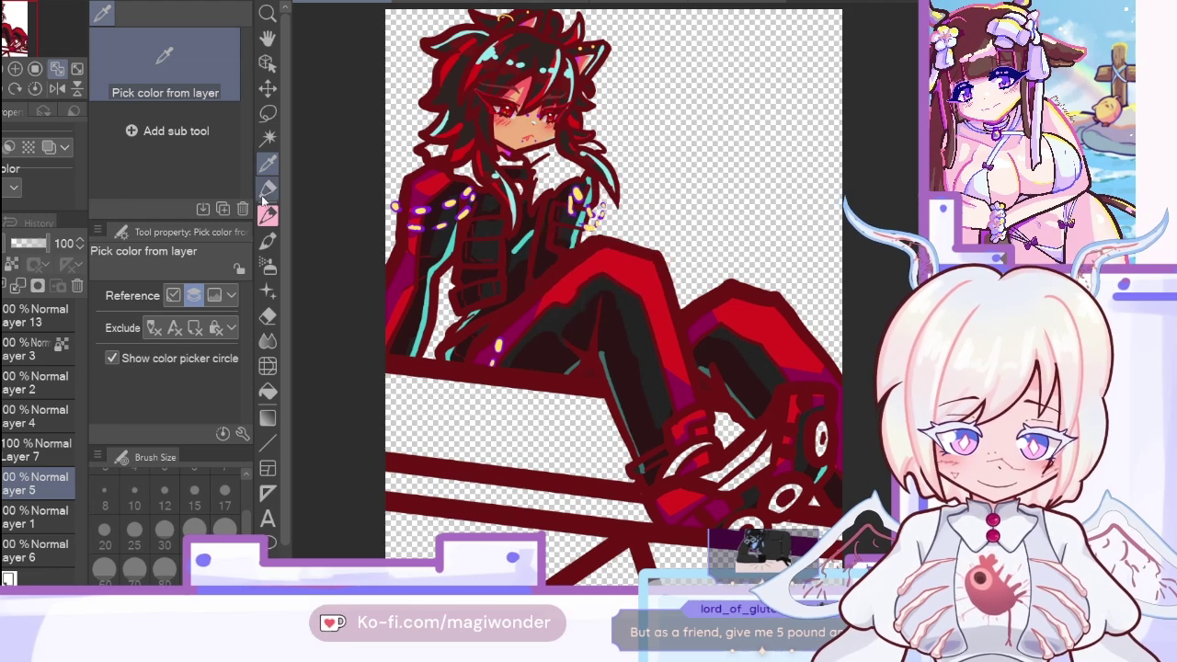
click(266, 191)
click(14, 69)
click(15, 69)
drag(18, 33, 13, 20)
click(194, 530)
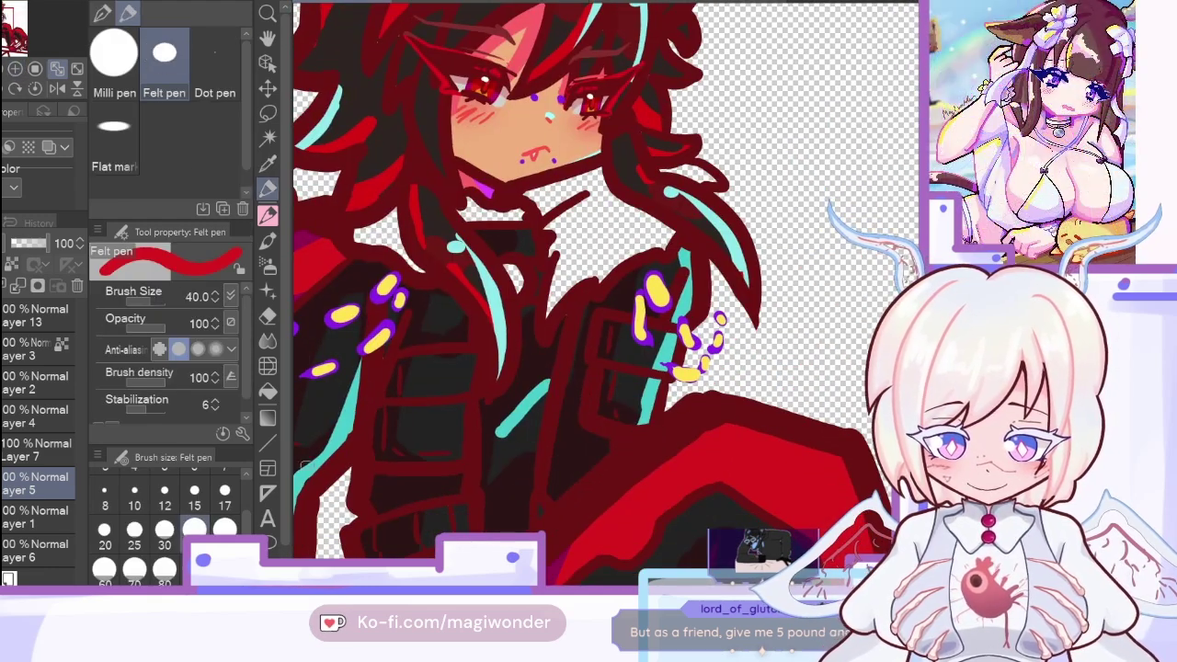
drag(408, 360, 404, 386)
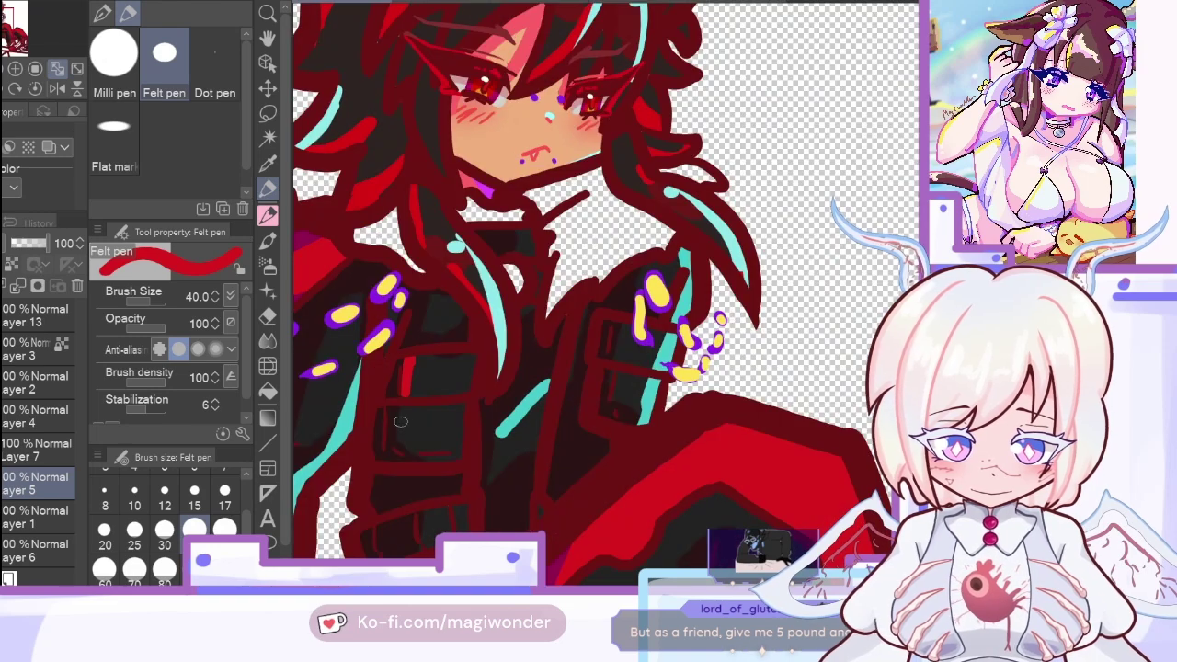
mouse_move(394, 405)
mouse_down()
mouse_move(391, 444)
mouse_move(419, 464)
mouse_move(397, 408)
mouse_move(400, 440)
mouse_move(416, 446)
mouse_move(421, 413)
mouse_move(423, 465)
mouse_up()
key(ctrl+z)
click(194, 566)
click(104, 569)
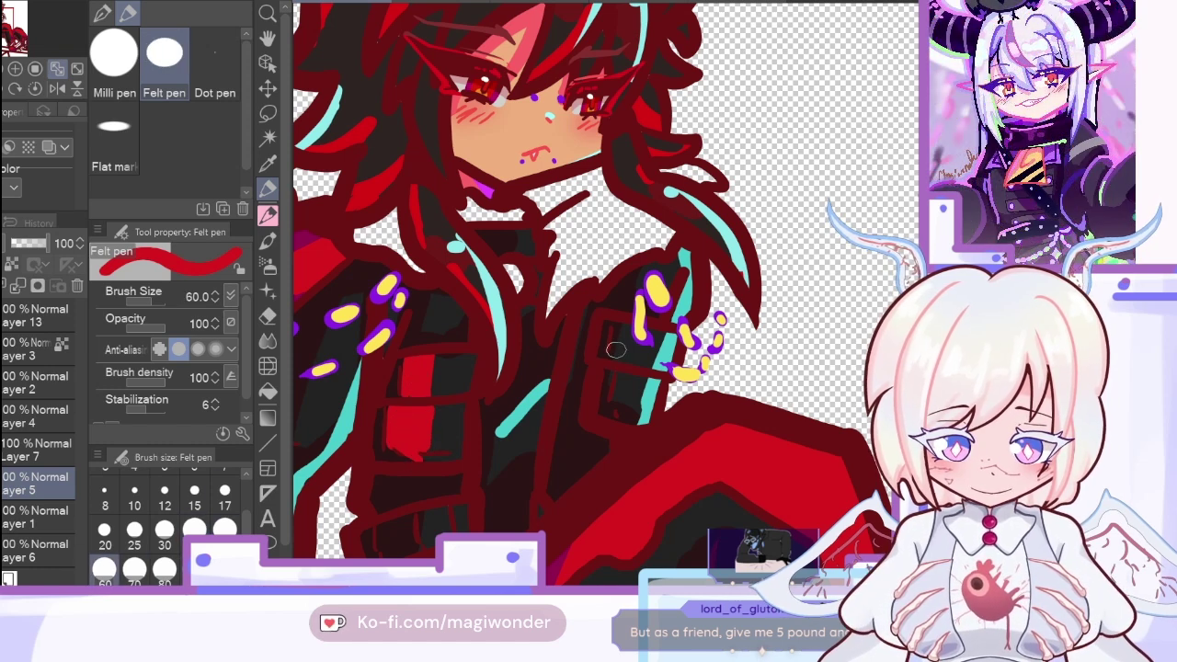
mouse_move(617, 350)
mouse_down()
mouse_move(624, 337)
mouse_move(633, 344)
mouse_up()
drag(625, 390, 628, 410)
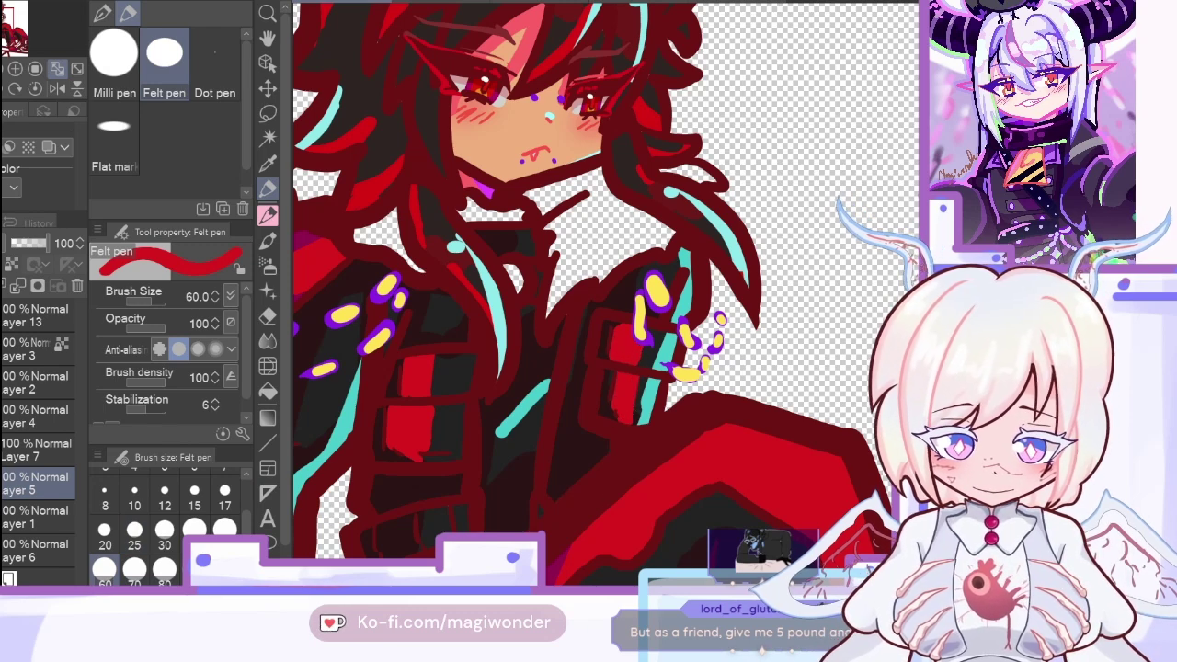
Step: Shade the red vest pouches in dark purple on Layer 7 with the Felt pen at size 60
click(30, 454)
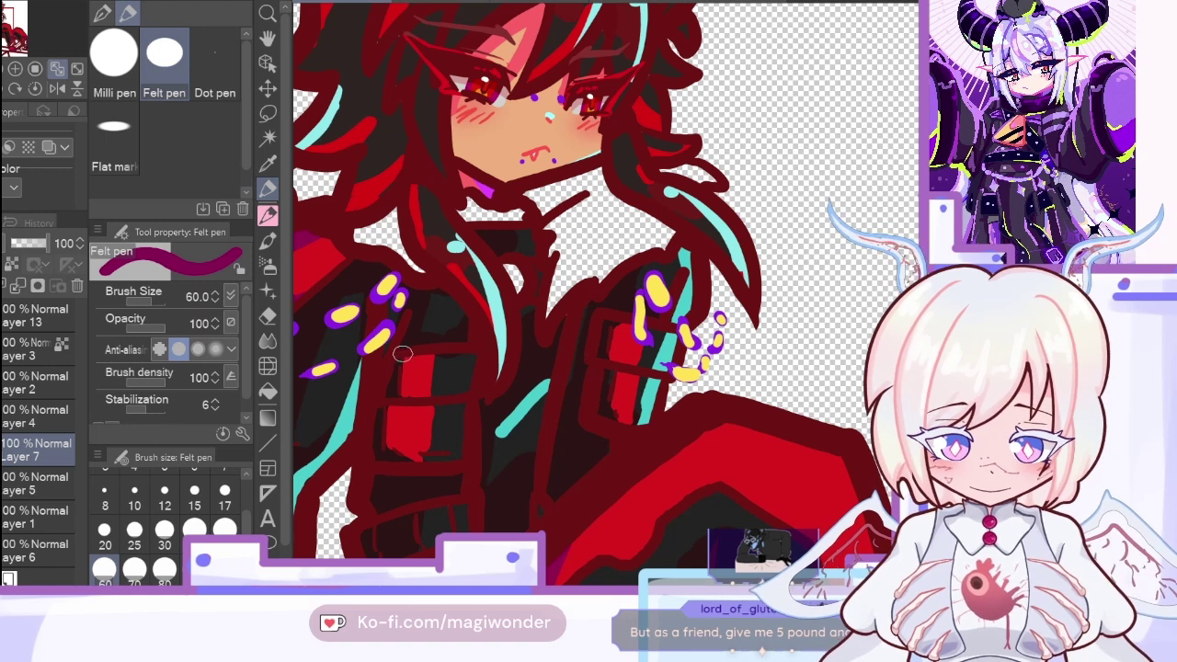
mouse_move(402, 354)
mouse_down()
mouse_move(400, 391)
mouse_move(418, 413)
mouse_move(395, 403)
mouse_move(398, 443)
mouse_move(412, 463)
mouse_move(440, 465)
mouse_up()
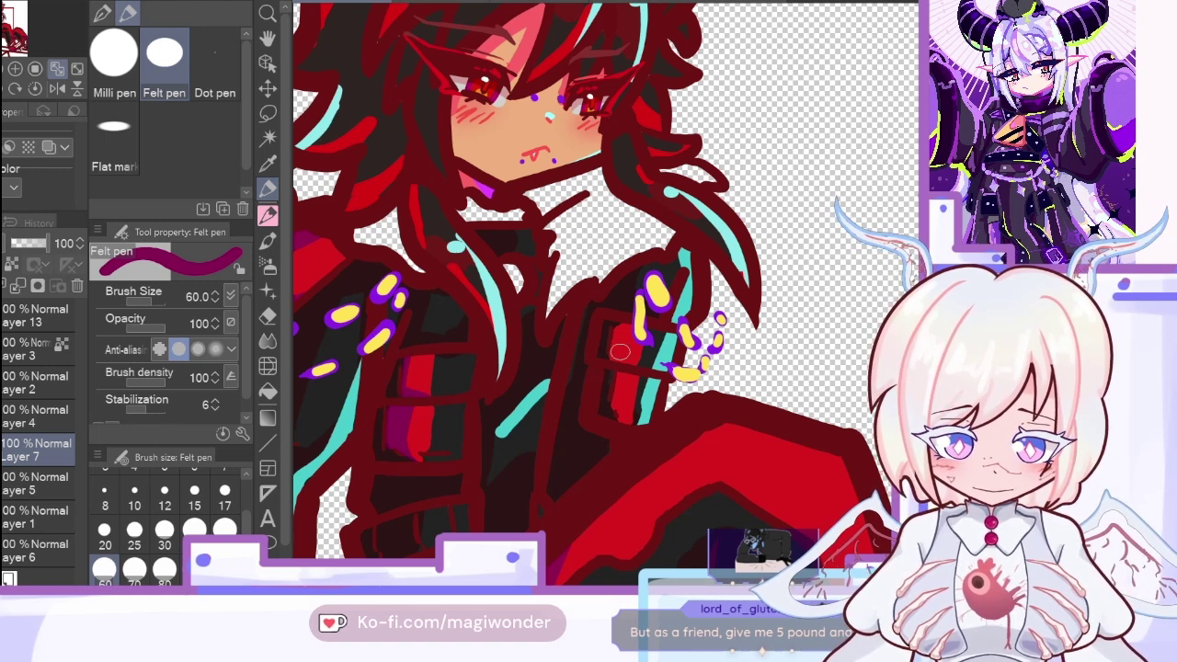
mouse_move(620, 352)
mouse_down()
mouse_move(631, 331)
mouse_move(611, 395)
mouse_move(627, 373)
mouse_up()
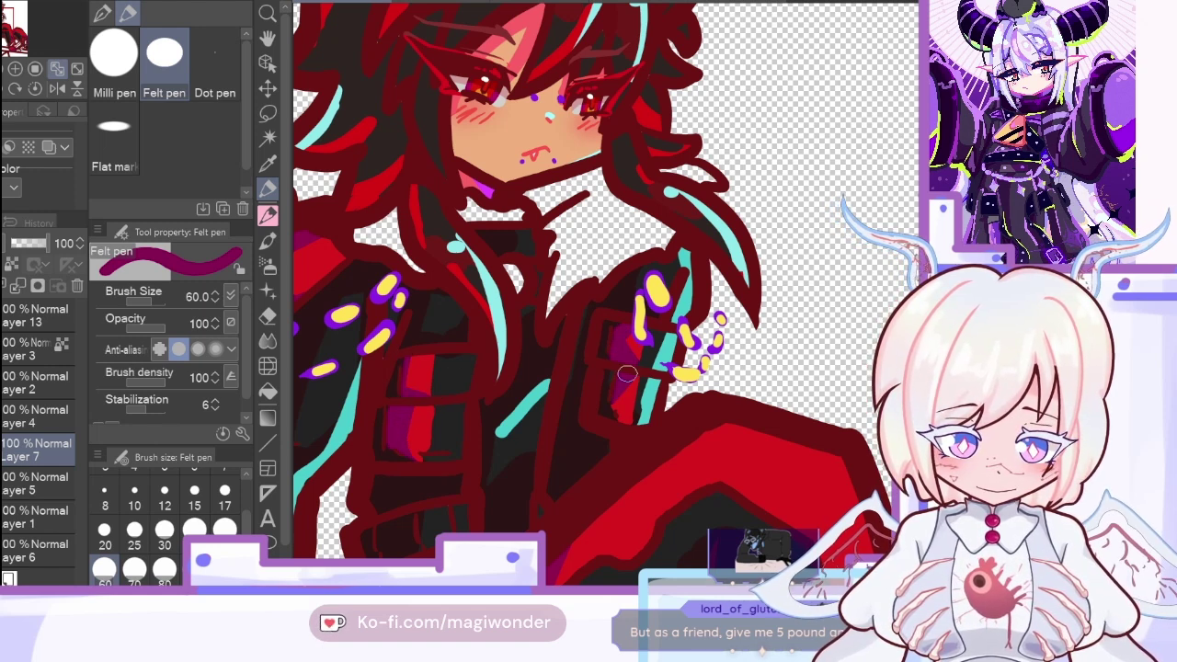
click(58, 70)
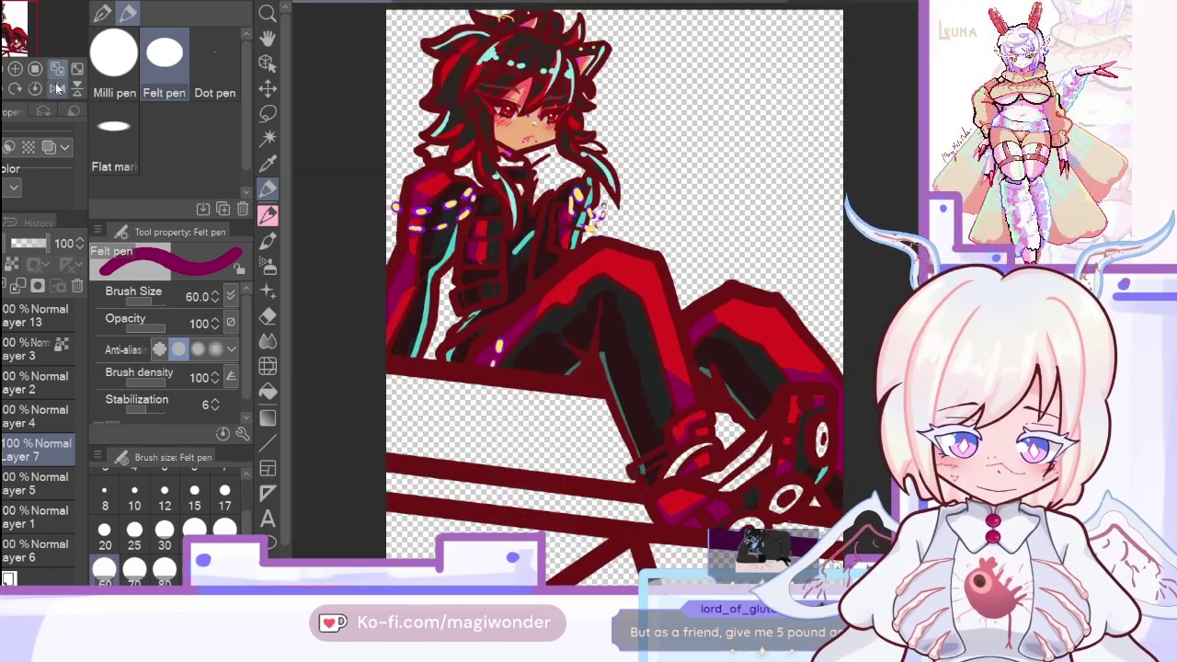
click(18, 286)
key(ctrl+z)
Step: Pick the turquoise of the sleeve stripe and draw a highlight over the near knee on Layer 7 with the Felt pen at size 60
click(267, 164)
click(452, 251)
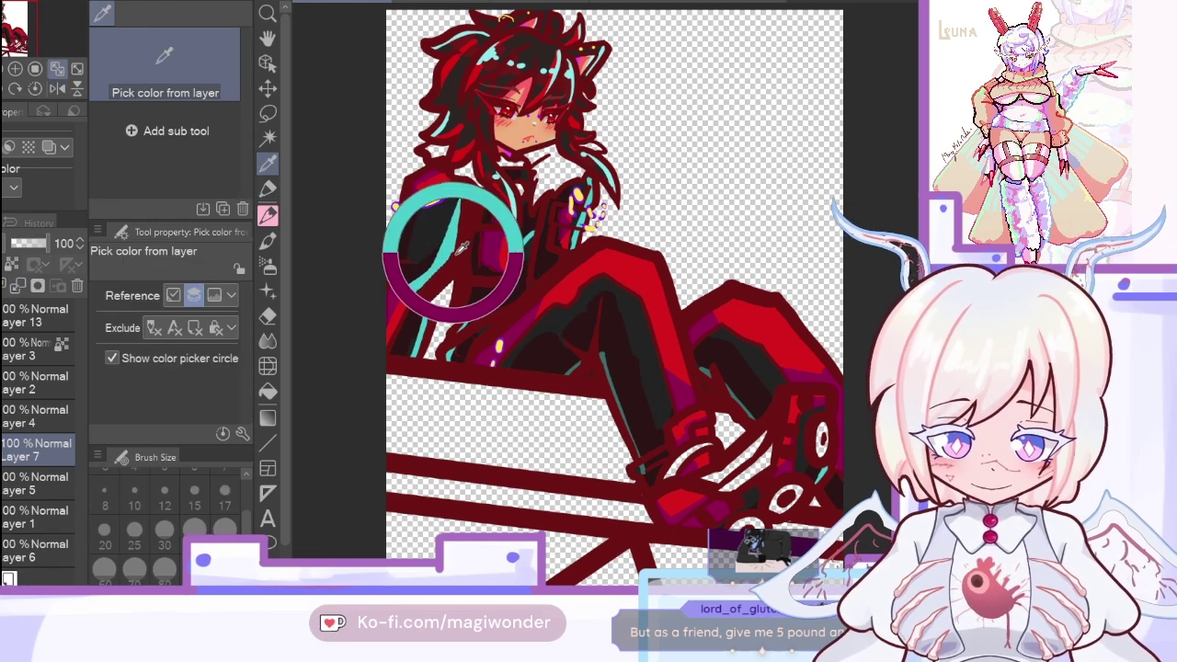
click(268, 189)
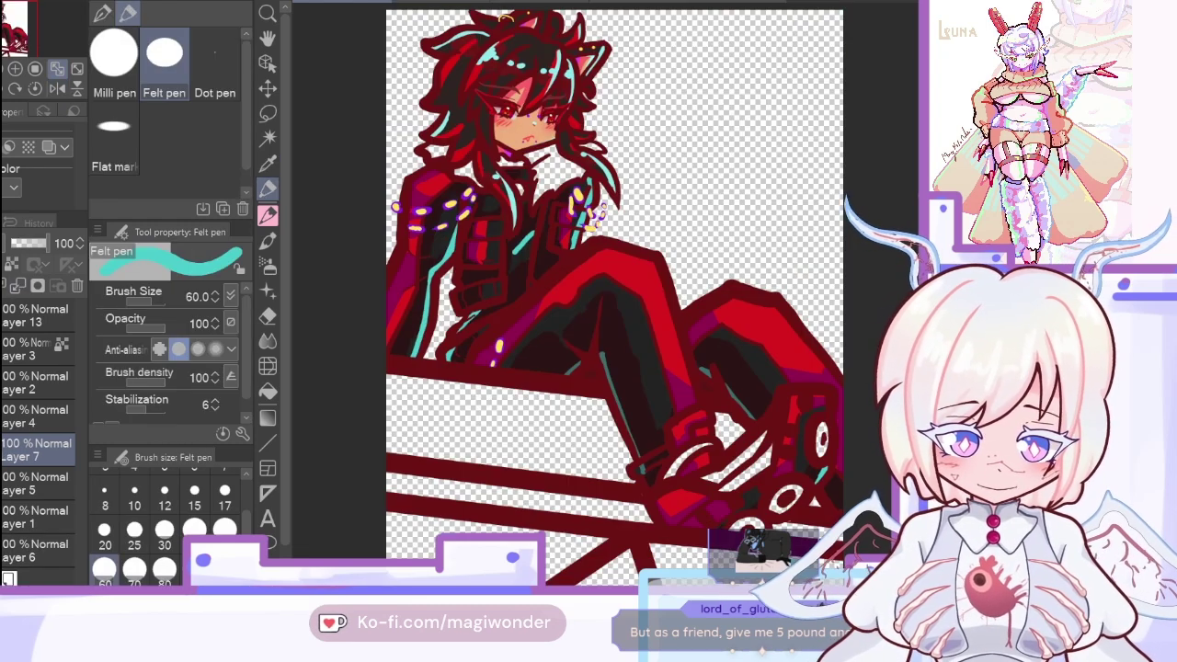
mouse_move(572, 267)
mouse_down()
mouse_move(610, 246)
mouse_move(575, 270)
mouse_move(598, 251)
mouse_move(650, 256)
mouse_up()
click(57, 88)
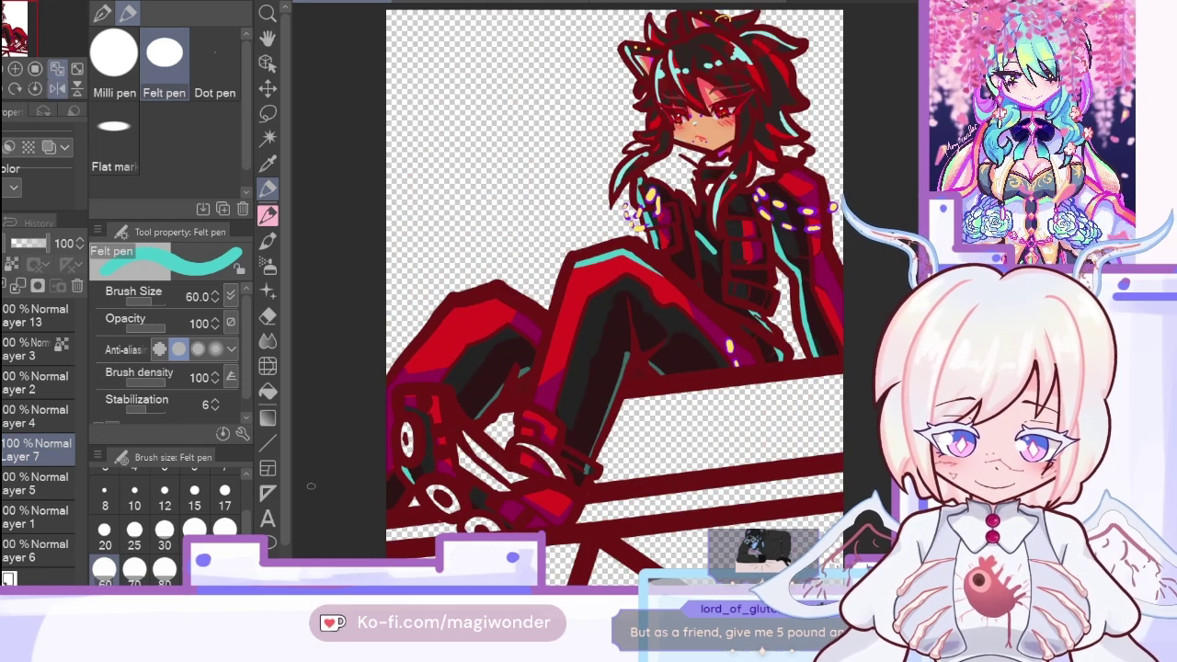
Step: Draw turquoise highlights at size 100 along the near shin, far leg, shoulder and shoes, and merge Layer 7 into Layer 5
click(193, 568)
drag(581, 268, 526, 403)
key(ctrl+z)
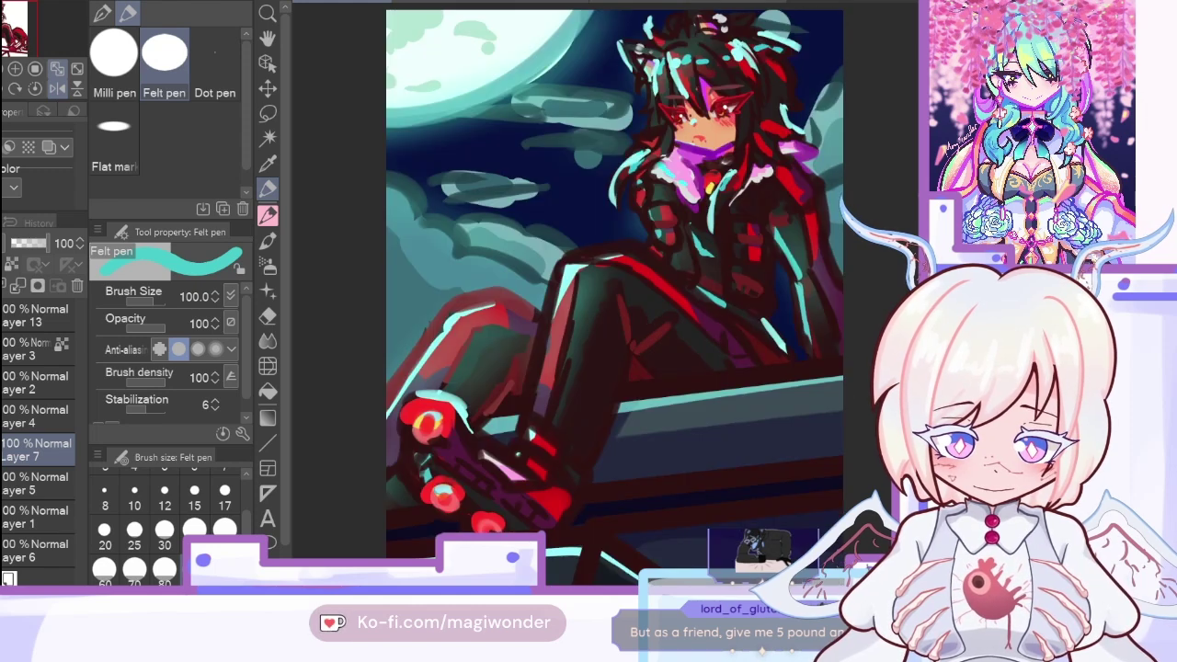
mouse_move(388, 397)
mouse_down()
mouse_move(461, 302)
mouse_move(440, 313)
mouse_move(529, 297)
mouse_up()
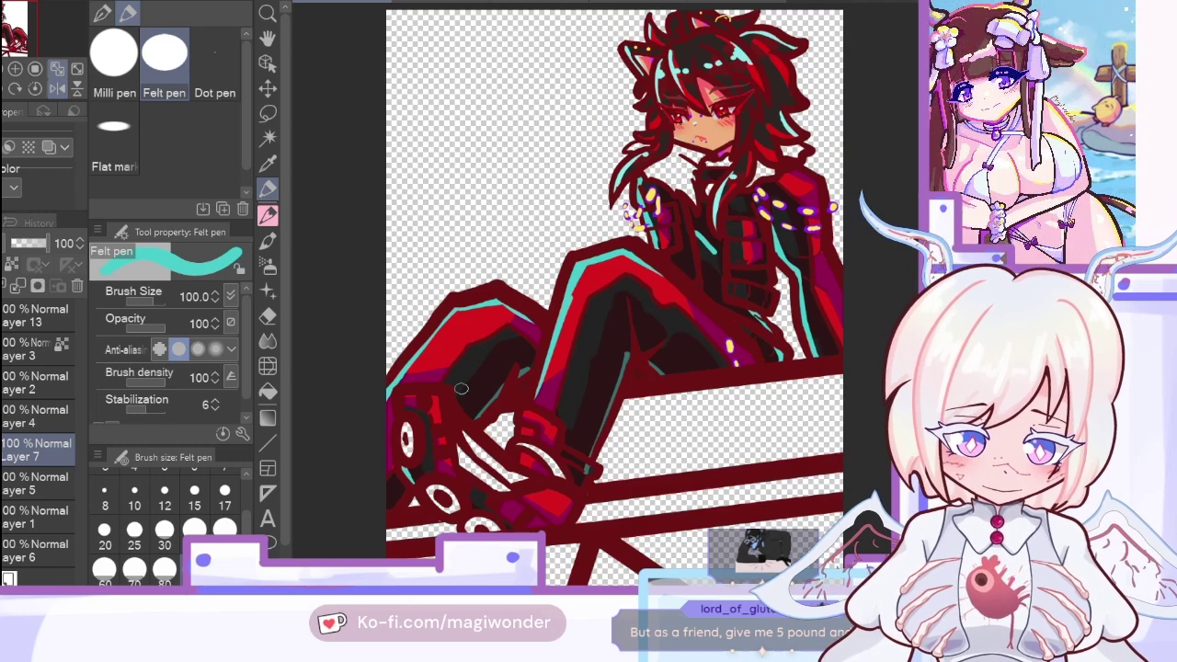
drag(396, 398, 445, 402)
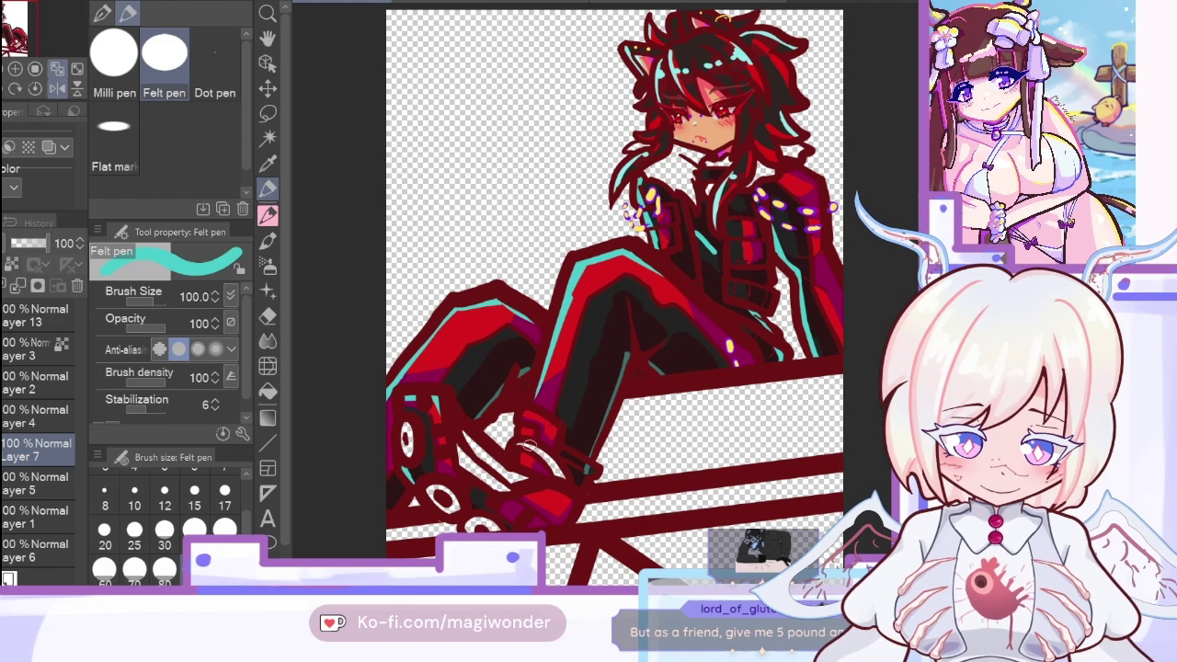
click(57, 69)
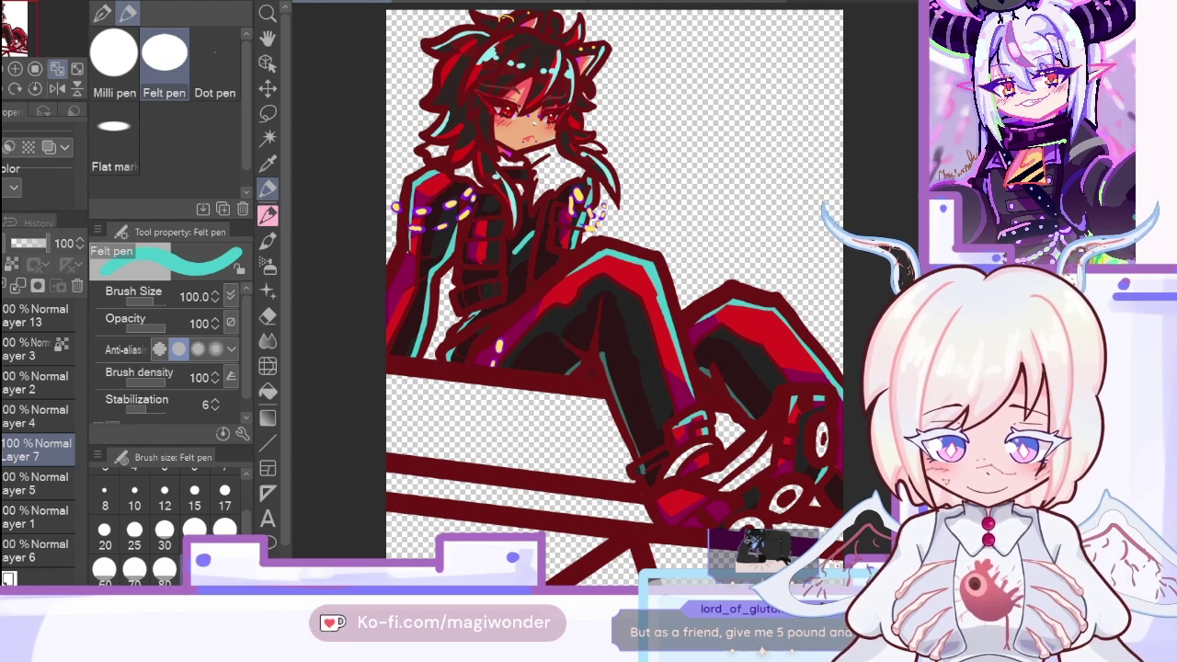
key(x)
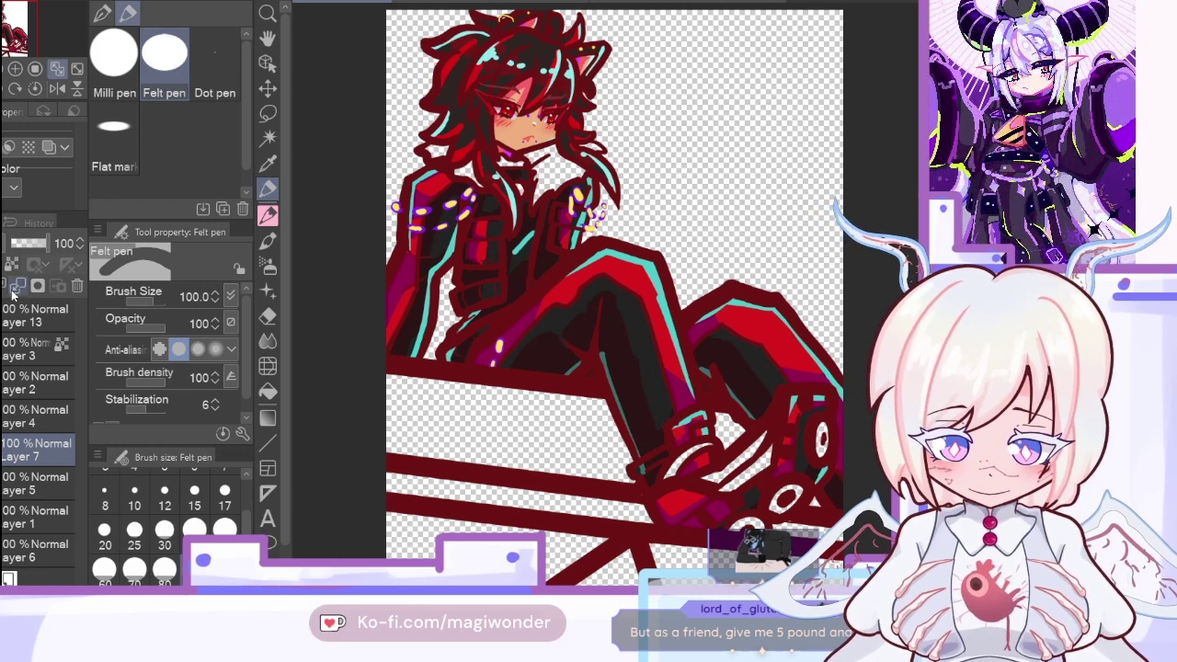
key(ctrl+e)
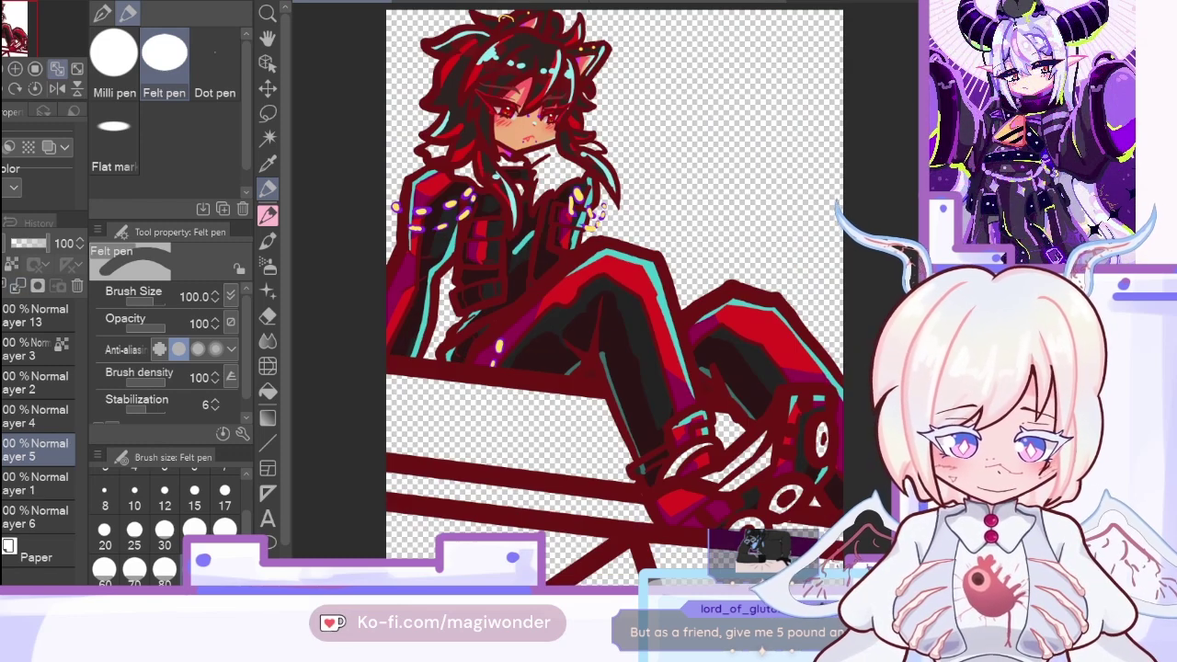
Step: Compare the legs and the skate wheels with the reference painting up close
key(i)
drag(615, 296, 441, 180)
click(546, 395)
key(g)
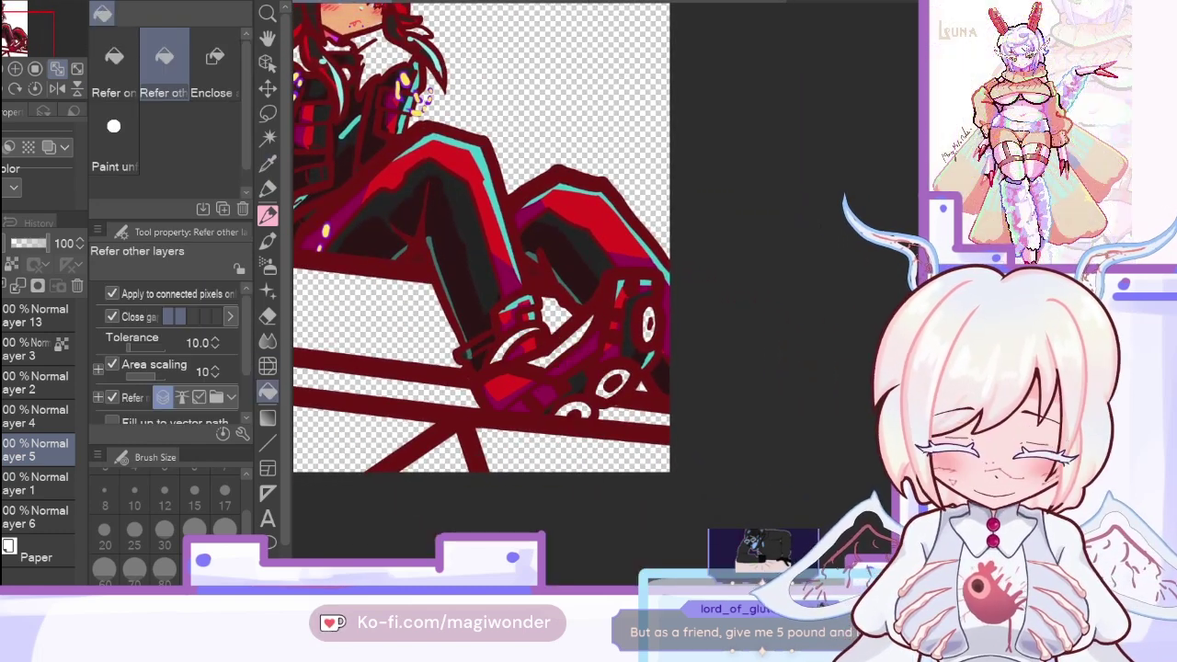
click(17, 285)
key(ctrl+z)
key(ctrl+z)
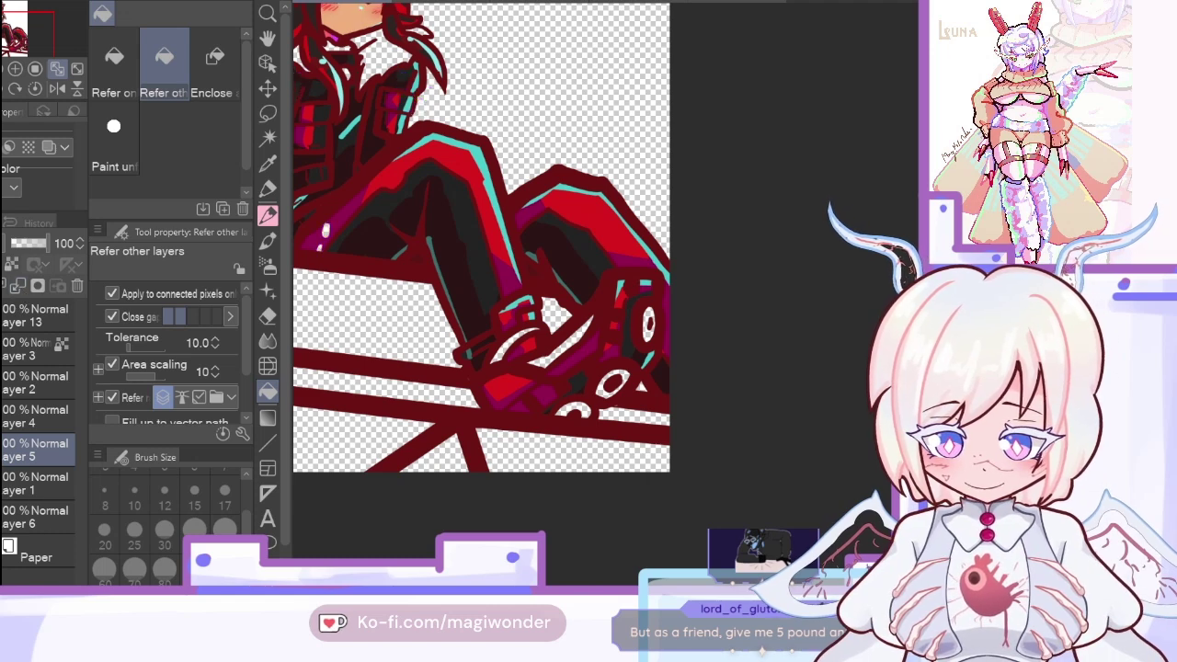
key(ctrl+z)
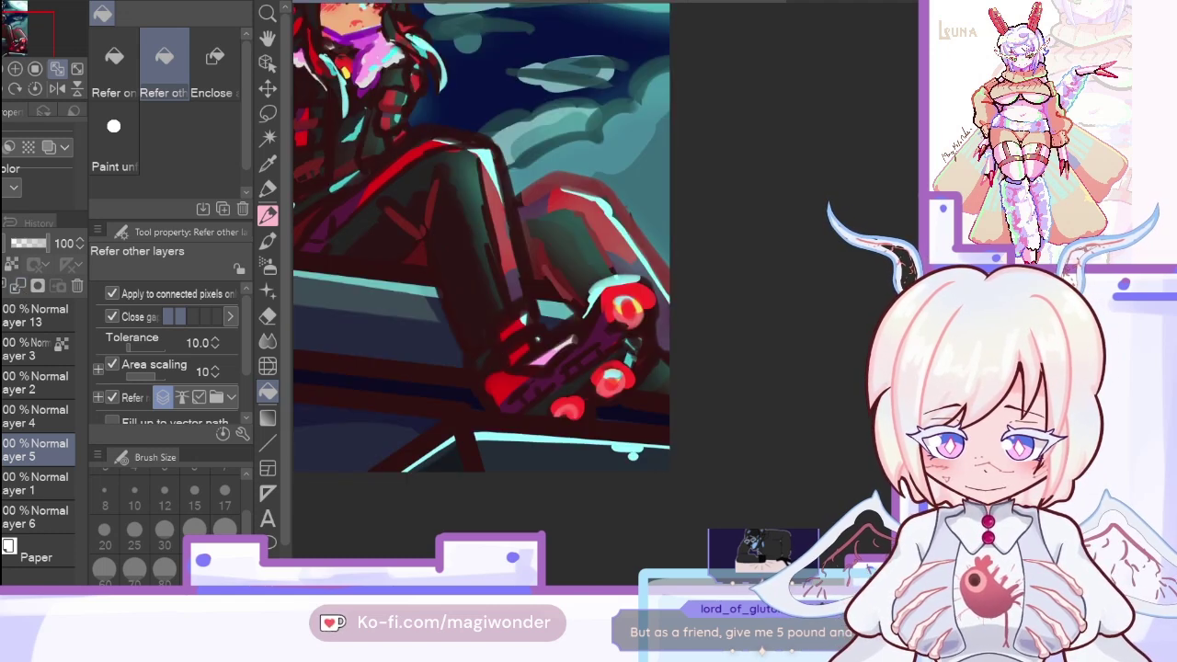
key(ctrl+y)
key(ctrl+y)
key(ctrl+z)
key(ctrl+y)
key(ctrl+z)
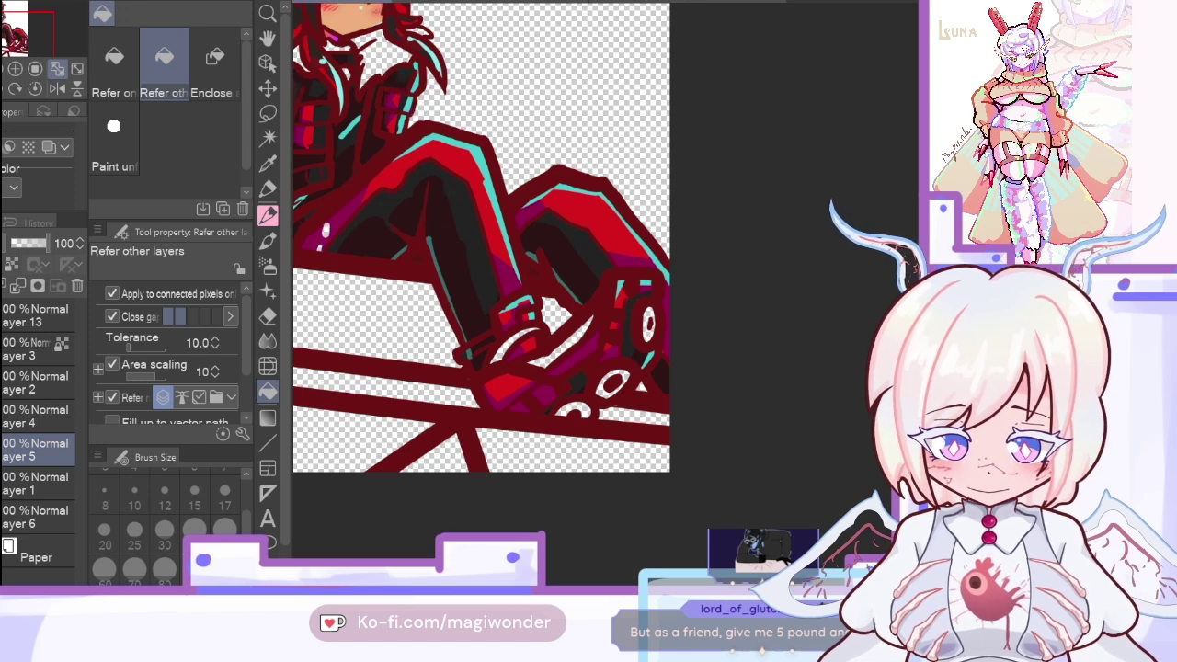
Step: Pick the yellow of the neck bell in the reference painting and fill the skate wheels and the near shoe's stripe on Layer 5
click(268, 163)
key(ctrl+z)
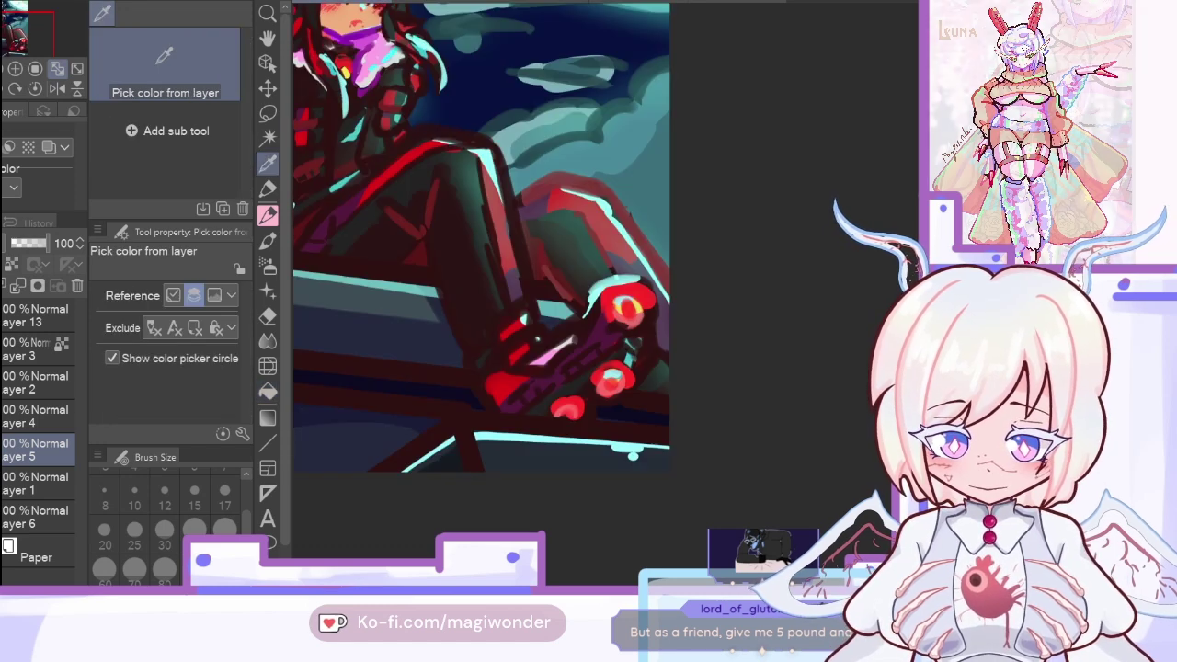
click(348, 73)
click(267, 393)
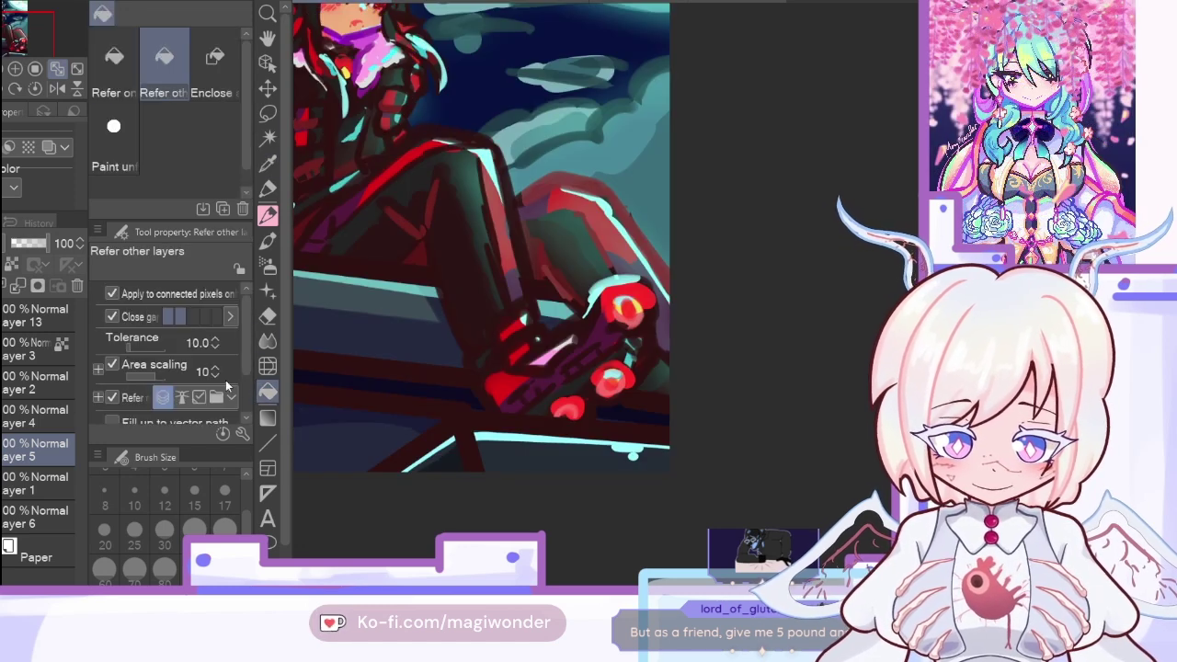
key(ctrl+y)
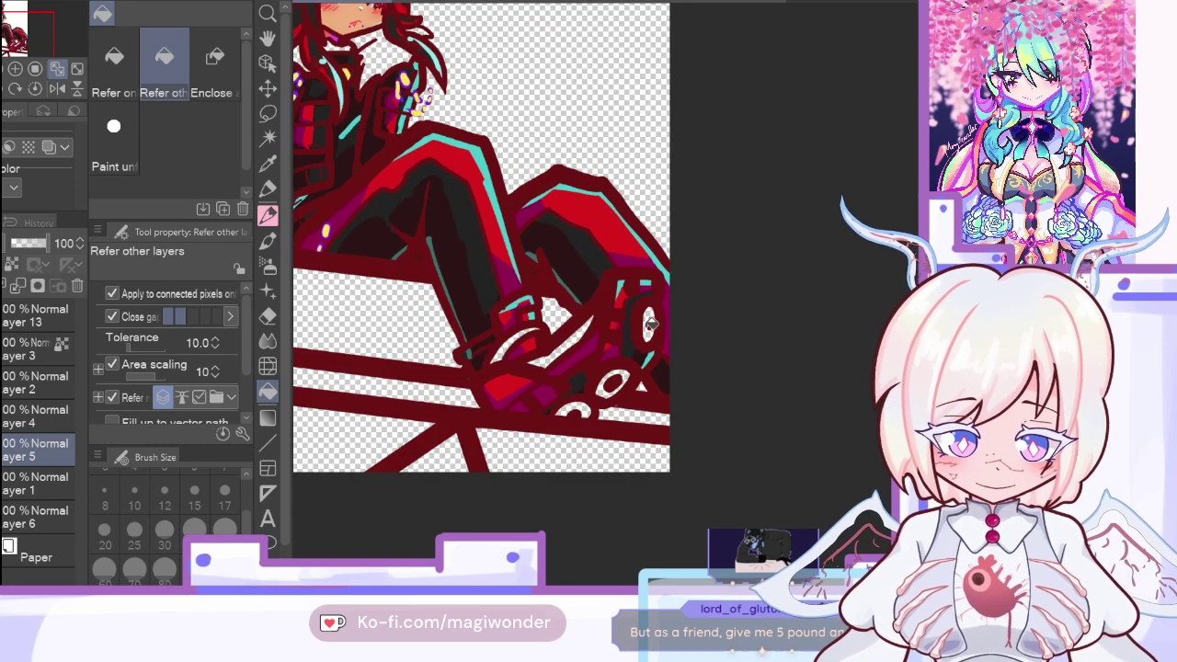
click(613, 383)
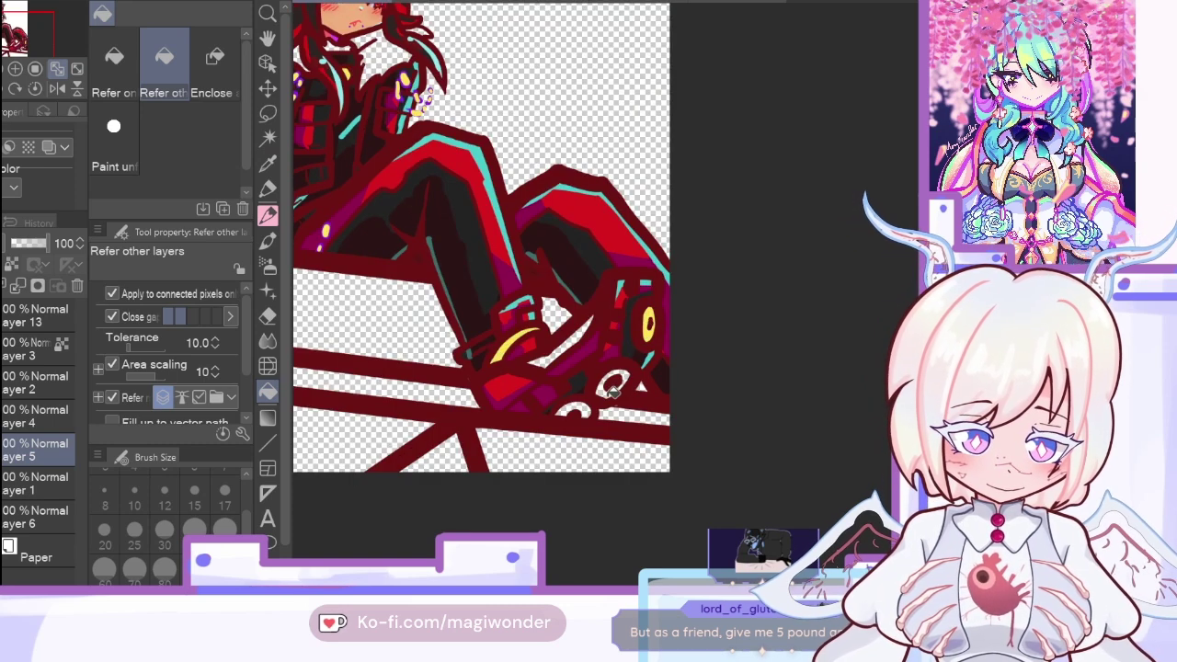
click(572, 411)
click(61, 70)
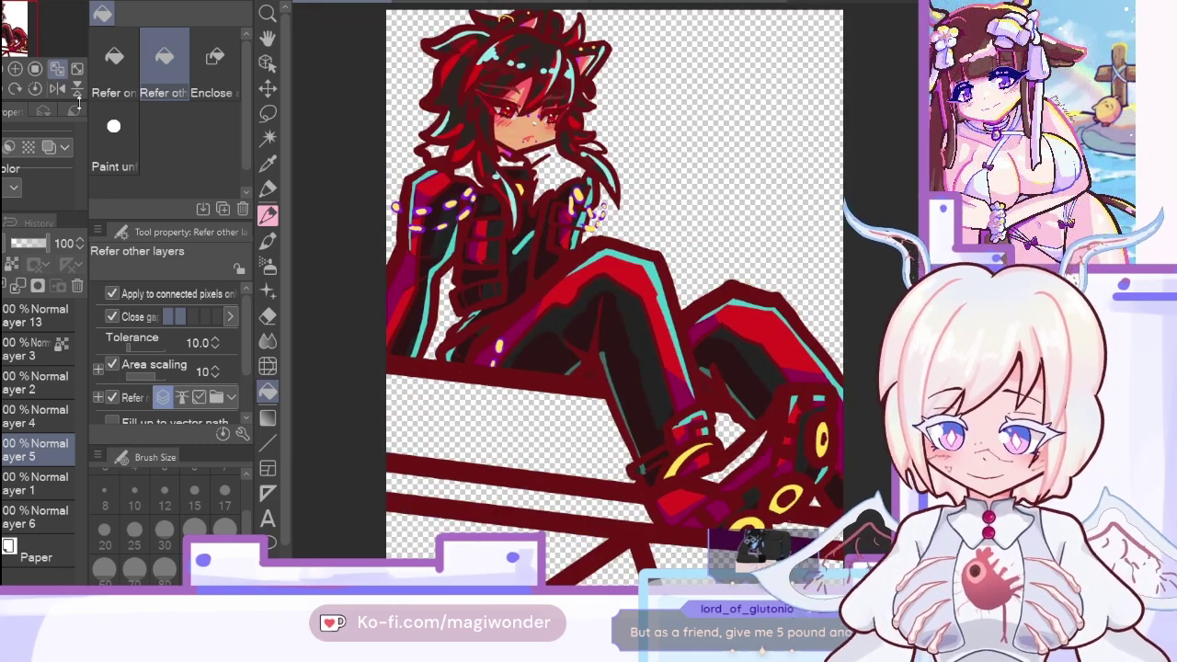
Step: Shade the skate wheels and the near shoe's stripe on a new Layer 7 with the reference wheels' red and a violet-blue, using the Felt pen at size 120
key(ctrl+shift+n)
click(268, 164)
click(3, 309)
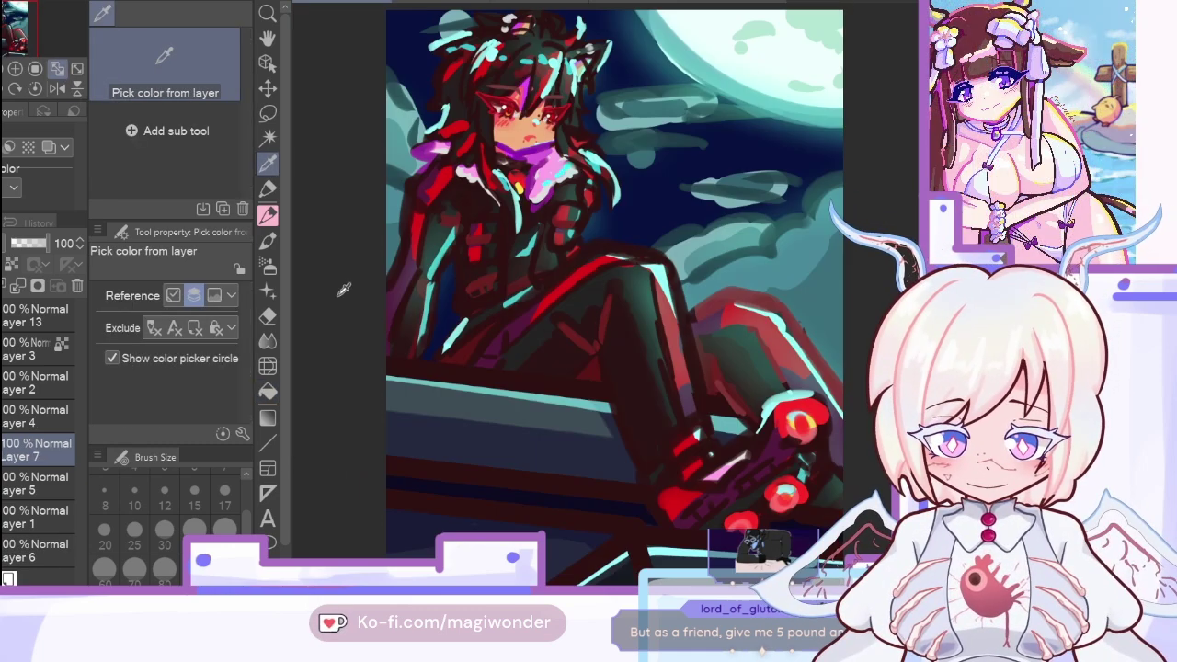
drag(798, 428, 770, 414)
click(268, 188)
click(3, 309)
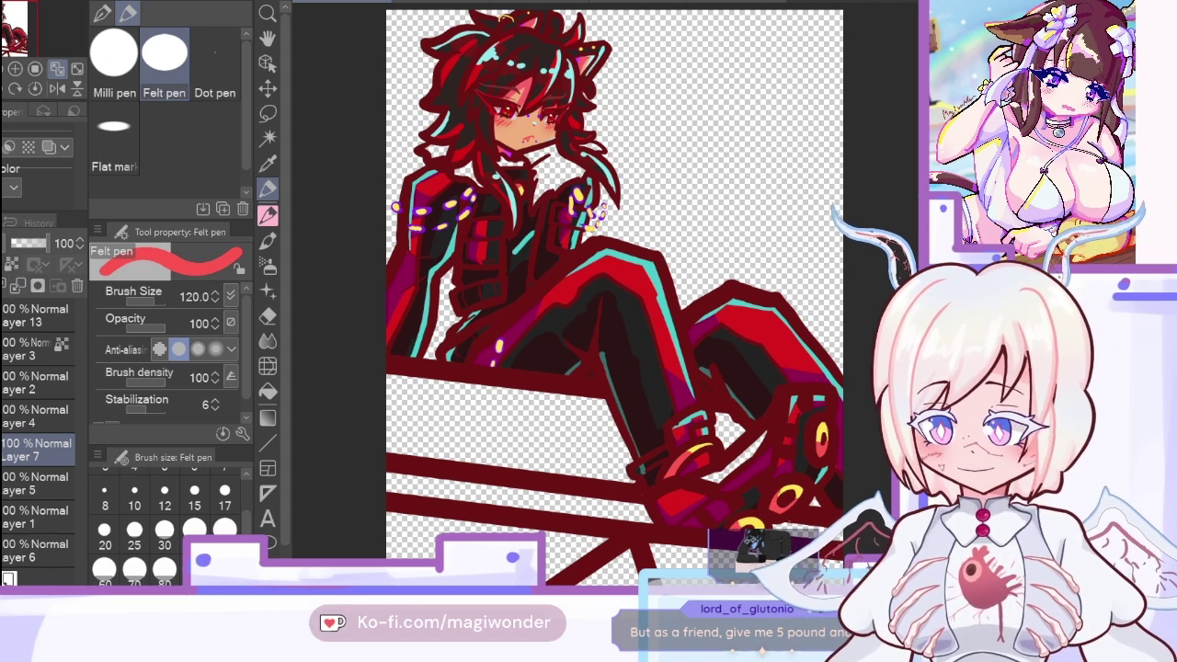
key(x)
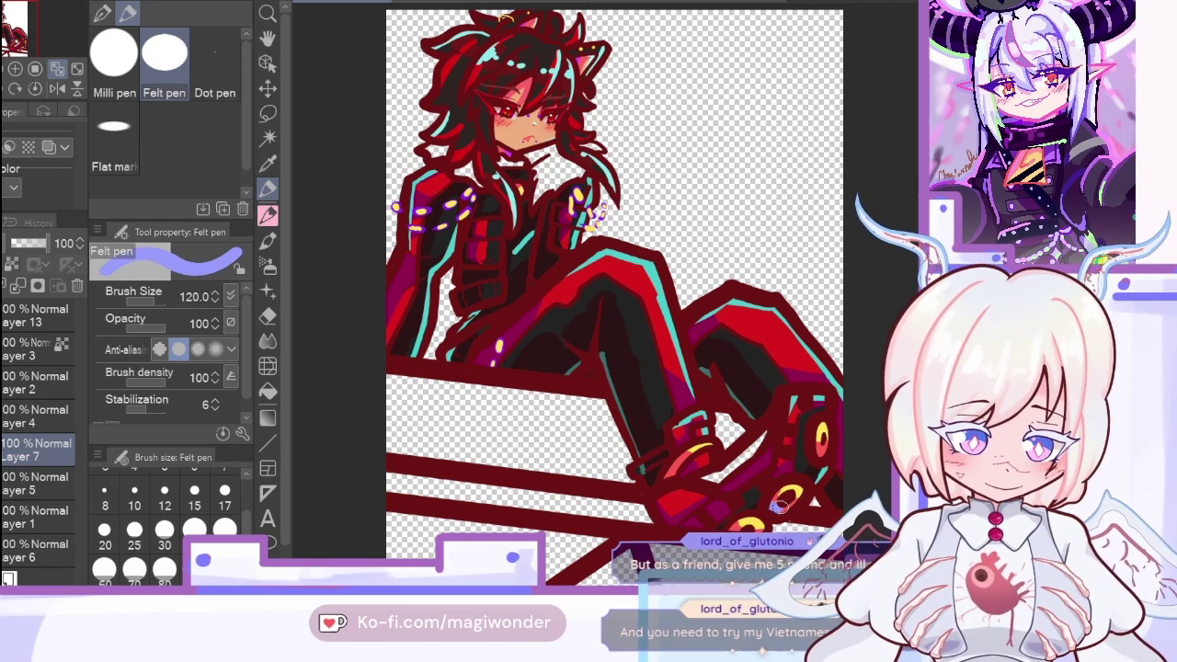
Step: Lower Layer 7's opacity to 57% and merge it into Layer 5, undoing the extra merge into Layer 1
click(31, 245)
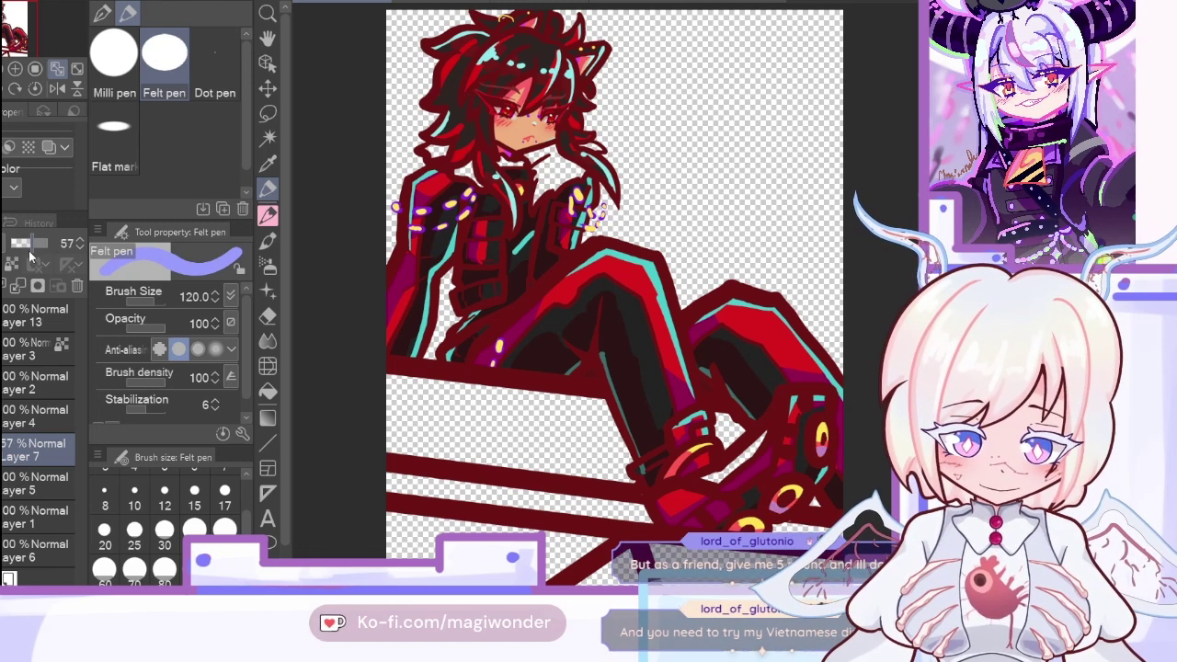
click(16, 286)
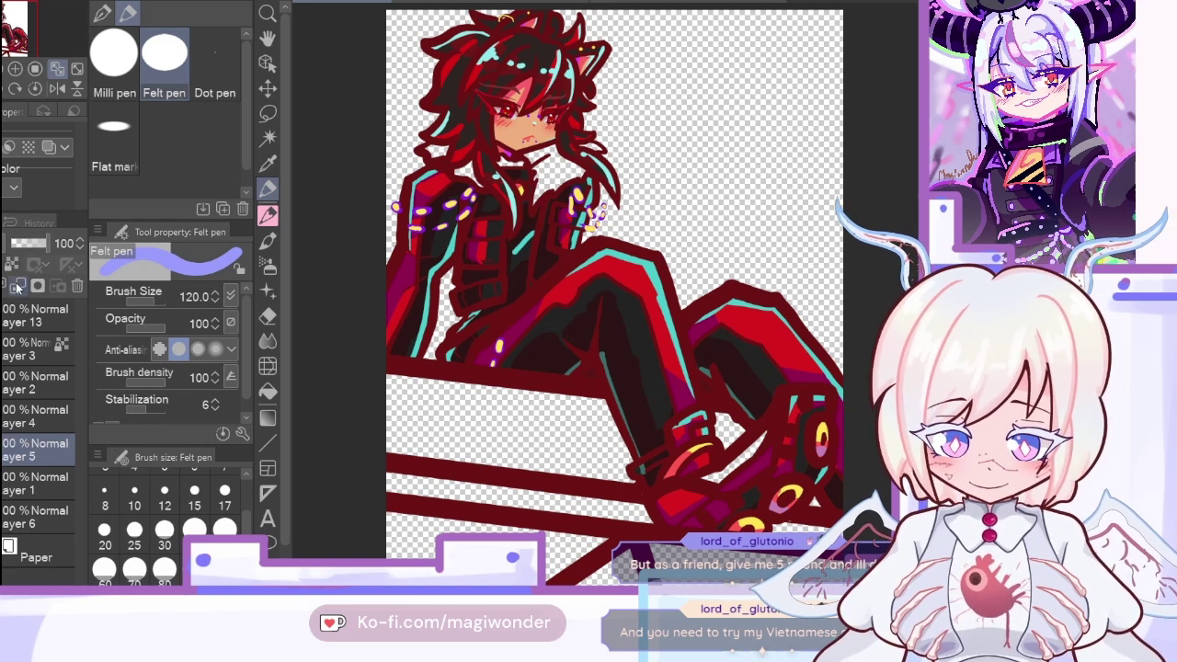
click(16, 286)
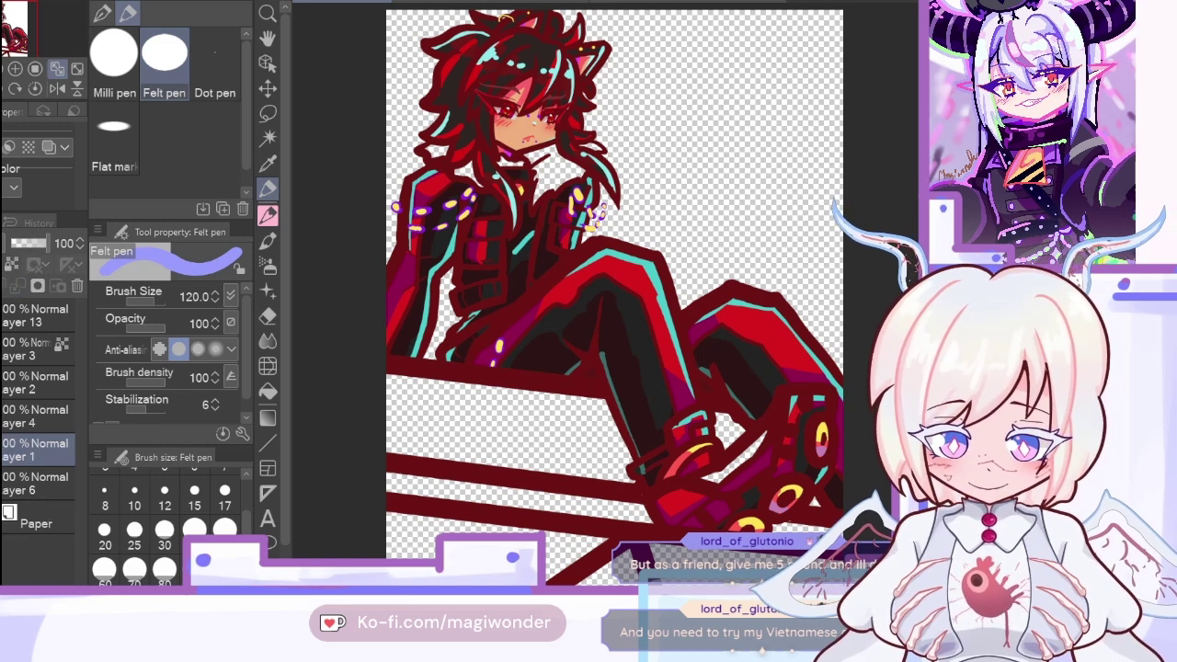
click(267, 163)
key(ctrl+z)
key(ctrl+z)
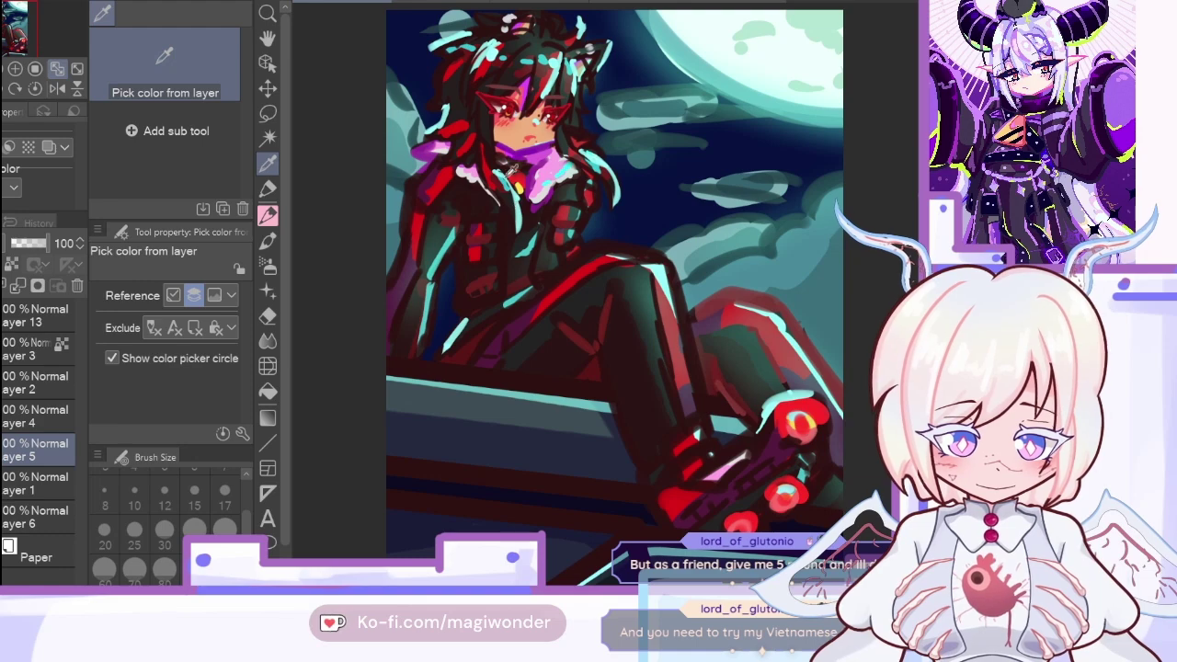
Step: Pick the off-white of the fur collar in the reference painting and fill the collar and the near shoe's side panel on Layer 5
click(499, 184)
click(268, 391)
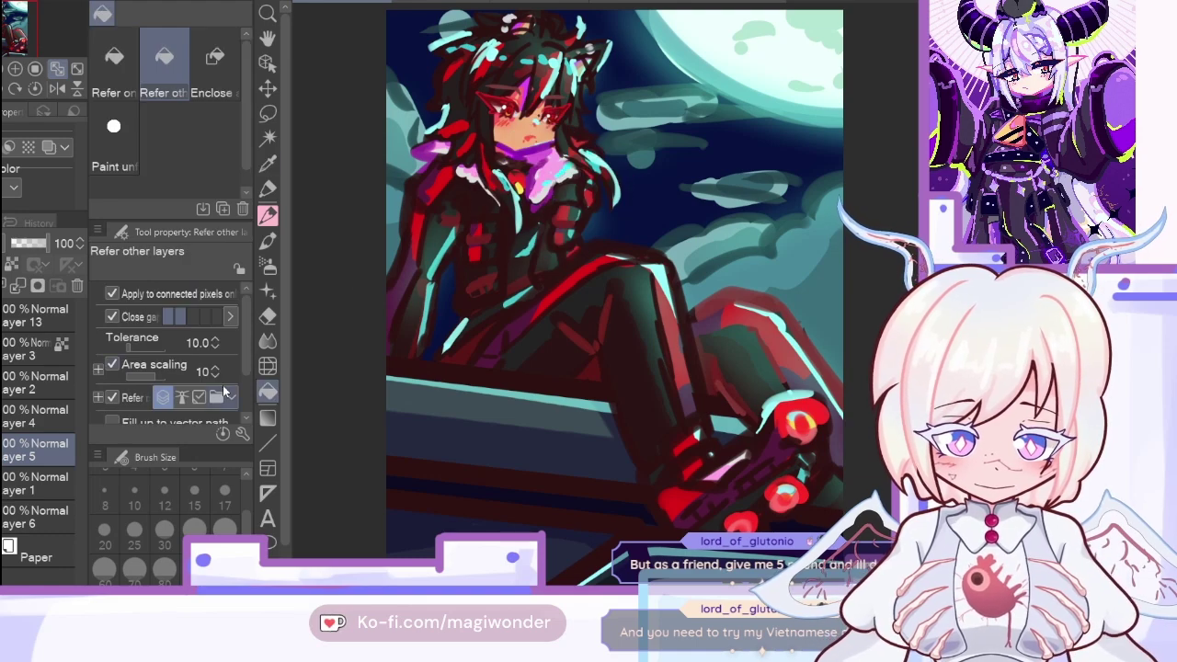
key(ctrl+y)
click(559, 170)
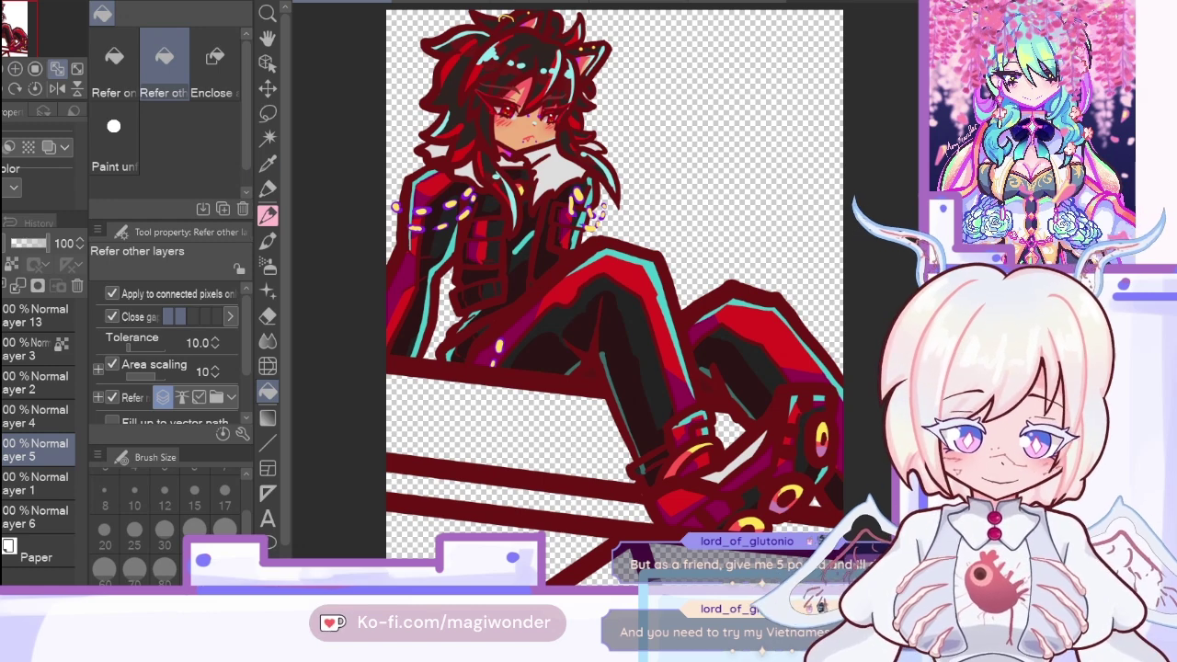
Step: Pick a muted pink and draw shading along the upper edge of the collar on a new Layer 7 with the Felt pen at sizes 40 and 50
click(268, 165)
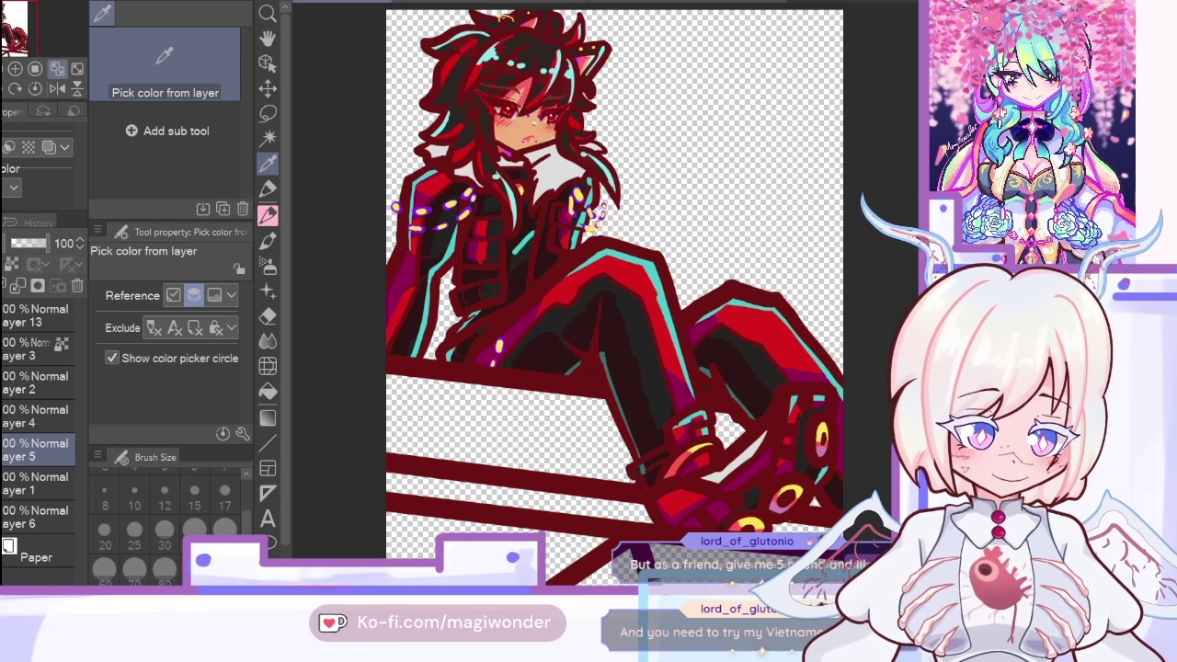
key(p)
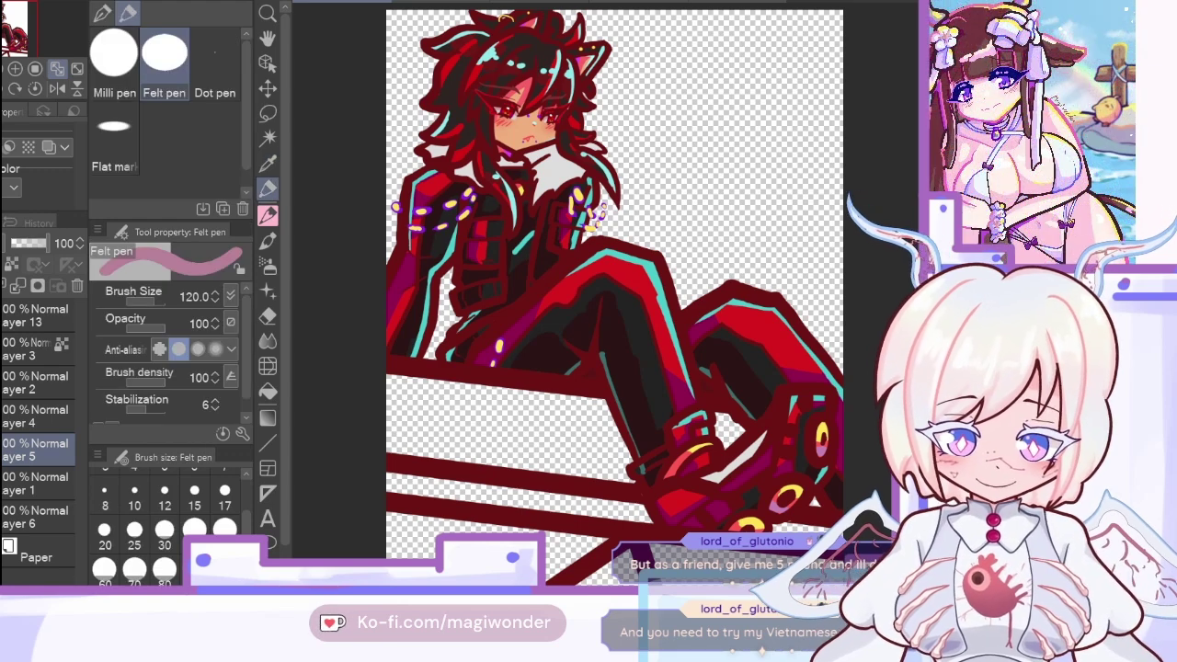
key(ctrl+shift+n)
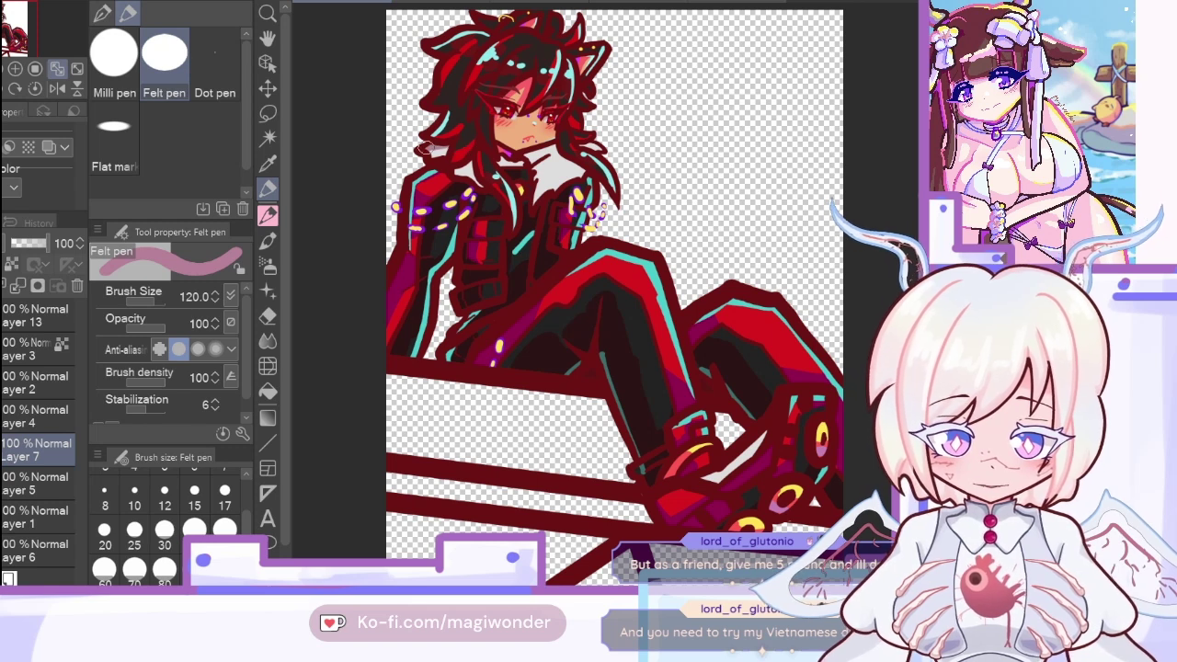
click(194, 528)
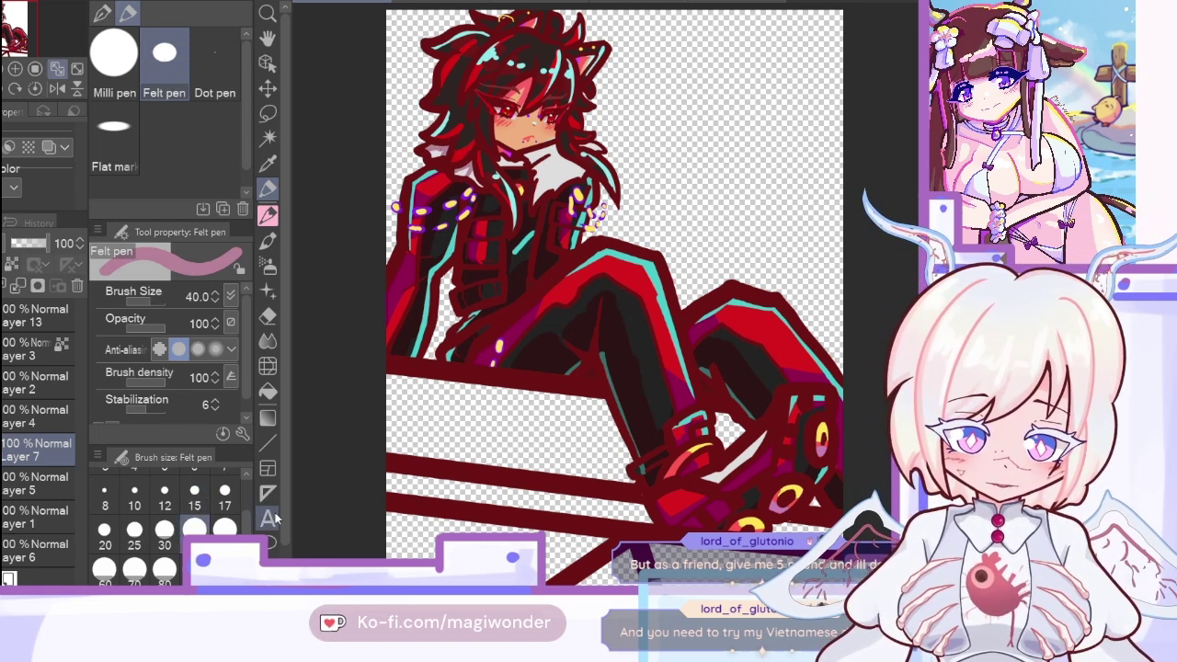
click(225, 528)
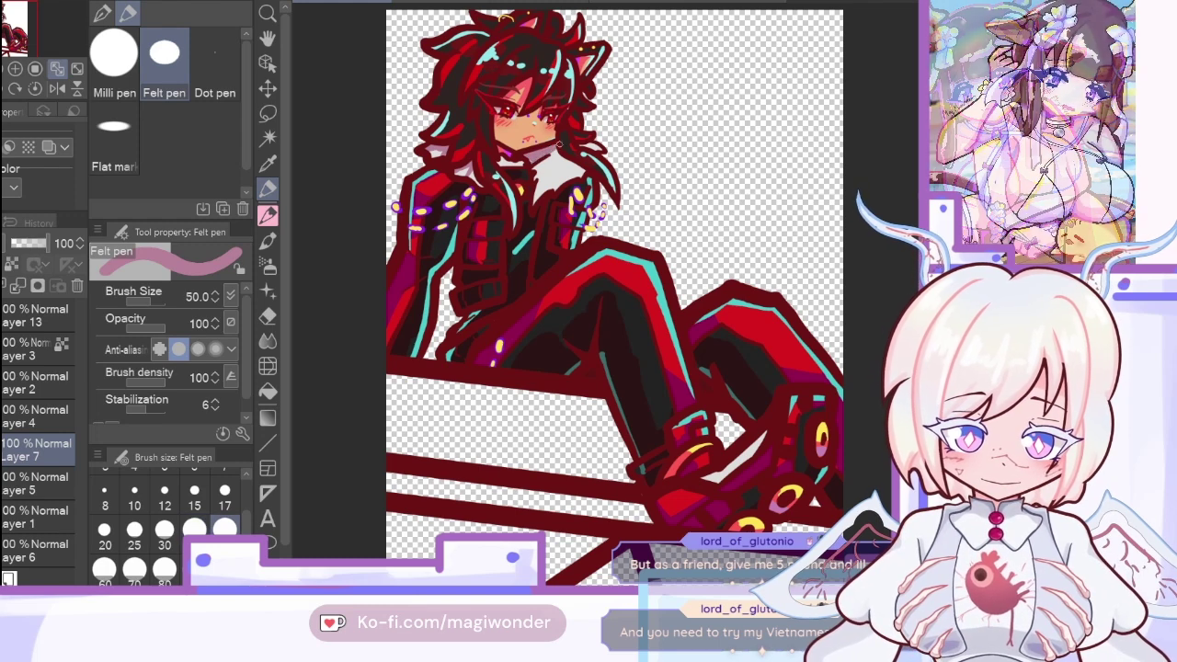
click(194, 528)
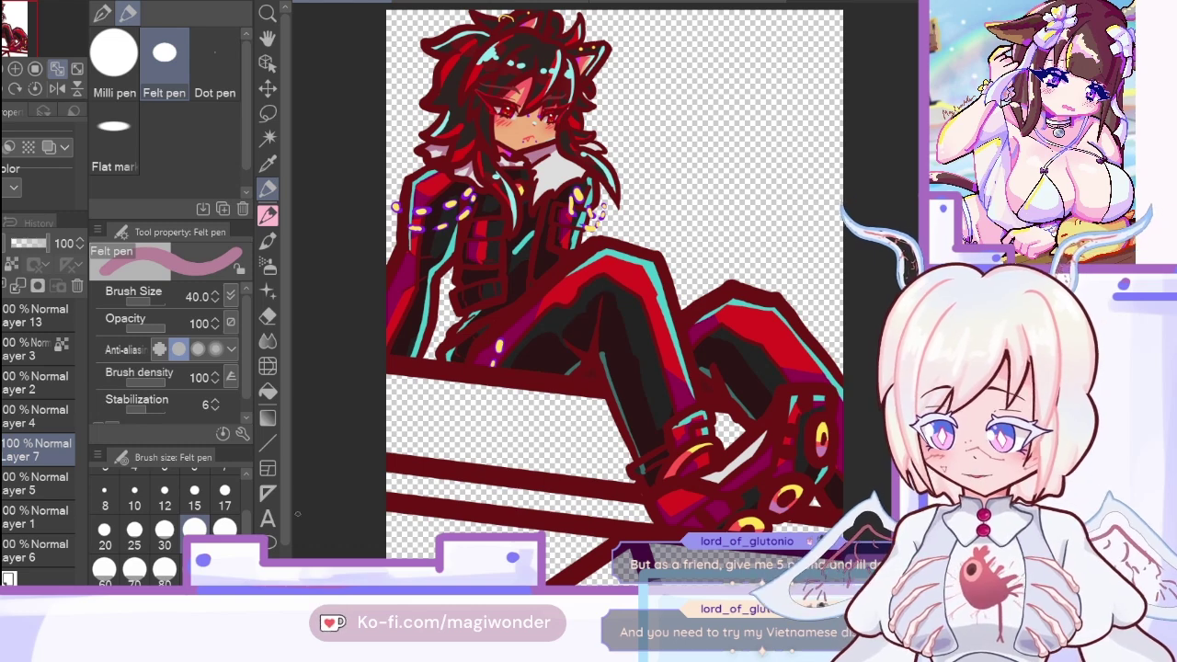
Step: Shade the near shoe's white side panel and the lower part of the collar in muted pink at size 120
click(224, 568)
key(ctrl+z)
key(ctrl+y)
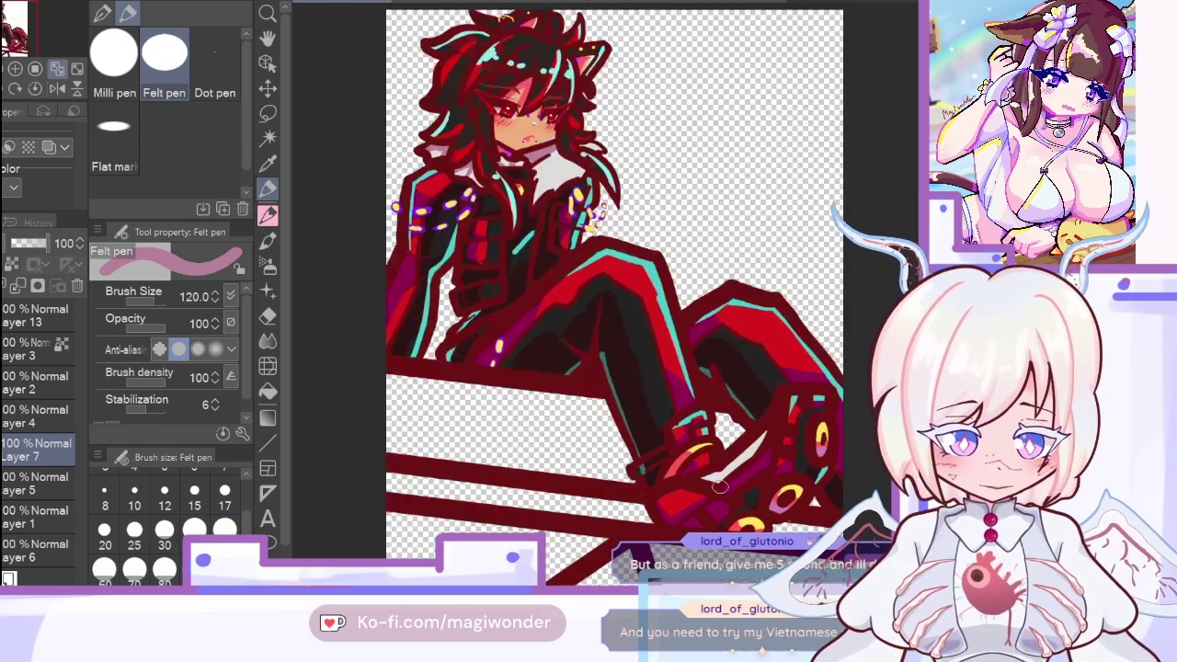
drag(722, 474, 696, 482)
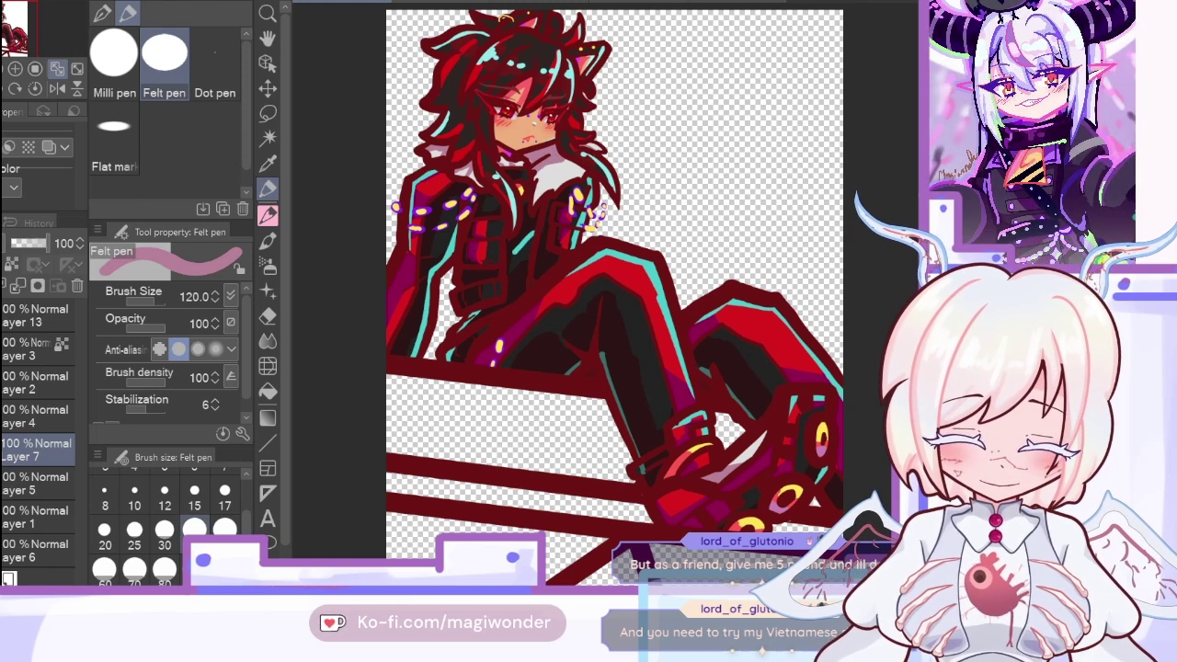
Step: Draw muted pink fur strokes on both sides of the collar at sizes 40 and 50, checking the drawing mirrored
click(194, 527)
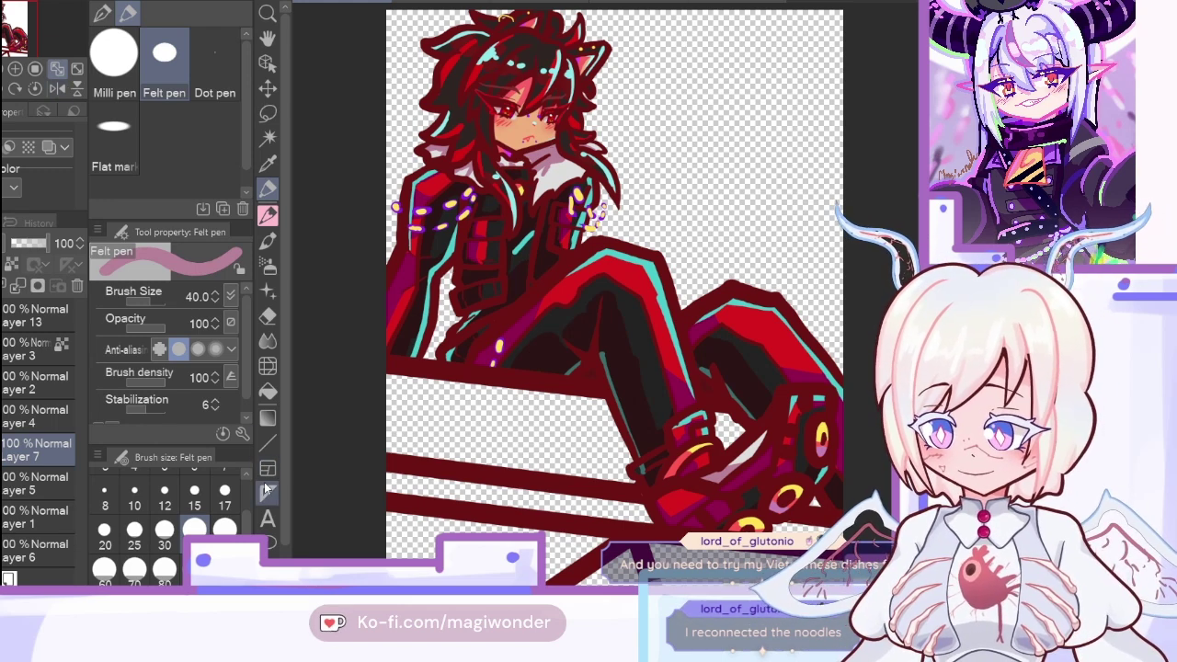
click(226, 528)
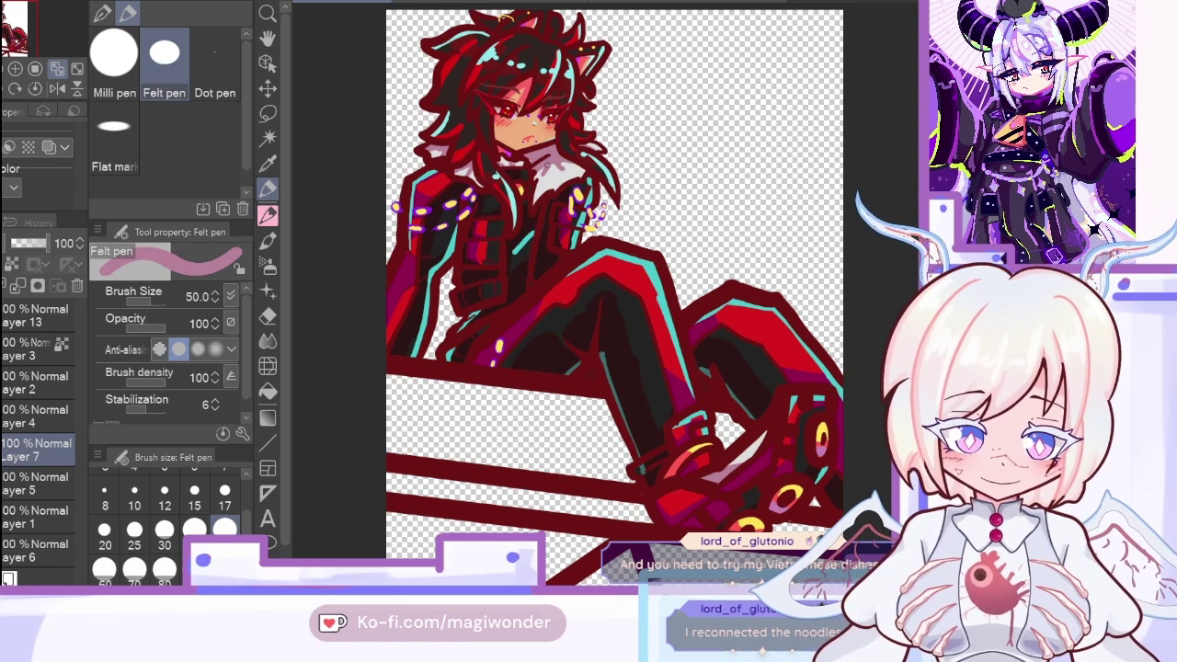
click(59, 87)
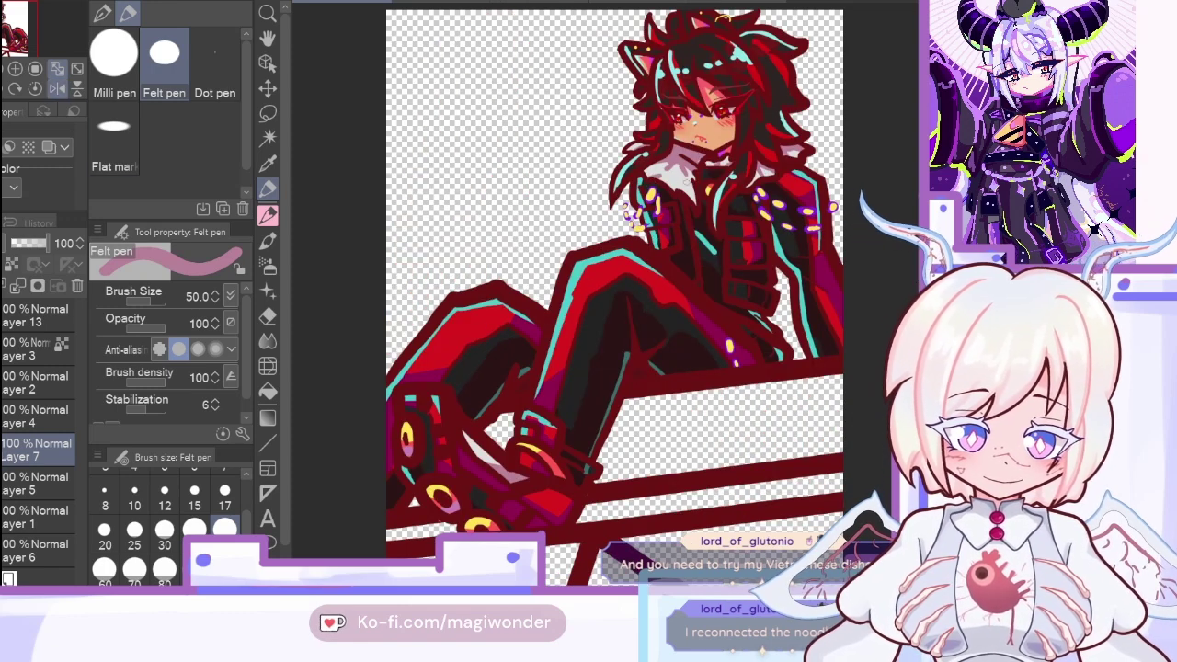
click(59, 88)
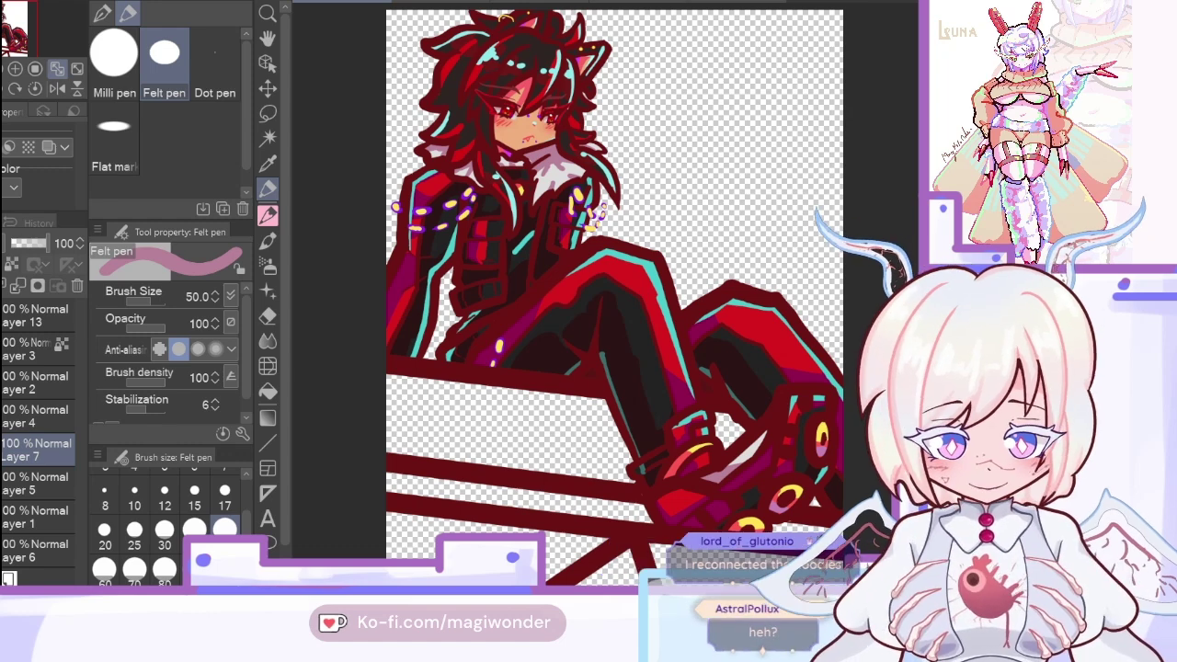
Step: Pick a violet-blue and add shading to the collar and the near shoe's side panel on Layer 7 at size 50
click(267, 164)
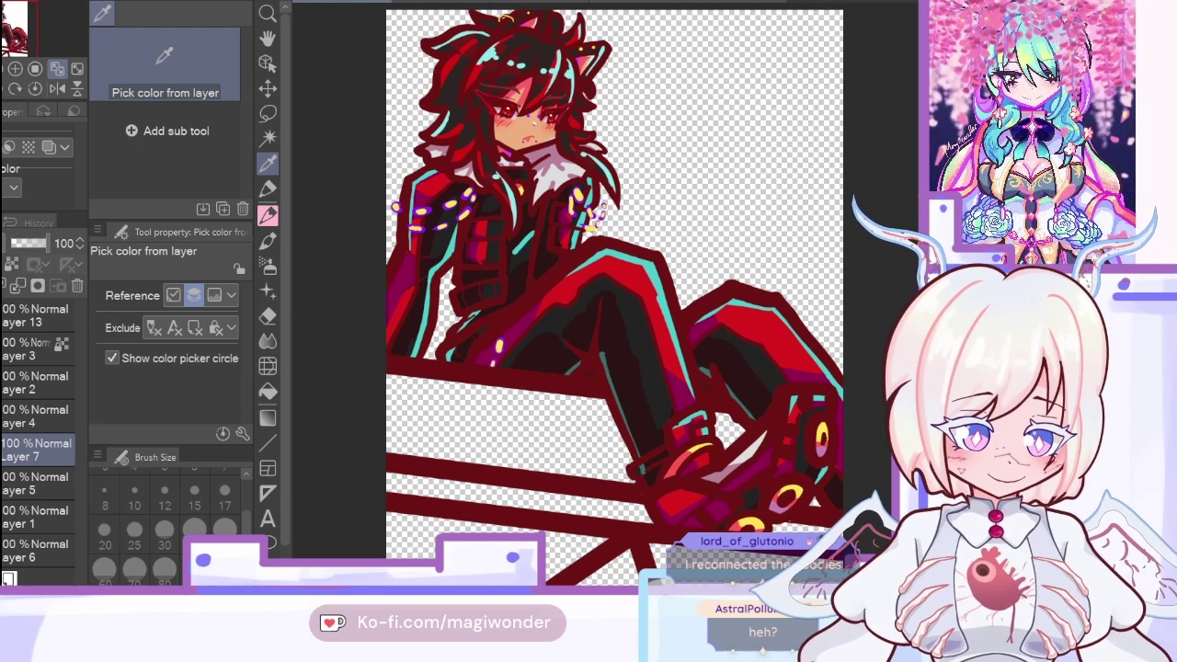
key(p)
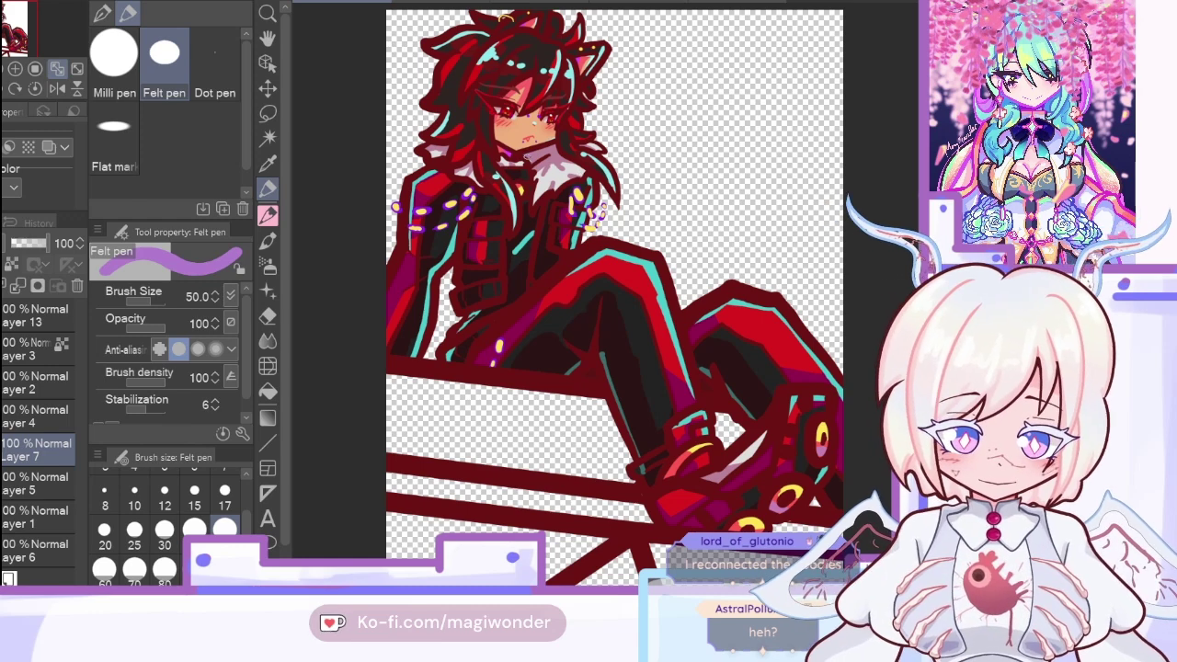
alt+click(537, 162)
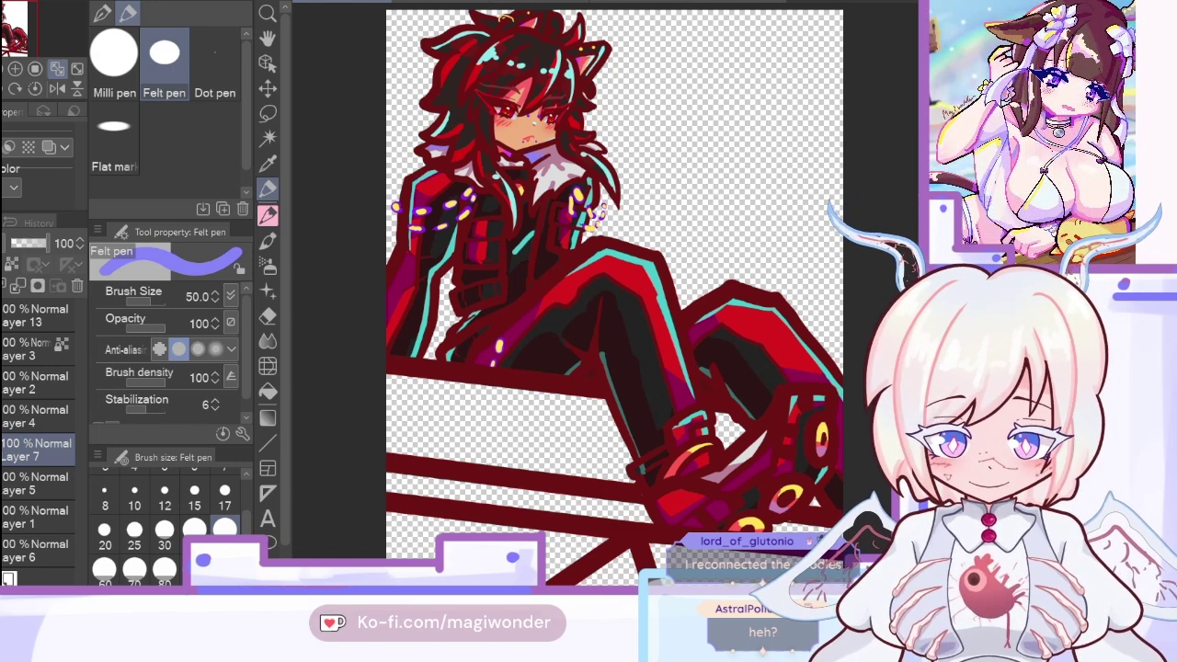
Step: Set Layer 7's opacity to 88% and merge it into Layer 5, undoing the extra merge into Layer 1
drag(34, 244, 45, 246)
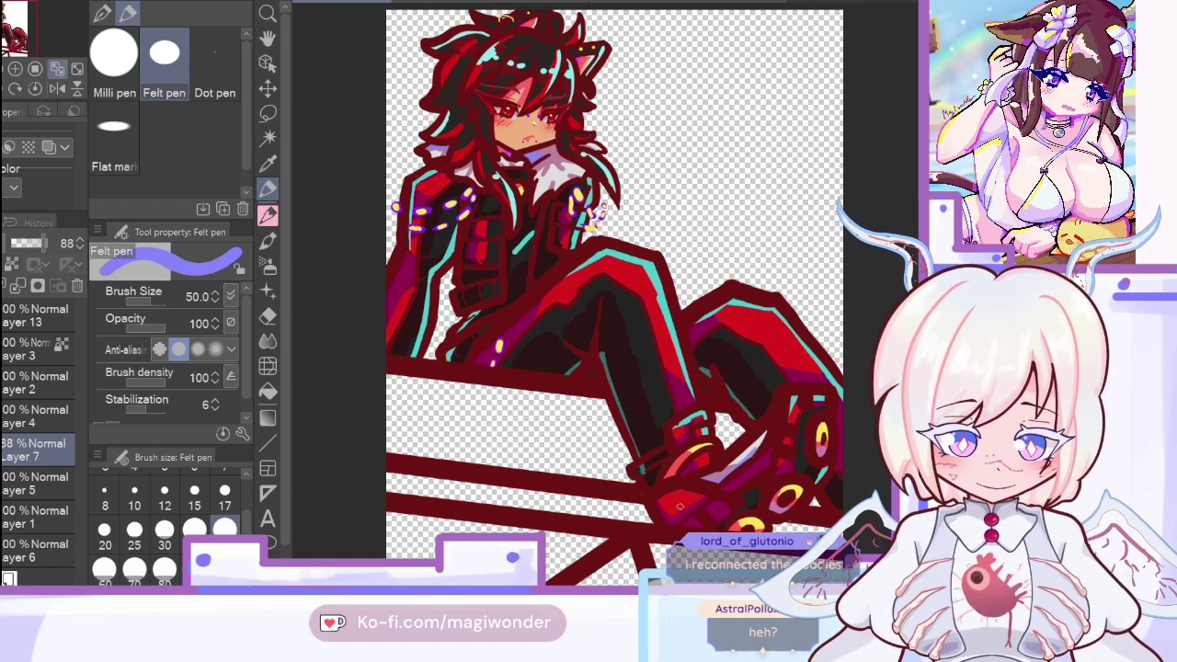
click(19, 288)
click(18, 289)
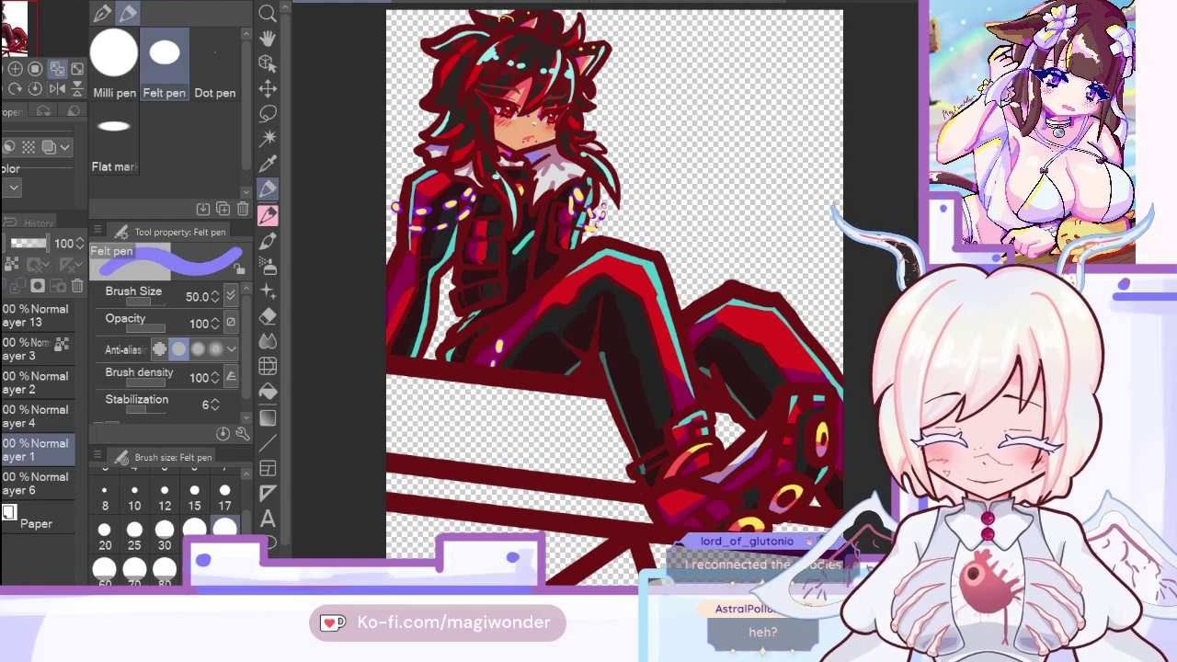
click(268, 164)
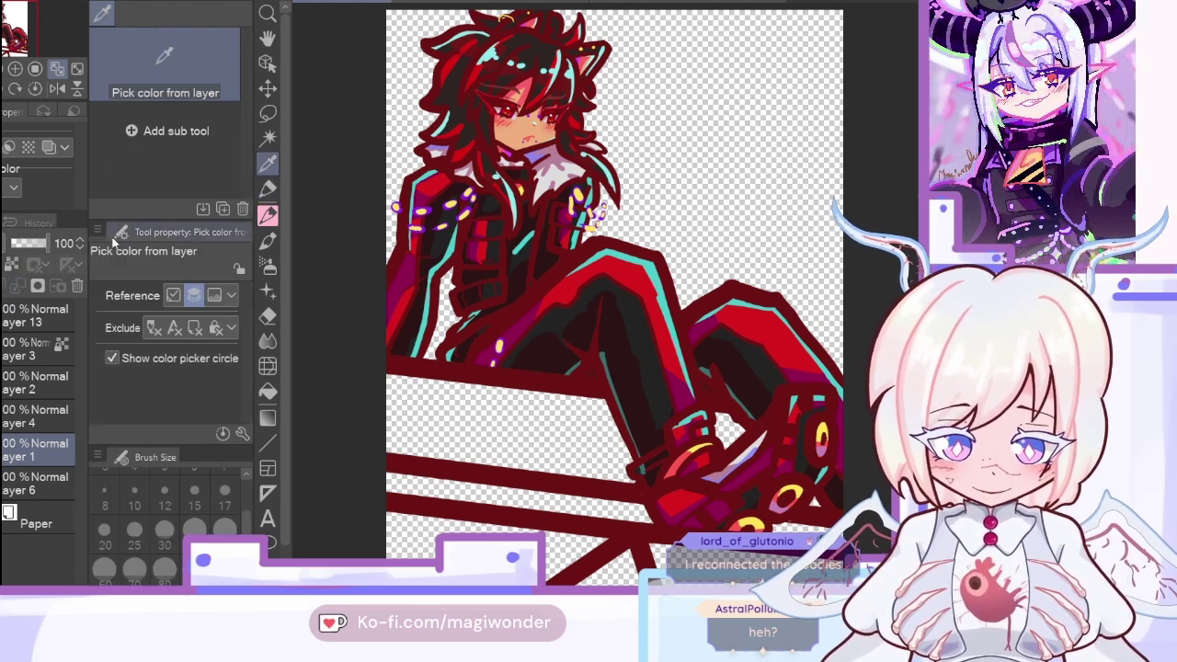
key(ctrl+z)
Step: Draw bright cyan highlights on Layer 5 over the collar fur at size 30 and on the skate wheels at size 40
click(447, 247)
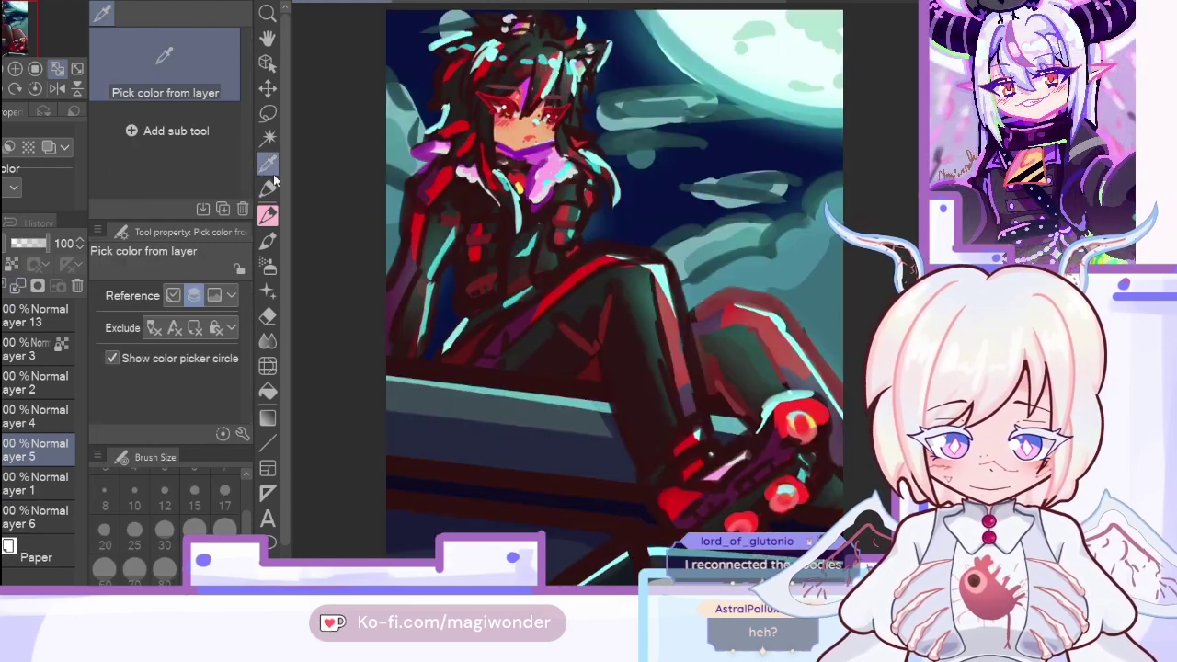
key(p)
key(Delete)
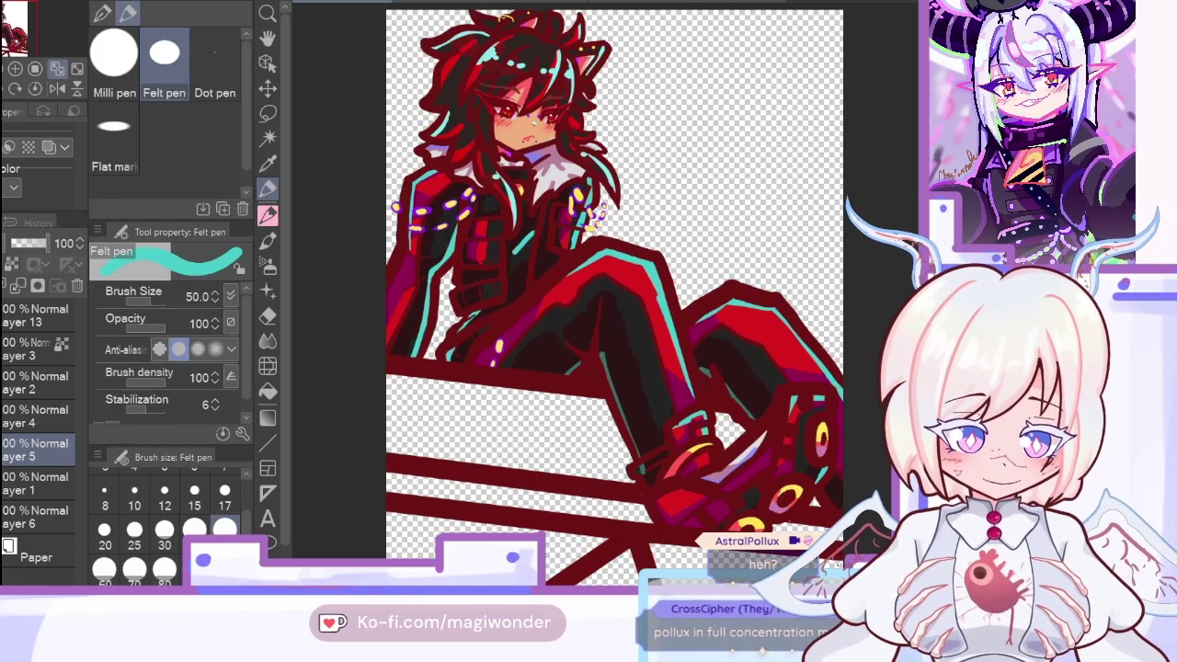
click(57, 88)
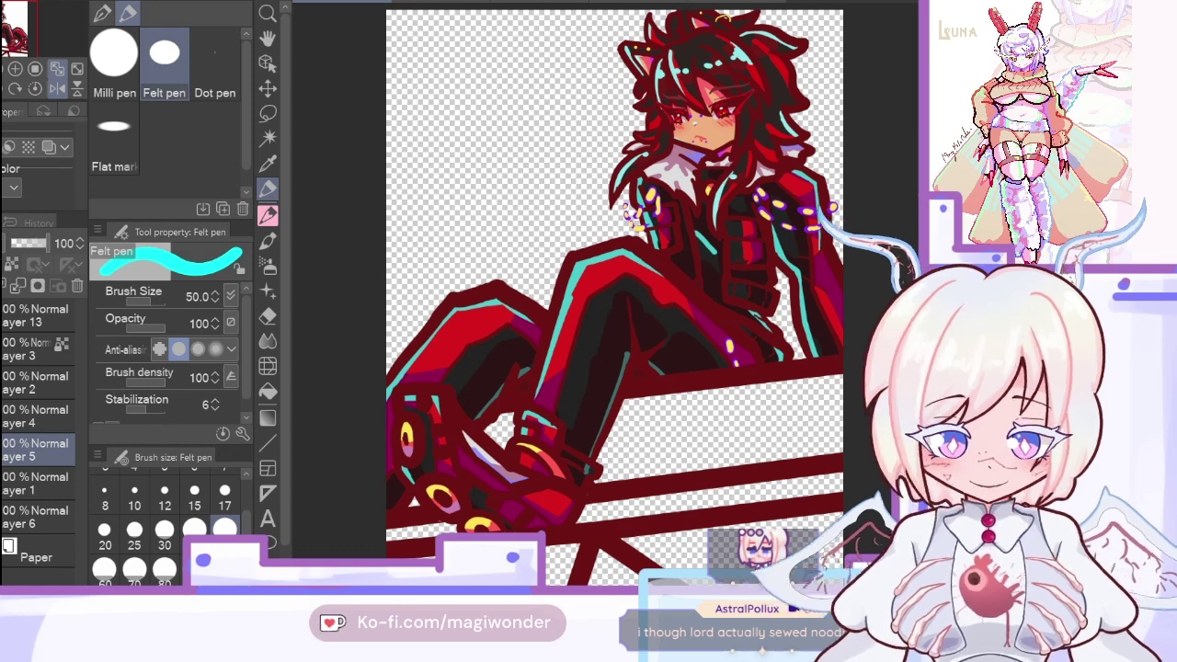
click(57, 87)
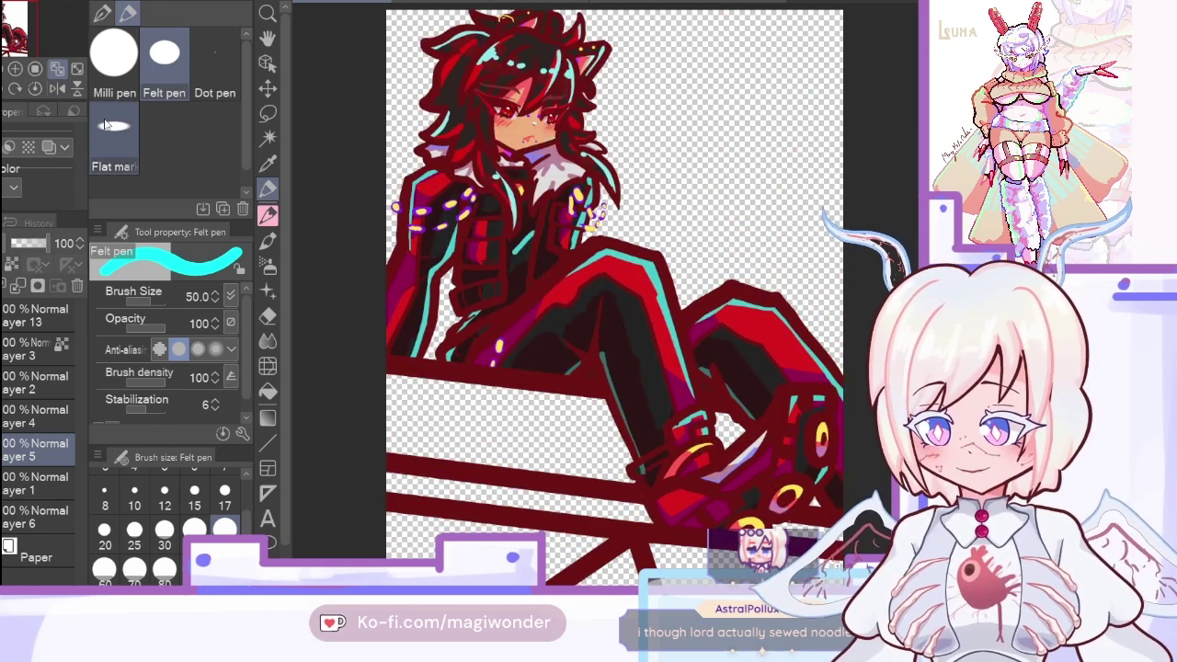
click(57, 87)
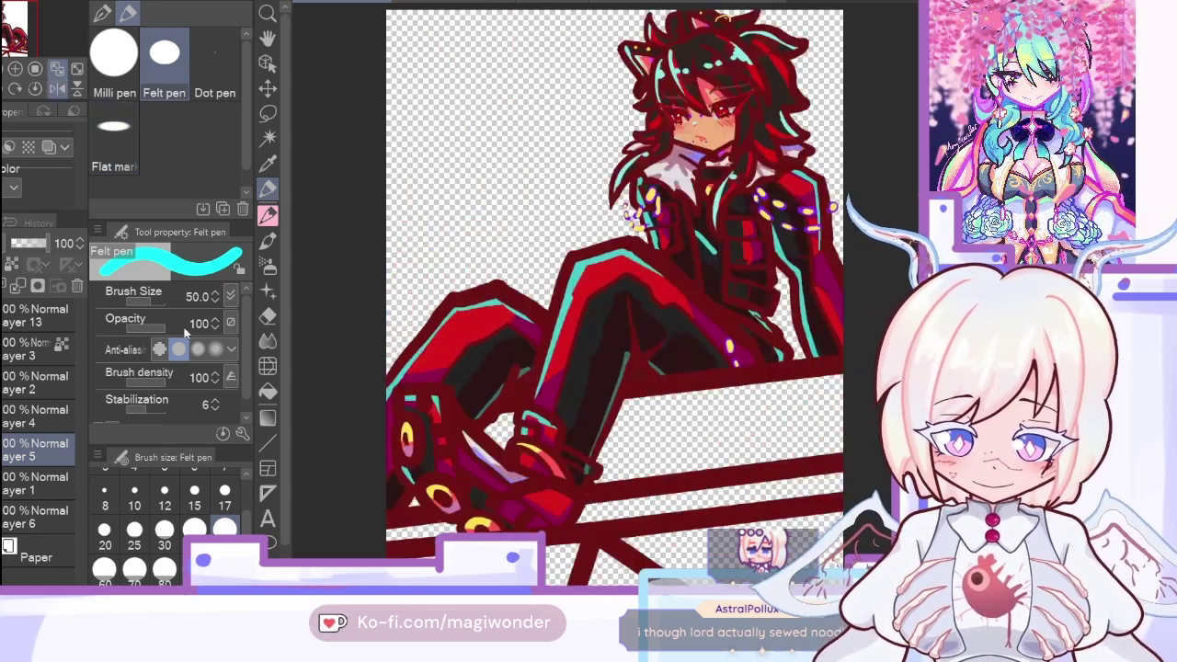
click(165, 531)
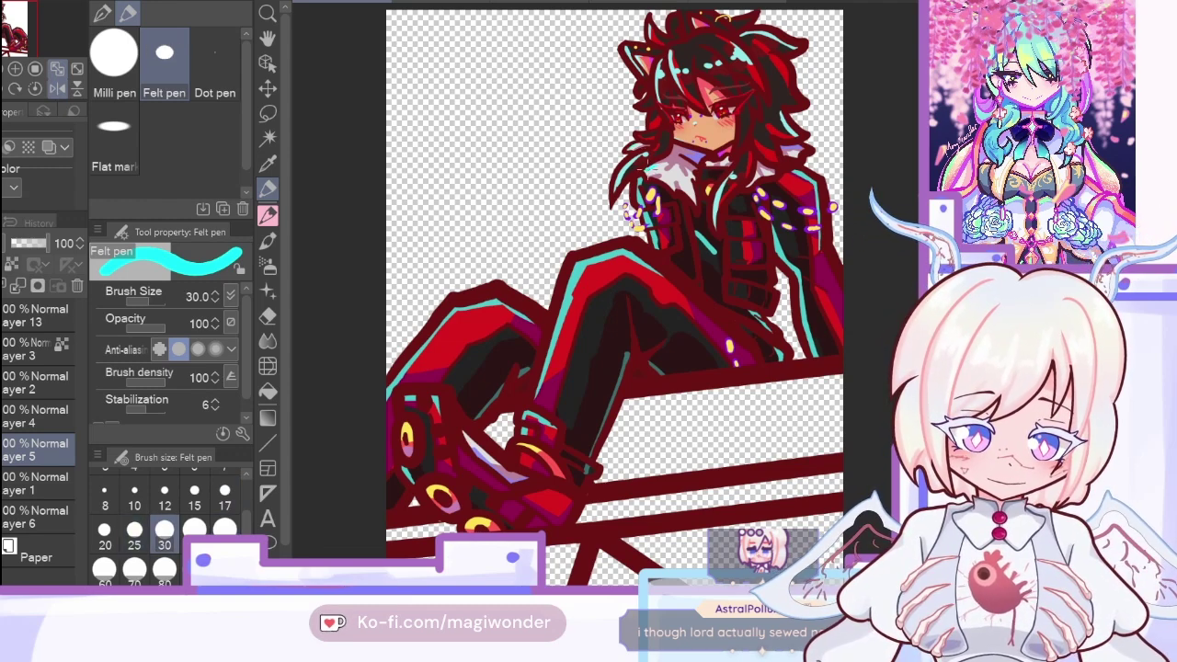
click(57, 88)
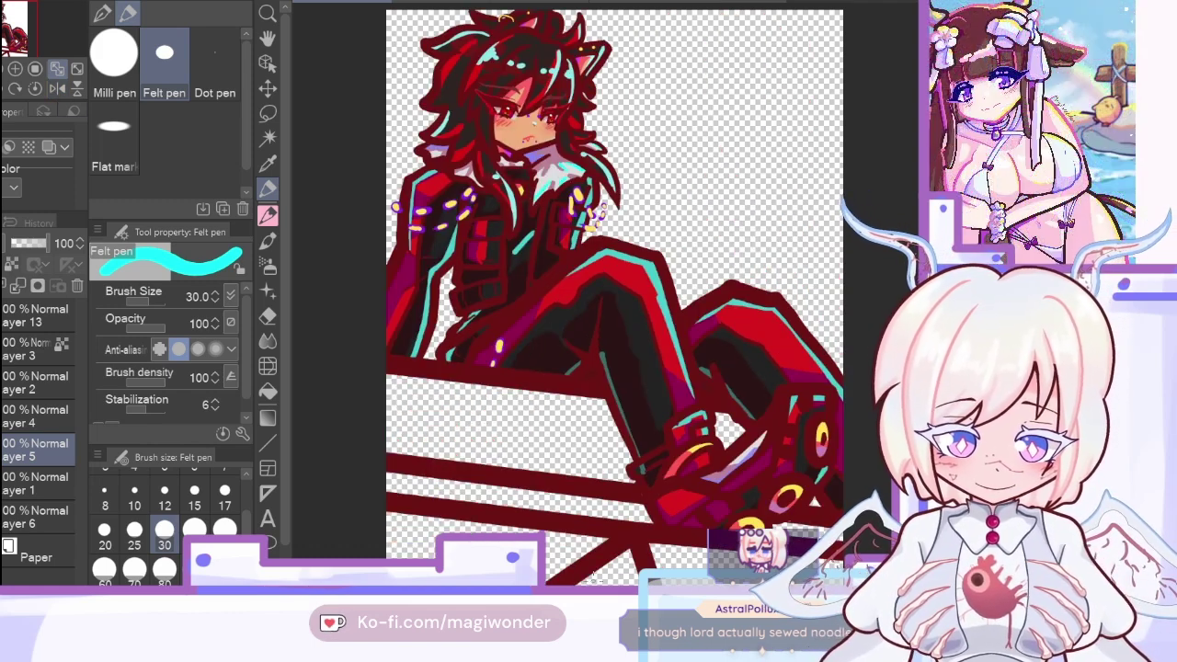
click(205, 527)
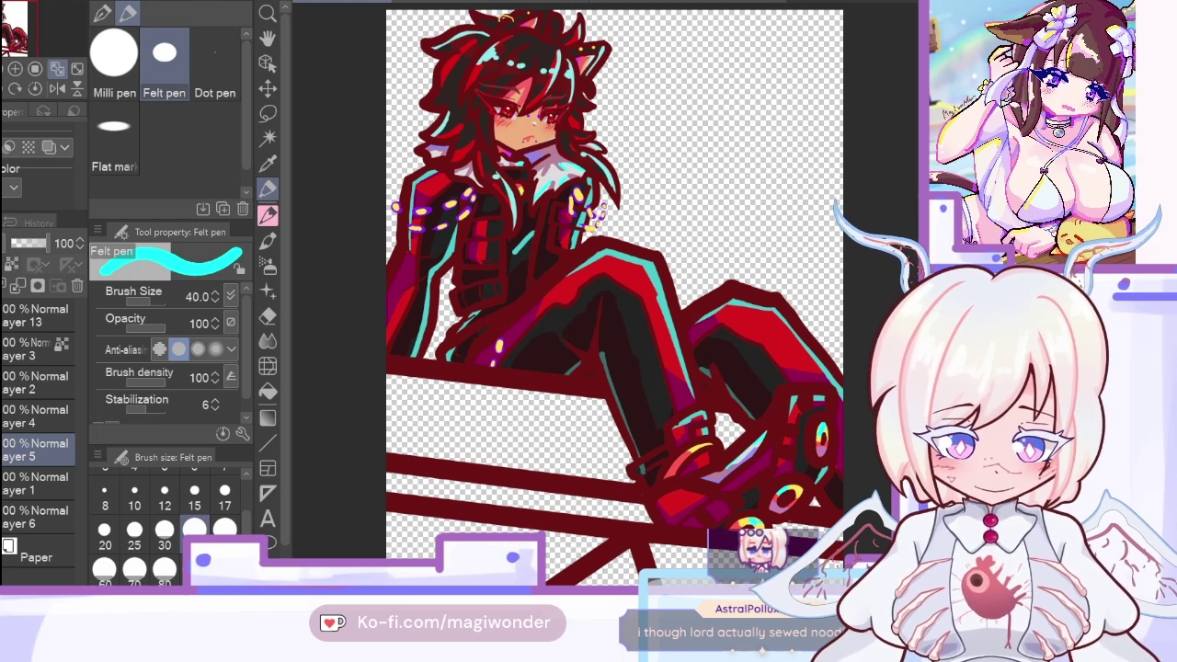
Step: Merge Layer 5 into Layer 1 and lock the transparent pixels of Layer 4
click(17, 286)
click(7, 421)
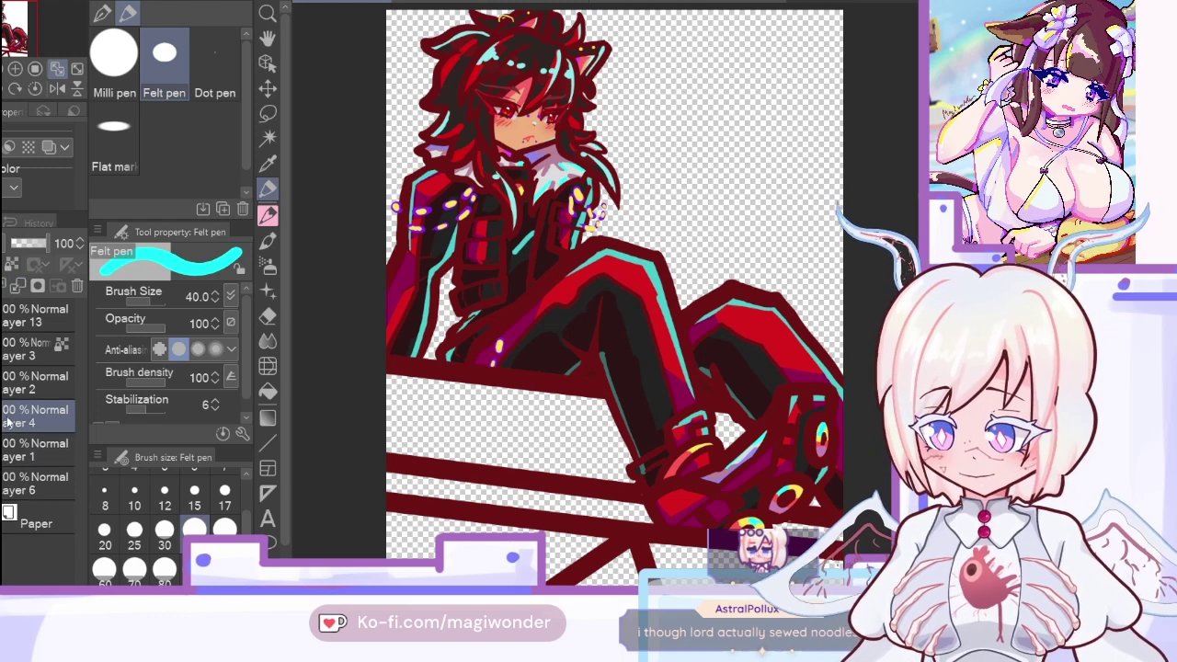
click(13, 264)
Step: Sample a coral red from the mouth area and recolour the chin outline on Layer 4 with the G-pen at size 300
click(2, 313)
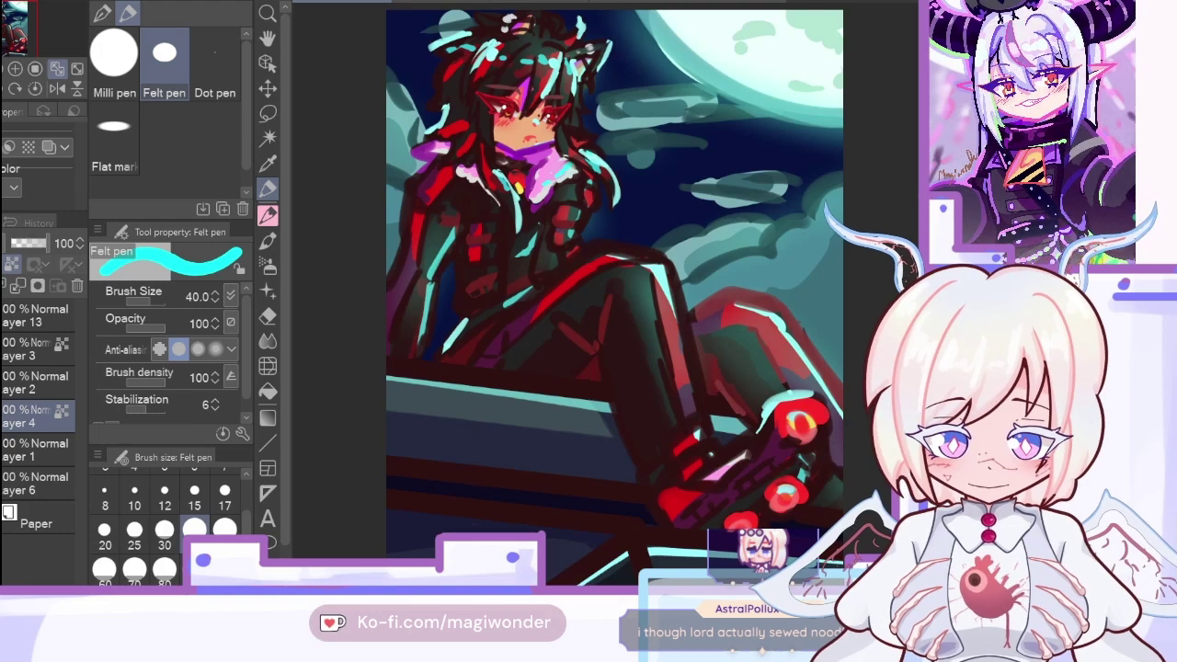
click(2, 313)
click(270, 168)
click(530, 137)
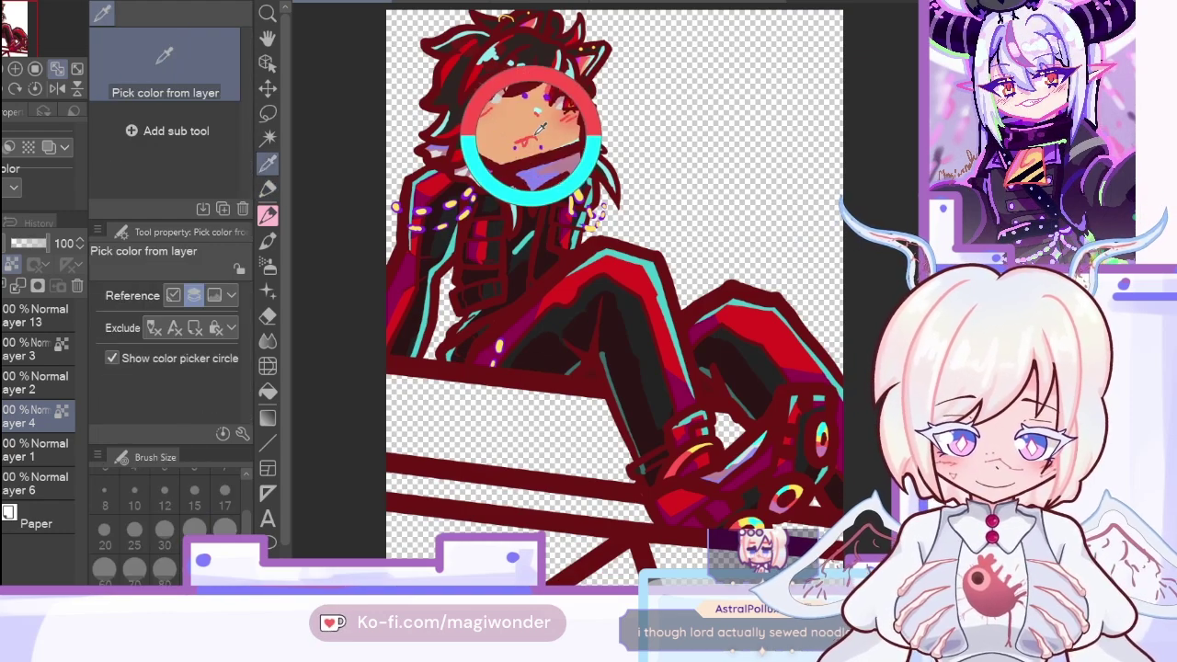
key(p)
key(p)
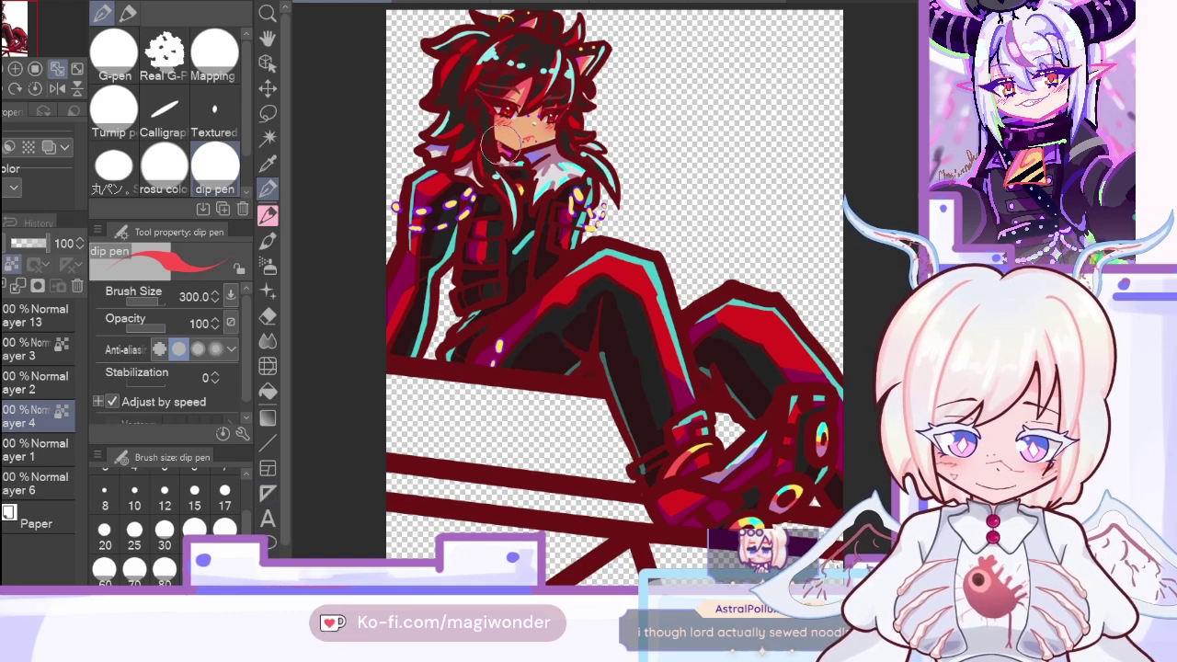
click(114, 56)
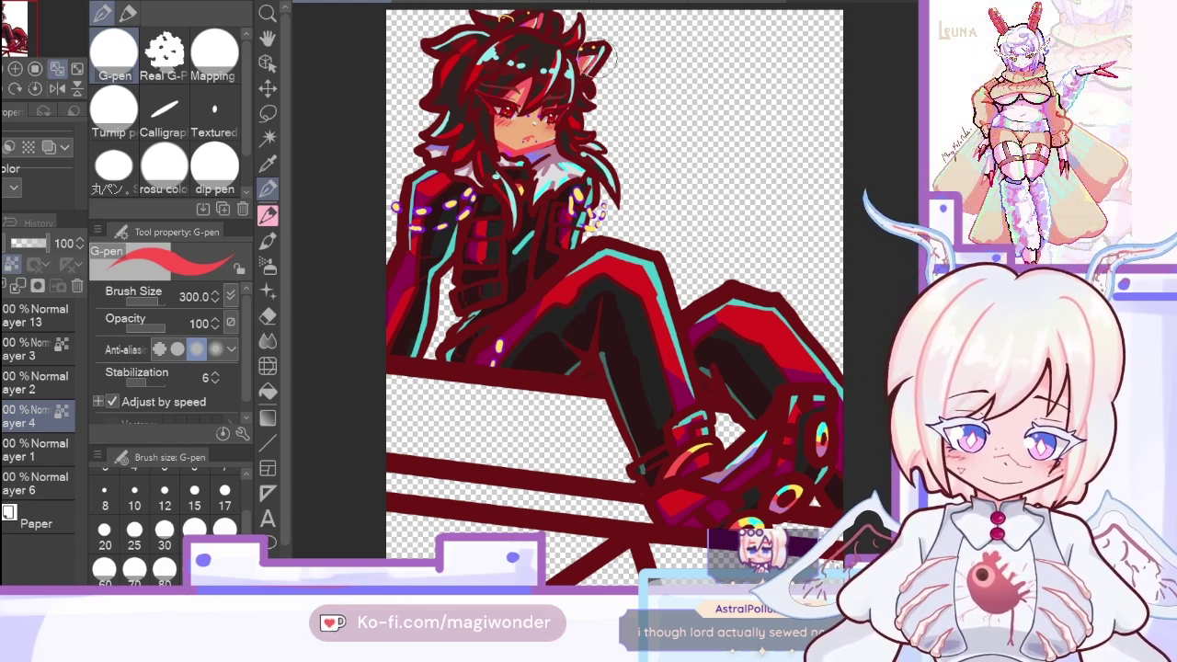
Step: Sample a dark brown from the reference painting and recolour the line art on Layer 4 at brush size 2000
click(269, 167)
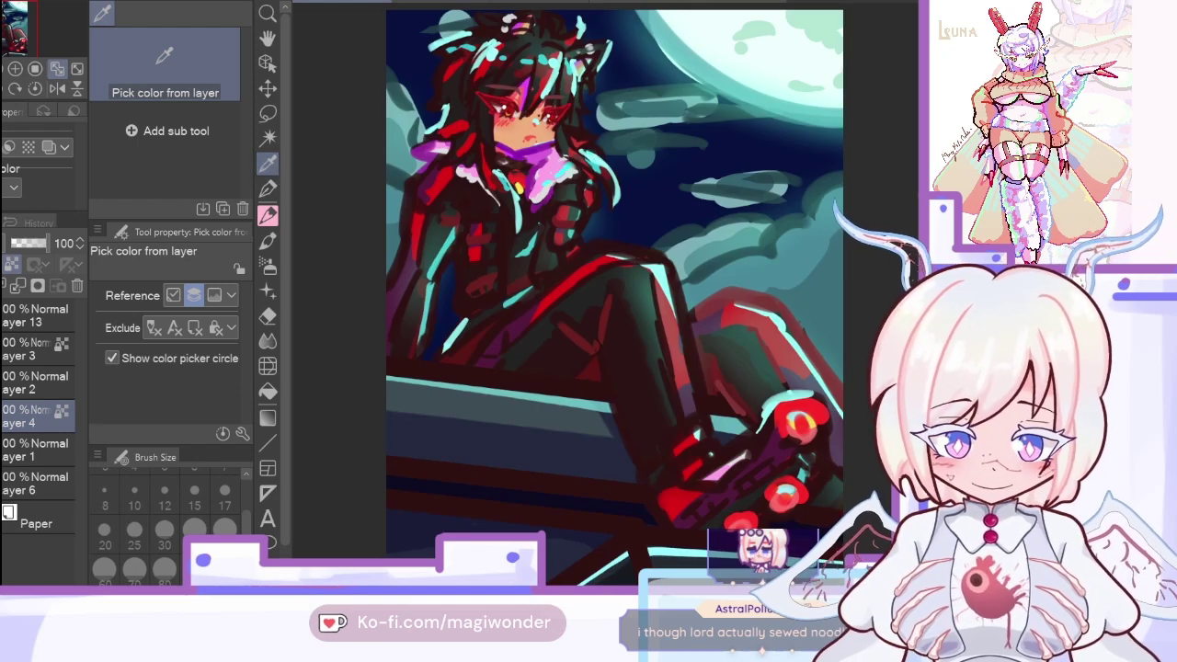
click(439, 82)
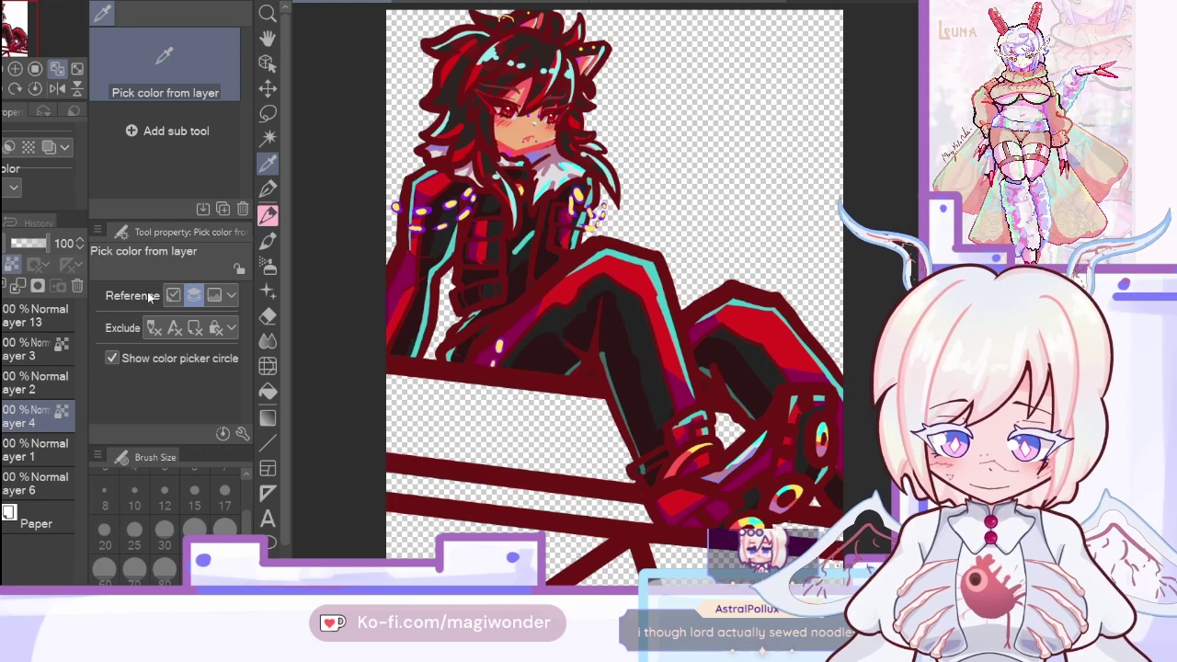
key(p)
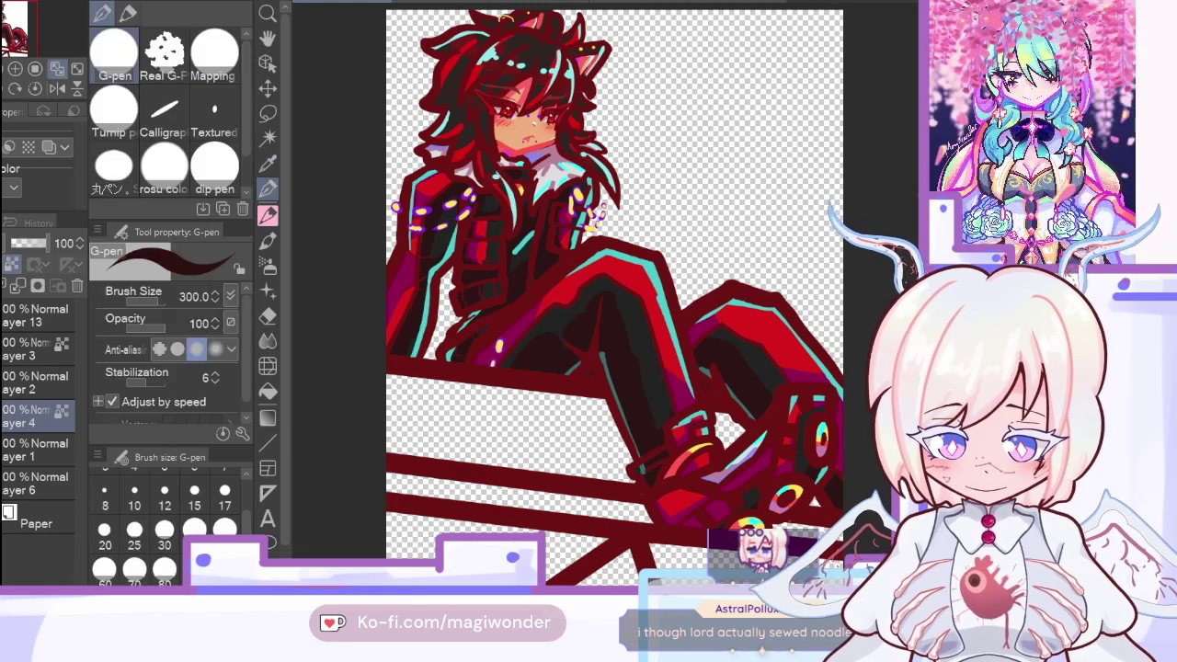
mouse_move(442, 294)
mouse_down()
mouse_move(409, 237)
mouse_move(427, 179)
mouse_up()
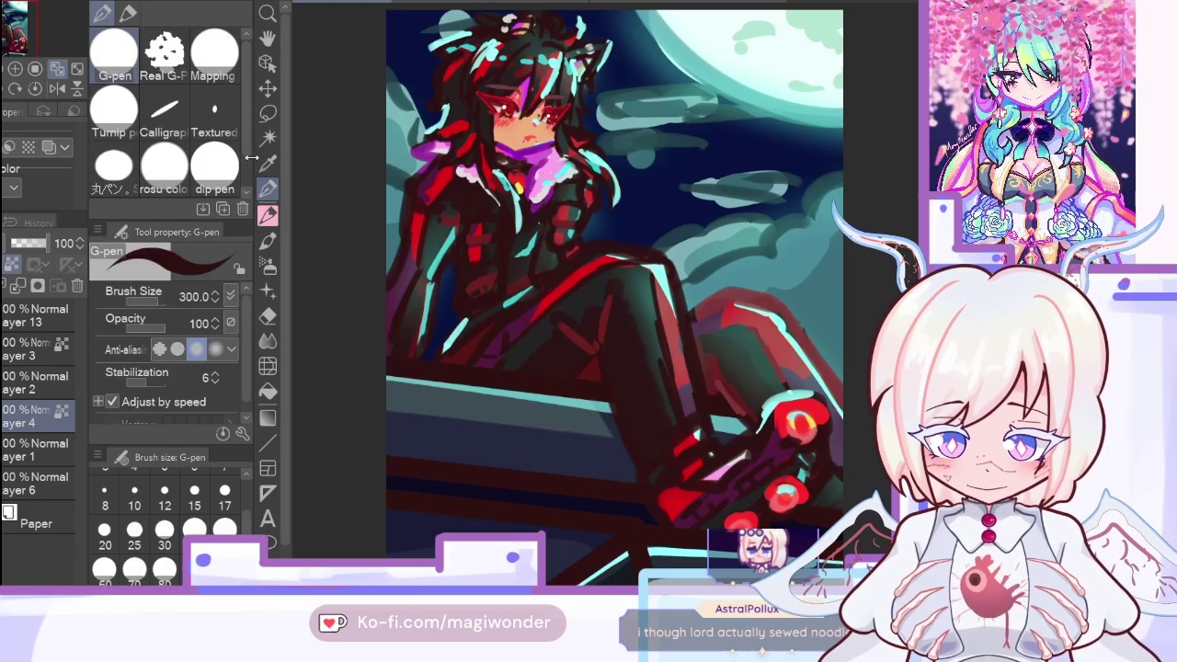
key(i)
drag(416, 219, 415, 237)
key(p)
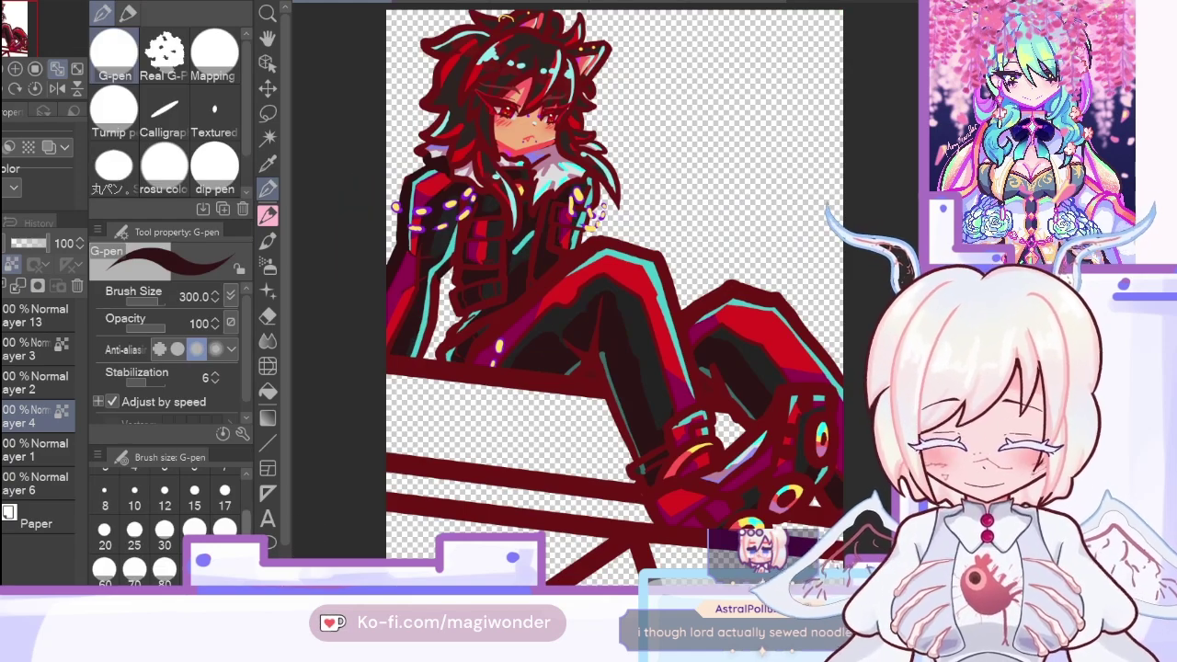
key(bracketright)
key(bracketright)
key(bracketright)
key(bracketright)
key(bracketright)
key(bracketright)
key(bracketright)
key(bracketright)
key(bracketright)
key(bracketright)
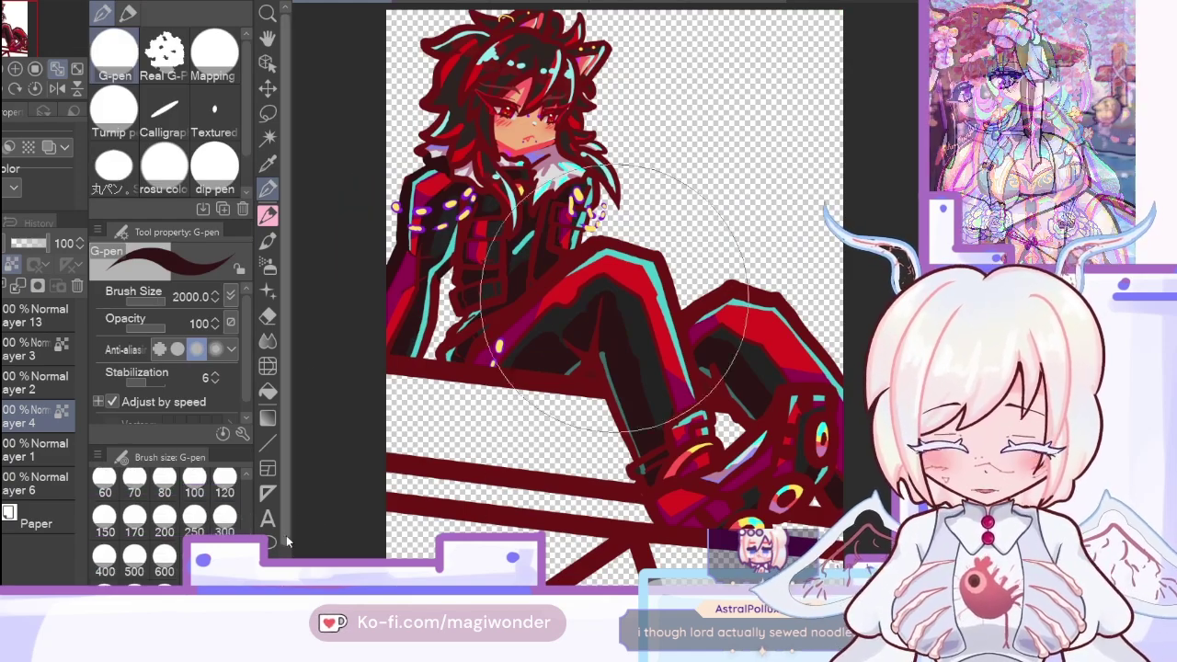
mouse_move(613, 297)
mouse_down()
mouse_move(429, 71)
mouse_move(634, 340)
mouse_move(644, 460)
mouse_up()
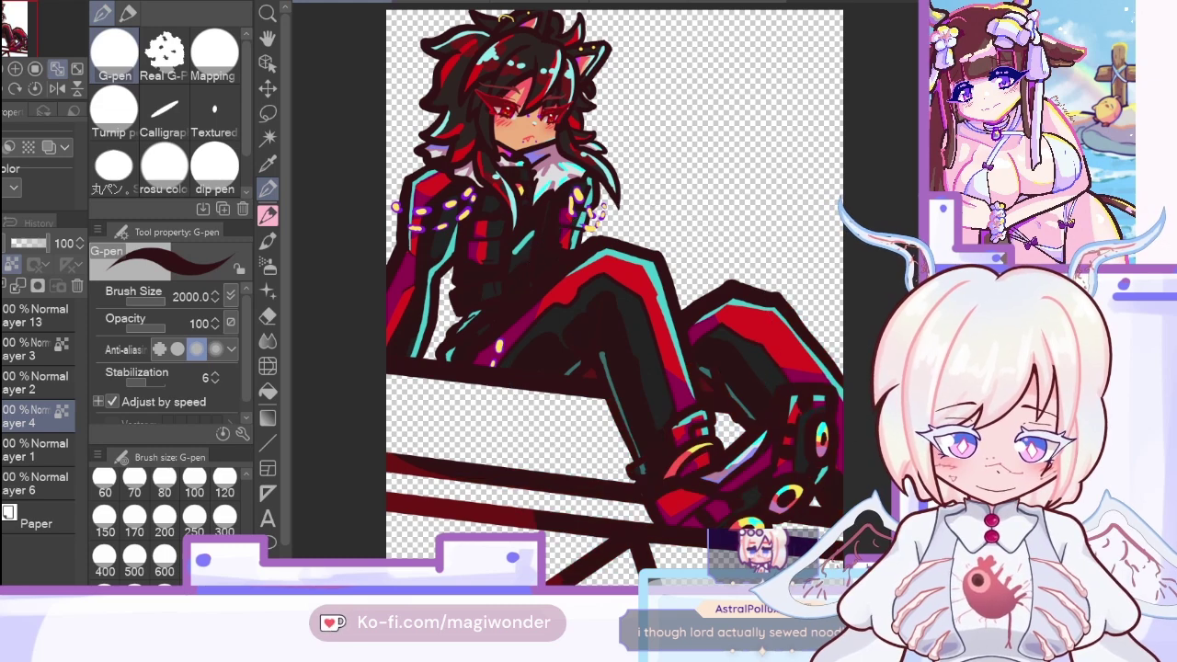
Step: Repaint the figure's and railing's line art in dark maroon with the G-pen at size 2000
key(i)
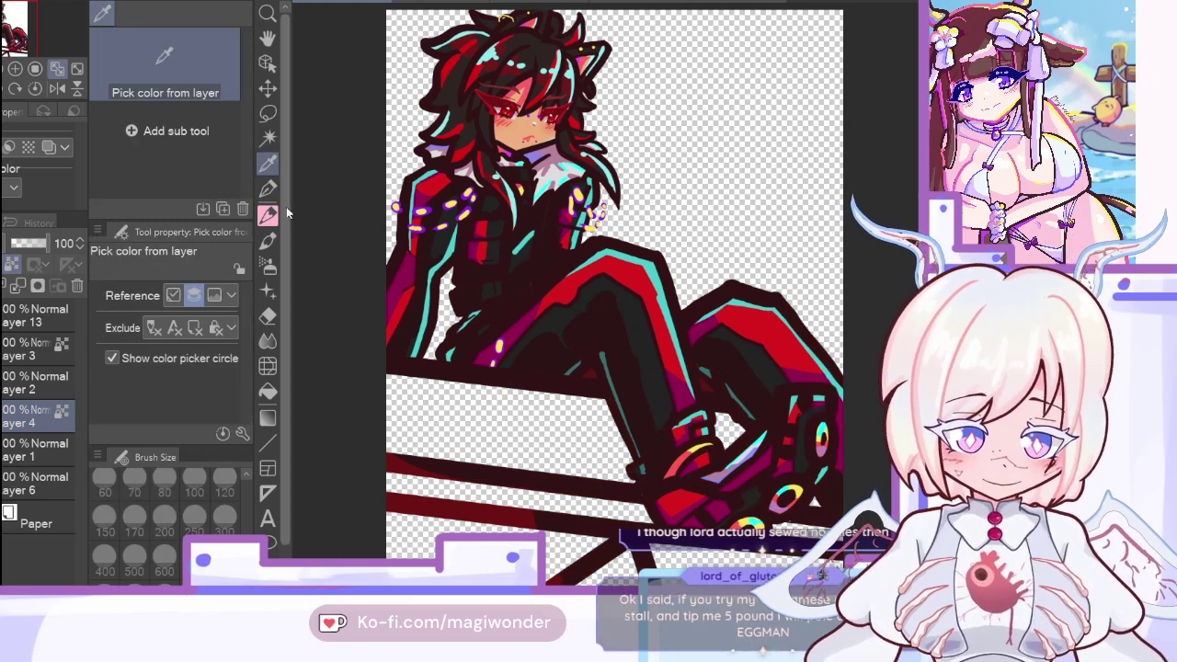
click(268, 189)
mouse_move(444, 229)
mouse_down()
mouse_move(603, 245)
mouse_move(620, 396)
mouse_up()
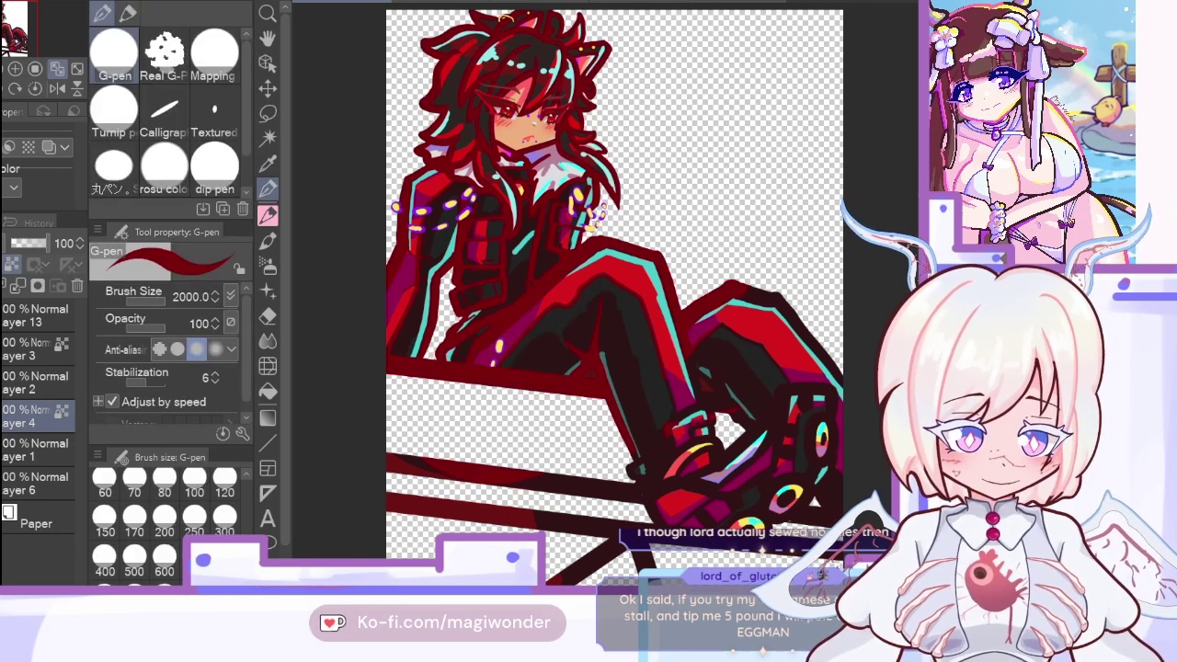
key(ctrl+z)
key(ctrl+y)
drag(470, 387, 673, 513)
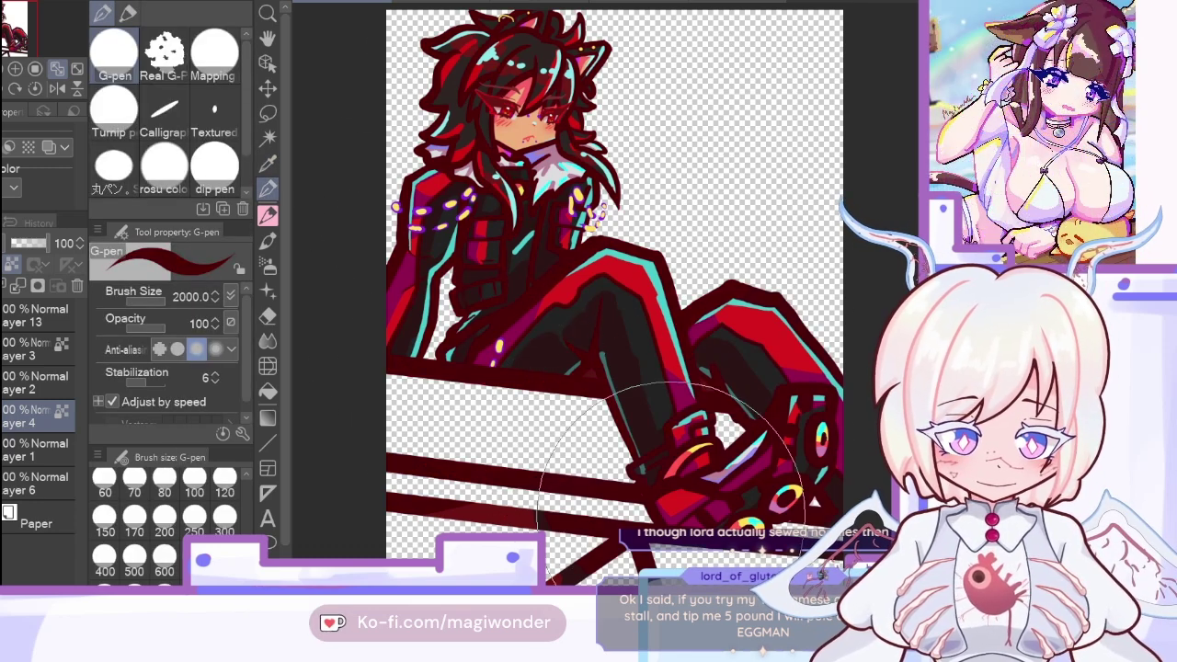
Step: Sample the coral red from the mouth and recolour the chin outline at brush size 800
click(267, 163)
click(529, 138)
click(269, 188)
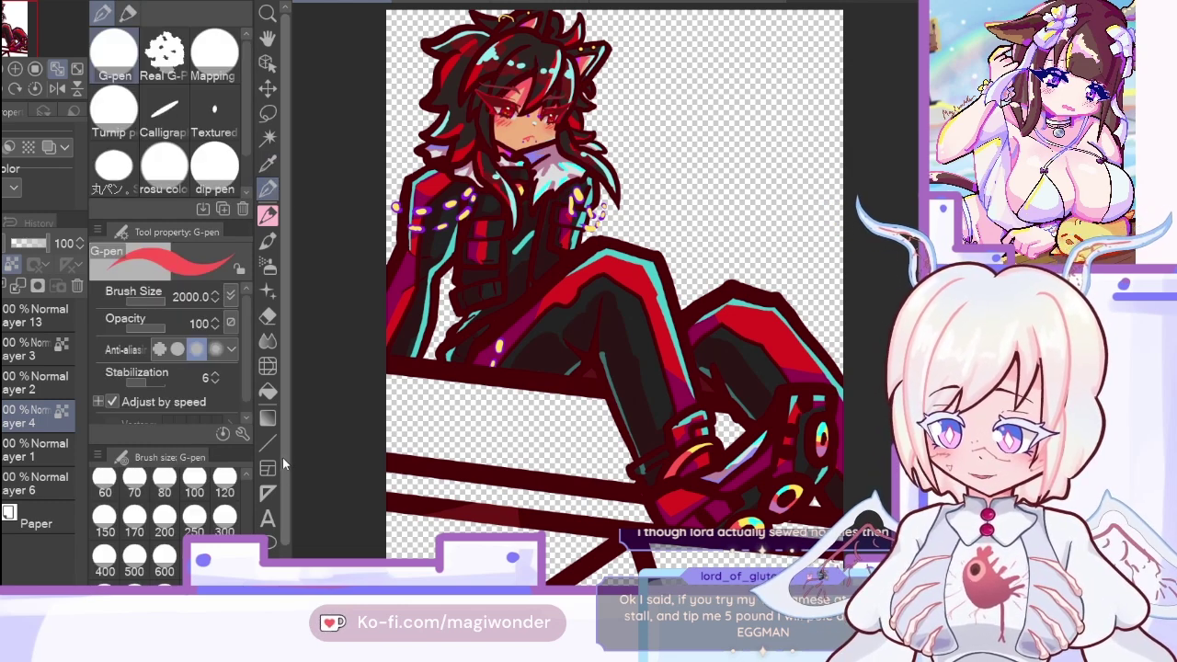
key(bracketleft)
key(bracketleft)
key(bracketleft)
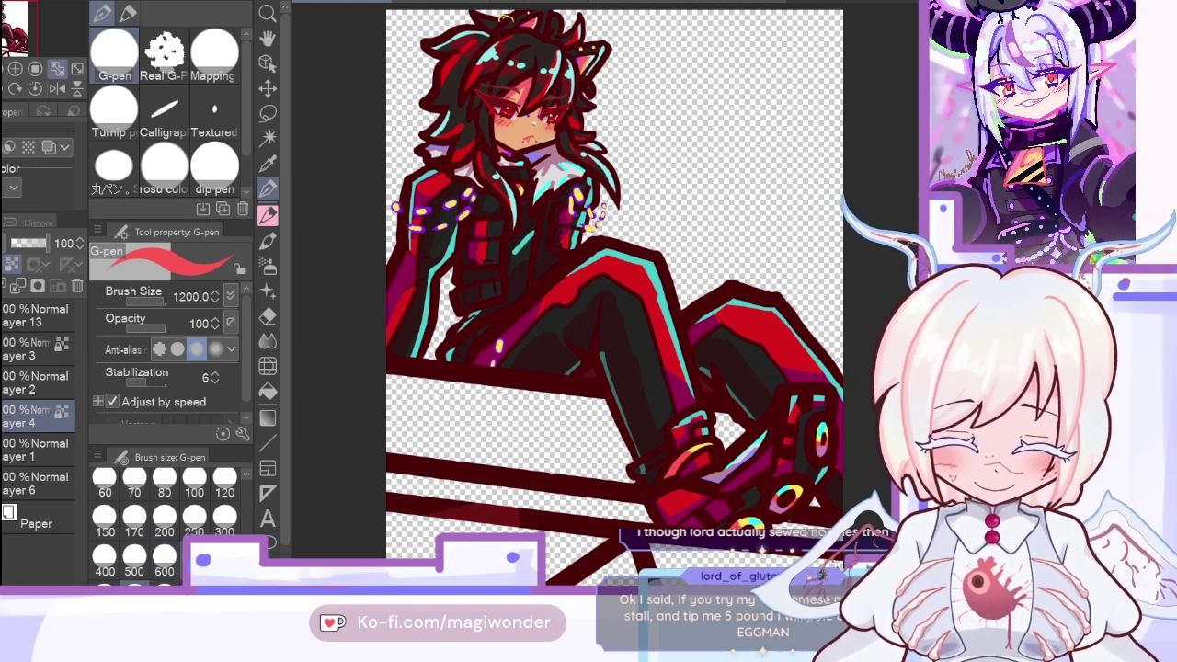
key(bracketleft)
key(bracketleft)
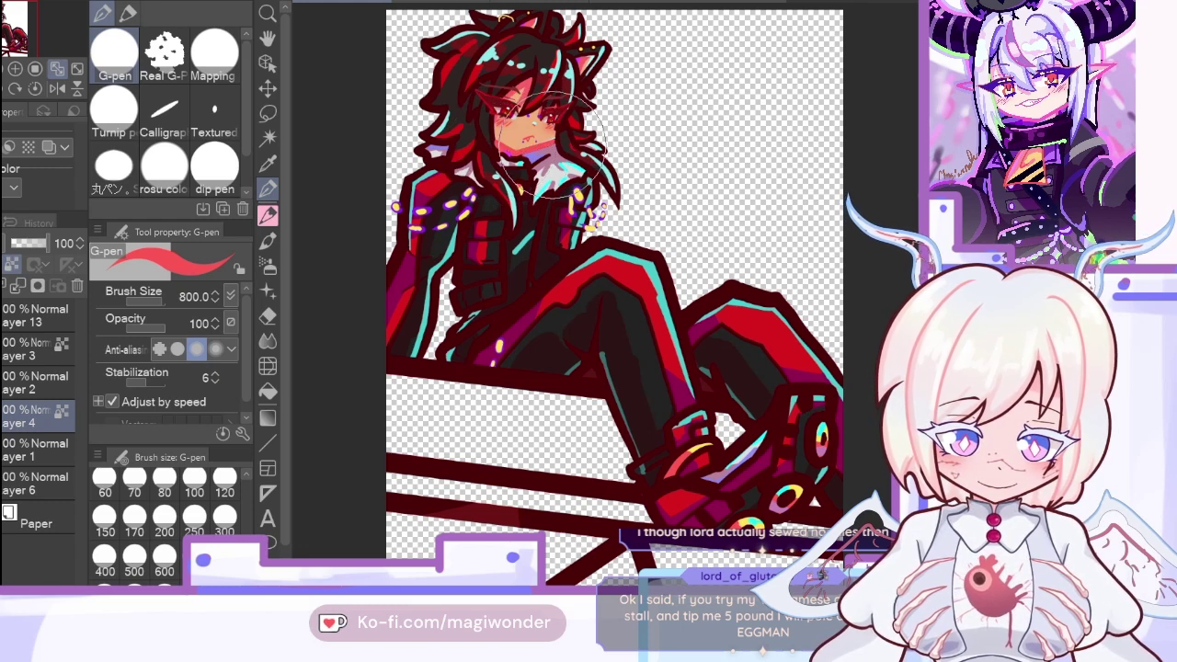
click(268, 162)
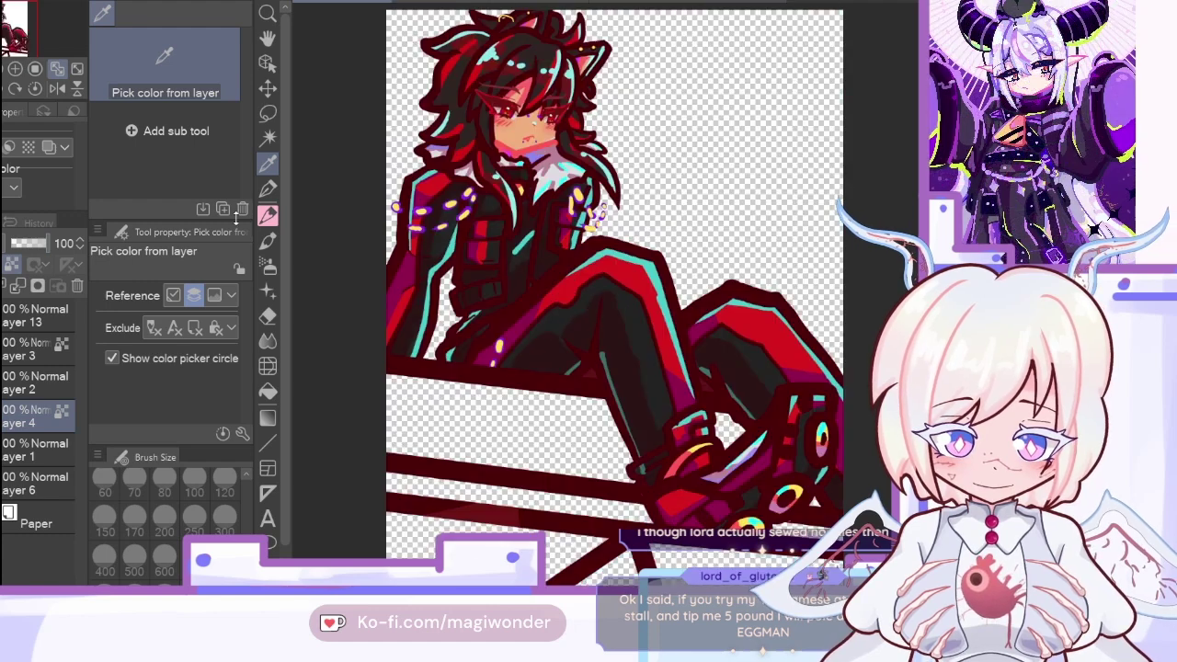
click(268, 189)
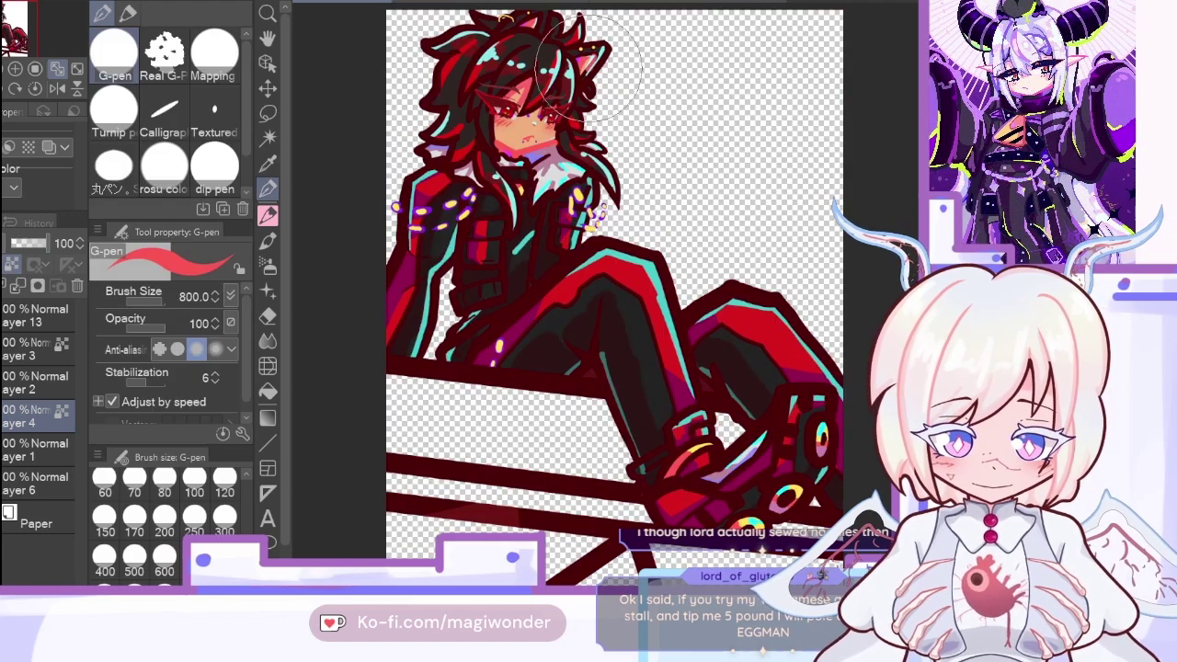
Step: Sample a crimson from the reference's trouser folds and recolour the fold lines between the legs and the vest's pouch outlines
click(268, 163)
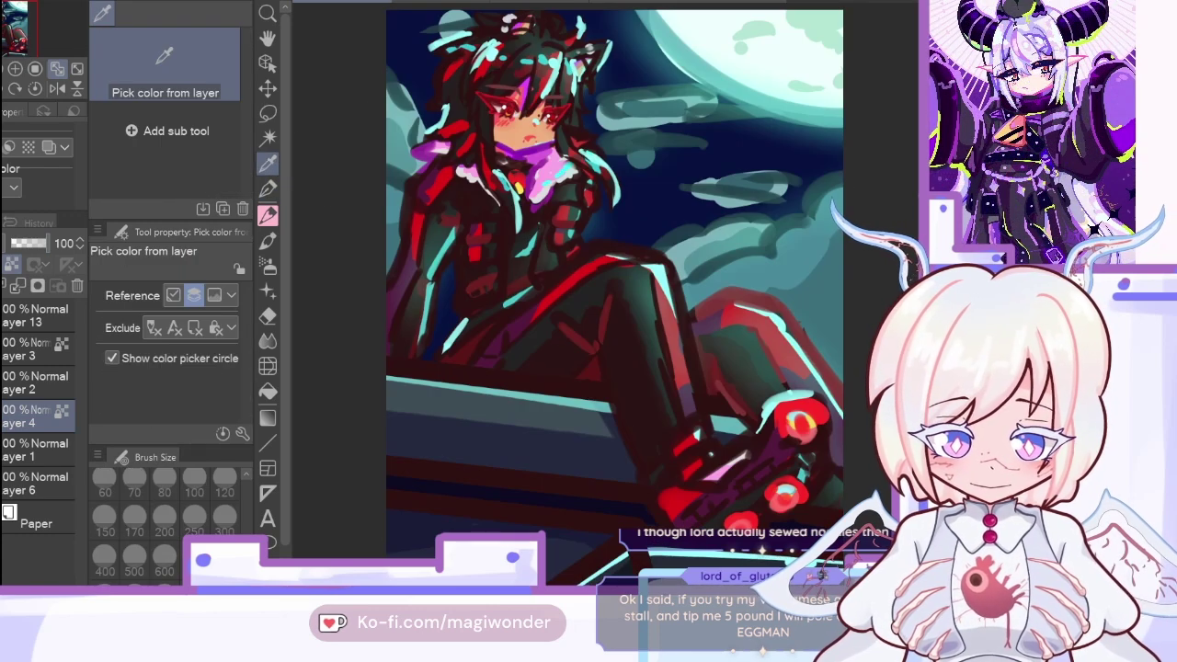
click(574, 335)
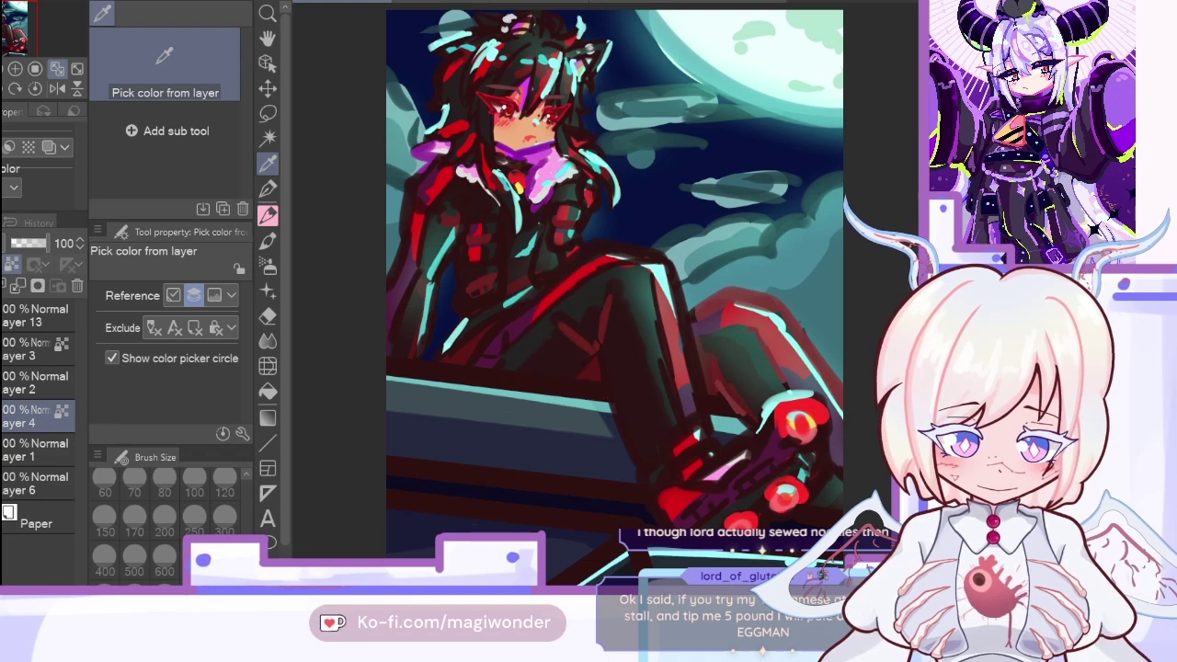
click(268, 189)
click(6, 342)
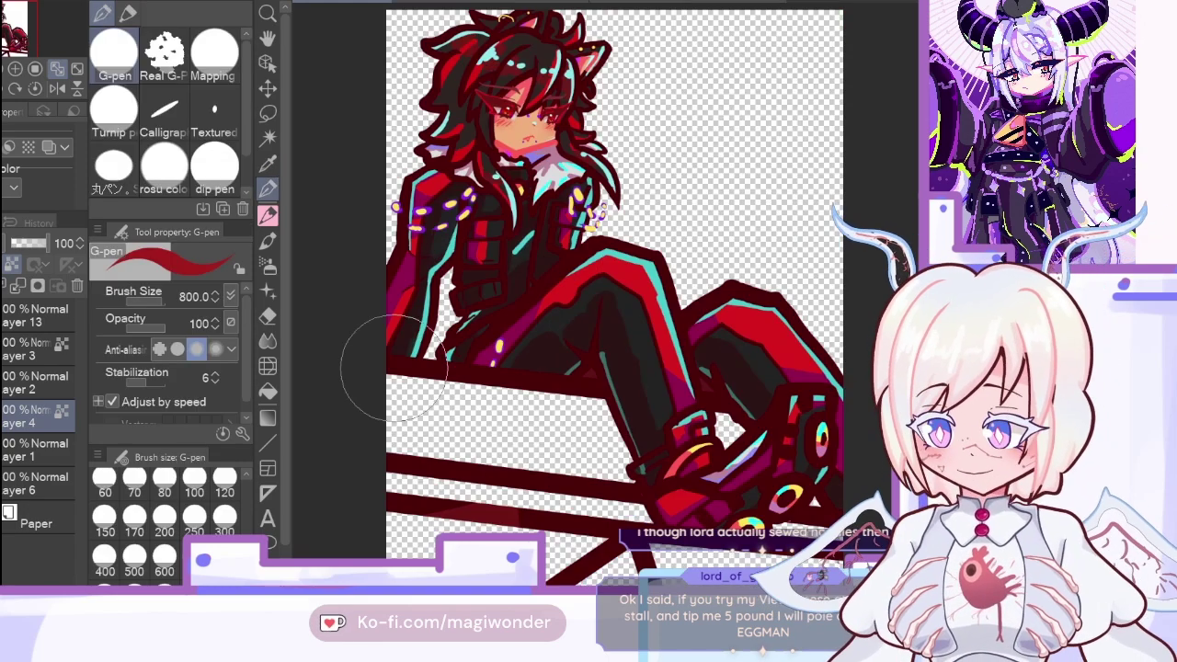
click(593, 341)
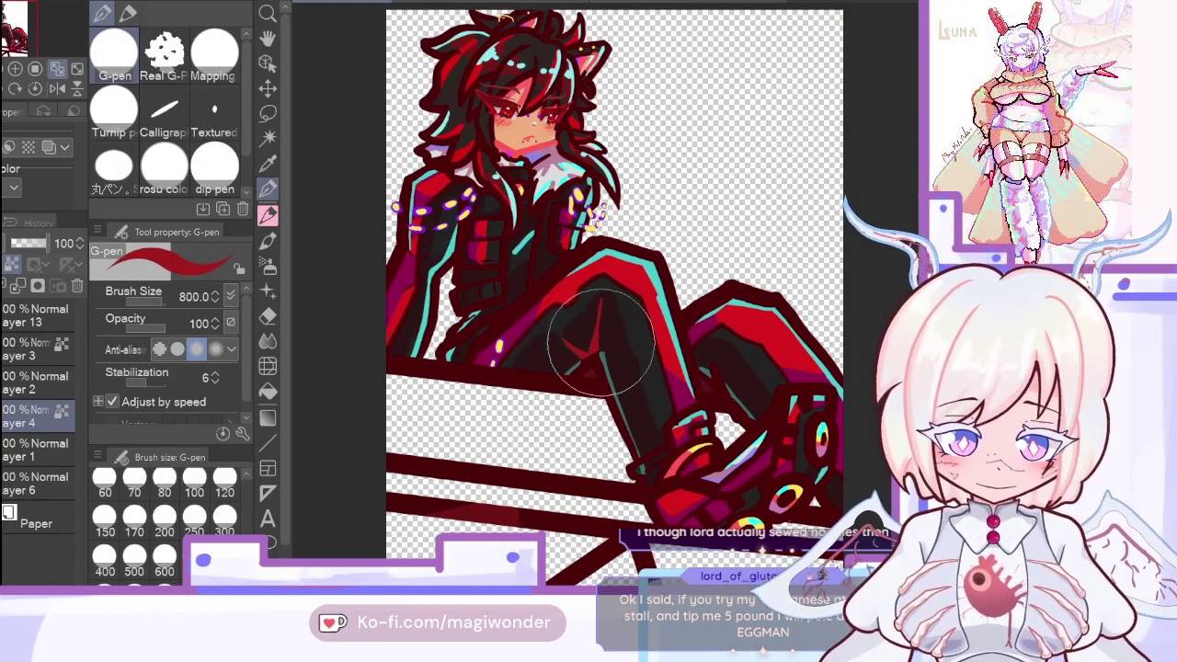
mouse_move(490, 285)
mouse_down()
mouse_move(458, 286)
mouse_move(488, 292)
mouse_move(474, 299)
mouse_move(496, 308)
mouse_move(487, 304)
mouse_up()
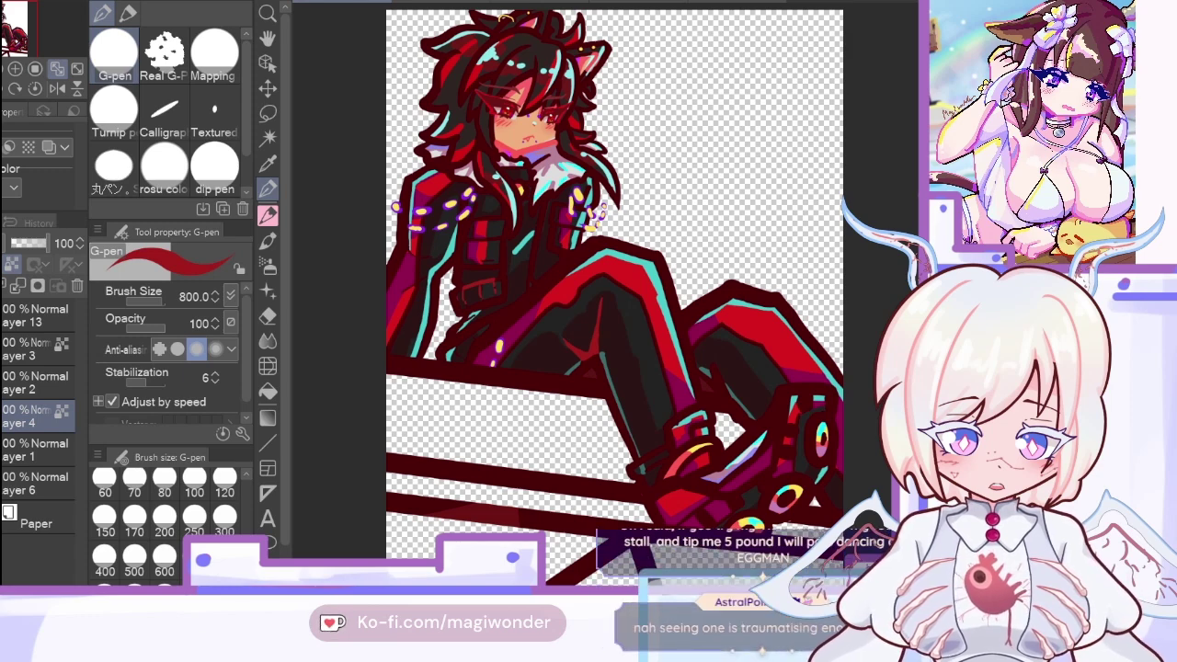
key(i)
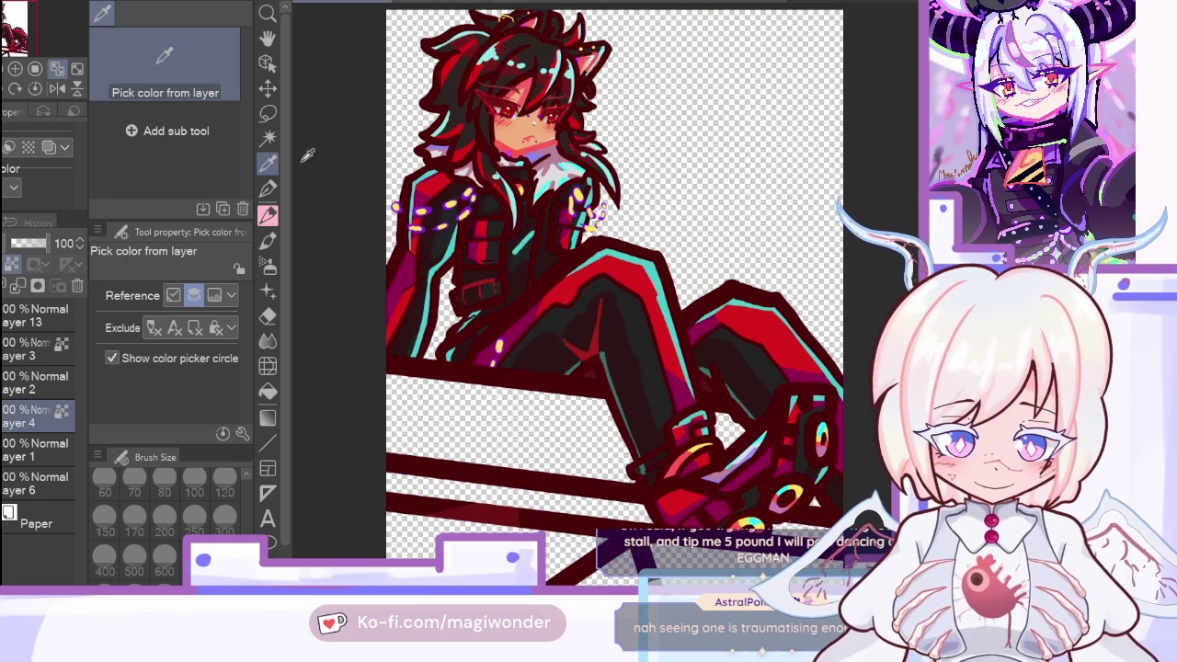
click(267, 188)
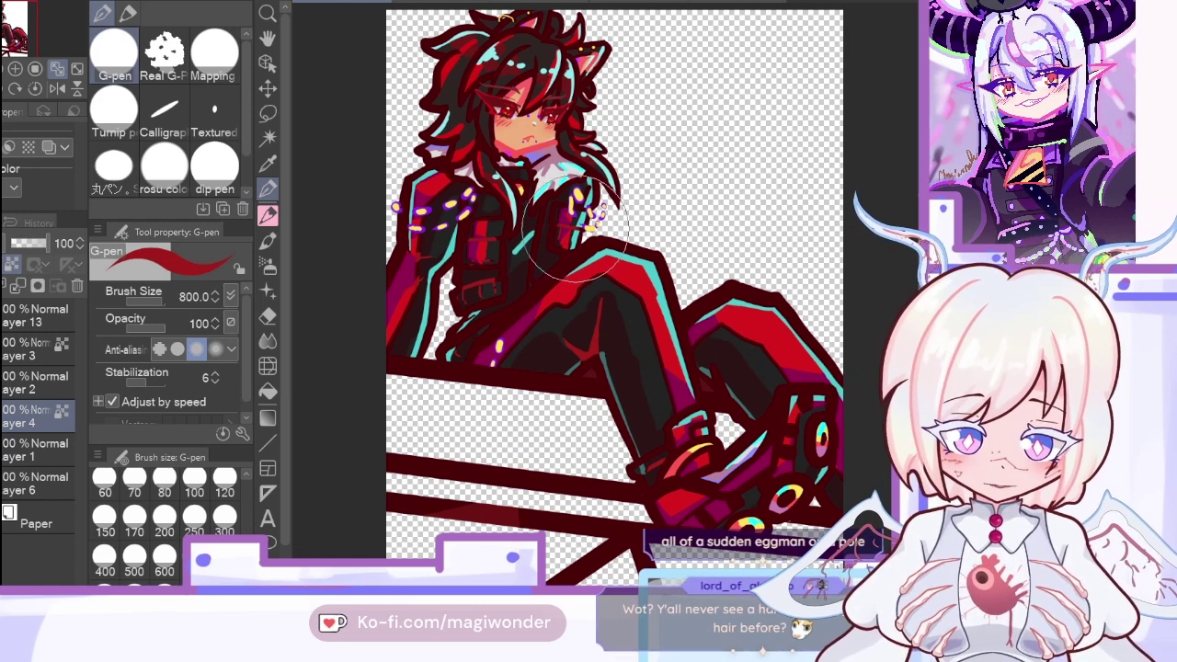
Step: Sample a bright red from the reference's skate and recolour the outlines of the skate wheels and the chest gem
click(267, 163)
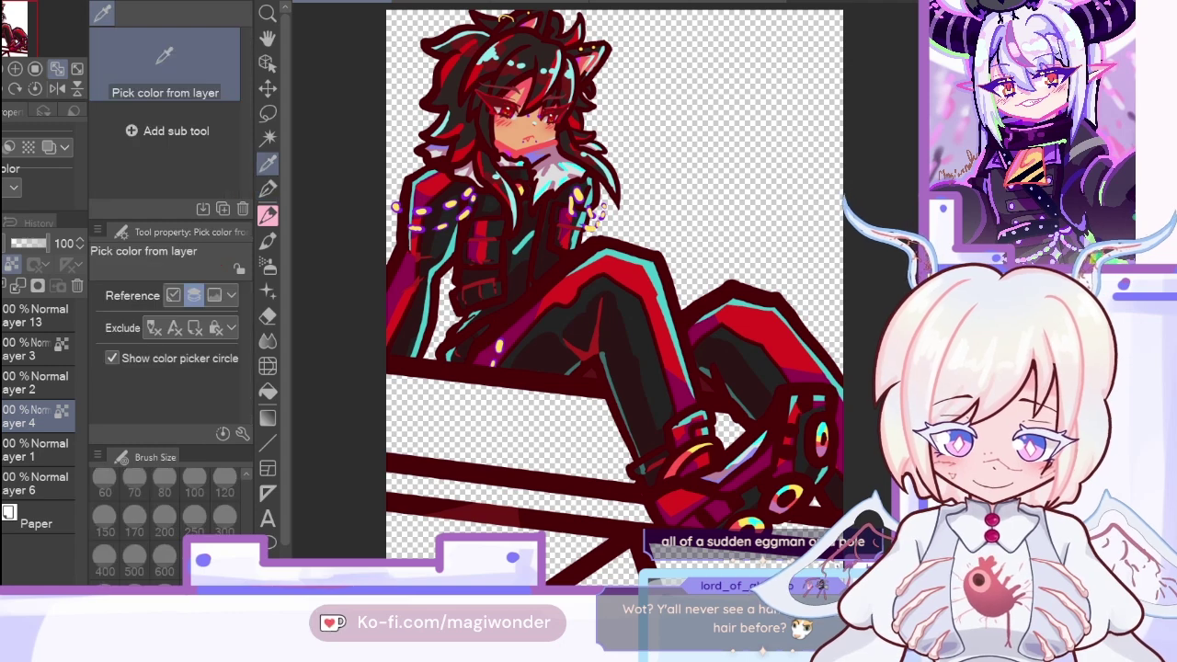
click(805, 393)
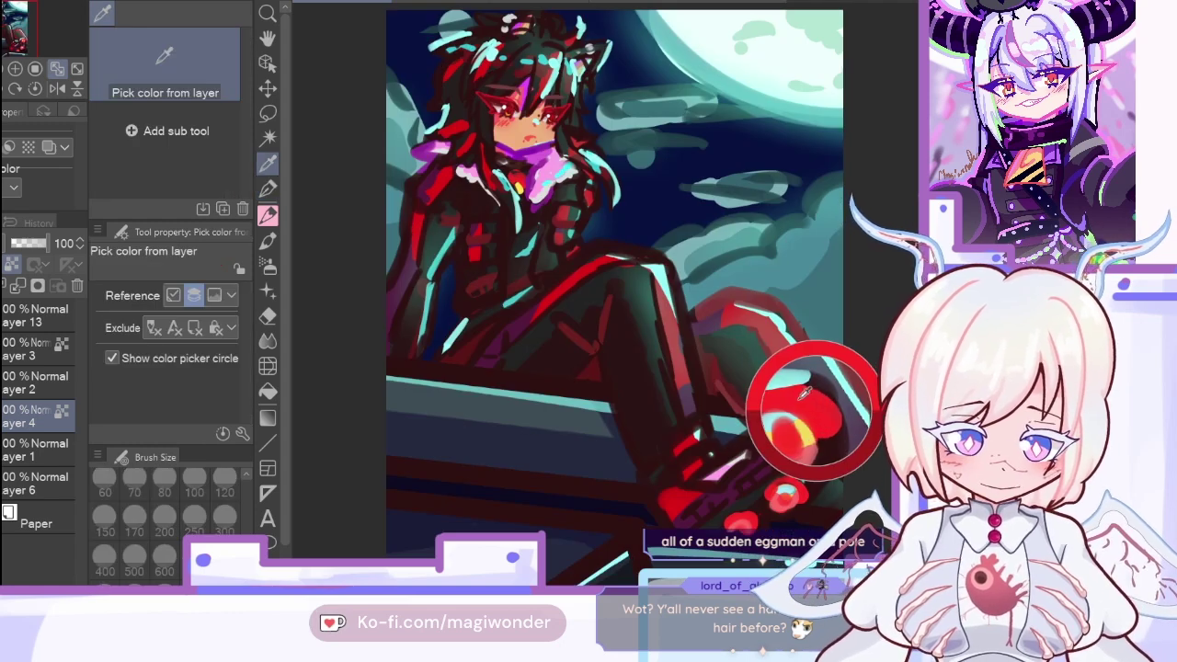
click(268, 189)
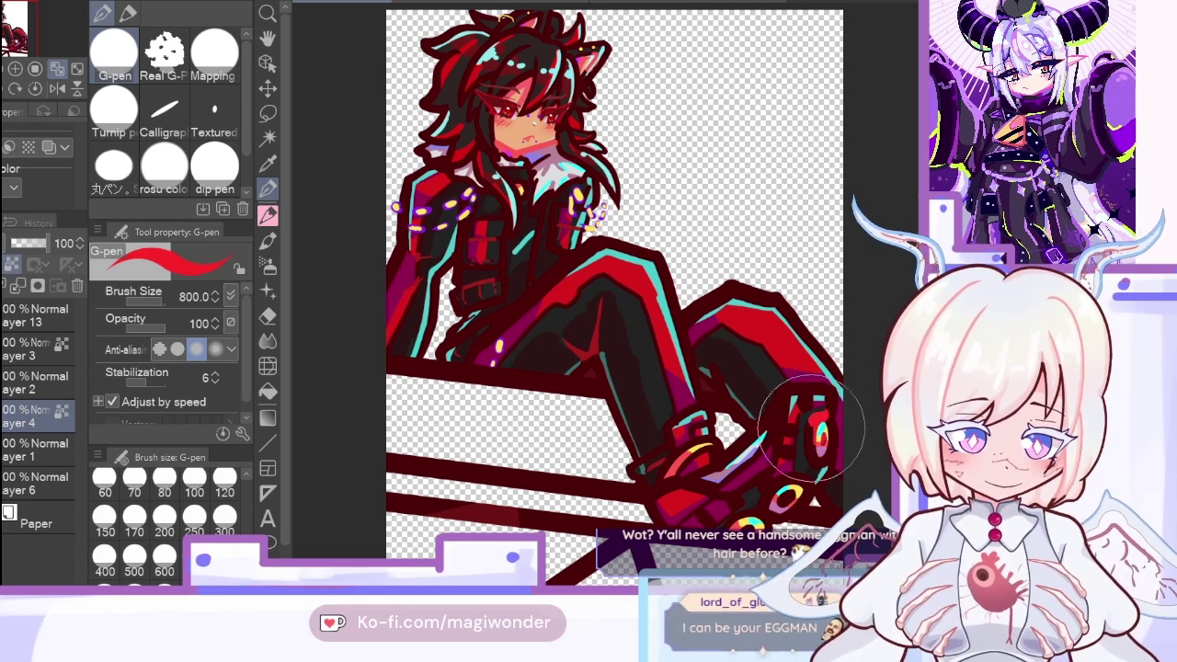
mouse_move(809, 420)
mouse_down()
mouse_move(818, 451)
mouse_move(793, 493)
mouse_move(775, 503)
mouse_move(767, 494)
mouse_move(800, 477)
mouse_move(756, 526)
mouse_up()
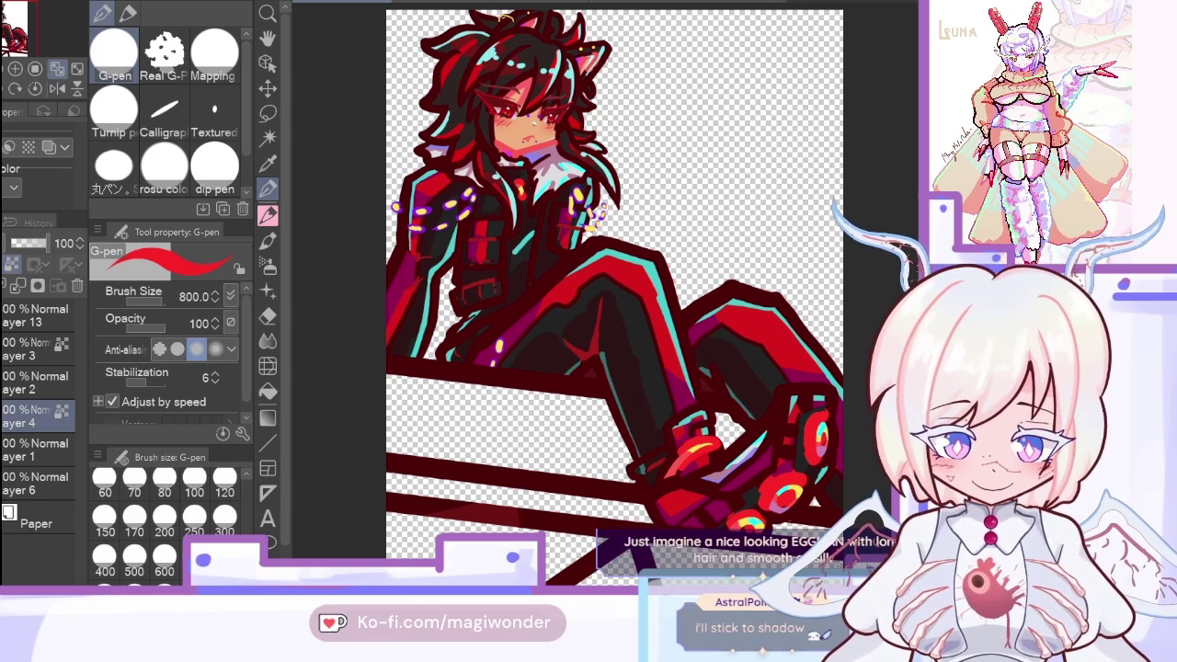
Step: Pick a crimson and recolour the trouser cuff lines above the near shoe at size 800
key(i)
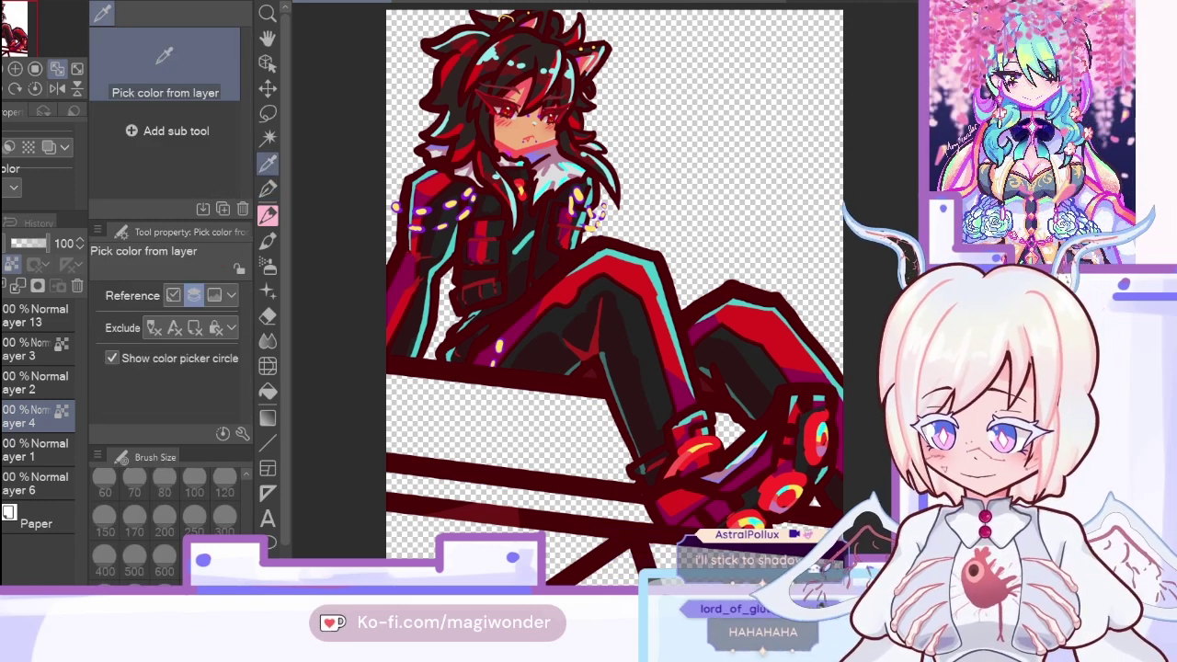
click(656, 467)
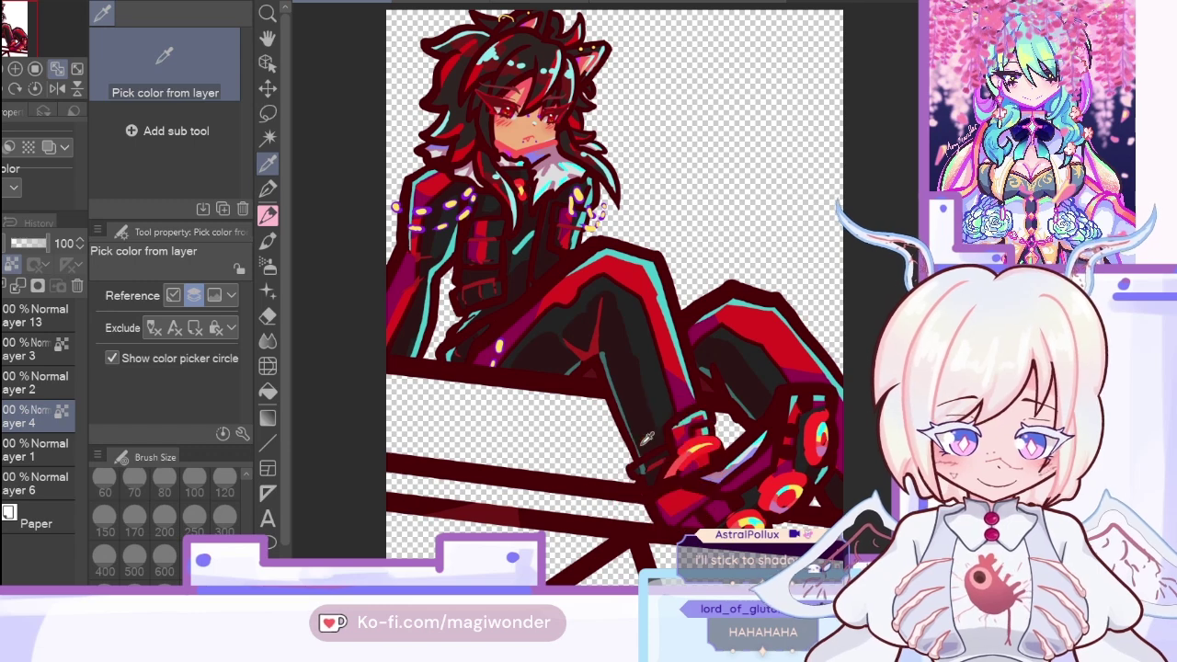
key(p)
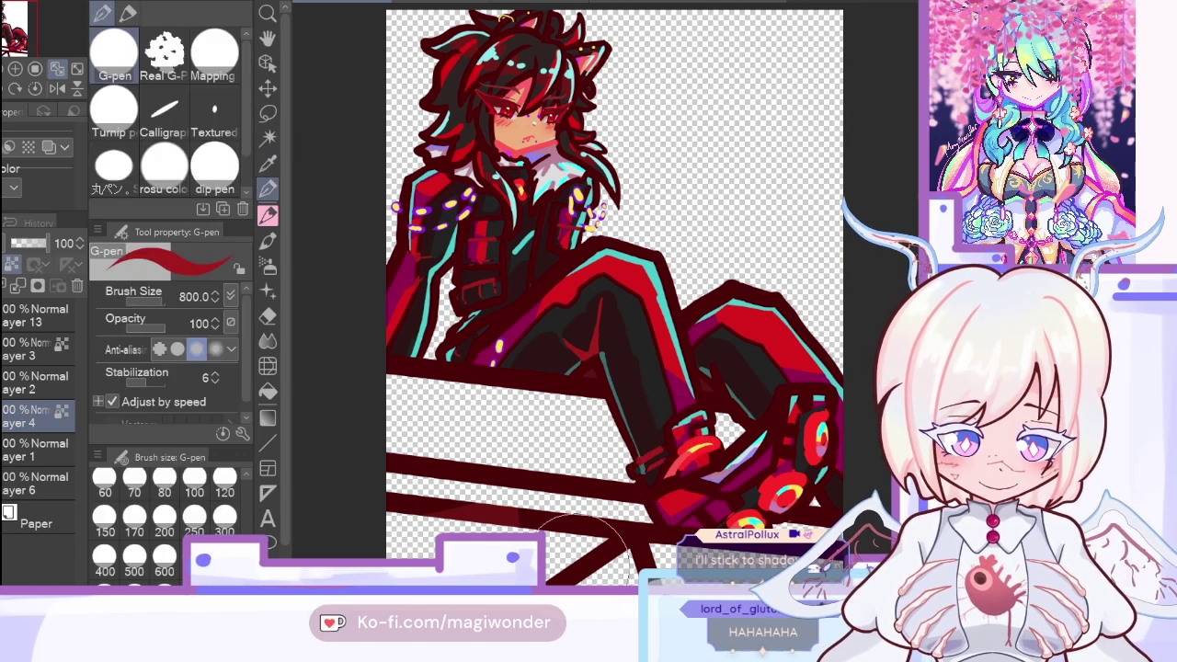
key(i)
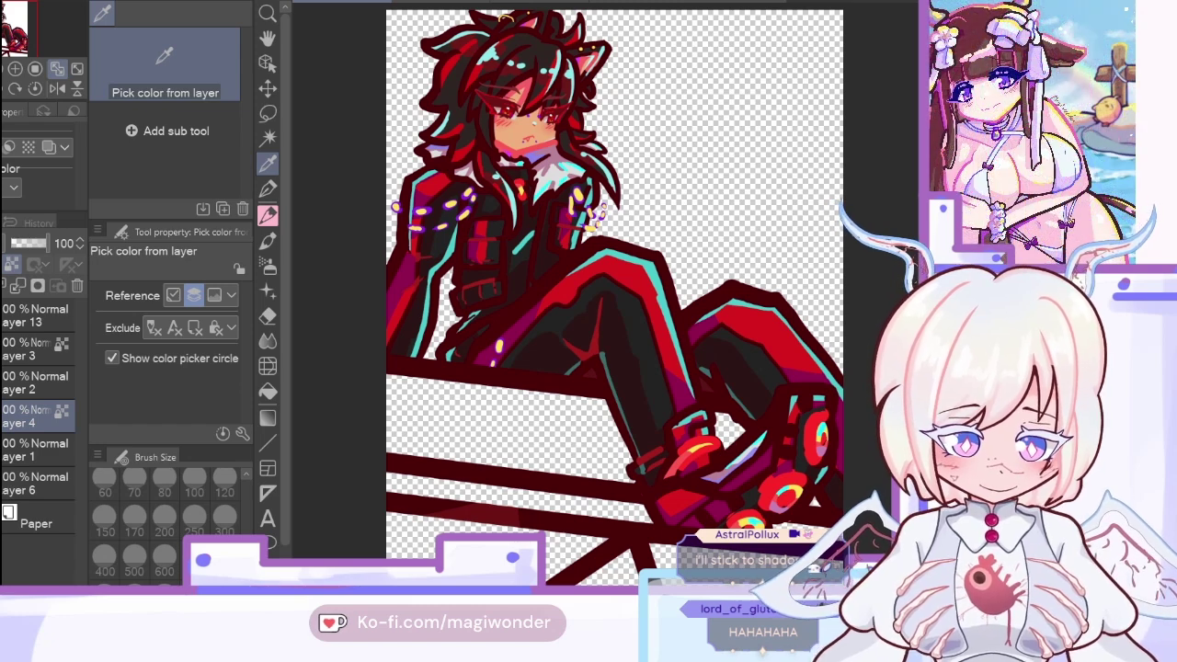
Step: Sample the dark magenta from the skate and recolour the inner lines of the skate boot at size 800
click(753, 463)
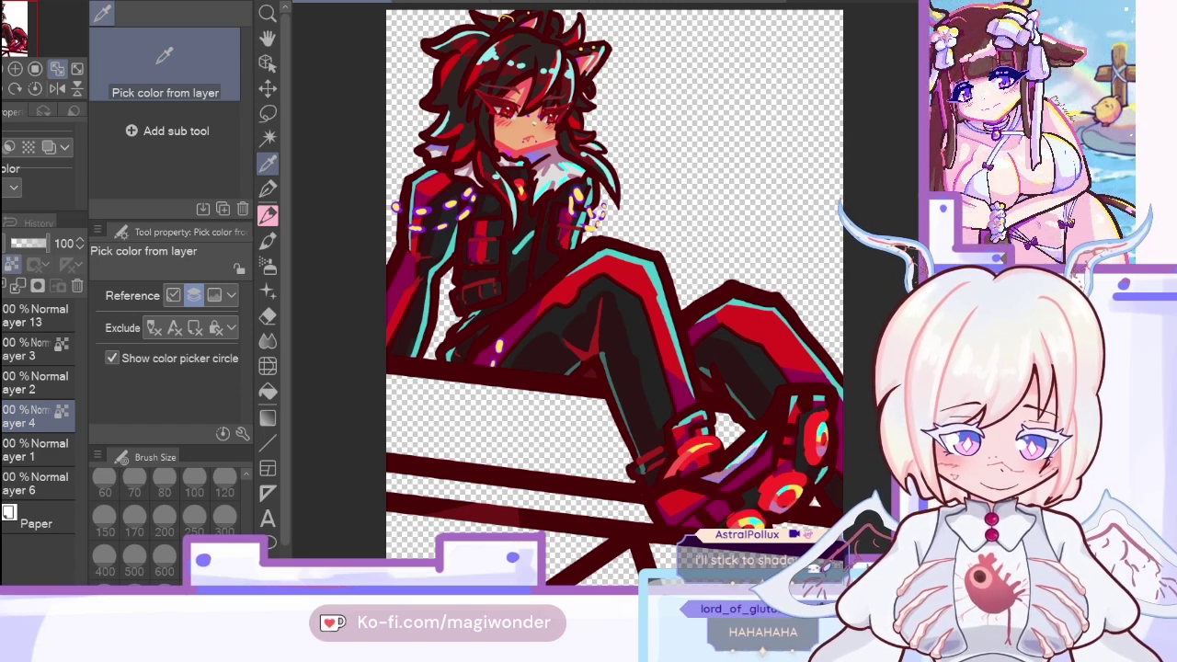
key(p)
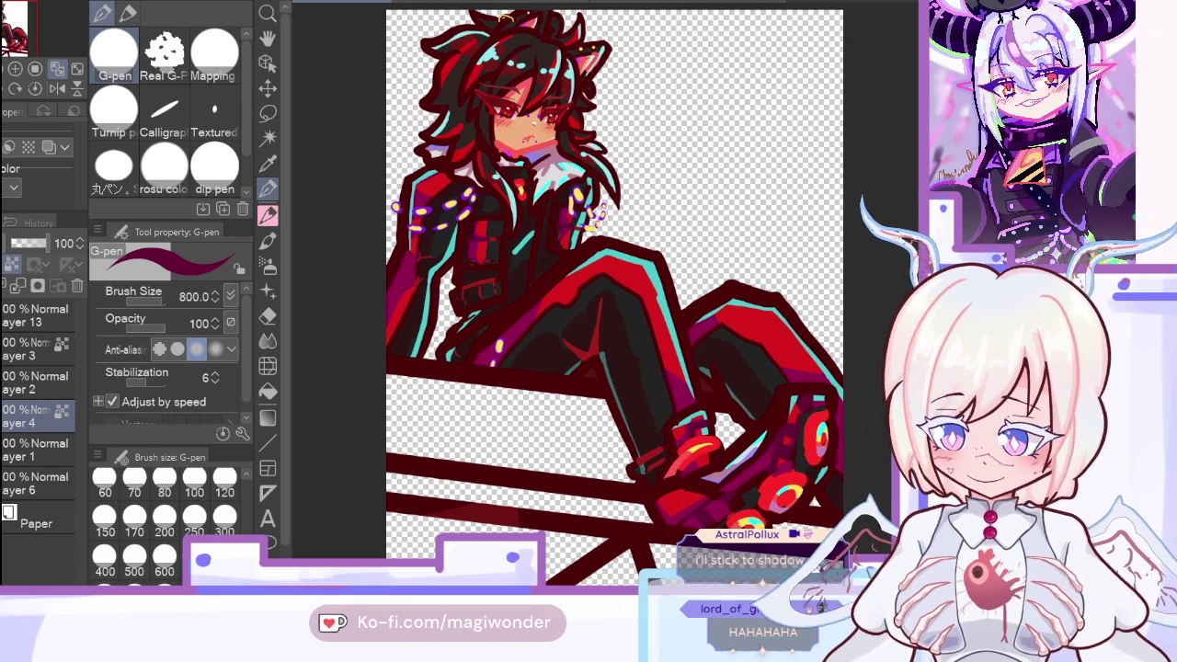
Step: Sample a near-black from the reference's hair and recolour the inner hair lines with the G-pen at size 800
key(i)
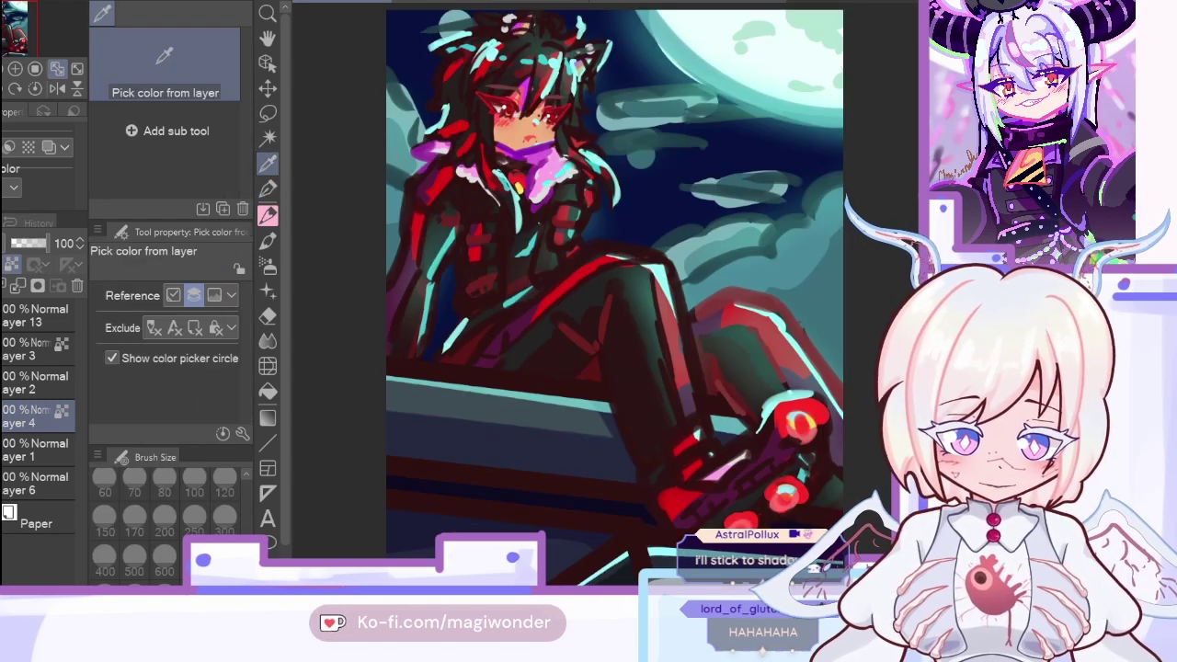
click(464, 95)
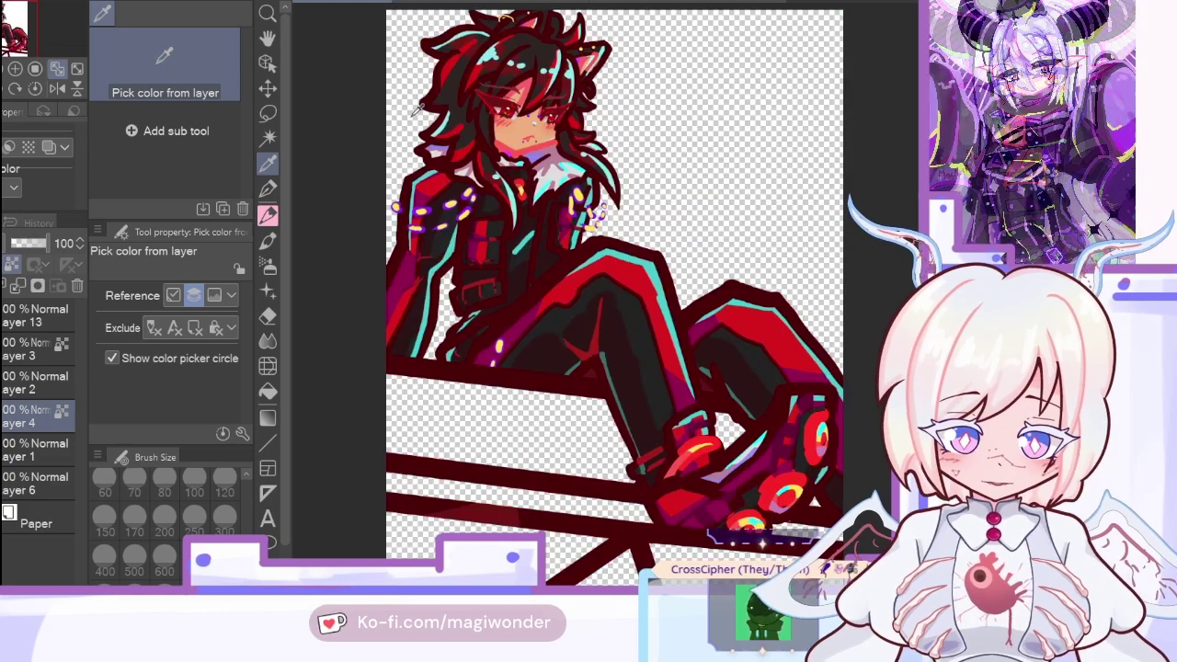
click(452, 97)
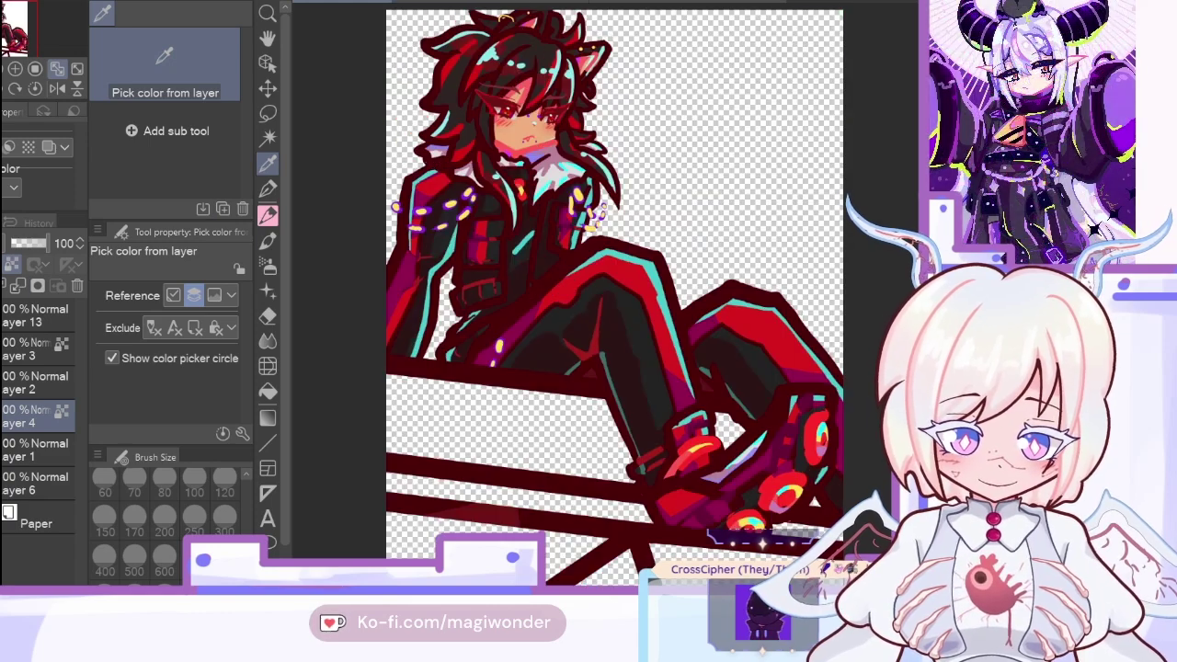
click(268, 189)
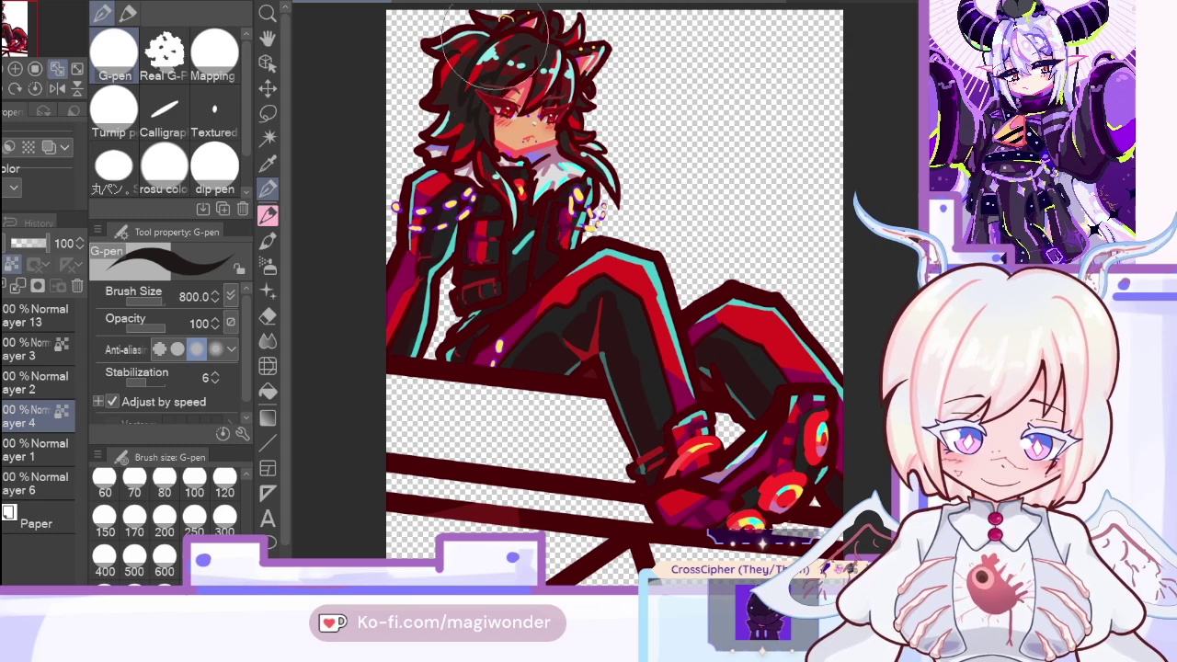
mouse_move(501, 53)
mouse_down()
mouse_move(552, 37)
mouse_move(540, 81)
mouse_move(552, 55)
mouse_move(538, 46)
mouse_move(506, 69)
mouse_move(579, 85)
mouse_move(564, 129)
mouse_move(574, 147)
mouse_move(570, 115)
mouse_up()
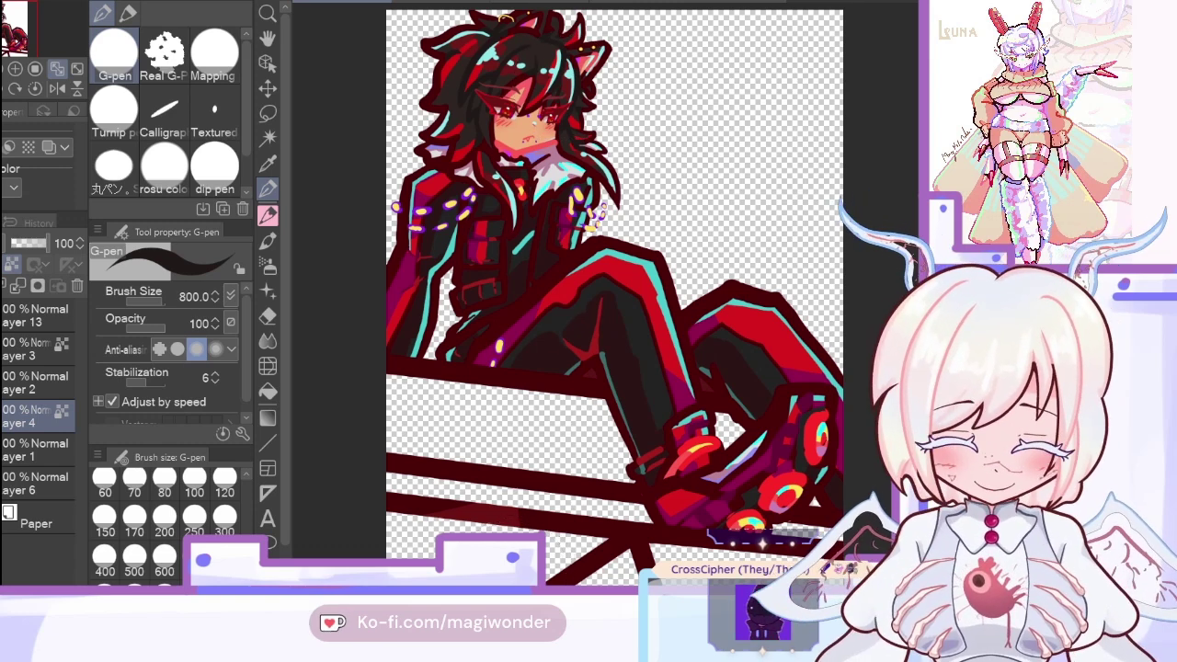
Step: Sample the violet from the collar's shadow and recolour the collar lines below the chin with a blue-violet
key(i)
click(535, 159)
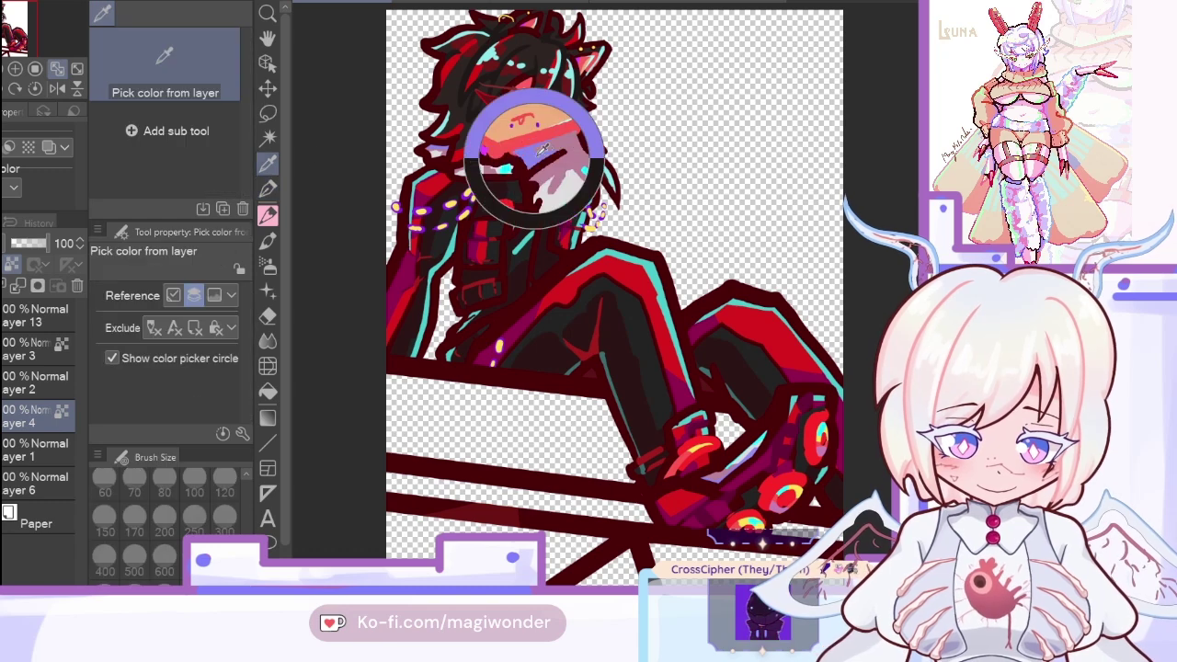
key(p)
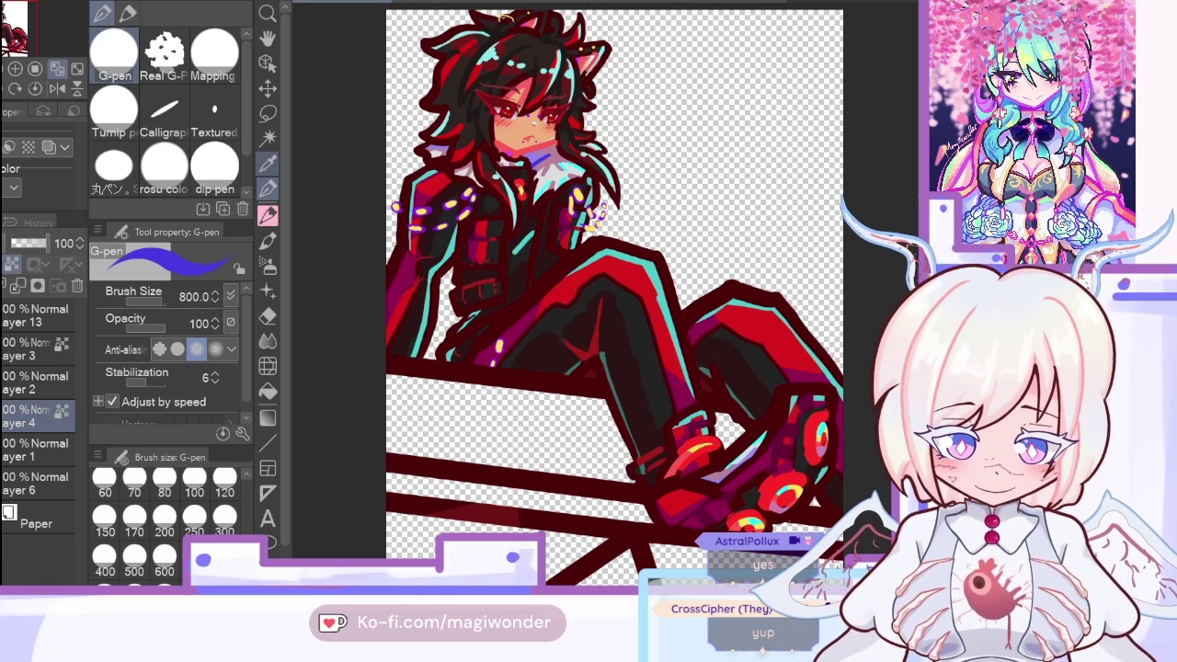
Step: Try recolouring the raised knee's outline and the skate's upper outline with turquoise sampled from the leg highlight
key(i)
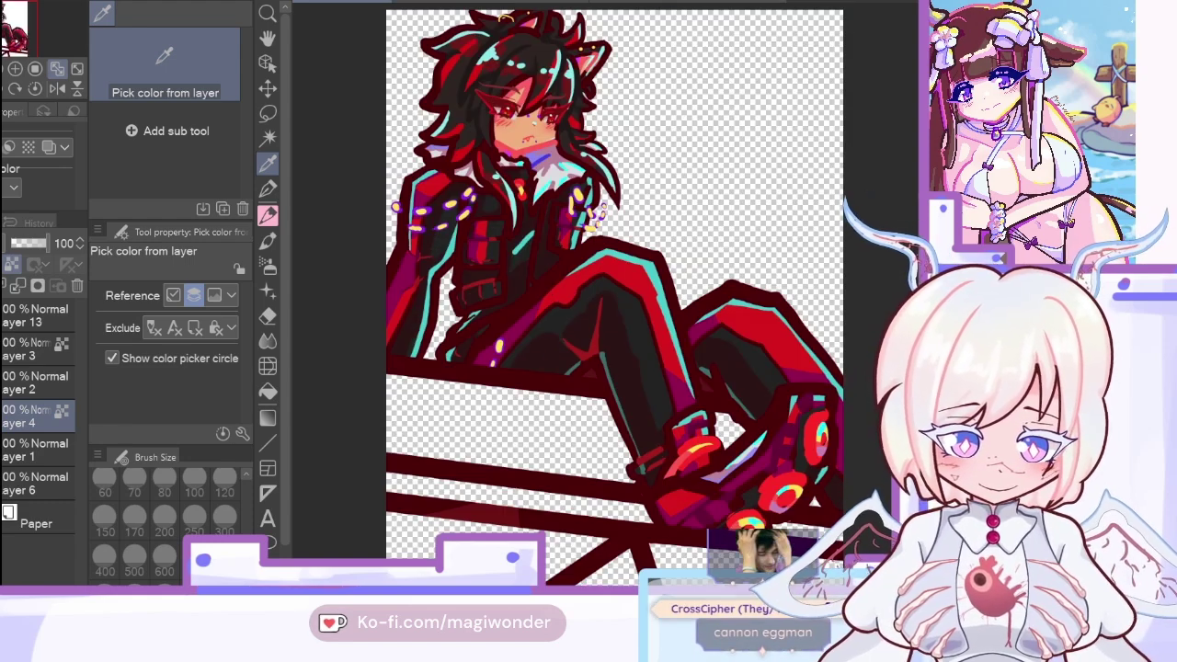
click(605, 263)
key(p)
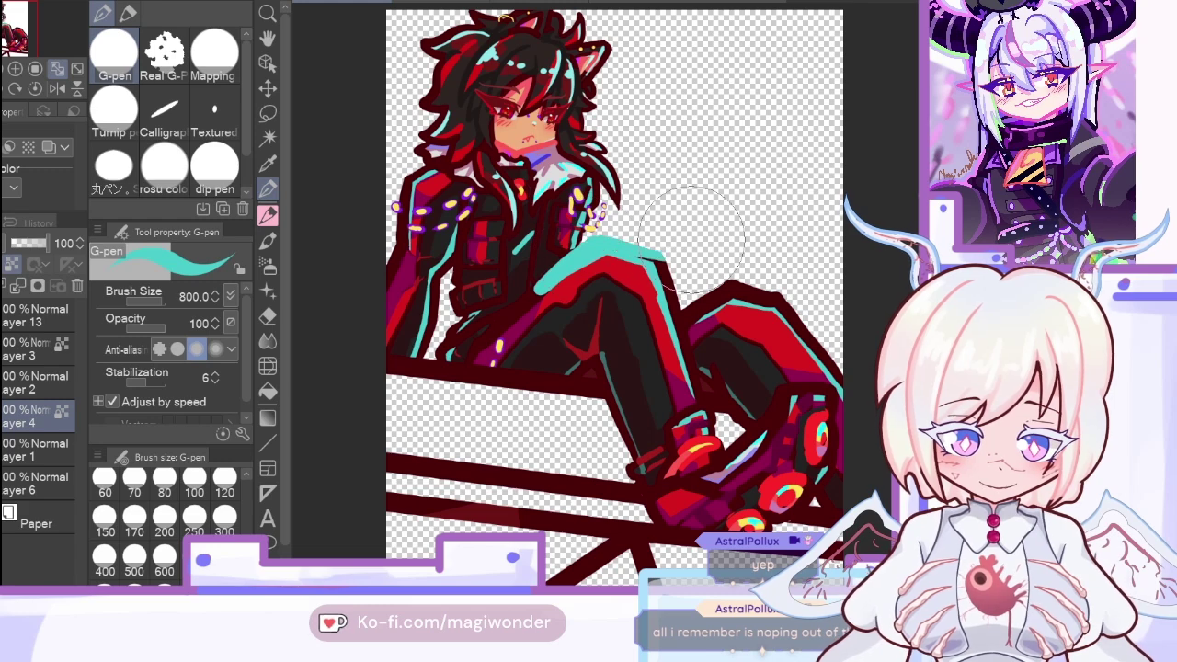
key(ctrl+z)
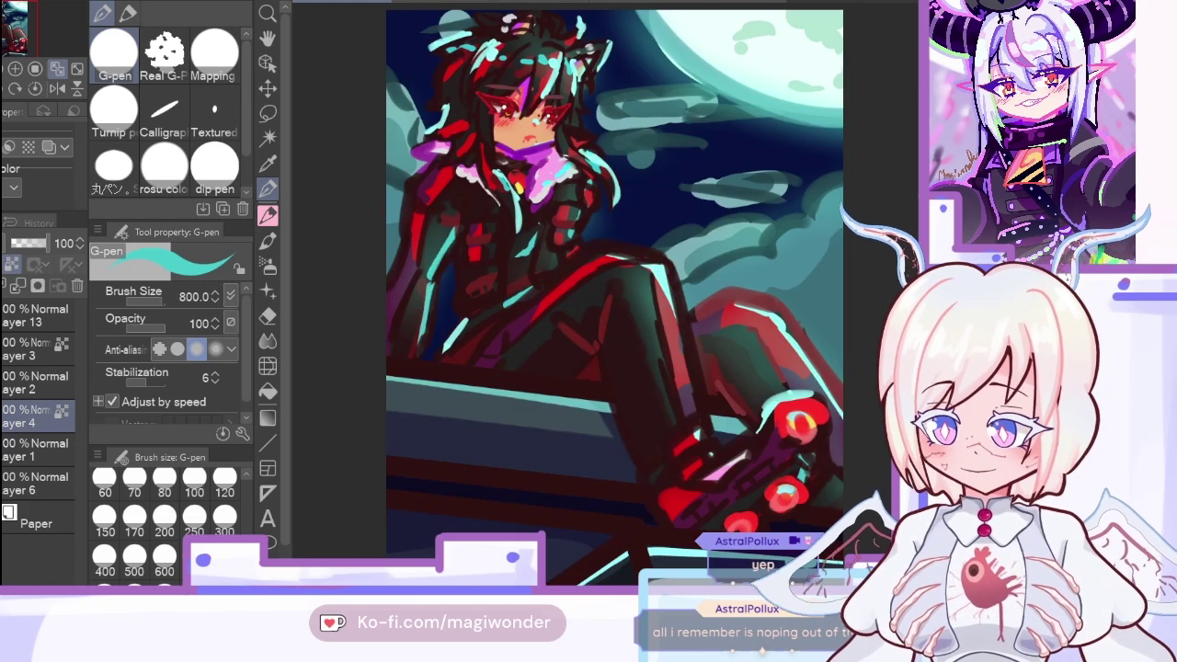
key(ctrl+y)
mouse_move(760, 423)
mouse_down()
mouse_move(778, 392)
mouse_move(792, 394)
mouse_up()
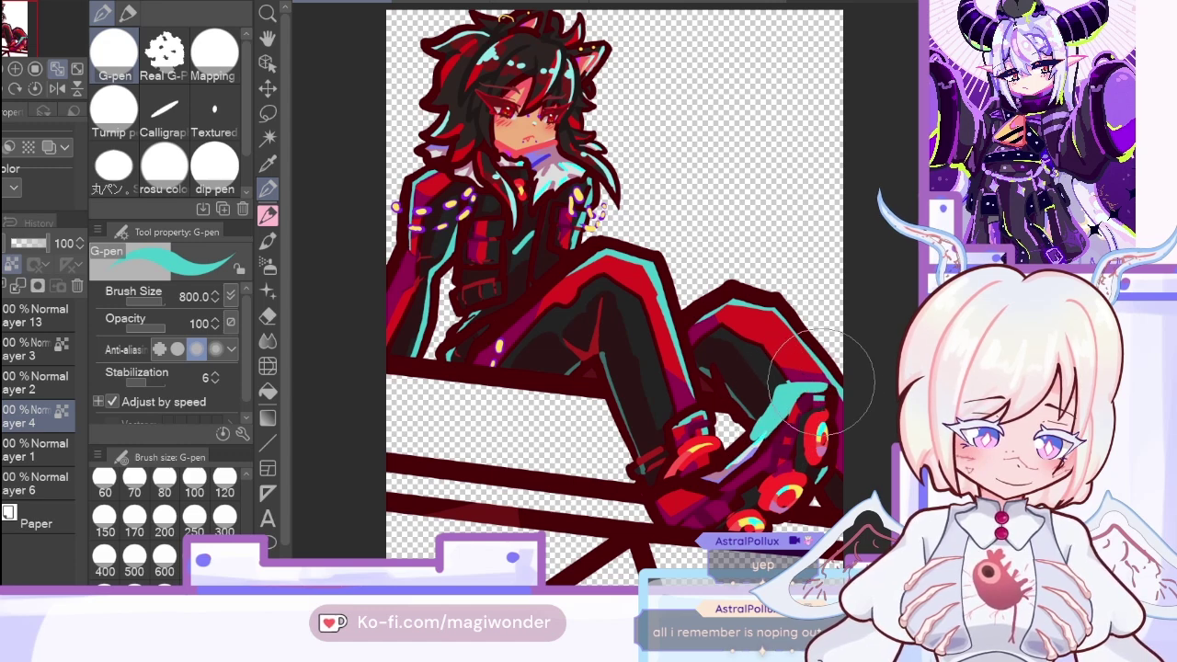
key(ctrl+z)
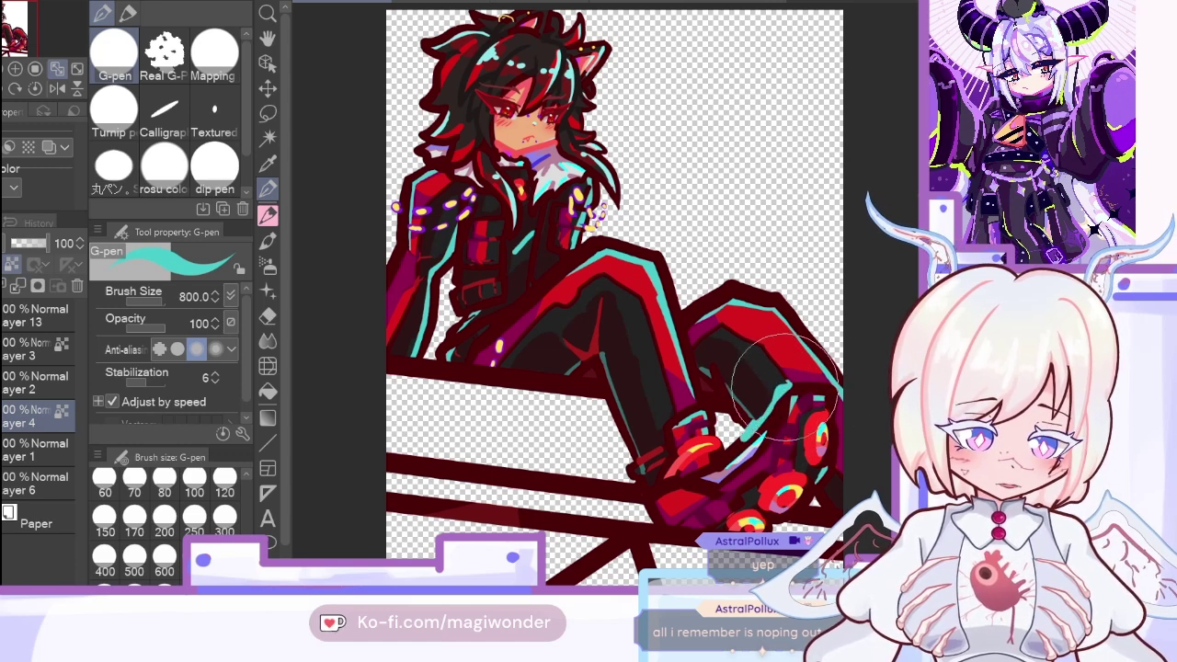
mouse_move(786, 384)
mouse_down()
mouse_move(814, 405)
mouse_move(853, 320)
mouse_up()
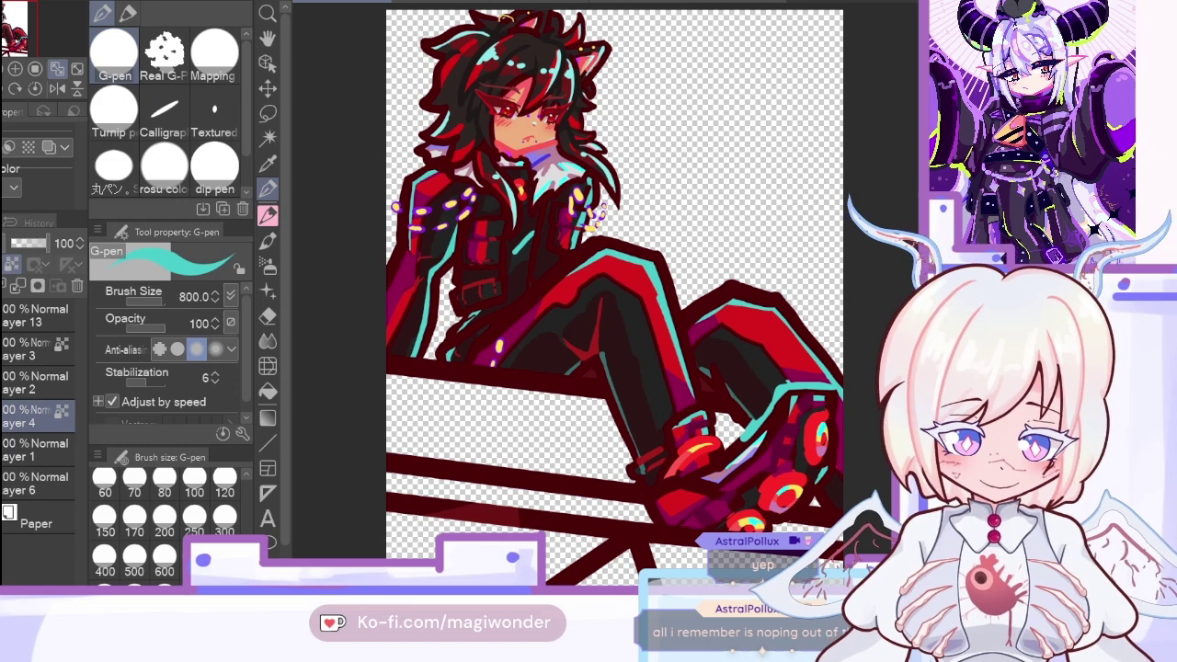
key(ctrl+z)
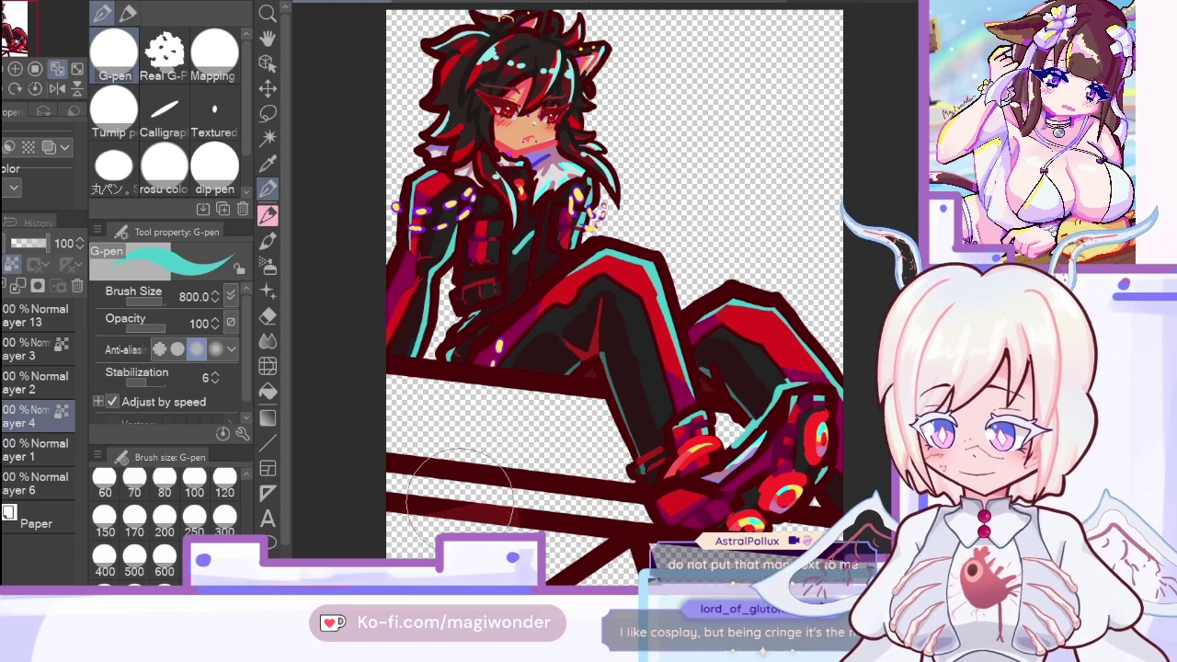
Step: Recolour the outlines of the cat ear, outer hair tips, raised knee and near ankle bright cyan at size 800, checking the canvas mirrored
click(57, 88)
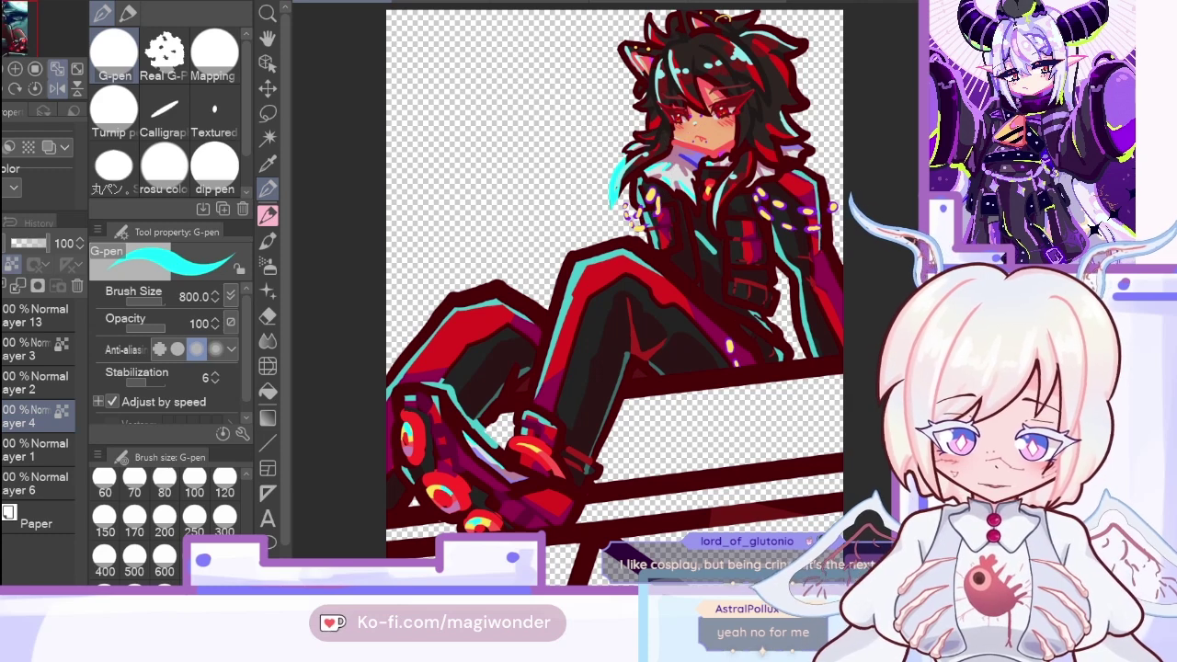
drag(654, 23, 620, 57)
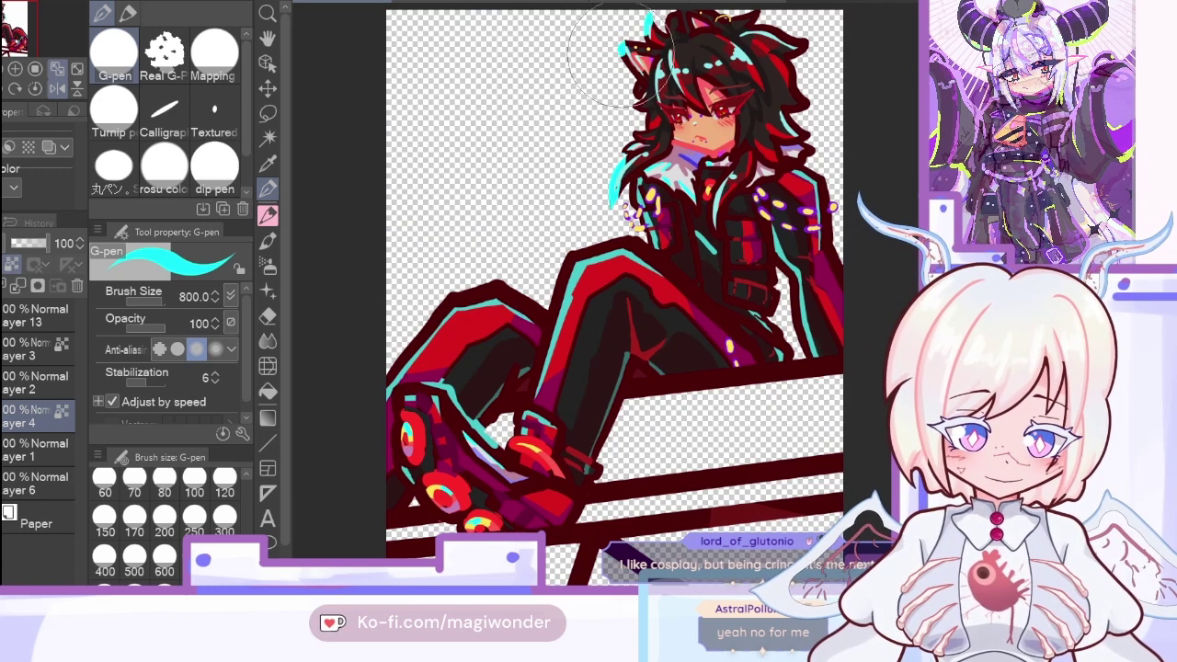
click(58, 89)
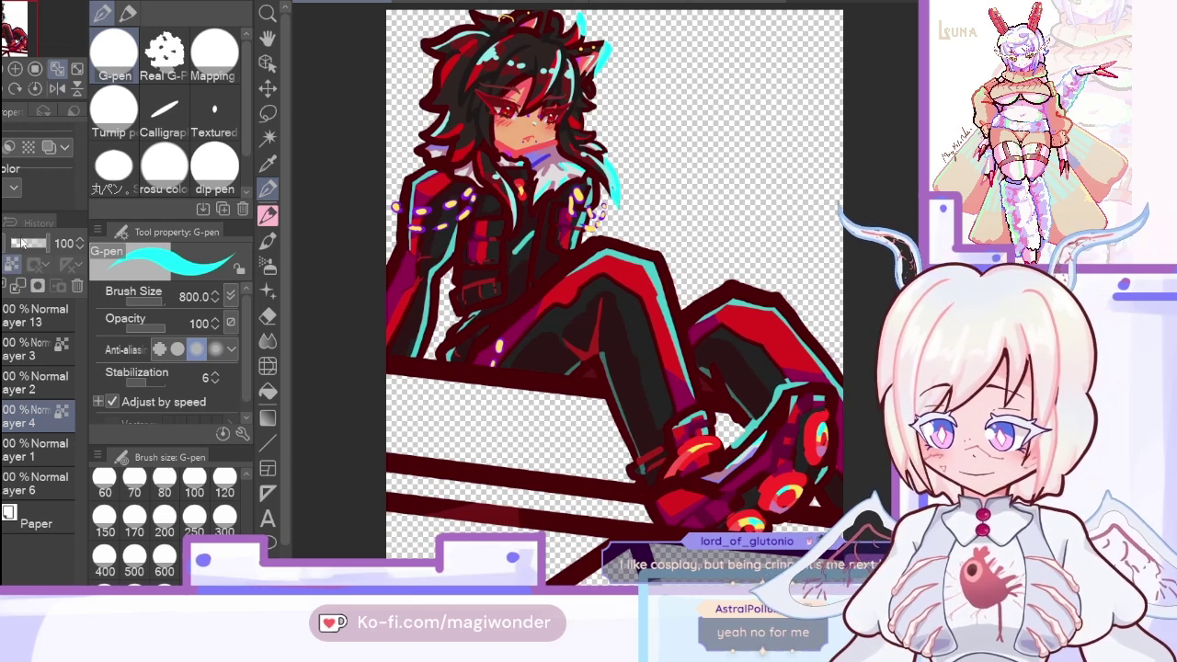
mouse_move(447, 112)
mouse_down()
mouse_move(419, 132)
mouse_move(405, 177)
mouse_move(443, 101)
mouse_move(420, 46)
mouse_move(436, 27)
mouse_move(450, 31)
mouse_move(460, 83)
mouse_up()
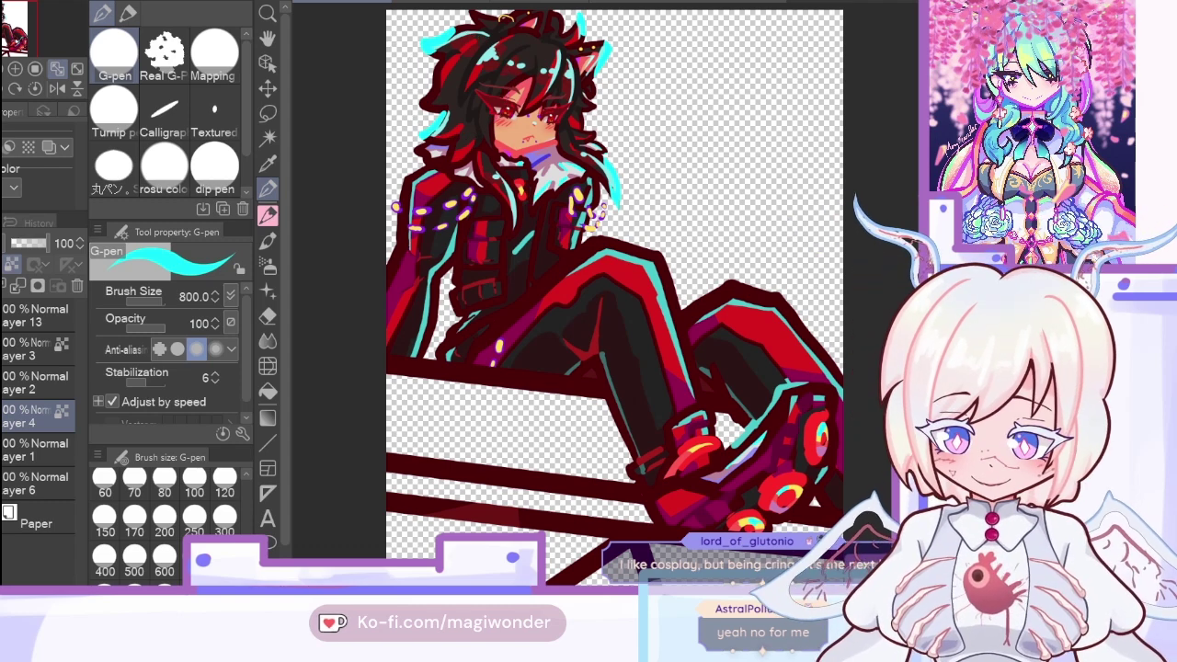
key(ctrl+z)
key(ctrl+y)
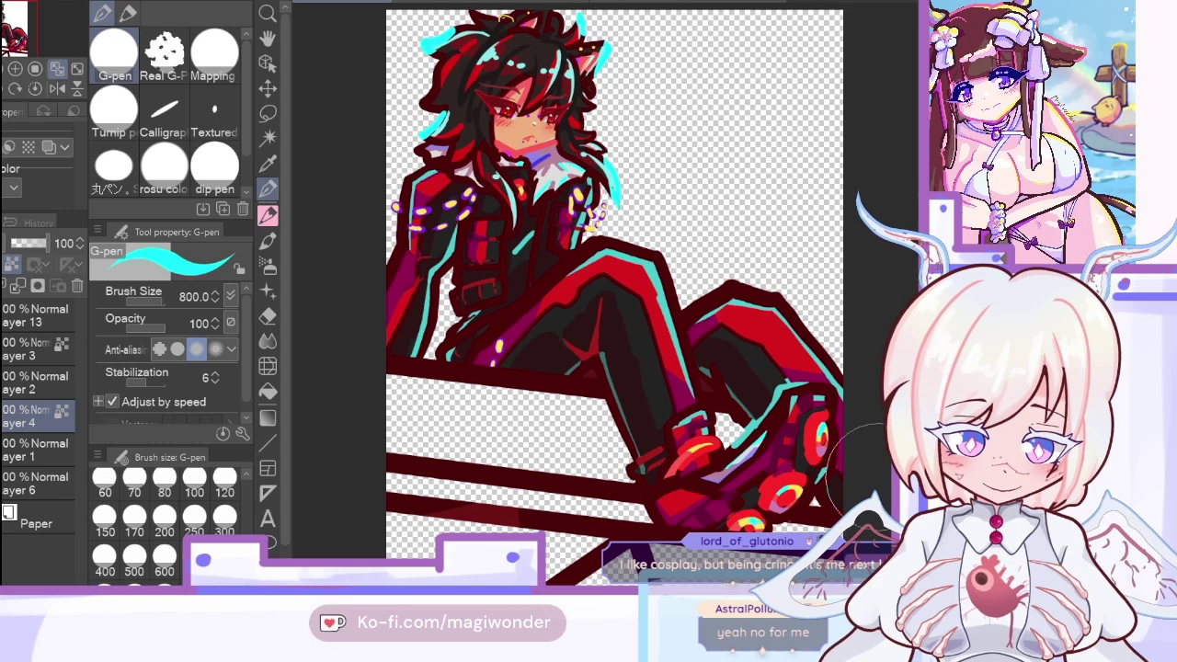
click(712, 414)
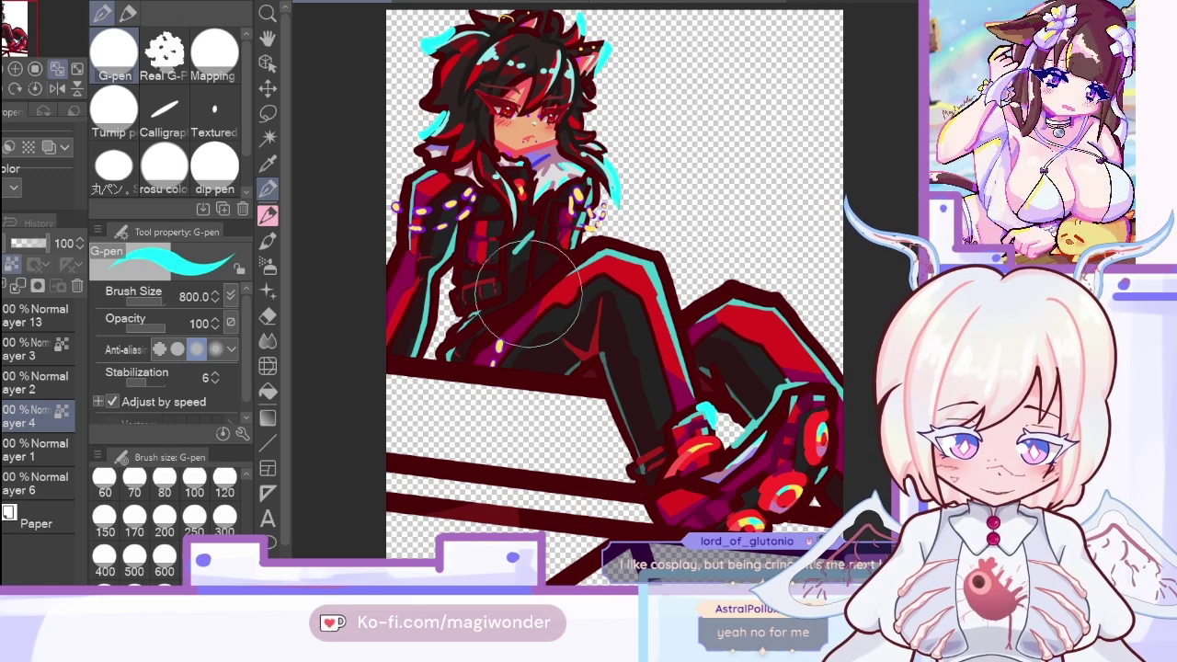
mouse_move(527, 294)
mouse_down()
mouse_move(584, 244)
mouse_move(626, 236)
mouse_up()
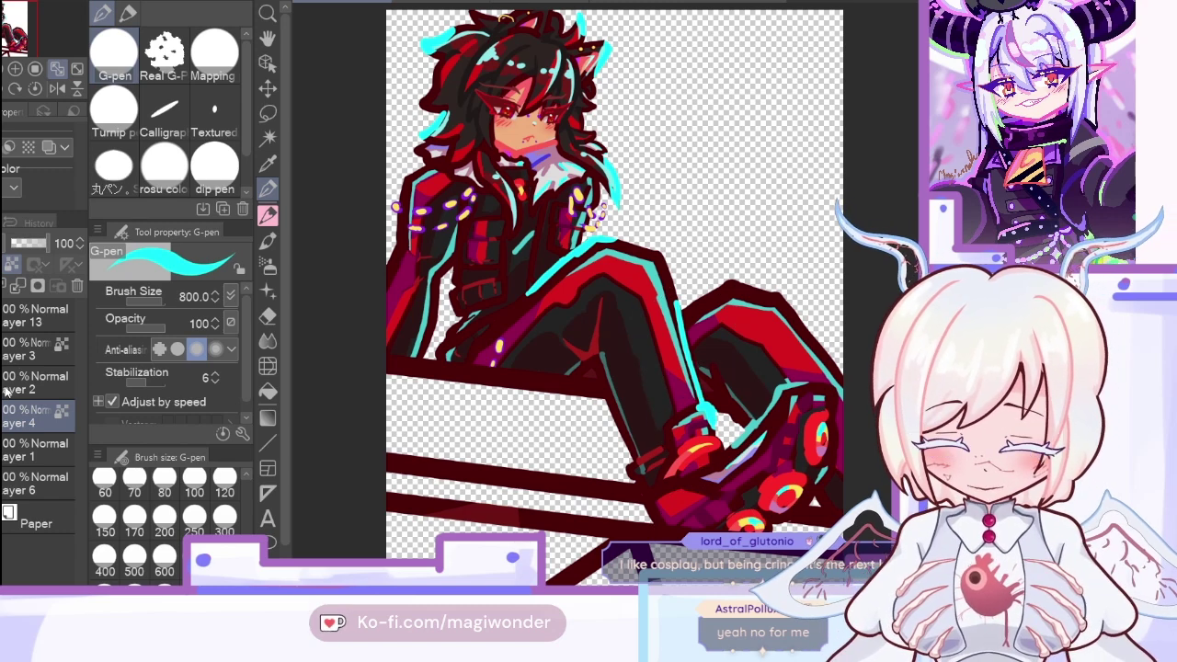
Step: Add a new layer above Layer 6 and fill the gaps beneath the lowest rail with dark slate blue sampled from the reference
click(10, 456)
click(19, 484)
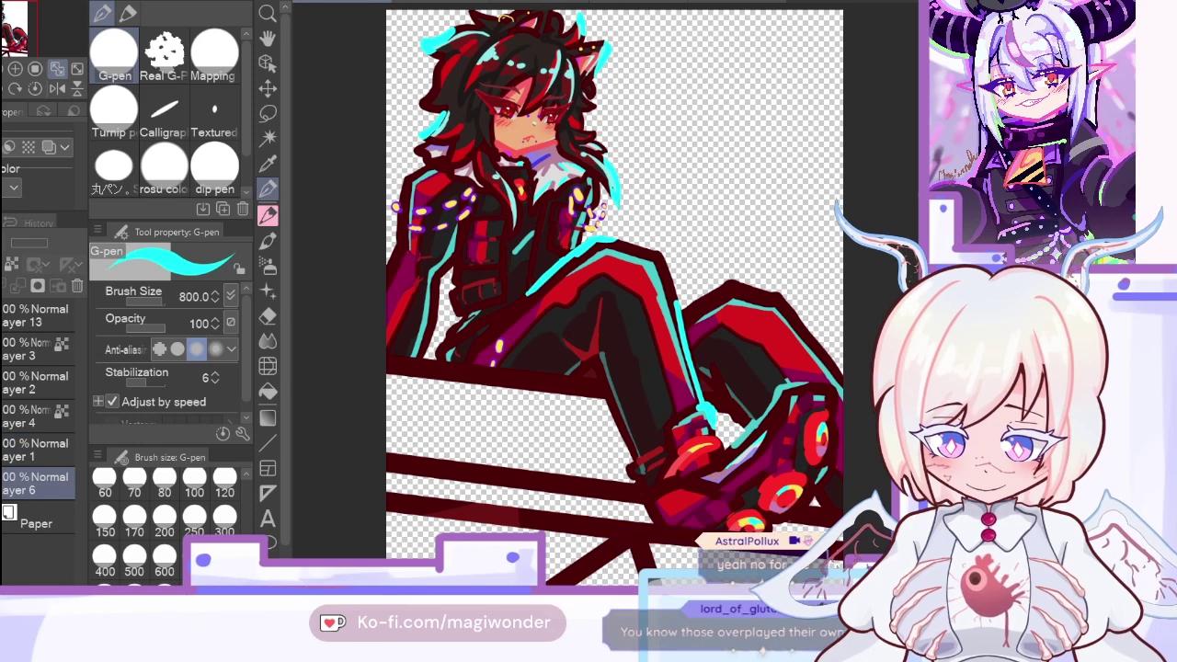
key(ctrl+shift+n)
click(267, 164)
scroll(607, 294, down, 2)
scroll(607, 294, down, 3)
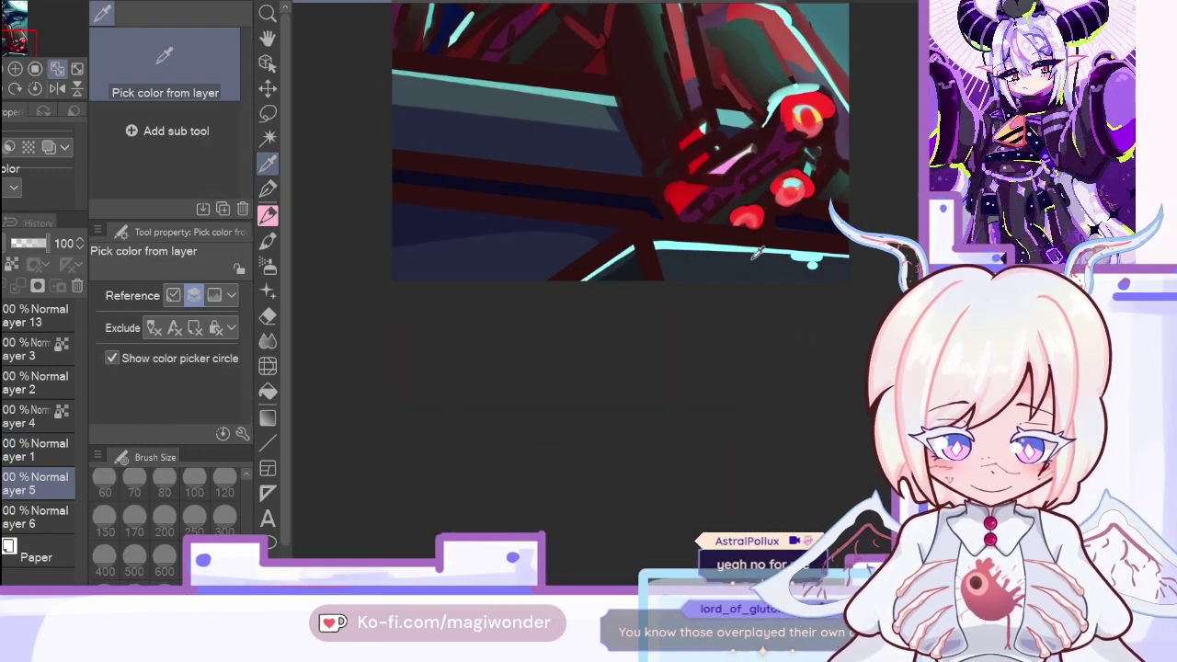
click(736, 267)
click(268, 392)
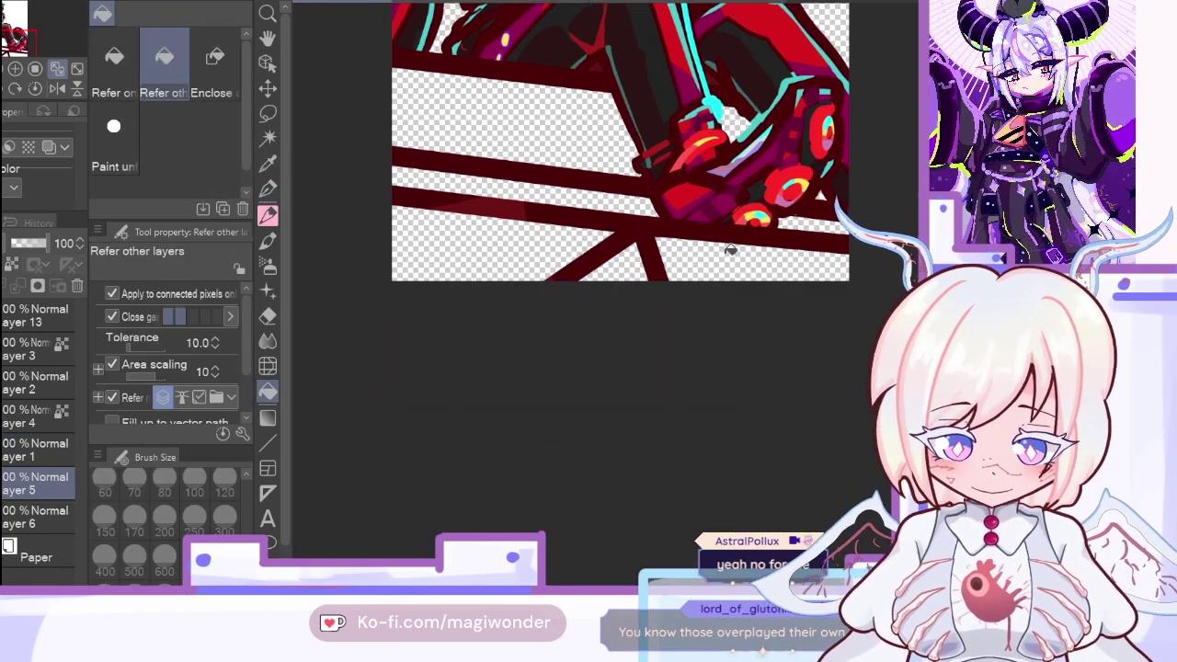
click(268, 164)
click(630, 265)
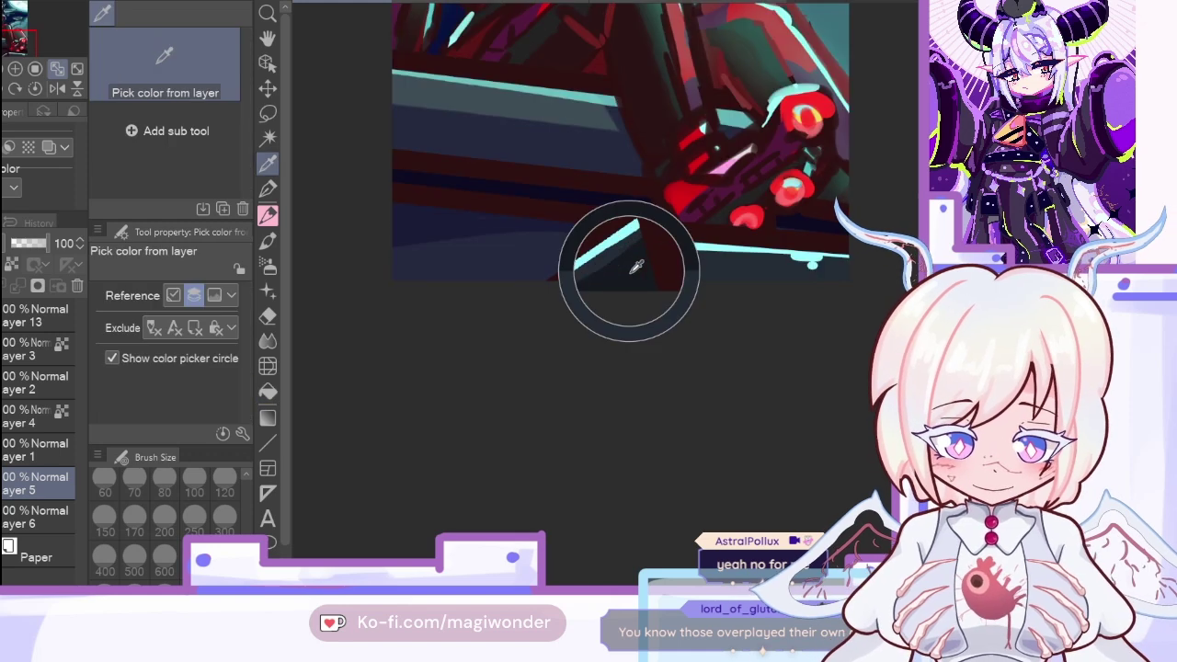
click(268, 392)
key(ctrl+z)
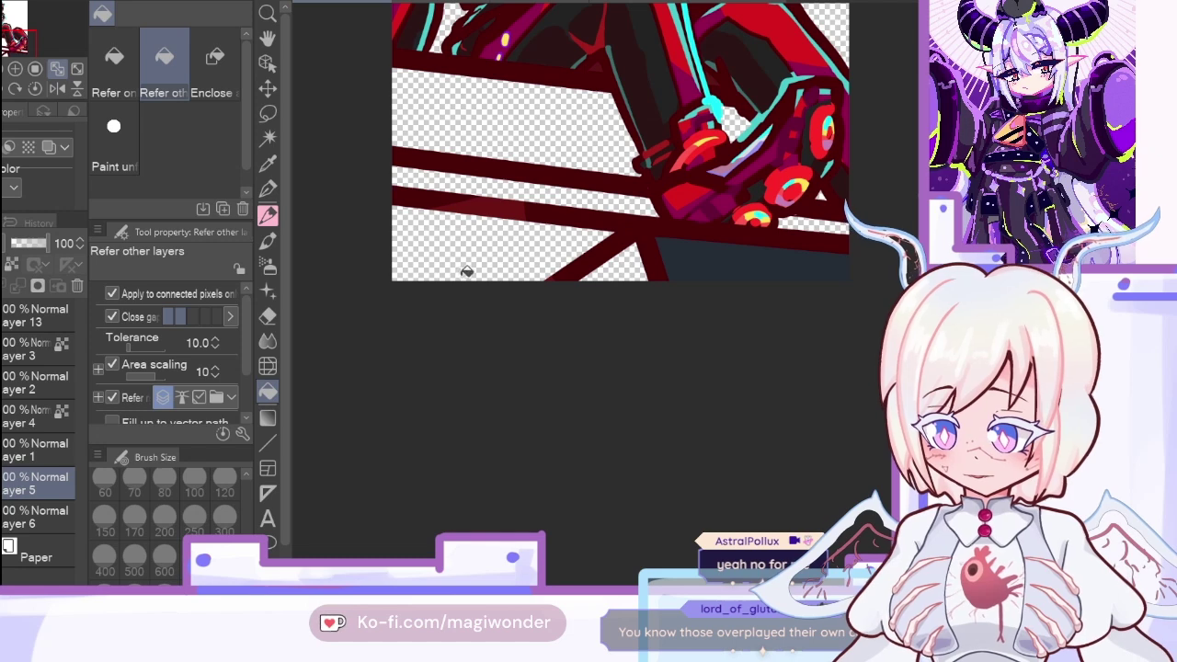
Step: Lock the new layer's transparent pixels and draw light cyan edge highlights beneath the lowest rail with the Felt pen at size 100
click(268, 165)
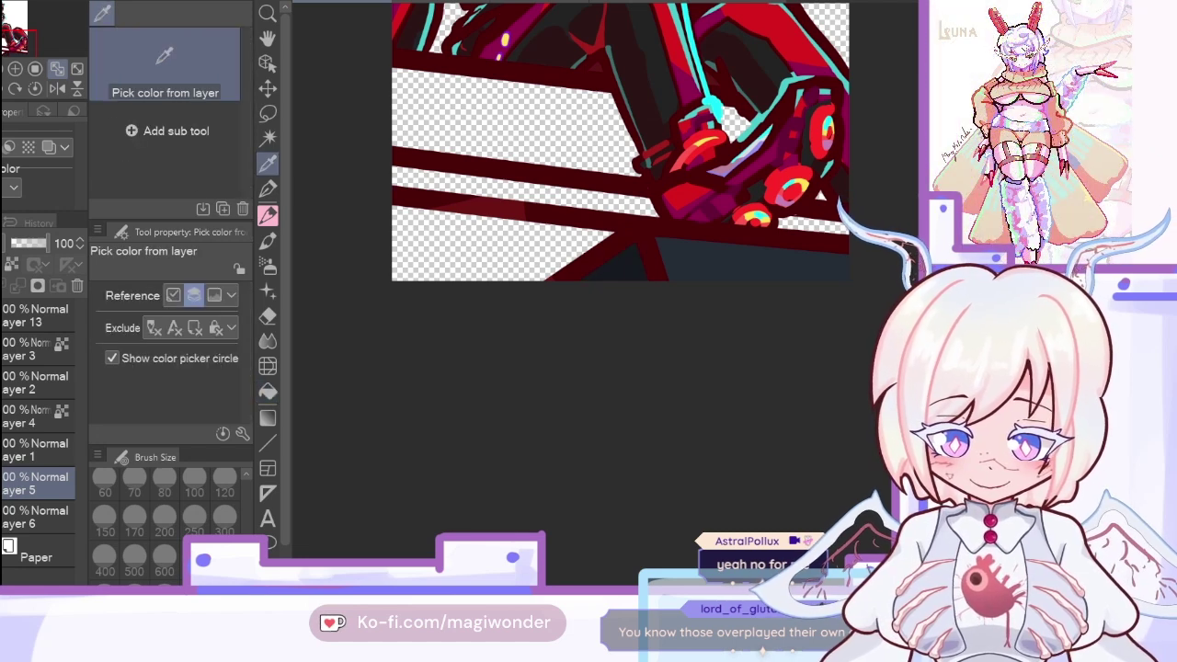
click(12, 264)
click(676, 237)
click(267, 189)
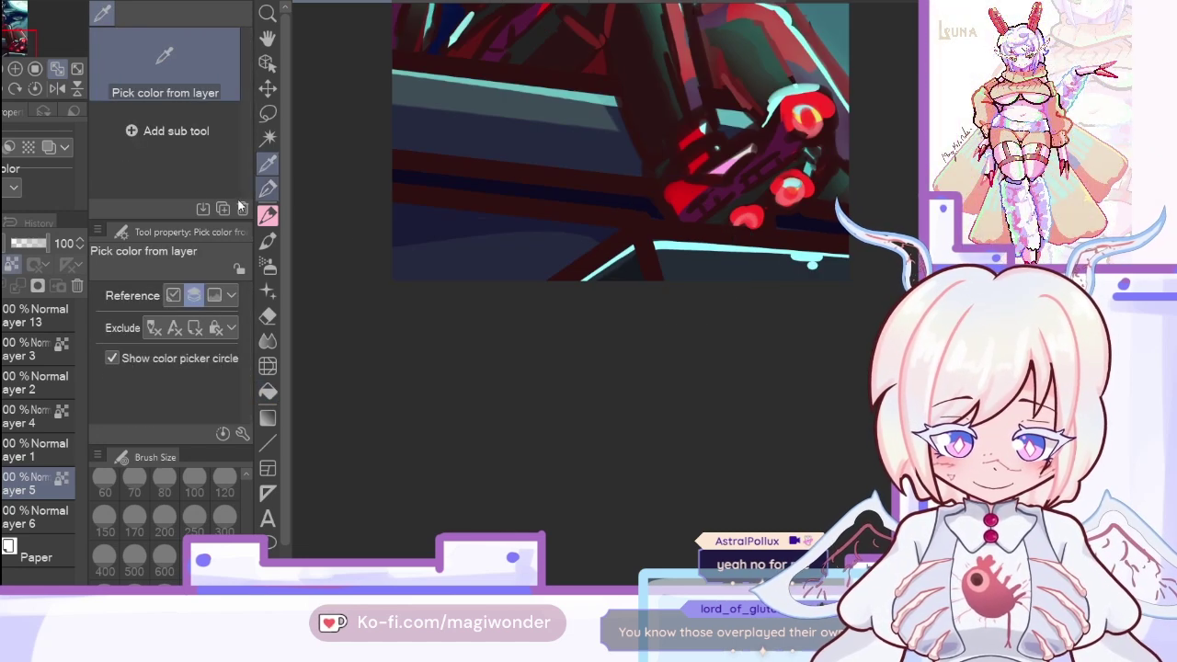
key(ctrl+z)
click(129, 14)
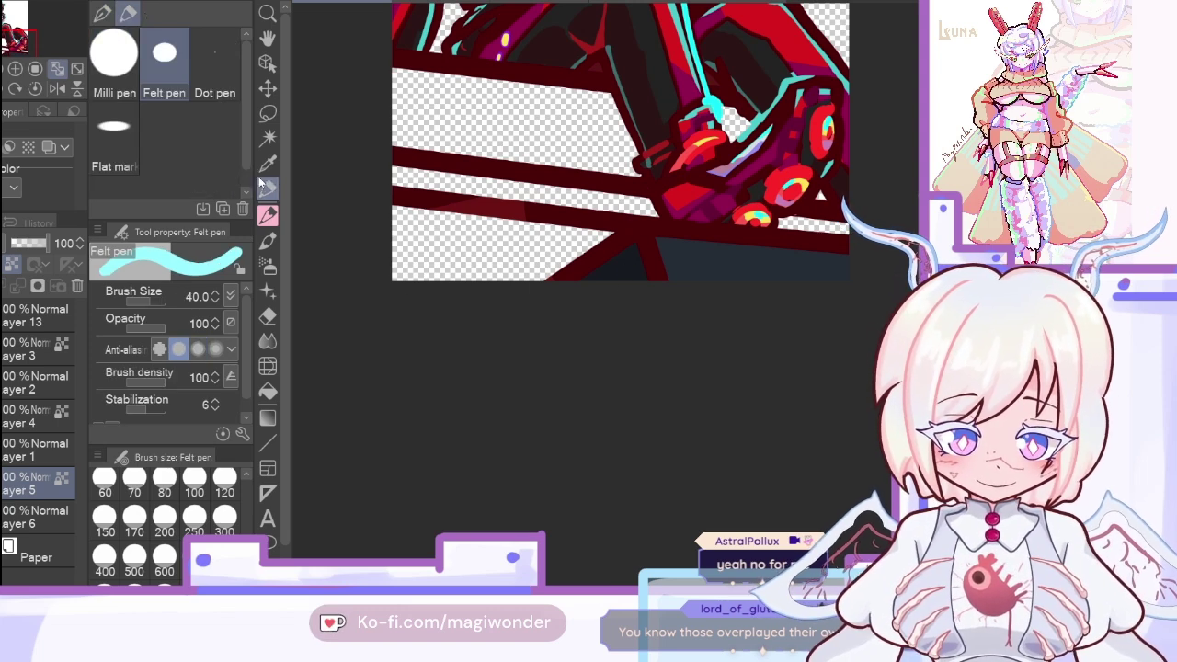
click(194, 477)
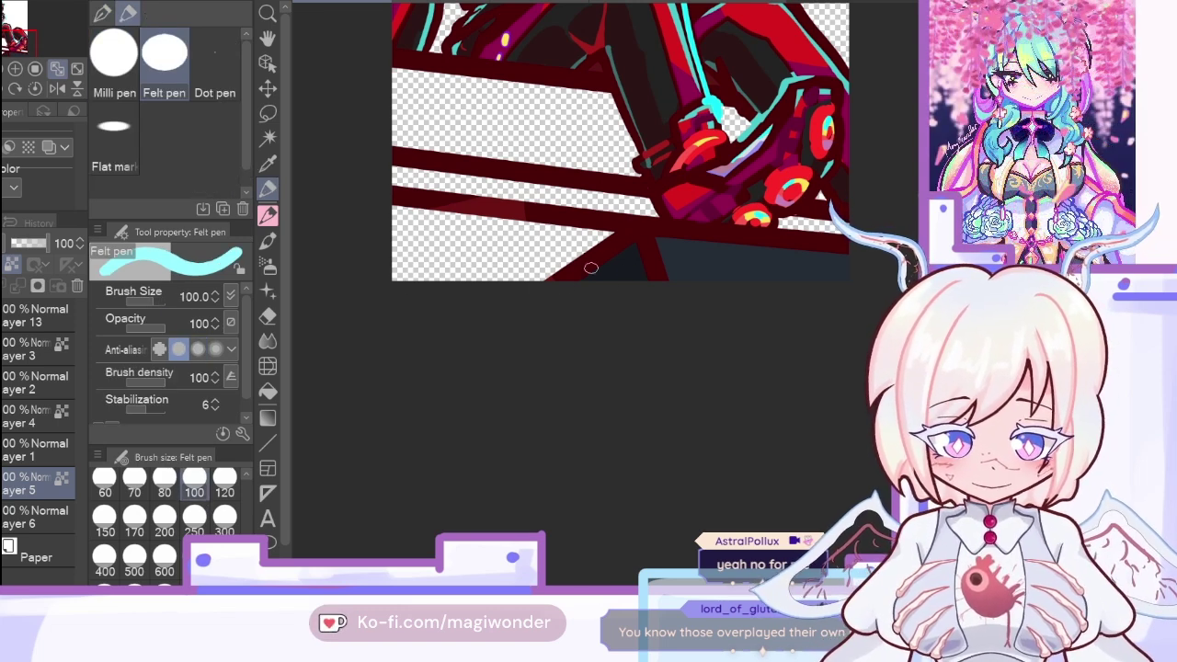
mouse_move(582, 277)
mouse_down()
mouse_move(711, 245)
mouse_move(634, 247)
mouse_move(690, 237)
mouse_move(771, 237)
mouse_move(597, 239)
mouse_move(851, 262)
mouse_up()
Step: Add light cyan spots below the edge highlight beneath the skate with the Felt pen at sizes 250 and 200
click(194, 518)
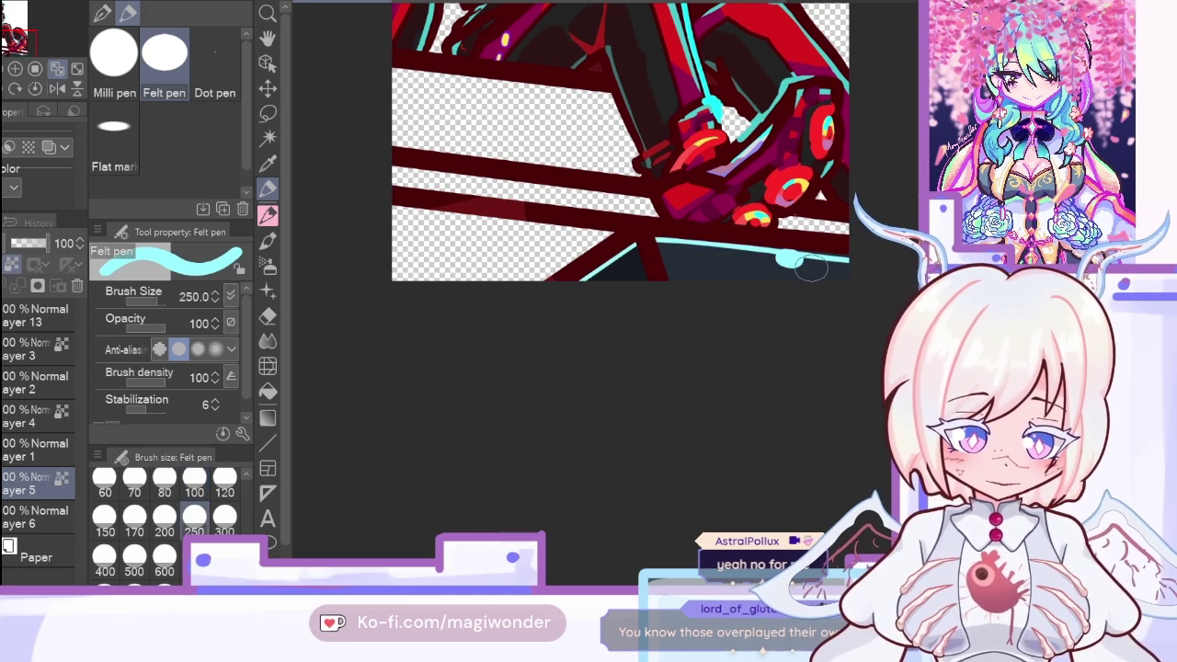
click(164, 518)
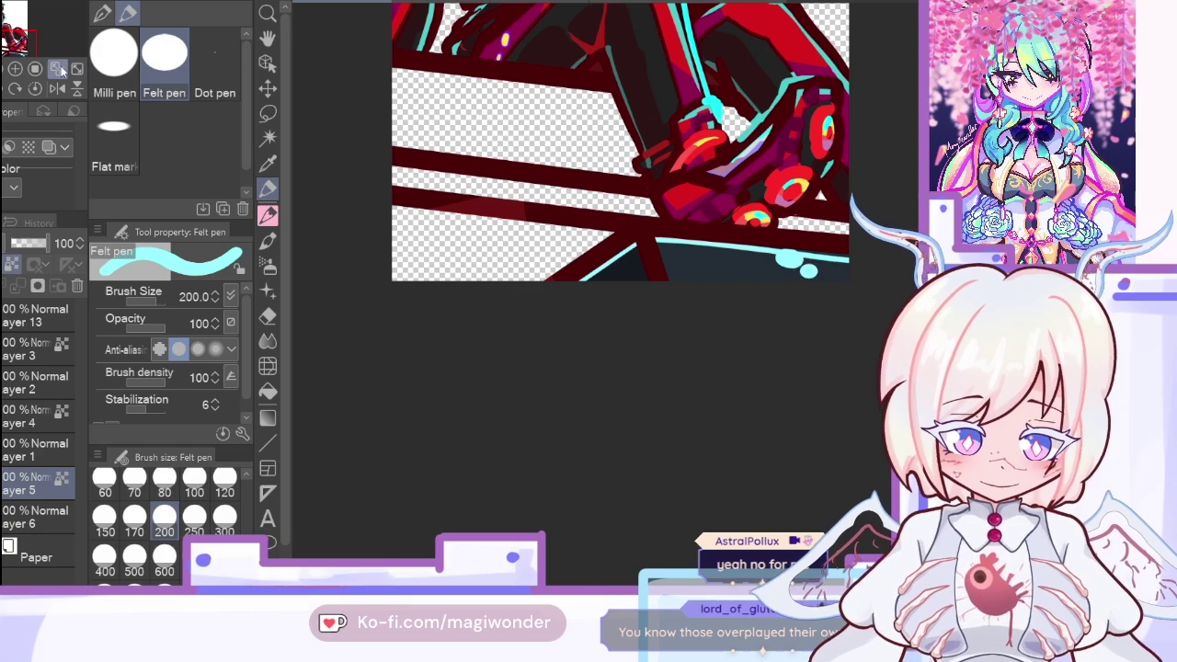
click(37, 88)
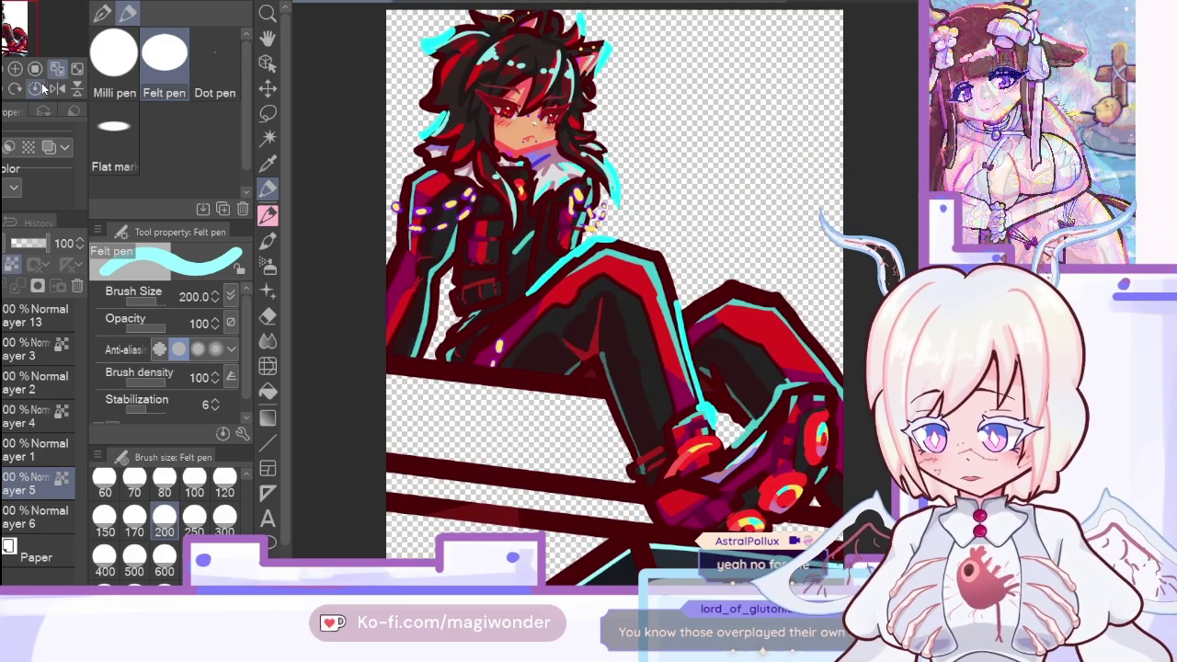
Step: Recolour the lighter patch of the lowest rail's line art on Layer 4 with sampled dark maroon, using the Felt pen at size 700
click(20, 451)
click(267, 163)
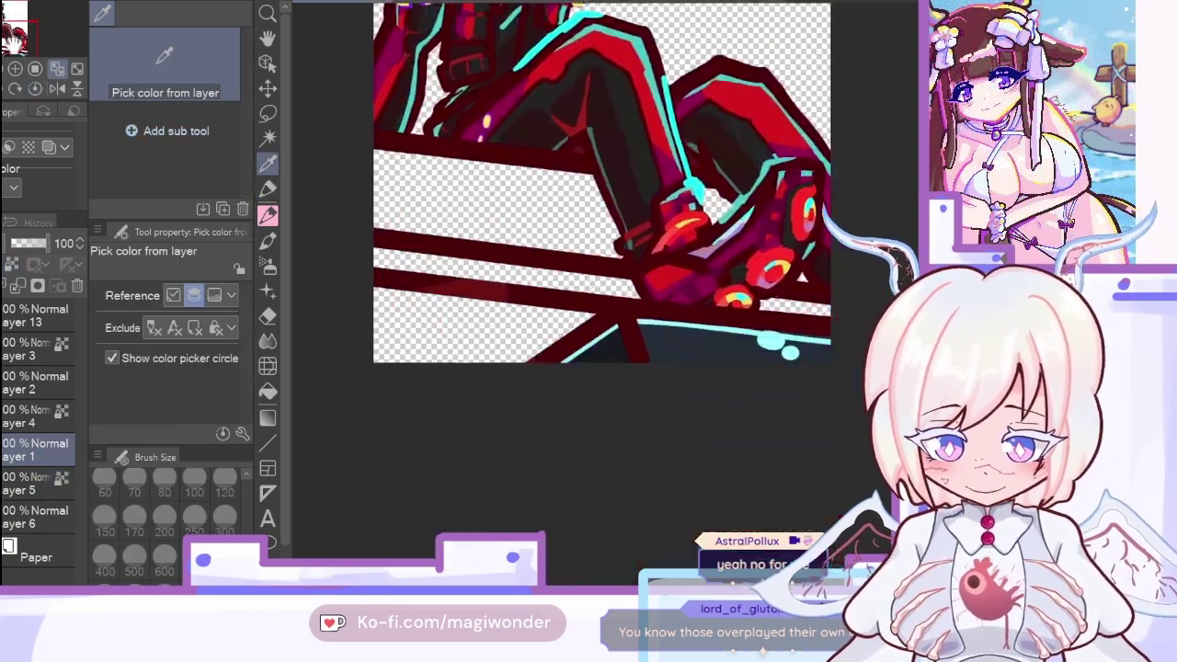
click(267, 189)
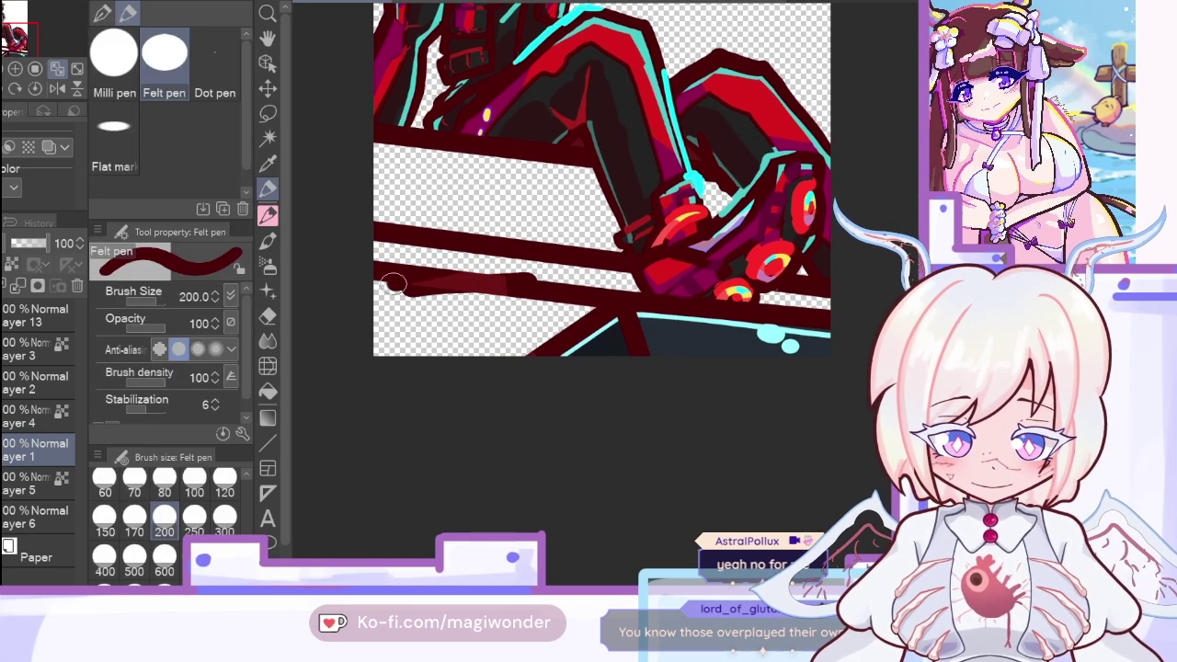
click(7, 422)
click(194, 558)
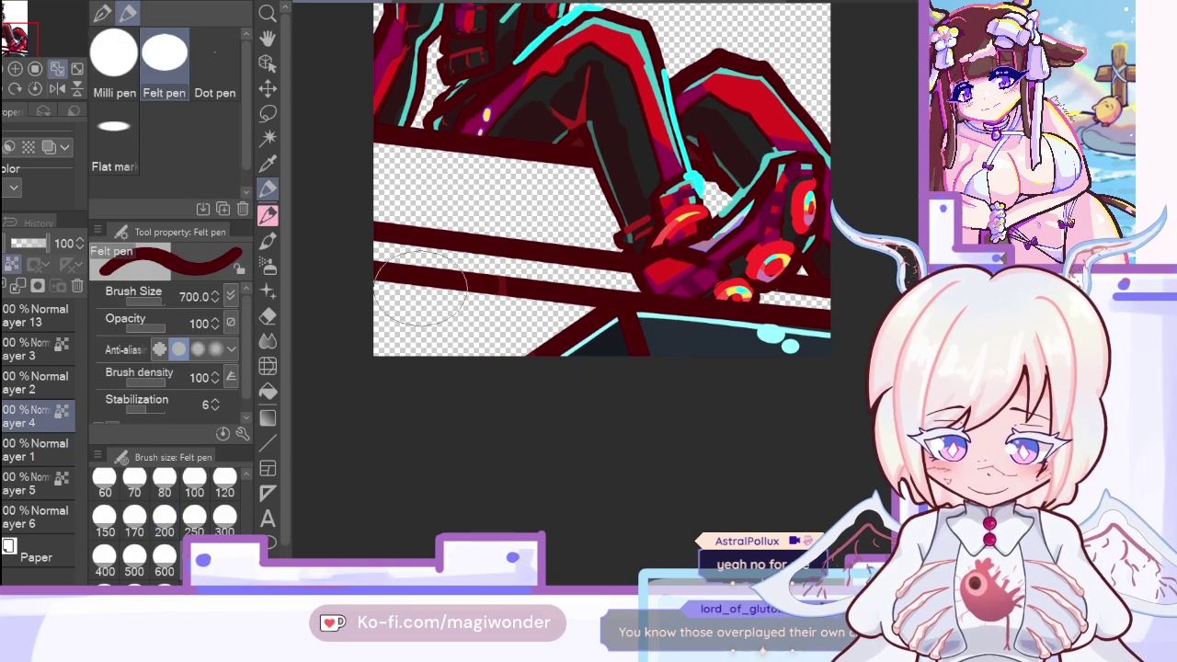
click(55, 72)
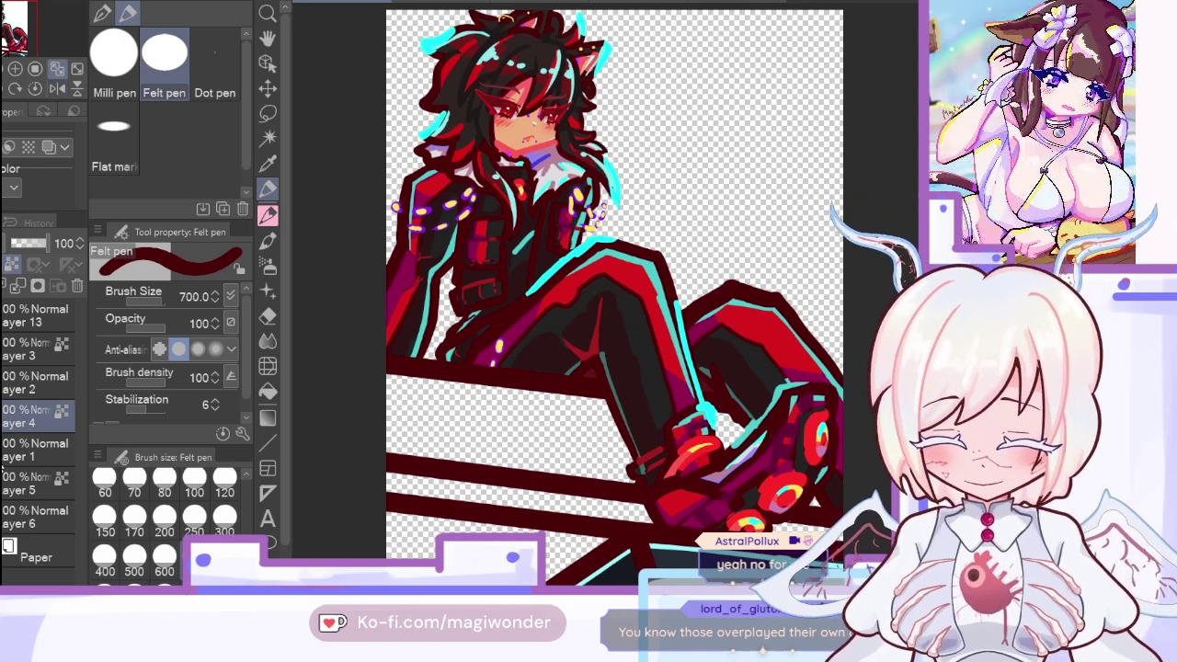
Step: Place an empty Layer 1 directly above Layer 6 and fill the panel beneath the lowest rail with dark navy sampled from the reference
click(7, 479)
click(268, 164)
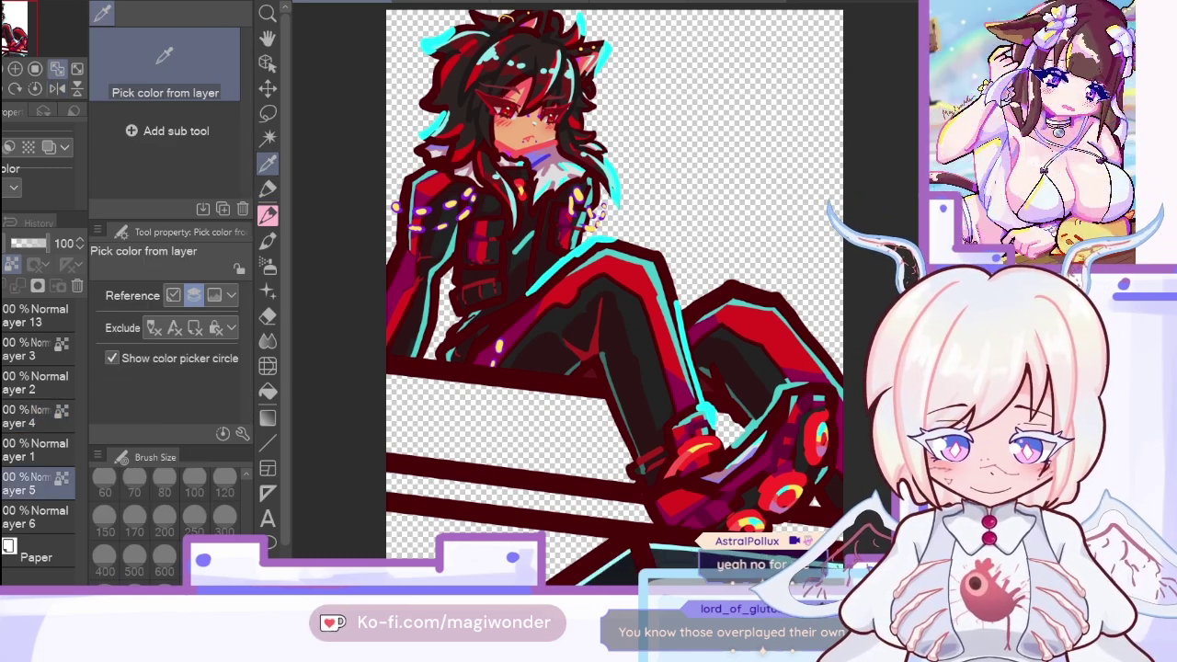
click(36, 450)
drag(20, 450, 20, 501)
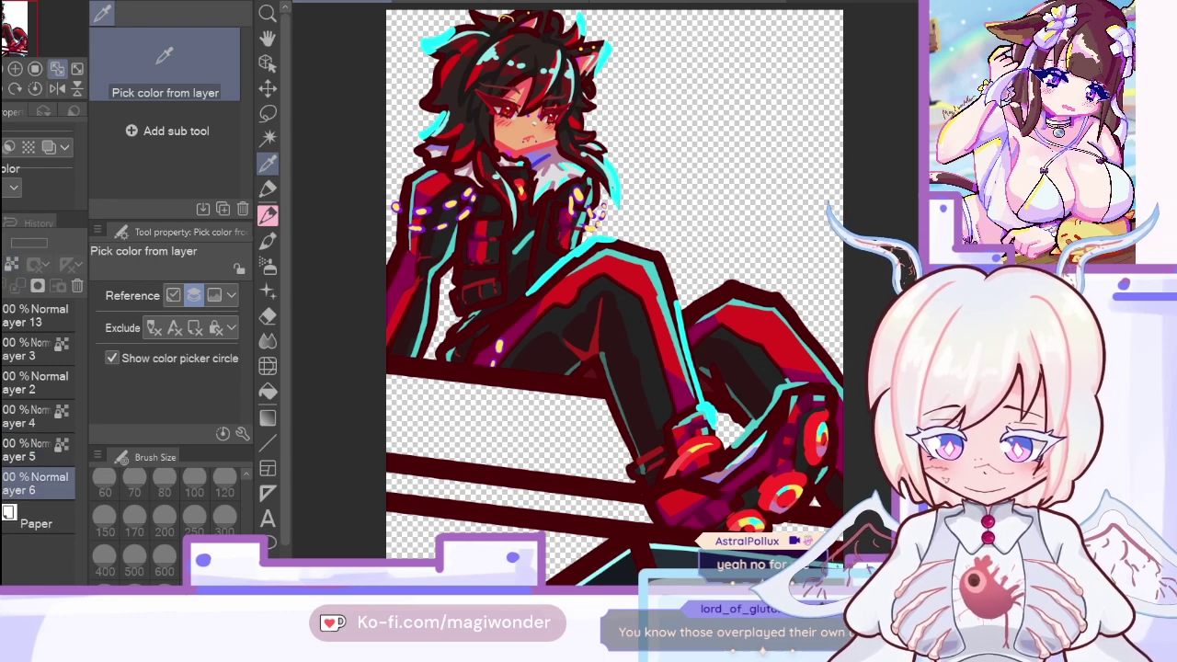
drag(14, 35, 15, 41)
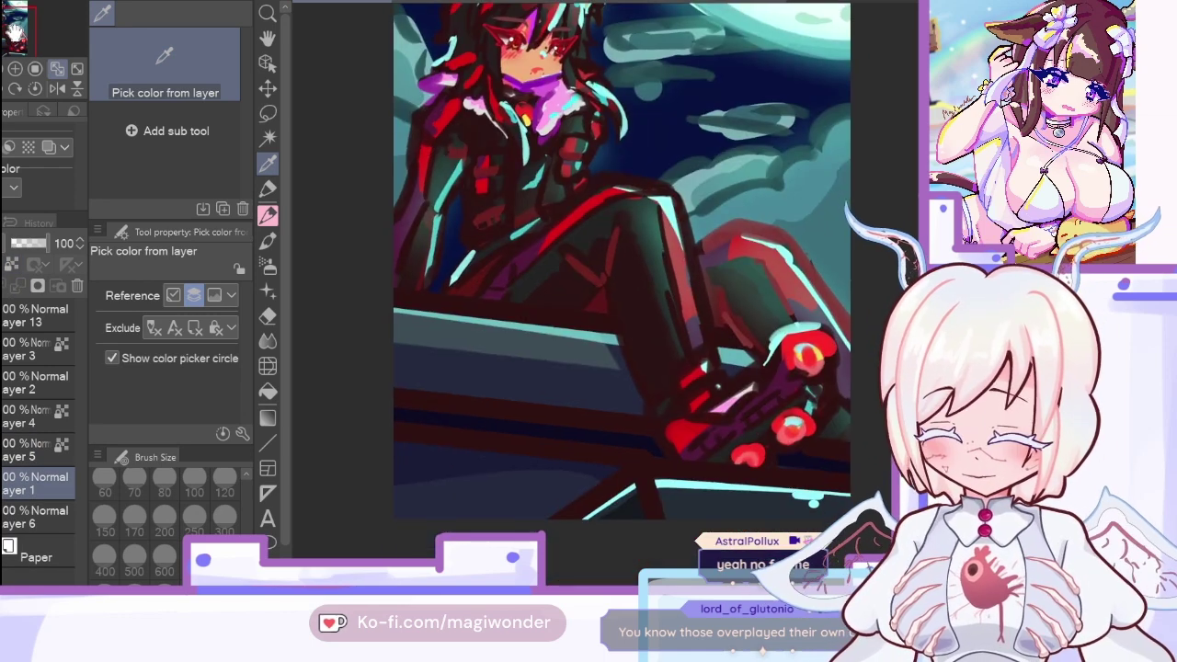
click(505, 493)
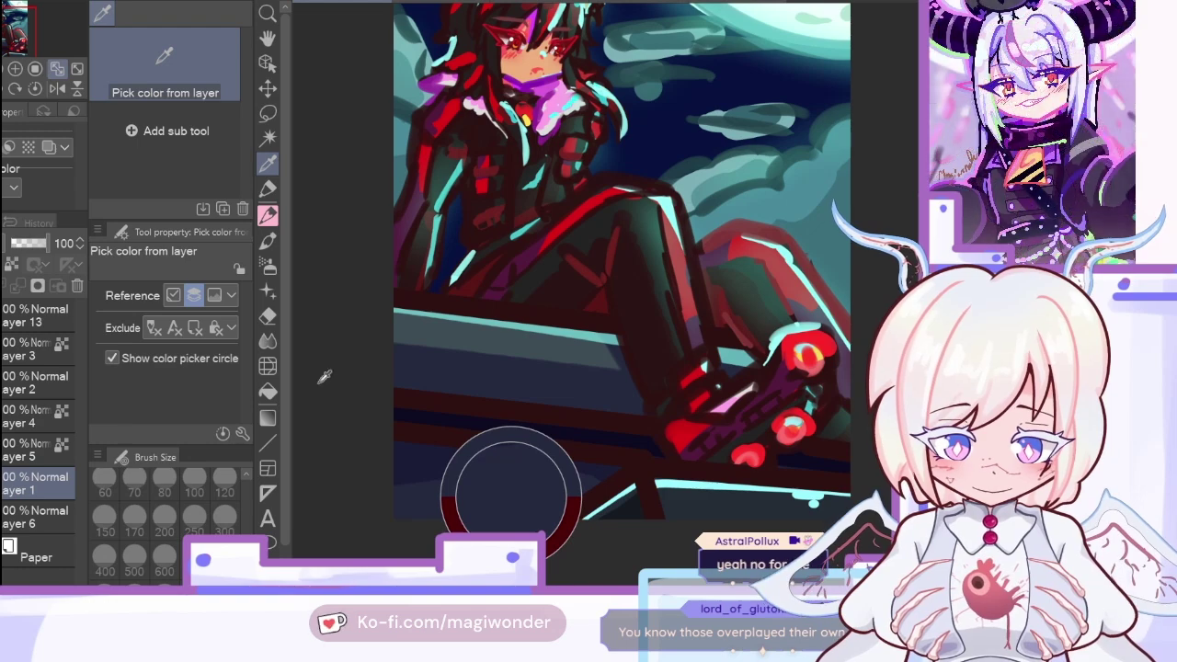
click(268, 391)
click(485, 477)
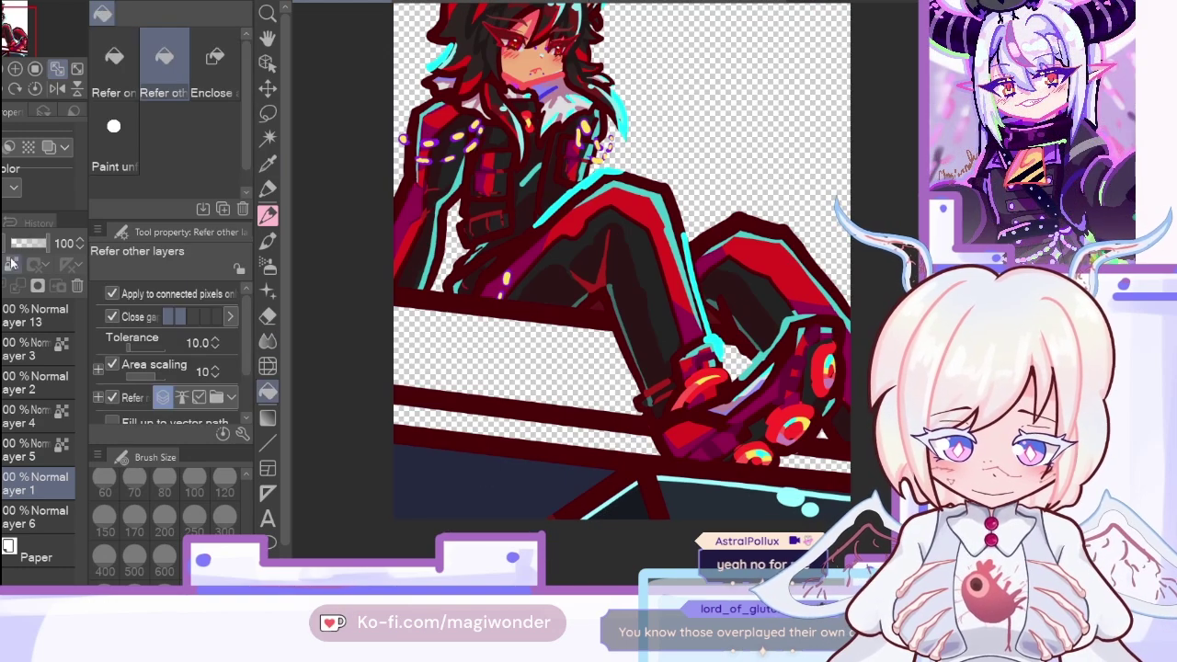
Step: Lock Layer 1's transparent pixels and paint a darker navy shadow along the panel's upper part with the Felt pen at size 700
click(2, 315)
click(268, 164)
mouse_move(440, 476)
mouse_down()
mouse_move(420, 448)
mouse_move(416, 456)
mouse_up()
click(267, 189)
click(2, 316)
click(57, 89)
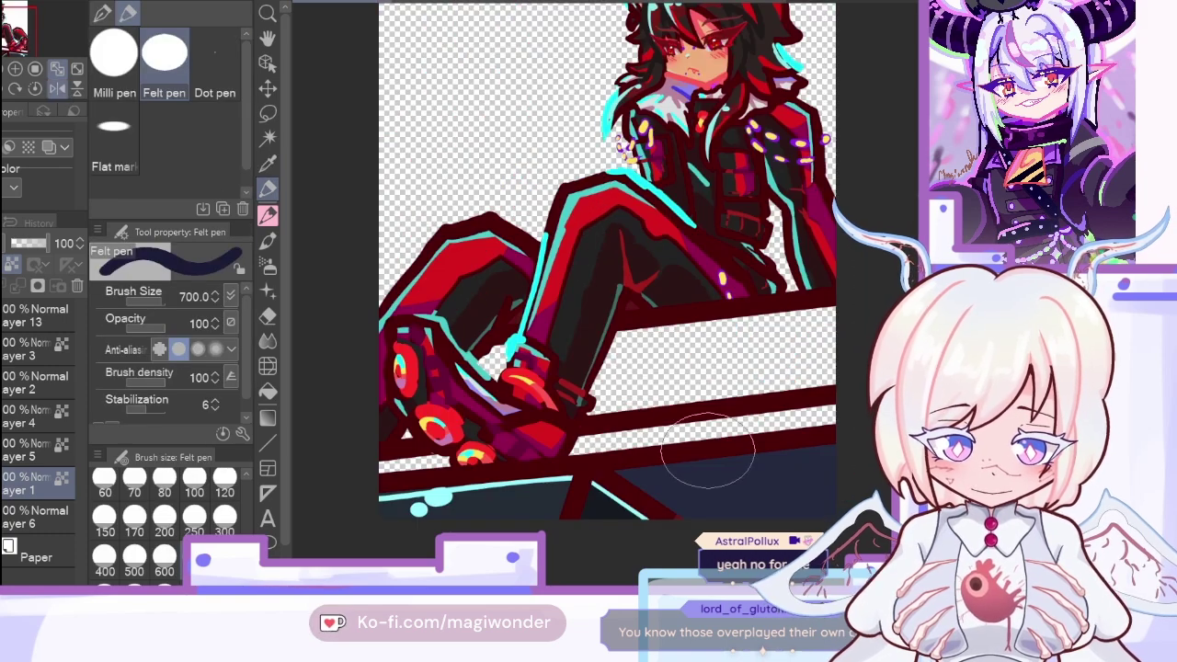
drag(585, 478, 872, 437)
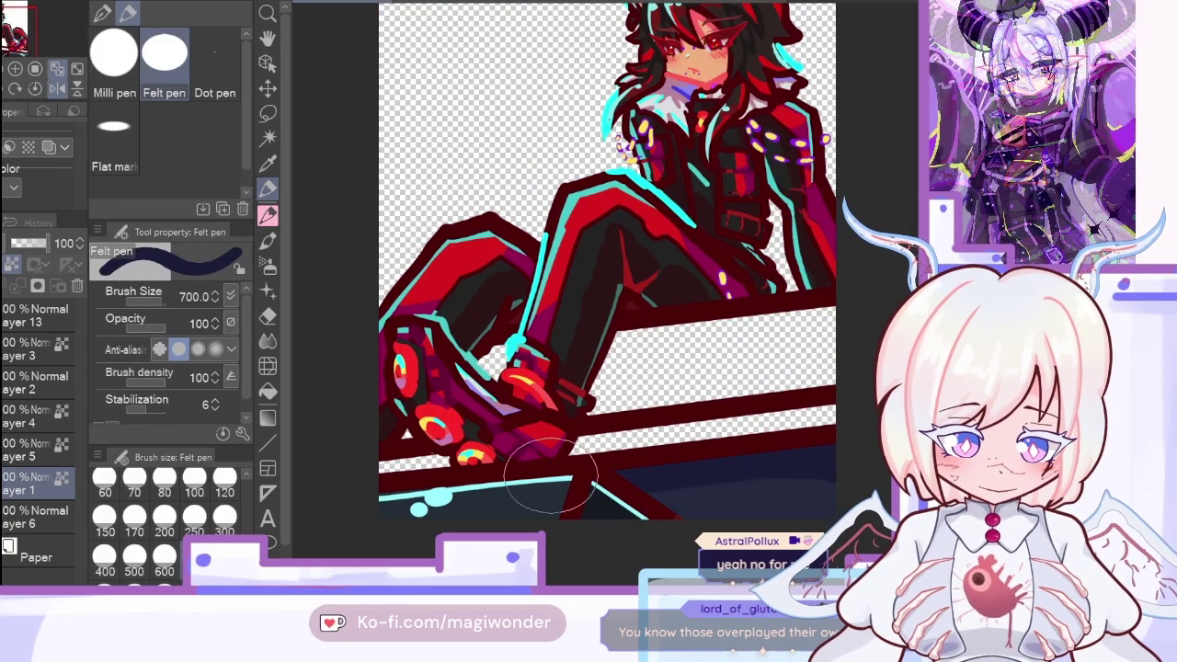
click(57, 90)
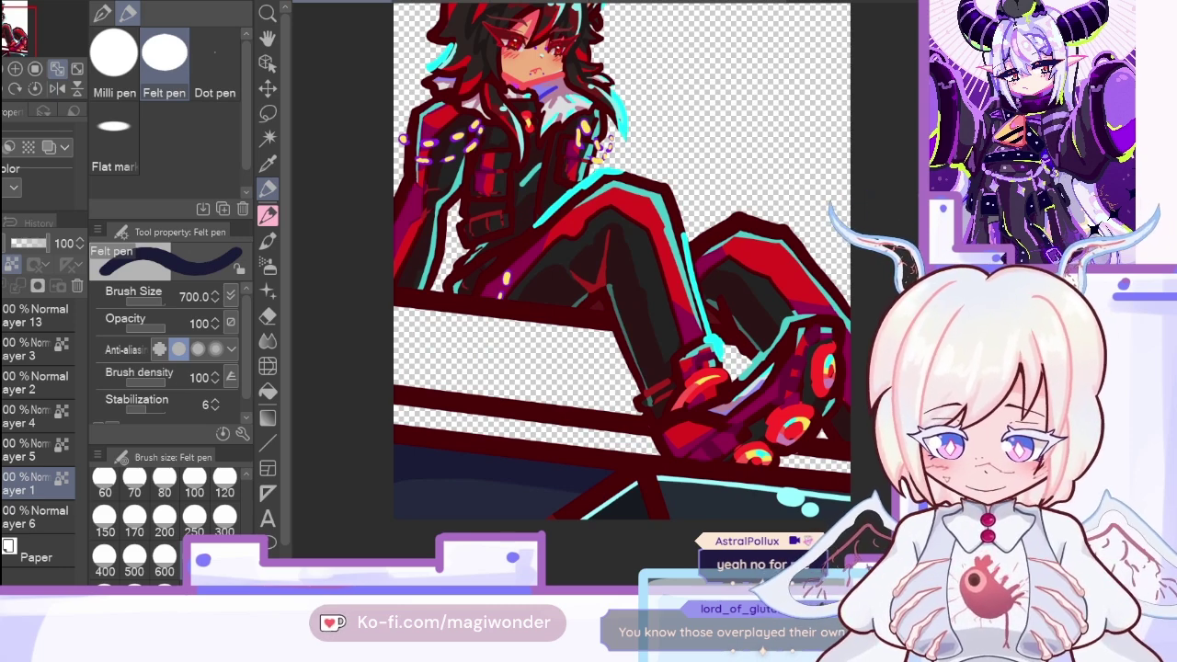
Step: Fill the gap between the two lower rails with near-black navy from the reference on a new layer, then merge it into Layer 1
key(ctrl+comma)
key(ctrl+comma)
key(ctrl+z)
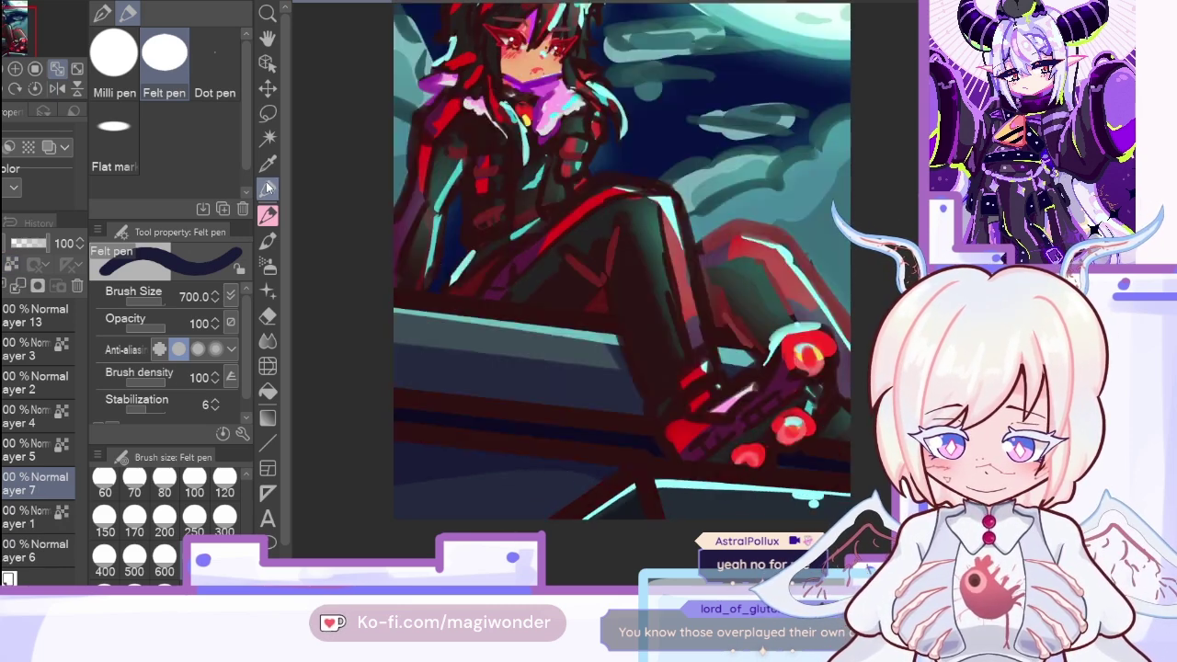
click(268, 163)
click(503, 430)
click(267, 403)
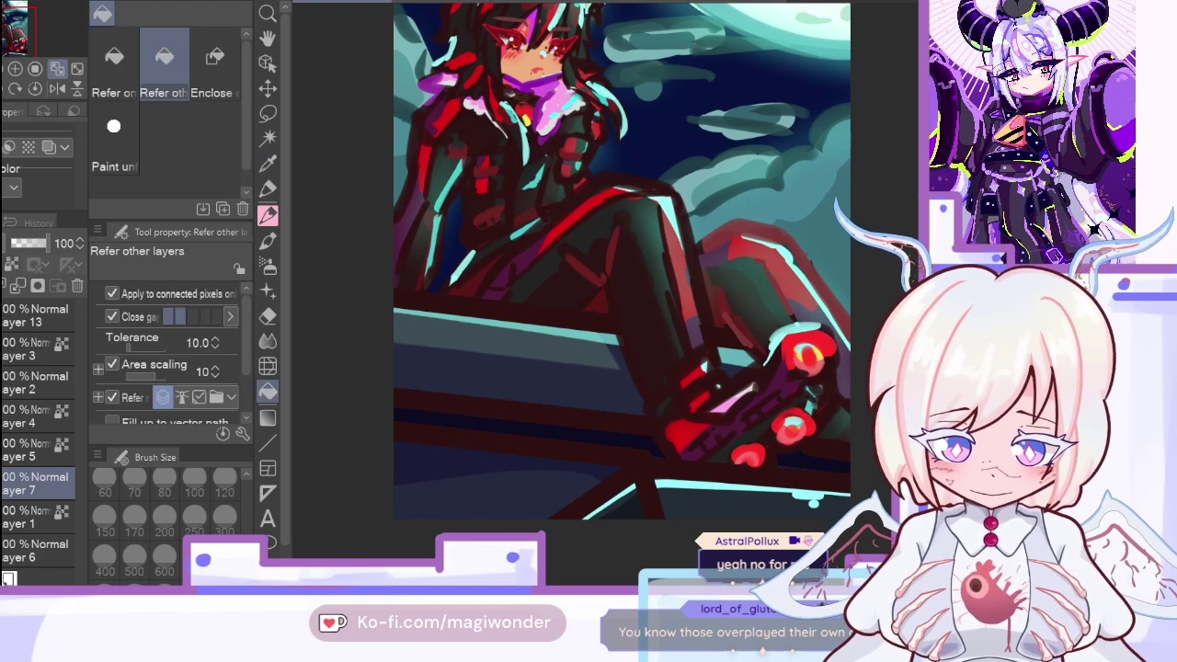
key(ctrl+comma)
click(573, 429)
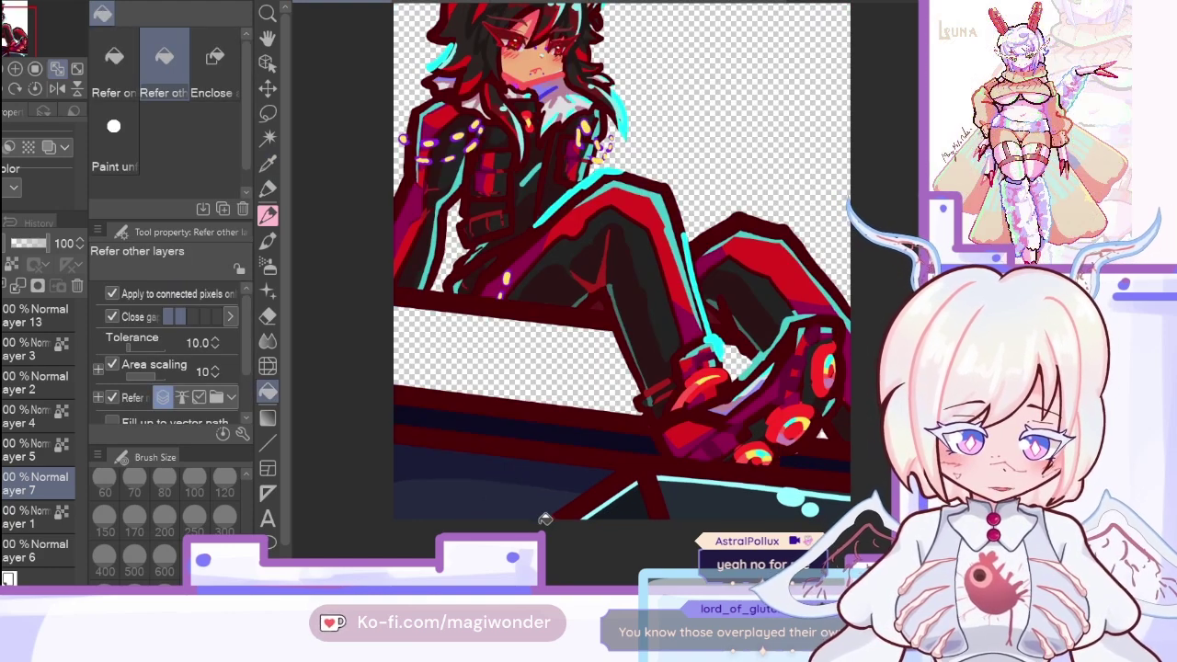
key(p)
key(p)
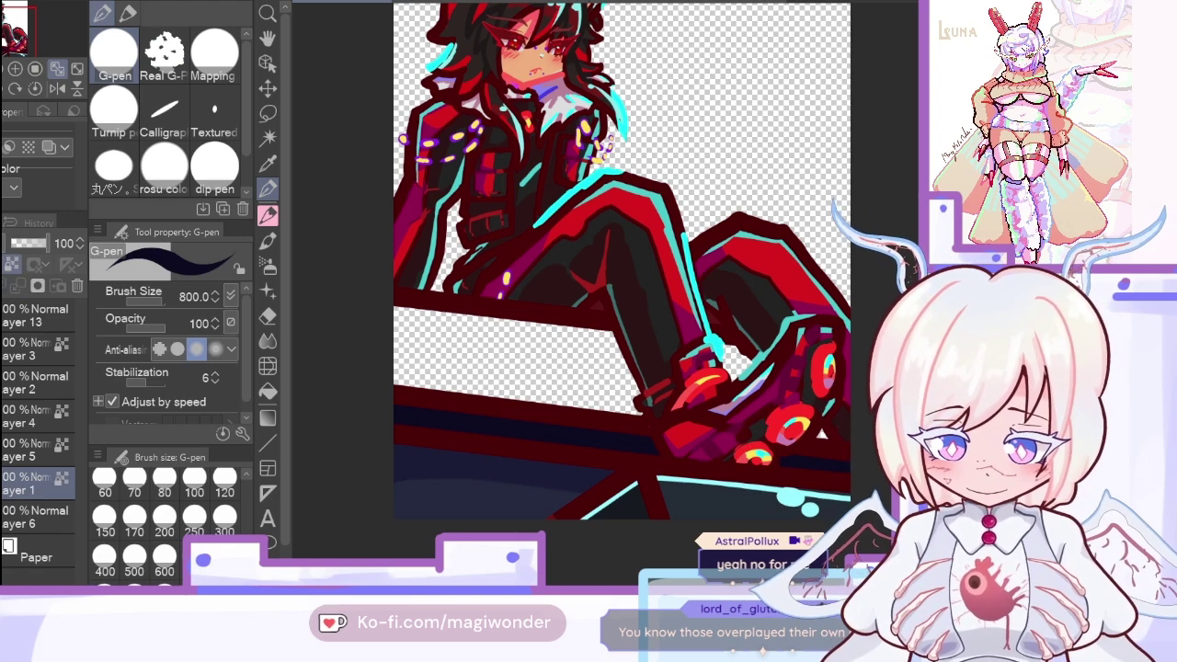
Step: Fill the large gap between the upper rails on a new Layer 7 with grey teal sampled from the reference
click(4, 316)
click(268, 164)
drag(539, 381, 486, 342)
click(268, 391)
click(4, 315)
click(544, 371)
click(740, 363)
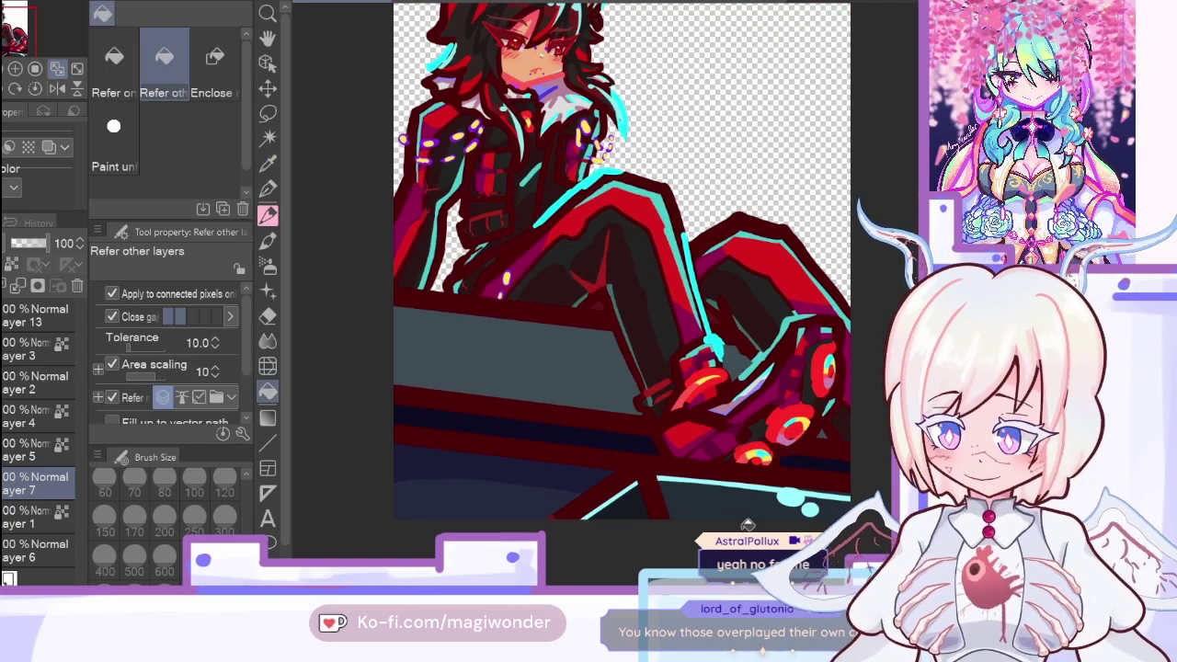
Step: Add a clipped Layer 8 and shade the lower part of the grey teal panel with sampled navy, using the Felt pen at size 700
key(ctrl+shift+n)
click(5, 33)
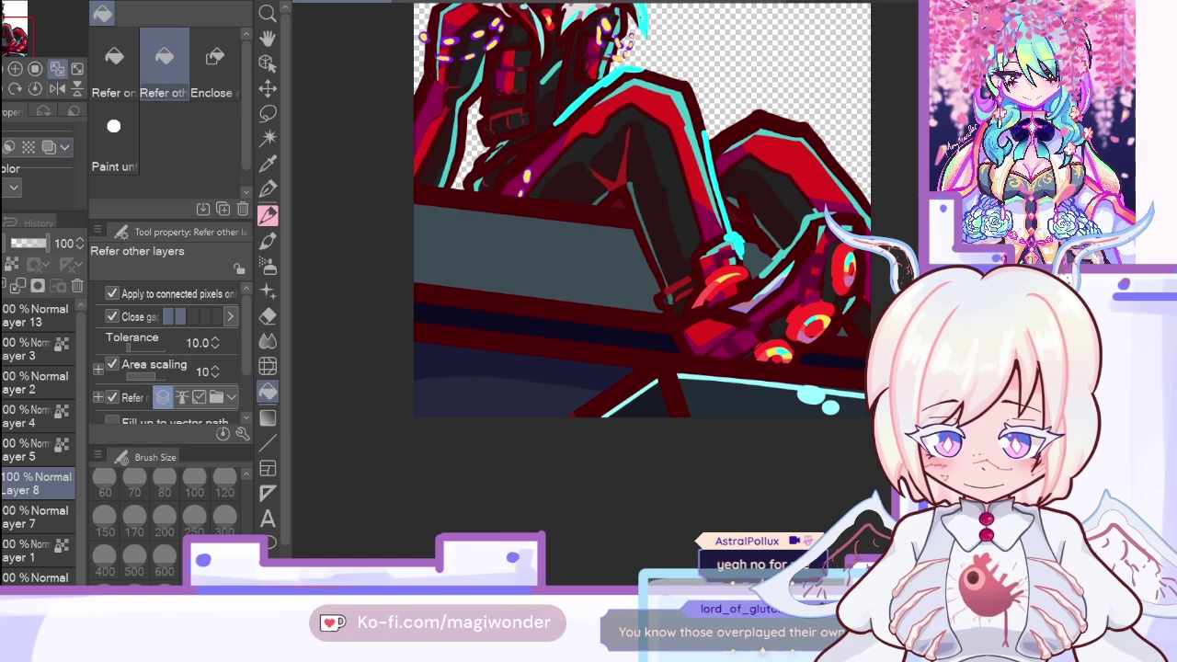
click(4, 316)
click(267, 163)
click(58, 89)
click(754, 268)
key(p)
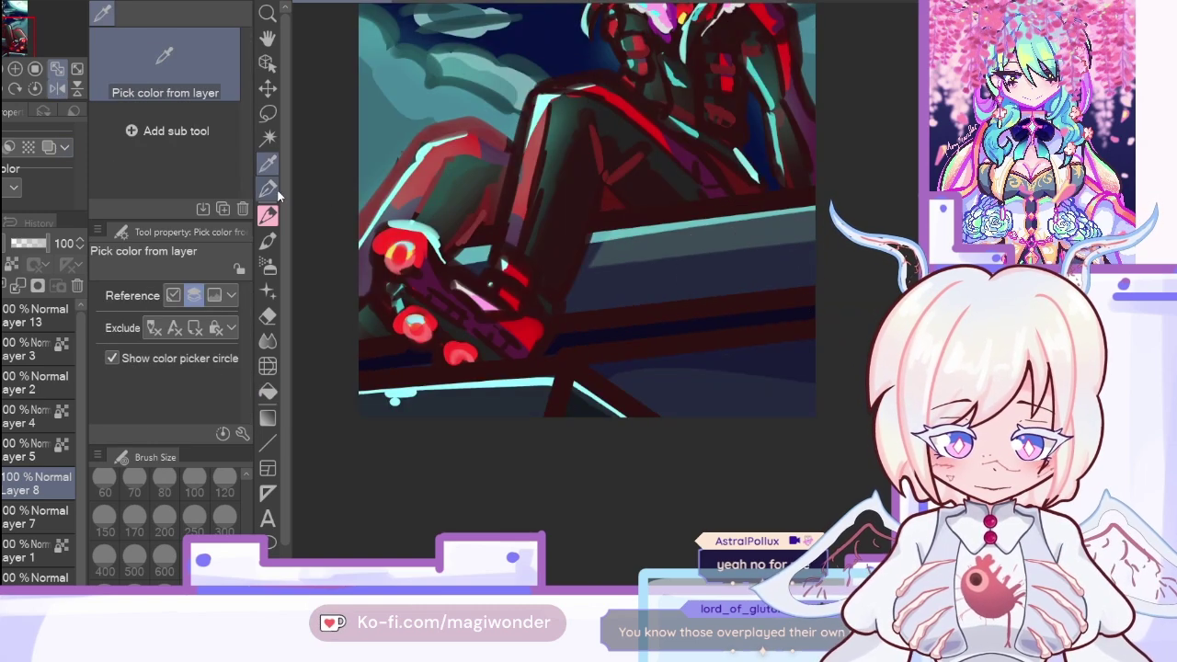
key(ctrl+comma)
click(126, 12)
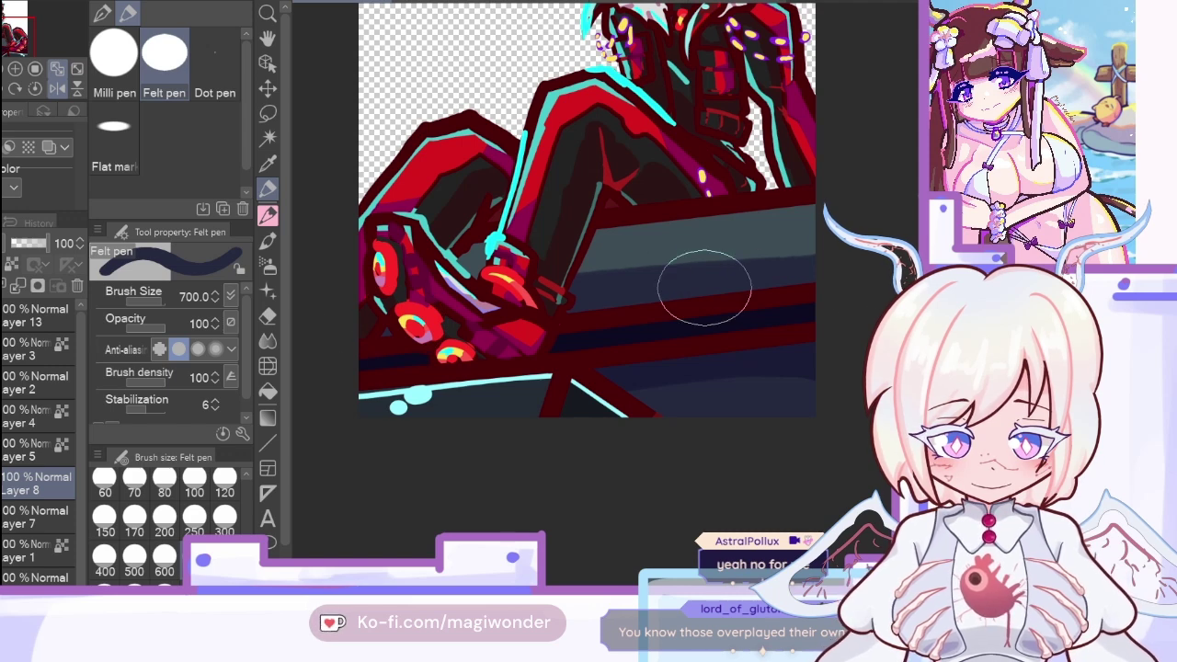
mouse_move(578, 302)
mouse_down()
mouse_move(794, 267)
mouse_move(653, 278)
mouse_move(364, 341)
mouse_up()
key(ctrl+z)
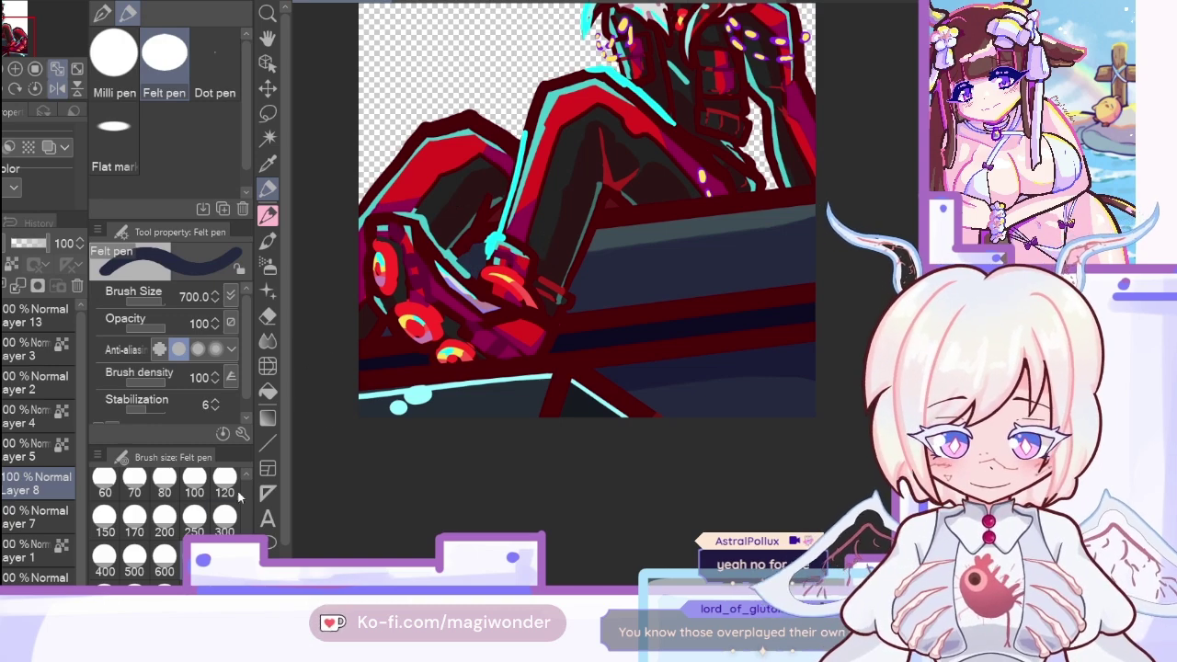
Step: Draw a bright cyan highlight along the upper edge of the large bench panel with the Felt pen at size 300, checking the canvas mirrored
click(224, 525)
click(57, 89)
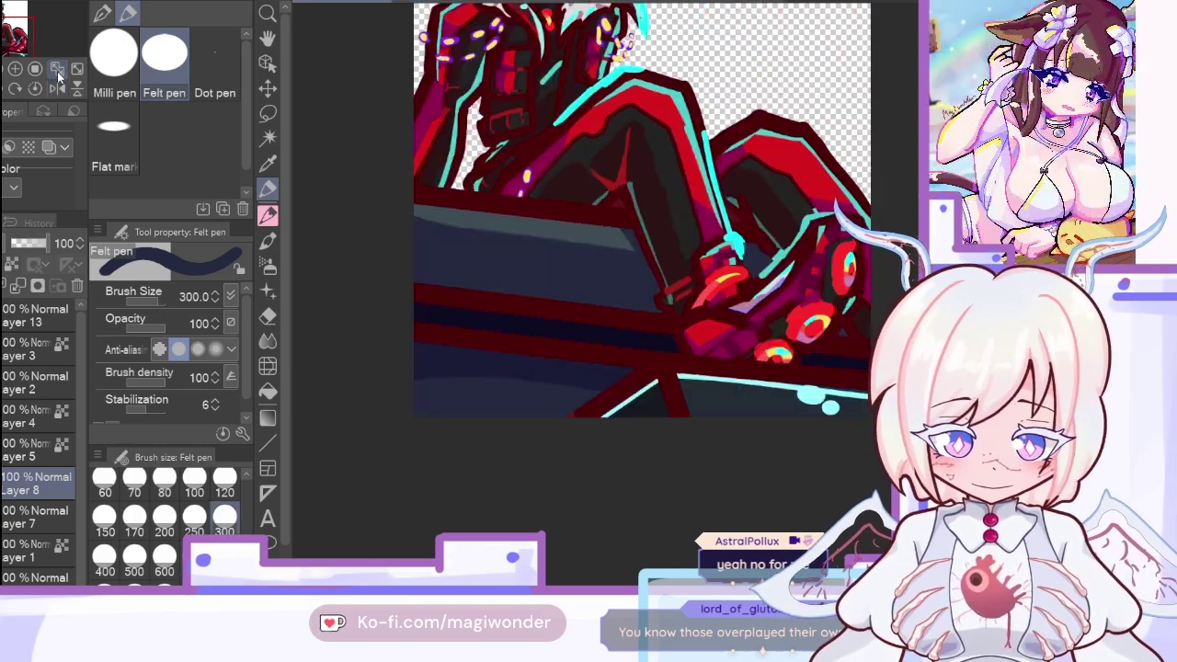
click(57, 68)
click(270, 164)
click(611, 245)
drag(611, 246, 595, 242)
click(268, 188)
click(56, 88)
click(24, 48)
drag(24, 48, 26, 49)
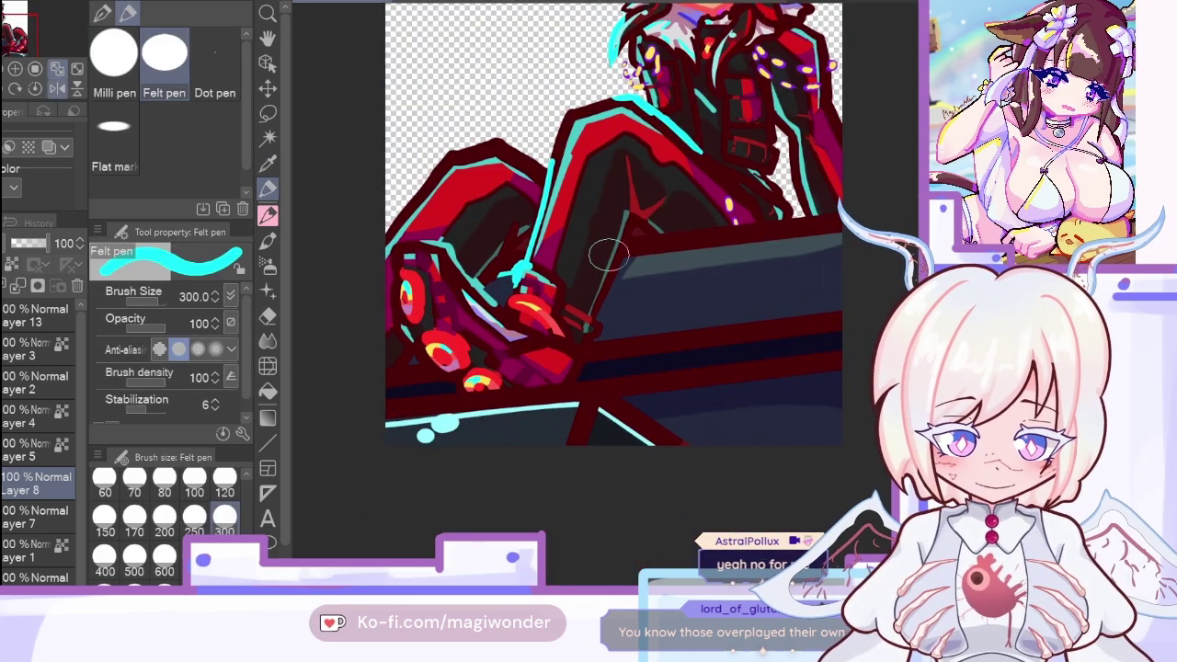
key(ctrl+z)
drag(622, 262, 842, 236)
click(57, 69)
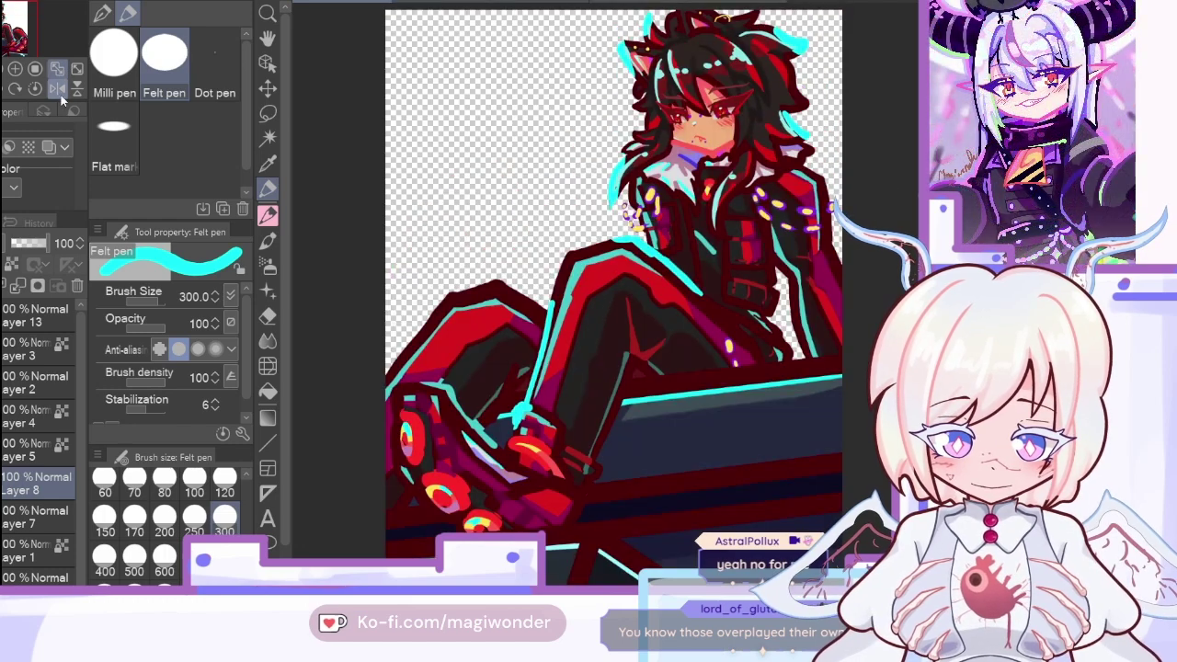
click(57, 88)
Step: Merge Layers 8 and 7 down into Layer 1
click(15, 287)
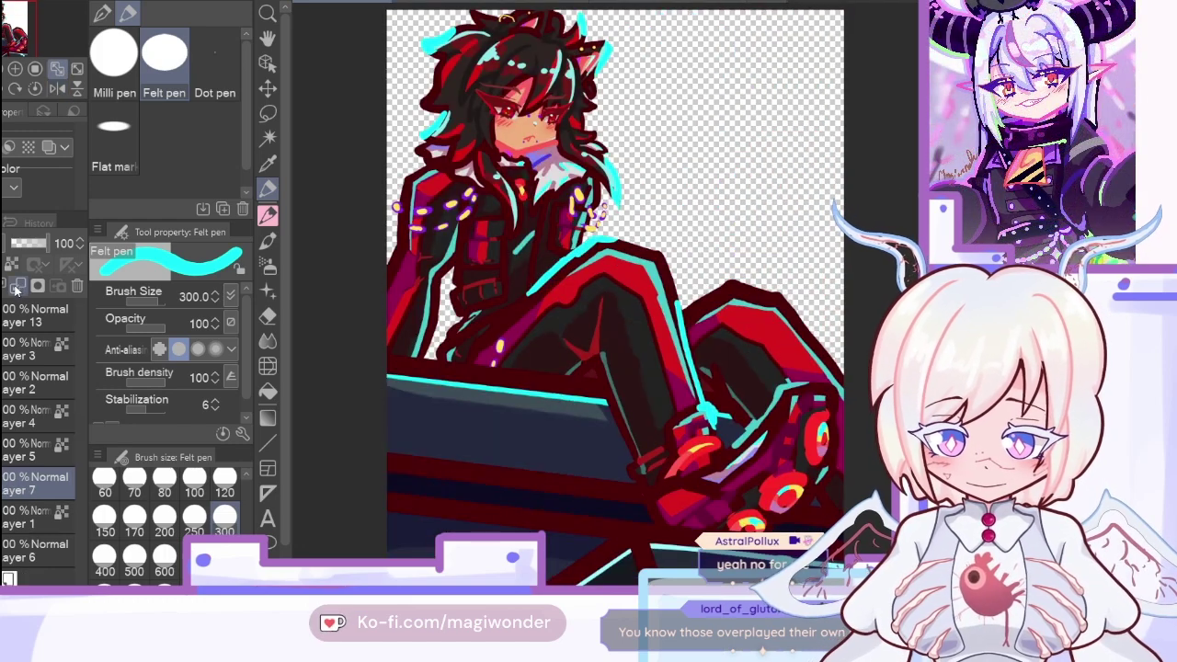
click(16, 287)
click(25, 450)
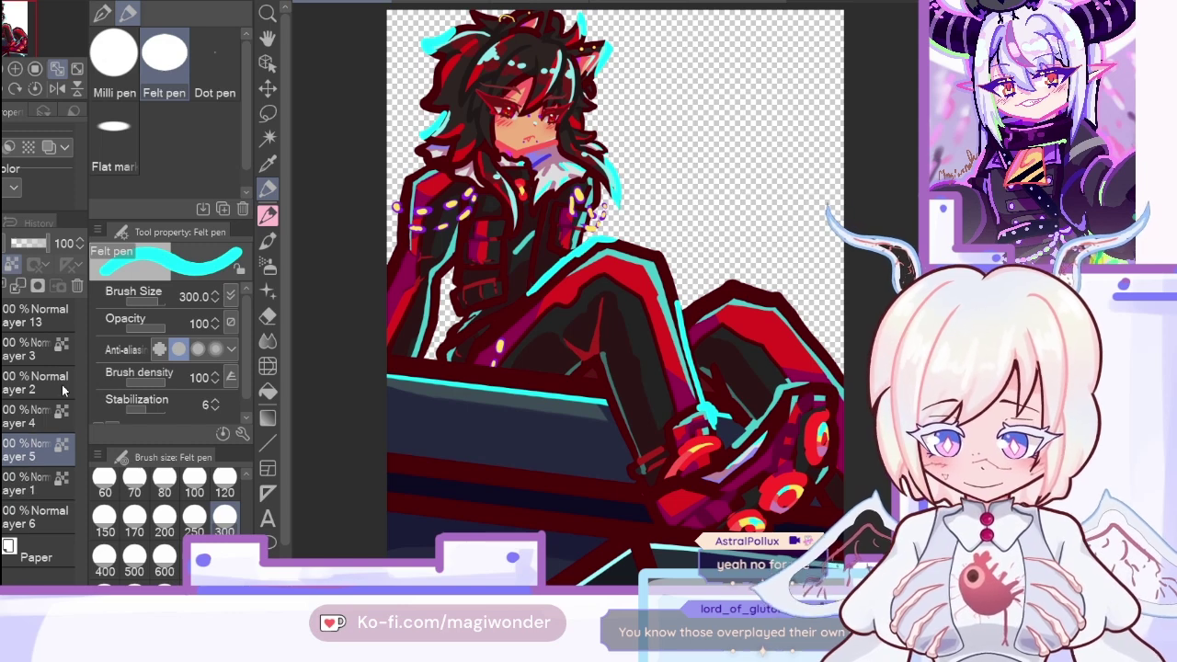
Step: Recolour the two lower rails' line art on Layer 4 with sampled near-black navy, using the G-pen at size 800
click(27, 407)
click(267, 163)
drag(17, 37, 9, 48)
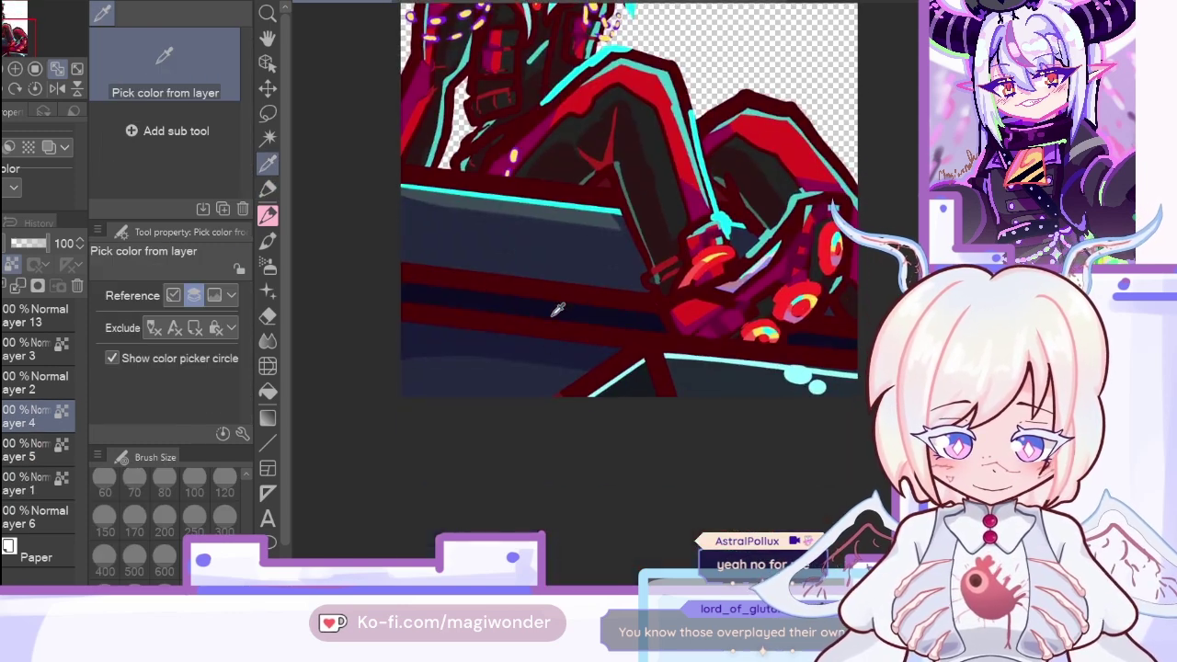
drag(559, 310, 521, 333)
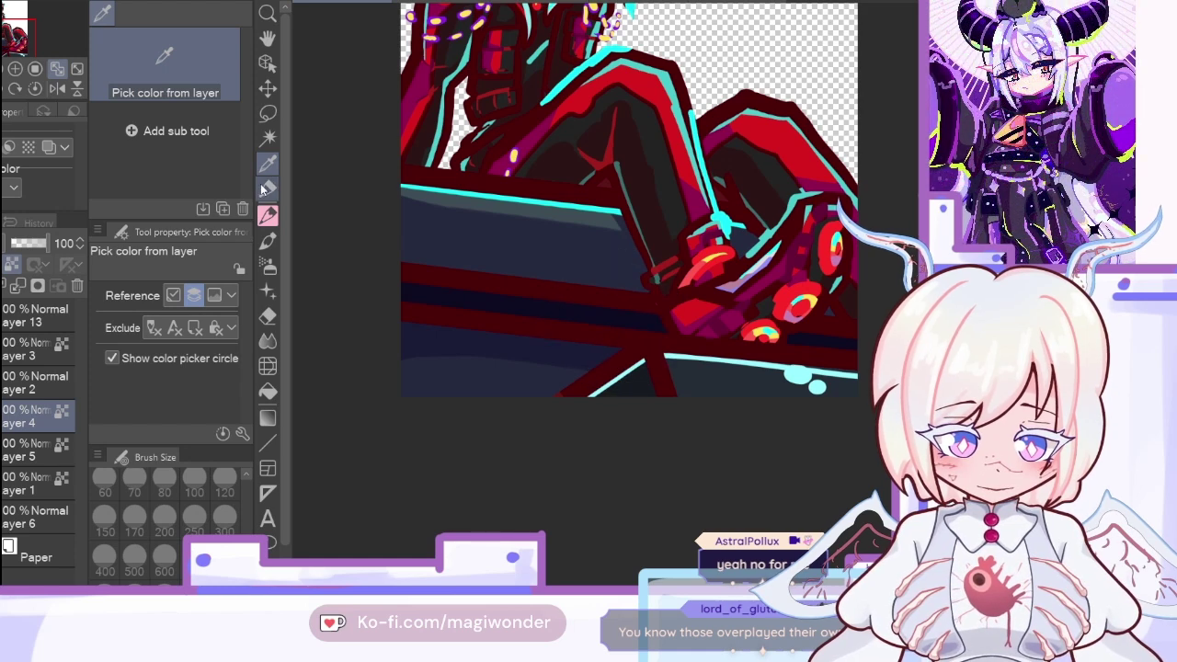
click(266, 188)
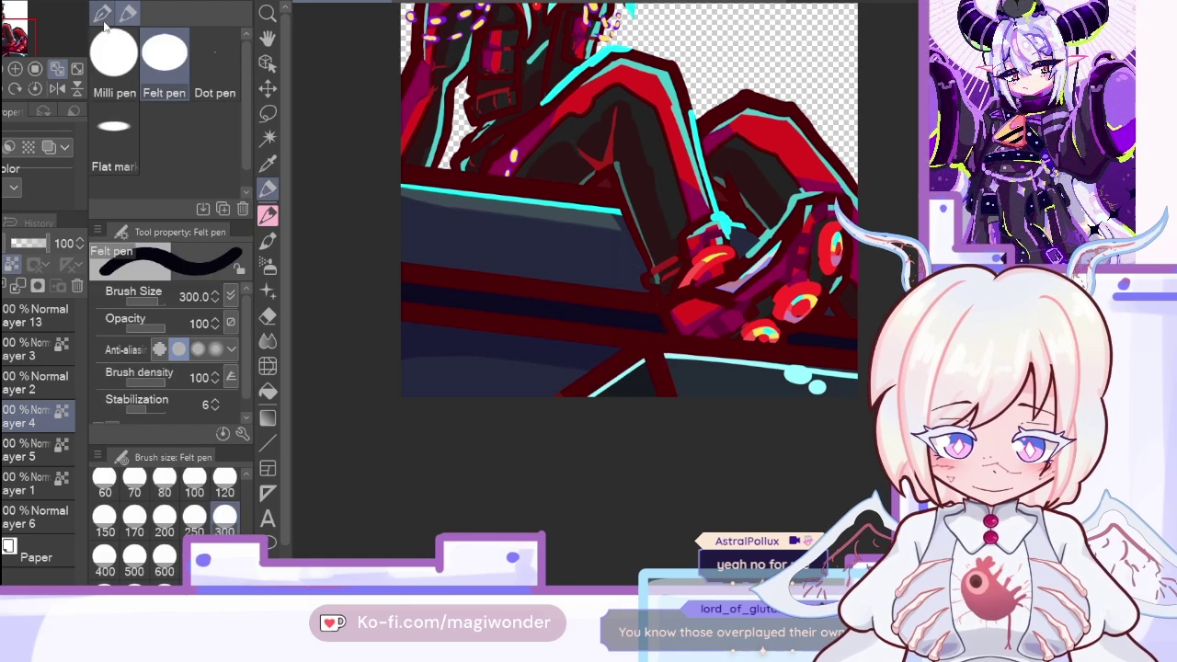
click(57, 88)
mouse_move(591, 296)
mouse_down()
mouse_move(632, 302)
mouse_move(612, 345)
mouse_move(601, 322)
mouse_move(588, 326)
mouse_move(630, 336)
mouse_up()
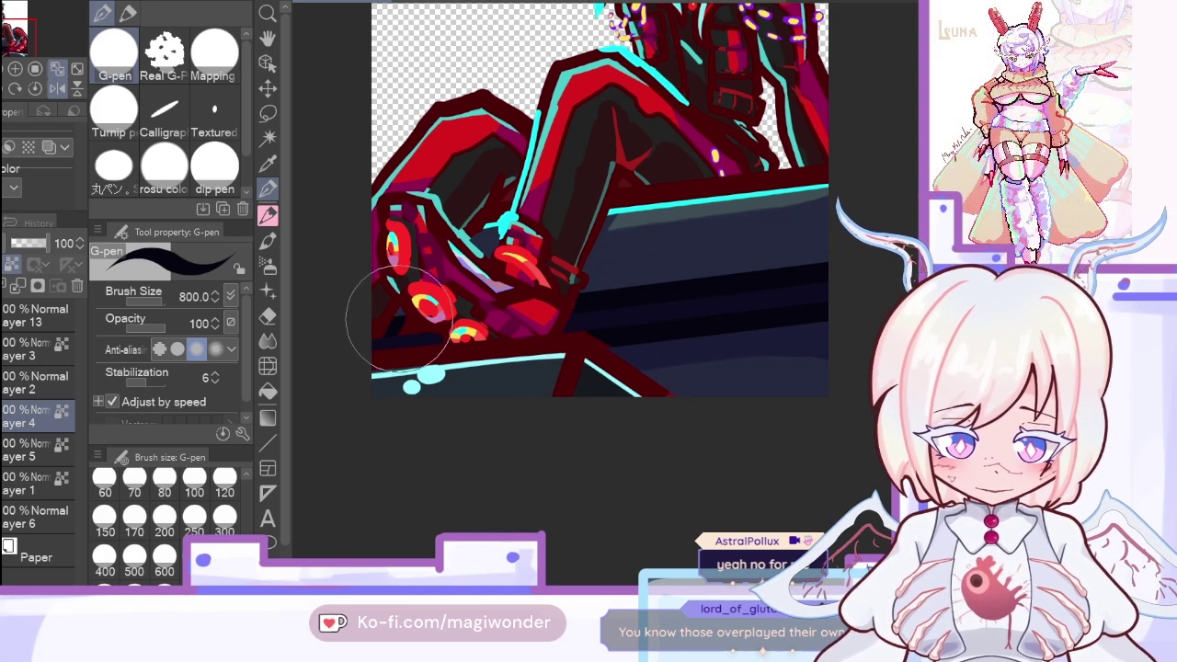
click(57, 84)
click(37, 87)
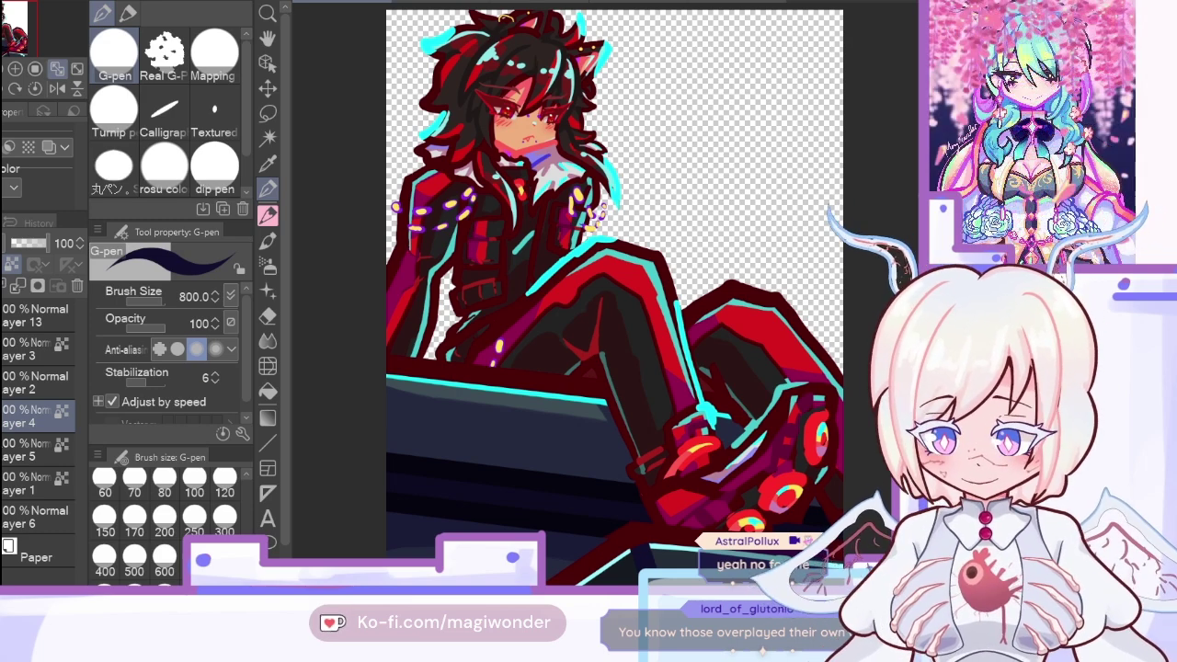
Step: Merge Layer 5 down, add a new clipped layer, and airbrush a light cyan glow over the legs with the Soft airbrush at size 1700
click(37, 450)
click(17, 289)
key(ctrl+shift+n)
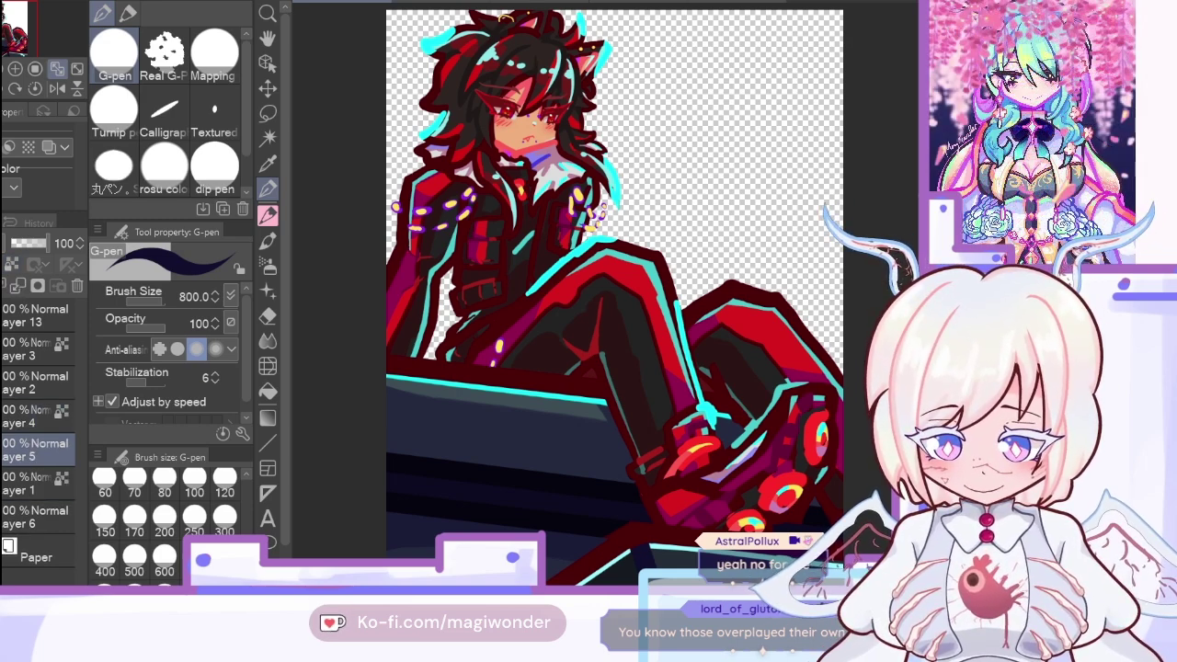
key(ctrl+alt+g)
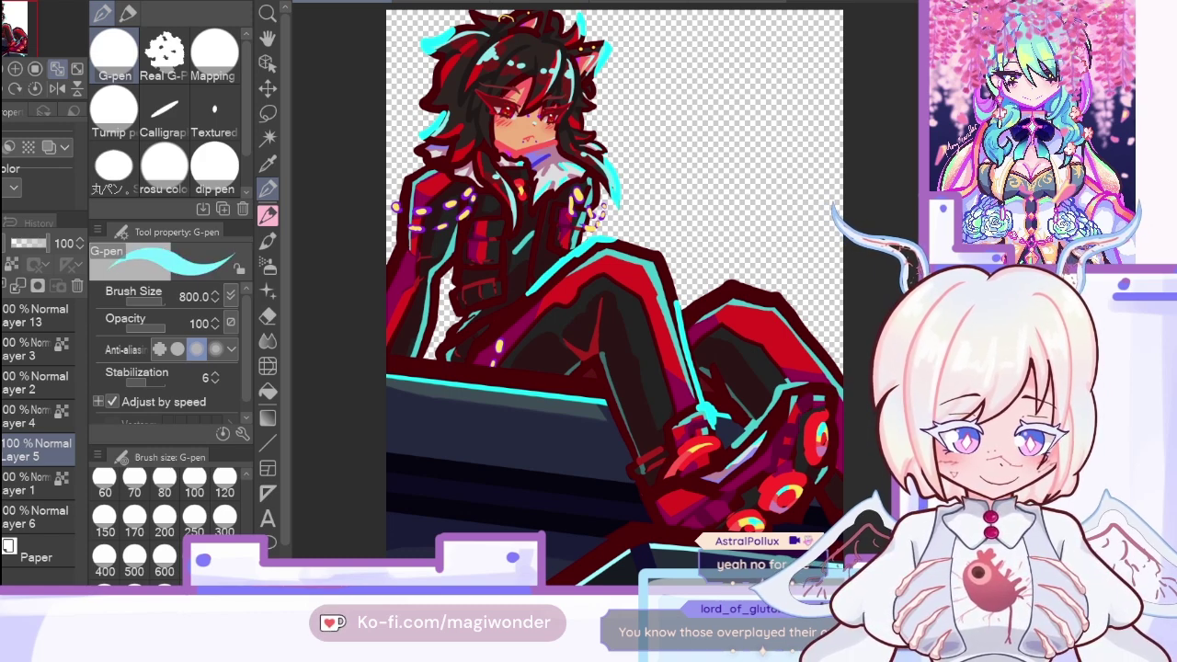
click(268, 266)
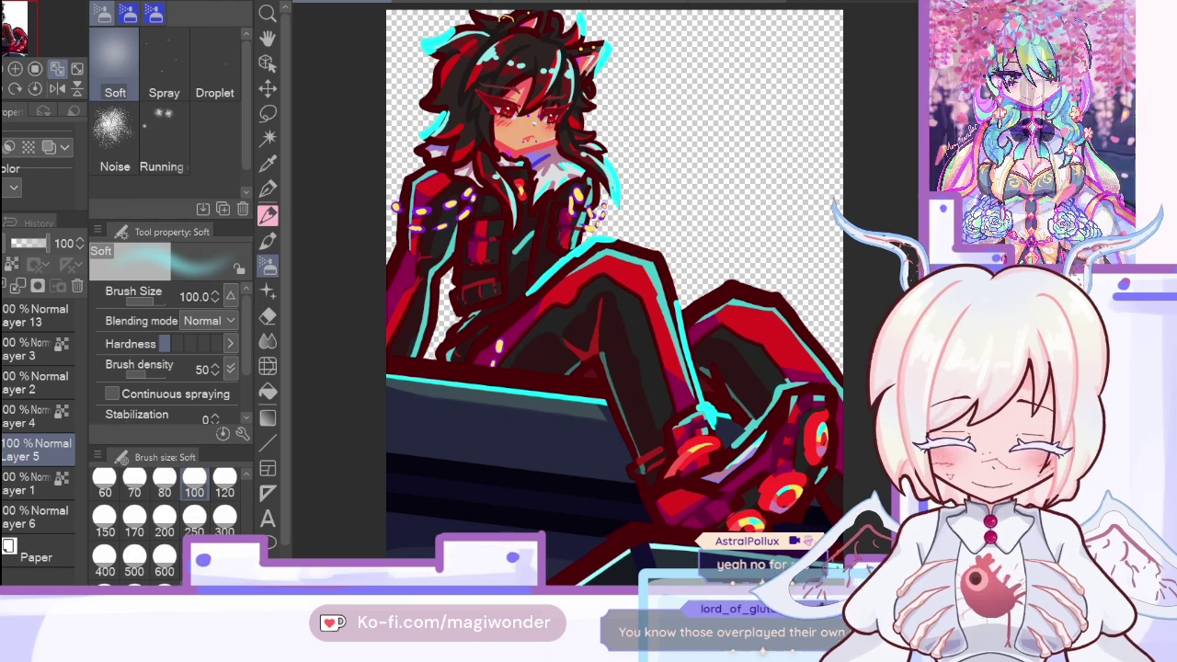
click(194, 600)
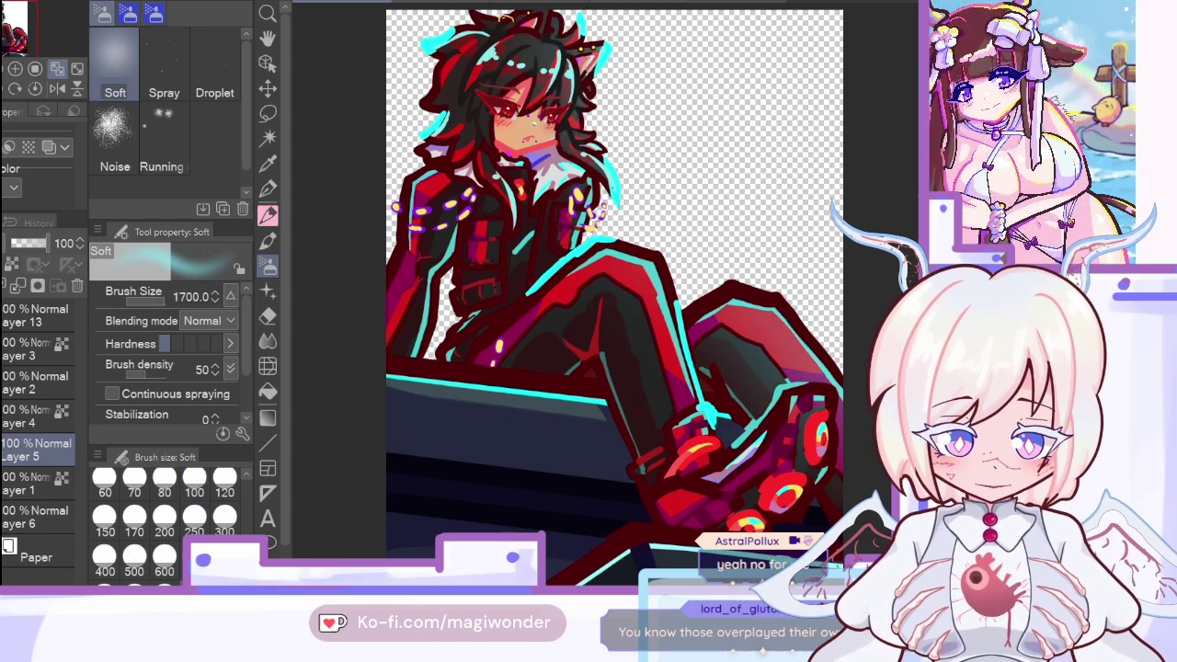
Step: Undo the last airbrush stroke, glow the far leg's outer edge with the Soft airbrush at size 1500, and reduce the brush size to 700
key(ctrl+z)
click(164, 598)
drag(786, 287, 900, 390)
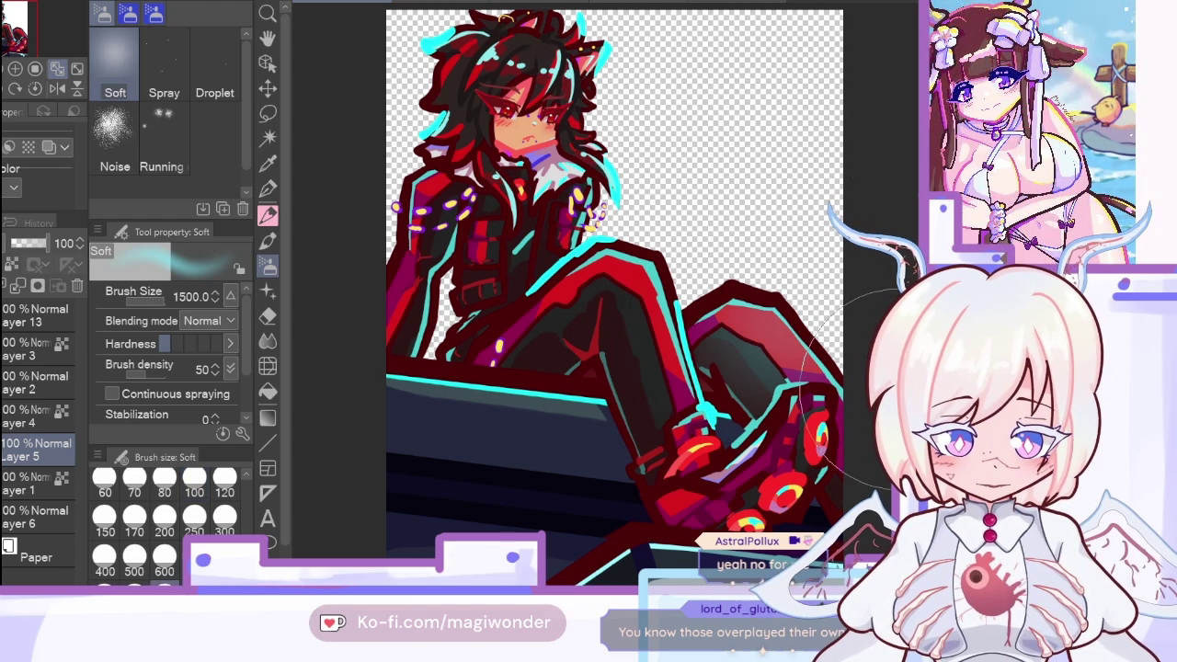
key(bracketleft)
key(bracketleft)
key(bracketleft)
key(bracketleft)
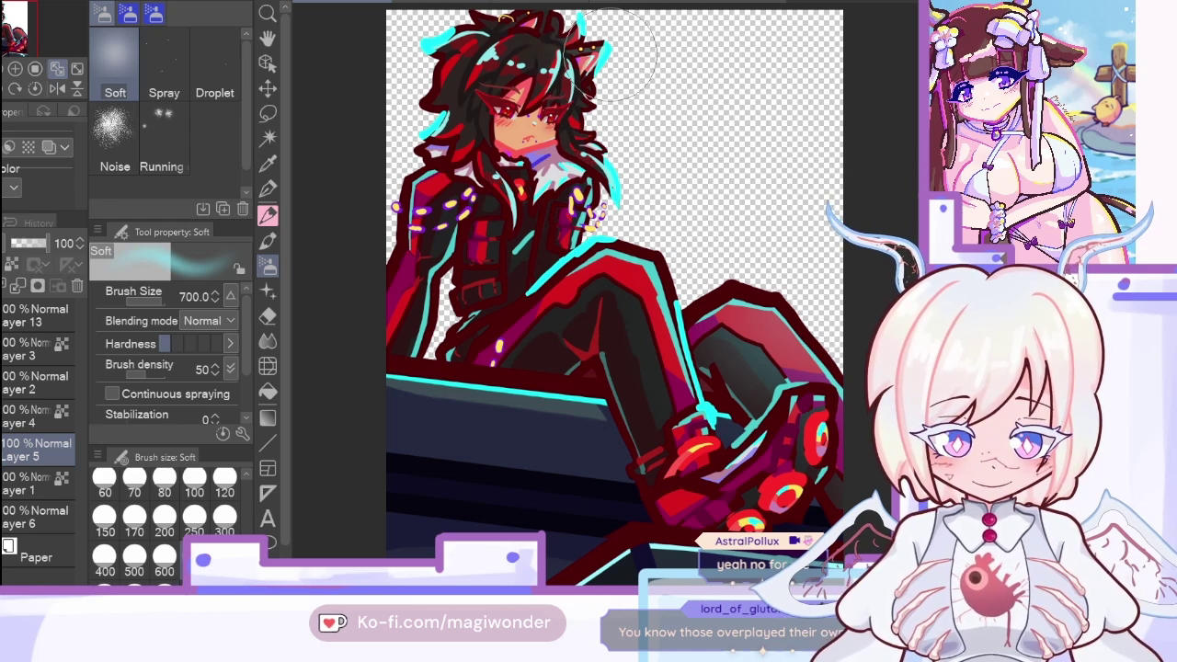
Step: Compare the drawing with the reference painting and set the Soft airbrush size to 250
key(ctrl+Tab)
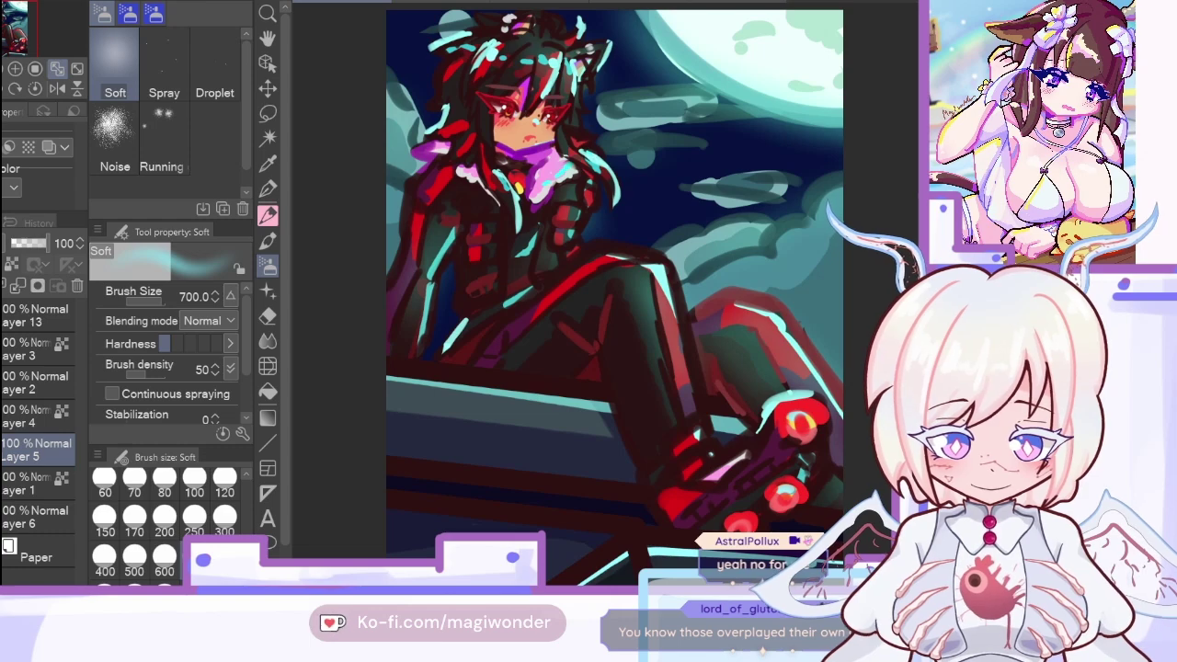
key(ctrl+shift+Tab)
click(194, 517)
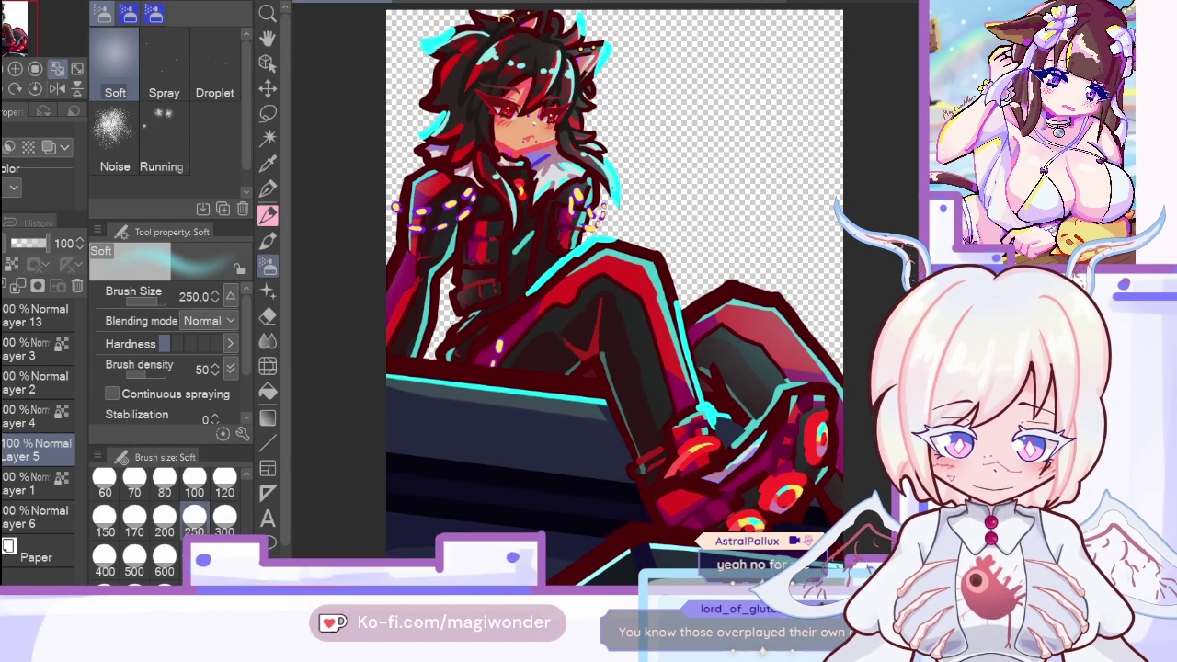
key(ctrl+Tab)
key(ctrl+Tab)
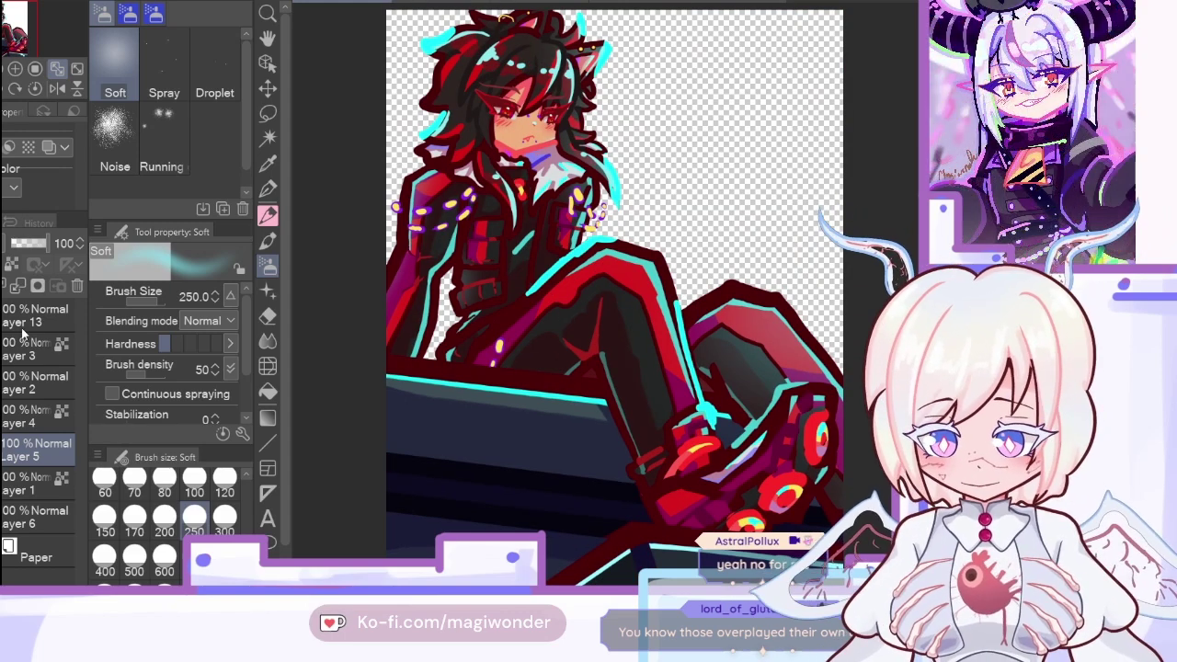
Step: Merge Layer 5 down into Layer 1 and combine Layers 3, 2, 4 and 1 into a single layer
click(21, 290)
click(7, 348)
drag(5, 378, 4, 447)
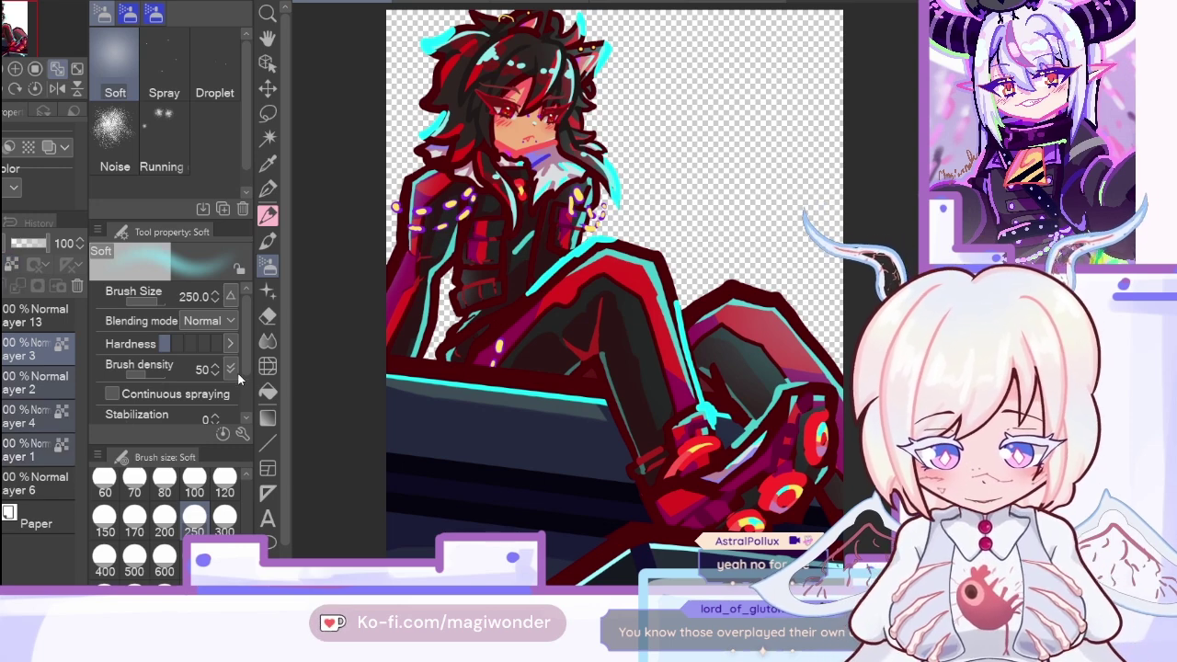
key(shift+alt+e)
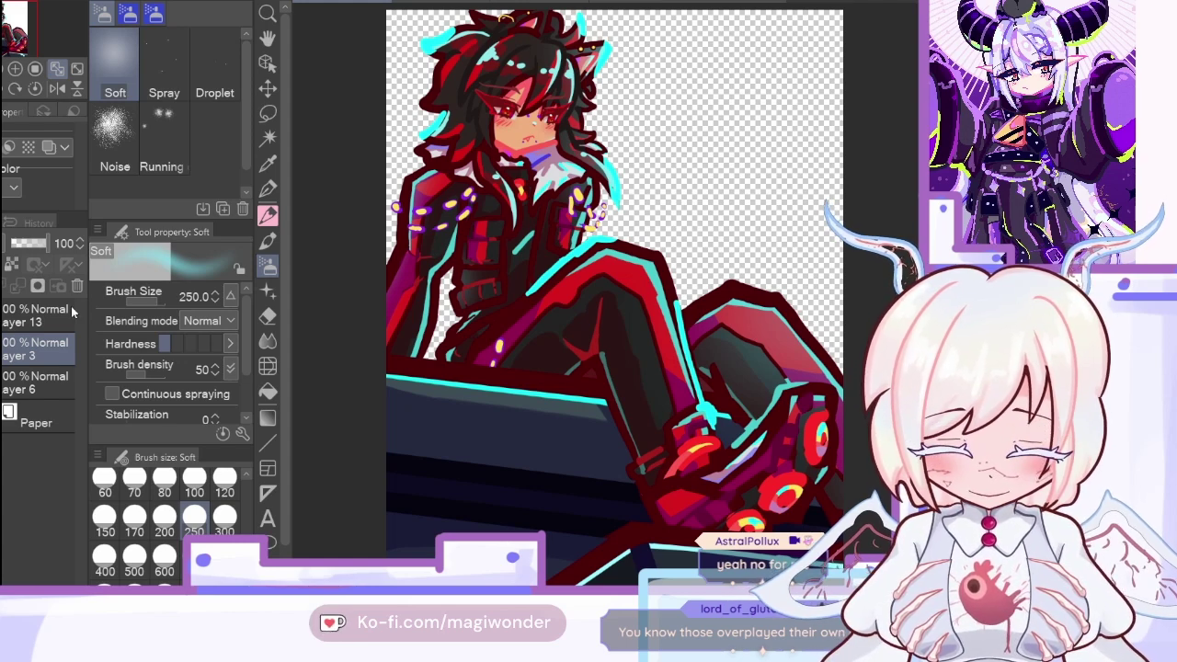
Step: Show the cloud sketch on Layer 6 and sample the dark navy sky colour from the reference painting for the Fill tool
click(1, 377)
click(3, 377)
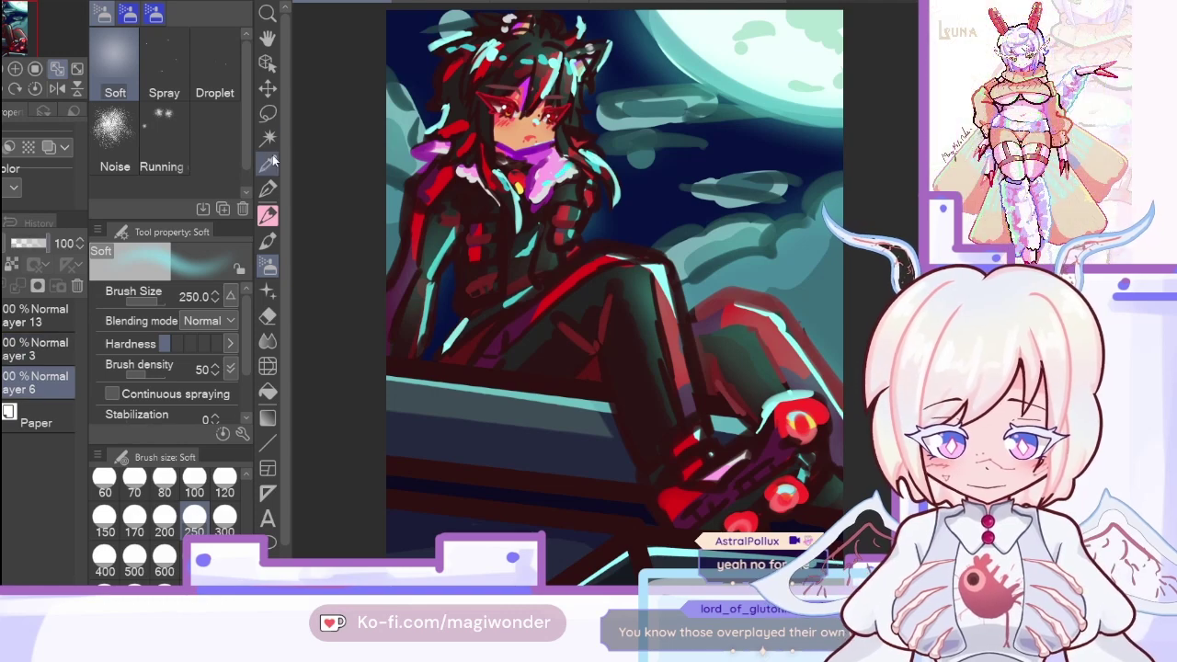
click(269, 164)
click(398, 31)
click(267, 390)
click(2, 316)
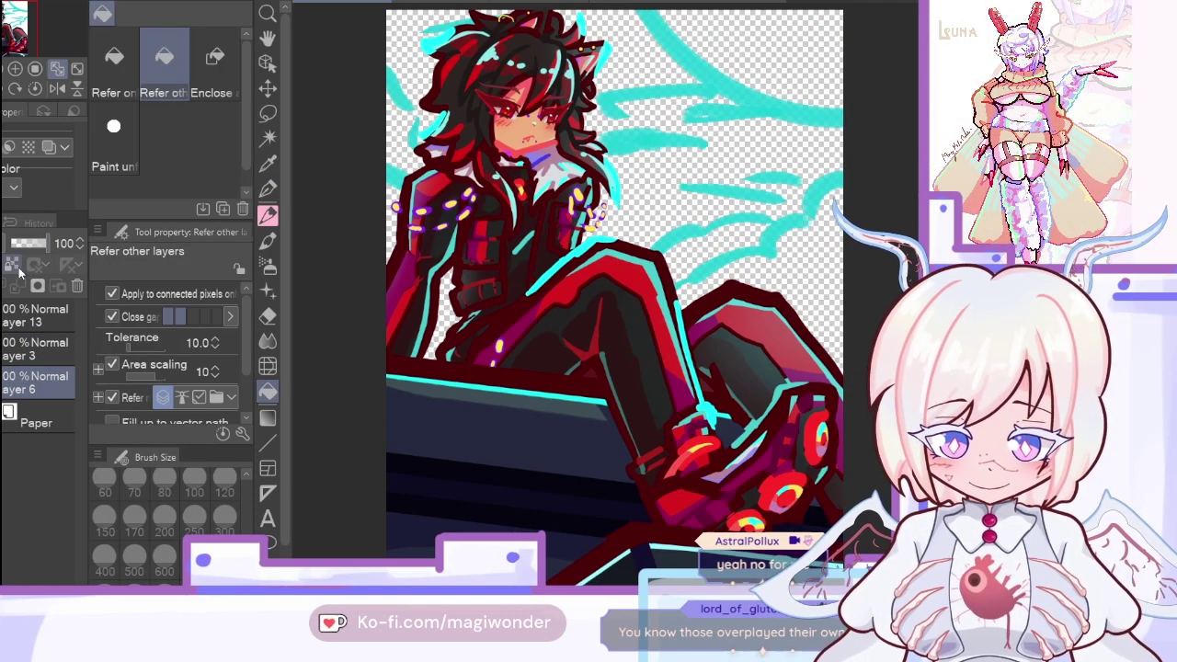
Step: Add a new layer directly above Paper and fill it with the sampled dark navy, referring only to the editing layer
click(136, 84)
click(37, 414)
key(ctrl+shift+n)
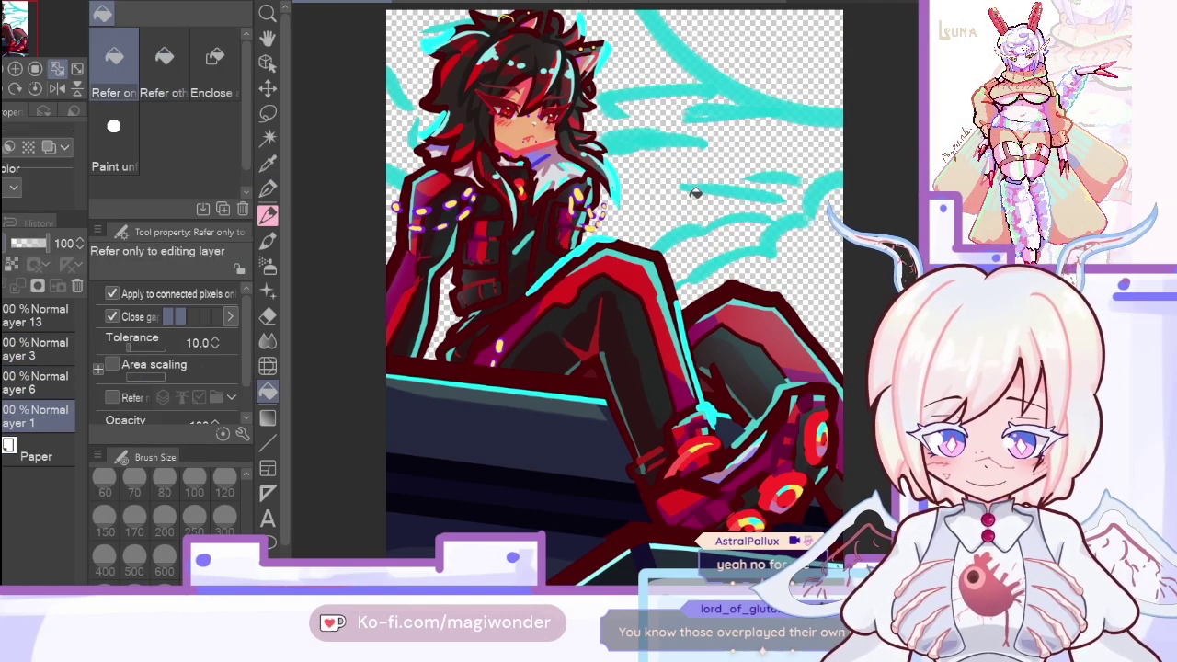
click(695, 192)
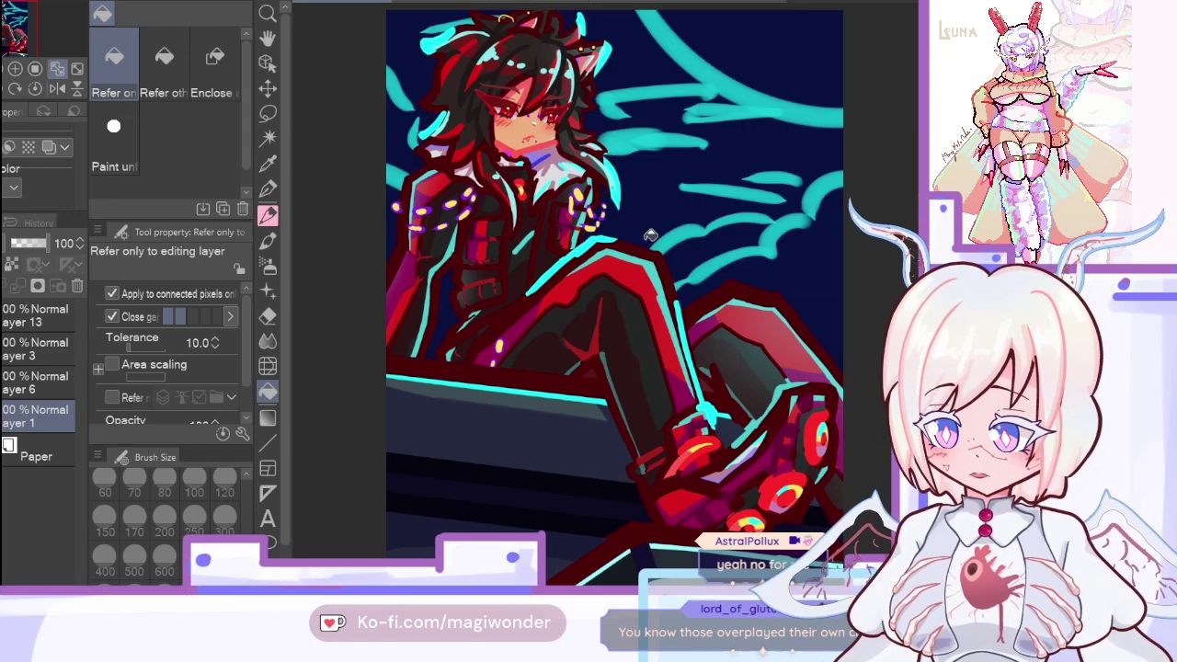